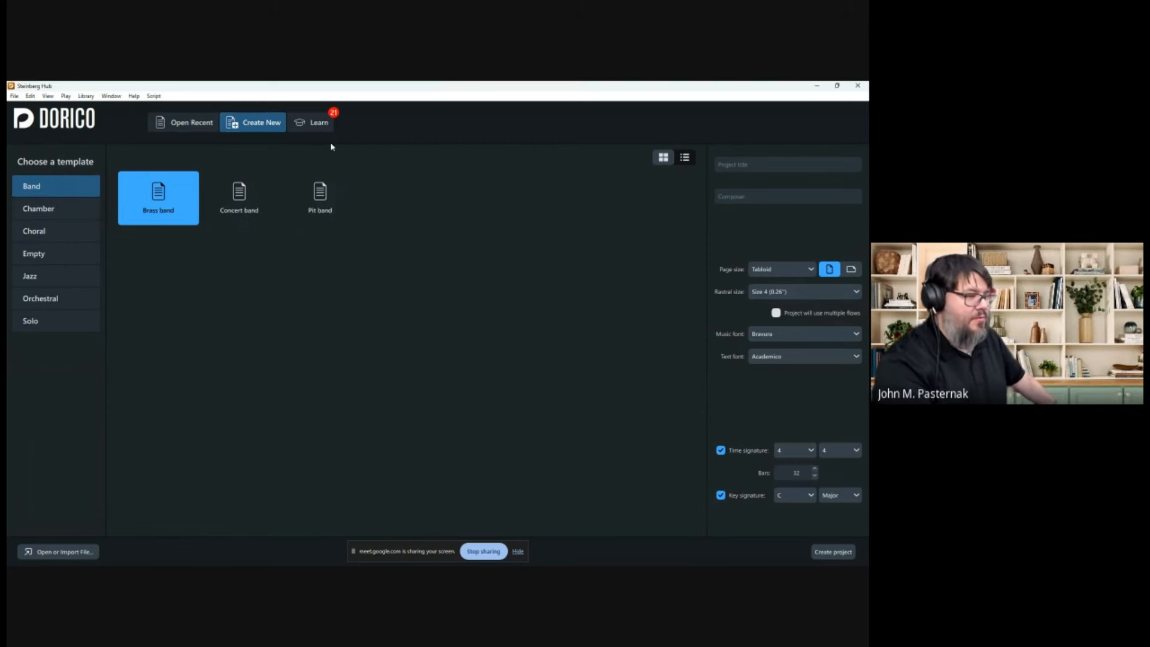
Create Untitled Project 1 from the Hub's Concert band template.
{"action": "left_click", "coordinate": [239, 197]}
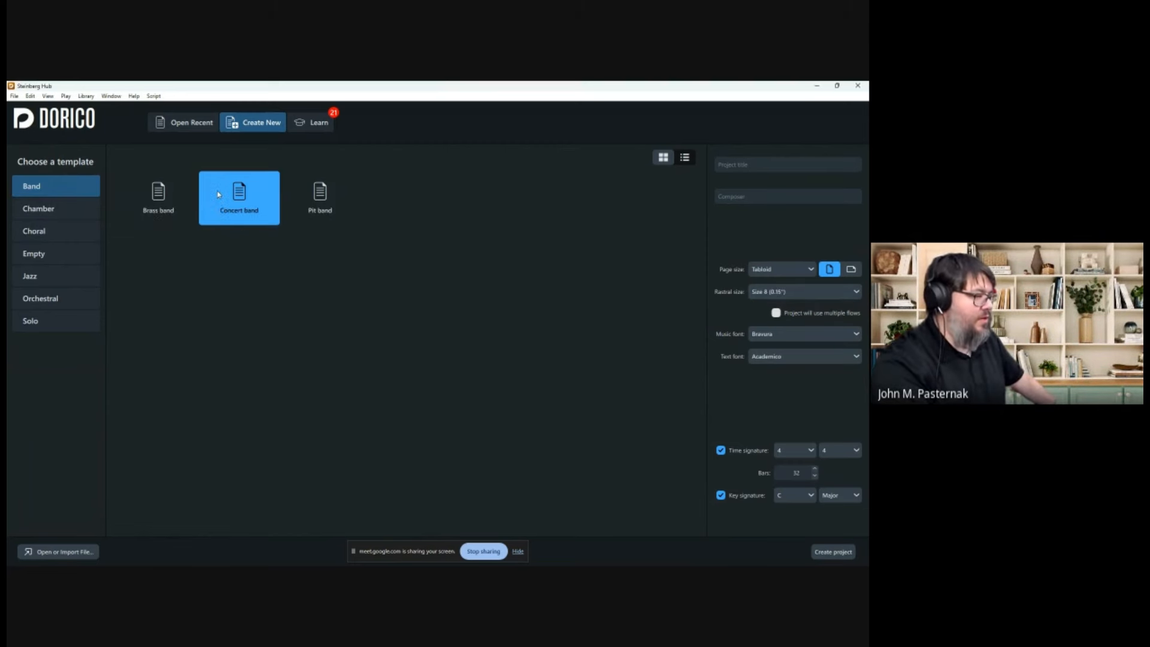
{"action": "left_click", "coordinate": [836, 557]}
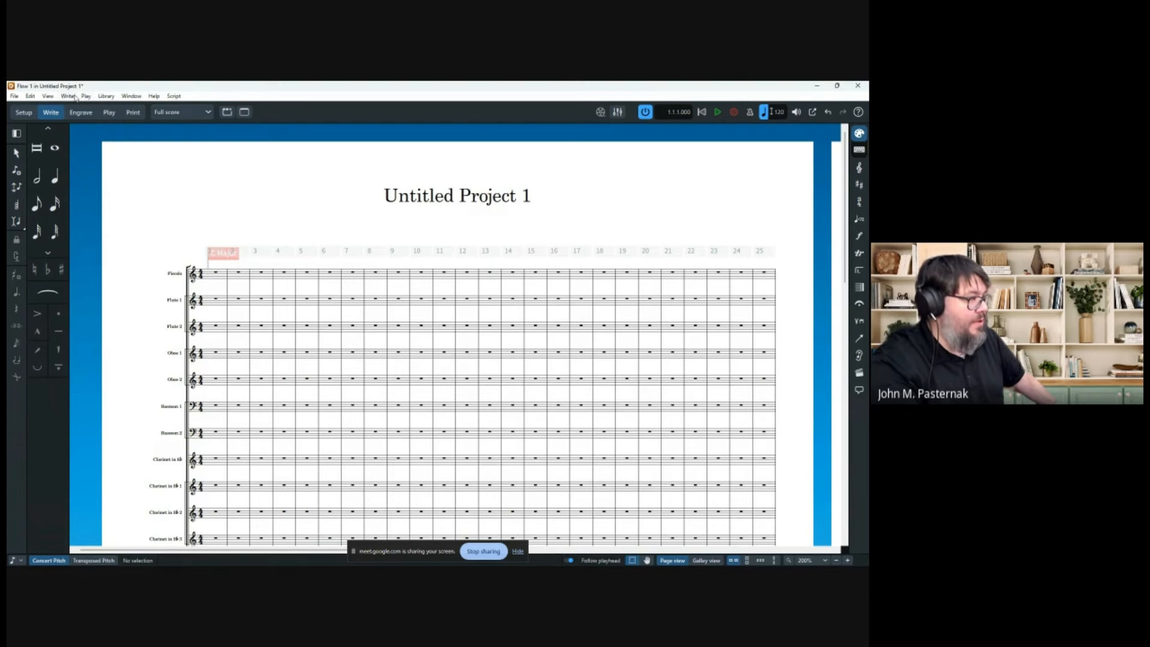
Look through the Setup mode menu, go back to Write mode, and show the Play menu.
{"action": "left_click", "coordinate": [24, 113]}
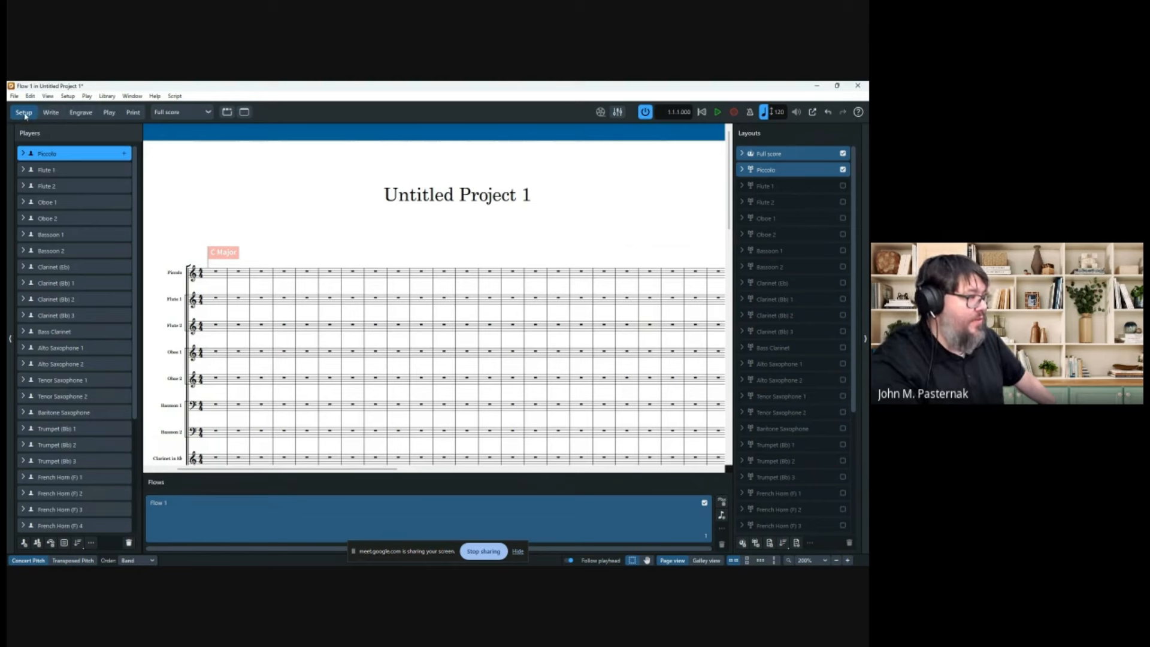
{"action": "left_click", "coordinate": [65, 96]}
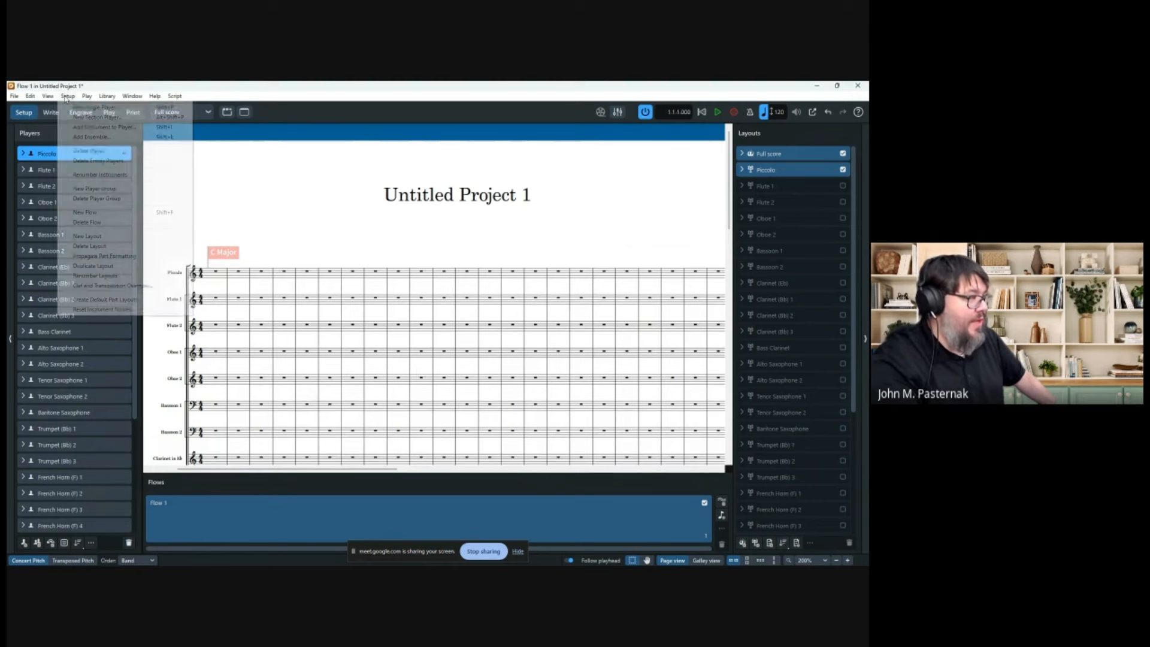
{"action": "left_click", "coordinate": [47, 115]}
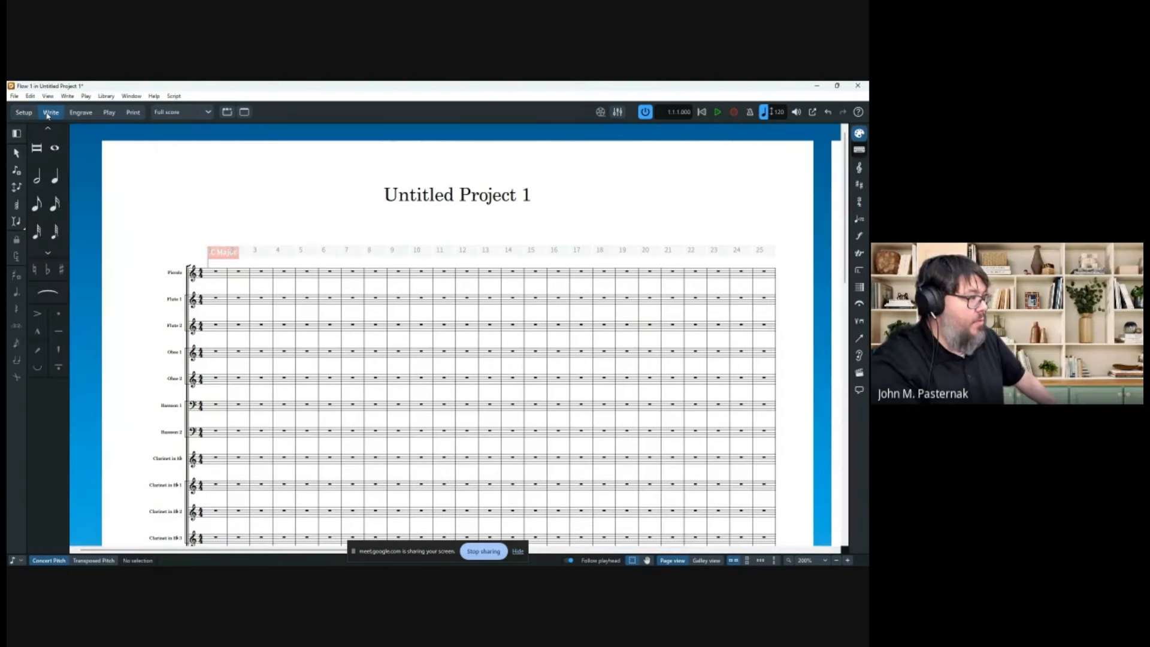
{"action": "left_click", "coordinate": [87, 96]}
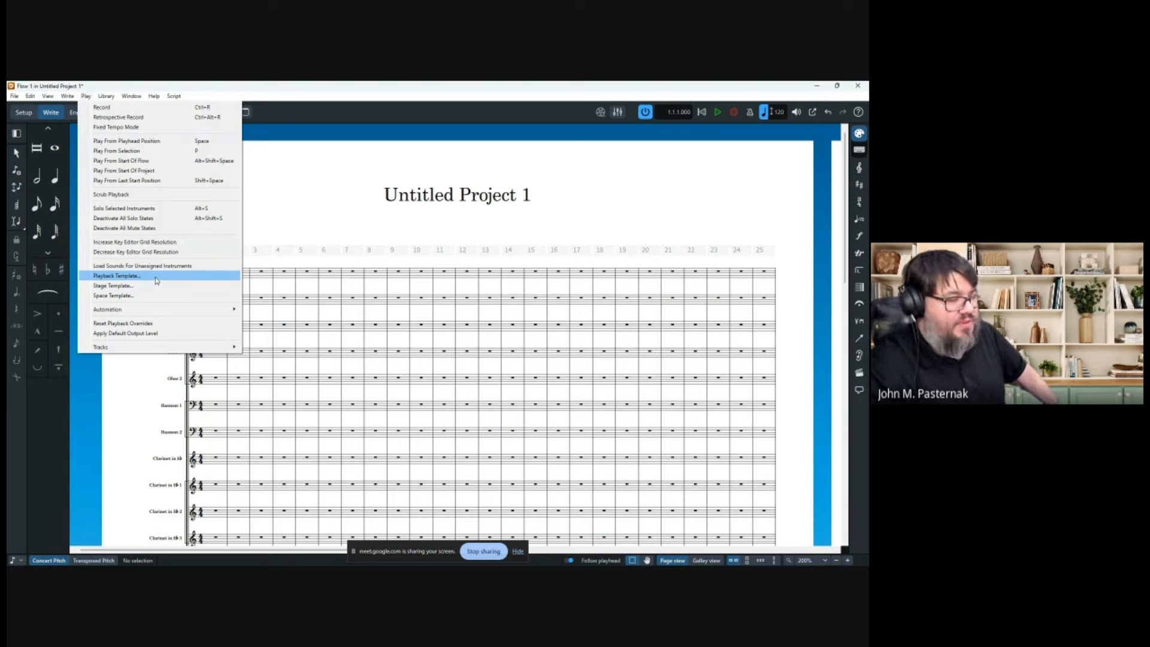
Confirm NotePerformer in the Apply Playback Template dialog and close it without changes.
{"action": "left_click", "coordinate": [186, 276]}
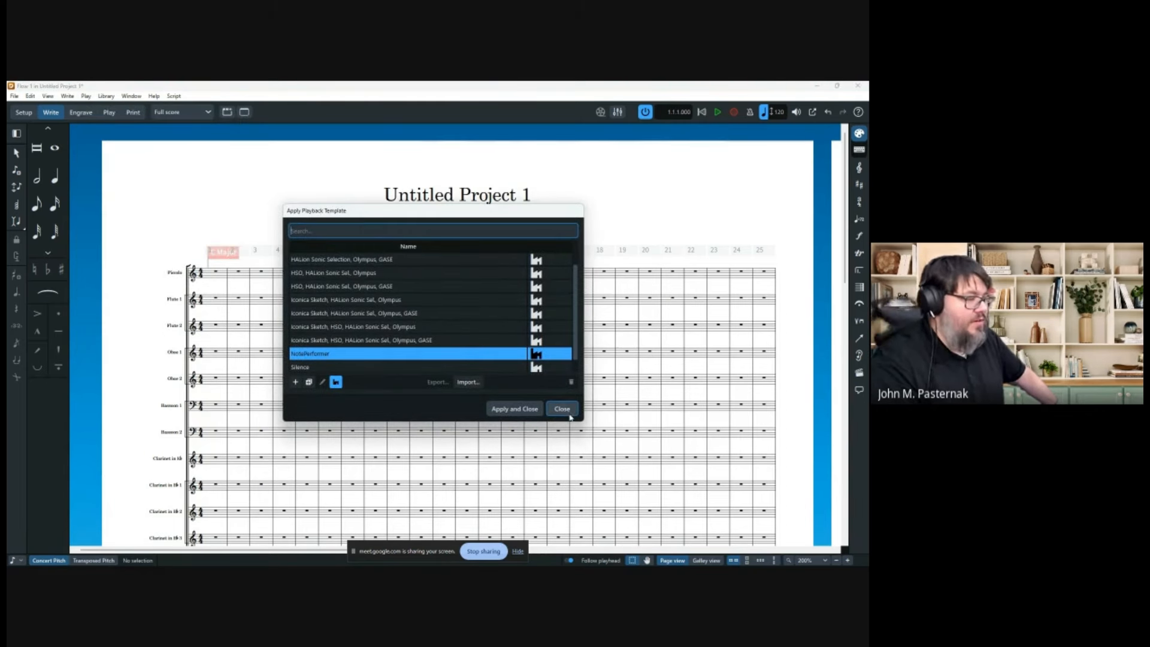
{"action": "key", "text": "Escape"}
{"action": "left_click", "coordinate": [86, 96]}
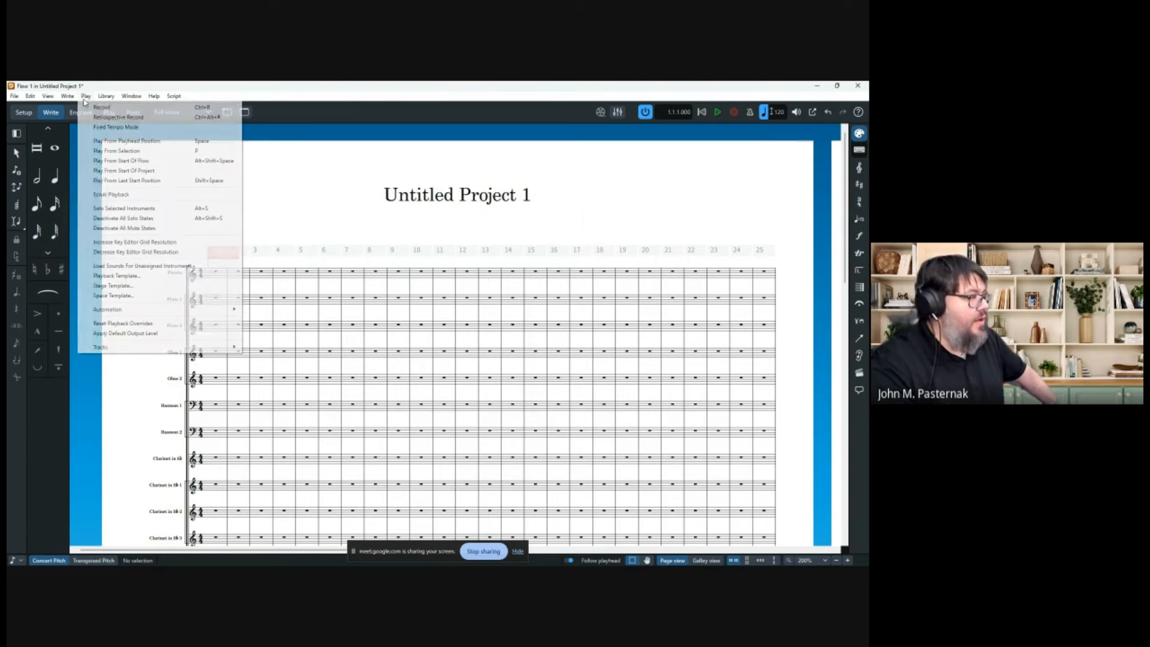
{"action": "left_click", "coordinate": [124, 276]}
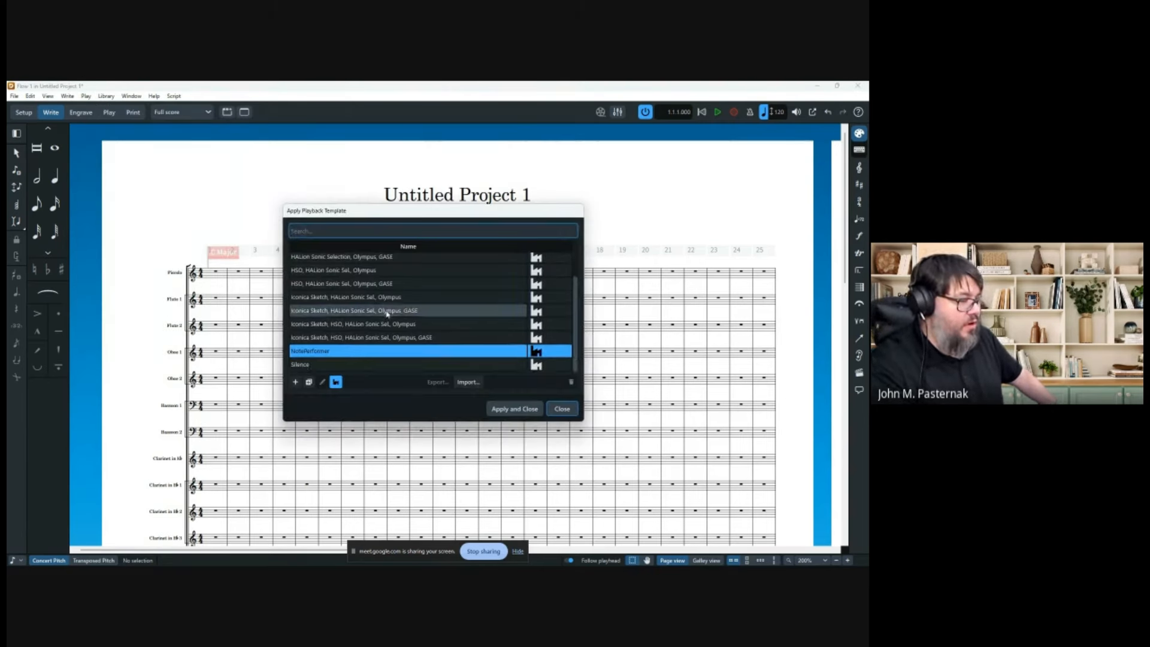
{"action": "scroll", "coordinate": [363, 266], "scroll_direction": "up", "scroll_amount": 1}
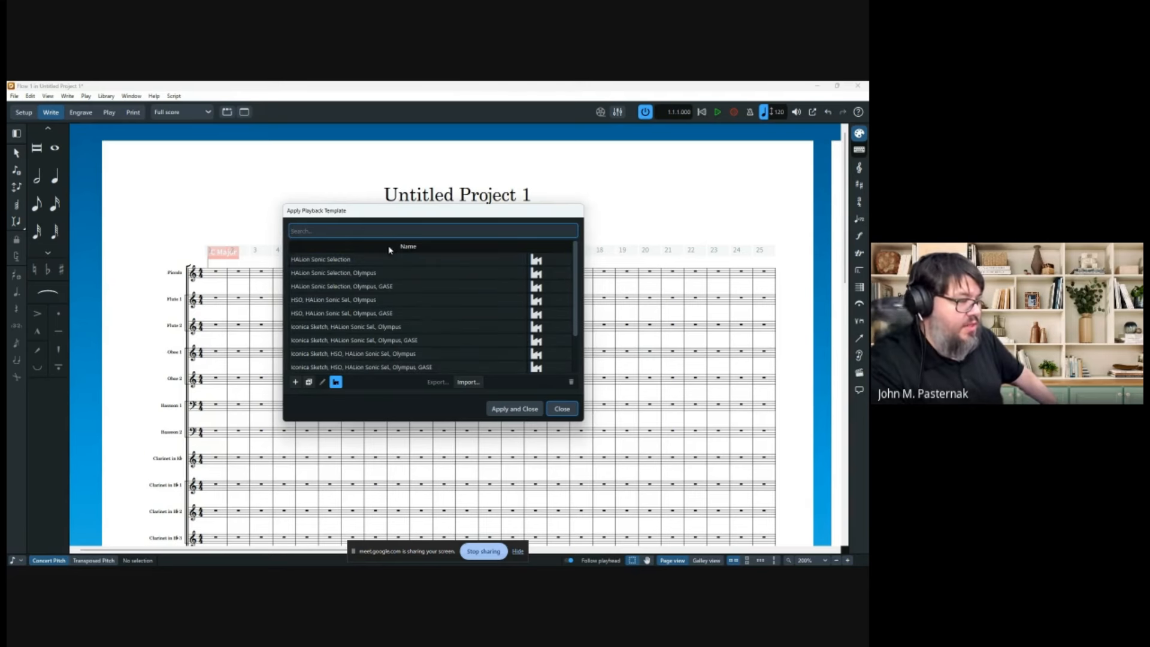
{"action": "scroll", "coordinate": [316, 334], "scroll_direction": "down", "scroll_amount": 2}
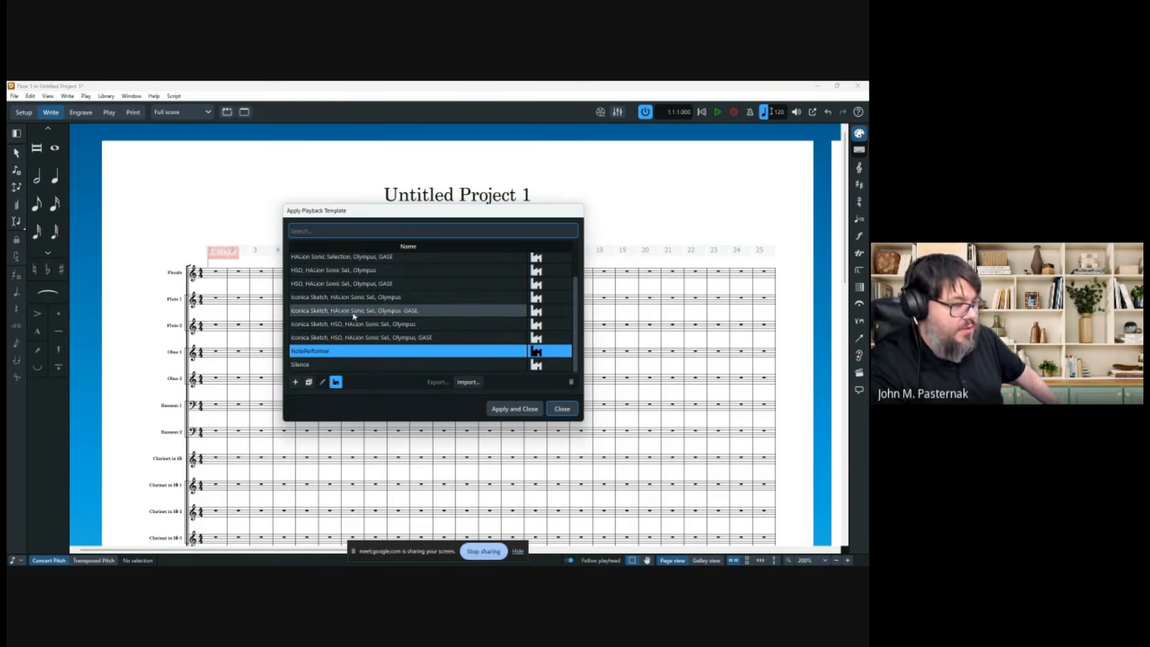
{"action": "left_click", "coordinate": [327, 352]}
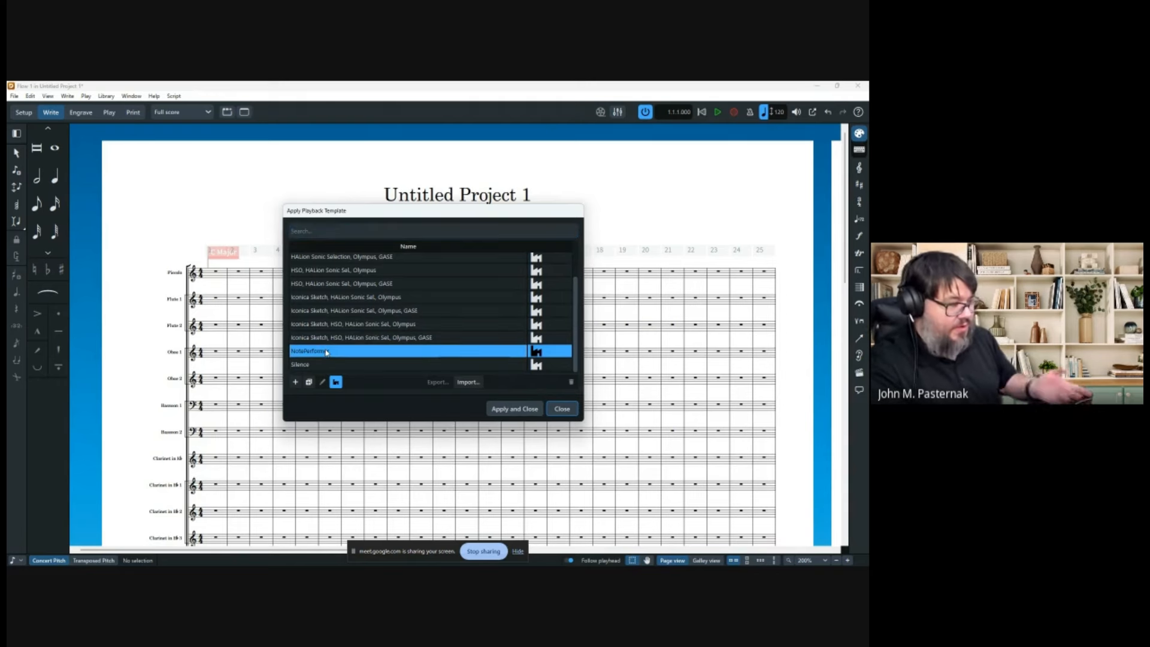
{"action": "left_click", "coordinate": [577, 409]}
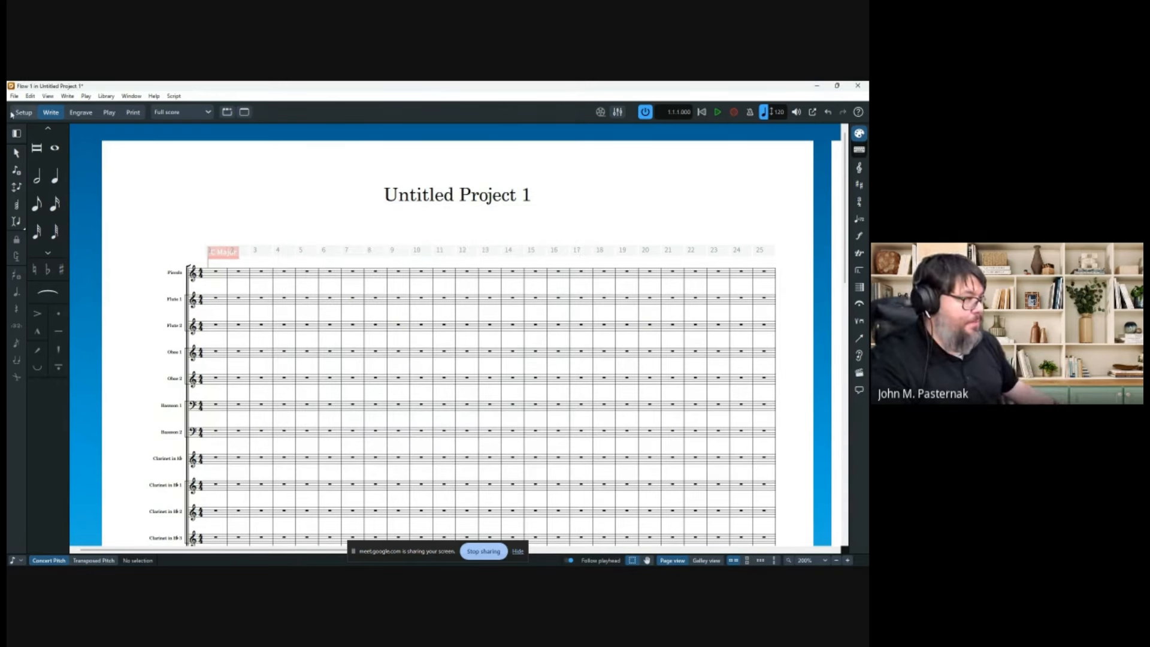
{"action": "left_click", "coordinate": [30, 96]}
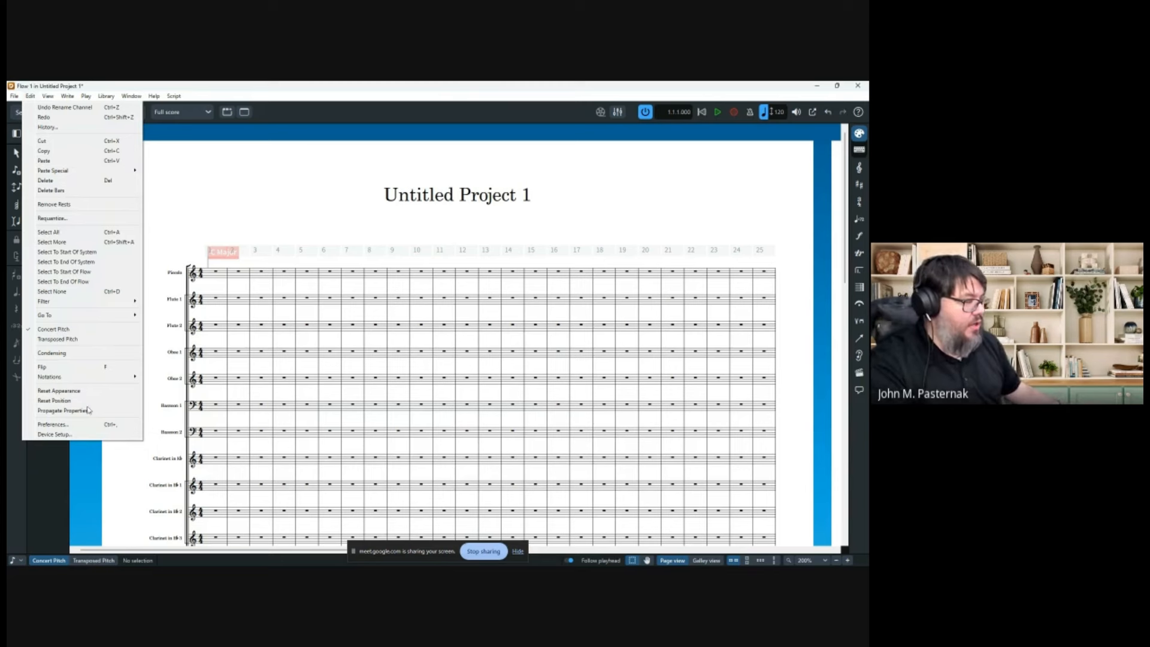
{"action": "left_click", "coordinate": [53, 435]}
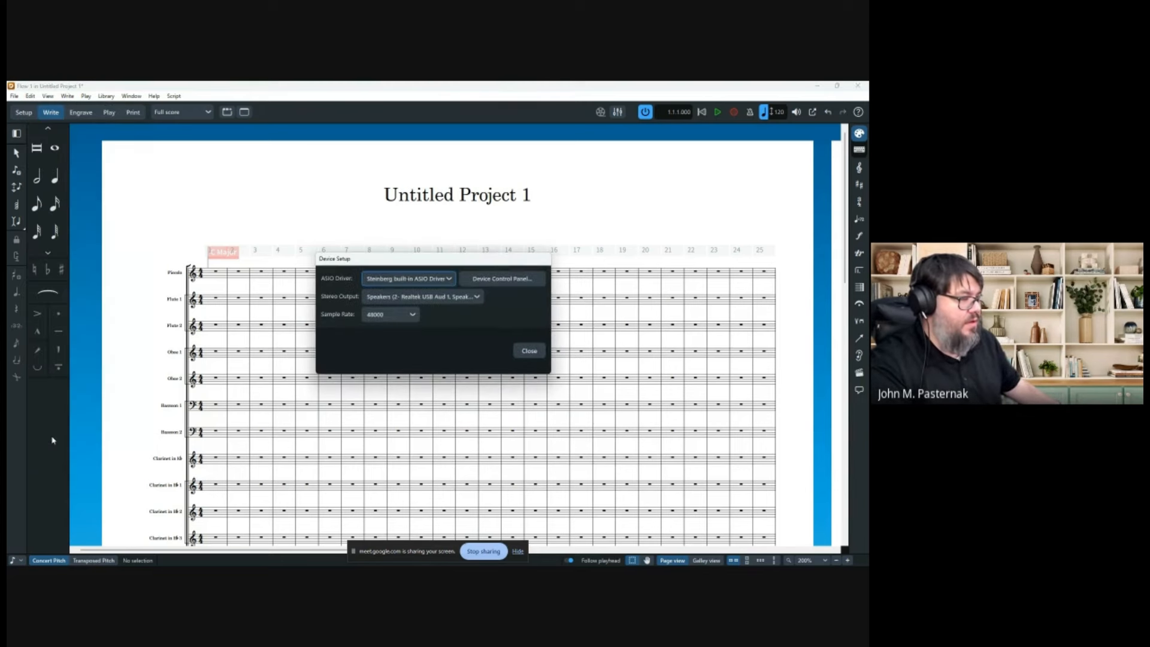
{"action": "left_click", "coordinate": [537, 353]}
{"action": "left_click", "coordinate": [30, 97]}
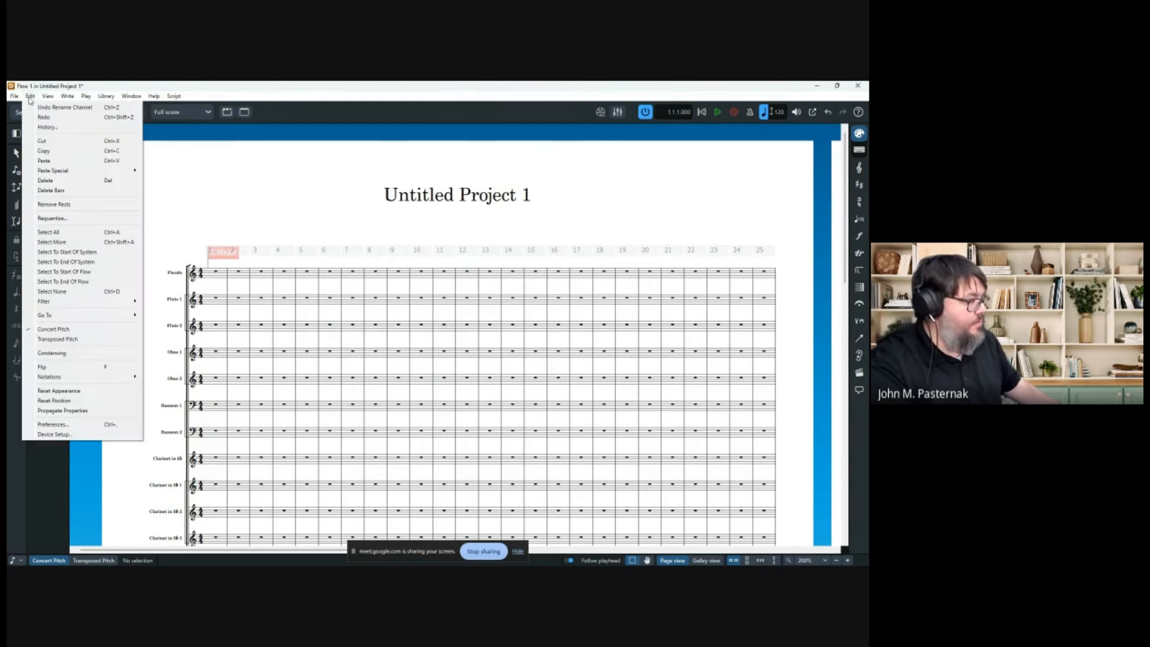
{"action": "left_click", "coordinate": [99, 425]}
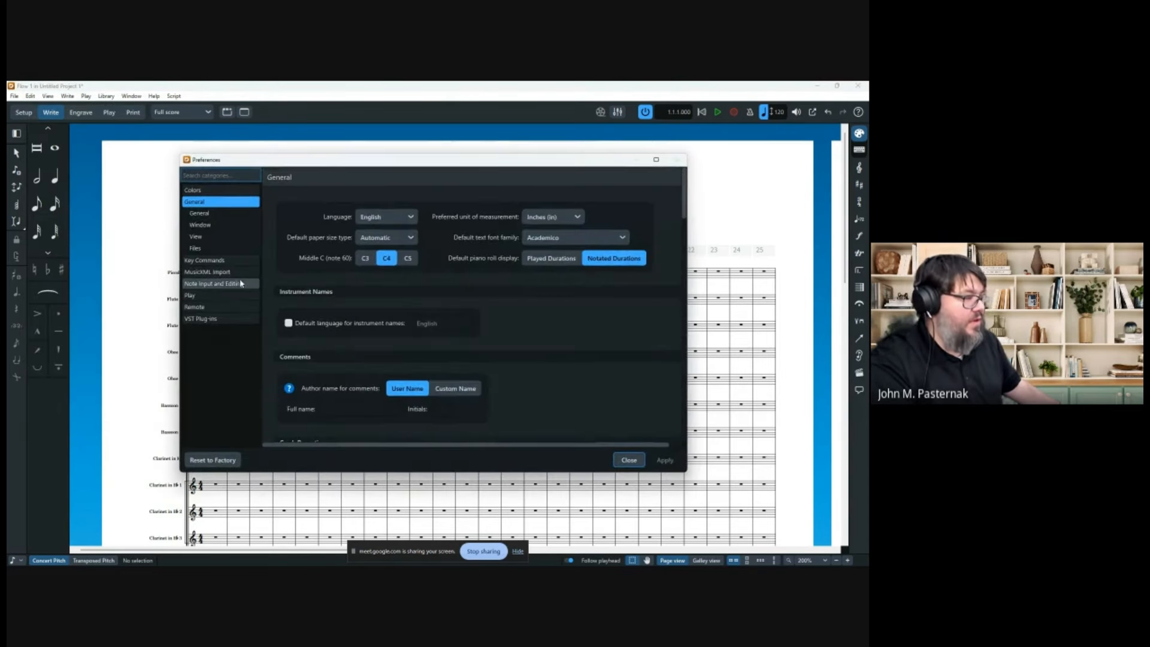
{"action": "left_click", "coordinate": [191, 296]}
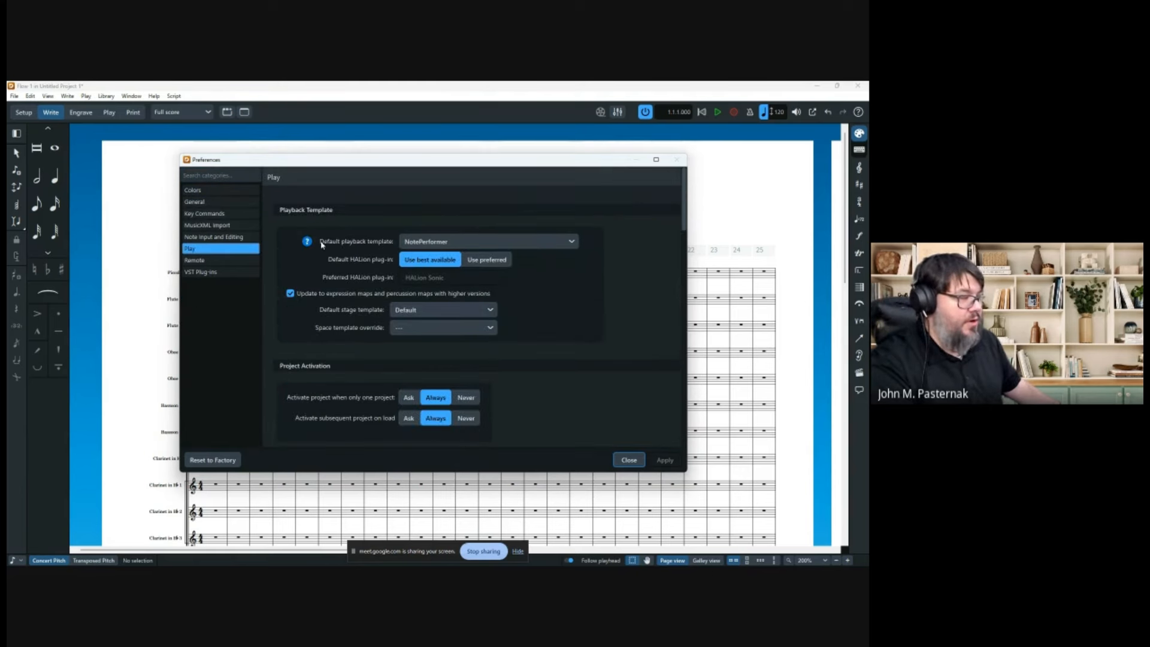
{"action": "left_click", "coordinate": [441, 242]}
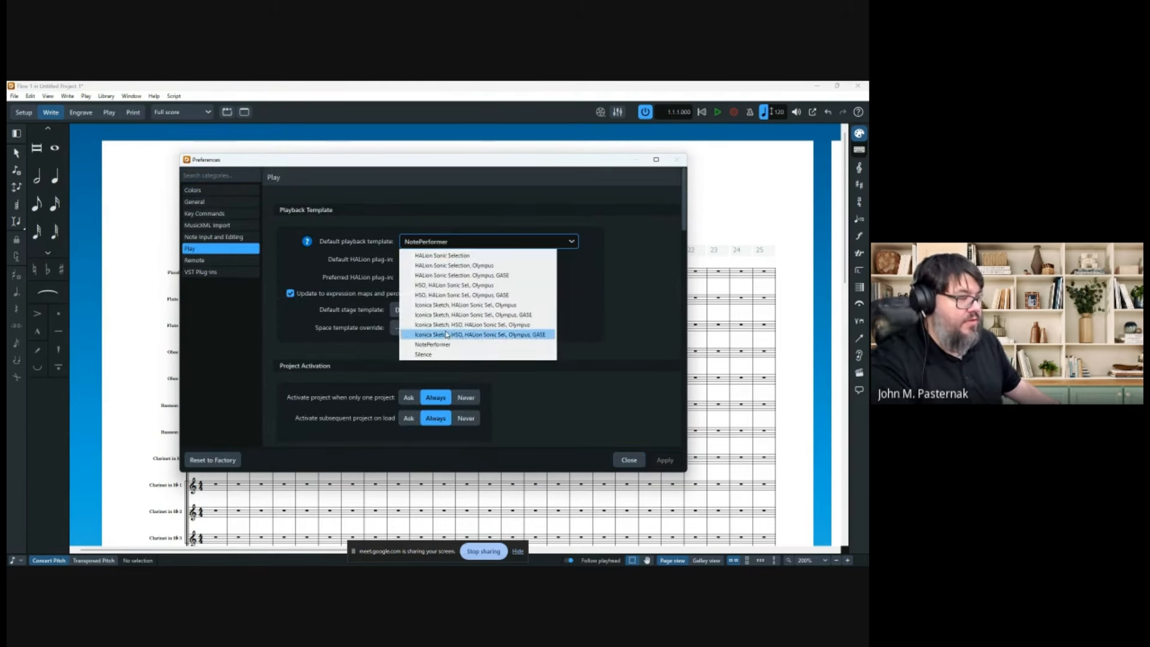
{"action": "left_click", "coordinate": [571, 351]}
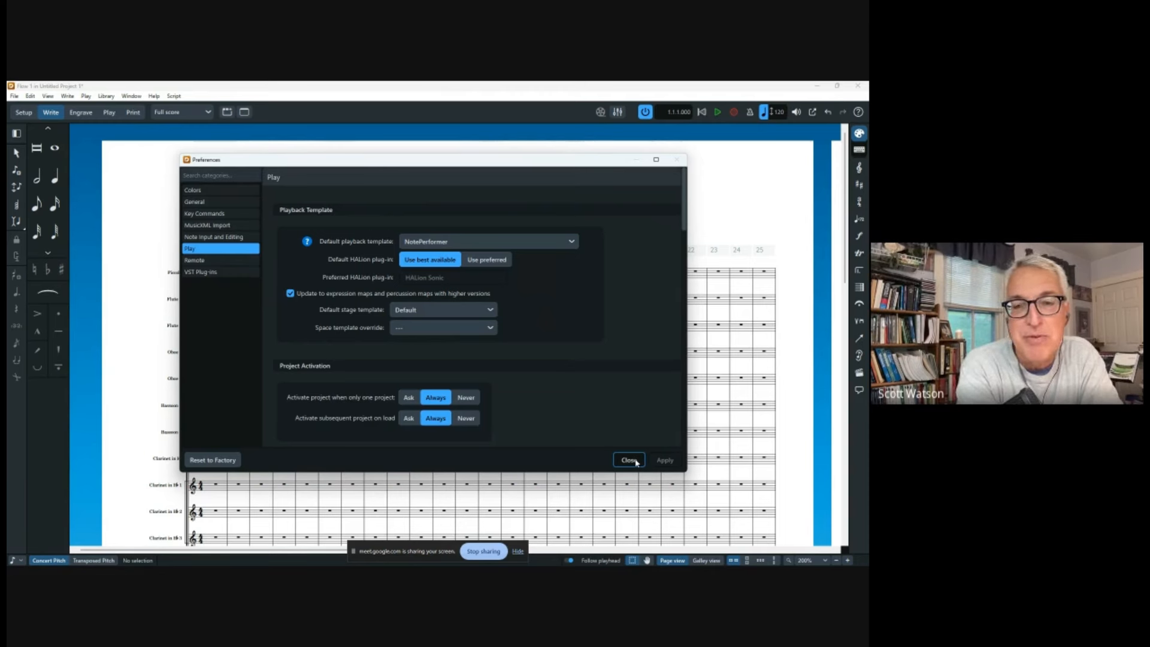
{"action": "left_click", "coordinate": [635, 461]}
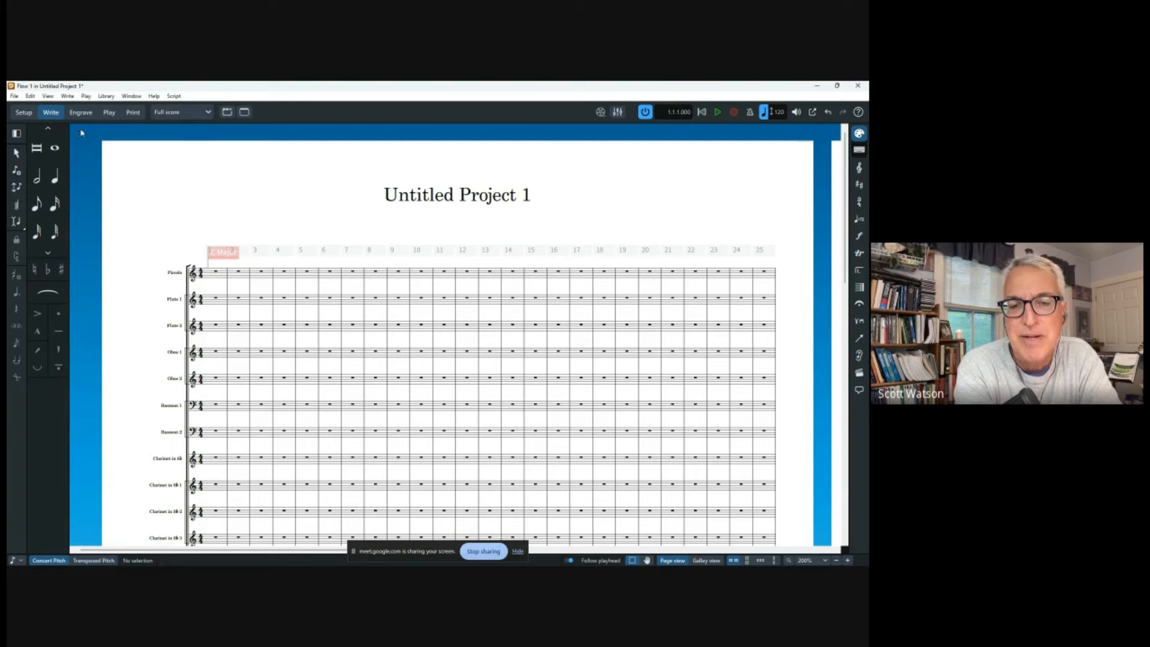
Enter Play mode to see the instrument tracks and NotePerformer mixer channels.
{"action": "left_click", "coordinate": [109, 113]}
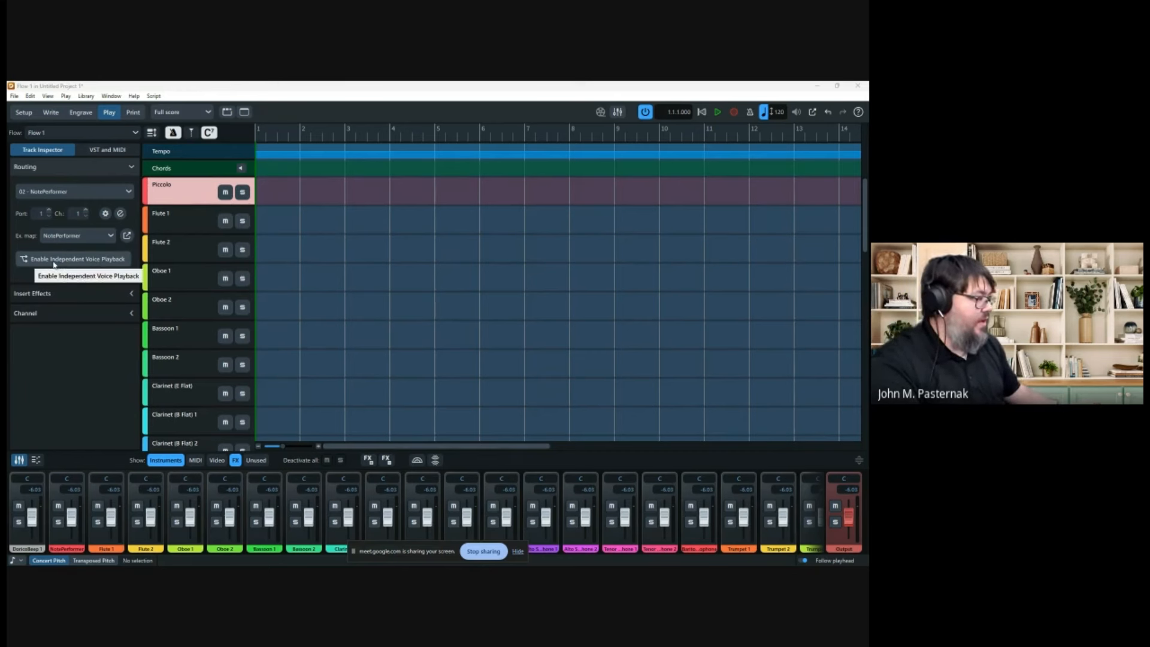
Enable independent voice playback for the Piccolo, inspect the NotePerformer plugin, then return to Write mode.
{"action": "left_click", "coordinate": [73, 262]}
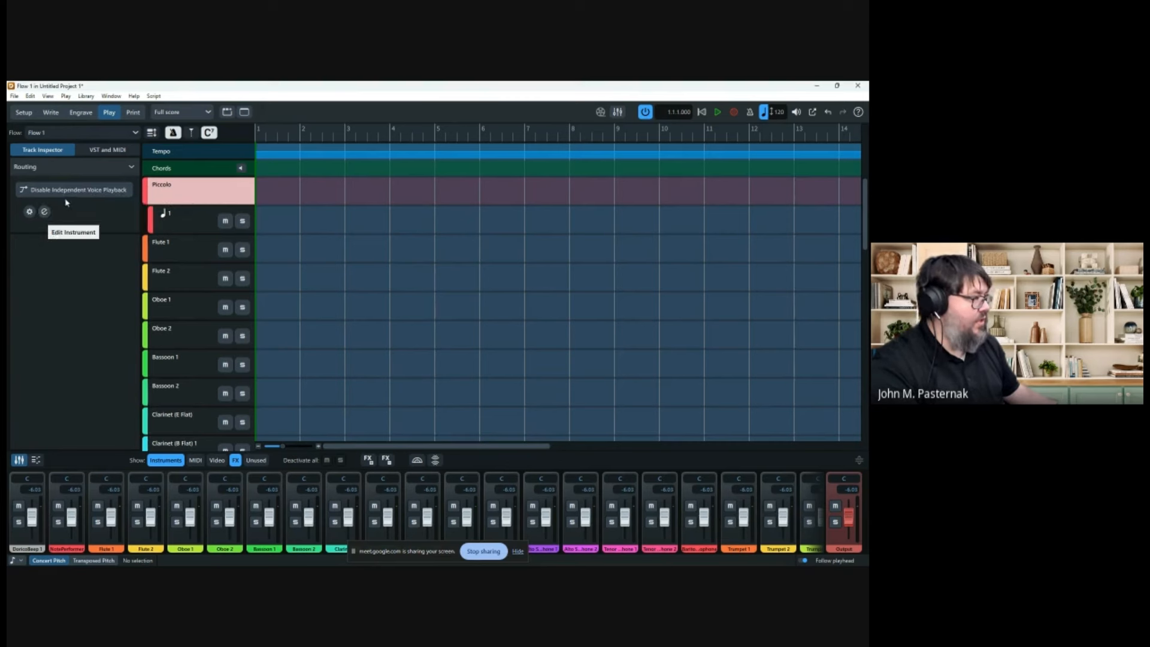
{"action": "left_click", "coordinate": [108, 152]}
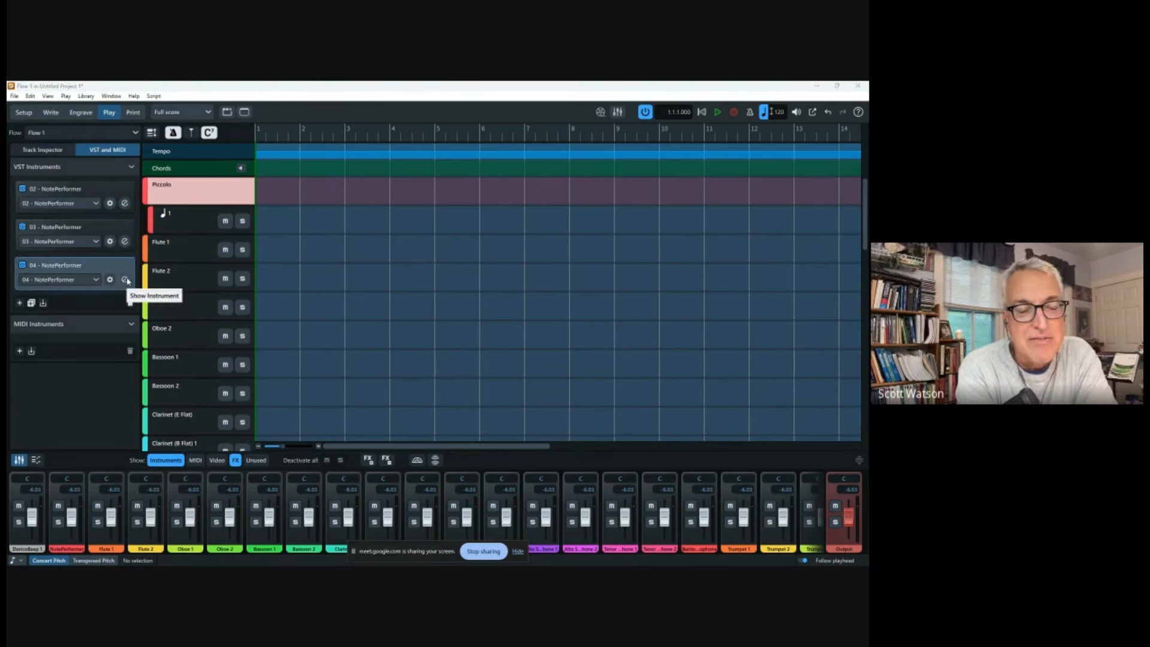
{"action": "left_click_drag", "start_coordinate": [867, 212], "coordinate": [379, 196]}
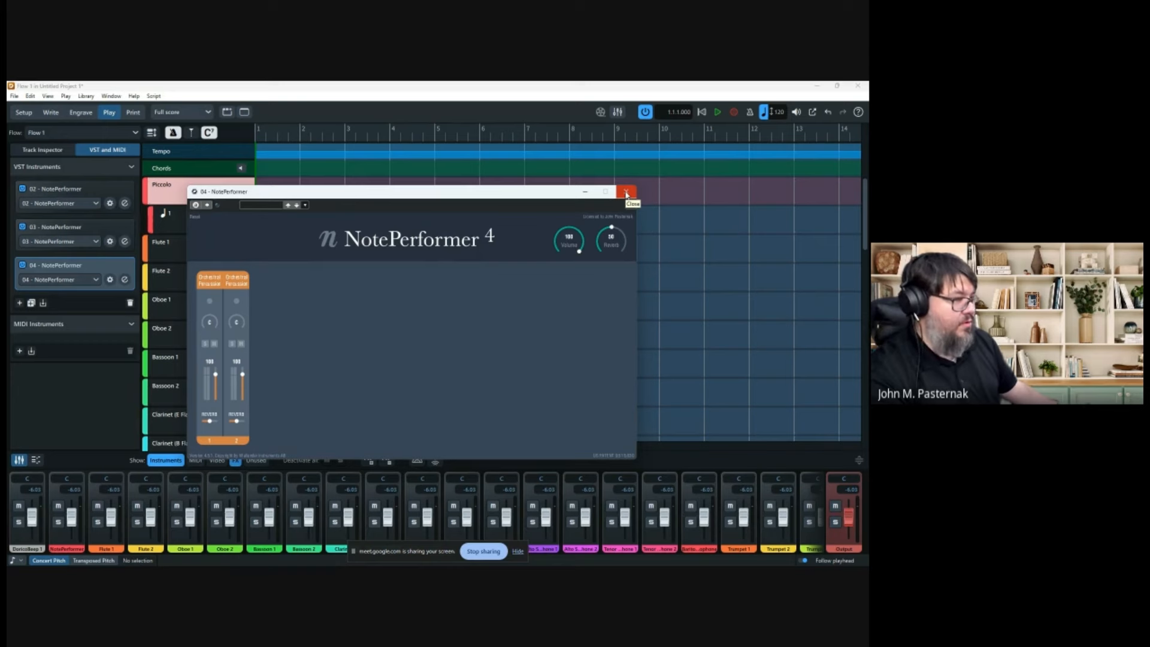
{"action": "left_click", "coordinate": [626, 192]}
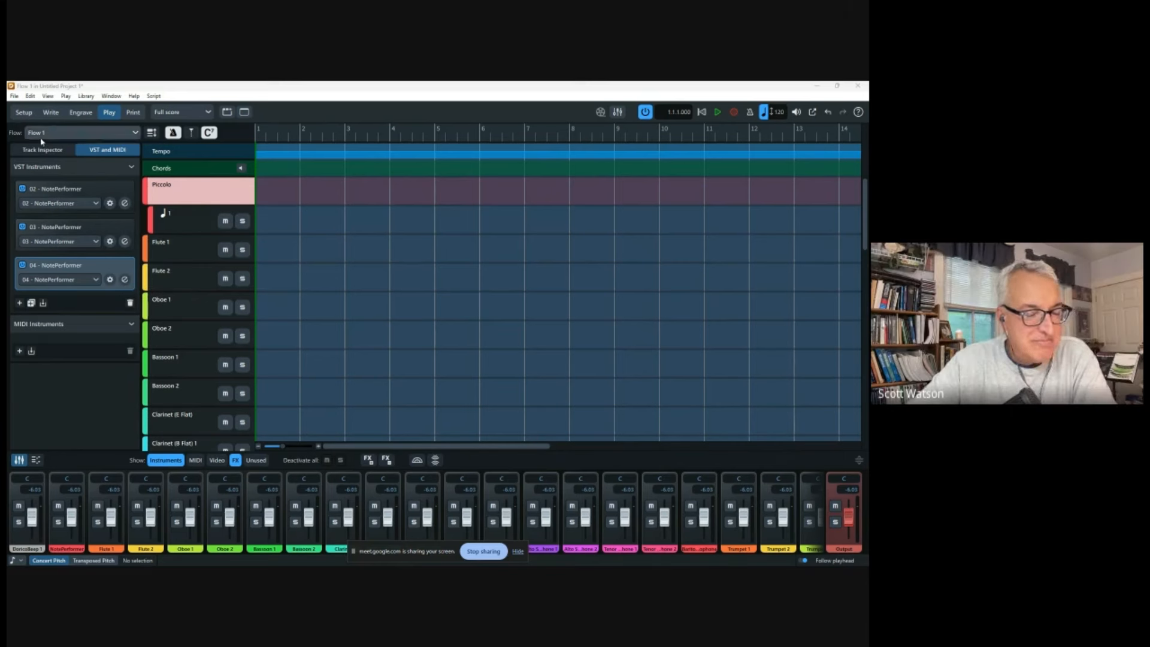
{"action": "left_click", "coordinate": [51, 113]}
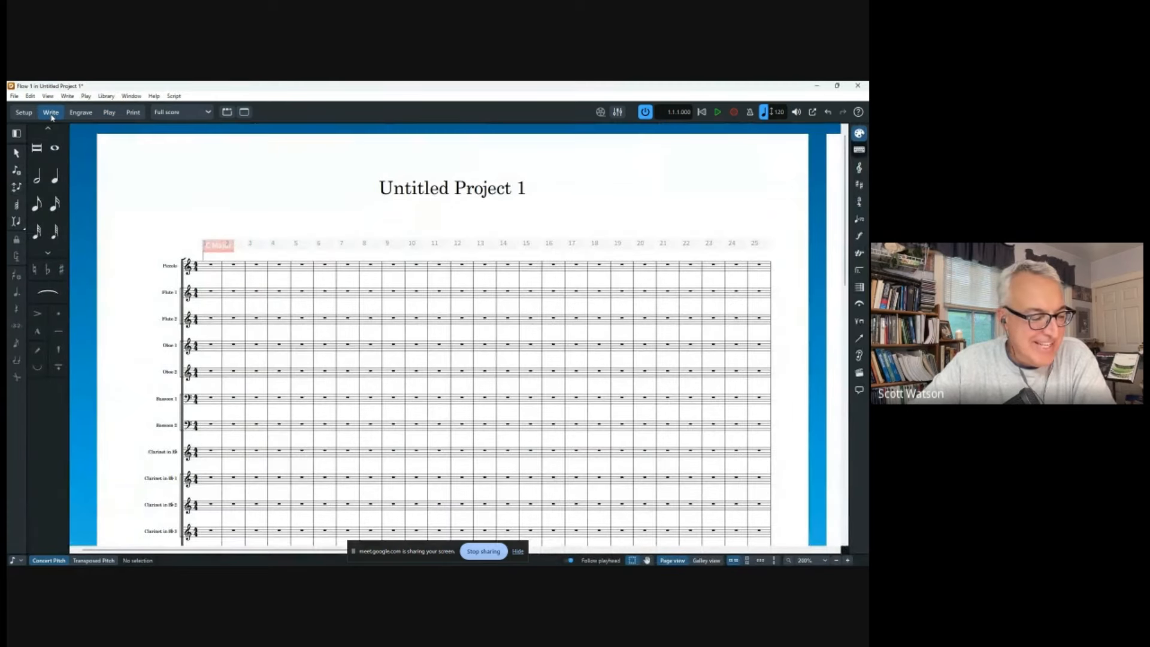
Switch back to the Play mode tracks view.
{"action": "left_click", "coordinate": [108, 113]}
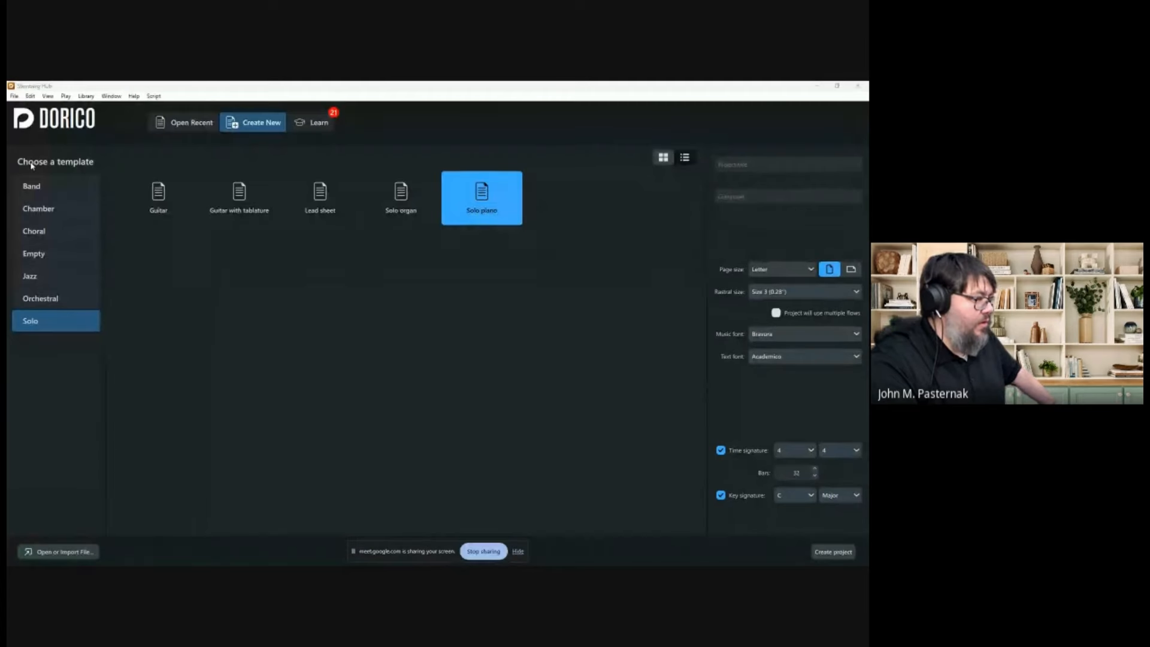
Select the Empty template with its default Letter, 4/4, C major settings.
{"action": "left_click", "coordinate": [49, 254]}
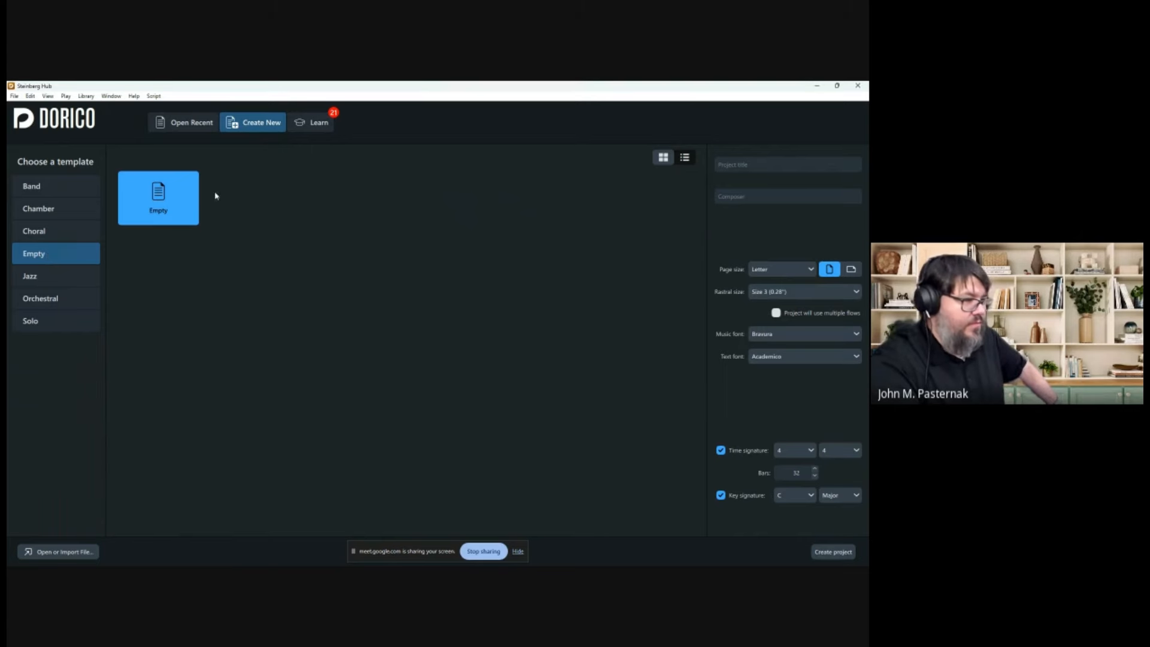
{"action": "left_click", "coordinate": [738, 166]}
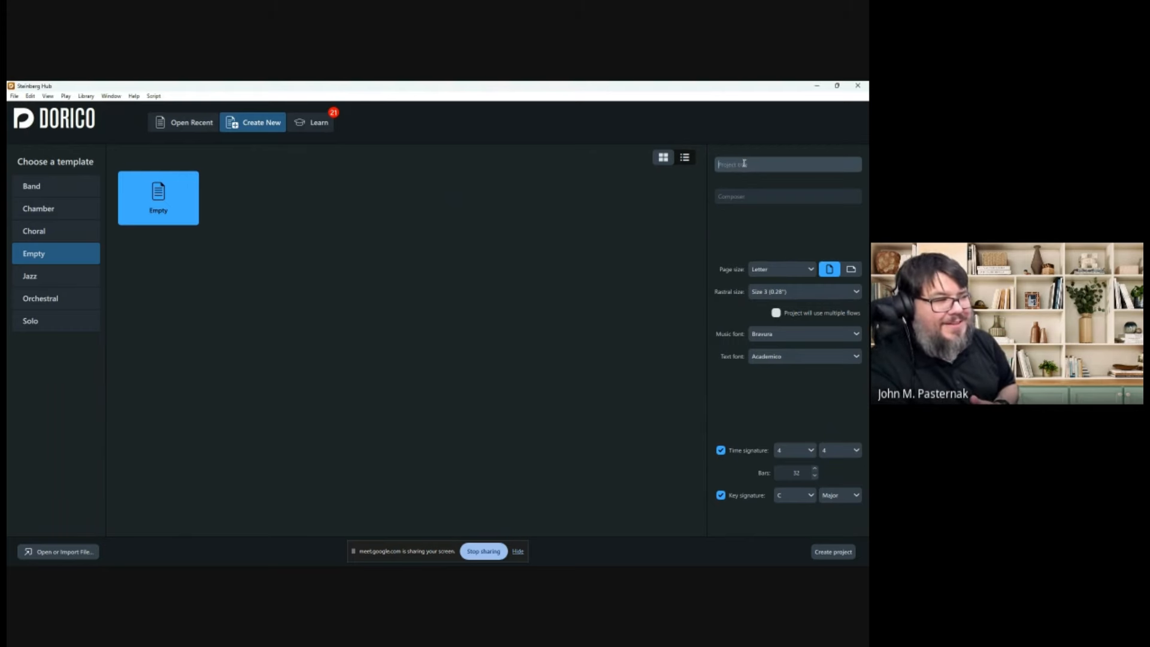
Enter 'Scott's Adventure' as the project title and 'Fun Bunch' as composer.
{"action": "left_click", "coordinate": [744, 160]}
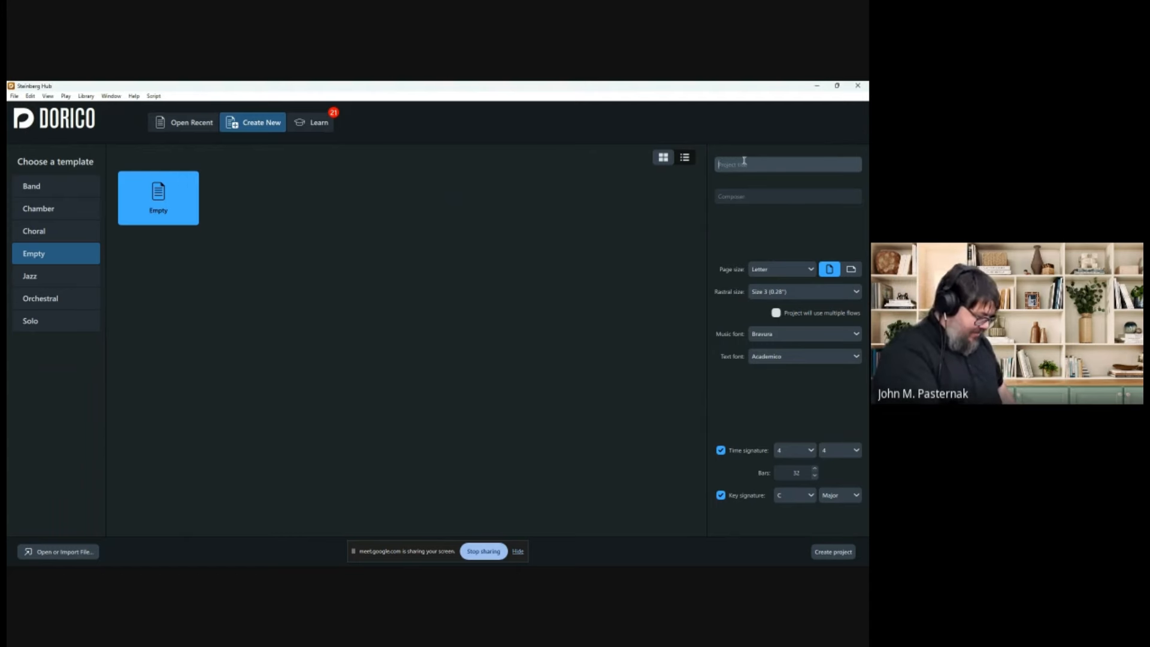
{"action": "type", "text": "Scott's Ad"}
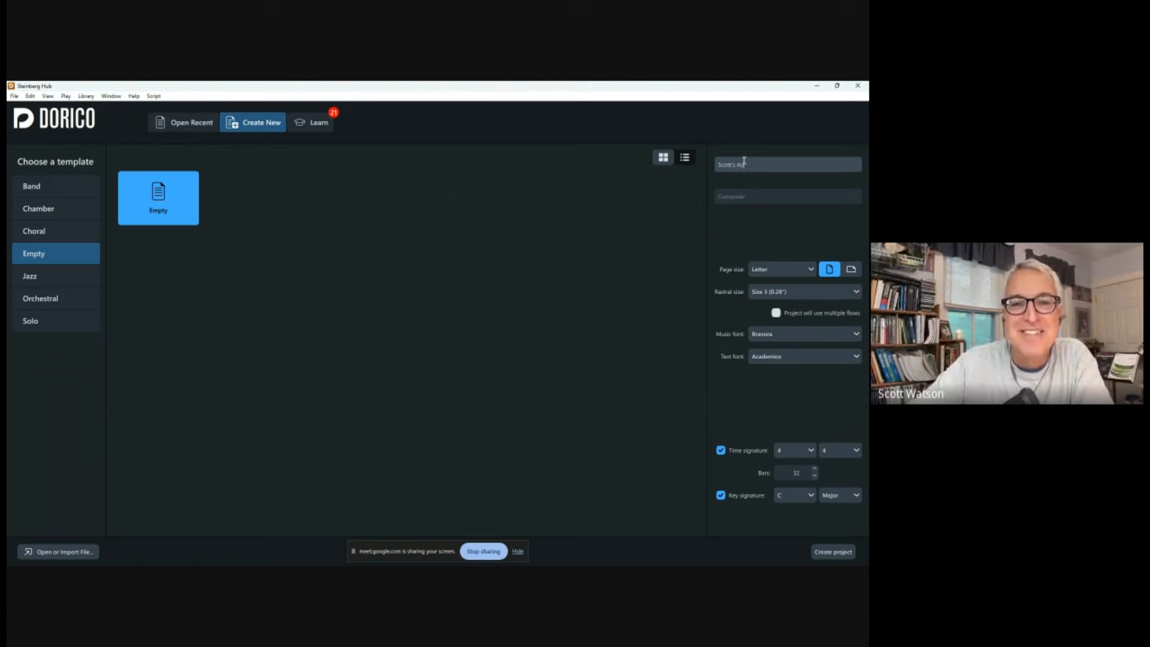
{"action": "type", "text": "venture"}
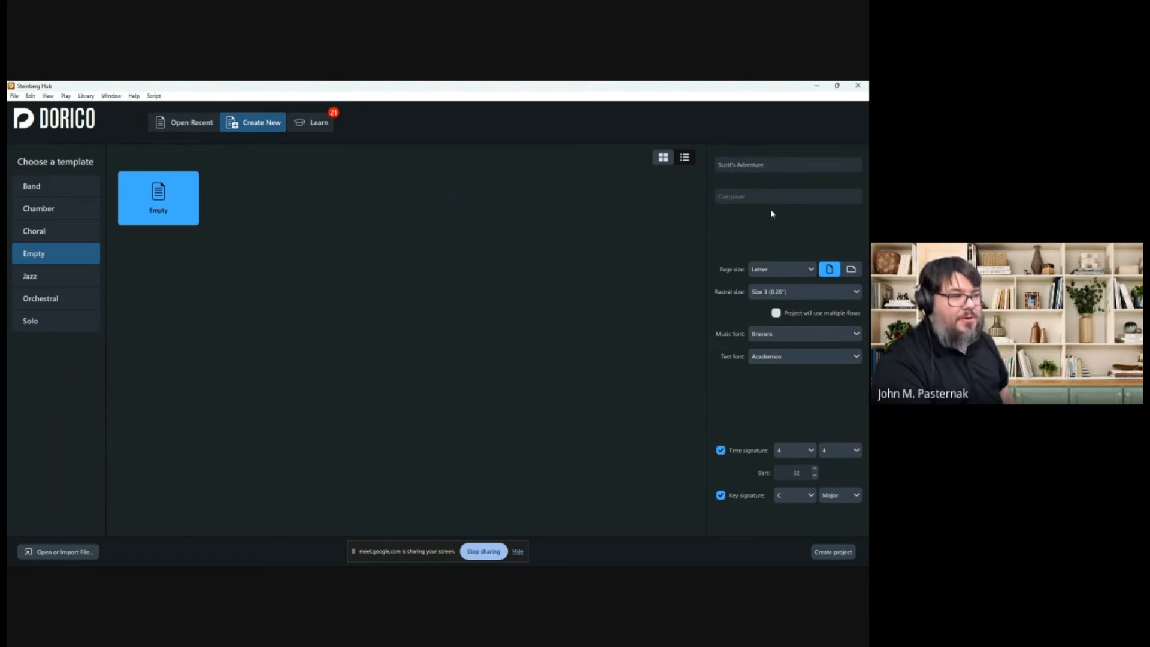
{"action": "left_click", "coordinate": [759, 202]}
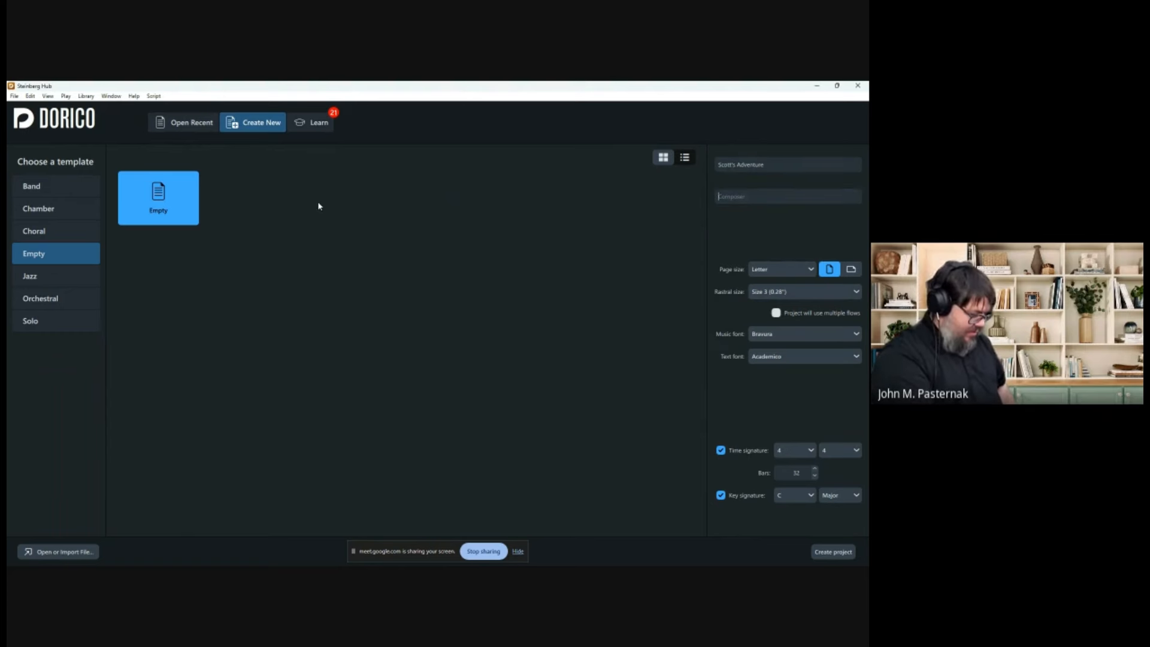
{"action": "type", "text": "Fun Bu"}
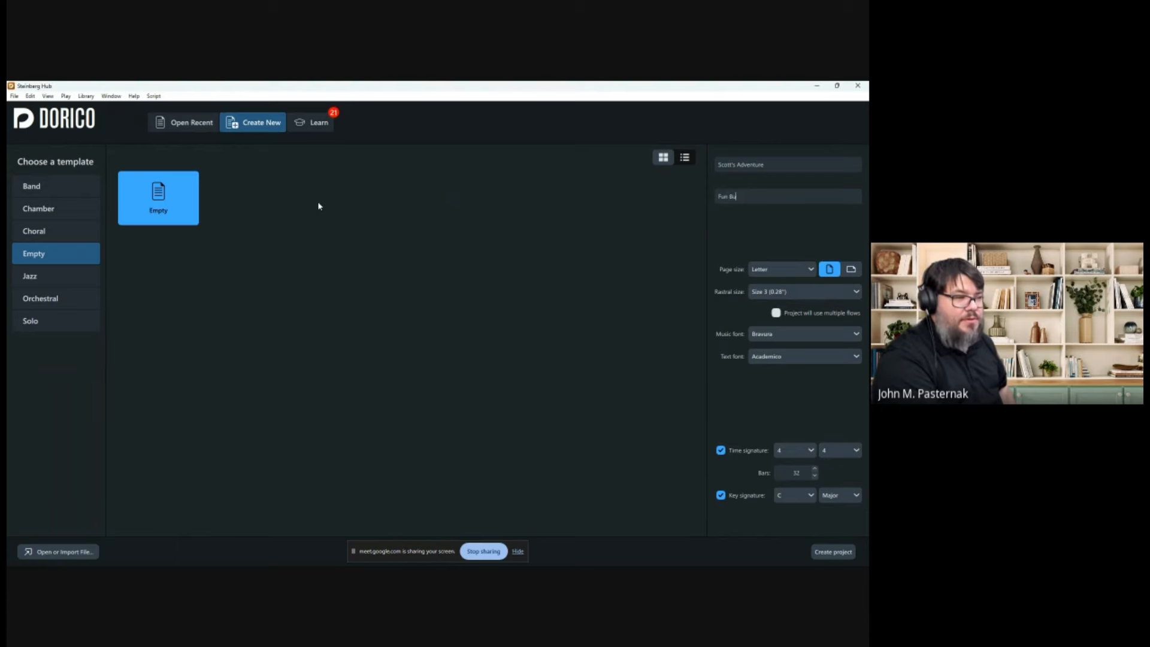
{"action": "type", "text": "nch"}
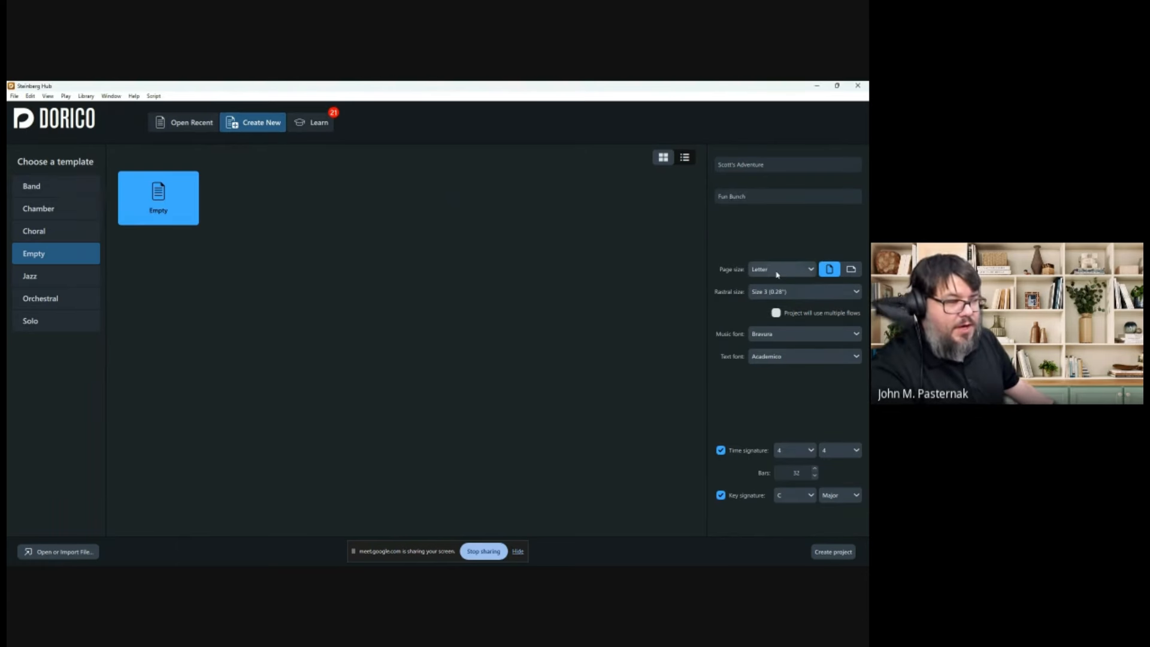
Pick Concert (9" x 12") from the Page size dropdown.
{"action": "left_click", "coordinate": [777, 271]}
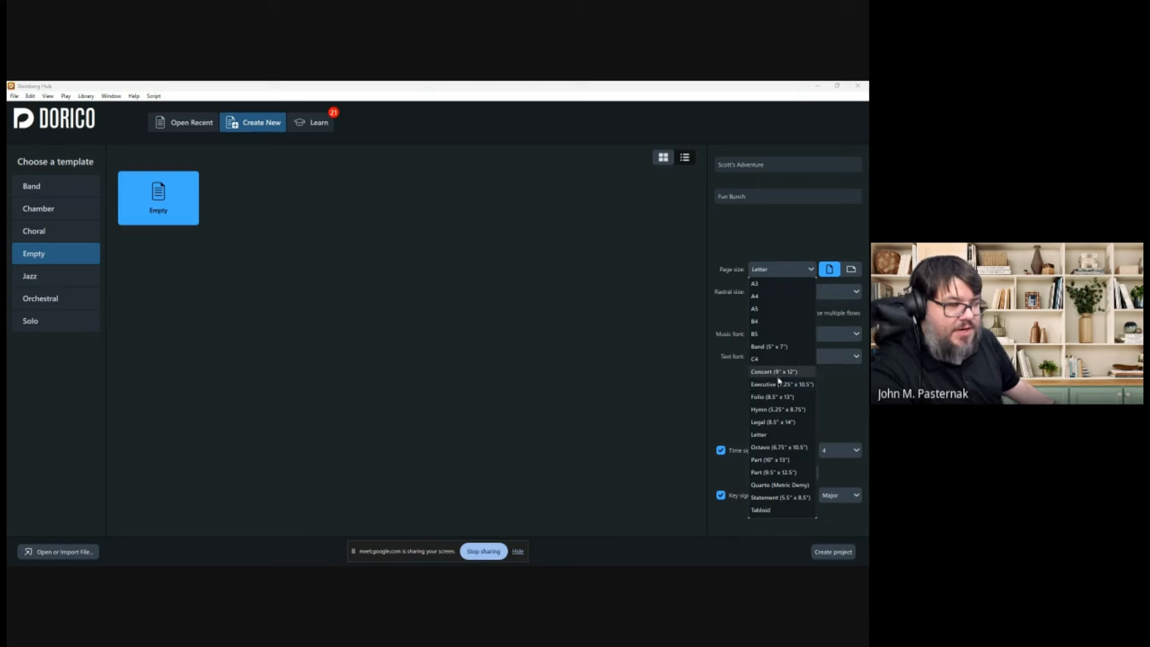
{"action": "left_click", "coordinate": [778, 372]}
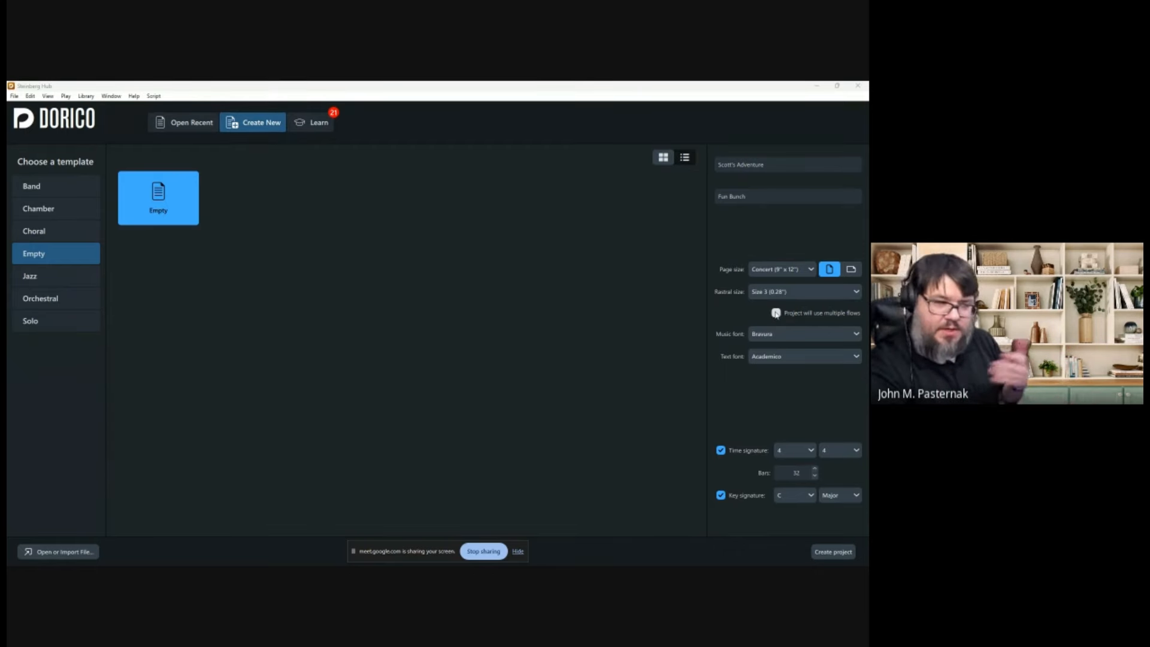
Enable multiple flows, choose Finale Maestro as music font, and keep Academico for text.
{"action": "left_click", "coordinate": [775, 312]}
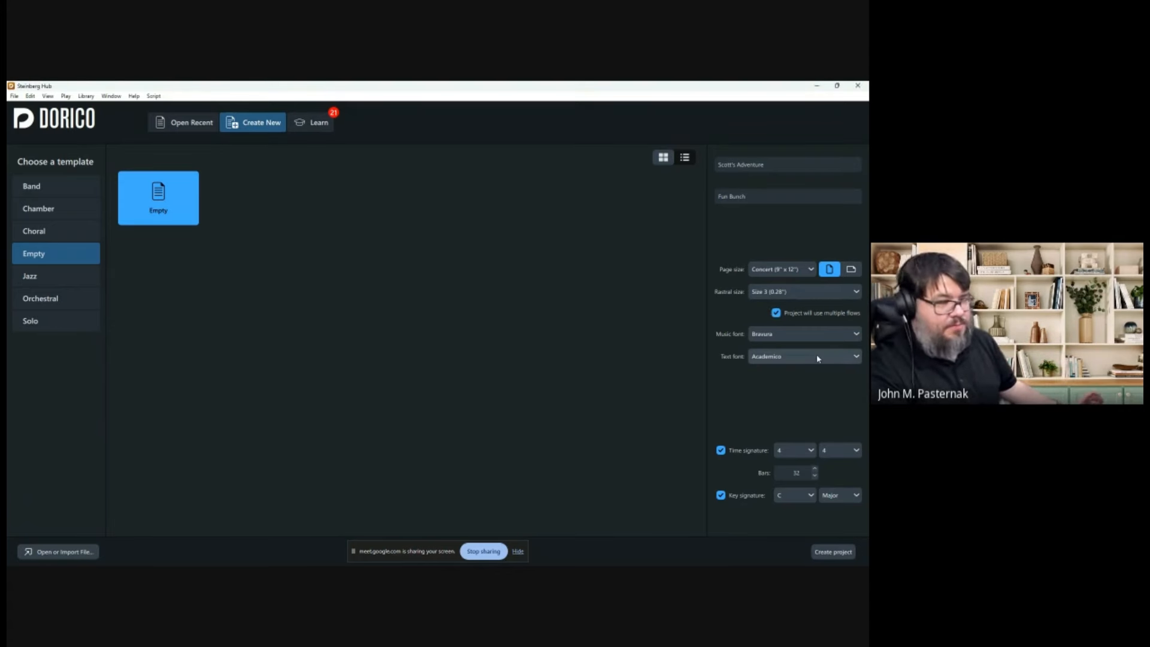
{"action": "left_click", "coordinate": [783, 334]}
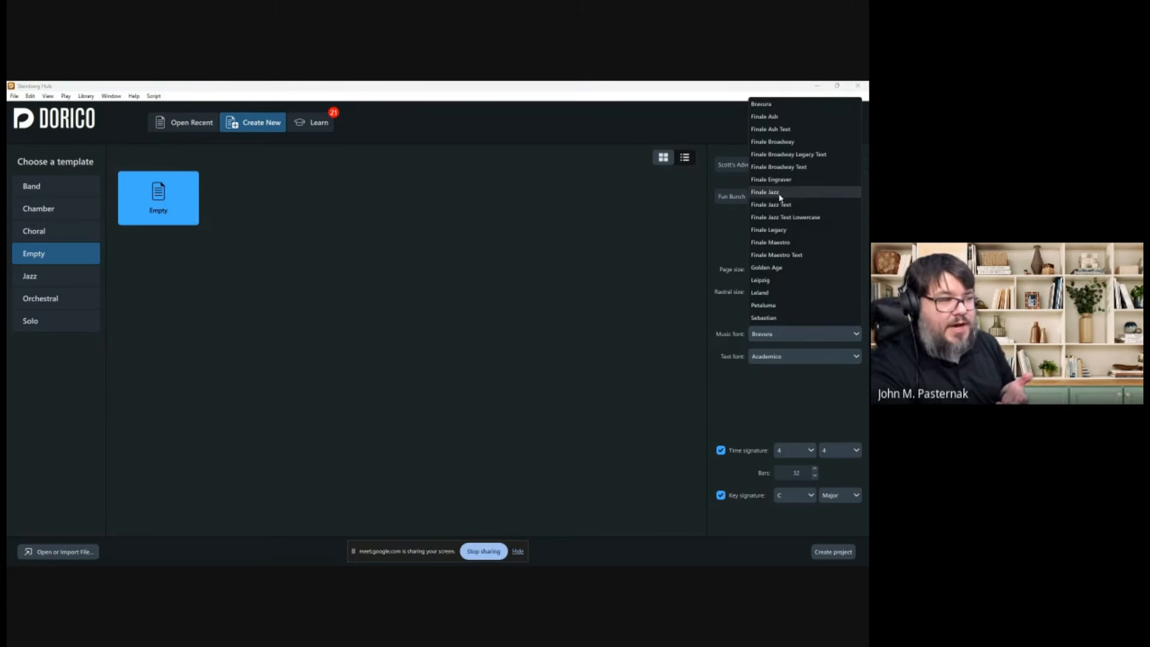
{"action": "left_click", "coordinate": [779, 243]}
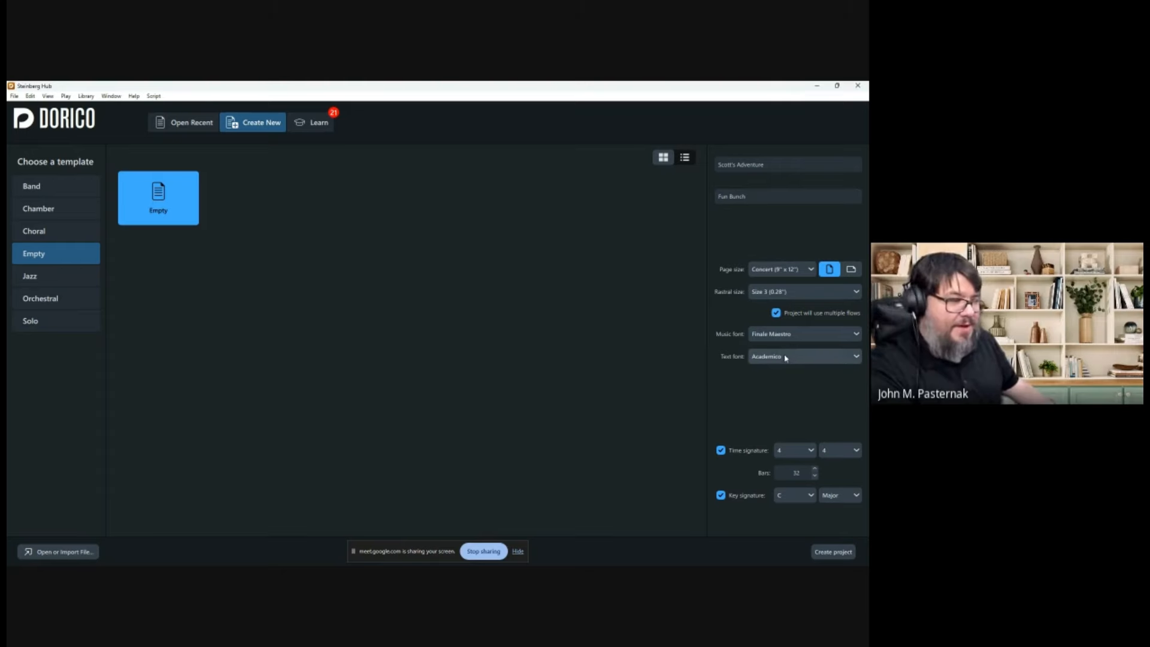
{"action": "left_click", "coordinate": [775, 334]}
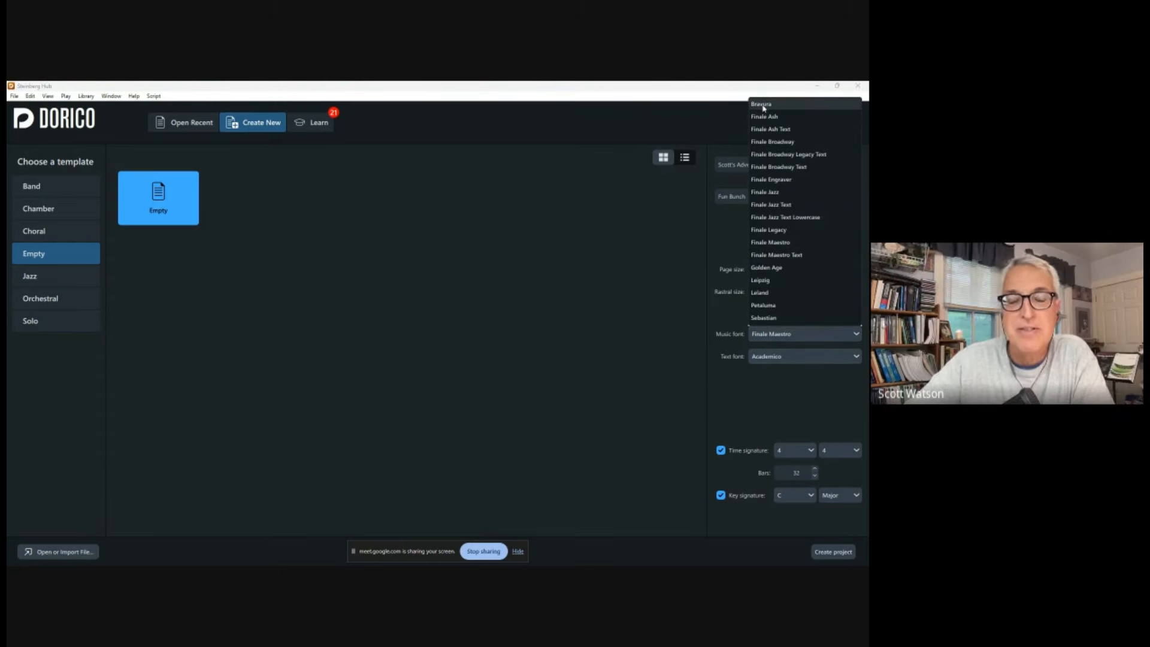
{"action": "left_click", "coordinate": [786, 243]}
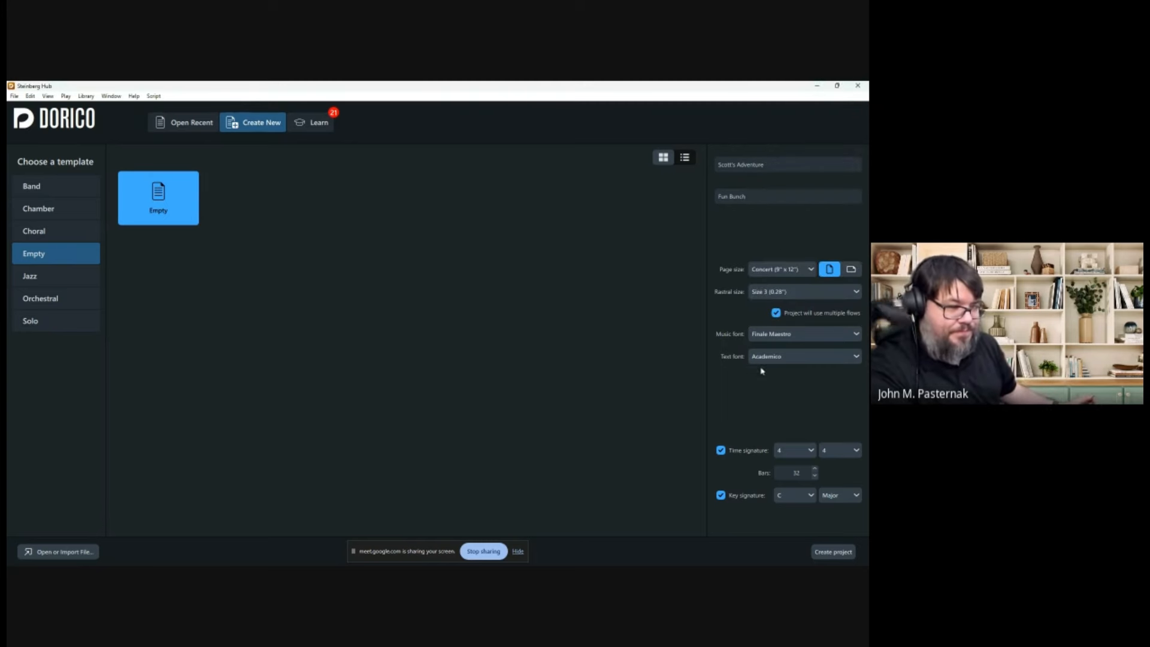
{"action": "left_click", "coordinate": [781, 358]}
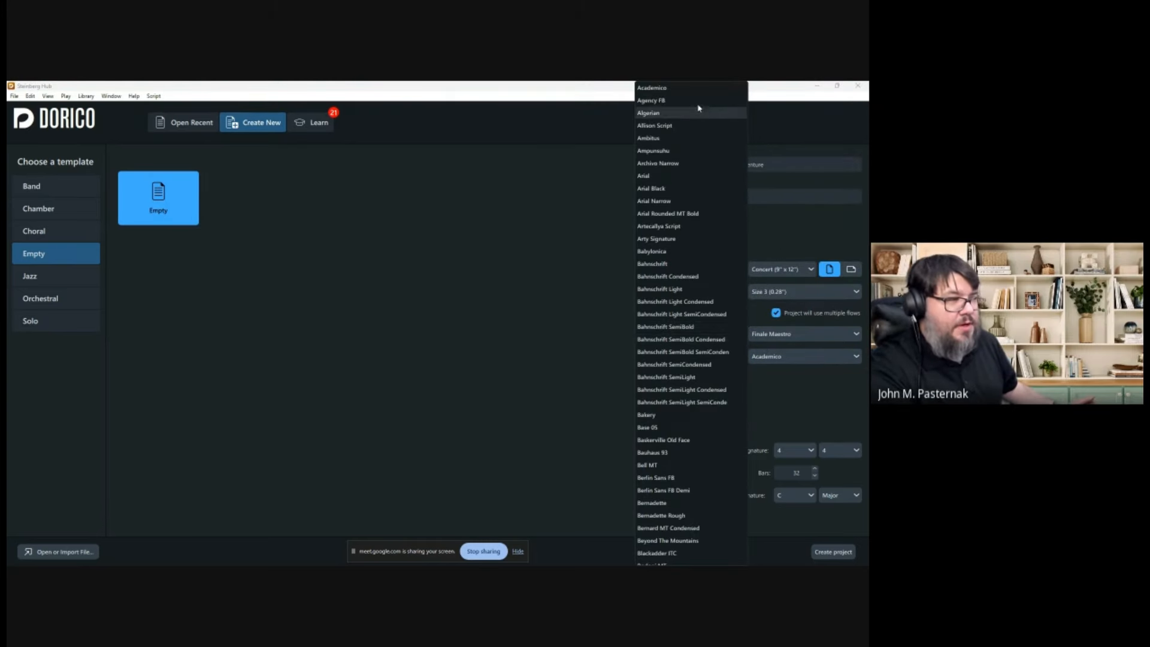
{"action": "left_click", "coordinate": [656, 90]}
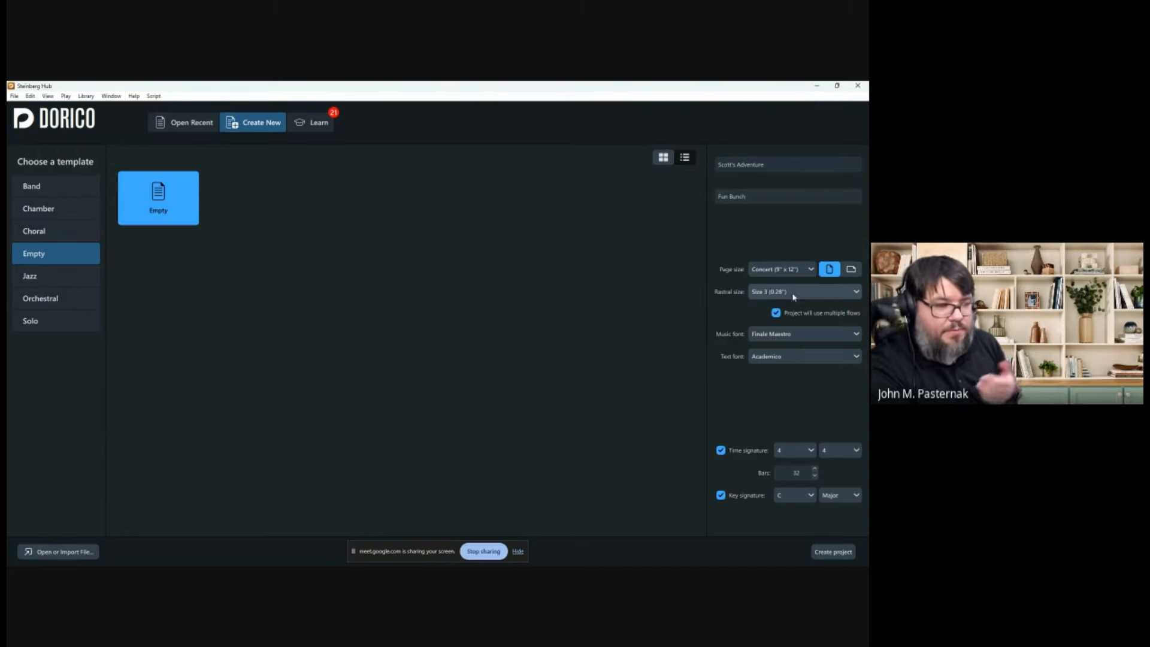
Create the Scott's Adventure project from the Hub, opening its empty Setup with no players.
{"action": "left_click", "coordinate": [834, 552]}
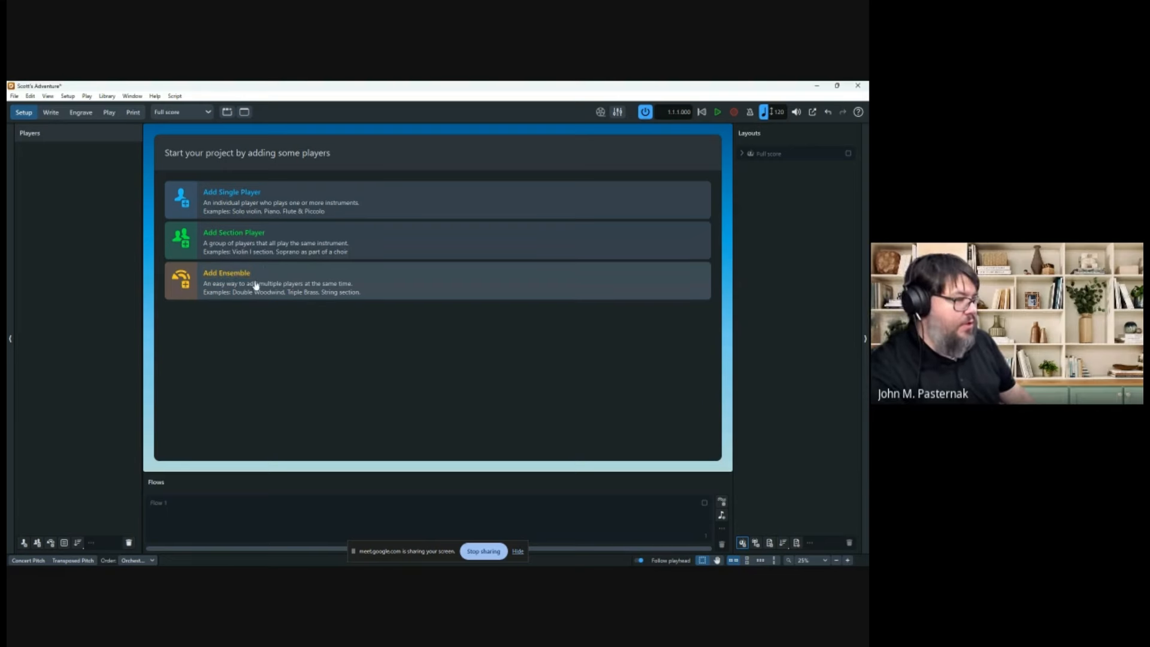
{"action": "left_click", "coordinate": [227, 276]}
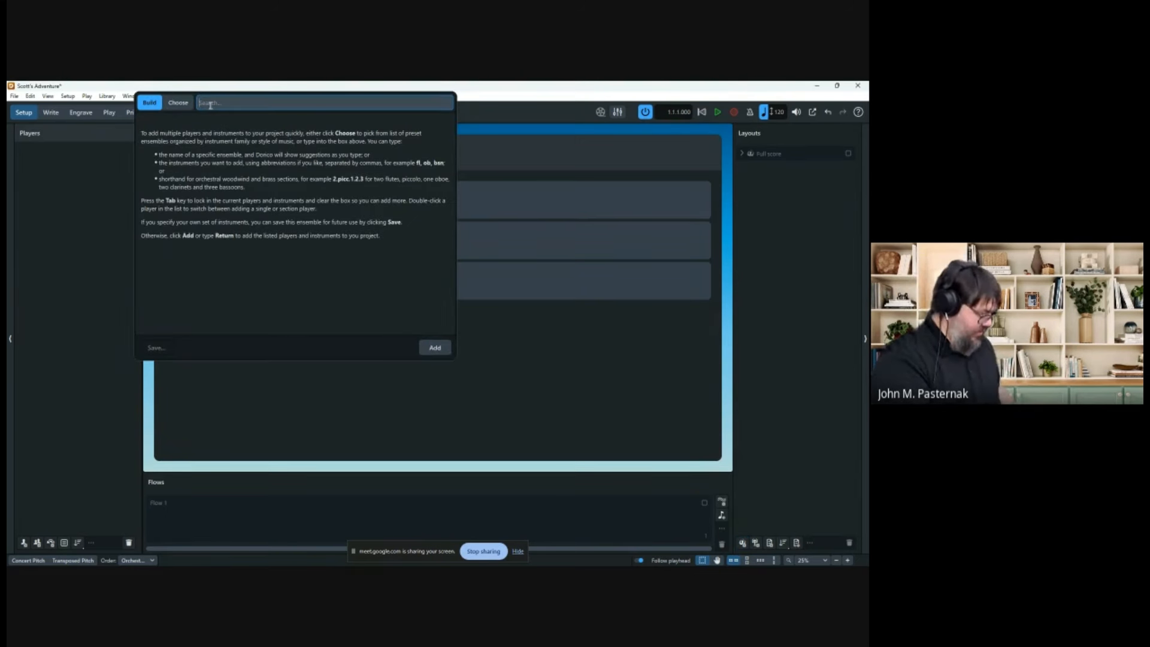
{"action": "type", "text": "saxophon"}
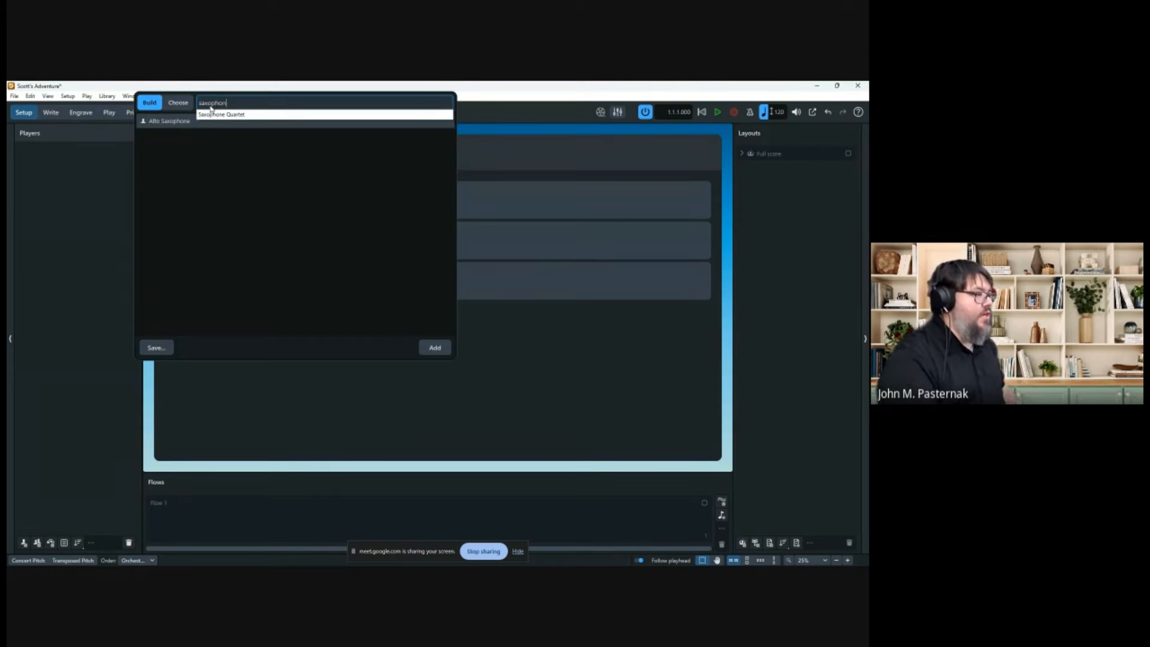
{"action": "left_click", "coordinate": [213, 113]}
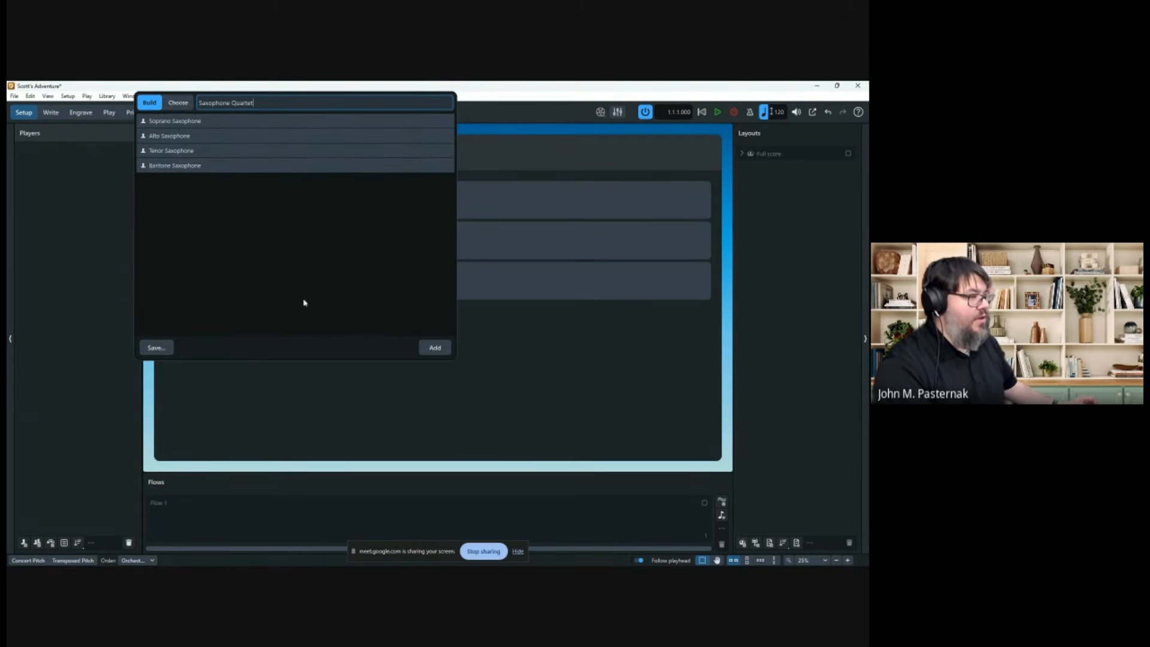
{"action": "left_click", "coordinate": [242, 120]}
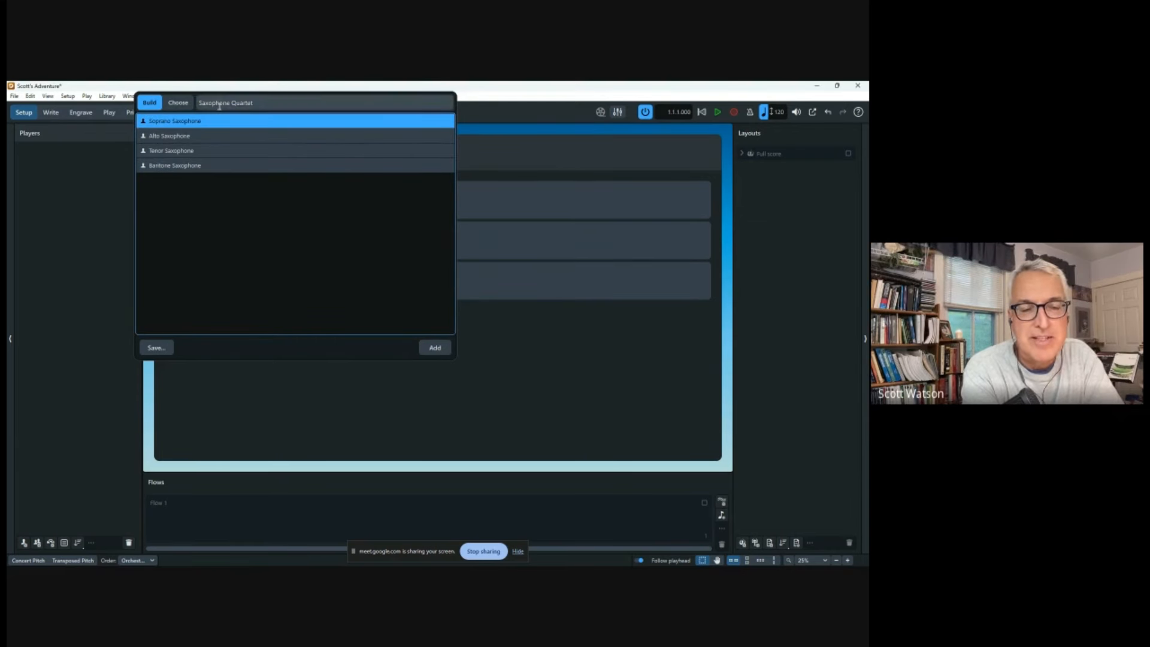
{"action": "triple_click", "coordinate": [242, 103]}
{"action": "type", "text": "concert"}
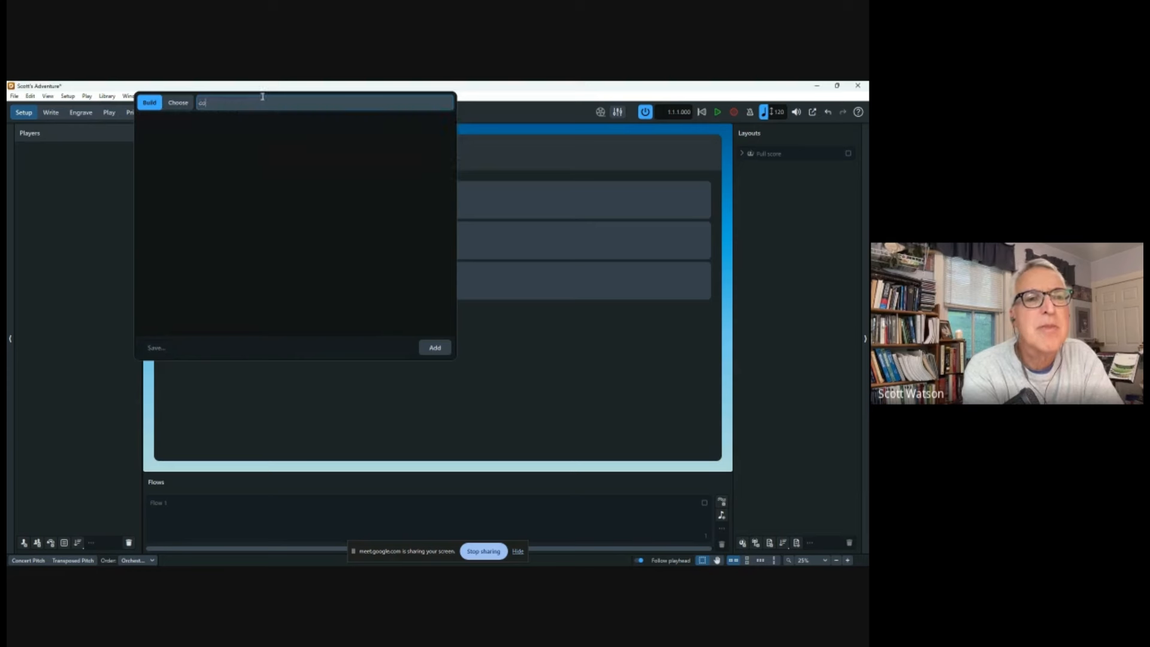
{"action": "key", "text": "BackSpace"}
{"action": "key", "text": "BackSpace"}
{"action": "key", "text": "BackSpace"}
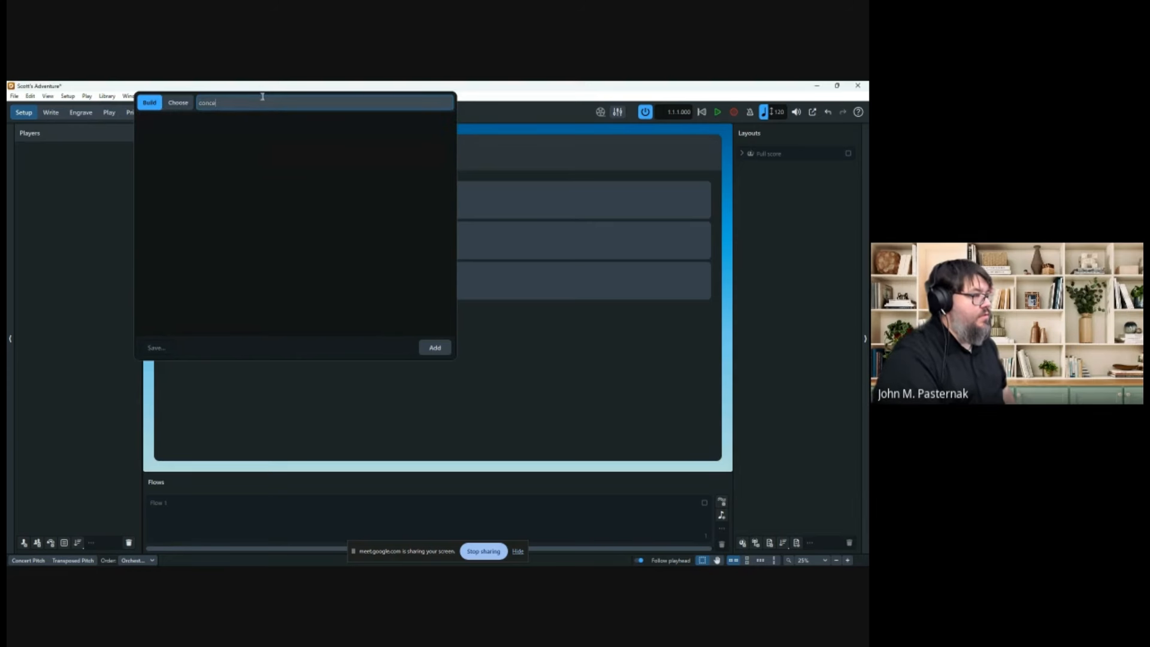
{"action": "type", "text": "rt"}
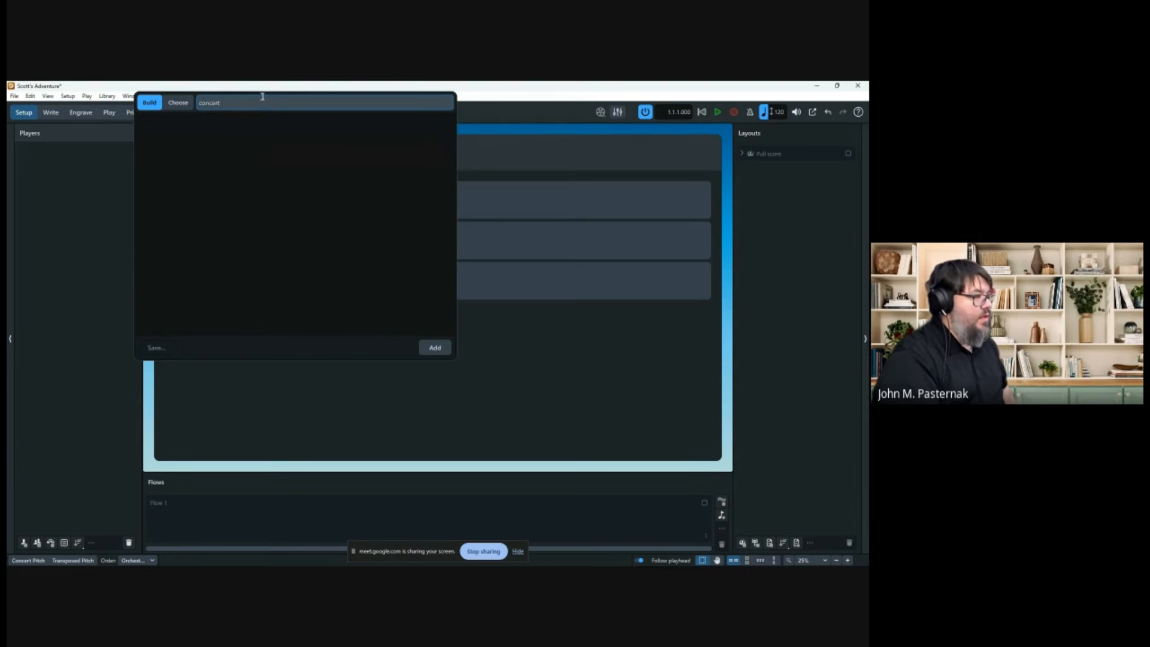
{"action": "key", "text": "BackSpace"}
{"action": "key", "text": "BackSpace"}
{"action": "key", "text": "BackSpace"}
{"action": "key", "text": "BackSpace"}
{"action": "key", "text": "BackSpace"}
{"action": "key", "text": "BackSpace"}
{"action": "type", "text": "band"}
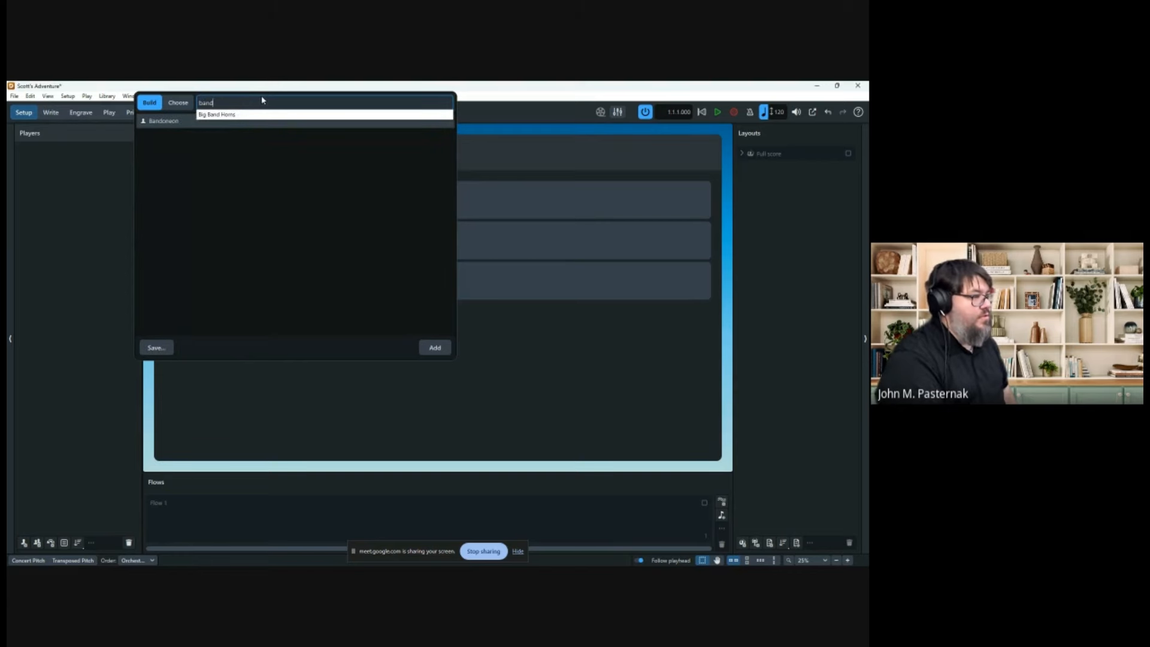
{"action": "key", "text": "BackSpace"}
{"action": "key", "text": "BackSpace"}
{"action": "key", "text": "BackSpace"}
{"action": "key", "text": "BackSpace"}
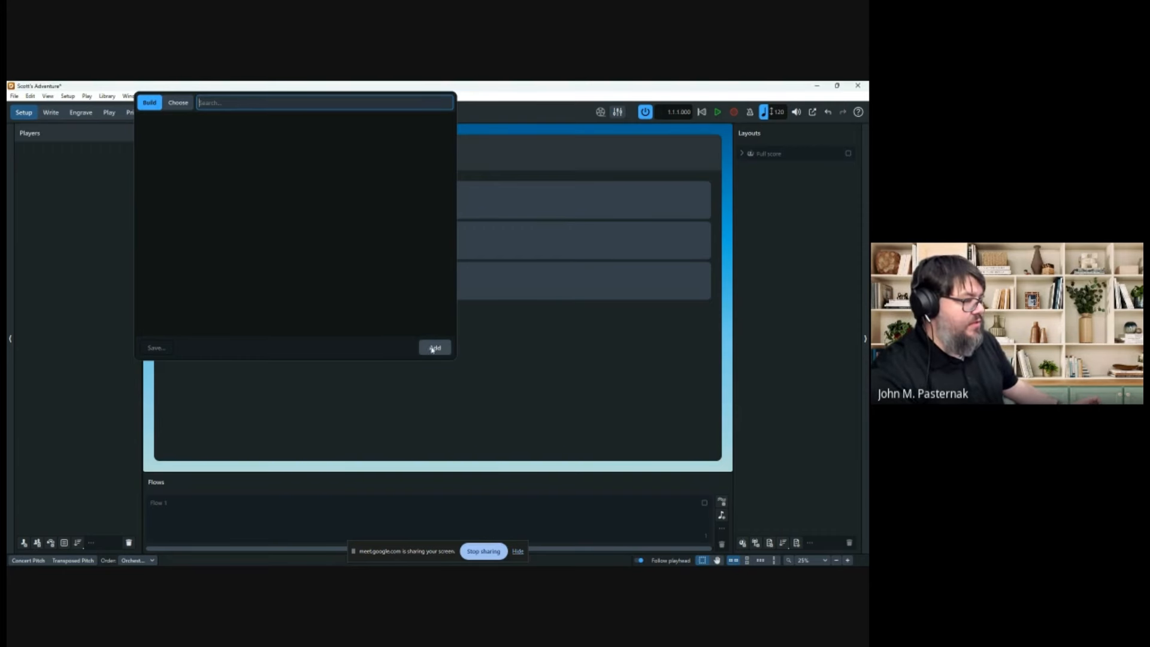
{"action": "left_click", "coordinate": [171, 103]}
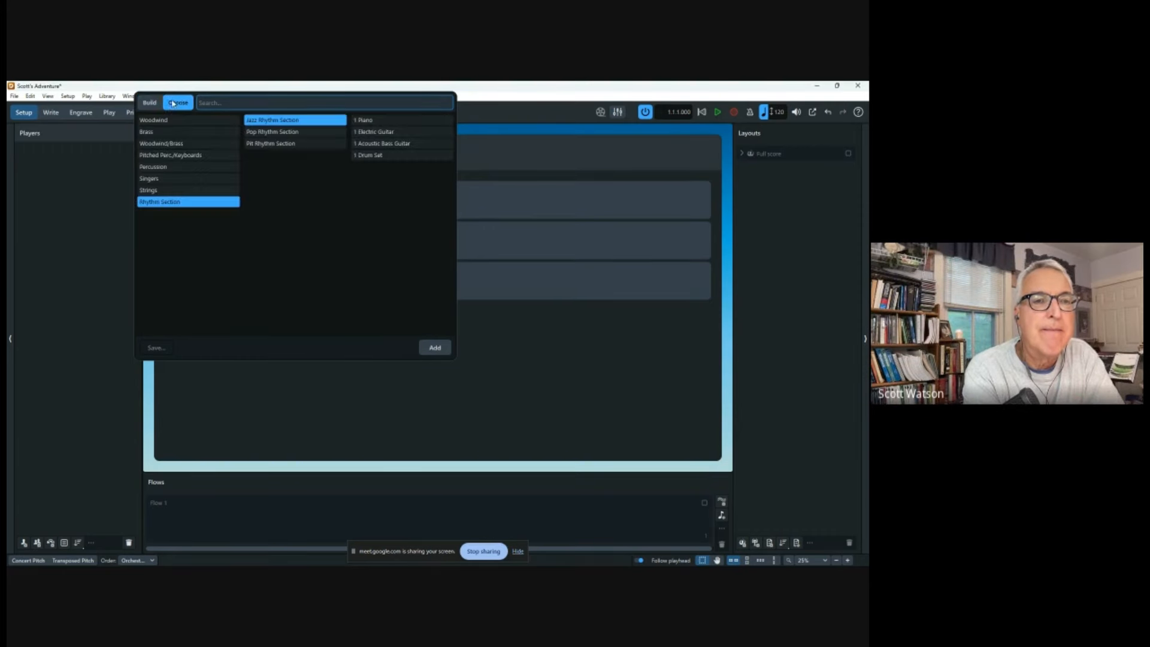
{"action": "left_click", "coordinate": [154, 104]}
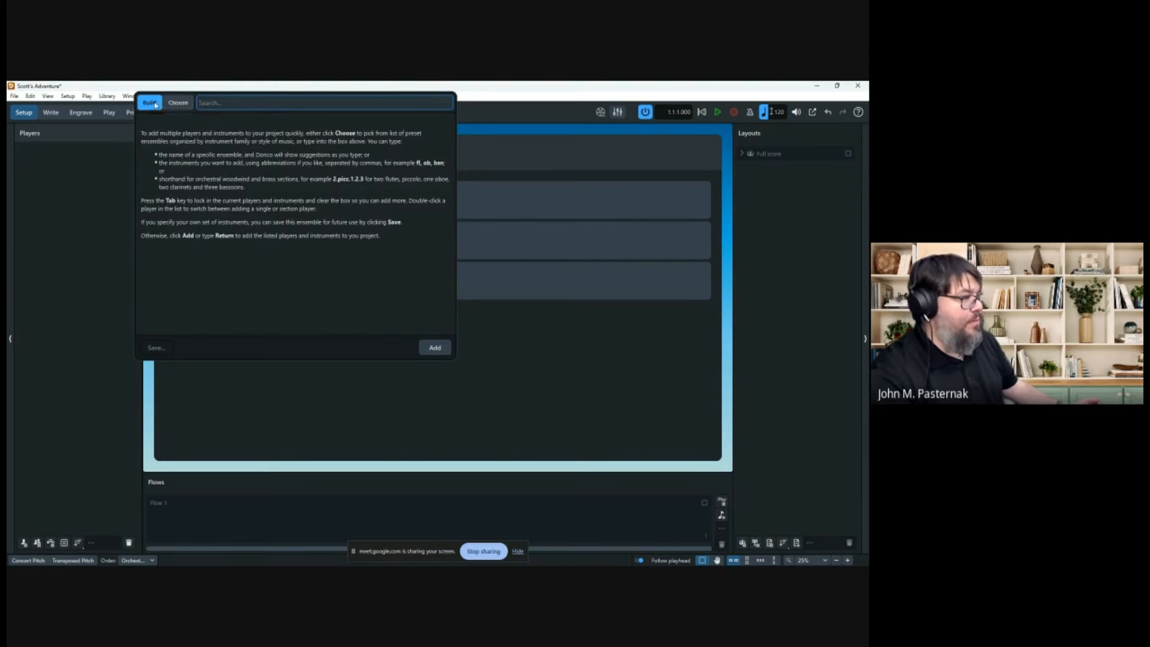
{"action": "left_click", "coordinate": [178, 103]}
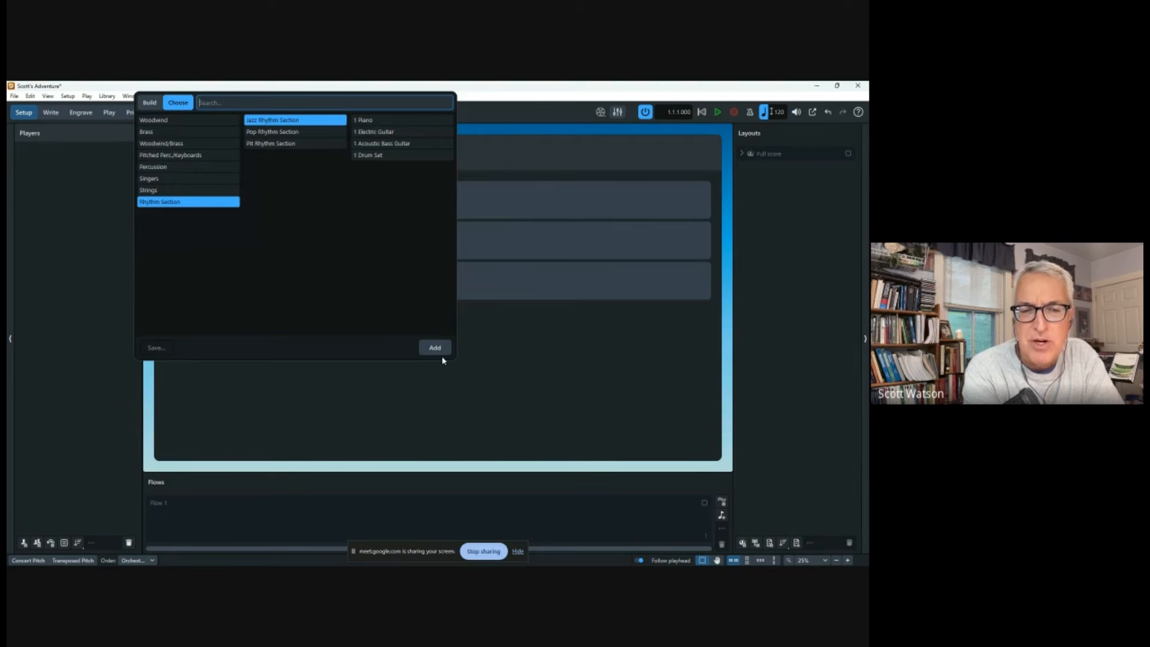
{"action": "left_click", "coordinate": [527, 364]}
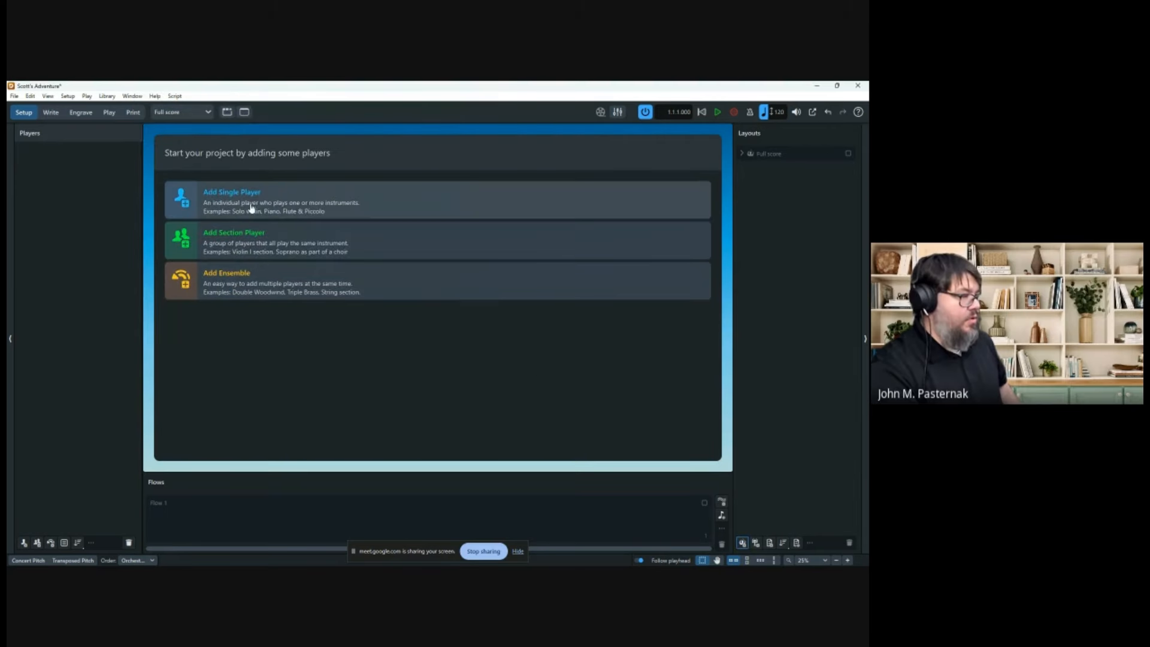
Add a single Flute player and duplicate it into bracketed Flute 1 and Flute 2.
{"action": "left_click", "coordinate": [194, 216]}
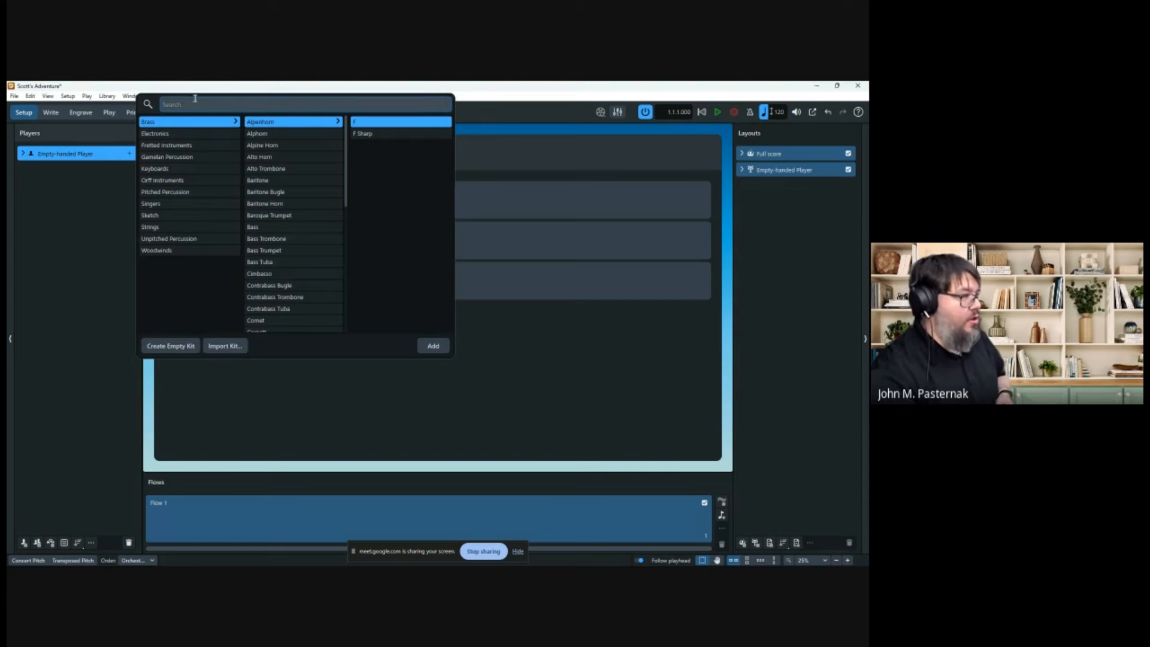
{"action": "type", "text": "flute"}
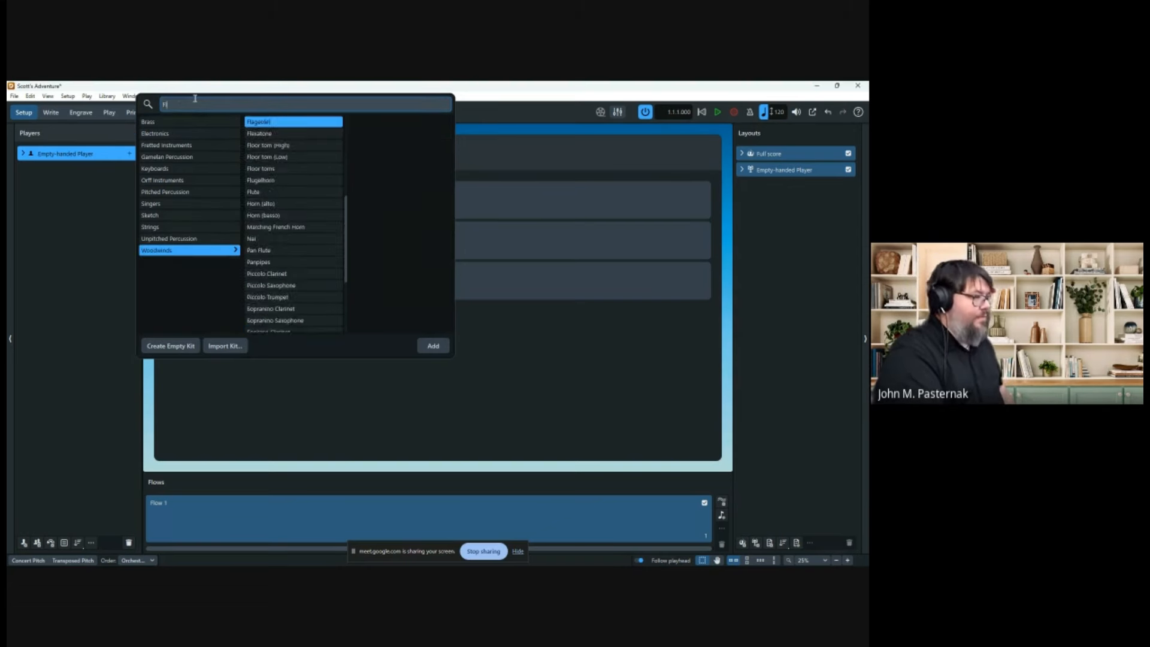
{"action": "key", "text": "Return"}
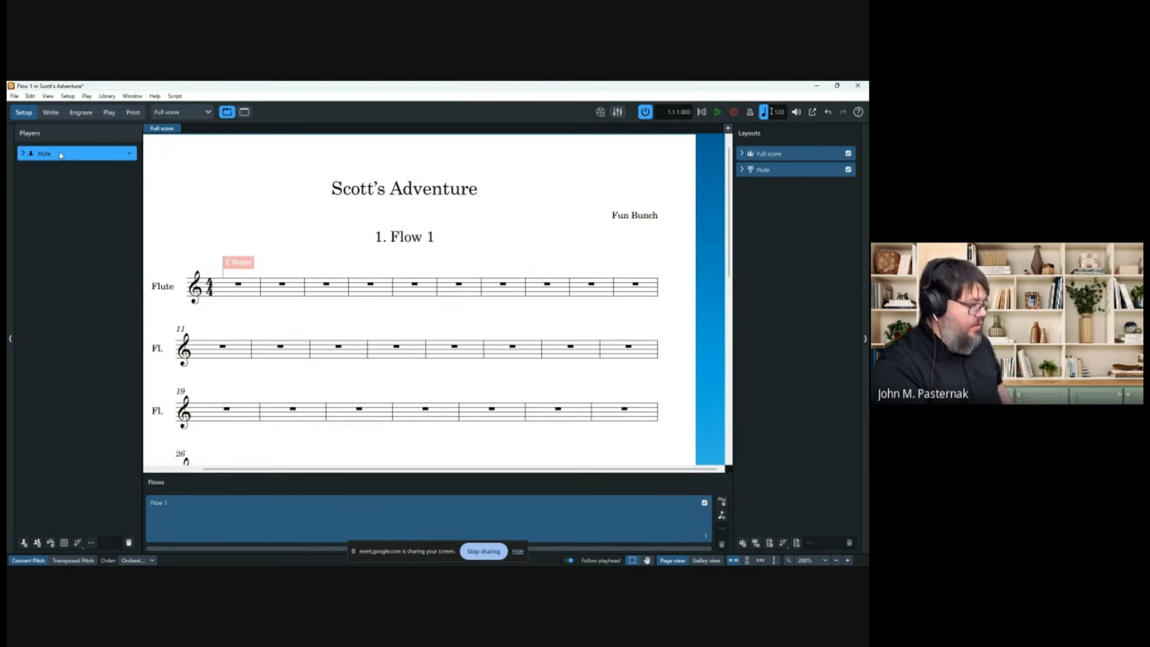
{"action": "right_click", "coordinate": [60, 155]}
{"action": "left_click", "coordinate": [123, 235]}
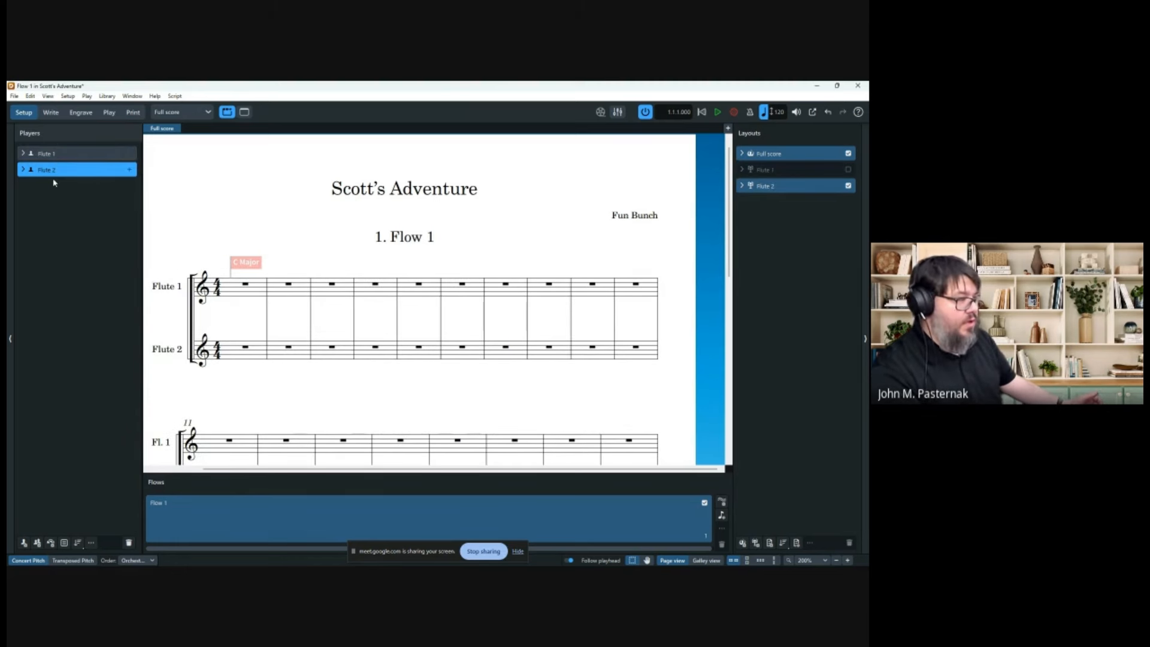
{"action": "left_click", "coordinate": [23, 171]}
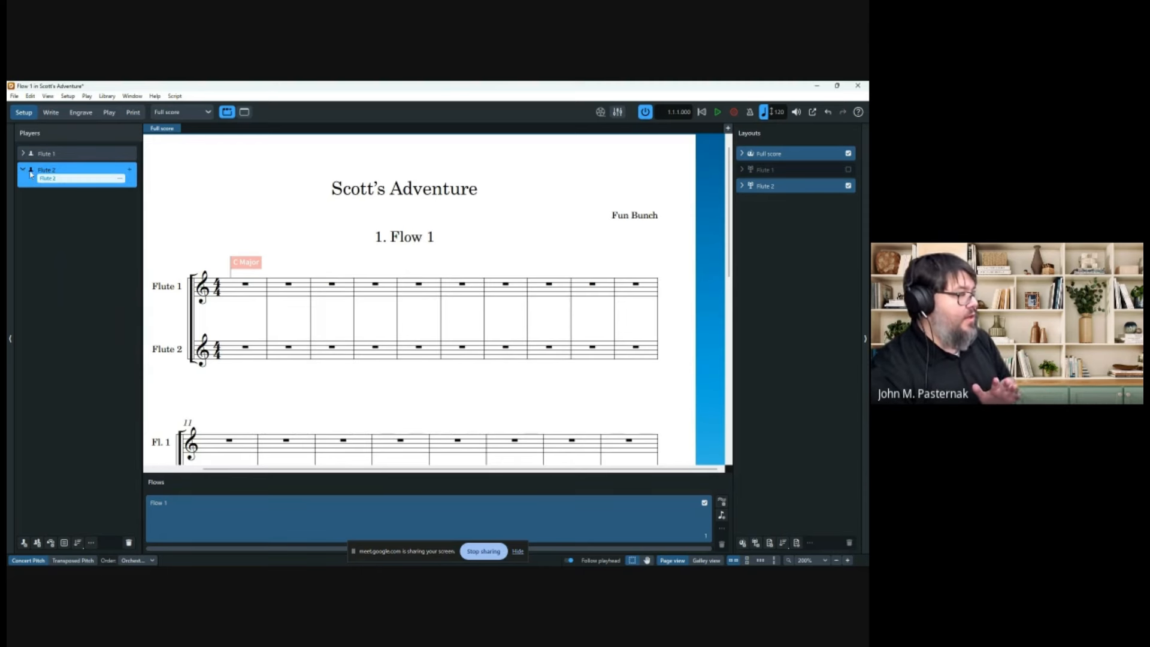
{"action": "left_click", "coordinate": [120, 180]}
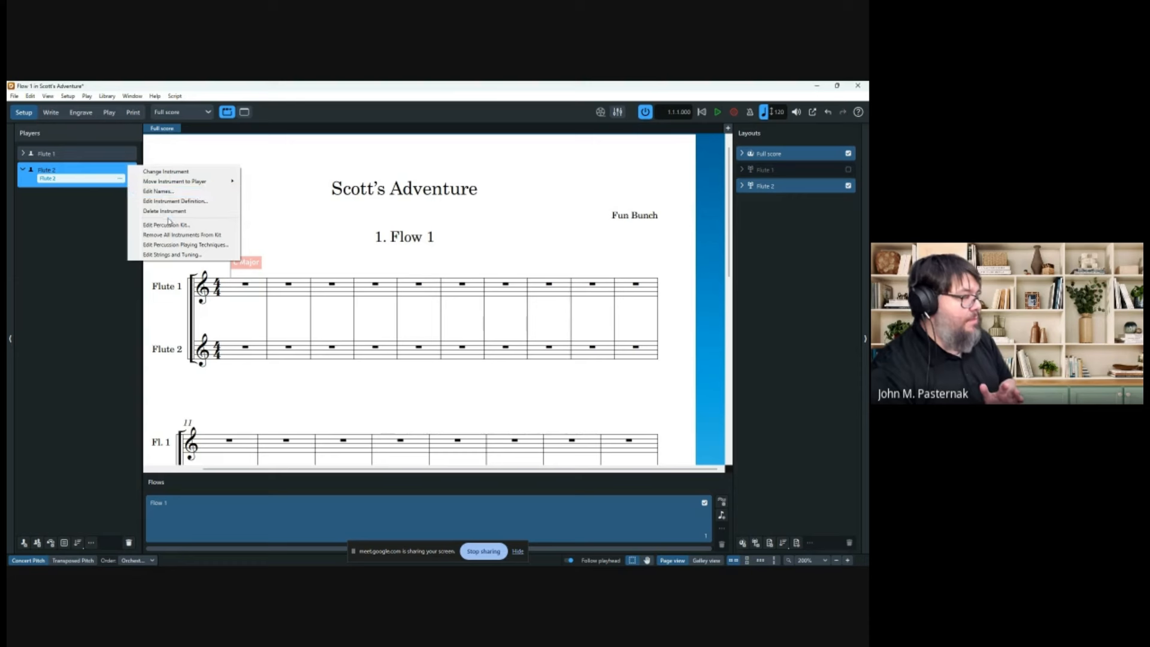
{"action": "left_click", "coordinate": [161, 191]}
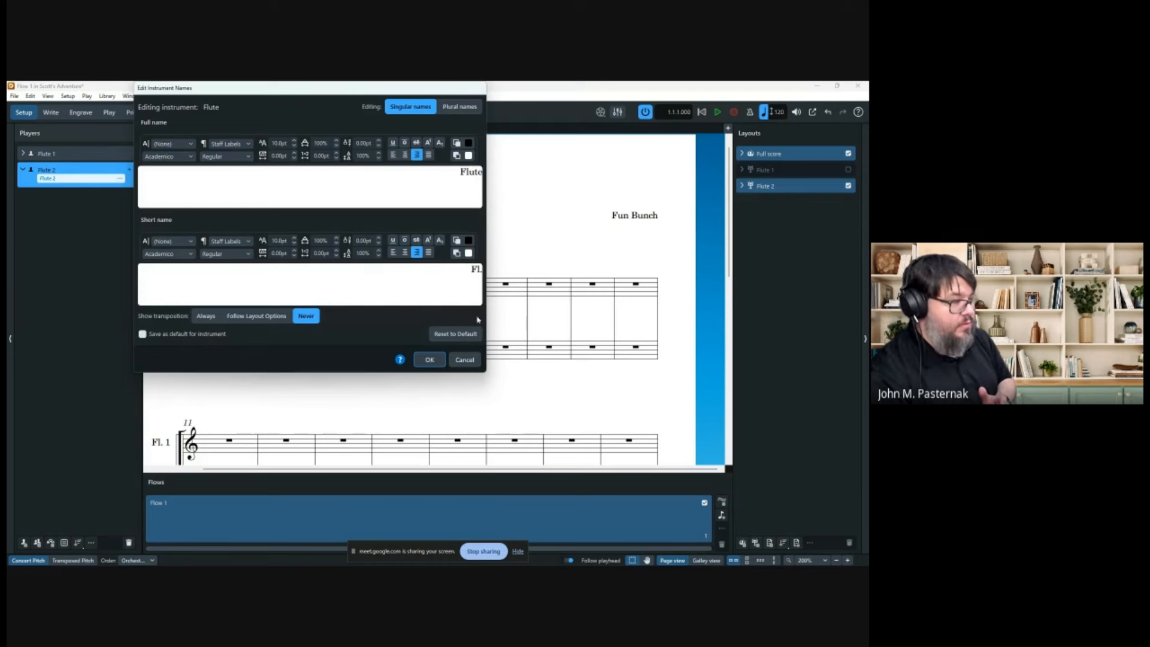
{"action": "left_click", "coordinate": [465, 359]}
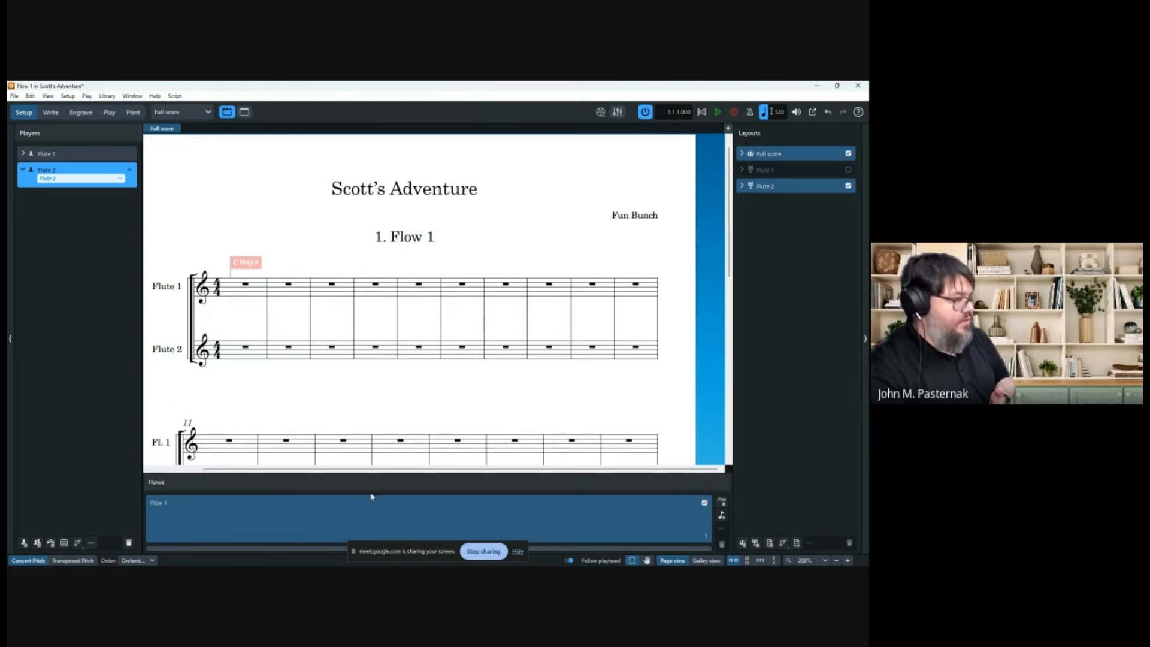
Add Oboe and Clarinet in B♭ players, plus a new empty player for a second clarinet.
{"action": "left_click", "coordinate": [24, 542]}
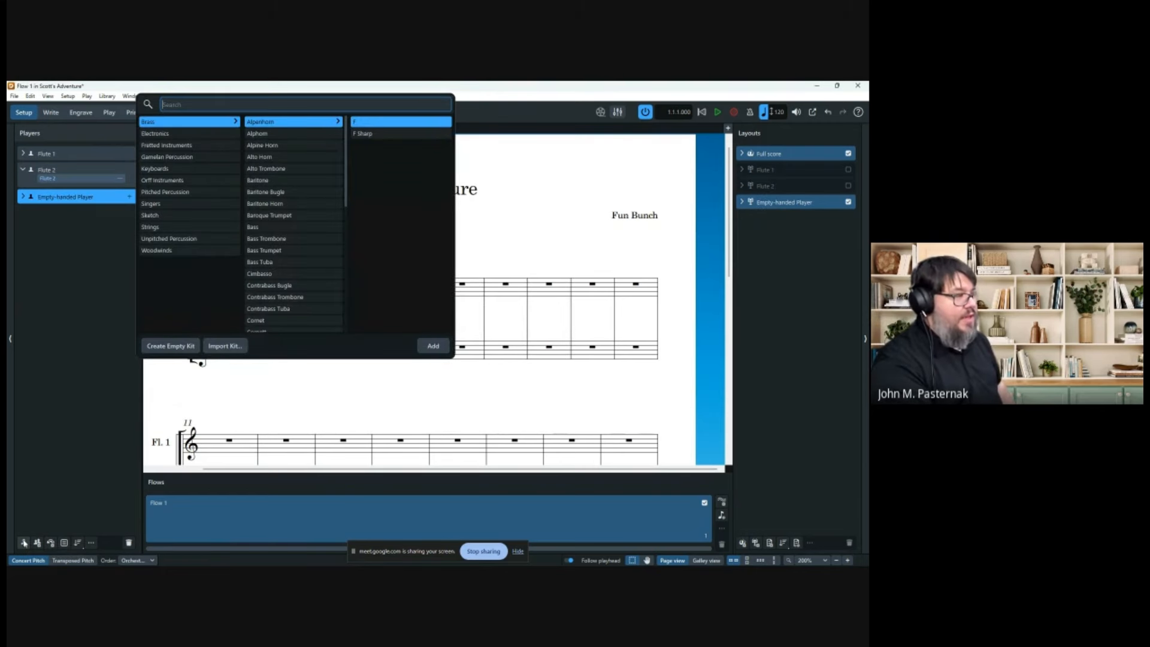
{"action": "type", "text": "oboe"}
{"action": "key", "text": "Return"}
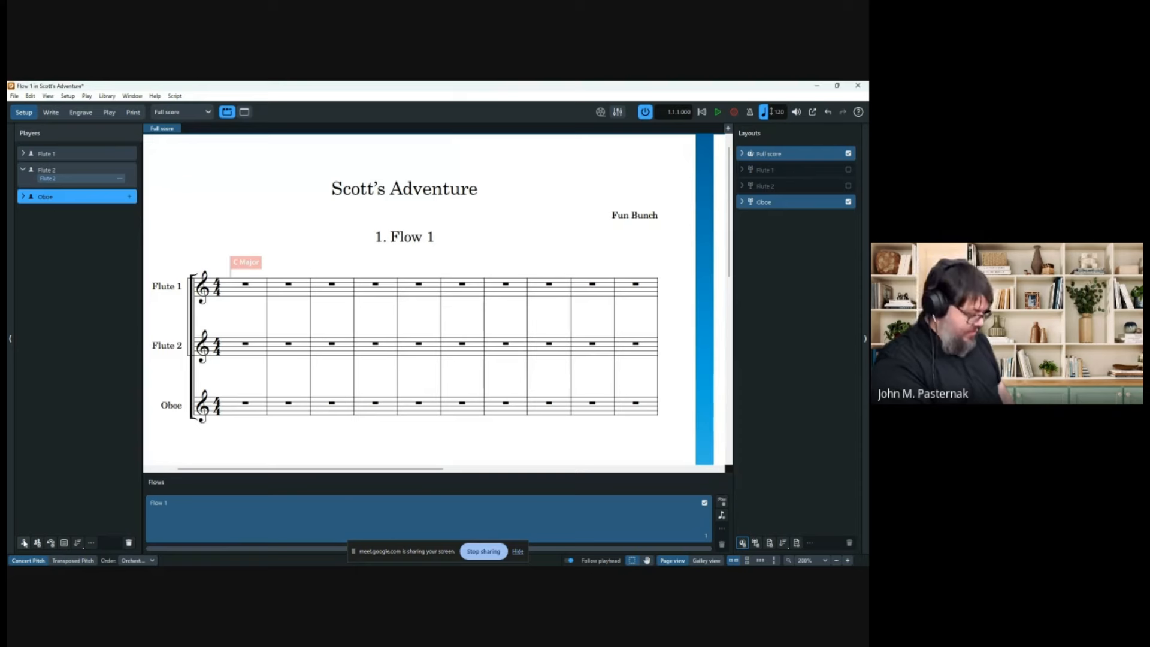
{"action": "left_click", "coordinate": [24, 542]}
{"action": "type", "text": "Clarinet"}
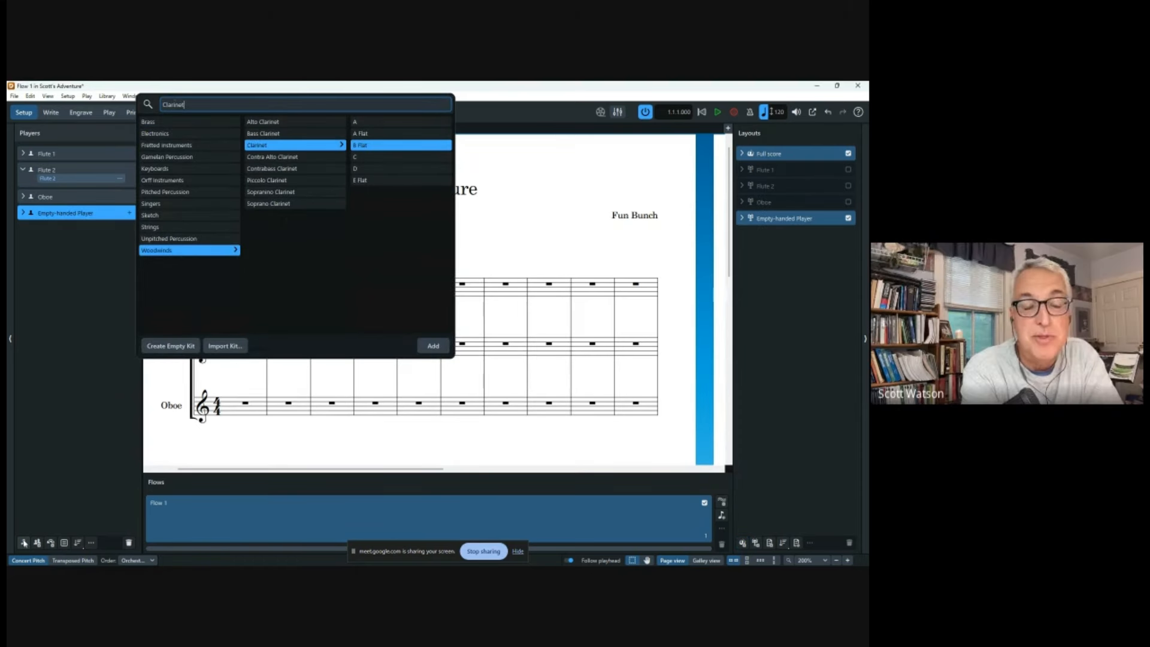
{"action": "key", "text": "Return"}
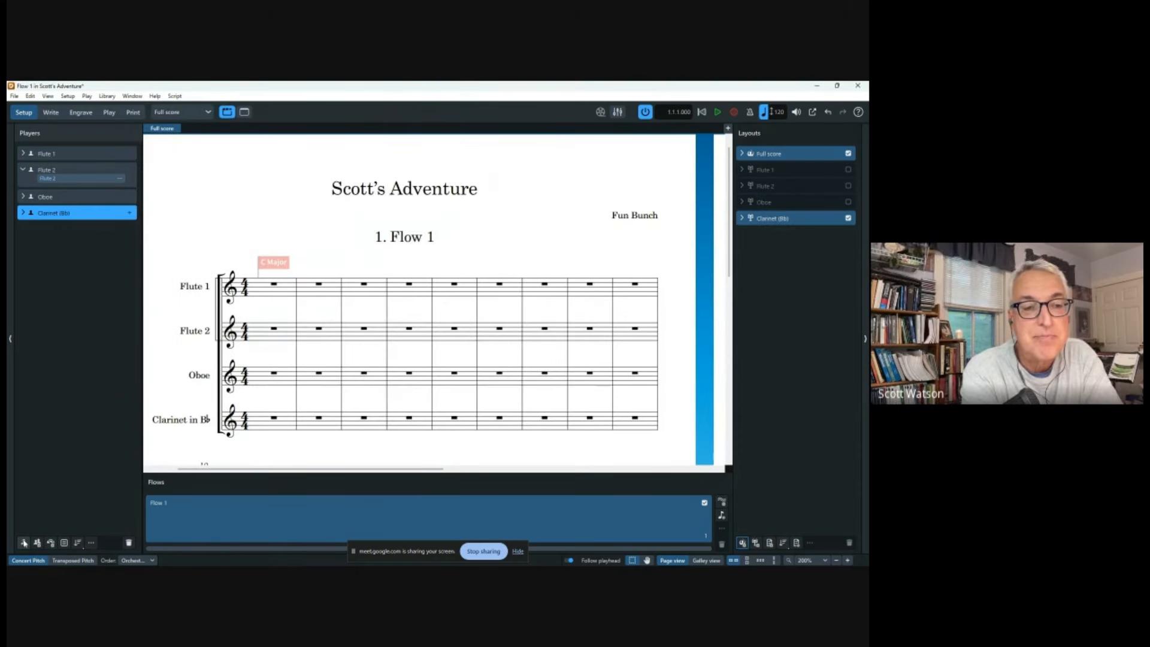
{"action": "left_click", "coordinate": [24, 542]}
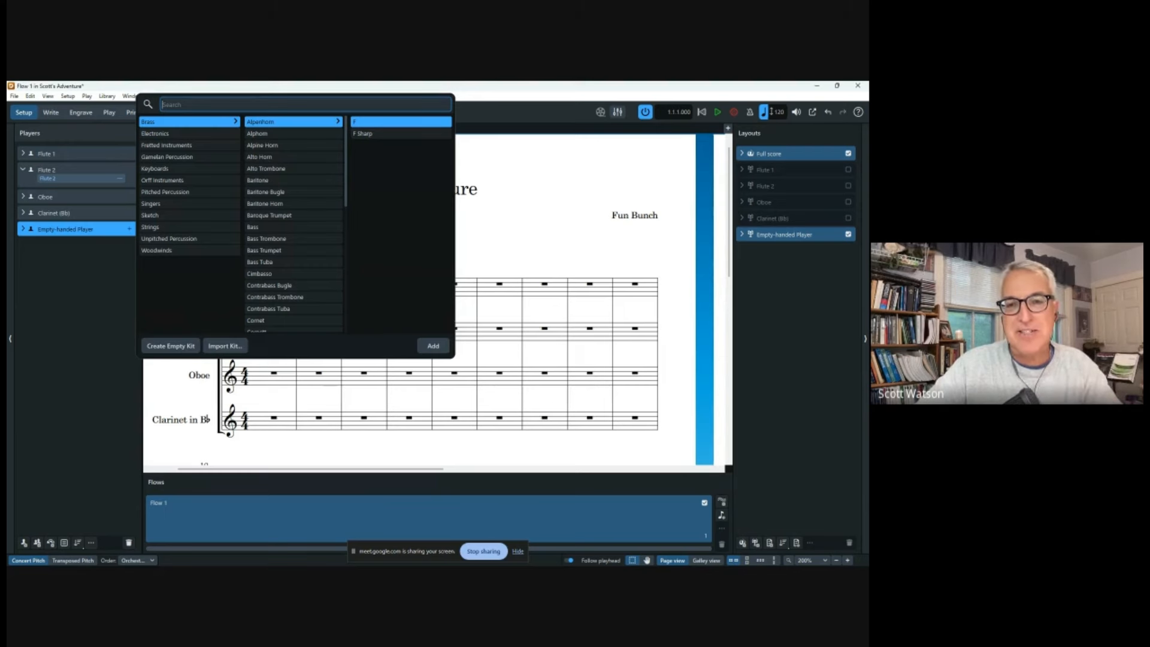
Make the empty player a B♭ clarinet and add a third B♭ clarinet, giving Clarinets 1–3.
{"action": "type", "text": "clarinet"}
{"action": "key", "text": "Return"}
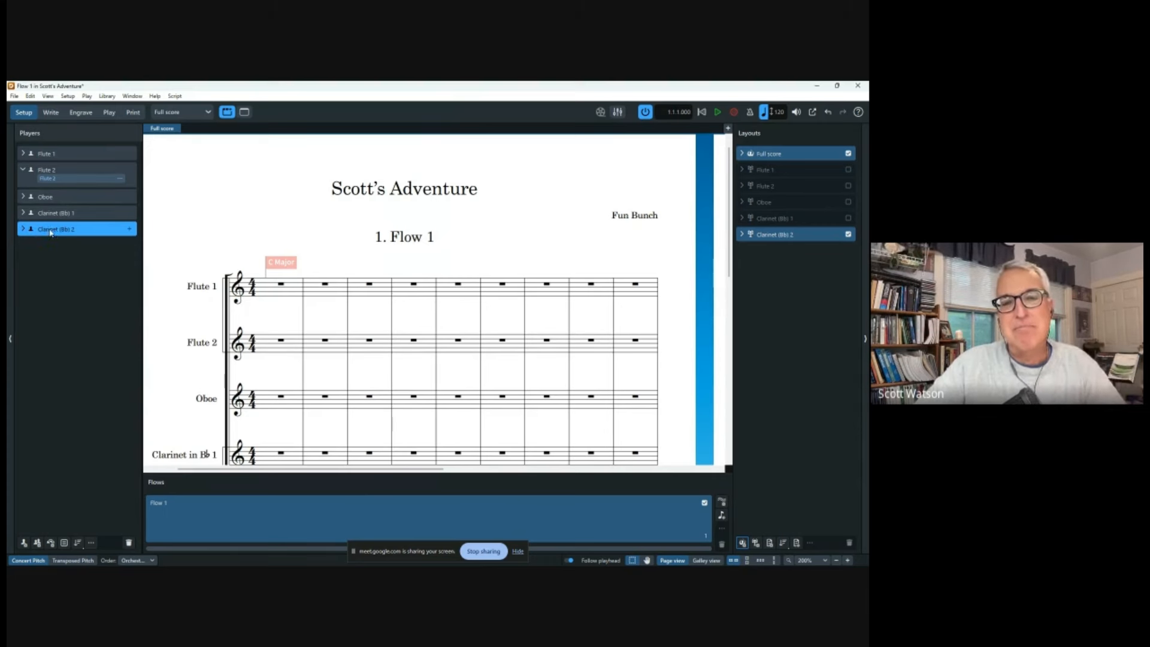
{"action": "key", "text": "shift+p"}
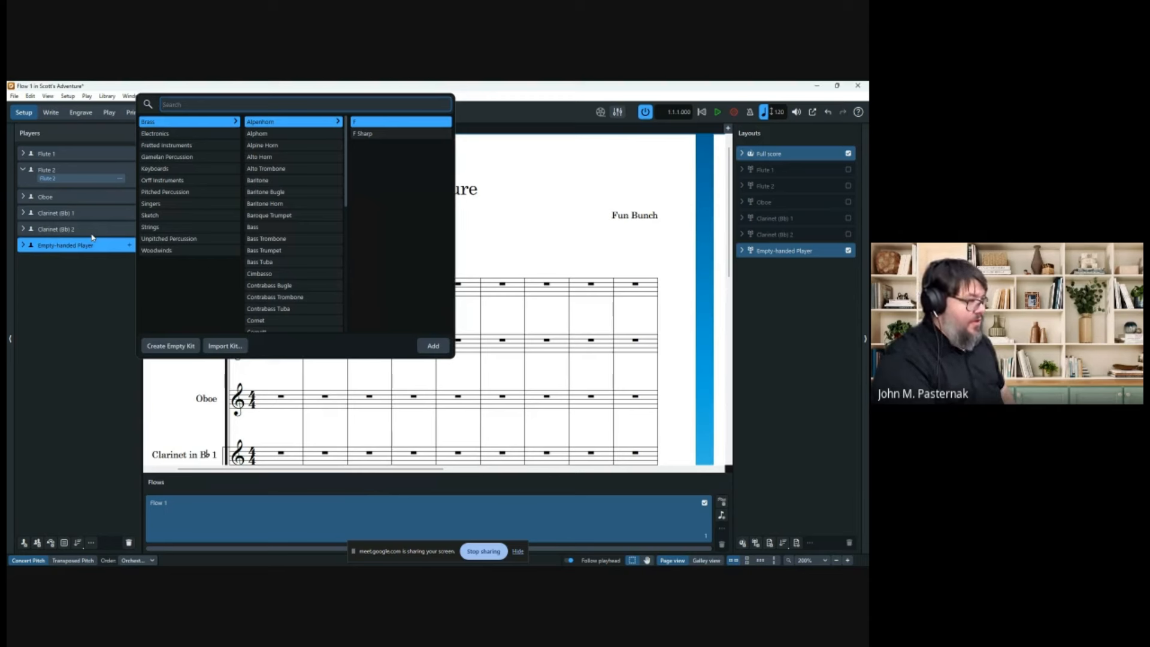
{"action": "type", "text": "Clarine"}
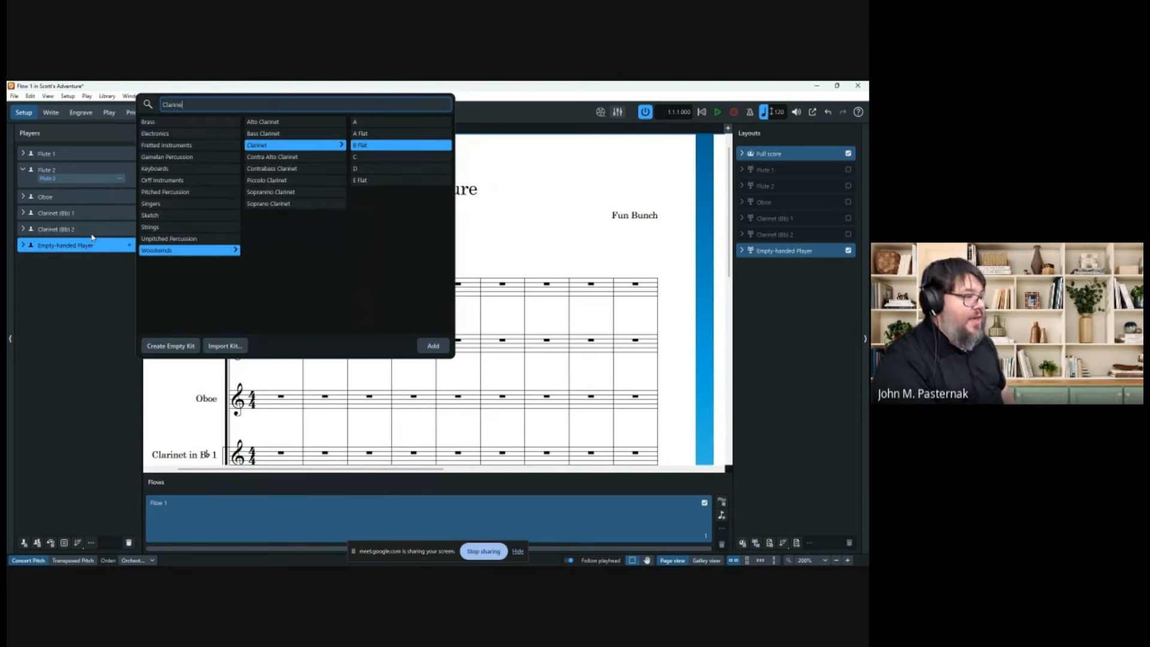
{"action": "key", "text": "Return"}
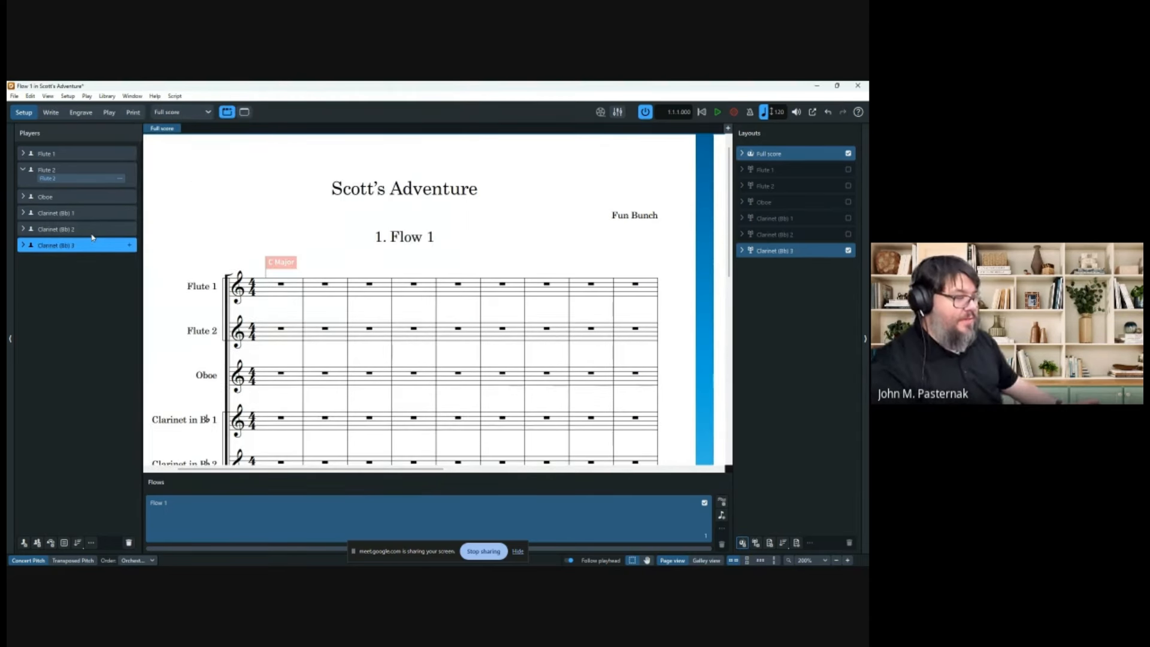
Scroll to show all six staves and open the Library menu.
{"action": "scroll", "coordinate": [344, 342], "scroll_direction": "down", "scroll_amount": 3}
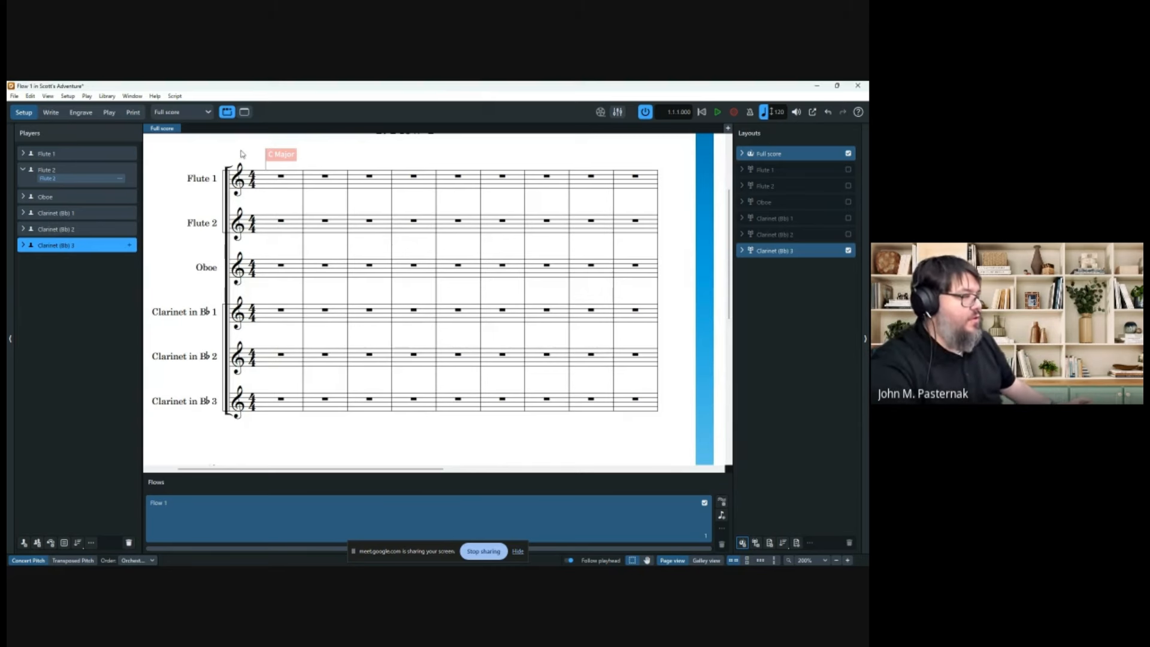
{"action": "left_click", "coordinate": [107, 97]}
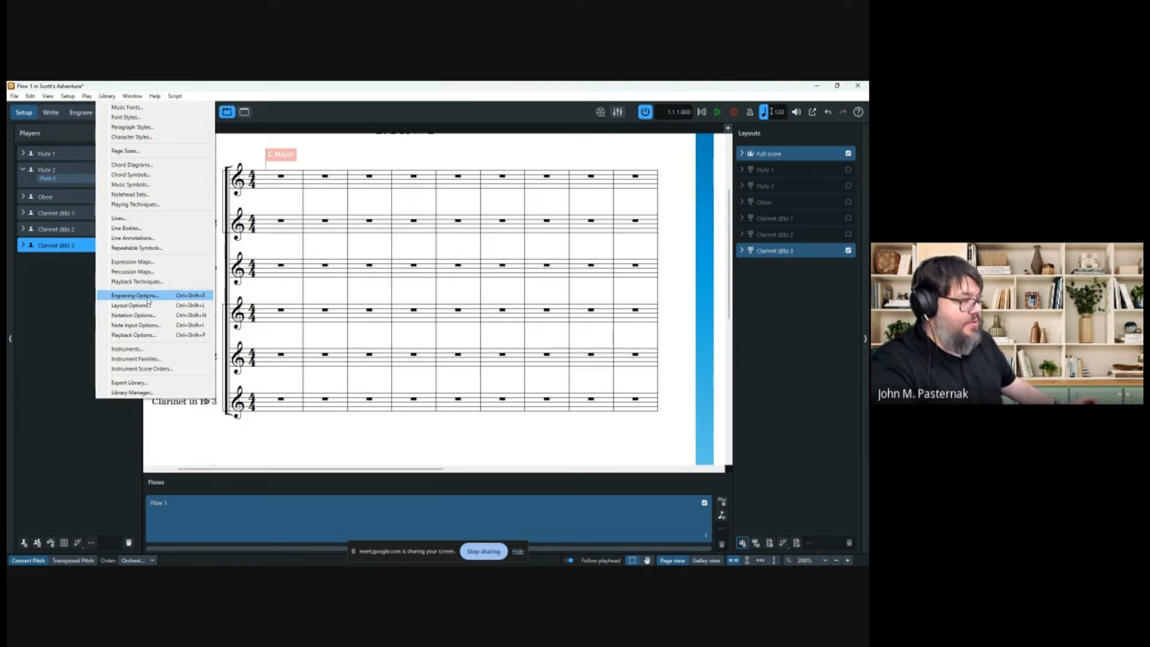
Open the full score's Layout Options at the Players > Condensing page.
{"action": "left_click", "coordinate": [145, 305]}
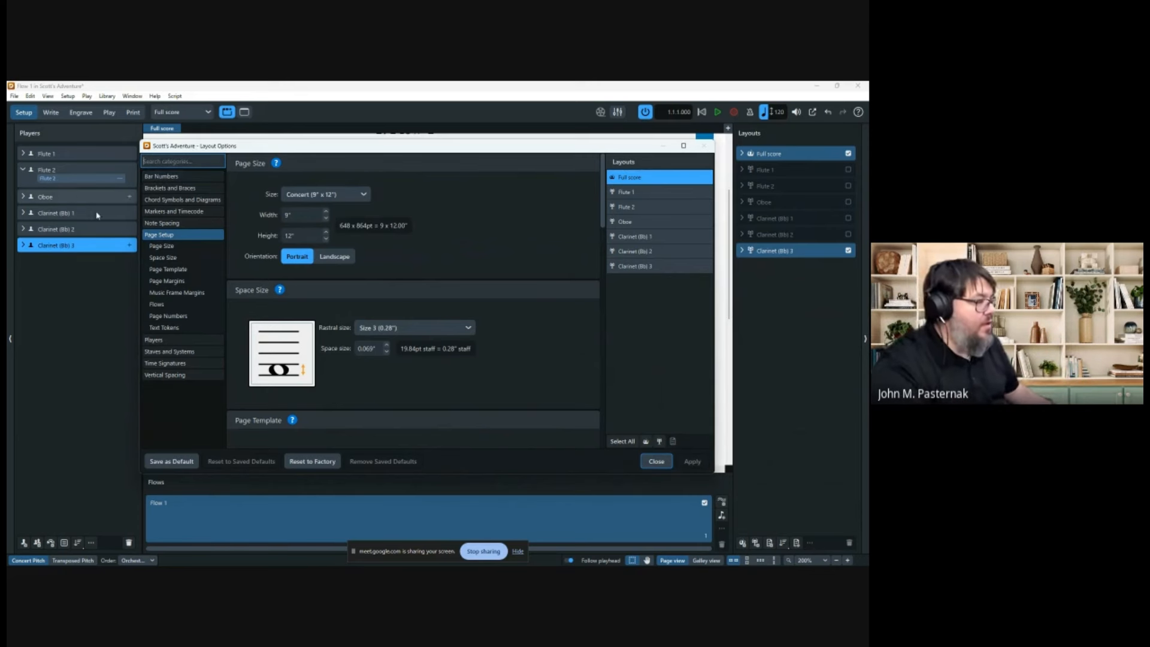
{"action": "left_click", "coordinate": [180, 340]}
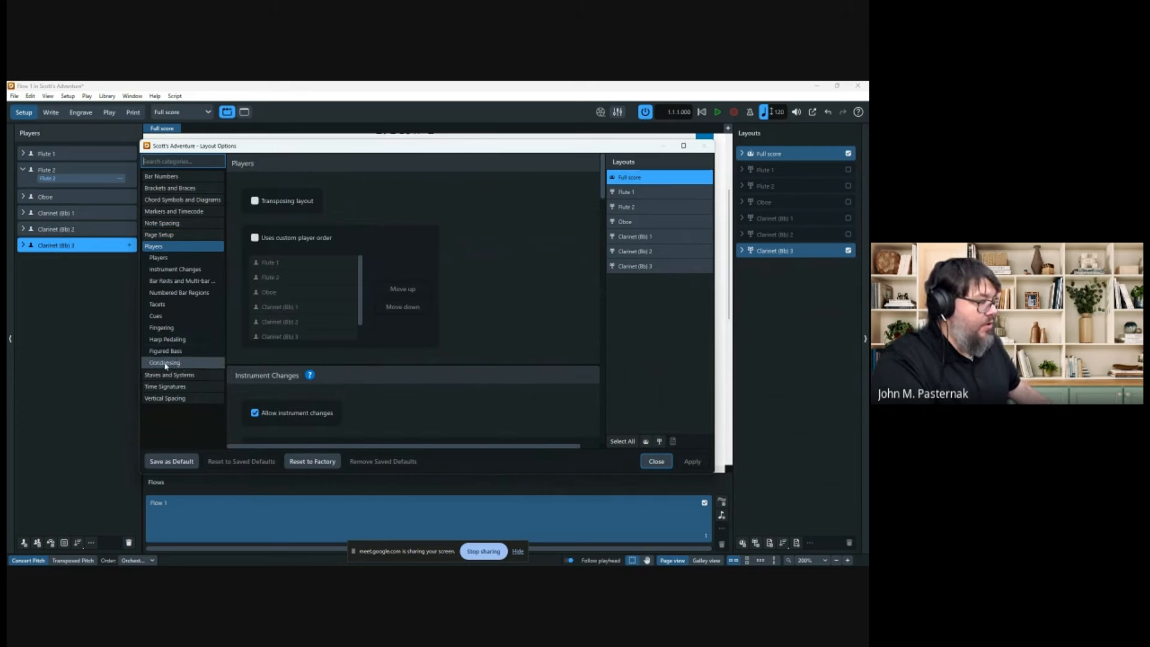
{"action": "left_click", "coordinate": [173, 363]}
{"action": "scroll", "coordinate": [476, 283], "scroll_direction": "down", "scroll_amount": 1}
{"action": "scroll", "coordinate": [476, 283], "scroll_direction": "down", "scroll_amount": 1}
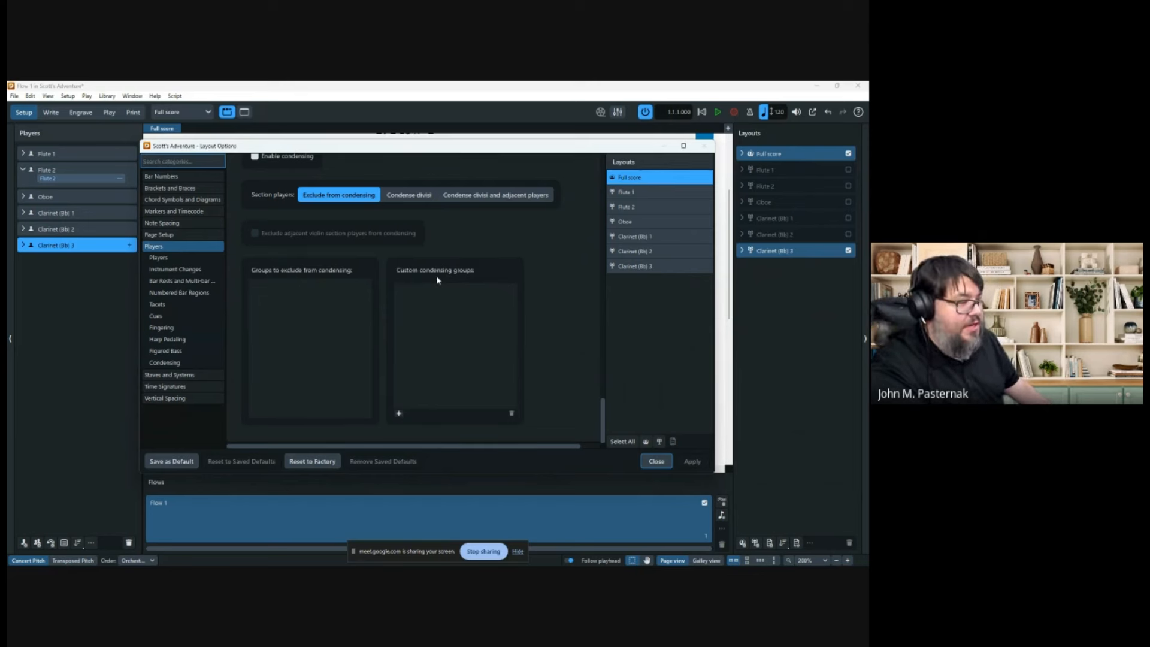
Add a custom condensing group pairing Clarinet (B♭) 2 and Clarinet (B♭) 3.
{"action": "left_click", "coordinate": [399, 414]}
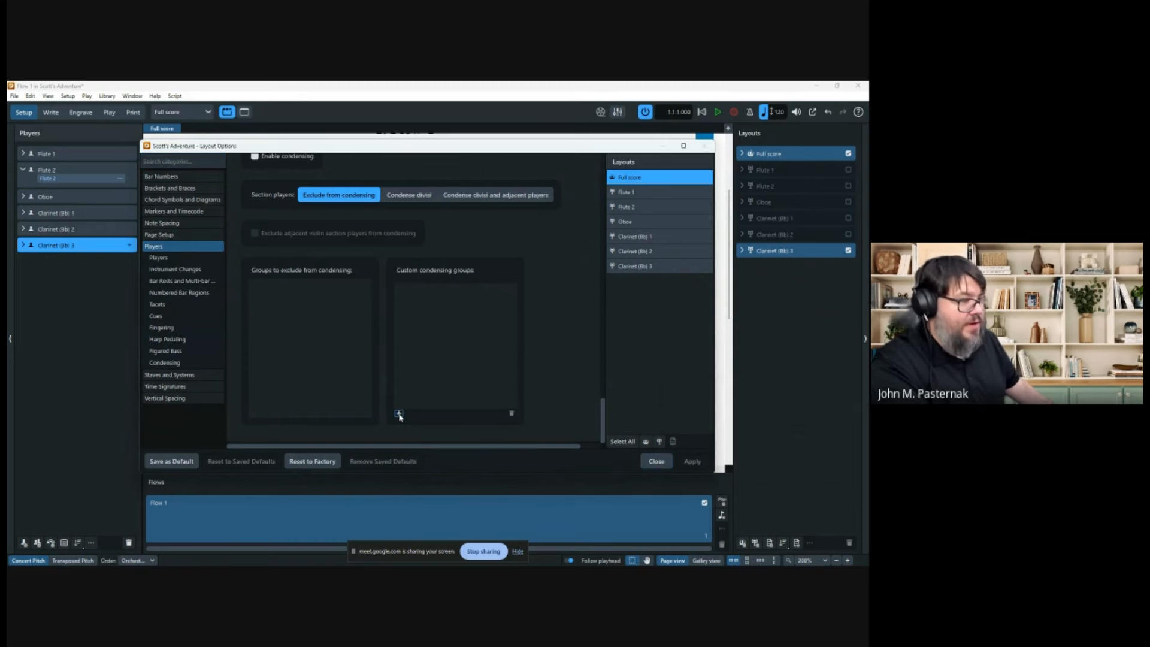
{"action": "left_click", "coordinate": [399, 414]}
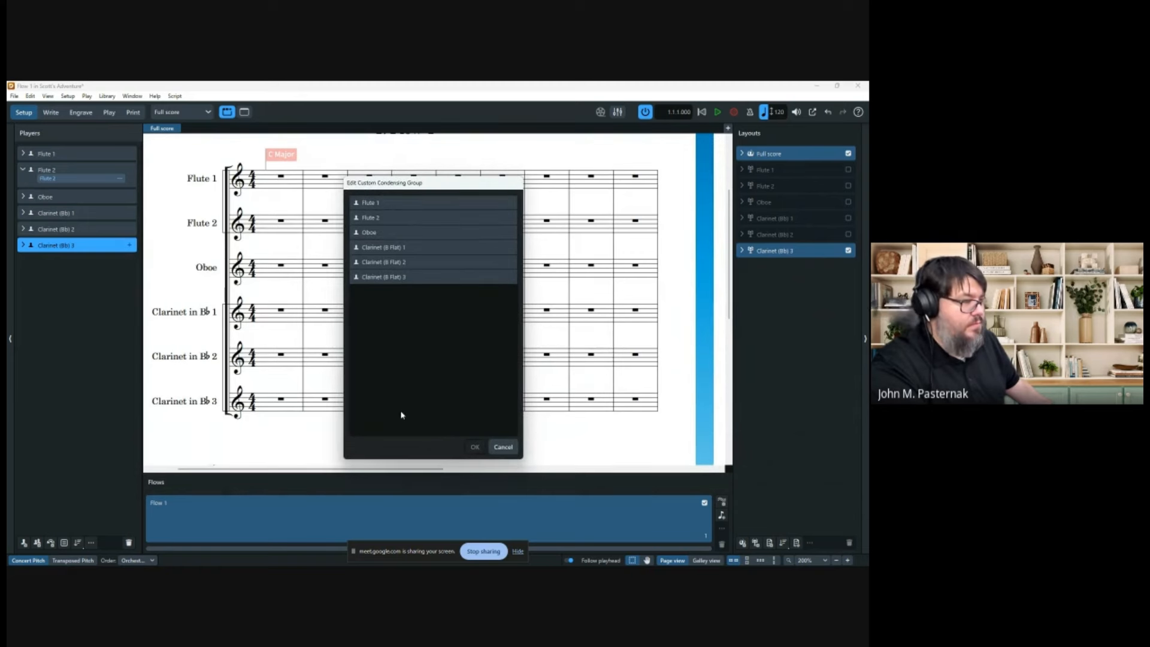
{"action": "left_click", "coordinate": [409, 263]}
{"action": "left_click", "coordinate": [411, 278], "text": "shift"}
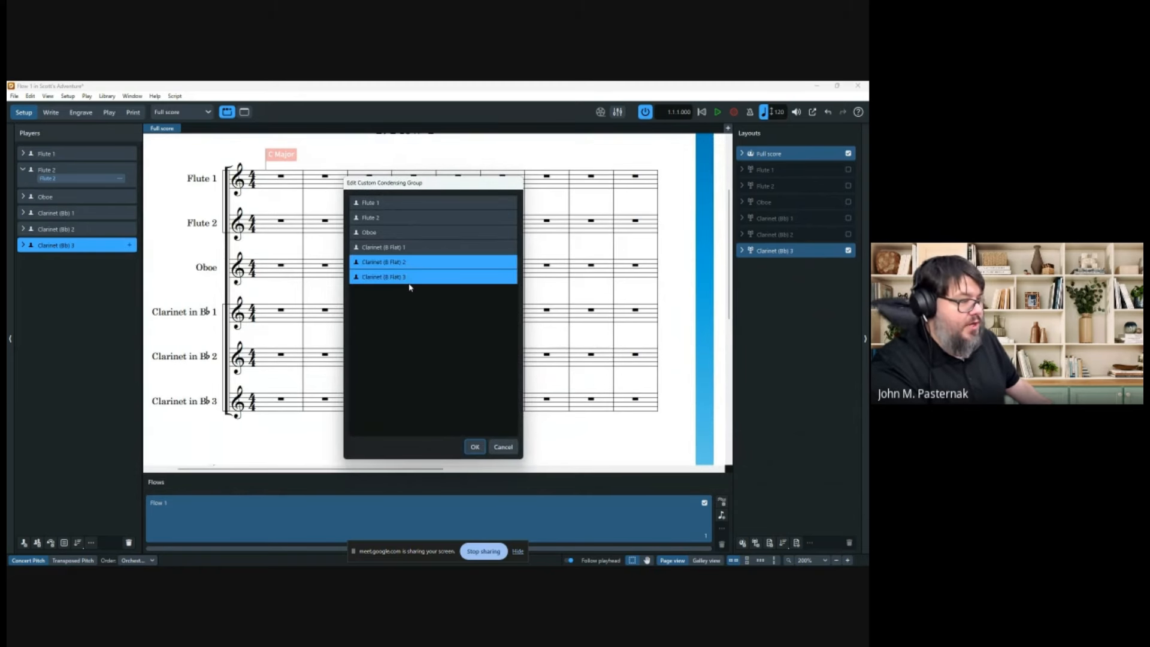
{"action": "left_click", "coordinate": [474, 447]}
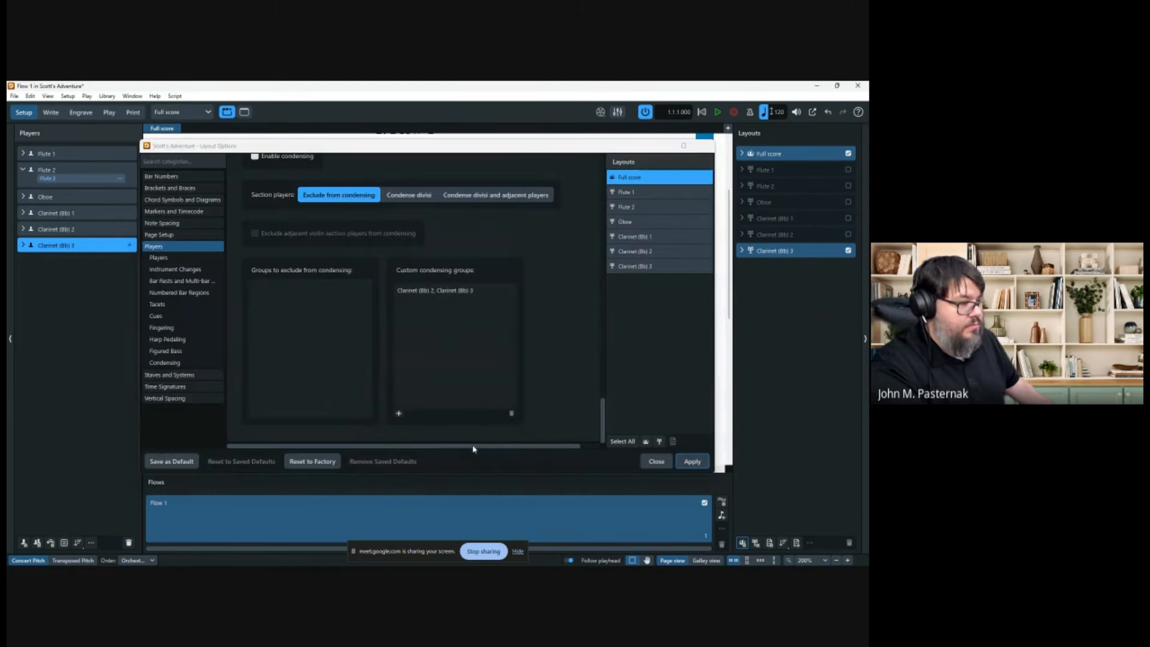
Add a Flute 1 and Flute 2 condensing group, then apply and close Layout Options.
{"action": "left_click", "coordinate": [398, 414]}
{"action": "left_click", "coordinate": [377, 202]}
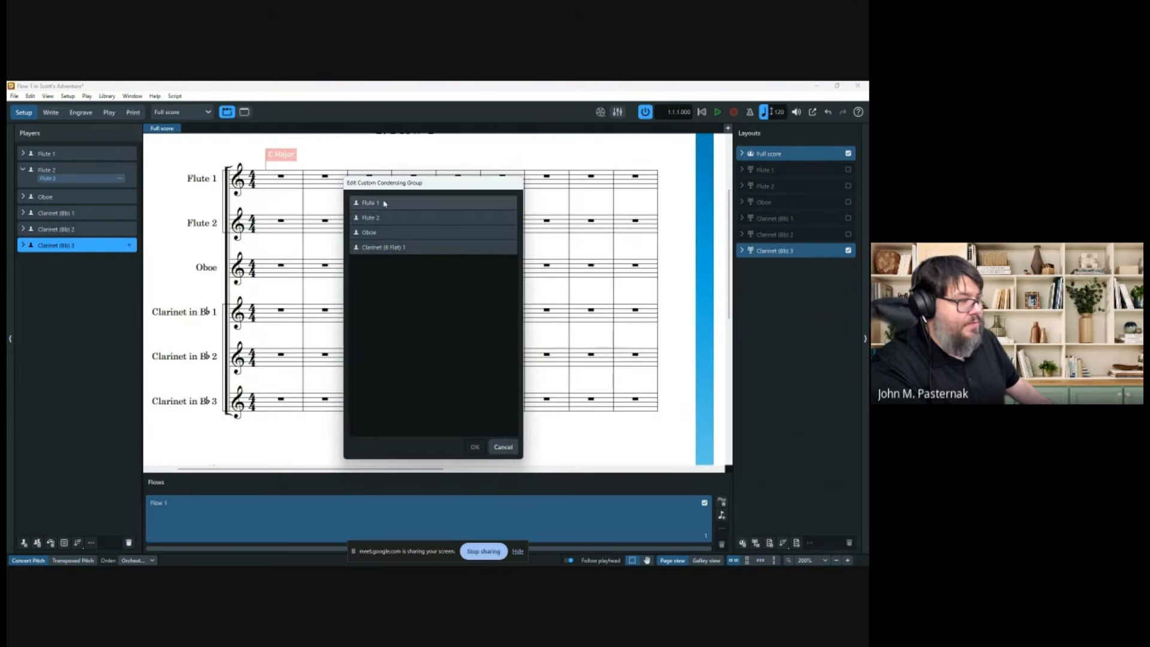
{"action": "left_click", "coordinate": [382, 218], "text": "ctrl"}
{"action": "left_click", "coordinate": [473, 447]}
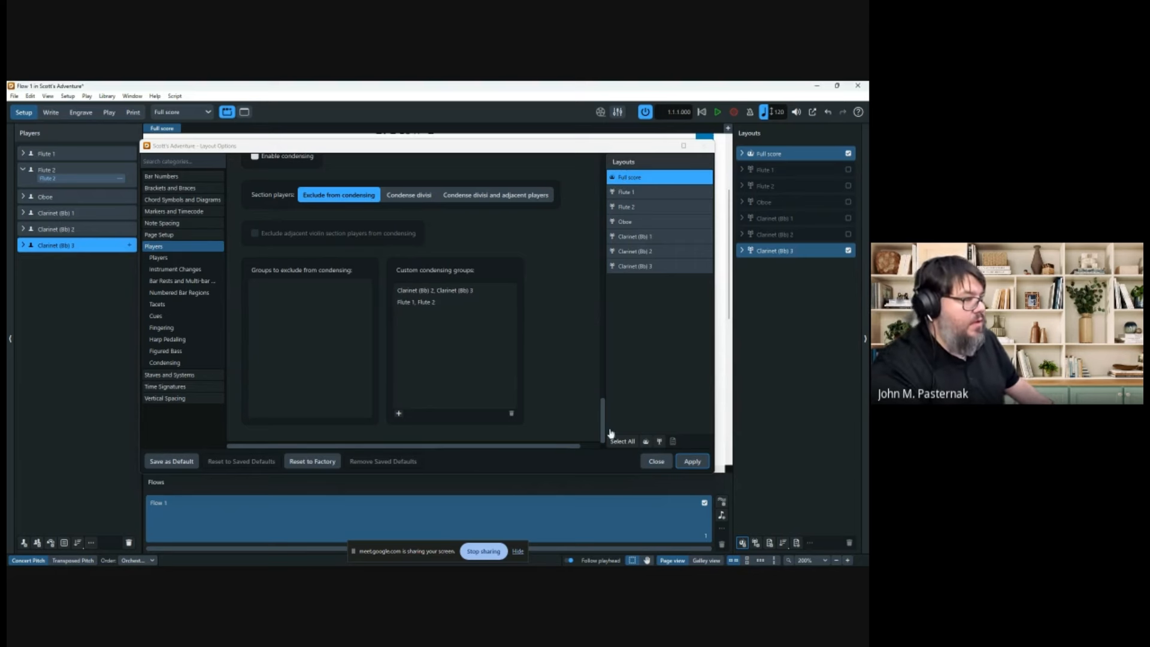
{"action": "left_click", "coordinate": [693, 463]}
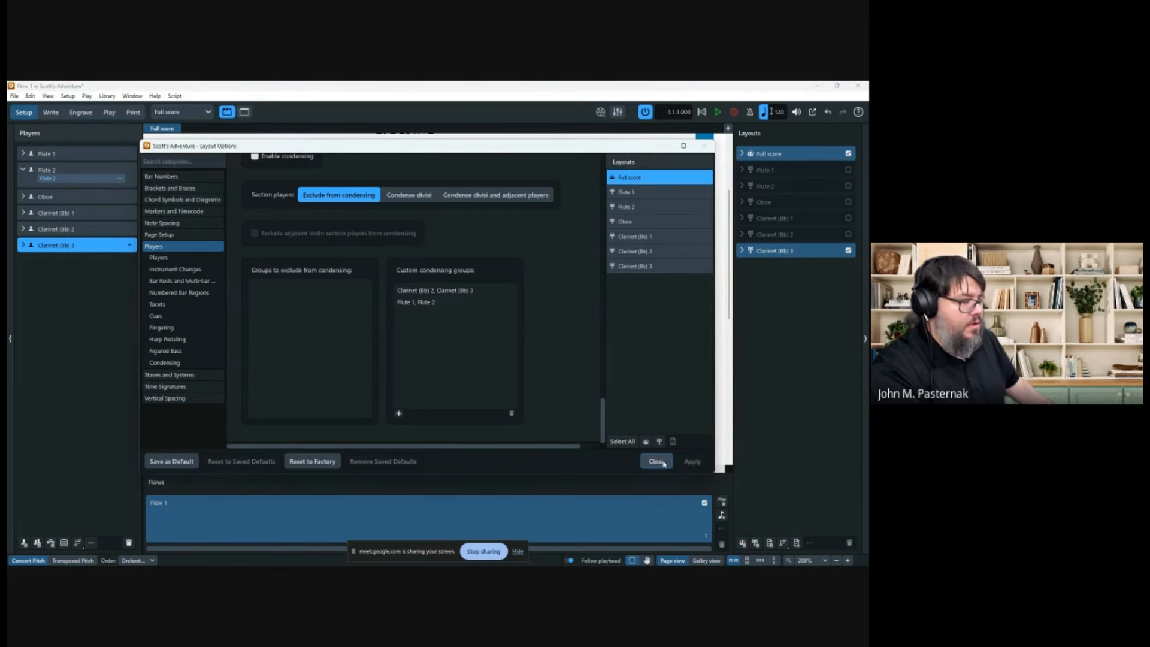
{"action": "left_click", "coordinate": [663, 464]}
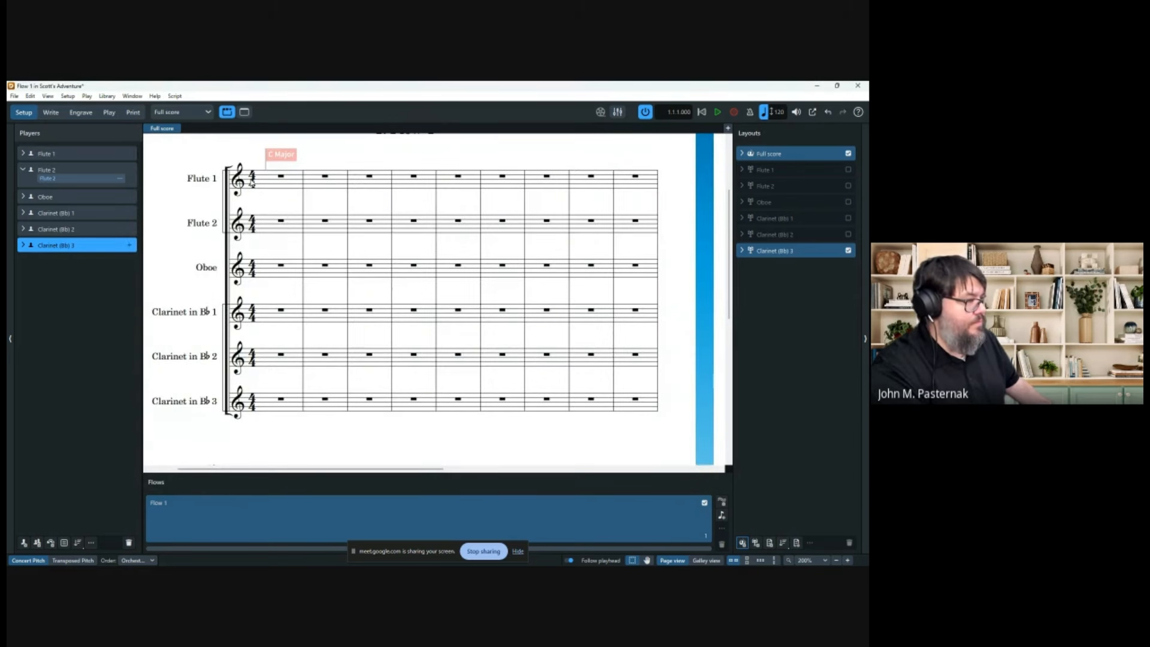
Zoom out slightly on the score and open the Edit menu.
{"action": "scroll", "coordinate": [296, 182], "scroll_direction": "down", "scroll_amount": 2}
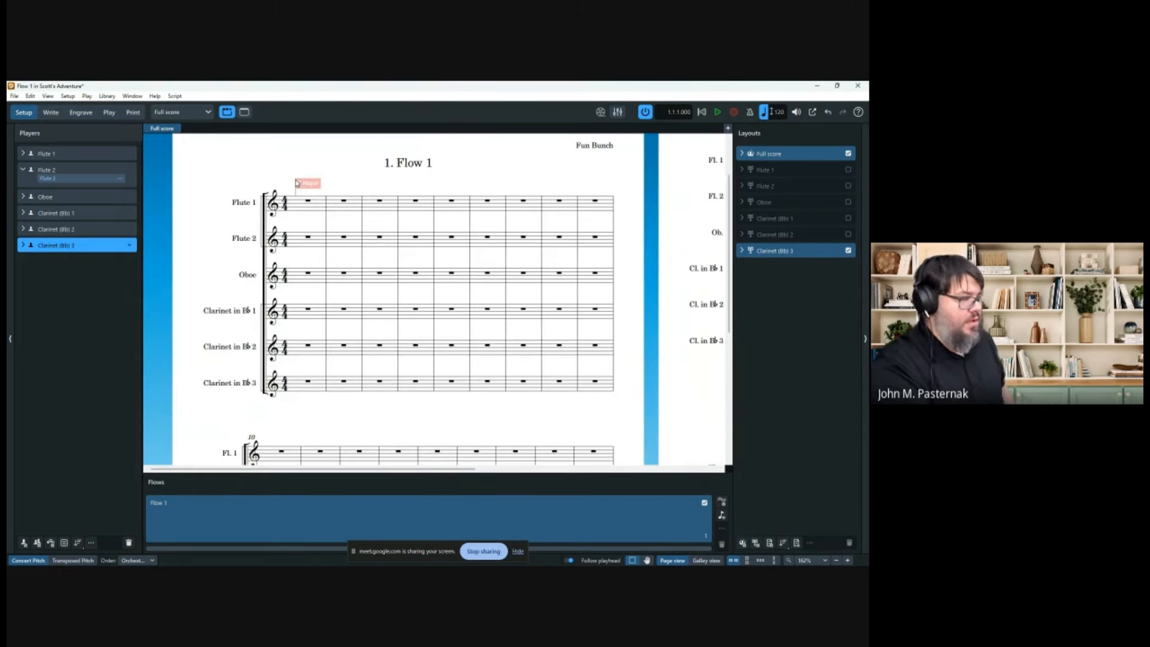
{"action": "scroll", "coordinate": [297, 181], "scroll_direction": "down", "scroll_amount": 1}
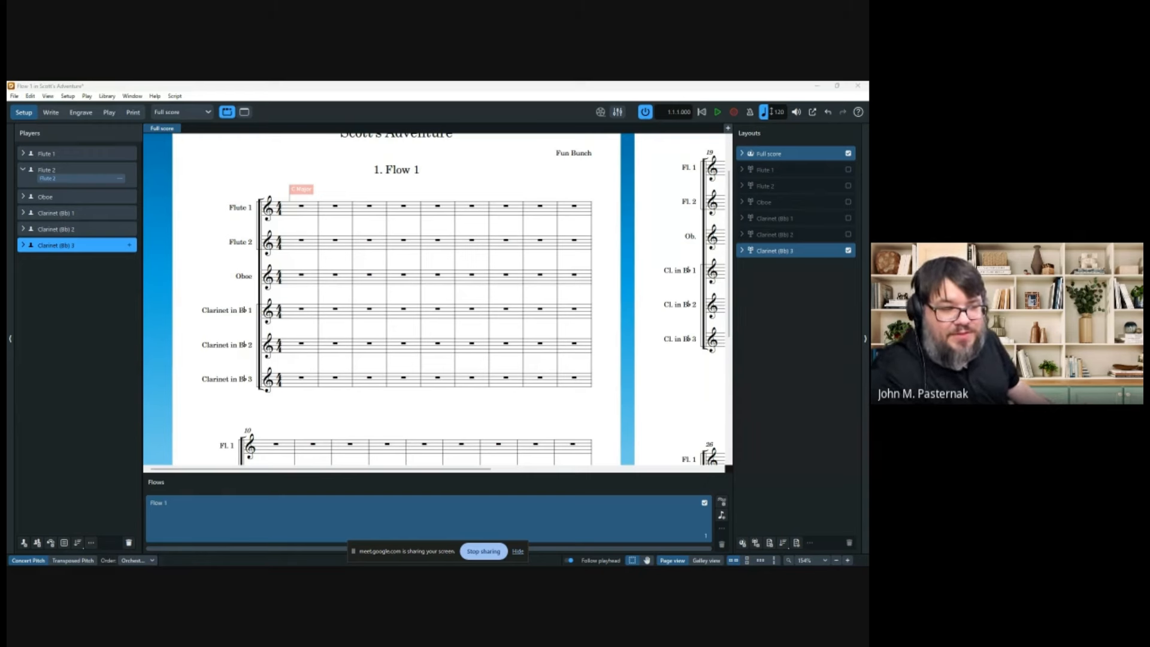
{"action": "left_click", "coordinate": [30, 96]}
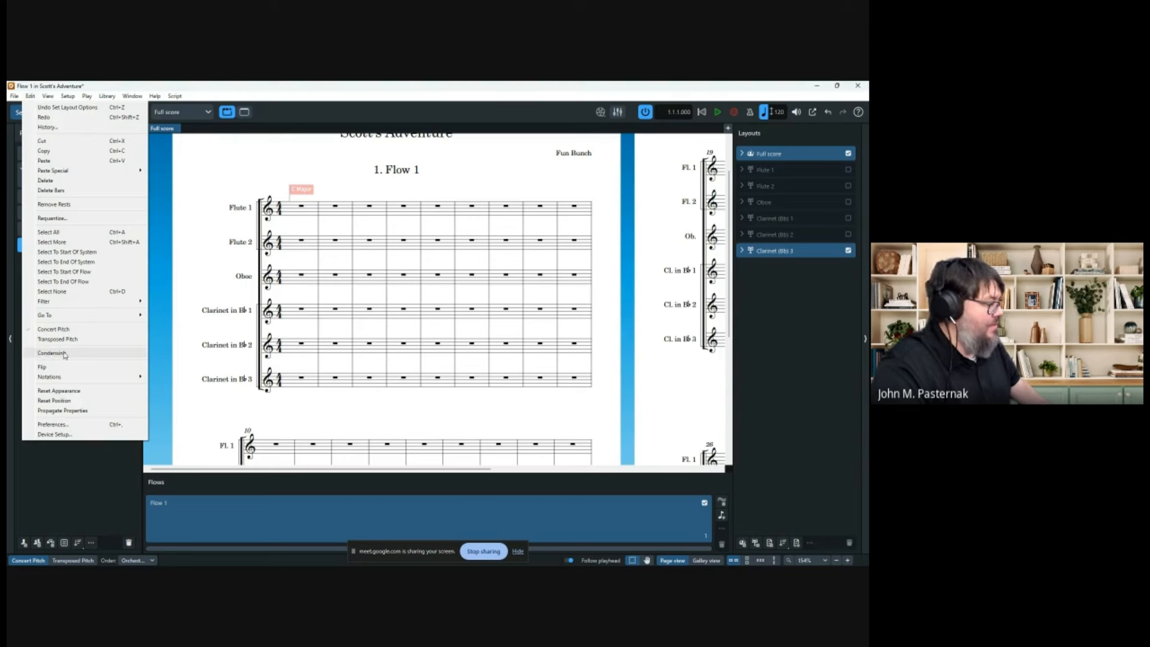
Tick Enable condensing for the full score in Layout Options and close it.
{"action": "left_click", "coordinate": [228, 174]}
{"action": "left_click", "coordinate": [34, 97]}
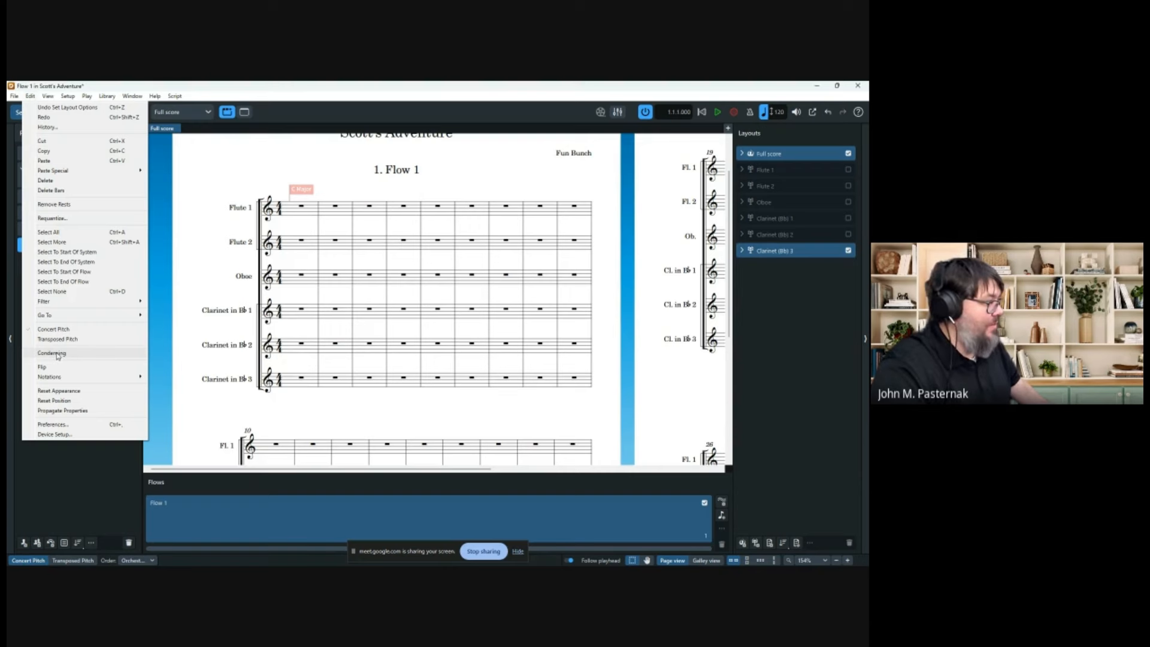
{"action": "left_click", "coordinate": [106, 96]}
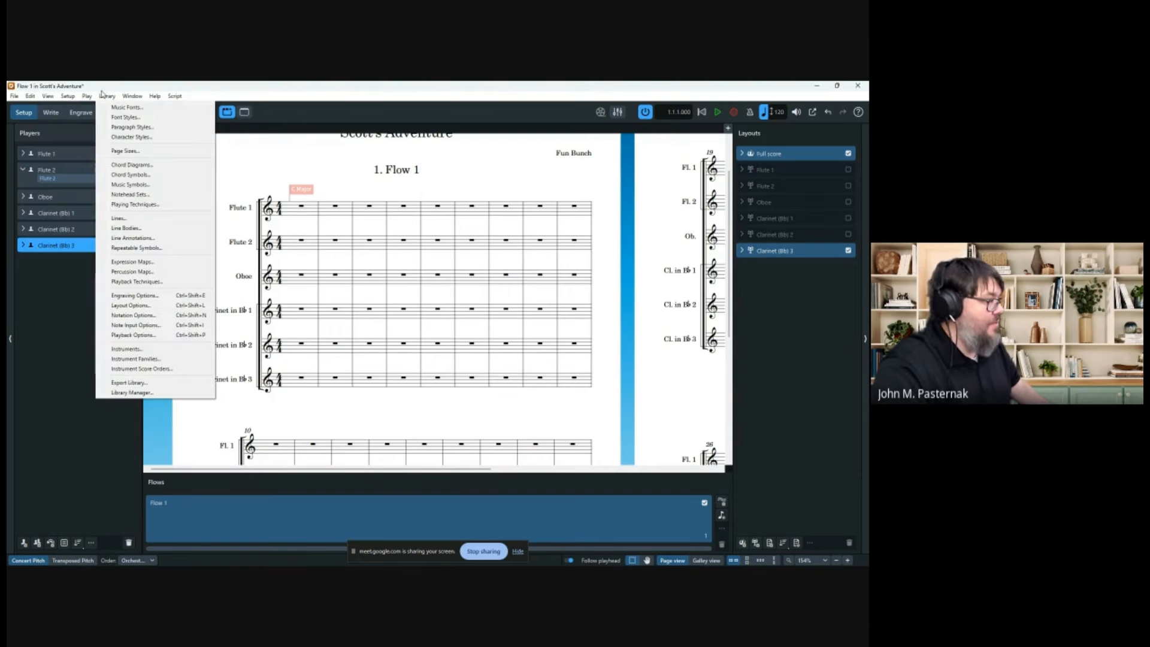
{"action": "left_click", "coordinate": [147, 306]}
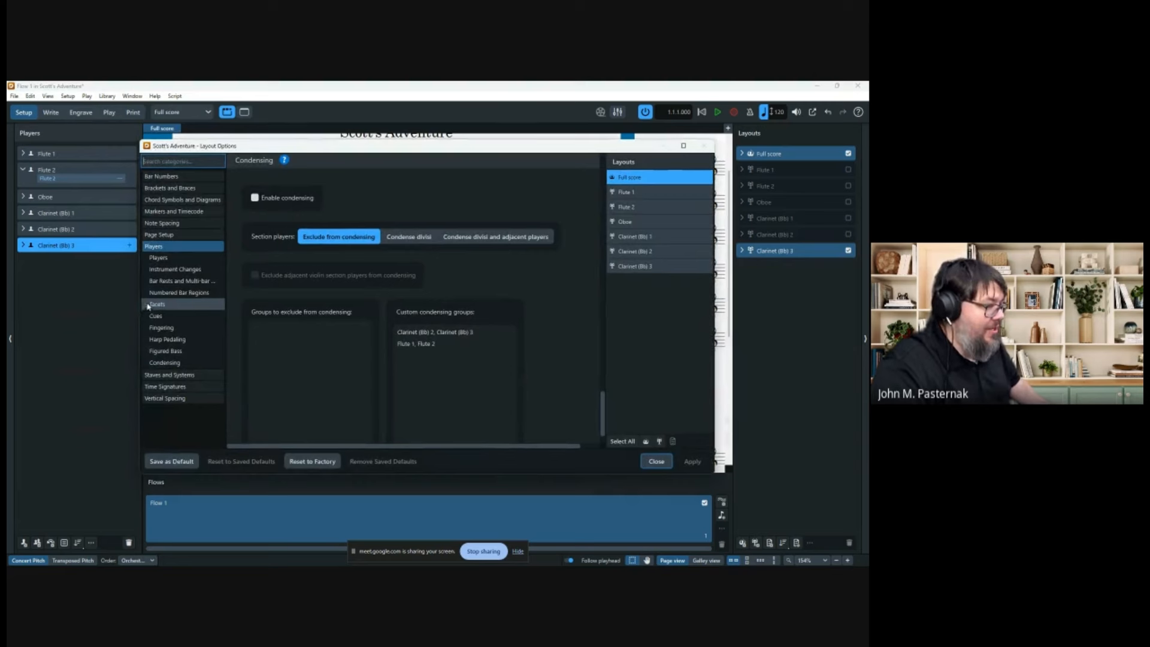
{"action": "left_click", "coordinate": [256, 199]}
{"action": "left_click", "coordinate": [255, 199]}
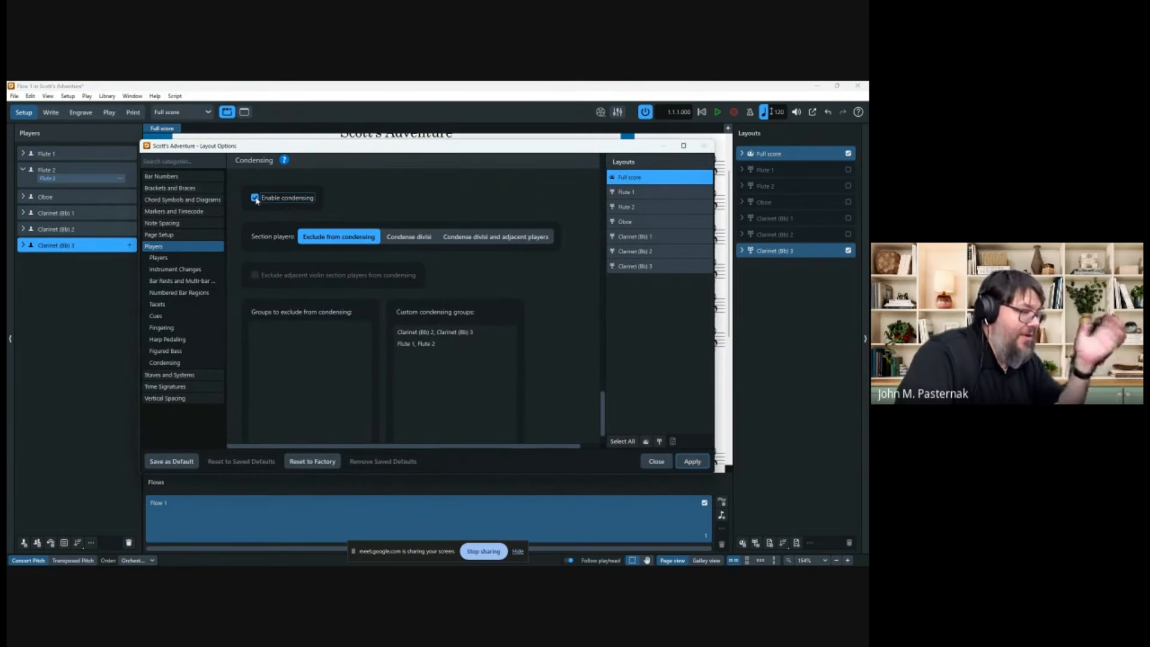
{"action": "left_click", "coordinate": [656, 462]}
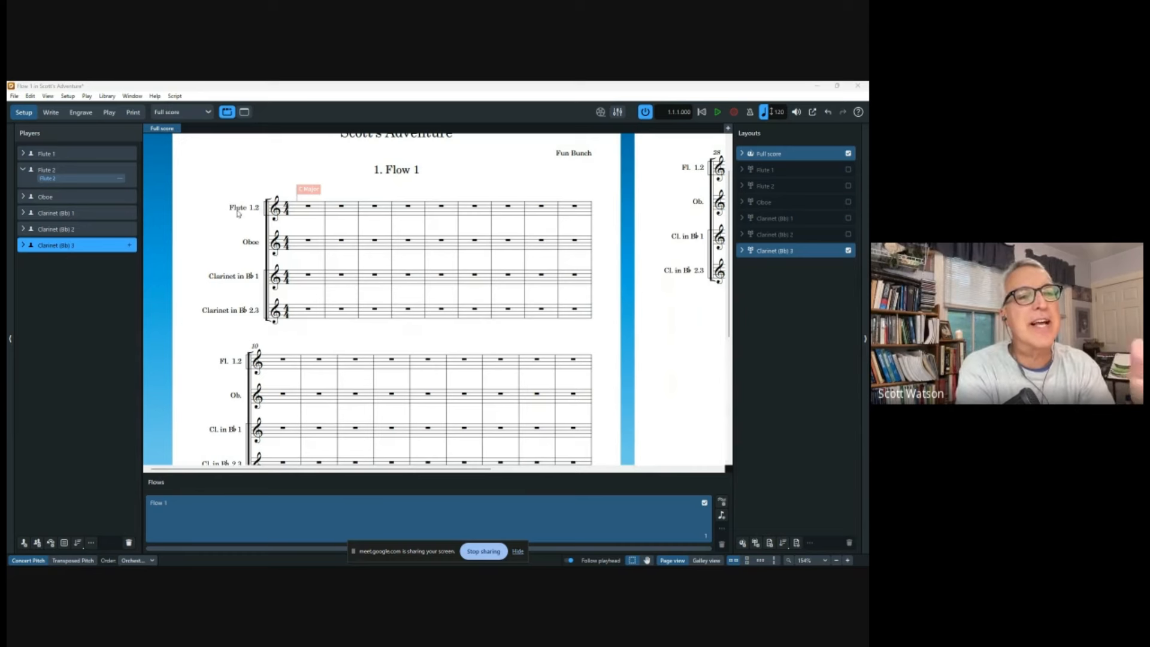
Select Clarinet (B♭) 1 and Clarinet (B♭) 2 in the Players panel, then switch to Write mode.
{"action": "left_click_drag", "start_coordinate": [57, 245], "coordinate": [64, 215]}
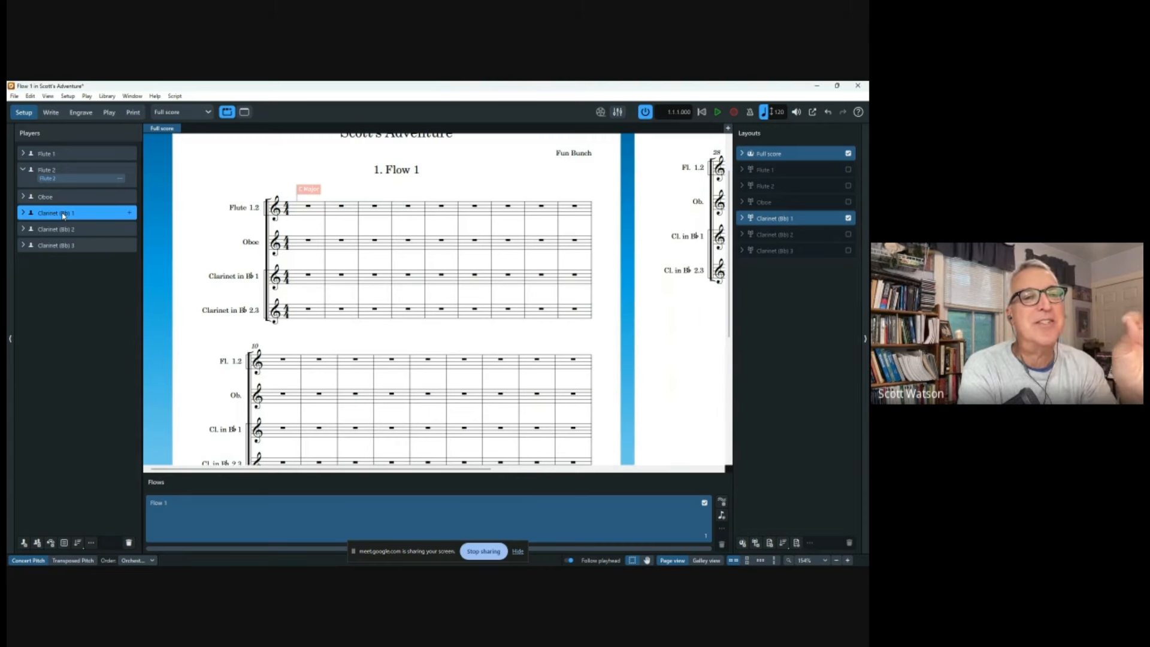
{"action": "left_click", "coordinate": [60, 227]}
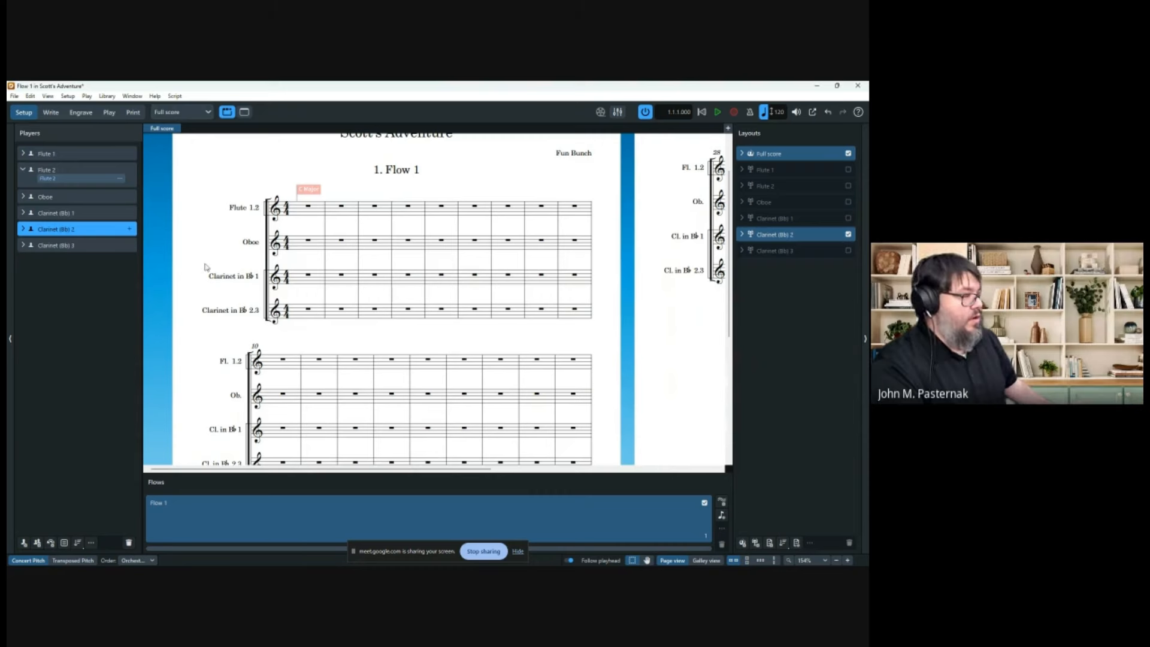
{"action": "left_click", "coordinate": [51, 111]}
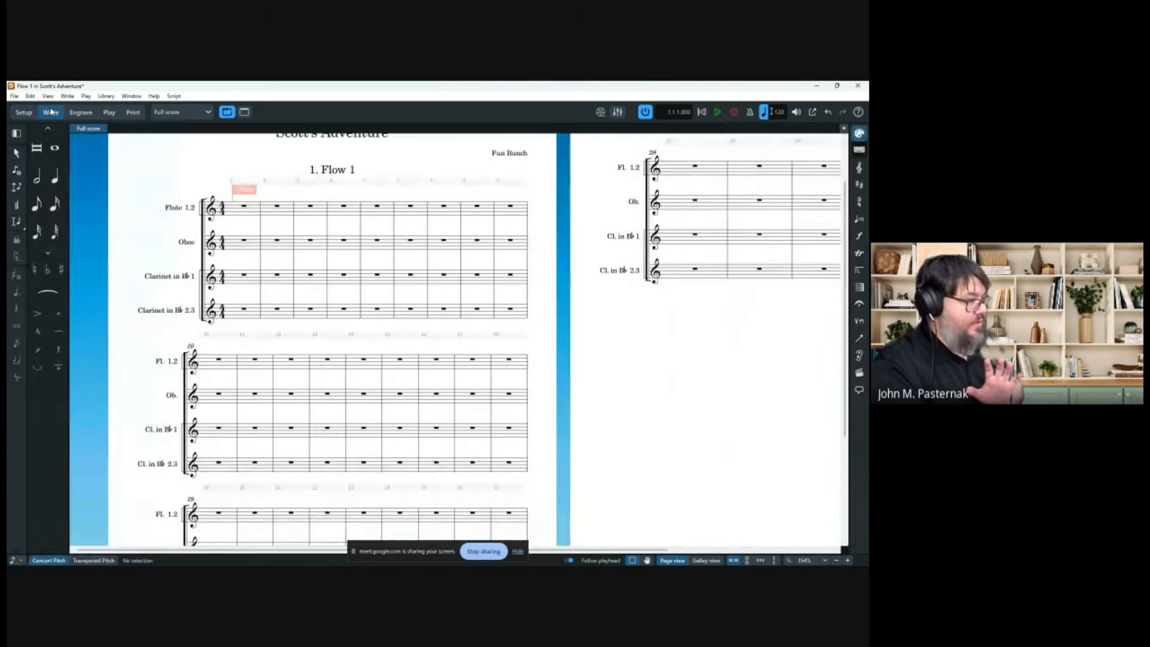
Choose quarter-note duration and switch the score to galley view.
{"action": "left_click", "coordinate": [60, 174]}
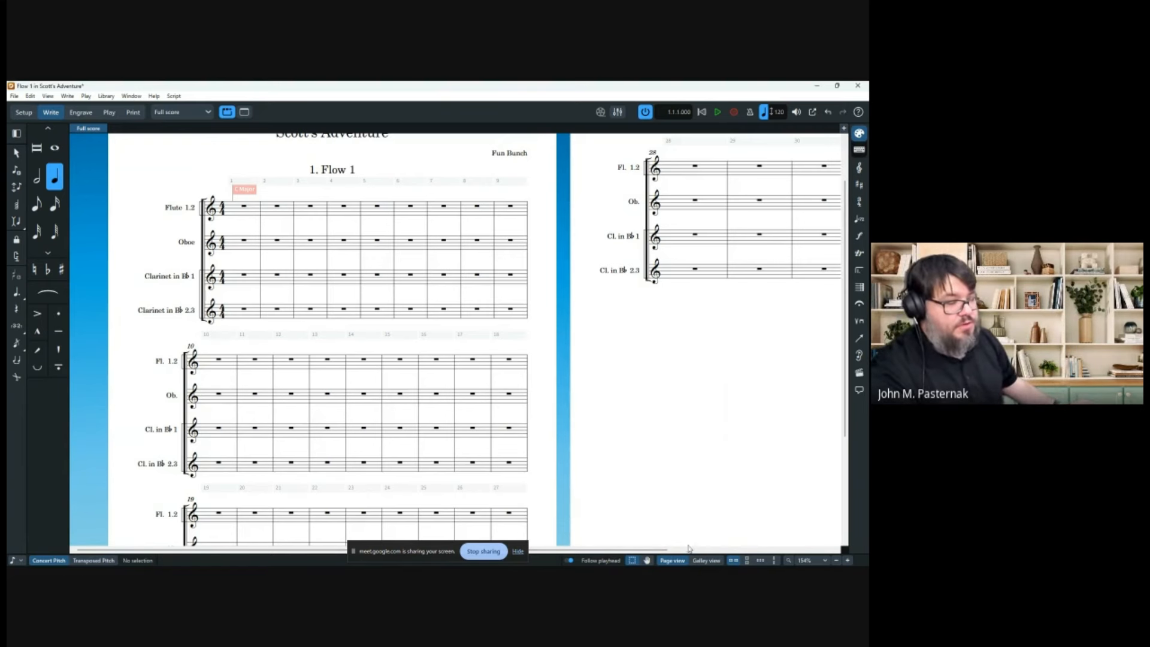
{"action": "left_click", "coordinate": [700, 560]}
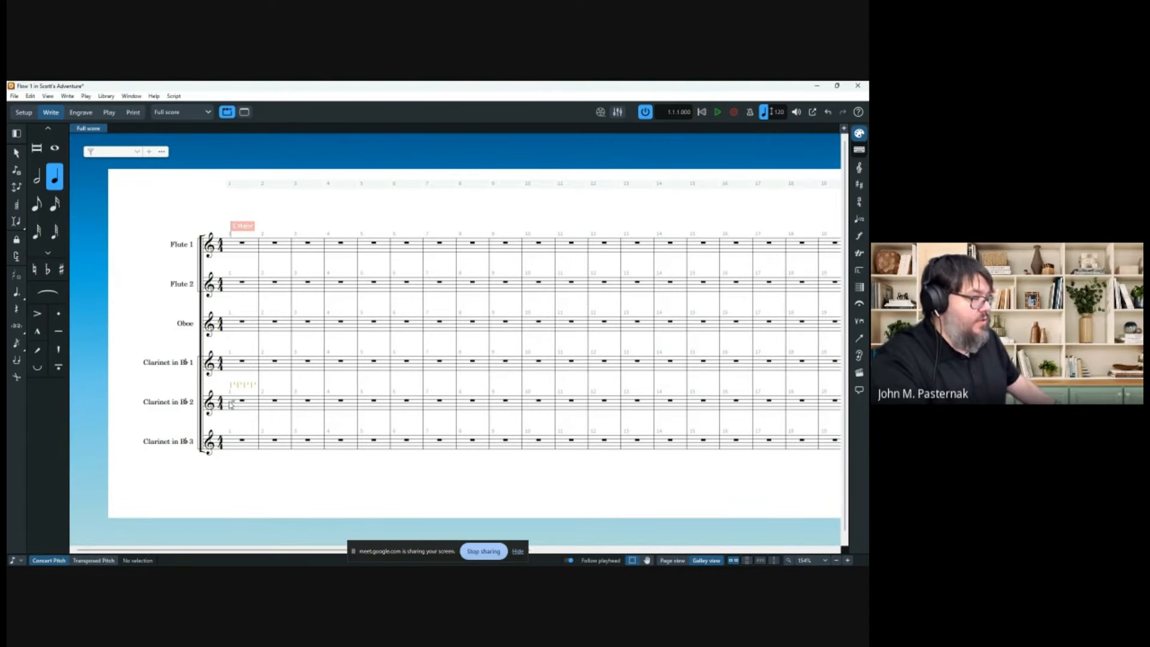
Enter C5 quarter notes in bar 1 of Clarinet 2 and four quarter notes in Clarinet 3.
{"action": "double_click", "coordinate": [230, 402]}
{"action": "left_click", "coordinate": [246, 402]}
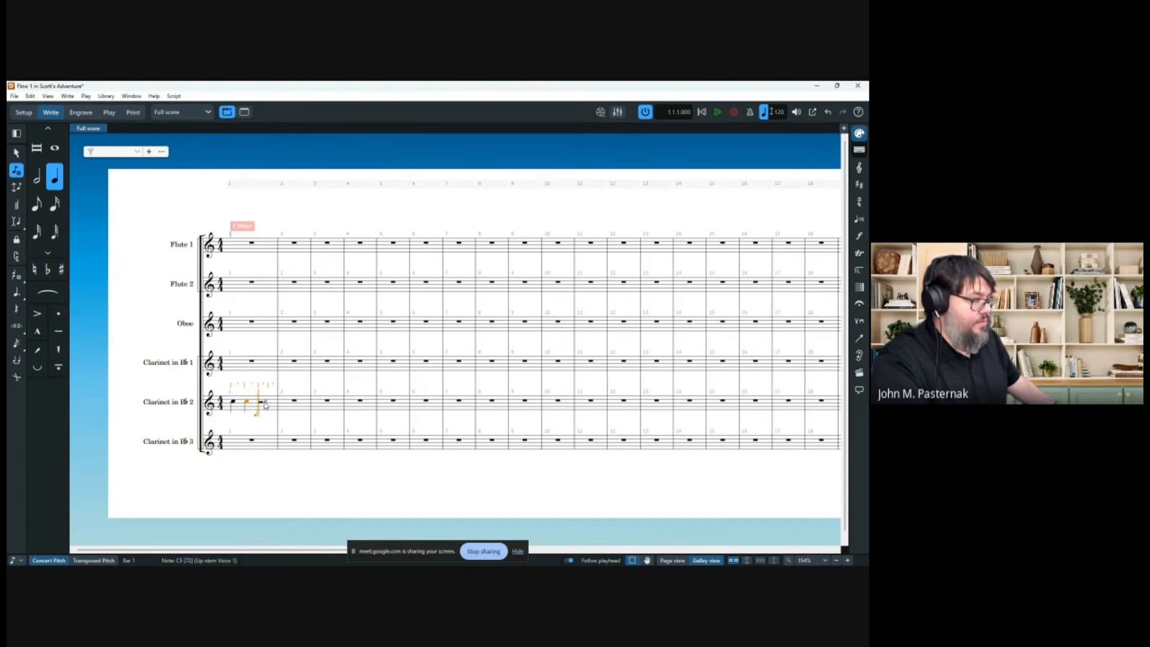
{"action": "left_click", "coordinate": [265, 402]}
{"action": "left_click", "coordinate": [275, 402]}
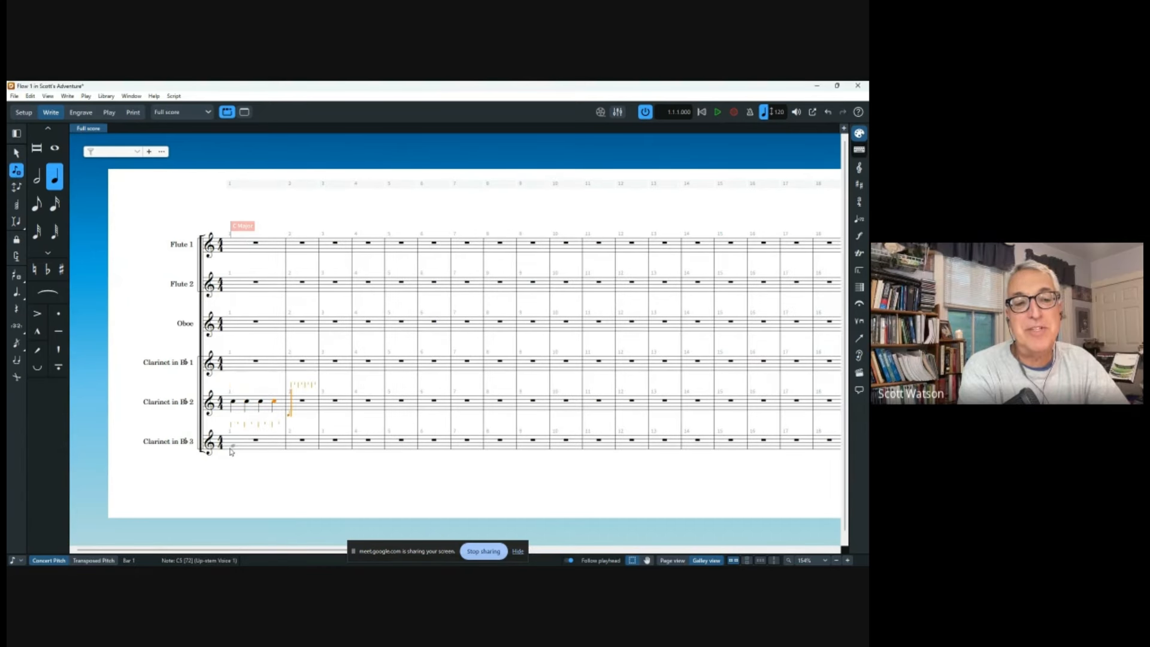
{"action": "left_click", "coordinate": [231, 450]}
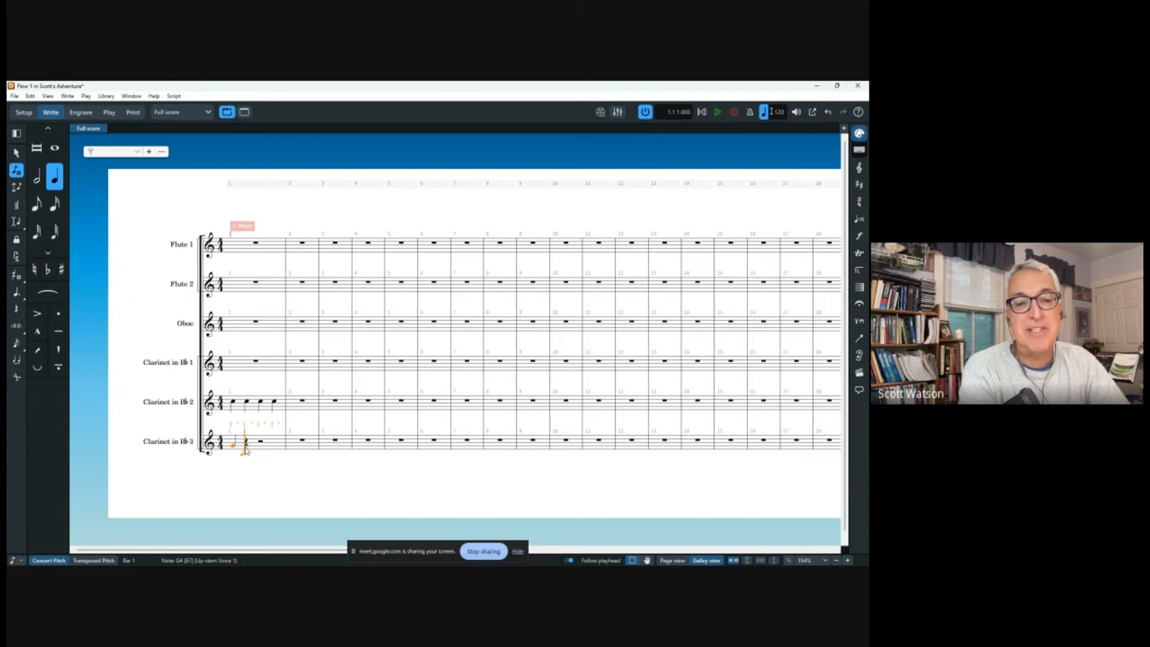
{"action": "left_click", "coordinate": [246, 450]}
{"action": "left_click", "coordinate": [261, 449]}
{"action": "left_click", "coordinate": [274, 449]}
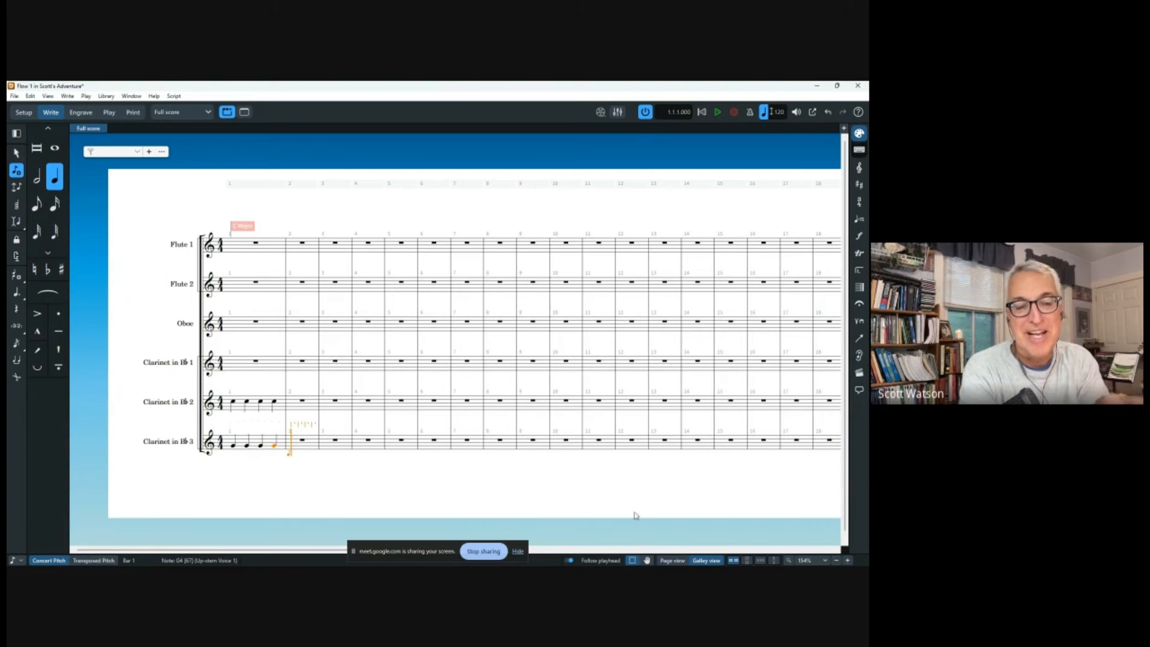
Preview the condensed page, then make Clarinet 2's first bar-1 note a half note.
{"action": "left_click", "coordinate": [680, 562]}
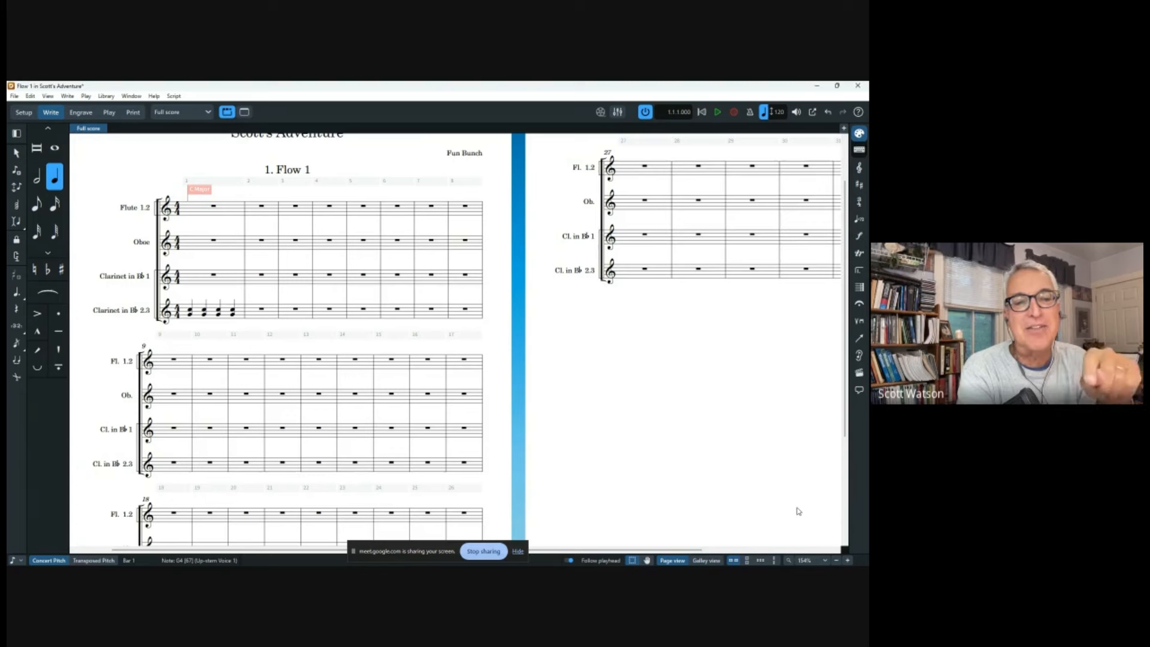
{"action": "left_click", "coordinate": [705, 560]}
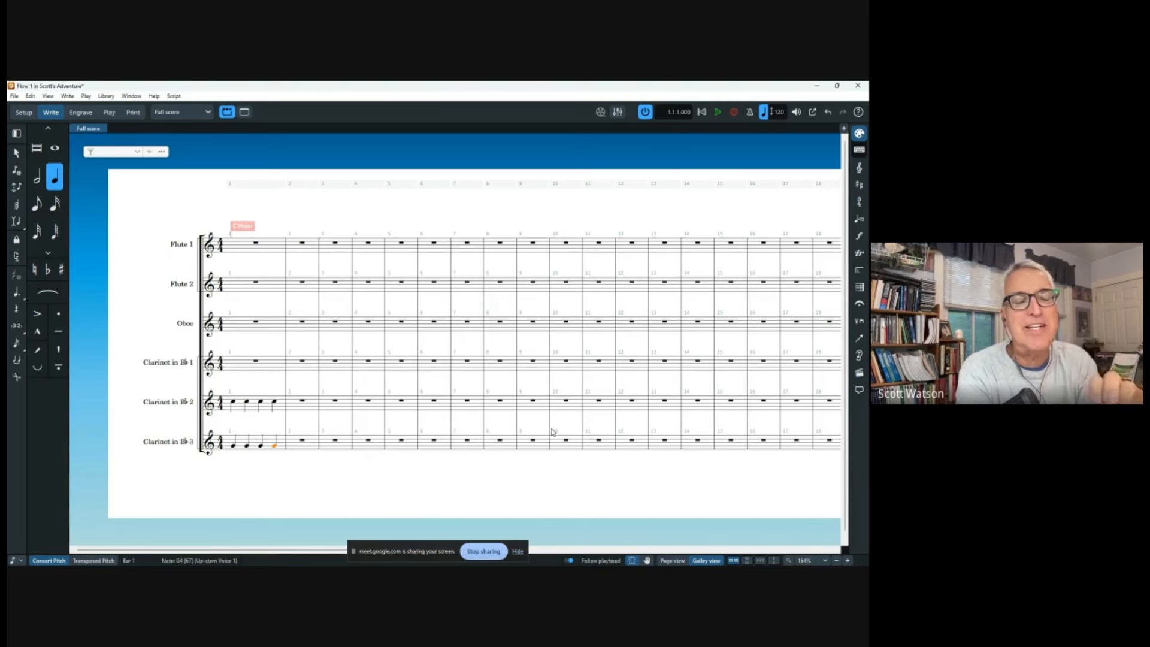
{"action": "left_click", "coordinate": [233, 402]}
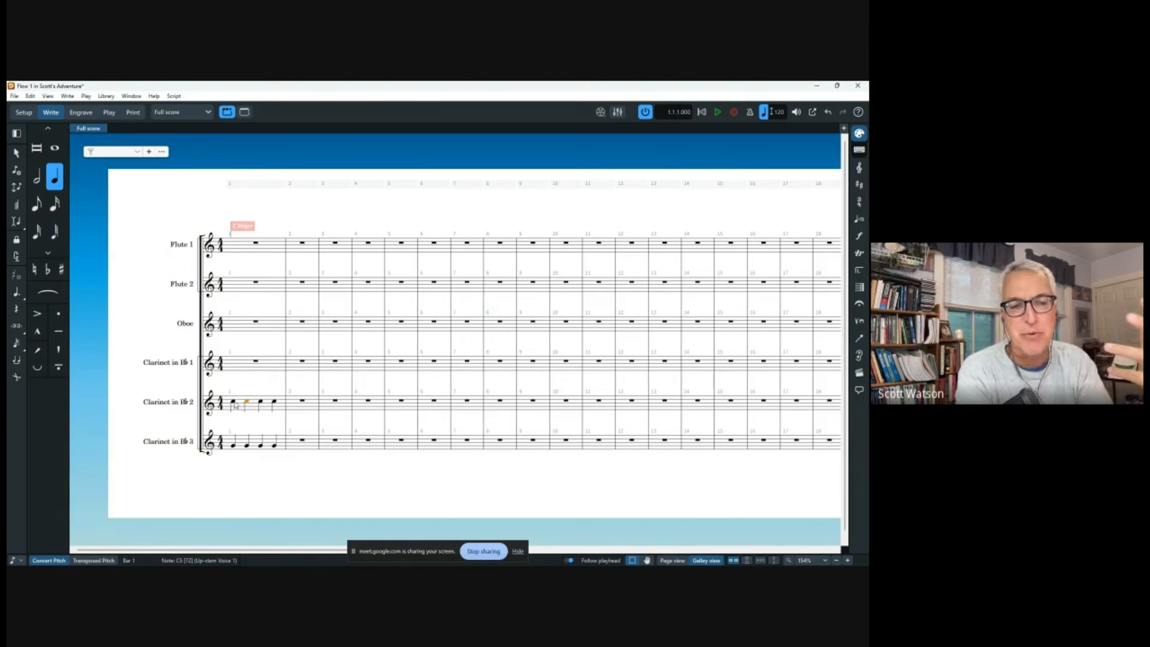
{"action": "left_click", "coordinate": [38, 180]}
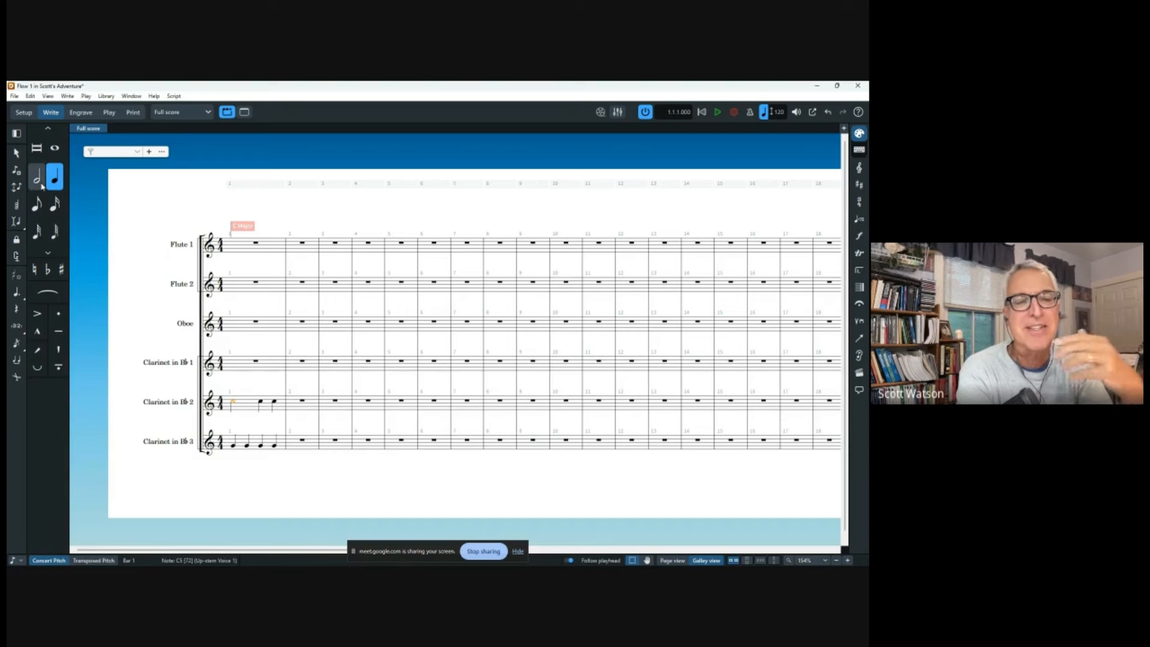
Return to Page view, switch to Engrave mode, and select the Oboe rest in bar 1.
{"action": "left_click", "coordinate": [675, 561]}
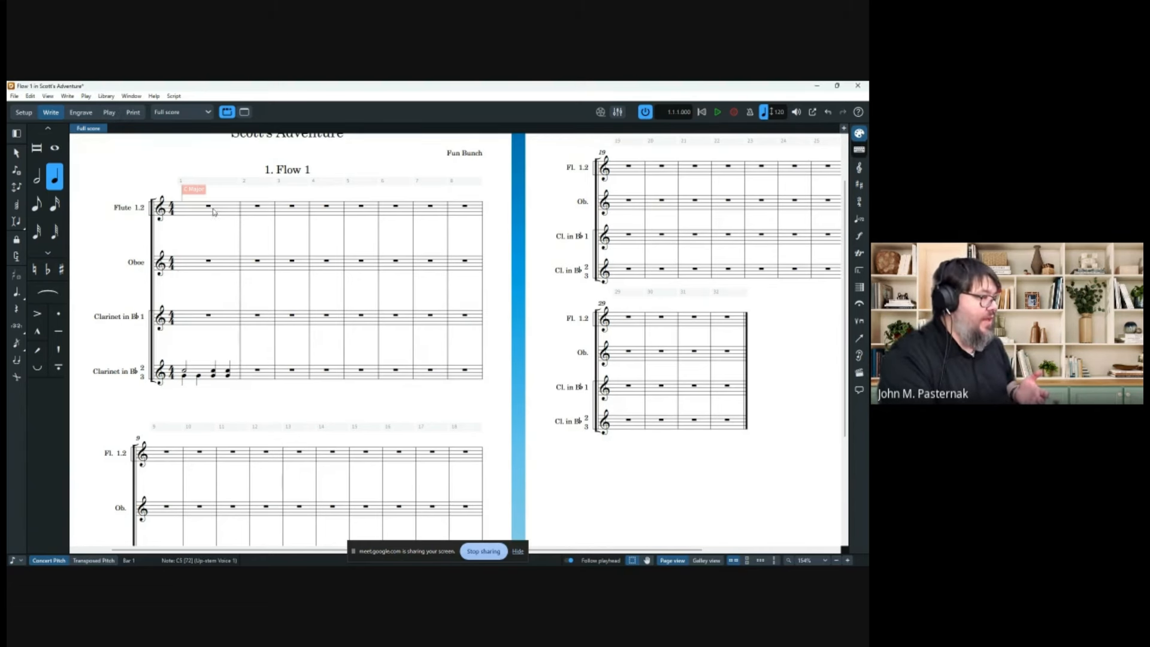
{"action": "left_click", "coordinate": [83, 113]}
{"action": "left_click", "coordinate": [51, 112]}
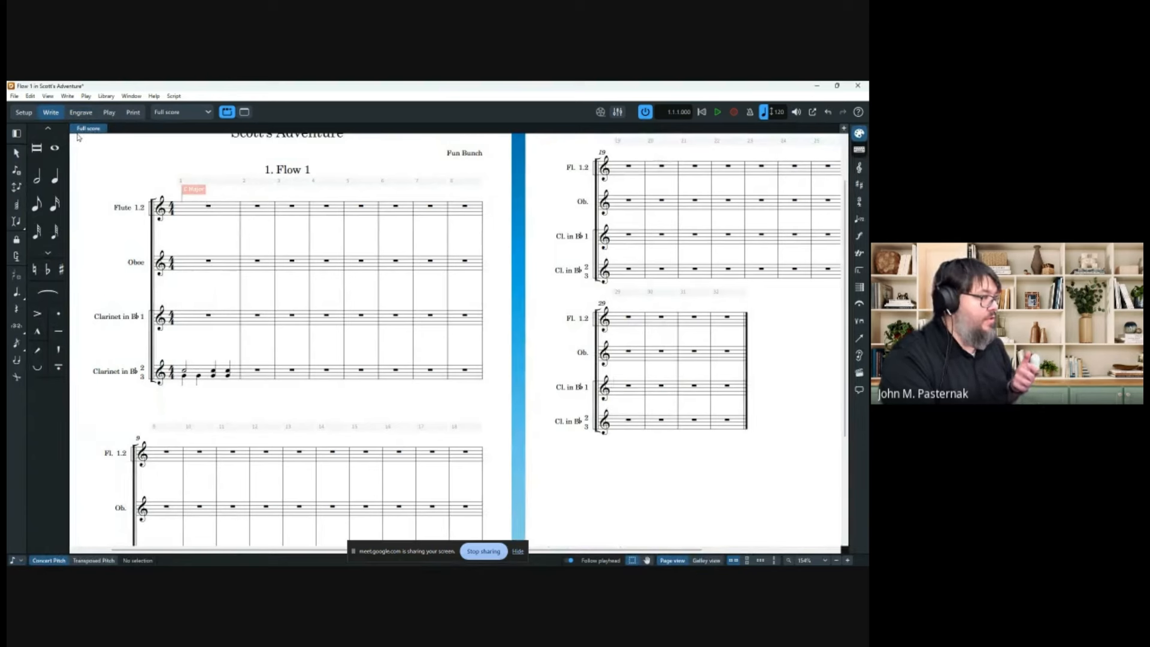
{"action": "left_click", "coordinate": [81, 112]}
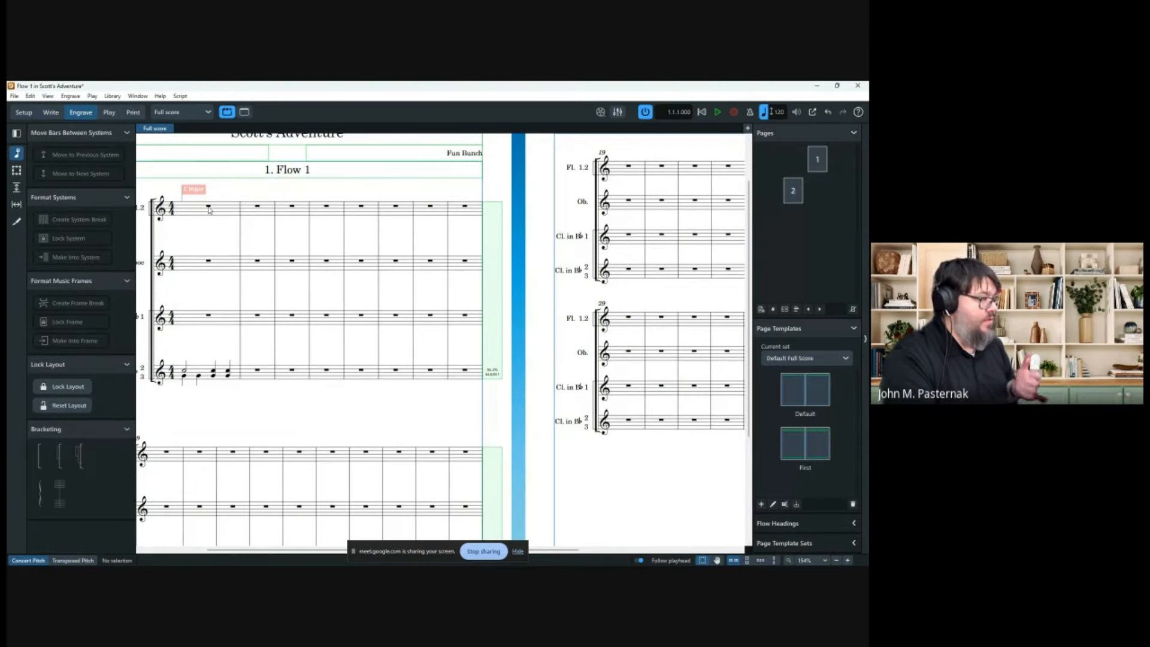
{"action": "left_click", "coordinate": [207, 262]}
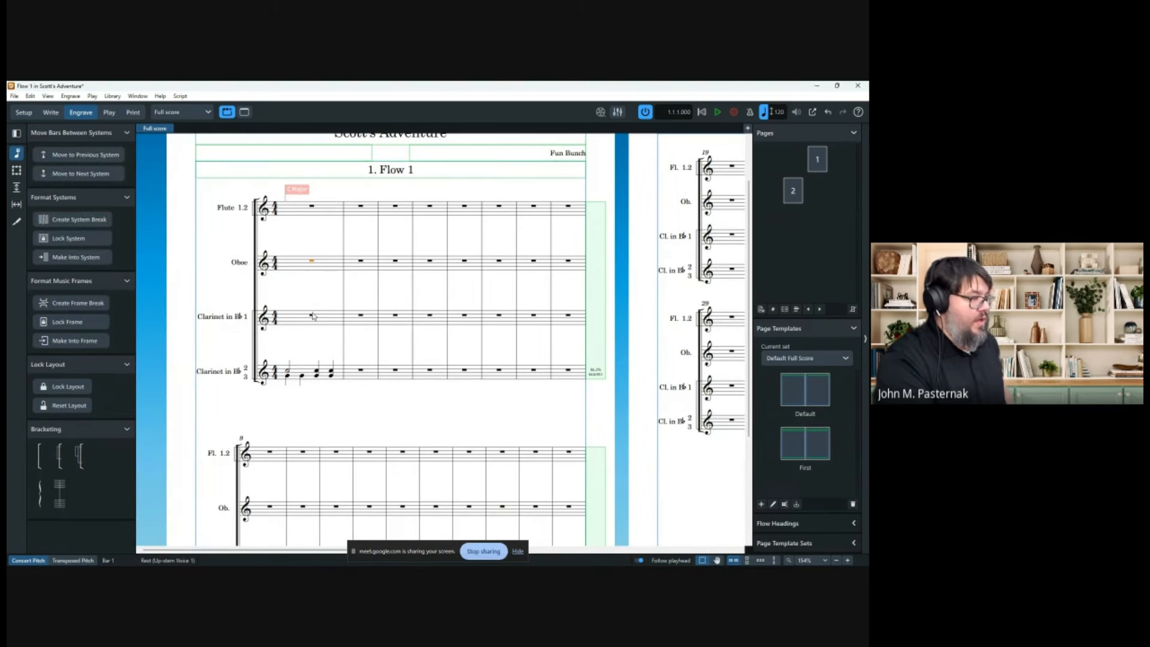
Select the Oboe rest in bar 1 and open the Condensing Change dialog.
{"action": "left_click", "coordinate": [288, 373]}
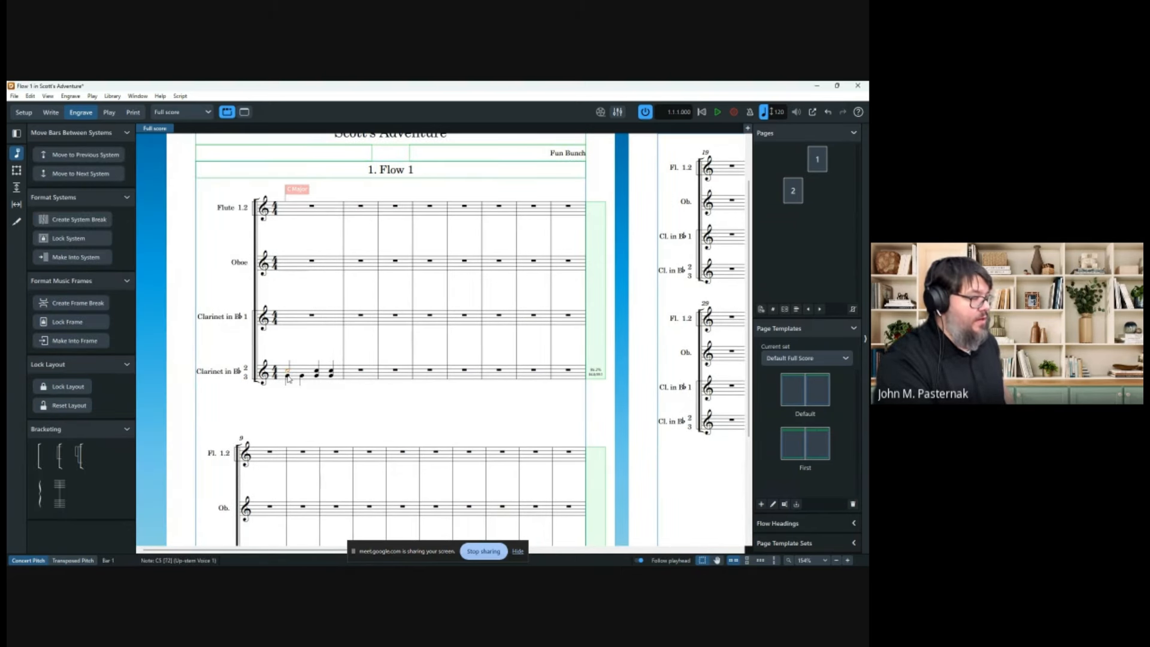
{"action": "left_click", "coordinate": [288, 377]}
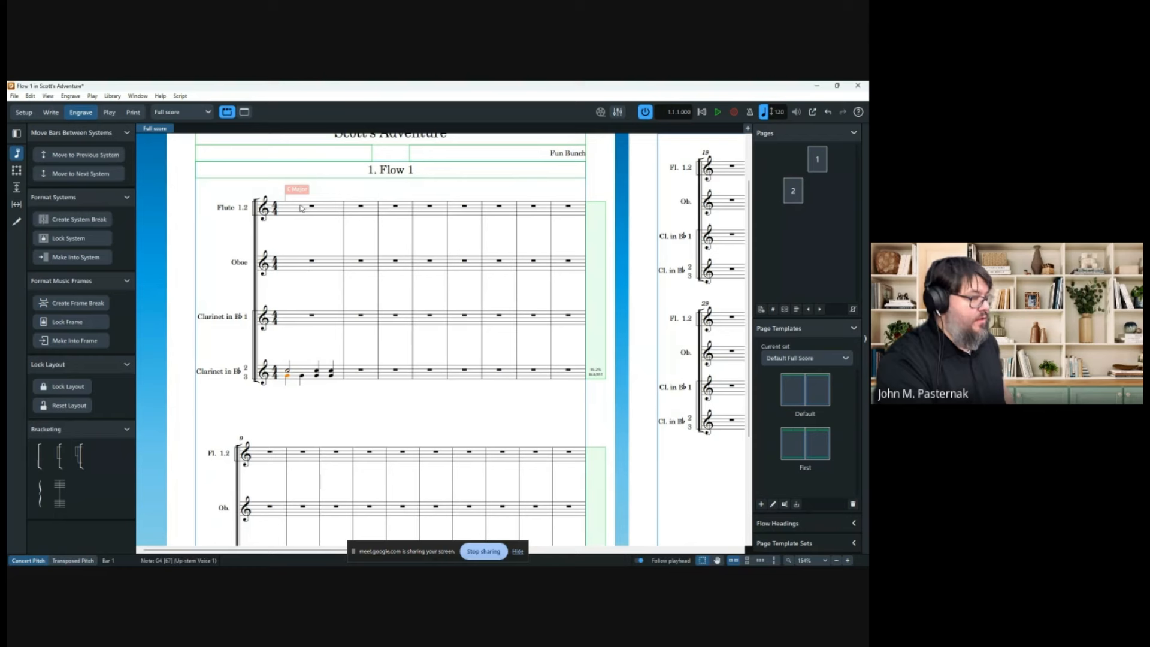
{"action": "left_click", "coordinate": [311, 260]}
{"action": "left_click", "coordinate": [76, 98]}
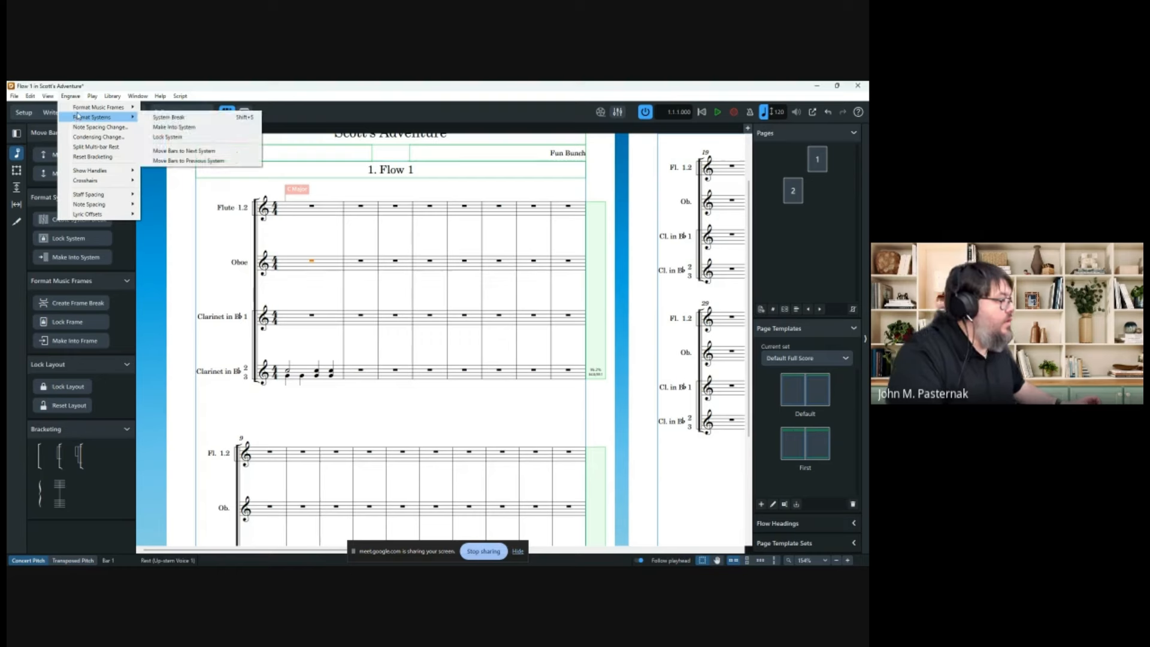
{"action": "left_click", "coordinate": [99, 137]}
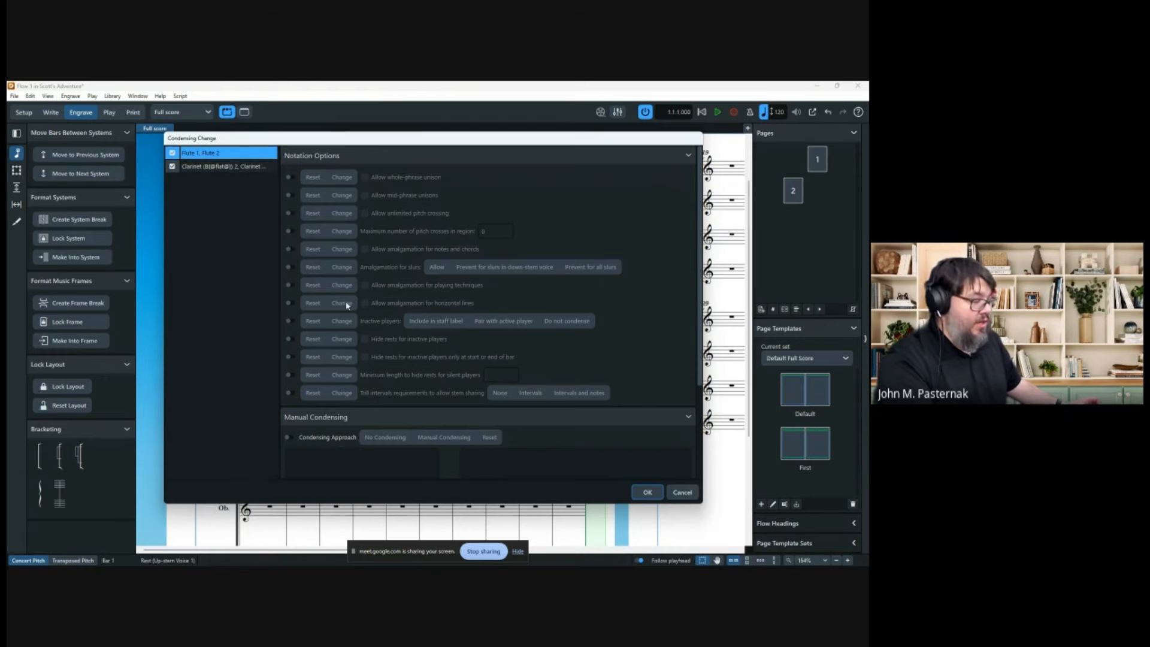
Set the flute pair to manual condensing: Flute 1 up-stem, Flute 2 down-stem.
{"action": "scroll", "coordinate": [296, 349], "scroll_direction": "down", "scroll_amount": 3}
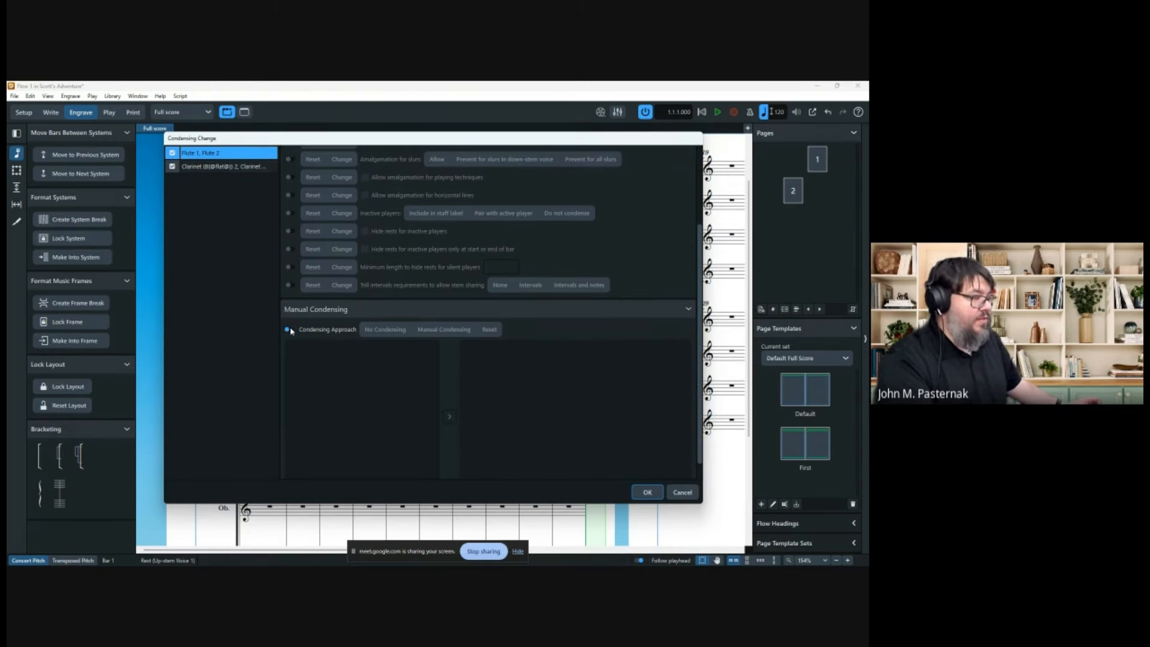
{"action": "left_click", "coordinate": [288, 330]}
{"action": "left_click_drag", "start_coordinate": [374, 345], "coordinate": [476, 350]}
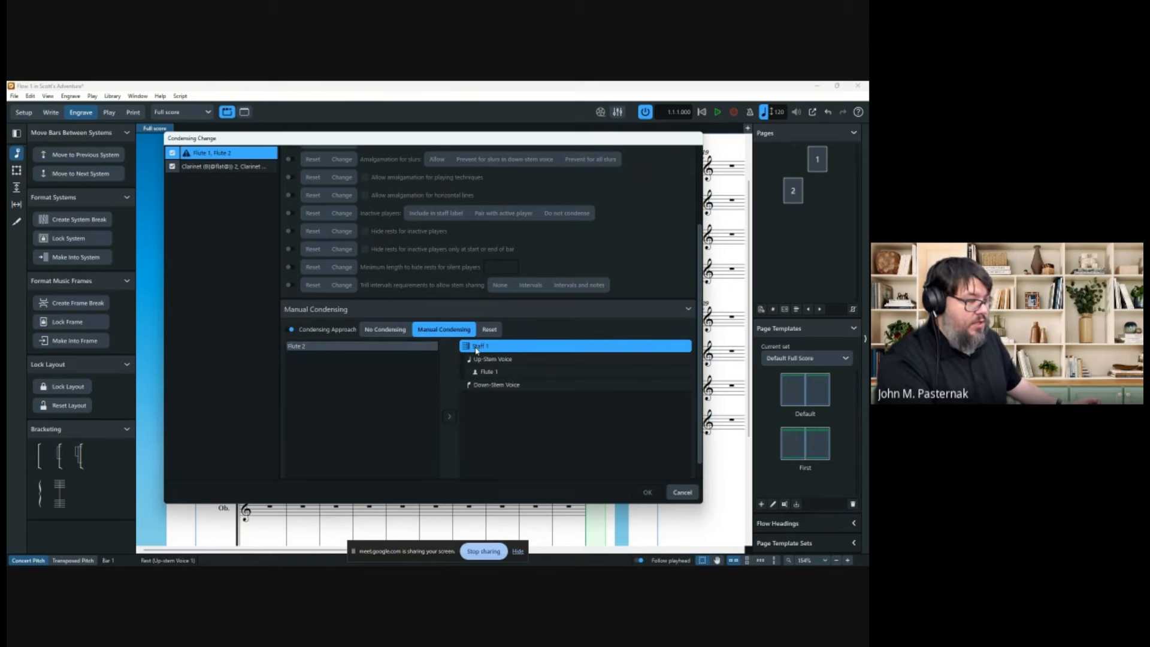
{"action": "left_click_drag", "start_coordinate": [397, 349], "coordinate": [492, 397]}
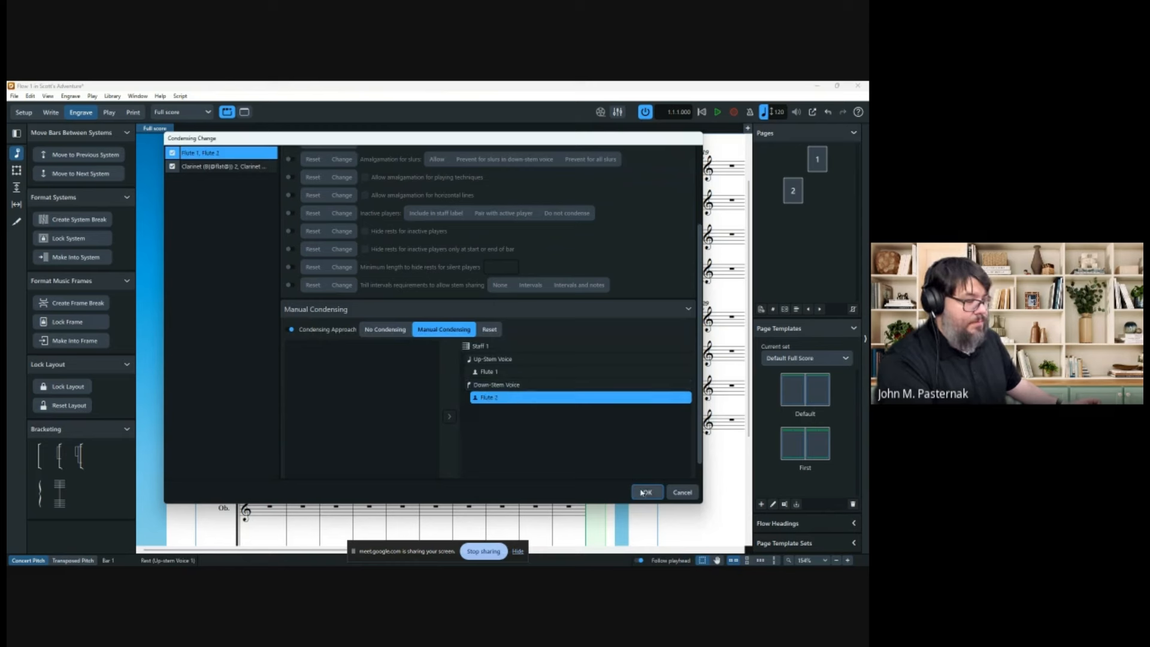
Set the clarinet pair to manual condensing, Clarinet 2 up-stem, Clarinet 3 down-stem, and confirm.
{"action": "left_click", "coordinate": [219, 169]}
{"action": "left_click", "coordinate": [290, 330]}
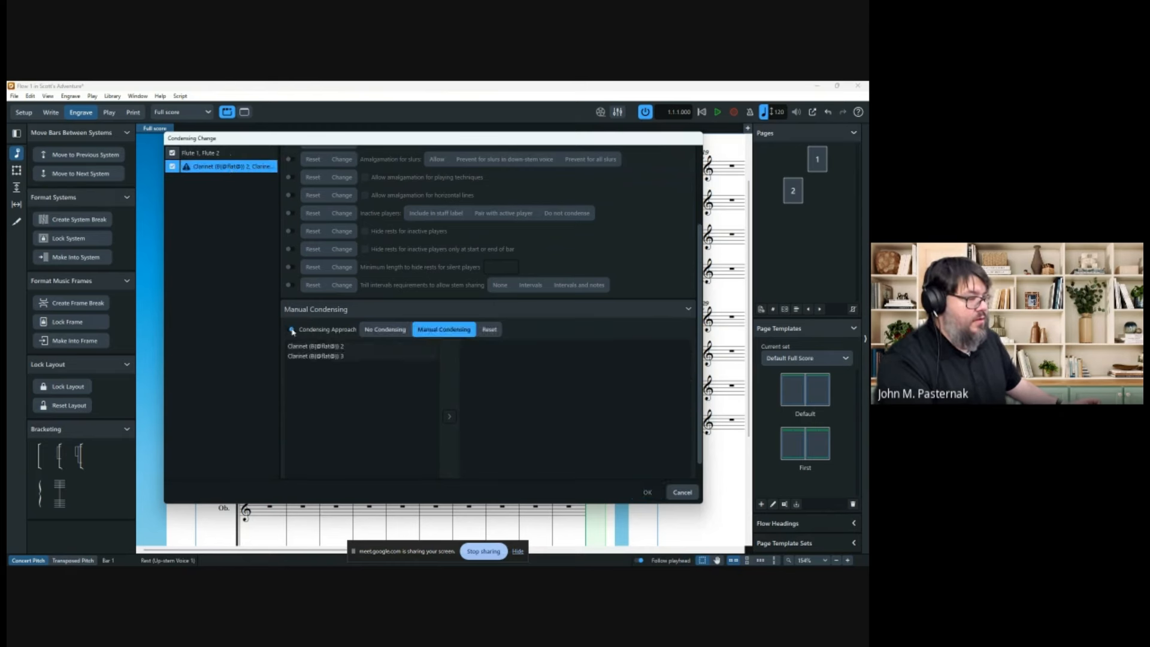
{"action": "left_click_drag", "start_coordinate": [322, 347], "coordinate": [503, 361]}
{"action": "left_click_drag", "start_coordinate": [354, 350], "coordinate": [512, 395]}
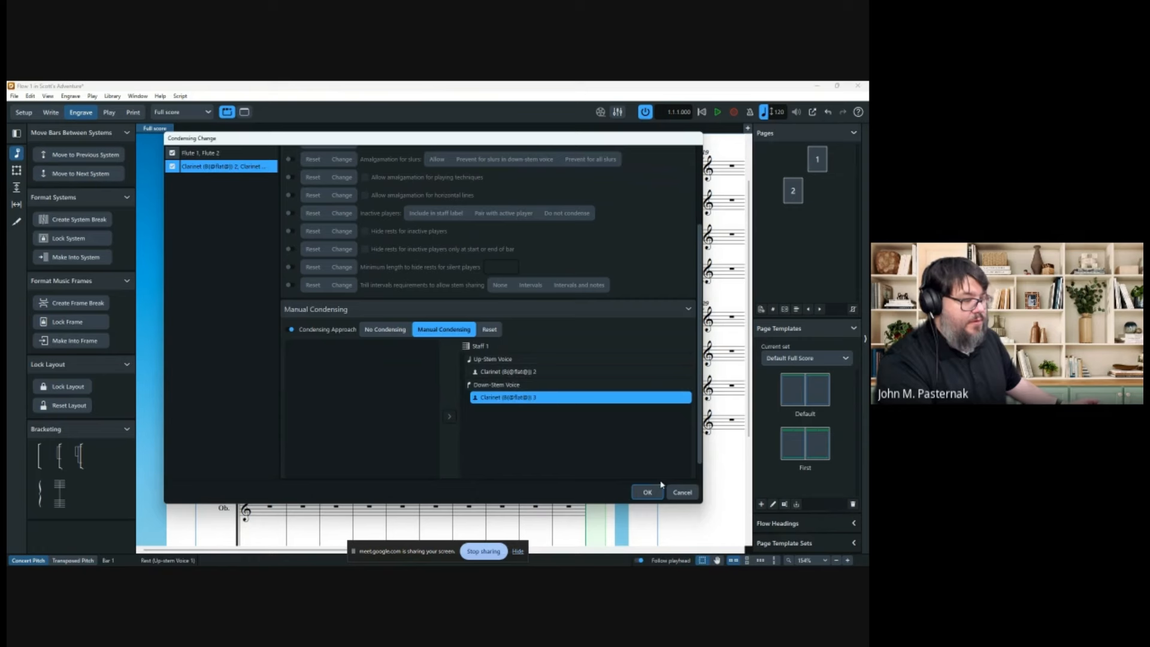
{"action": "left_click", "coordinate": [647, 492]}
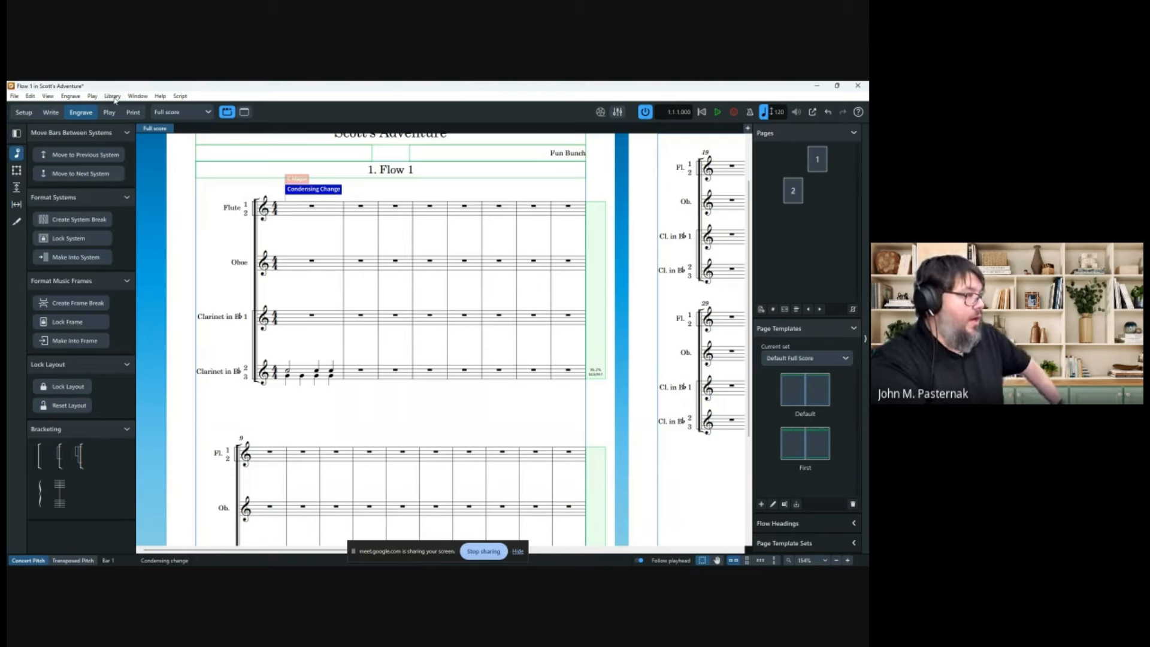
Open the Library menu.
{"action": "left_click", "coordinate": [113, 96]}
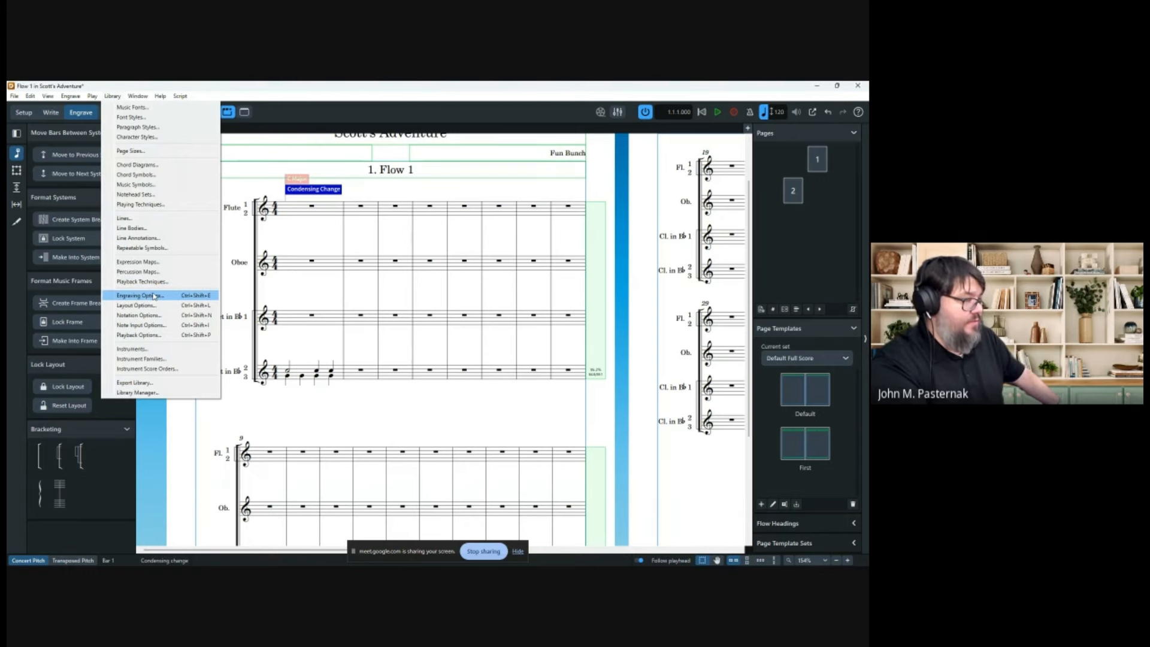
In Engraving Options > Condensing, choose Comma as the separator between player numbers.
{"action": "left_click", "coordinate": [154, 296]}
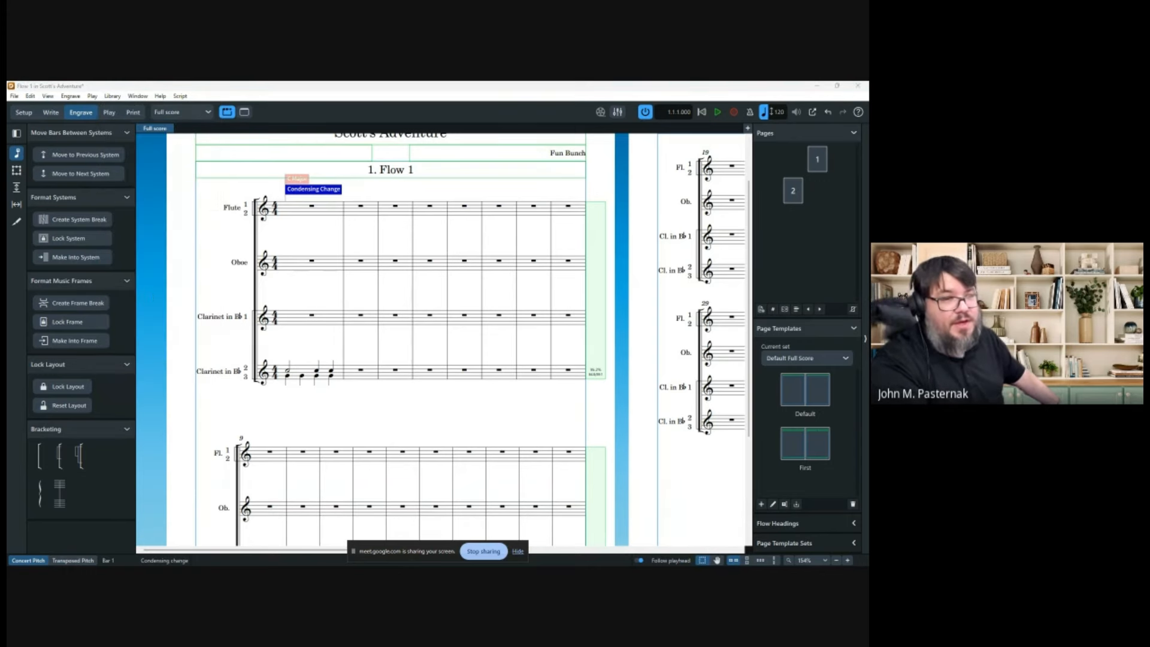
{"action": "left_click_drag", "start_coordinate": [563, 190], "coordinate": [368, 161]}
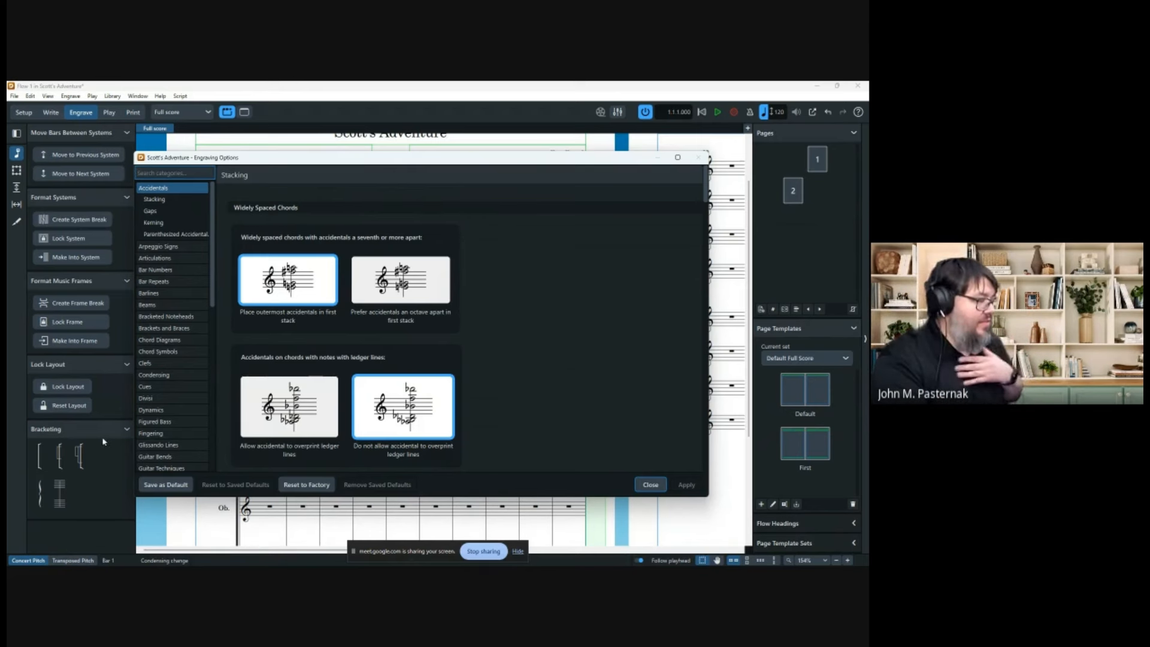
{"action": "left_click", "coordinate": [172, 375]}
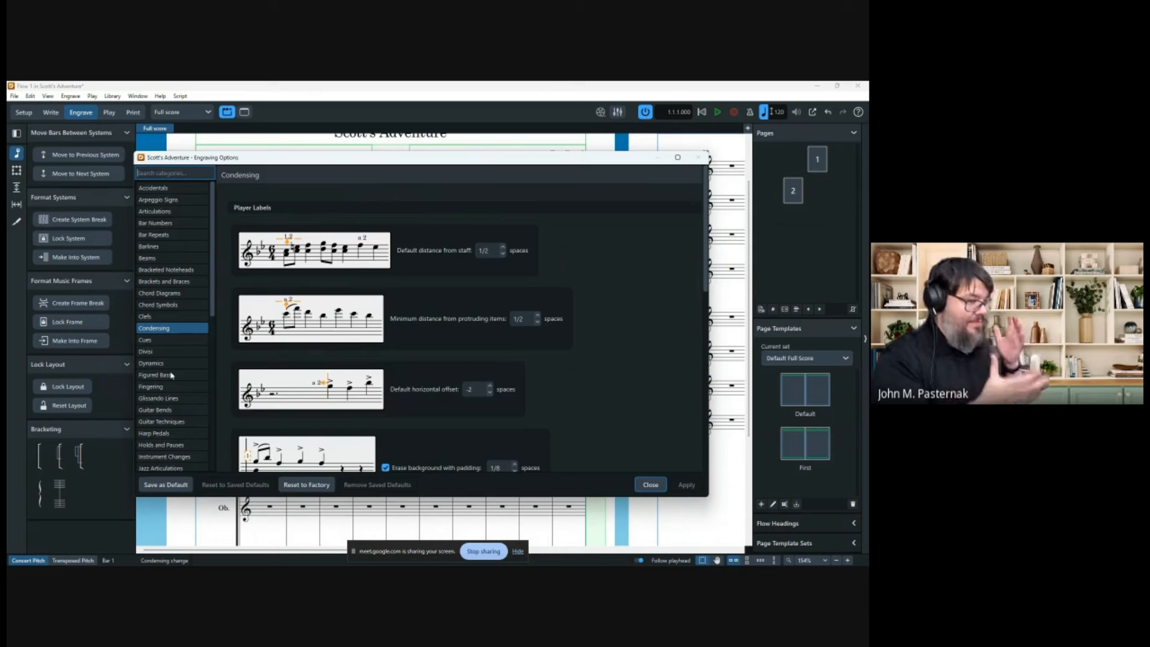
{"action": "scroll", "coordinate": [639, 327], "scroll_direction": "down", "scroll_amount": 5}
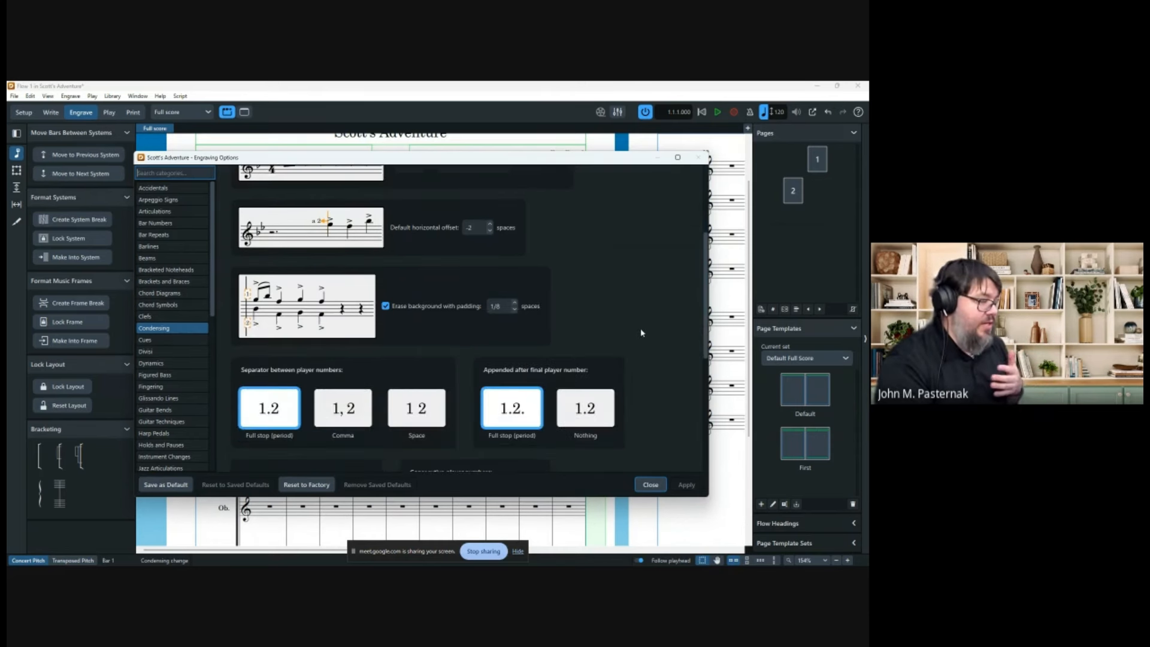
{"action": "scroll", "coordinate": [643, 325], "scroll_direction": "down", "scroll_amount": 1}
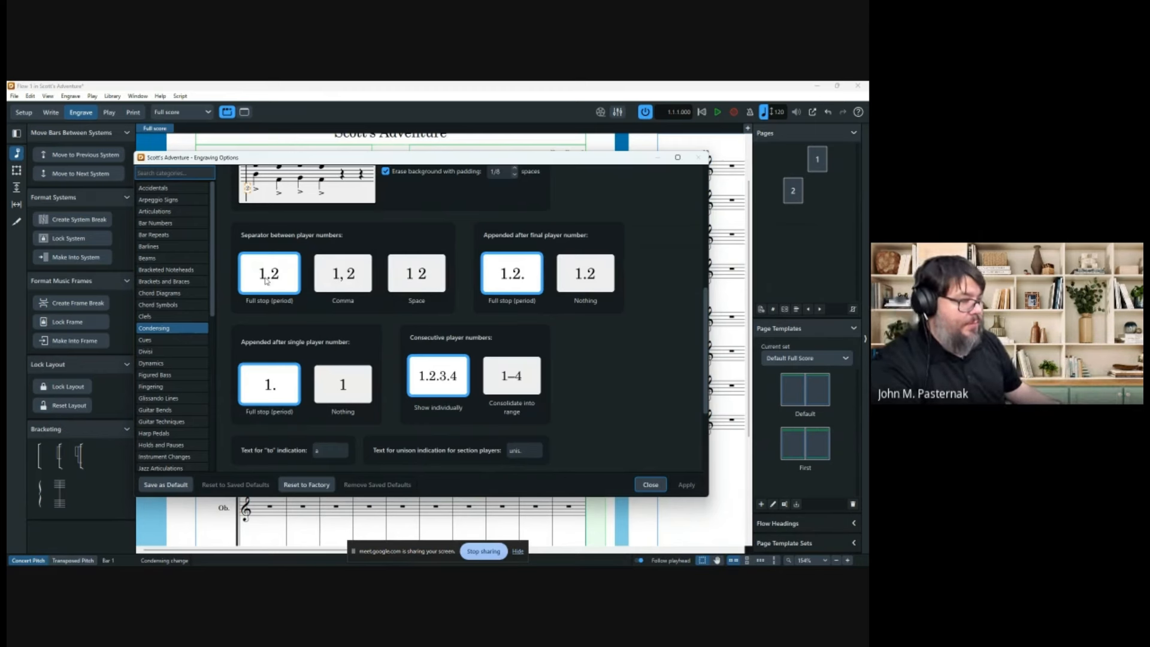
{"action": "left_click", "coordinate": [343, 283]}
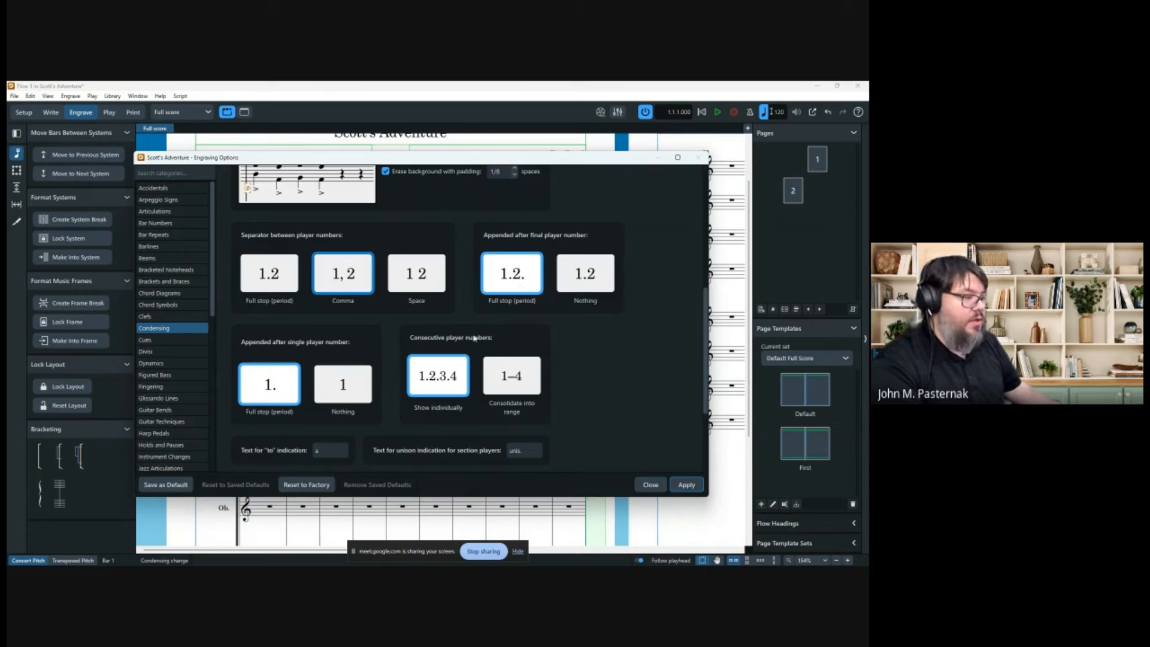
{"action": "scroll", "coordinate": [437, 324], "scroll_direction": "down", "scroll_amount": 3}
{"action": "scroll", "coordinate": [430, 306], "scroll_direction": "up", "scroll_amount": 6}
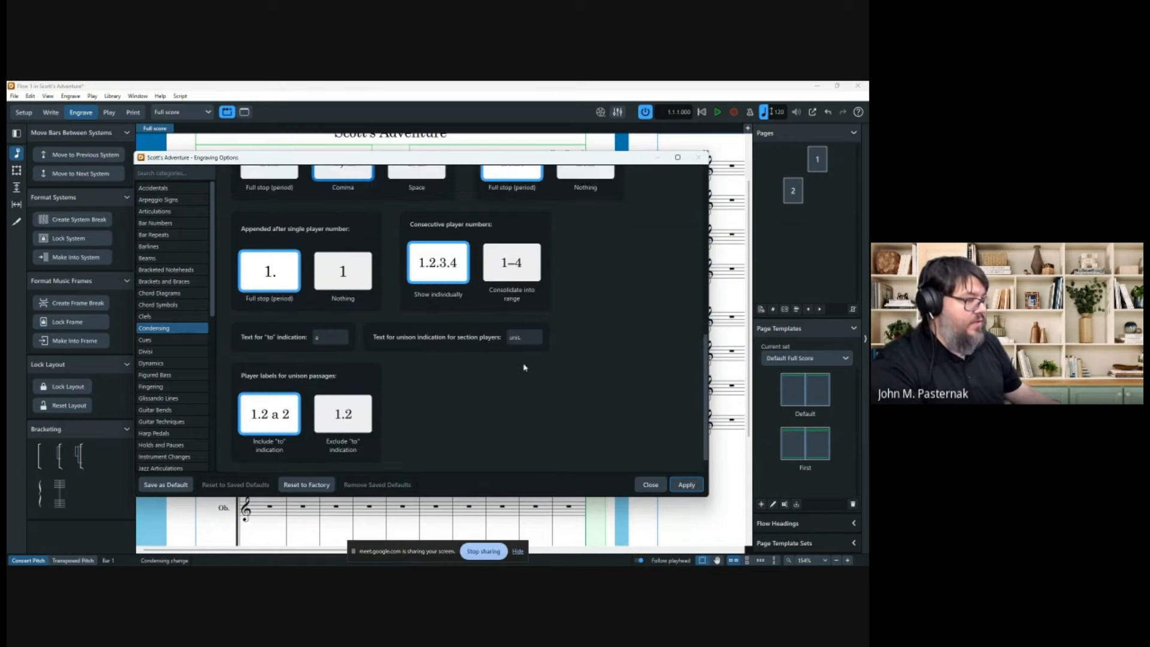
{"action": "scroll", "coordinate": [631, 411], "scroll_direction": "up", "scroll_amount": 3}
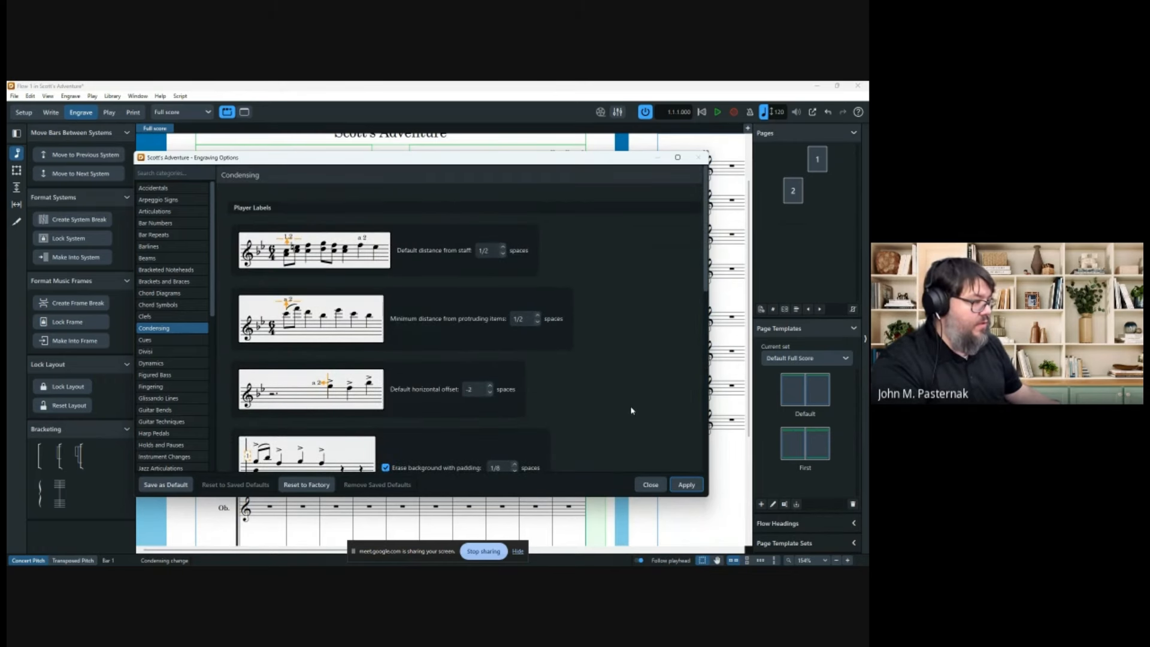
{"action": "scroll", "coordinate": [282, 384], "scroll_direction": "down", "scroll_amount": 1}
{"action": "scroll", "coordinate": [166, 409], "scroll_direction": "down", "scroll_amount": 5}
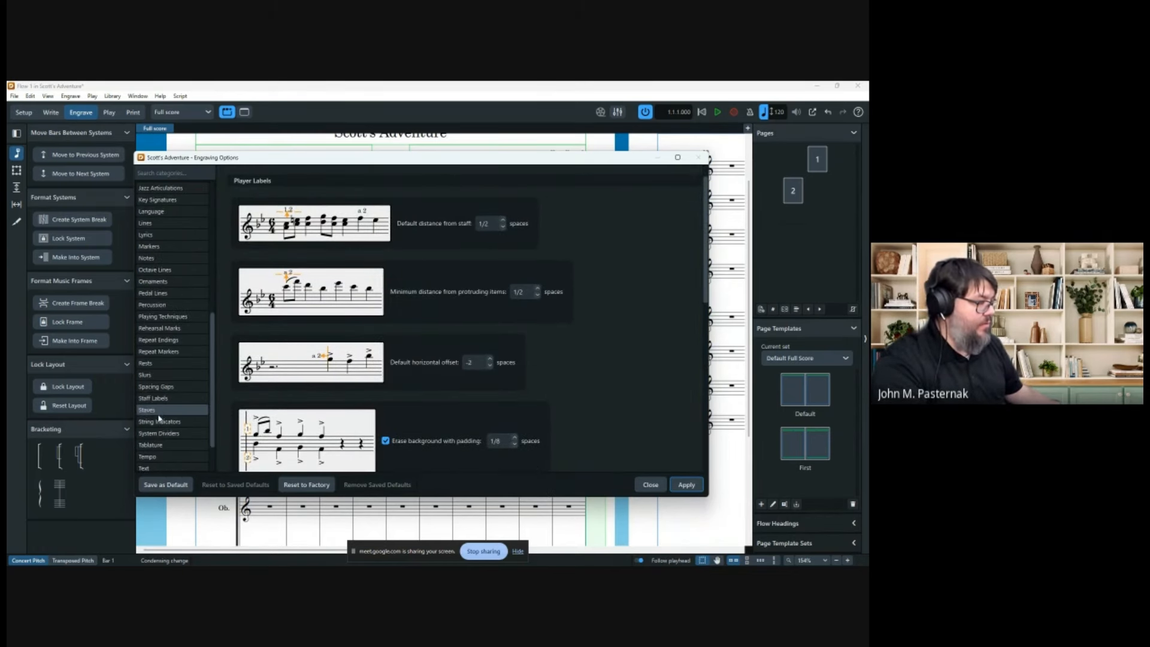
On the Staff Labels page, try horizontal condensed player numbers, then restore vertical stacking.
{"action": "left_click", "coordinate": [162, 399]}
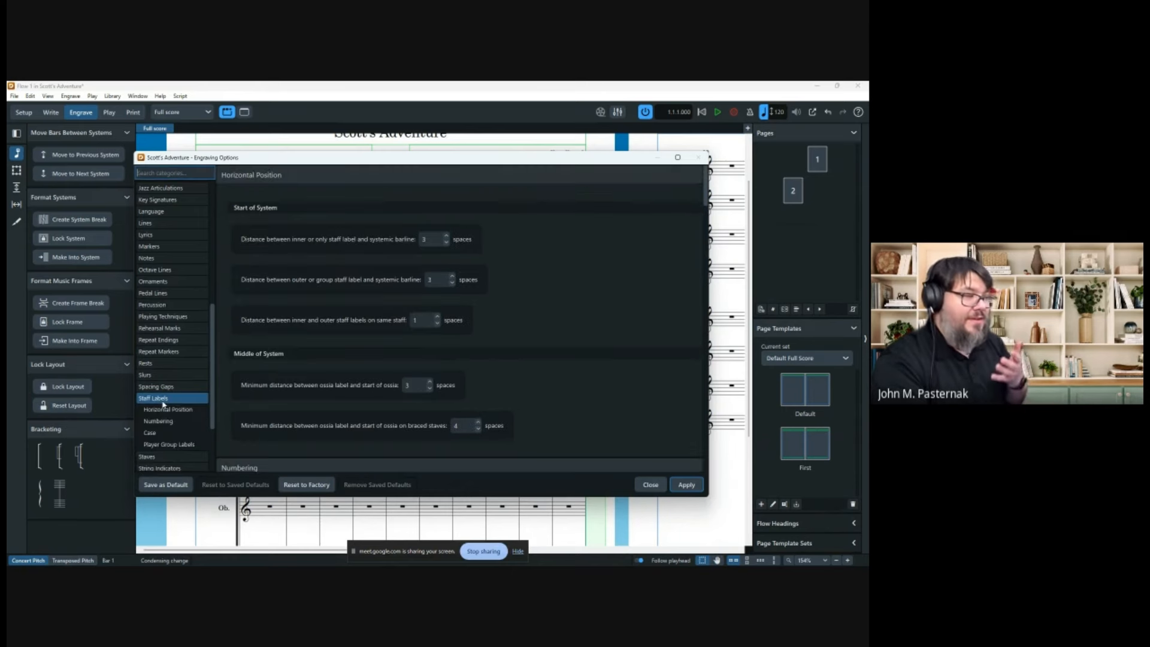
{"action": "scroll", "coordinate": [661, 321], "scroll_direction": "down", "scroll_amount": 5}
{"action": "scroll", "coordinate": [656, 322], "scroll_direction": "down", "scroll_amount": 1}
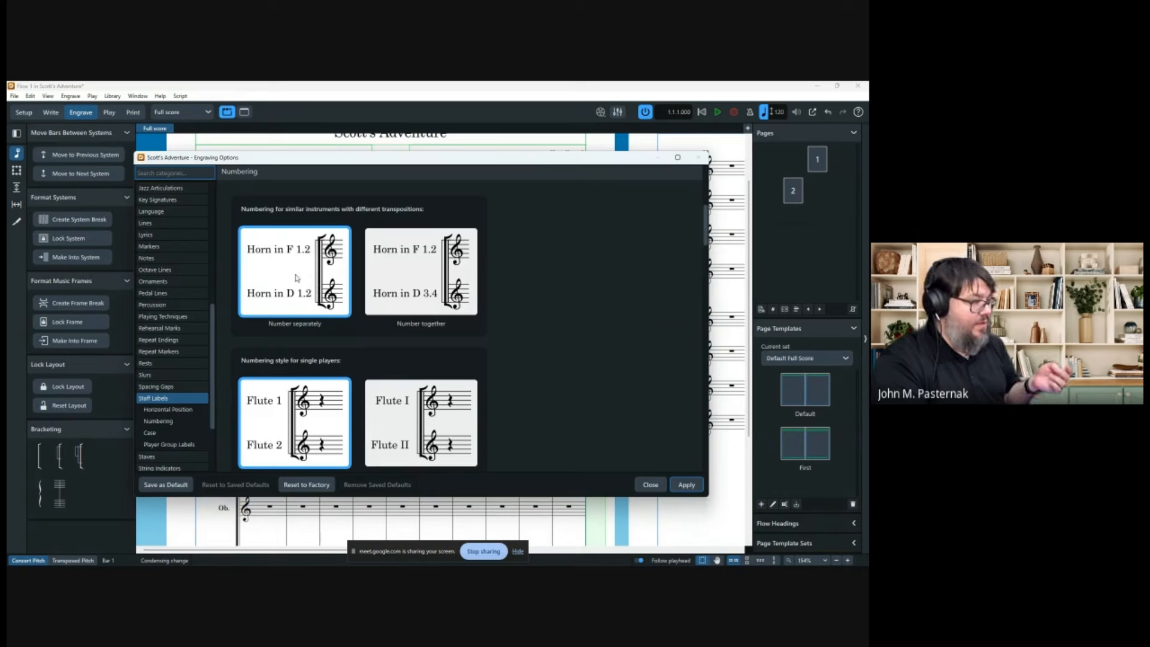
{"action": "scroll", "coordinate": [431, 273], "scroll_direction": "down", "scroll_amount": 2}
{"action": "scroll", "coordinate": [431, 273], "scroll_direction": "down", "scroll_amount": 6}
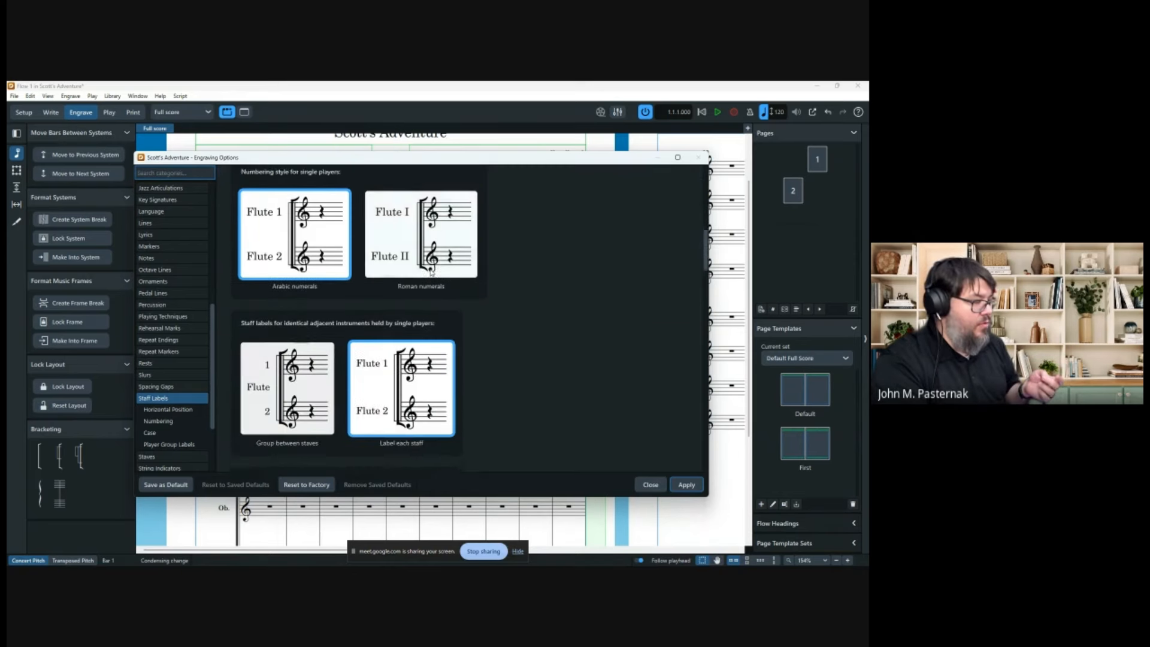
{"action": "scroll", "coordinate": [428, 273], "scroll_direction": "down", "scroll_amount": 4}
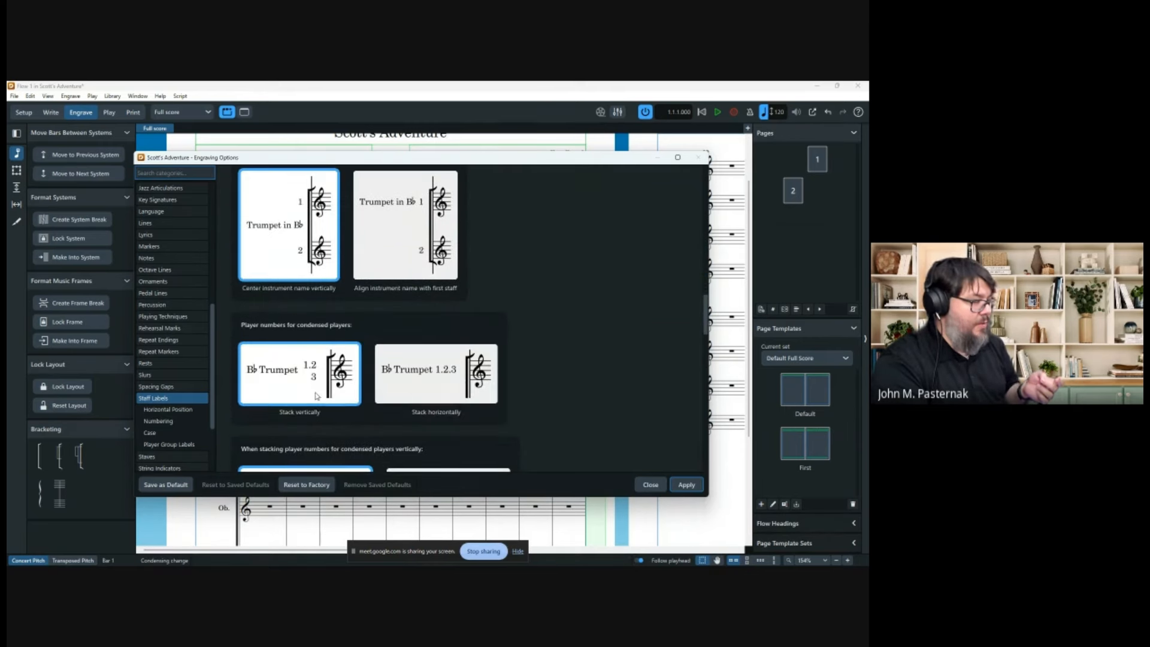
{"action": "left_click", "coordinate": [464, 373]}
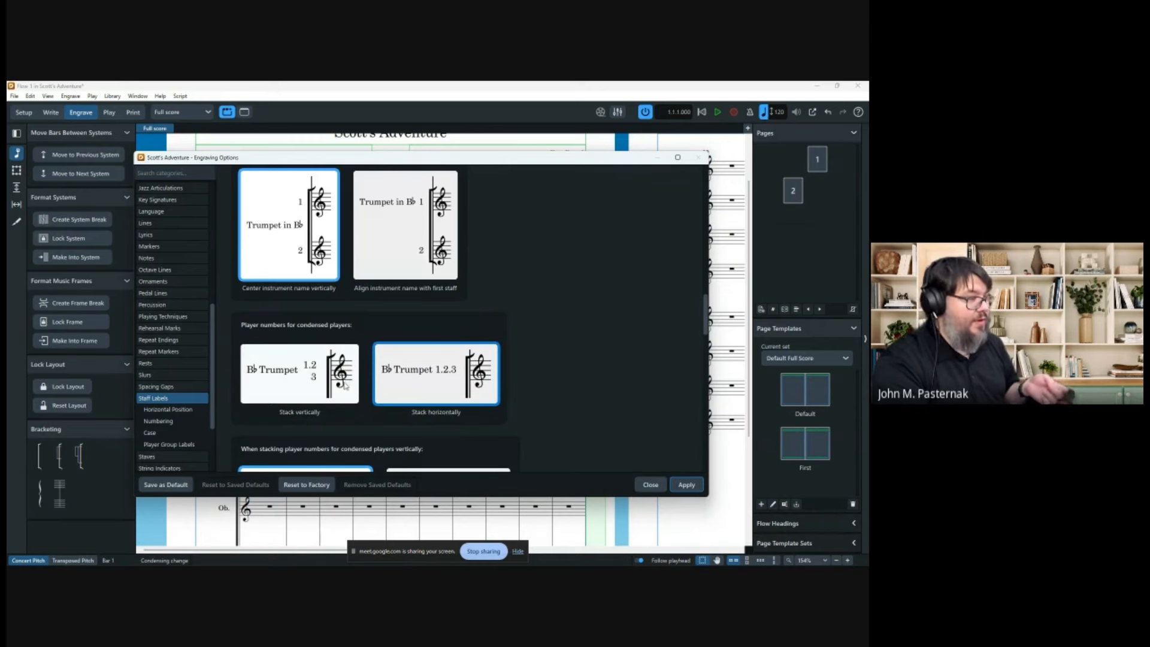
{"action": "left_click", "coordinate": [336, 388]}
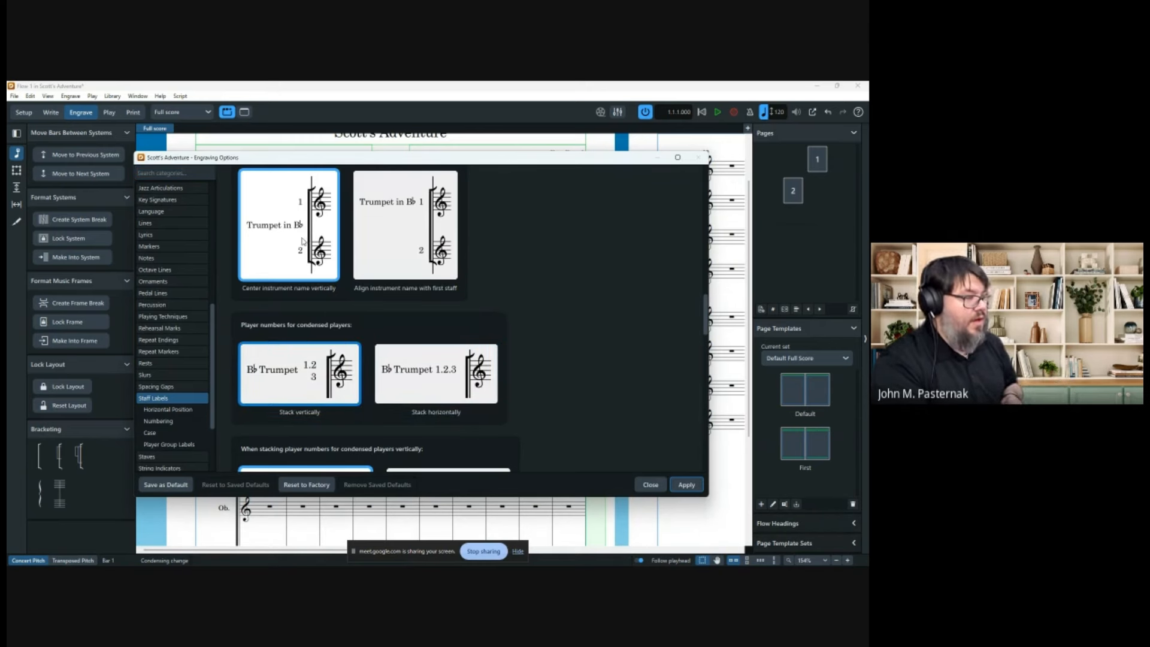
Set section-player identical instrument labels to Group between staves and apply.
{"action": "scroll", "coordinate": [303, 240], "scroll_direction": "up", "scroll_amount": 1}
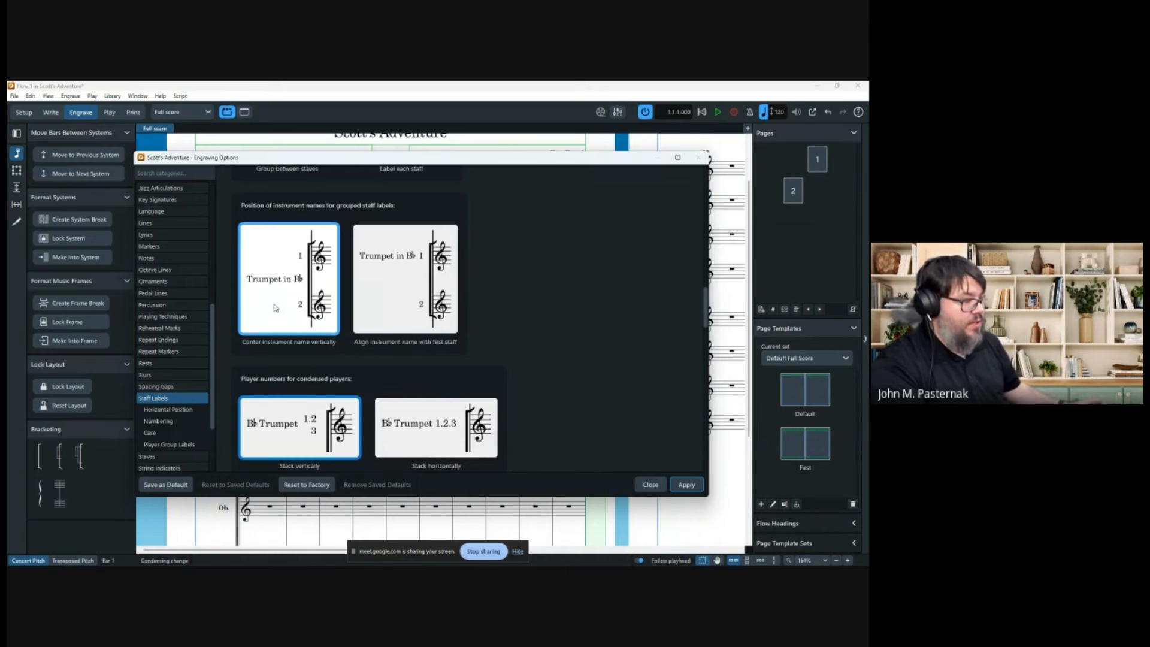
{"action": "scroll", "coordinate": [278, 307], "scroll_direction": "up", "scroll_amount": 3}
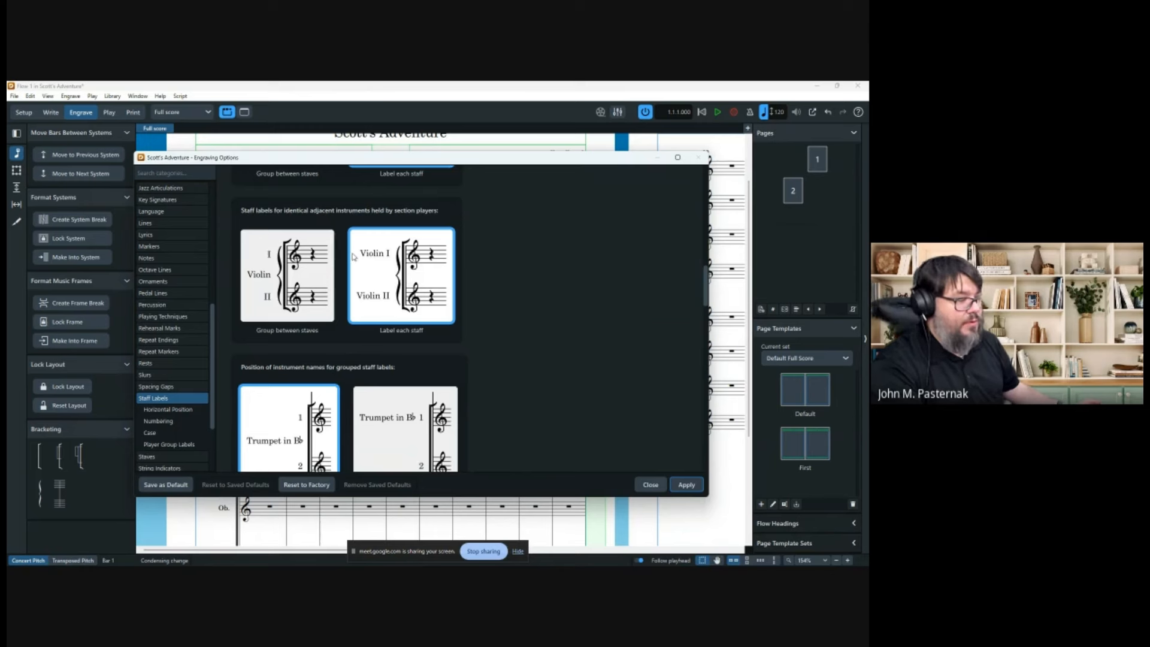
{"action": "left_click", "coordinate": [268, 279]}
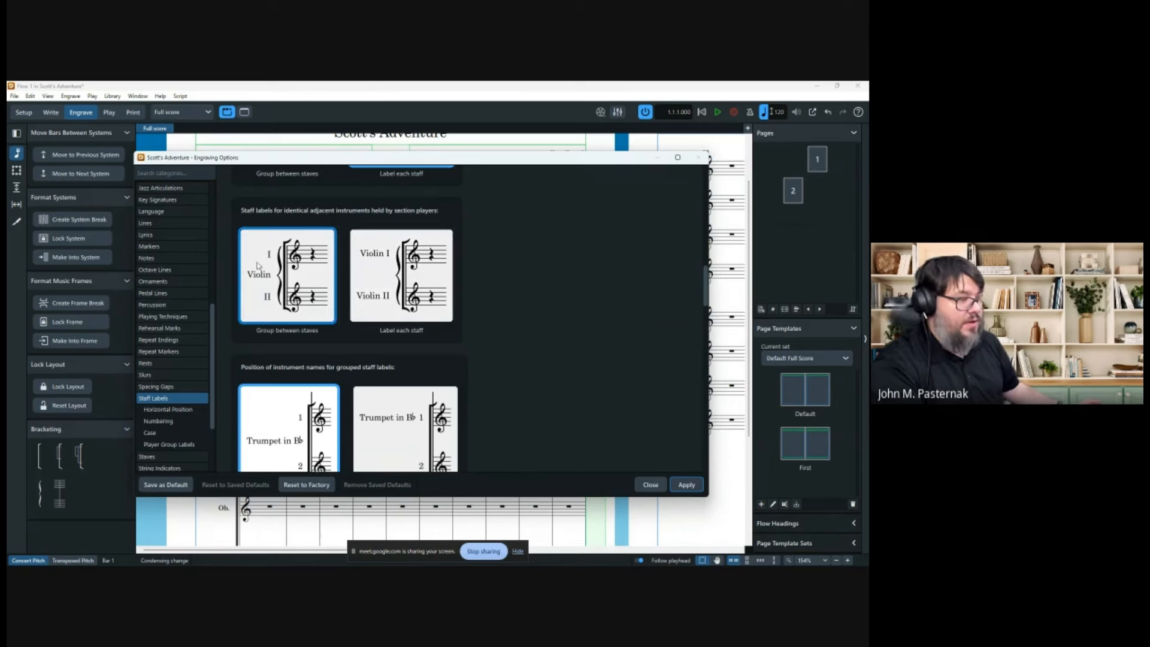
{"action": "left_click", "coordinate": [687, 487]}
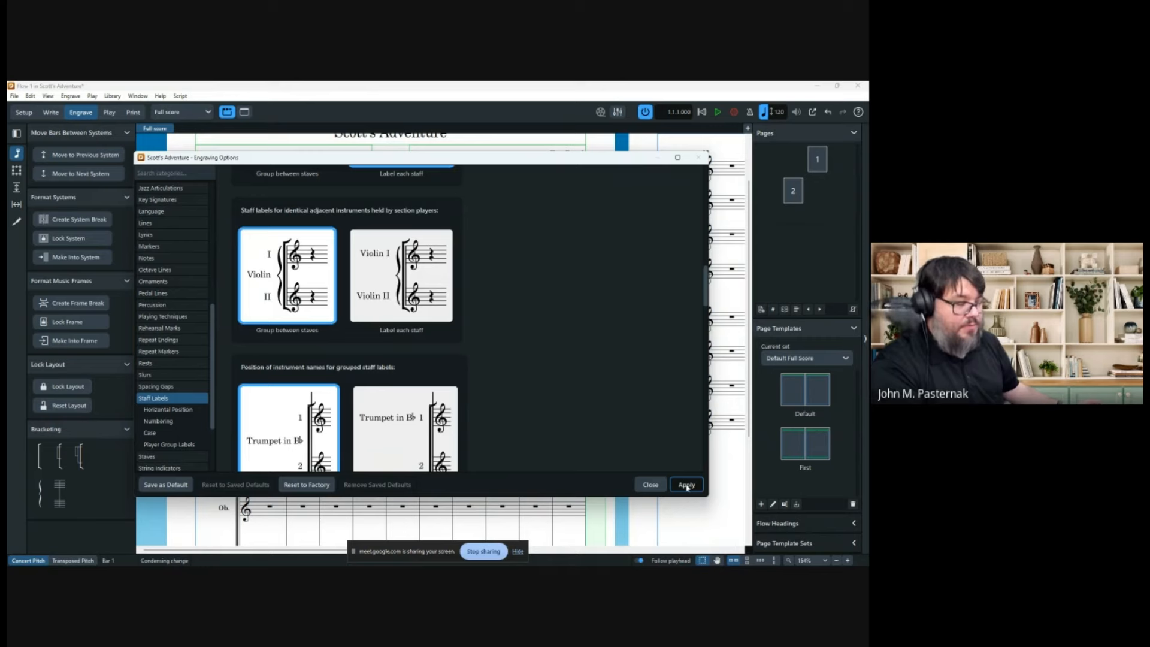
{"action": "left_click", "coordinate": [687, 486]}
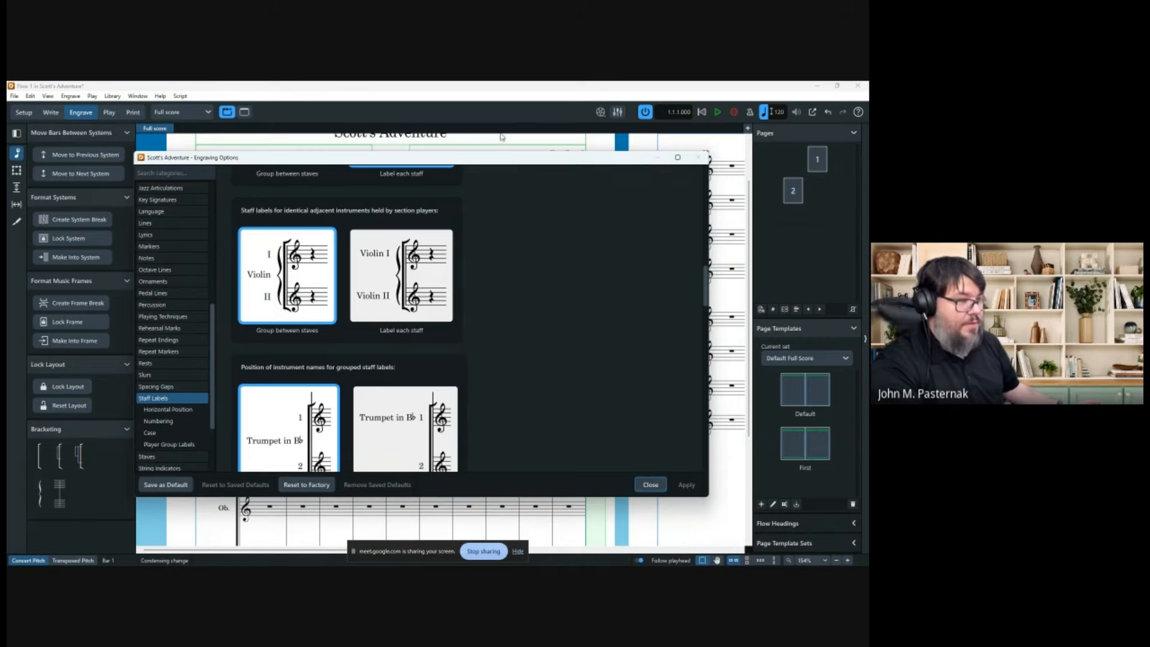
Set single-player identical instrument labels to Group between staves too and apply.
{"action": "left_click_drag", "start_coordinate": [506, 163], "coordinate": [868, 146]}
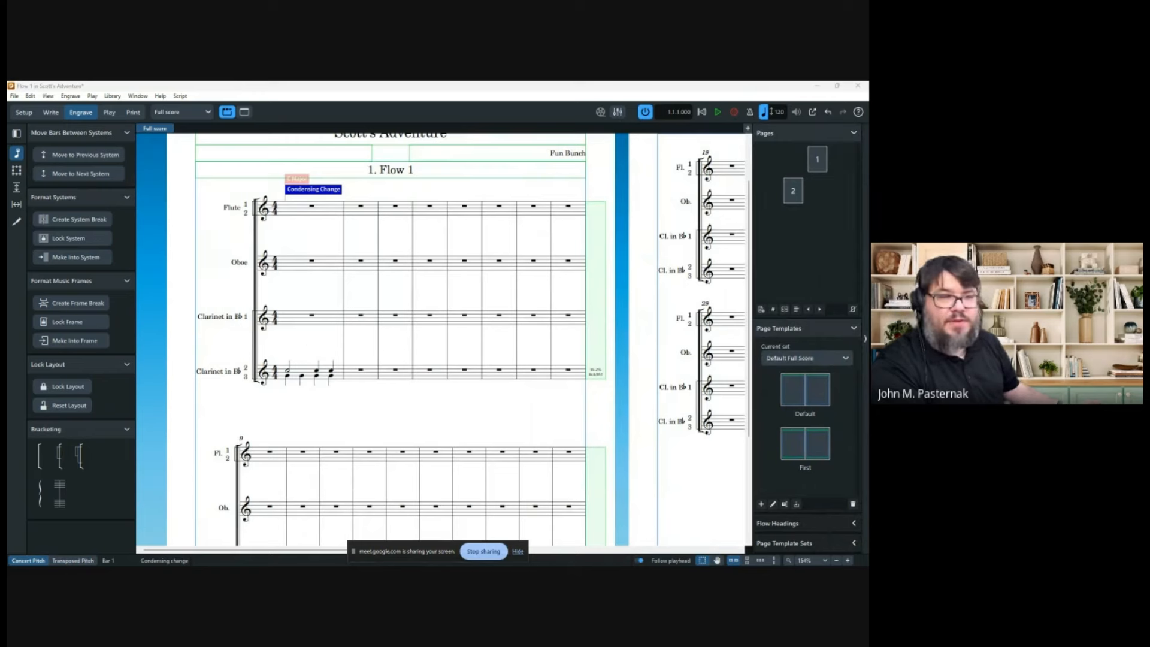
{"action": "left_click_drag", "start_coordinate": [868, 167], "coordinate": [460, 162]}
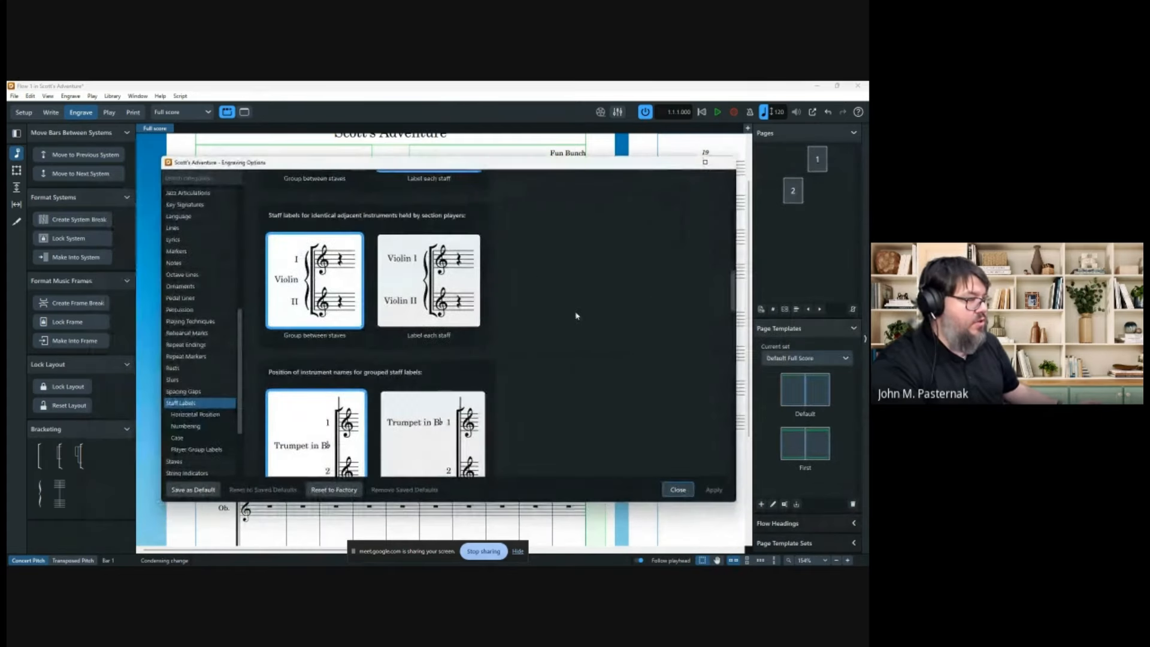
{"action": "scroll", "coordinate": [579, 317], "scroll_direction": "up", "scroll_amount": 2}
{"action": "left_click", "coordinate": [314, 258]}
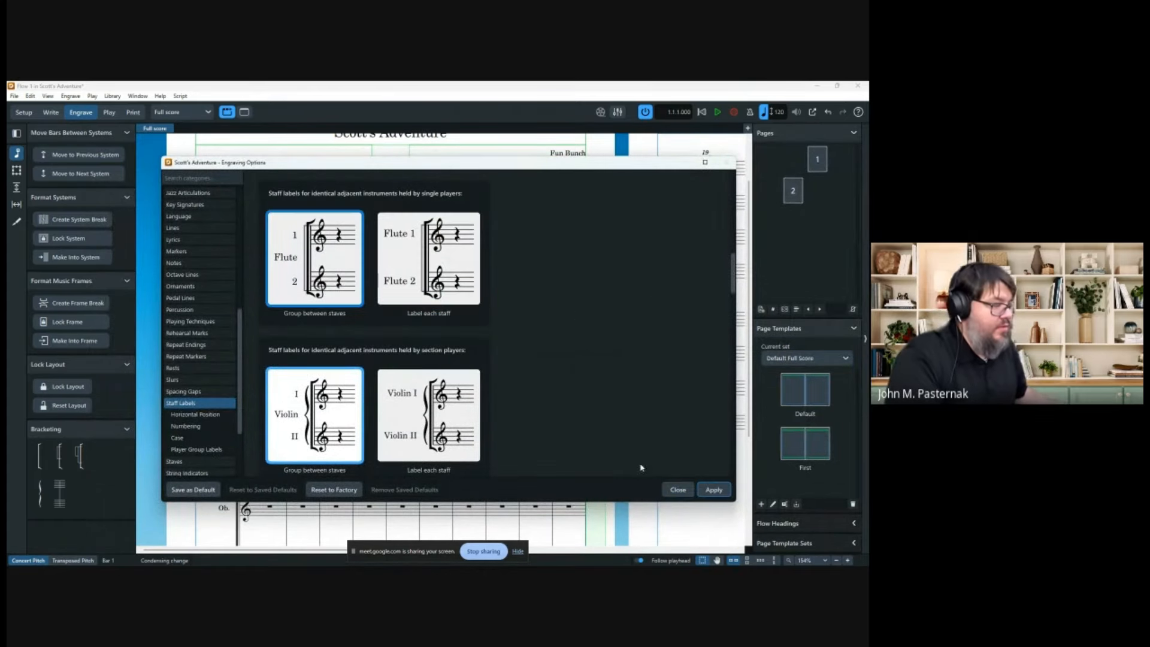
{"action": "left_click", "coordinate": [714, 490]}
{"action": "left_click_drag", "start_coordinate": [469, 168], "coordinate": [868, 162]}
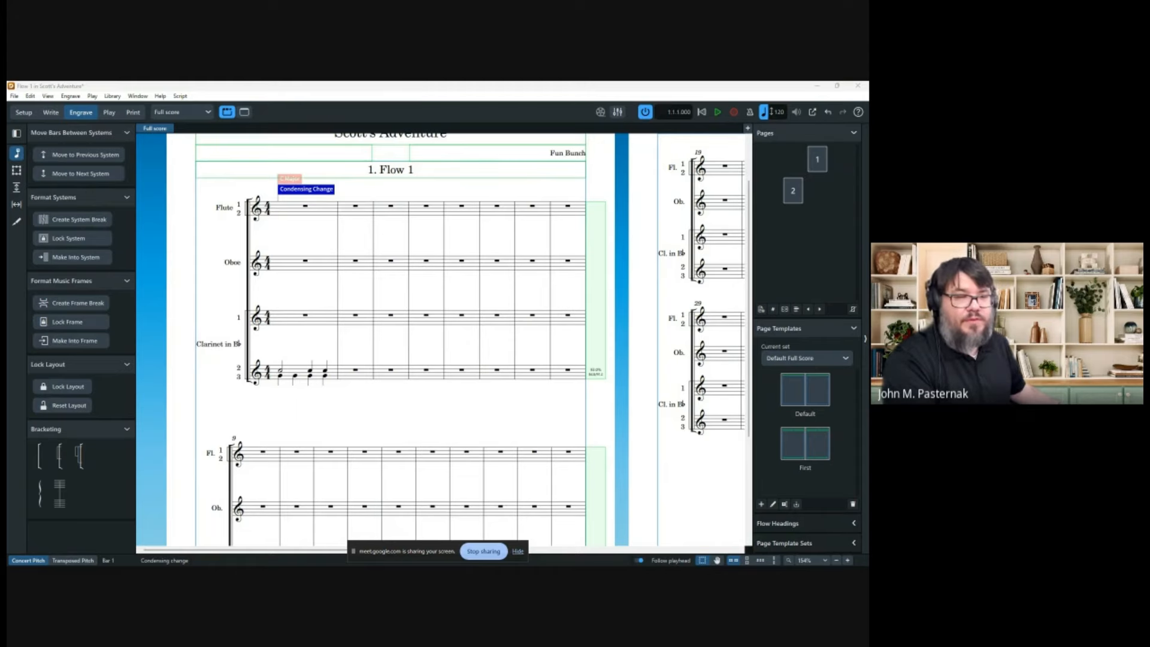
Bring the Engraving Options dialog back on screen and close it.
{"action": "left_click_drag", "start_coordinate": [868, 161], "coordinate": [418, 166]}
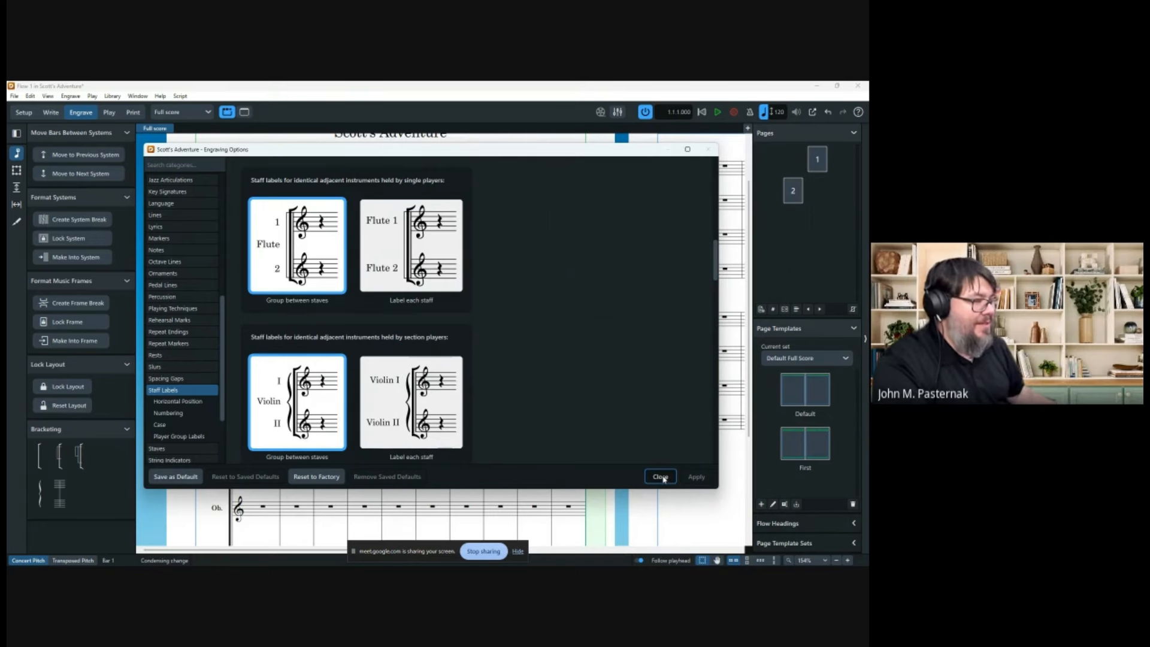
{"action": "left_click", "coordinate": [660, 477]}
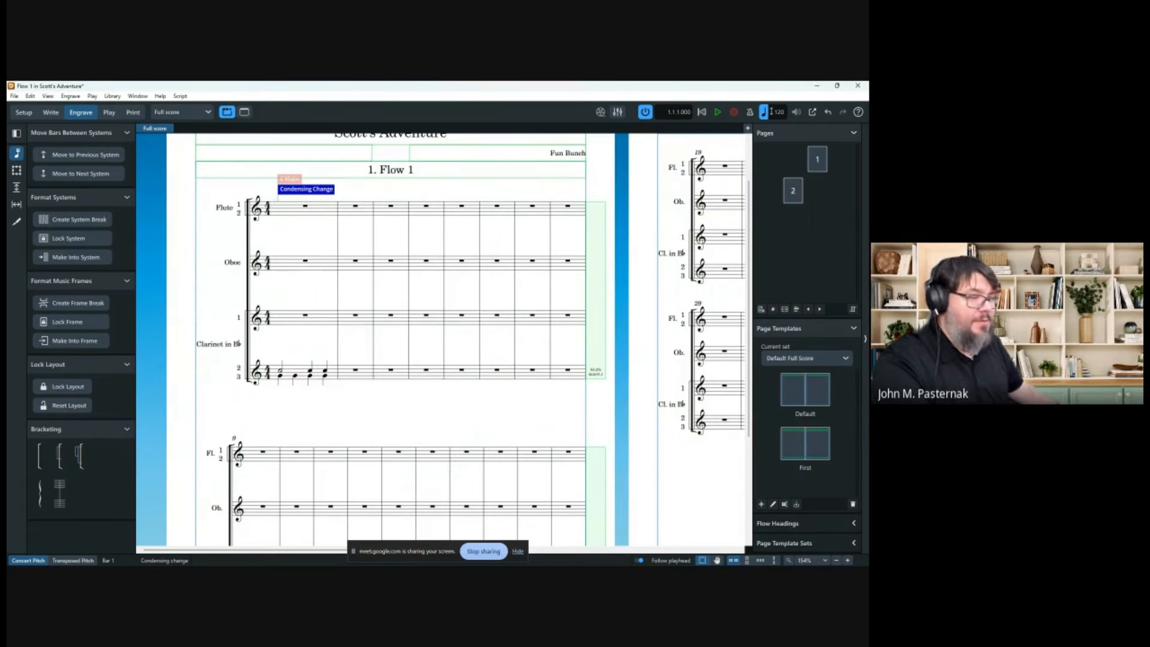
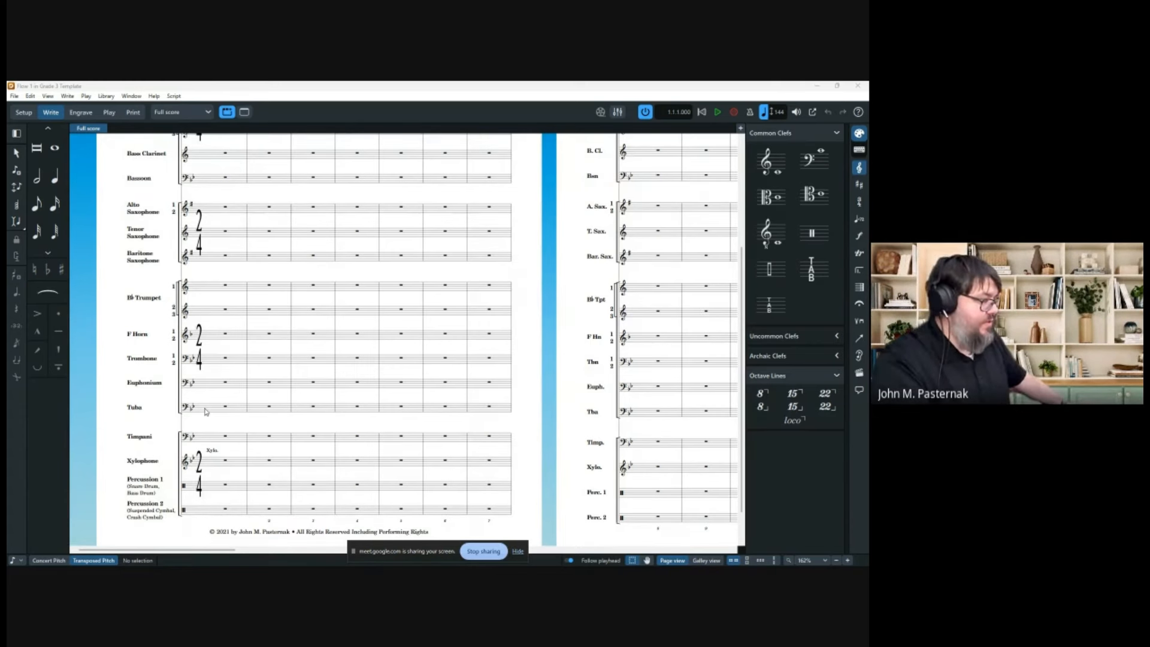
Choose the half-note duration and switch the band score to Galley view.
{"action": "scroll", "coordinate": [206, 383], "scroll_direction": "up", "scroll_amount": 5}
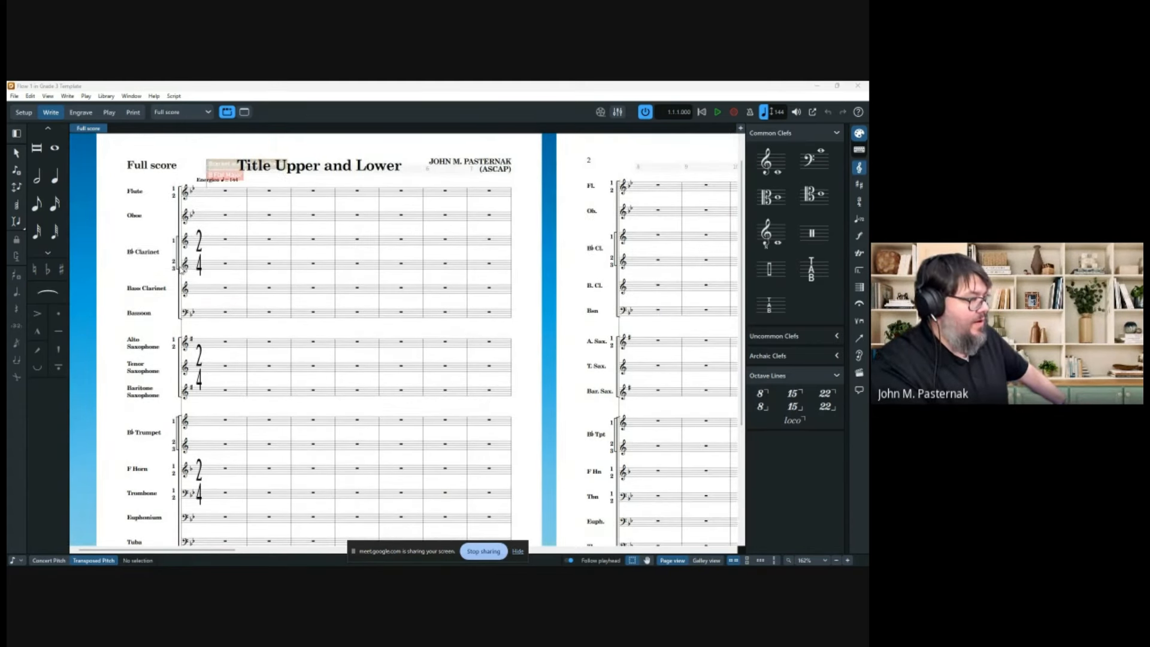
{"action": "left_click", "coordinate": [37, 176]}
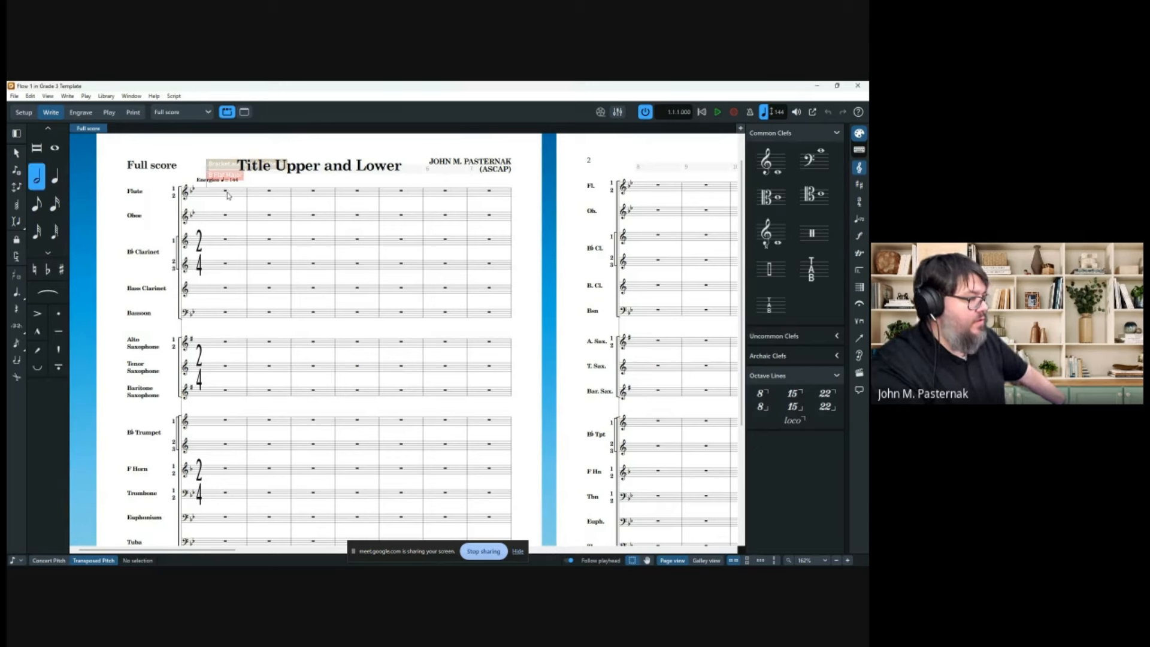
{"action": "left_click", "coordinate": [718, 561]}
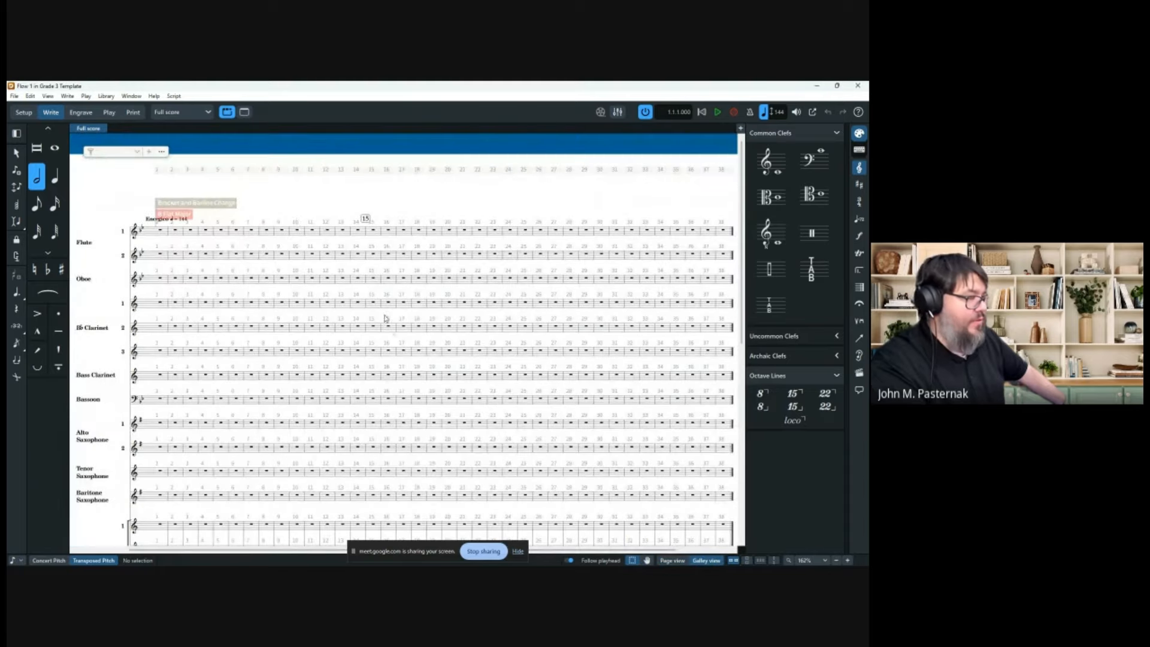
Start note input in Trumpet 2 bar 1 and enter two quarter notes.
{"action": "scroll", "coordinate": [162, 219], "scroll_direction": "down", "scroll_amount": 8}
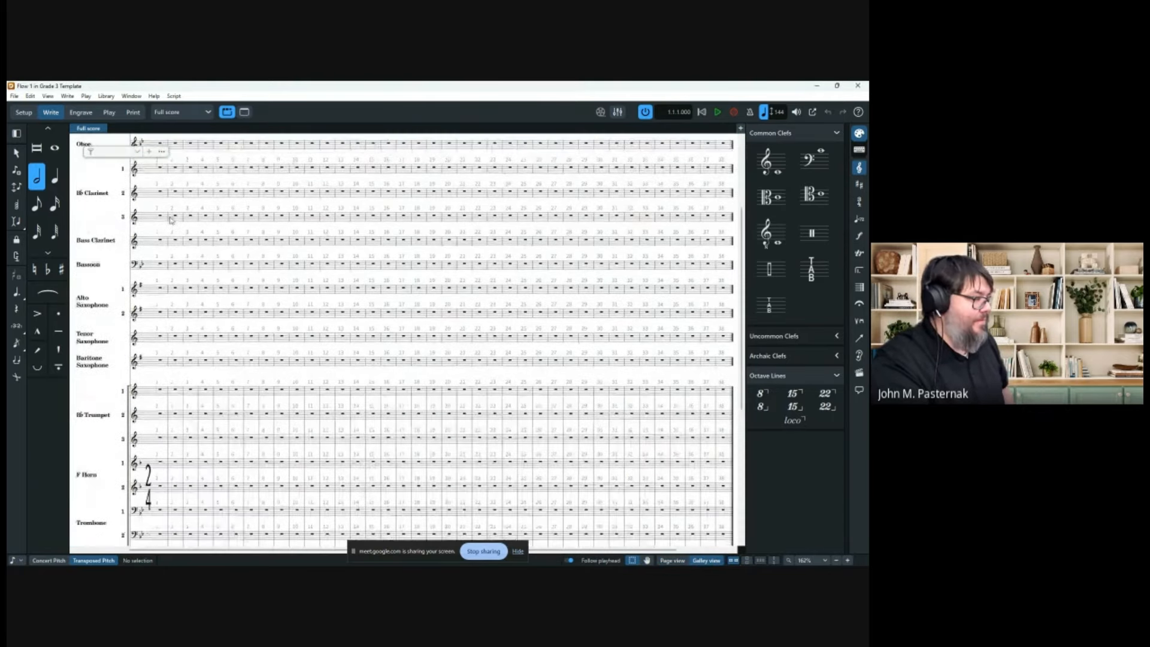
{"action": "scroll", "coordinate": [181, 232], "scroll_direction": "down", "scroll_amount": 5}
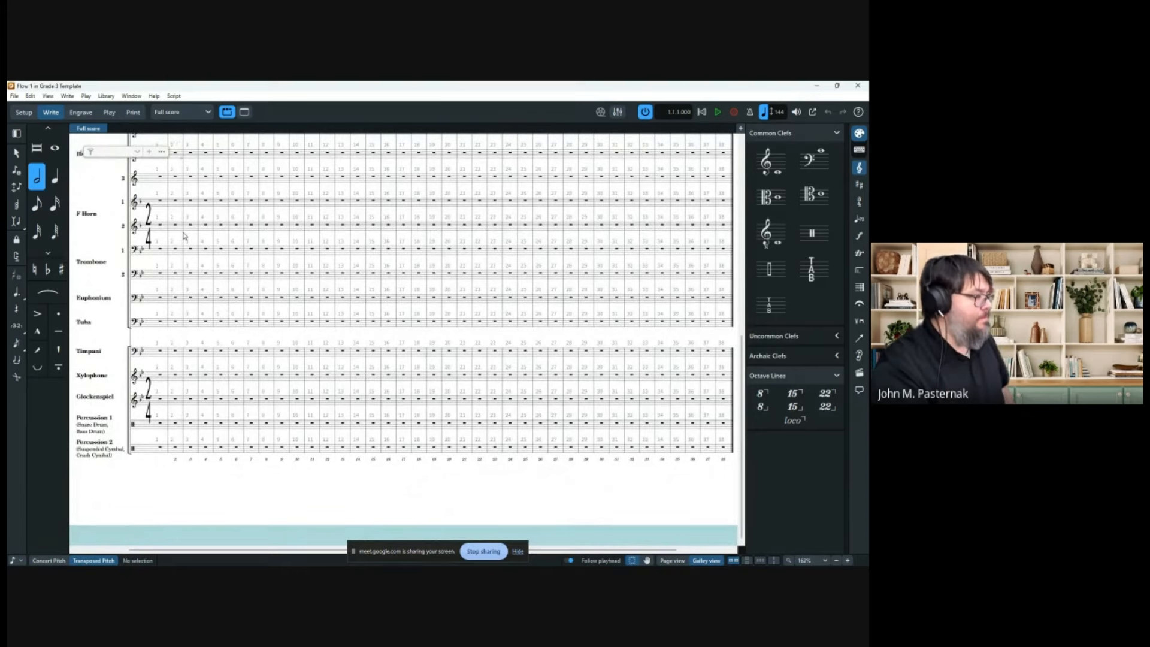
{"action": "scroll", "coordinate": [186, 245], "scroll_direction": "up", "scroll_amount": 5}
{"action": "scroll", "coordinate": [199, 279], "scroll_direction": "left", "scroll_amount": 2}
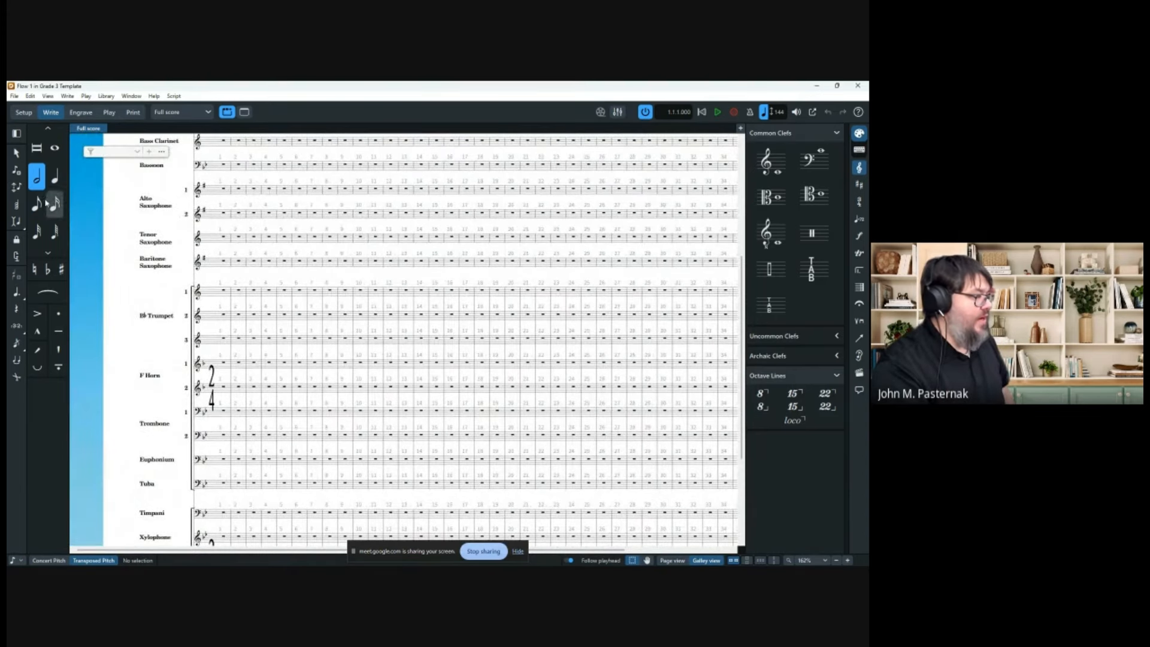
{"action": "left_click", "coordinate": [211, 316]}
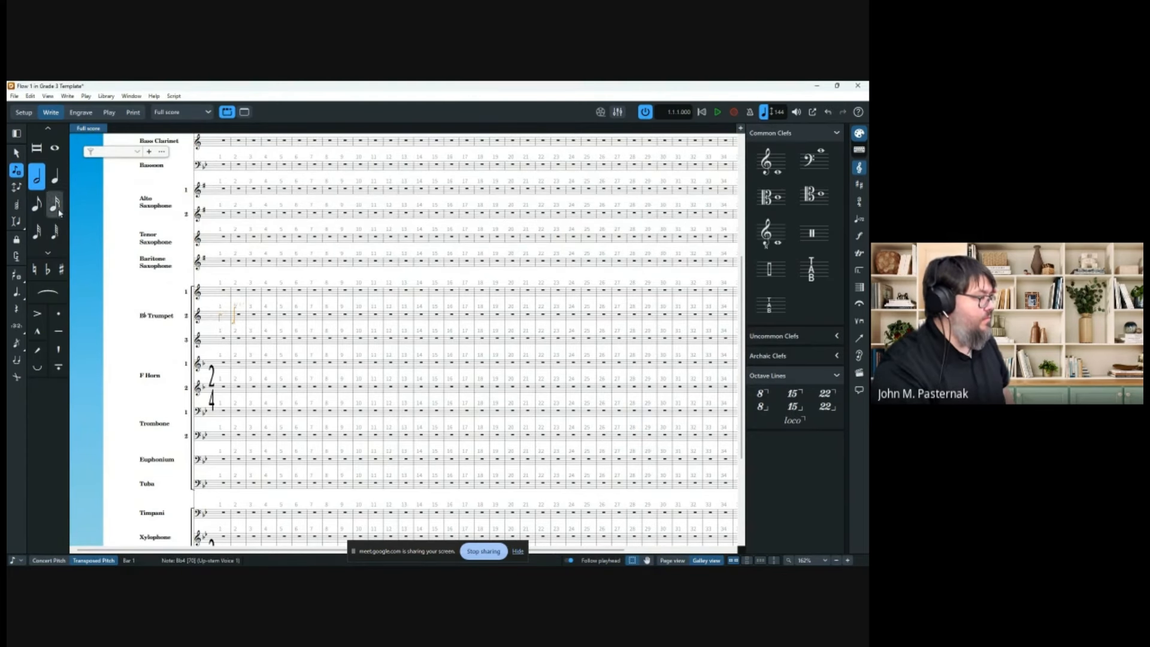
{"action": "left_click", "coordinate": [54, 177]}
{"action": "left_click", "coordinate": [235, 316]}
{"action": "left_click", "coordinate": [243, 317]}
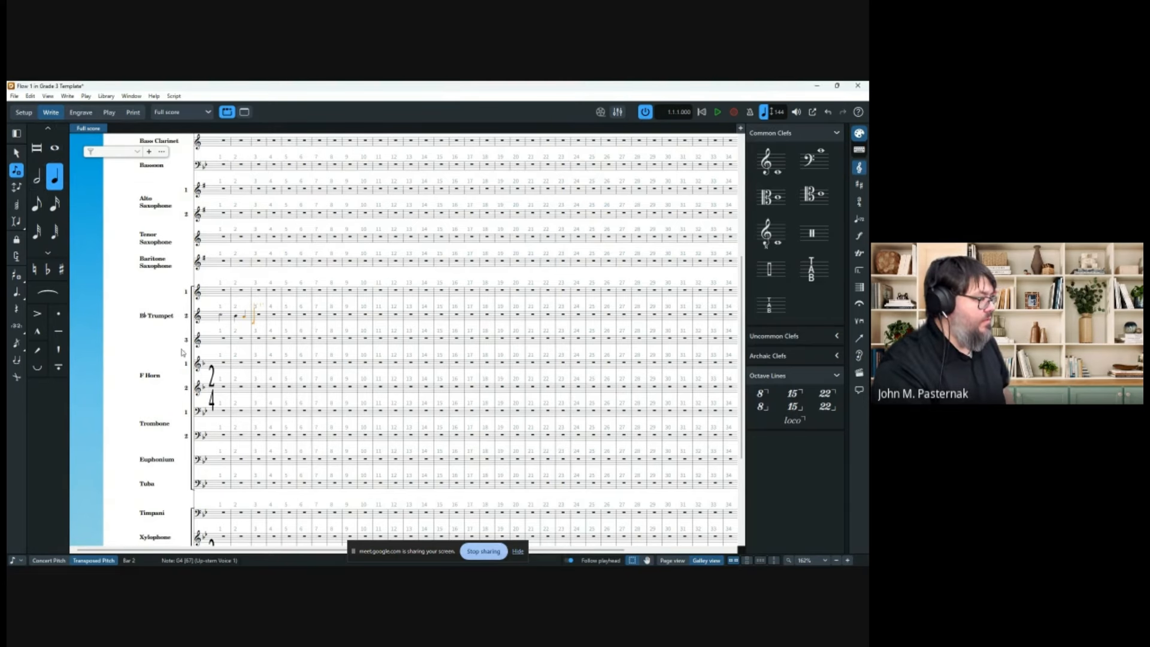
Add two quarter notes and a half-note F4 to Trumpet 3, then select Trumpet 2's first note.
{"action": "left_click", "coordinate": [216, 342]}
{"action": "left_click", "coordinate": [228, 340]}
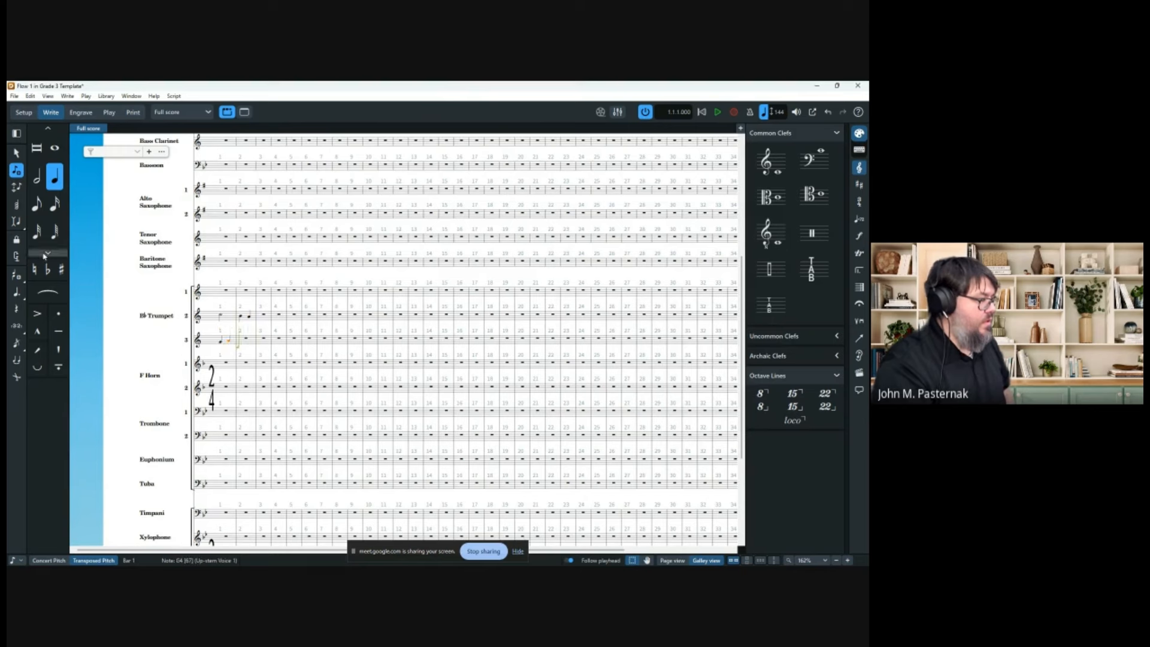
{"action": "left_click", "coordinate": [36, 176]}
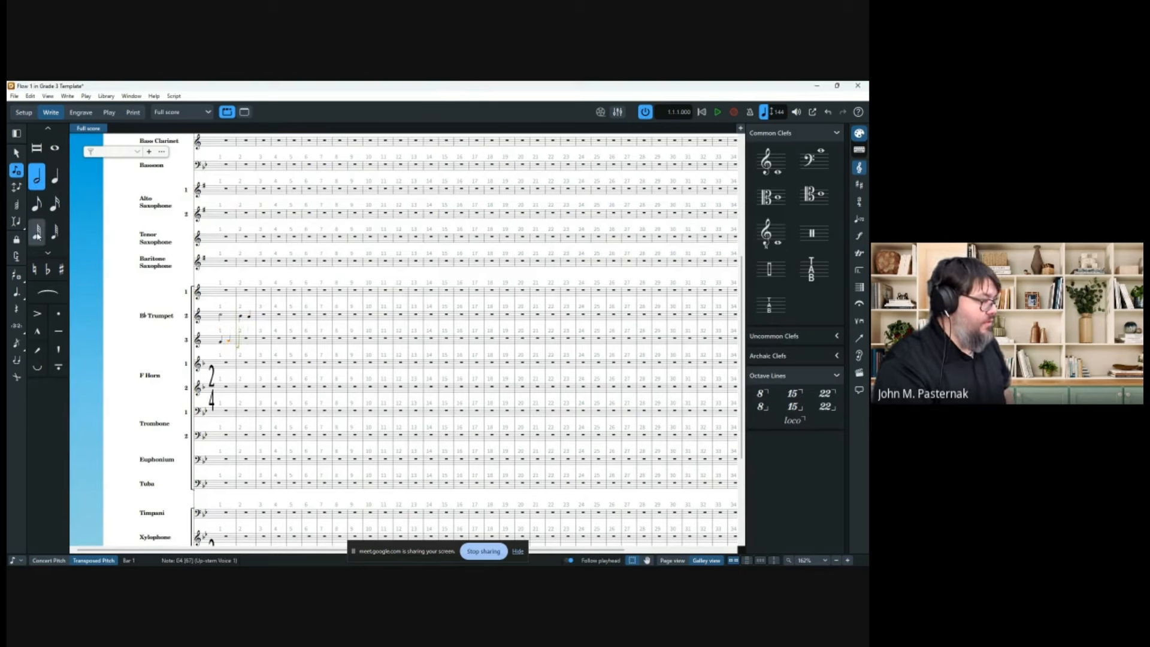
{"action": "key", "text": "f"}
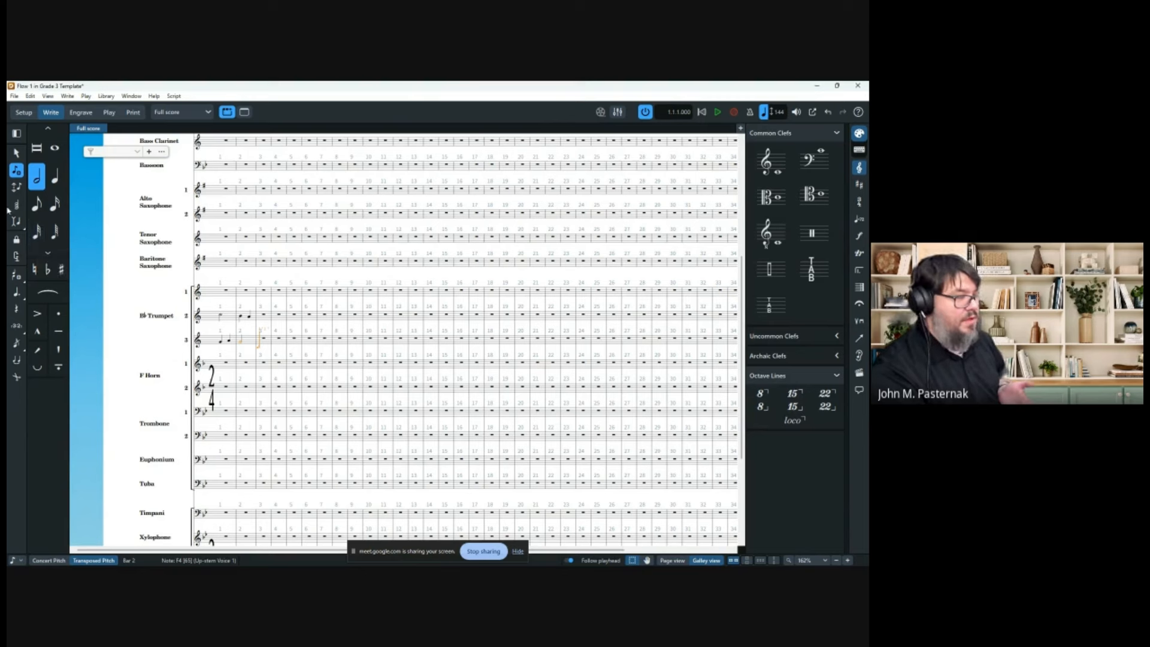
{"action": "left_click", "coordinate": [17, 169]}
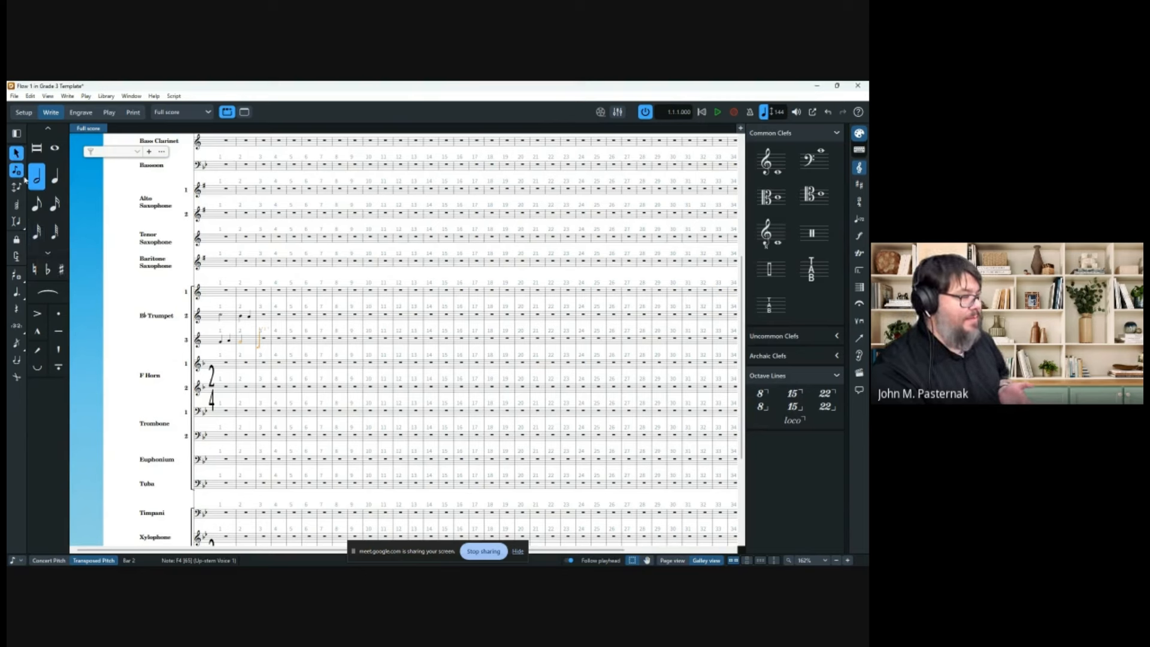
{"action": "left_click", "coordinate": [245, 330]}
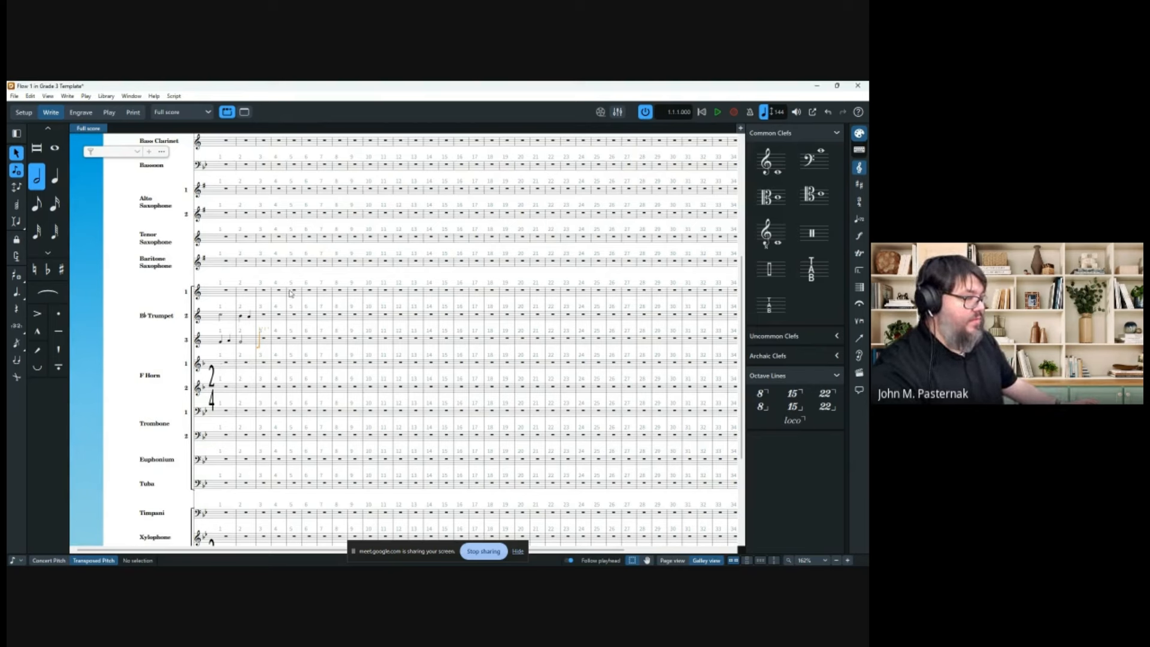
{"action": "left_click", "coordinate": [224, 319]}
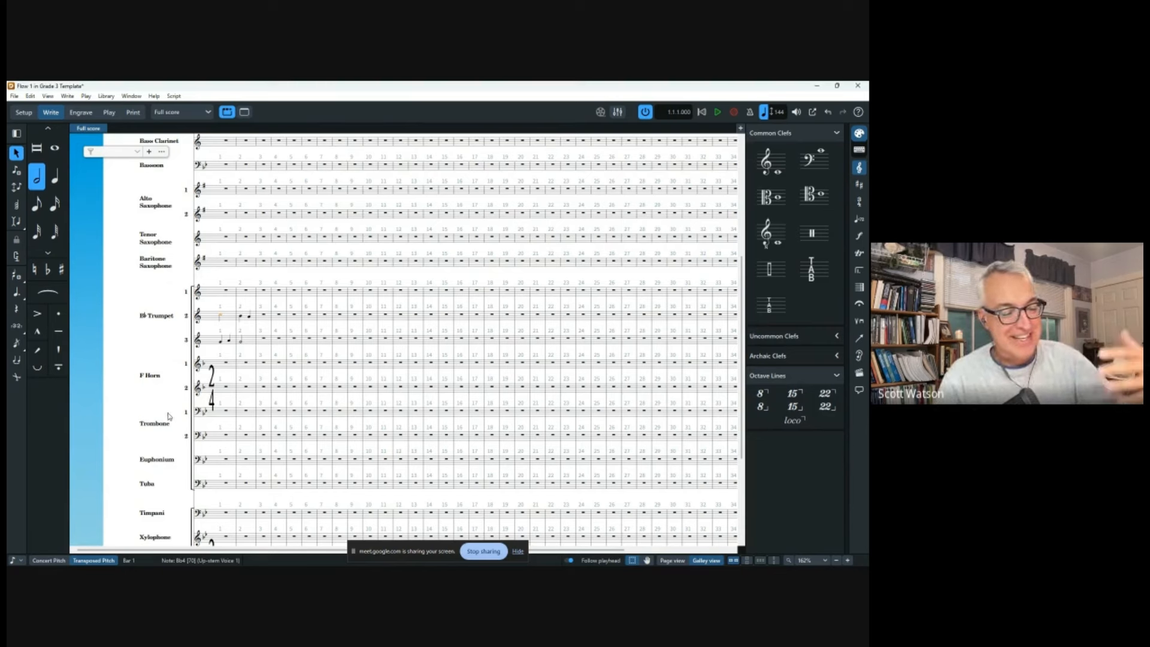
Select the trial notes in Trumpets 2 and 3 and delete them.
{"action": "left_click", "coordinate": [227, 306]}
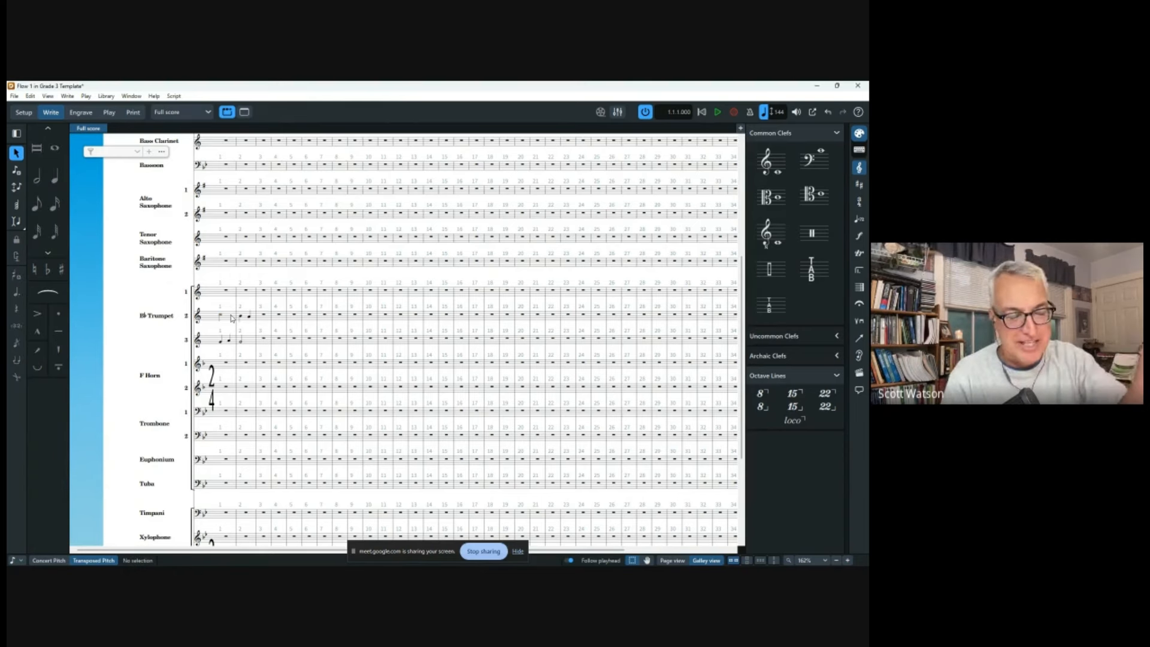
{"action": "left_click", "coordinate": [231, 314]}
{"action": "left_click", "coordinate": [250, 342], "text": "shift"}
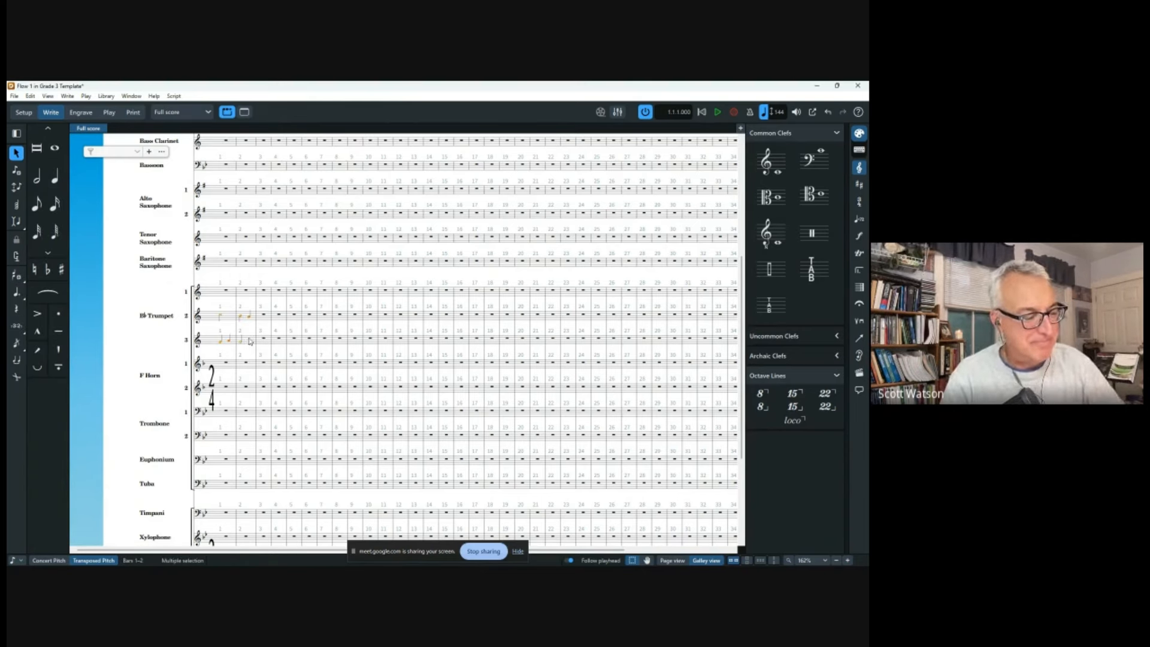
{"action": "key", "text": "Delete"}
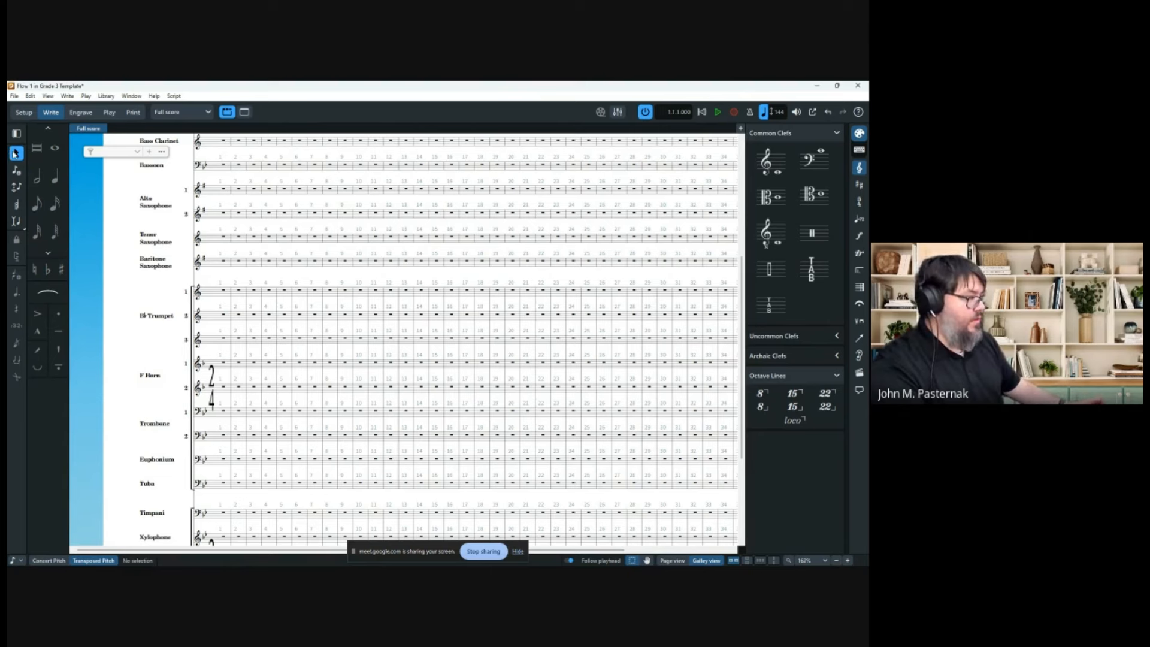
Enter and delete a test D4 in Trumpet 1, then start a key signature on bar 1's rest.
{"action": "left_click", "coordinate": [55, 179]}
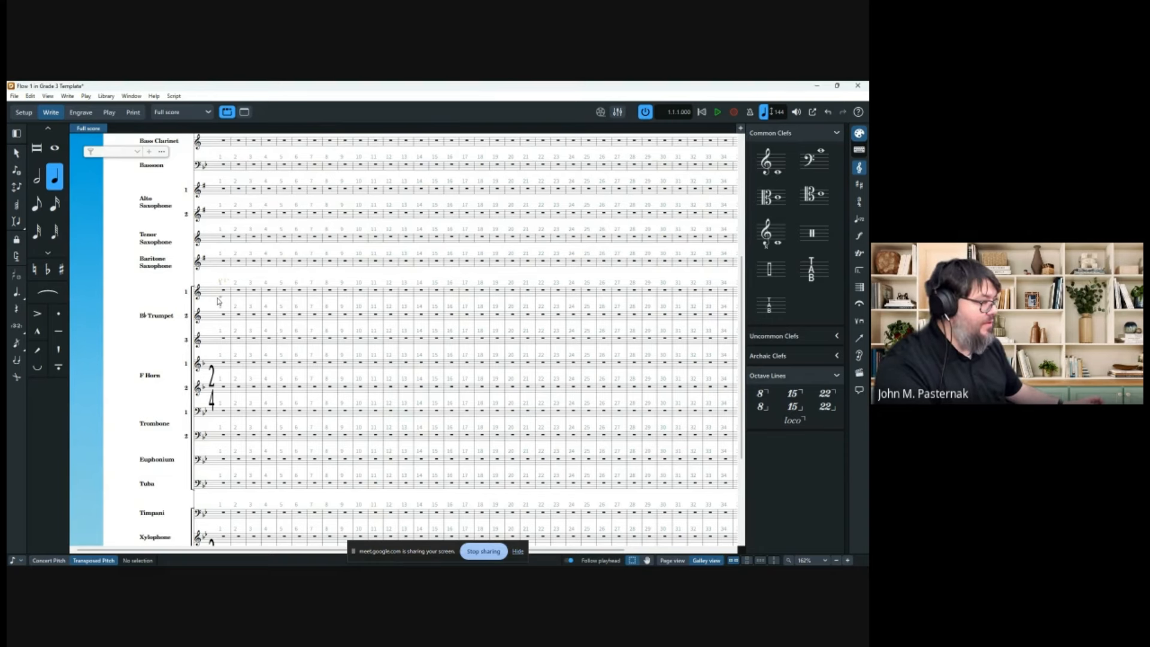
{"action": "left_click", "coordinate": [218, 297]}
{"action": "key", "text": "Escape"}
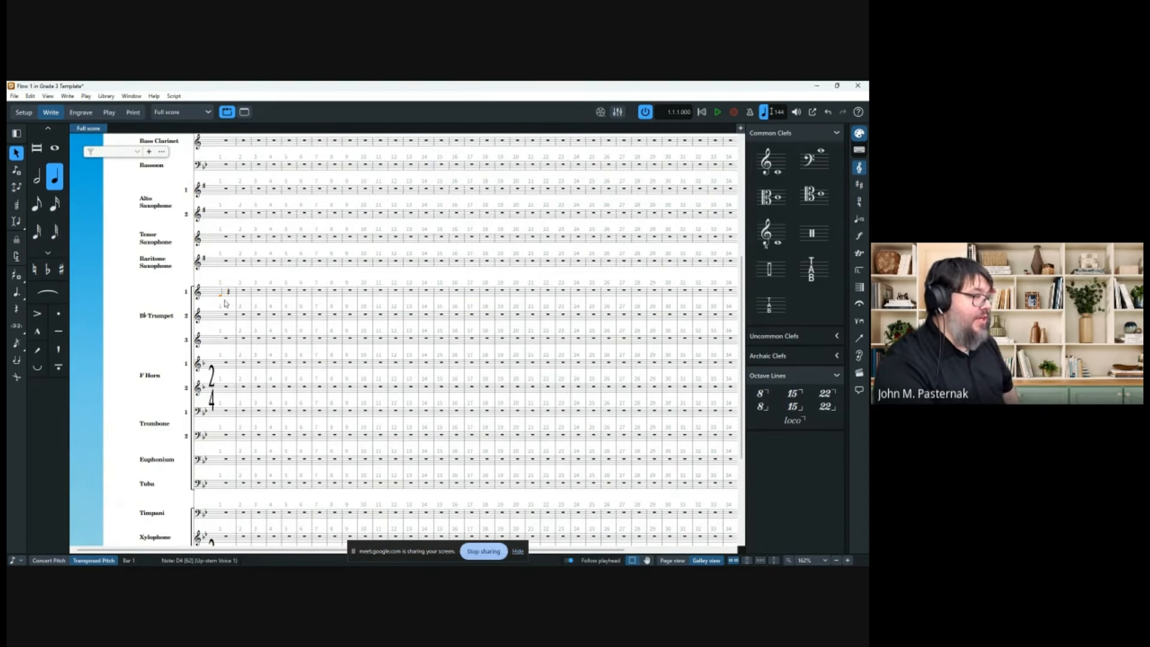
{"action": "key", "text": "Delete"}
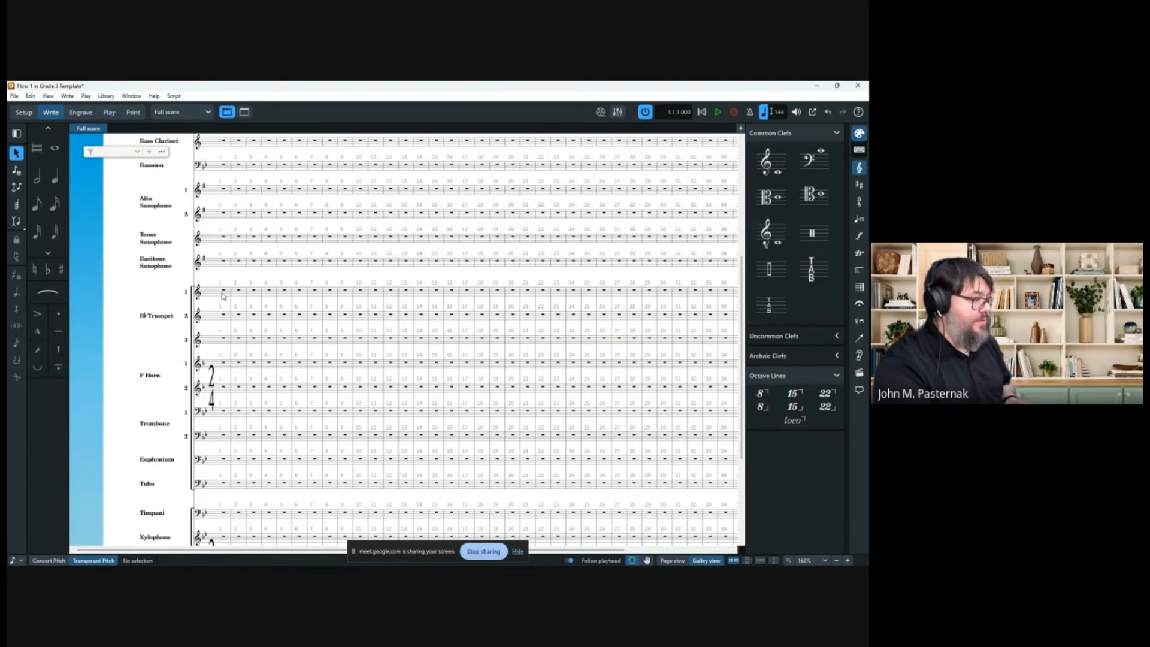
{"action": "left_click", "coordinate": [222, 295]}
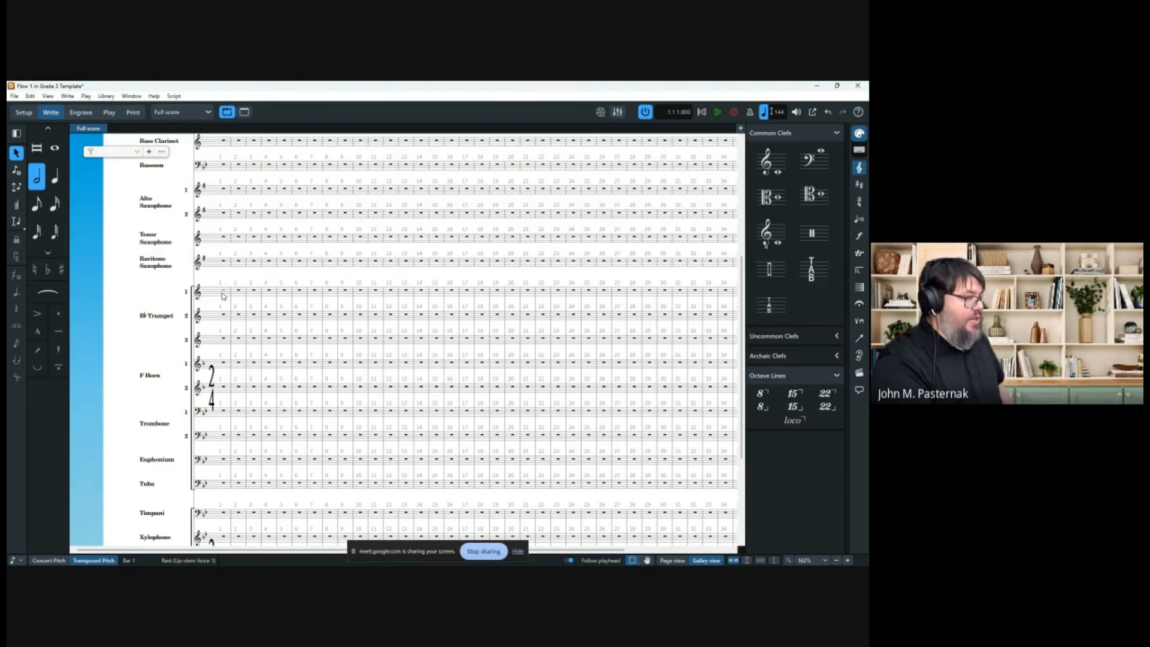
{"action": "key", "text": "shift+k"}
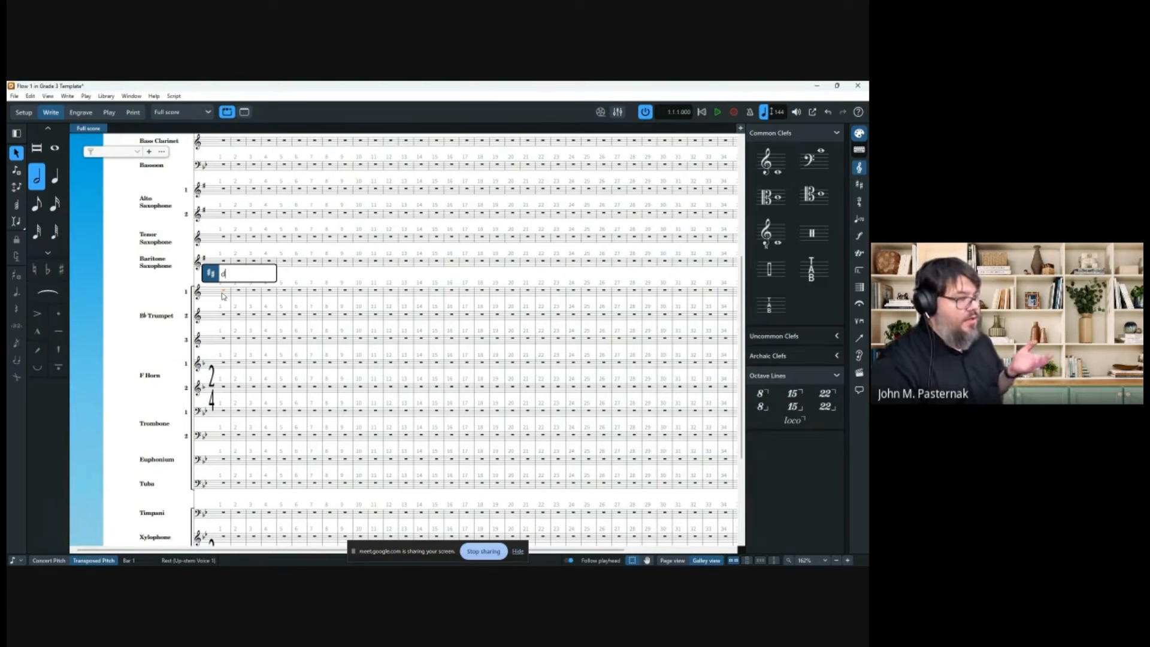
Apply D minor, then replace it with a Bb major key signature at bar 1.
{"action": "key", "text": "Return"}
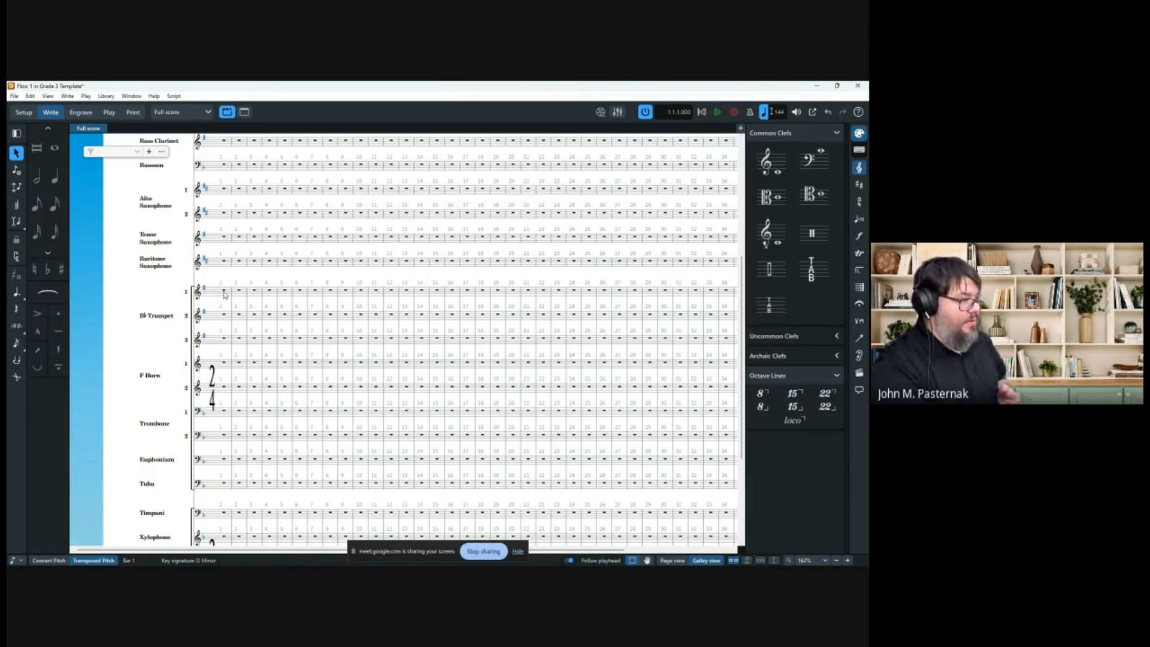
{"action": "left_click", "coordinate": [223, 292]}
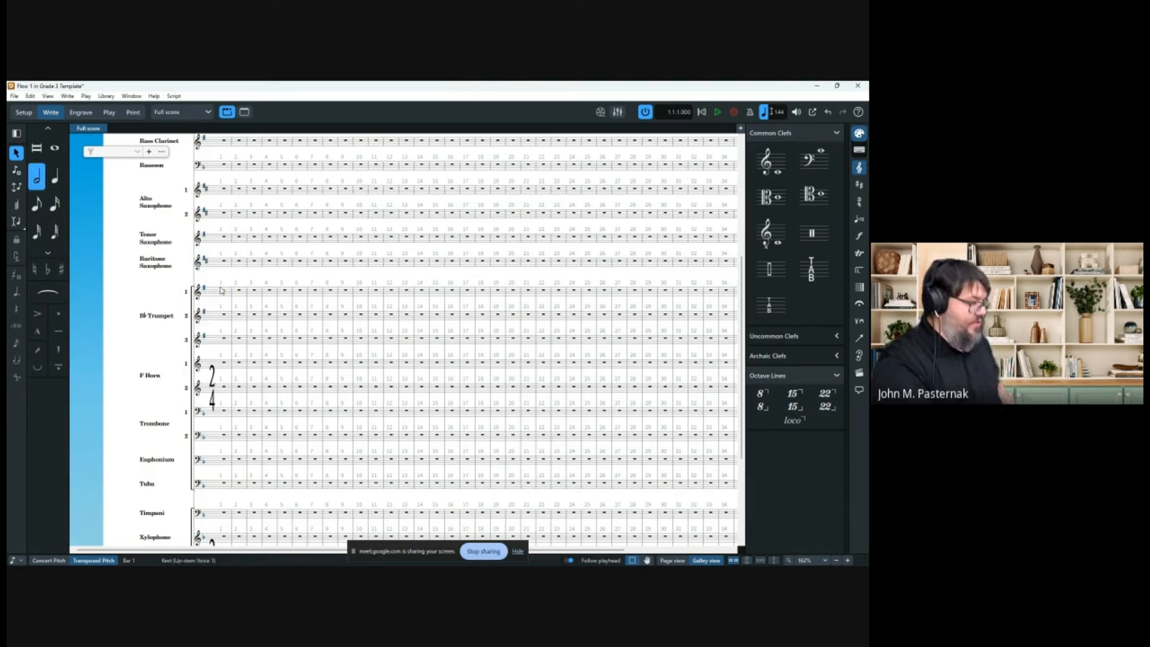
{"action": "key", "text": "shift+k"}
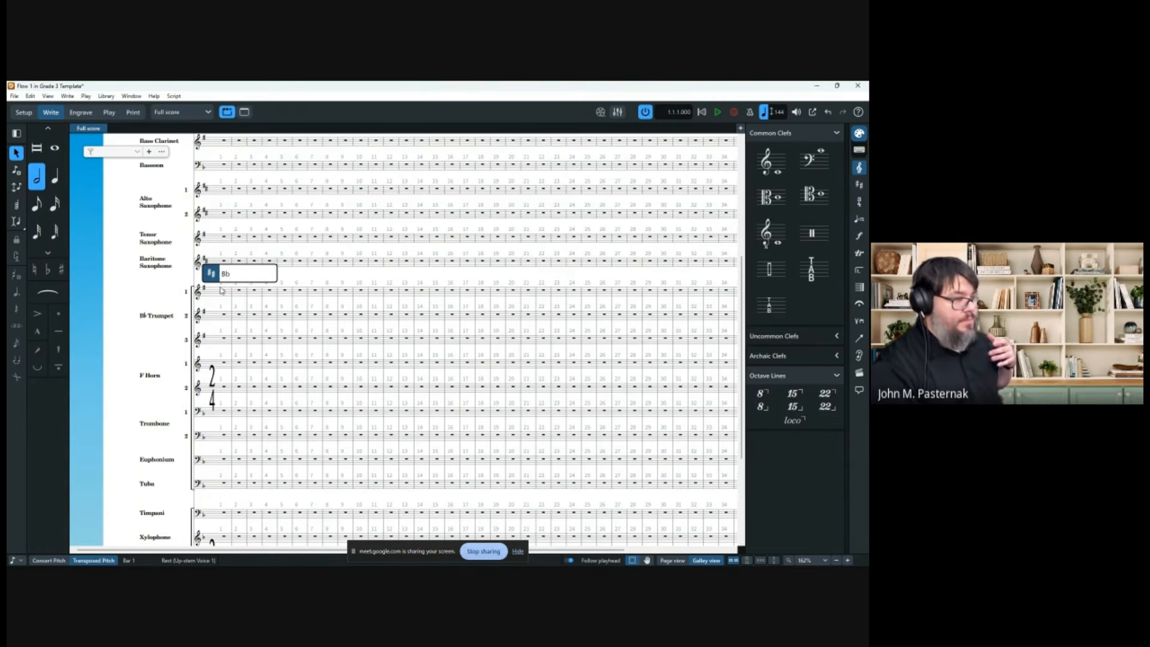
{"action": "type", "text": "Bb"}
{"action": "key", "text": "Return"}
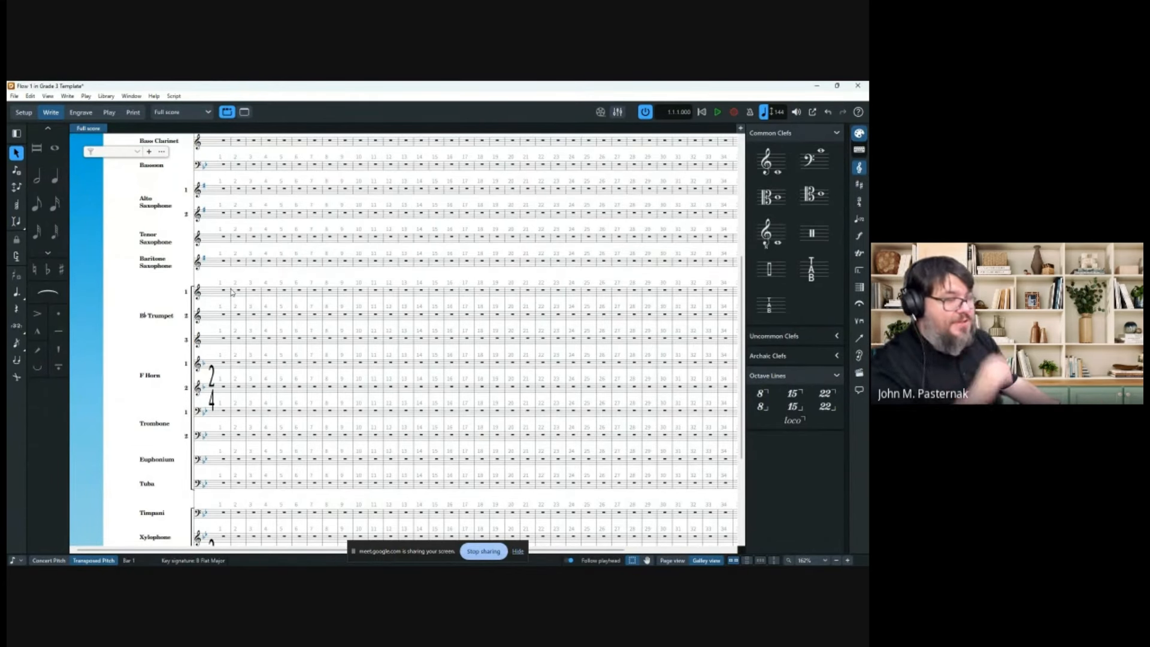
{"action": "scroll", "coordinate": [286, 412], "scroll_direction": "up", "scroll_amount": 3}
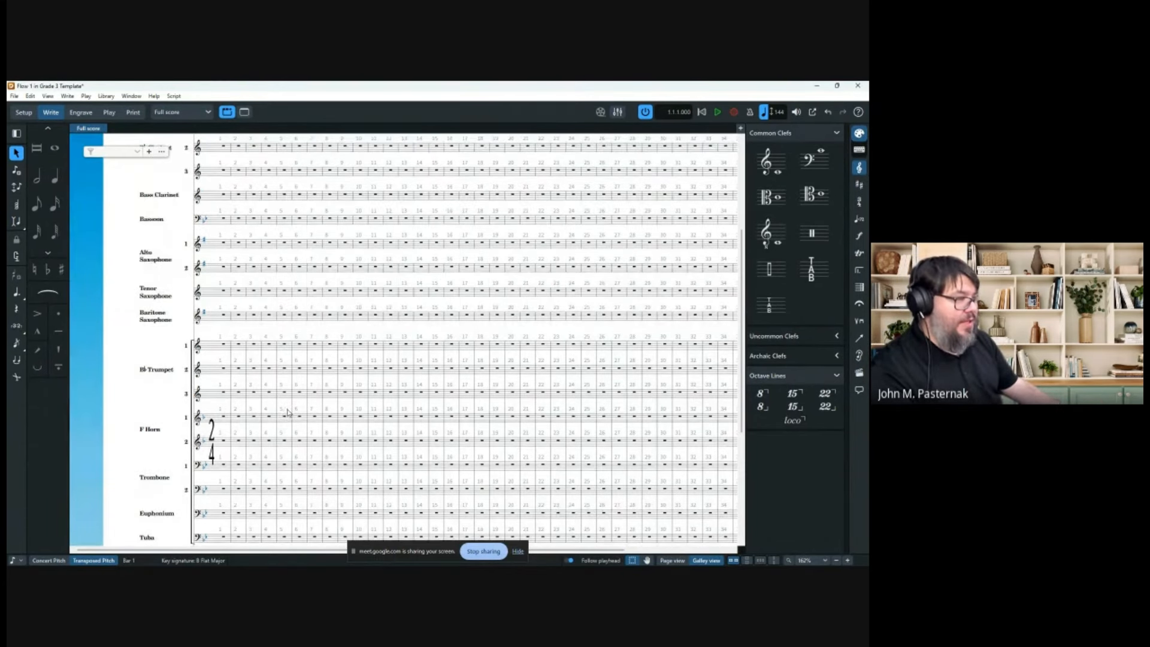
{"action": "scroll", "coordinate": [288, 413], "scroll_direction": "up", "scroll_amount": 2}
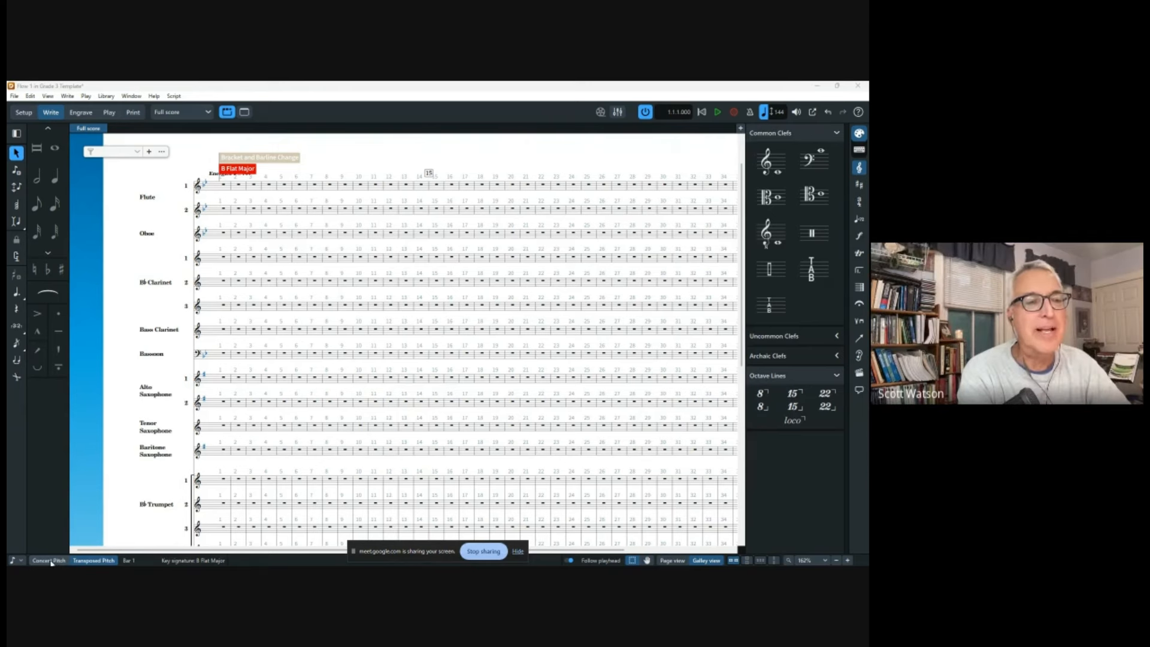
{"action": "left_click", "coordinate": [53, 561]}
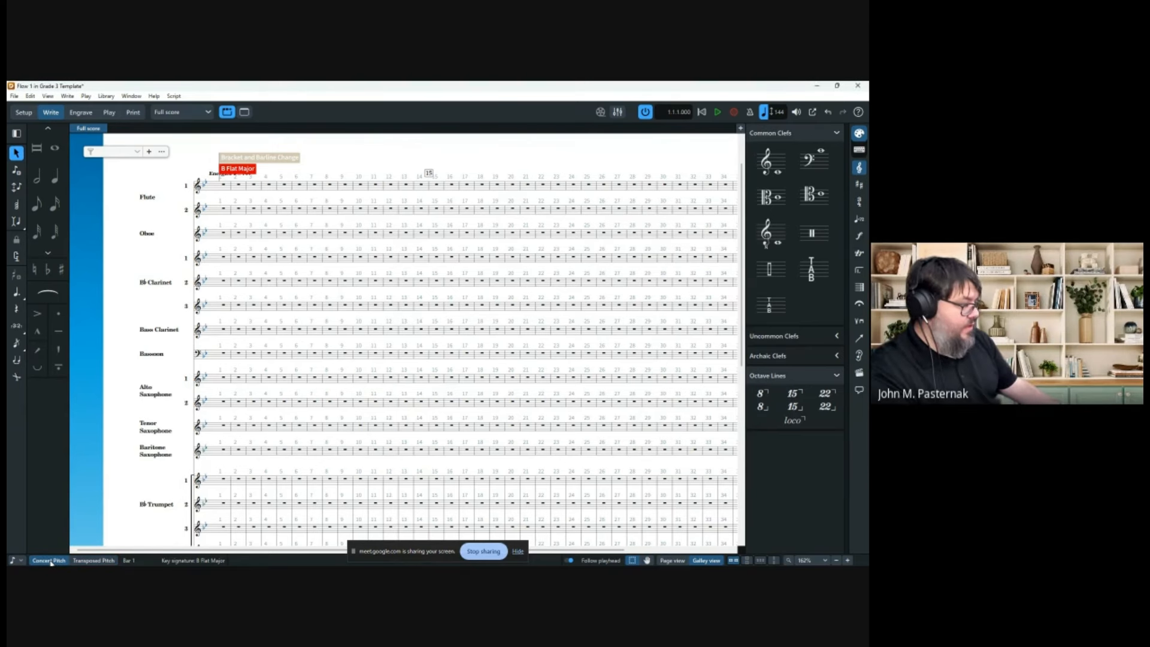
{"action": "left_click", "coordinate": [94, 560]}
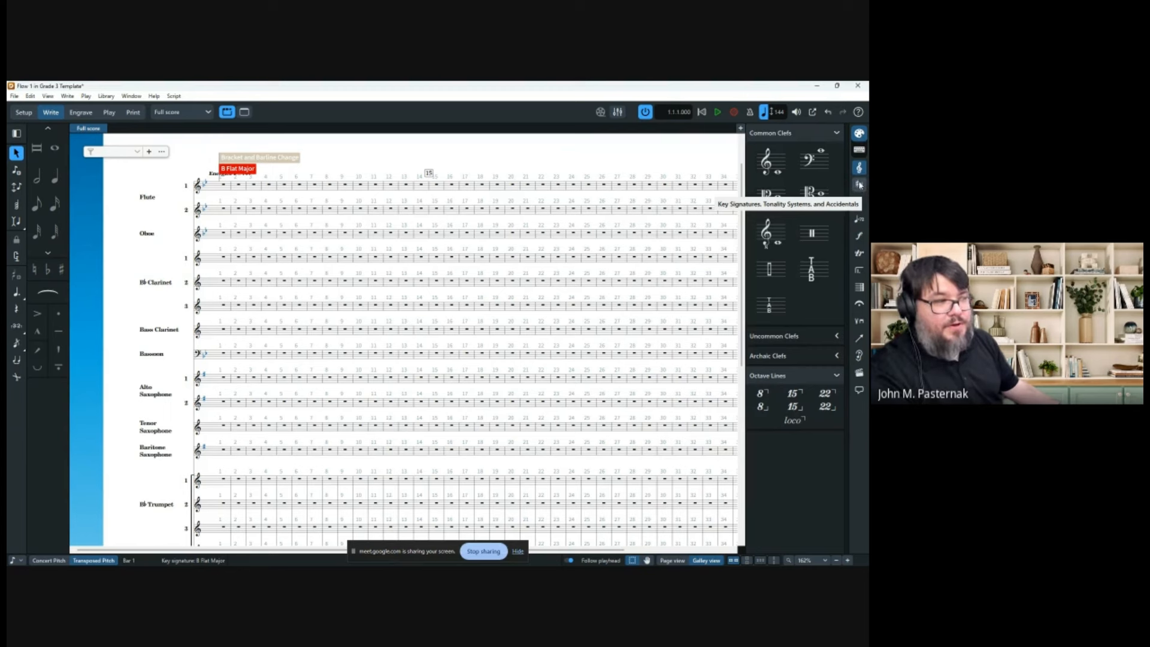
Open the key signatures panel and step through the previews to the two-flat key.
{"action": "left_click", "coordinate": [859, 185]}
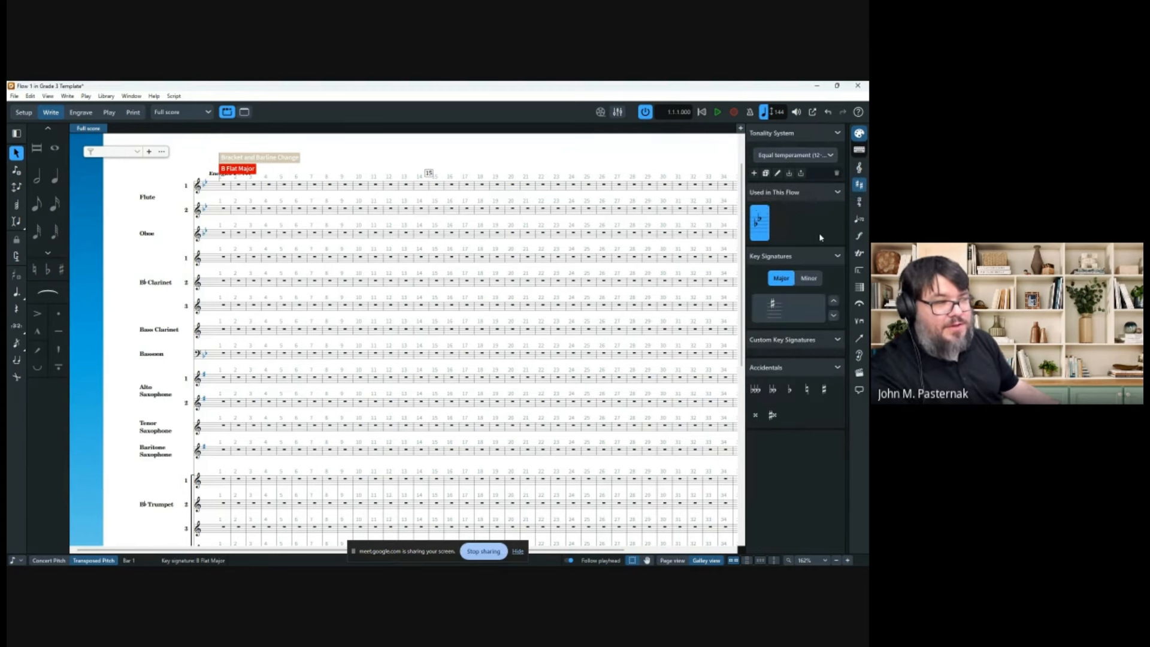
{"action": "left_click", "coordinate": [834, 302]}
{"action": "left_click", "coordinate": [834, 301]}
{"action": "left_click", "coordinate": [833, 317]}
{"action": "left_click", "coordinate": [833, 317]}
{"action": "left_click", "coordinate": [833, 317]}
{"action": "left_click", "coordinate": [833, 317]}
{"action": "left_click", "coordinate": [833, 317]}
{"action": "left_click", "coordinate": [833, 318]}
{"action": "left_click", "coordinate": [833, 317]}
{"action": "left_click", "coordinate": [833, 318]}
{"action": "left_click", "coordinate": [833, 317]}
{"action": "left_click", "coordinate": [834, 302]}
{"action": "left_click", "coordinate": [833, 302]}
{"action": "left_click", "coordinate": [834, 303]}
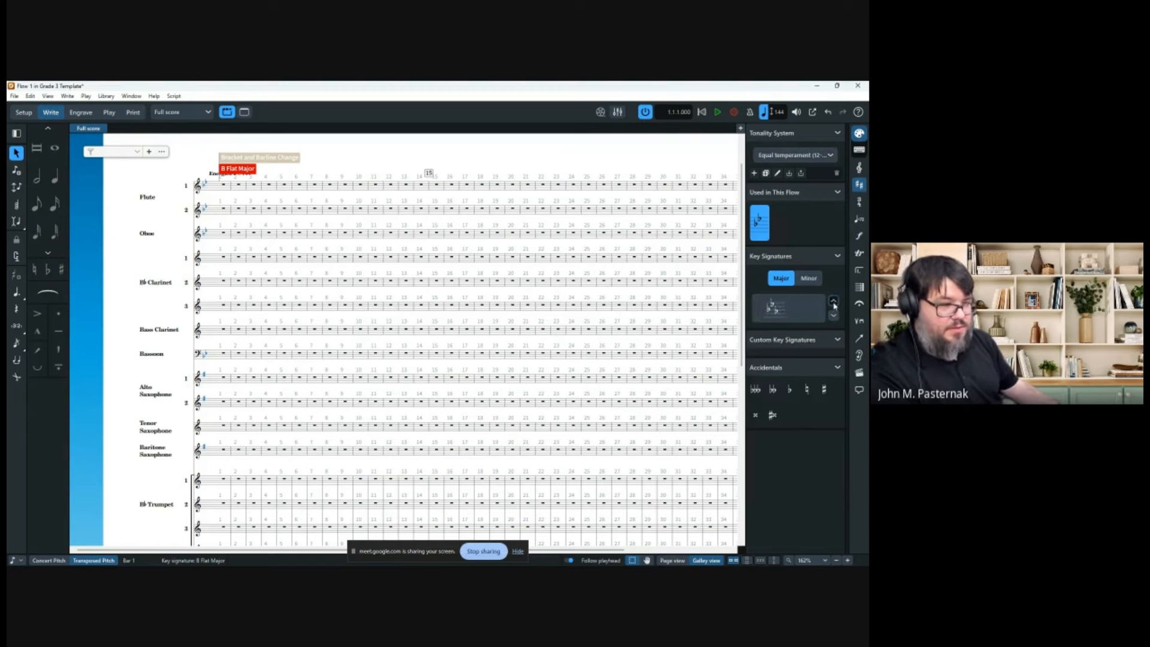
{"action": "left_click", "coordinate": [834, 303]}
{"action": "left_click", "coordinate": [834, 303]}
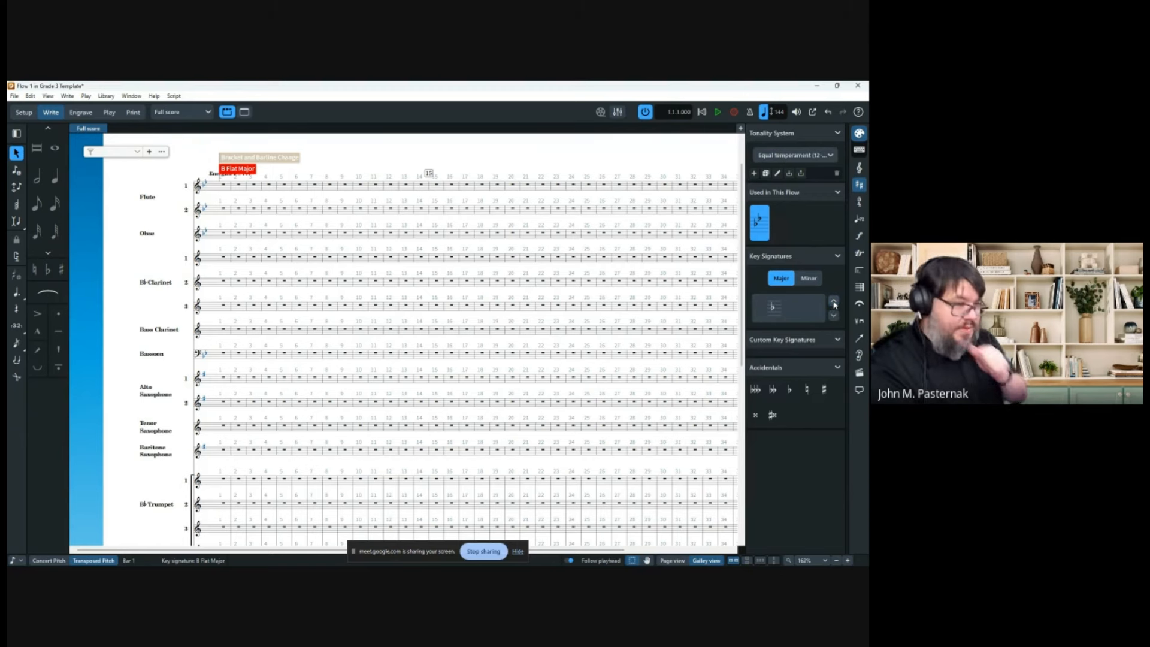
{"action": "left_click", "coordinate": [832, 314]}
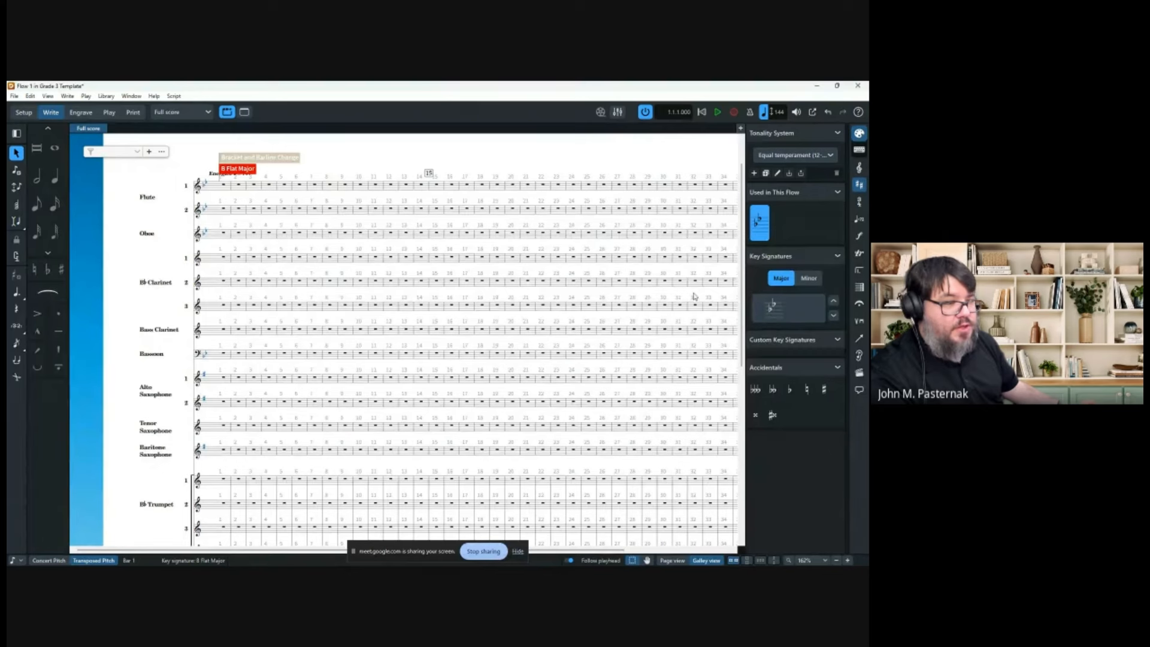
Apply B Flat Major from the panel to the Flute 1 bar 1 rest.
{"action": "left_click", "coordinate": [224, 185]}
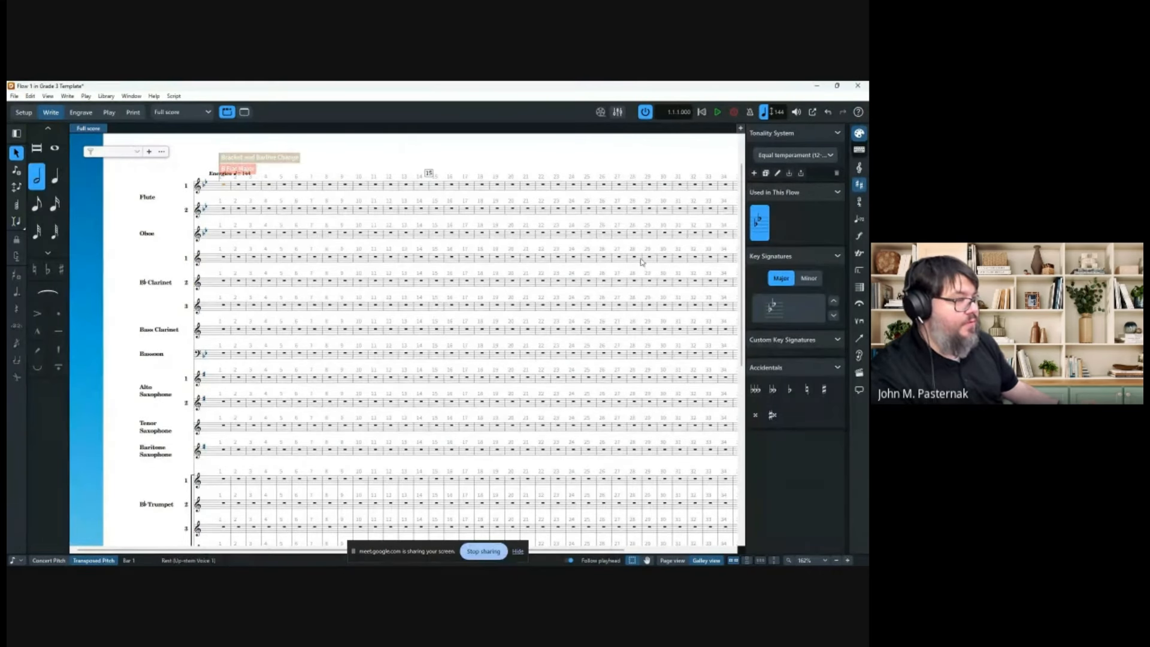
{"action": "left_click", "coordinate": [778, 307]}
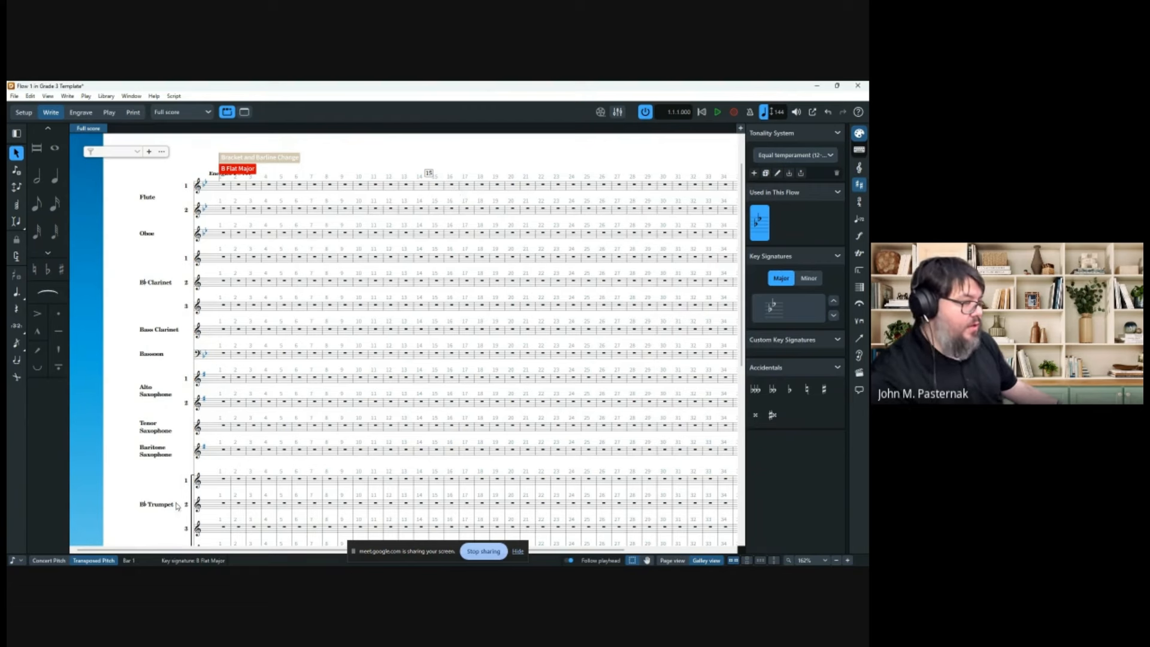
{"action": "scroll", "coordinate": [343, 334], "scroll_direction": "down", "scroll_amount": 5}
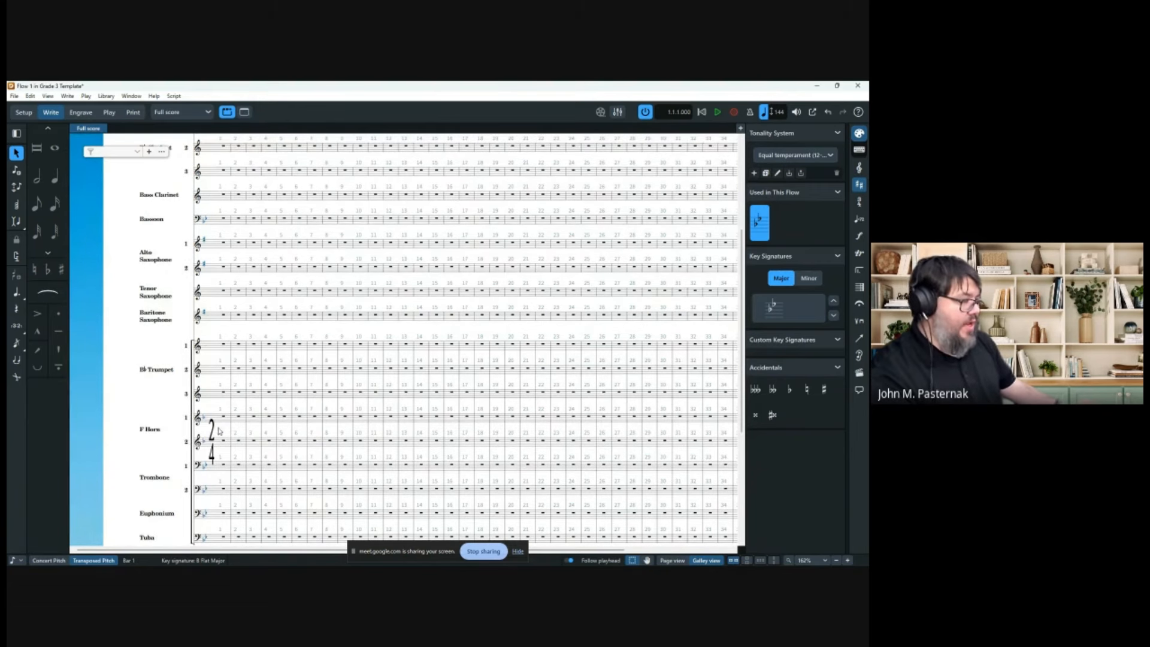
Apply a 4/4 time signature at bar 1, then start another time-signature entry.
{"action": "left_click", "coordinate": [223, 349]}
{"action": "key", "text": "6"}
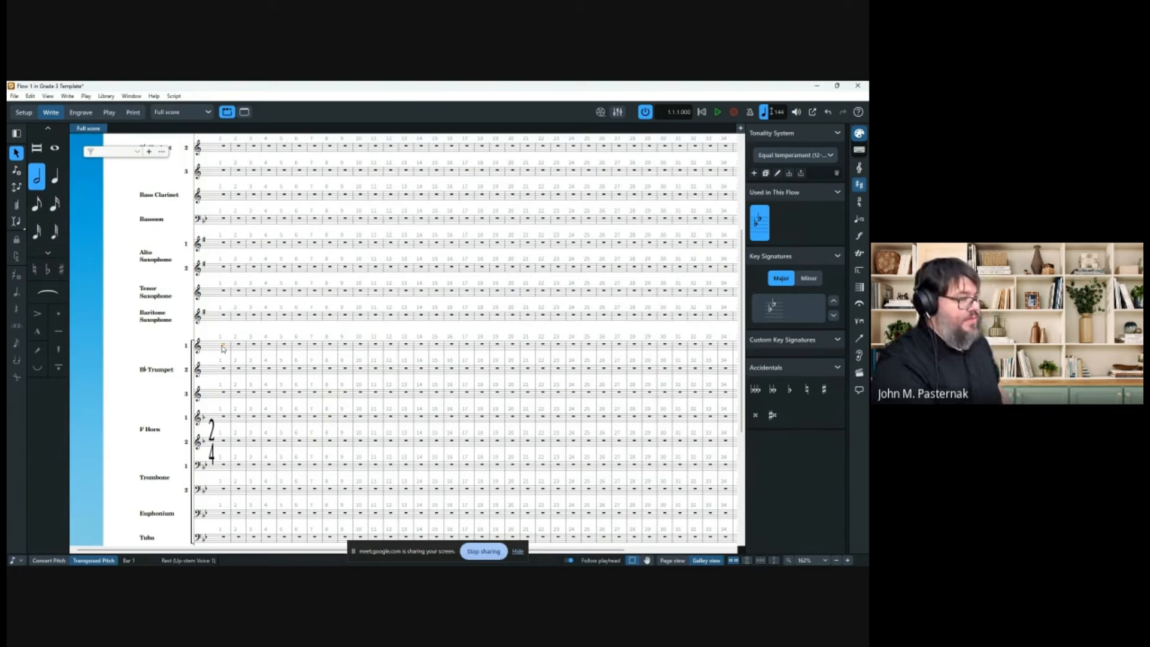
{"action": "key", "text": "shift+k"}
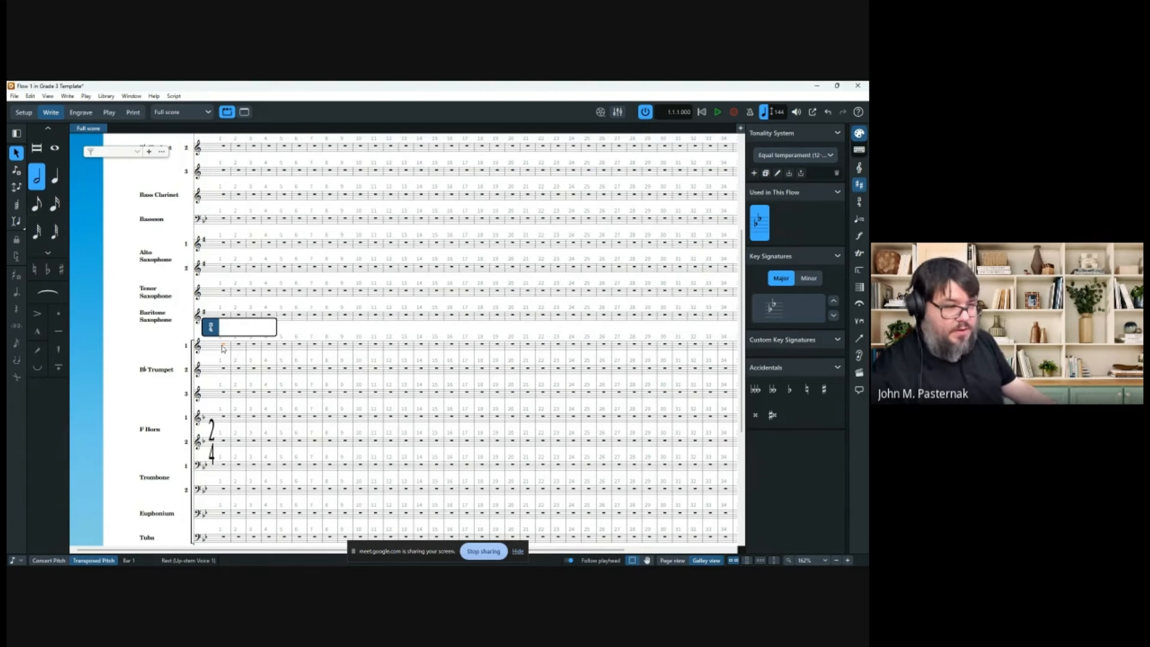
{"action": "type", "text": "4/4"}
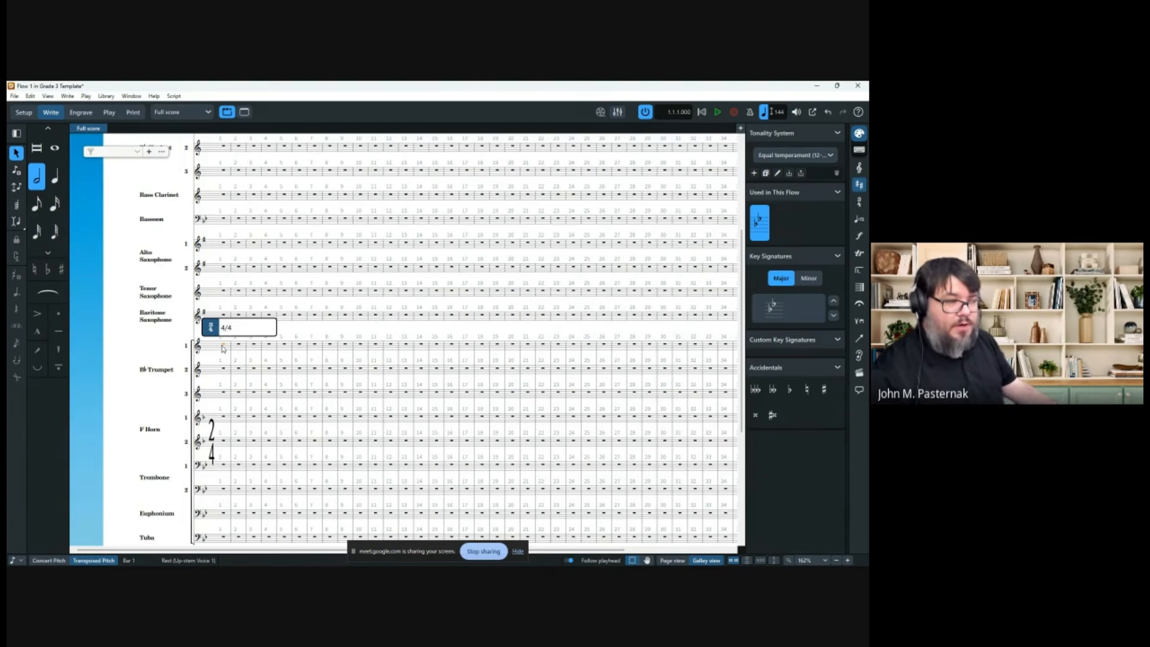
{"action": "key", "text": "Return"}
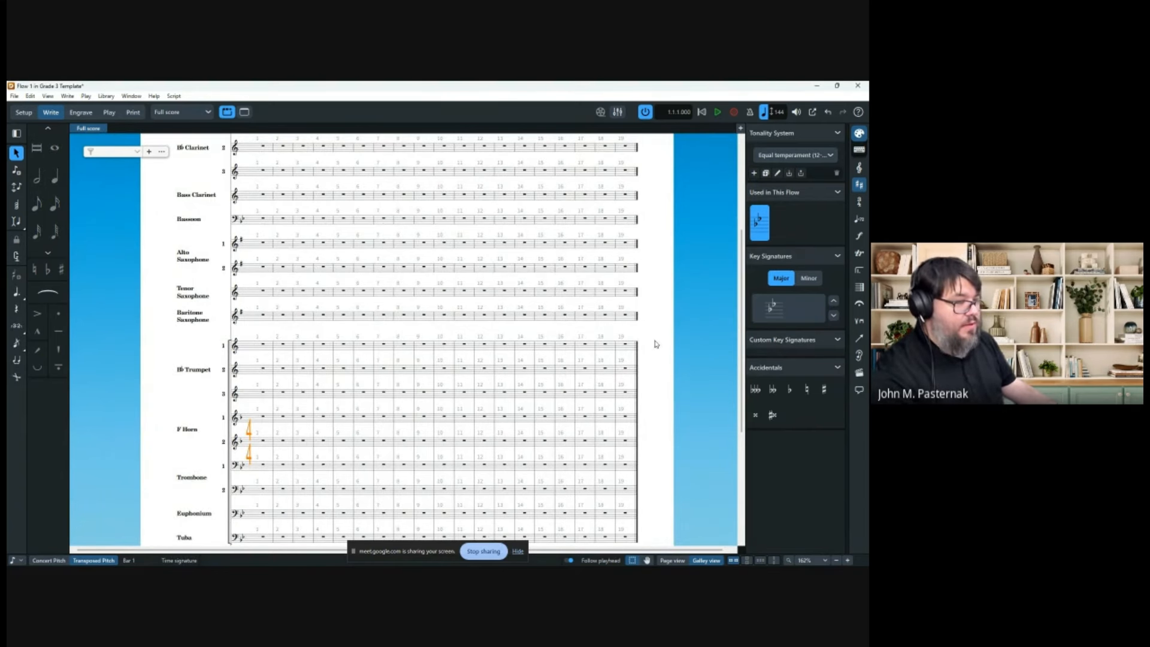
{"action": "scroll", "coordinate": [530, 397], "scroll_direction": "up", "scroll_amount": 1}
{"action": "scroll", "coordinate": [483, 271], "scroll_direction": "down", "scroll_amount": 2}
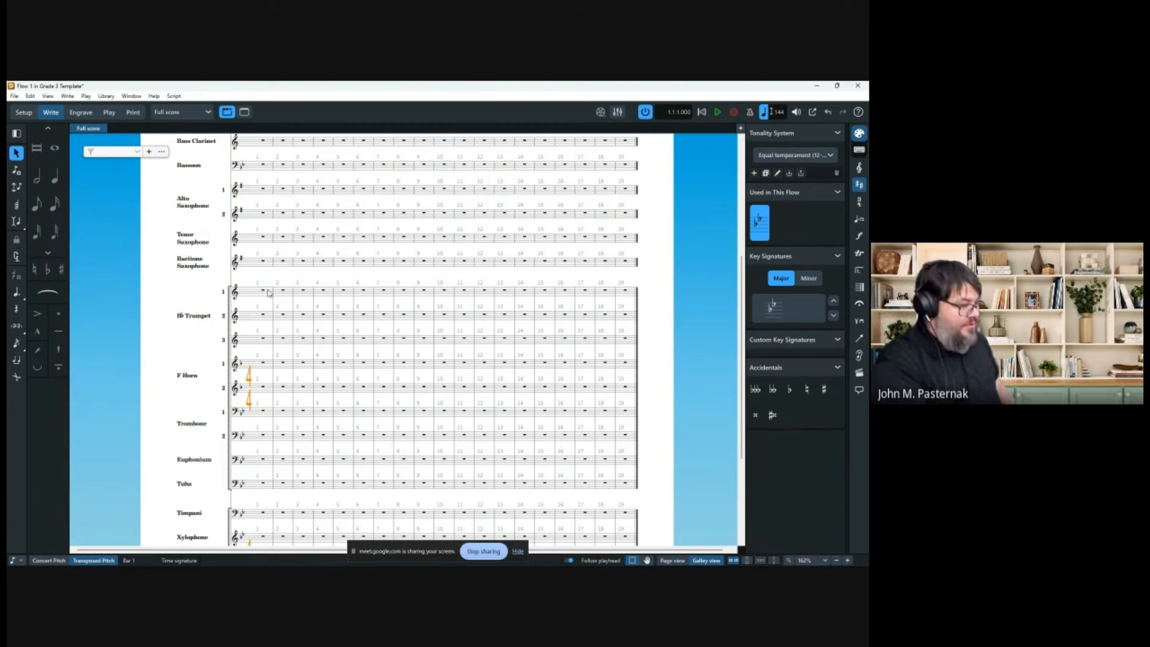
{"action": "key", "text": "shift+k"}
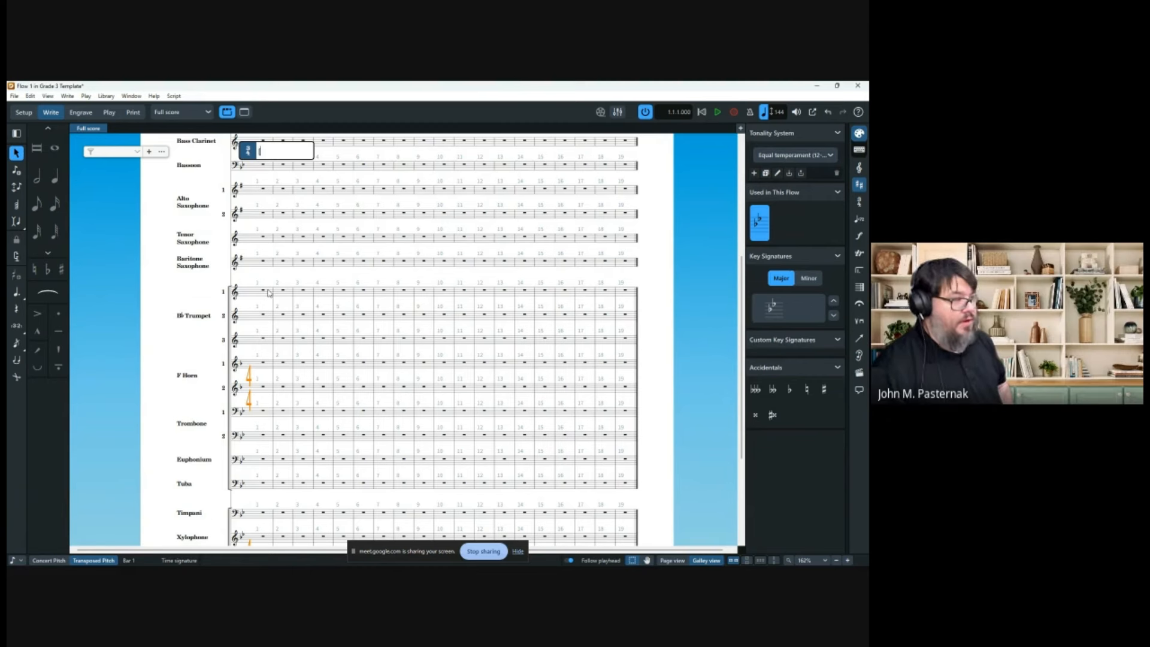
Enter [2+2+3]/8 as the bar 1 time signature and pick eighth-note duration.
{"action": "type", "text": "[2+2+3"}
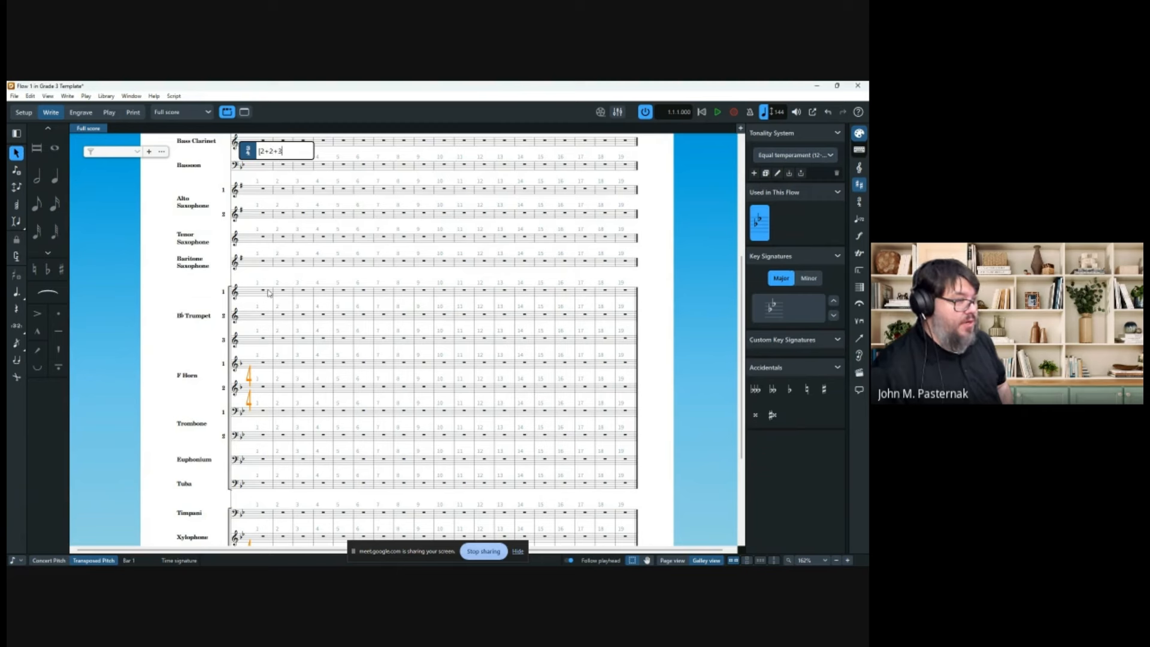
{"action": "type", "text": "]"}
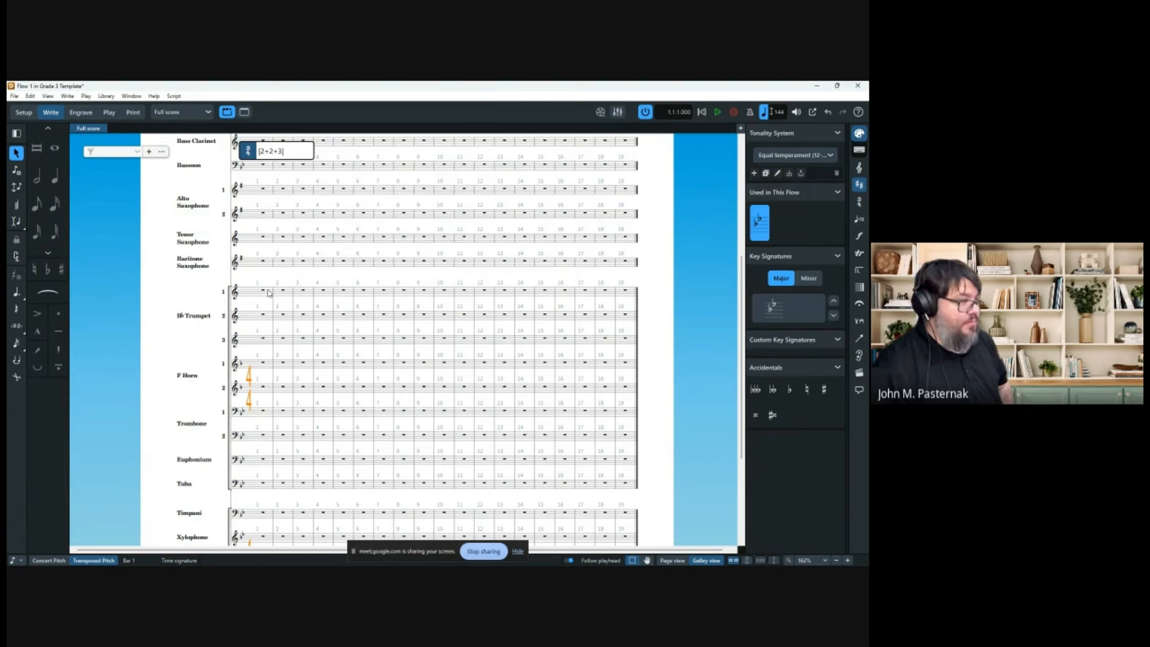
{"action": "type", "text": "/8"}
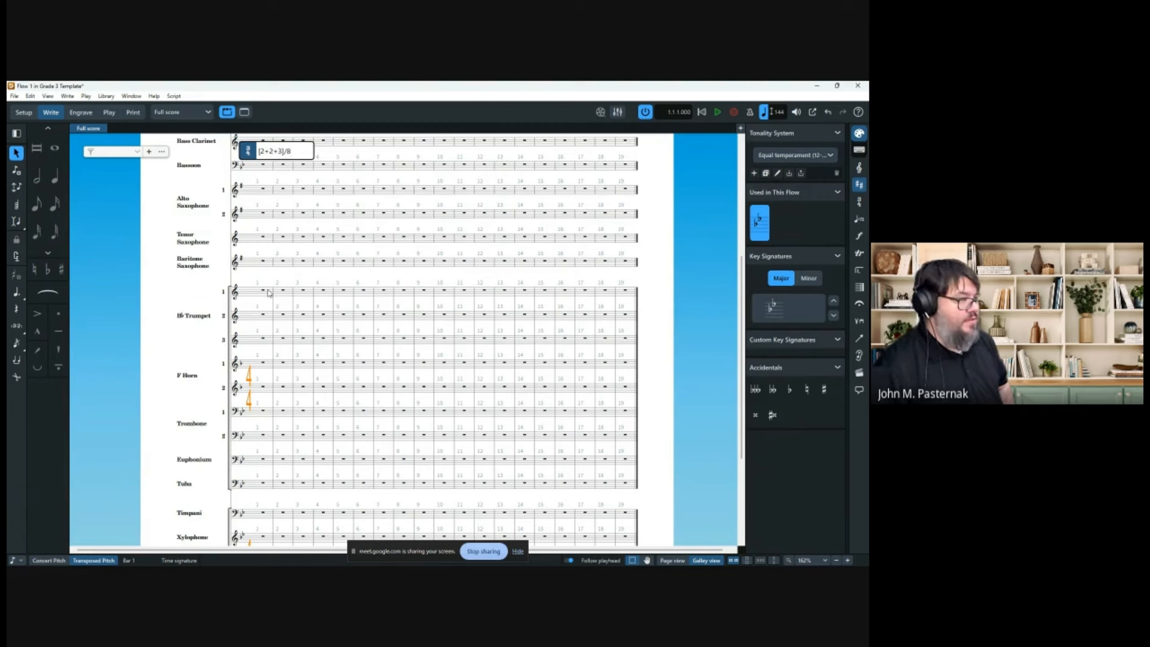
{"action": "key", "text": "Return"}
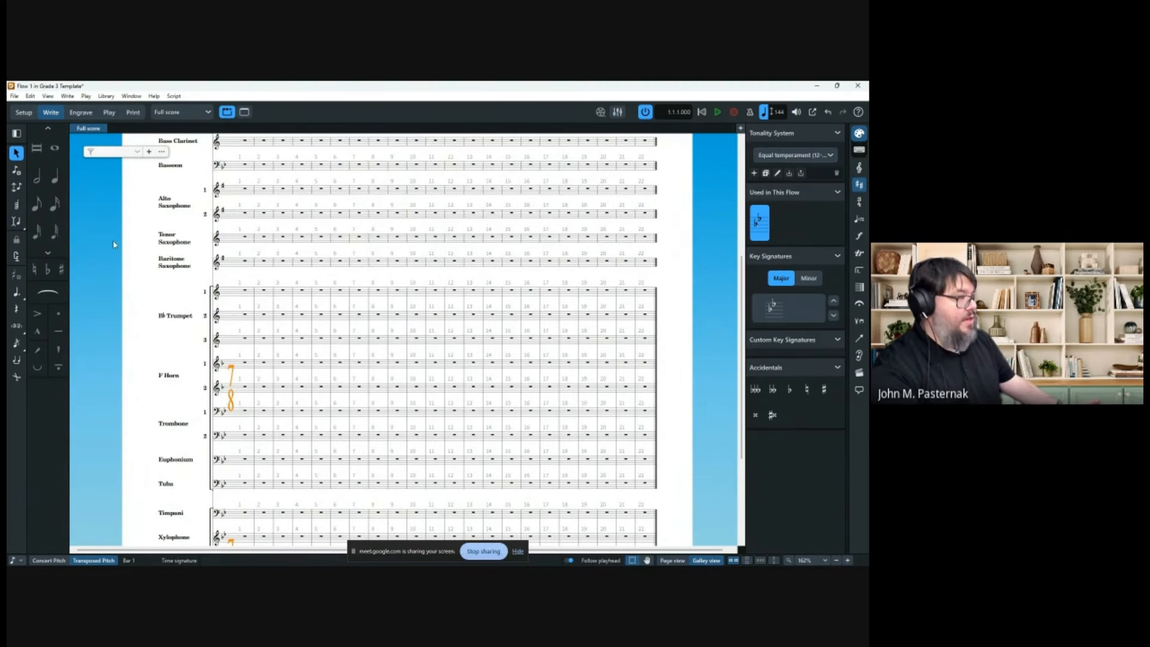
{"action": "left_click", "coordinate": [37, 205]}
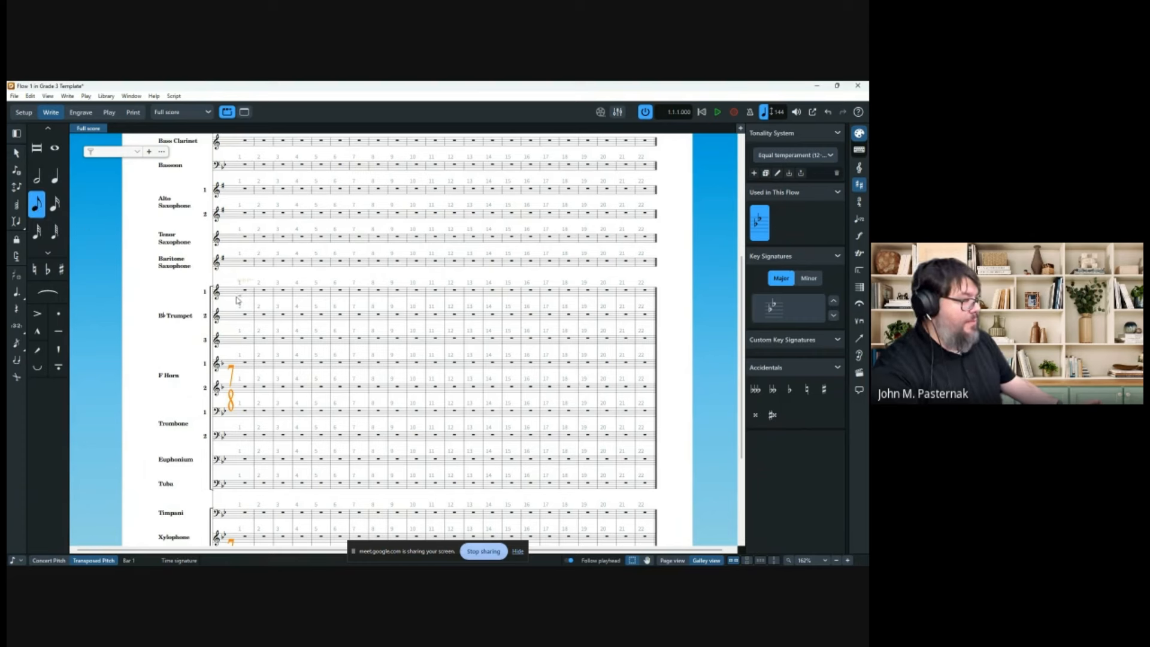
Fill Trumpet 1 bar 1 with D4 eighth notes, then start a time signature at bar 2.
{"action": "left_click", "coordinate": [236, 301]}
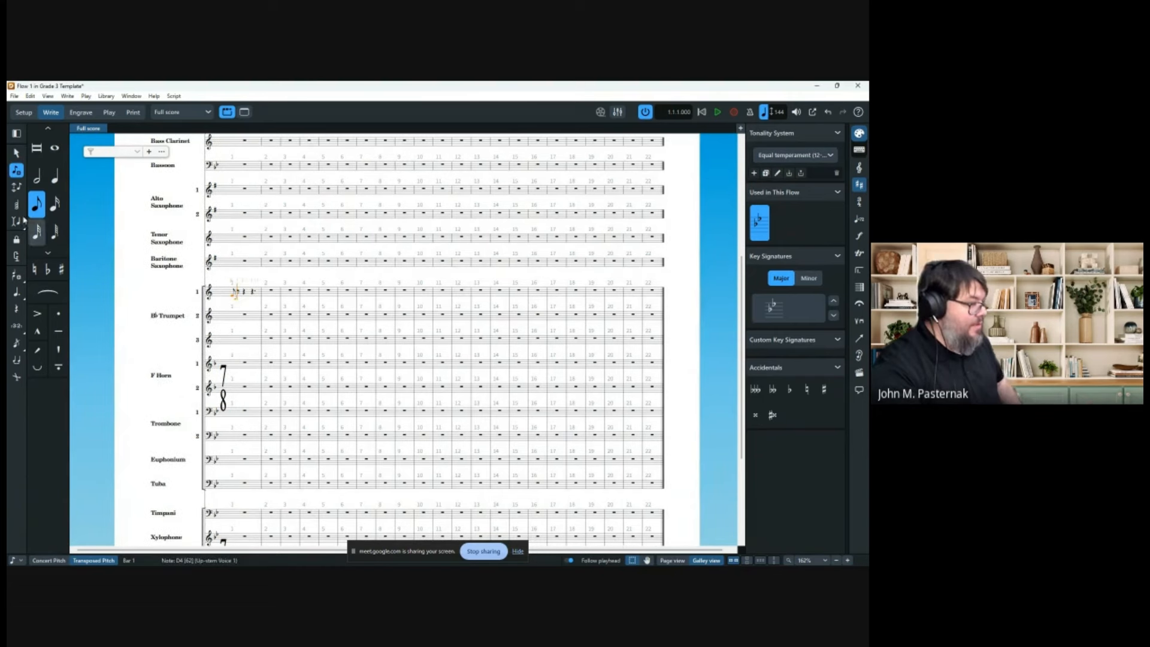
{"action": "key", "text": "d"}
{"action": "key", "text": "d"}
{"action": "key", "text": "d"}
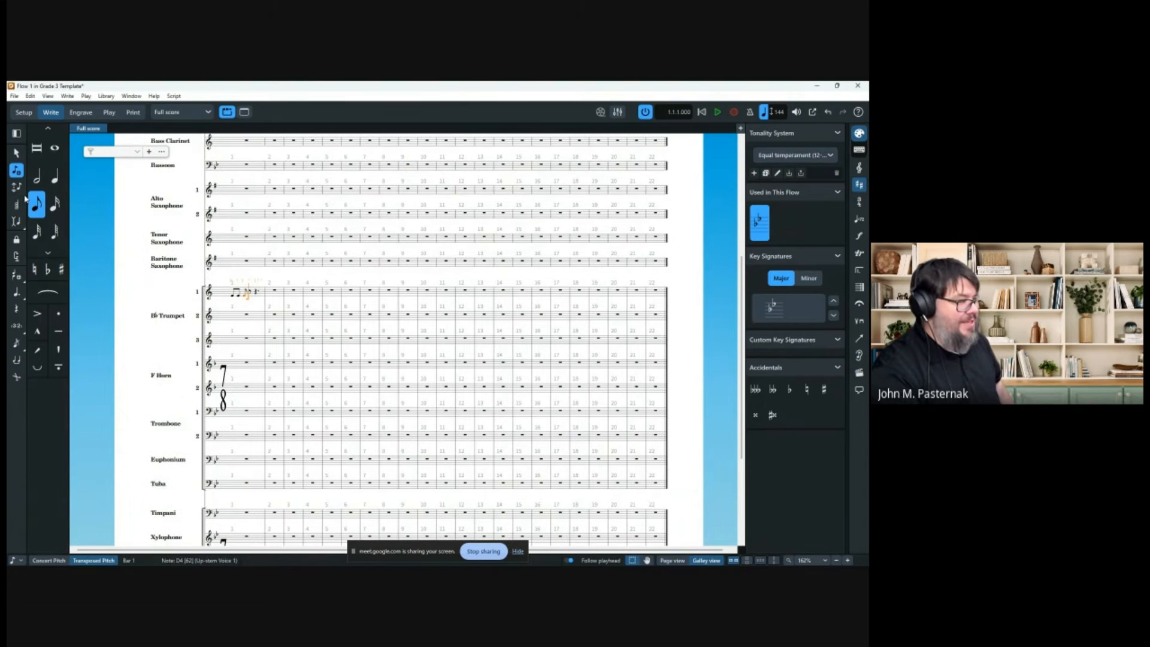
{"action": "key", "text": "d"}
{"action": "key", "text": "d"}
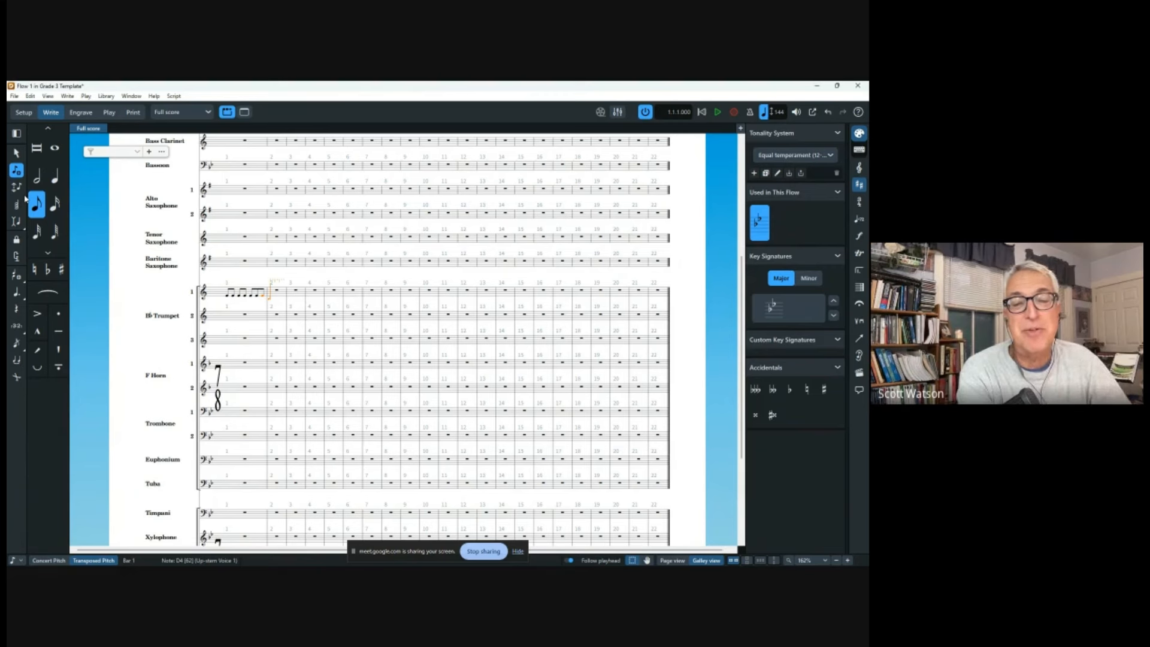
{"action": "key", "text": "Escape"}
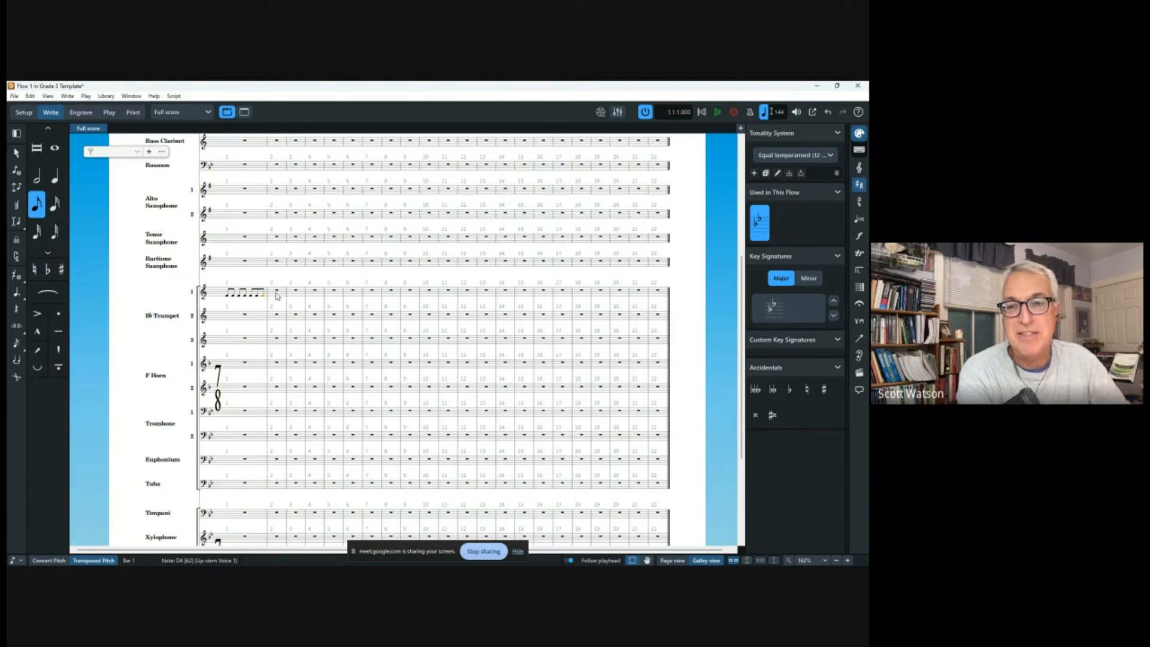
{"action": "left_click", "coordinate": [276, 293]}
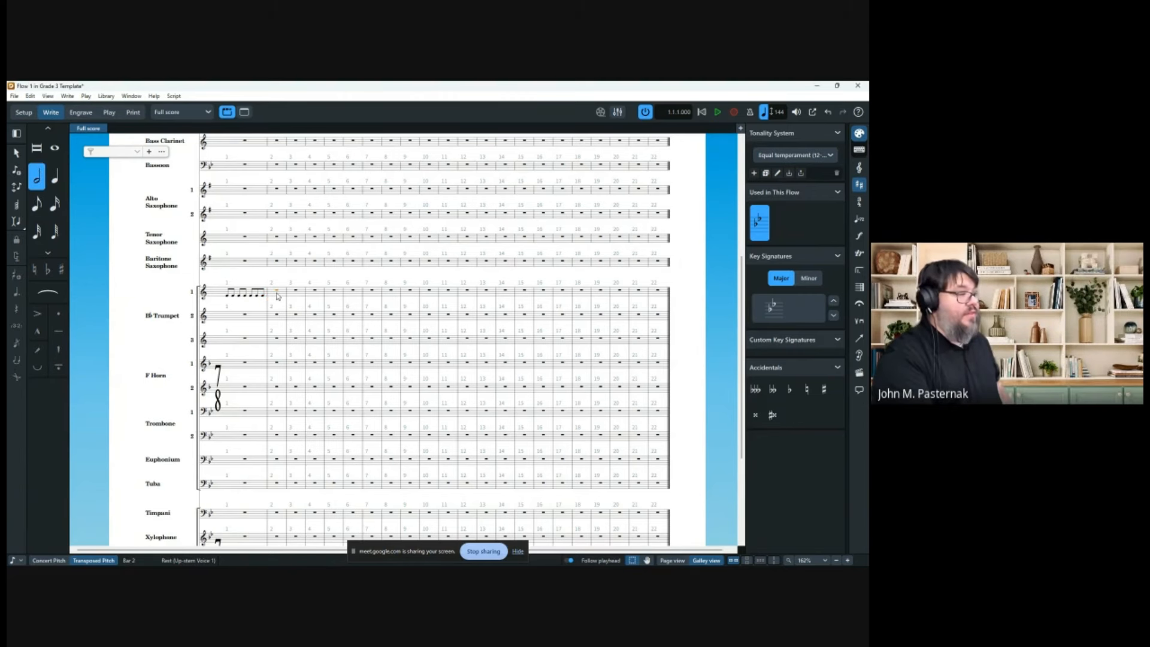
{"action": "key", "text": "shift+k"}
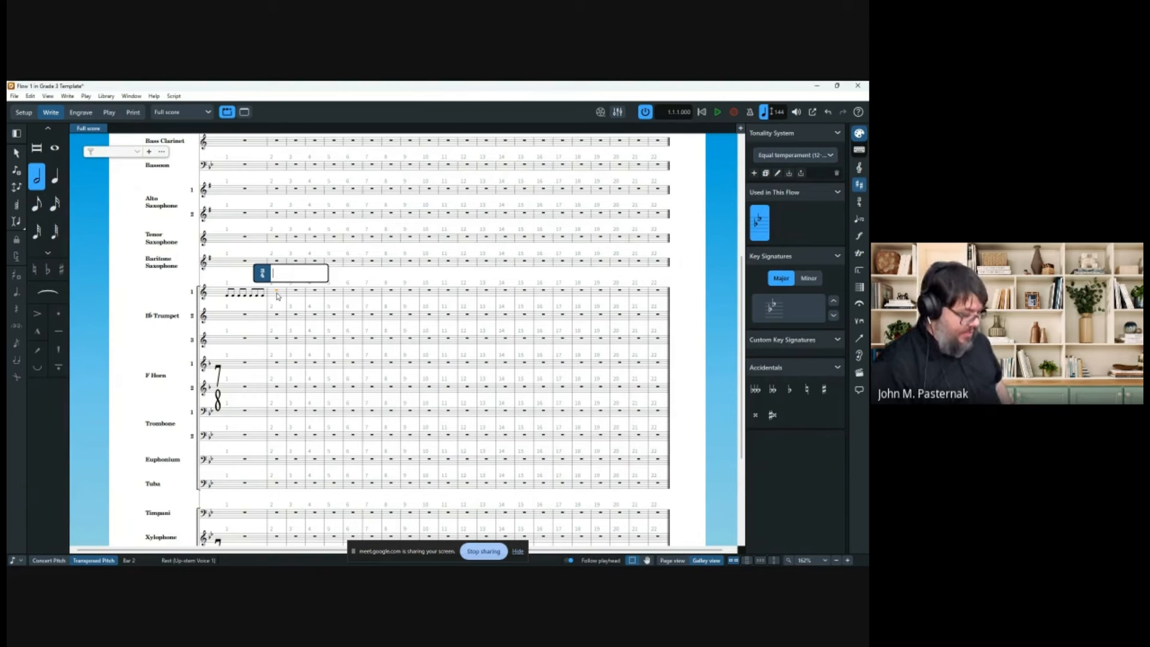
Enter [3+2+2]/8 as the time signature at bar 2.
{"action": "type", "text": "["}
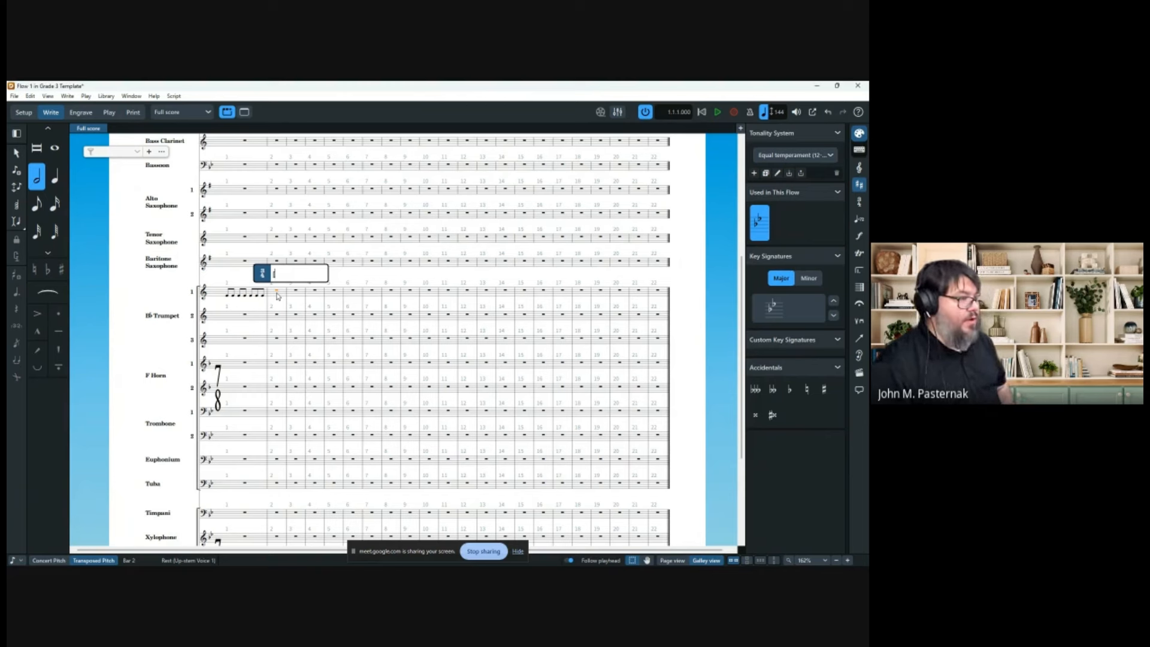
{"action": "type", "text": "3+2+2"}
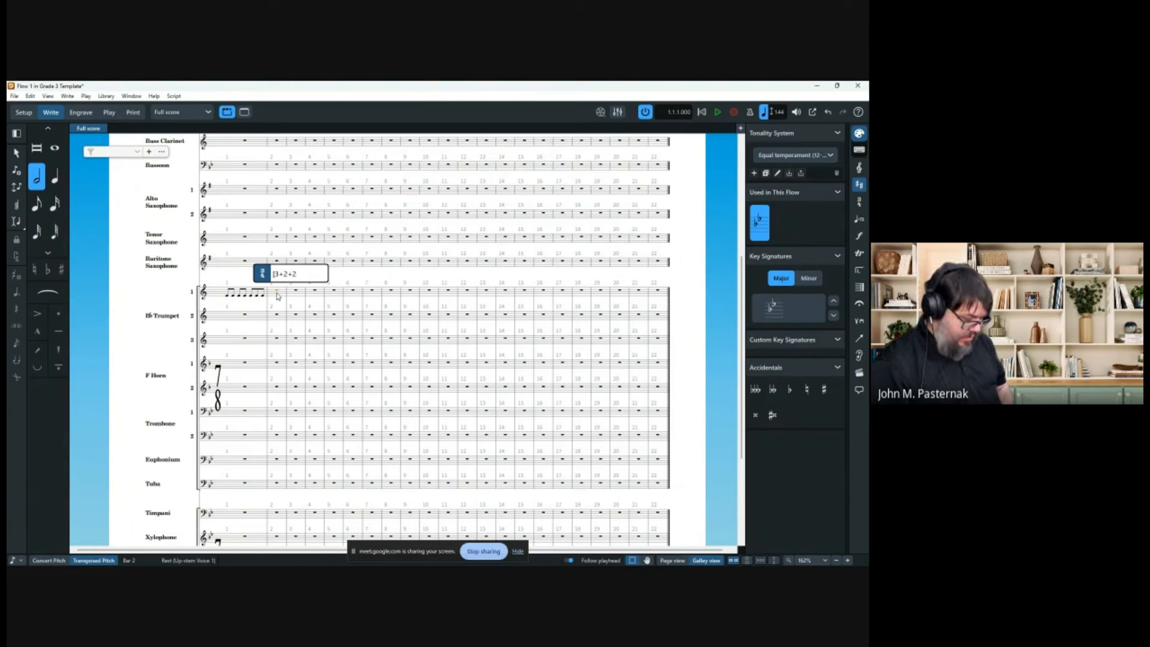
{"action": "type", "text": "]/8"}
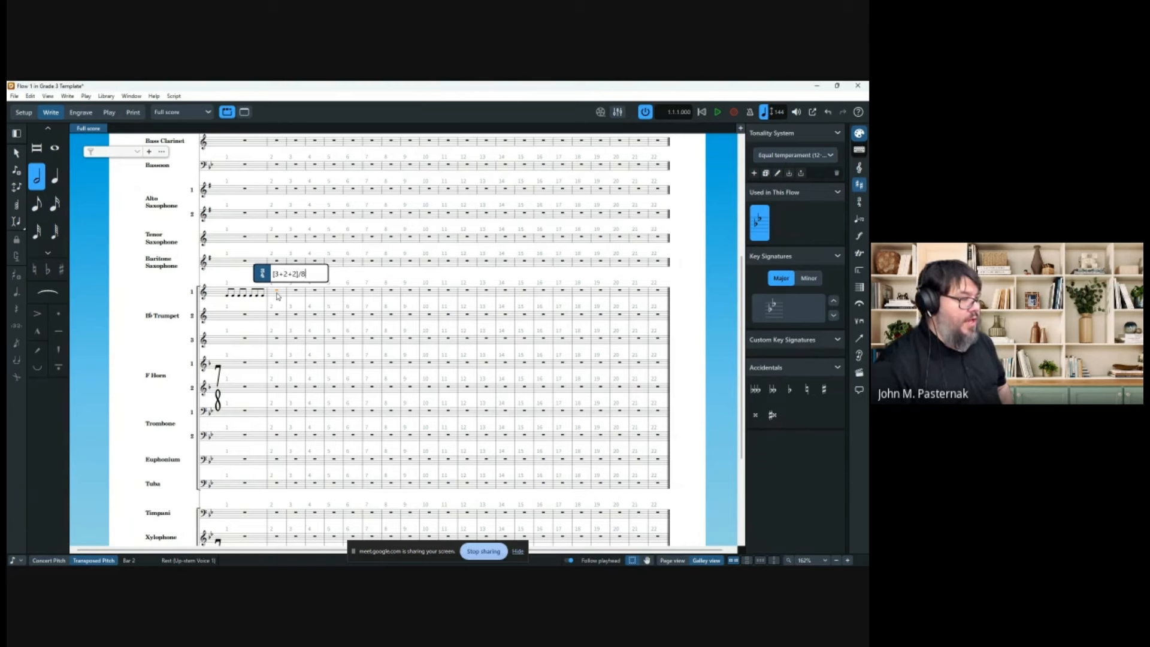
{"action": "key", "text": "Return"}
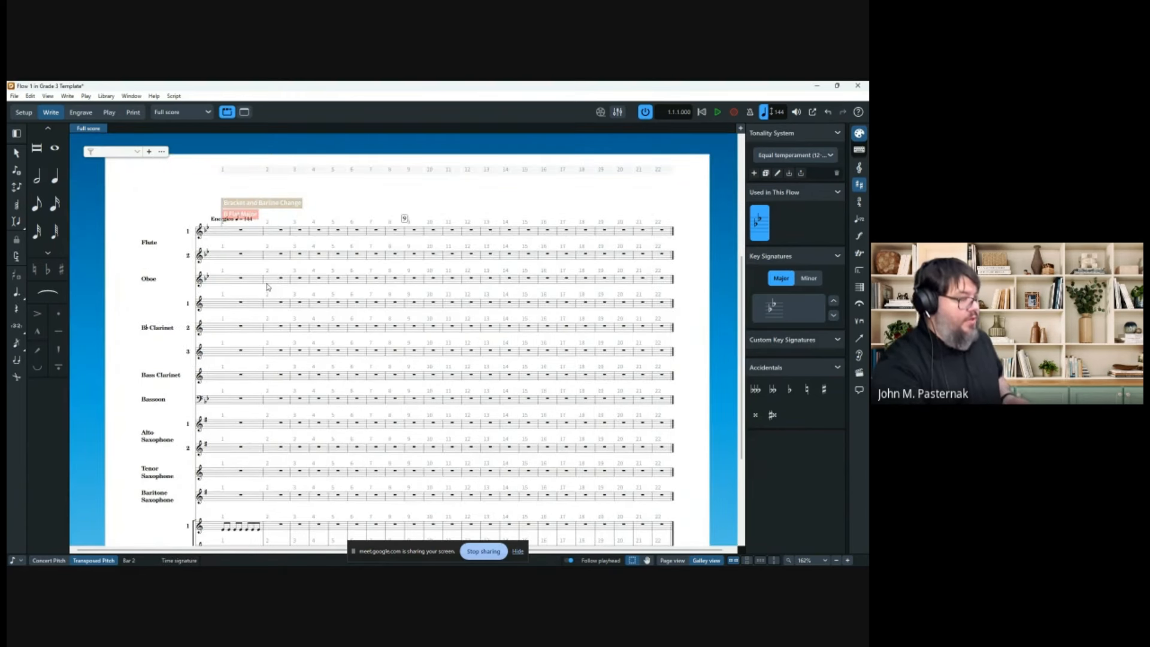
{"action": "scroll", "coordinate": [269, 289], "scroll_direction": "down", "scroll_amount": 5}
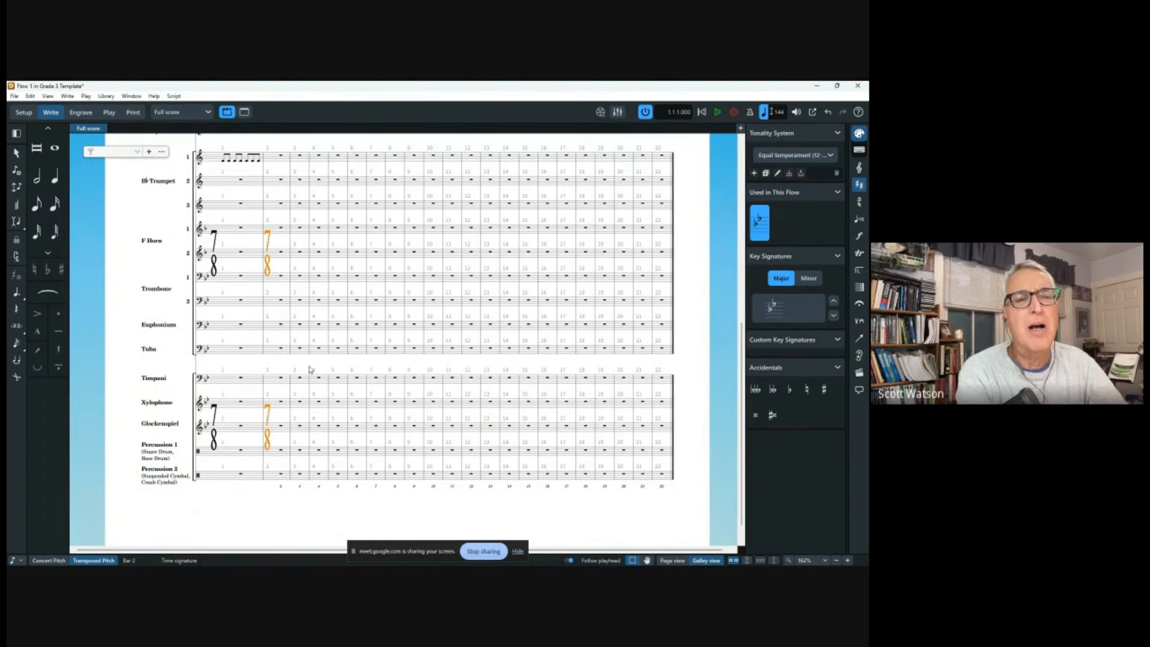
Turn on Hide time signature in Properties for the bar 2 7/8 meter.
{"action": "left_click", "coordinate": [324, 558]}
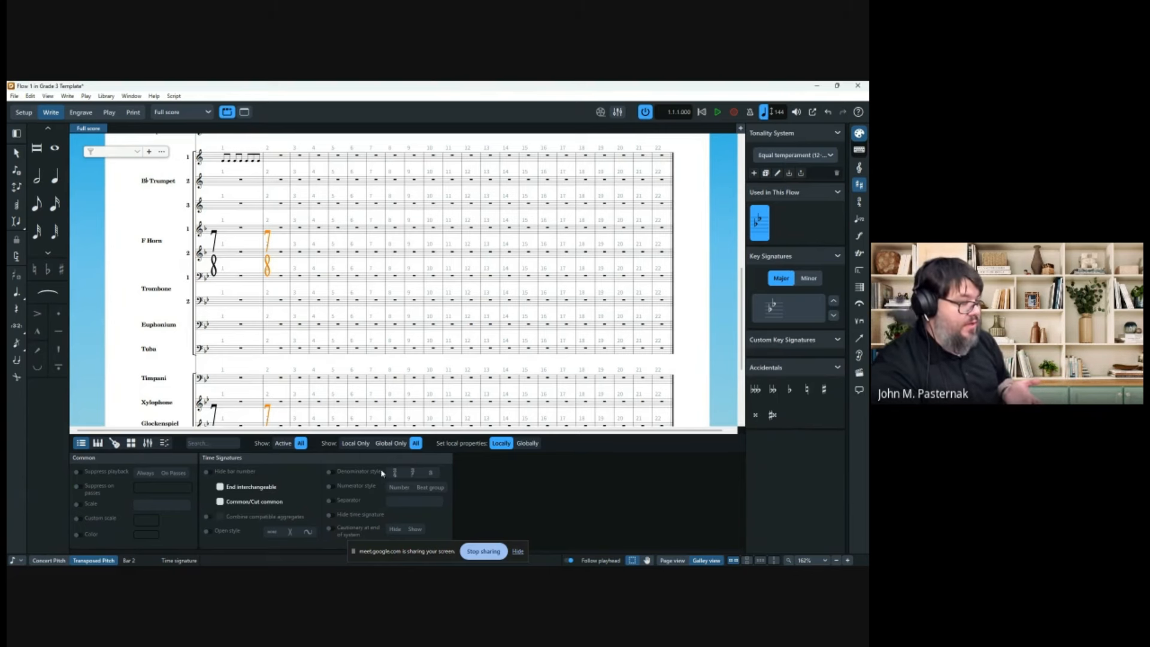
{"action": "scroll", "coordinate": [239, 342], "scroll_direction": "down", "scroll_amount": 3}
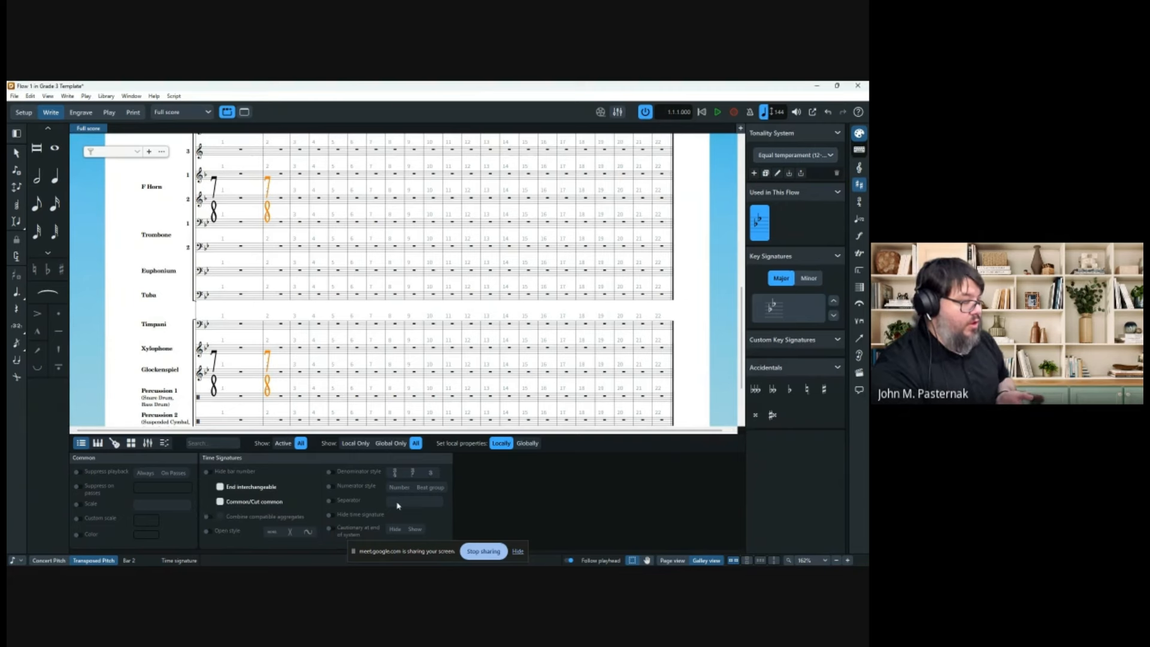
{"action": "left_click", "coordinate": [330, 514]}
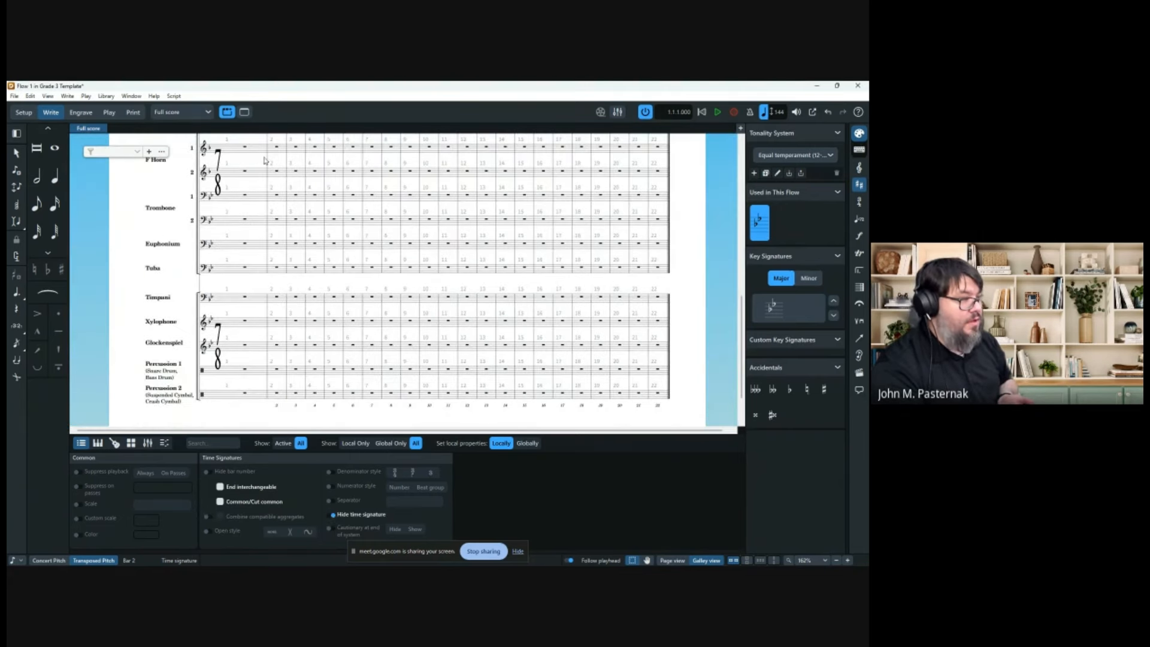
{"action": "scroll", "coordinate": [273, 147], "scroll_direction": "up", "scroll_amount": 15}
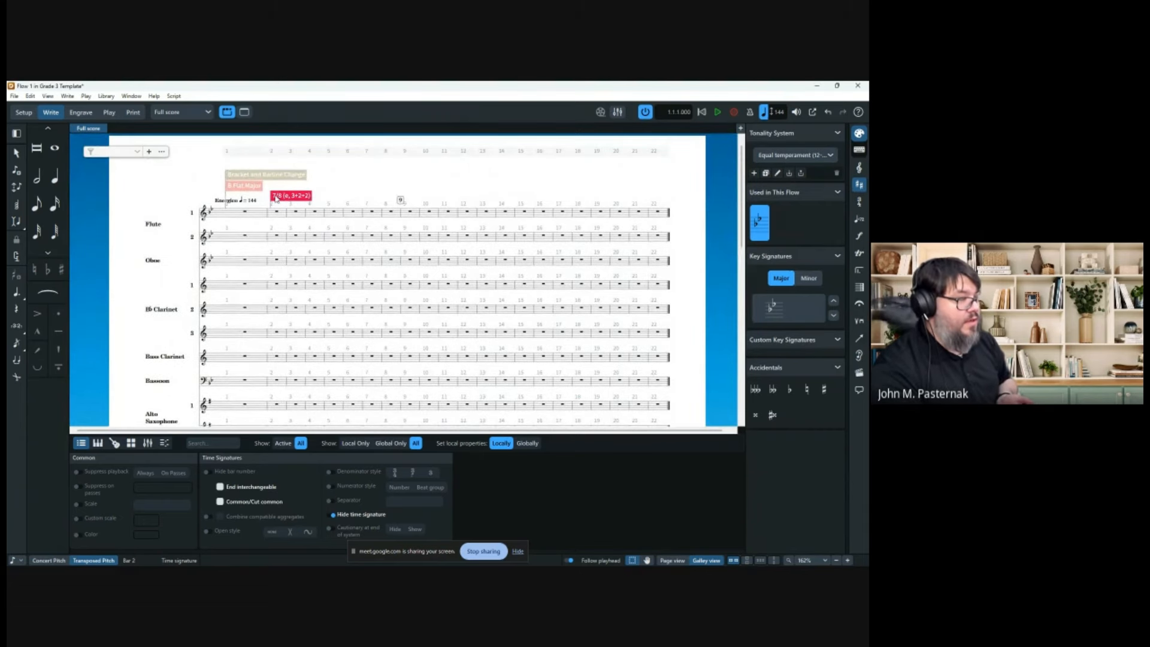
{"action": "left_click", "coordinate": [48, 97]}
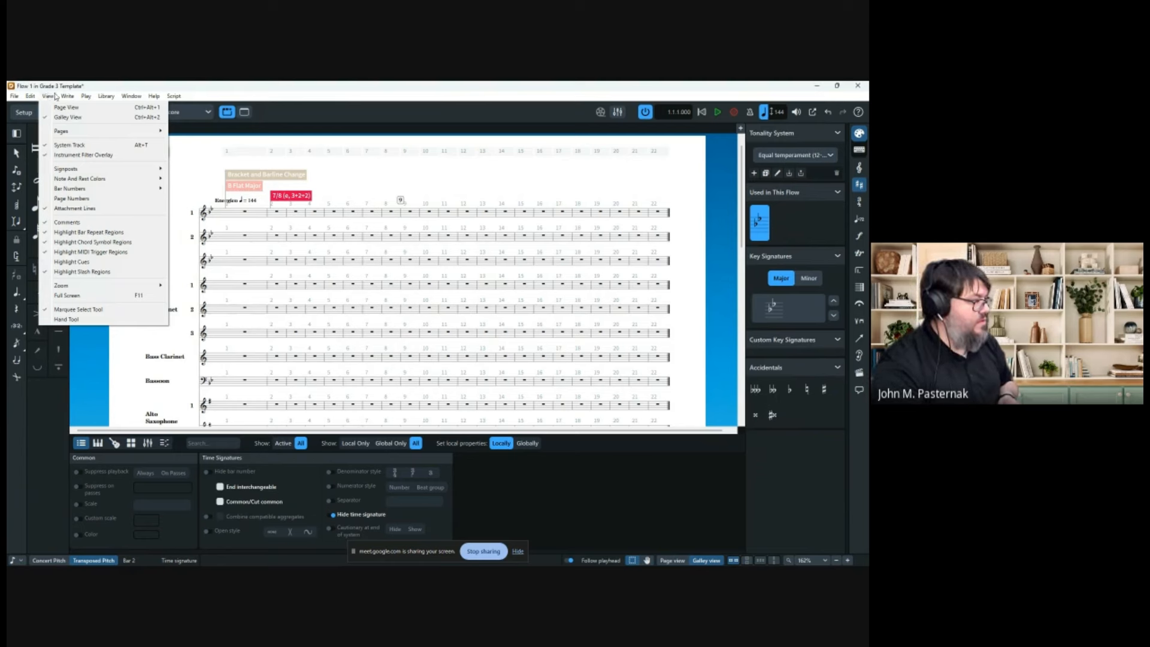
{"action": "mouse_move", "coordinate": [85, 173]}
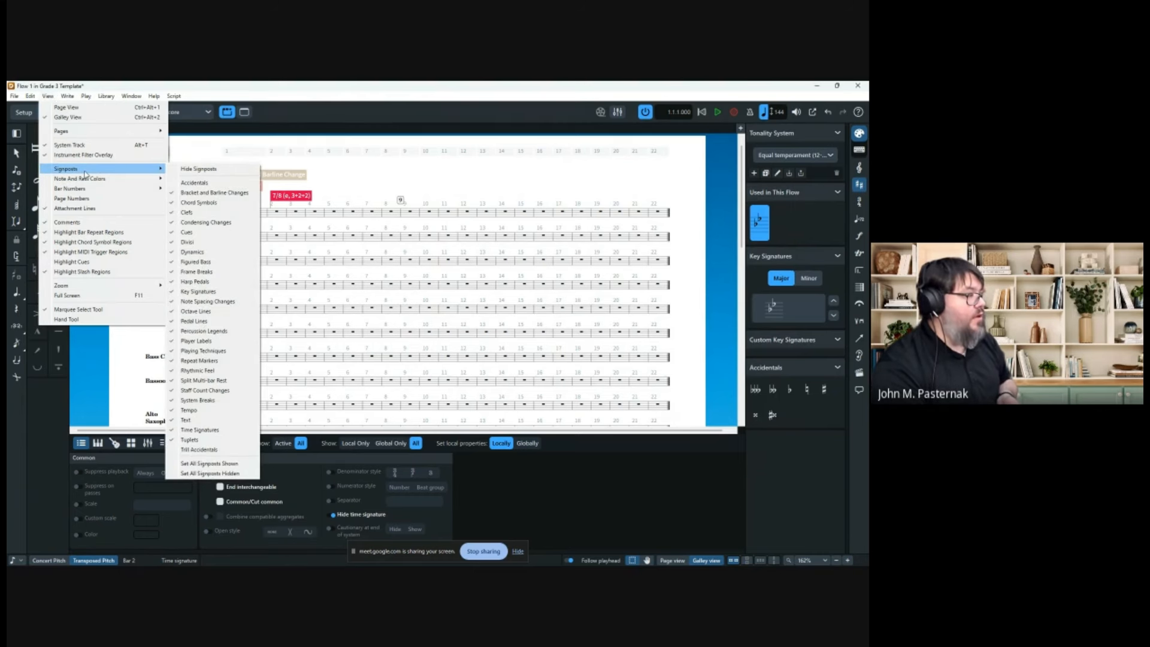
{"action": "left_click", "coordinate": [410, 182]}
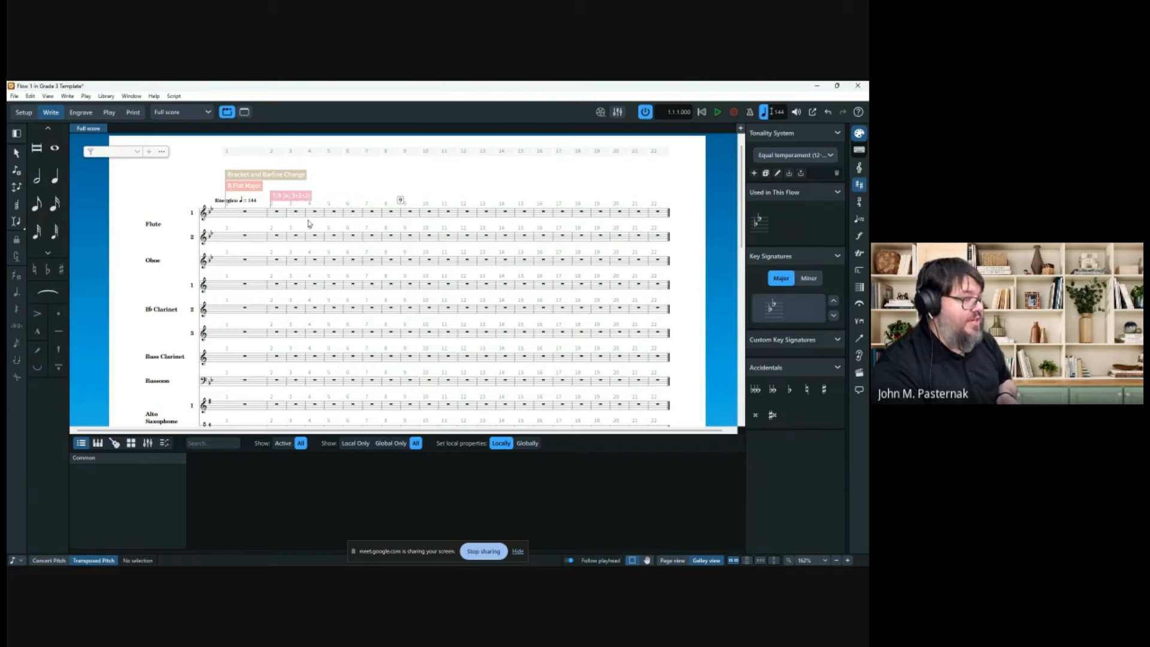
{"action": "scroll", "coordinate": [298, 230], "scroll_direction": "down", "scroll_amount": 3}
Repeat Trumpet 1's bar 1 eighth-note pattern into bar 2 with R.
{"action": "left_click", "coordinate": [238, 349]}
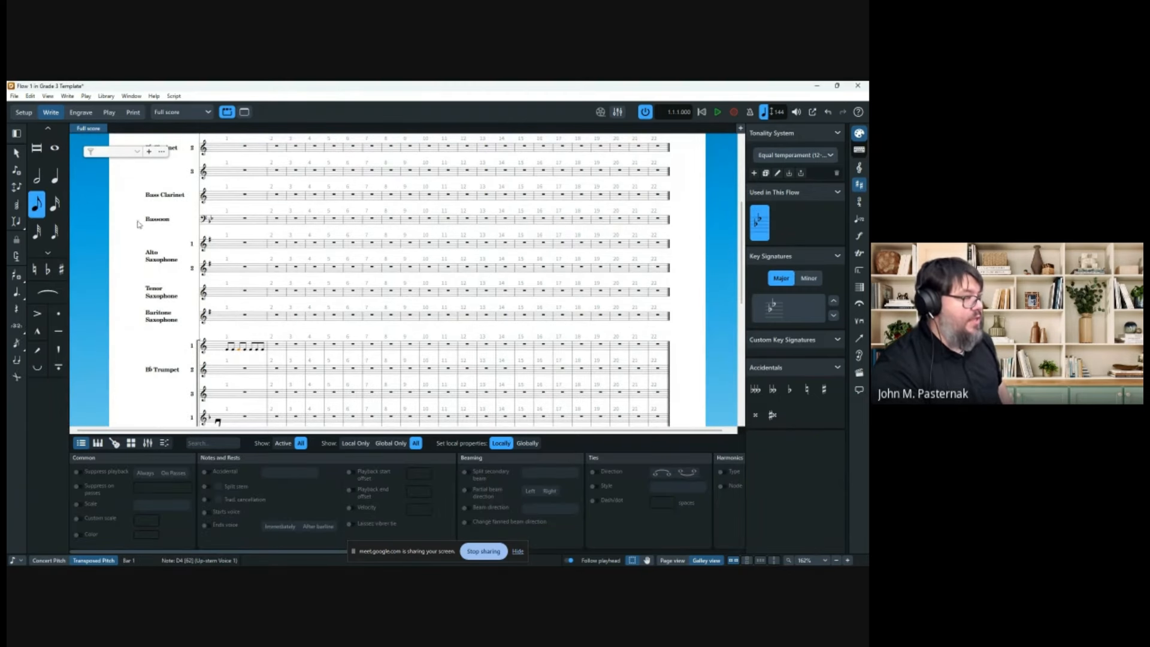
{"action": "left_click", "coordinate": [23, 155]}
{"action": "left_click", "coordinate": [256, 346], "text": "shift"}
{"action": "key", "text": "r"}
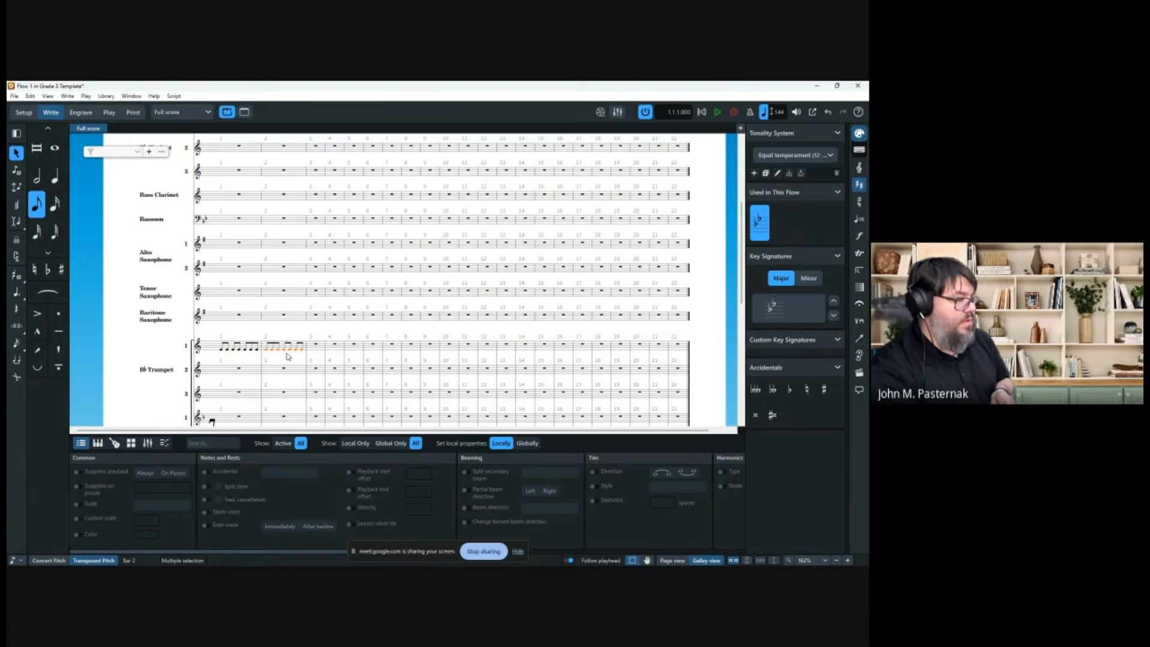
Switch the score to Page view.
{"action": "scroll", "coordinate": [287, 357], "scroll_direction": "up", "scroll_amount": 10}
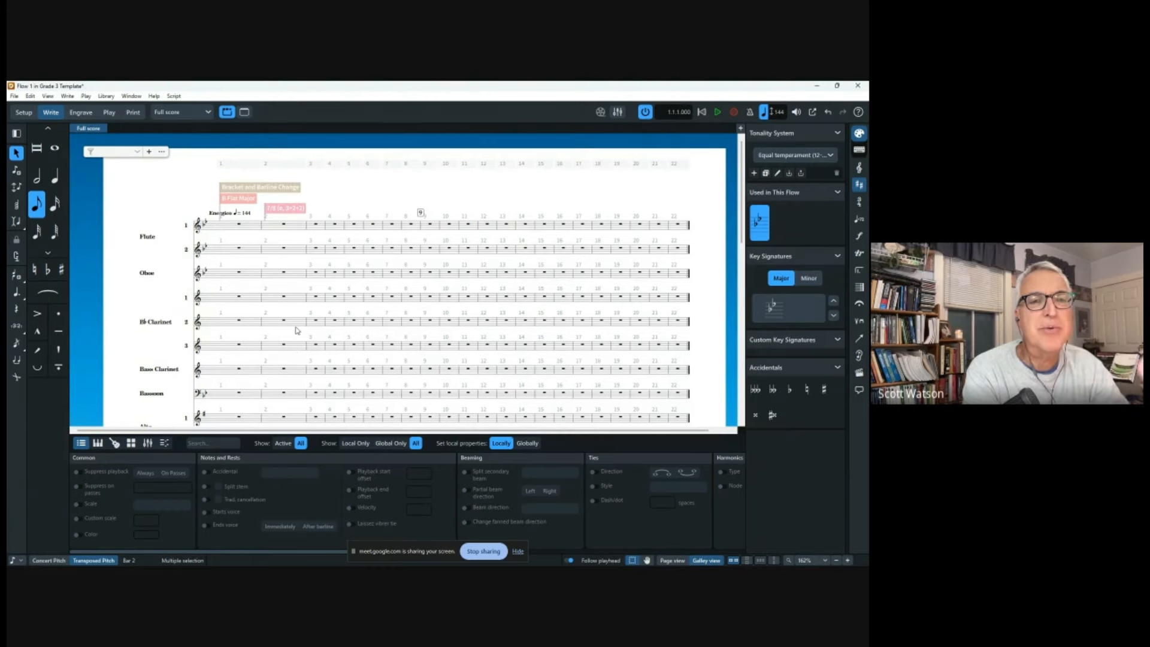
{"action": "scroll", "coordinate": [296, 330], "scroll_direction": "down", "scroll_amount": 10}
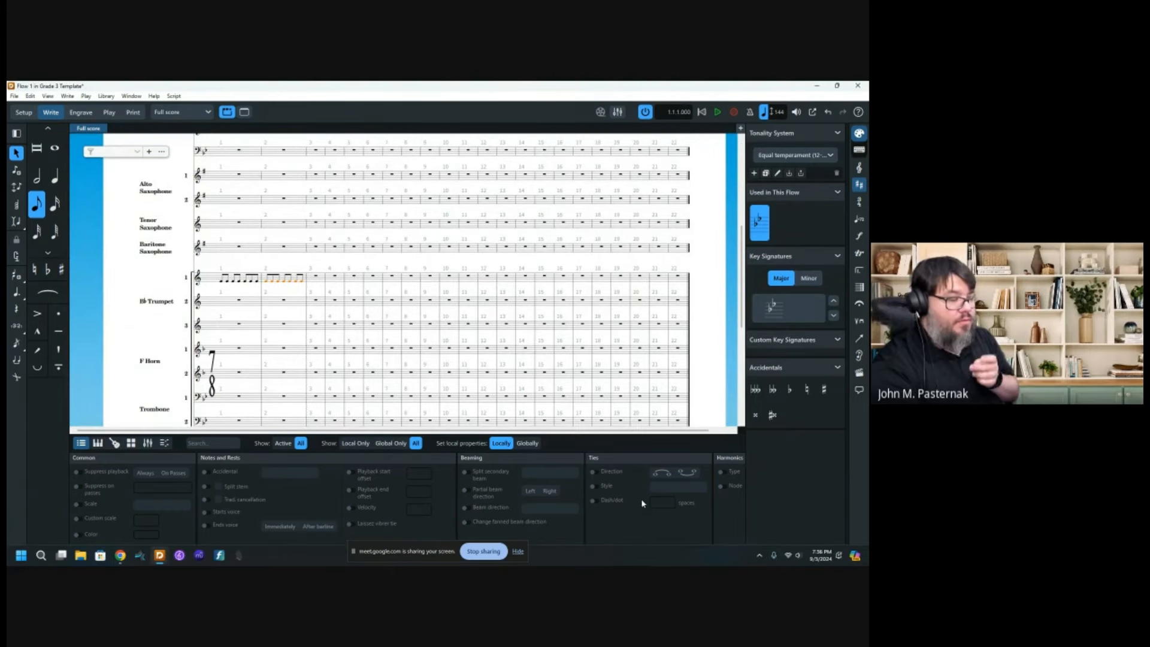
{"action": "left_click", "coordinate": [672, 560]}
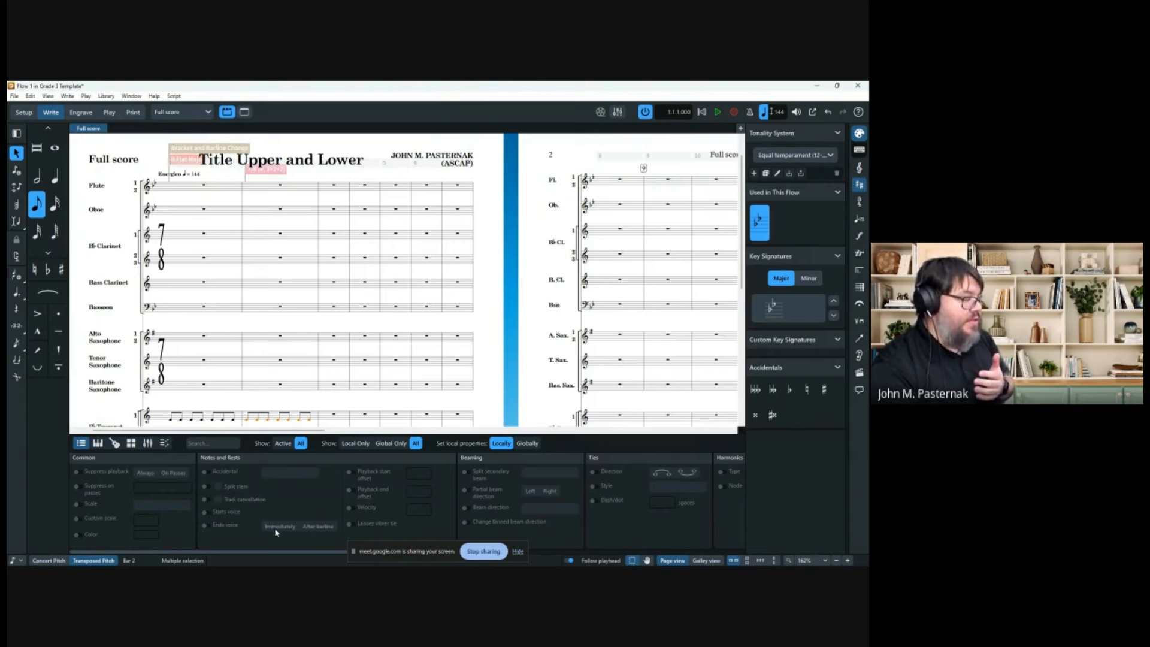
Collapse the bottom Properties panel and scroll through the full score pages.
{"action": "left_click", "coordinate": [302, 552]}
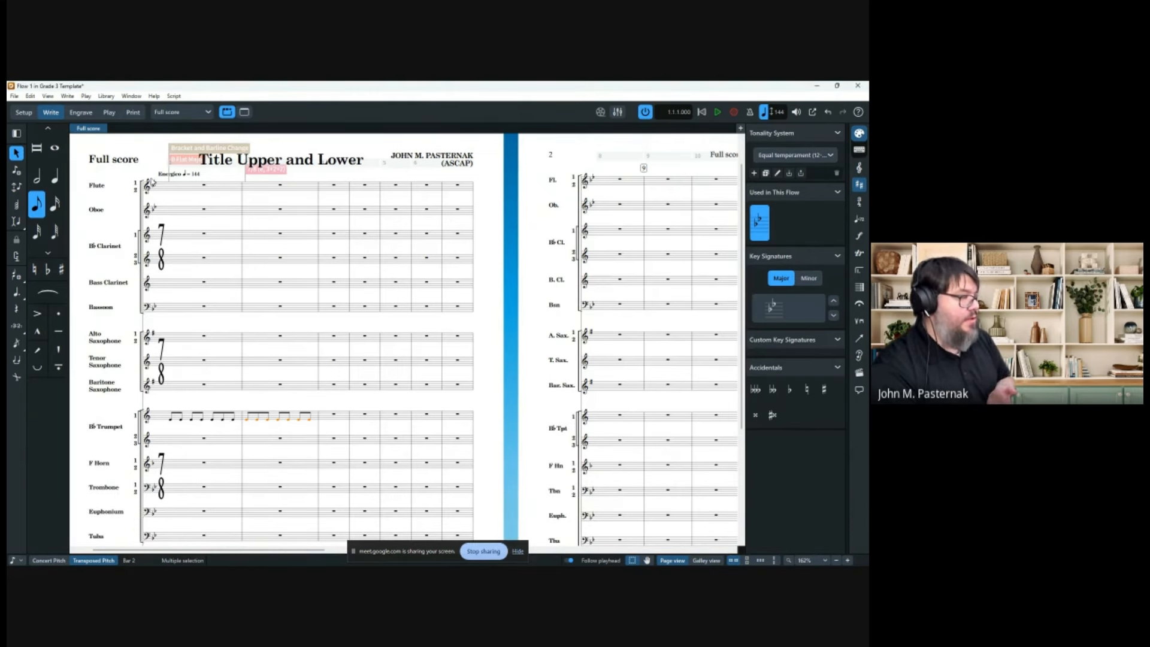
{"action": "scroll", "coordinate": [153, 183], "scroll_direction": "down", "scroll_amount": 1}
{"action": "scroll", "coordinate": [164, 199], "scroll_direction": "up", "scroll_amount": 1}
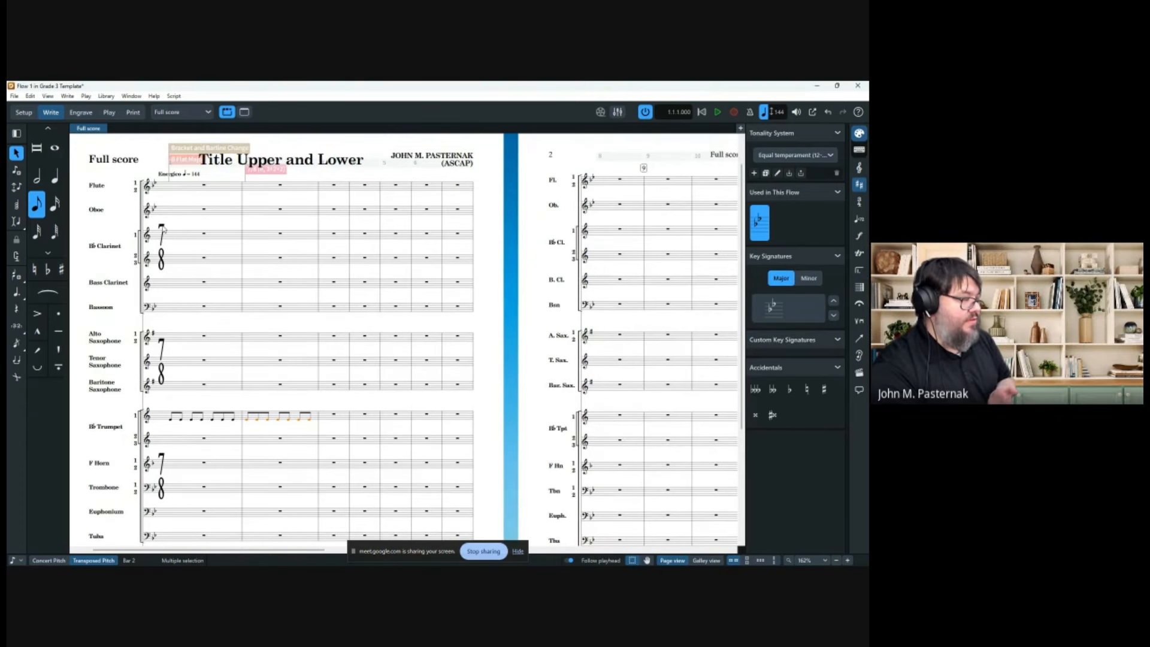
{"action": "scroll", "coordinate": [161, 229], "scroll_direction": "down", "scroll_amount": 2}
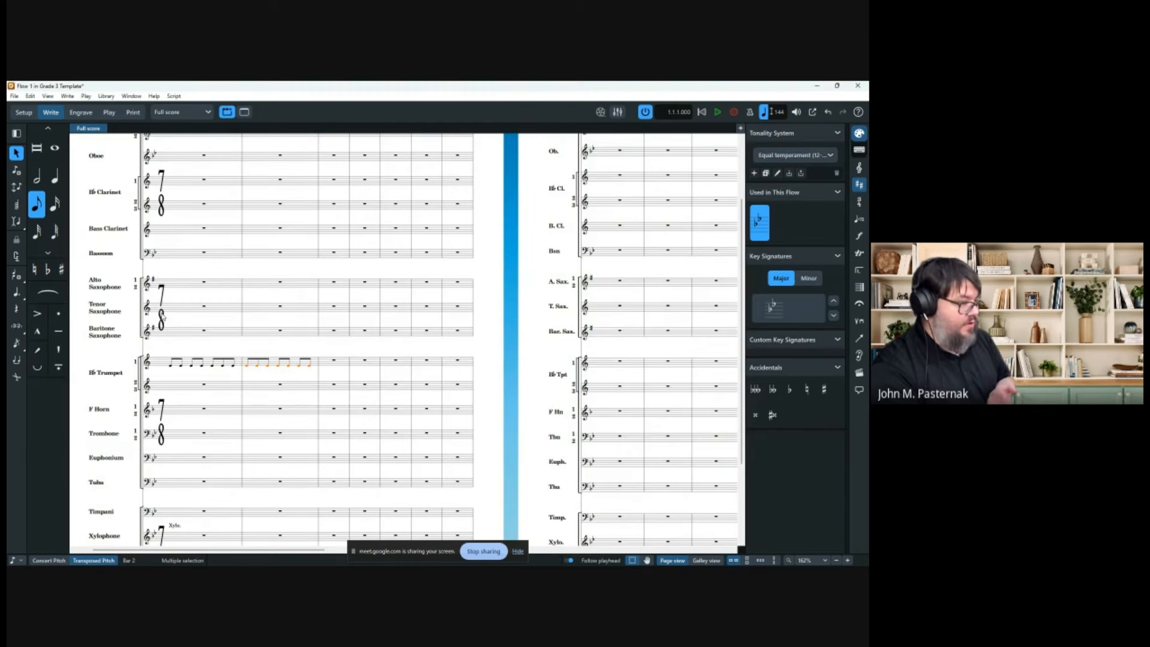
{"action": "scroll", "coordinate": [196, 312], "scroll_direction": "down", "scroll_amount": 2}
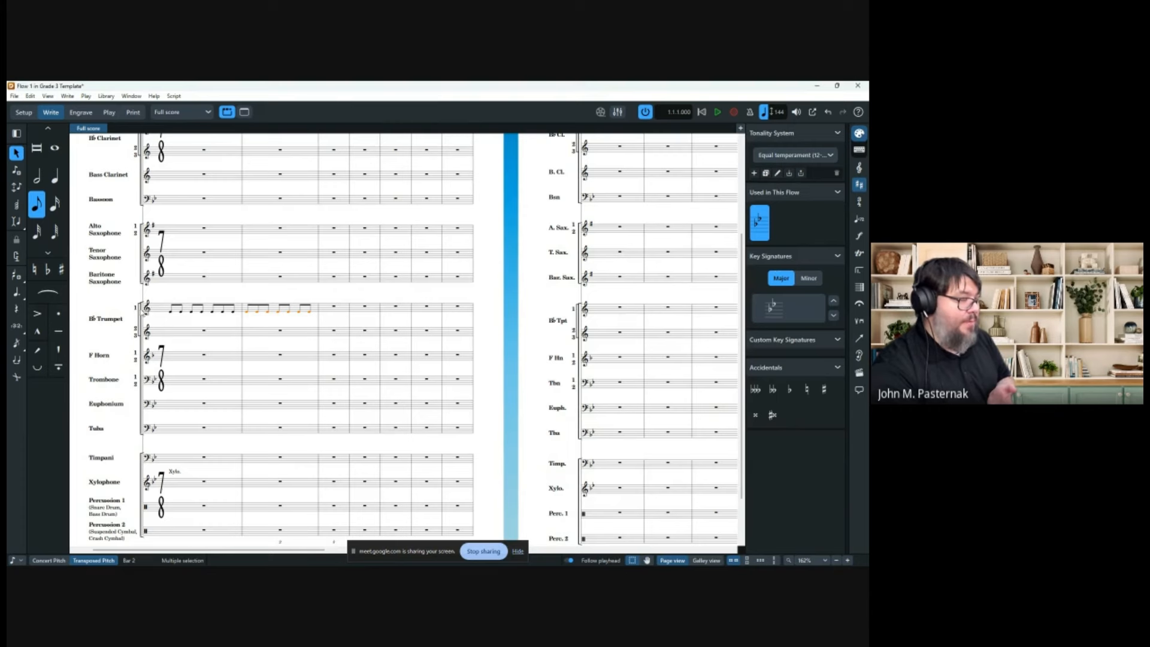
In Engrave mode, shorten the brass bracket so it ends at the F Horn.
{"action": "left_click", "coordinate": [81, 112]}
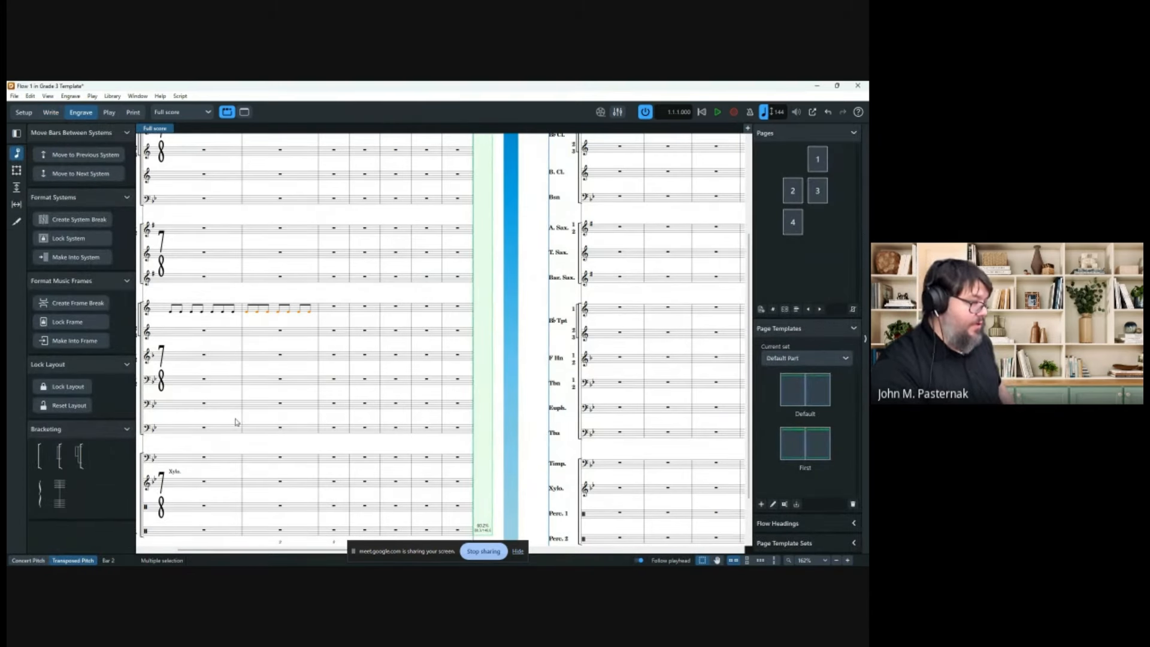
{"action": "scroll", "coordinate": [242, 429], "scroll_direction": "left", "scroll_amount": 2}
{"action": "left_click", "coordinate": [250, 436]}
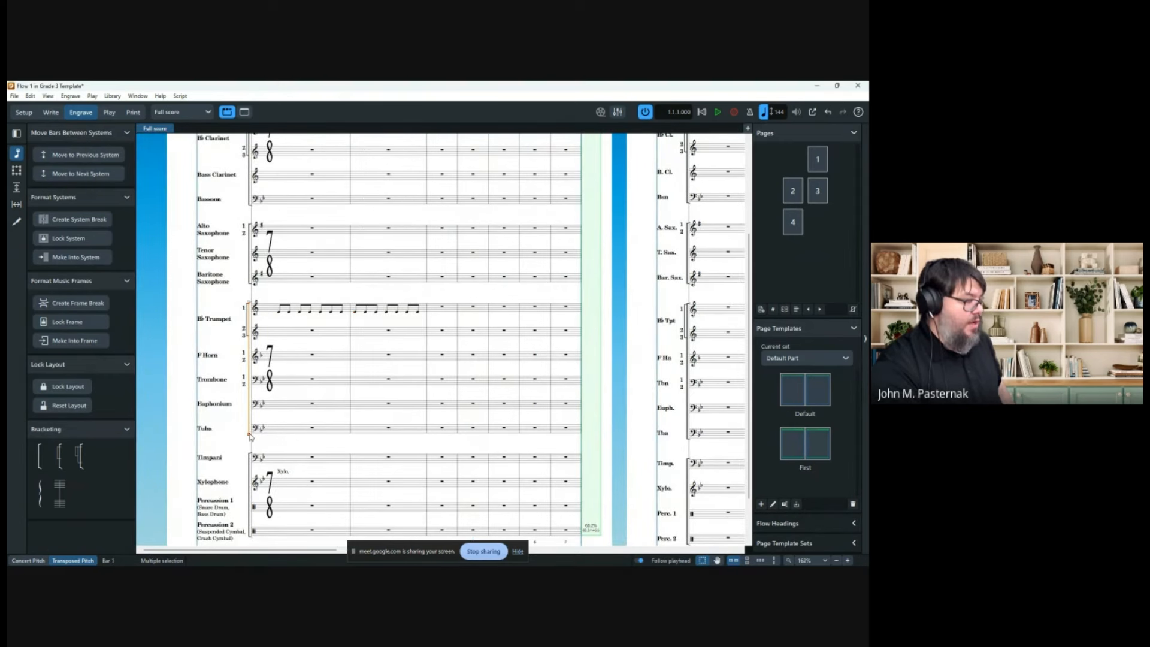
{"action": "left_click_drag", "start_coordinate": [249, 440], "coordinate": [251, 354]}
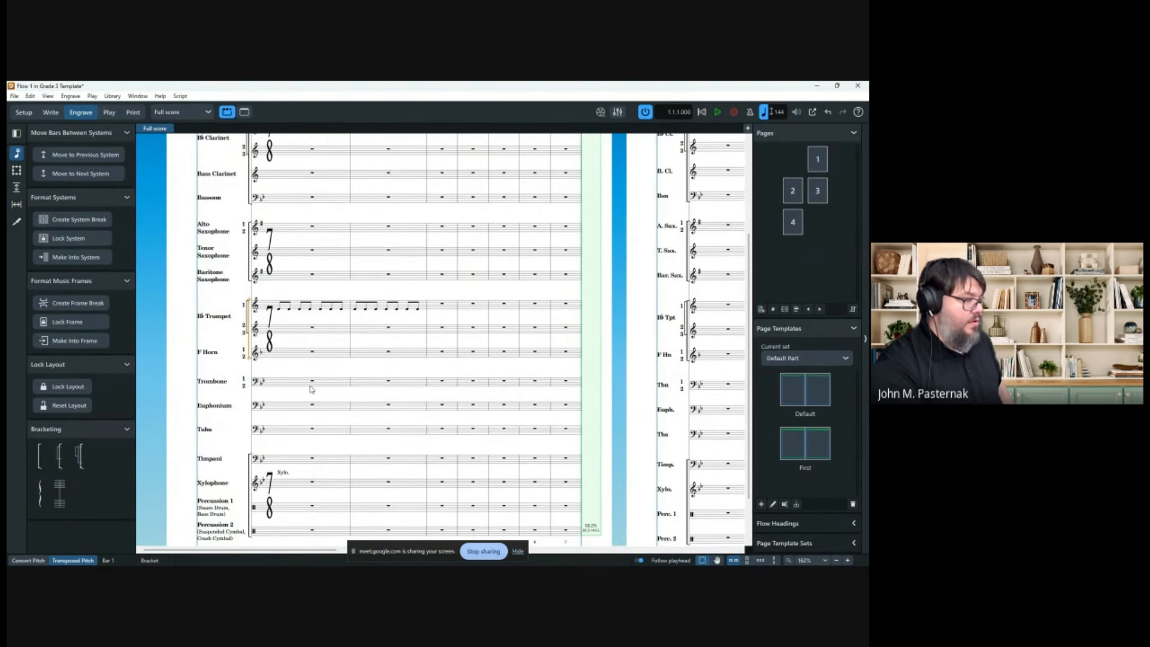
{"action": "left_click", "coordinate": [313, 384]}
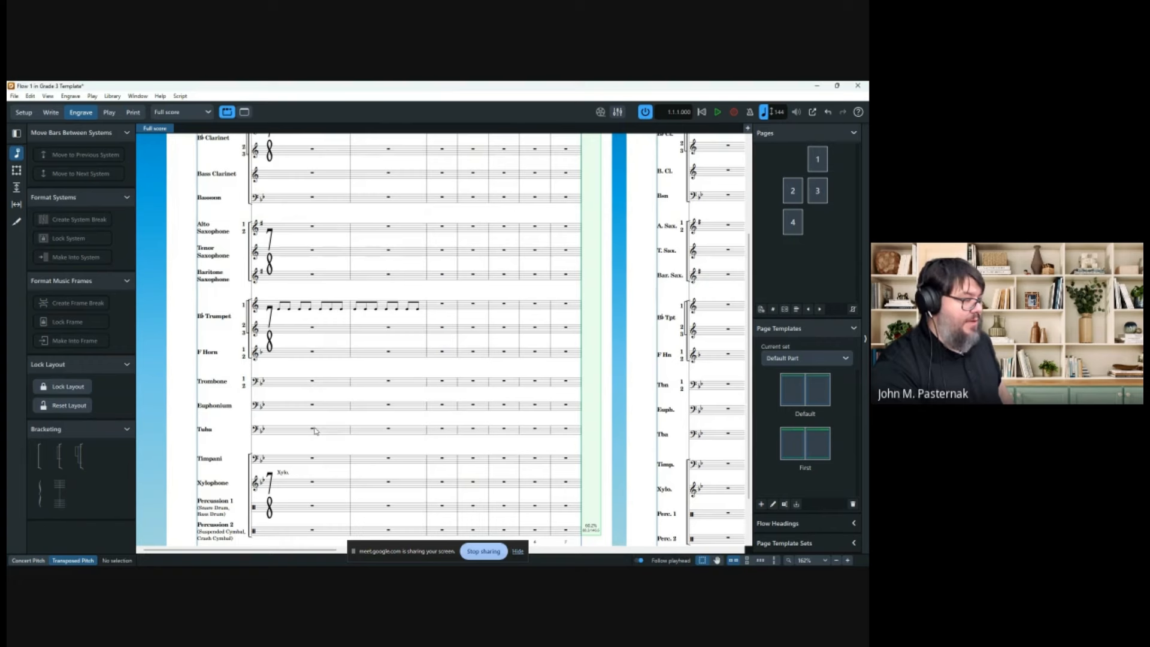
Add a Tuba bracket extended up to Trombone, then undo the low-brass grouping.
{"action": "left_click", "coordinate": [313, 430]}
{"action": "left_click", "coordinate": [39, 455]}
{"action": "left_click_drag", "start_coordinate": [242, 425], "coordinate": [250, 377]}
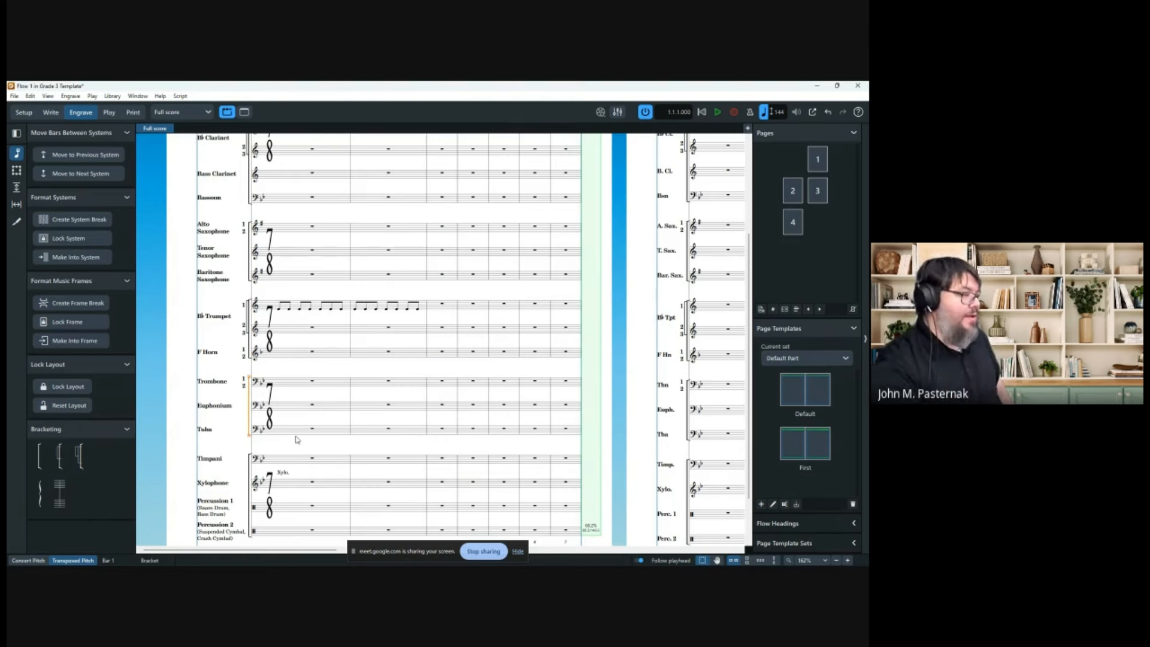
{"action": "left_click", "coordinate": [178, 345]}
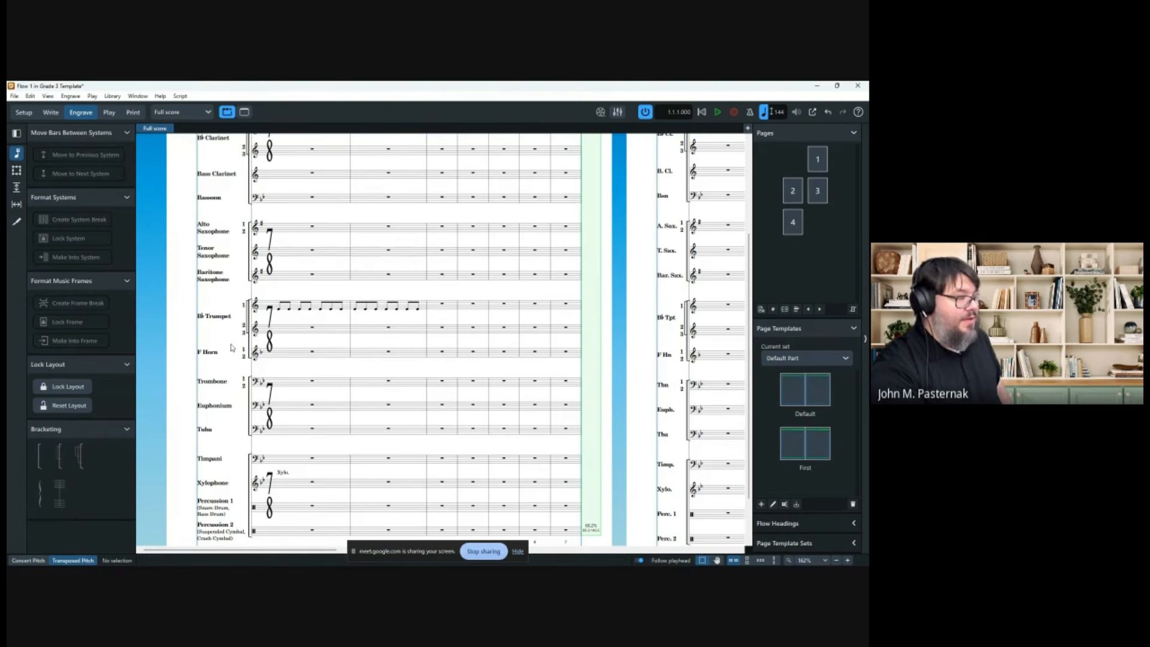
{"action": "key", "text": "ctrl+z"}
{"action": "key", "text": "ctrl+z"}
{"action": "key", "text": "ctrl+z"}
{"action": "key", "text": "ctrl+z"}
{"action": "key", "text": "ctrl+z"}
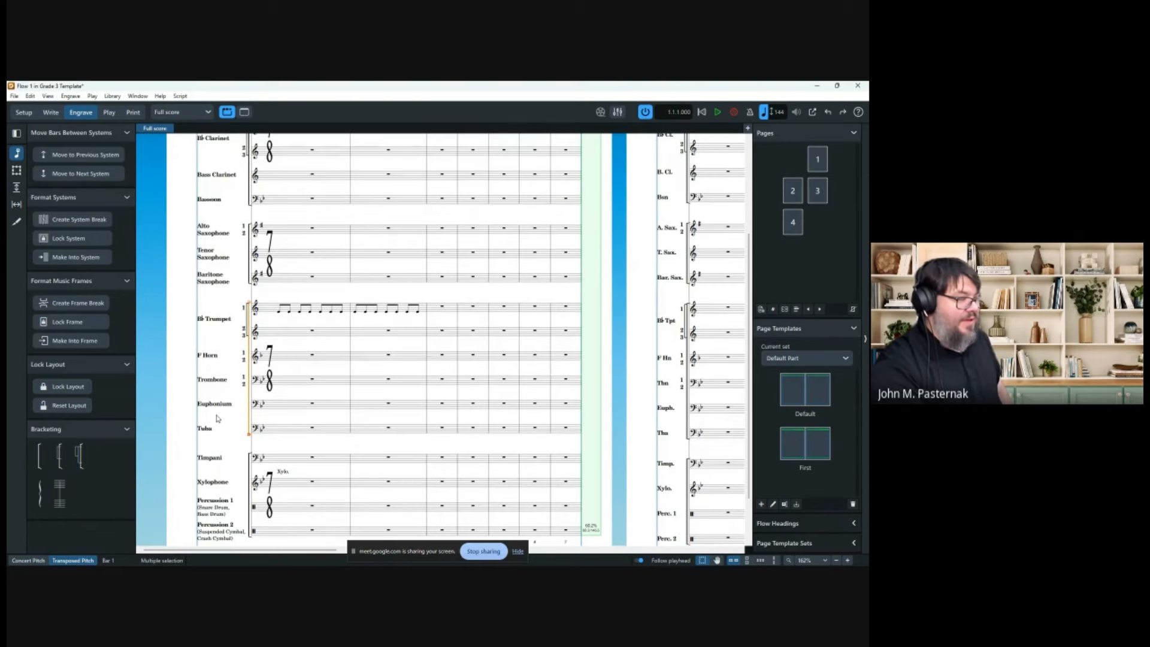
{"action": "scroll", "coordinate": [269, 284], "scroll_direction": "down", "scroll_amount": 1, "text": "ctrl"}
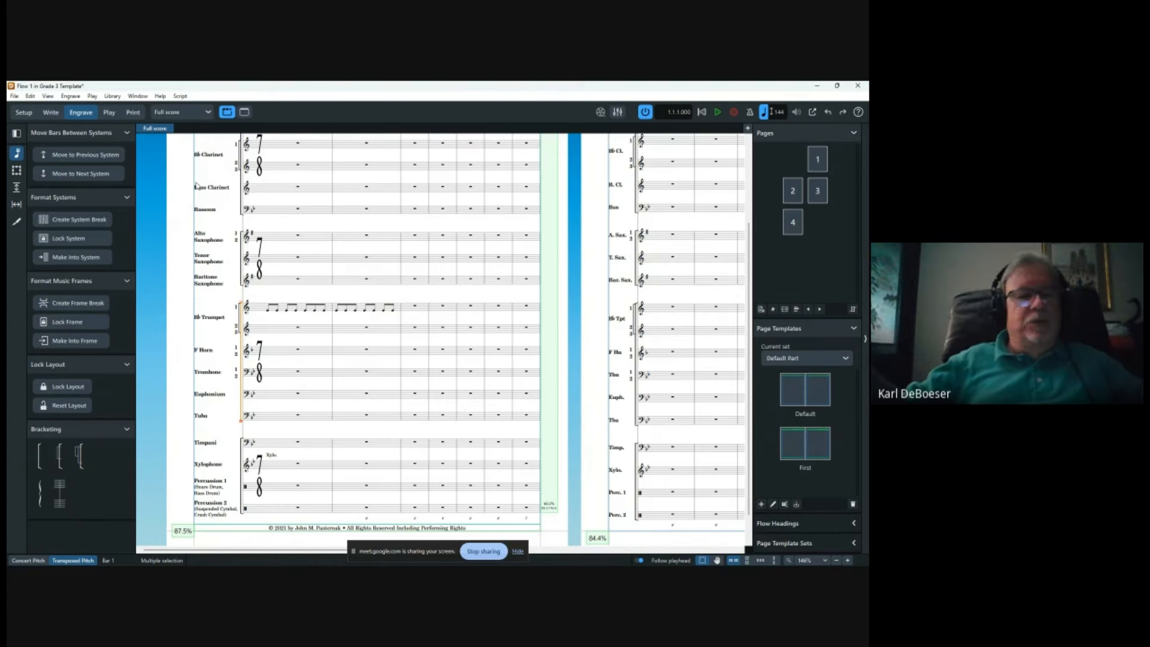
Back in Write mode, remove the bar 2 7/8 time signature and fill bar 2 with Trumpet 1 eighths.
{"action": "left_click", "coordinate": [54, 115]}
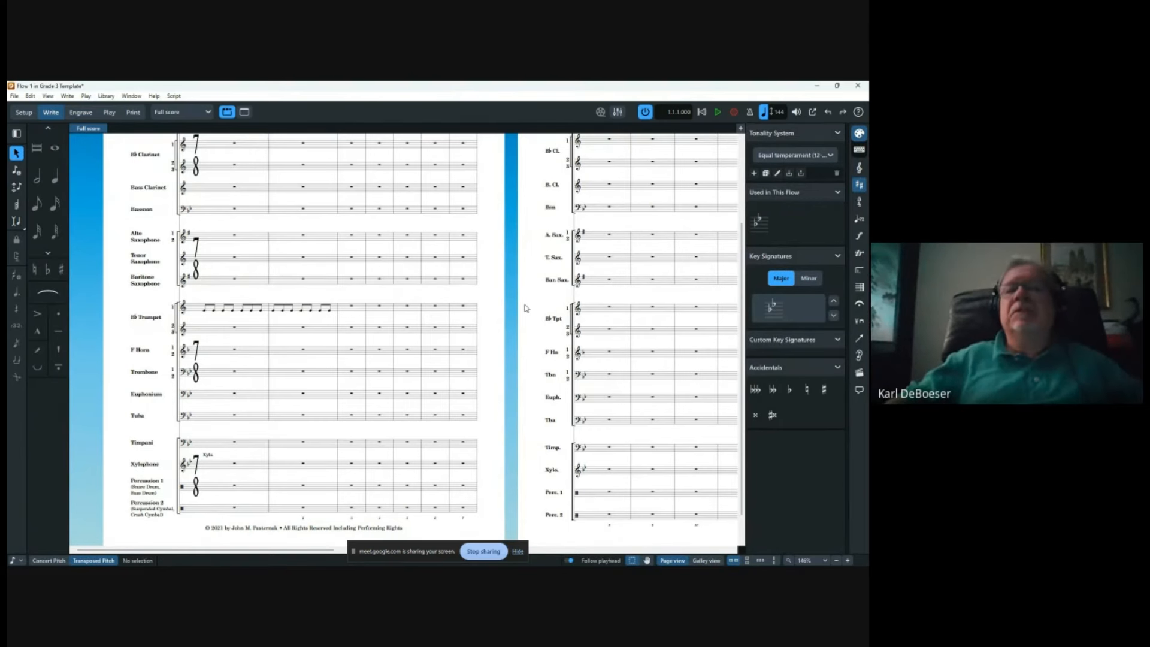
{"action": "key", "text": "ctrl+z"}
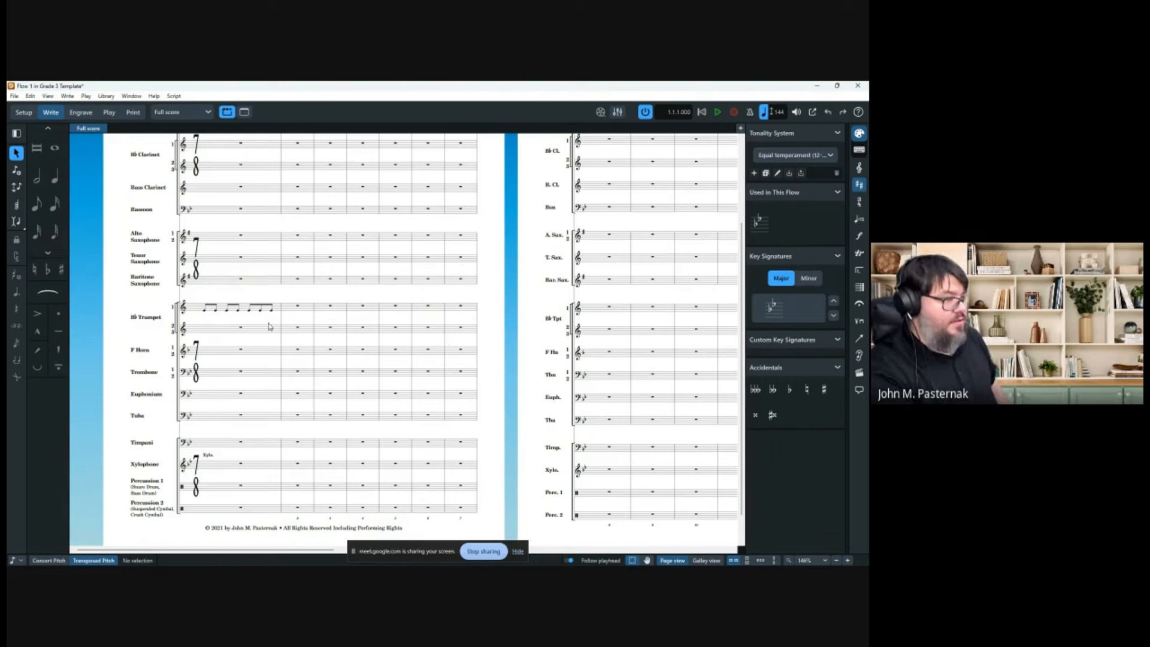
{"action": "key", "text": "ctrl+z"}
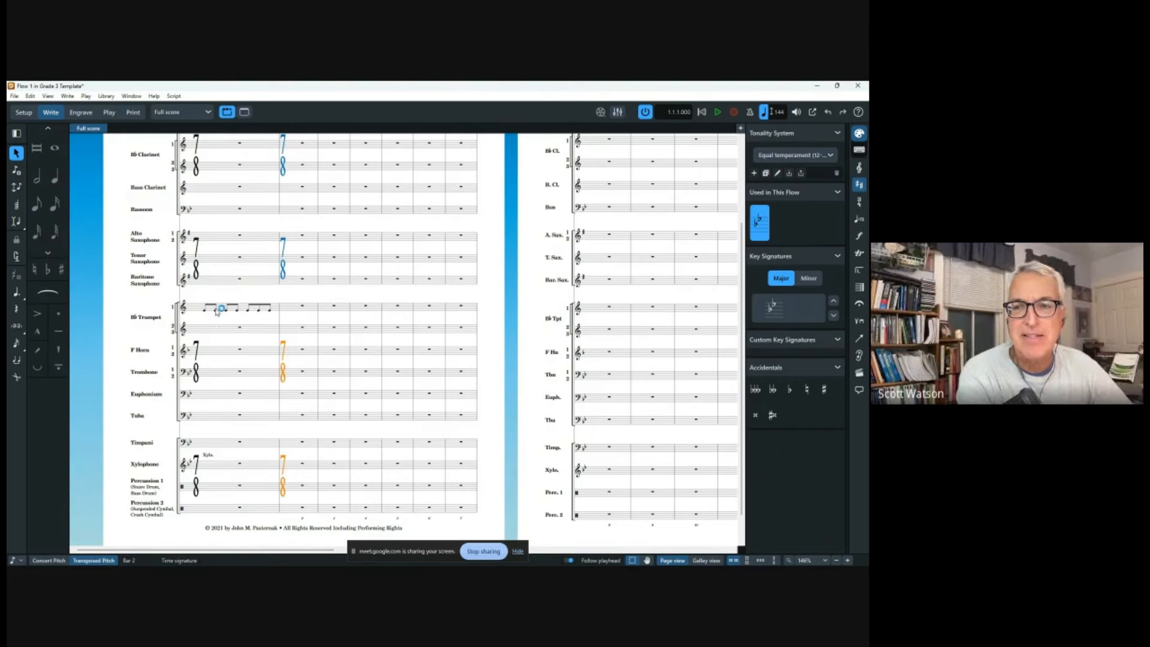
{"action": "key", "text": "Delete"}
{"action": "left_click", "coordinate": [220, 309]}
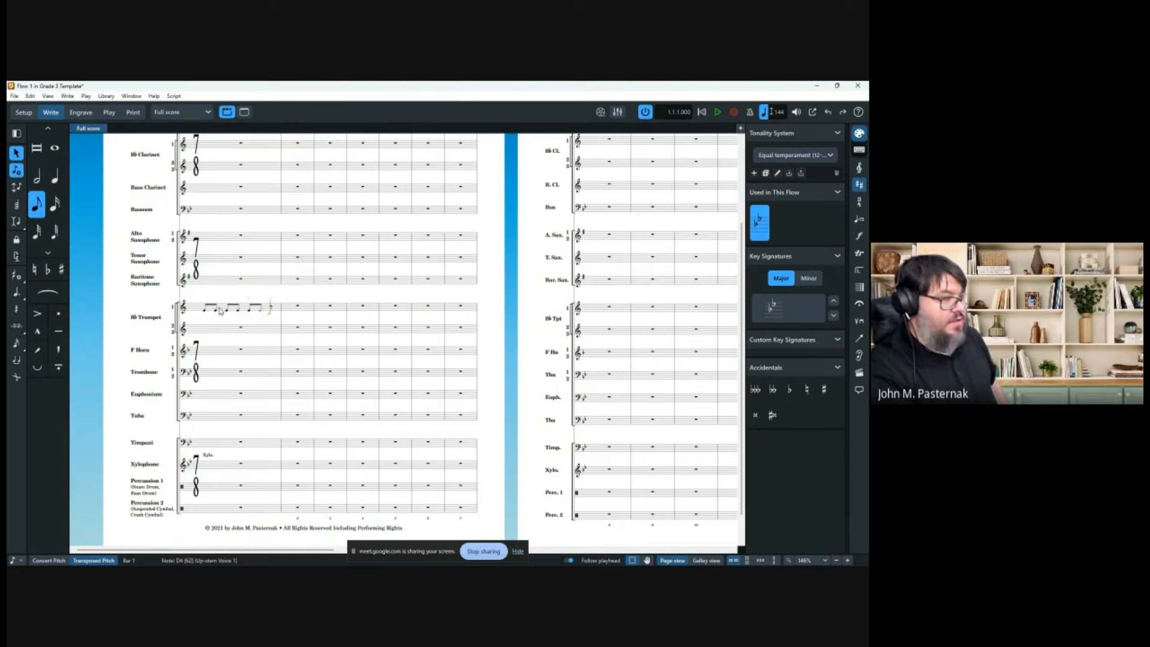
{"action": "key", "text": "BackSpace"}
{"action": "key", "text": "BackSpace"}
{"action": "key", "text": "BackSpace"}
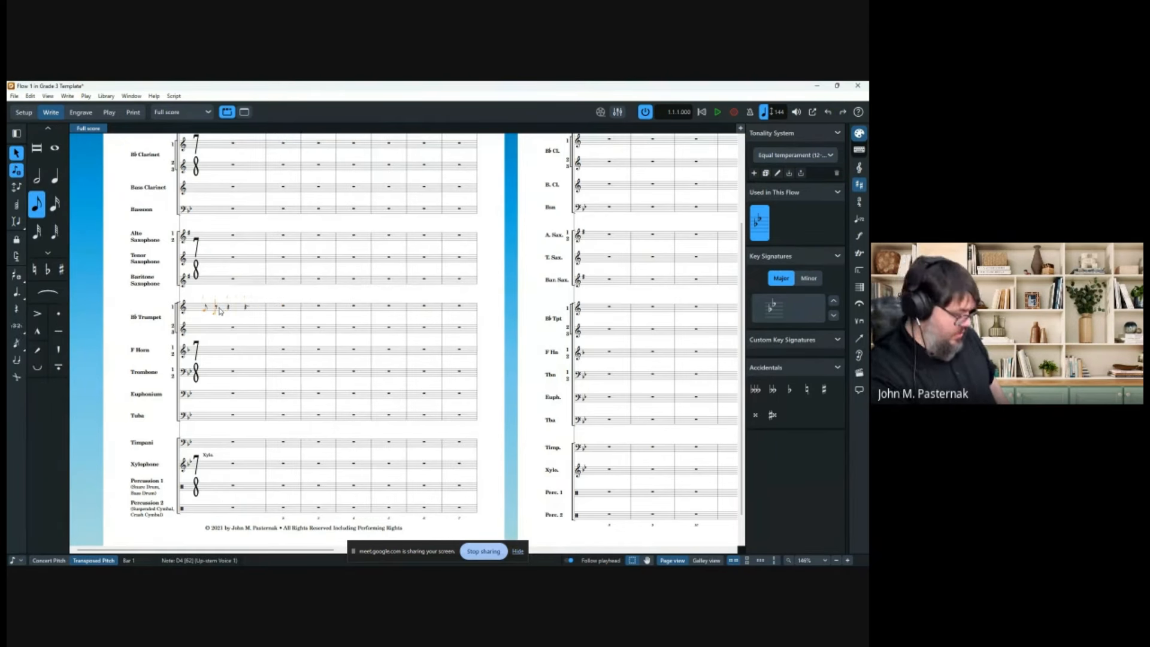
{"action": "key", "text": "ctrl+y"}
{"action": "key", "text": "ctrl+y"}
{"action": "key", "text": "ctrl+y"}
{"action": "key", "text": "ctrl+y"}
{"action": "key", "text": "ctrl+y"}
{"action": "key", "text": "ctrl+y"}
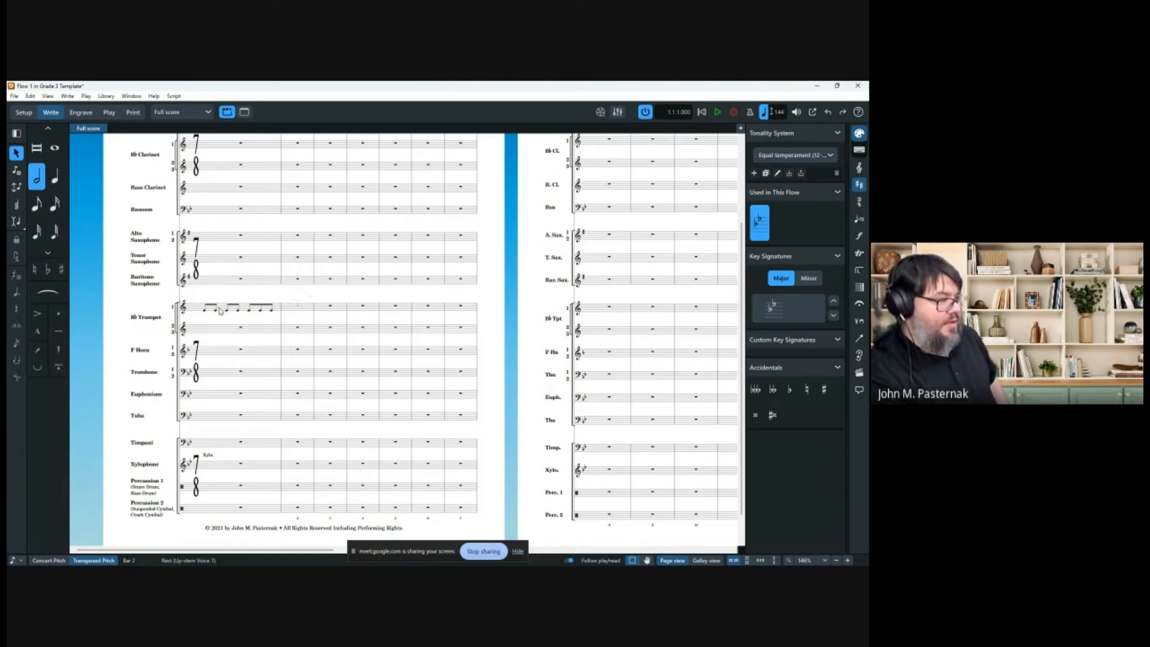
{"action": "key", "text": "Delete"}
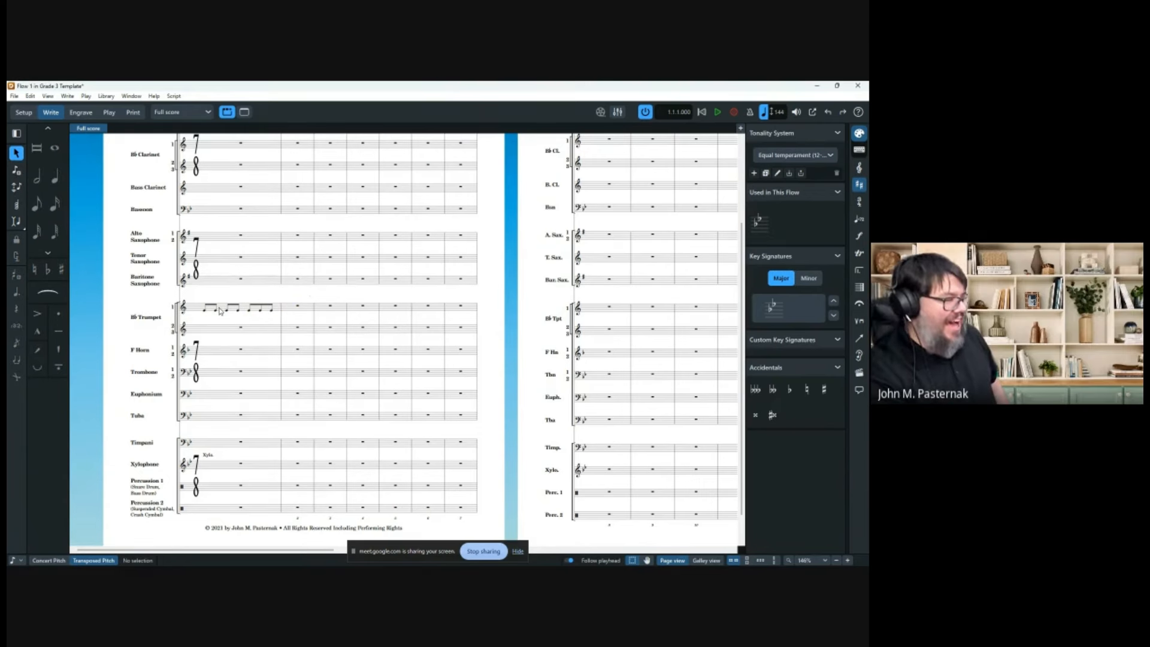
{"action": "key", "text": "ctrl+y"}
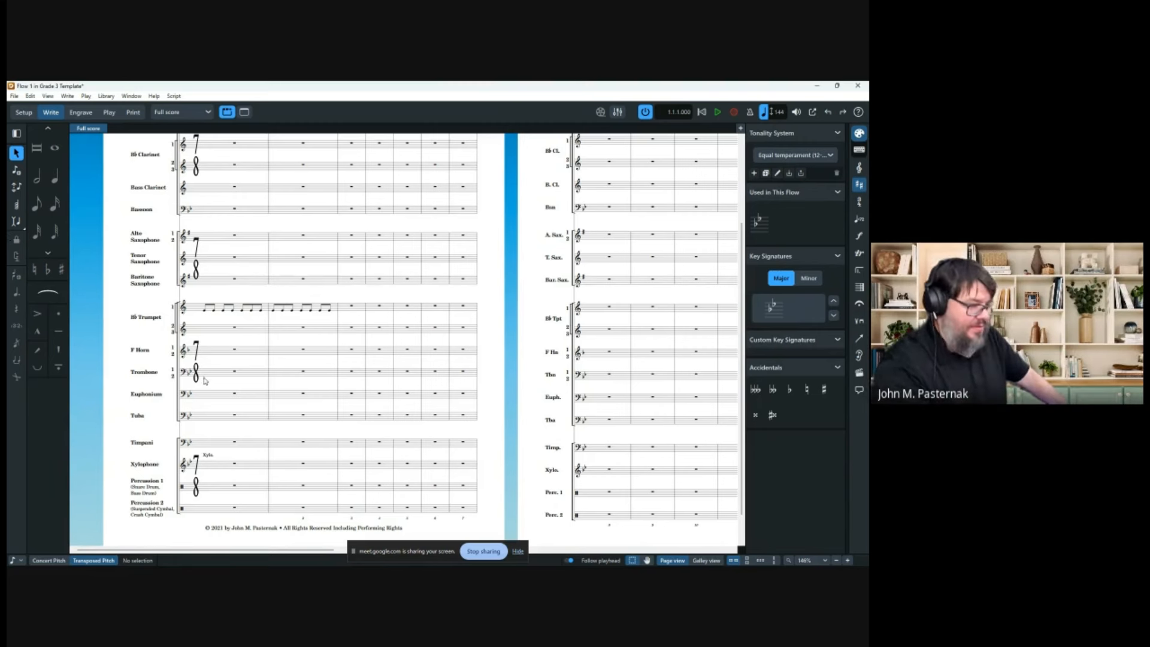
Switch to Galley view and zoom in on the trumpet staves.
{"action": "left_click", "coordinate": [706, 560]}
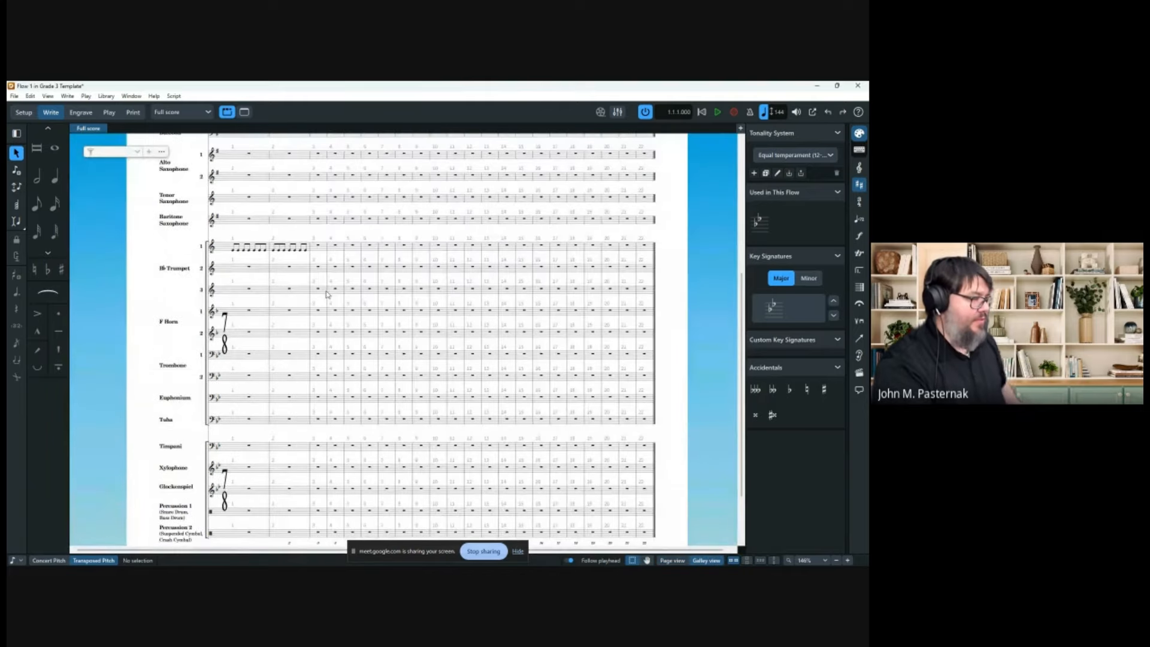
{"action": "scroll", "coordinate": [246, 364], "scroll_direction": "up", "scroll_amount": 1}
{"action": "left_click_drag", "start_coordinate": [247, 365], "coordinate": [341, 369]}
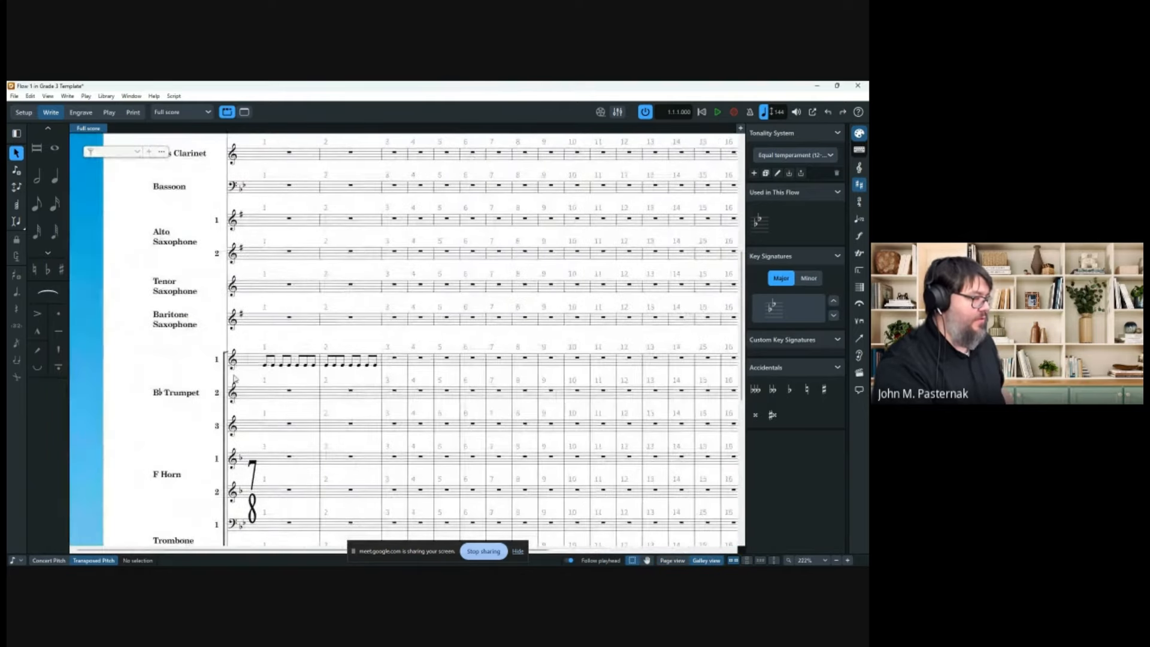
Duplicate Trumpet 1's bars 1–2 eighth notes onto Trumpets 2 and 3.
{"action": "left_click", "coordinate": [265, 365]}
{"action": "left_click", "coordinate": [376, 366], "text": "shift"}
{"action": "key", "text": "alt+shift+Down"}
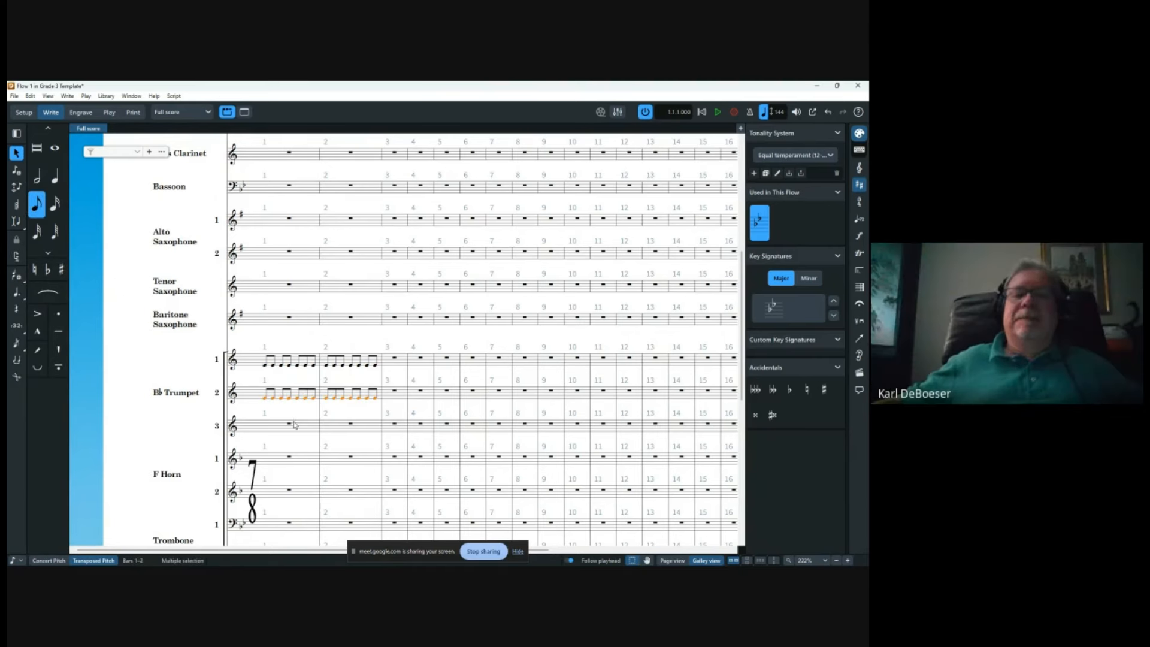
{"action": "key", "text": "alt+shift+Down"}
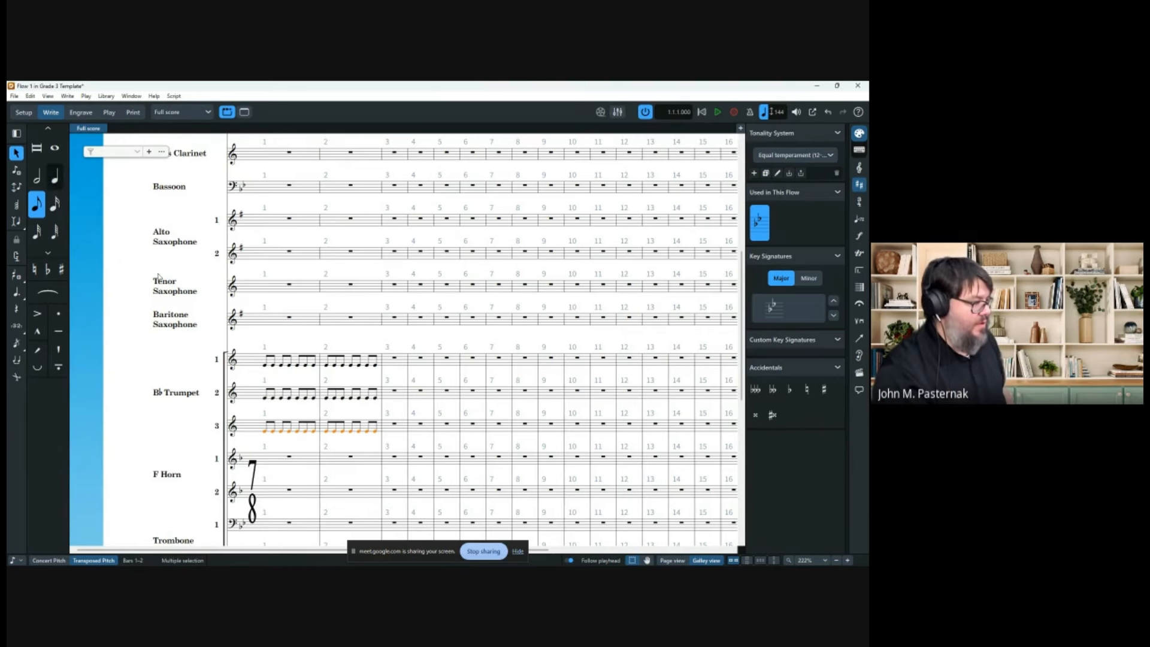
Turn six of Trumpet 3's eighth notes in bars 1–2 into quarter notes.
{"action": "left_click", "coordinate": [267, 430]}
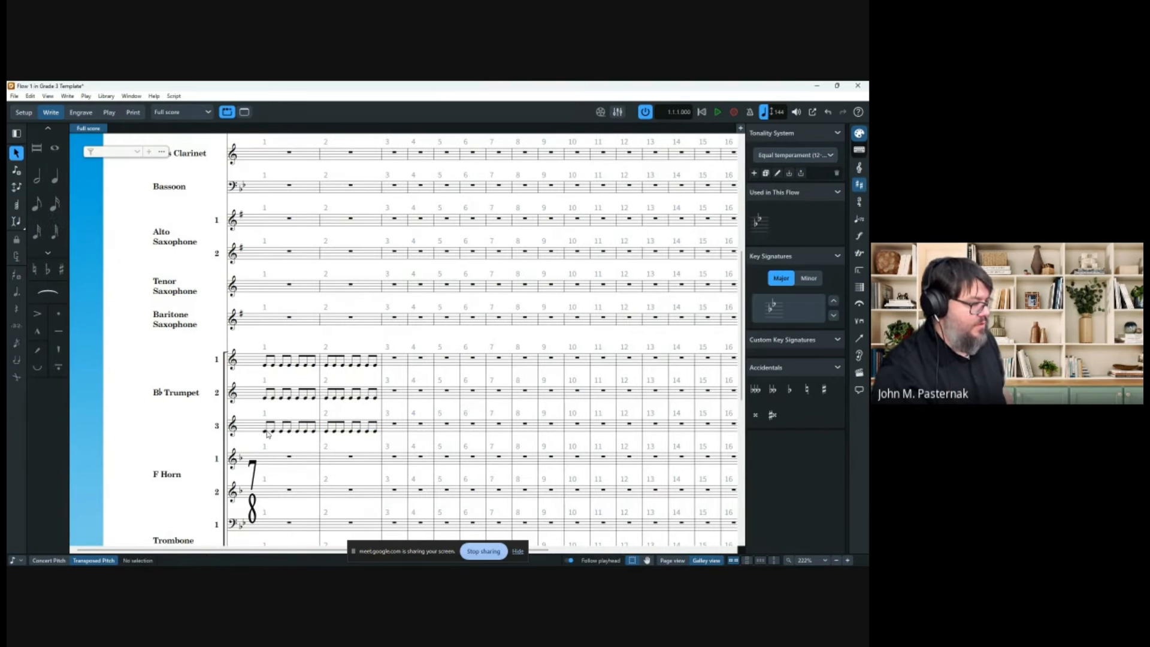
{"action": "key", "text": "6"}
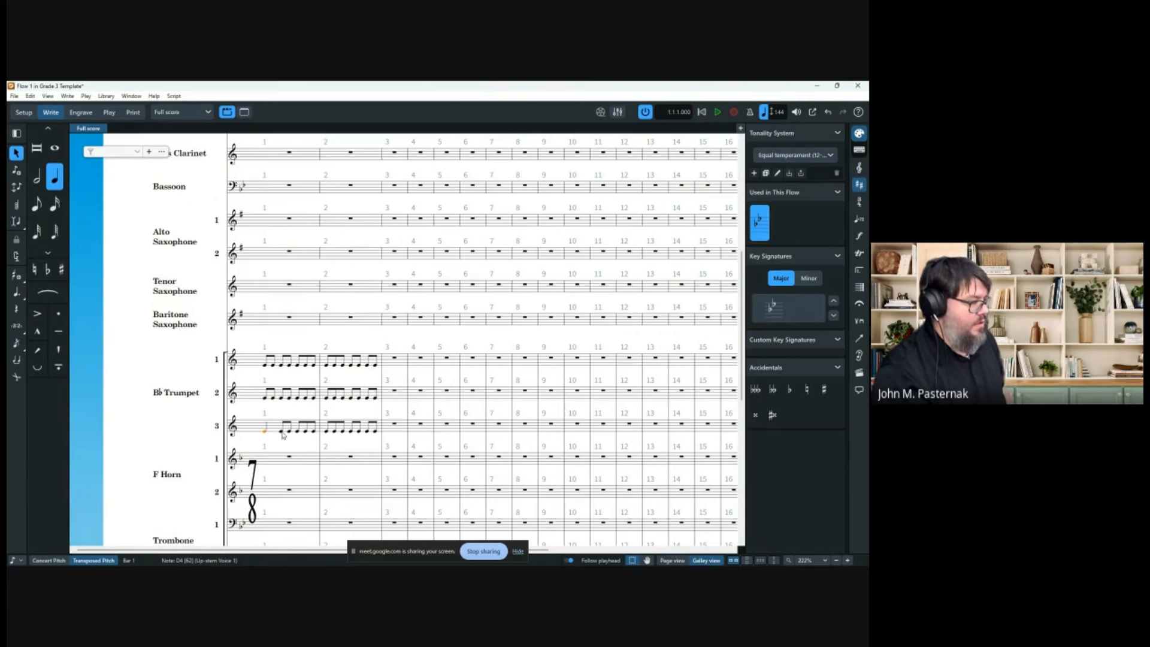
{"action": "left_click", "coordinate": [282, 432]}
{"action": "key", "text": "6"}
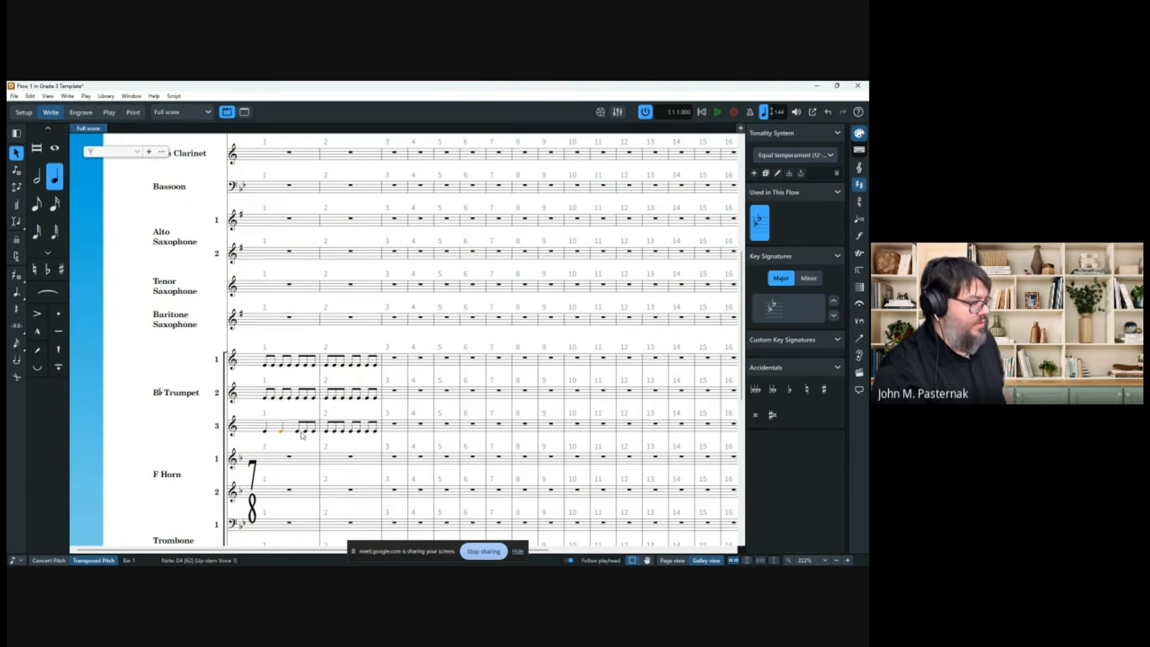
{"action": "left_click", "coordinate": [299, 432]}
{"action": "key", "text": "6"}
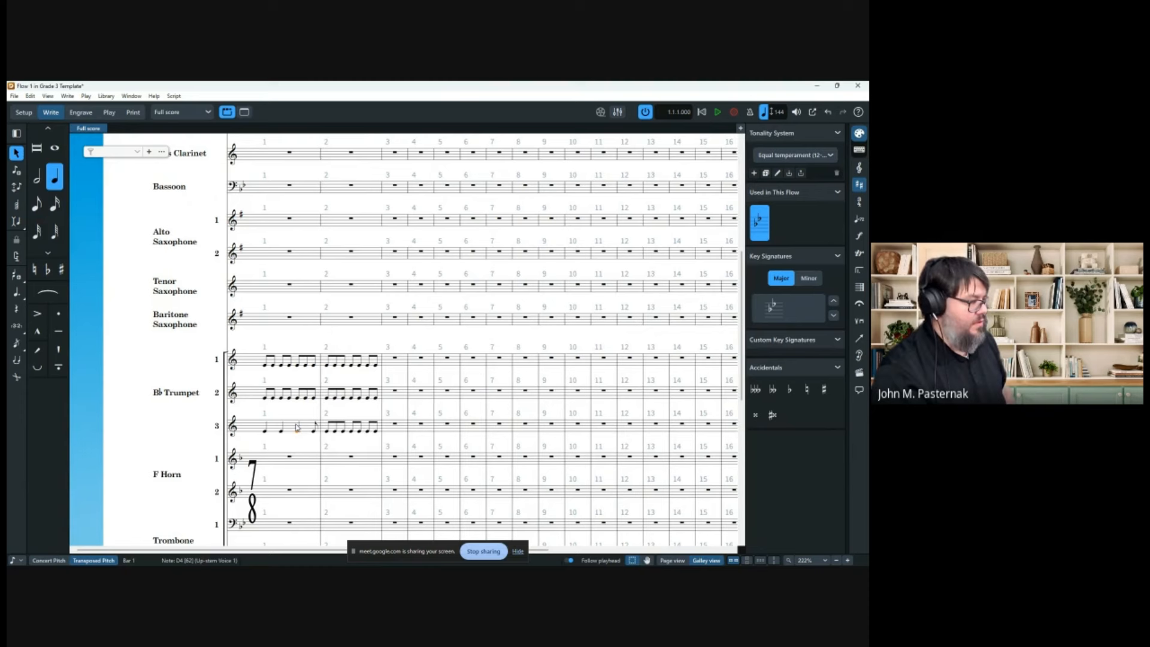
{"action": "left_click", "coordinate": [329, 433]}
{"action": "key", "text": "6"}
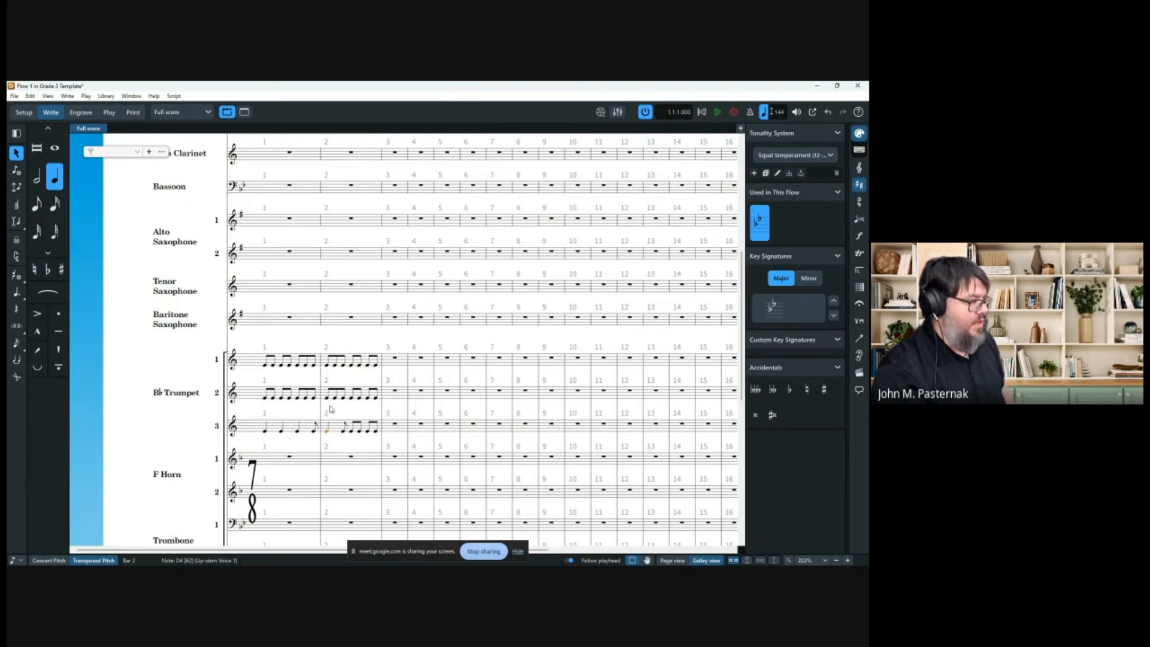
{"action": "left_click", "coordinate": [351, 431]}
{"action": "left_click", "coordinate": [368, 431], "text": "ctrl"}
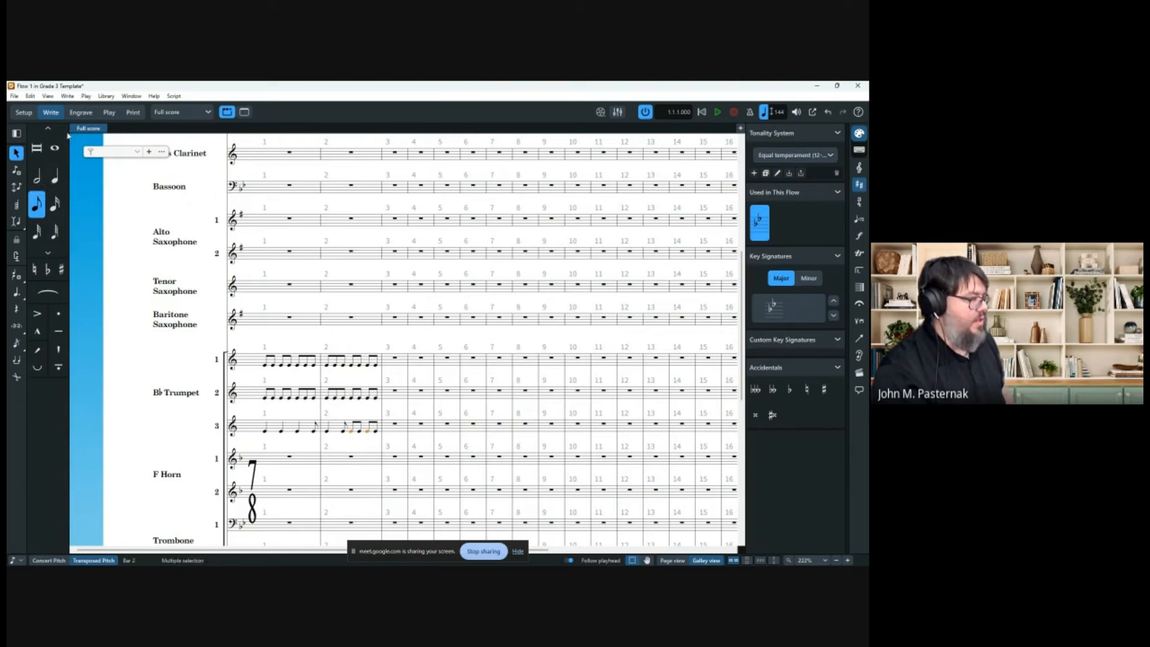
{"action": "left_click", "coordinate": [54, 176]}
{"action": "left_click", "coordinate": [400, 411]}
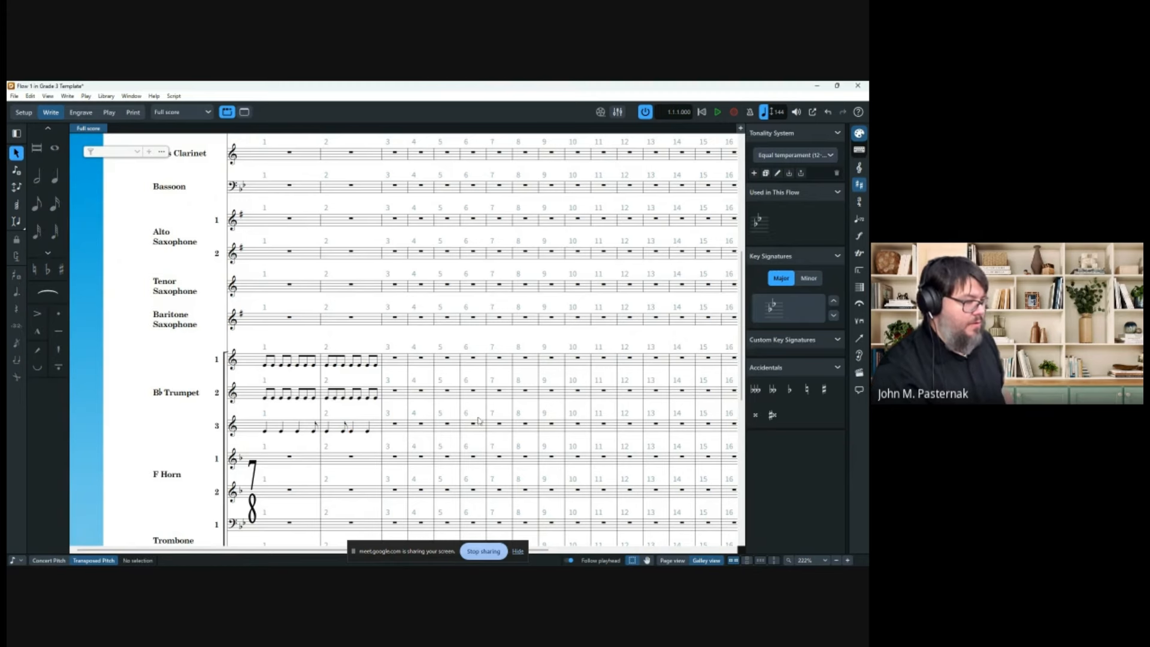
Return to Page view and open the Library menu.
{"action": "left_click", "coordinate": [672, 561]}
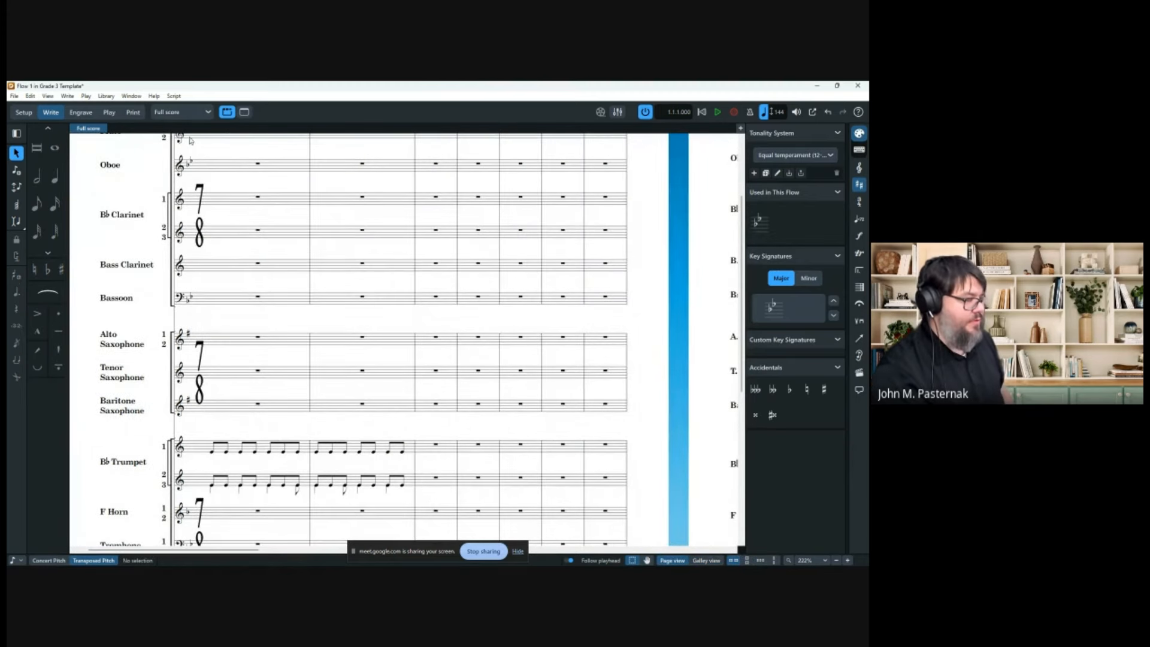
{"action": "scroll", "coordinate": [76, 254], "scroll_direction": "down", "scroll_amount": 2}
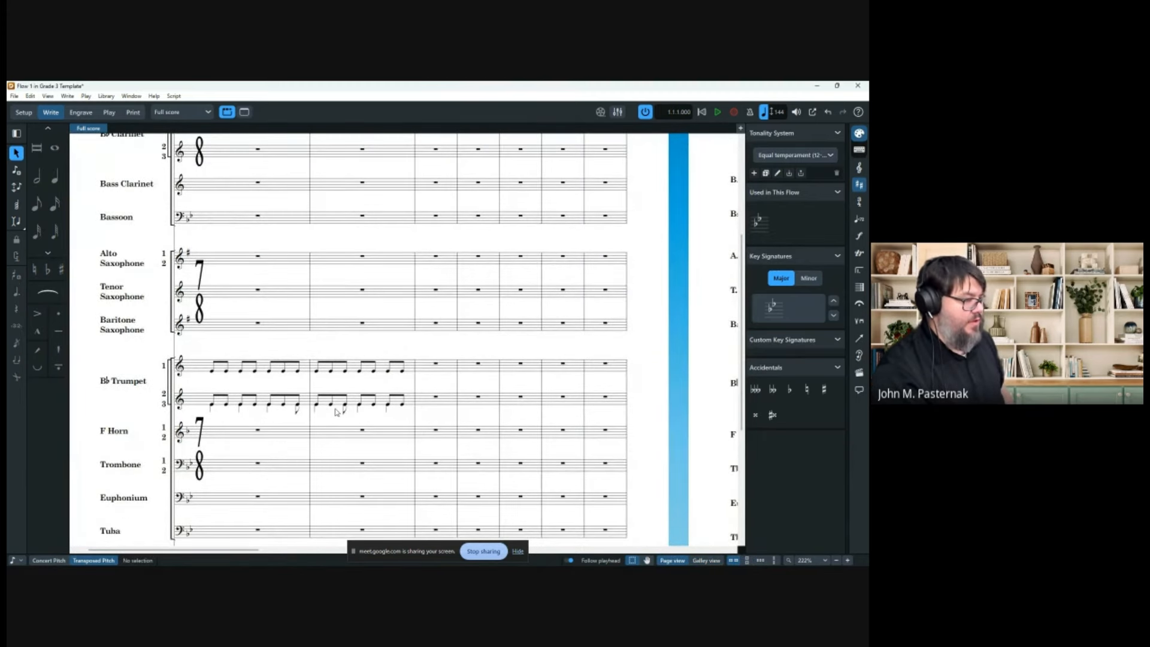
{"action": "left_click", "coordinate": [106, 96]}
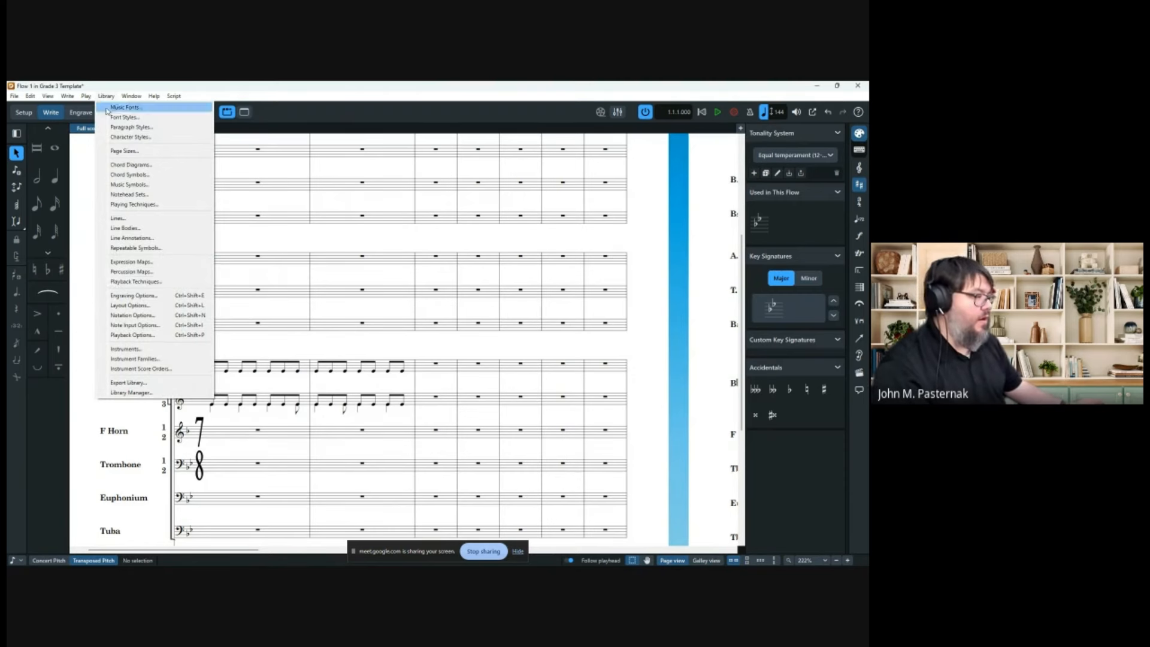
Open the flow's Notation Options and go to the Condensing settings.
{"action": "left_click", "coordinate": [145, 316]}
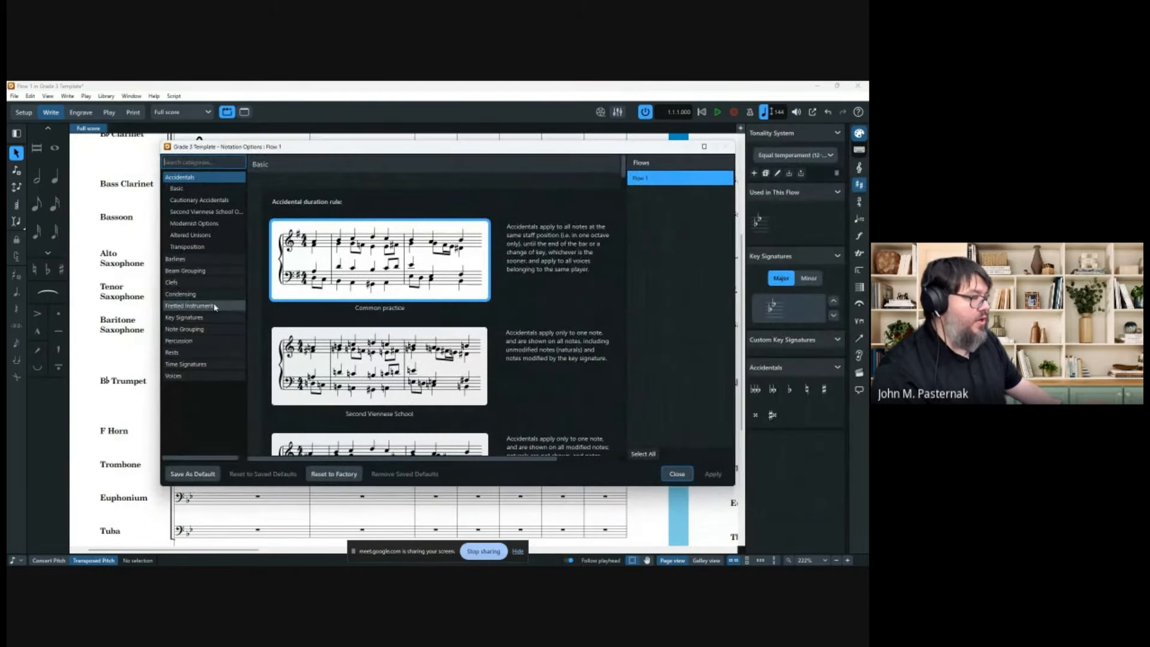
{"action": "left_click", "coordinate": [215, 306]}
{"action": "left_click", "coordinate": [180, 224]}
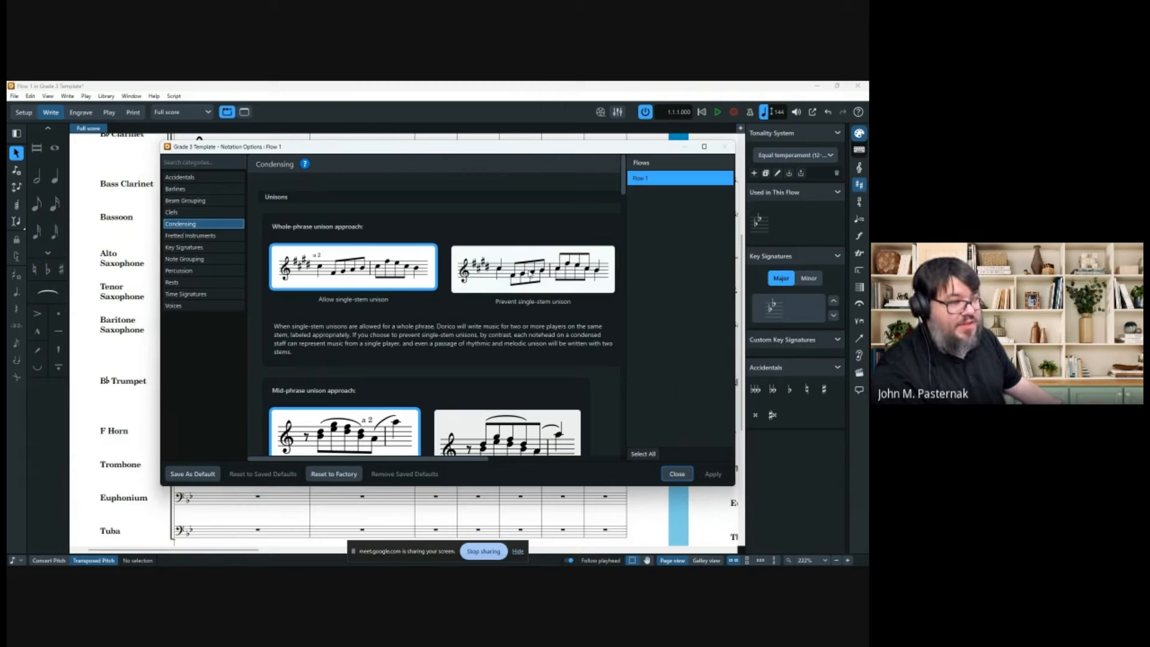
Review the condensing options and close the Notation Options dialog.
{"action": "scroll", "coordinate": [581, 274], "scroll_direction": "down", "scroll_amount": 5}
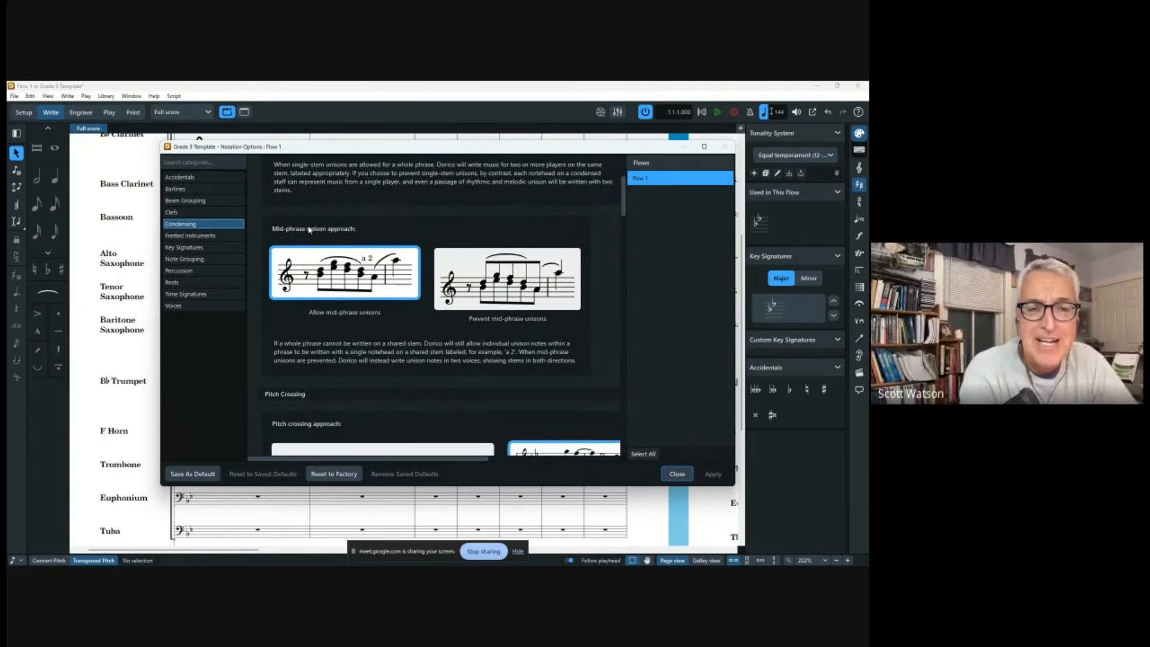
{"action": "scroll", "coordinate": [406, 285], "scroll_direction": "up", "scroll_amount": 2}
{"action": "scroll", "coordinate": [406, 286], "scroll_direction": "up", "scroll_amount": 2}
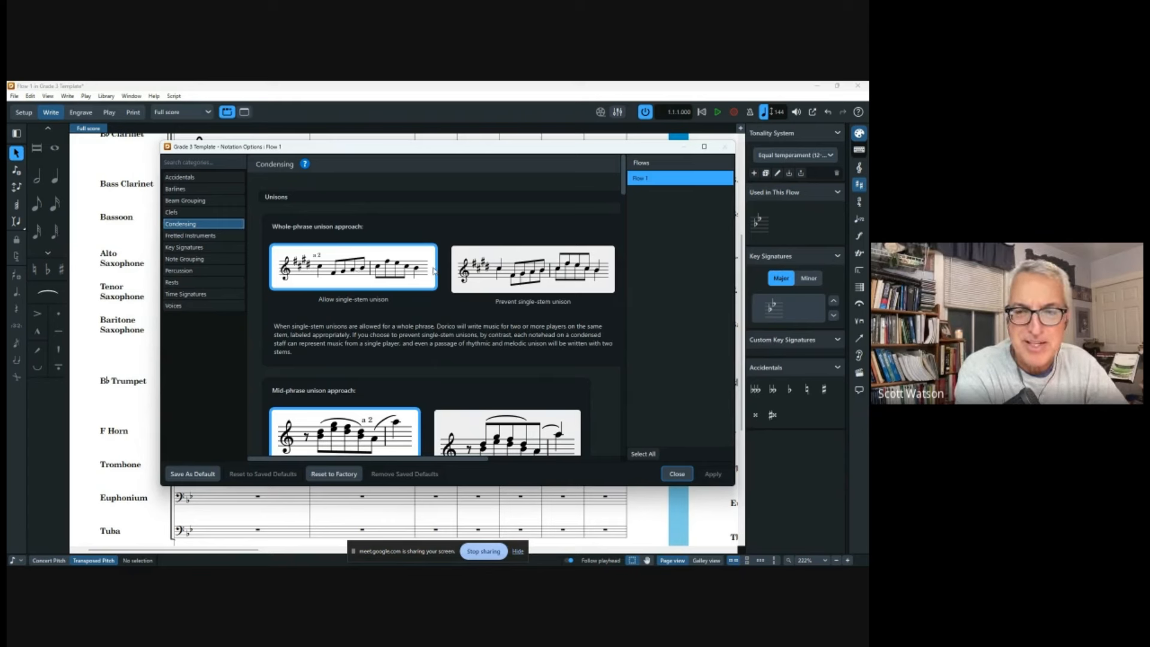
{"action": "scroll", "coordinate": [565, 338], "scroll_direction": "down", "scroll_amount": 1}
{"action": "scroll", "coordinate": [538, 350], "scroll_direction": "down", "scroll_amount": 1}
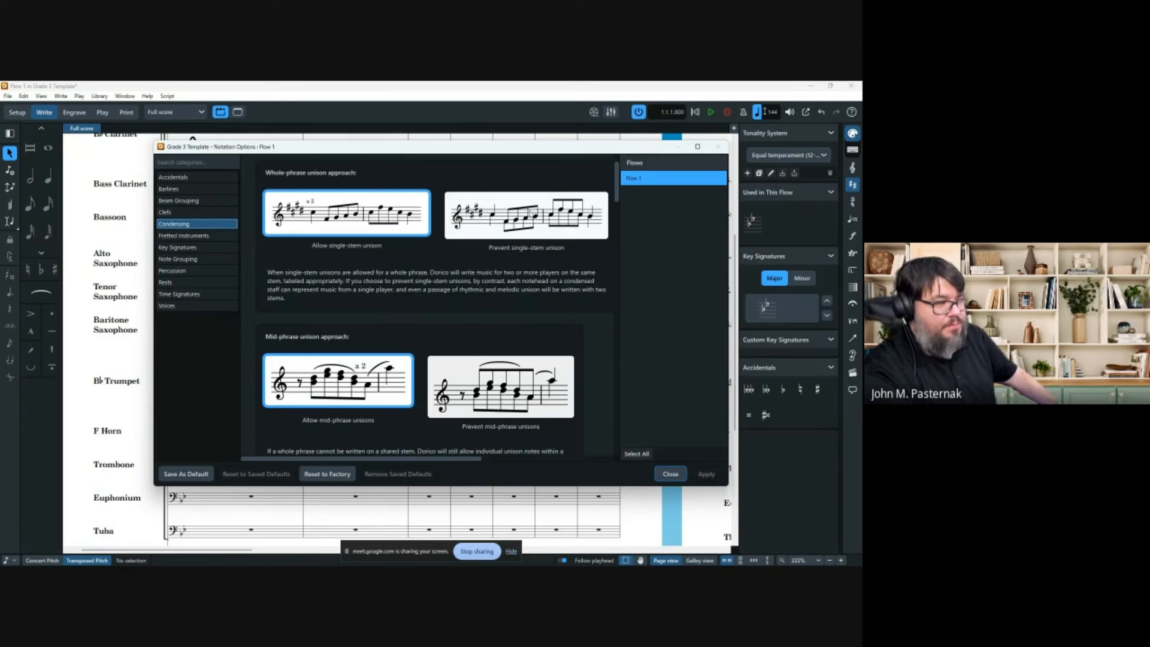
{"action": "scroll", "coordinate": [476, 350], "scroll_direction": "down", "scroll_amount": 2}
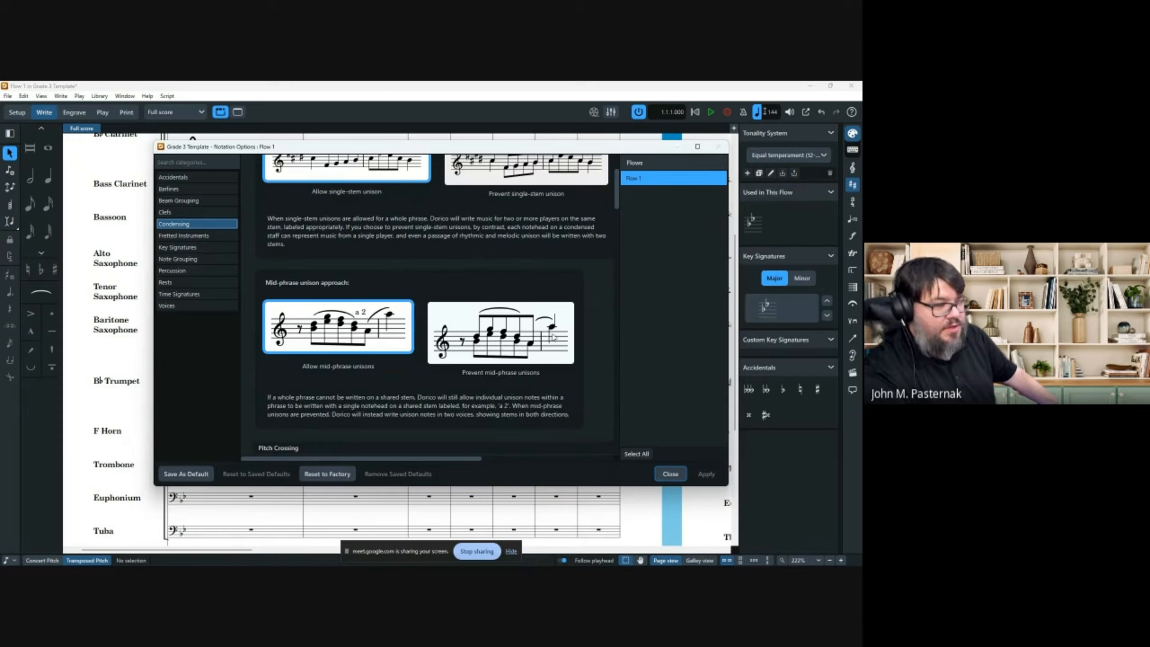
{"action": "scroll", "coordinate": [552, 337], "scroll_direction": "up", "scroll_amount": 3}
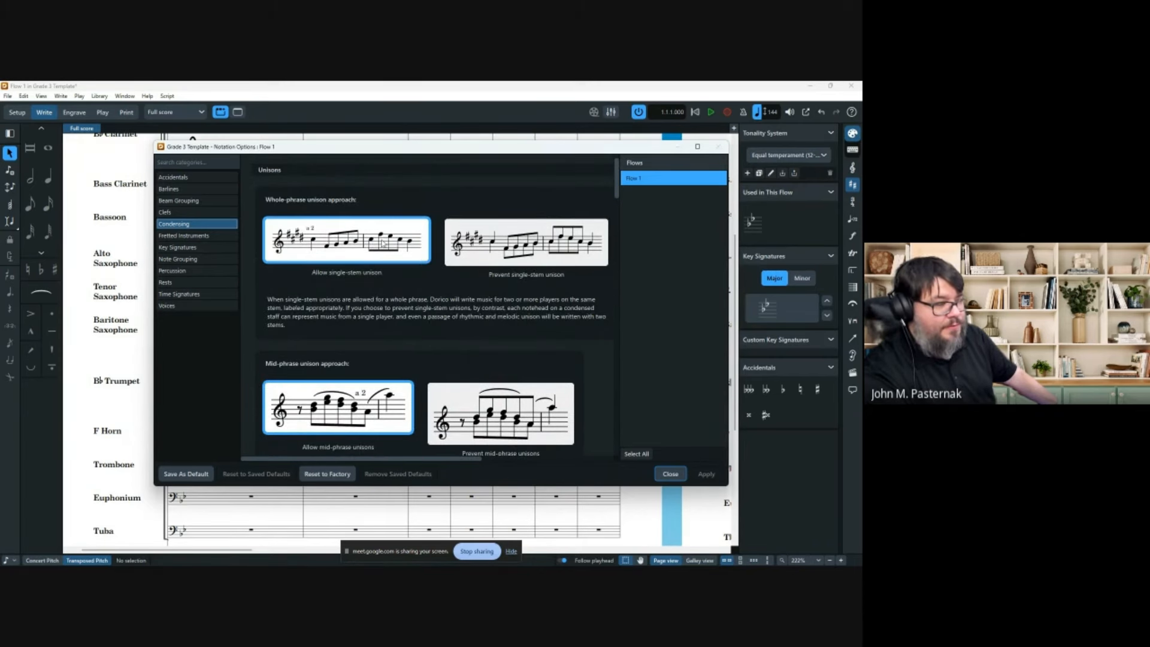
{"action": "scroll", "coordinate": [438, 343], "scroll_direction": "down", "scroll_amount": 2}
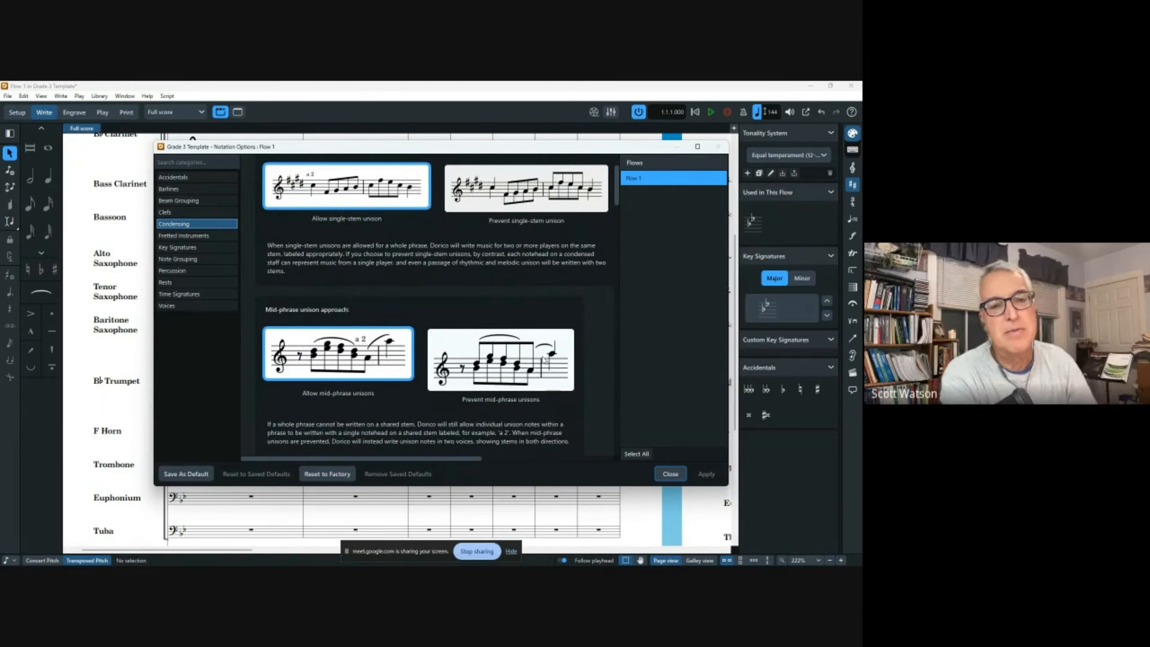
{"action": "scroll", "coordinate": [517, 366], "scroll_direction": "down", "scroll_amount": 2}
{"action": "scroll", "coordinate": [524, 251], "scroll_direction": "down", "scroll_amount": 5}
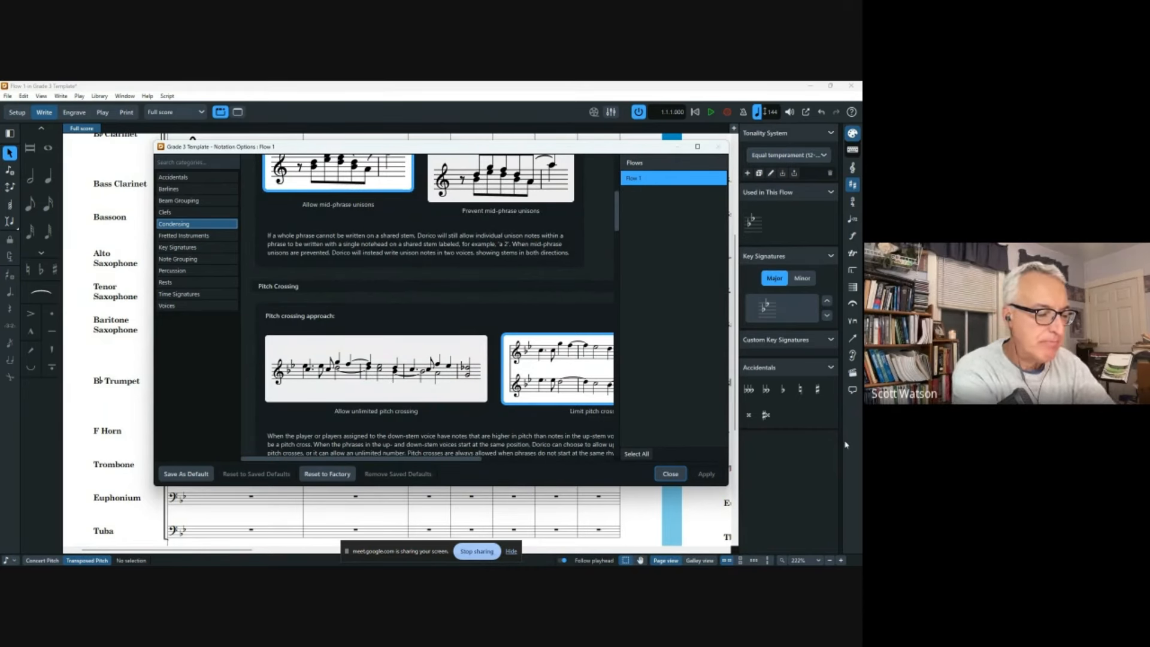
{"action": "scroll", "coordinate": [531, 293], "scroll_direction": "down", "scroll_amount": 2}
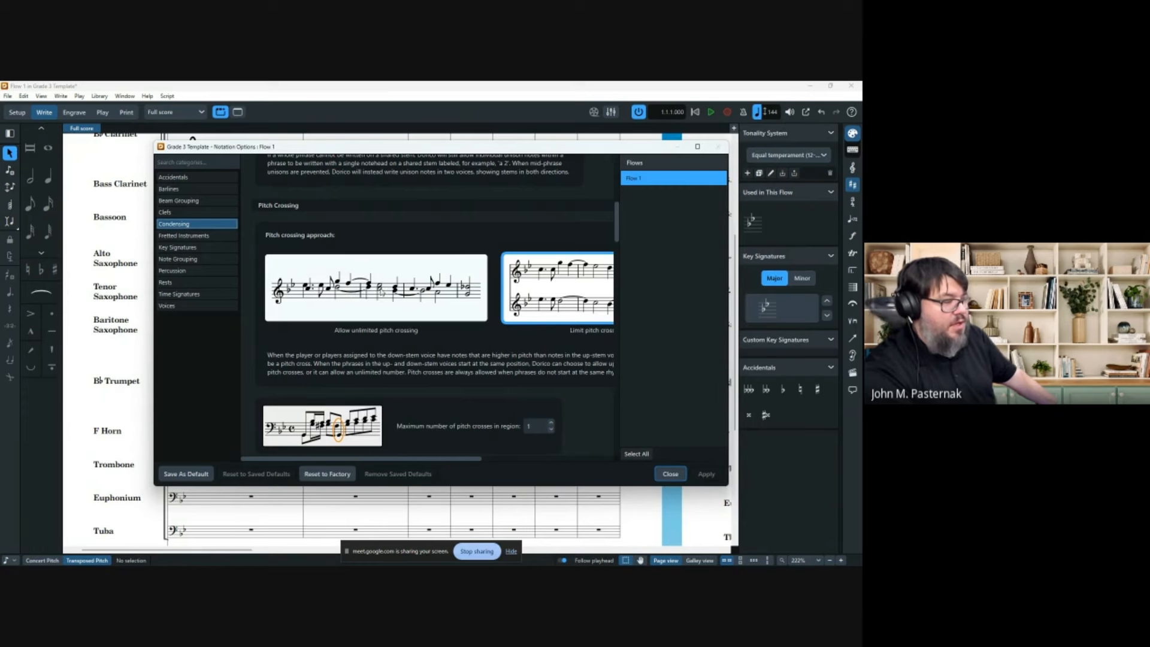
{"action": "scroll", "coordinate": [380, 292], "scroll_direction": "down", "scroll_amount": 8}
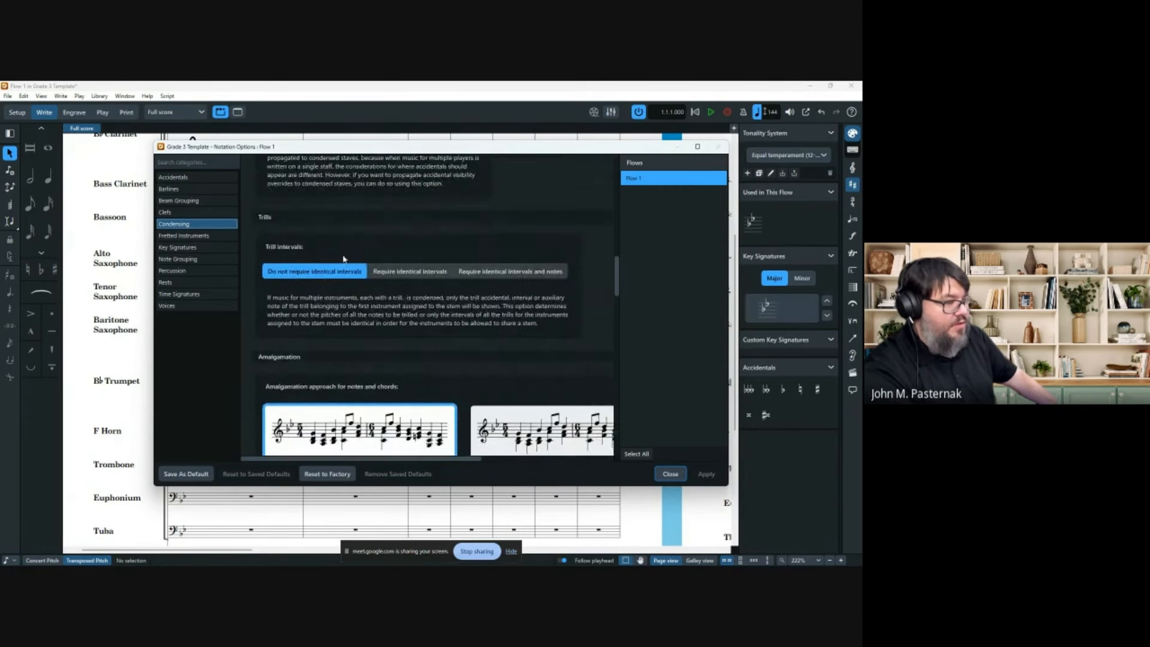
{"action": "scroll", "coordinate": [343, 263], "scroll_direction": "down", "scroll_amount": 3}
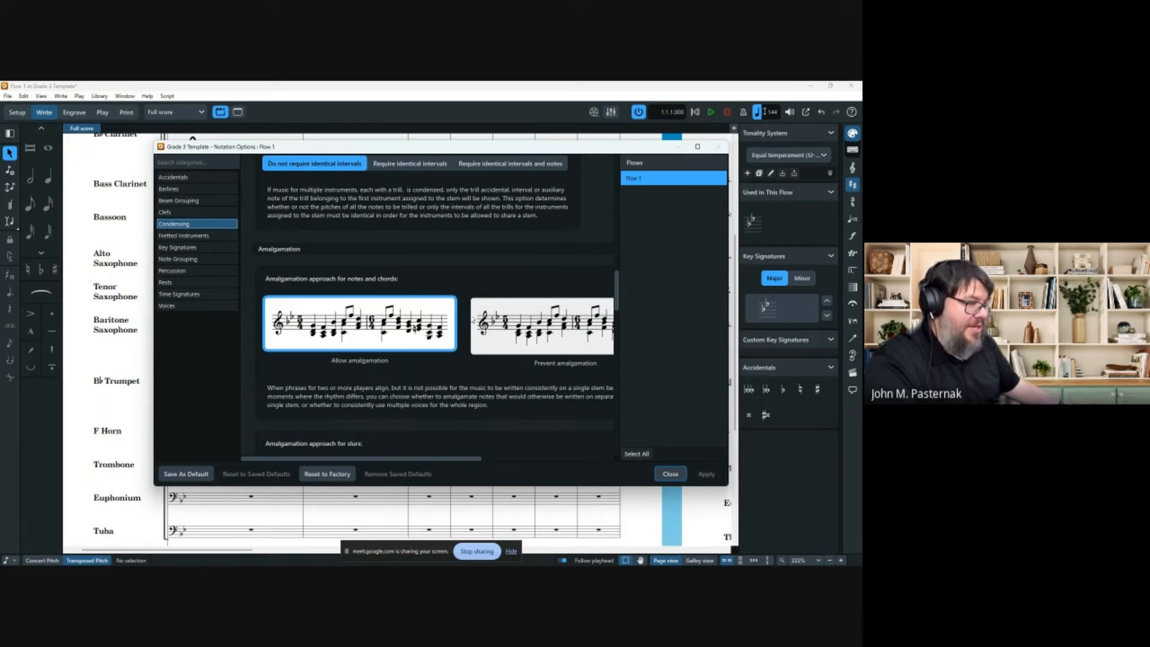
{"action": "scroll", "coordinate": [525, 320], "scroll_direction": "down", "scroll_amount": 3}
{"action": "scroll", "coordinate": [525, 320], "scroll_direction": "down", "scroll_amount": 1}
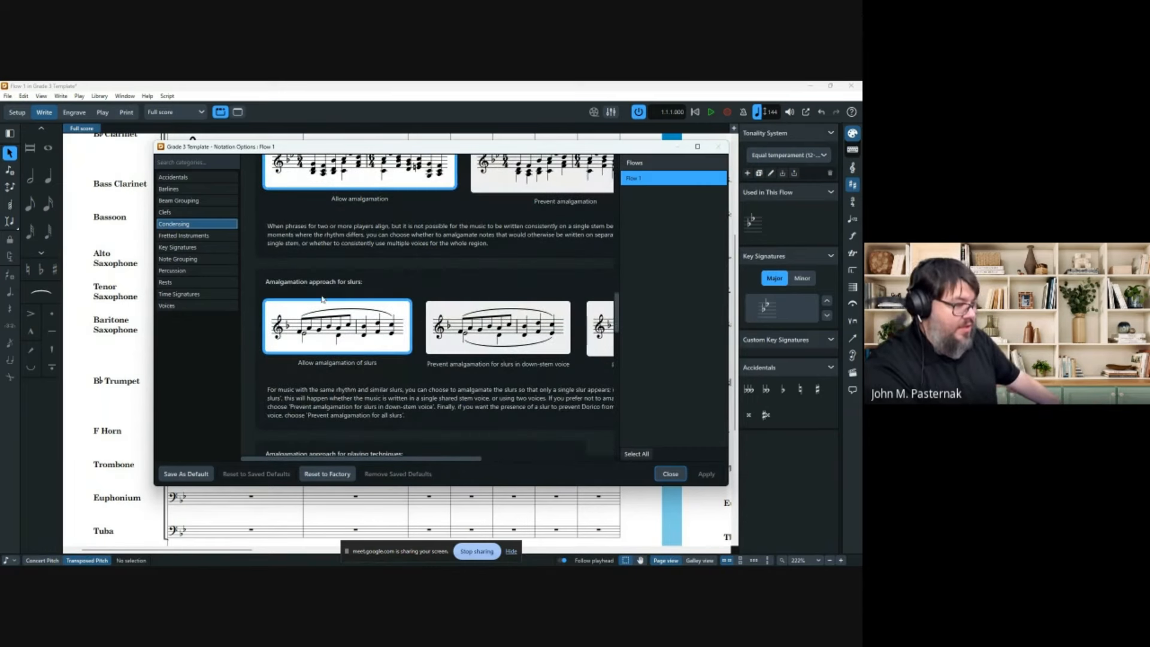
{"action": "scroll", "coordinate": [360, 353], "scroll_direction": "down", "scroll_amount": 4}
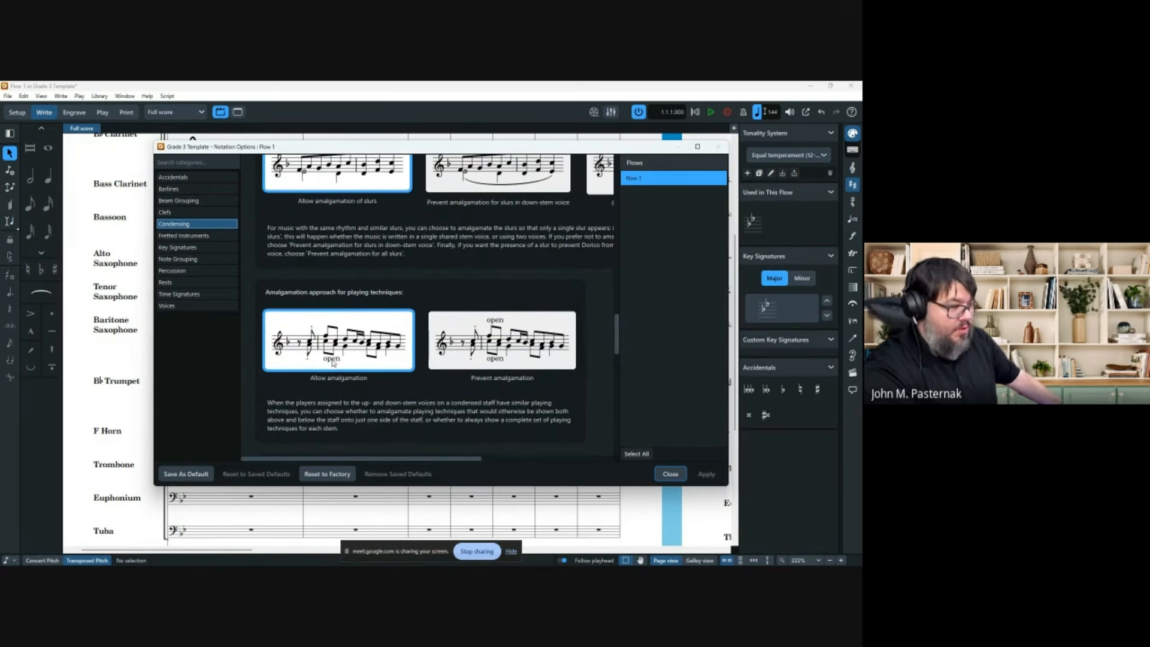
{"action": "scroll", "coordinate": [497, 336], "scroll_direction": "down", "scroll_amount": 2}
{"action": "scroll", "coordinate": [497, 337], "scroll_direction": "down", "scroll_amount": 3}
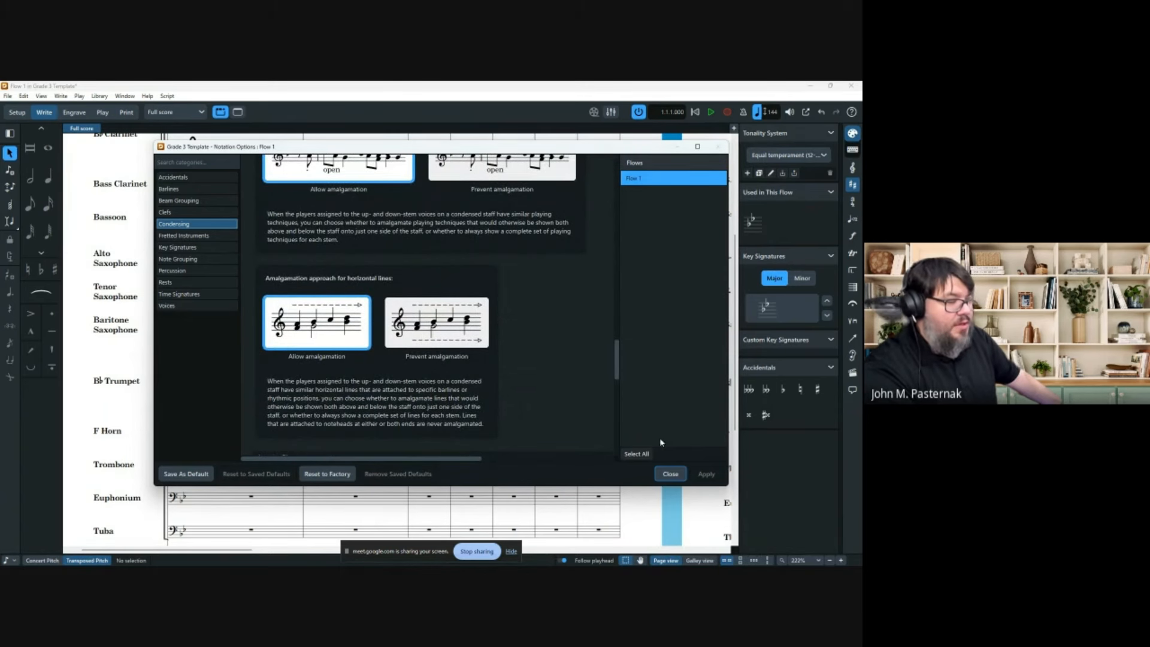
{"action": "left_click", "coordinate": [670, 474]}
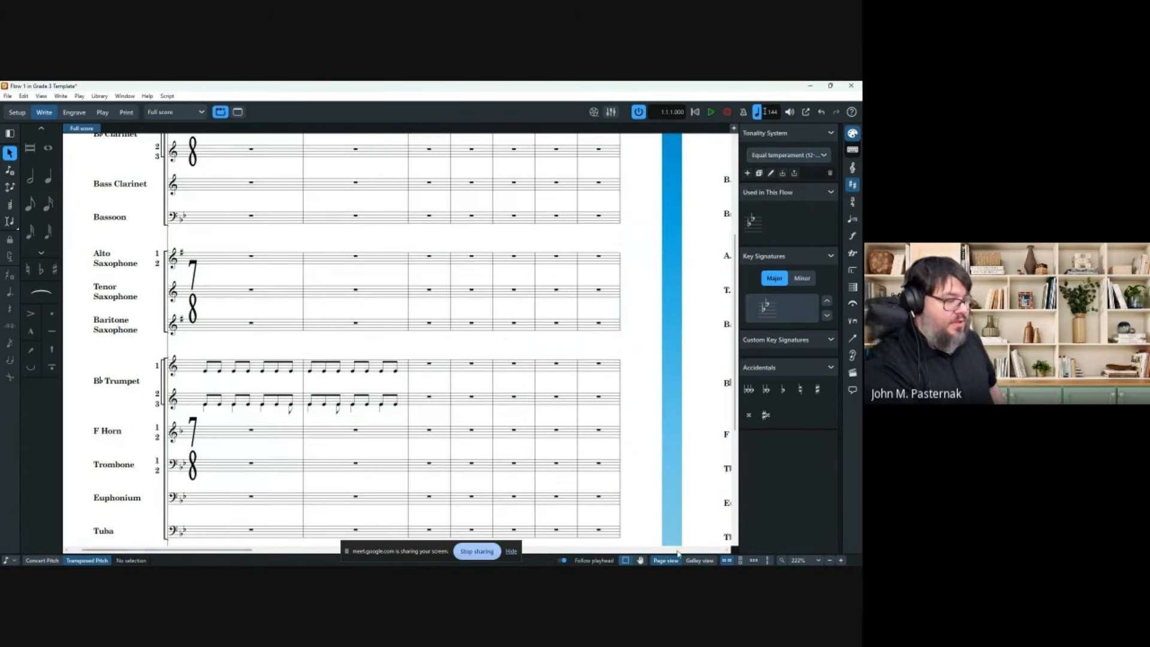
Switch to Galley view and select Trumpets 2–3 across bars 1–2.
{"action": "left_click", "coordinate": [699, 559]}
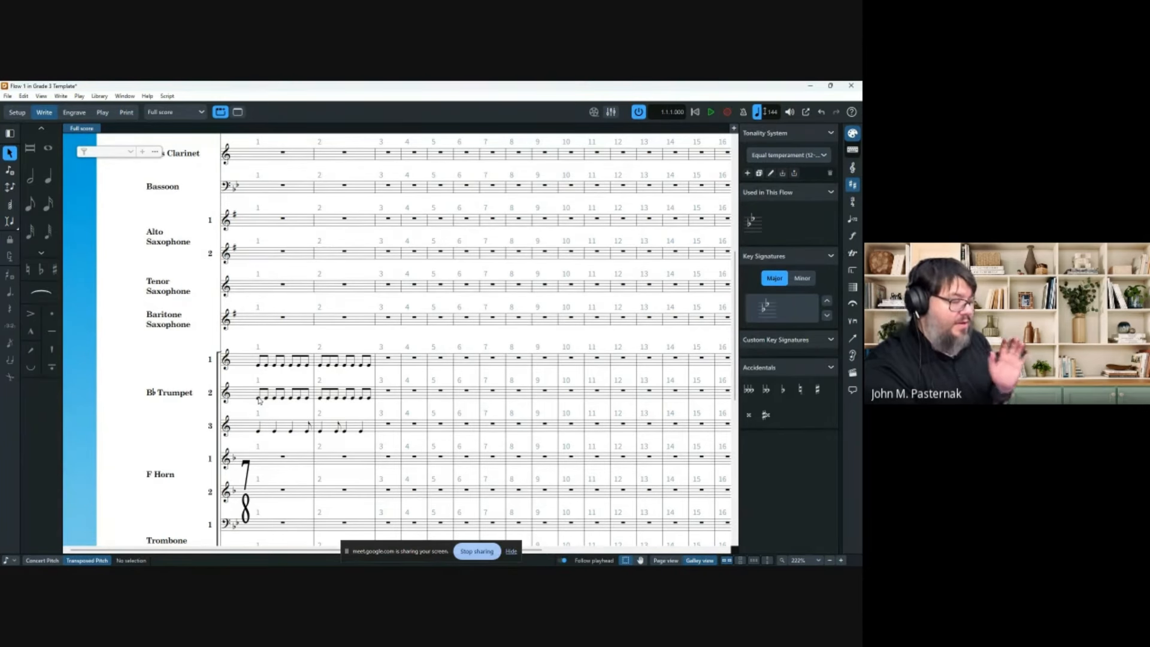
{"action": "left_click", "coordinate": [260, 398]}
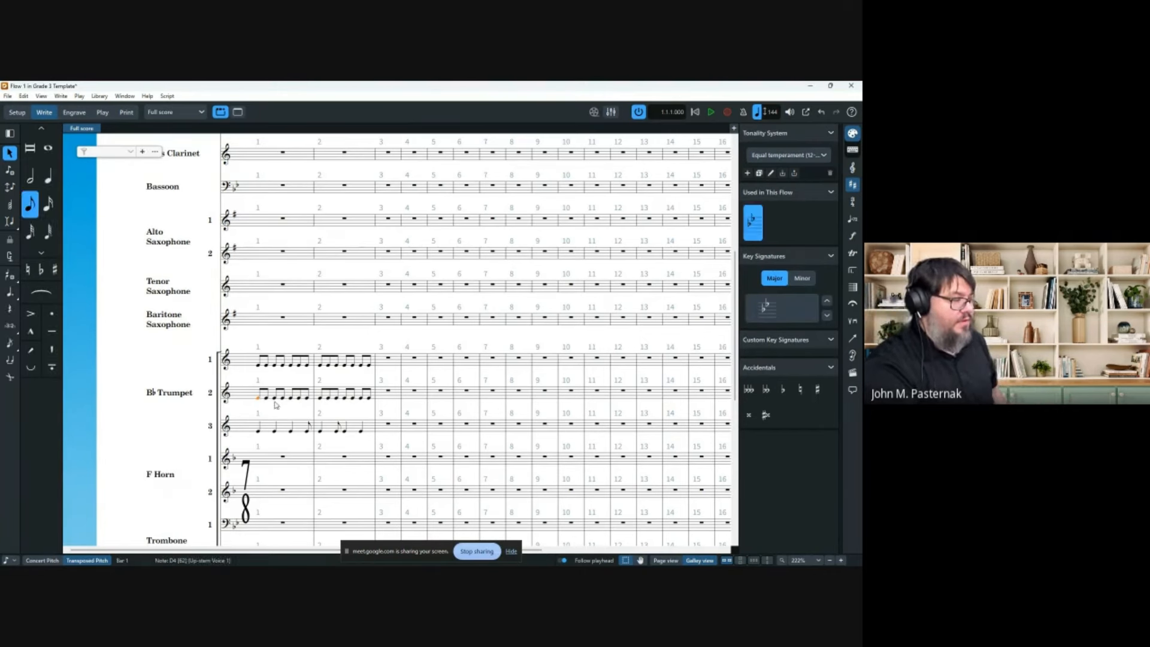
{"action": "left_click", "coordinate": [363, 430], "text": "shift"}
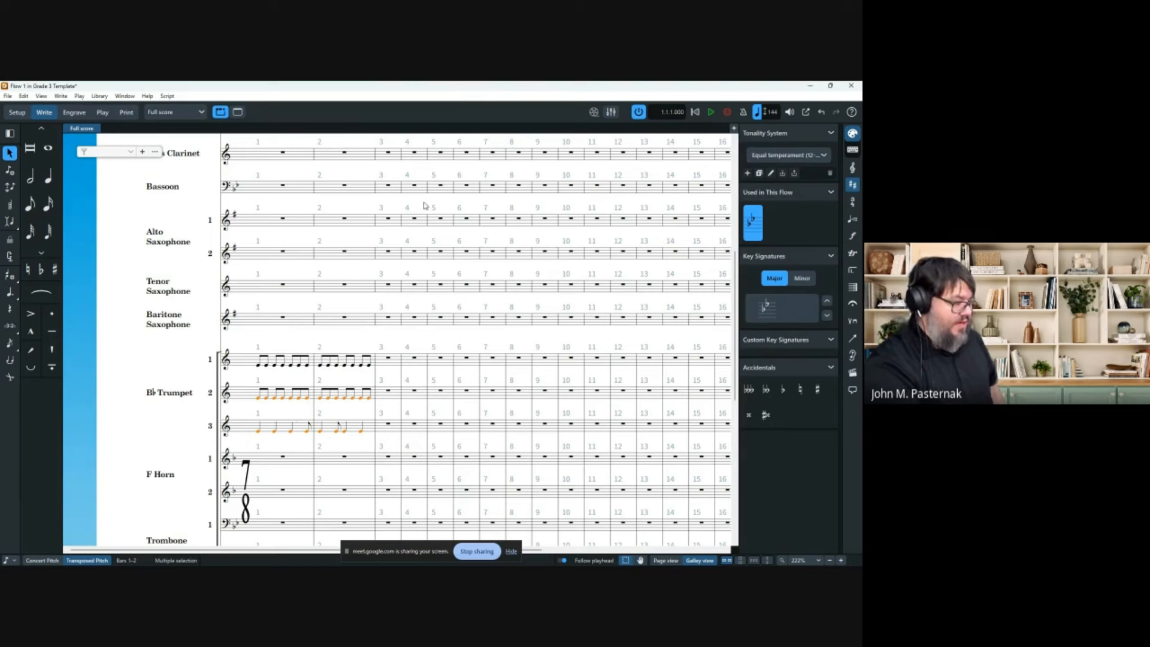
Enter a p crescendo dynamic on the selected Trumpets 2–3 notes.
{"action": "key", "text": "shift+d"}
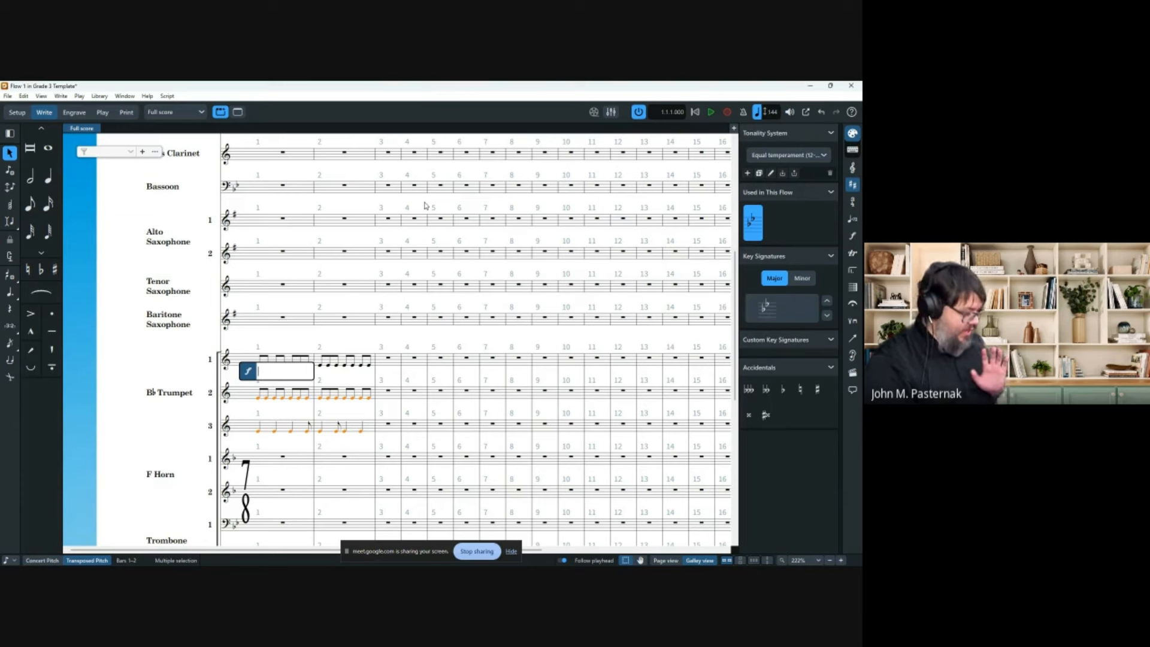
{"action": "type", "text": "p"}
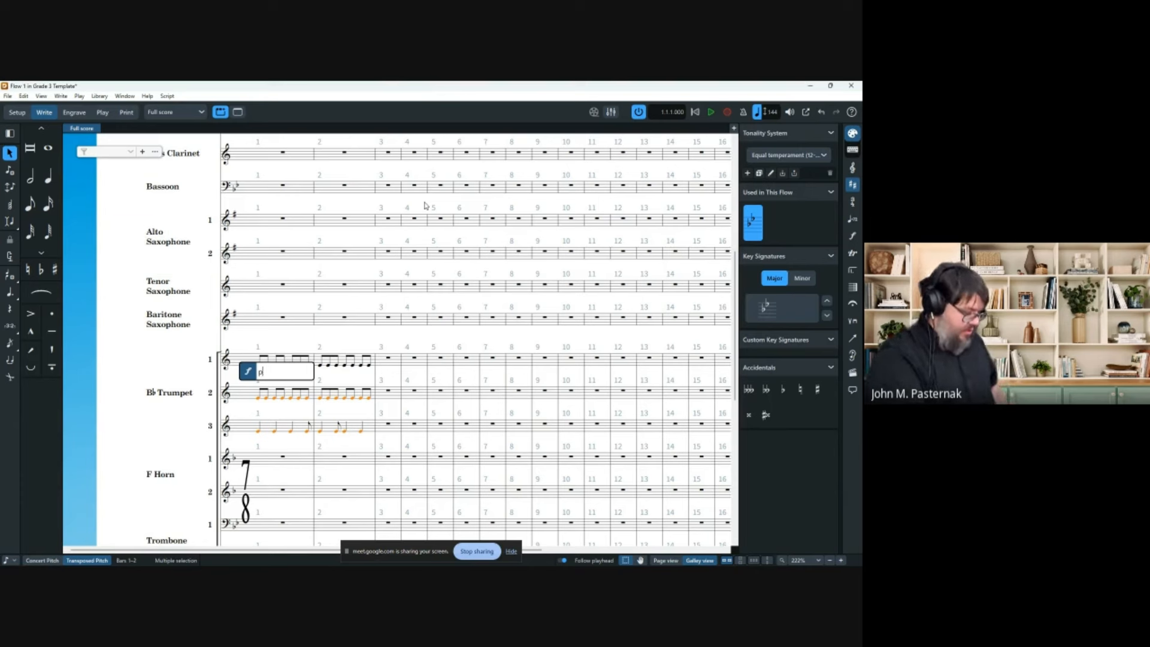
{"action": "type", "text": "<f"}
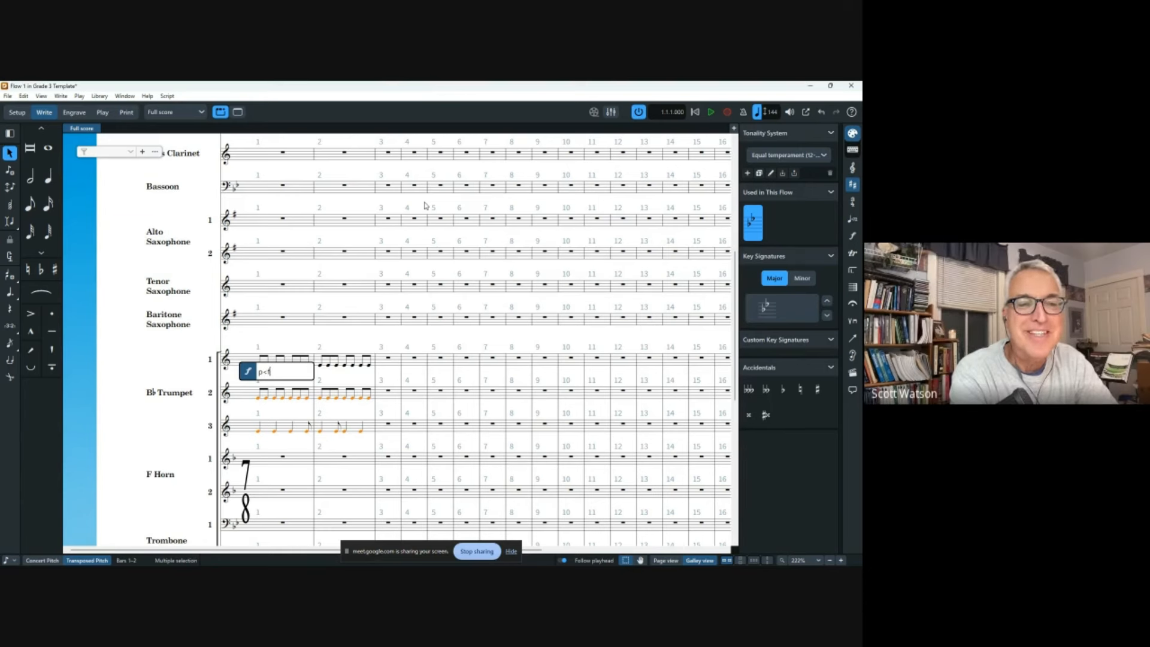
{"action": "key", "text": "Return"}
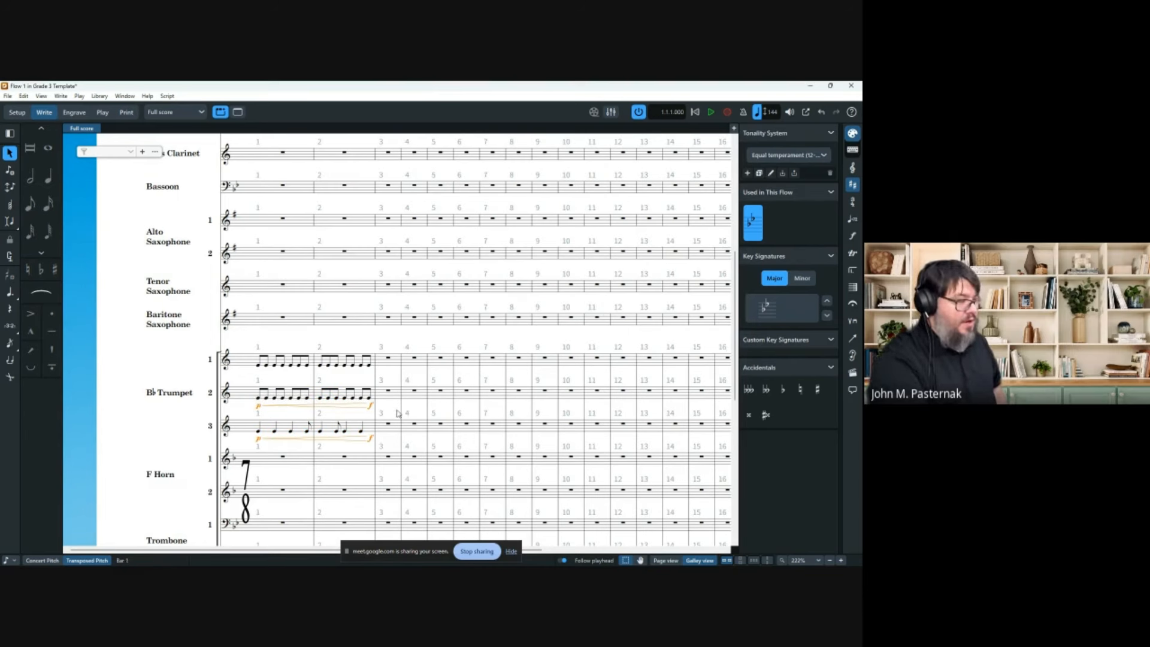
Delete the unwanted hairpins and dynamics from Trumpets 2 and 3.
{"action": "left_click", "coordinate": [397, 413]}
{"action": "left_click", "coordinate": [270, 412]}
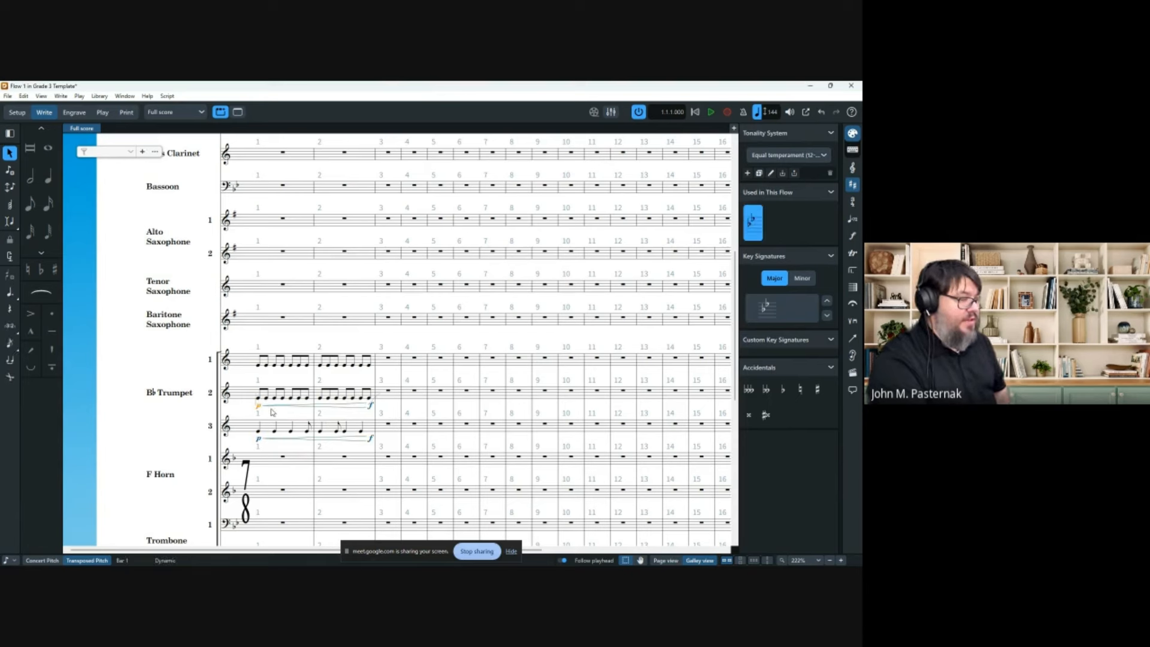
{"action": "key", "text": "Delete"}
{"action": "left_click", "coordinate": [372, 407]}
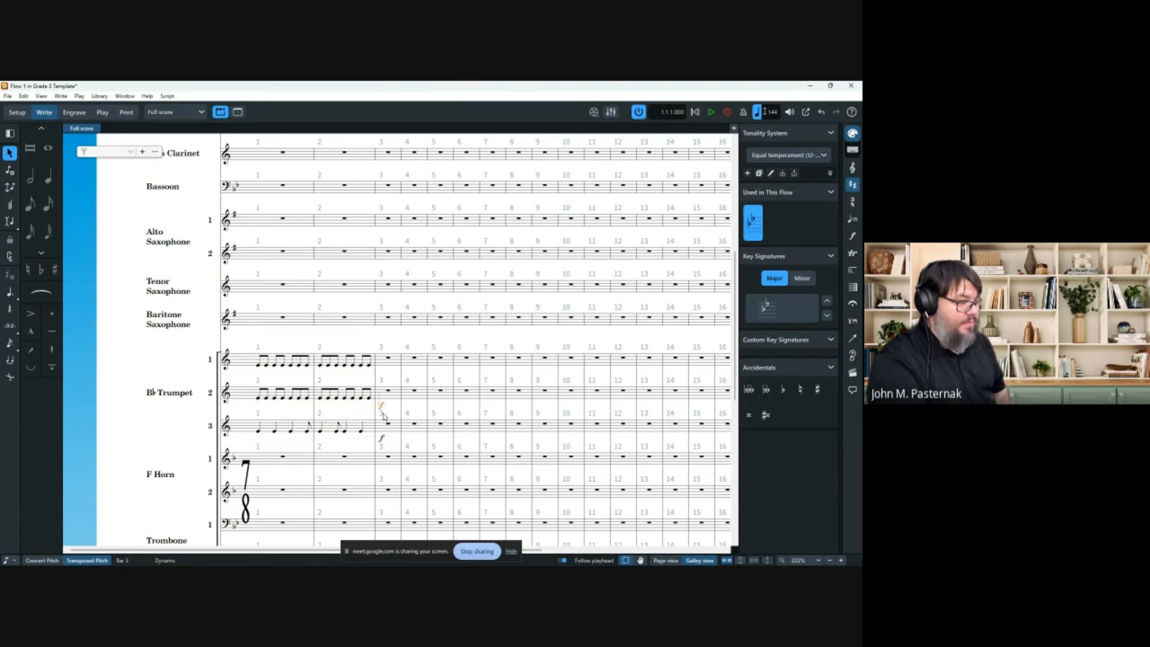
{"action": "key", "text": "Delete"}
{"action": "left_click", "coordinate": [372, 439]}
{"action": "key", "text": "Delete"}
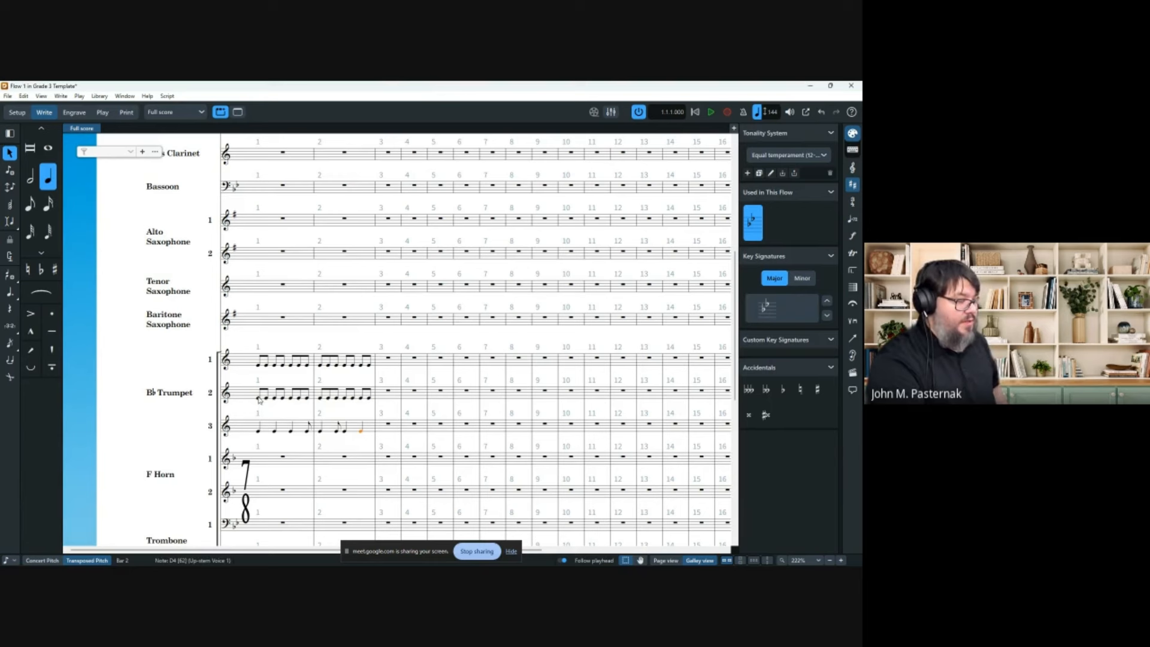
Give Trumpet 2 a p<f crescendo across bars 1–2.
{"action": "left_click", "coordinate": [258, 398]}
{"action": "left_click", "coordinate": [369, 399], "text": "shift"}
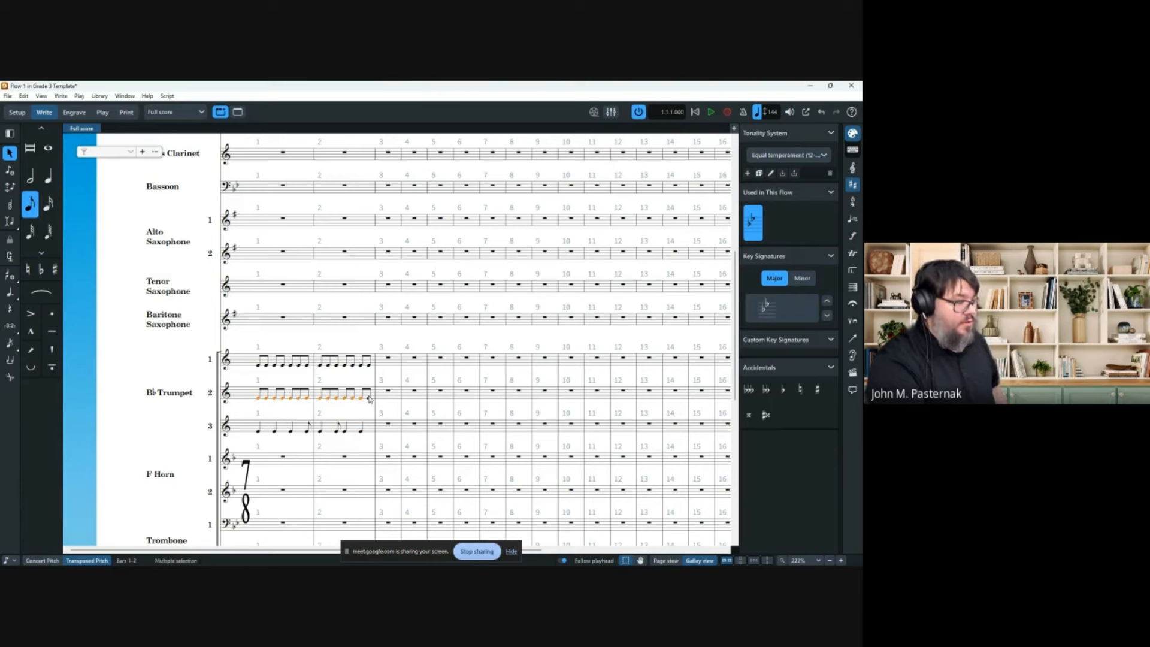
{"action": "key", "text": "shift+d"}
{"action": "type", "text": "p"}
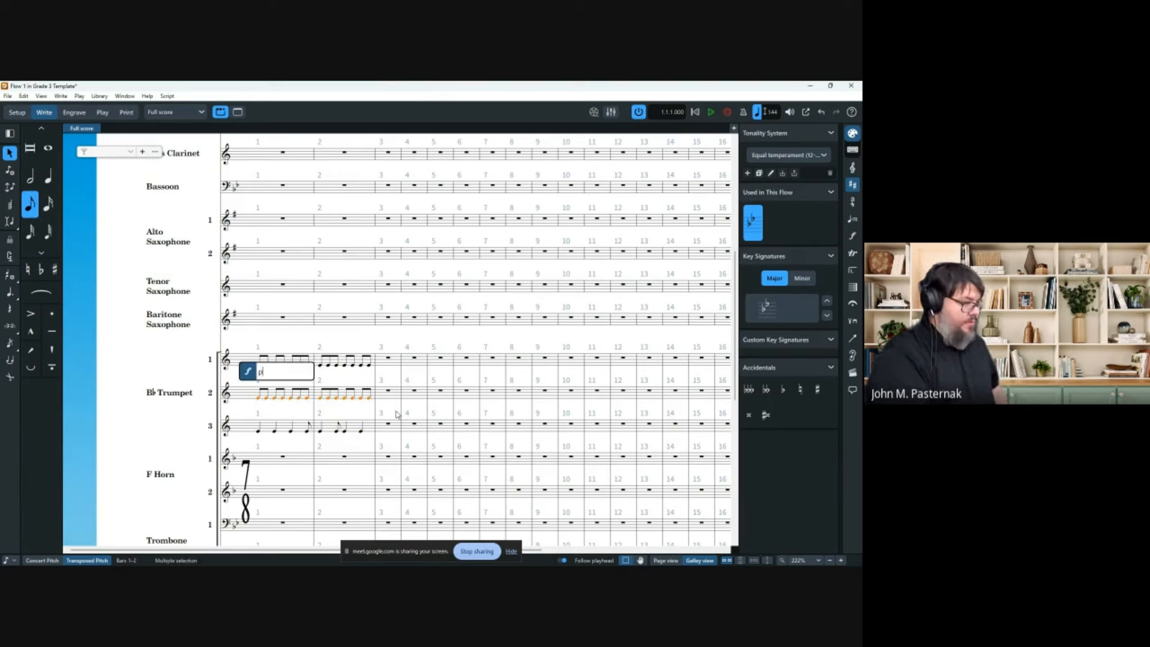
{"action": "type", "text": "<f"}
{"action": "key", "text": "Return"}
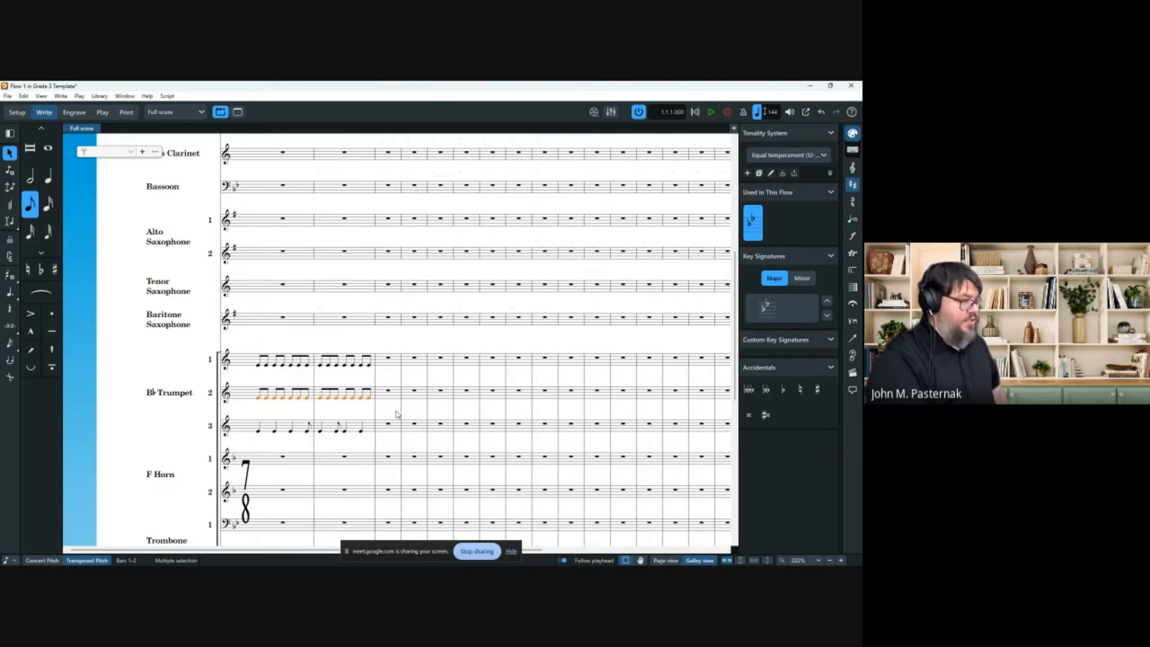
{"action": "left_click_drag", "start_coordinate": [261, 429], "coordinate": [377, 427]}
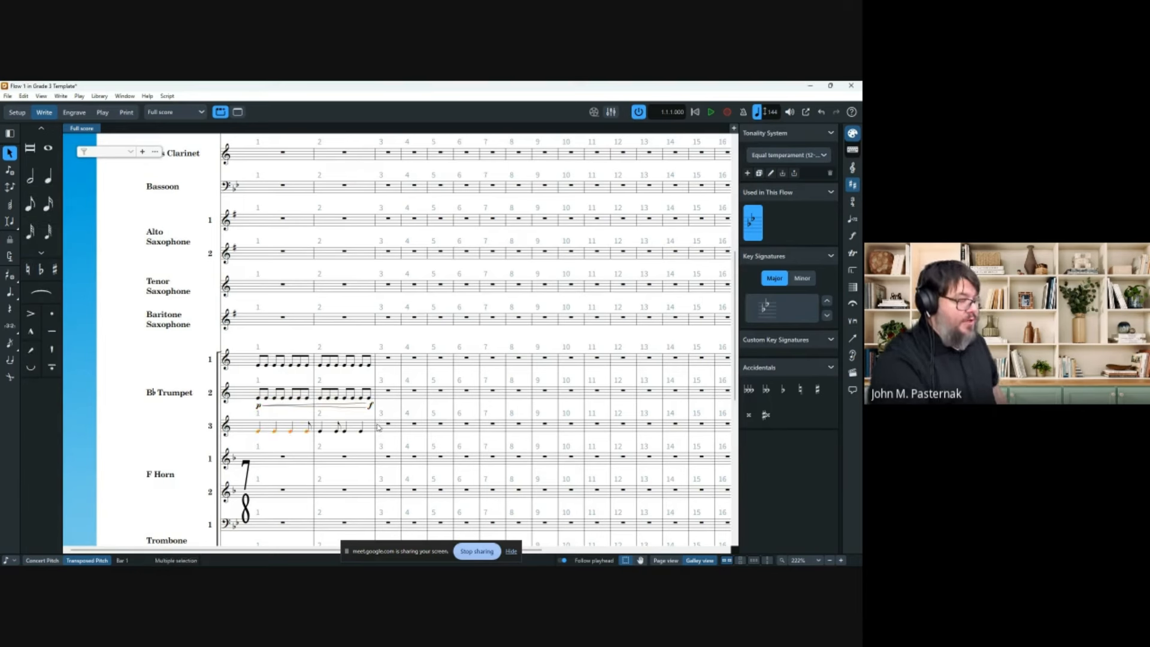
Add a p<f crescendo to Trumpet 3 across bars 1–2.
{"action": "key", "text": "space"}
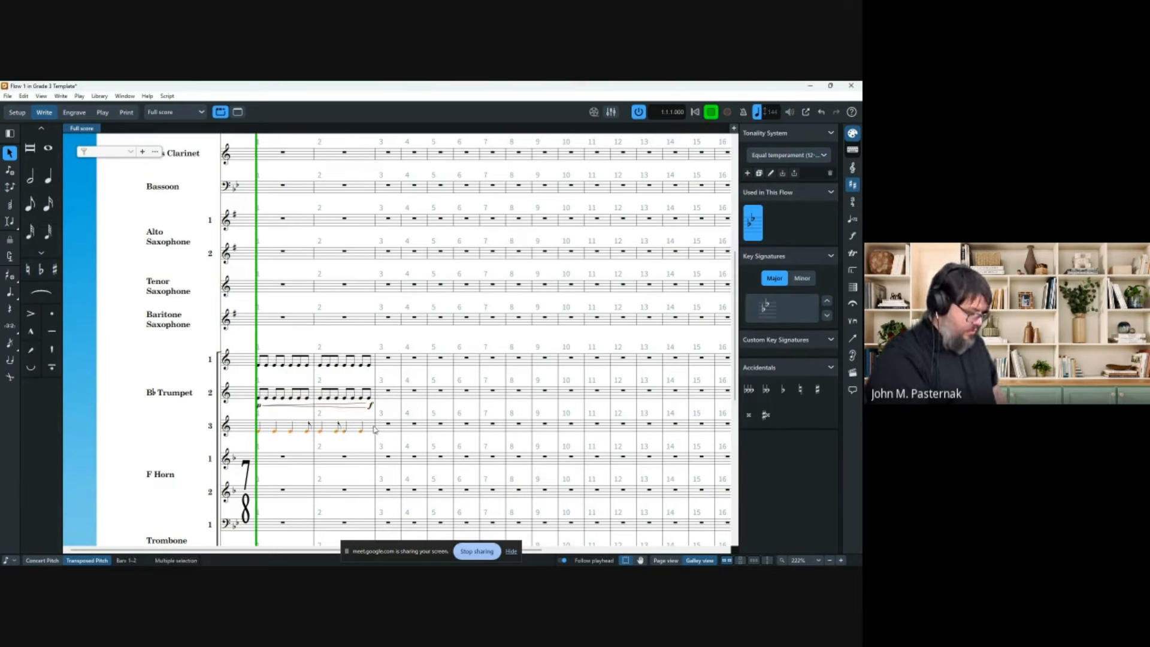
{"action": "key", "text": "shift+d"}
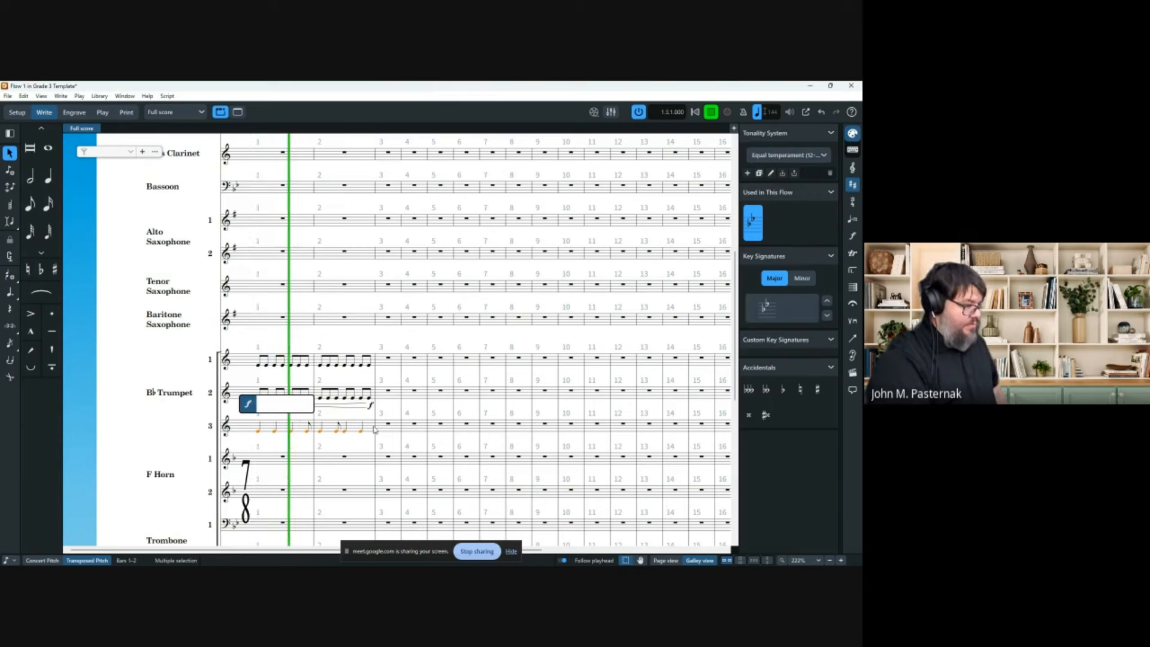
{"action": "type", "text": "p<f"}
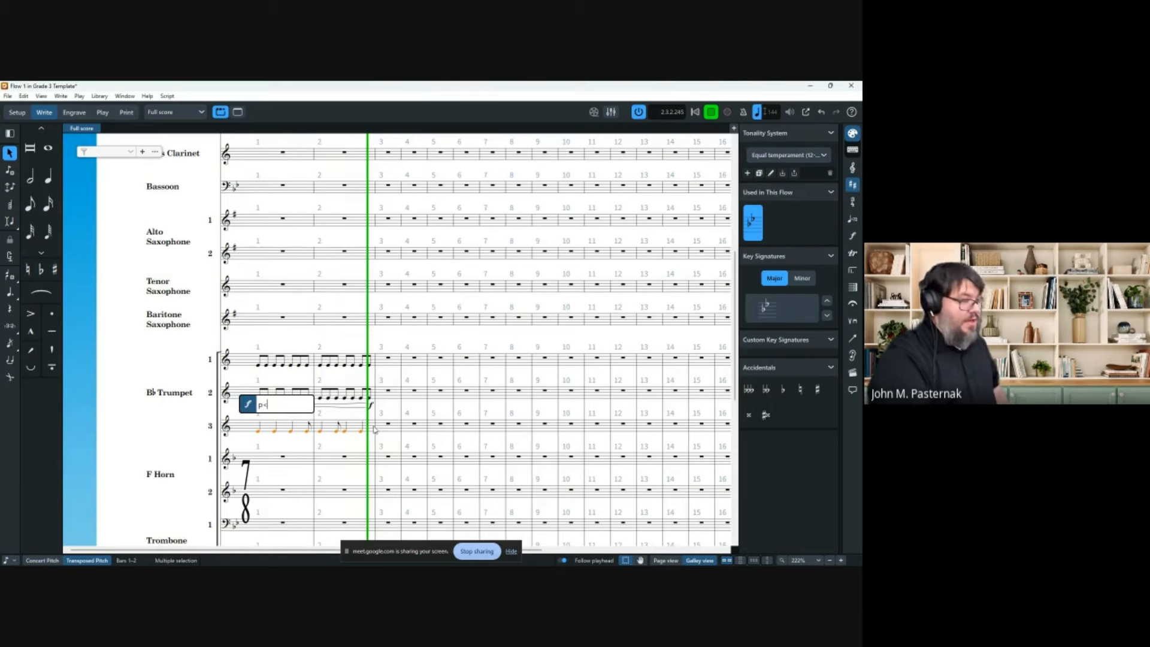
{"action": "key", "text": "Return"}
{"action": "left_click", "coordinate": [106, 419]}
{"action": "key", "text": "space"}
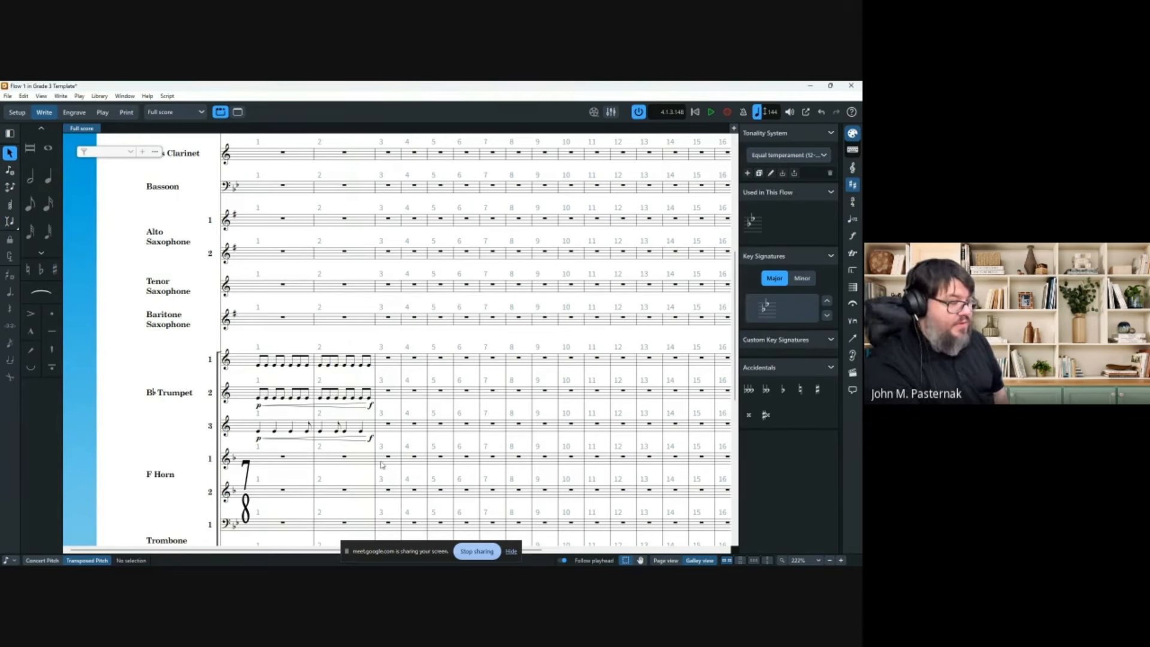
Check Trumpet 3's hairpin in Page view, then return to Galley view.
{"action": "left_click", "coordinate": [371, 439]}
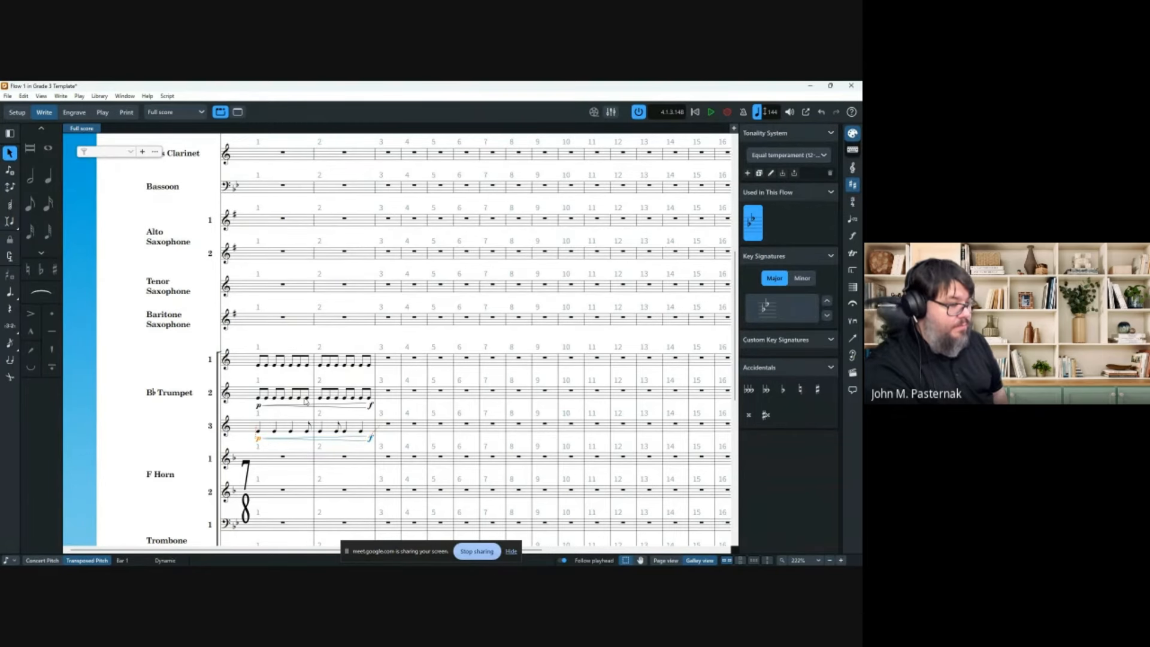
{"action": "left_click", "coordinate": [666, 561]}
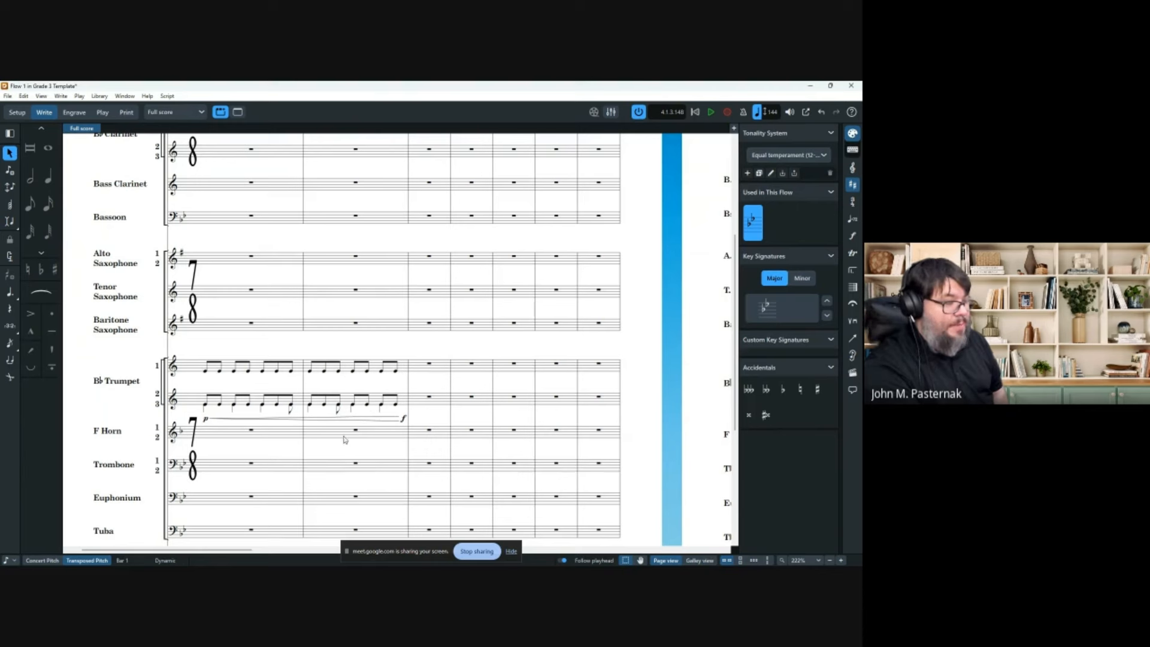
{"action": "left_click", "coordinate": [709, 561]}
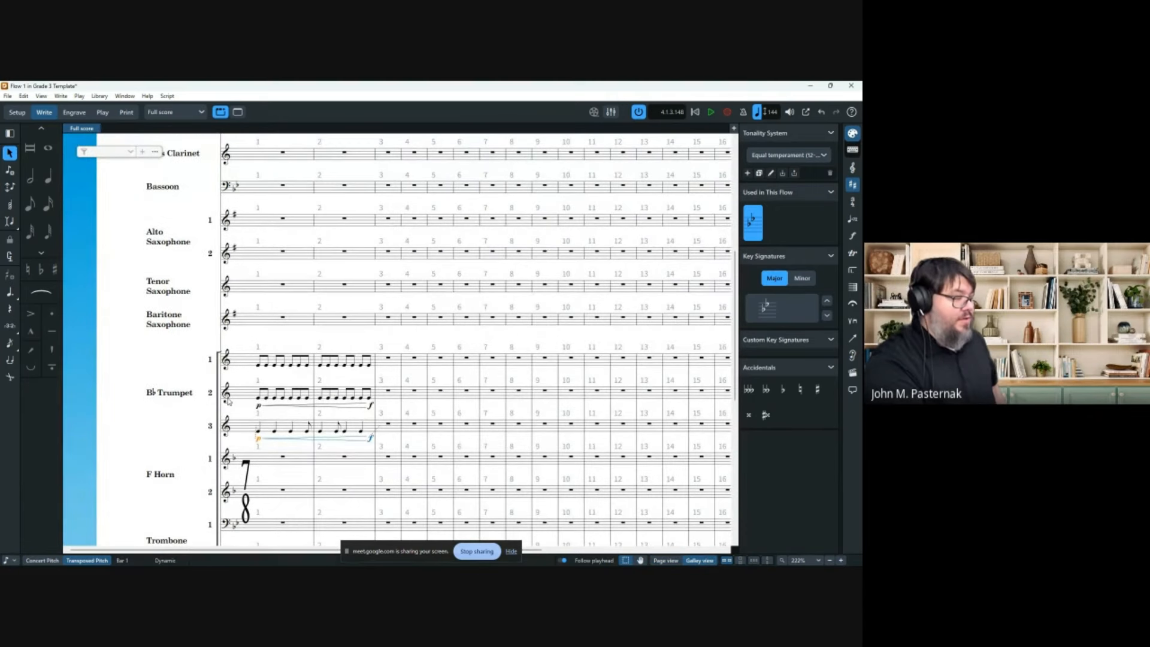
{"action": "left_click", "coordinate": [282, 439], "text": "ctrl"}
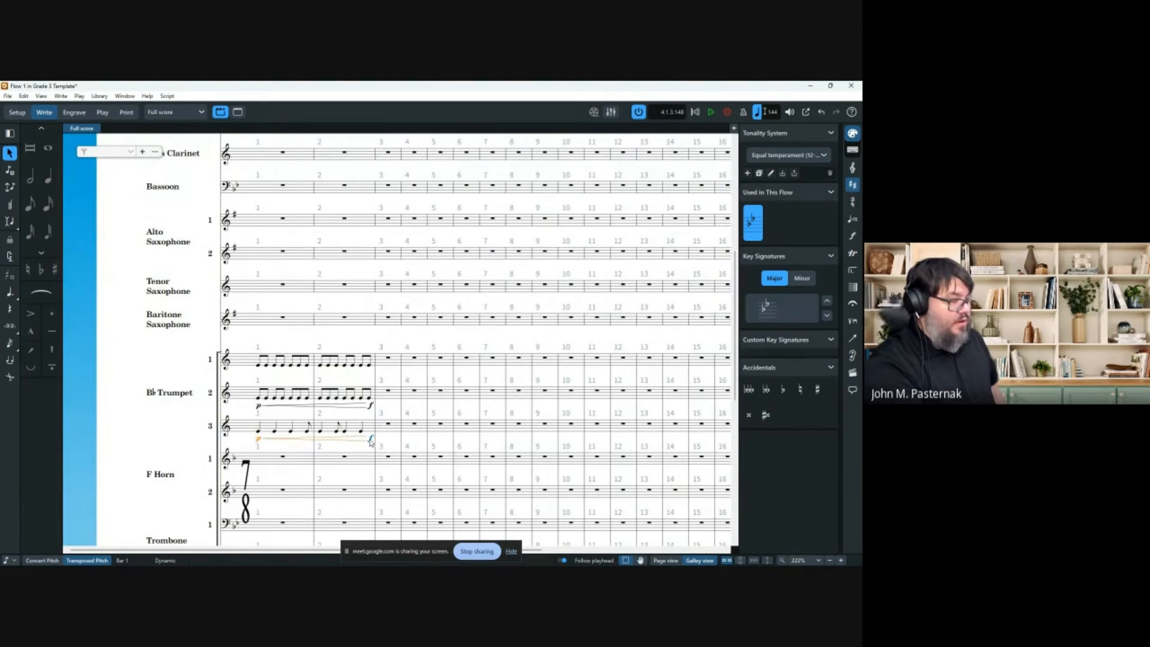
Group the Trumpet 2 and Trumpet 3 p-to-f dynamics together.
{"action": "left_click", "coordinate": [370, 407], "text": "ctrl"}
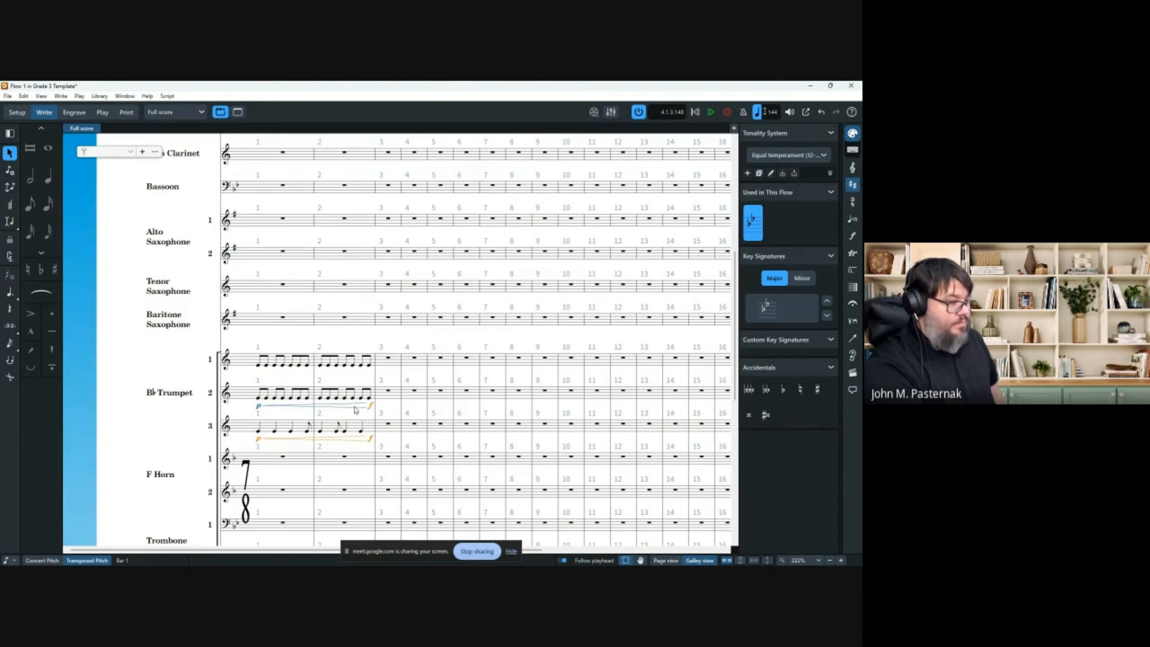
{"action": "right_click", "coordinate": [279, 408]}
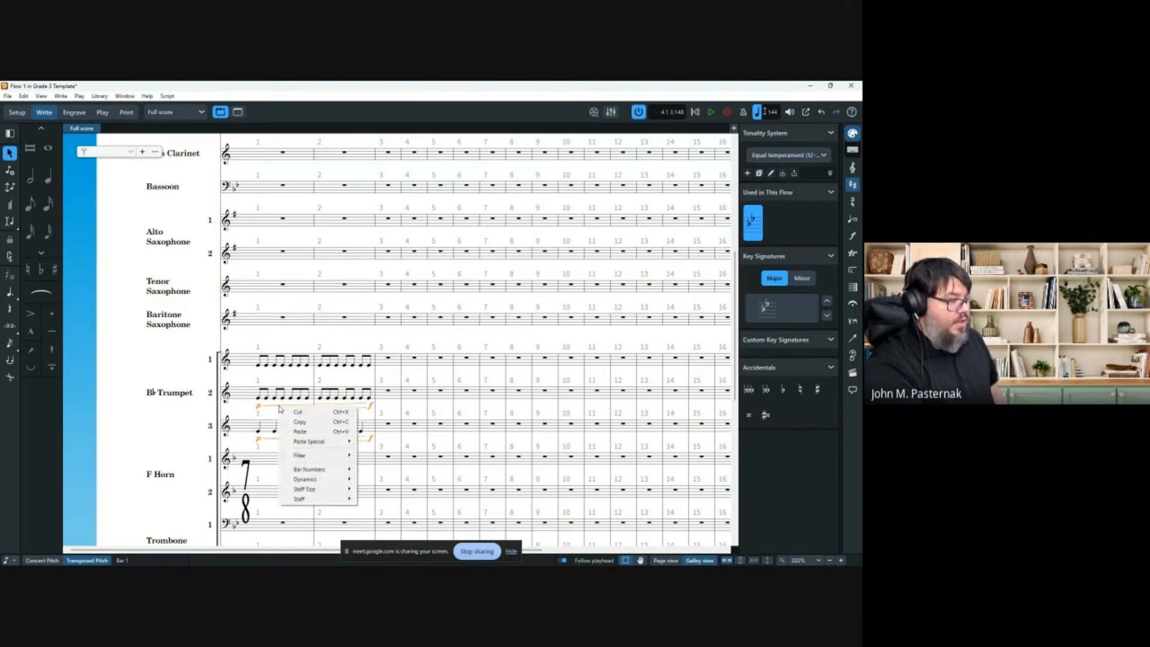
{"action": "mouse_move", "coordinate": [311, 479]}
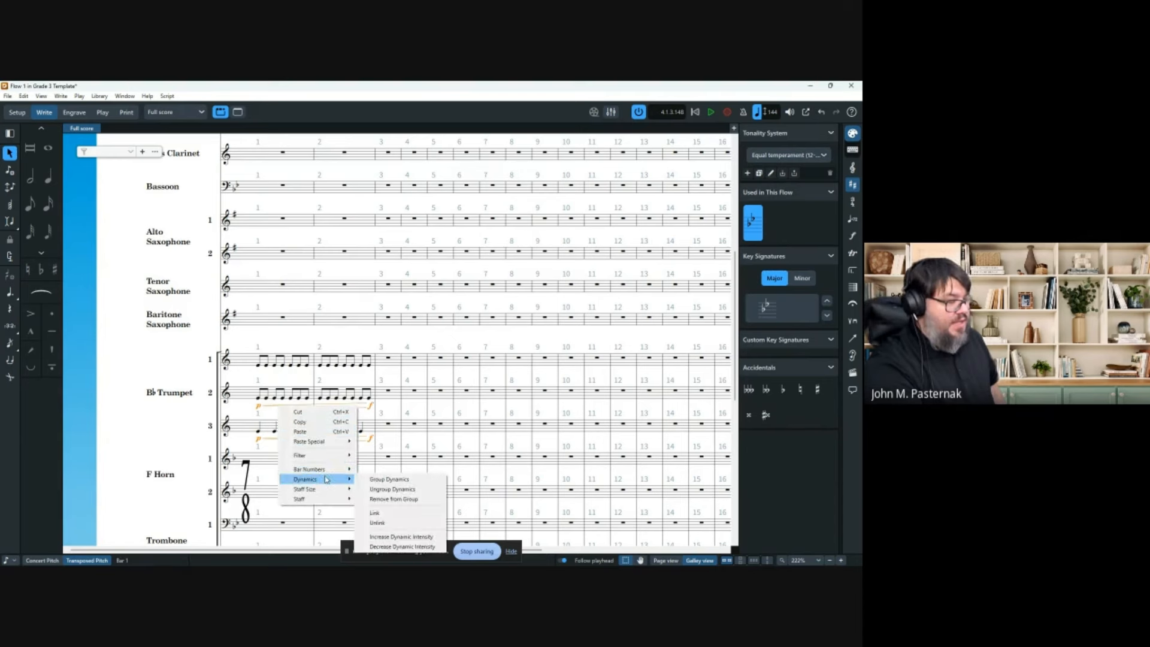
{"action": "left_click", "coordinate": [376, 480]}
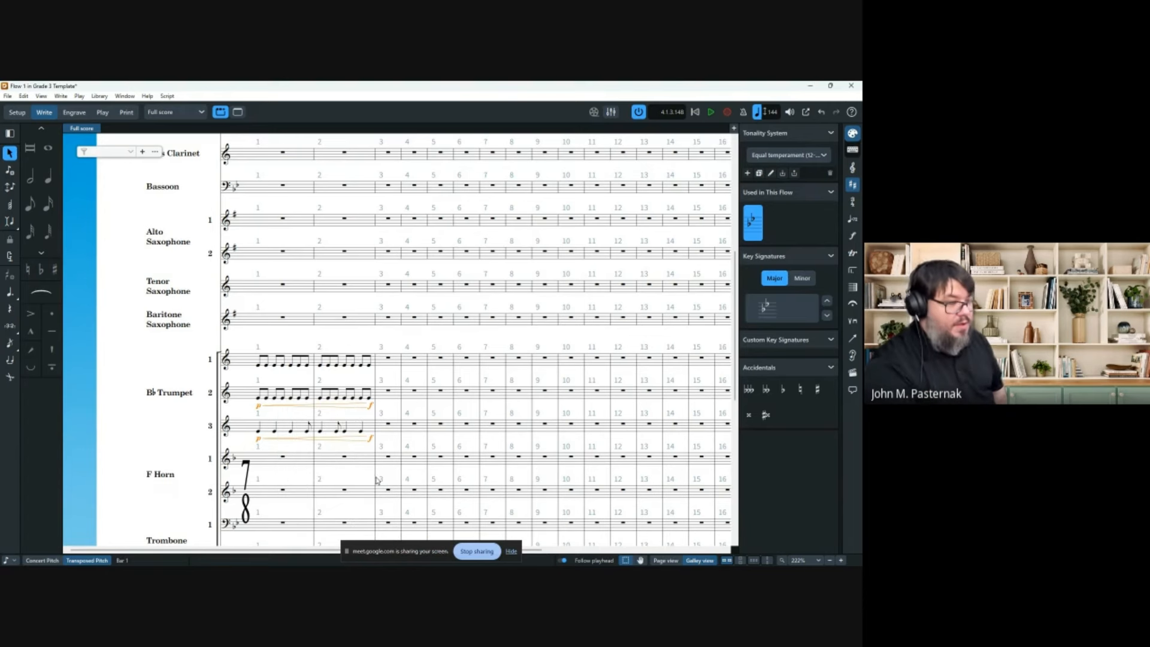
Select the Trumpet 2 and 3 passage across bars 1–2 and bring up its context menu.
{"action": "left_click", "coordinate": [352, 435]}
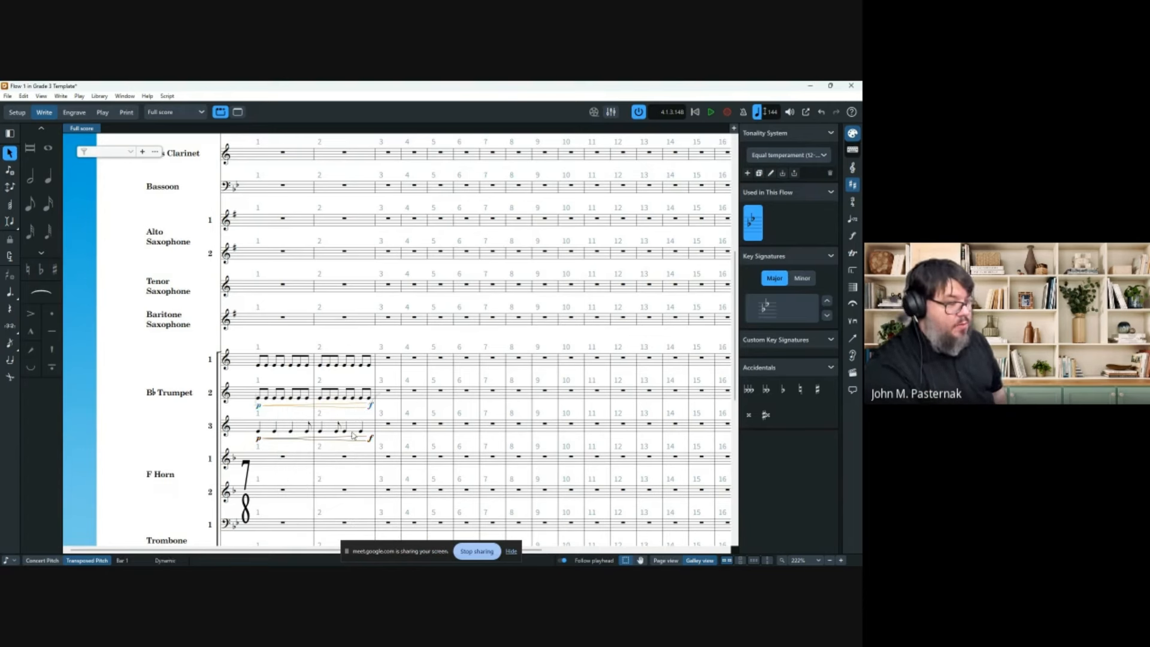
{"action": "left_click", "coordinate": [371, 439]}
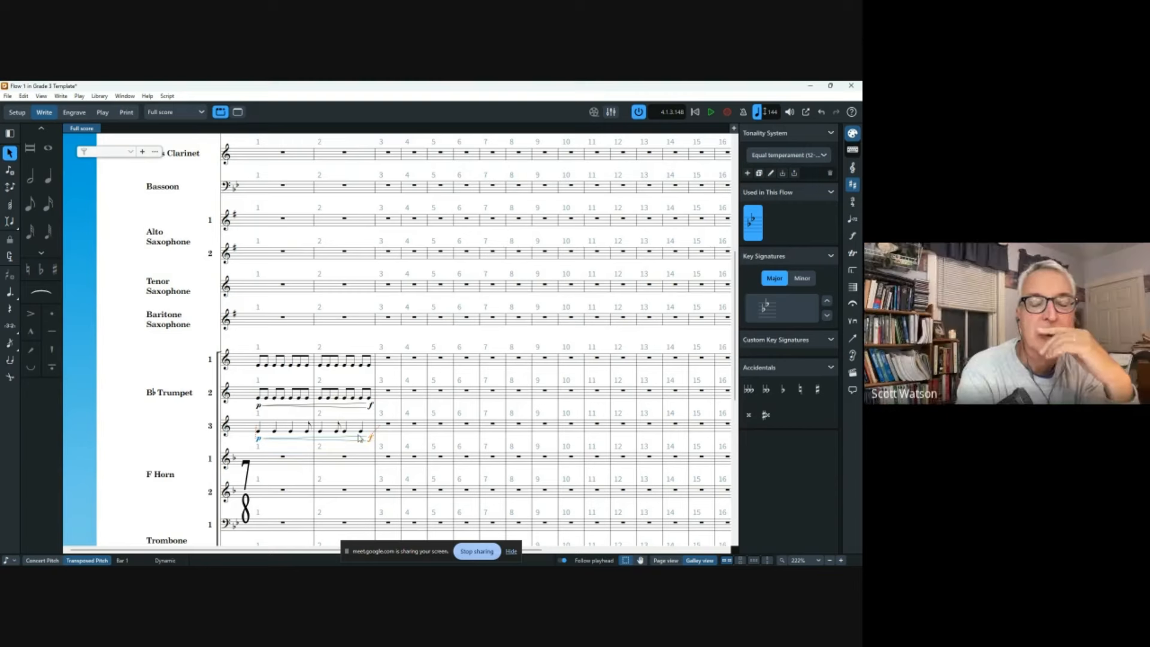
{"action": "left_click", "coordinate": [265, 427]}
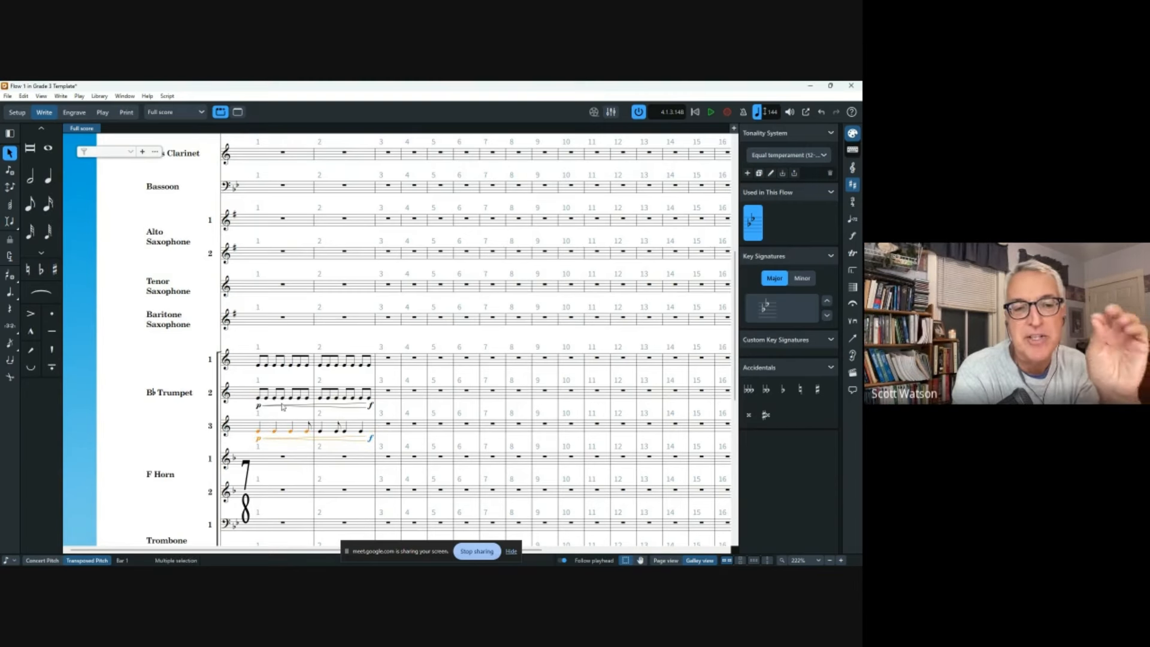
{"action": "left_click", "coordinate": [373, 396], "text": "shift"}
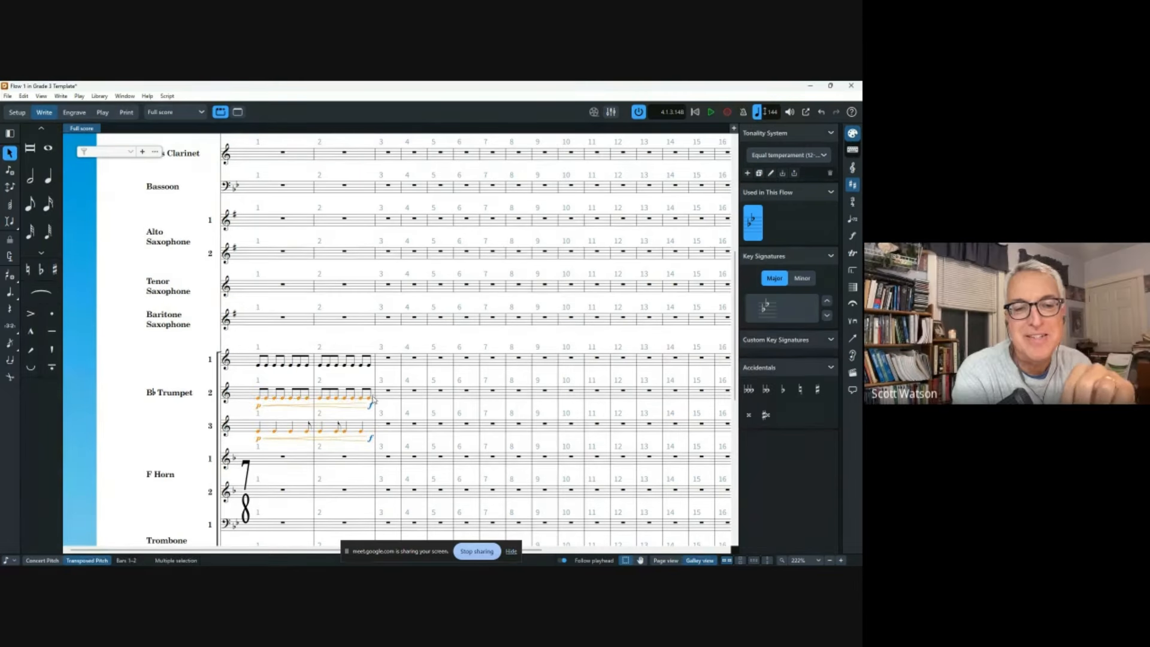
{"action": "right_click", "coordinate": [374, 396]}
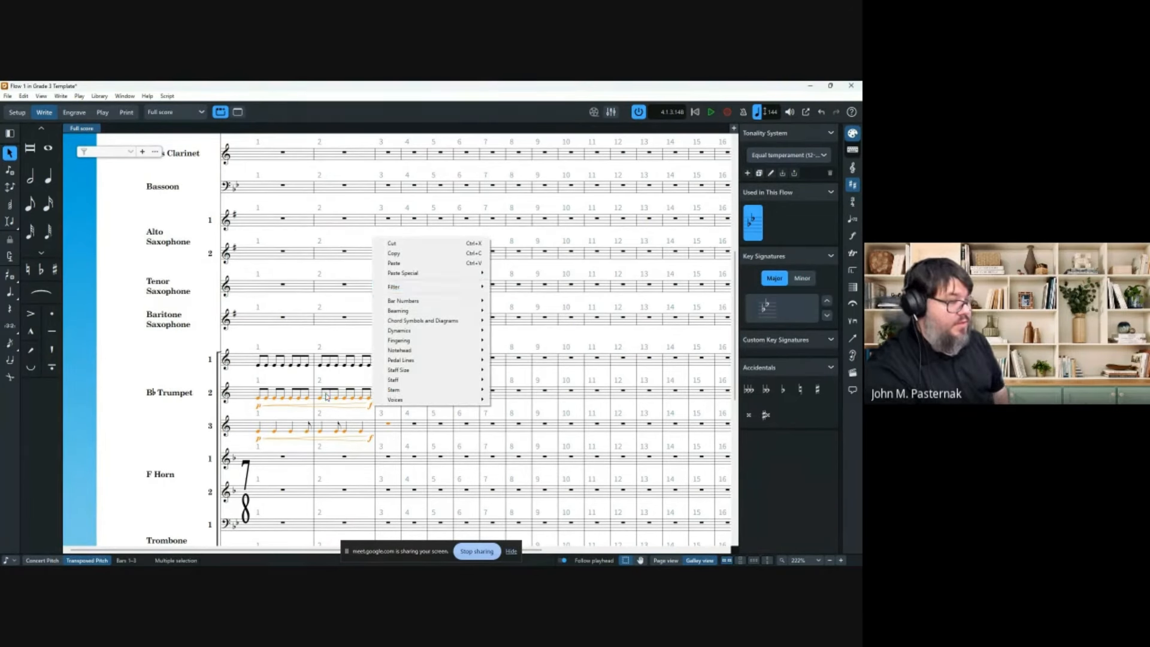
Filter the trumpet selection to all dynamics and delete them.
{"action": "right_click", "coordinate": [288, 396]}
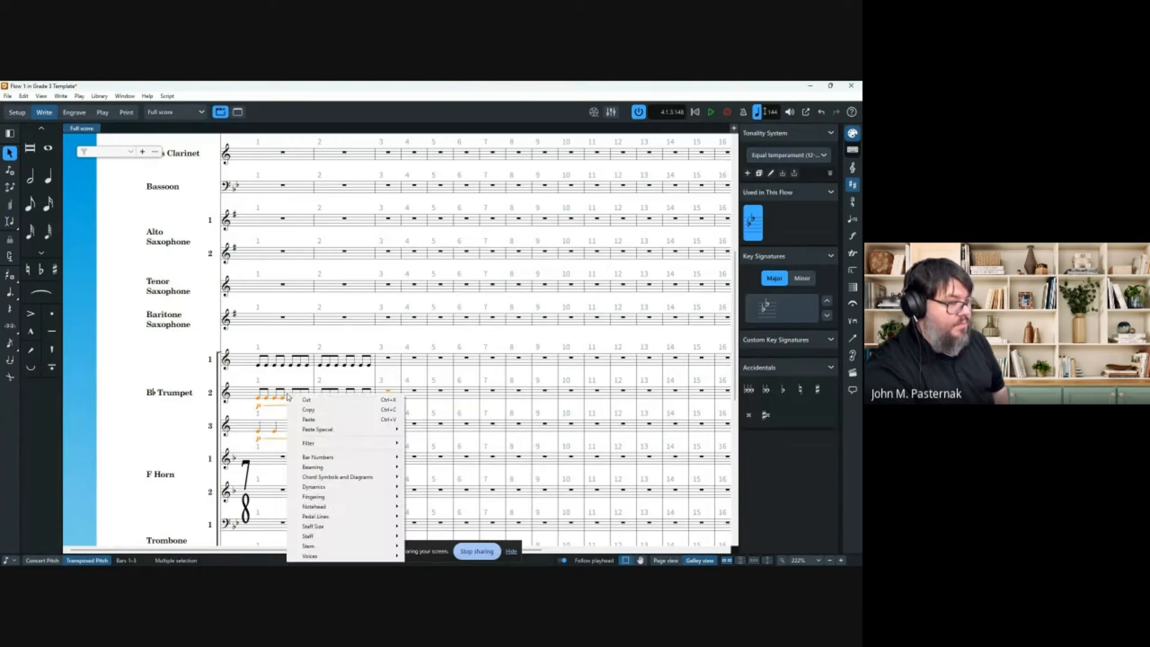
{"action": "mouse_move", "coordinate": [309, 441]}
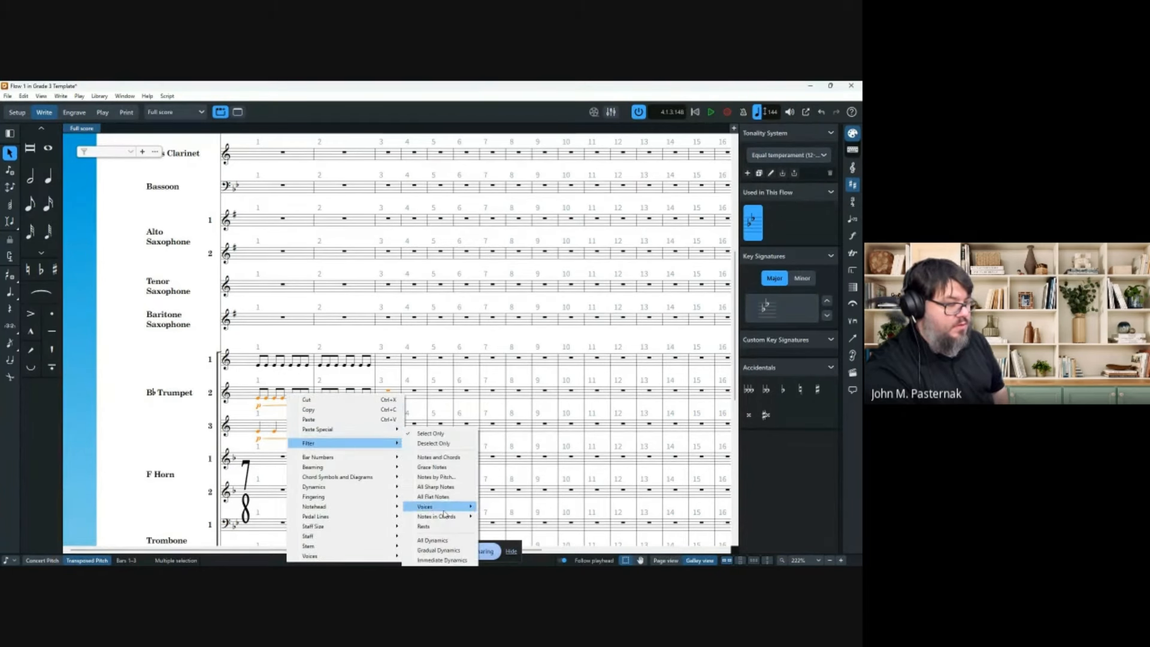
{"action": "left_click", "coordinate": [444, 540]}
{"action": "key", "text": "Delete"}
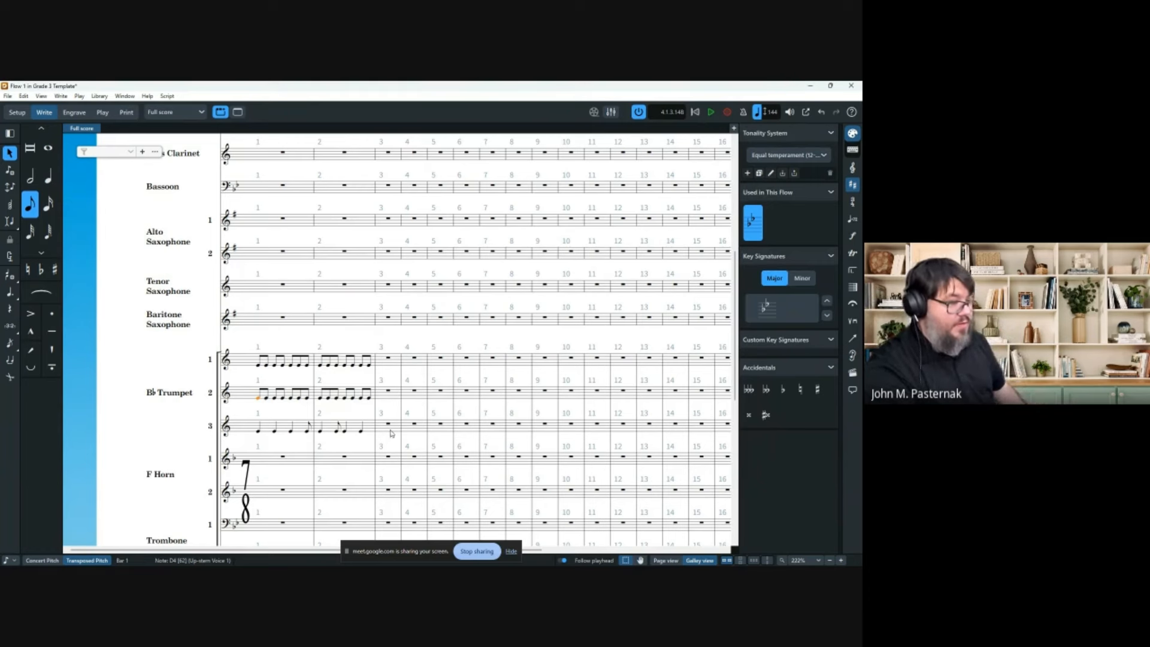
Add a p<f crescendo under Trumpets 2 and 3 in bars 1–2, then shorten the hairpins.
{"action": "left_click", "coordinate": [370, 398], "text": "shift"}
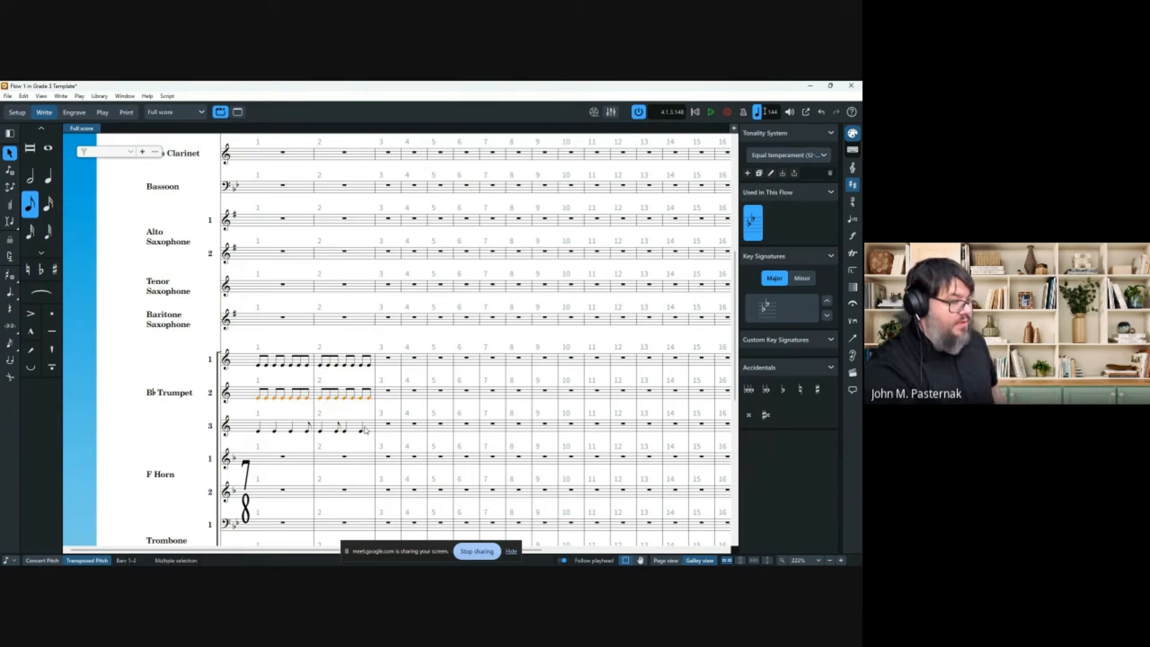
{"action": "left_click", "coordinate": [364, 429], "text": "shift"}
{"action": "key", "text": "shift+d"}
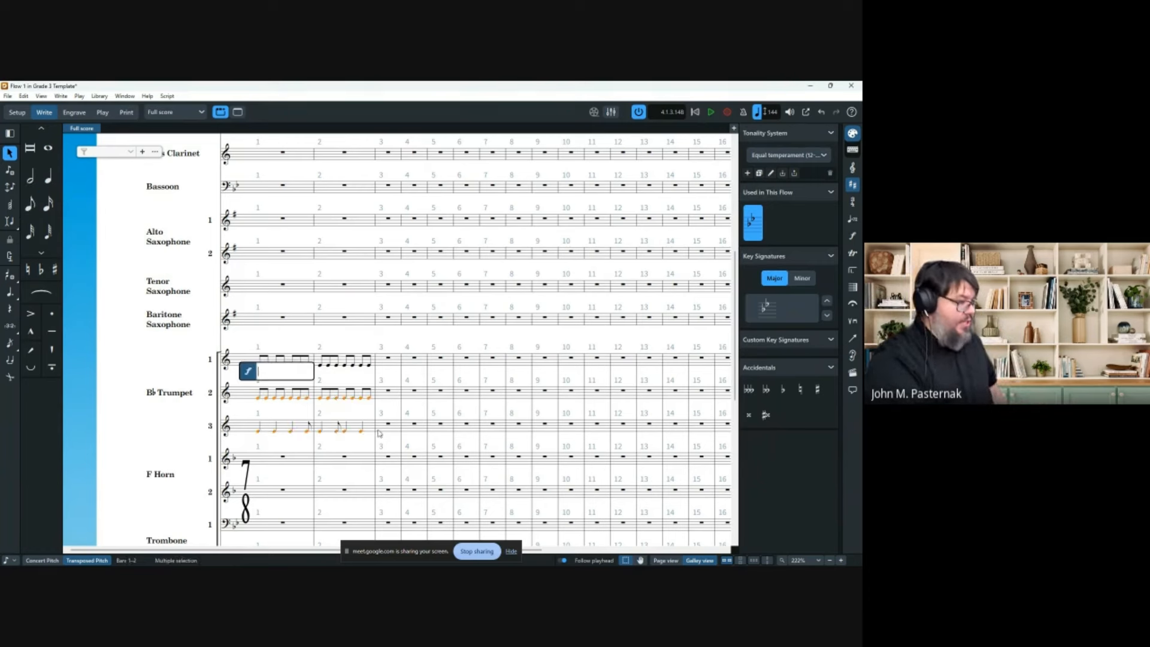
{"action": "type", "text": "p<f"}
{"action": "key", "text": "Return"}
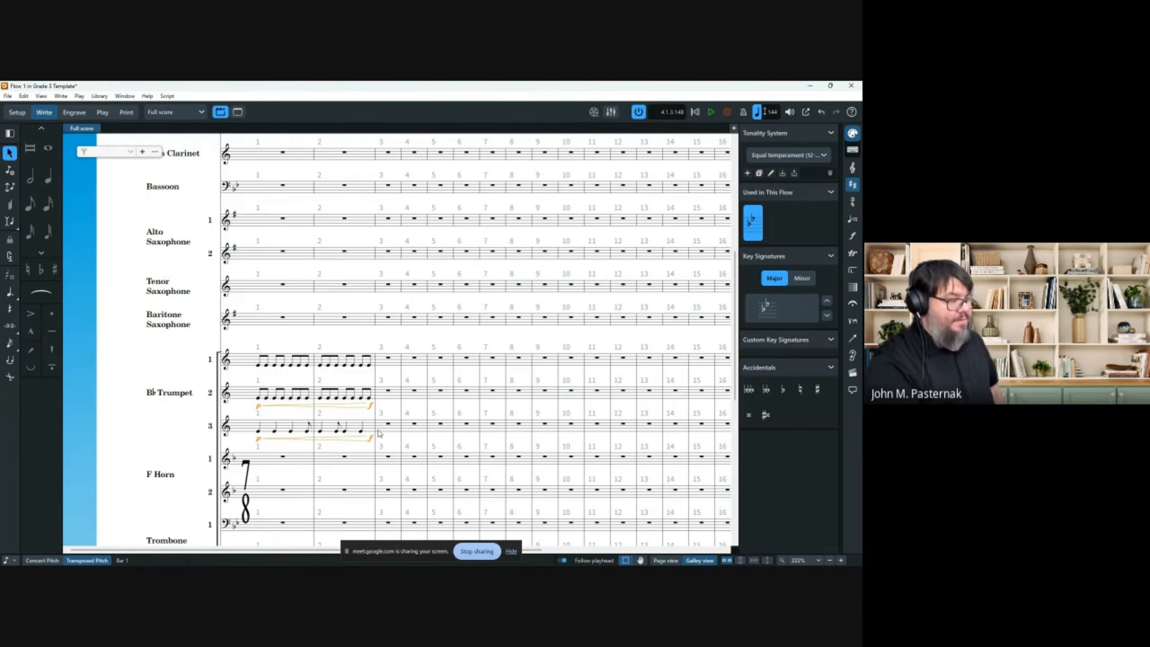
{"action": "mouse_move", "coordinate": [371, 406]}
{"action": "left_mouse_down"}
{"action": "mouse_move", "coordinate": [277, 409]}
{"action": "mouse_move", "coordinate": [372, 415]}
{"action": "left_mouse_up"}
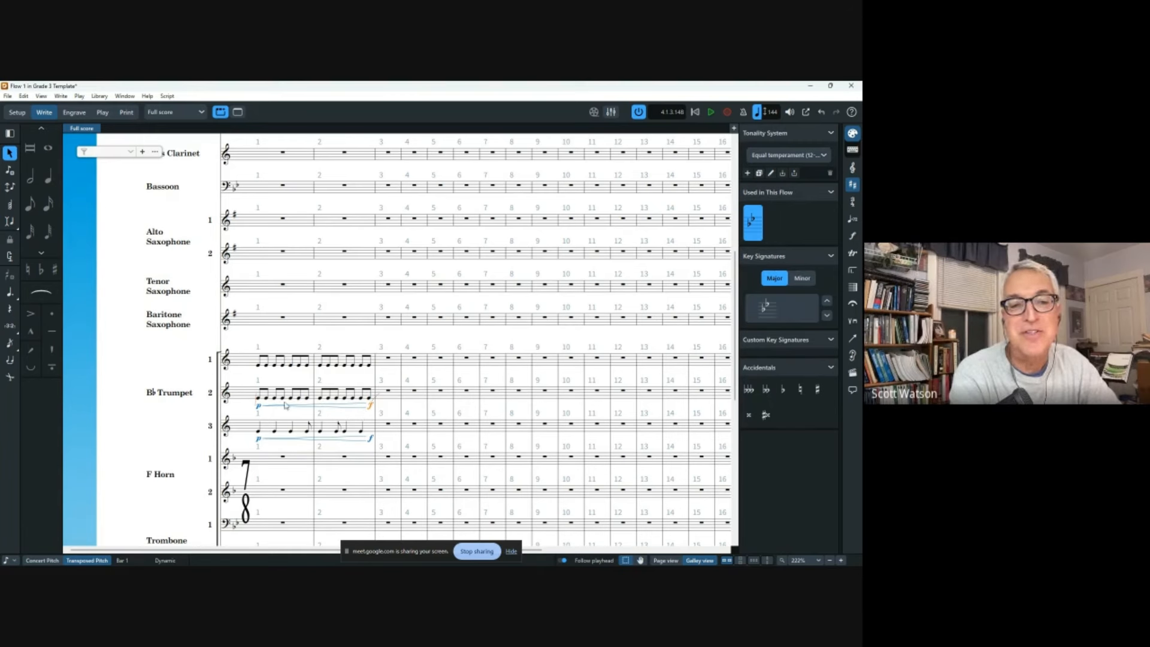
Delete those dynamics and re-enter a single p<f for Trumpets 2 and 3, selecting the closing f.
{"action": "left_click", "coordinate": [259, 406], "text": "ctrl"}
{"action": "left_click", "coordinate": [370, 439], "text": "ctrl"}
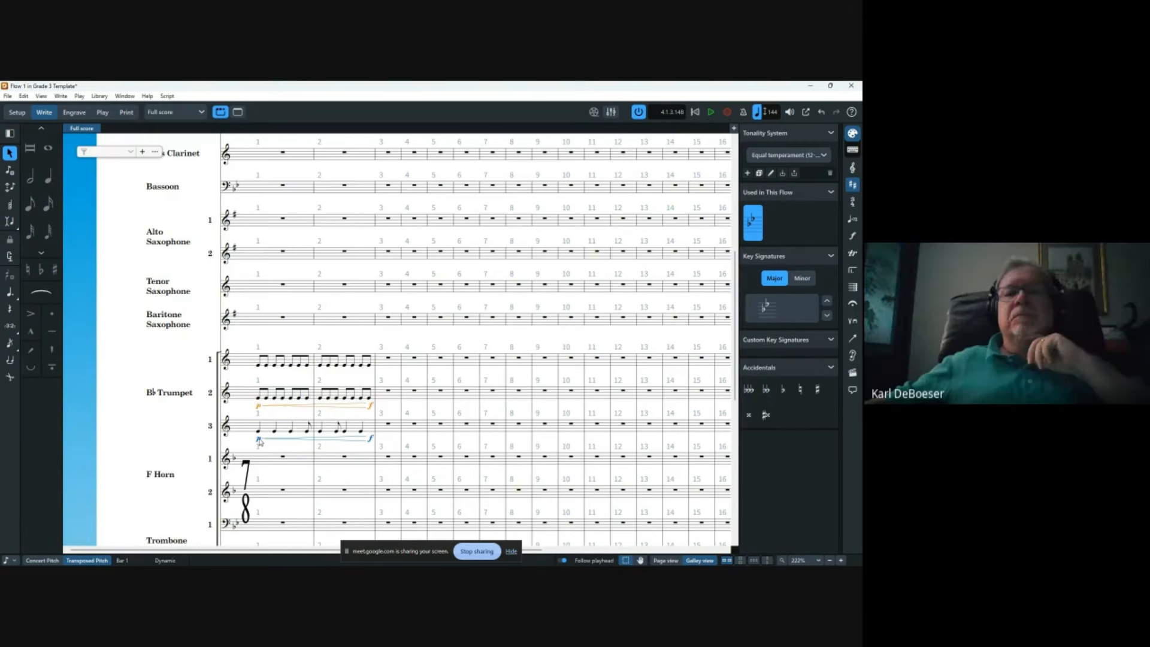
{"action": "key", "text": "Delete"}
{"action": "left_click", "coordinate": [362, 432], "text": "shift"}
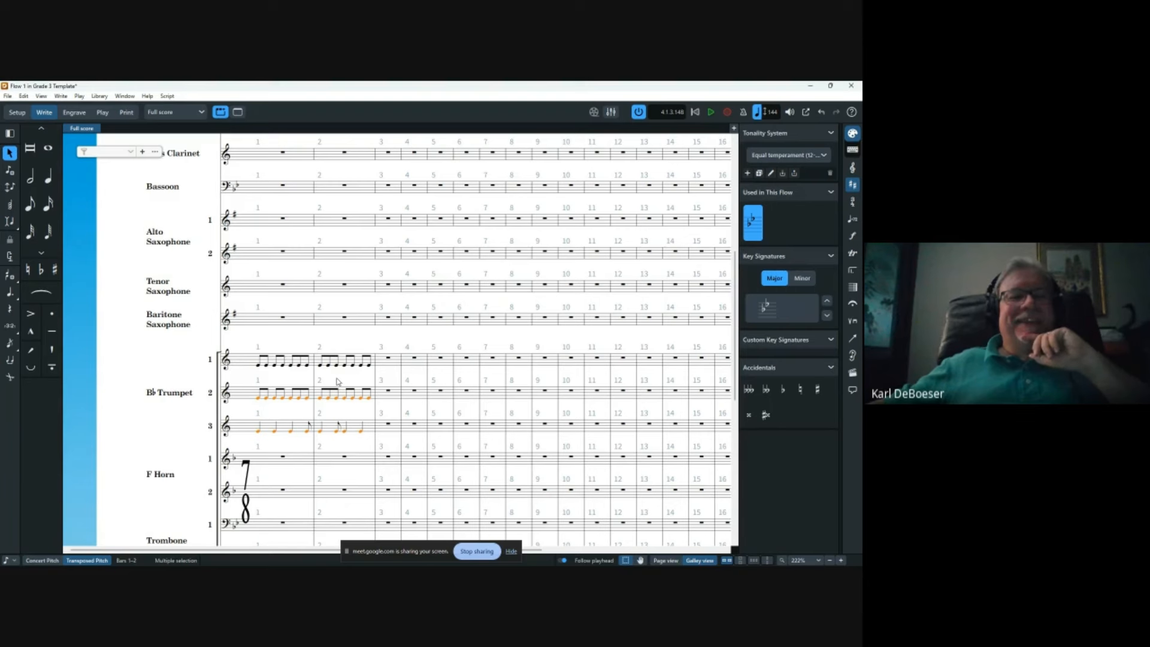
{"action": "key", "text": "shift+d"}
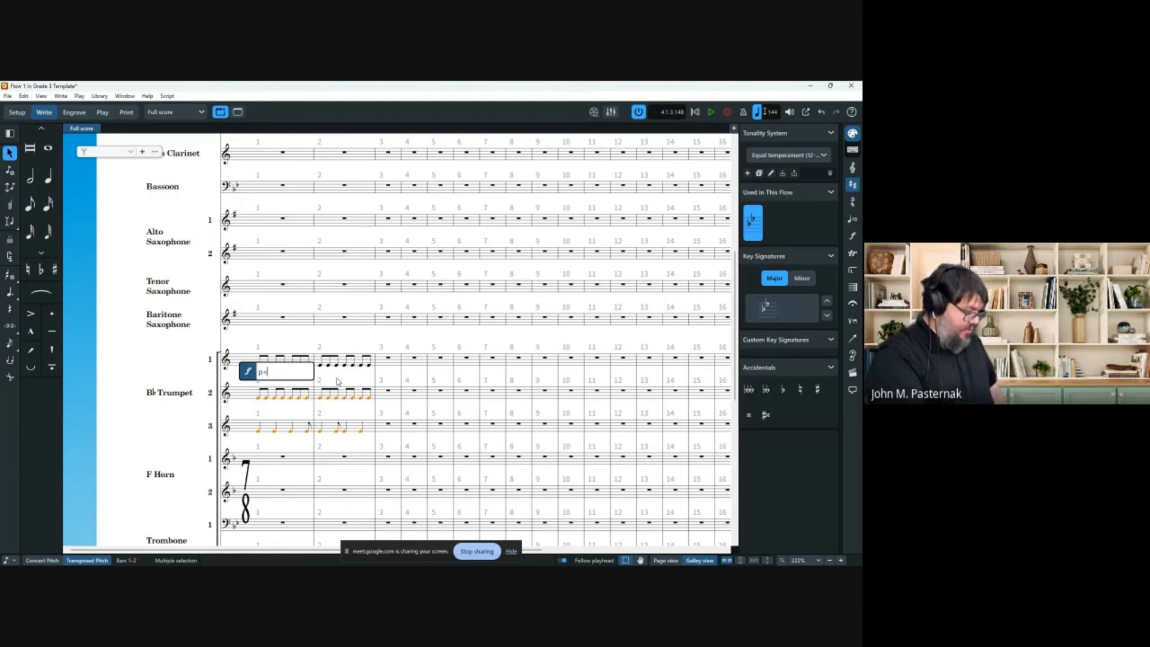
{"action": "type", "text": "p<f"}
{"action": "key", "text": "Return"}
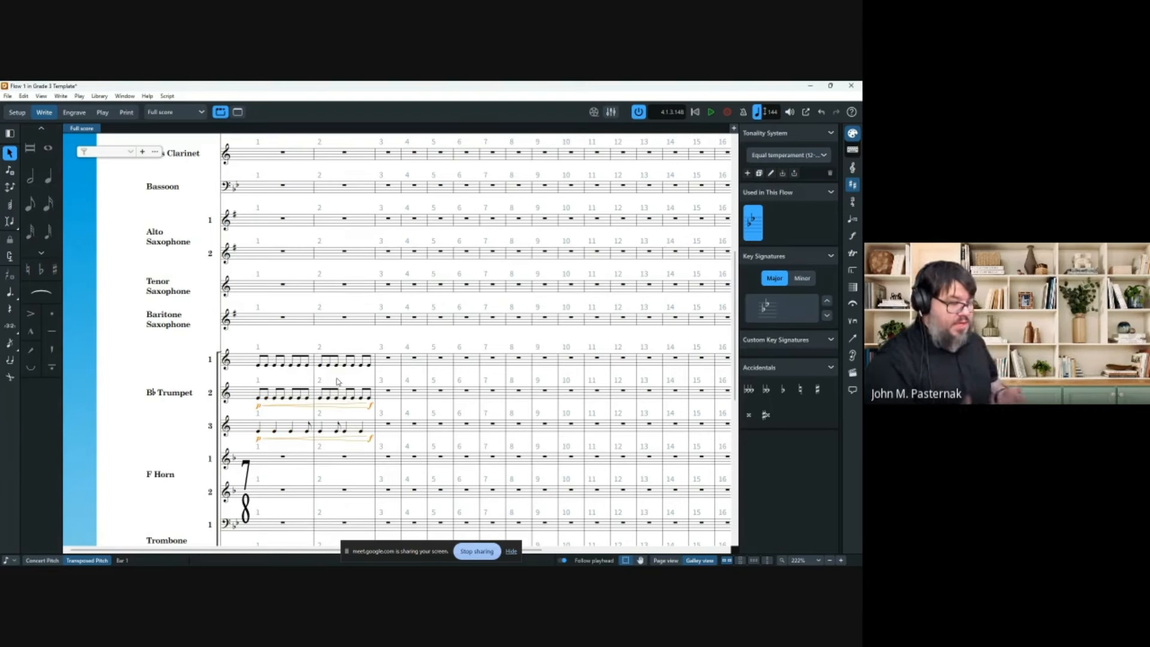
{"action": "left_click", "coordinate": [370, 407]}
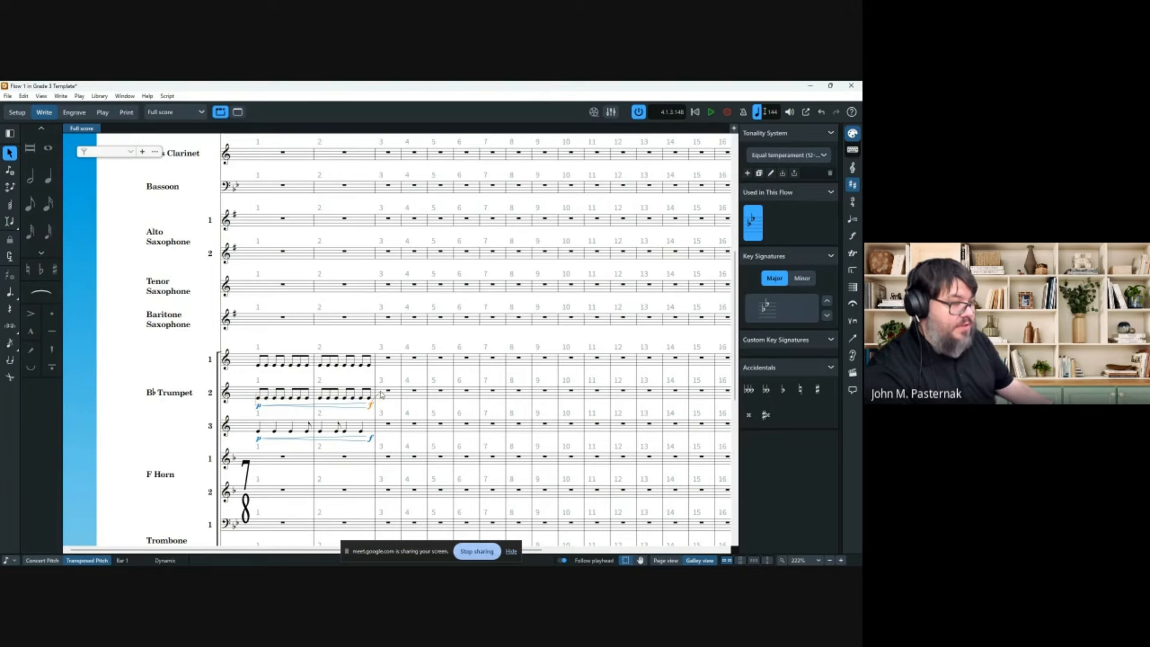
Move the closing f back to the last eighth note of bar 2.
{"action": "scroll", "coordinate": [381, 394], "scroll_direction": "up", "scroll_amount": 5}
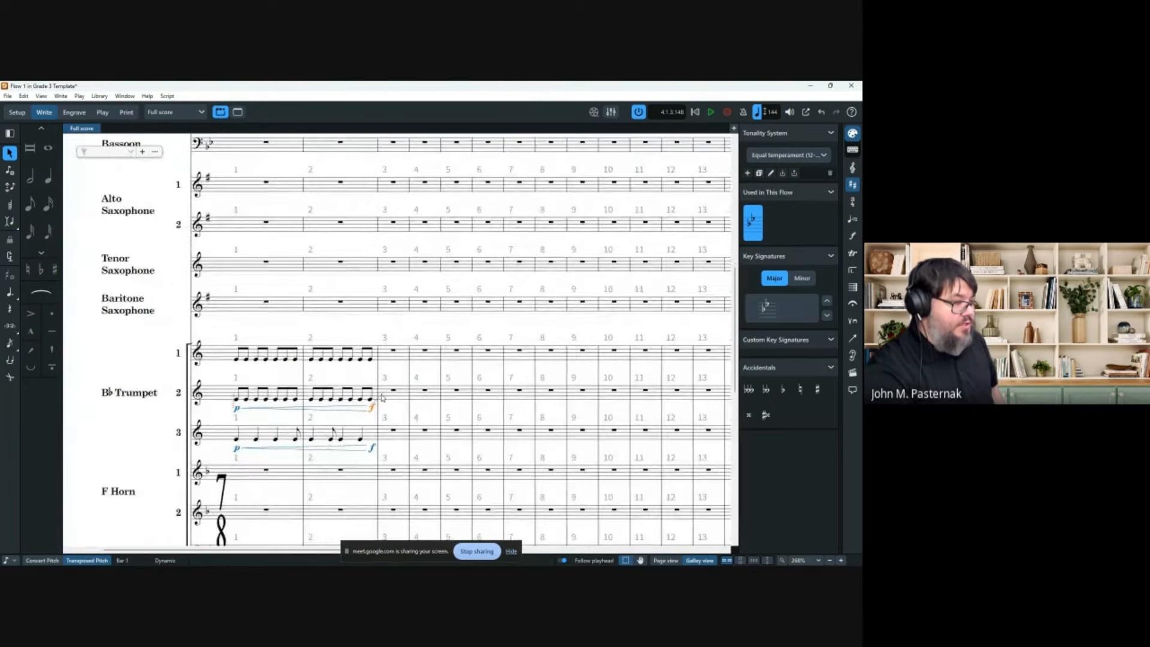
{"action": "scroll", "coordinate": [382, 396], "scroll_direction": "up", "scroll_amount": 1}
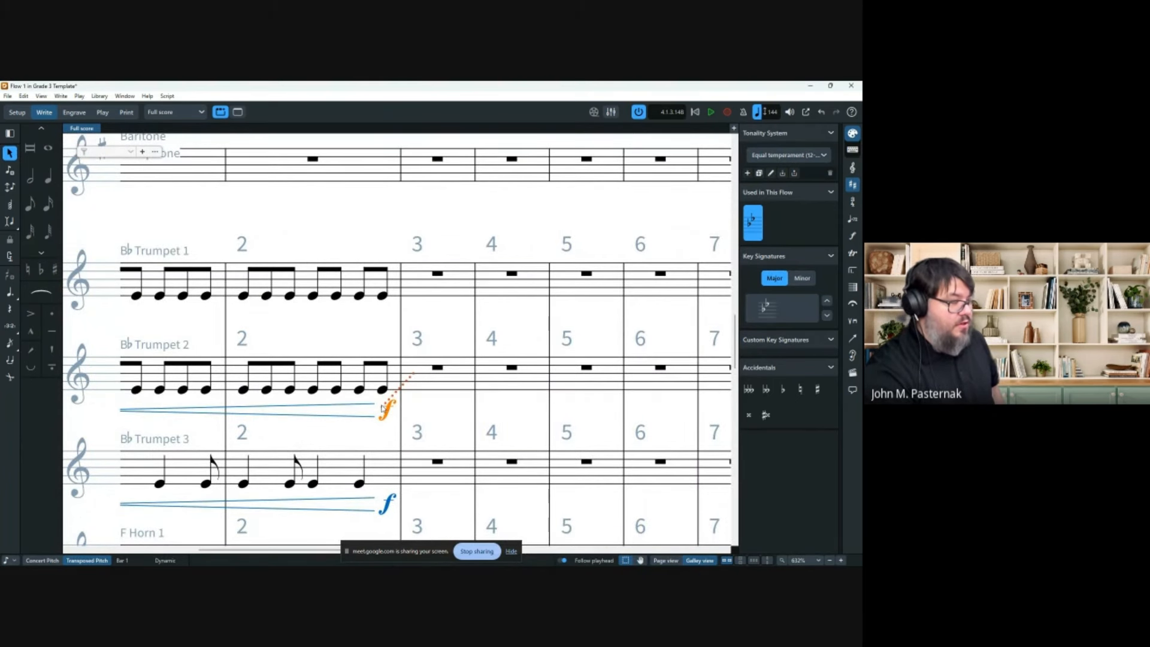
{"action": "key", "text": "alt+Left"}
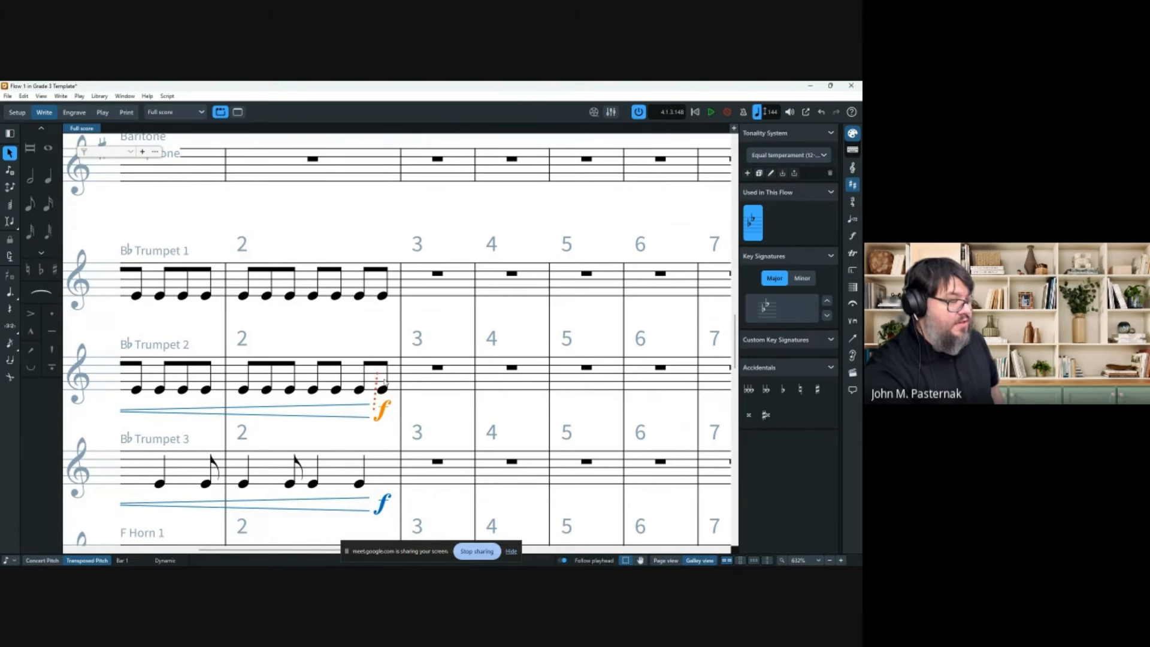
{"action": "key", "text": "Escape"}
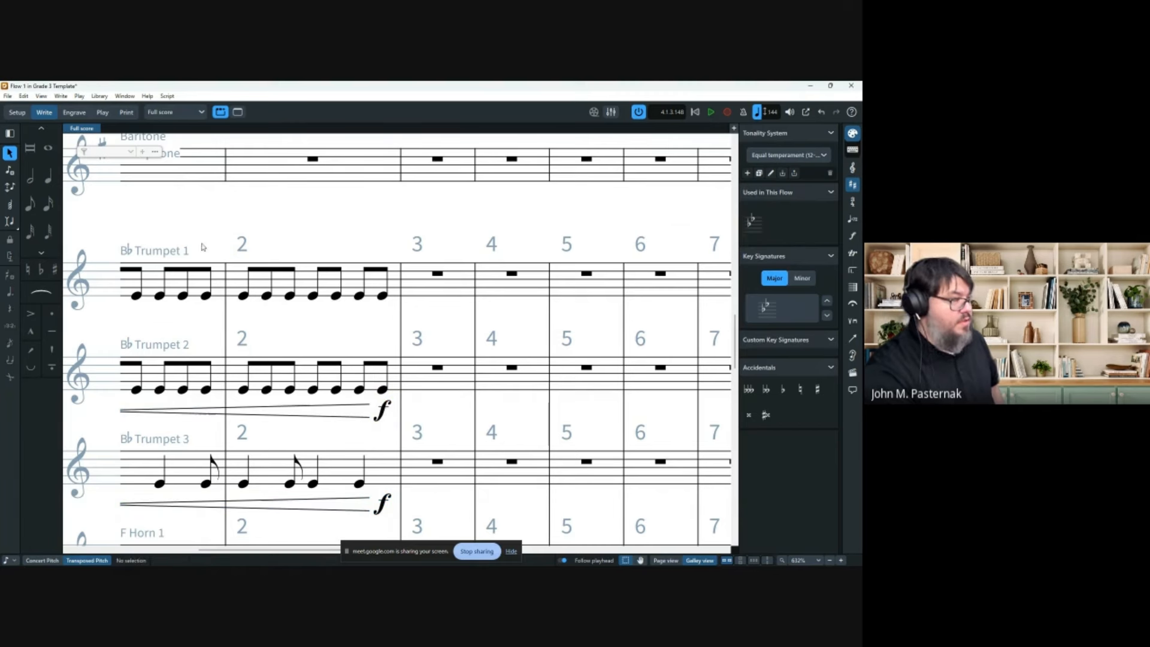
Enter a test half-note F4 in Trumpet 2 bar 3, try the f on it, then delete it.
{"action": "key", "text": "6"}
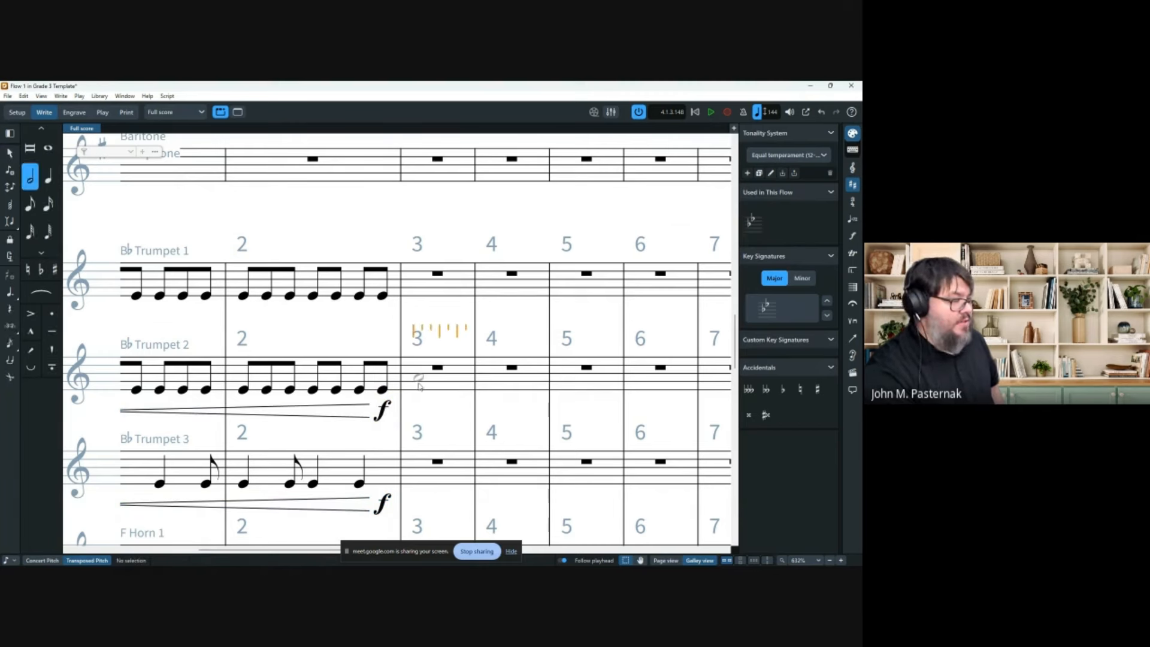
{"action": "left_click", "coordinate": [419, 384]}
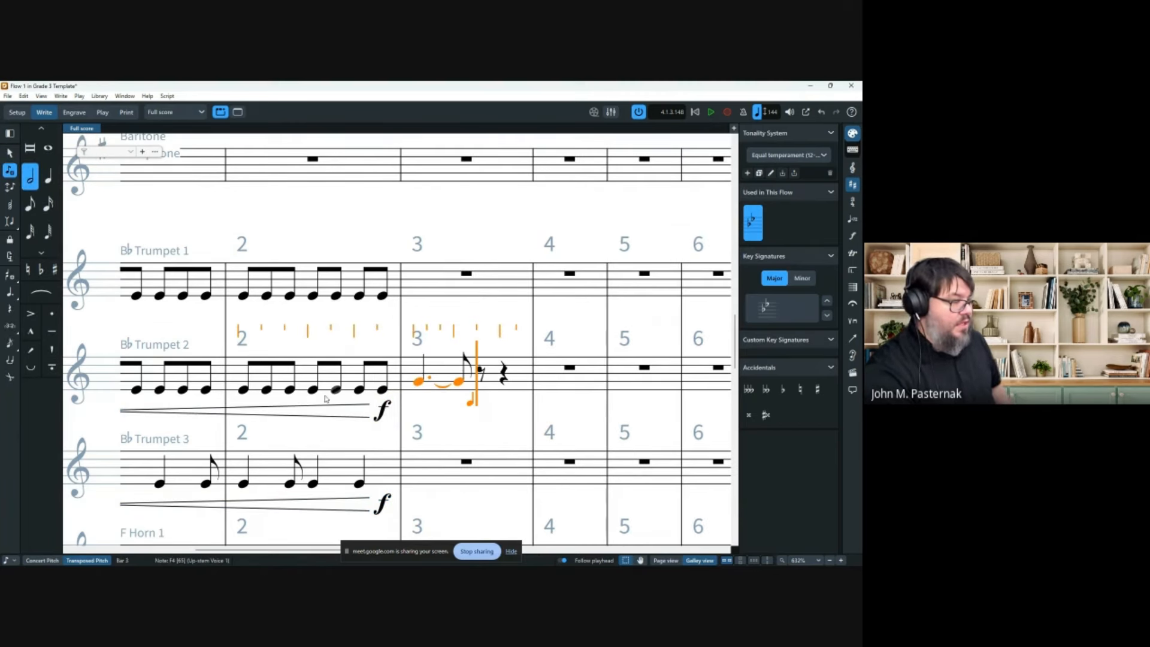
{"action": "key", "text": "Escape"}
{"action": "left_click", "coordinate": [8, 153]}
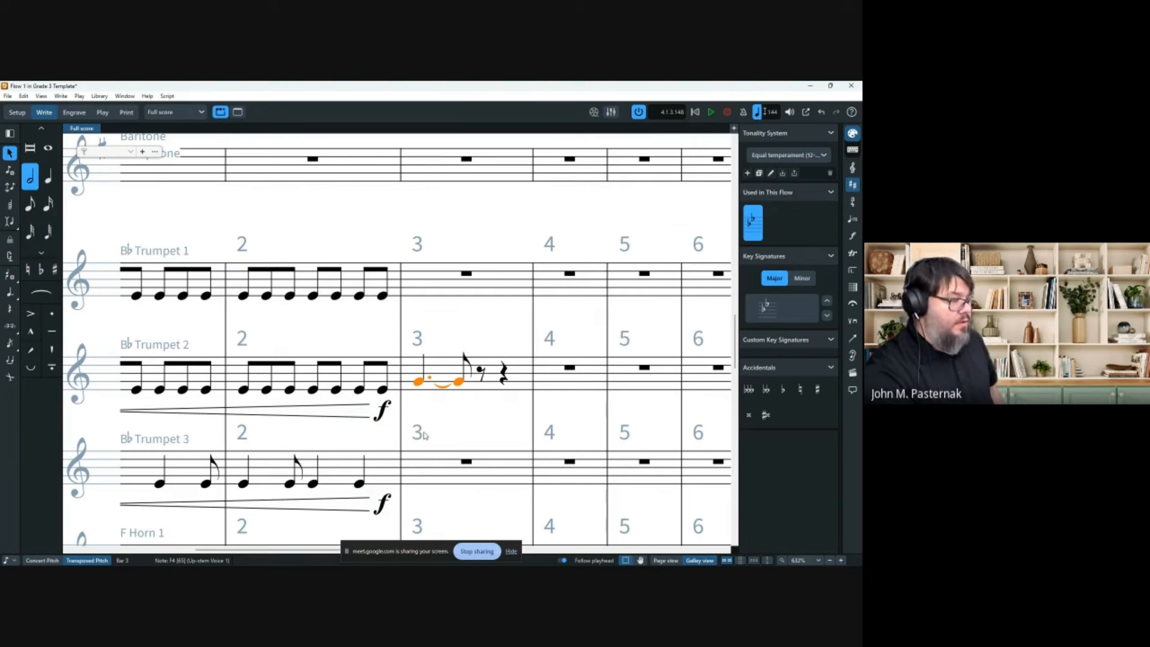
{"action": "left_click_drag", "start_coordinate": [386, 410], "coordinate": [410, 410]}
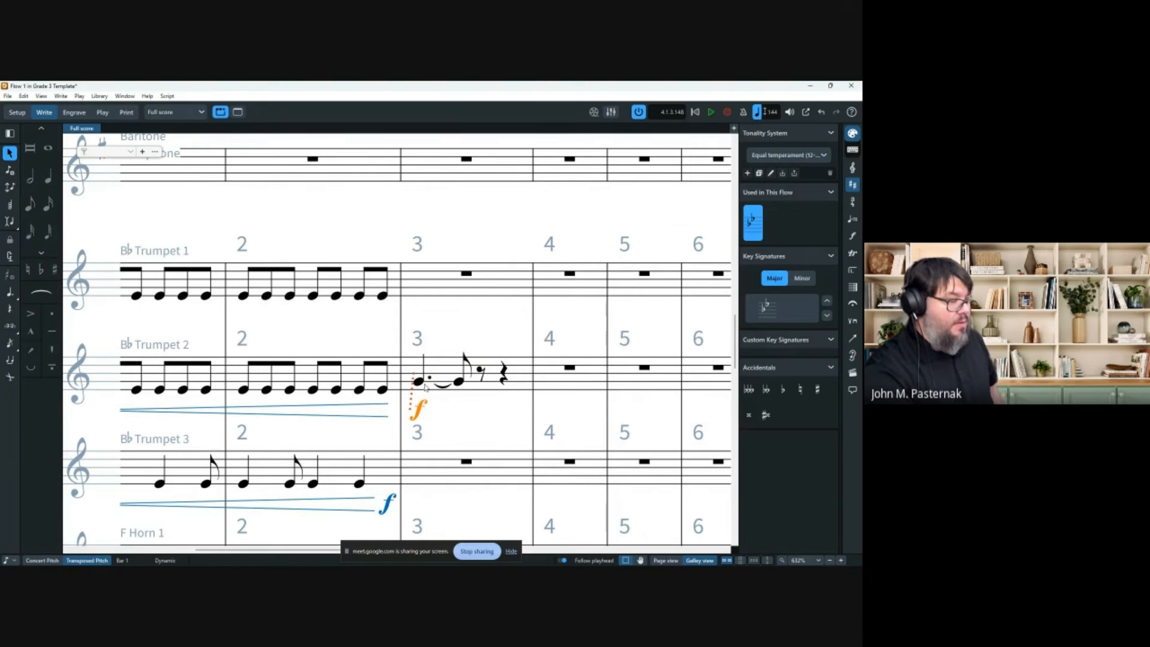
{"action": "left_click", "coordinate": [419, 383]}
{"action": "key", "text": "Delete"}
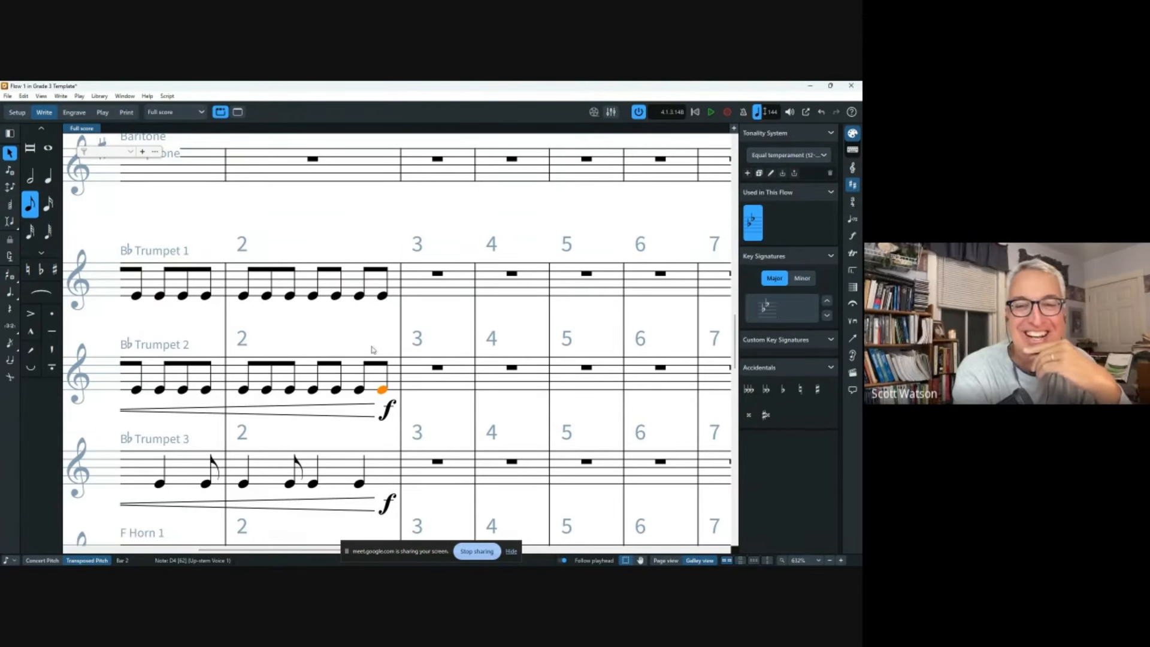
{"action": "key", "text": "ctrl+minus"}
Zoom out and delete Trumpet 2's p, hairpin and closing f.
{"action": "key", "text": "x"}
{"action": "scroll", "coordinate": [385, 360], "scroll_direction": "left", "scroll_amount": 2}
{"action": "key", "text": "x"}
{"action": "key", "text": "ctrl+minus"}
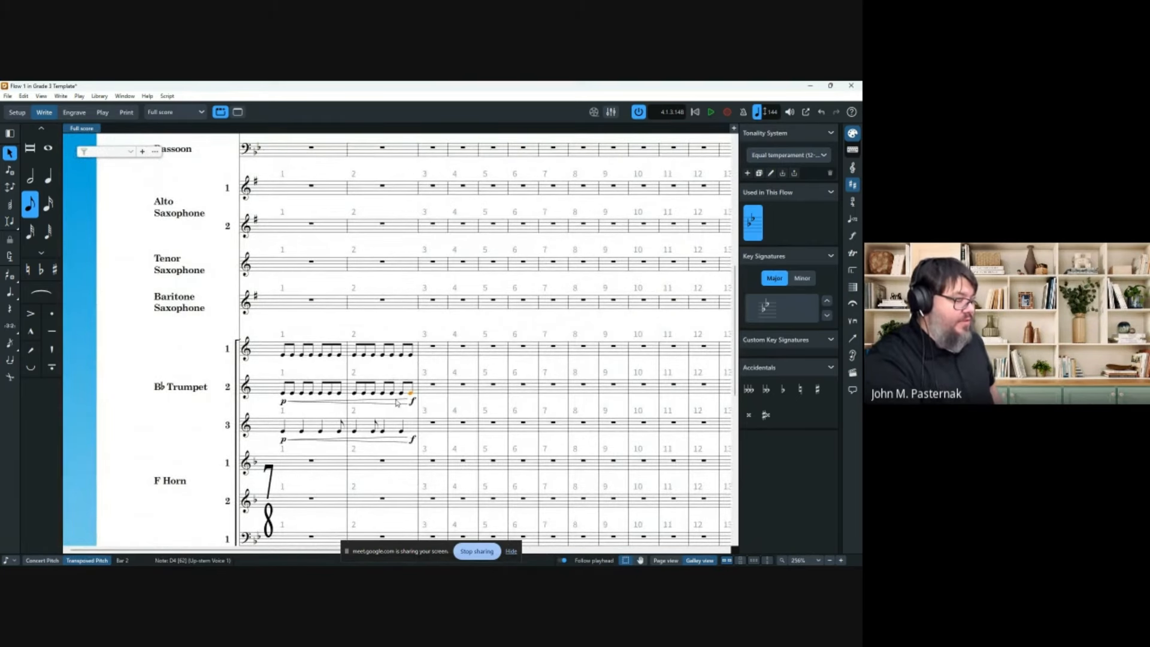
{"action": "left_click", "coordinate": [284, 402]}
{"action": "left_click", "coordinate": [304, 402], "text": "ctrl"}
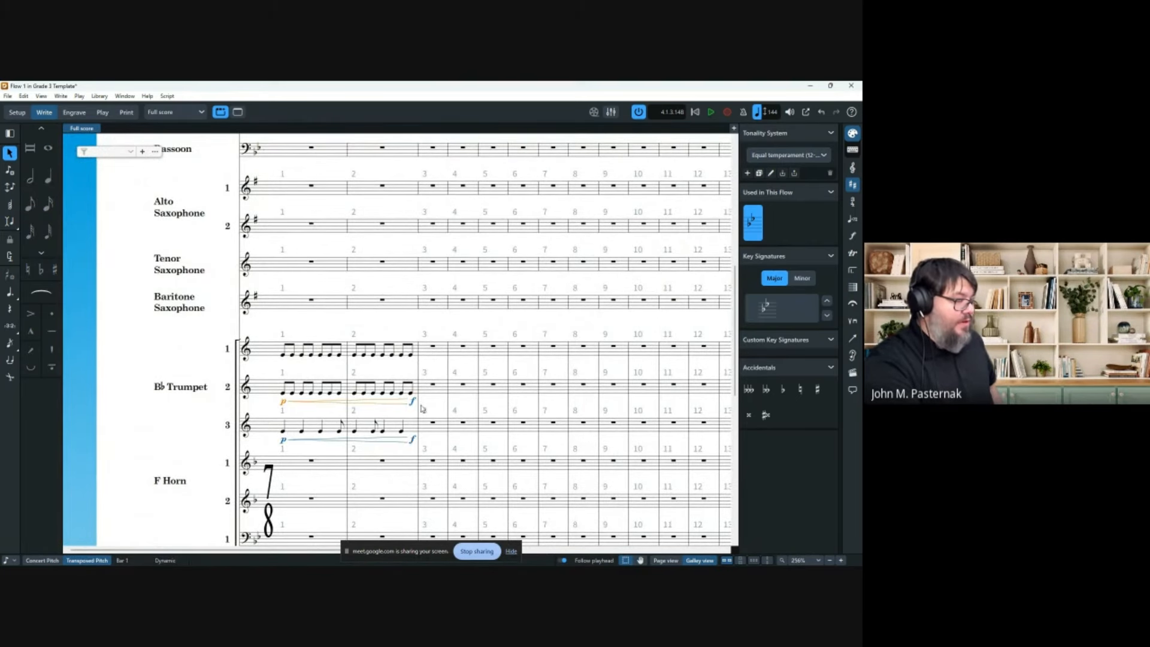
{"action": "left_click", "coordinate": [412, 402], "text": "ctrl"}
{"action": "key", "text": "Delete"}
Re-enter a shorter p<f crescendo on Trumpet 2's notes through mid bar 2.
{"action": "left_click", "coordinate": [283, 393]}
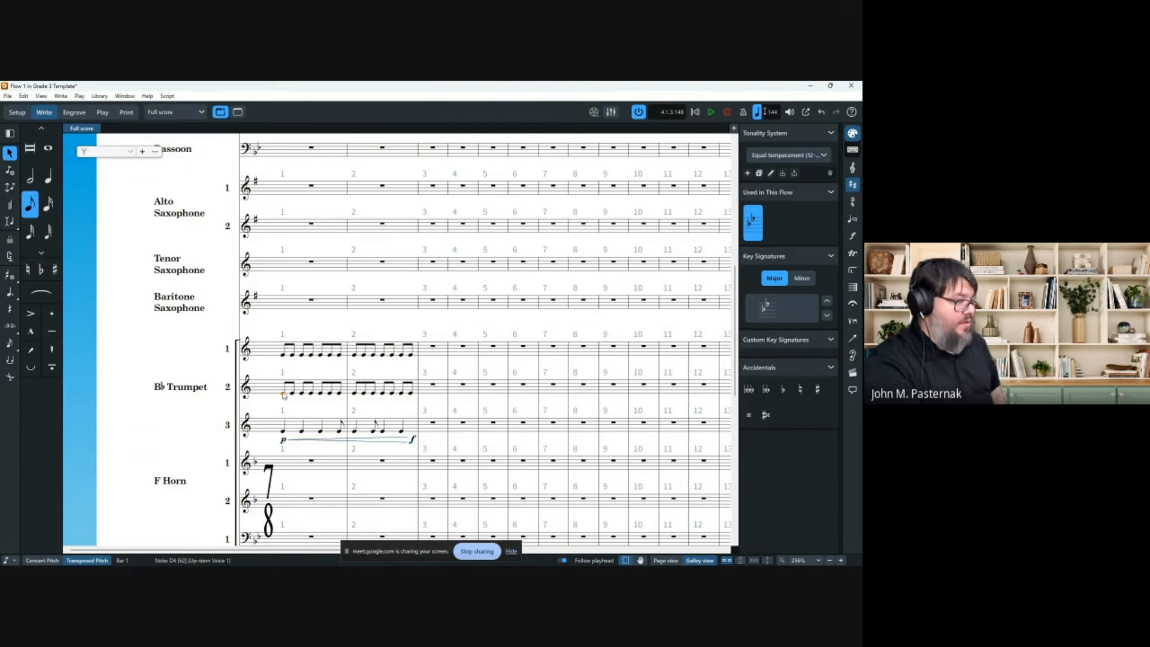
{"action": "left_click", "coordinate": [374, 397], "text": "shift"}
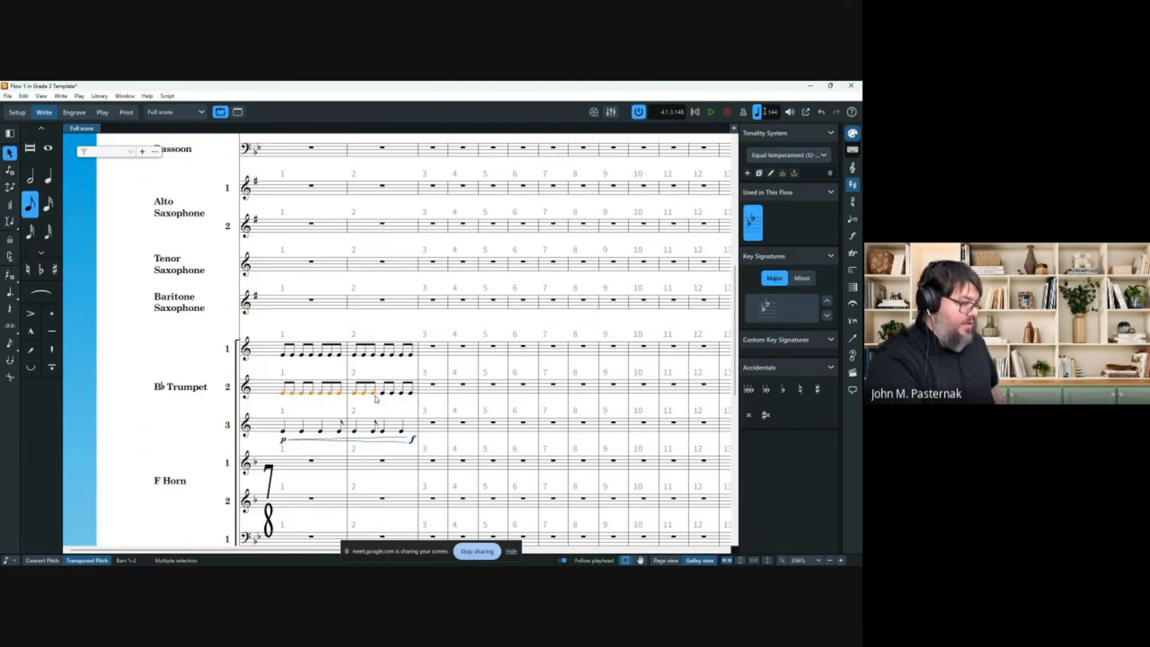
{"action": "key", "text": "shift+d"}
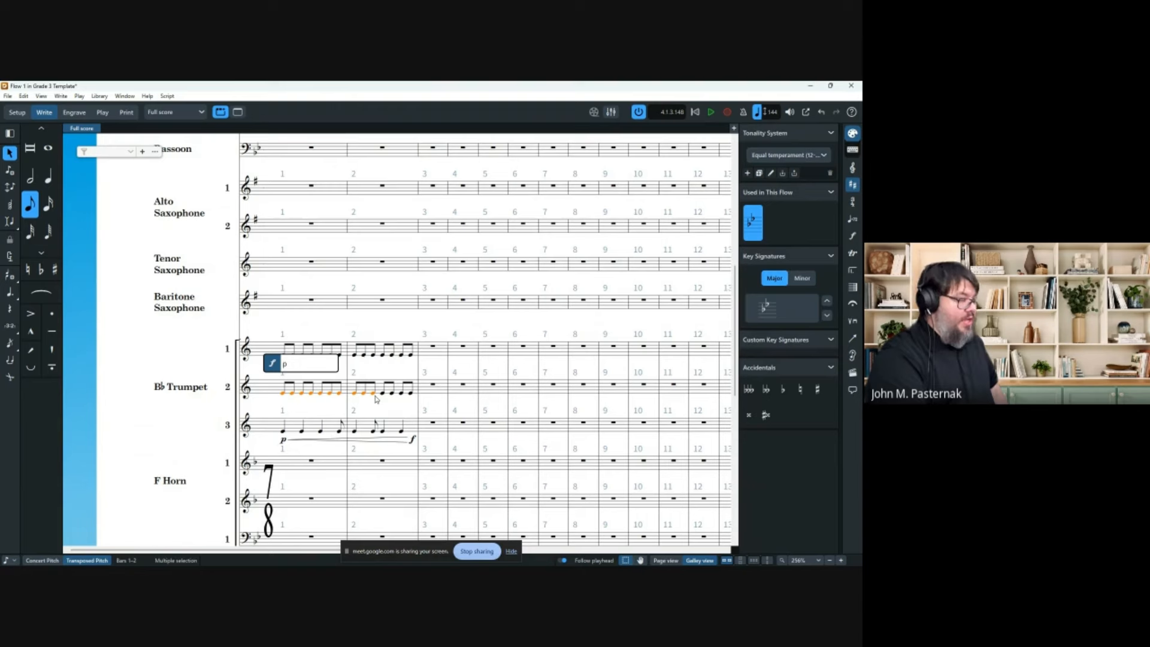
{"action": "type", "text": "p<f"}
{"action": "key", "text": "Return"}
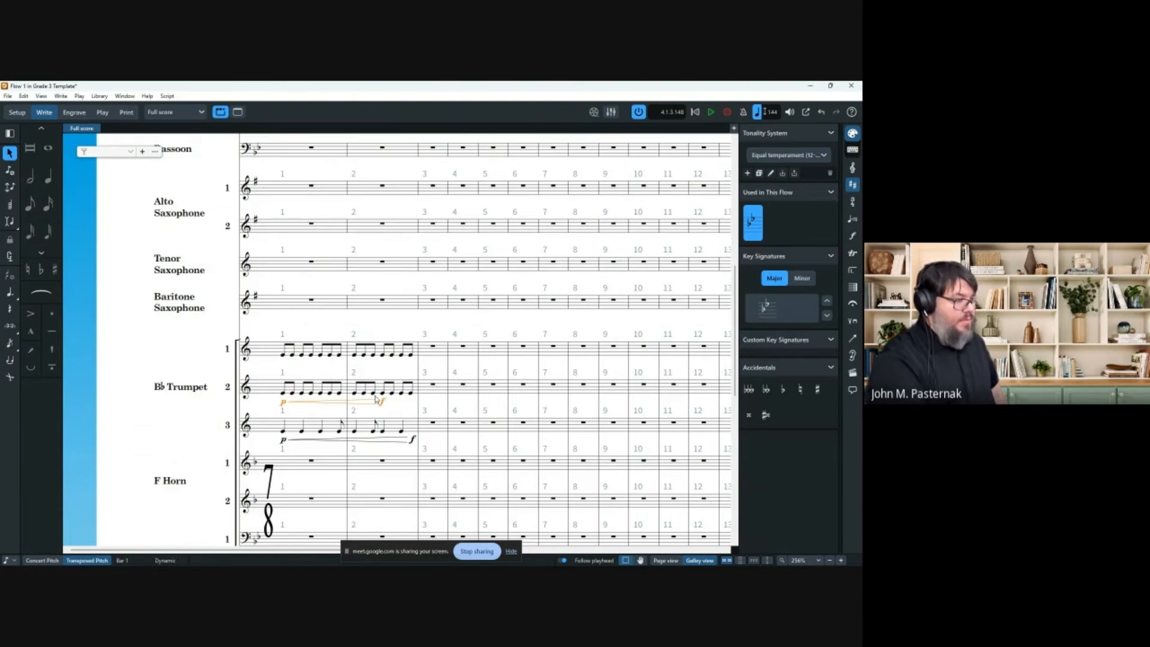
In Galley view, stretch Trumpet 2's hairpin to the end of bar 2, then return to Page view.
{"action": "left_click", "coordinate": [674, 560]}
{"action": "scroll", "coordinate": [495, 427], "scroll_direction": "down", "scroll_amount": 3}
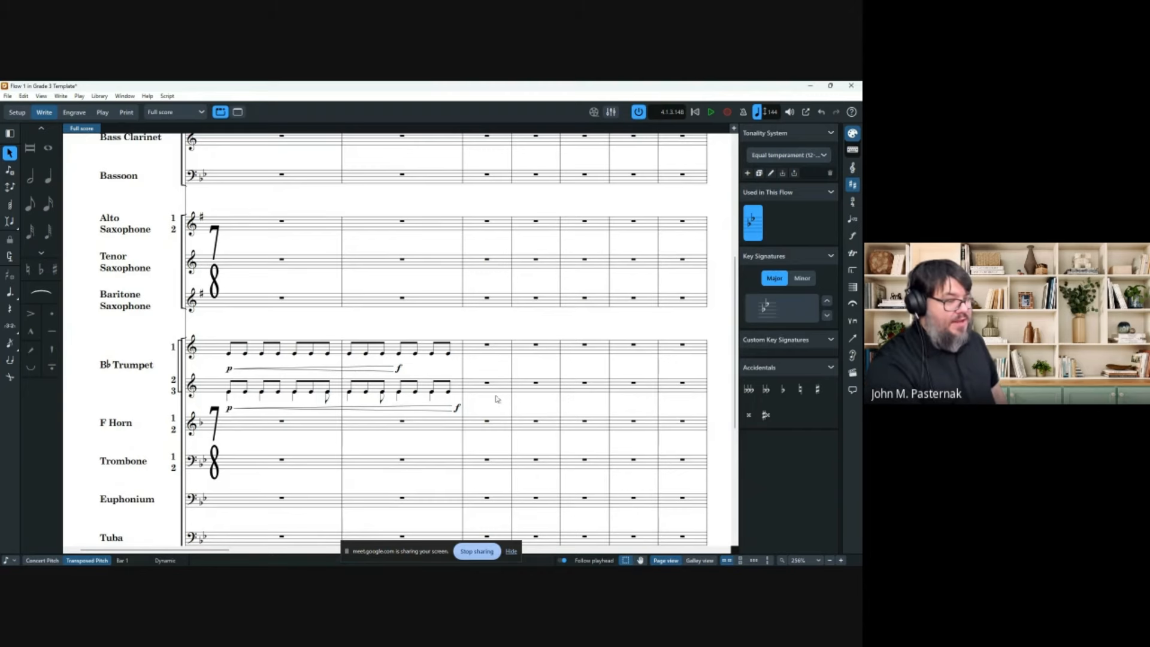
{"action": "left_click", "coordinate": [700, 561]}
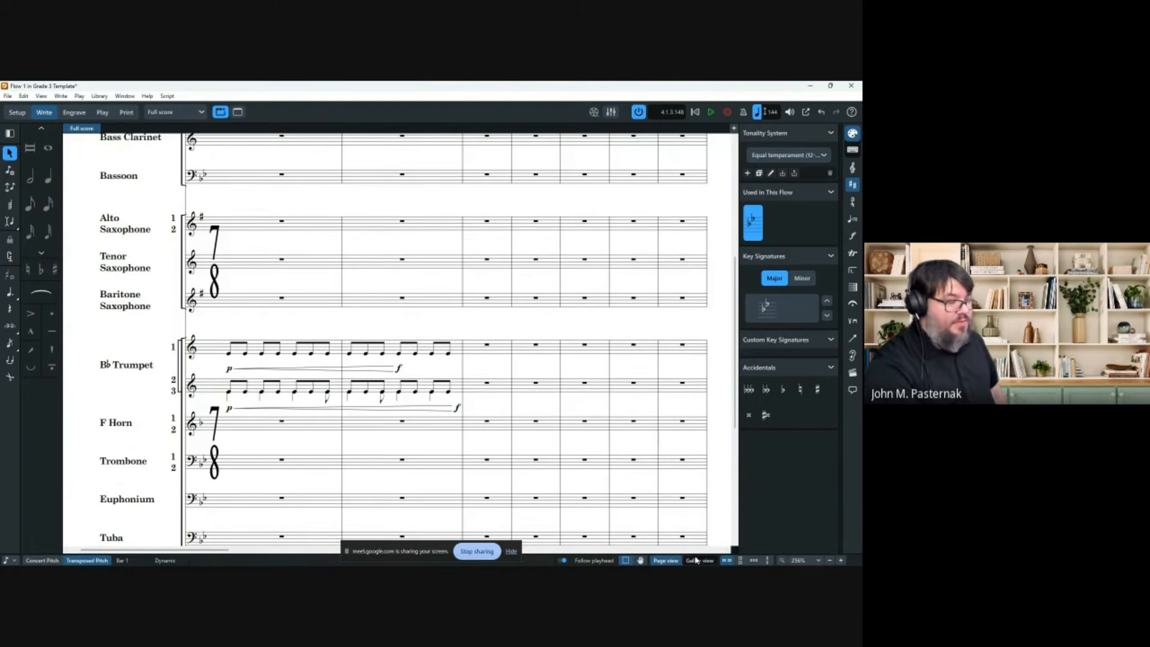
{"action": "left_click_drag", "start_coordinate": [384, 404], "coordinate": [419, 408]}
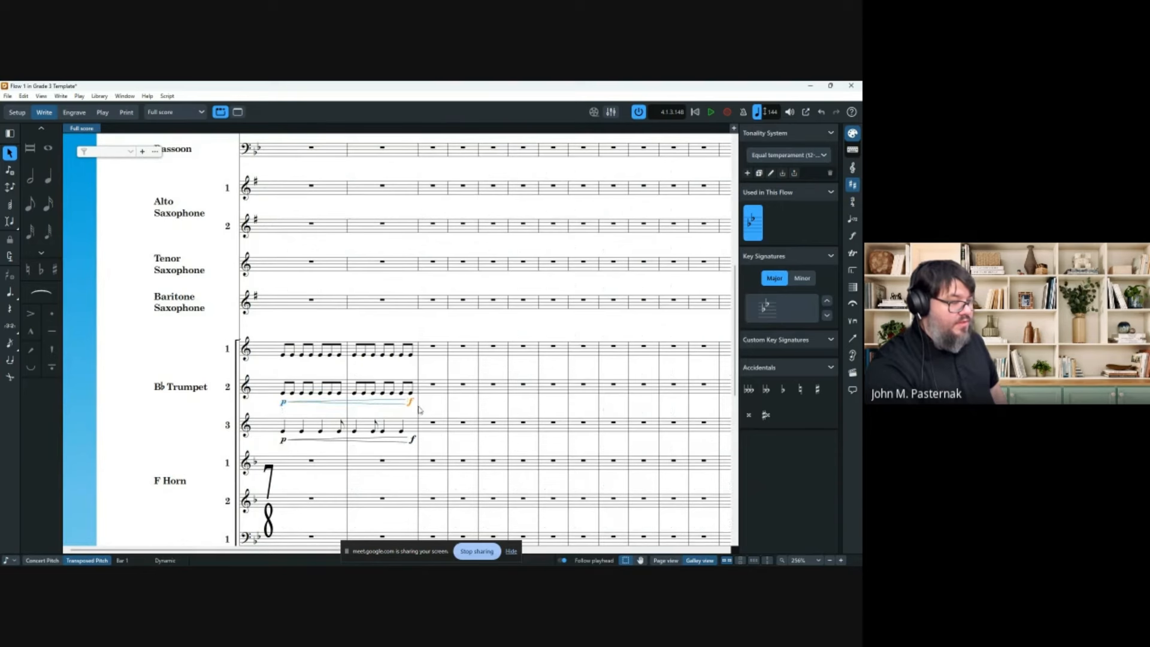
{"action": "left_click", "coordinate": [436, 408]}
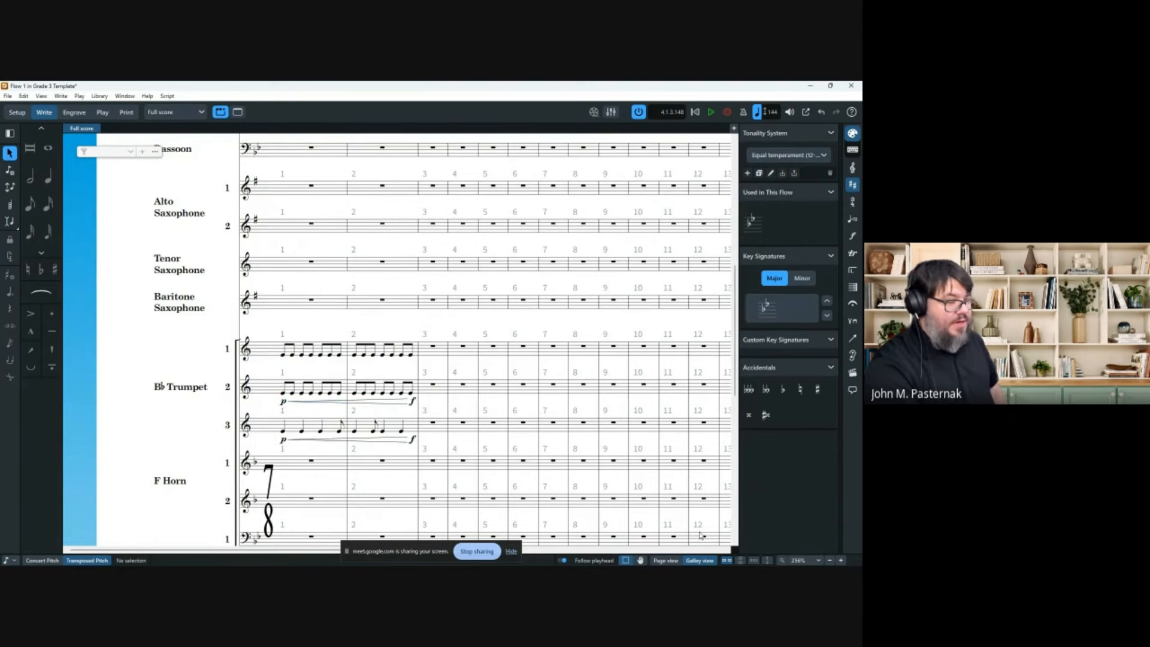
{"action": "left_click", "coordinate": [665, 560]}
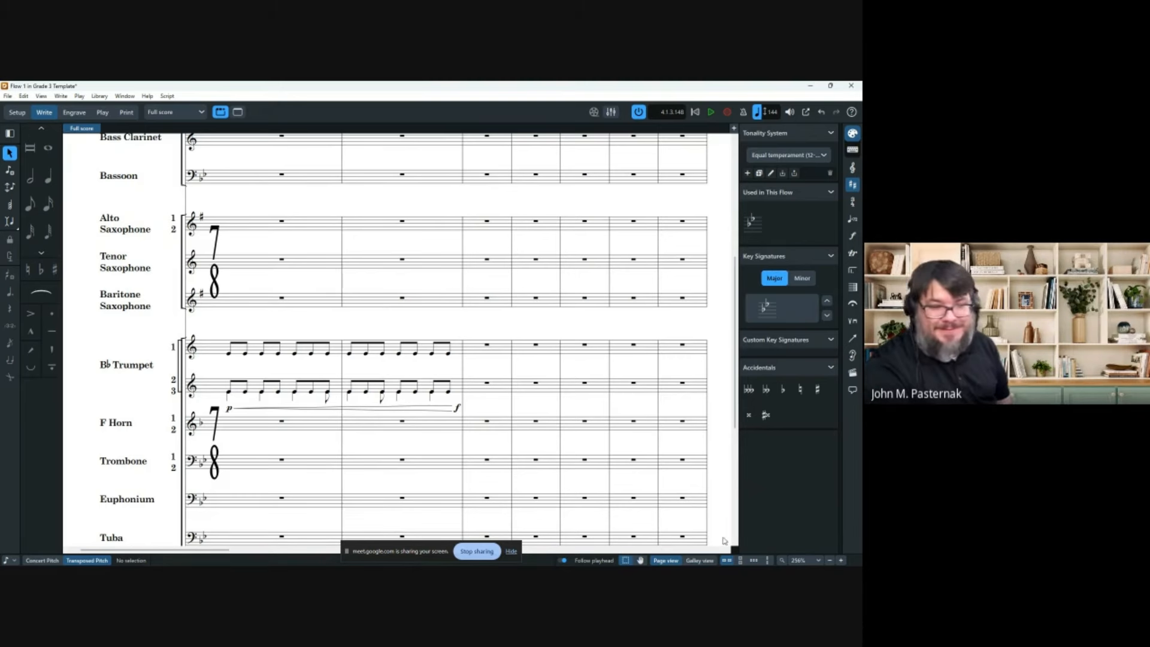
{"action": "mouse_move", "coordinate": [726, 564]}
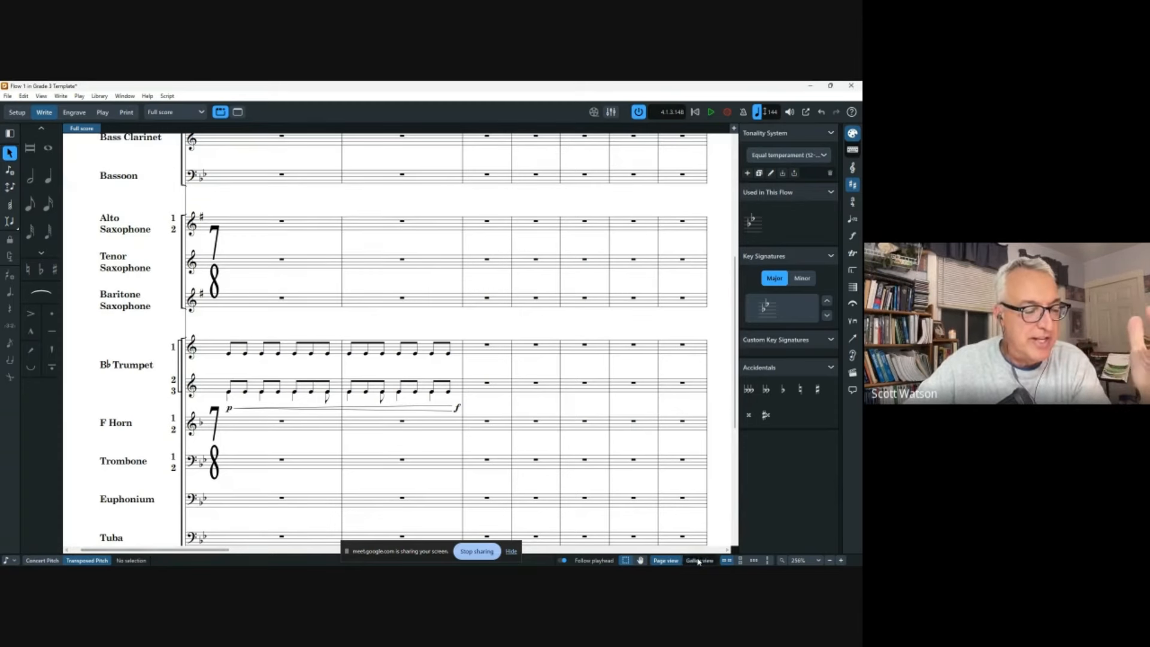
In Galley view, delete all trumpet notes and dynamics from bars 1–2.
{"action": "left_click", "coordinate": [690, 560]}
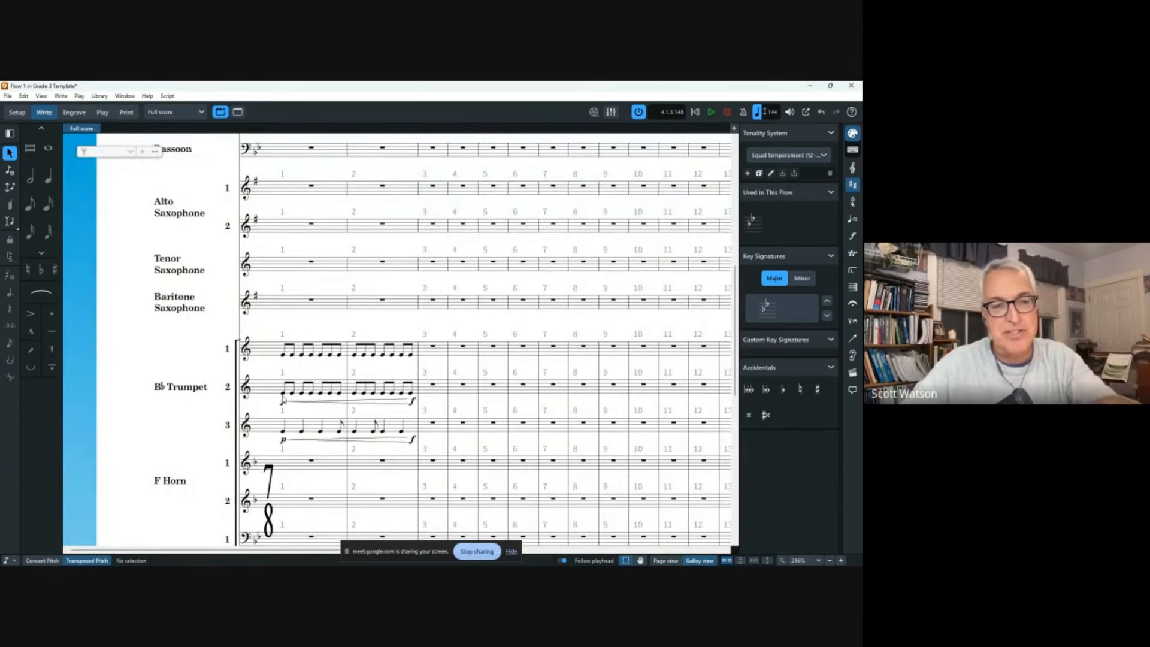
{"action": "left_click", "coordinate": [289, 432]}
{"action": "left_click", "coordinate": [415, 354], "text": "shift"}
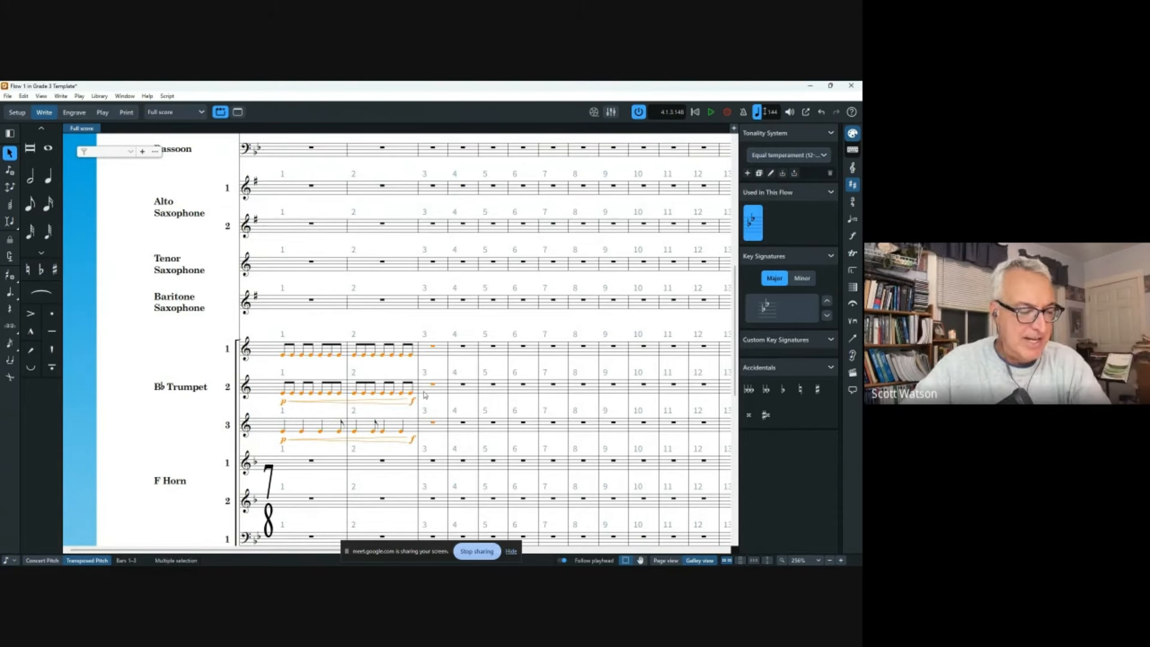
{"action": "key", "text": "Delete"}
{"action": "key", "text": "Escape"}
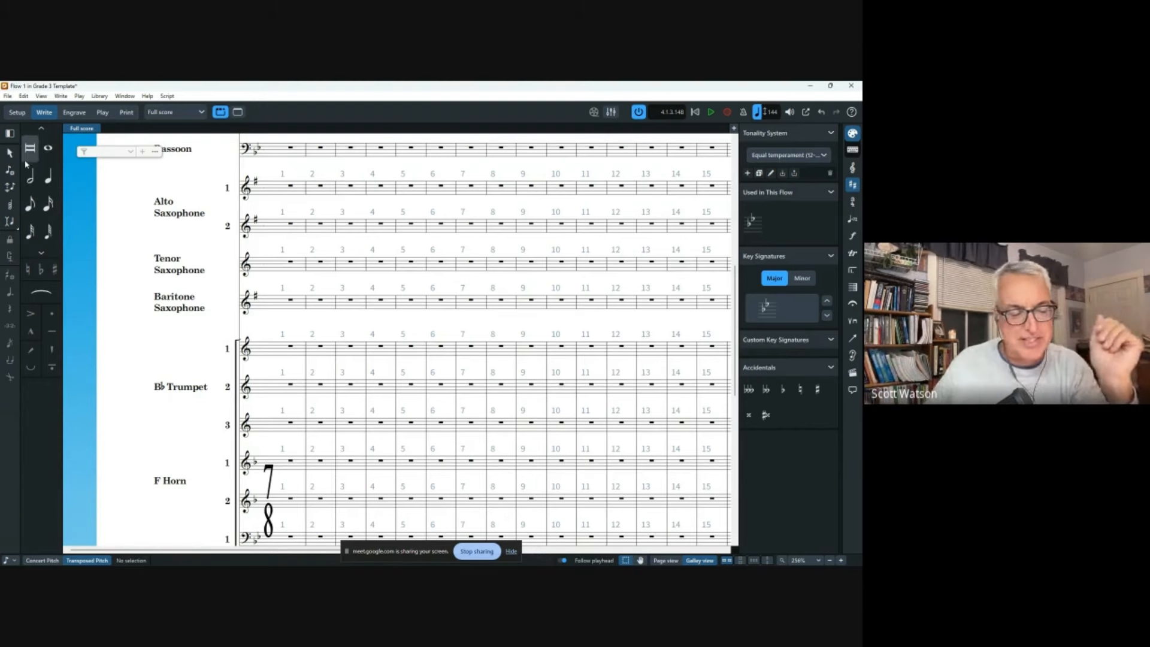
Select the bar-2 rests of F Horn 1 and F Horn 2.
{"action": "left_click", "coordinate": [321, 347]}
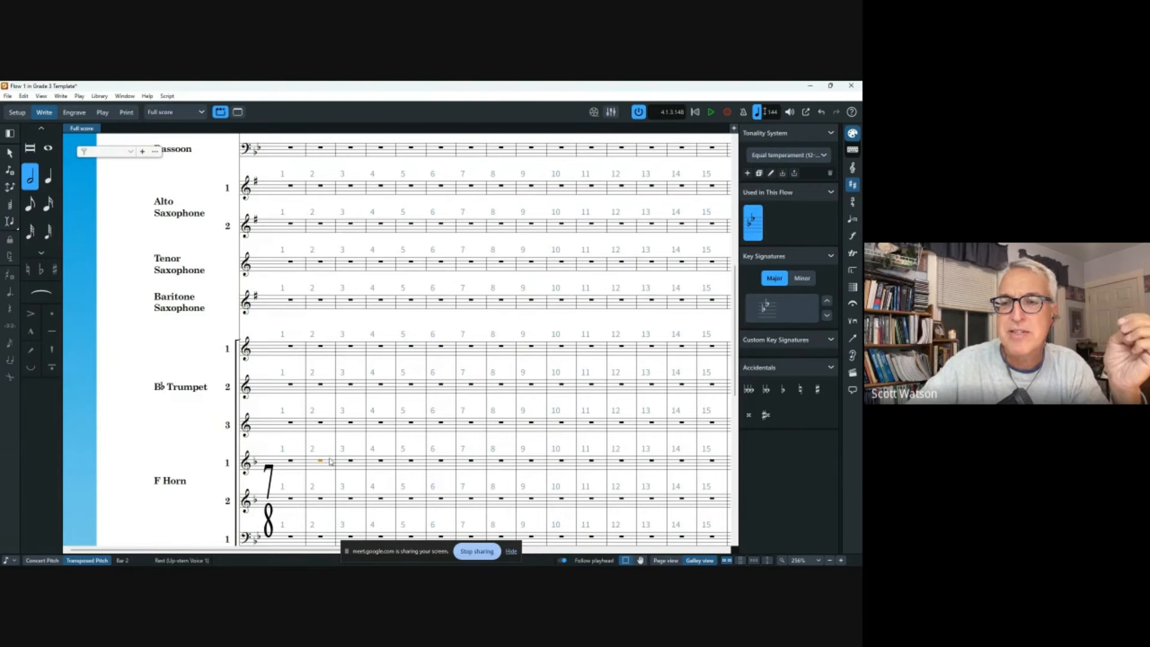
{"action": "left_click", "coordinate": [323, 461]}
{"action": "scroll", "coordinate": [330, 461], "scroll_direction": "down", "scroll_amount": 2}
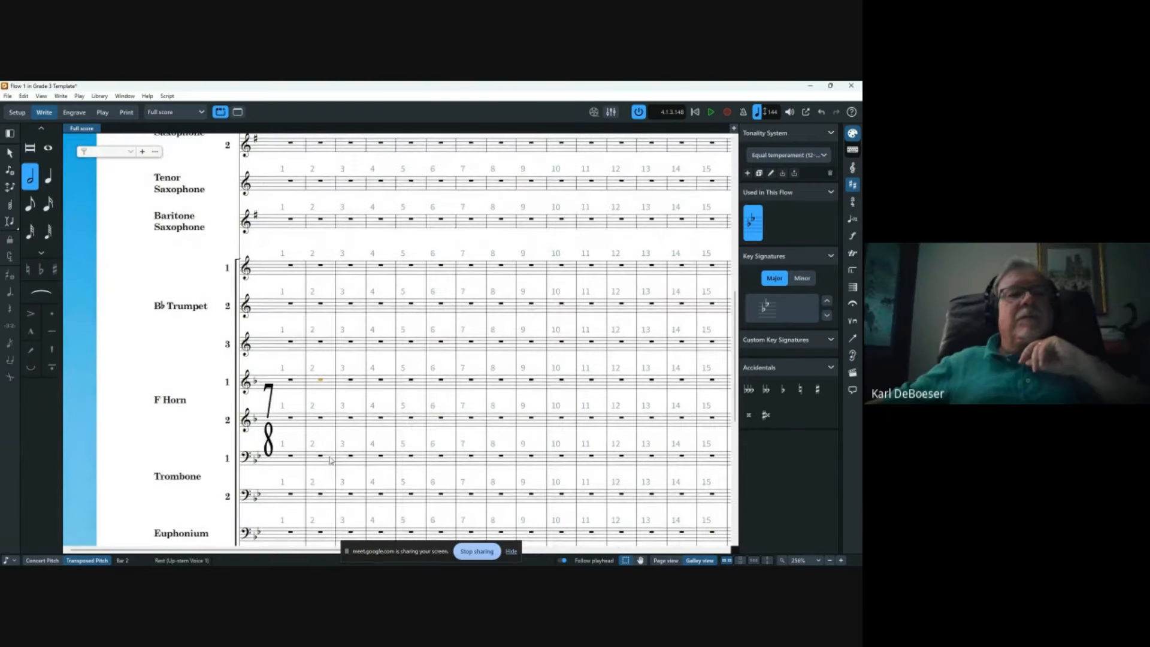
{"action": "left_click", "coordinate": [321, 419], "text": "ctrl"}
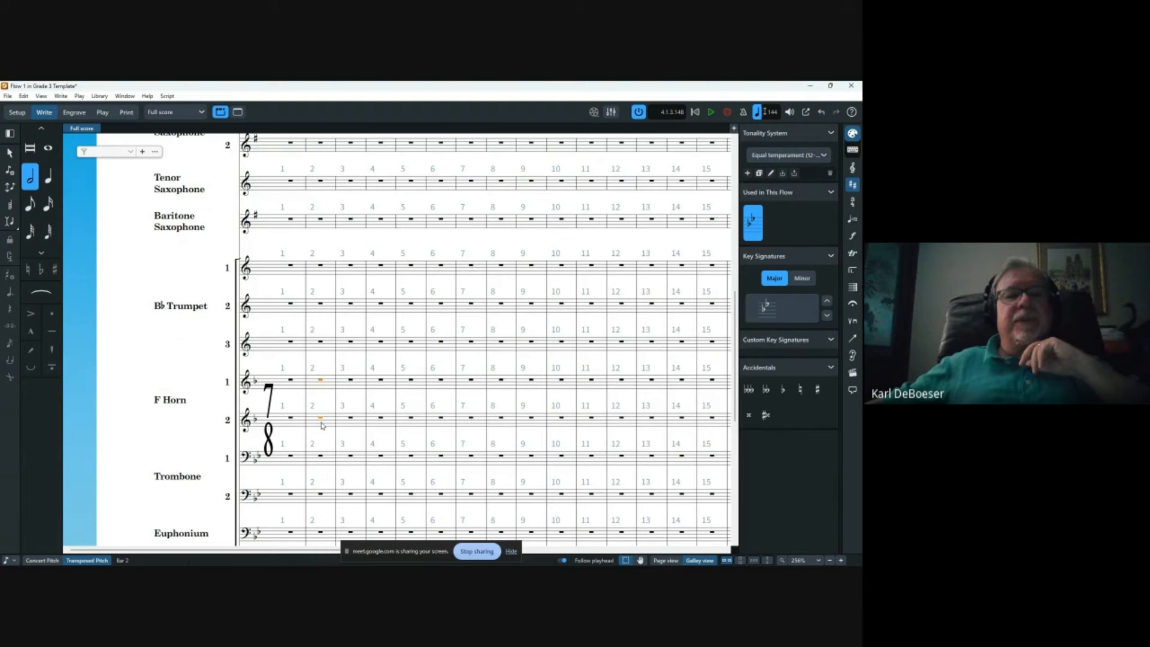
{"action": "left_click", "coordinate": [11, 221]}
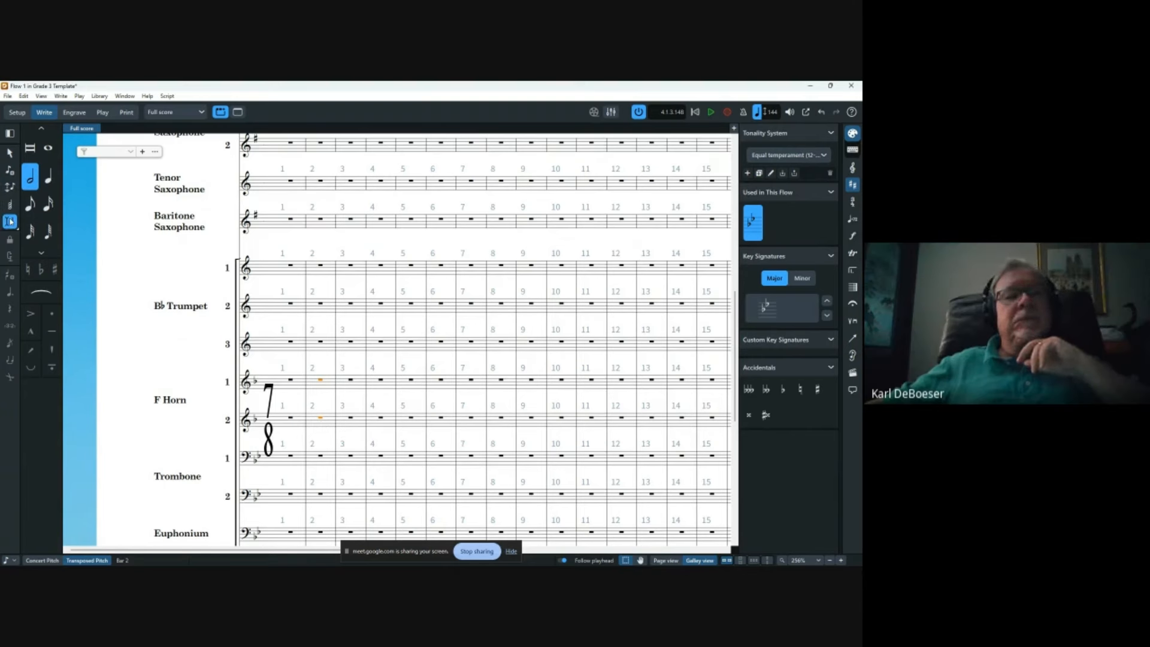
Place the note-input caret across both F Horns and both Trombones in bar 2 with half-note duration.
{"action": "double_click", "coordinate": [316, 385]}
{"action": "key", "text": "shift+Down"}
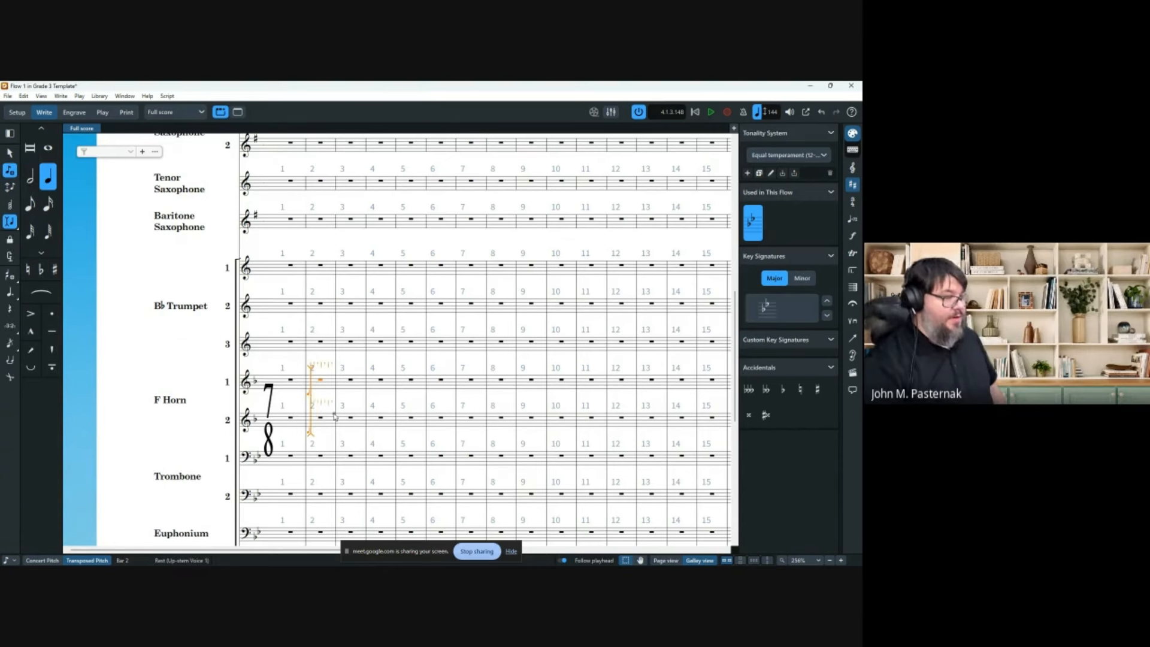
{"action": "key", "text": "Escape"}
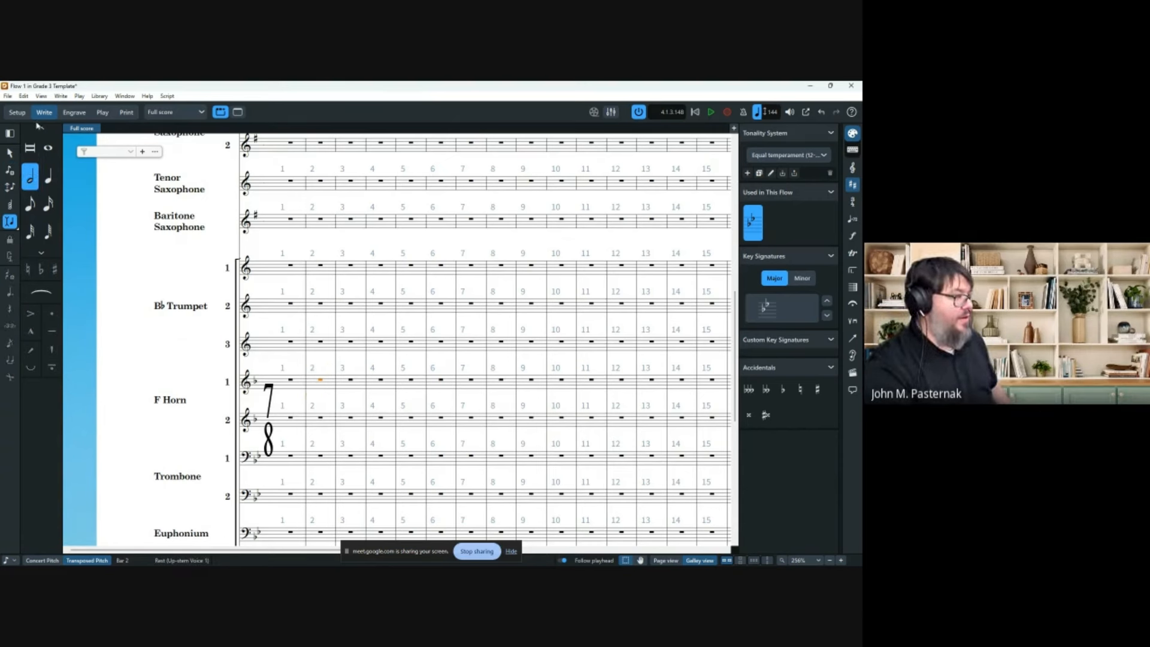
{"action": "double_click", "coordinate": [319, 385]}
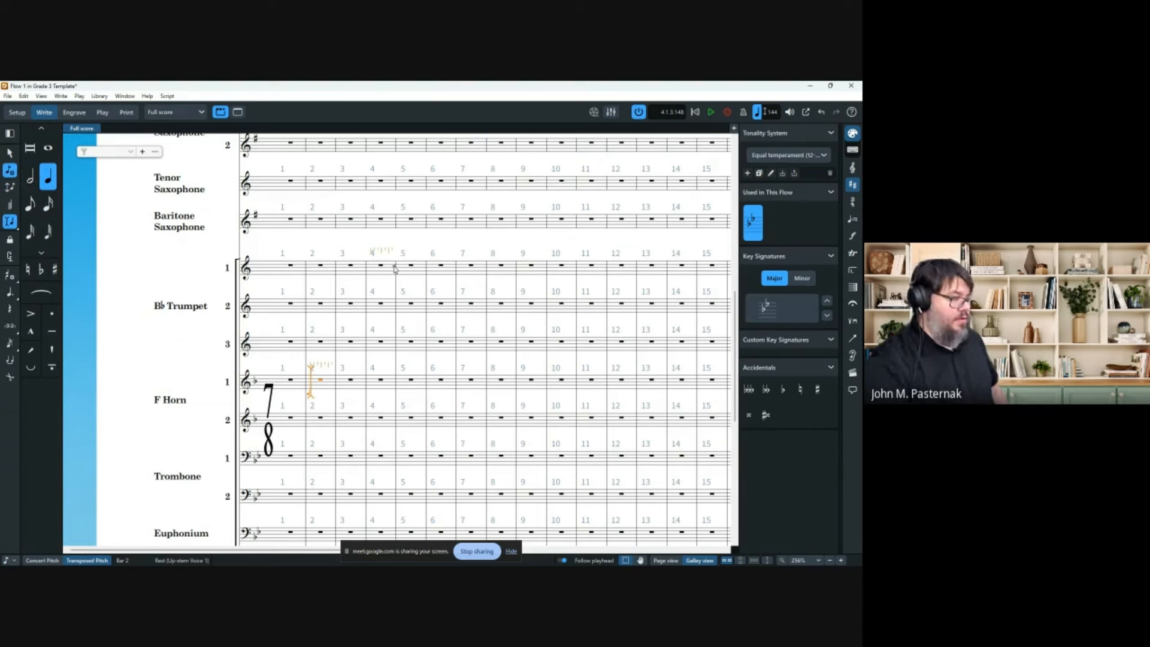
{"action": "key", "text": "shift+Down"}
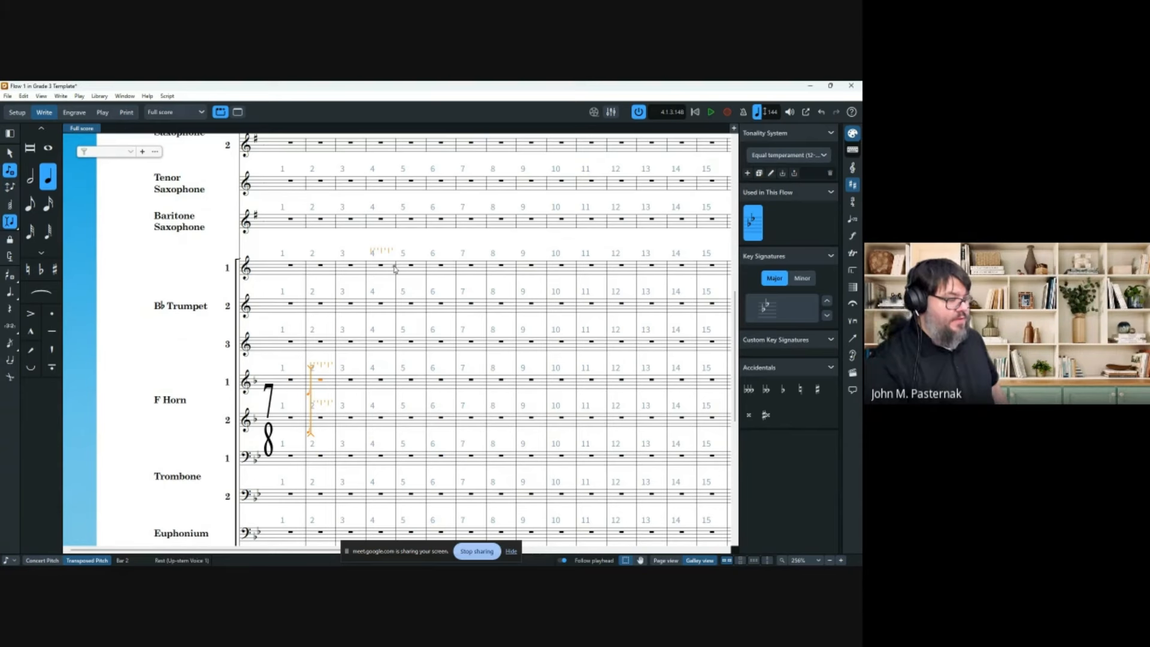
{"action": "key", "text": "shift+Down"}
{"action": "key", "text": "shift+Down"}
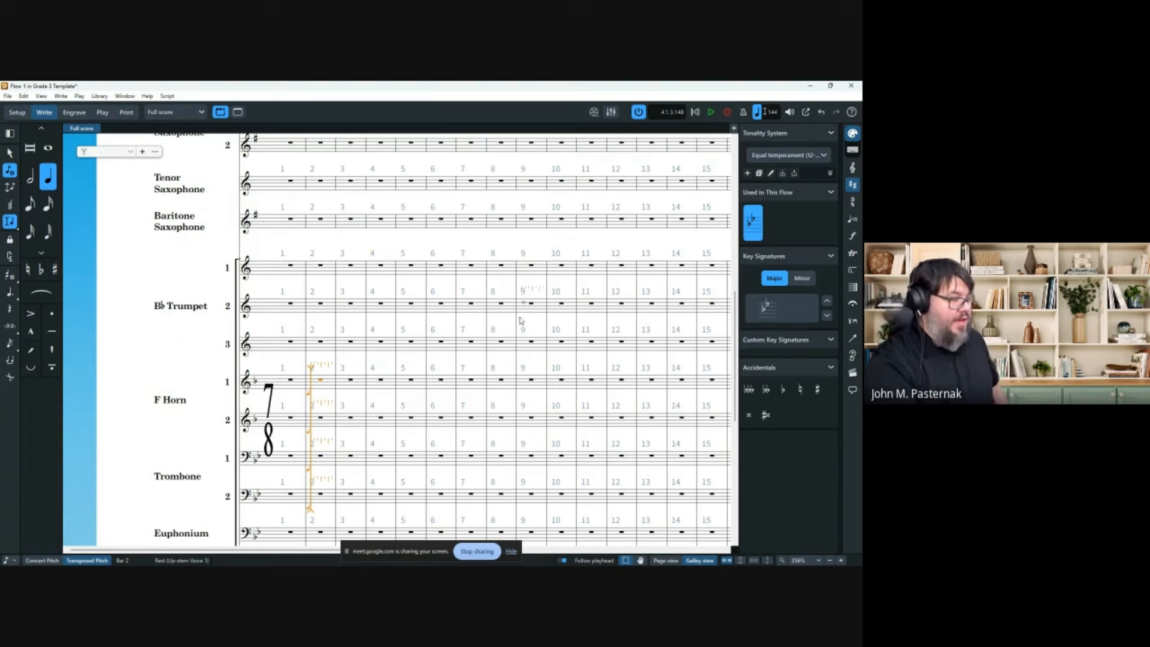
{"action": "scroll", "coordinate": [324, 354], "scroll_direction": "down", "scroll_amount": 2}
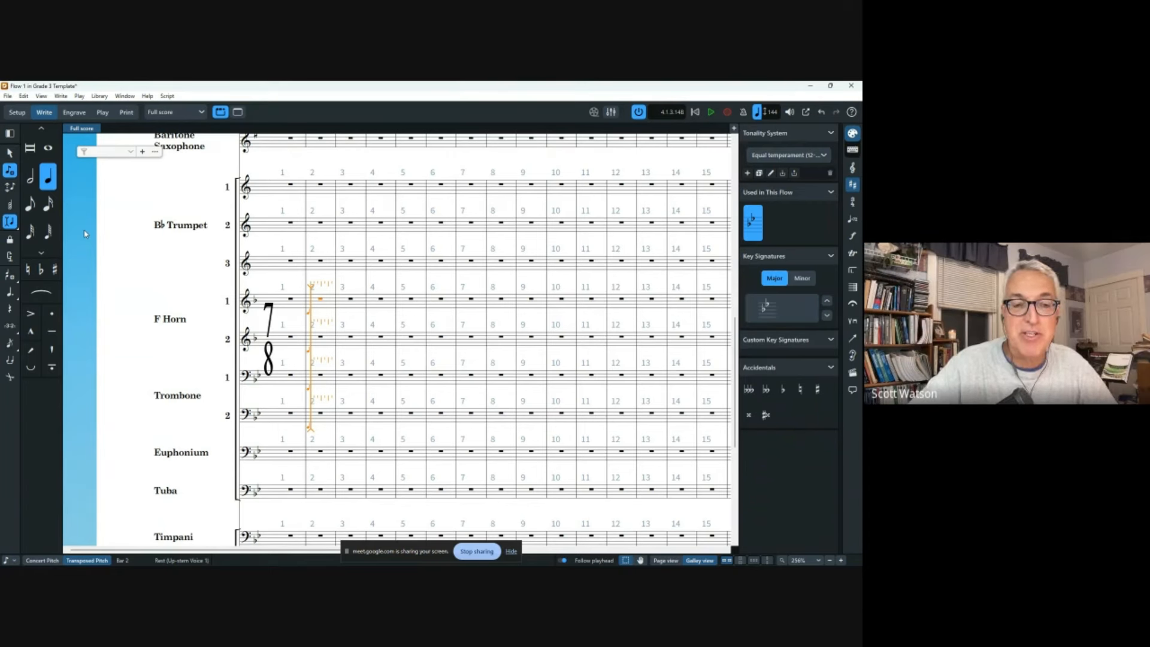
{"action": "left_click", "coordinate": [30, 177]}
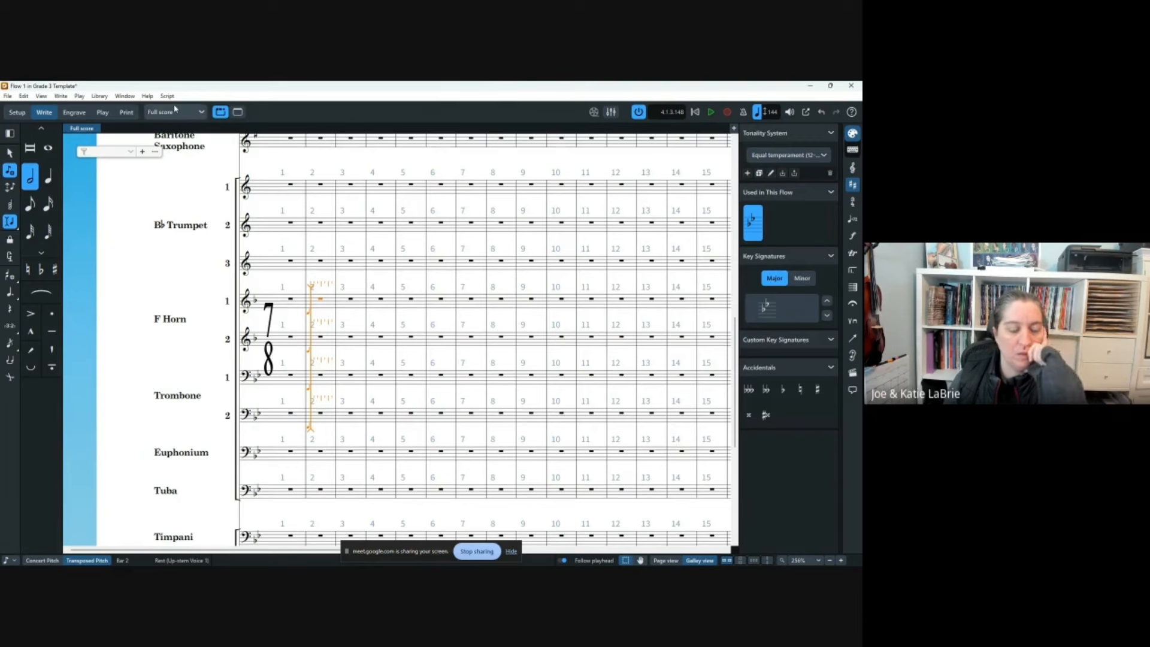
Restart note input with the caret on Trumpet 1 in bar 1.
{"action": "key", "text": "Escape"}
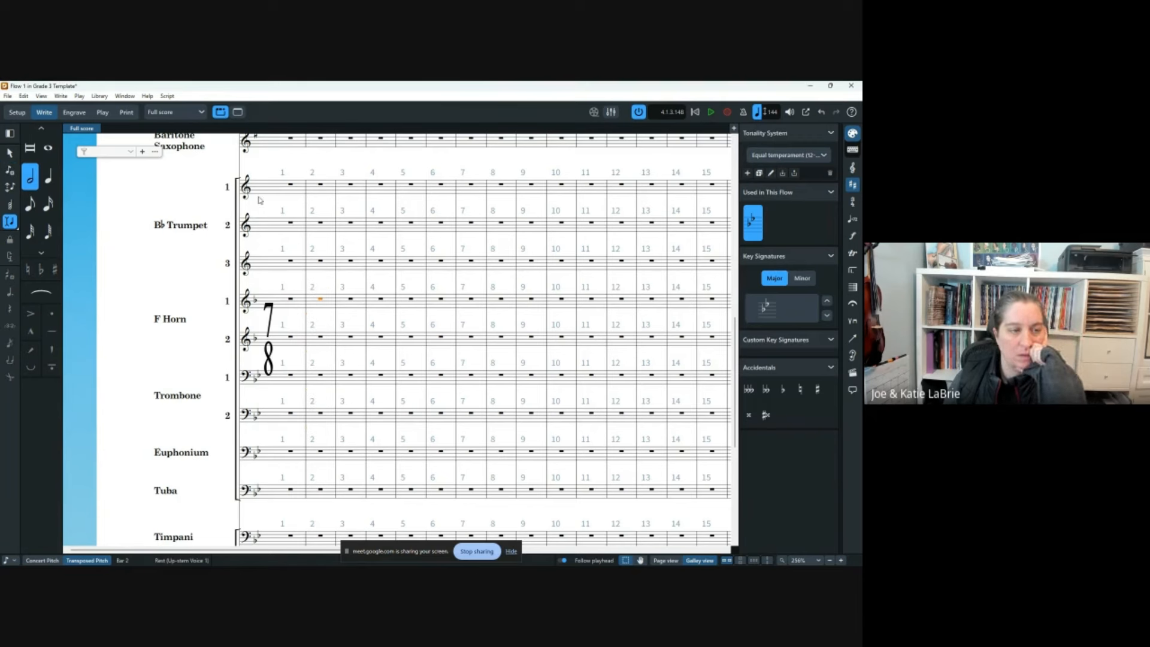
{"action": "double_click", "coordinate": [288, 191]}
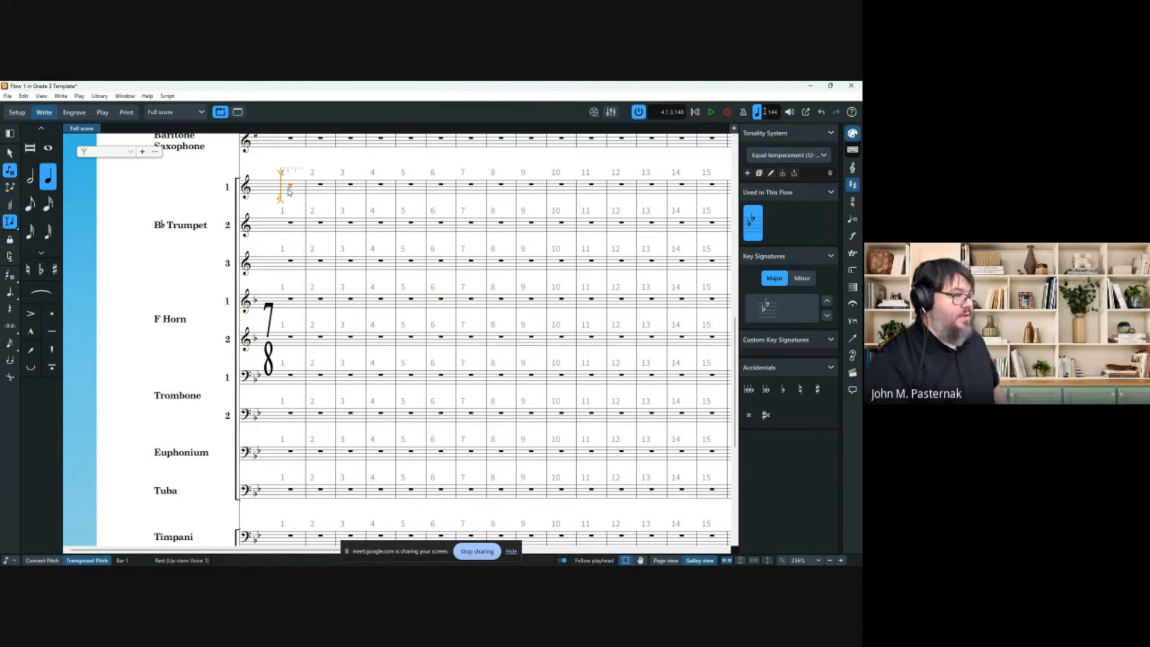
{"action": "double_click", "coordinate": [281, 269]}
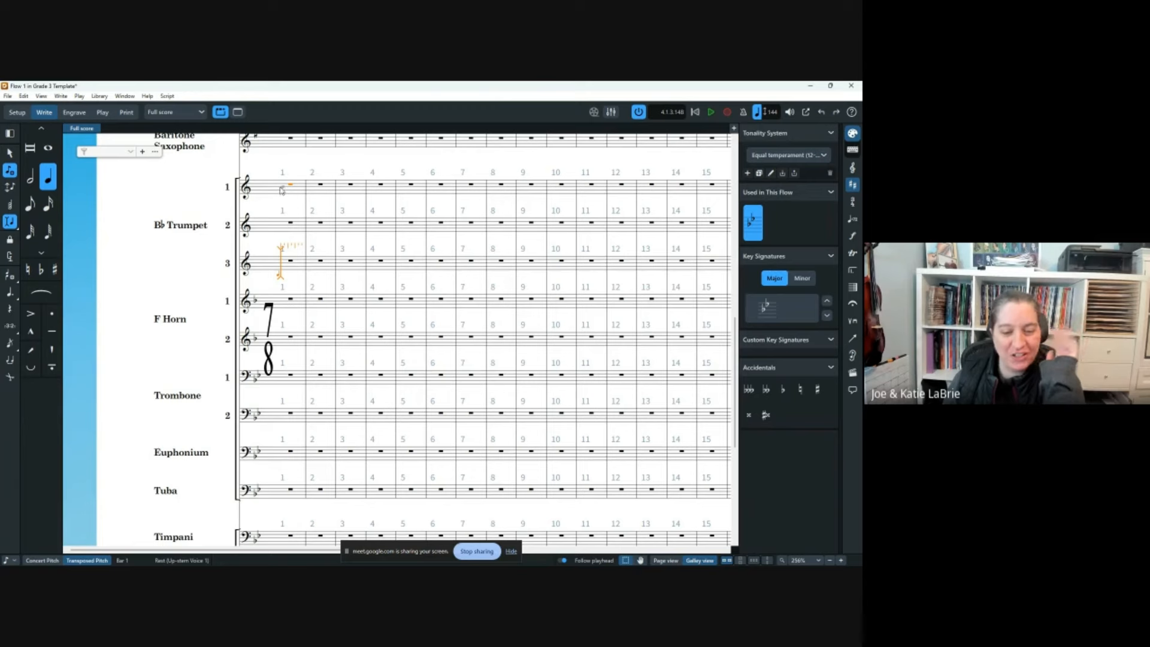
{"action": "scroll", "coordinate": [327, 173], "scroll_direction": "up", "scroll_amount": 6}
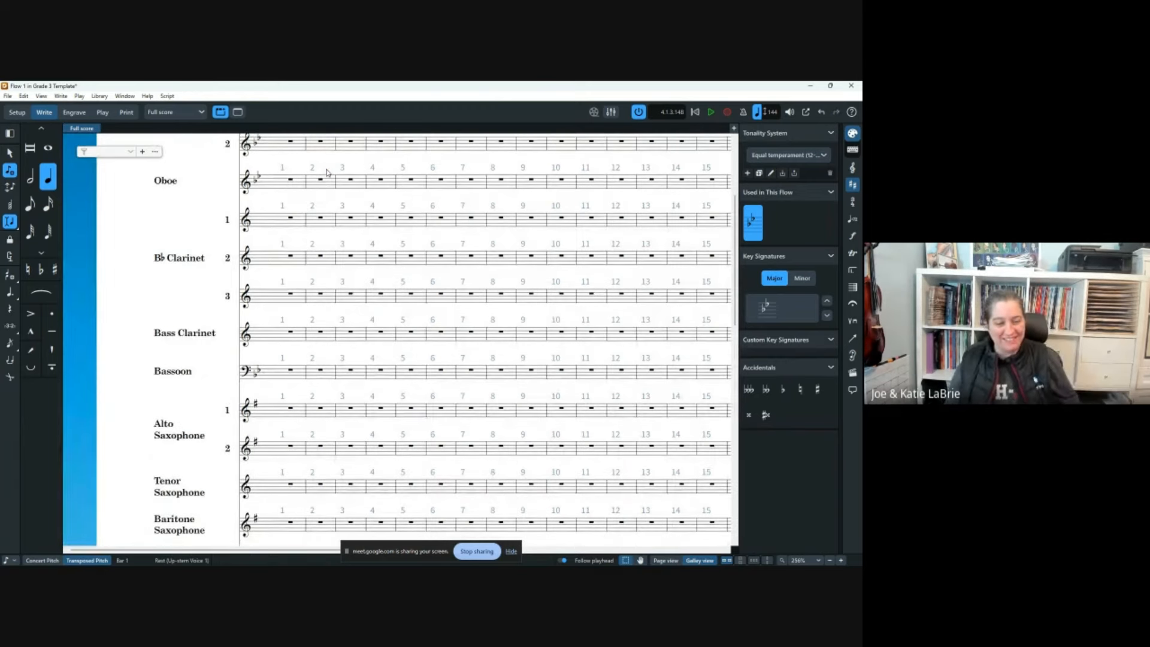
{"action": "scroll", "coordinate": [318, 167], "scroll_direction": "up", "scroll_amount": 2}
{"action": "double_click", "coordinate": [278, 214]}
{"action": "scroll", "coordinate": [269, 239], "scroll_direction": "down", "scroll_amount": 8}
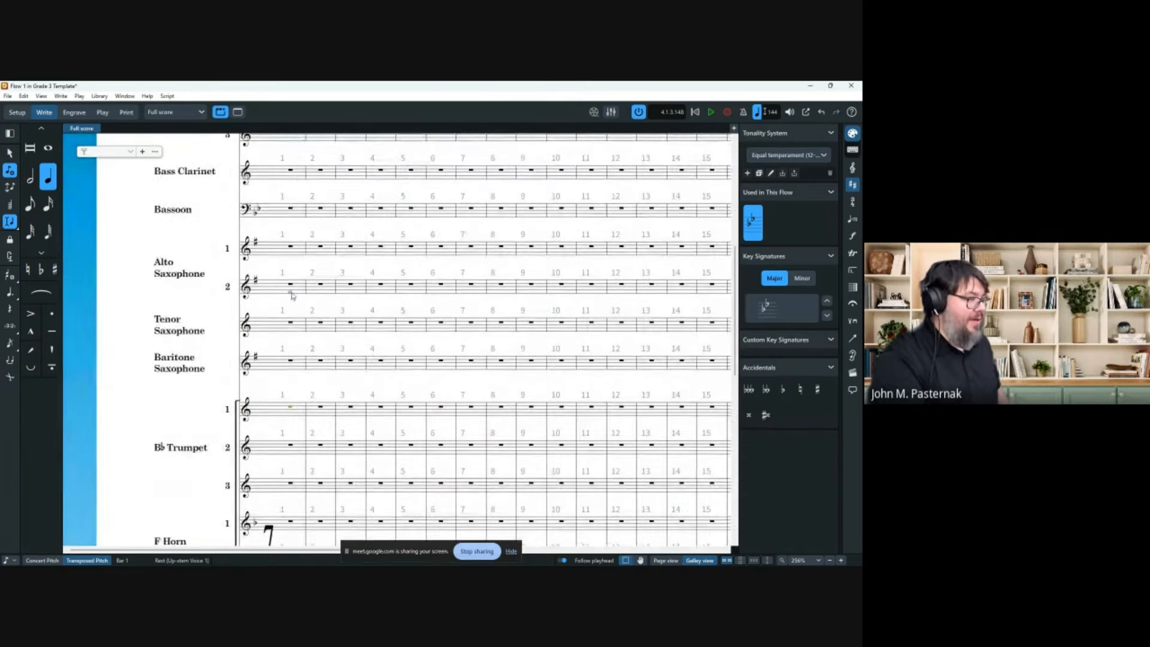
{"action": "double_click", "coordinate": [291, 274]}
{"action": "key", "text": "6"}
{"action": "key", "text": "5"}
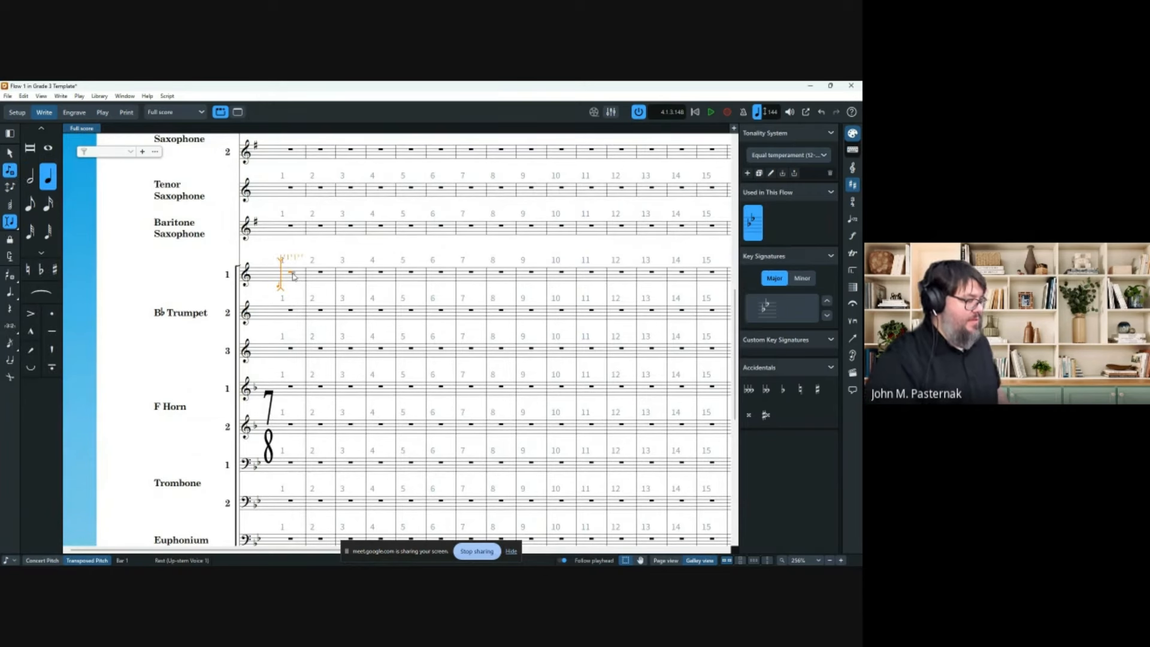
Extend the note-input caret across Trumpets 1–3 and choose half-note duration.
{"action": "key", "text": "shift+Down"}
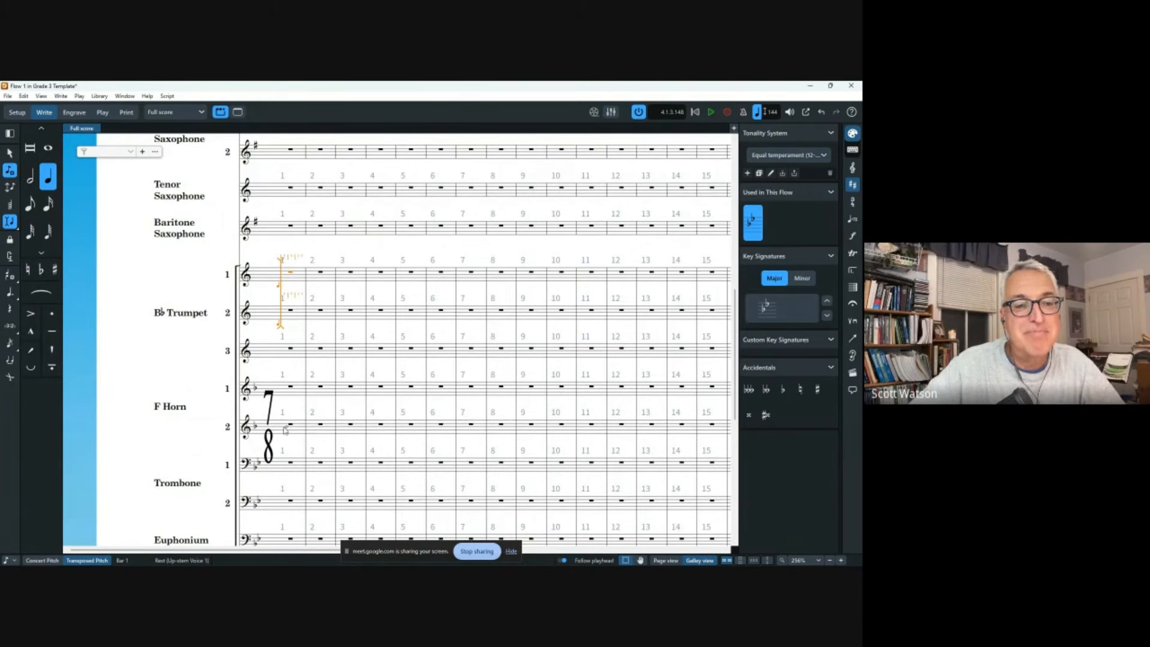
{"action": "double_click", "coordinate": [283, 431]}
{"action": "key", "text": "ctrl+z"}
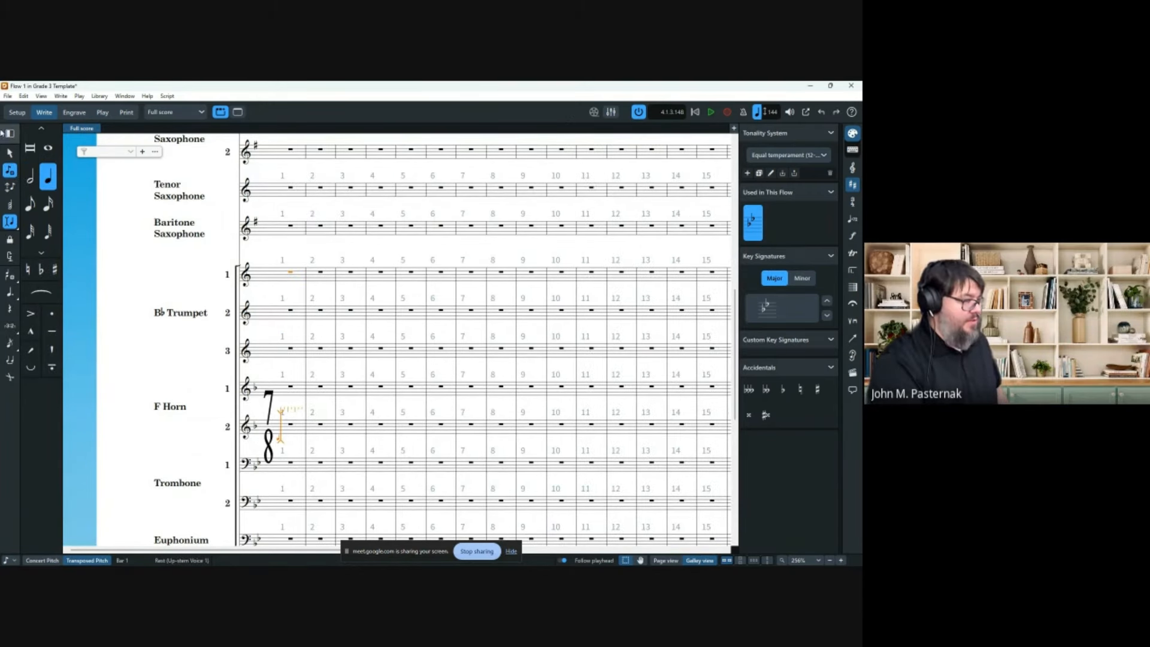
{"action": "left_click", "coordinate": [10, 153]}
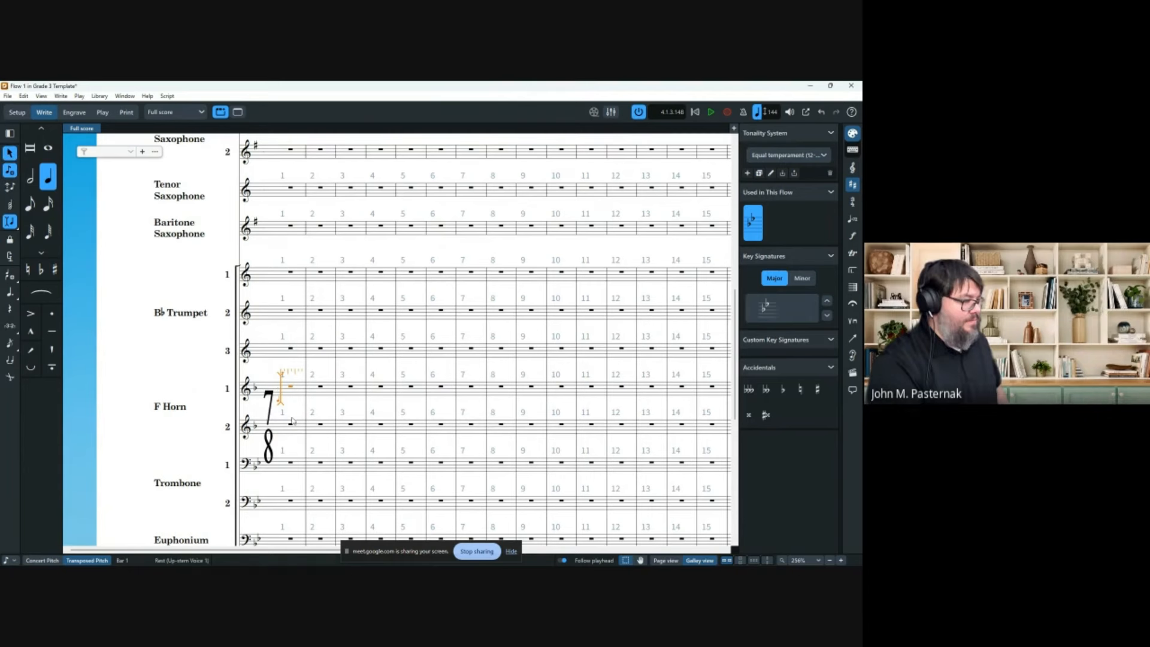
{"action": "key", "text": "shift+Up"}
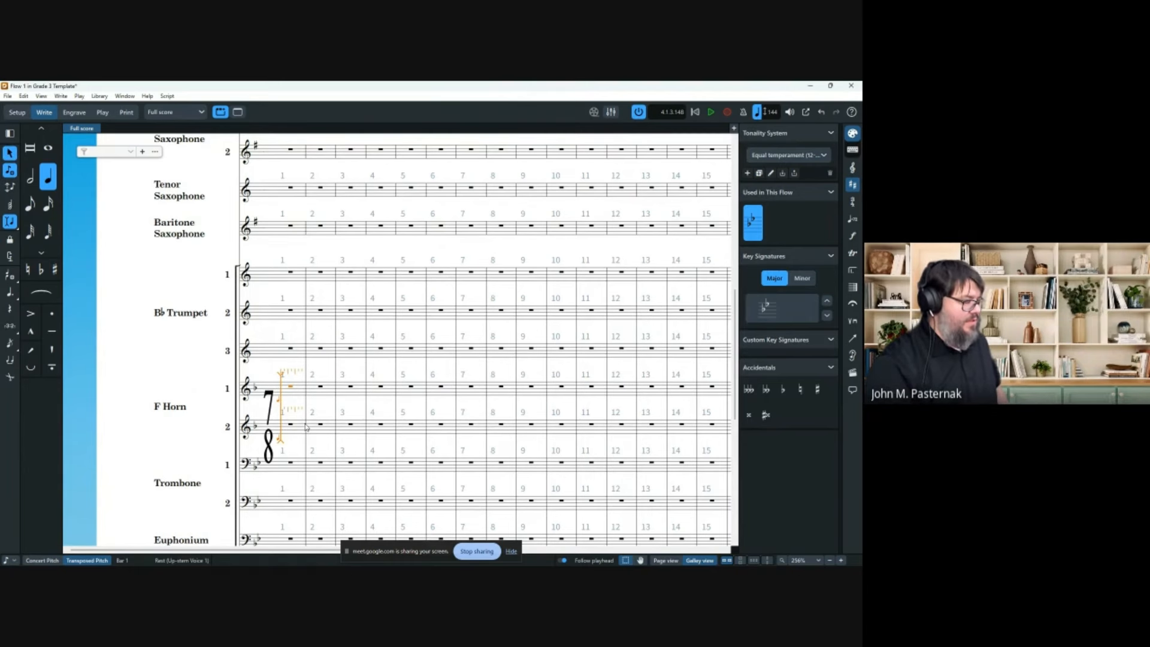
{"action": "key", "text": "ctrl+Down"}
{"action": "scroll", "coordinate": [228, 307], "scroll_direction": "up", "scroll_amount": 6}
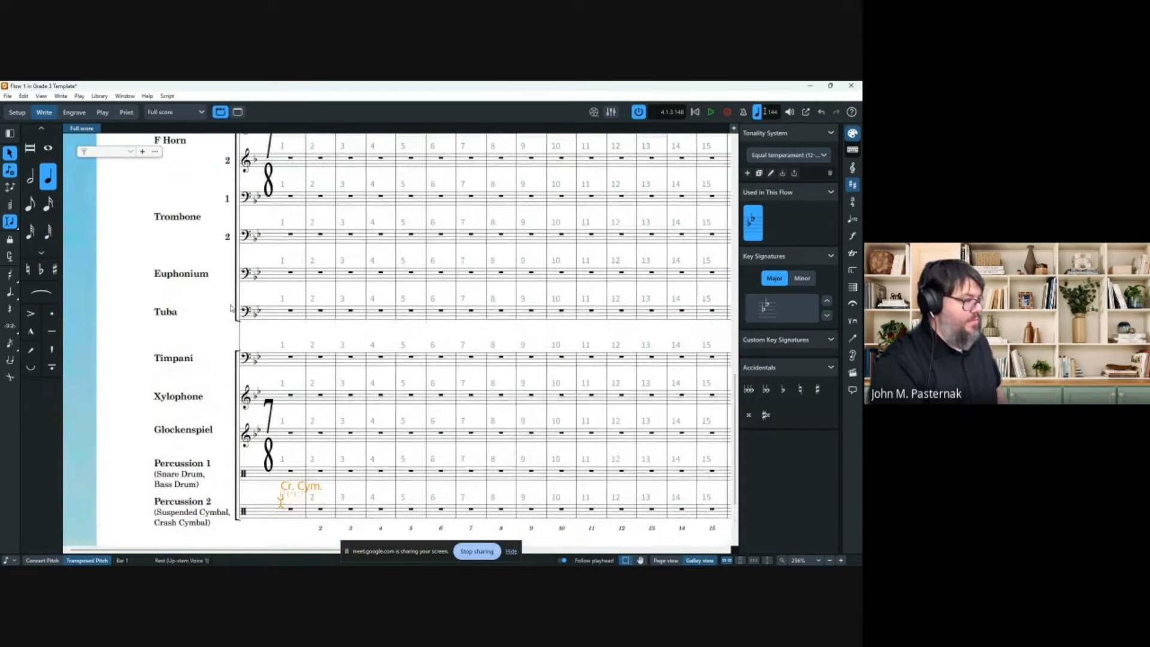
{"action": "key", "text": "Return"}
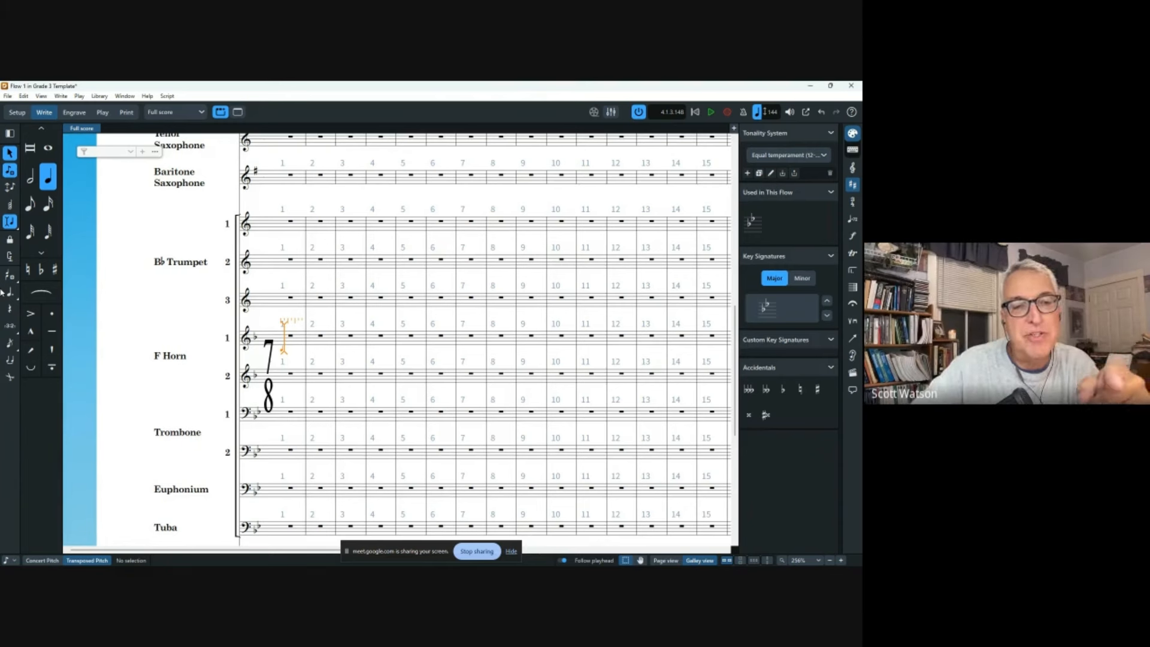
{"action": "key", "text": "Up"}
{"action": "key", "text": "Up"}
{"action": "key", "text": "Up"}
{"action": "key", "text": "shift+Down"}
{"action": "key", "text": "shift+Down"}
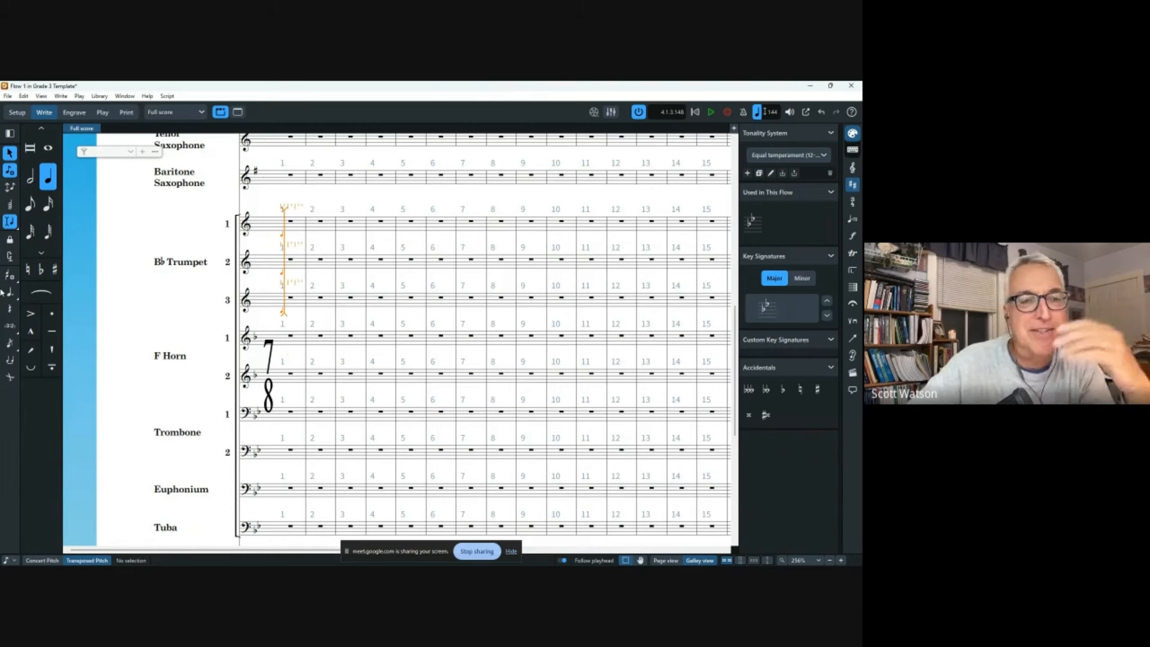
{"action": "left_click", "coordinate": [31, 176]}
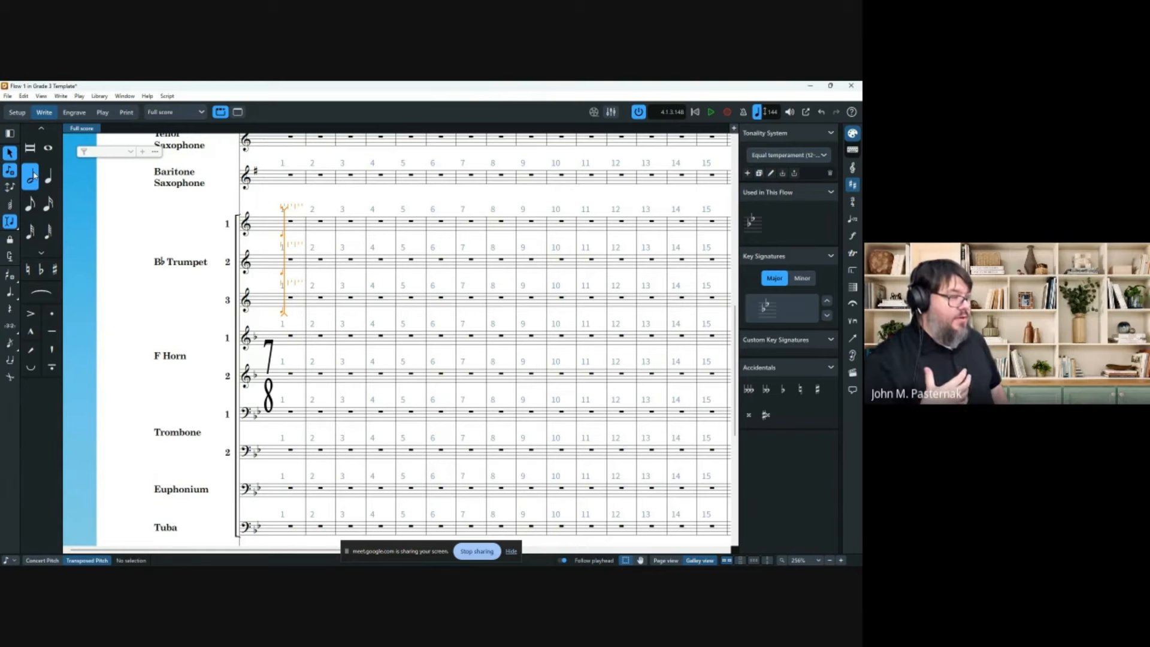
Undo the pasted bars and enter quarter notes A, D, C plus an eighth-note F in bar 1.
{"action": "key", "text": "ctrl+v"}
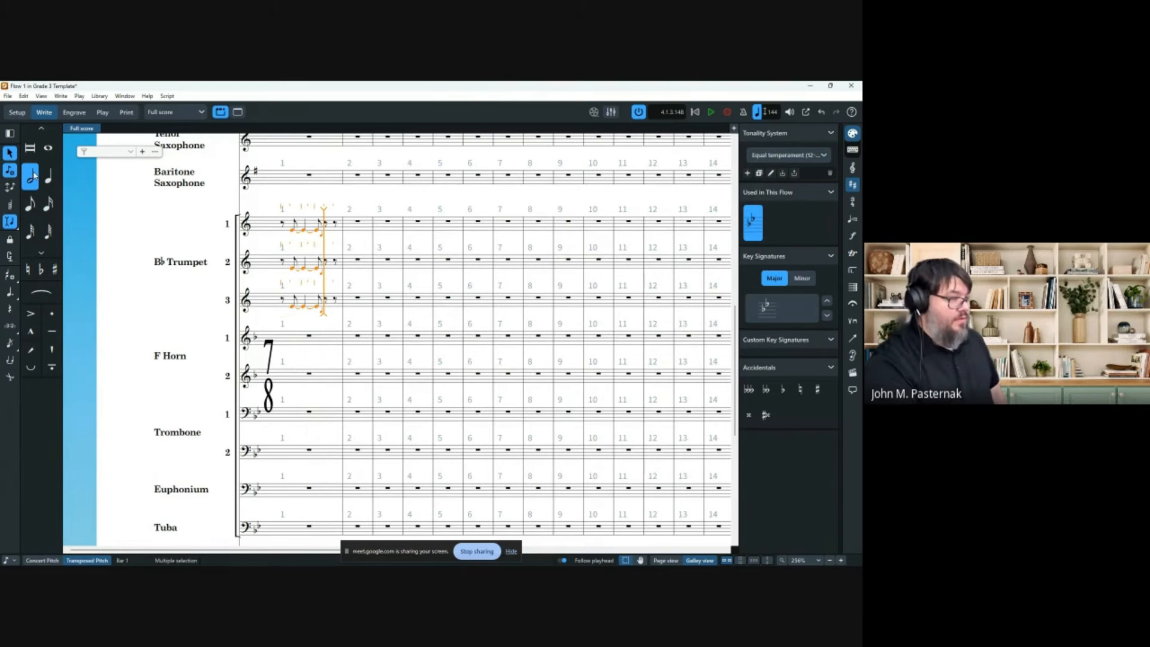
{"action": "key", "text": "ctrl+v"}
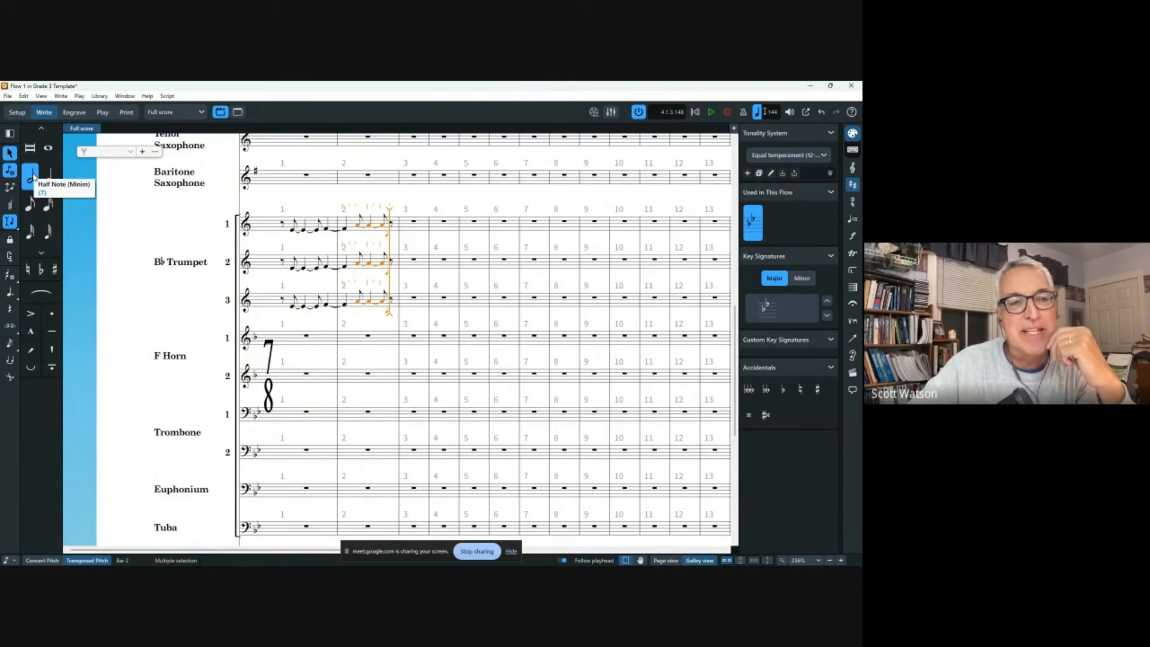
{"action": "key", "text": "ctrl+z"}
{"action": "key", "text": "ctrl+z"}
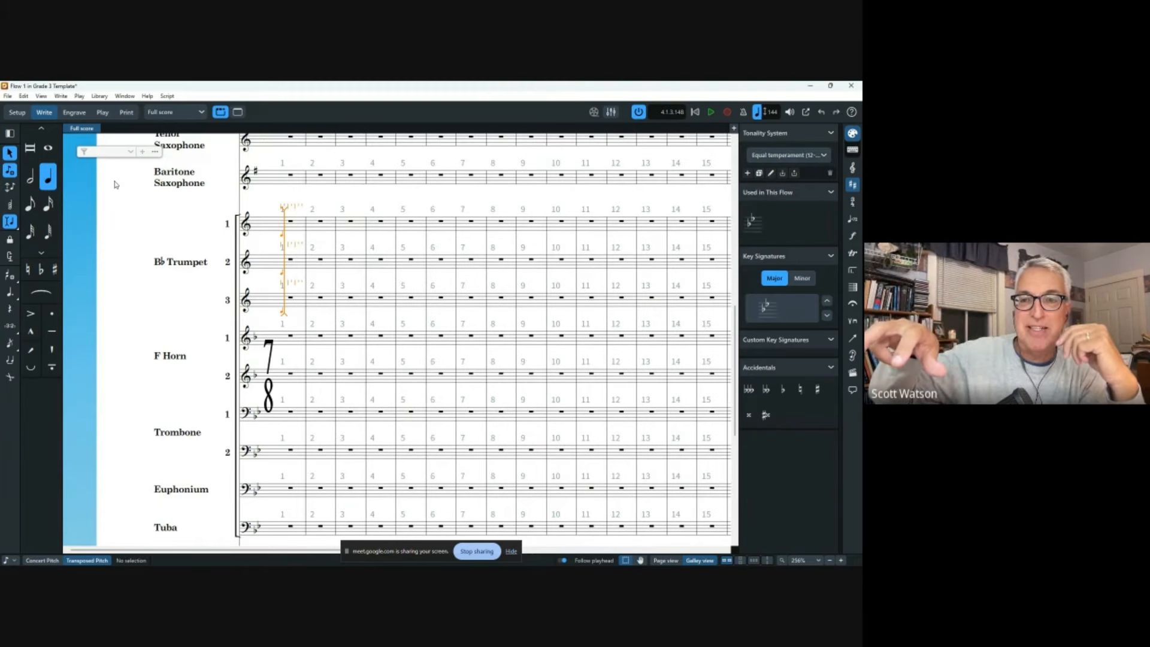
{"action": "key", "text": "a"}
{"action": "key", "text": "d"}
{"action": "key", "text": "c"}
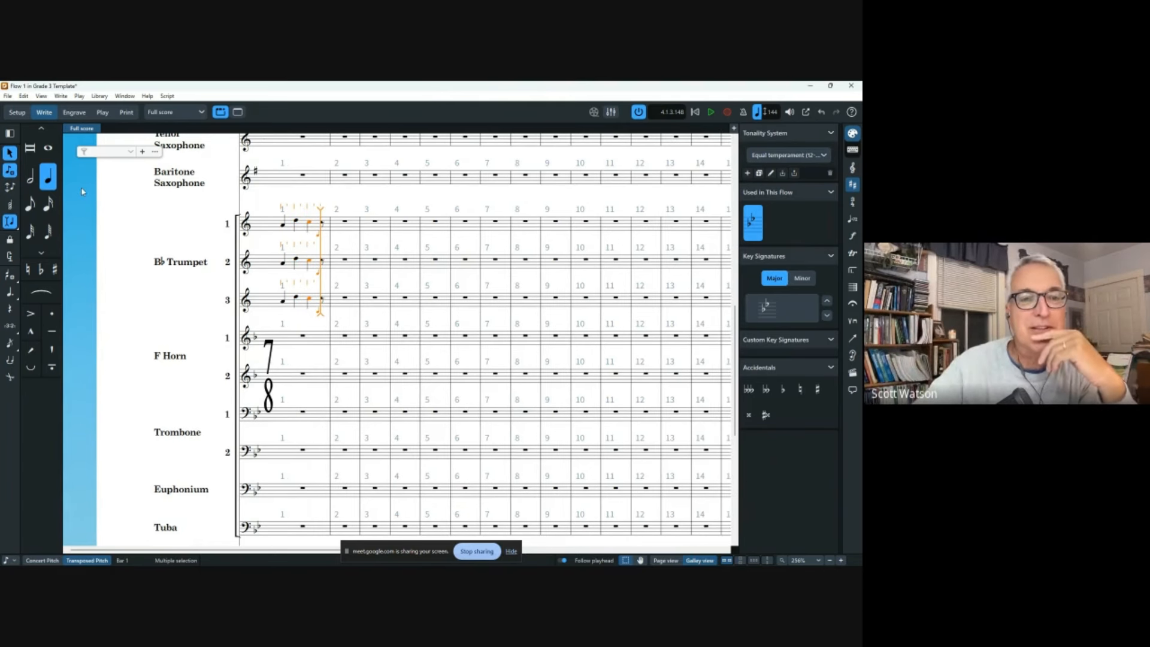
{"action": "key", "text": "5"}
{"action": "key", "text": "f"}
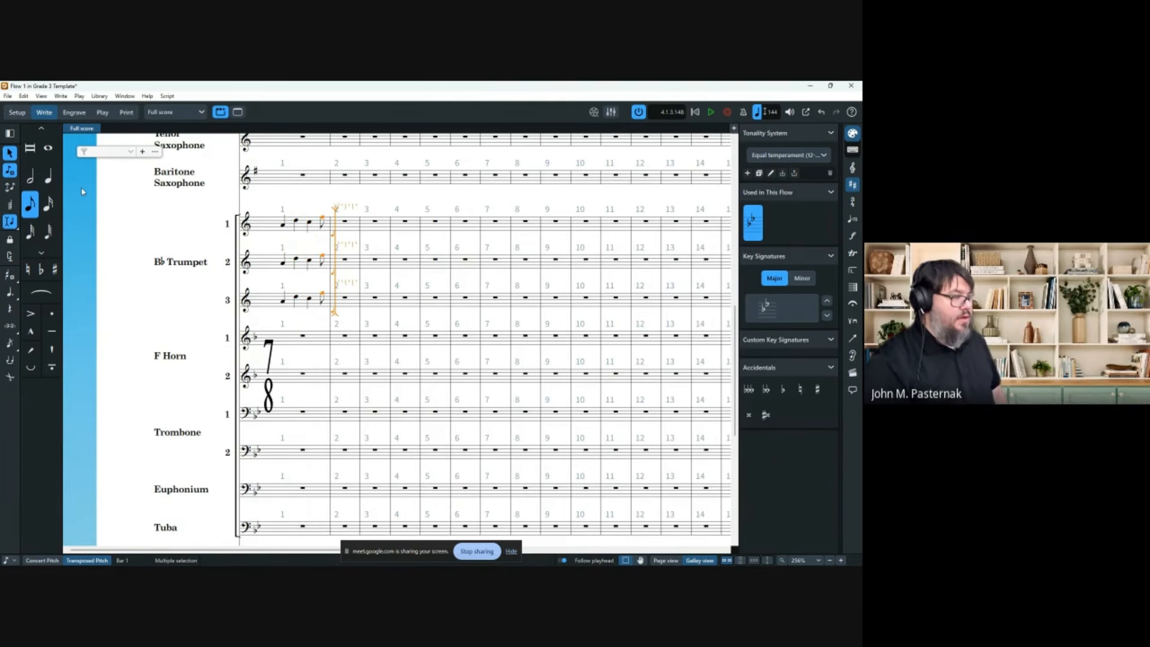
Add tied half notes from bar 2 into bar 3 and drop them an octave.
{"action": "key", "text": "7"}
{"action": "key", "text": "g"}
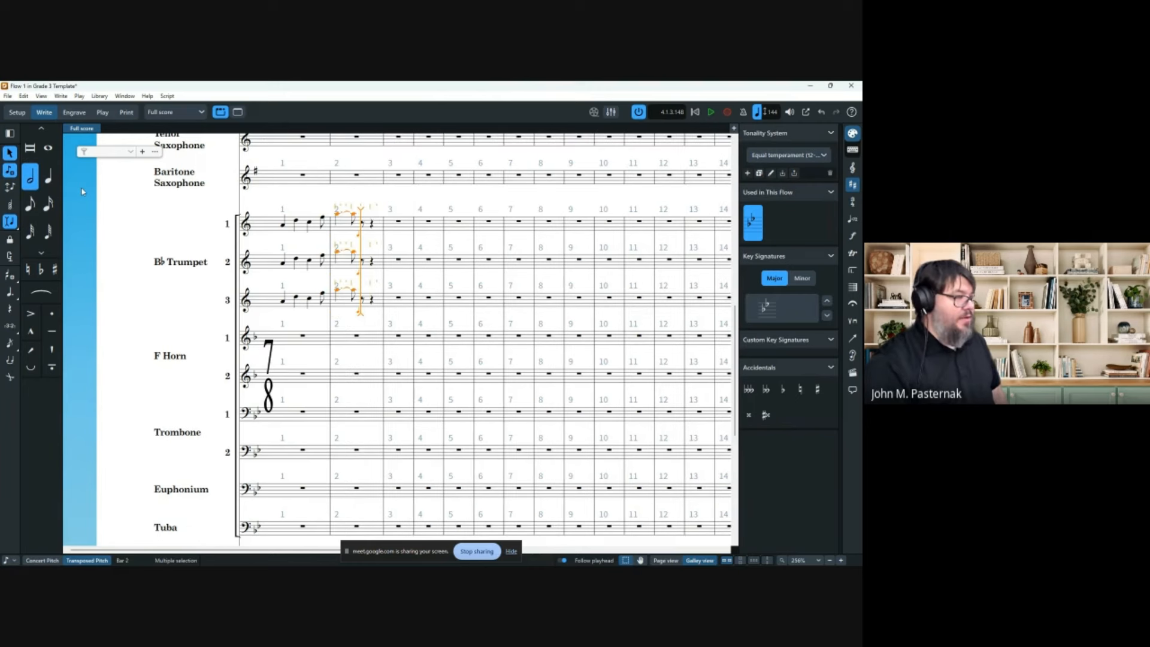
{"action": "key", "text": "5"}
{"action": "key", "text": "6"}
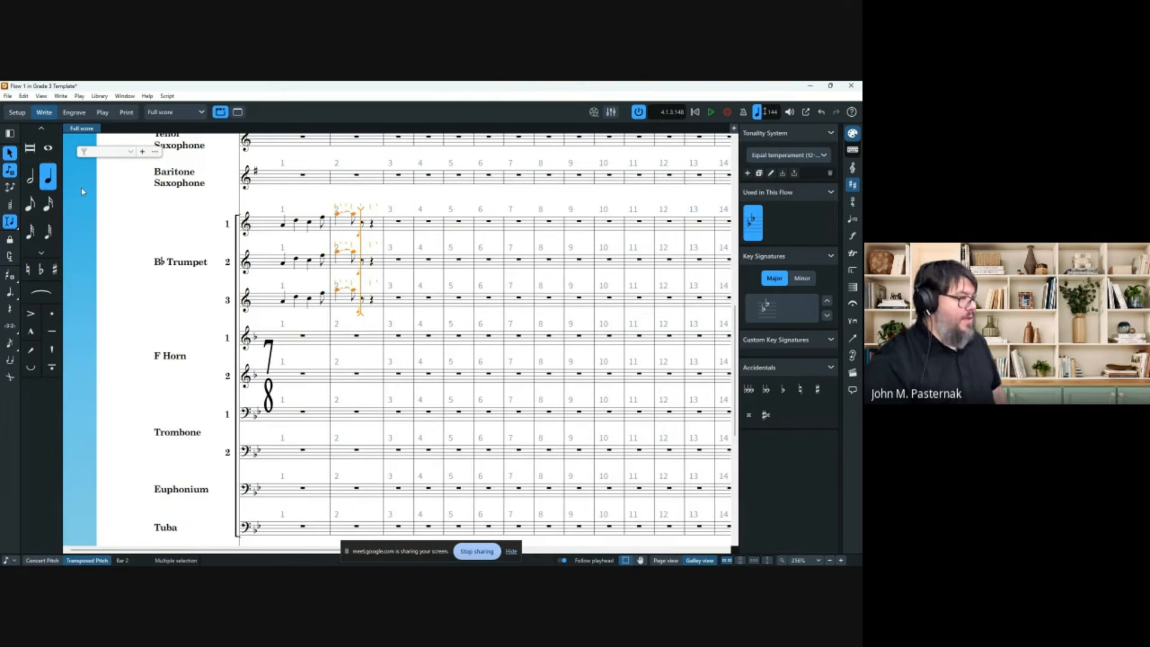
{"action": "key", "text": "7"}
{"action": "key", "text": "a"}
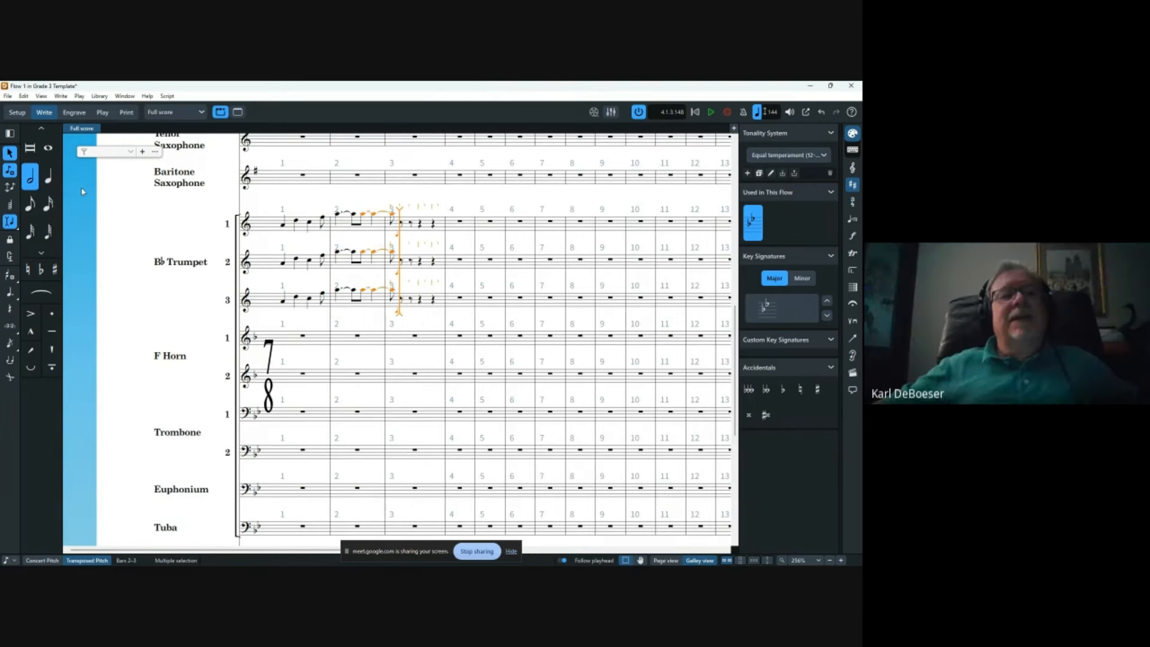
{"action": "key", "text": "ctrl+alt+Down"}
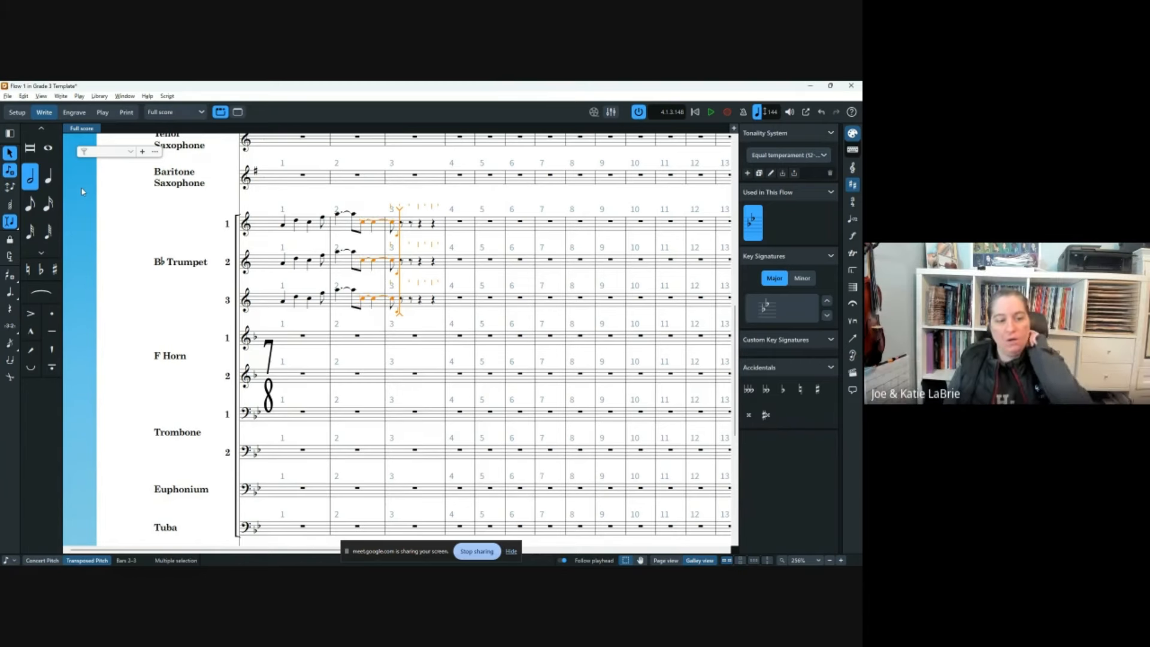
Shift the tied trumpet notes in bars 2–3 down to F.
{"action": "key", "text": "alt+Down"}
{"action": "key", "text": "alt+Down"}
{"action": "key", "text": "alt+Down"}
{"action": "key", "text": "alt+Down"}
{"action": "key", "text": "alt+Down"}
{"action": "key", "text": "alt+Down"}
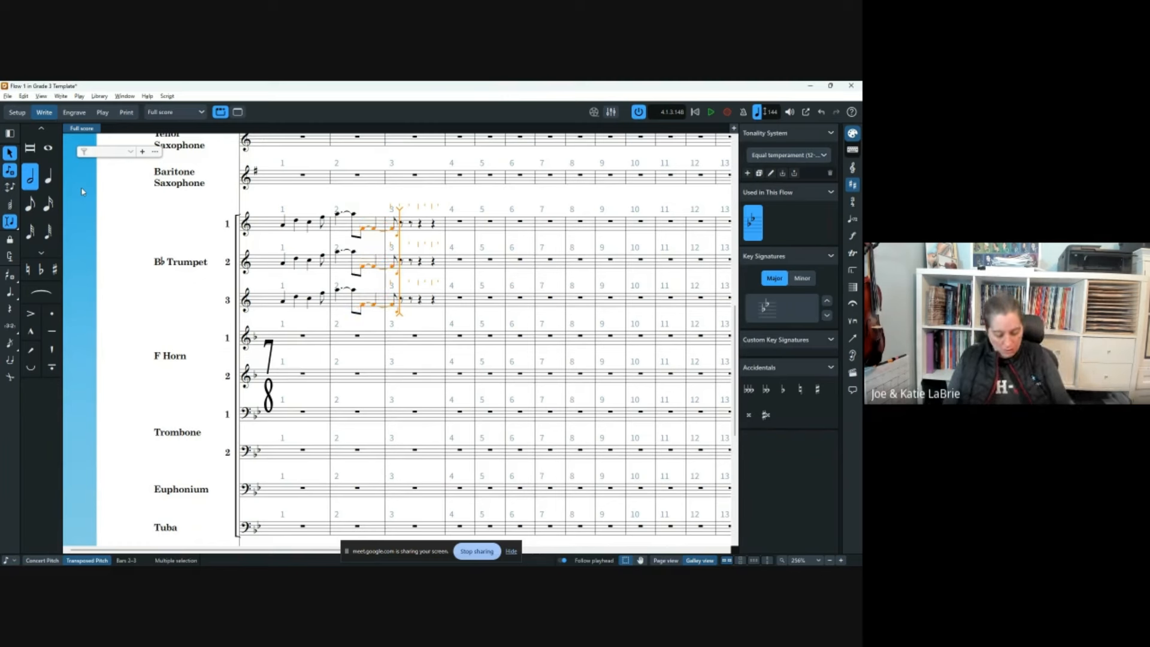
{"action": "key", "text": "alt+Up"}
{"action": "key", "text": "alt+Up"}
{"action": "key", "text": "alt+Up"}
{"action": "key", "text": "alt+Up"}
{"action": "key", "text": "alt+Up"}
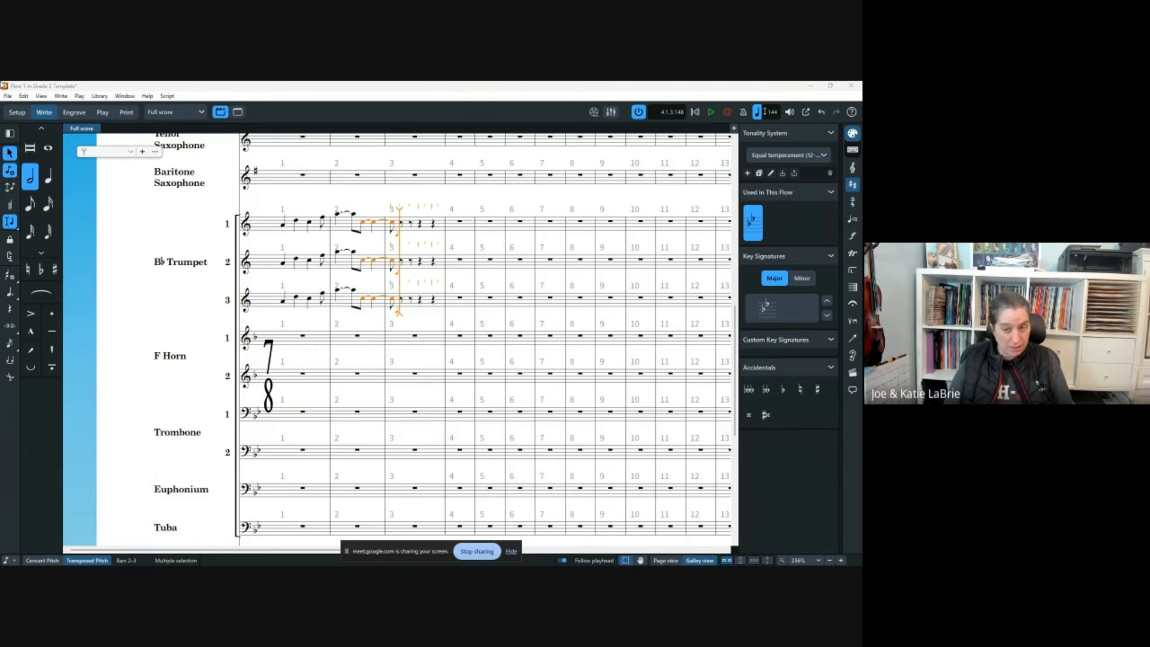
{"action": "left_click", "coordinate": [361, 84]}
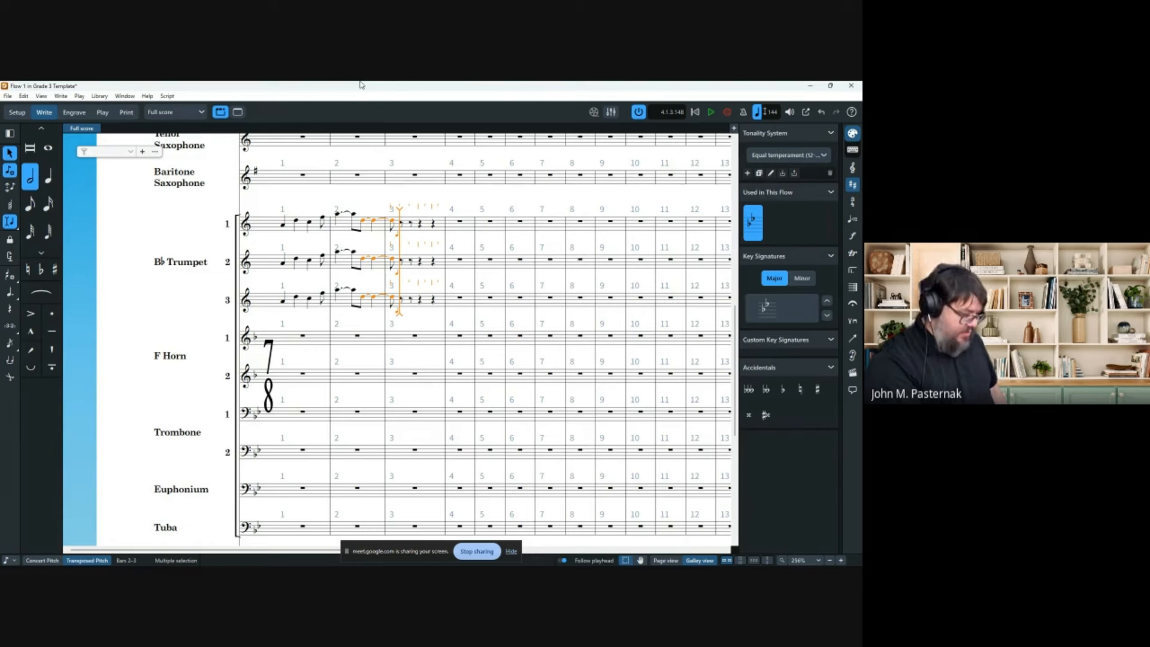
{"action": "key", "text": "bracketleft"}
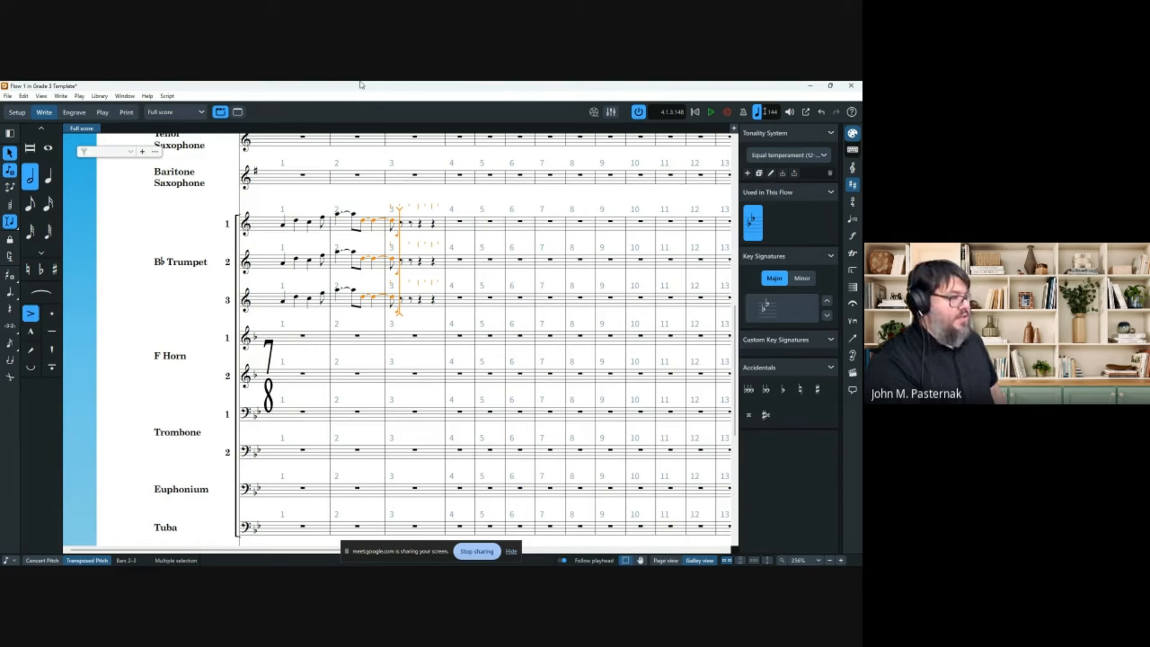
{"action": "key", "text": "bracketright"}
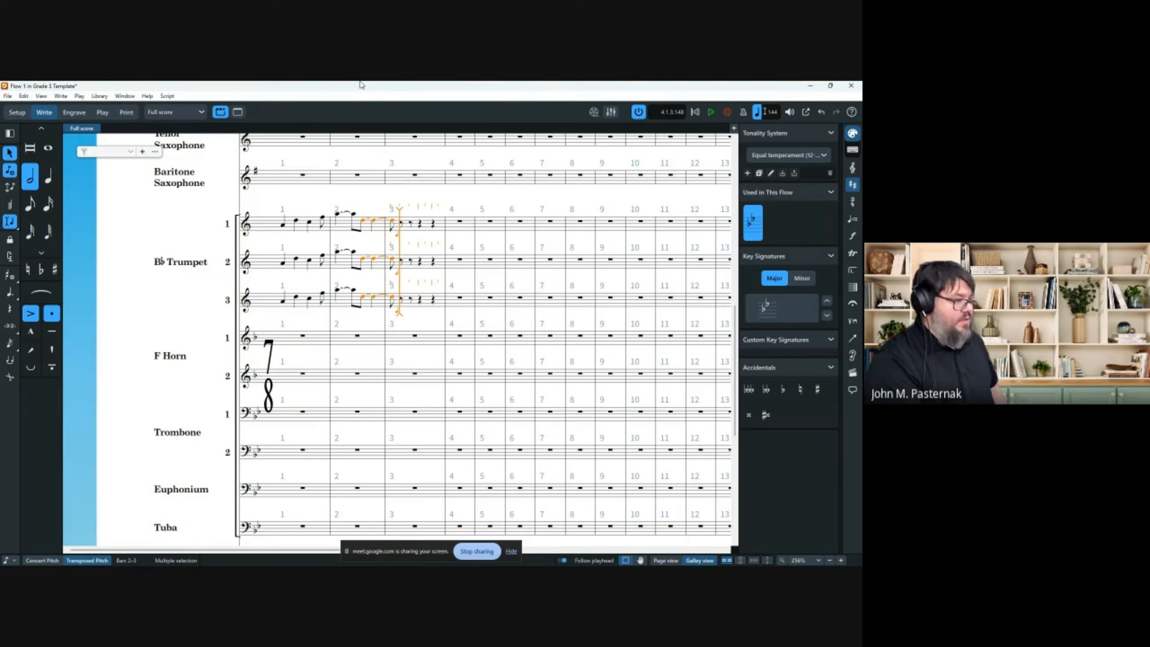
{"action": "key", "text": "bracketright"}
{"action": "key", "text": "bracketleft"}
{"action": "key", "text": "shift+bracketleft"}
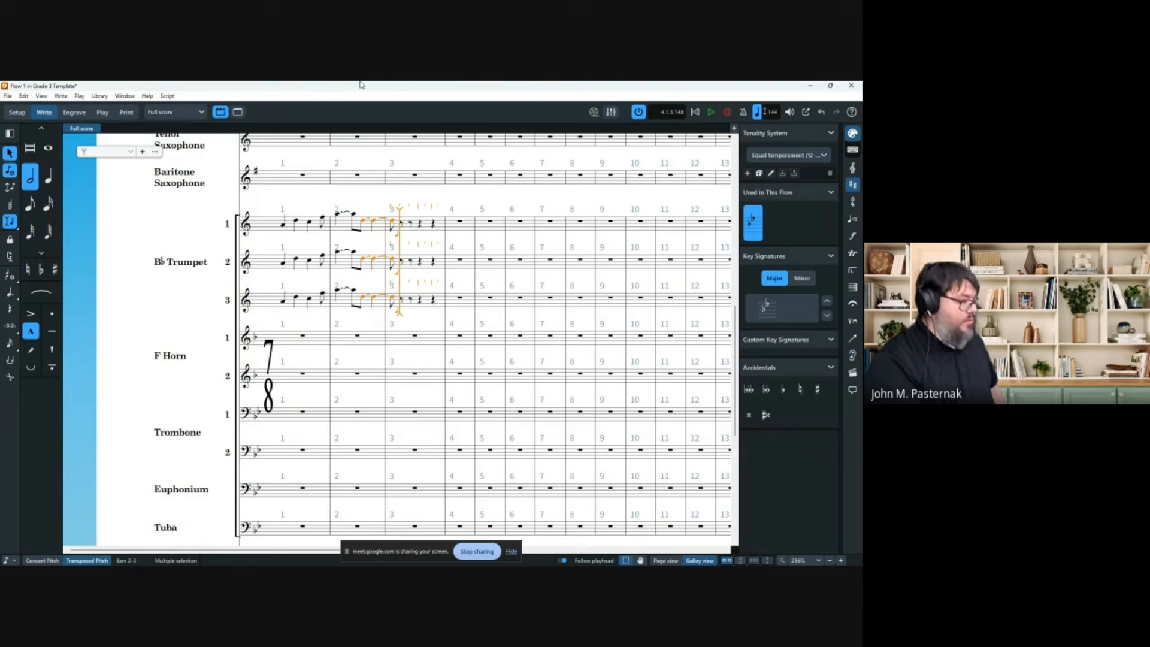
{"action": "key", "text": "shift+bracketleft"}
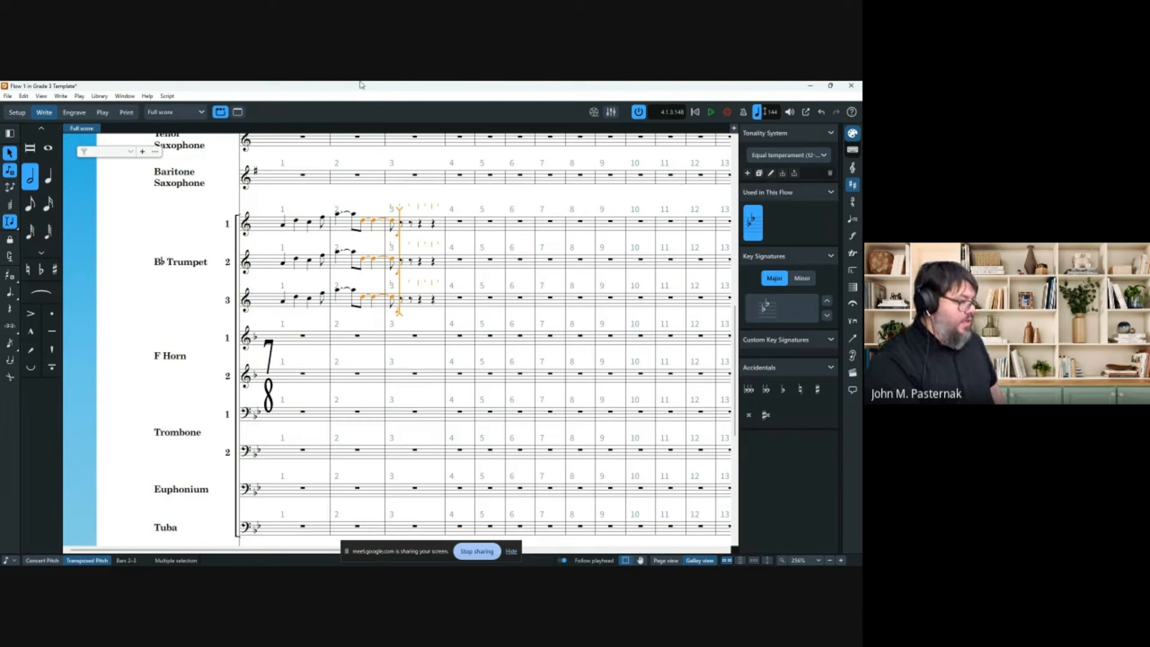
{"action": "key", "text": "shift+k"}
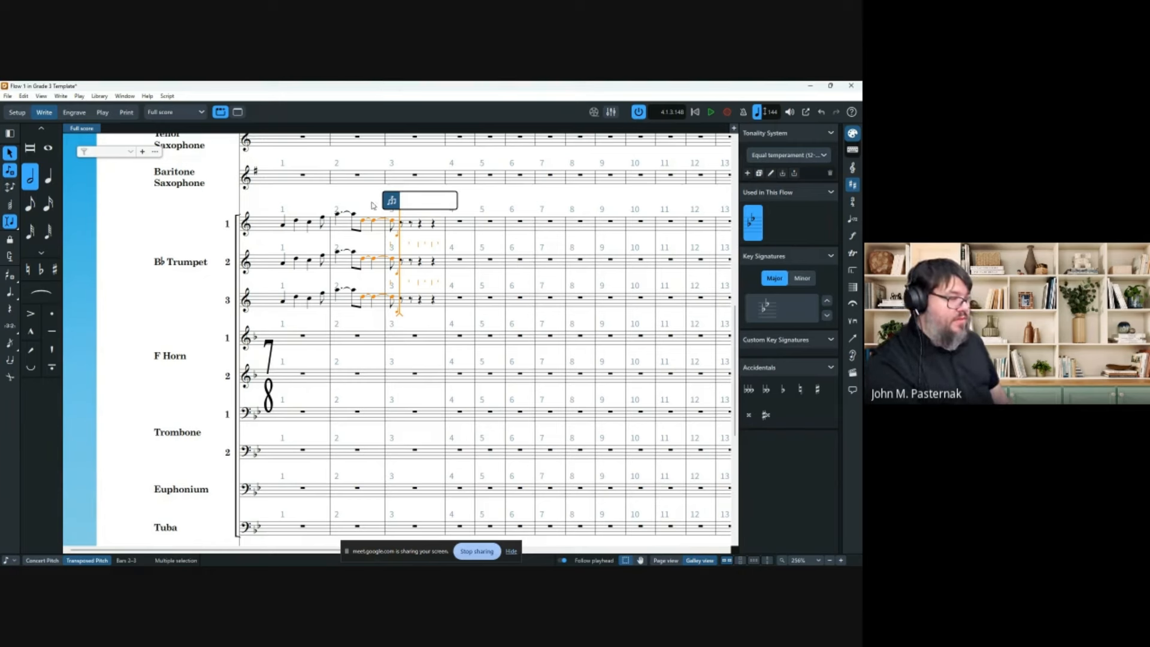
{"action": "key", "text": "Escape"}
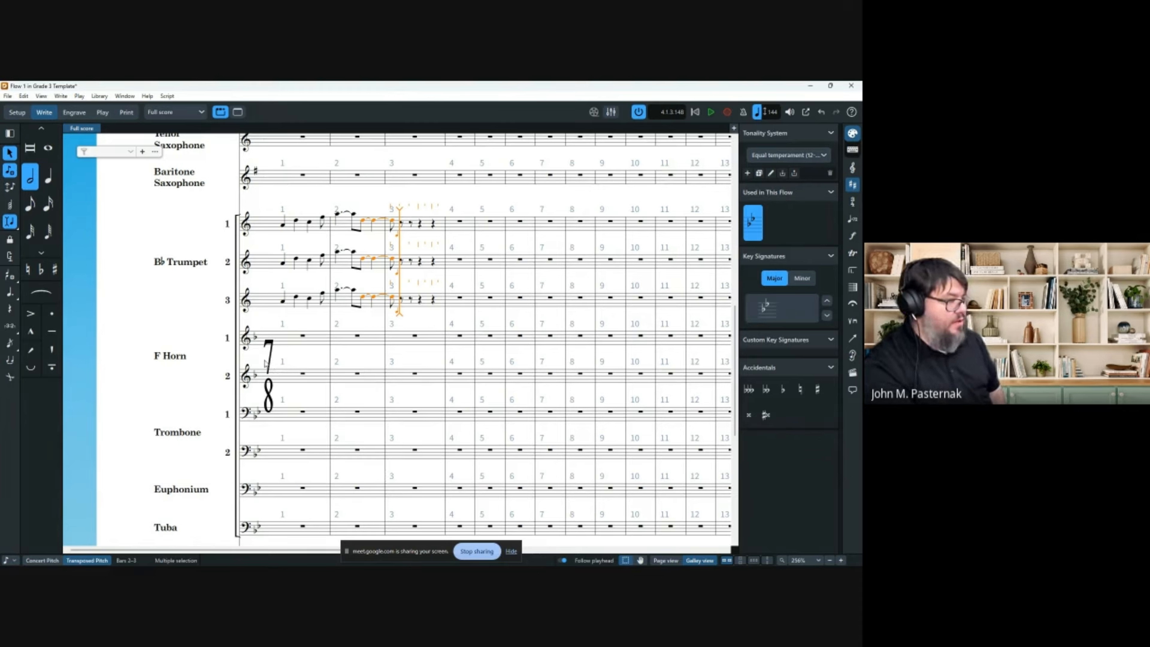
{"action": "left_click", "coordinate": [52, 350]}
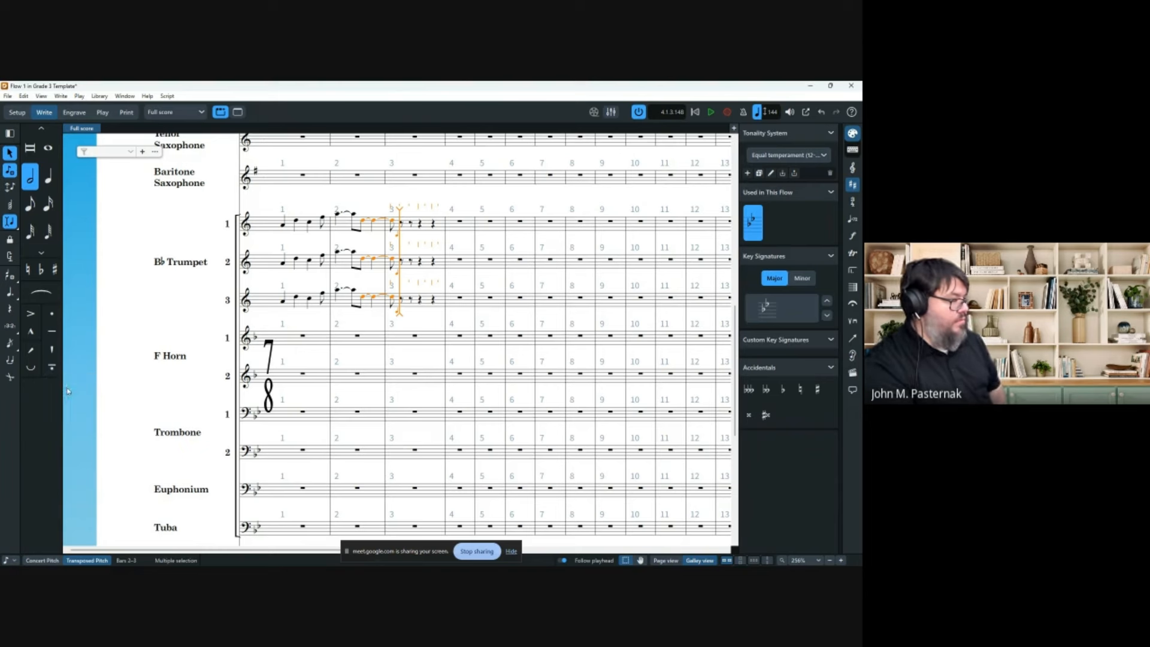
{"action": "key", "text": "minus"}
{"action": "key", "text": "minus"}
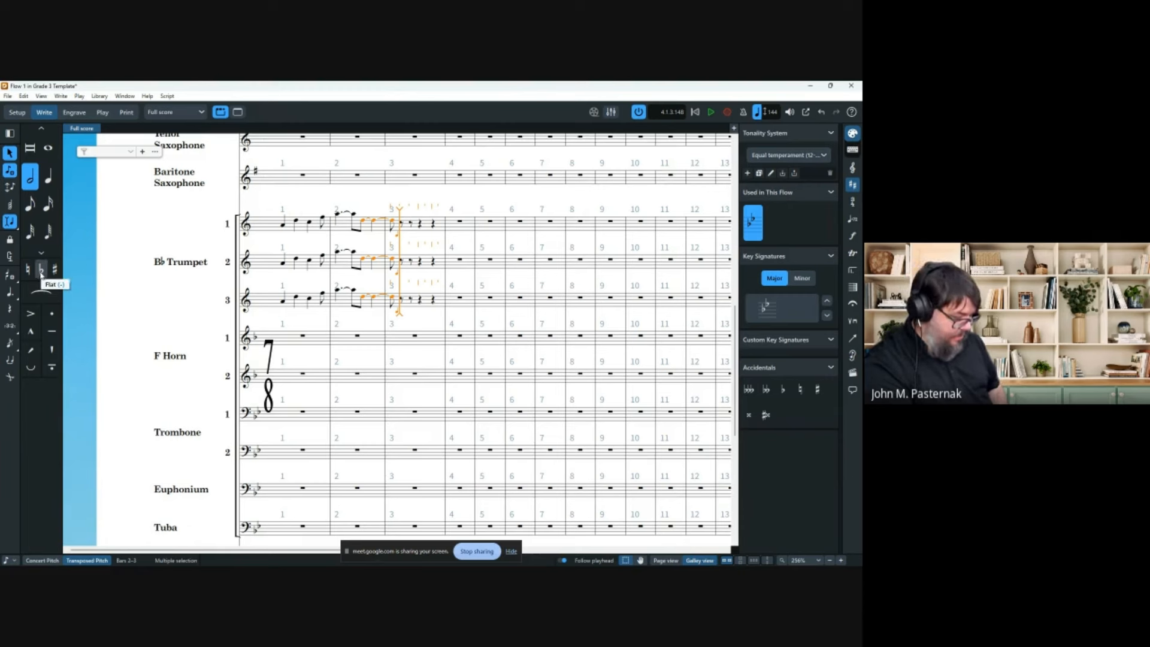
{"action": "left_click", "coordinate": [40, 270]}
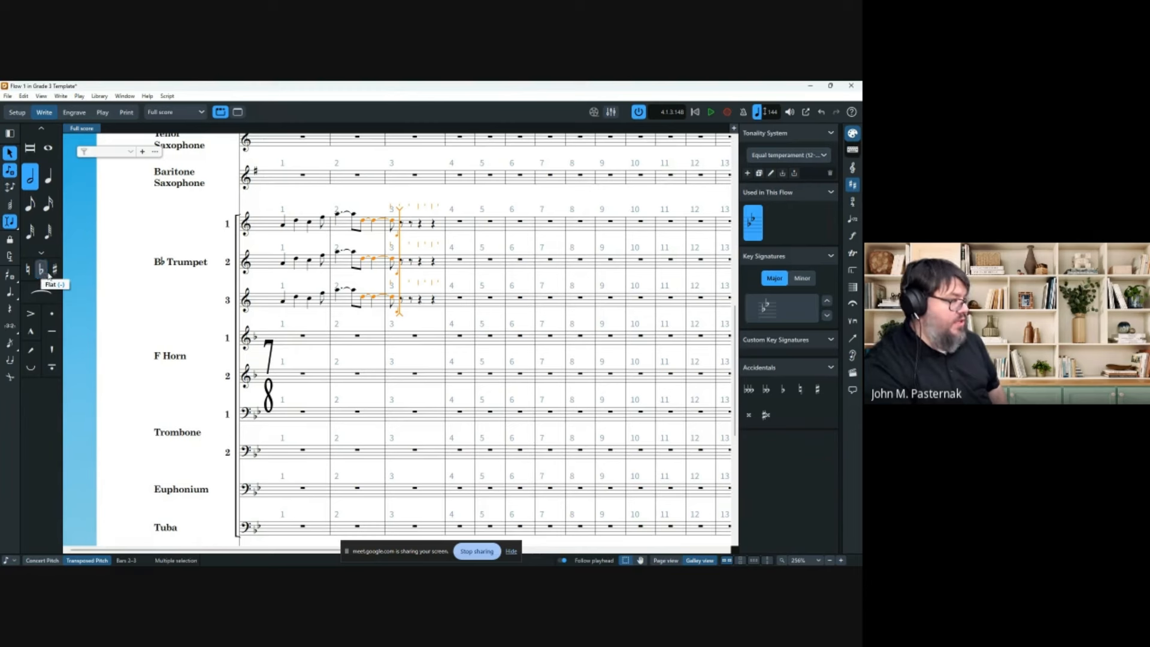
{"action": "left_click", "coordinate": [54, 270]}
{"action": "left_click", "coordinate": [56, 270]}
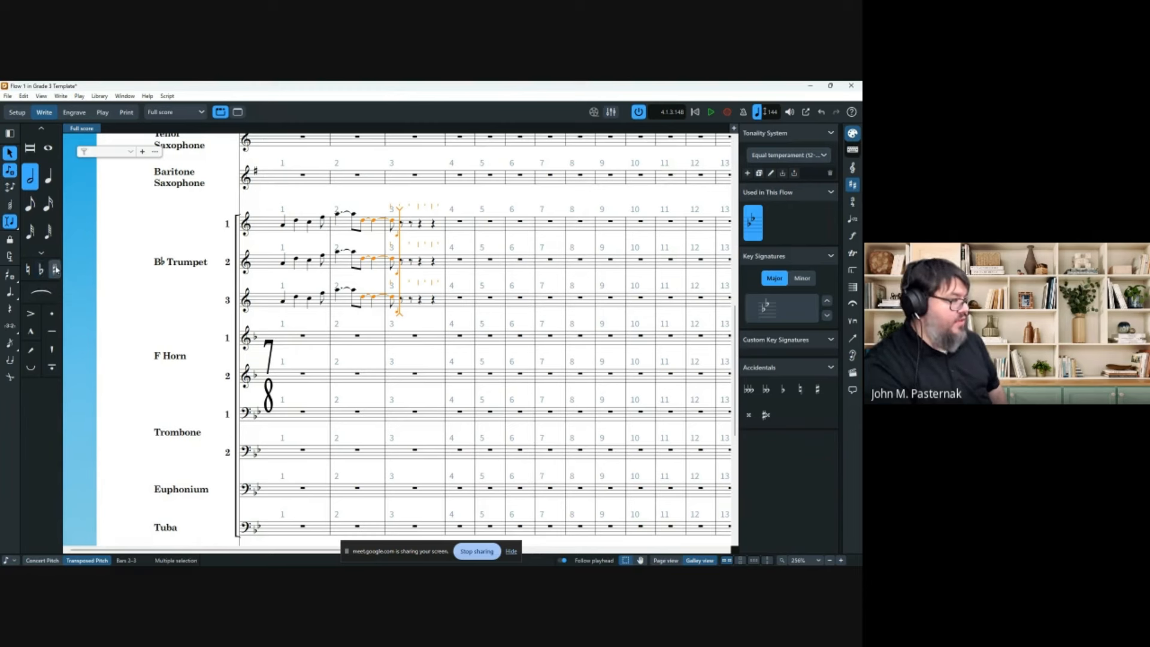
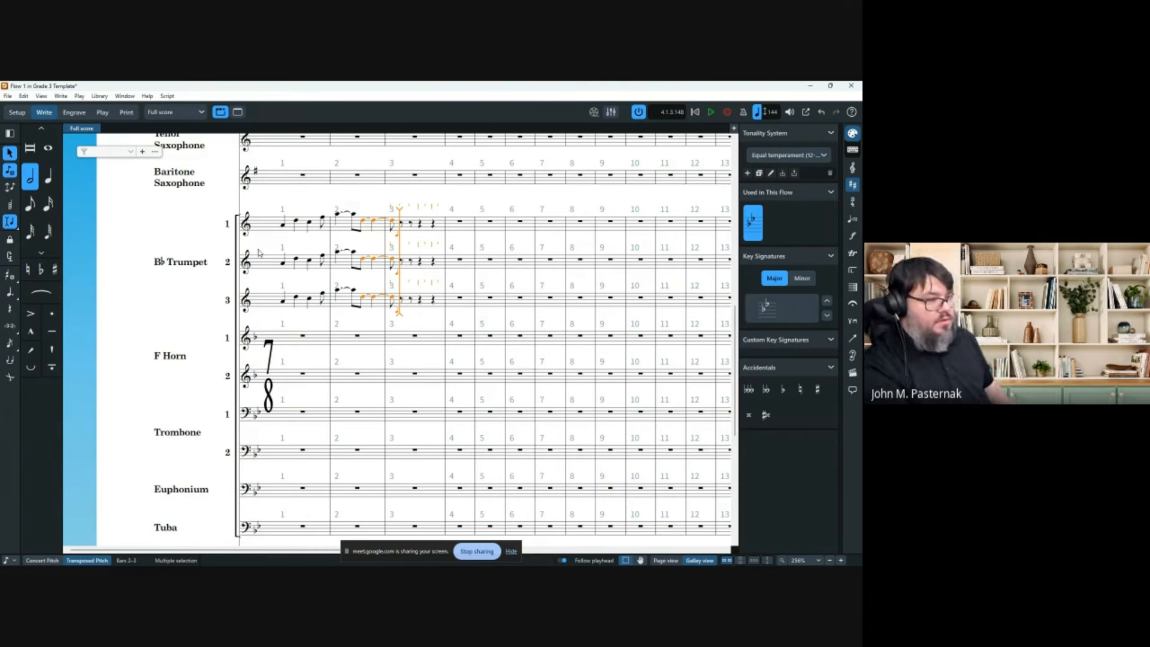
Stop note input and trial-select the trumpet notes in bars 1–3.
{"action": "key", "text": "Escape"}
{"action": "key", "text": "Escape"}
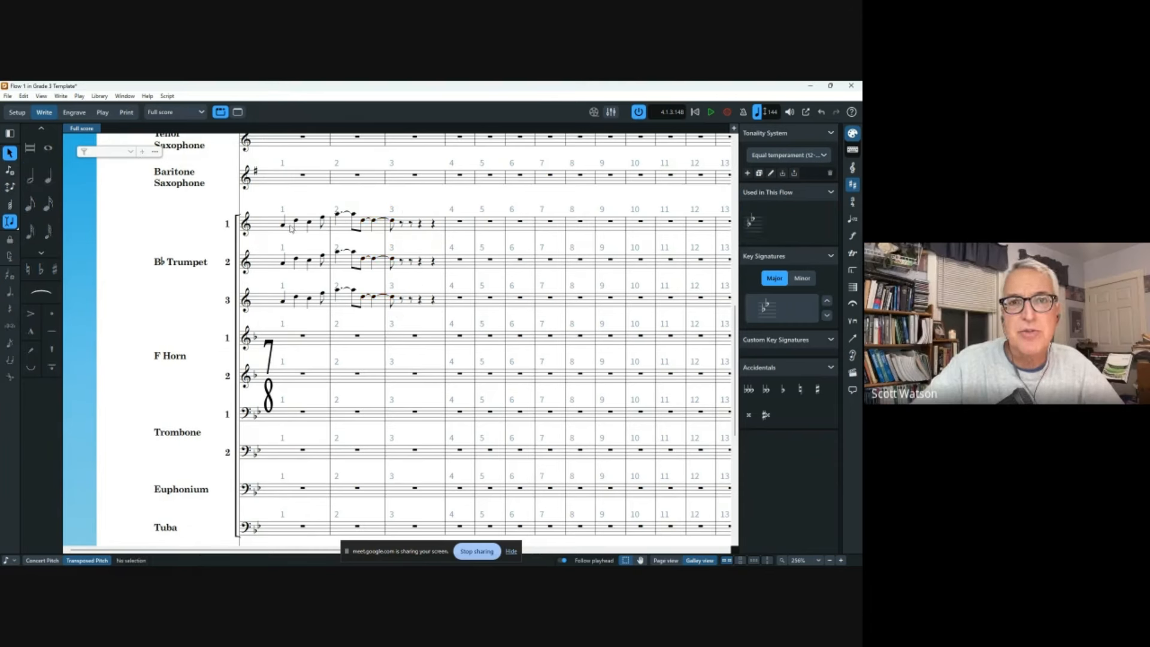
{"action": "left_click", "coordinate": [291, 226]}
{"action": "left_click", "coordinate": [438, 304], "text": "shift"}
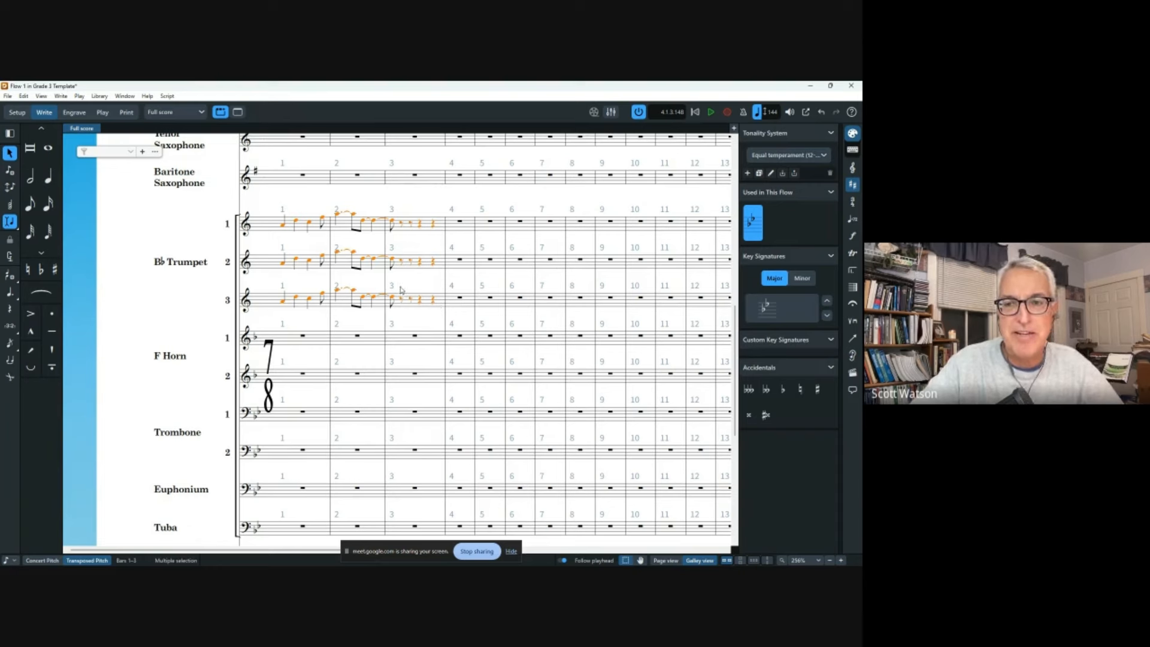
{"action": "key", "text": "Escape"}
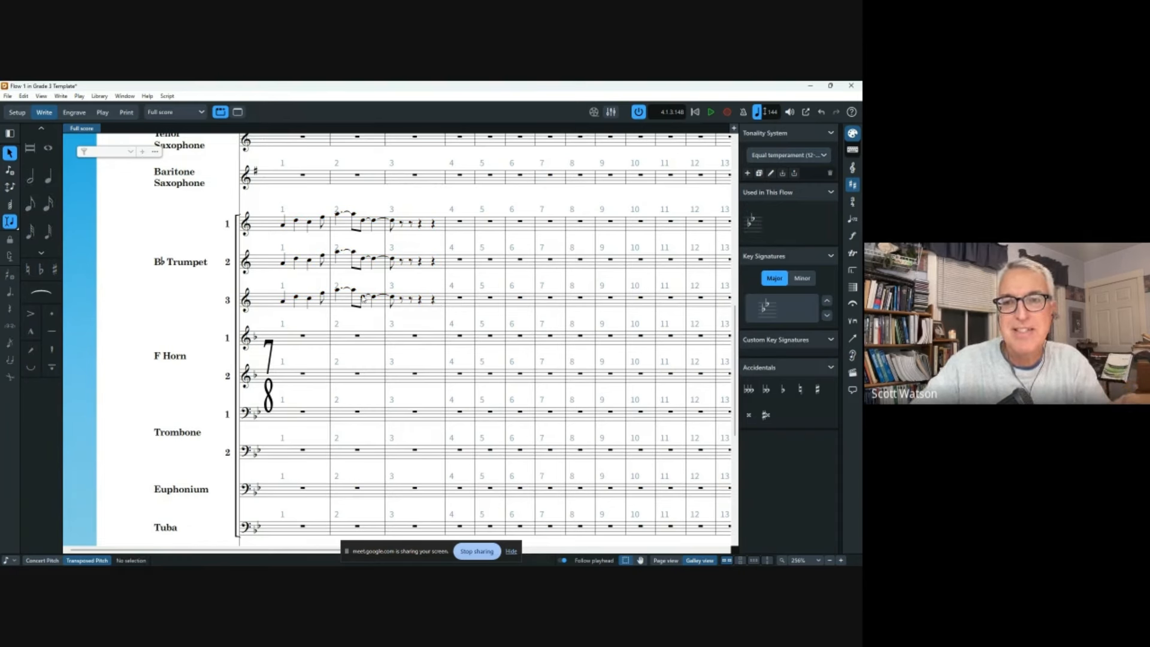
{"action": "left_click", "coordinate": [367, 296]}
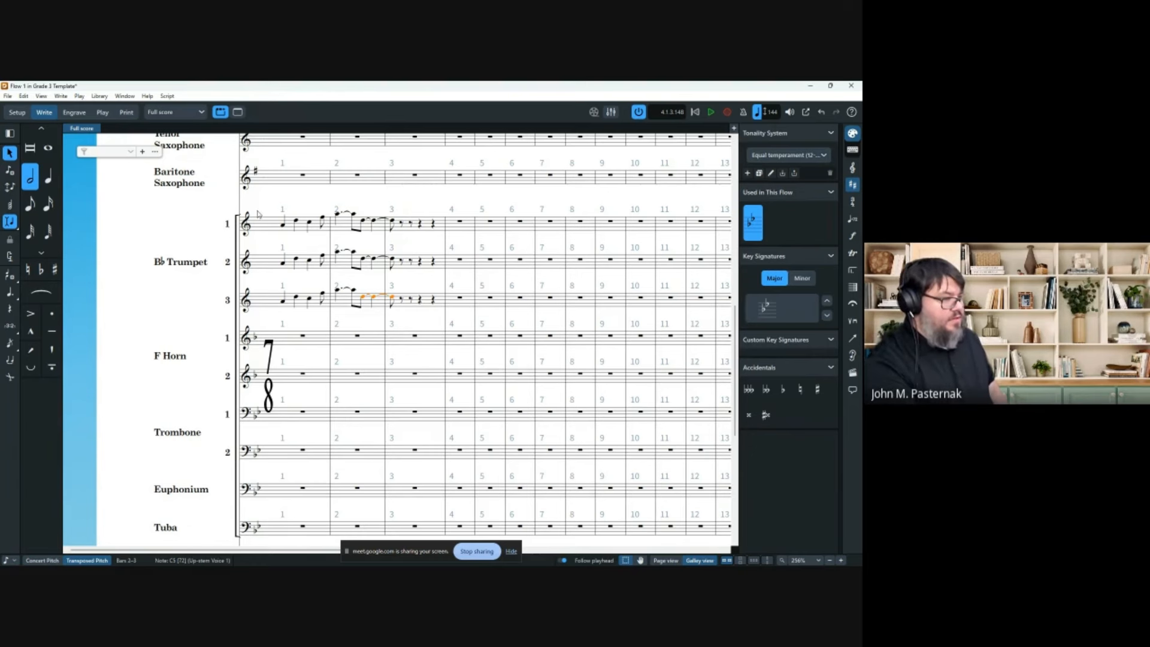
{"action": "double_click", "coordinate": [257, 173]}
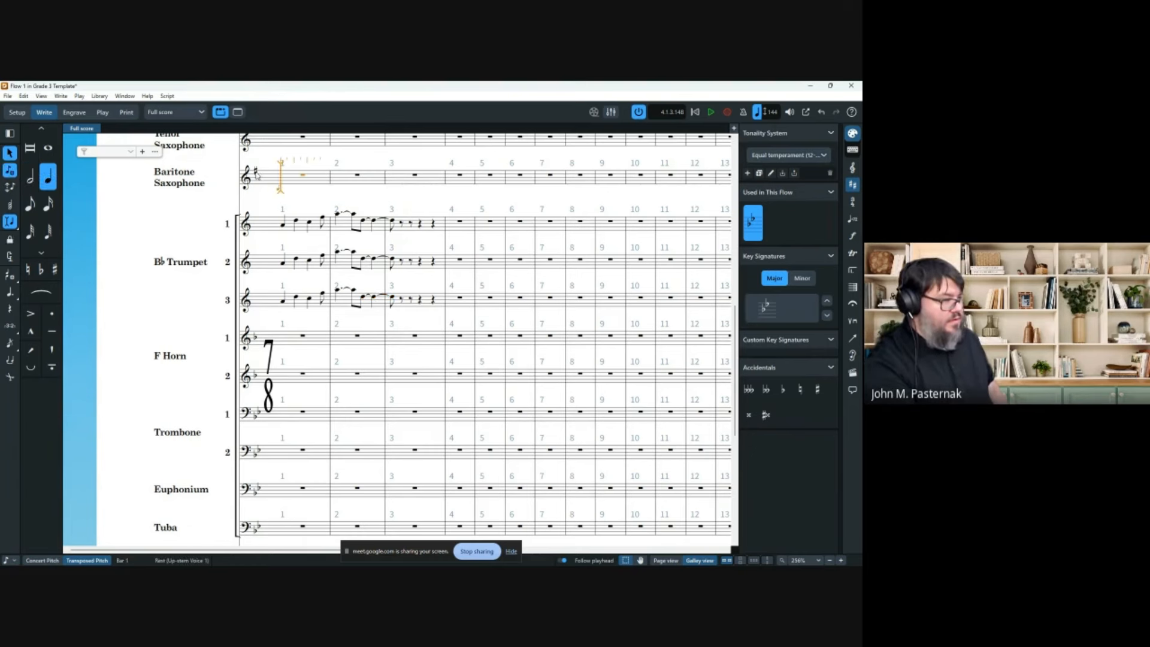
Change the key signature to D major using Shift+K.
{"action": "left_click", "coordinate": [256, 173]}
{"action": "key", "text": "shift+k"}
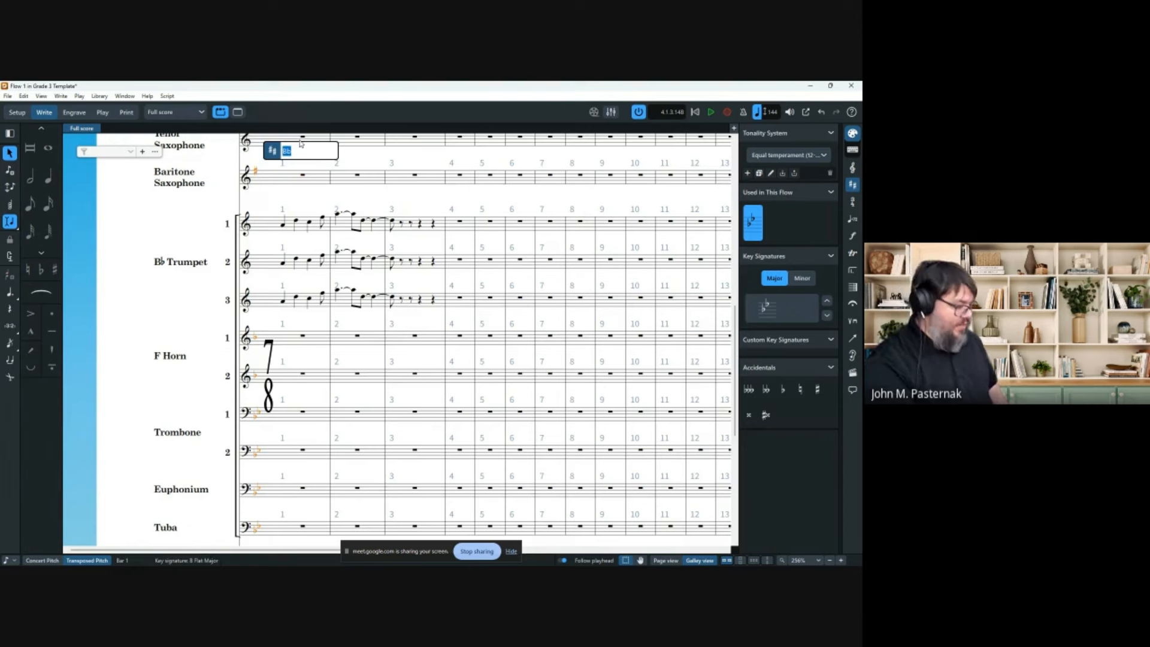
{"action": "type", "text": "D"}
{"action": "key", "text": "Return"}
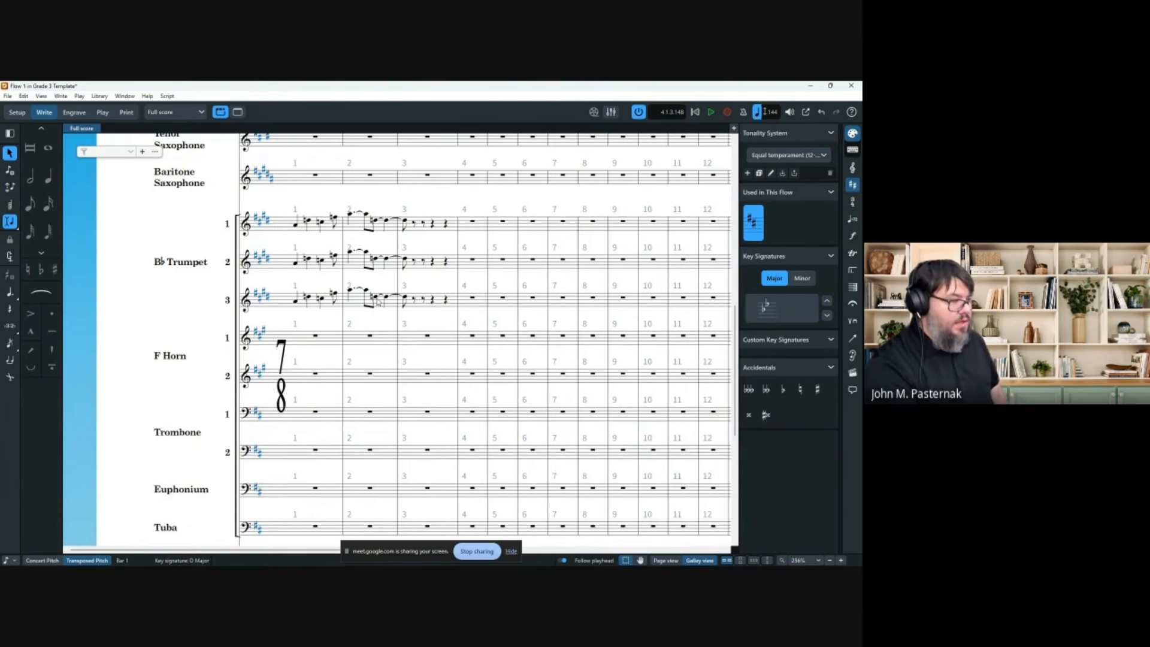
Raise Trumpet 3's tied notes in bars 2–3 to C♯, cycling through D♭ and B𝄪 spellings first.
{"action": "left_click", "coordinate": [378, 300]}
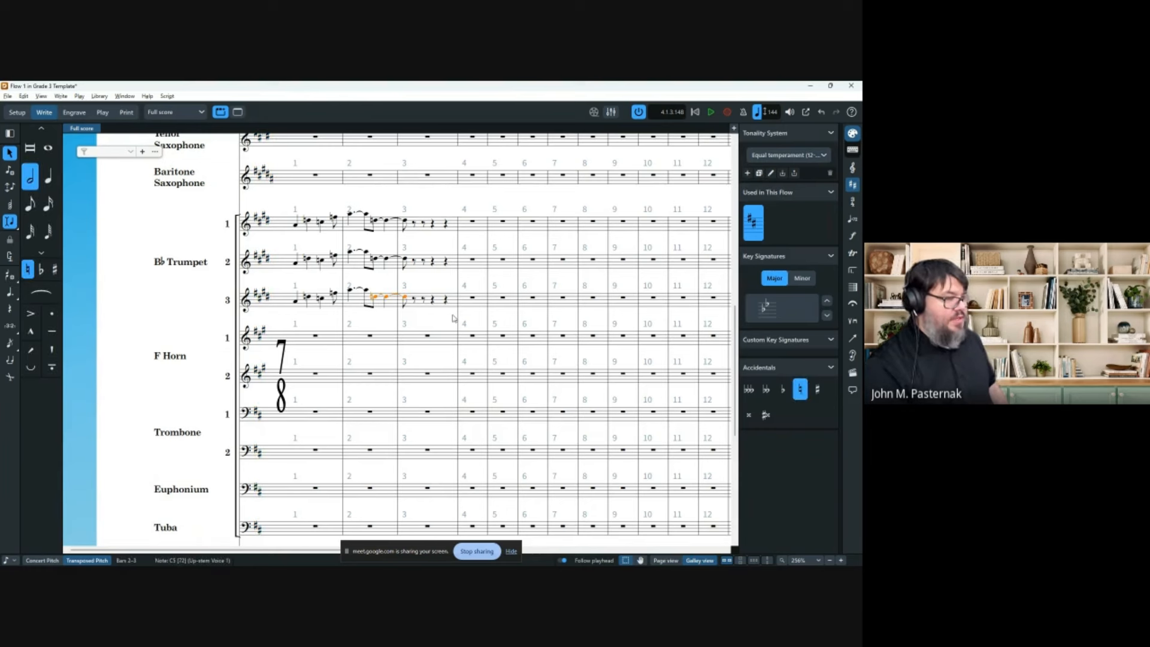
{"action": "key", "text": "equal"}
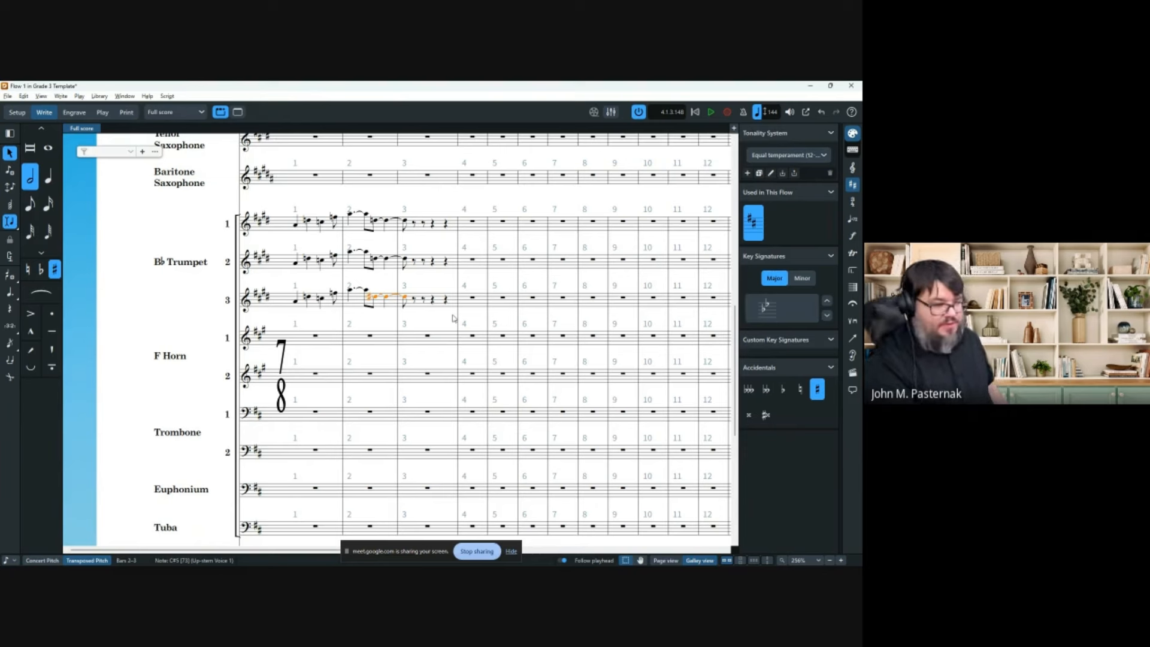
{"action": "key", "text": "alt+equal"}
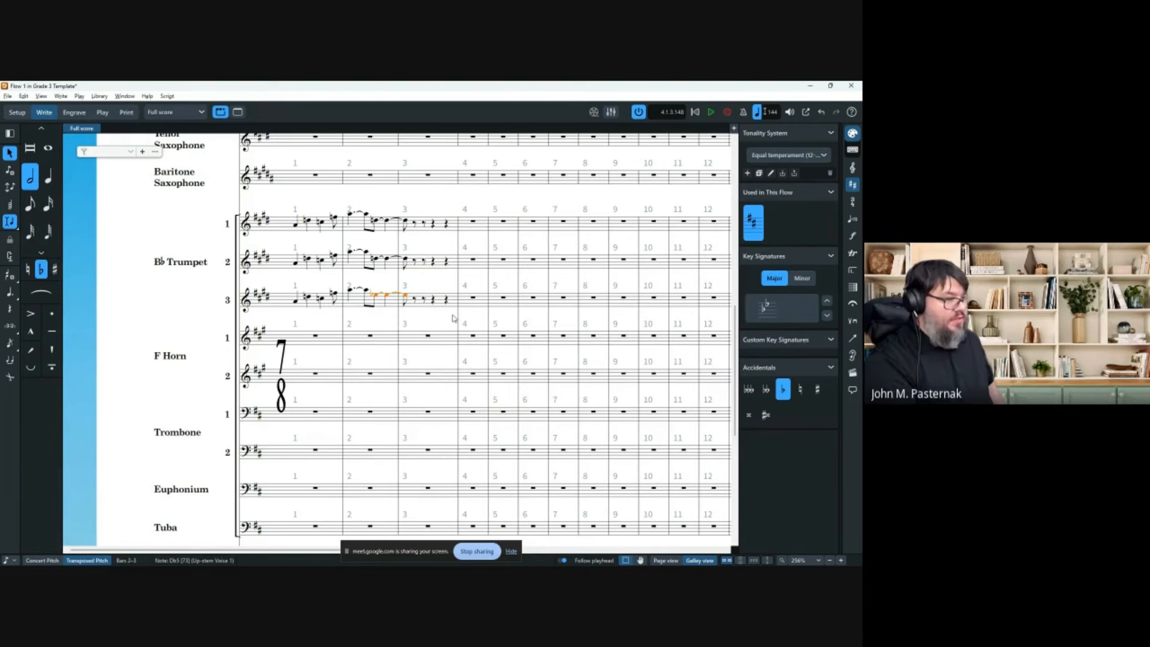
{"action": "key", "text": "alt+equal"}
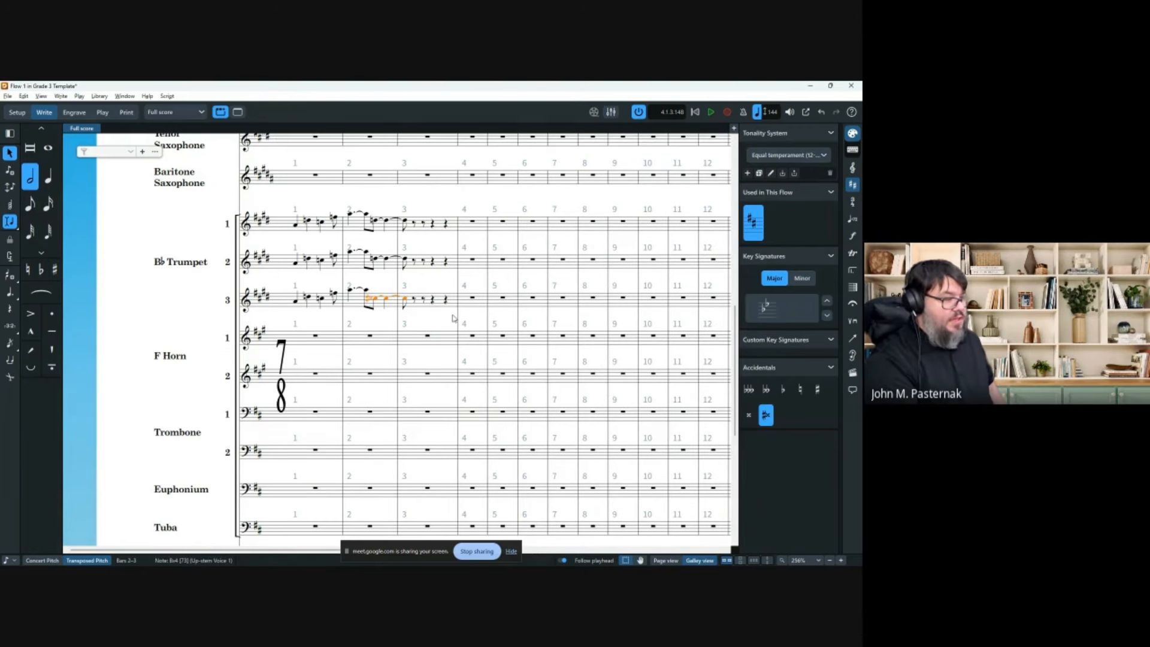
{"action": "key", "text": "alt+equal"}
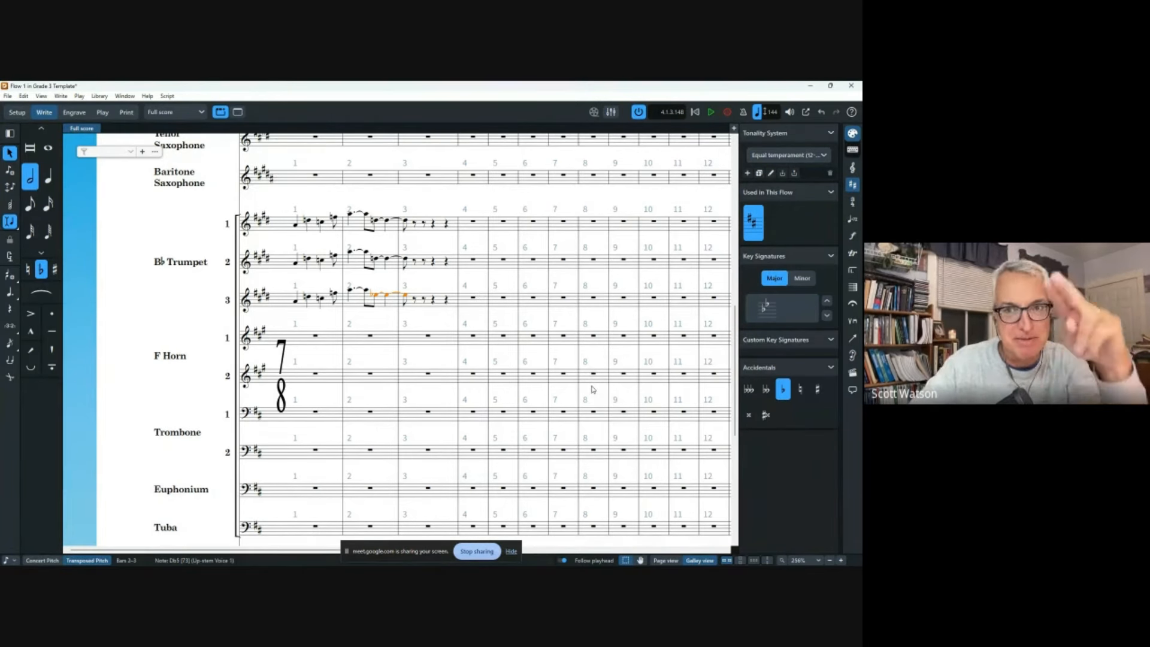
{"action": "key", "text": "alt+minus"}
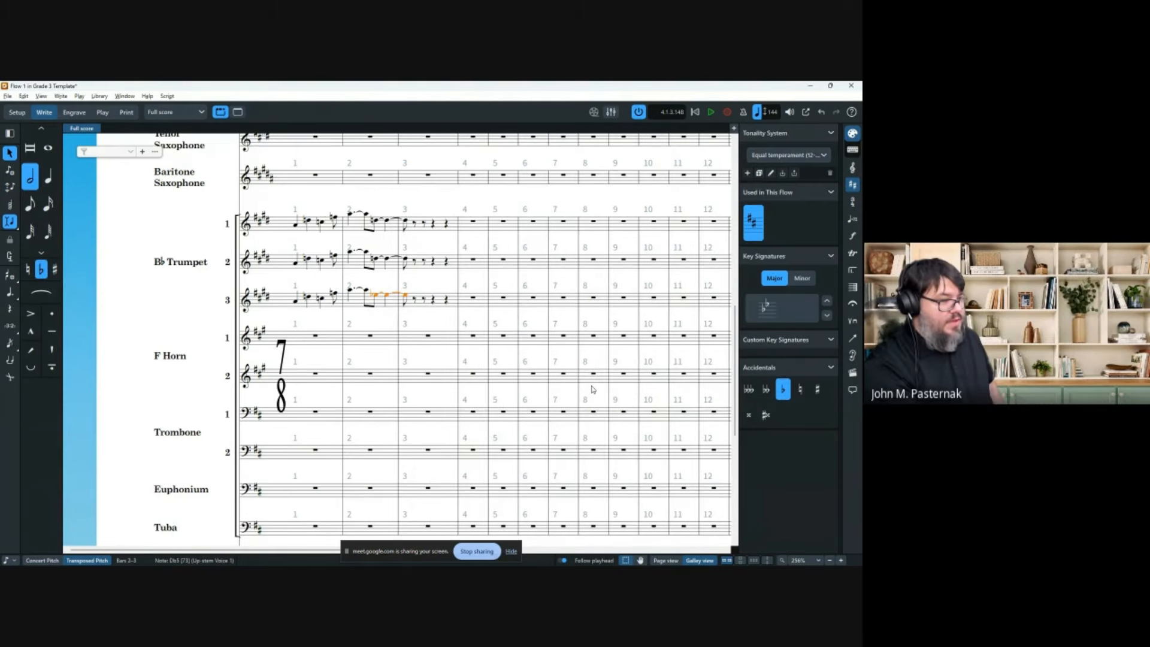
{"action": "key", "text": "alt+equal"}
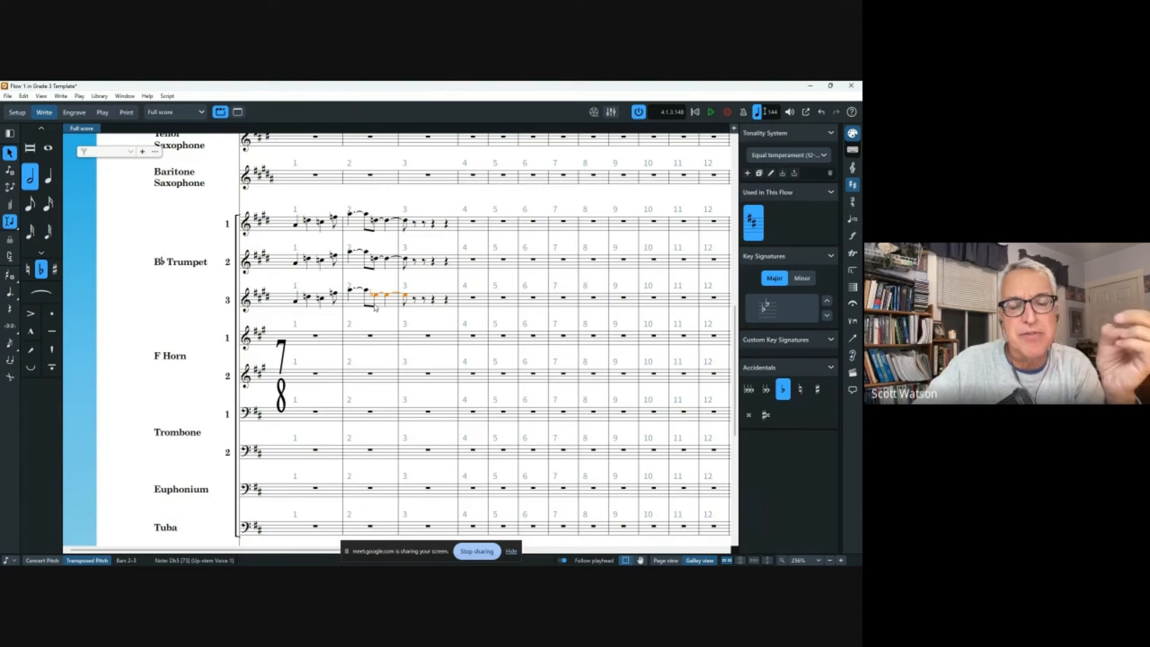
{"action": "key", "text": "alt+minus"}
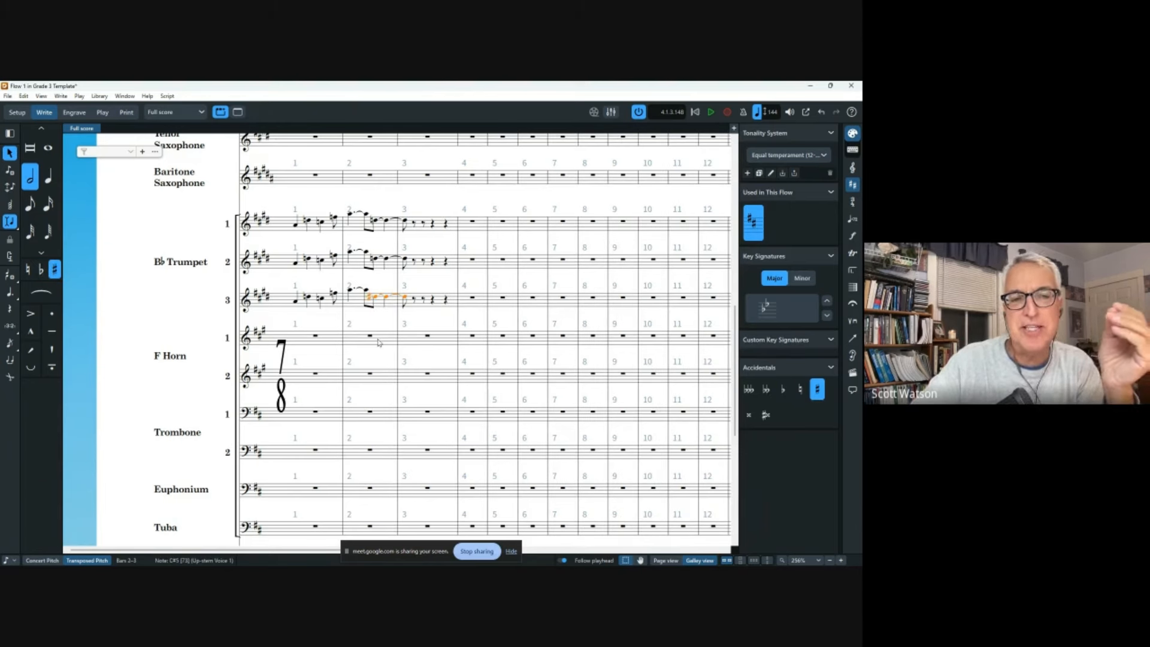
{"action": "left_click", "coordinate": [295, 224]}
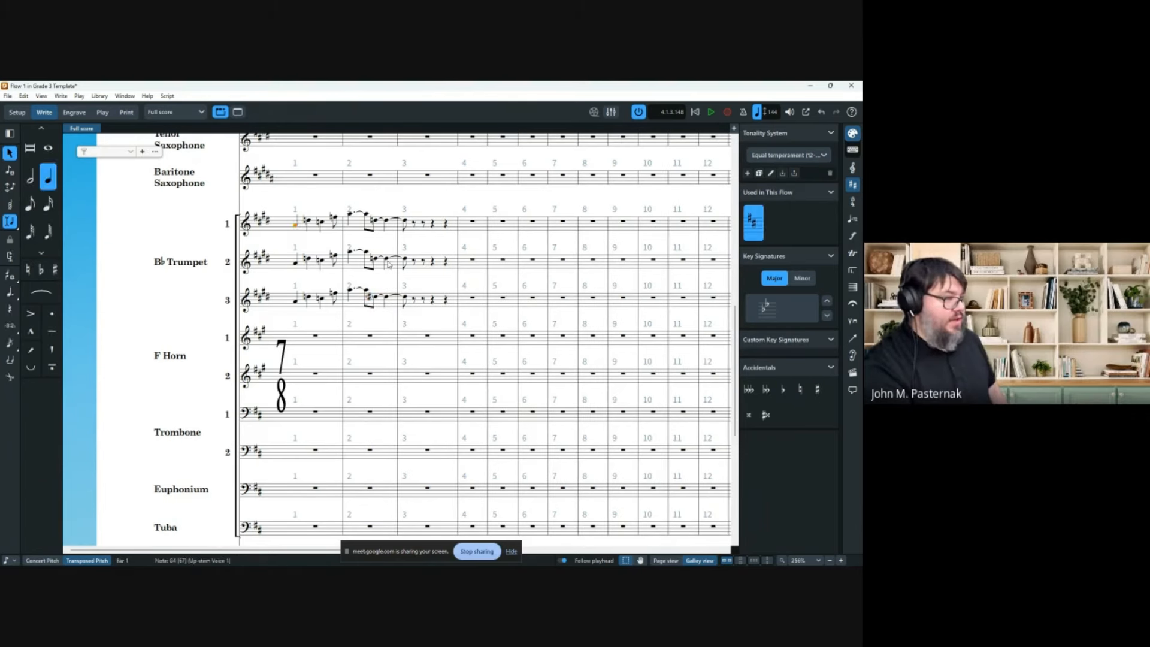
Delete all trumpet notes in bars 1–3, then dismiss the 7/8 time signature entry unchanged.
{"action": "left_click", "coordinate": [443, 301], "text": "shift"}
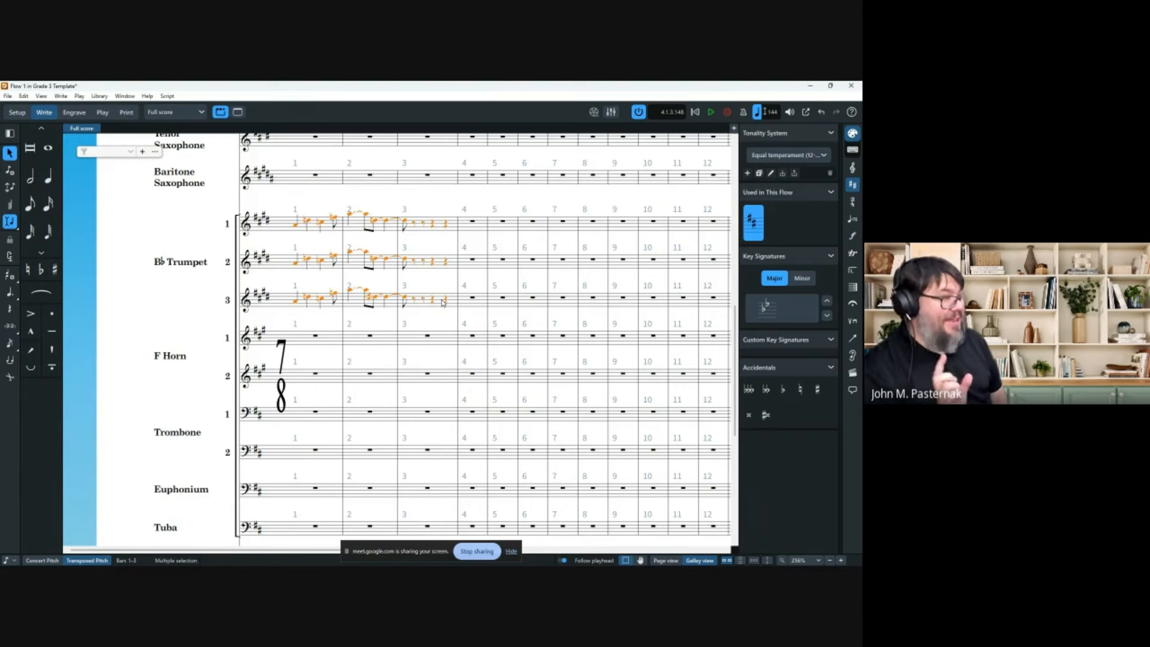
{"action": "key", "text": "Delete"}
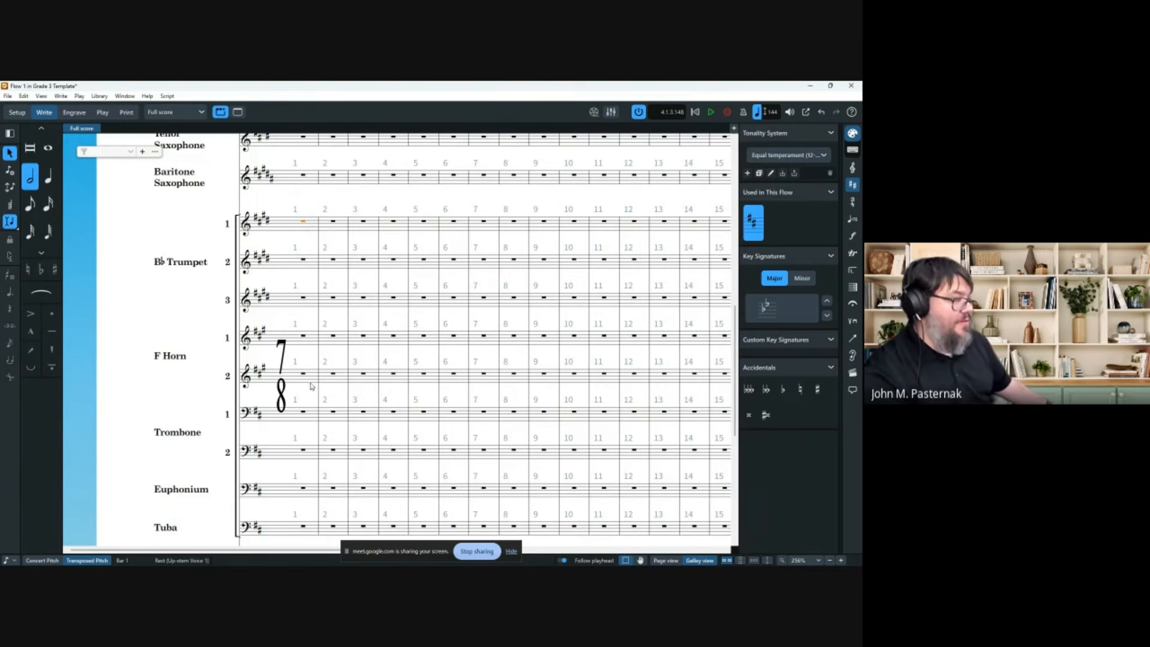
{"action": "double_click", "coordinate": [284, 347]}
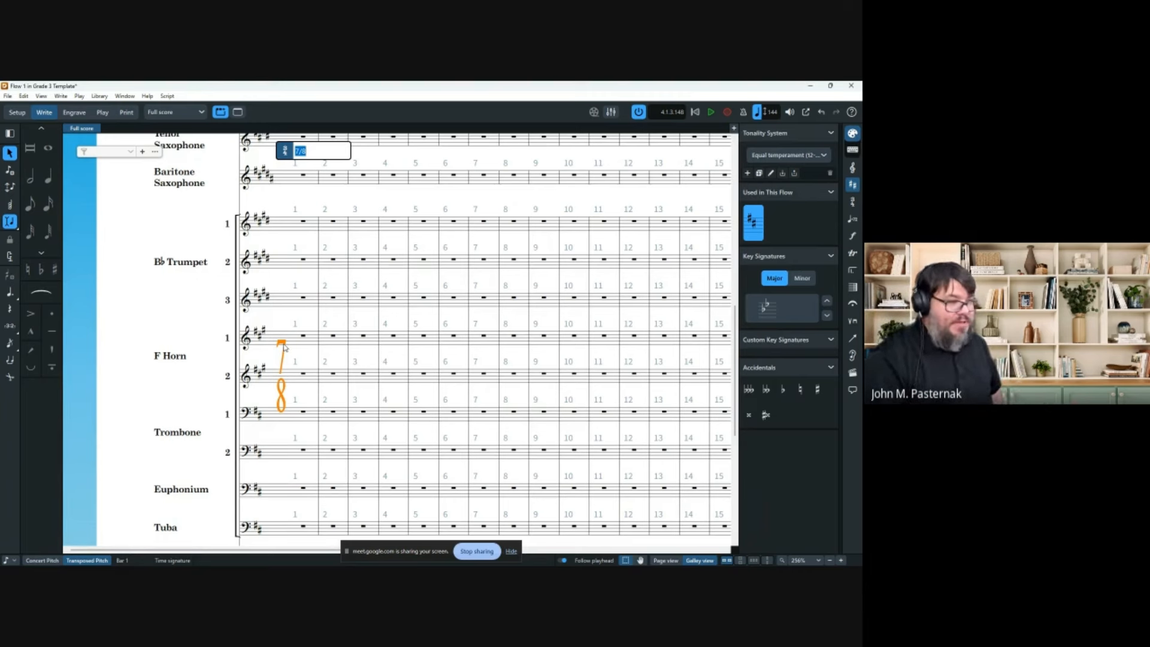
{"action": "key", "text": "Right"}
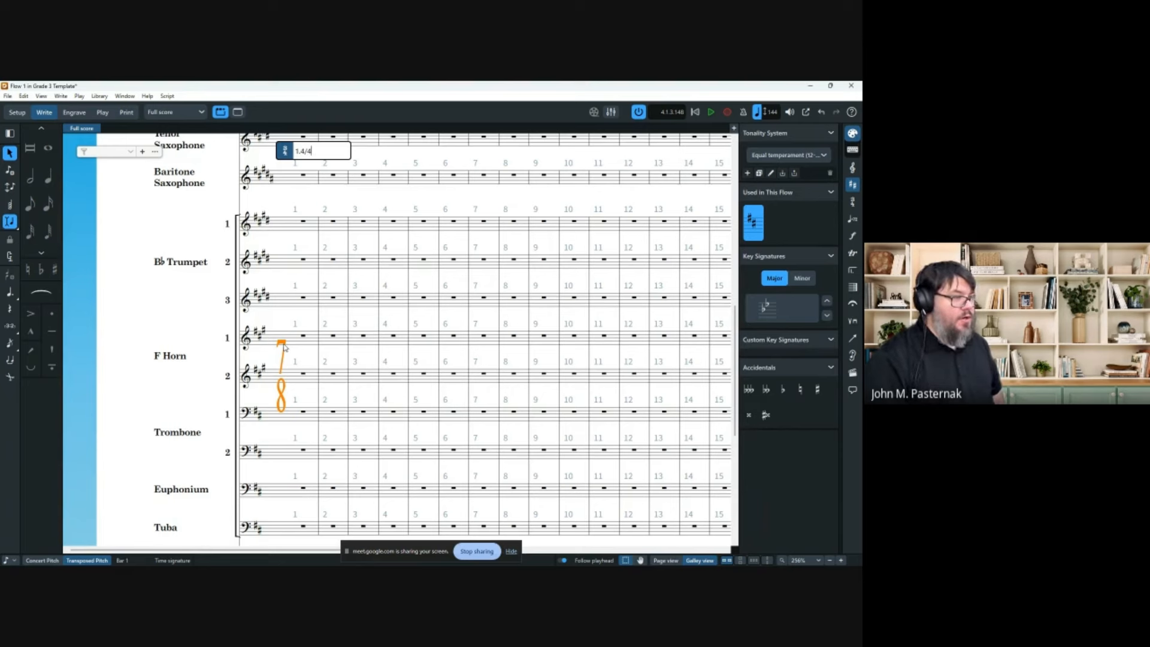
{"action": "key", "text": "Return"}
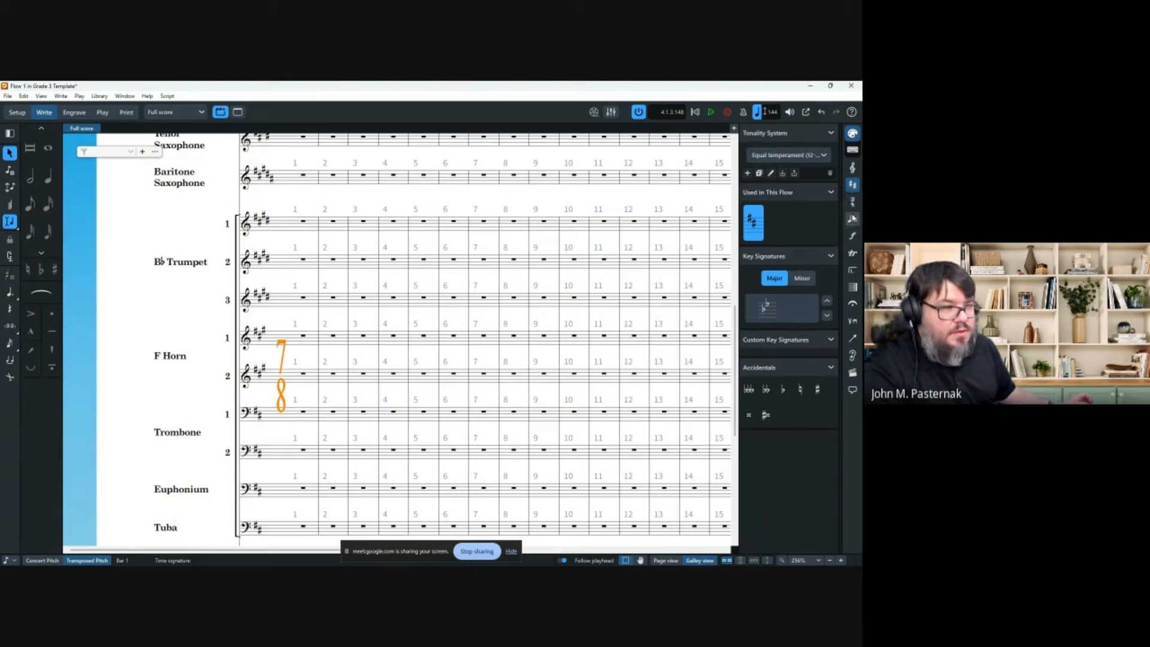
Create a 4/4 time signature with a 1-beat pick-up bar from the Time Signatures panel.
{"action": "left_click", "coordinate": [852, 203]}
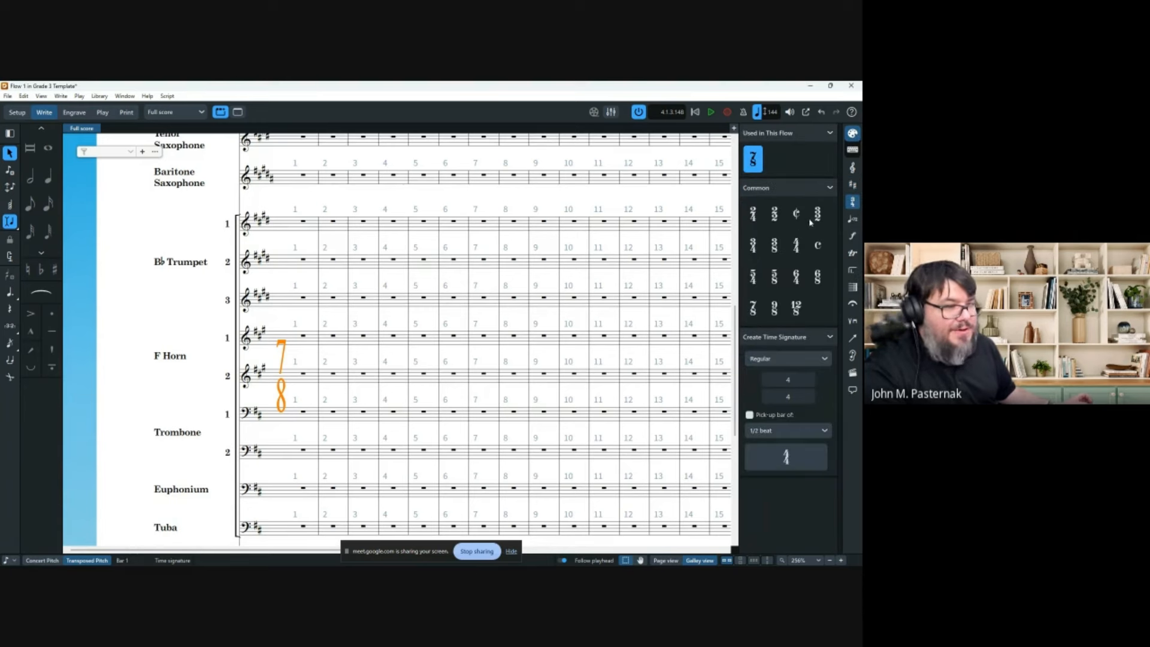
{"action": "left_click", "coordinate": [796, 245]}
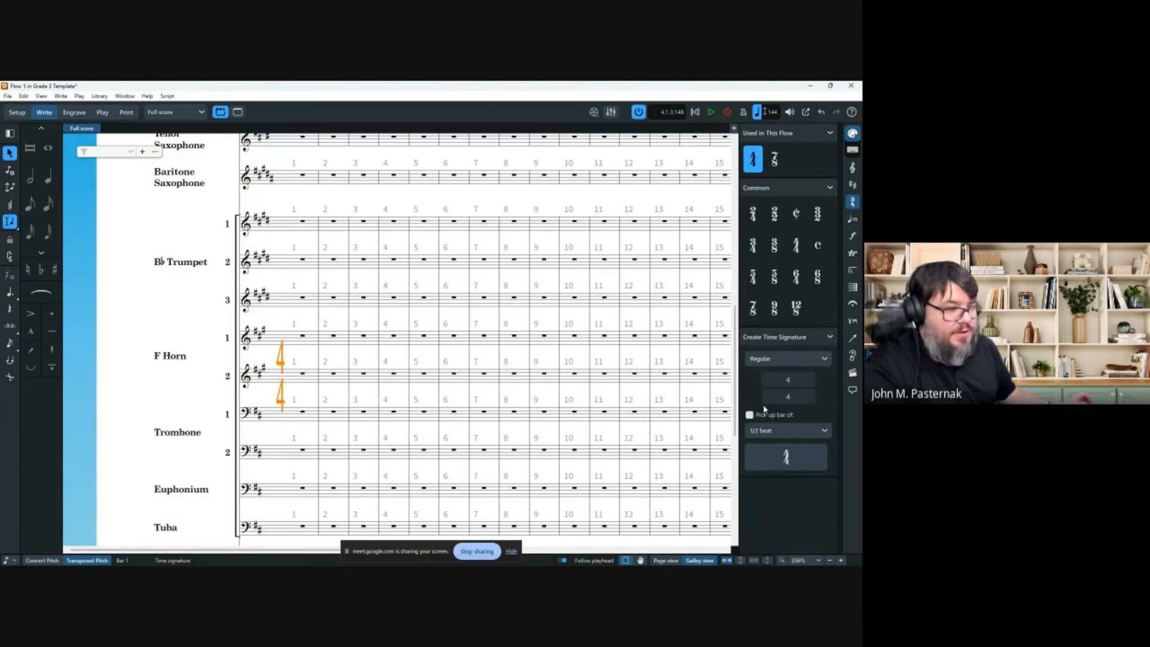
{"action": "left_click", "coordinate": [805, 430]}
{"action": "left_click", "coordinate": [792, 452]}
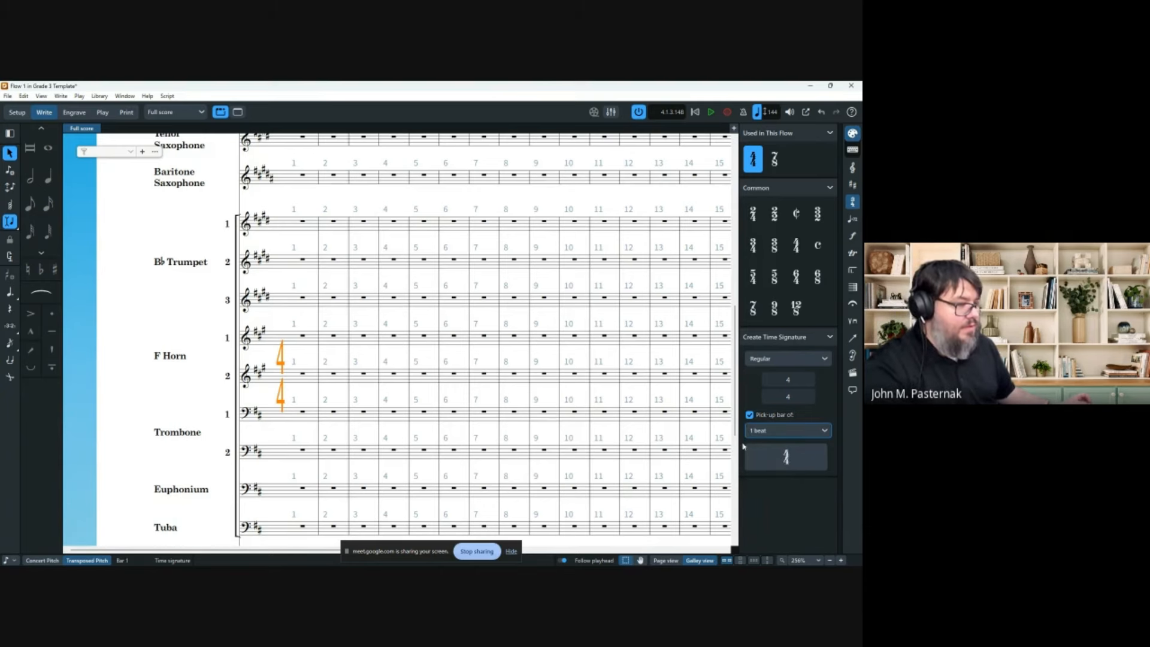
{"action": "left_click", "coordinate": [786, 456]}
Check the opening time signature popover, which reads 4/4,1, and close it.
{"action": "scroll", "coordinate": [293, 263], "scroll_direction": "up", "scroll_amount": 3}
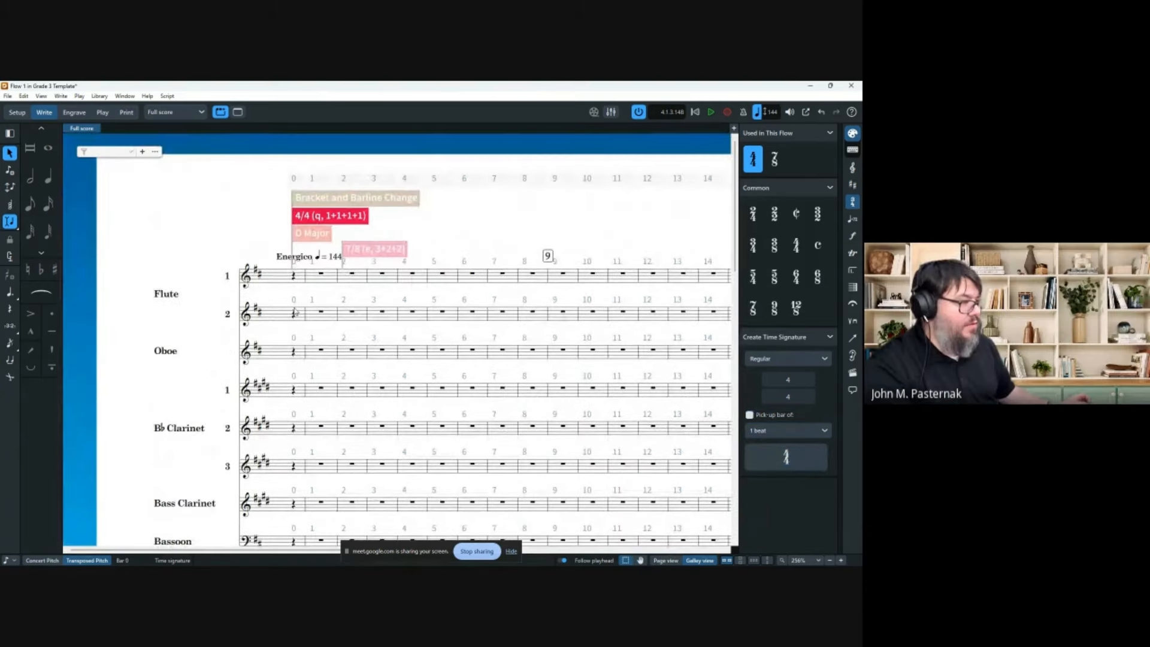
{"action": "double_click", "coordinate": [323, 221]}
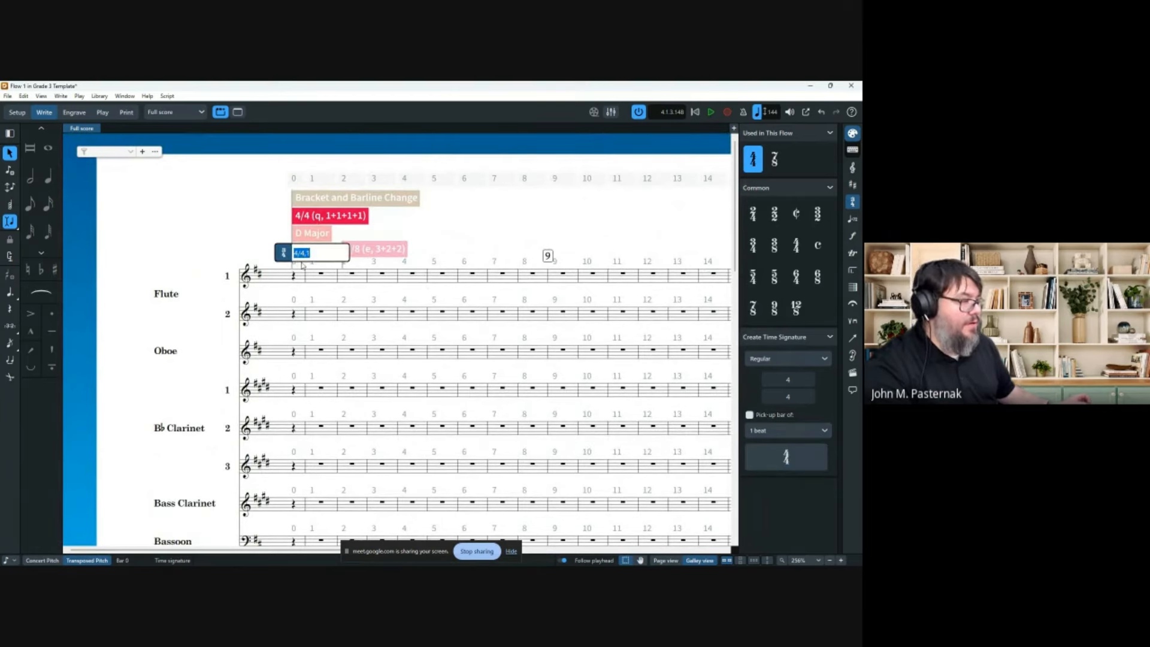
{"action": "left_click", "coordinate": [319, 256]}
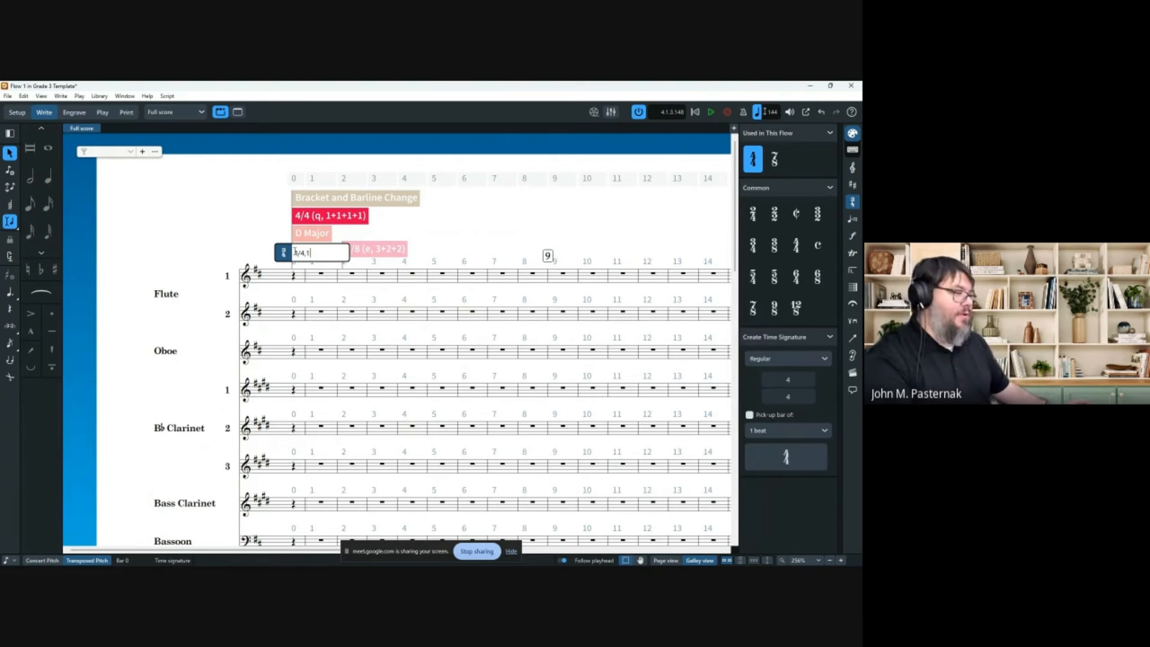
{"action": "left_click", "coordinate": [201, 222]}
{"action": "scroll", "coordinate": [263, 299], "scroll_direction": "down", "scroll_amount": 4}
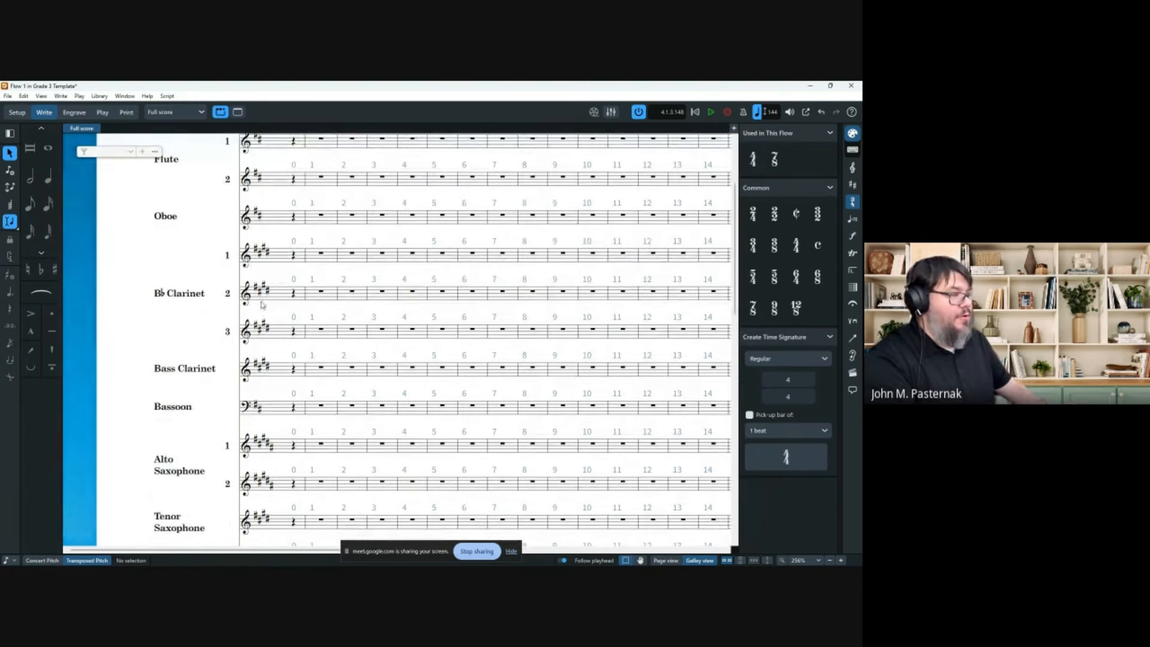
{"action": "scroll", "coordinate": [262, 311], "scroll_direction": "down", "scroll_amount": 3}
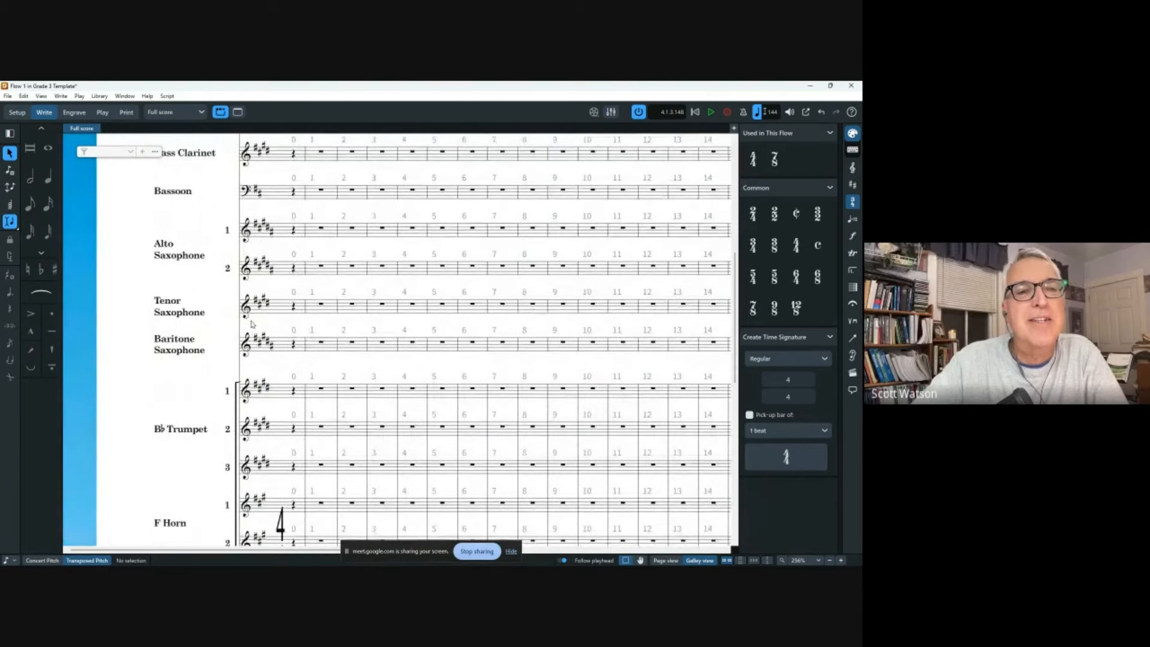
{"action": "scroll", "coordinate": [257, 311], "scroll_direction": "up", "scroll_amount": 8}
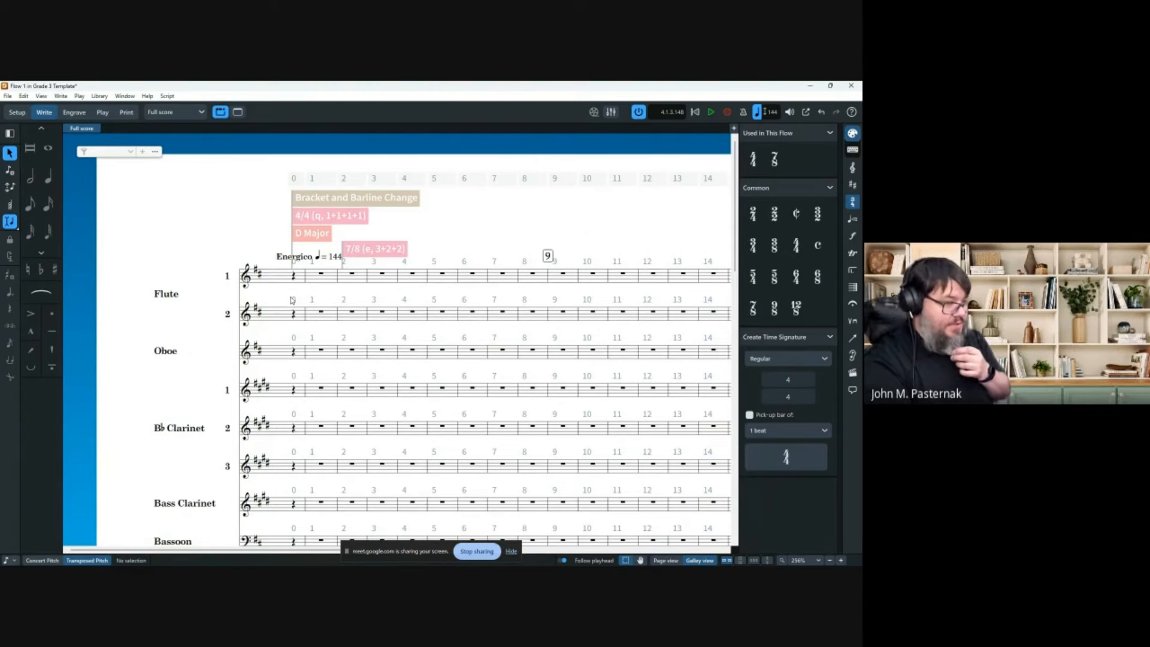
{"action": "scroll", "coordinate": [290, 288], "scroll_direction": "down", "scroll_amount": 8}
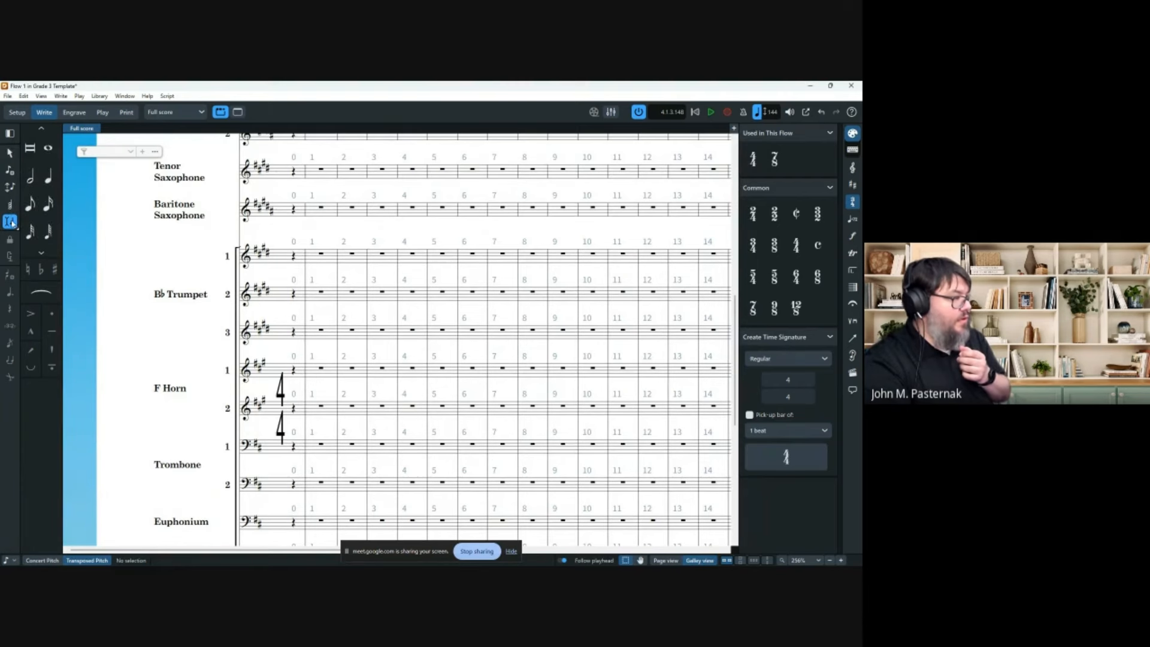
{"action": "left_click", "coordinate": [45, 181]}
{"action": "left_click", "coordinate": [30, 204]}
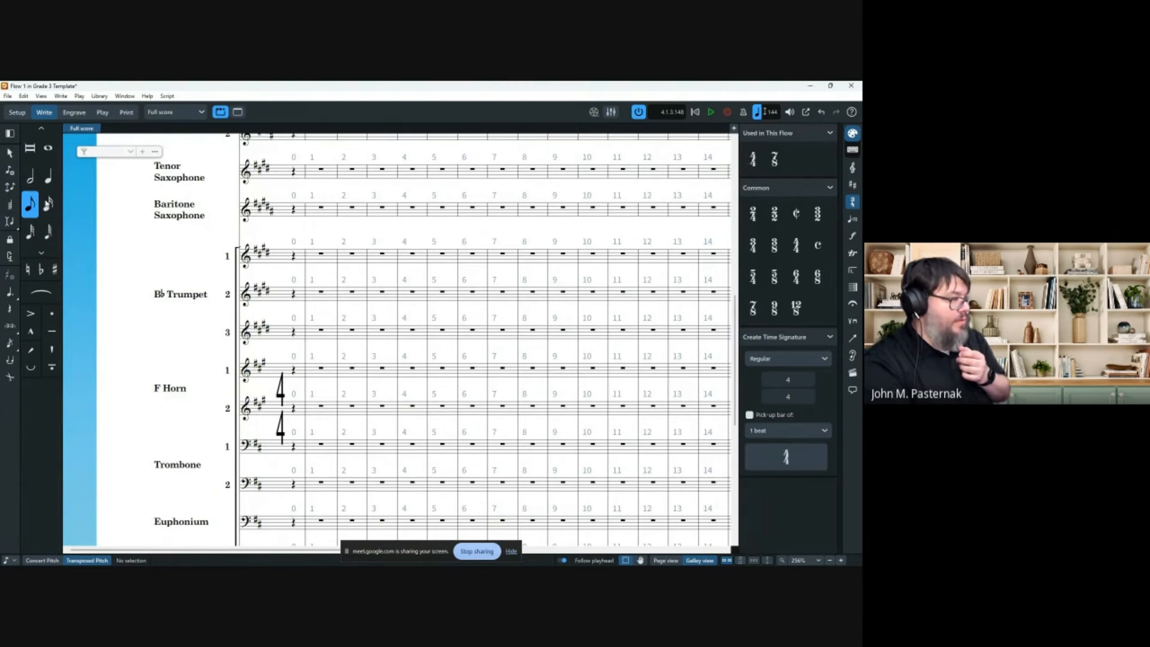
{"action": "double_click", "coordinate": [288, 264]}
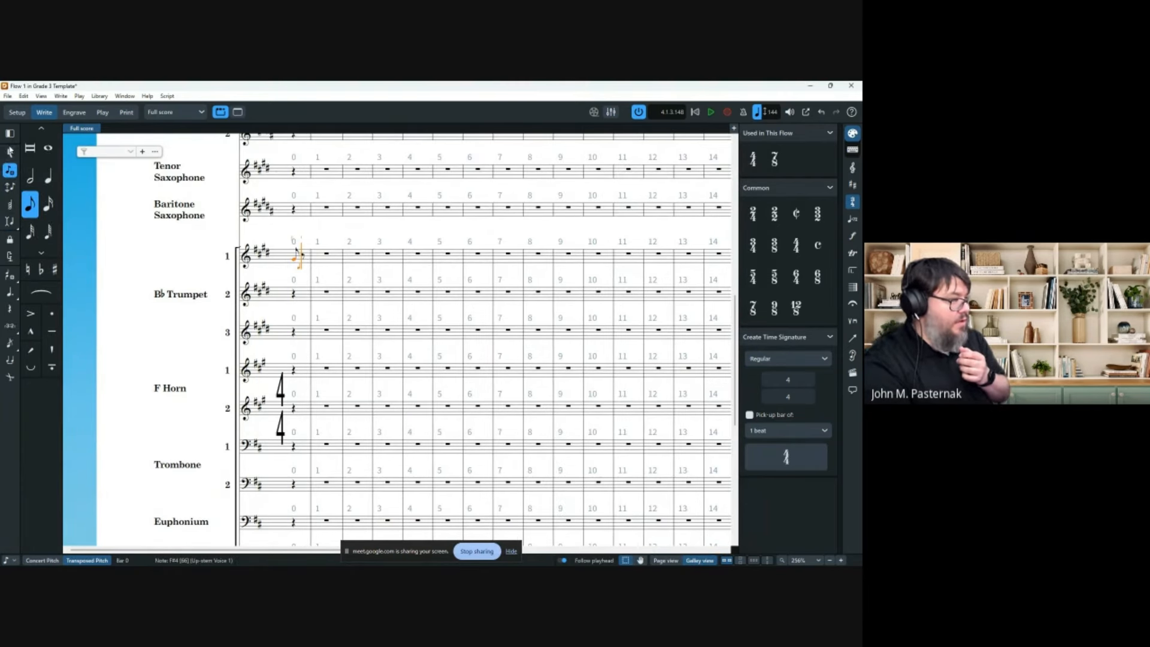
{"action": "key", "text": "Escape"}
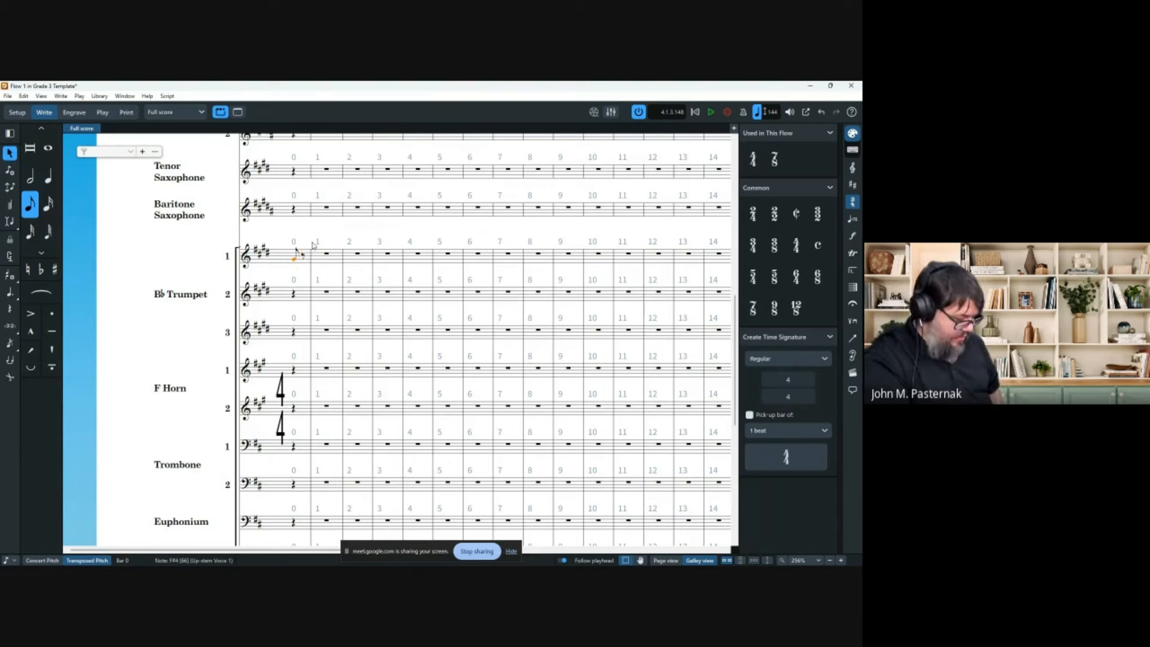
{"action": "key", "text": "semicolon"}
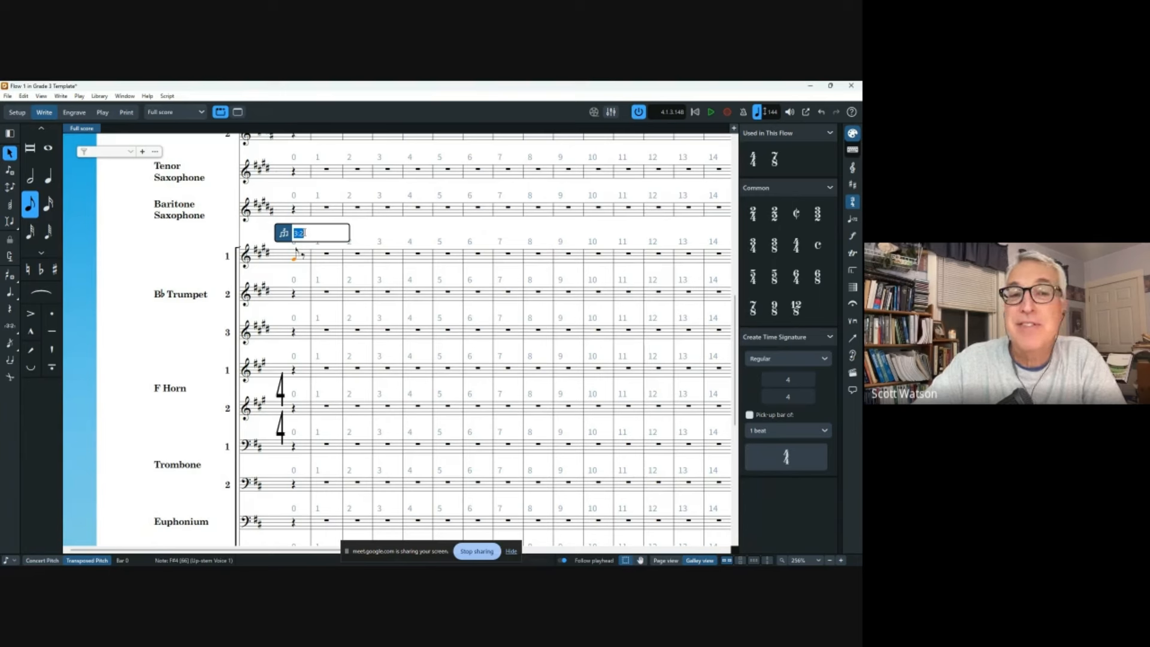
{"action": "key", "text": "Escape"}
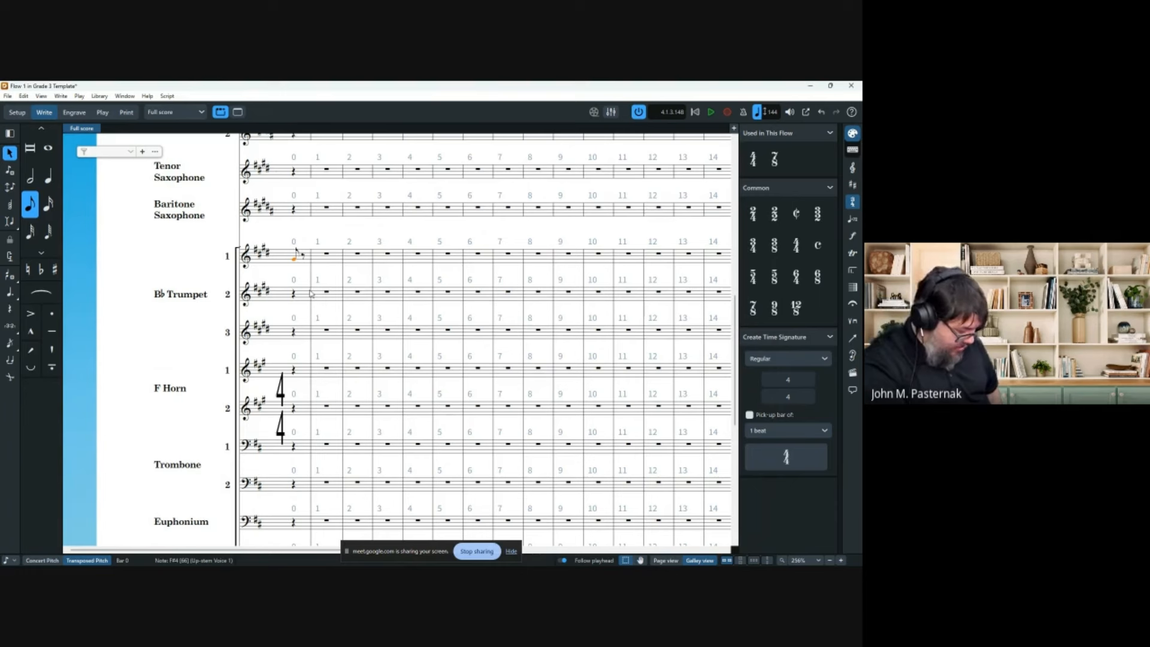
{"action": "key", "text": "ctrl+semicolon"}
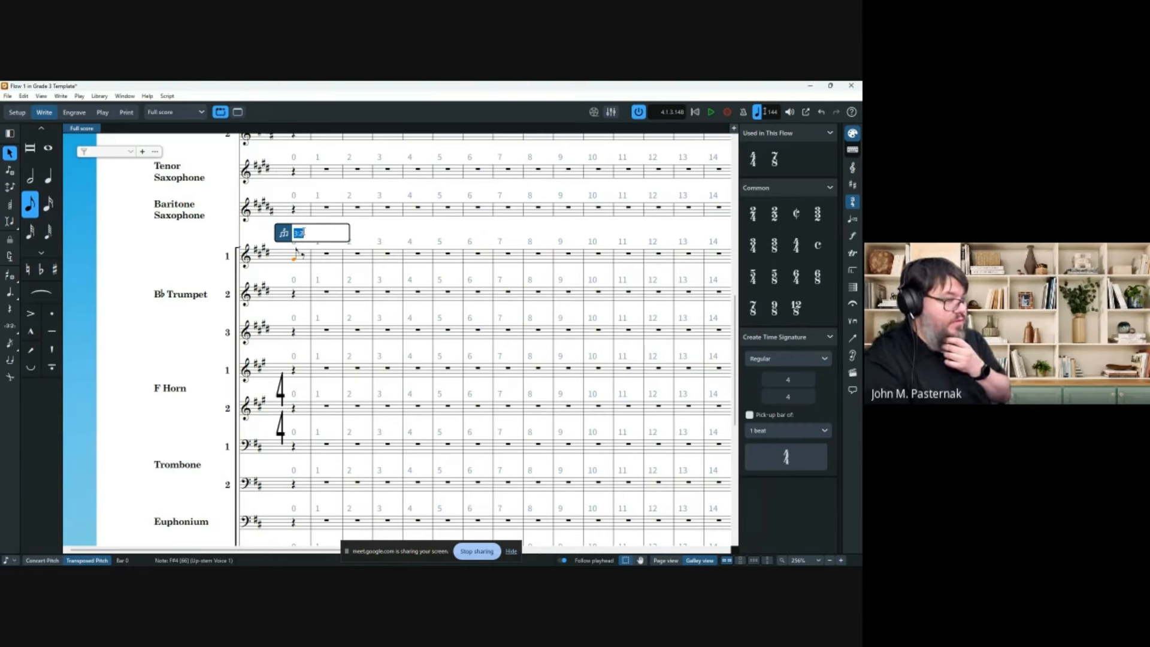
{"action": "left_click_drag", "start_coordinate": [304, 232], "coordinate": [297, 232]}
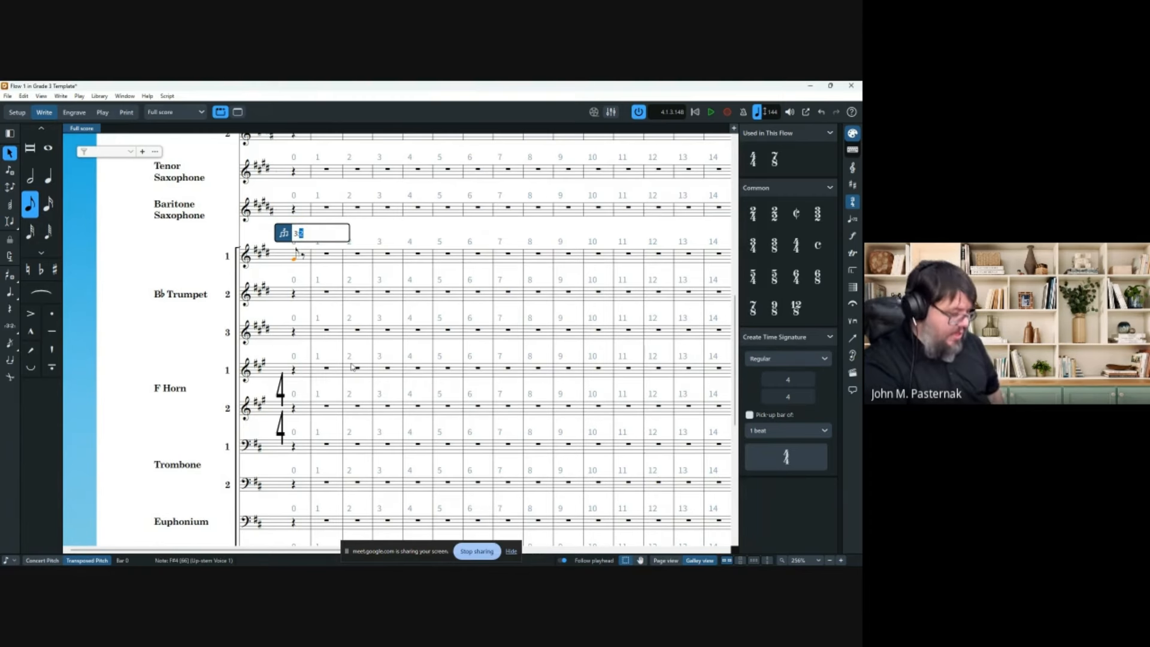
{"action": "key", "text": "Return"}
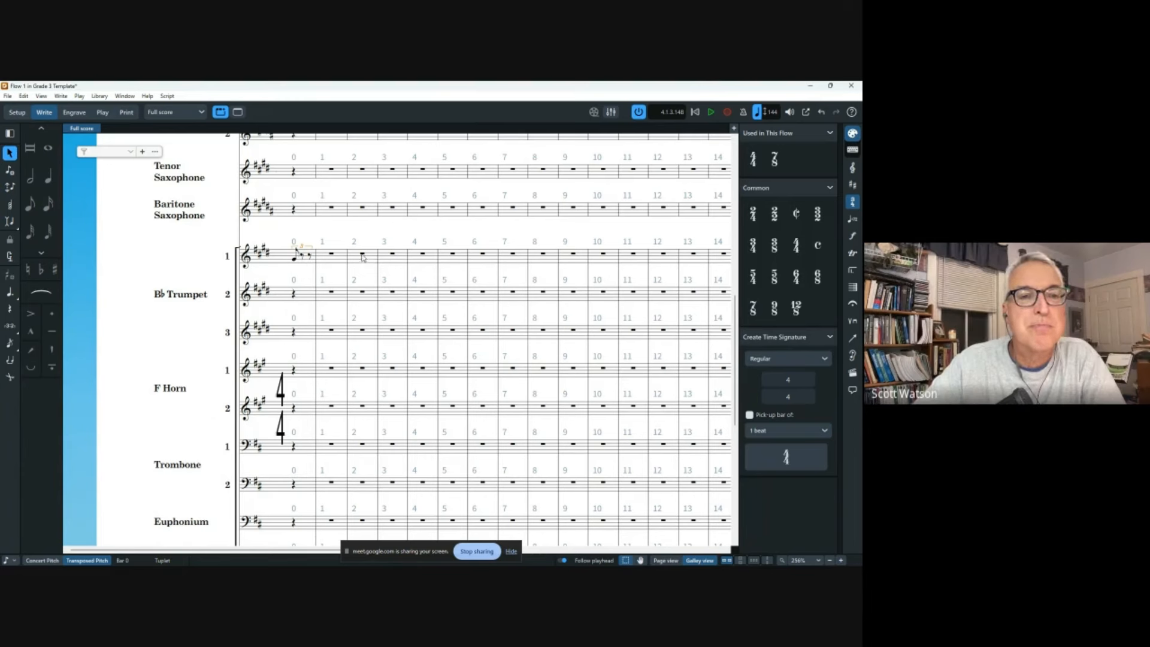
{"action": "left_click", "coordinate": [294, 260]}
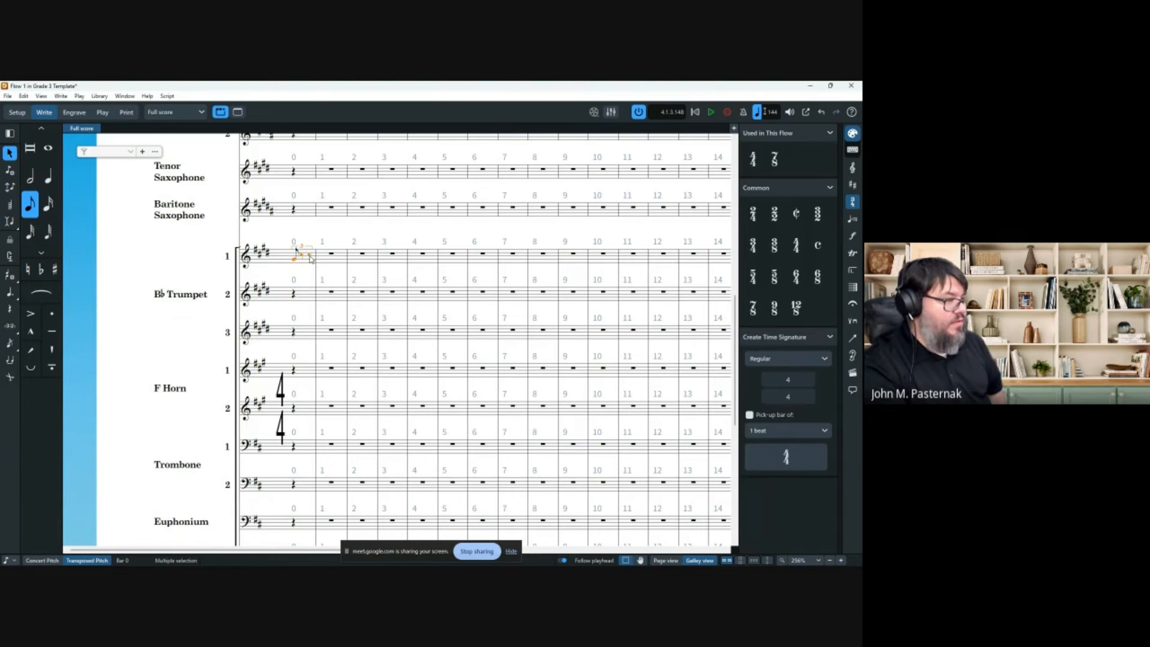
{"action": "key", "text": "ctrl+z"}
Change the opening time signature from 4/4 to 6/8.
{"action": "double_click", "coordinate": [283, 388]}
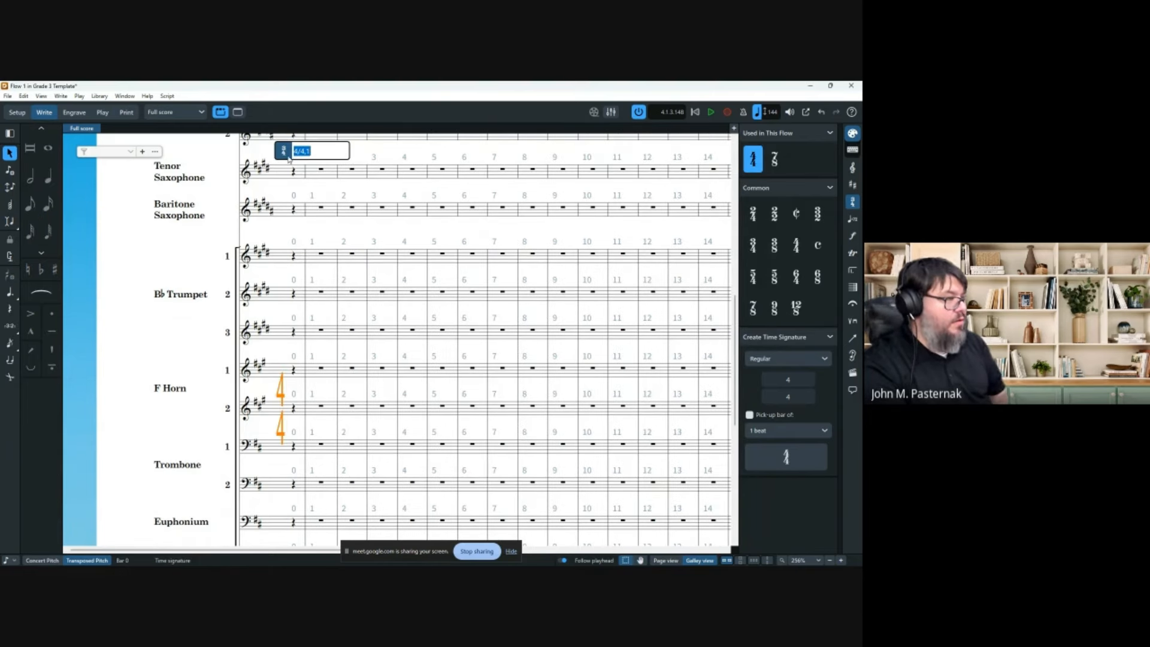
{"action": "type", "text": "6/8"}
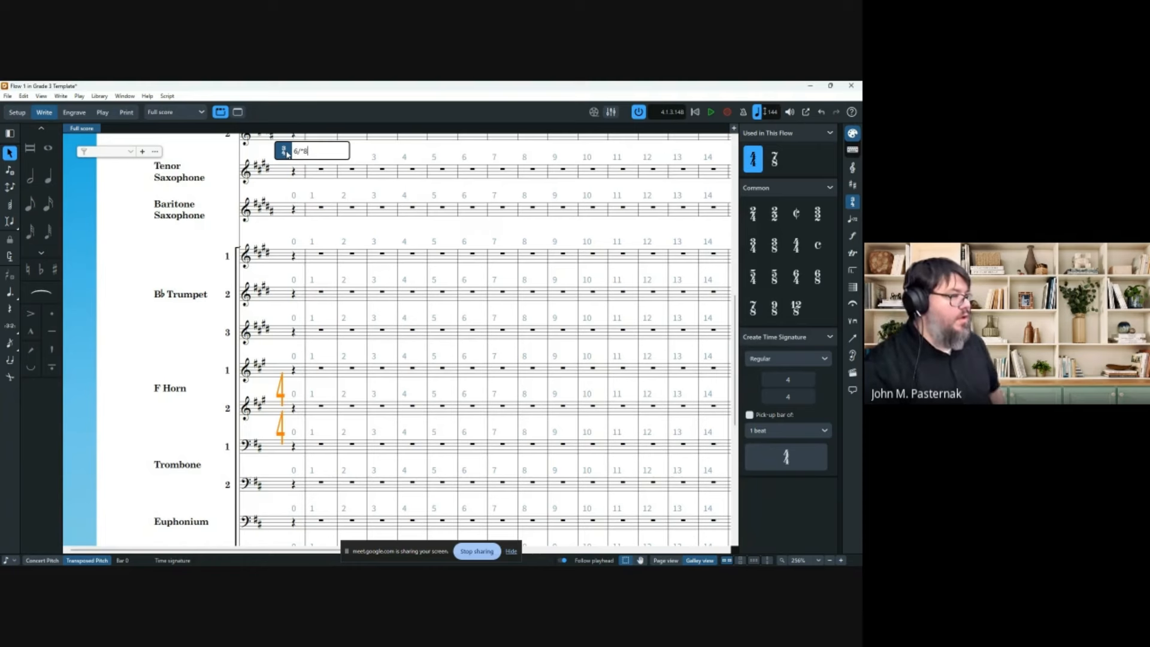
{"action": "key", "text": "Return"}
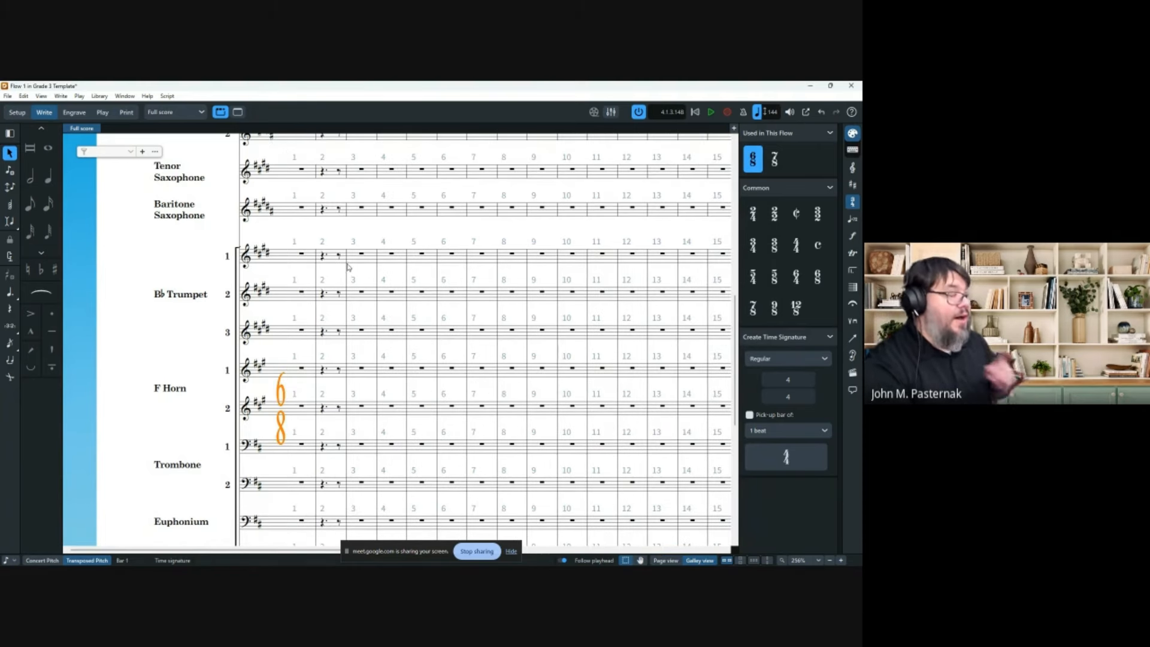
{"action": "scroll", "coordinate": [363, 277], "scroll_direction": "up", "scroll_amount": 10}
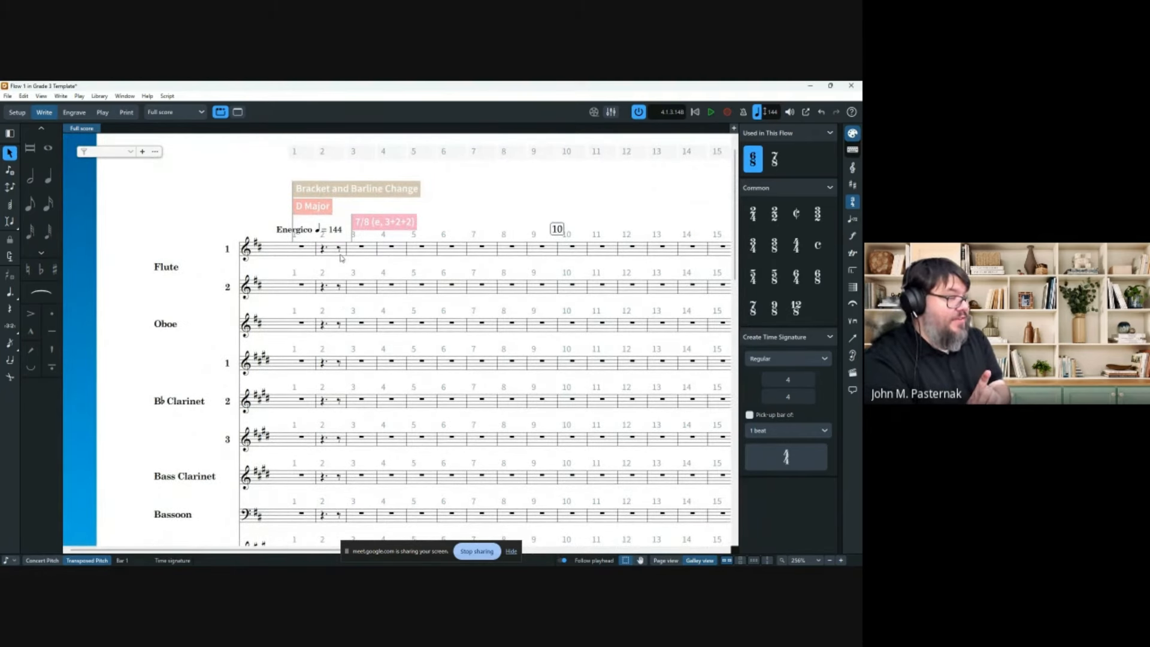
Delete the 7/8 time signature at bar 3, restoring an accidentally deleted bar 2.
{"action": "left_click", "coordinate": [366, 221]}
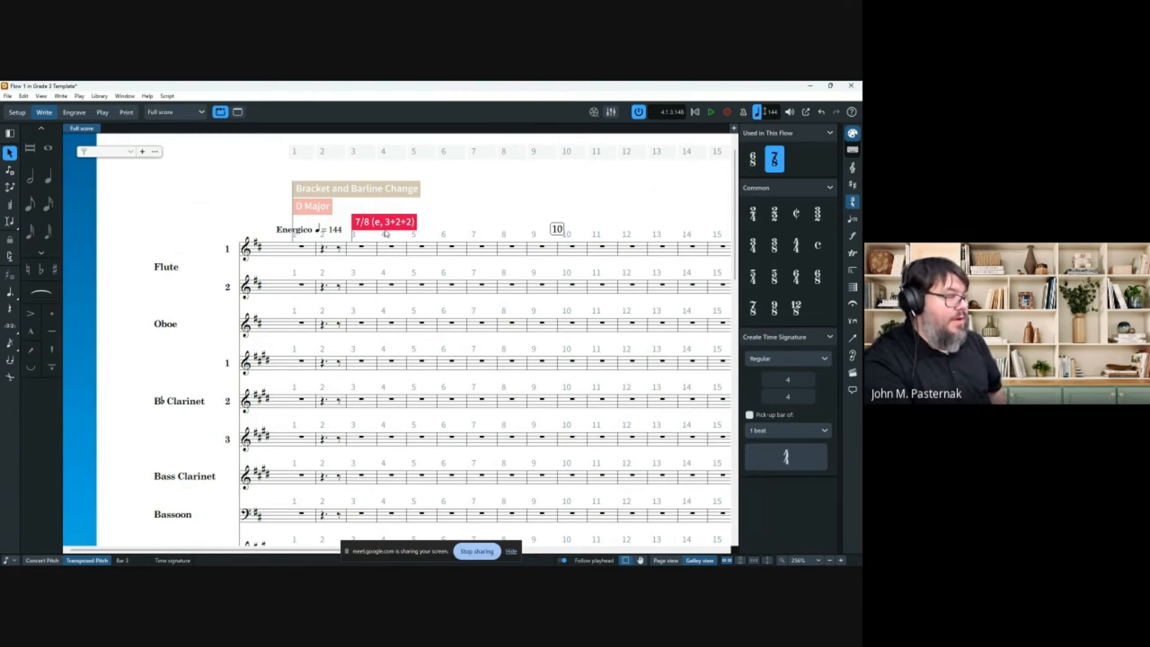
{"action": "left_click", "coordinate": [331, 152]}
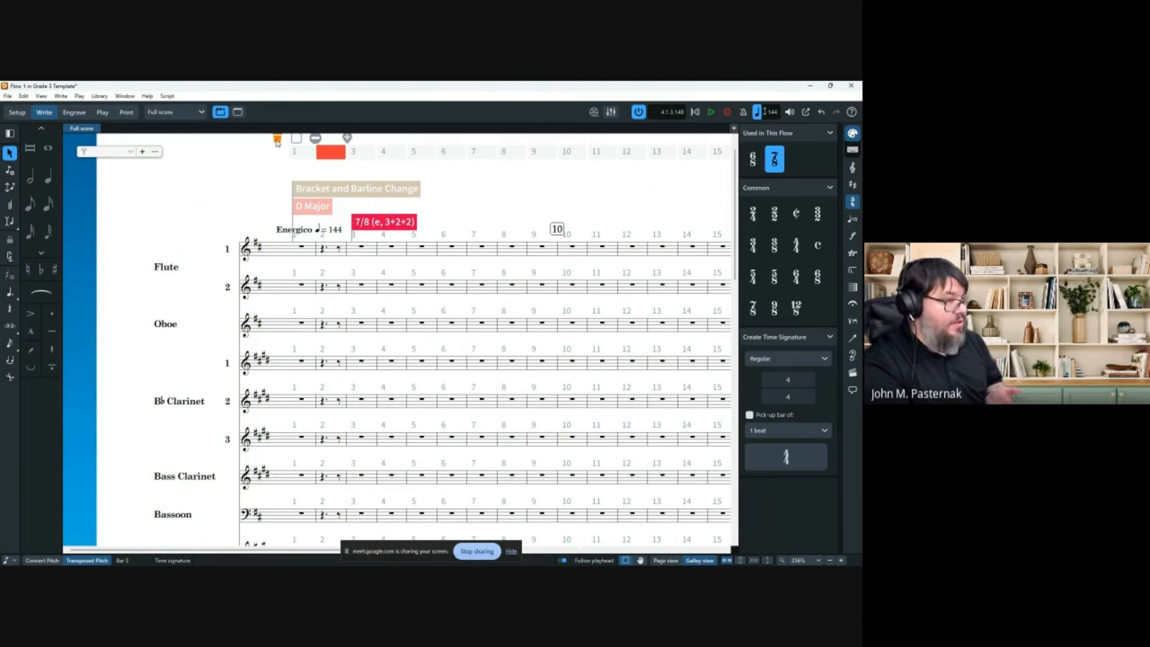
{"action": "left_click", "coordinate": [277, 141]}
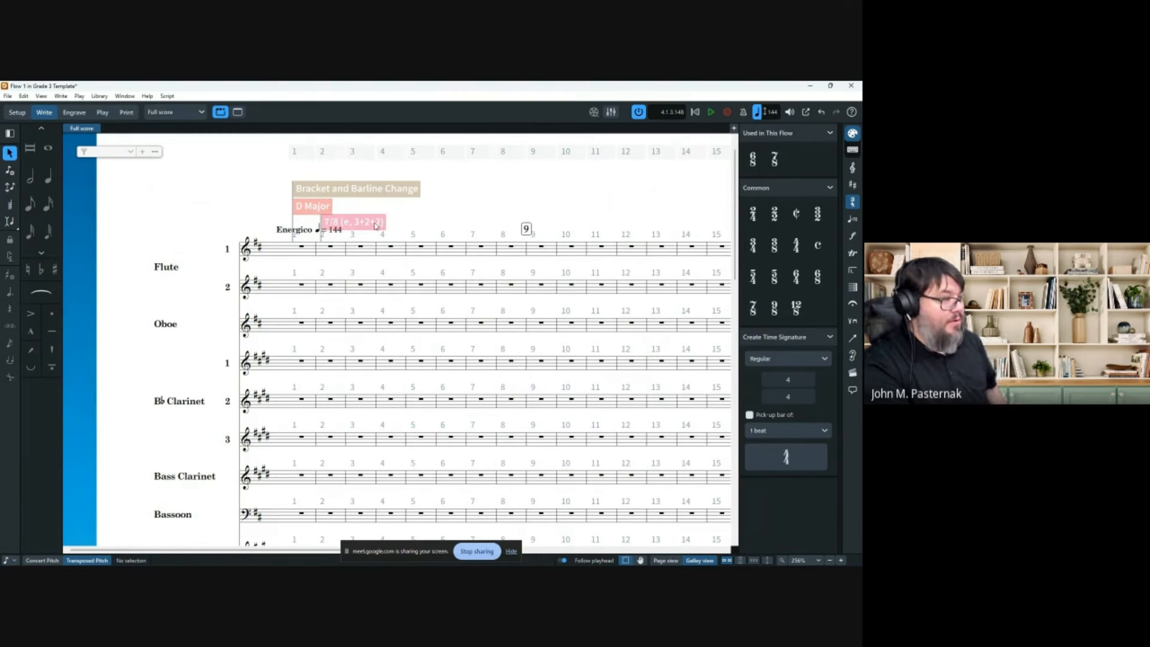
{"action": "key", "text": "ctrl+z"}
{"action": "left_click", "coordinate": [400, 225]}
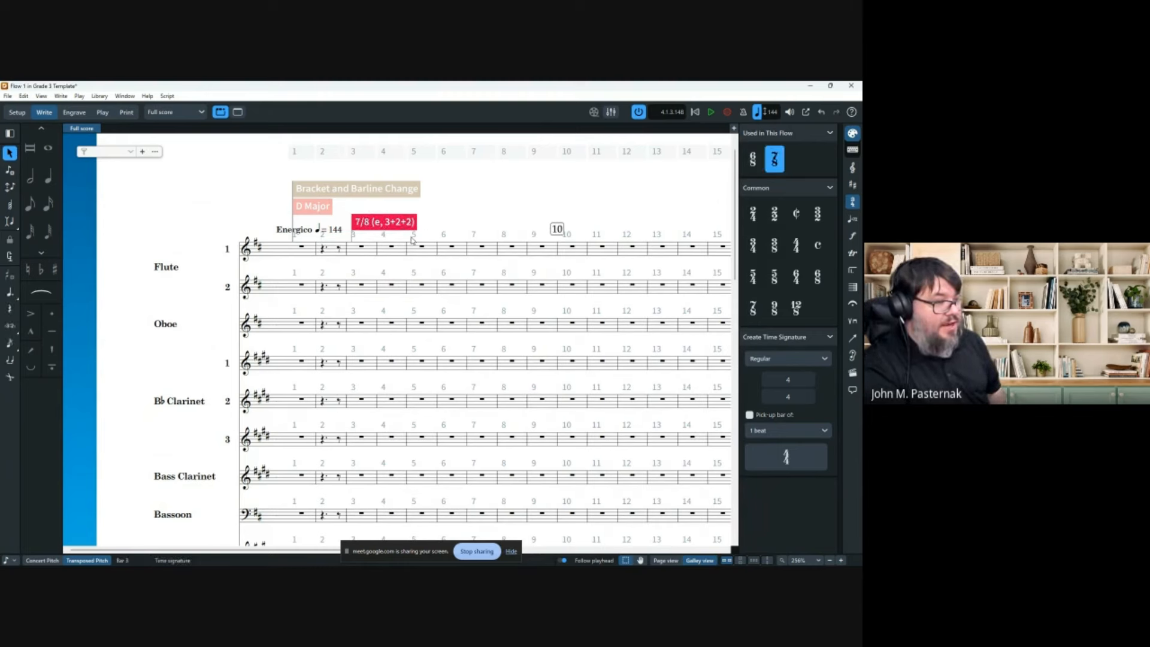
{"action": "key", "text": "Delete"}
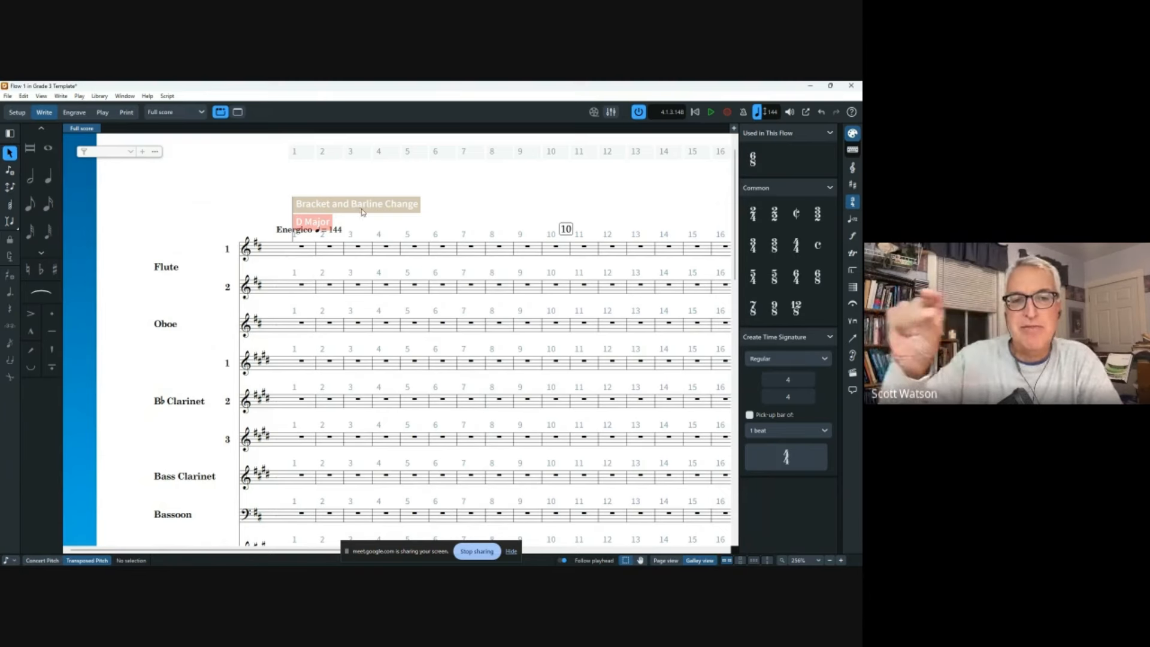
{"action": "key", "text": "ctrl+z"}
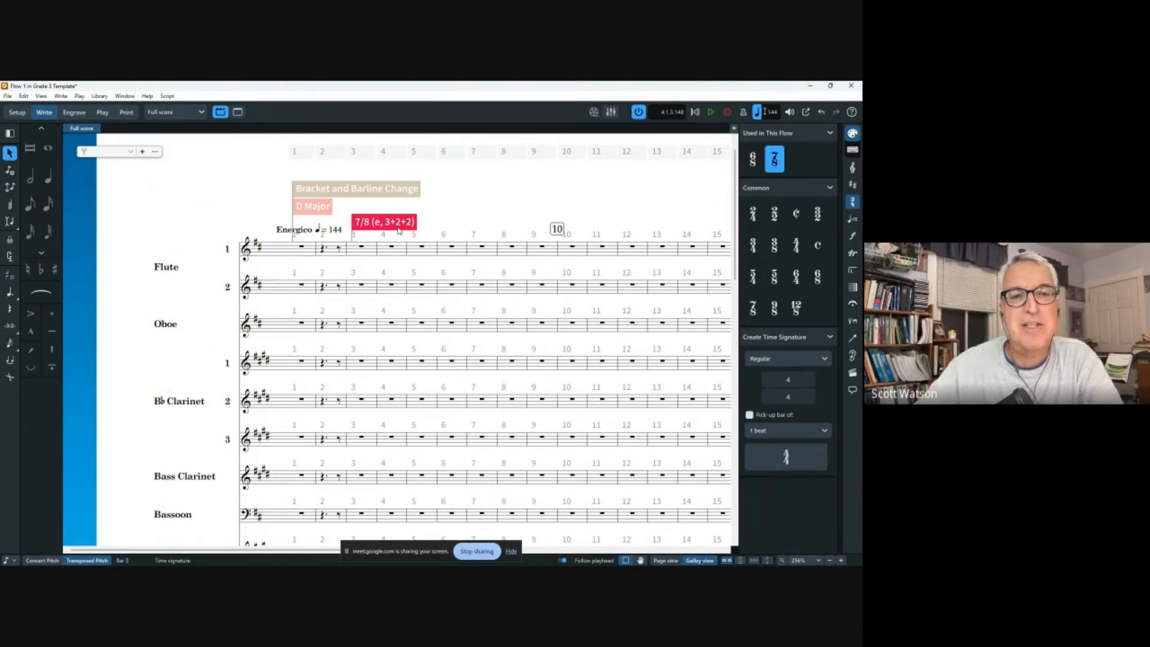
{"action": "key", "text": "Delete"}
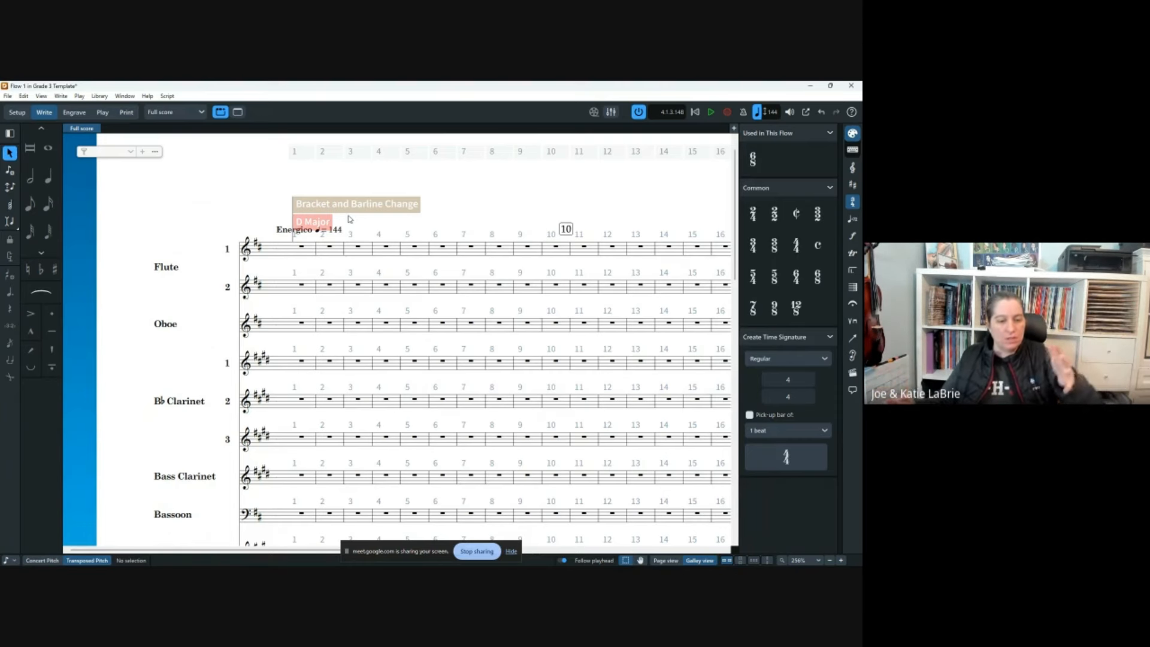
Select Flute 1's rests across bars 1–27.
{"action": "left_click", "coordinate": [306, 249]}
{"action": "scroll", "coordinate": [307, 250], "scroll_direction": "right", "scroll_amount": 6}
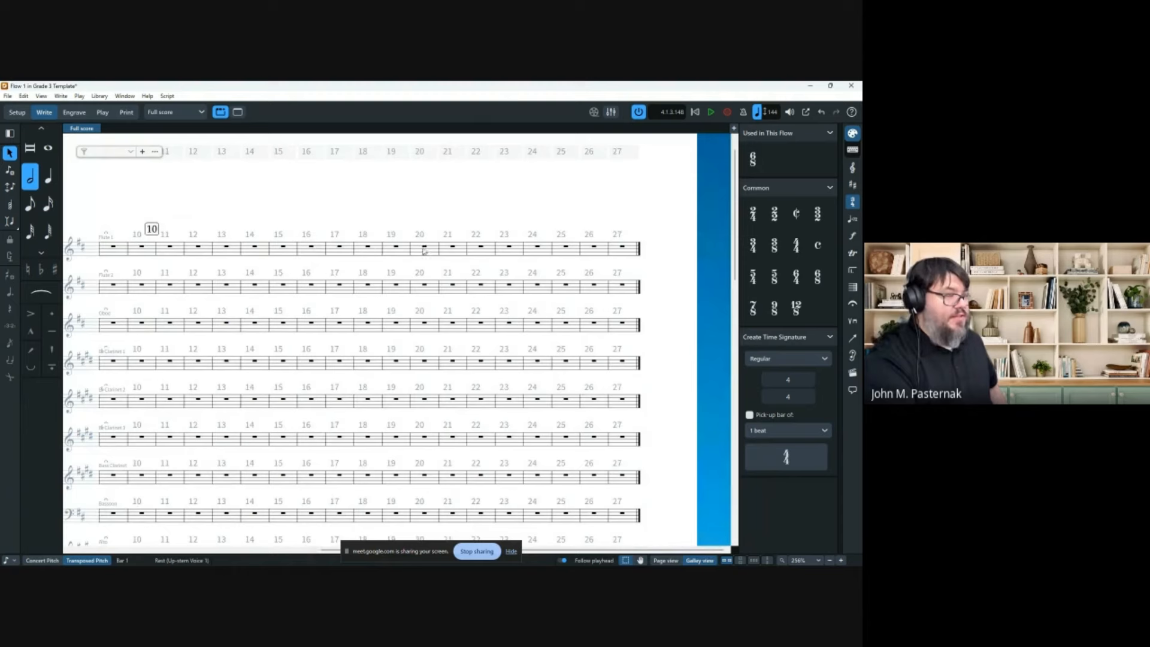
{"action": "left_click", "coordinate": [617, 246], "text": "shift"}
{"action": "scroll", "coordinate": [618, 248], "scroll_direction": "down", "scroll_amount": 2}
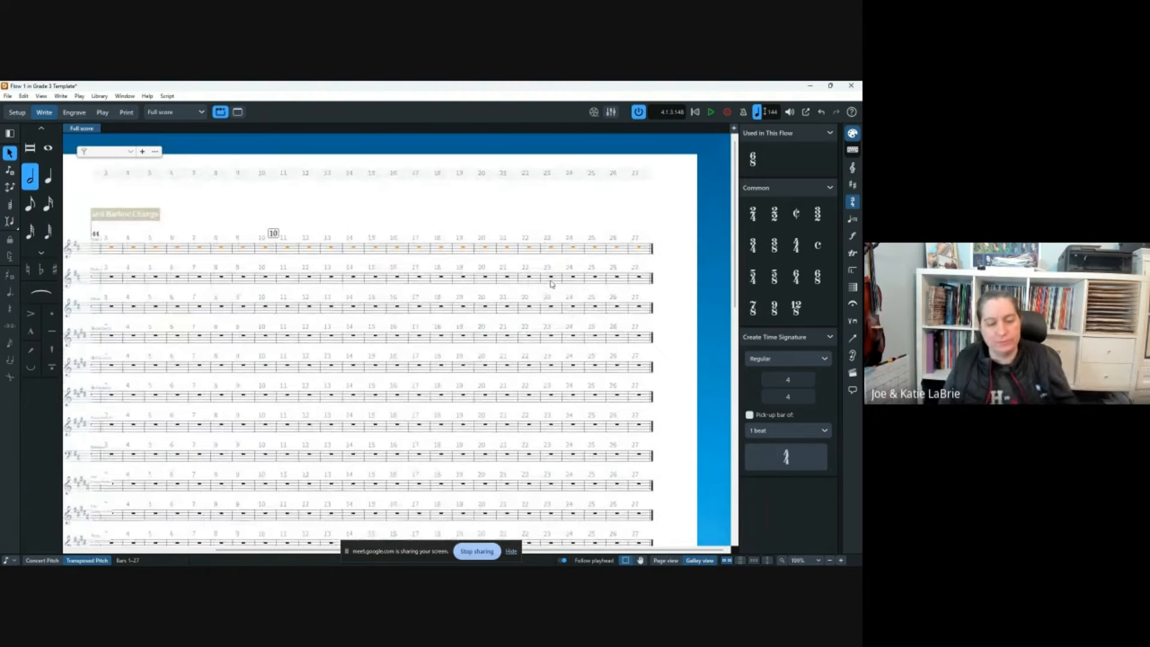
{"action": "scroll", "coordinate": [528, 291], "scroll_direction": "left", "scroll_amount": 2}
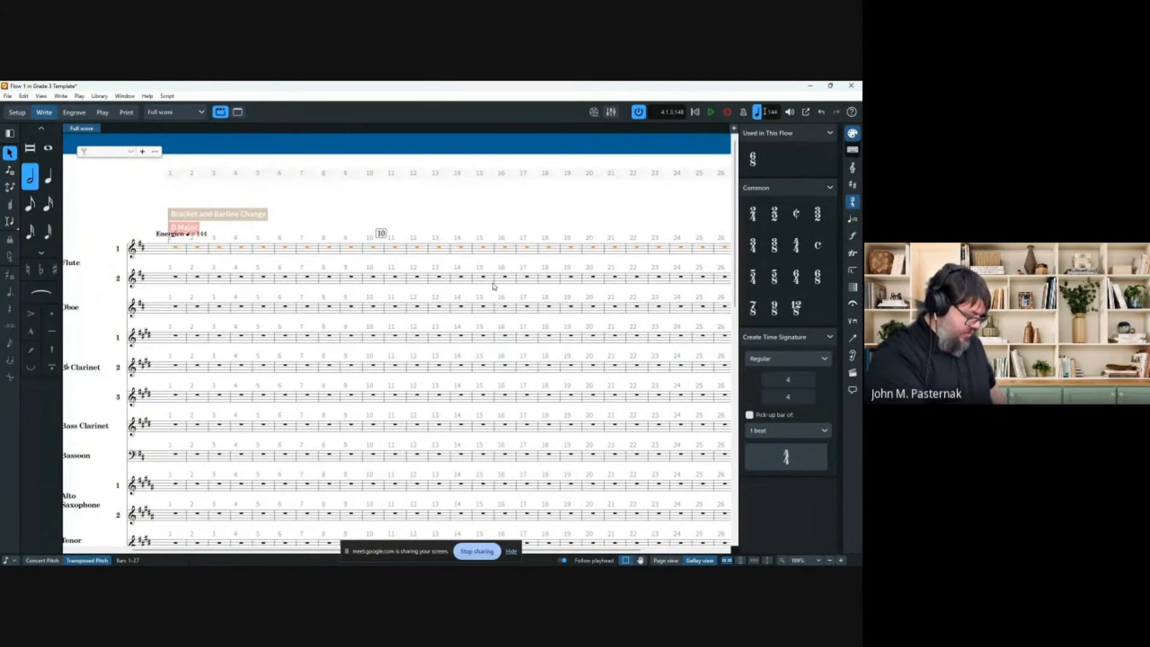
Re-enter 6/8 as the time signature at bar 1 with Shift+M.
{"action": "key", "text": "shift+m"}
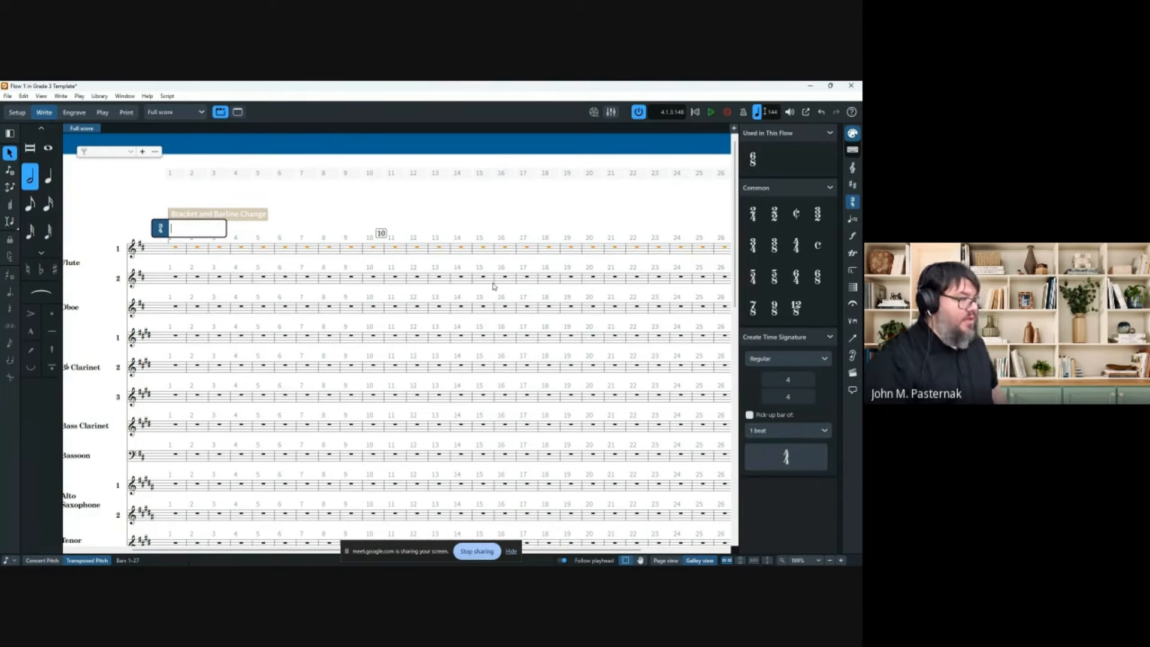
{"action": "type", "text": "6/8"}
{"action": "key", "text": "Return"}
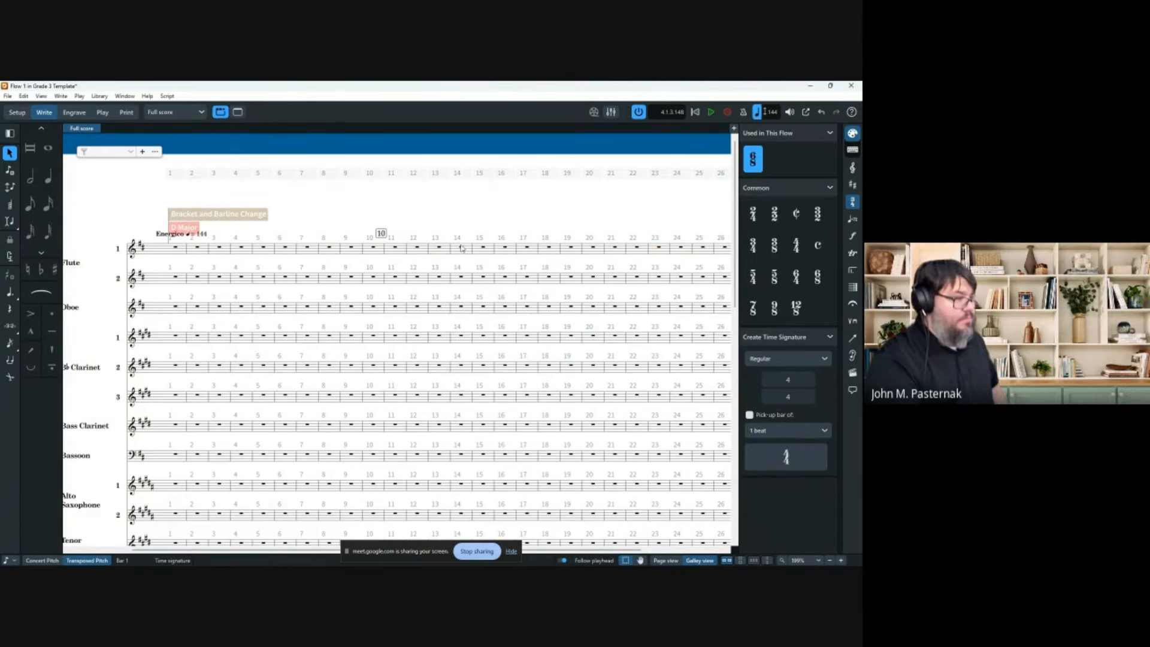
{"action": "scroll", "coordinate": [272, 252], "scroll_direction": "down", "scroll_amount": 10}
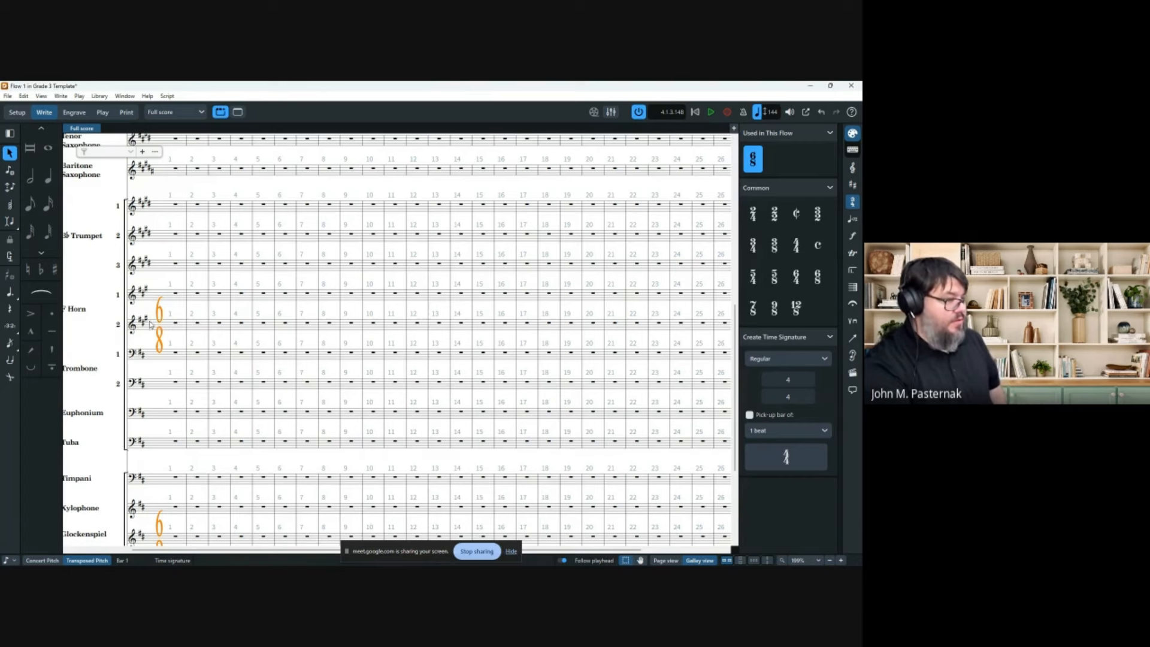
Insert a 2/4 time signature at bar 14.
{"action": "left_click", "coordinate": [460, 323]}
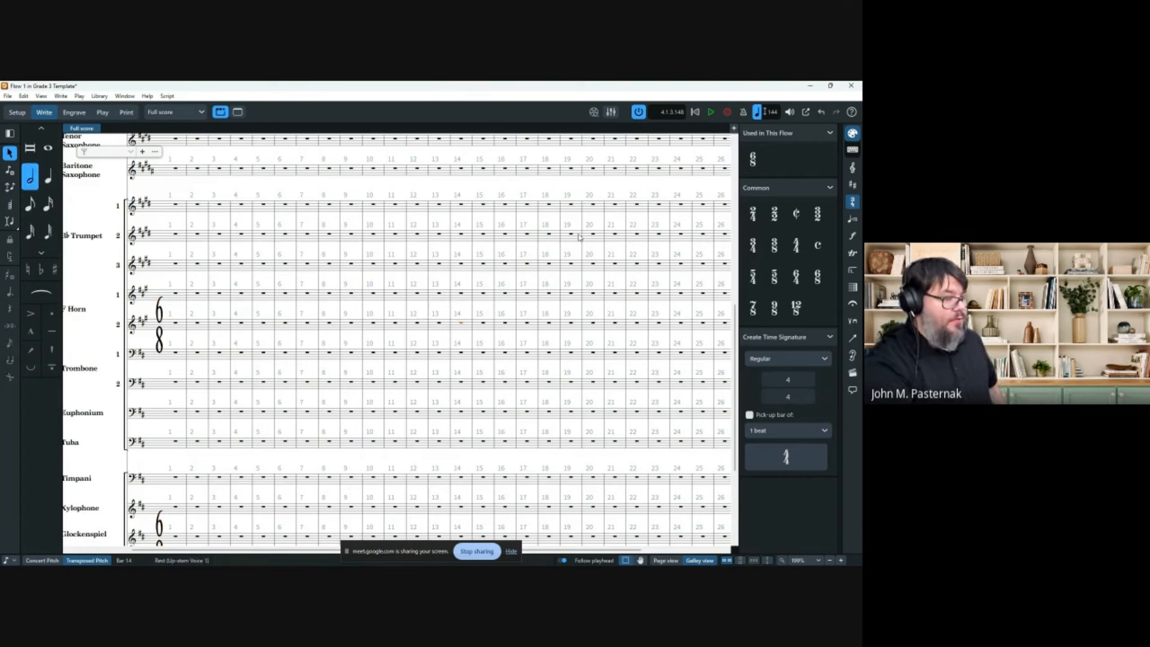
{"action": "key", "text": "shift+m"}
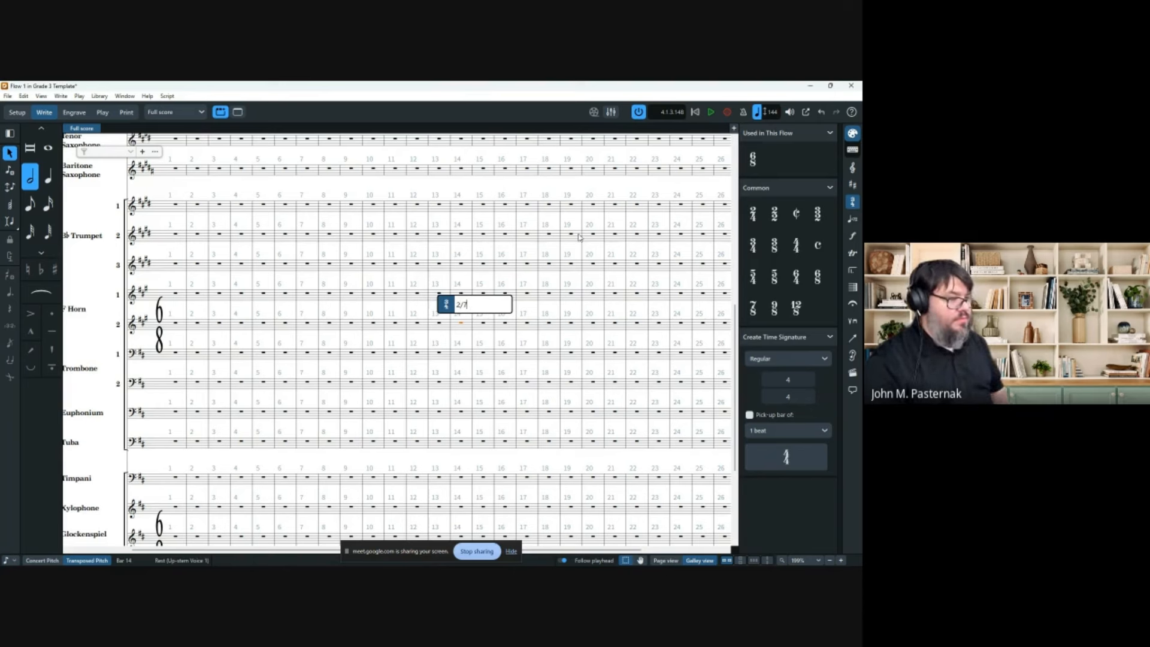
{"action": "key", "text": "Return"}
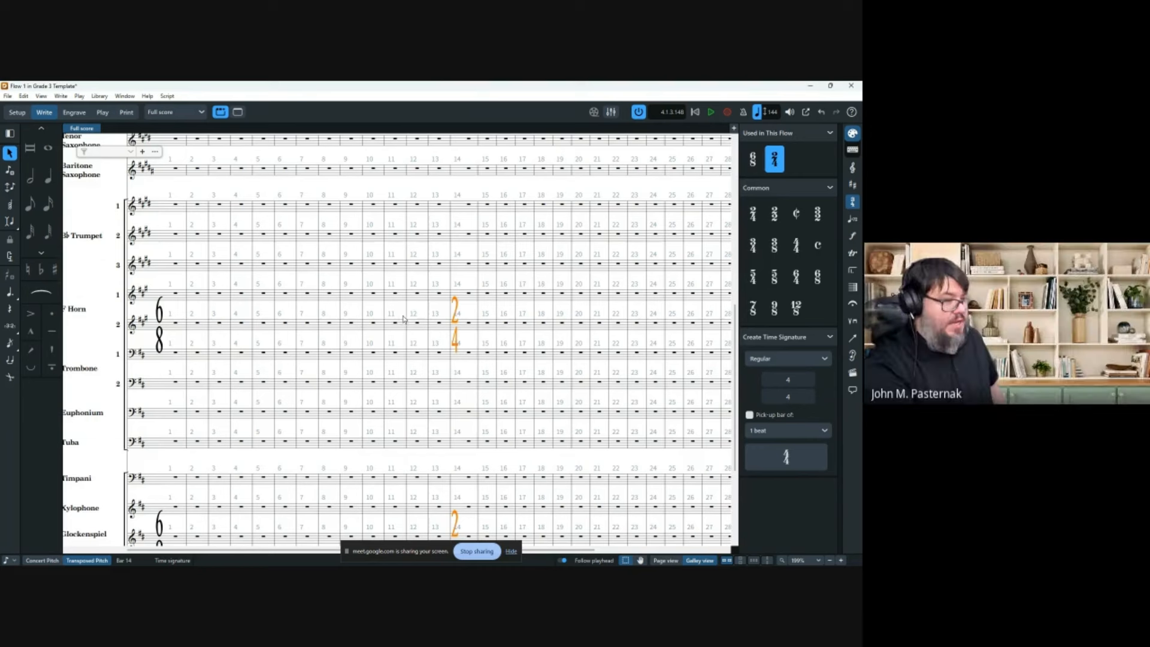
{"action": "scroll", "coordinate": [403, 320], "scroll_direction": "right", "scroll_amount": 3}
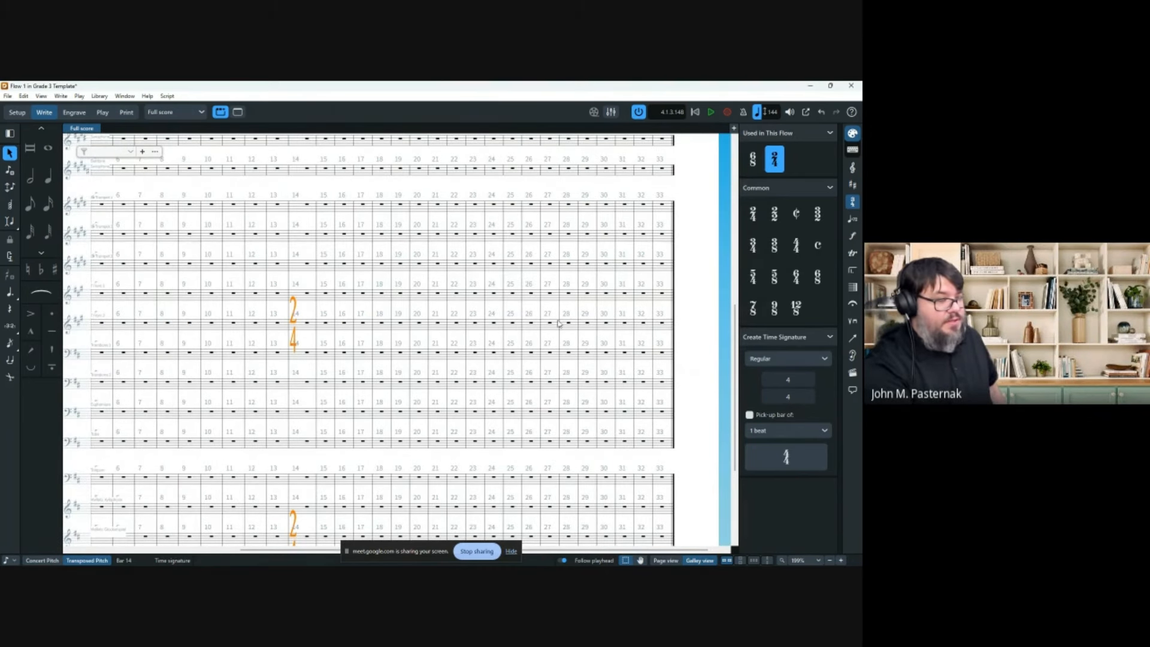
{"action": "scroll", "coordinate": [334, 342], "scroll_direction": "left", "scroll_amount": 4}
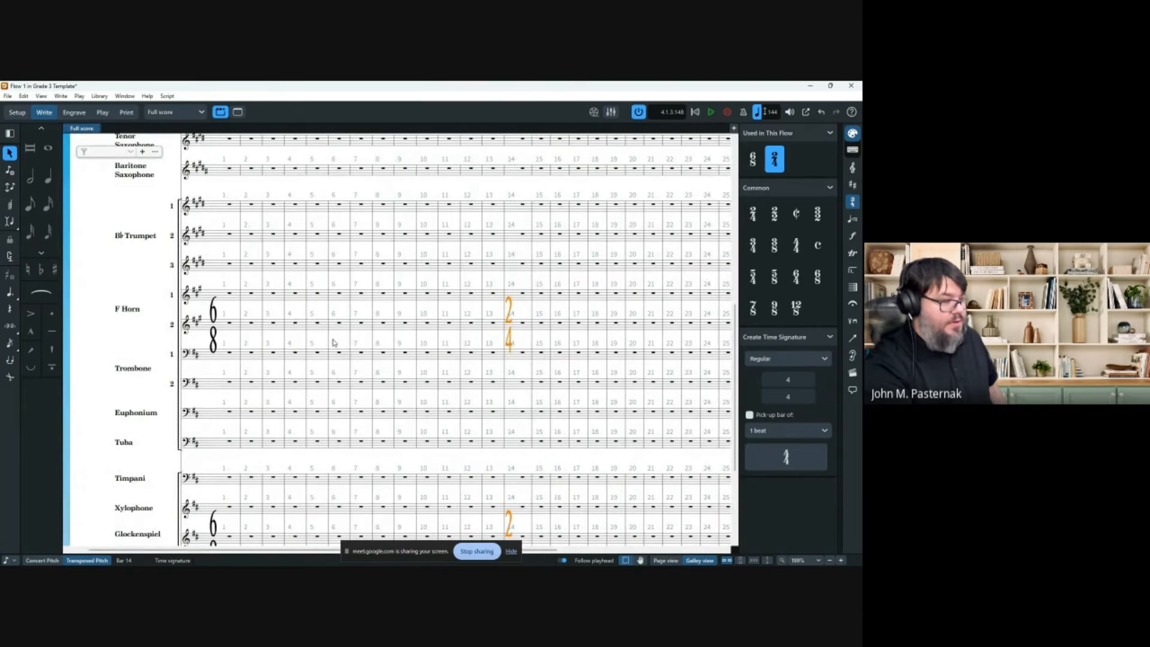
{"action": "scroll", "coordinate": [333, 342], "scroll_direction": "down", "scroll_amount": 1}
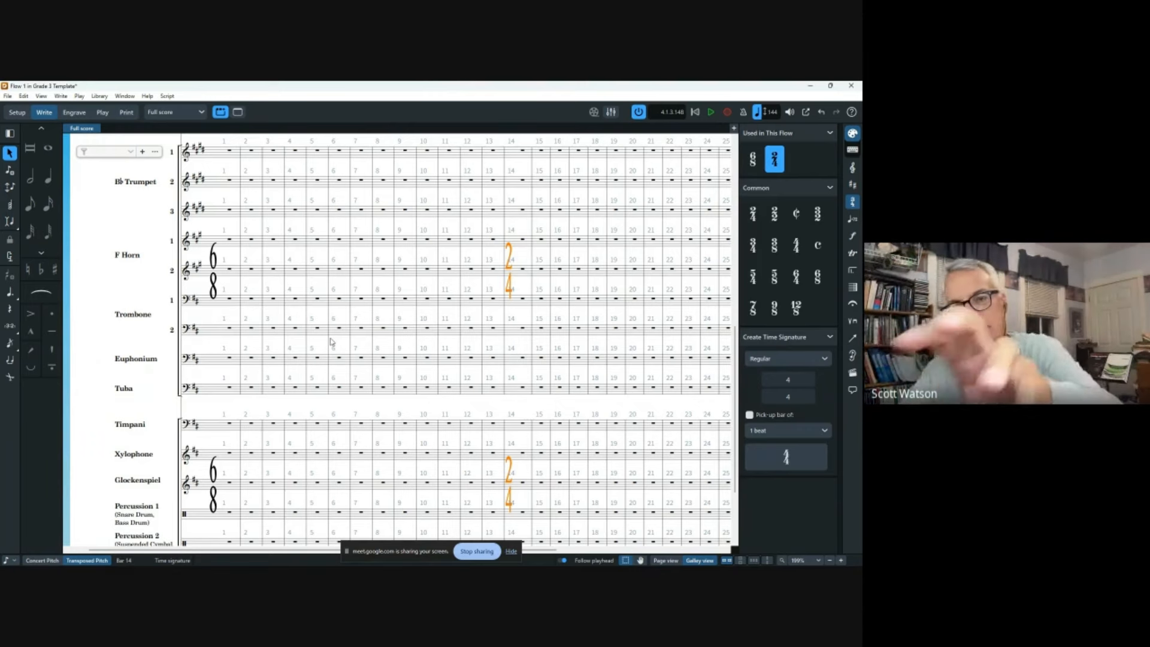
Copy 6/8 into bar 15, then paste the 2/4–6/8 pair at bars 20 and 24.
{"action": "left_click", "coordinate": [215, 266]}
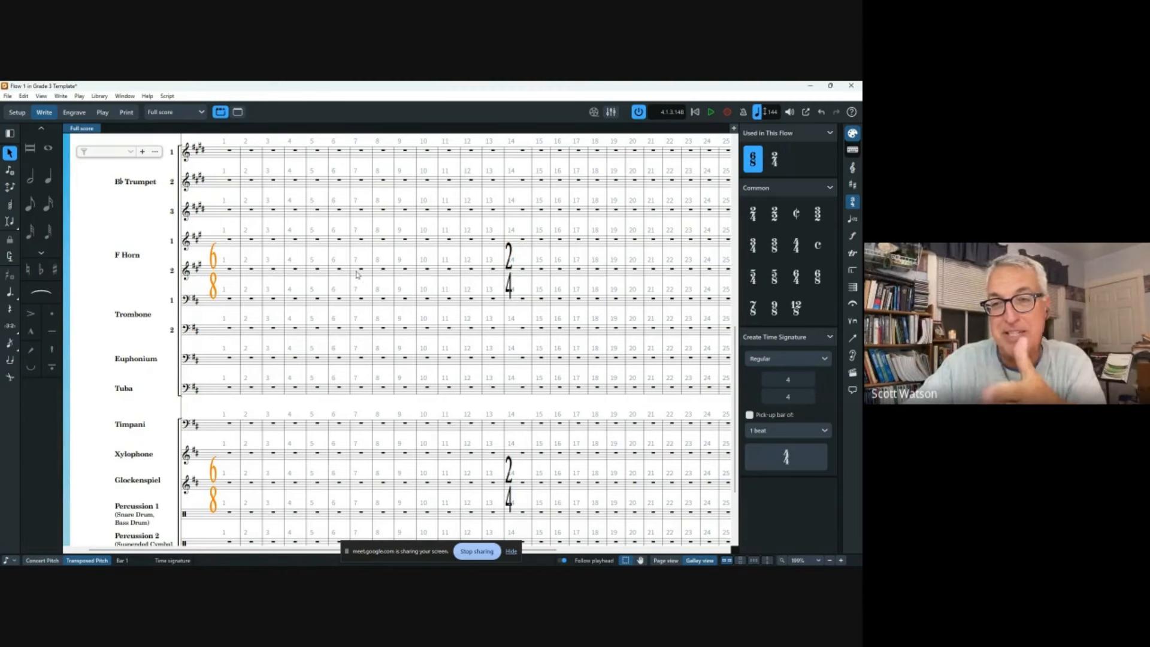
{"action": "left_click", "coordinate": [542, 271], "text": "alt"}
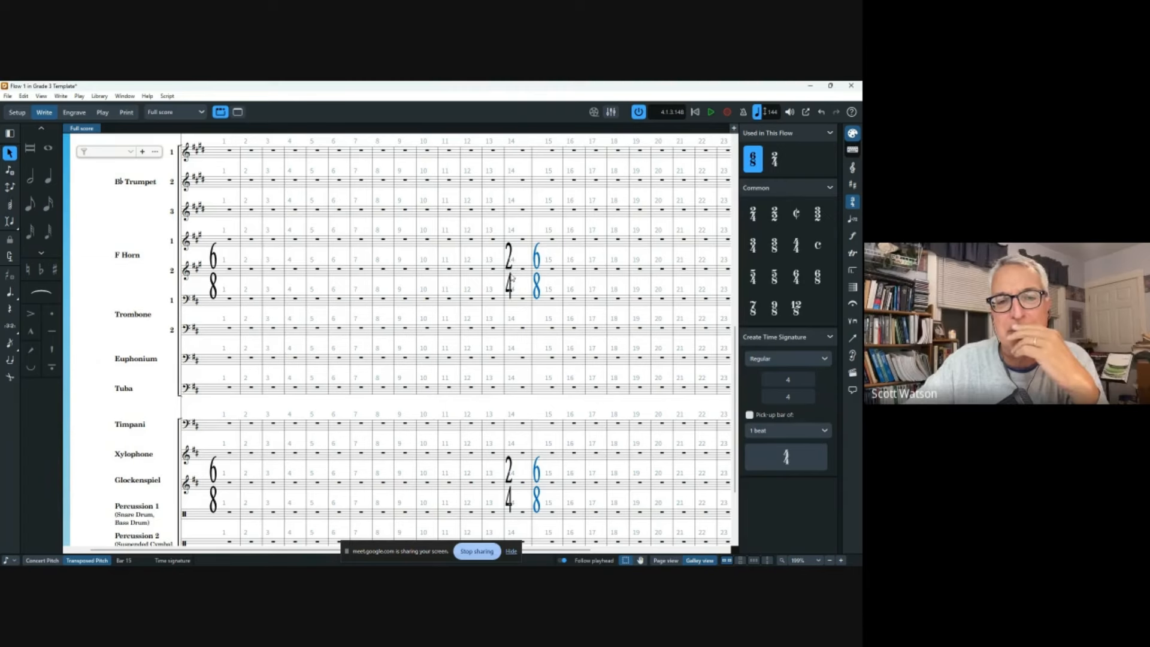
{"action": "left_click", "coordinate": [509, 273]}
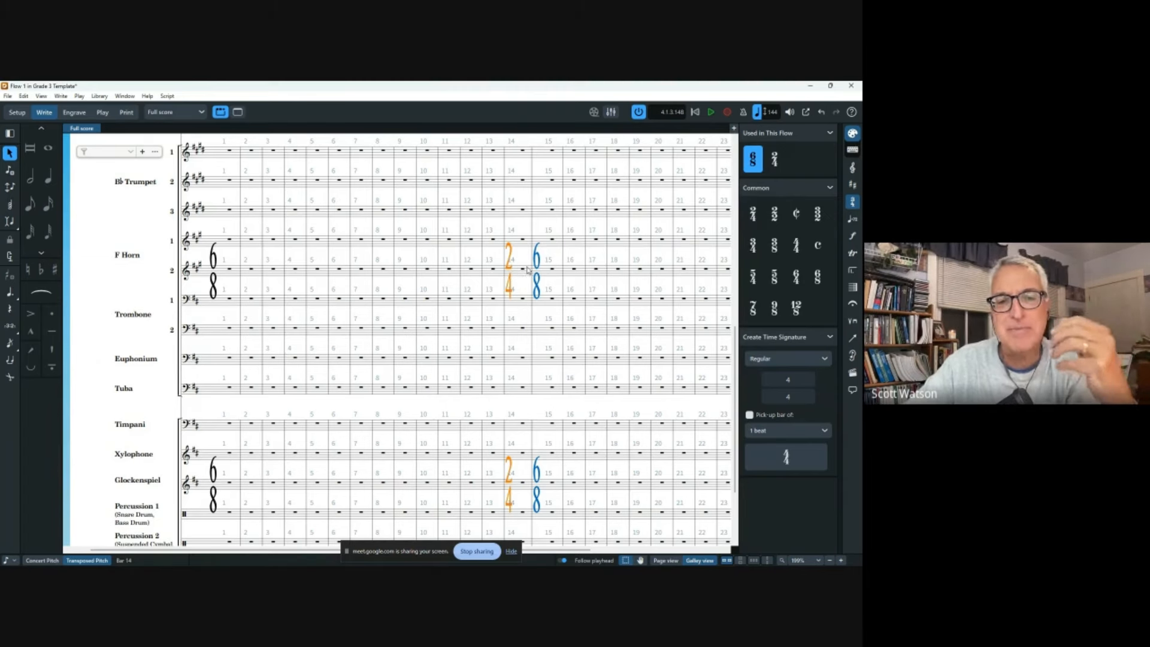
{"action": "left_click", "coordinate": [536, 268], "text": "ctrl"}
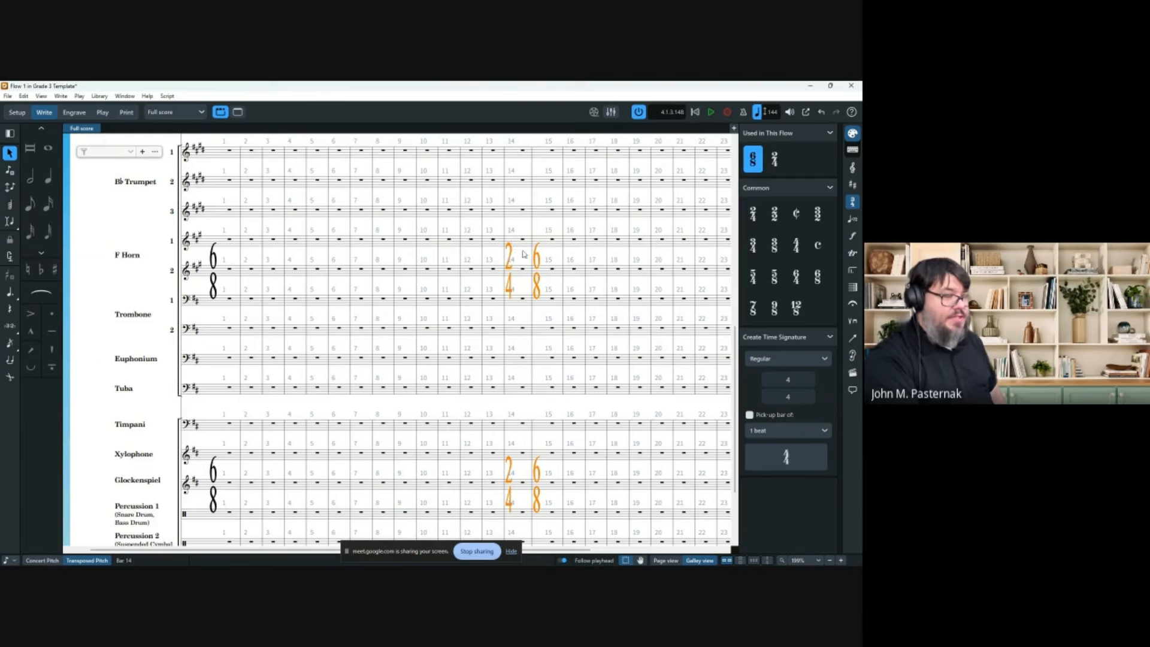
{"action": "scroll", "coordinate": [267, 273], "scroll_direction": "right", "scroll_amount": 5}
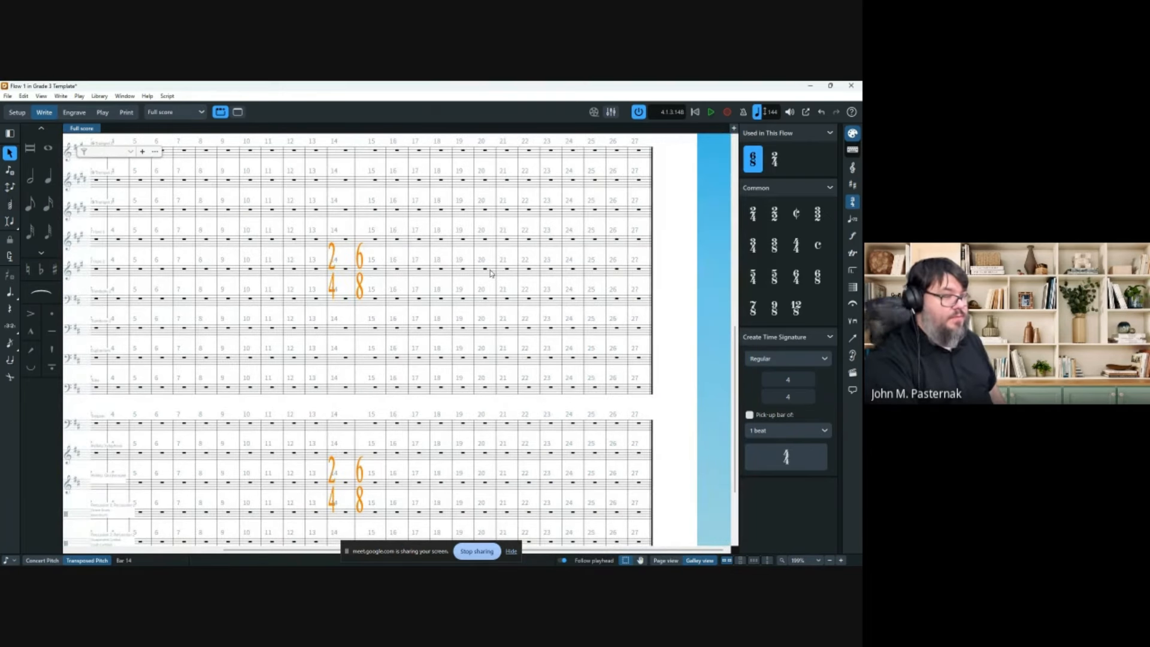
{"action": "left_click", "coordinate": [489, 269]}
{"action": "key", "text": "ctrl+v"}
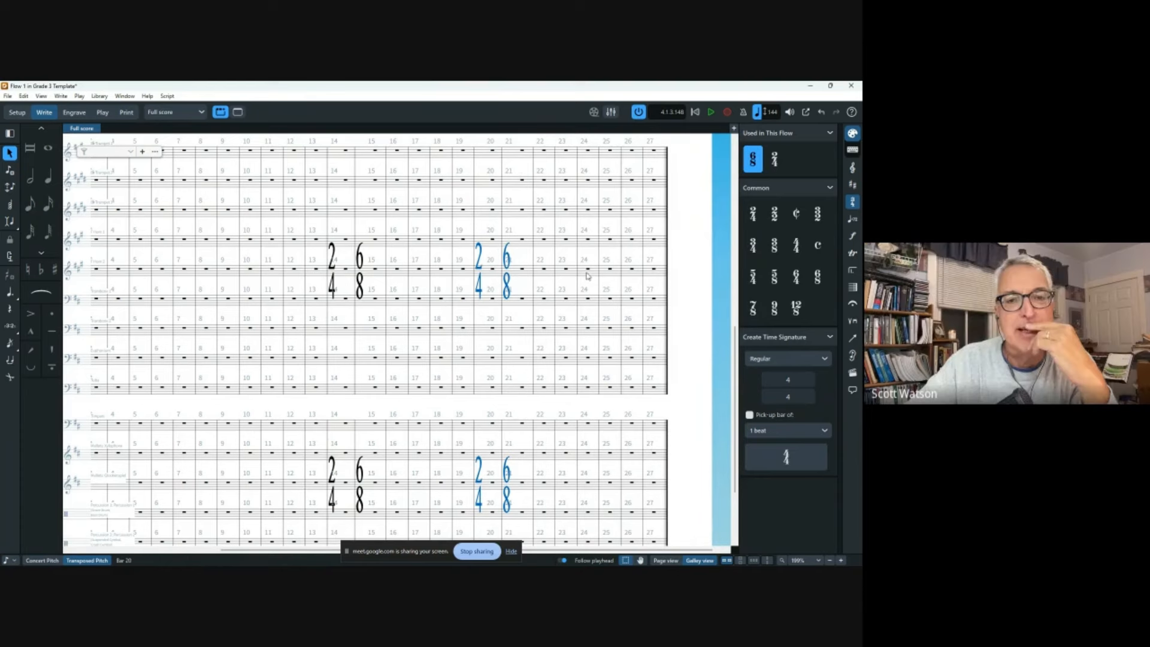
{"action": "left_click", "coordinate": [576, 279]}
{"action": "key", "text": "ctrl+v"}
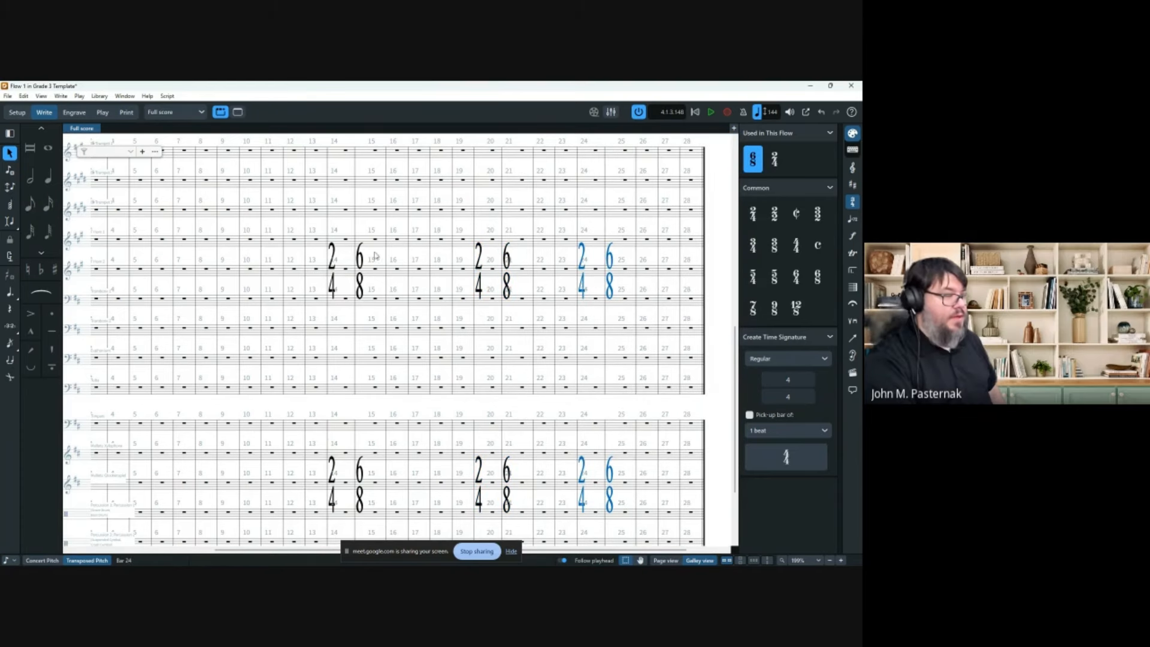
Try repeating the bar 14–15 time-signature pair with R, then undo it.
{"action": "left_click", "coordinate": [334, 261]}
{"action": "left_click", "coordinate": [360, 264], "text": "ctrl"}
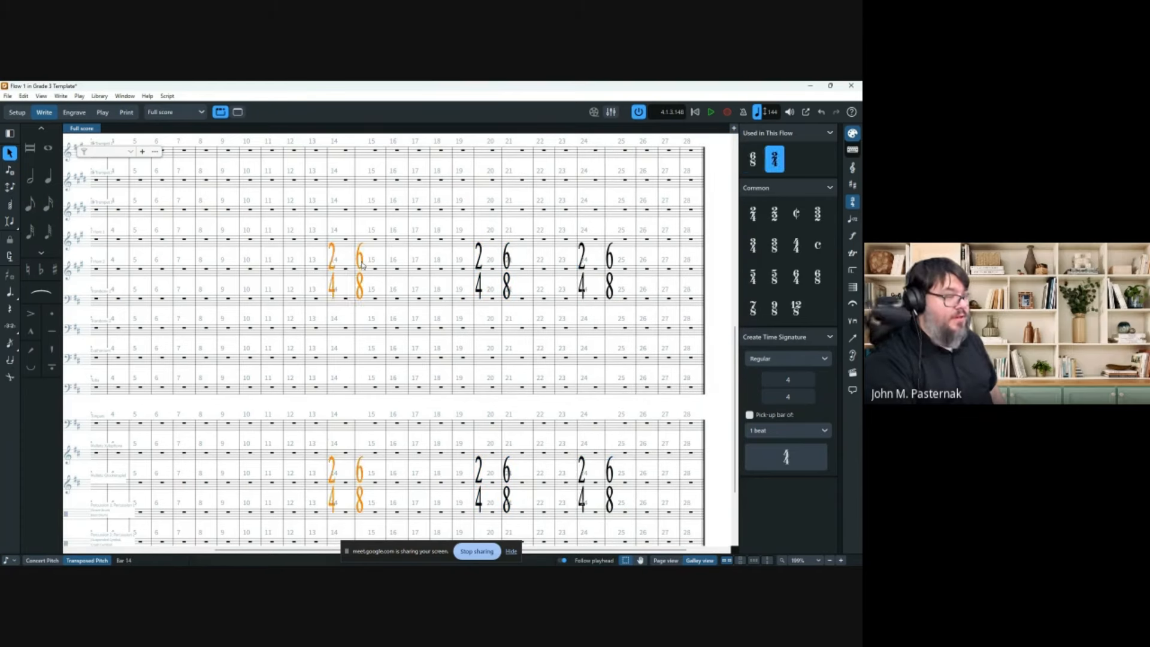
{"action": "key", "text": "r"}
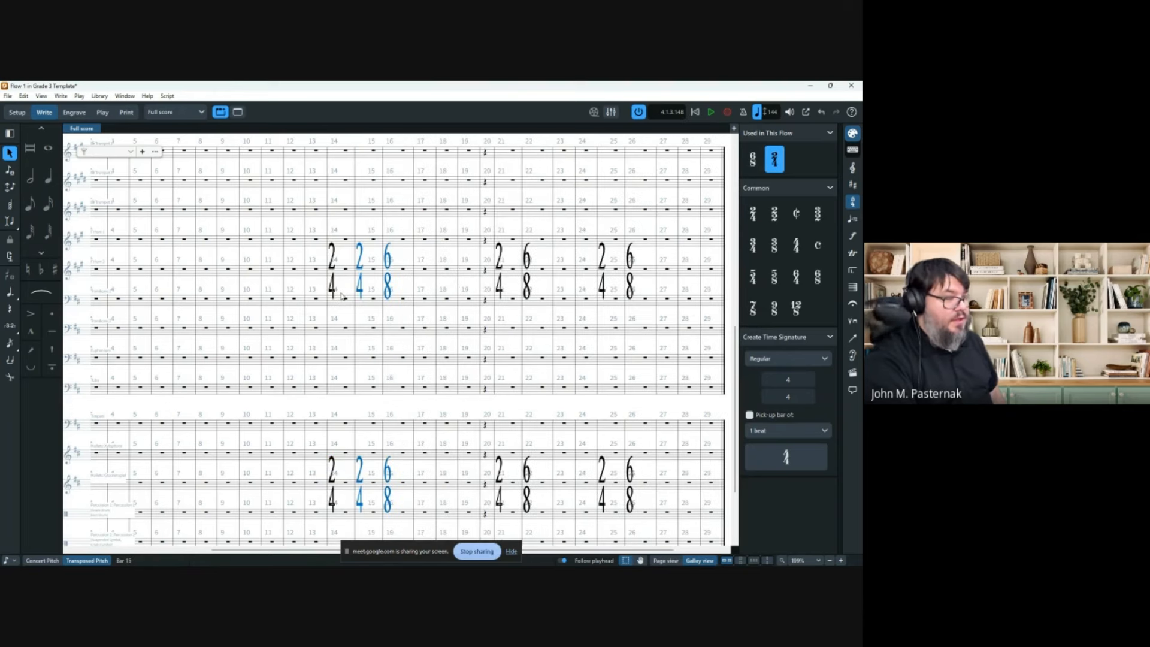
{"action": "key", "text": "r"}
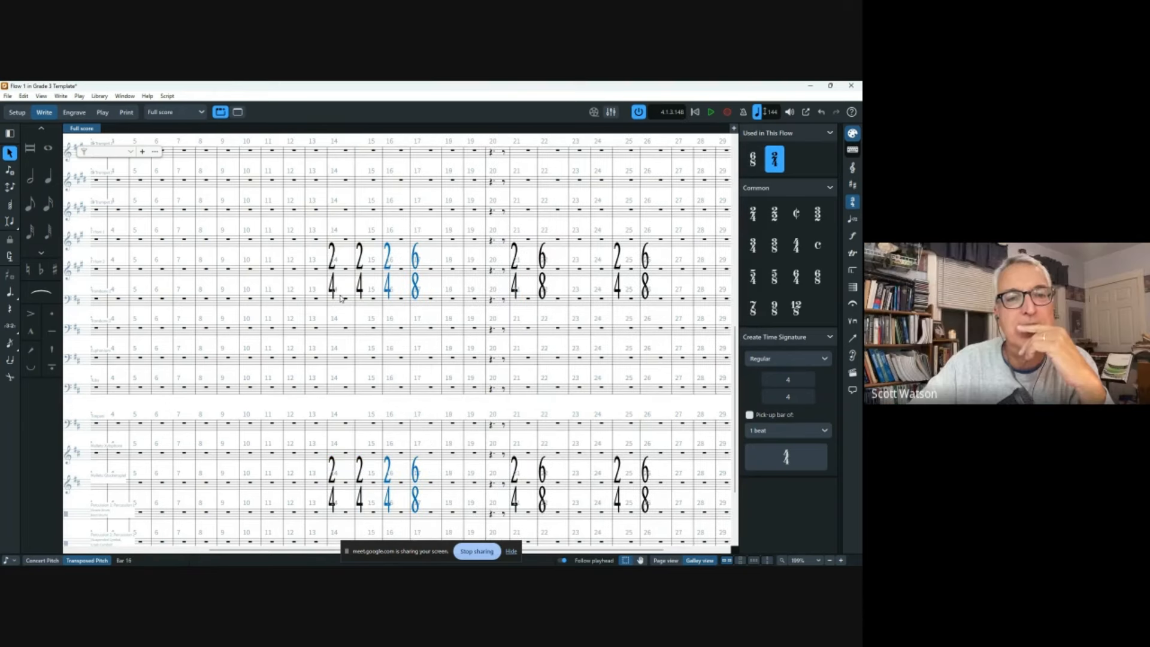
{"action": "key", "text": "ctrl+z"}
{"action": "key", "text": "ctrl+z"}
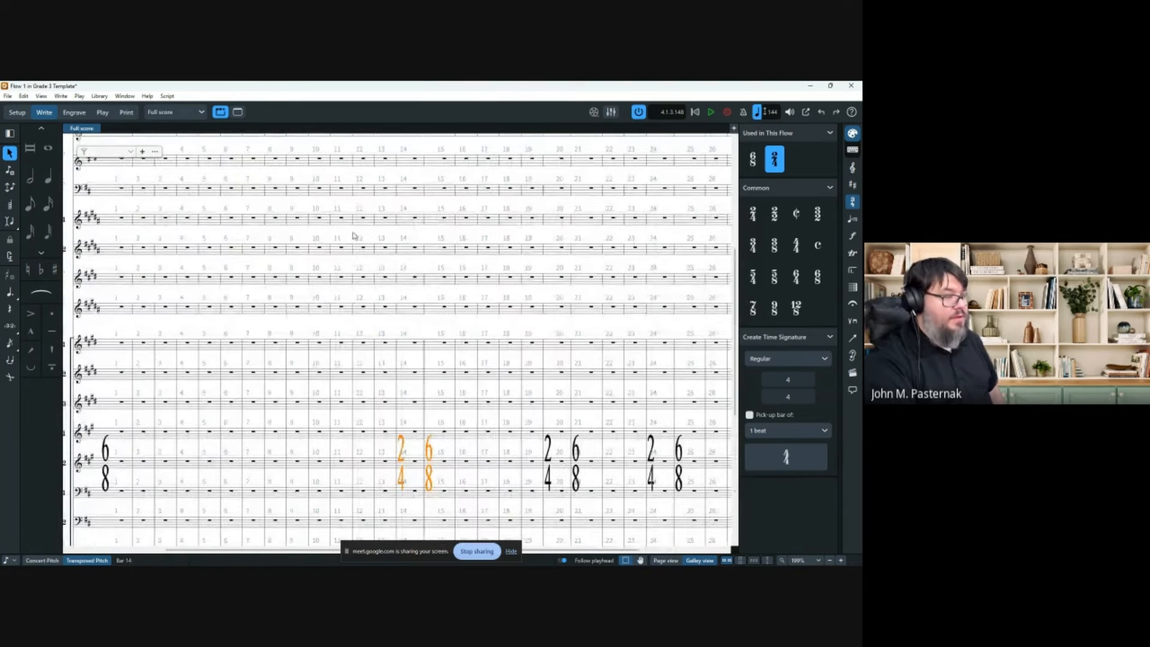
{"action": "left_click", "coordinate": [430, 453]}
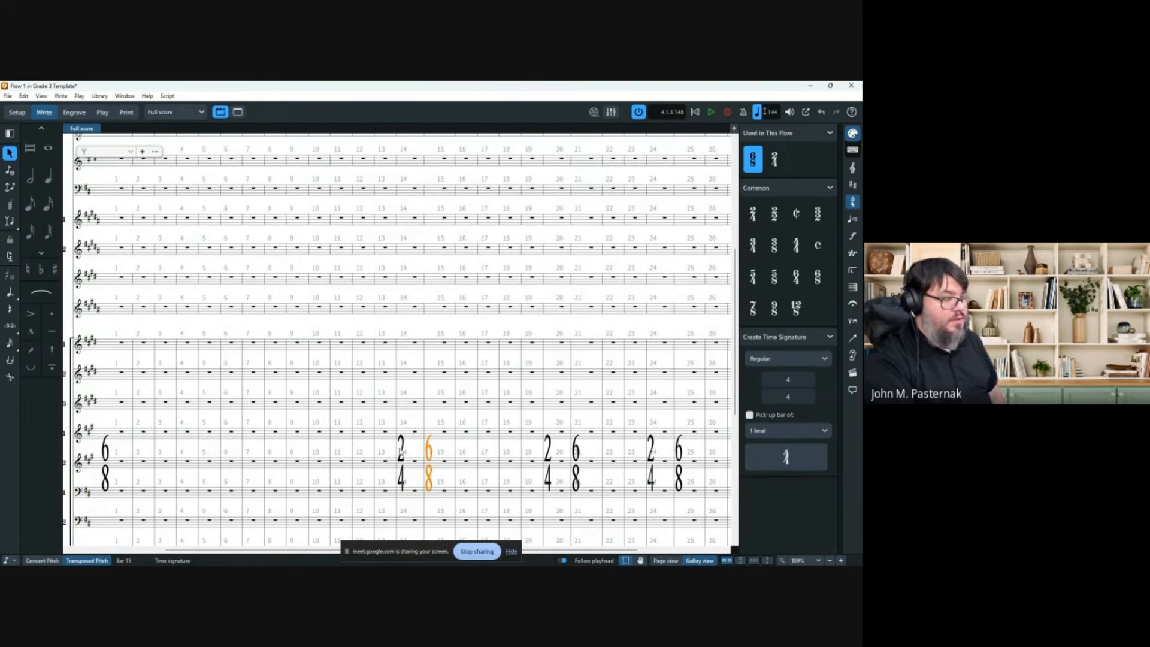
{"action": "left_click", "coordinate": [399, 462]}
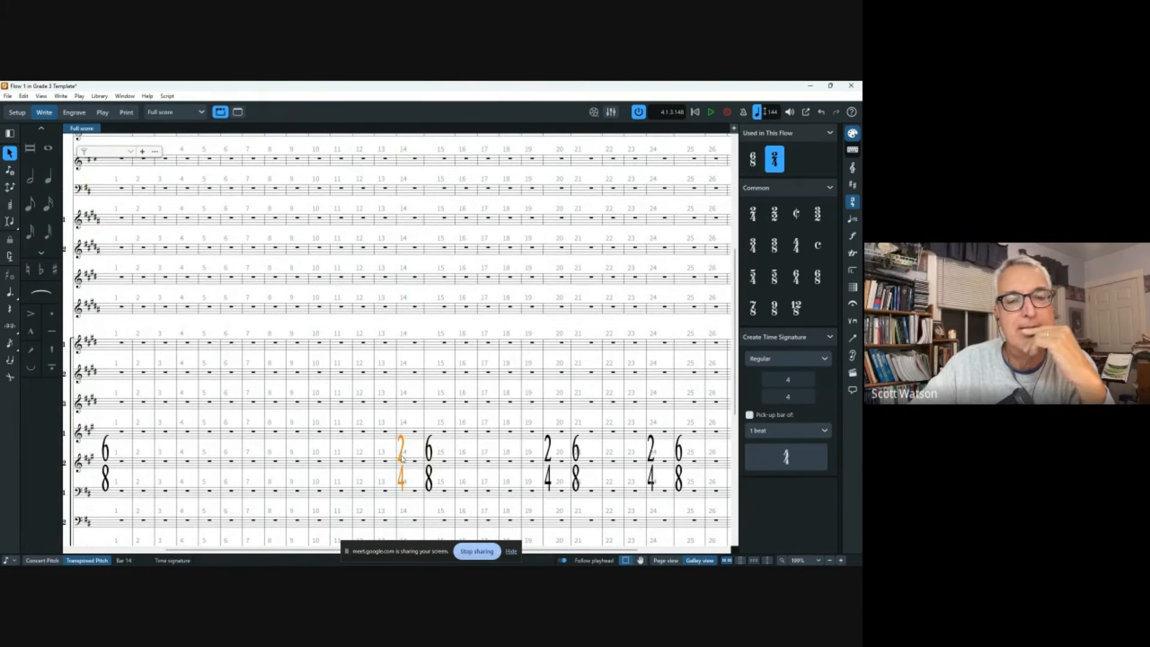
{"action": "left_click", "coordinate": [428, 456]}
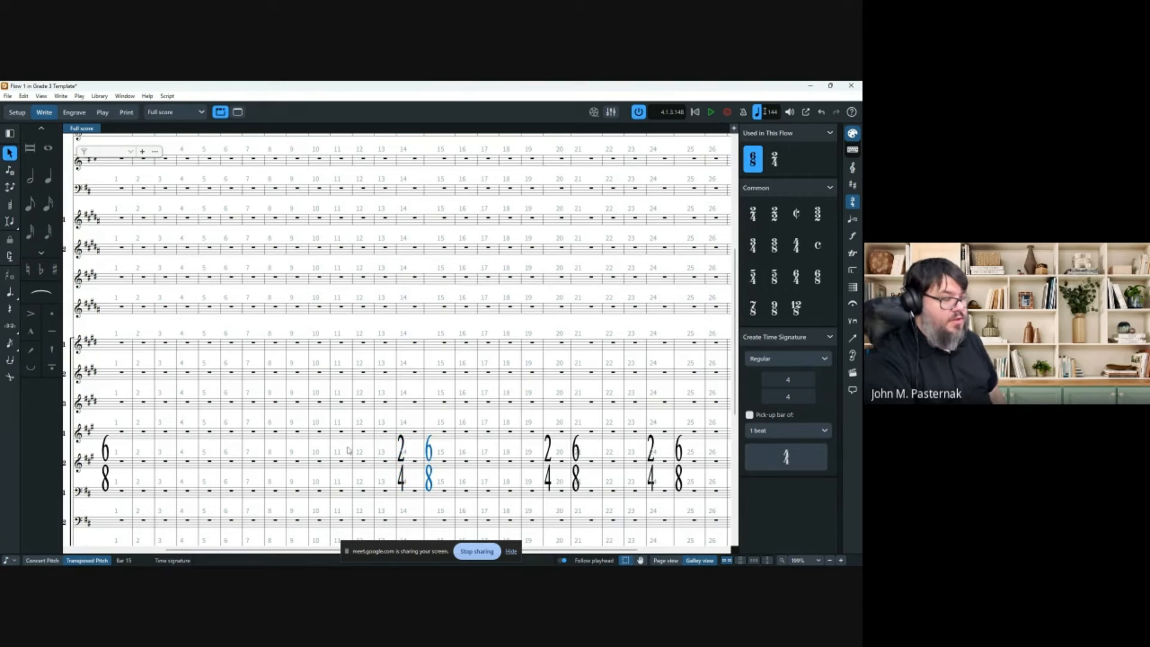
{"action": "scroll", "coordinate": [413, 360], "scroll_direction": "down", "scroll_amount": 3}
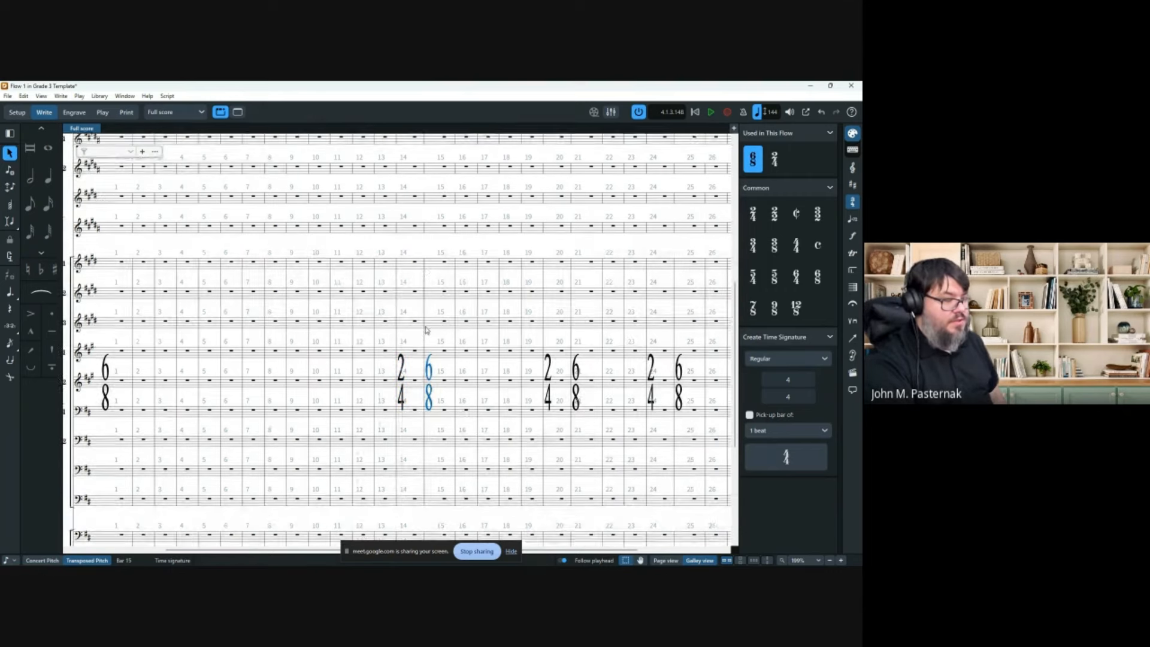
{"action": "scroll", "coordinate": [407, 345], "scroll_direction": "down", "scroll_amount": 2}
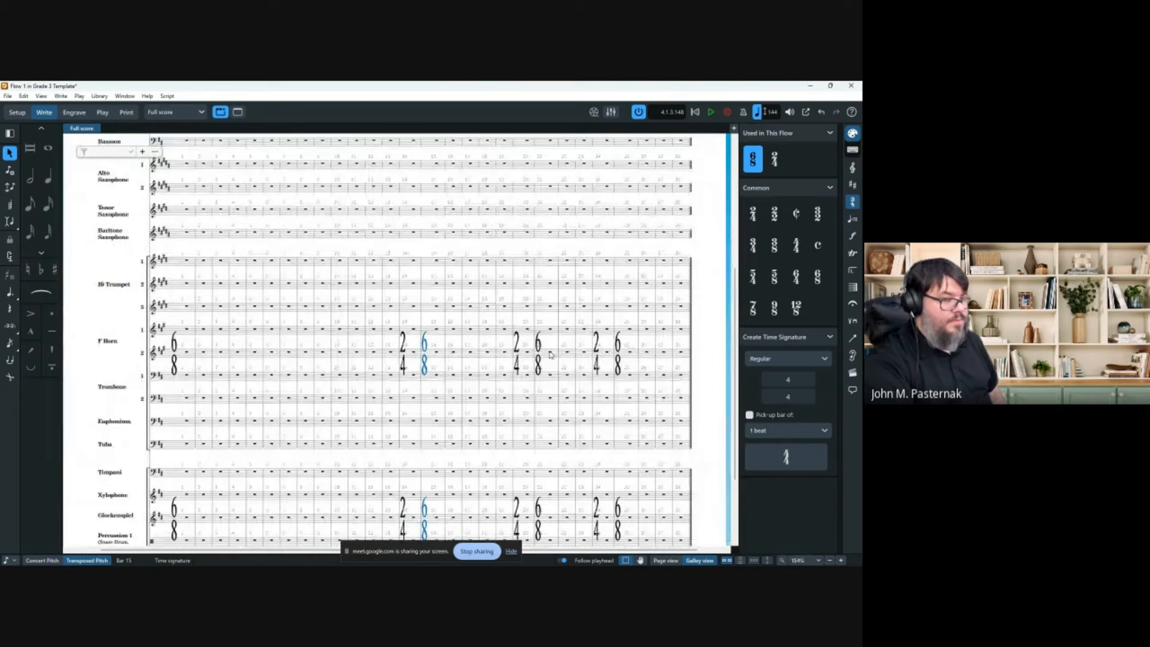
Return to the score's opening, clear the selection and open the Library menu.
{"action": "scroll", "coordinate": [350, 306], "scroll_direction": "up", "scroll_amount": 5}
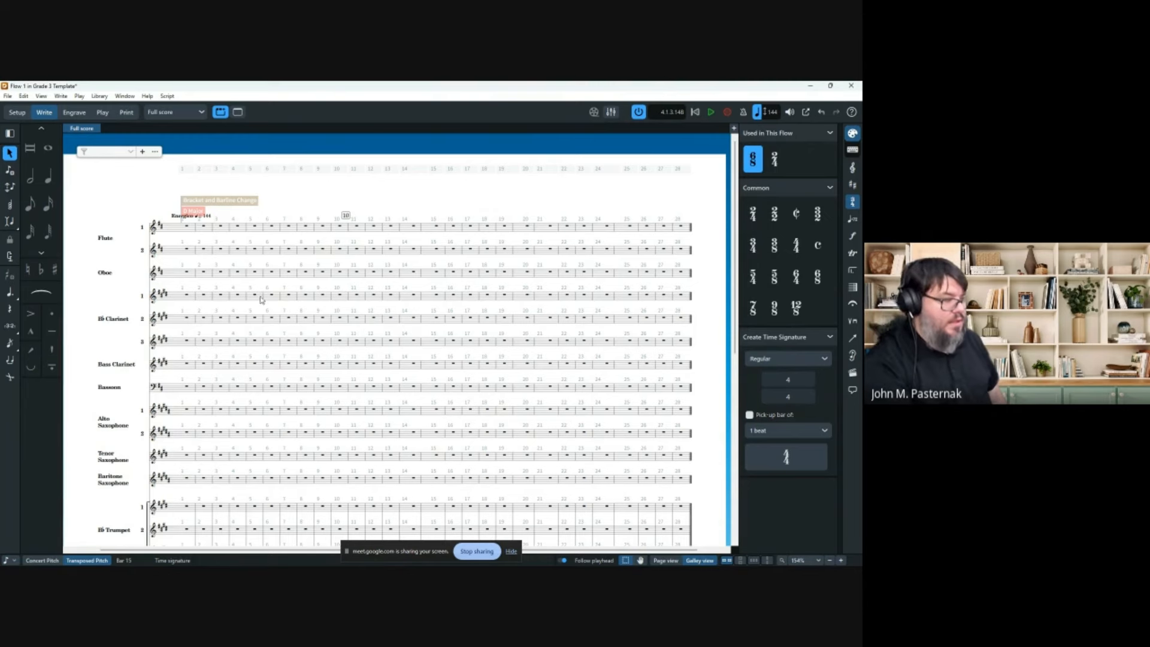
{"action": "scroll", "coordinate": [262, 300], "scroll_direction": "down", "scroll_amount": 5}
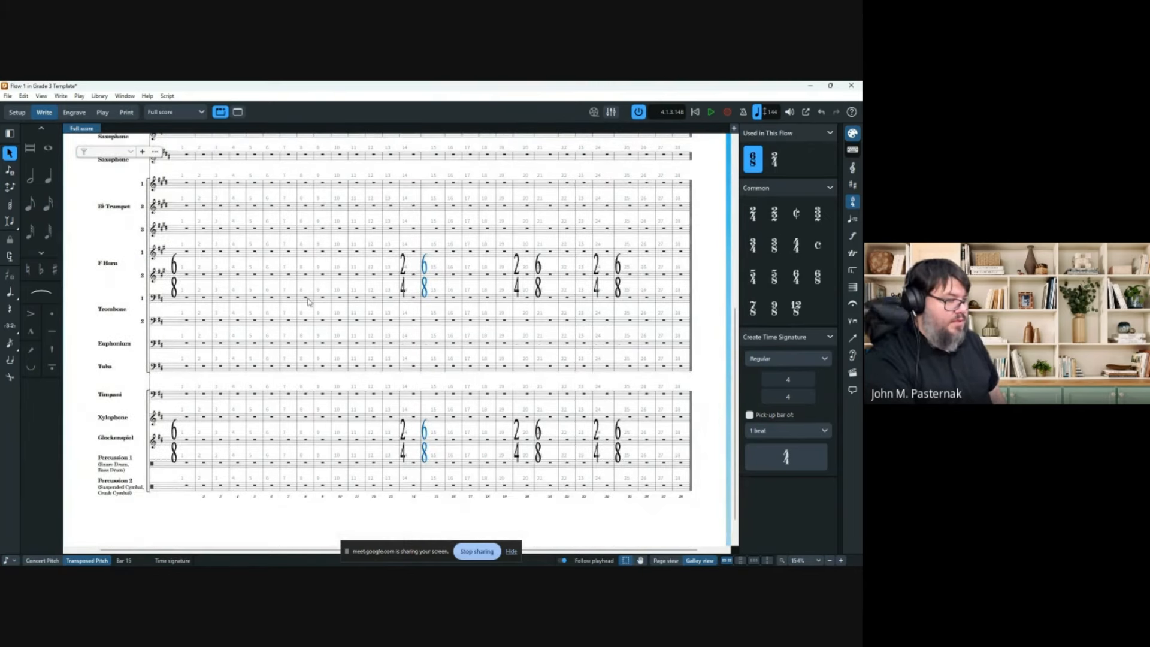
{"action": "scroll", "coordinate": [180, 323], "scroll_direction": "up", "scroll_amount": 3}
{"action": "scroll", "coordinate": [242, 319], "scroll_direction": "left", "scroll_amount": 1}
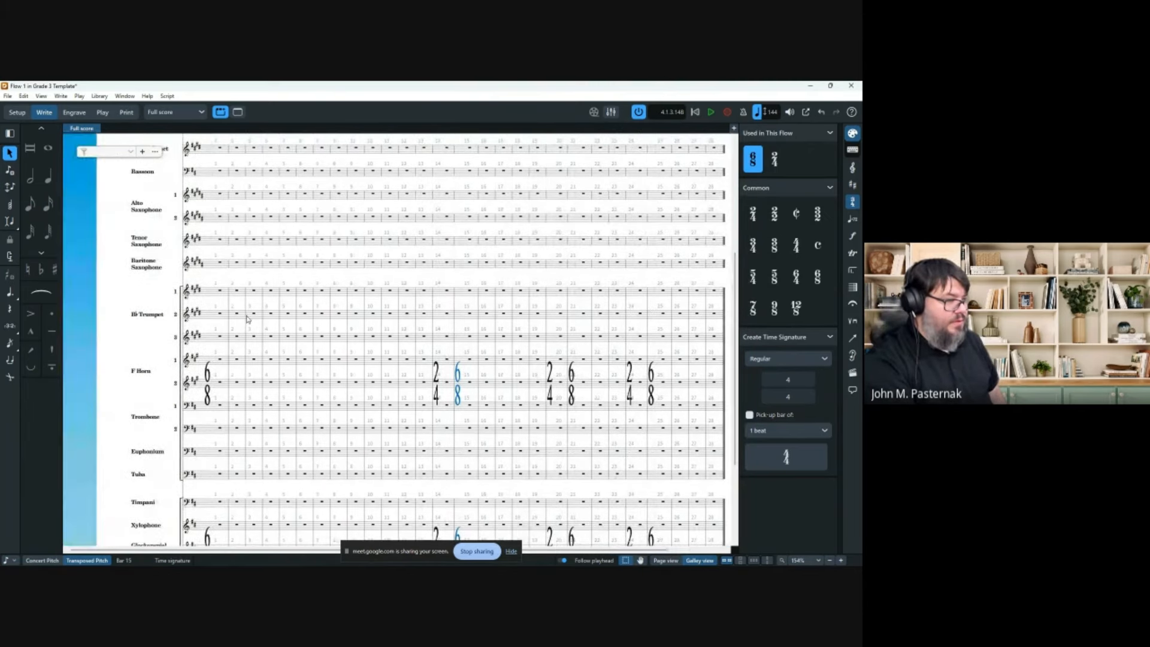
{"action": "scroll", "coordinate": [250, 314], "scroll_direction": "up", "scroll_amount": 4}
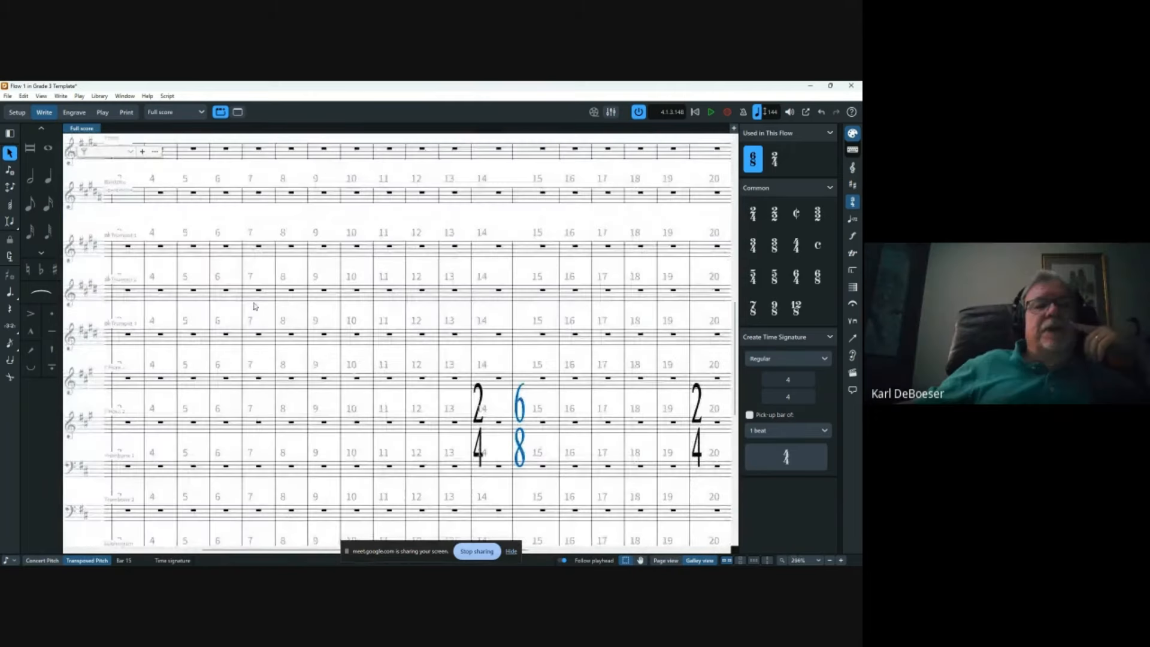
{"action": "scroll", "coordinate": [254, 306], "scroll_direction": "left", "scroll_amount": 5}
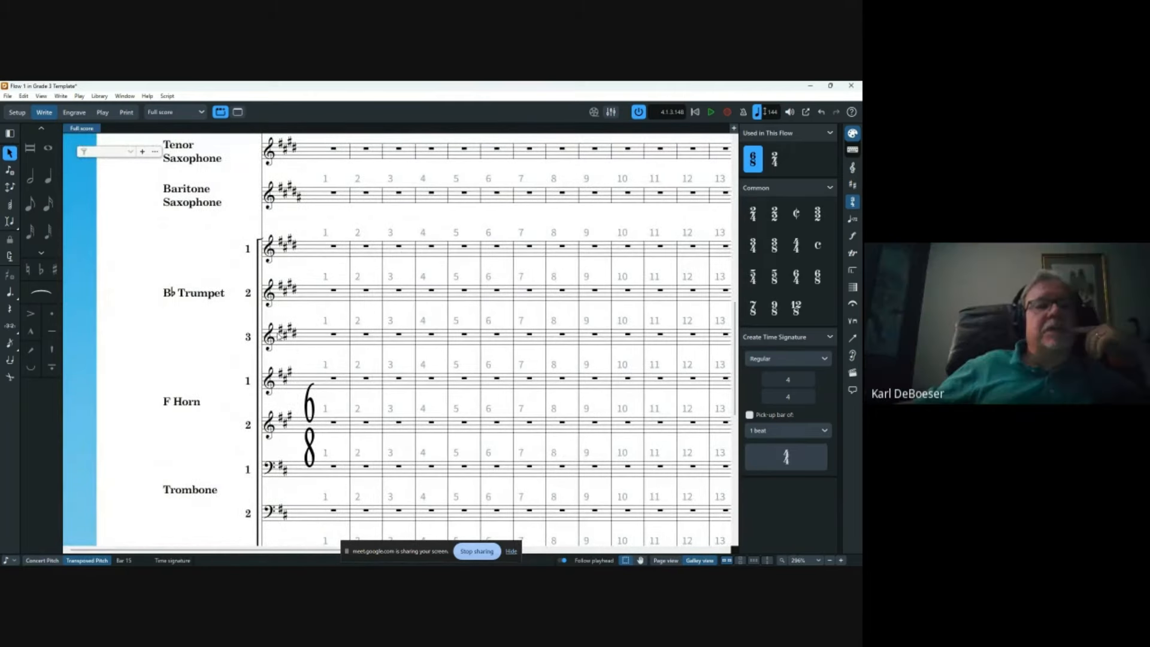
{"action": "left_click", "coordinate": [145, 238]}
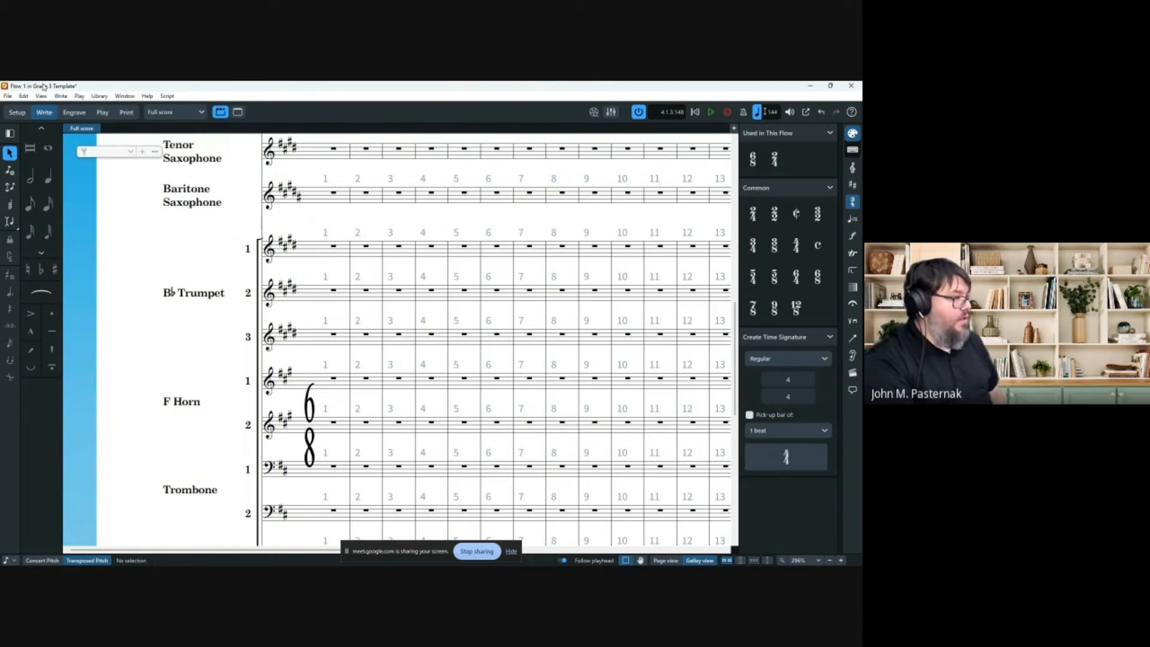
{"action": "left_click", "coordinate": [99, 96]}
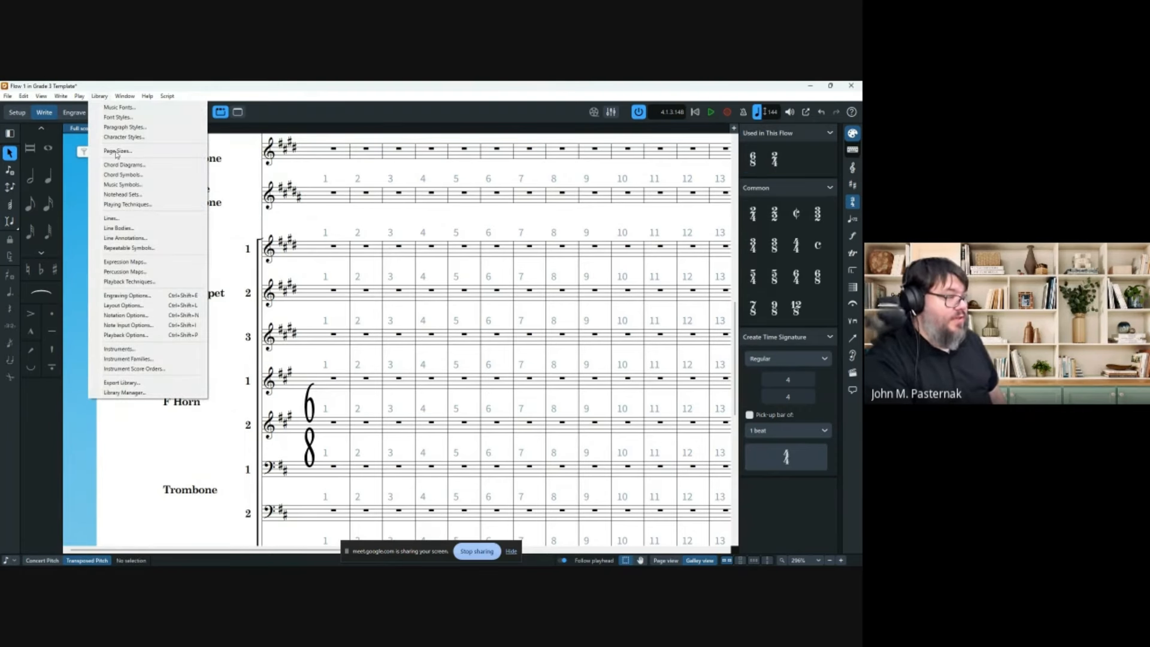
Open Engraving Options and read through the Slurs settings.
{"action": "left_click", "coordinate": [143, 296]}
{"action": "scroll", "coordinate": [177, 301], "scroll_direction": "down", "scroll_amount": 8}
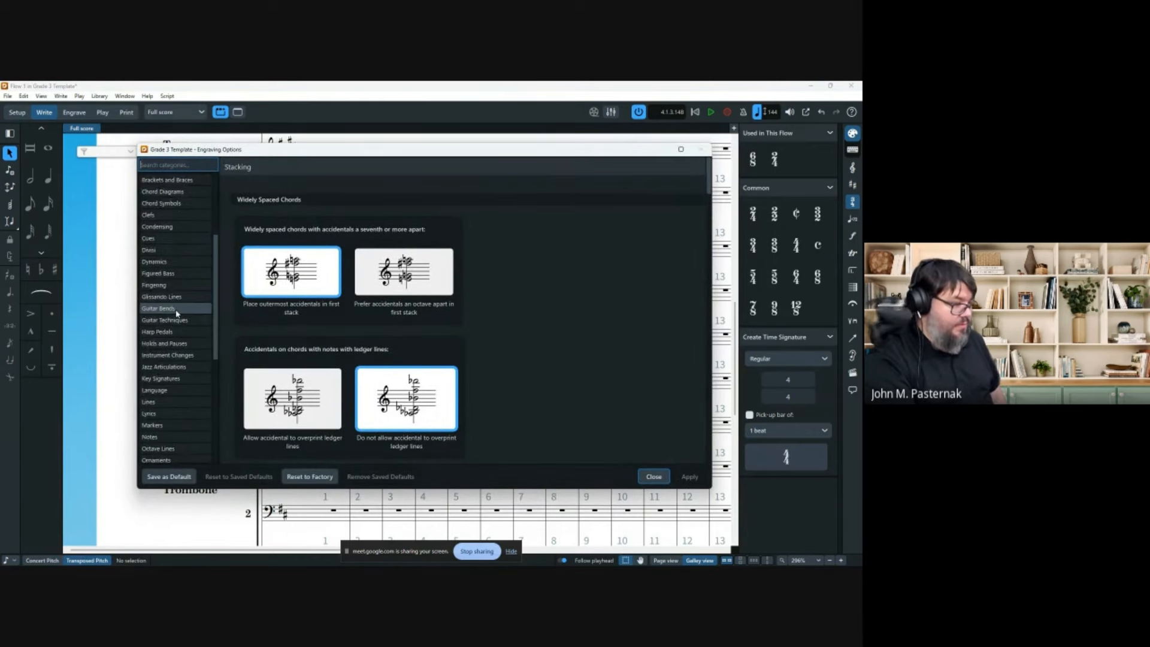
{"action": "left_click", "coordinate": [172, 413]}
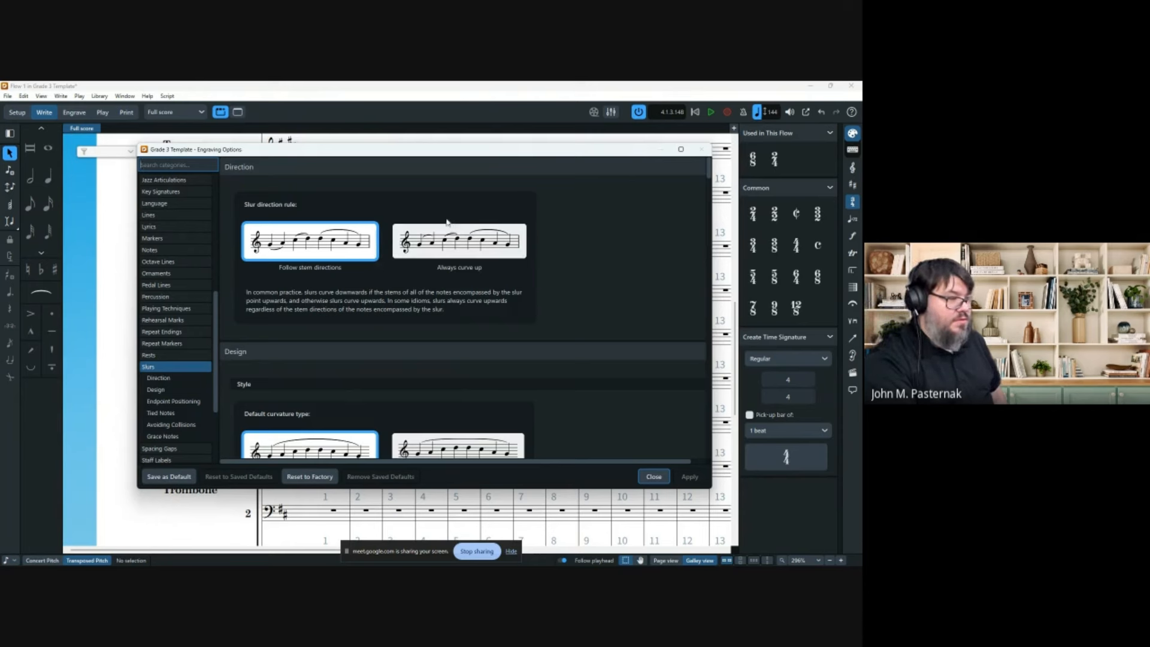
{"action": "scroll", "coordinate": [572, 237], "scroll_direction": "down", "scroll_amount": 3}
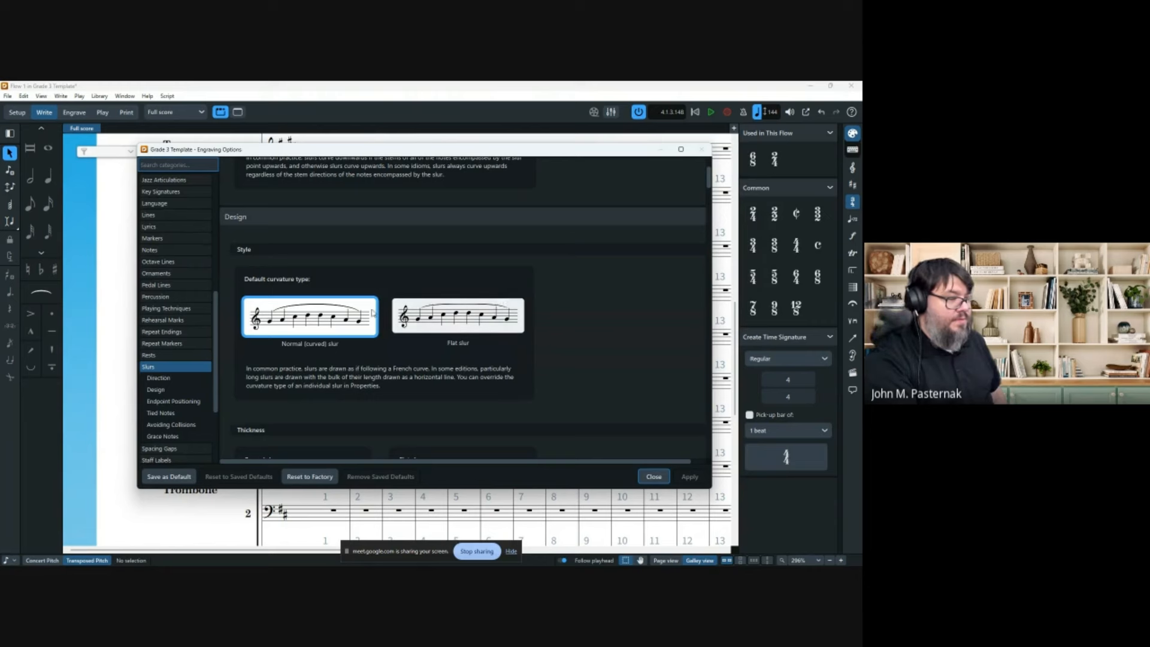
{"action": "scroll", "coordinate": [328, 311], "scroll_direction": "down", "scroll_amount": 2}
{"action": "scroll", "coordinate": [328, 310], "scroll_direction": "down", "scroll_amount": 1}
{"action": "scroll", "coordinate": [302, 333], "scroll_direction": "down", "scroll_amount": 1}
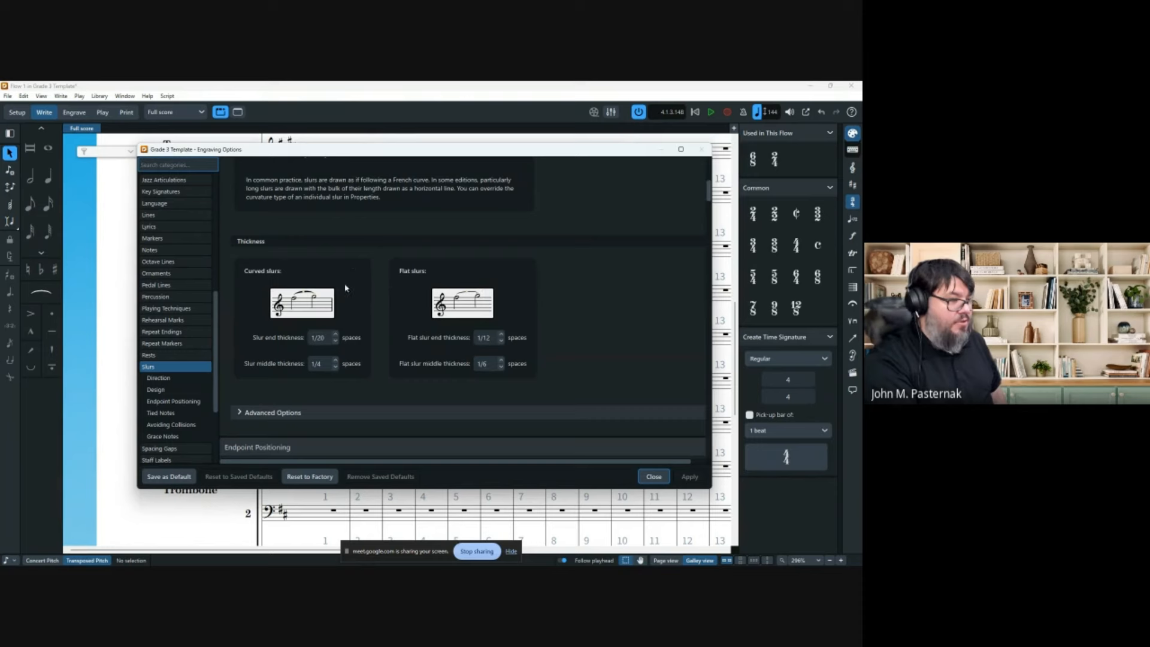
{"action": "scroll", "coordinate": [515, 303], "scroll_direction": "down", "scroll_amount": 4}
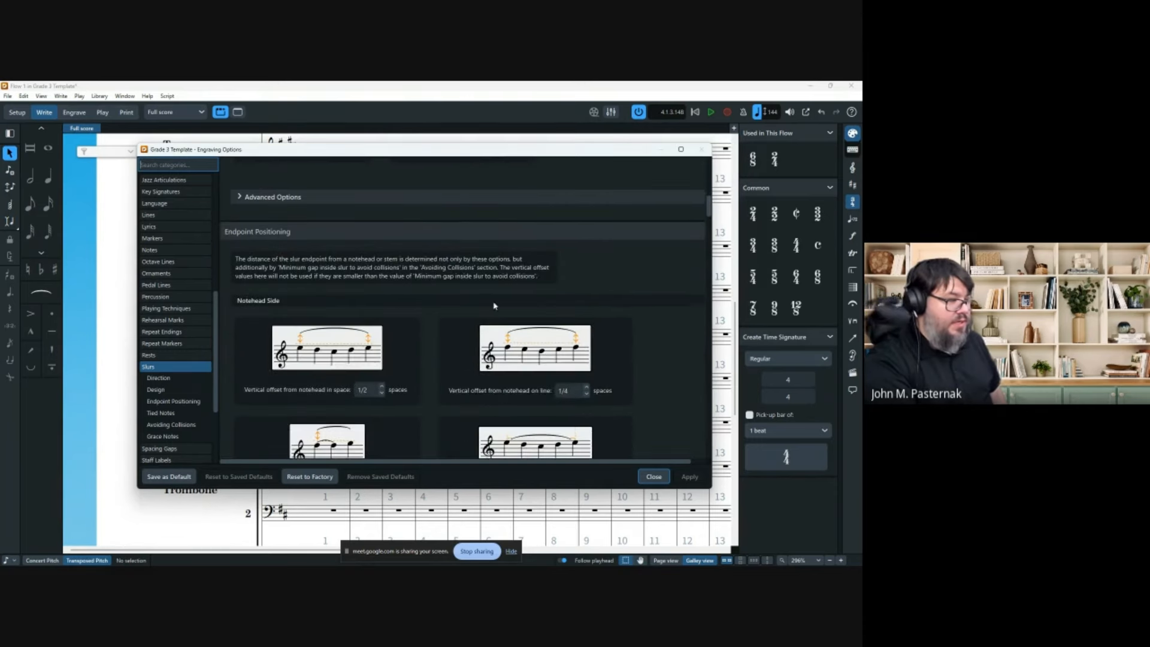
{"action": "scroll", "coordinate": [377, 327], "scroll_direction": "down", "scroll_amount": 5}
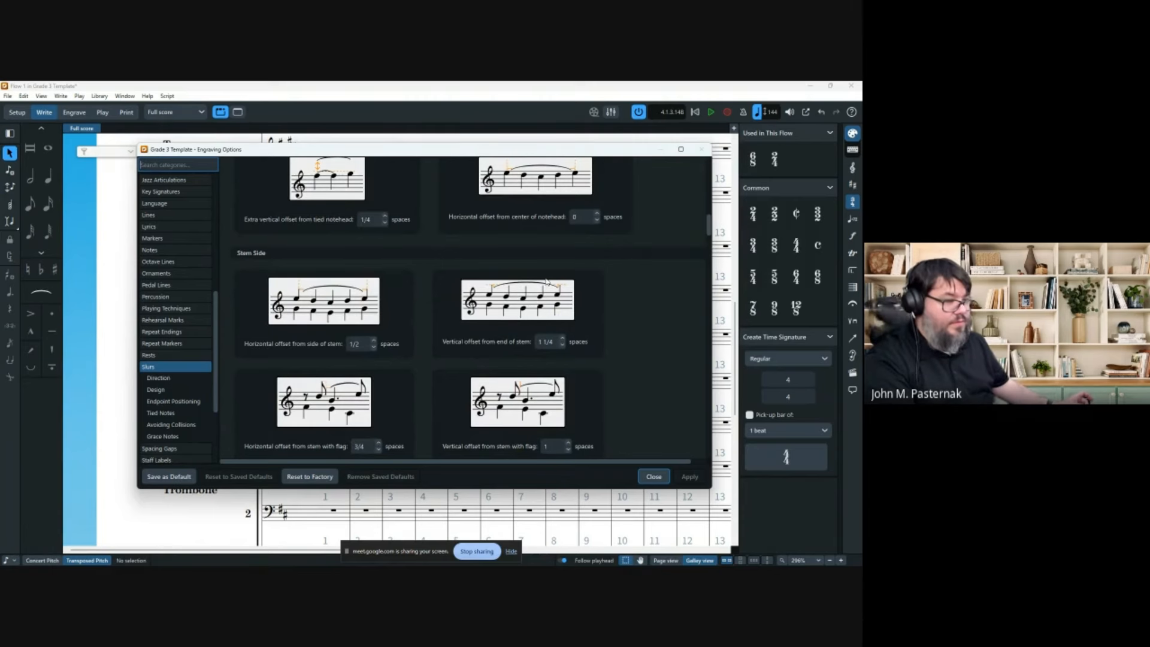
{"action": "scroll", "coordinate": [494, 292], "scroll_direction": "down", "scroll_amount": 4}
{"action": "scroll", "coordinate": [469, 297], "scroll_direction": "down", "scroll_amount": 1}
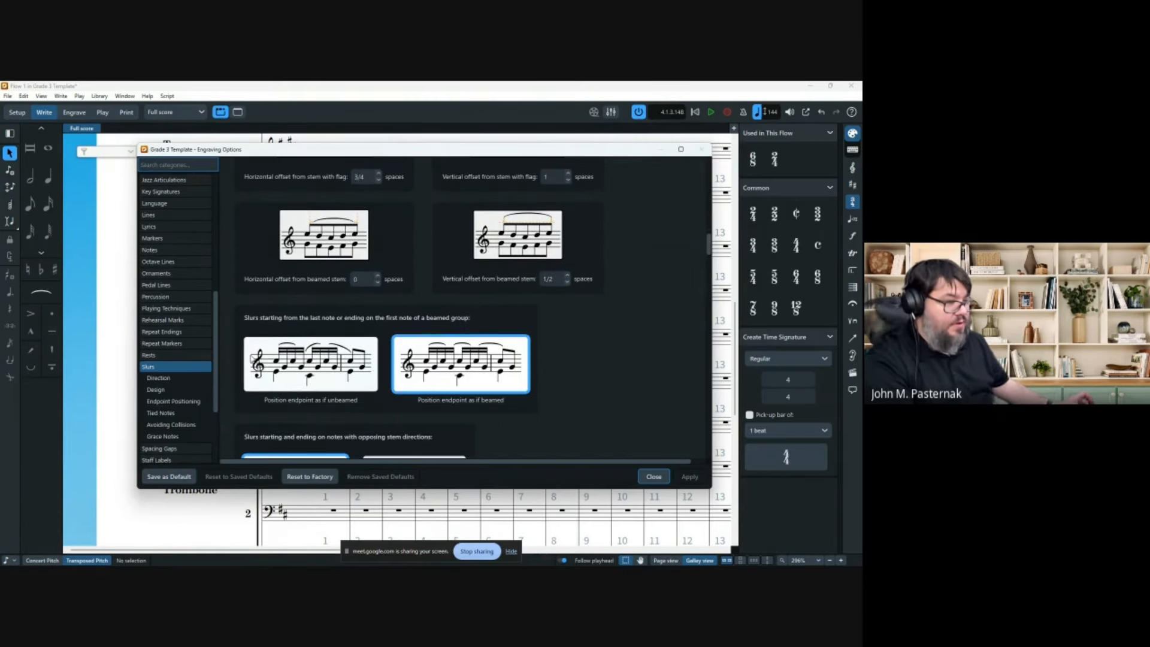
{"action": "scroll", "coordinate": [436, 390], "scroll_direction": "down", "scroll_amount": 10}
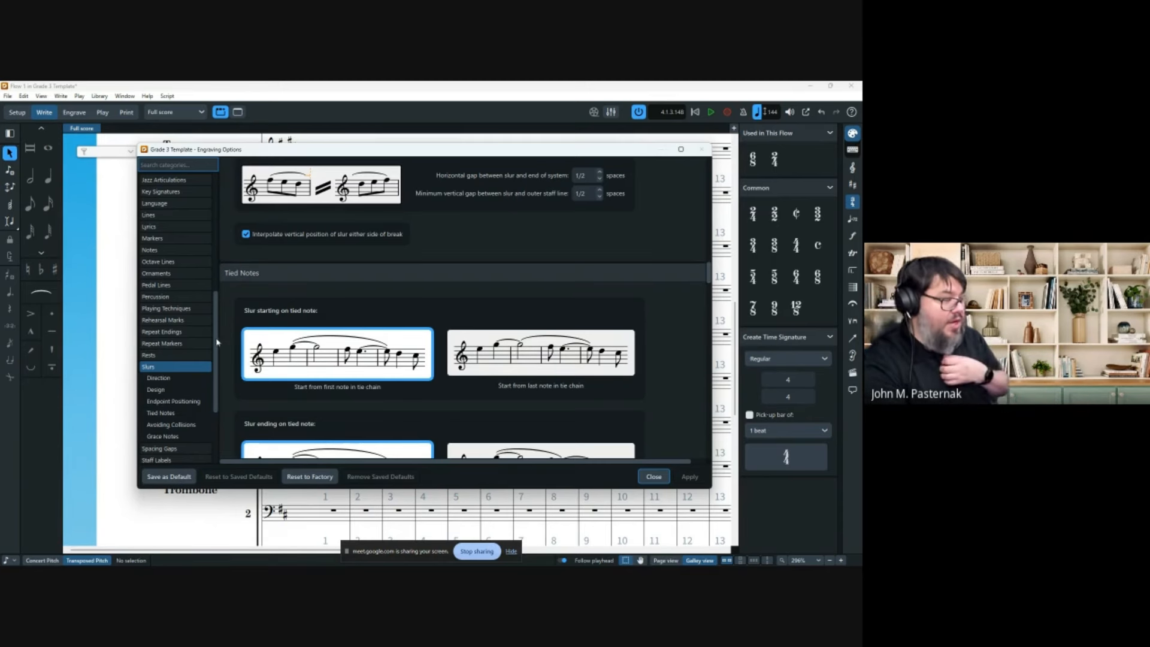
{"action": "scroll", "coordinate": [171, 394], "scroll_direction": "down", "scroll_amount": 3}
Review the Ties settings, including tie endpoint positioning, then close the dialog.
{"action": "left_click", "coordinate": [153, 423]}
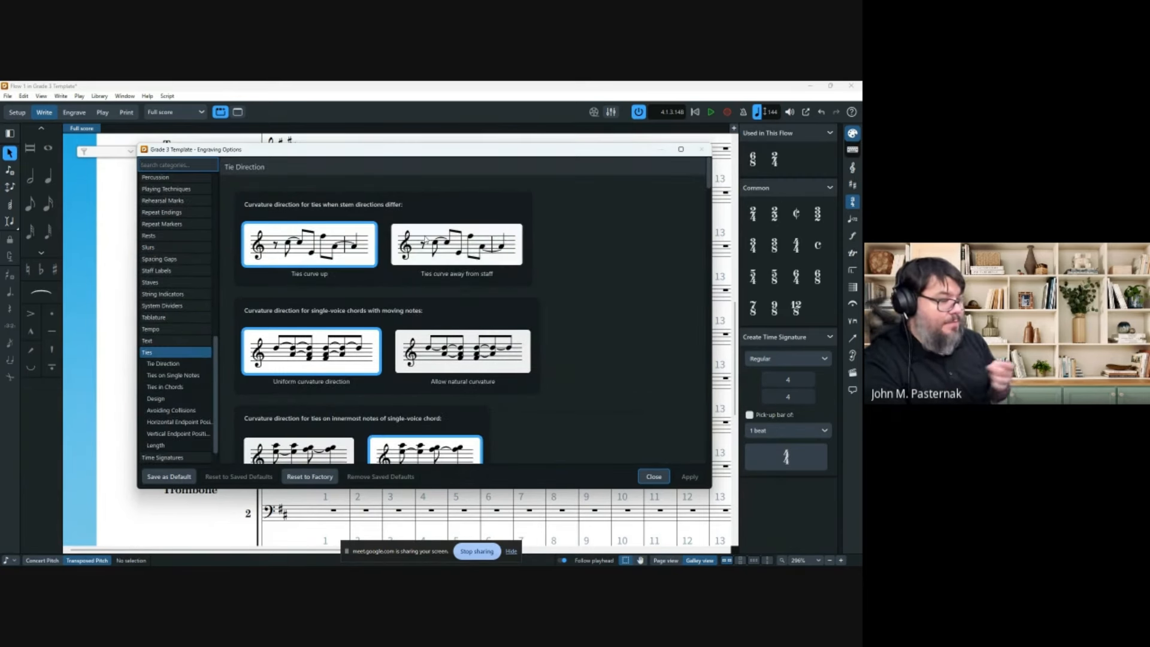
{"action": "scroll", "coordinate": [392, 242], "scroll_direction": "down", "scroll_amount": 1}
{"action": "scroll", "coordinate": [392, 243], "scroll_direction": "down", "scroll_amount": 5}
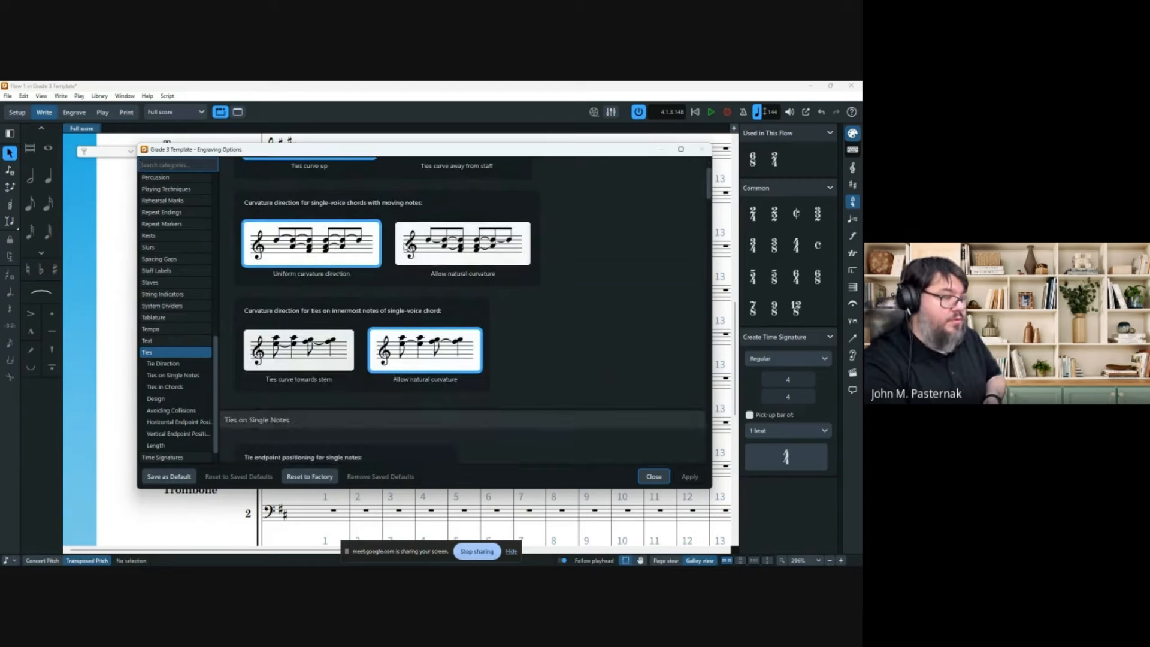
{"action": "scroll", "coordinate": [416, 256], "scroll_direction": "down", "scroll_amount": 1}
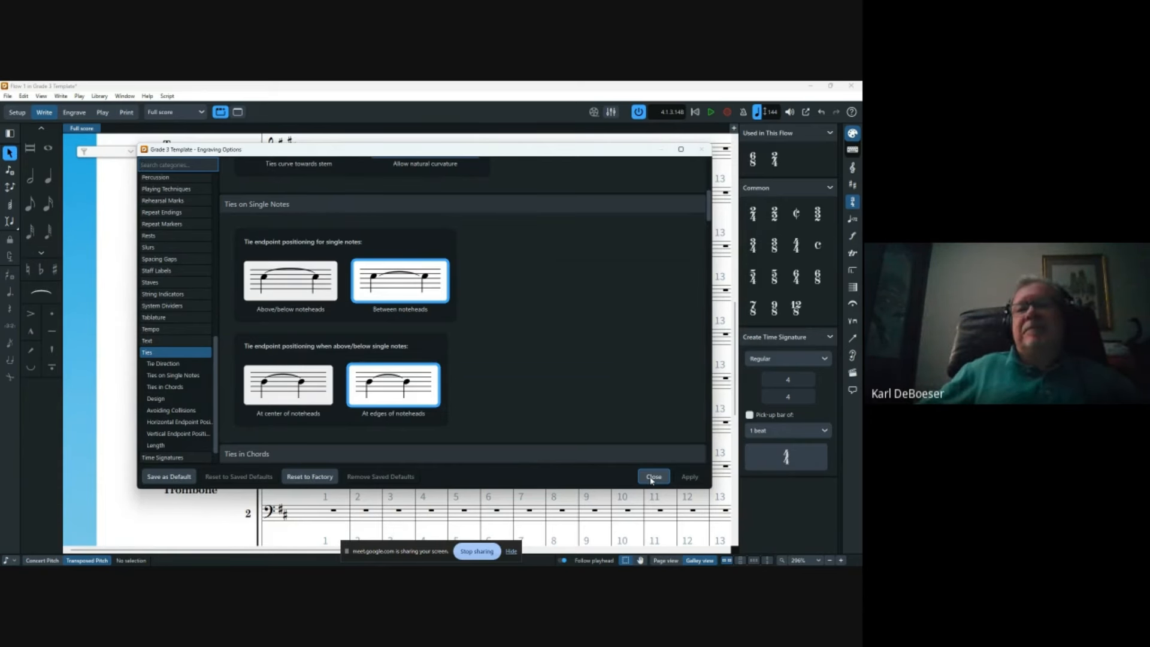
{"action": "left_click", "coordinate": [652, 477]}
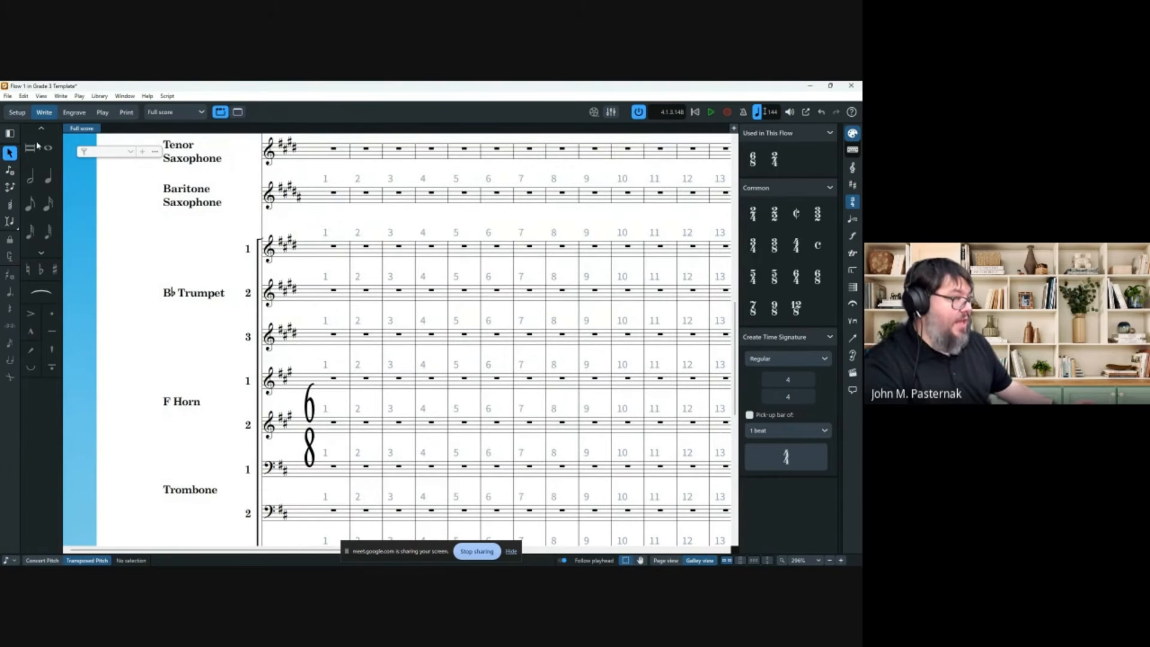
Enter a B4 quarter note at the start of Trumpet 1's bar 1.
{"action": "left_click", "coordinate": [49, 179]}
{"action": "left_click", "coordinate": [50, 184]}
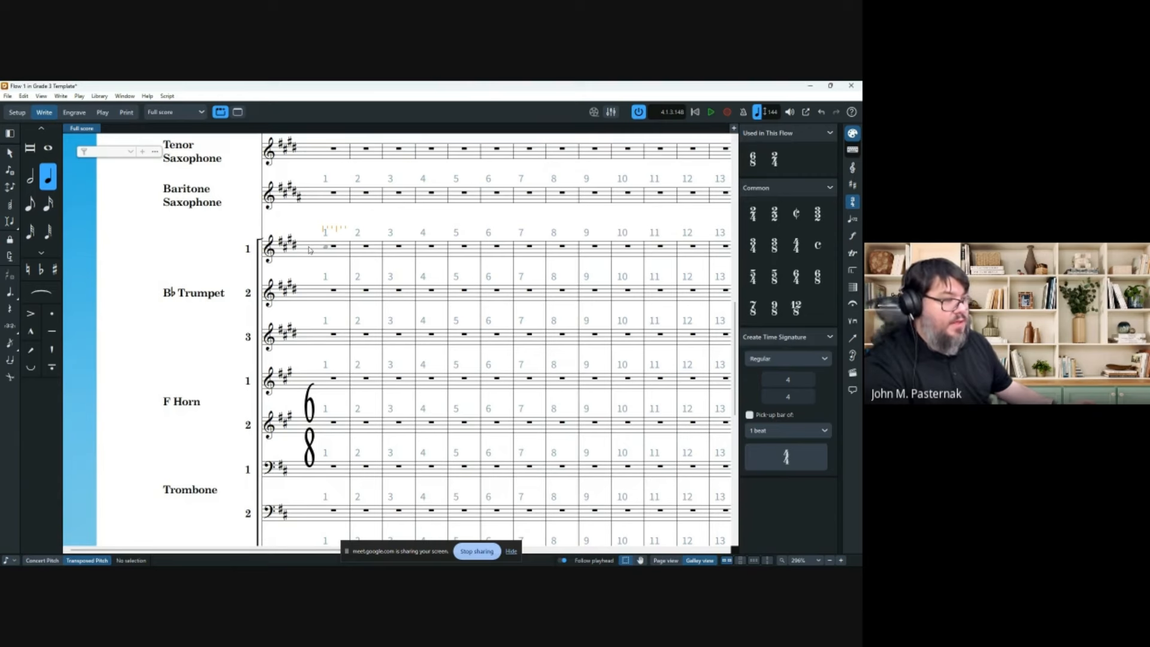
{"action": "left_click", "coordinate": [310, 250]}
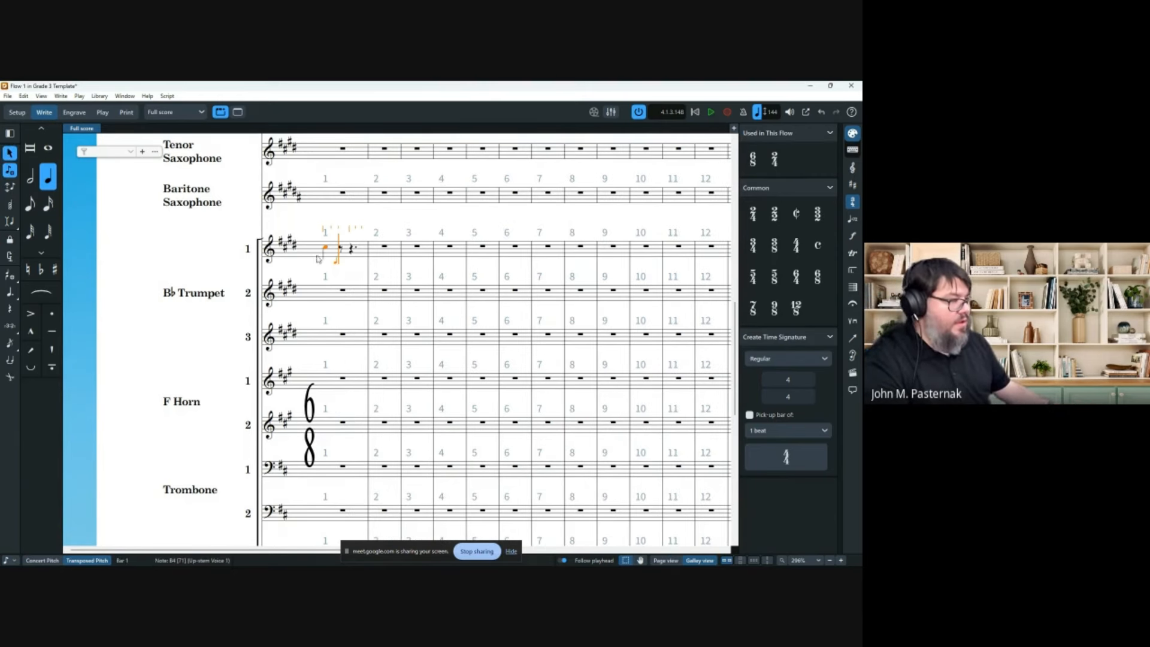
{"action": "key", "text": "Escape"}
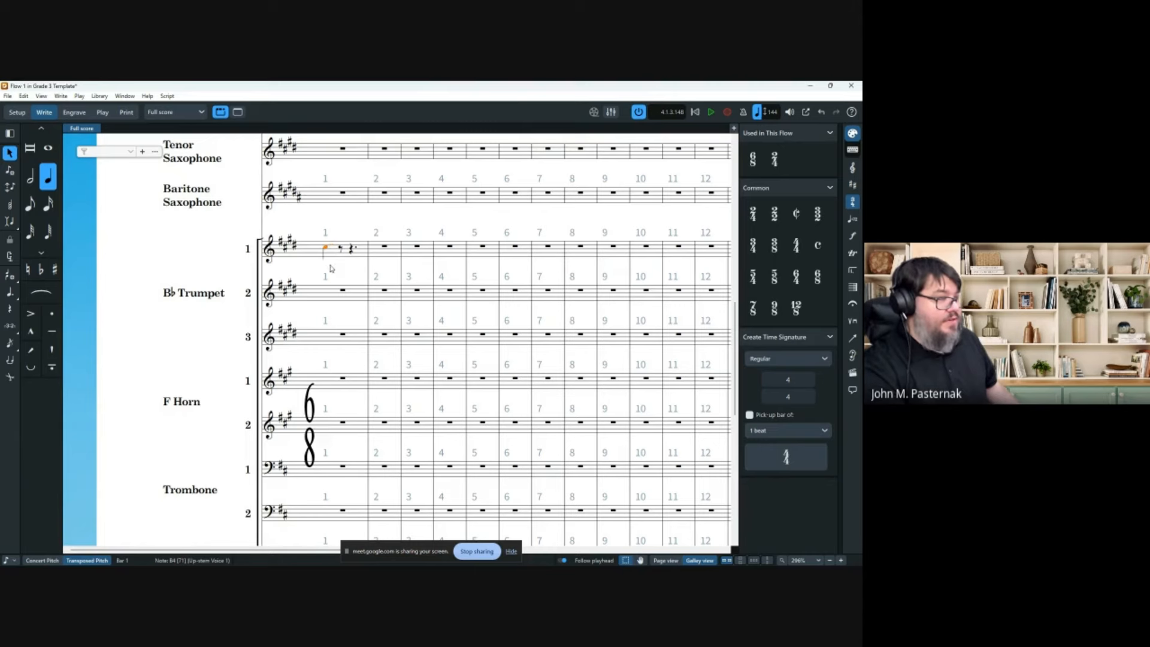
Toggle the B4's laissez vibrer tie off and on in Properties, then open Preferences.
{"action": "scroll", "coordinate": [339, 245], "scroll_direction": "up", "scroll_amount": 7}
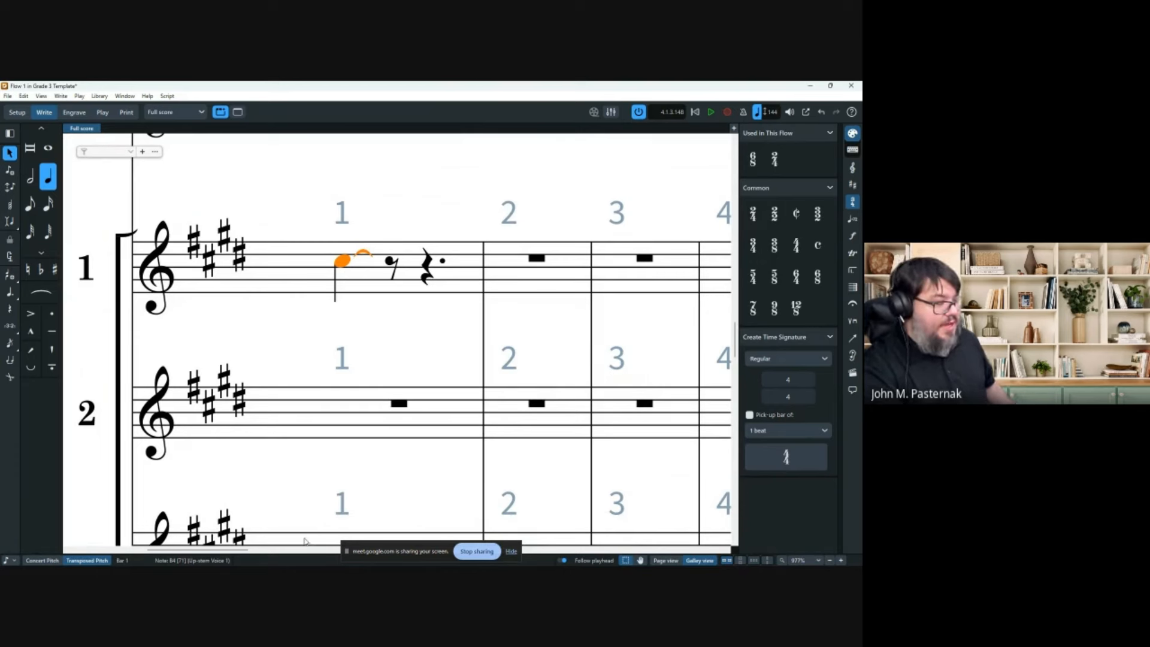
{"action": "left_click", "coordinate": [298, 560]}
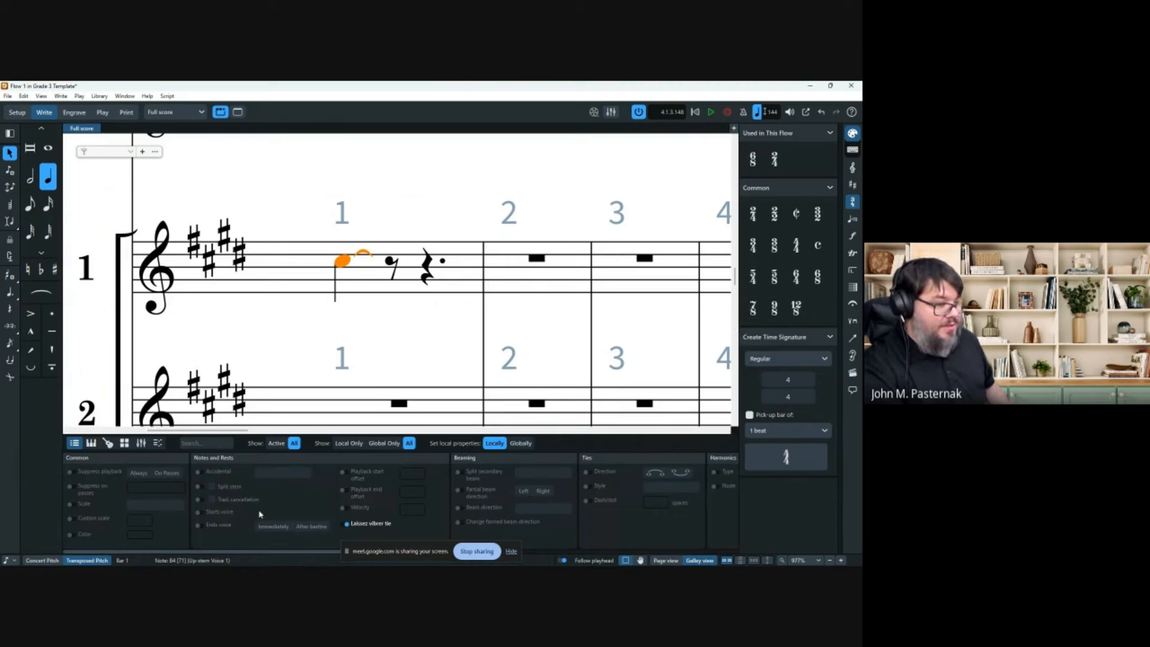
{"action": "left_click", "coordinate": [346, 523]}
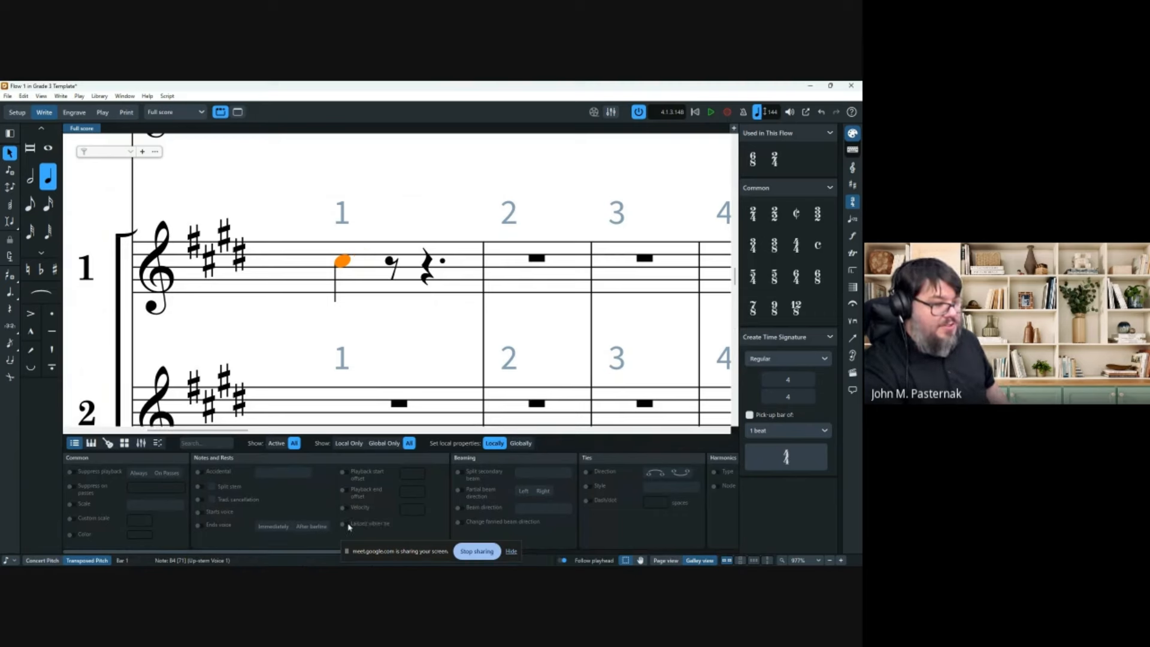
{"action": "left_click", "coordinate": [346, 523]}
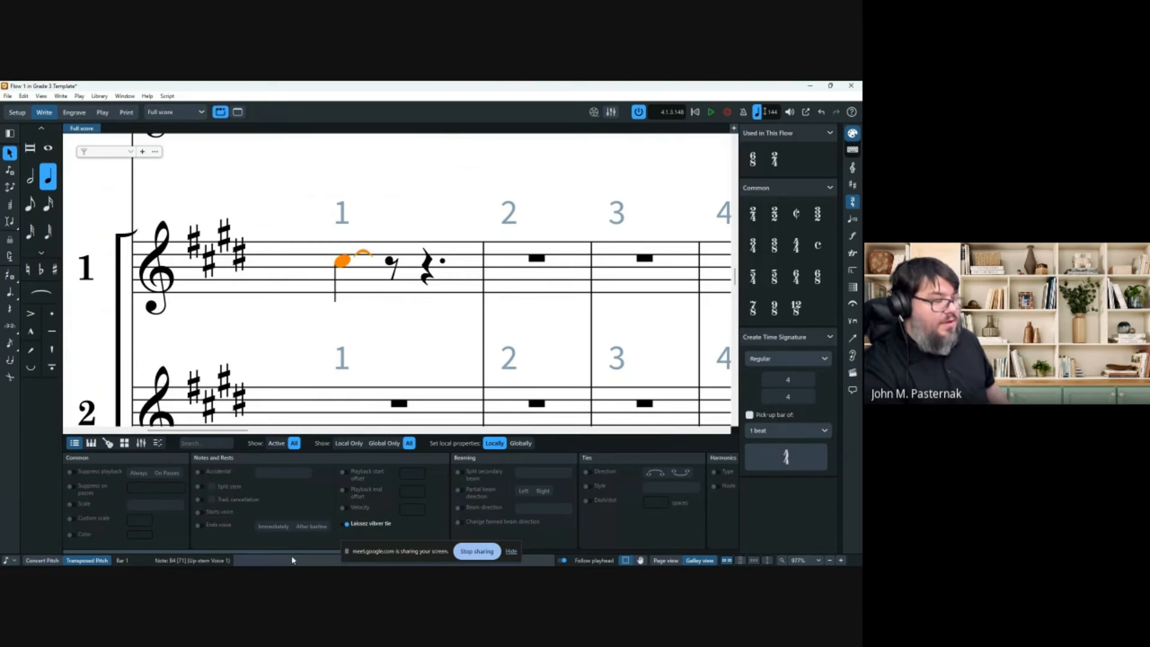
{"action": "key", "text": "ctrl+8"}
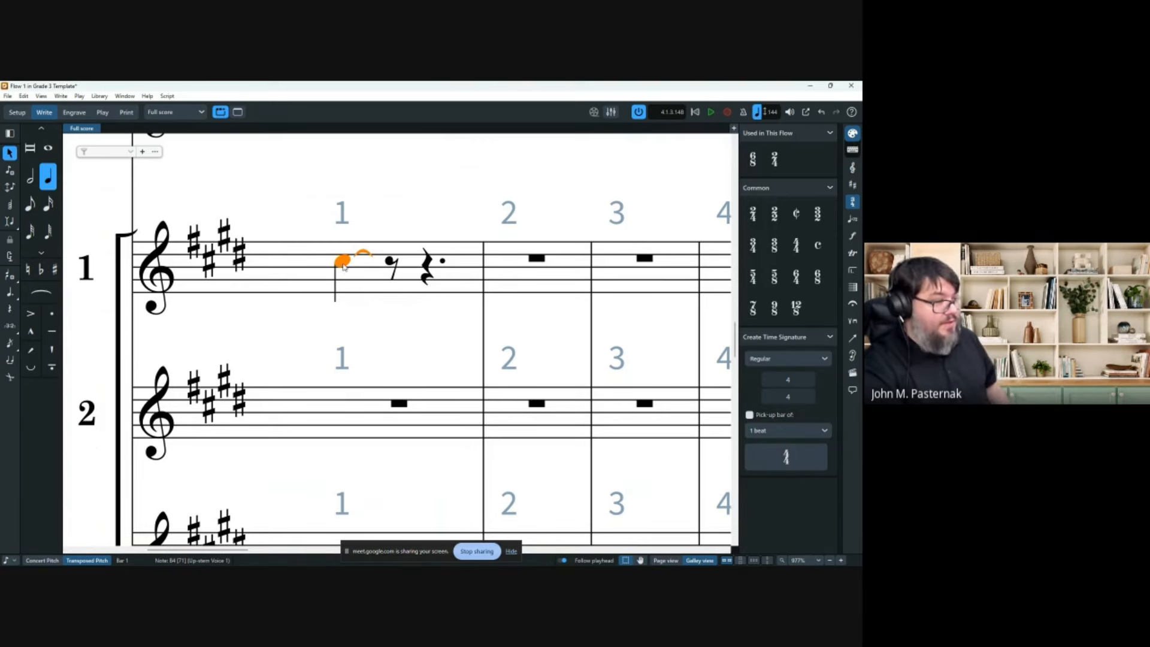
{"action": "left_click", "coordinate": [360, 193]}
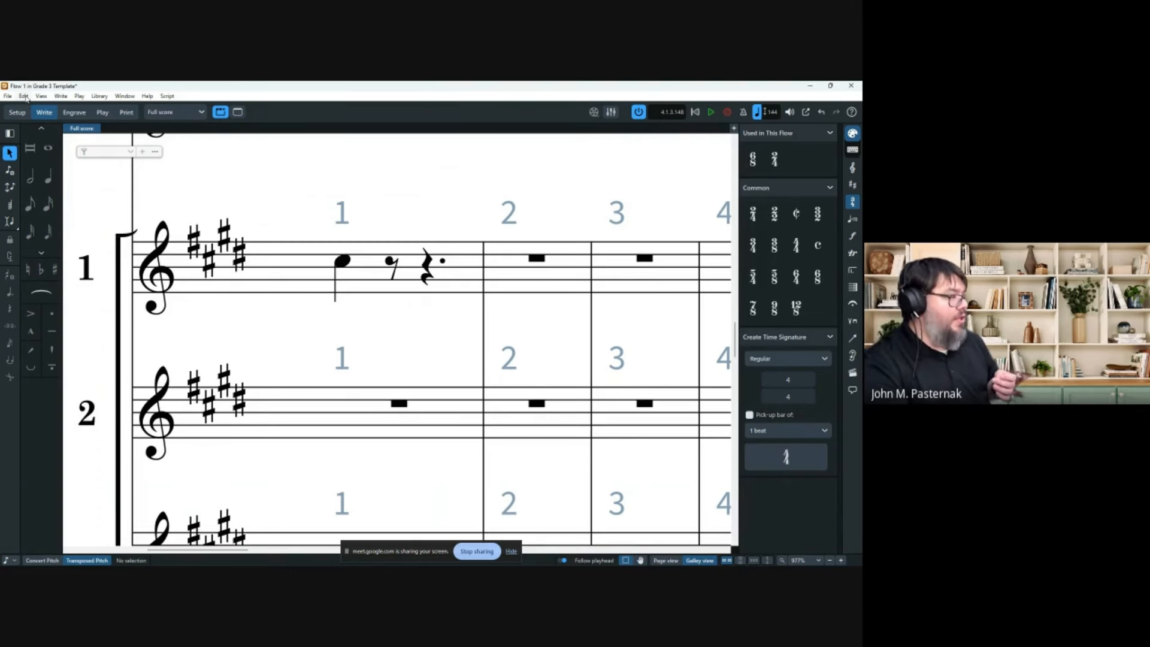
{"action": "left_click", "coordinate": [24, 96]}
{"action": "left_click", "coordinate": [99, 426]}
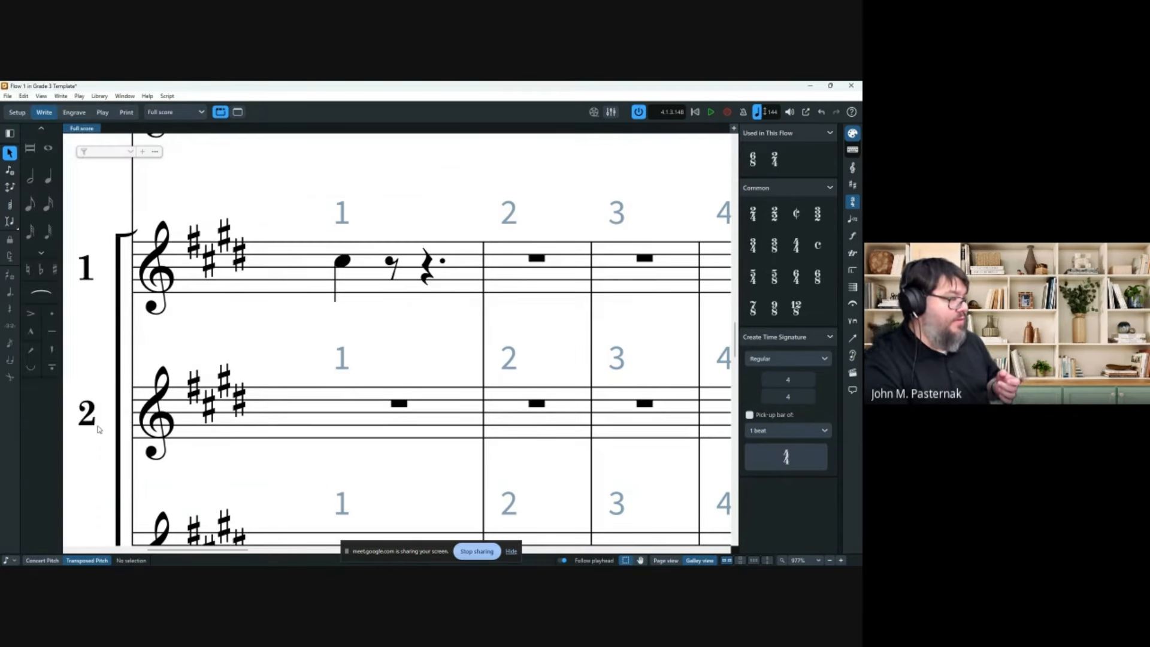
{"action": "left_click", "coordinate": [197, 213]}
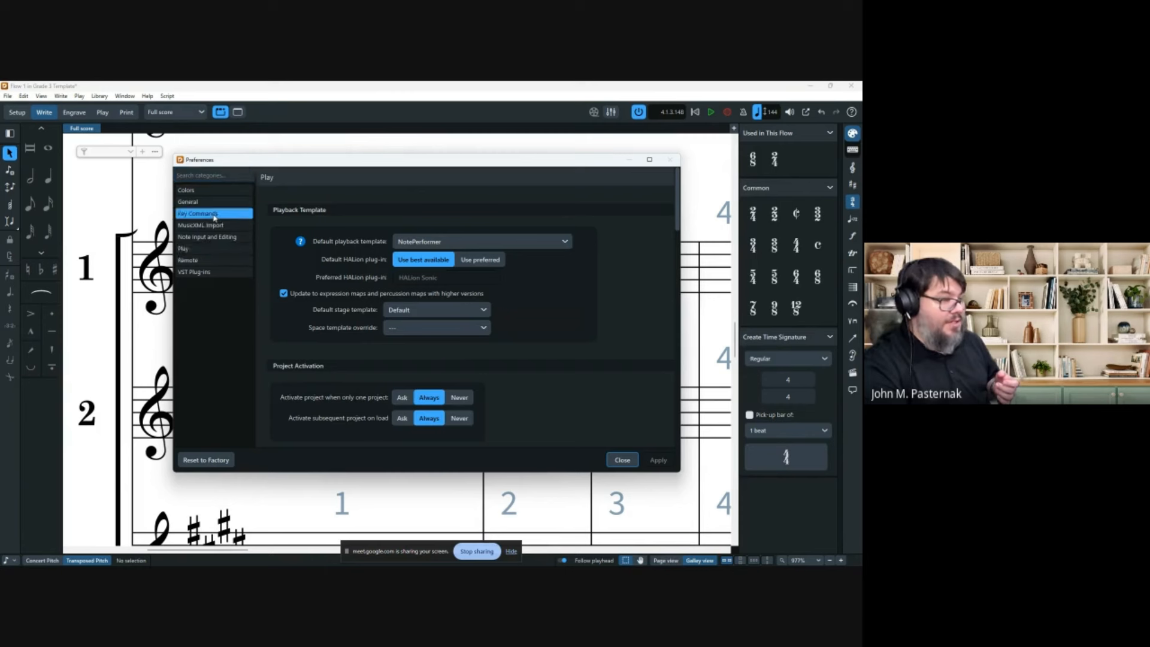
{"action": "scroll", "coordinate": [311, 245], "scroll_direction": "down", "scroll_amount": 1}
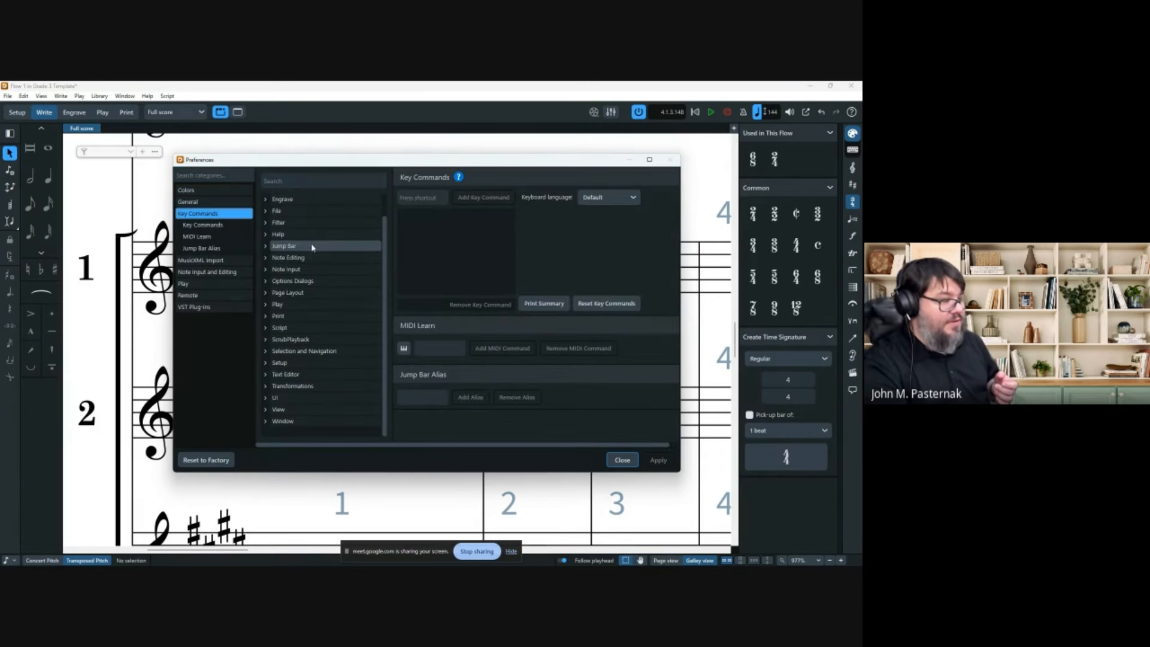
{"action": "scroll", "coordinate": [304, 299], "scroll_direction": "up", "scroll_amount": 1}
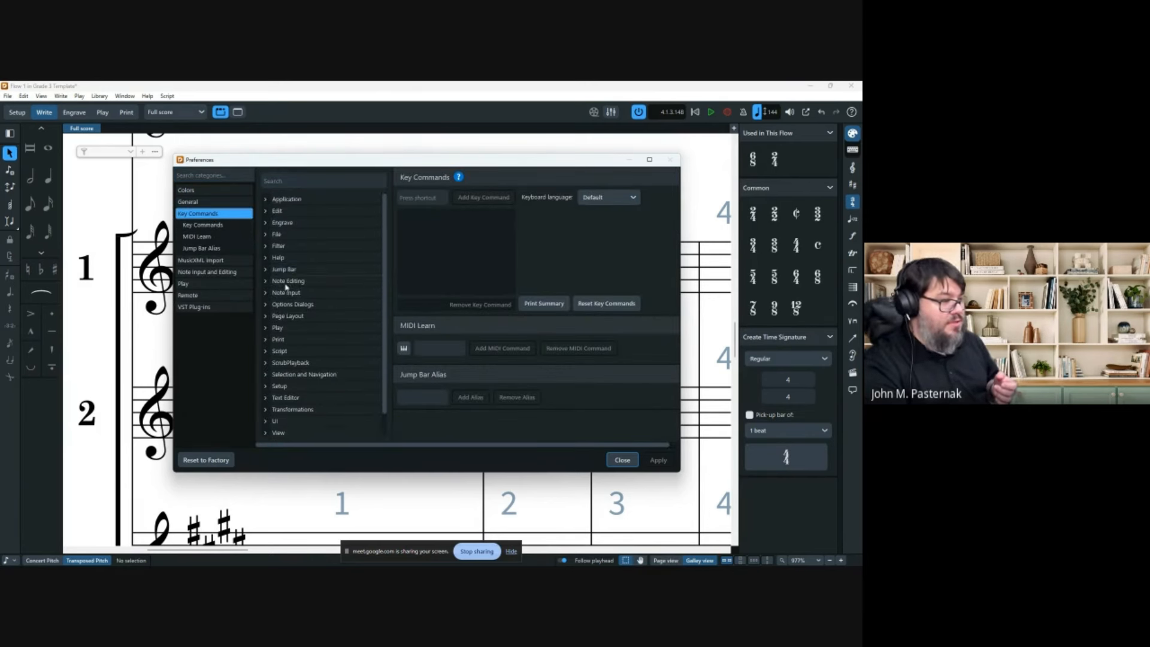
{"action": "left_click", "coordinate": [312, 184]}
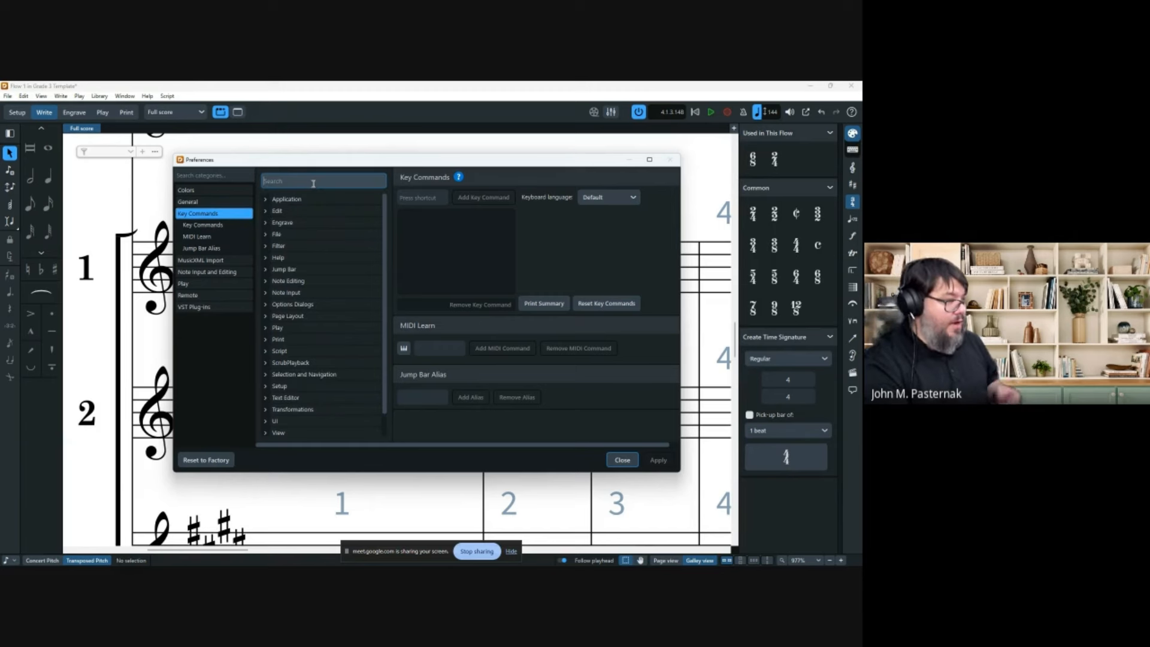
{"action": "type", "text": "div"}
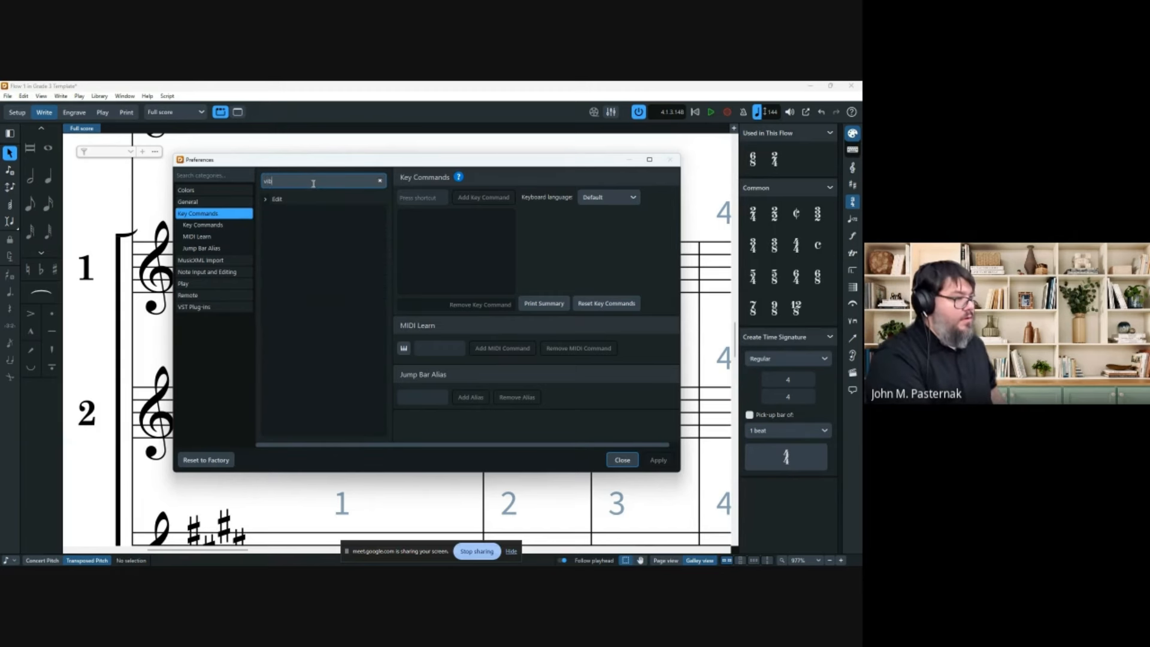
{"action": "key", "text": "BackSpace"}
{"action": "key", "text": "BackSpace"}
{"action": "key", "text": "BackSpace"}
{"action": "type", "text": "s"}
{"action": "type", "text": "tie"}
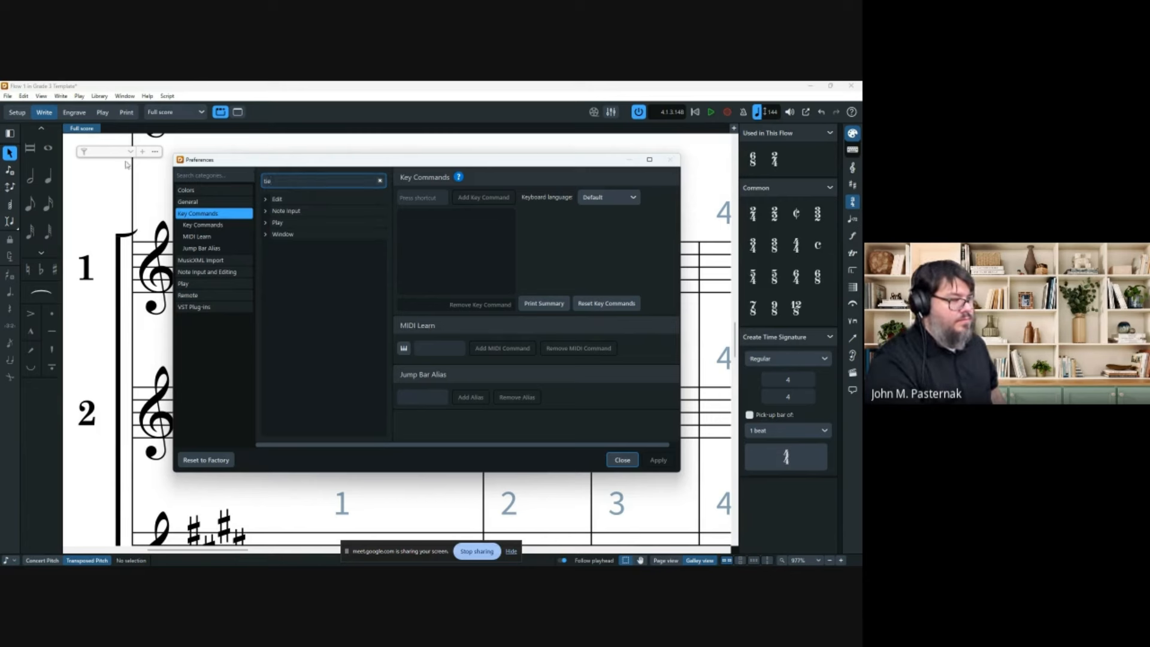
{"action": "left_click", "coordinate": [266, 212]}
{"action": "left_click", "coordinate": [265, 214]}
{"action": "left_click", "coordinate": [265, 199]}
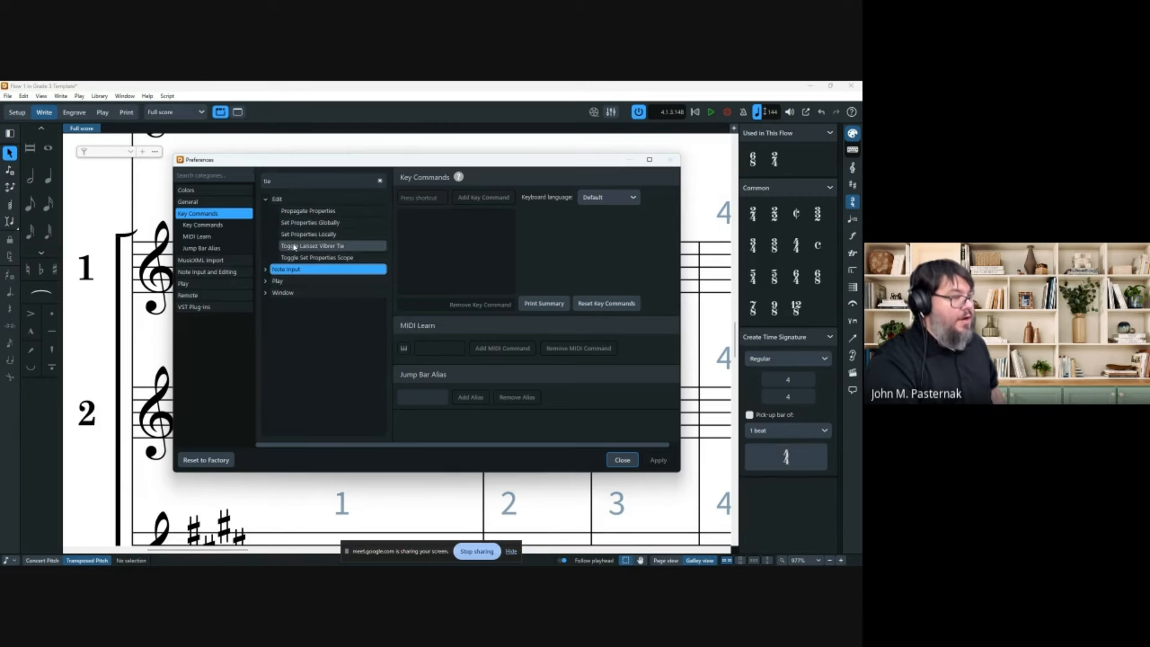
{"action": "left_click", "coordinate": [328, 248]}
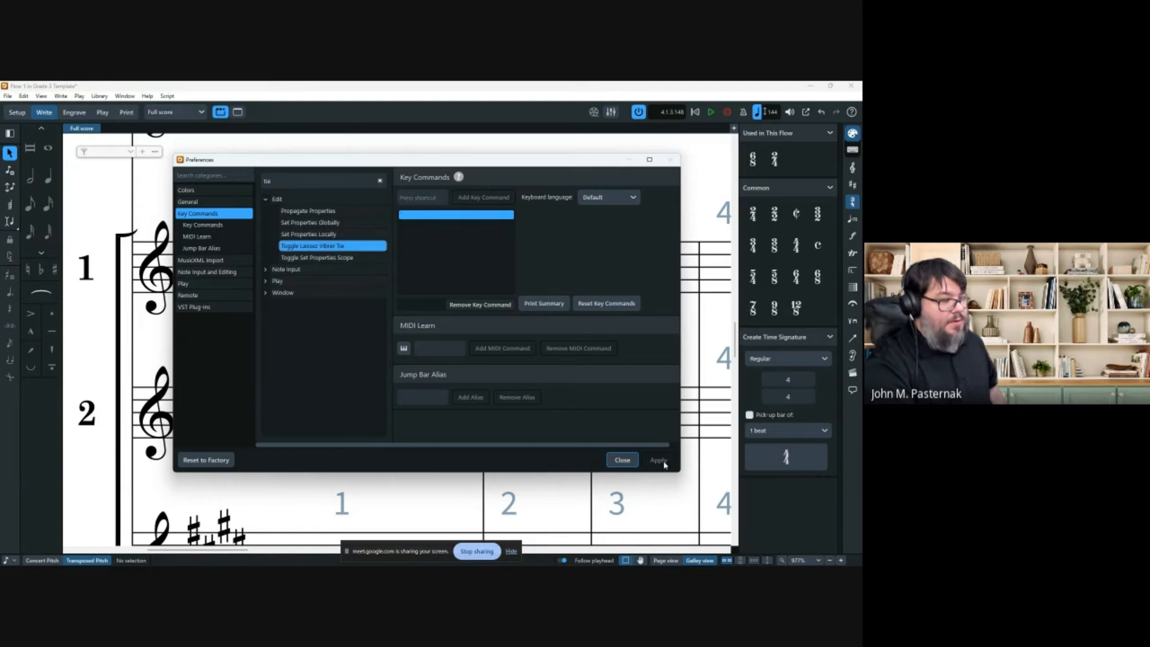
{"action": "left_click", "coordinate": [622, 460]}
{"action": "left_click", "coordinate": [345, 263]}
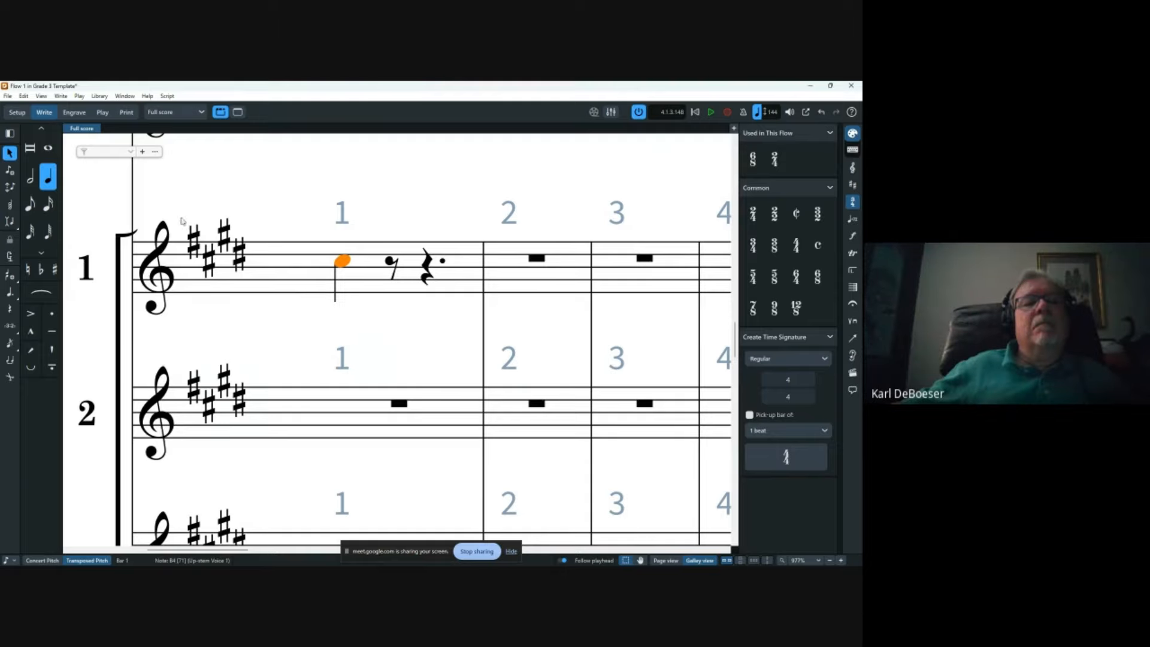
Delete the B4 from Trumpet 1 bar 1 and switch to Setup mode.
{"action": "key", "text": "Delete"}
{"action": "scroll", "coordinate": [340, 228], "scroll_direction": "down", "scroll_amount": 2}
{"action": "scroll", "coordinate": [340, 228], "scroll_direction": "down", "scroll_amount": 5}
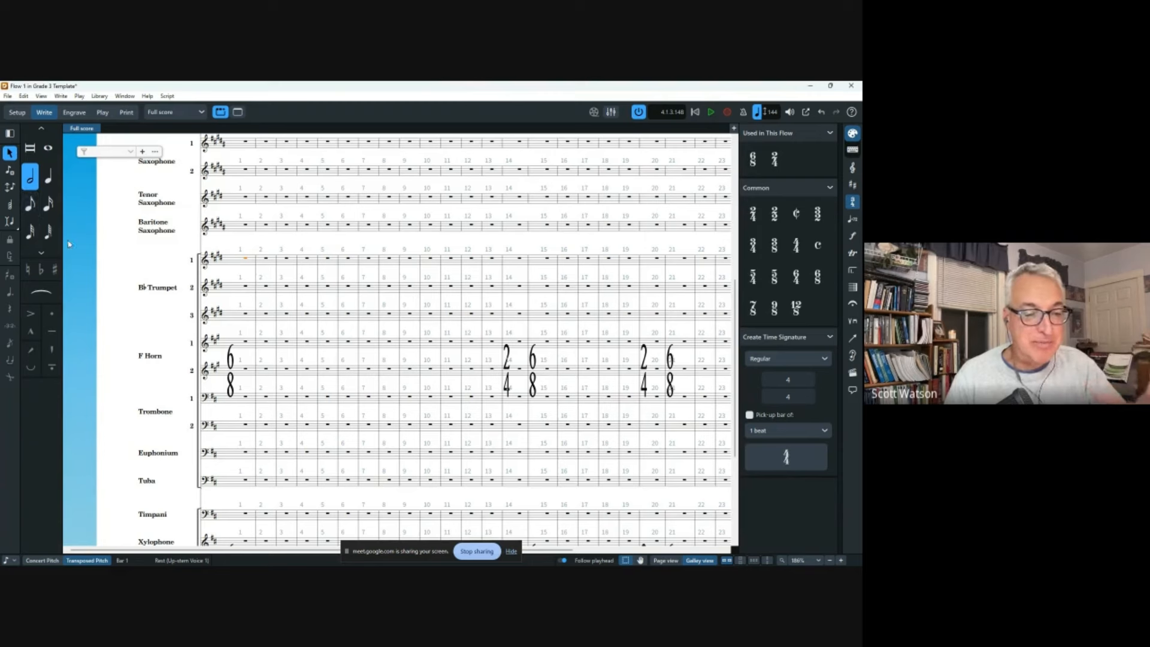
{"action": "scroll", "coordinate": [306, 299], "scroll_direction": "down", "scroll_amount": 1}
{"action": "scroll", "coordinate": [306, 300], "scroll_direction": "down", "scroll_amount": 1}
{"action": "scroll", "coordinate": [307, 311], "scroll_direction": "down", "scroll_amount": 1}
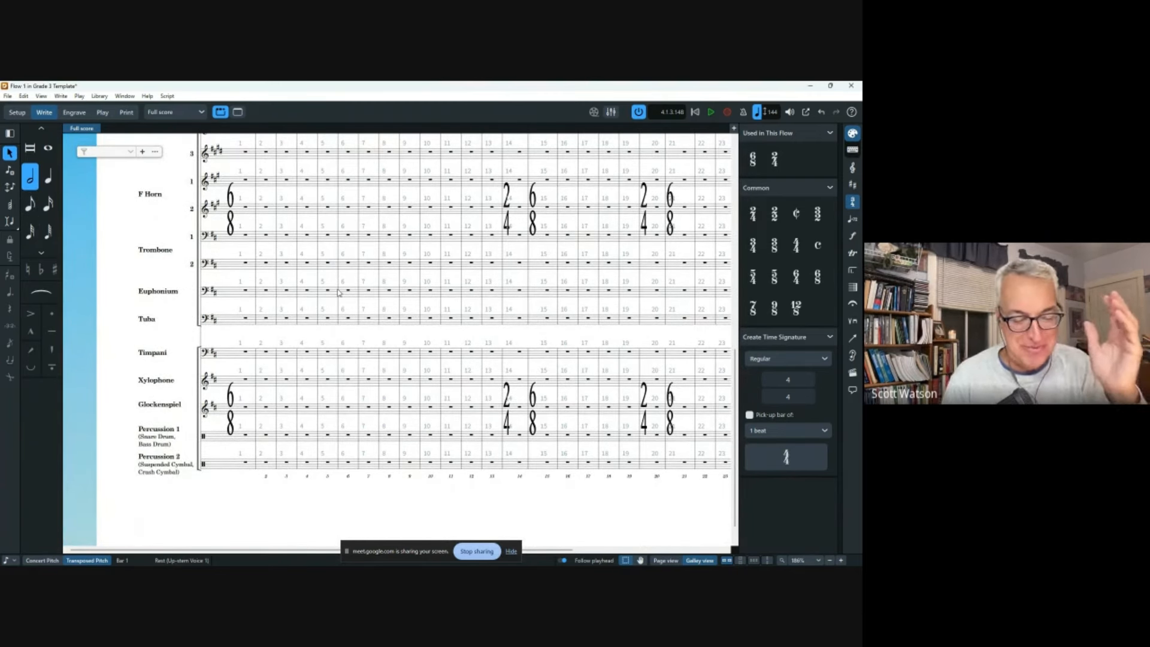
{"action": "left_click", "coordinate": [17, 112]}
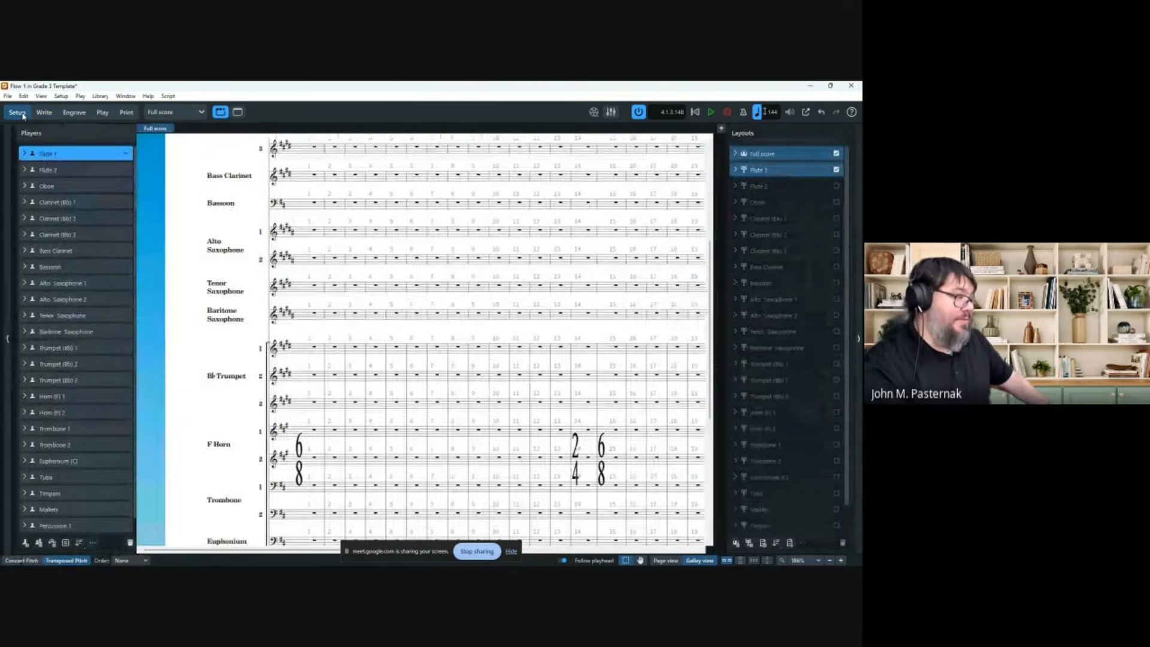
Look at the Percussion 1 player's instrument list, then close it without adding anything.
{"action": "scroll", "coordinate": [74, 287], "scroll_direction": "down", "scroll_amount": 1}
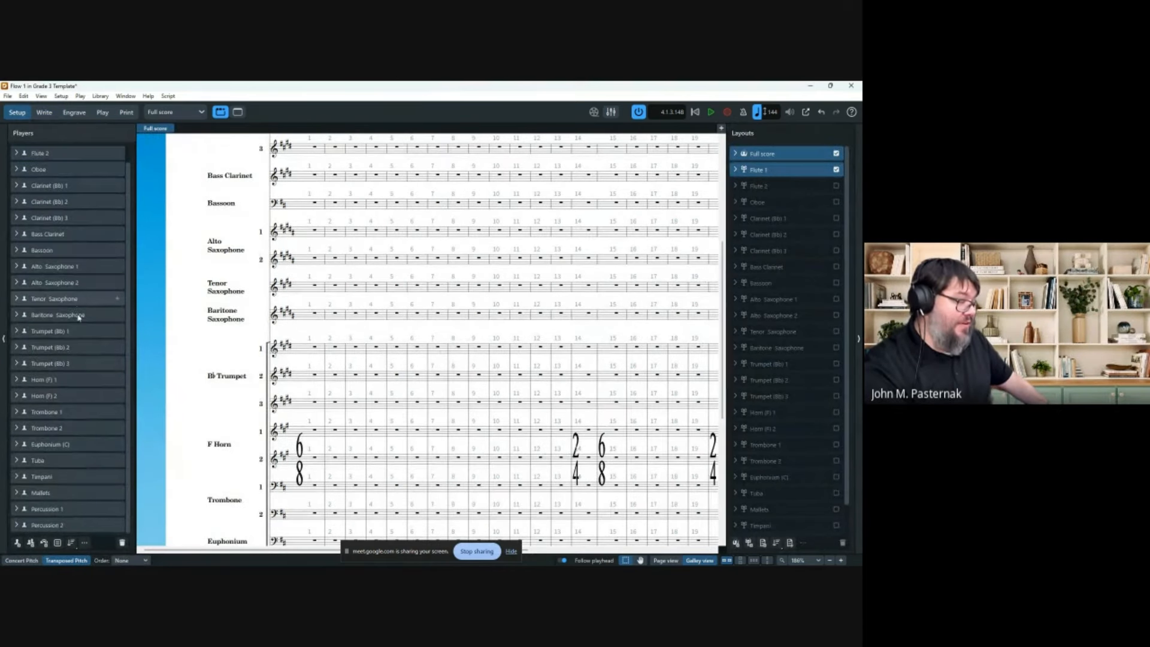
{"action": "left_click", "coordinate": [16, 510]}
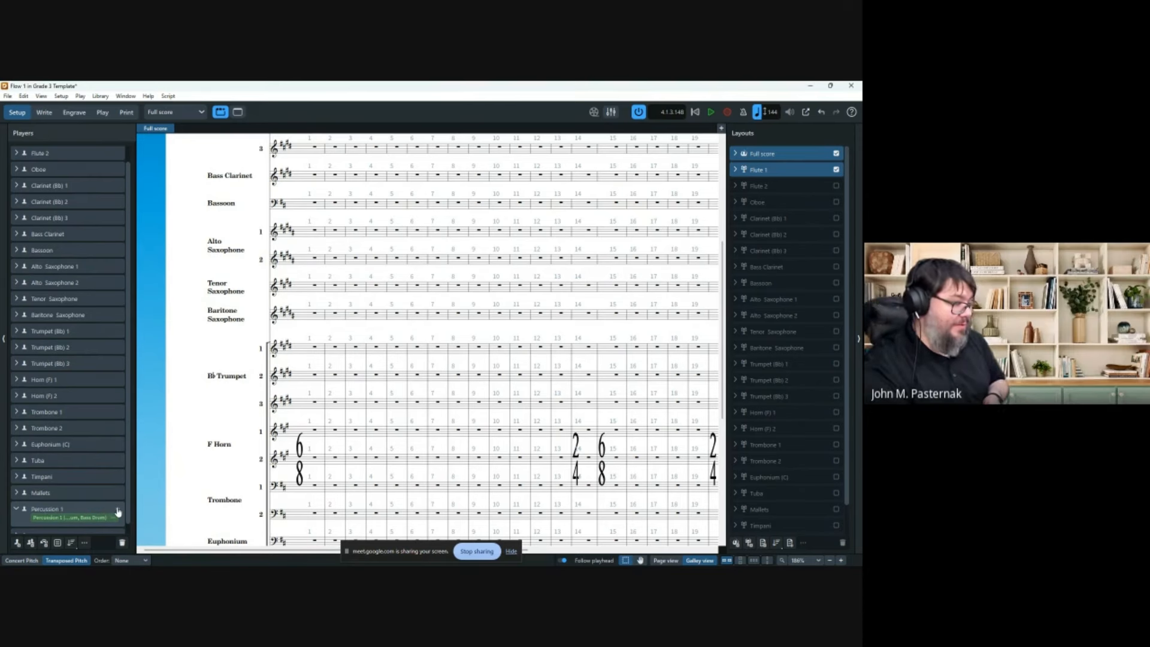
{"action": "left_click", "coordinate": [118, 511]}
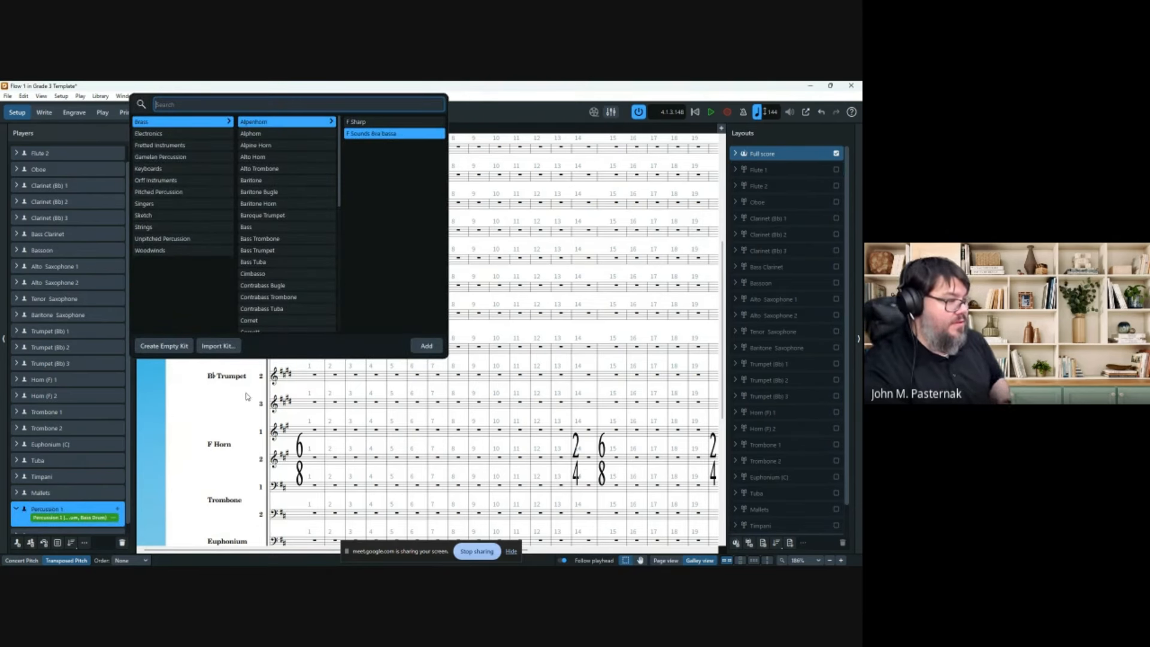
{"action": "left_click", "coordinate": [189, 414]}
{"action": "scroll", "coordinate": [90, 372], "scroll_direction": "up", "scroll_amount": 1}
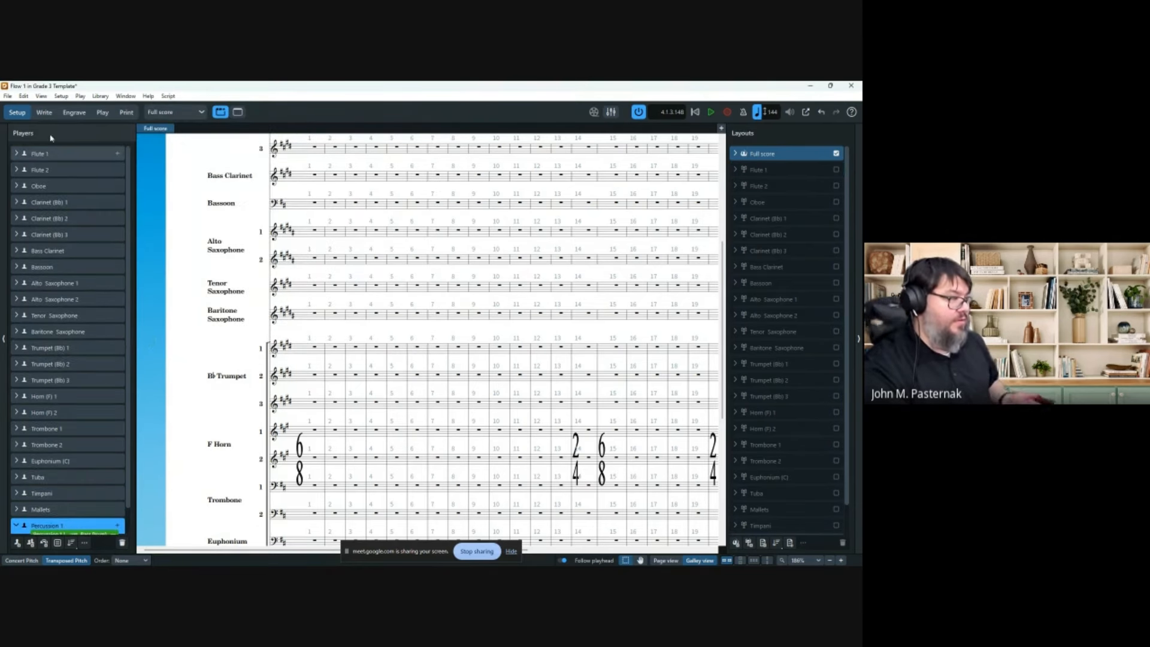
Add a Piccolo to the Flute 1 player by searching 'picc' in its instrument picker.
{"action": "left_click", "coordinate": [17, 154]}
{"action": "left_click", "coordinate": [18, 155]}
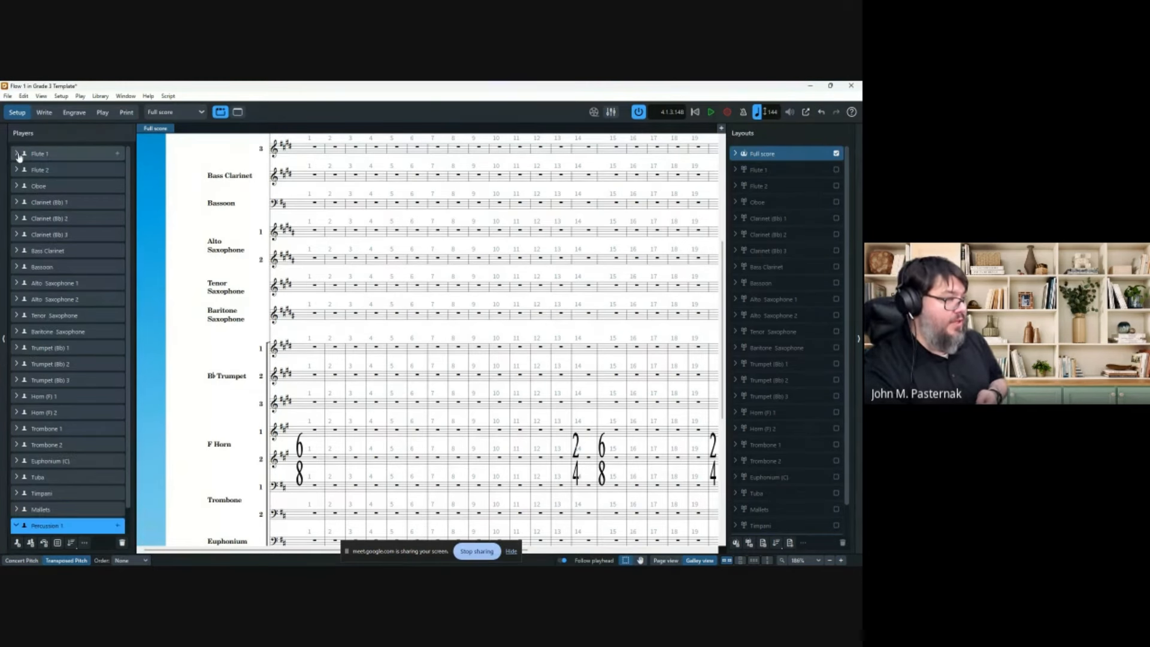
{"action": "left_click", "coordinate": [18, 155]}
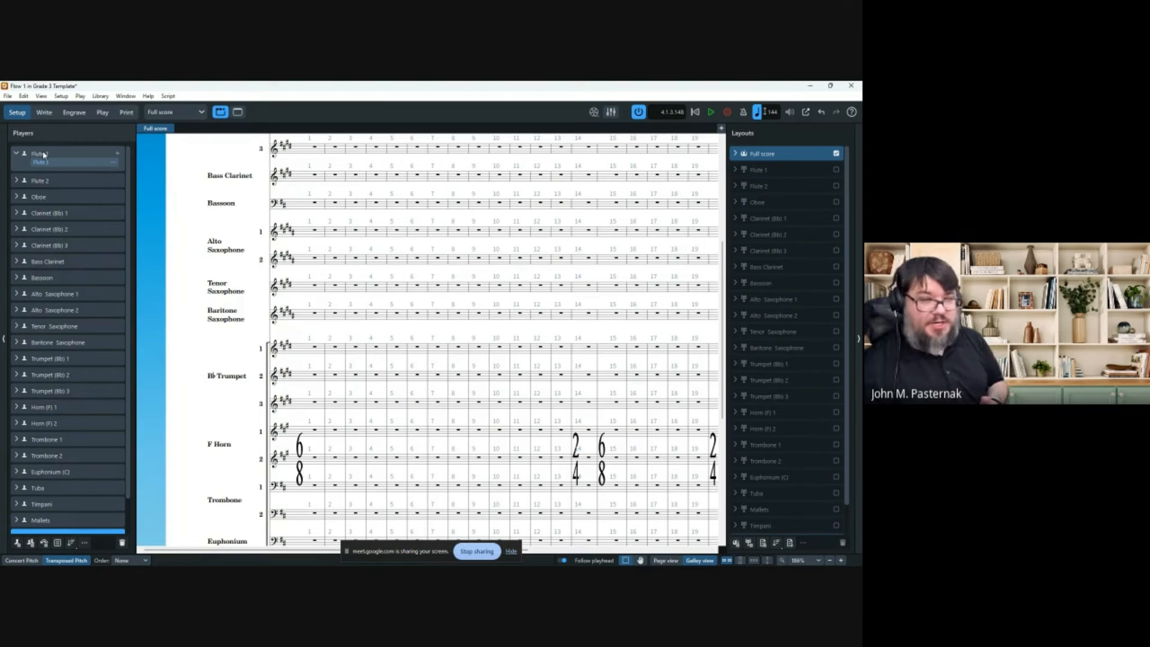
{"action": "left_click", "coordinate": [118, 156]}
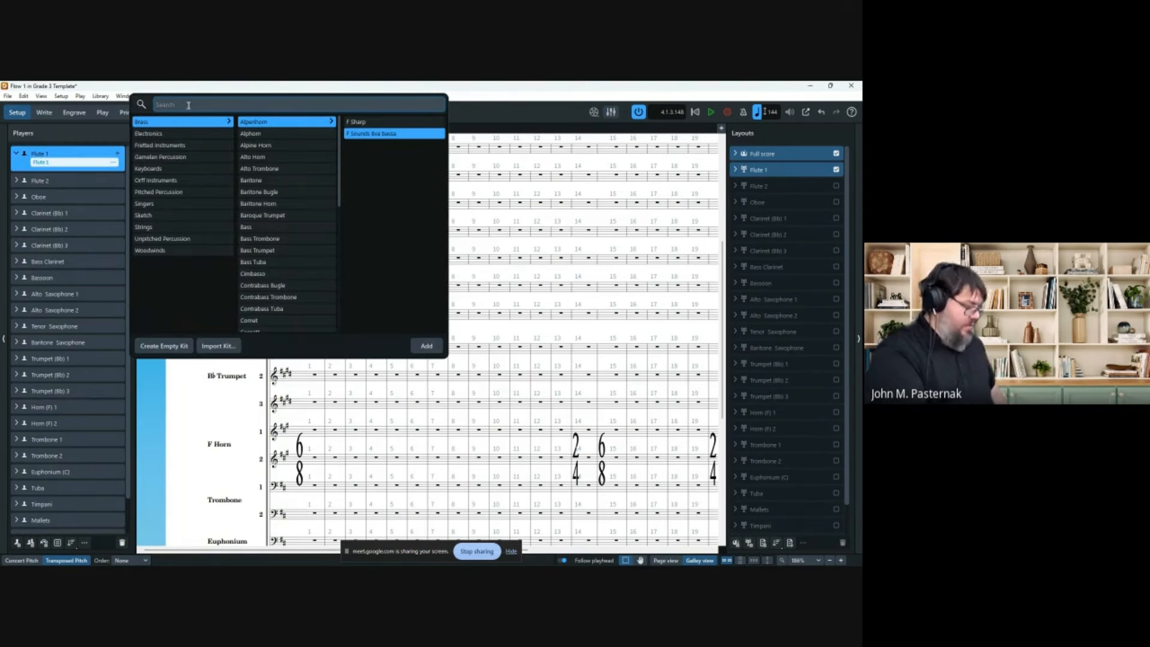
{"action": "type", "text": "picc"}
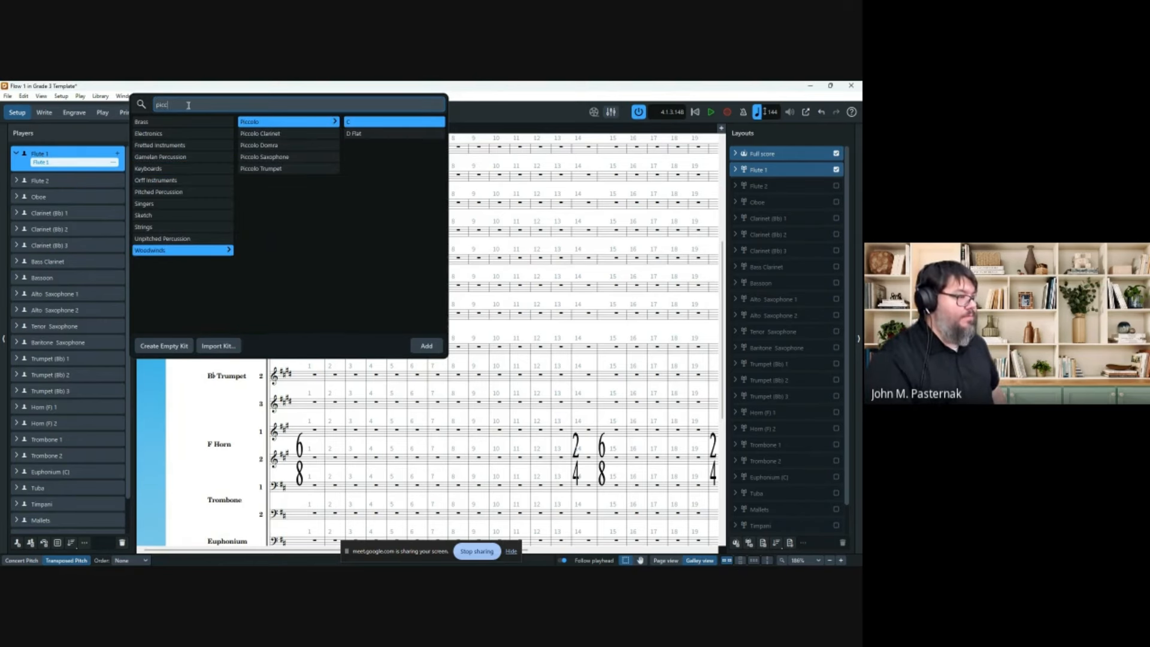
{"action": "key", "text": "Return"}
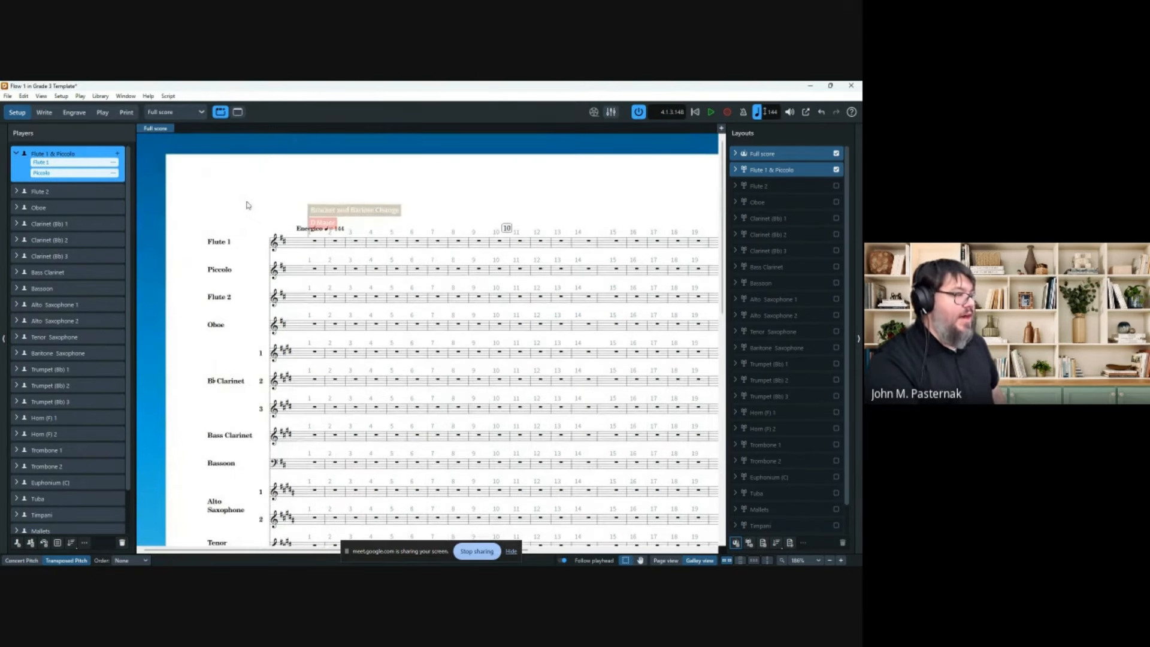
Switch to Write mode and show the score as a continuous galley.
{"action": "left_click", "coordinate": [41, 113]}
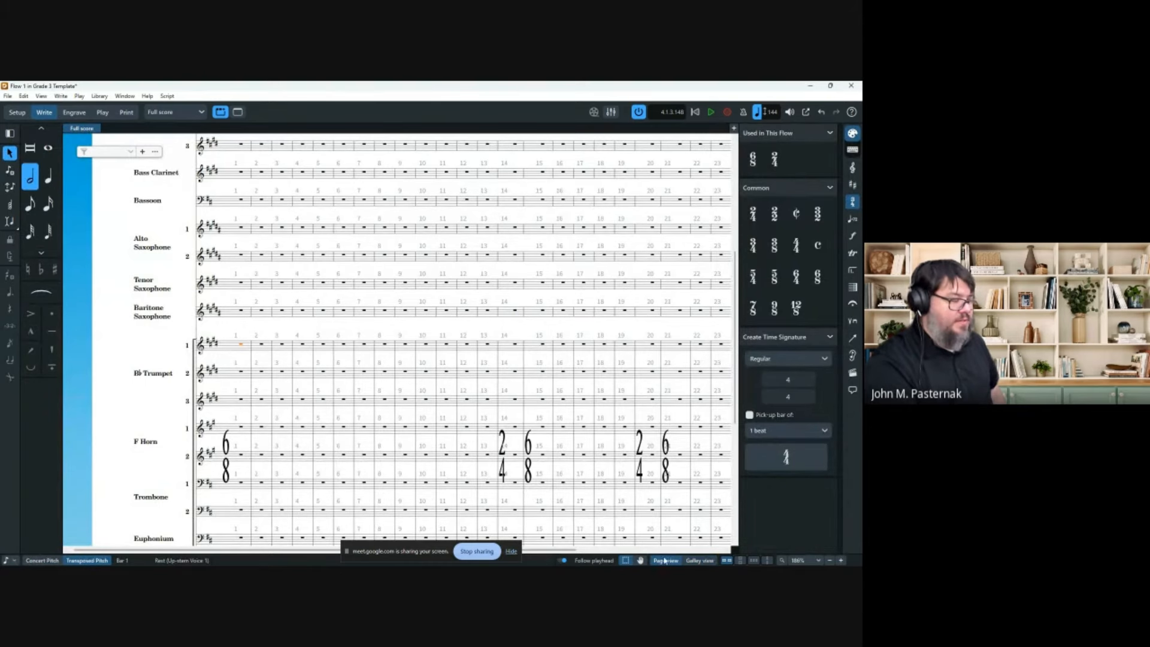
{"action": "left_click", "coordinate": [665, 560]}
{"action": "scroll", "coordinate": [243, 271], "scroll_direction": "up", "scroll_amount": 3}
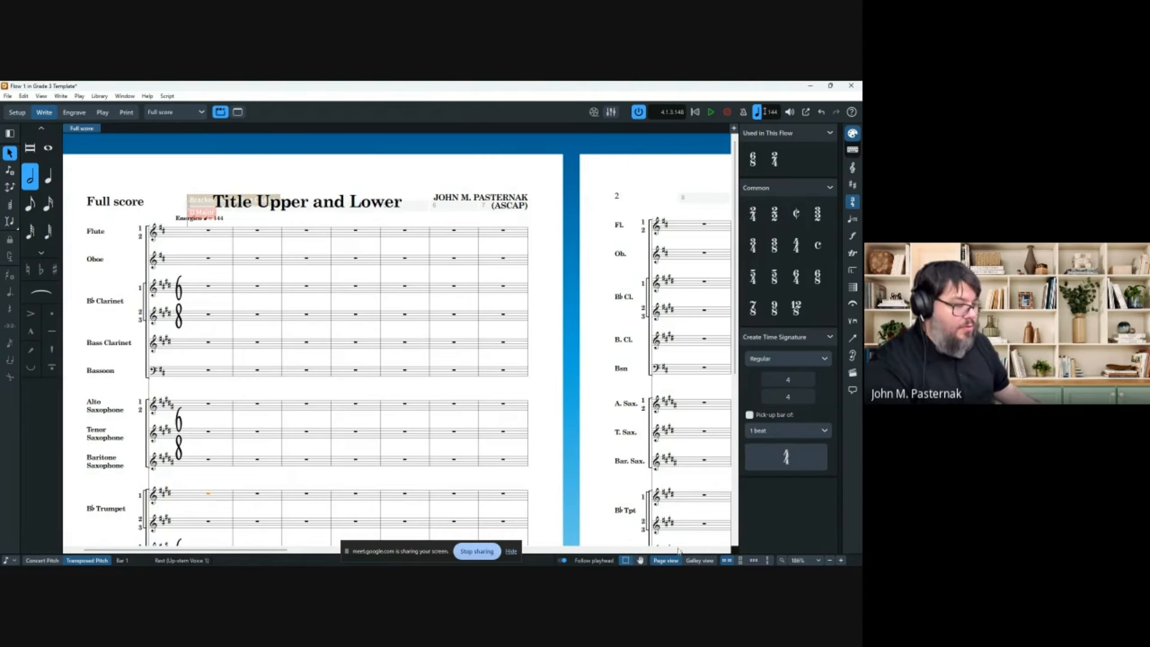
{"action": "left_click", "coordinate": [699, 560]}
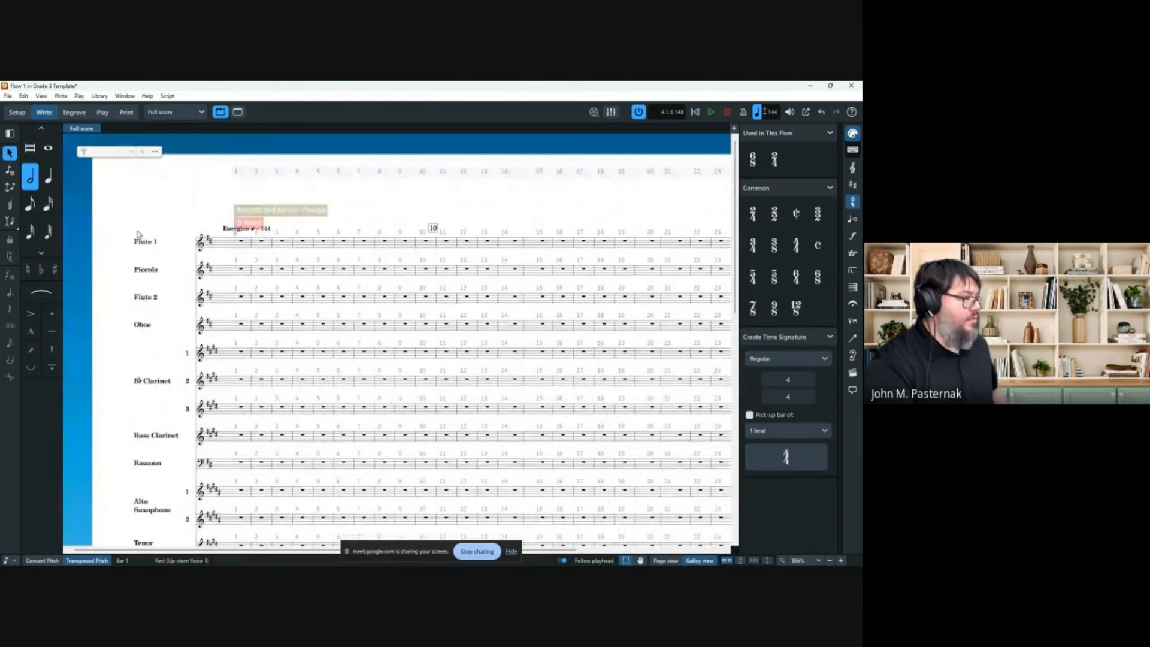
Enter quarter notes in Flute 1 bar 1 and on the Piccolo staff at bar 24.
{"action": "left_click", "coordinate": [118, 213]}
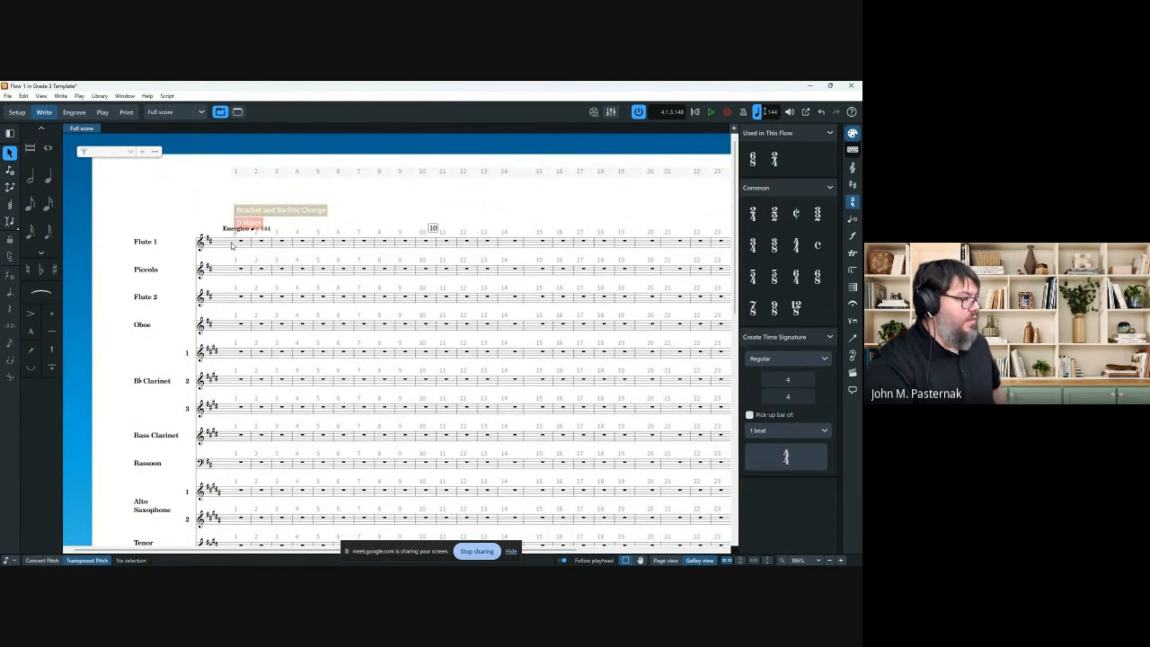
{"action": "key", "text": "6"}
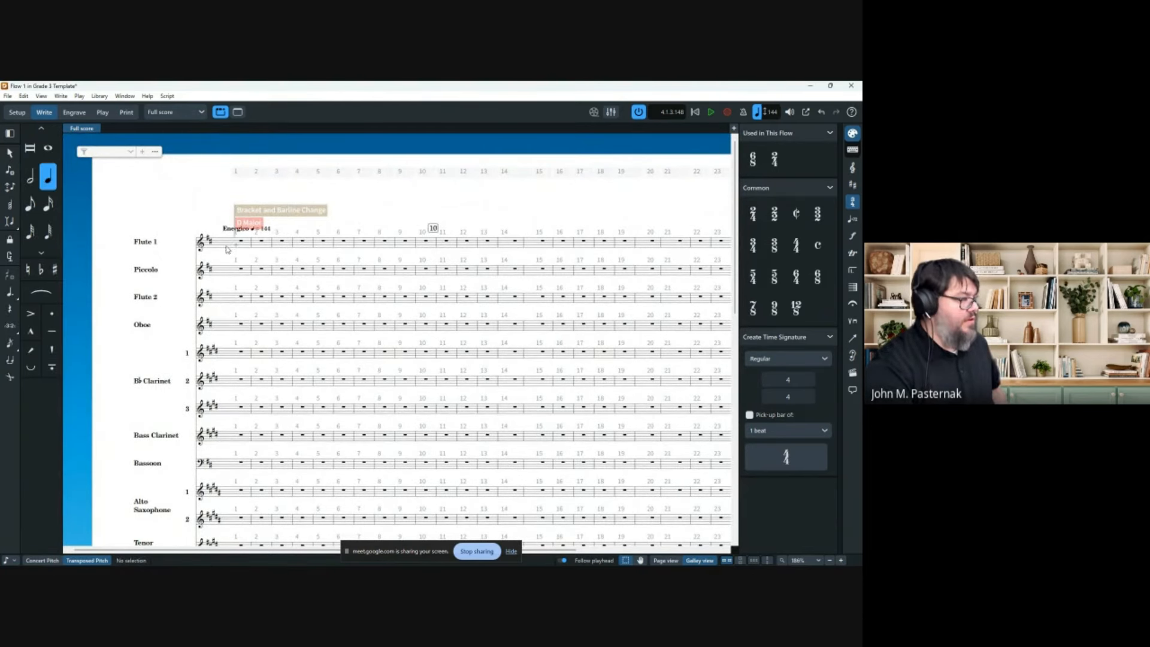
{"action": "left_click", "coordinate": [233, 246]}
{"action": "scroll", "coordinate": [449, 254], "scroll_direction": "right", "scroll_amount": 2}
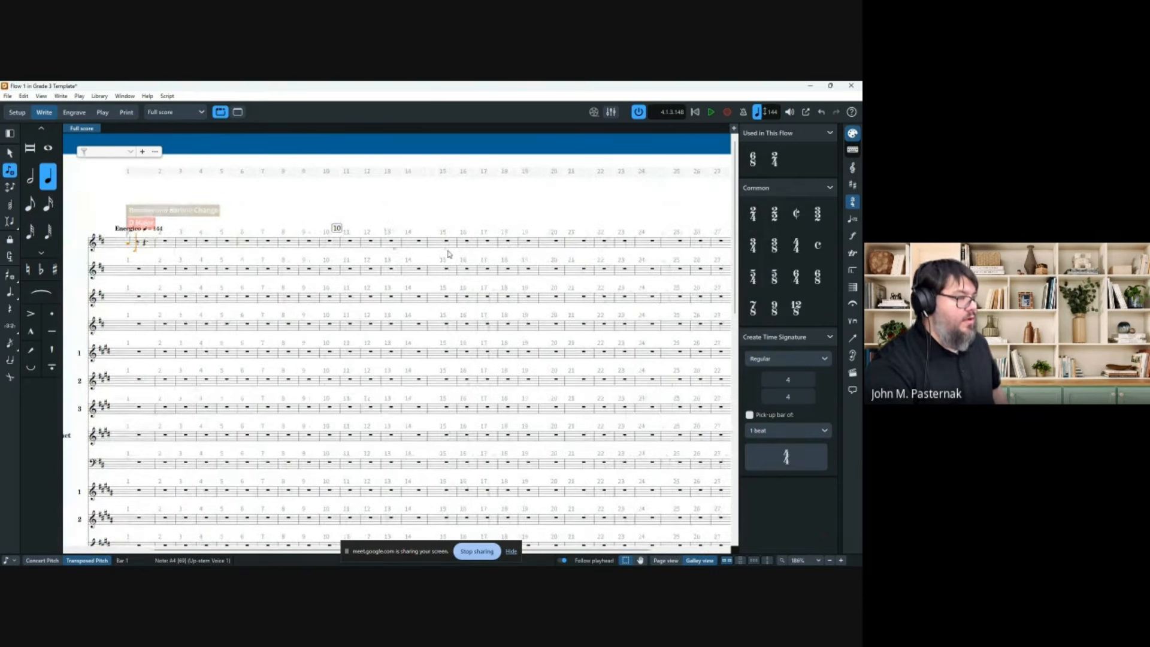
{"action": "scroll", "coordinate": [456, 257], "scroll_direction": "right", "scroll_amount": 2}
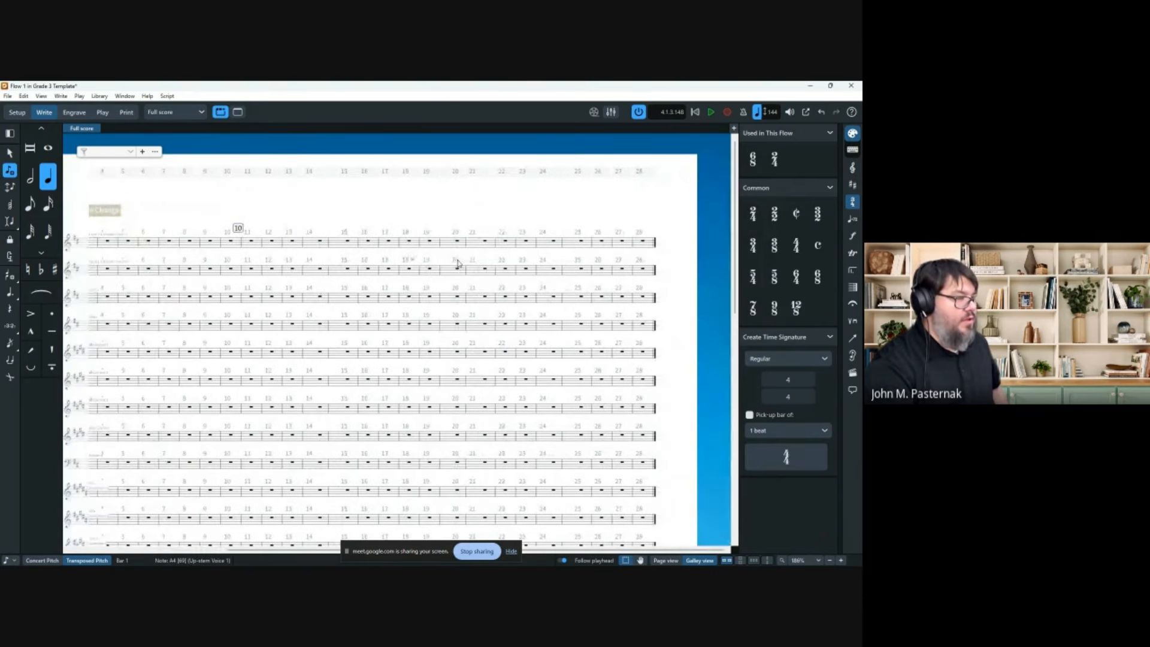
{"action": "left_click", "coordinate": [539, 273]}
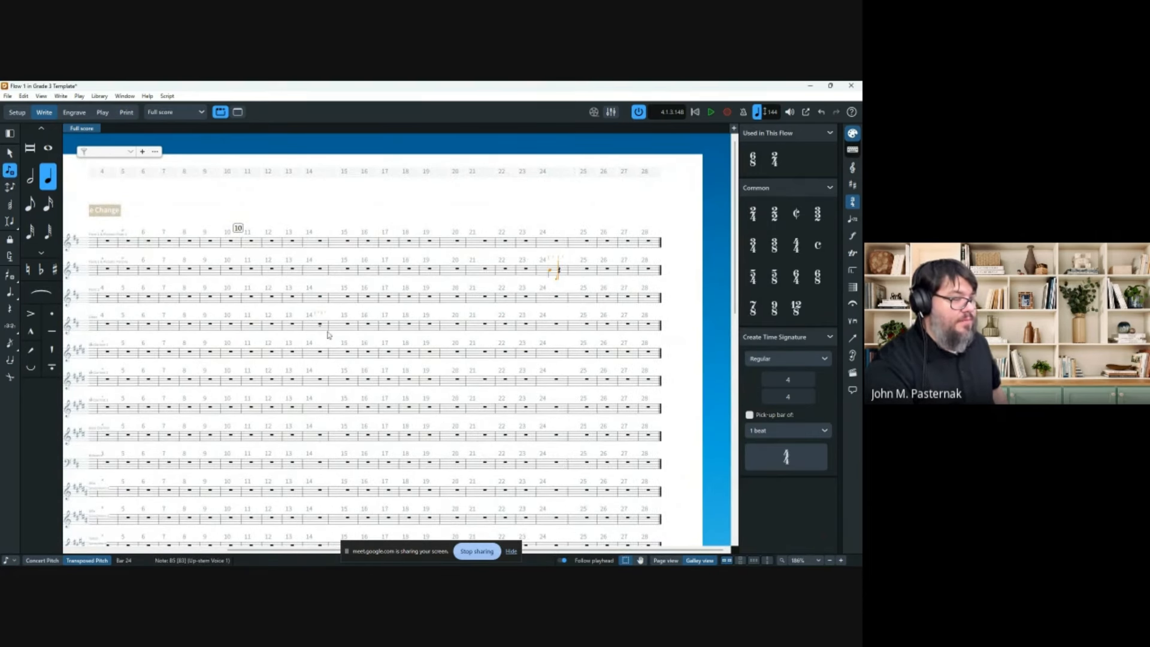
Return to page view, scroll back to the start, and open the layouts list.
{"action": "left_click", "coordinate": [665, 560]}
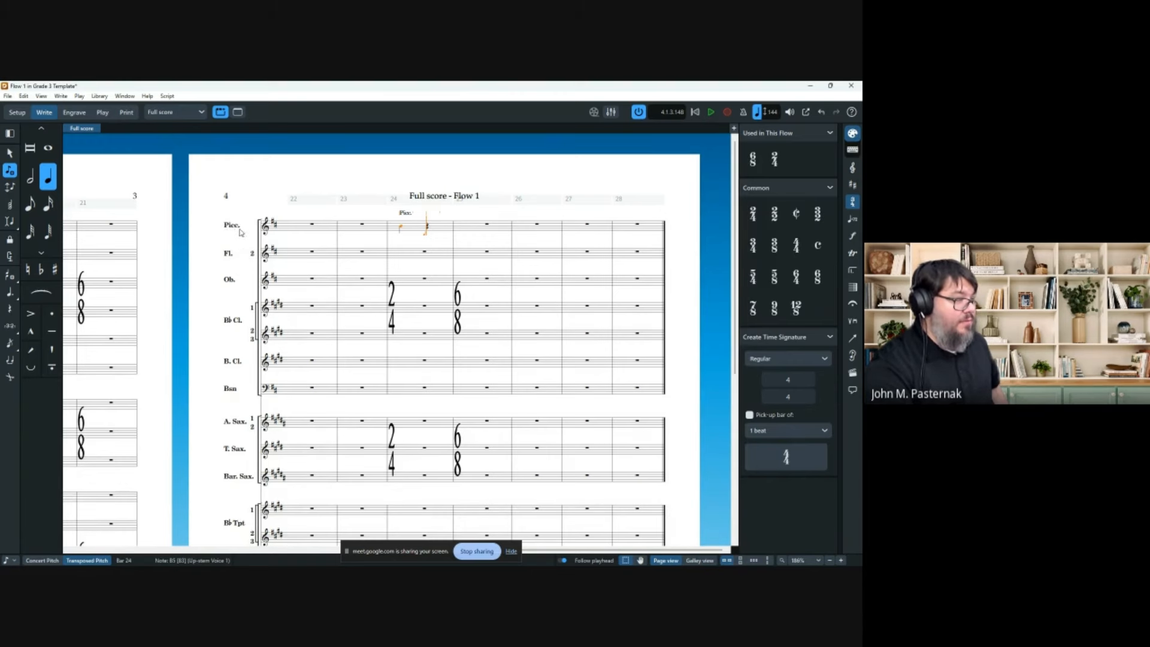
{"action": "scroll", "coordinate": [251, 270], "scroll_direction": "left", "scroll_amount": 10}
{"action": "scroll", "coordinate": [269, 295], "scroll_direction": "left", "scroll_amount": 8}
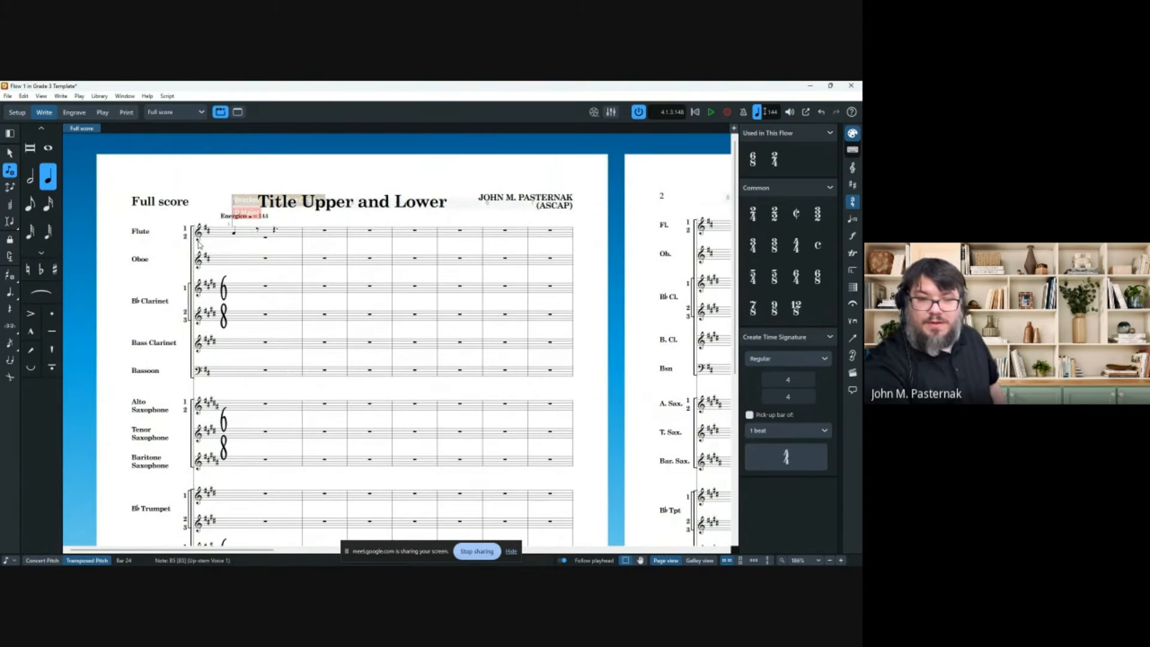
{"action": "left_click", "coordinate": [174, 112]}
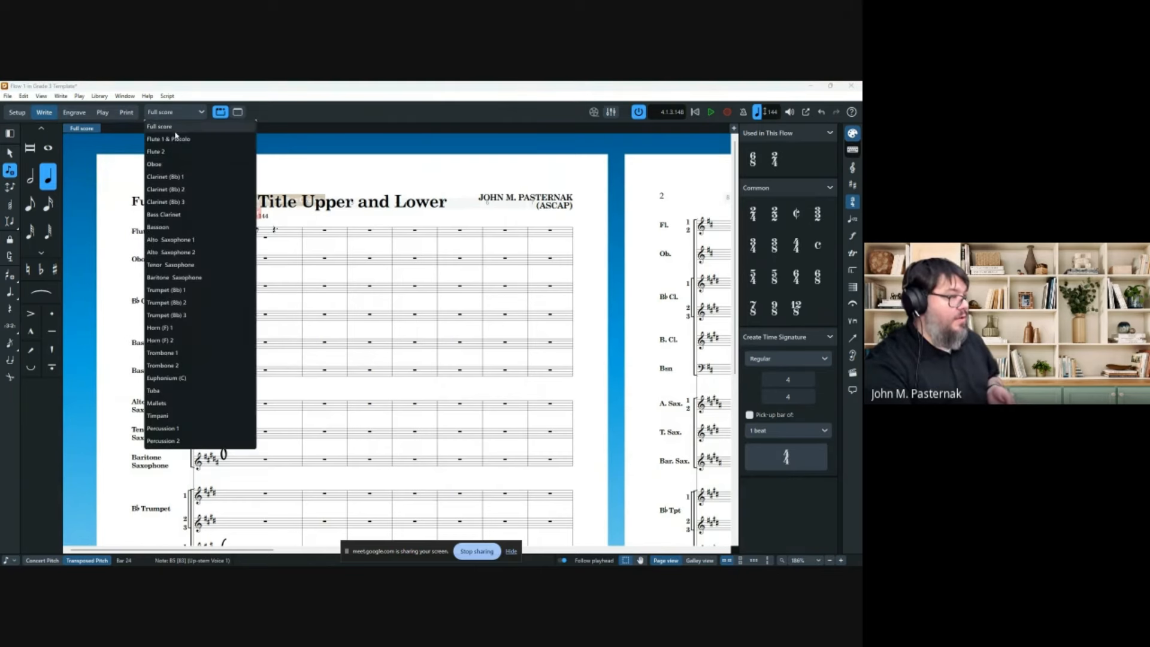
{"action": "left_click", "coordinate": [175, 140]}
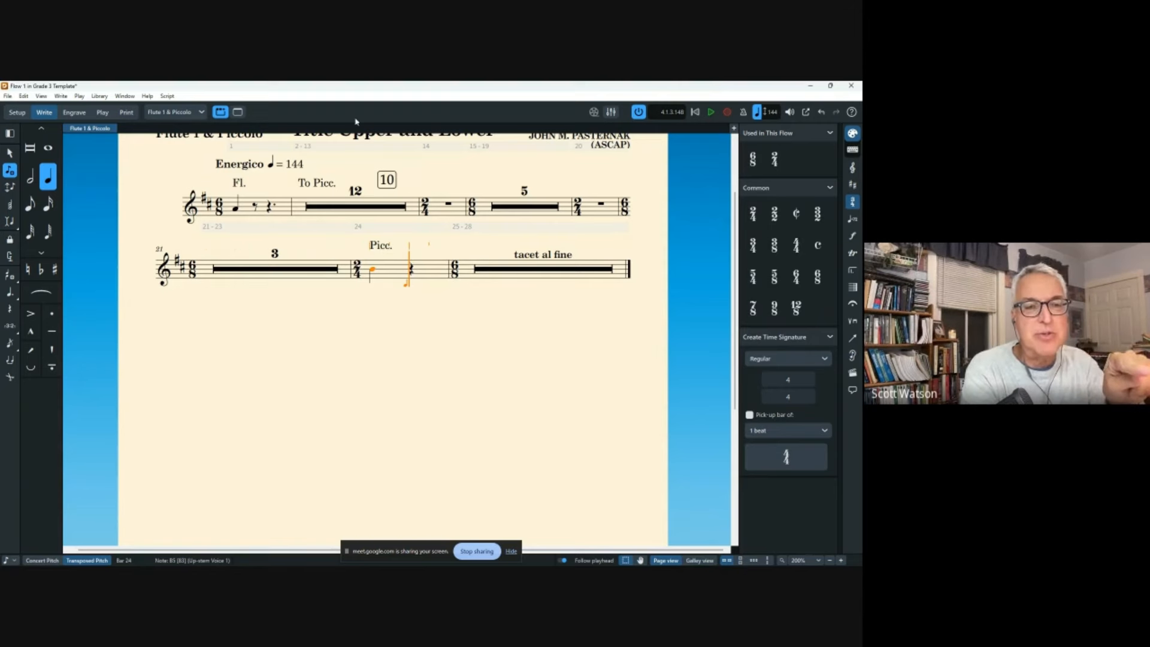
{"action": "left_click", "coordinate": [174, 112]}
{"action": "left_click", "coordinate": [177, 132]}
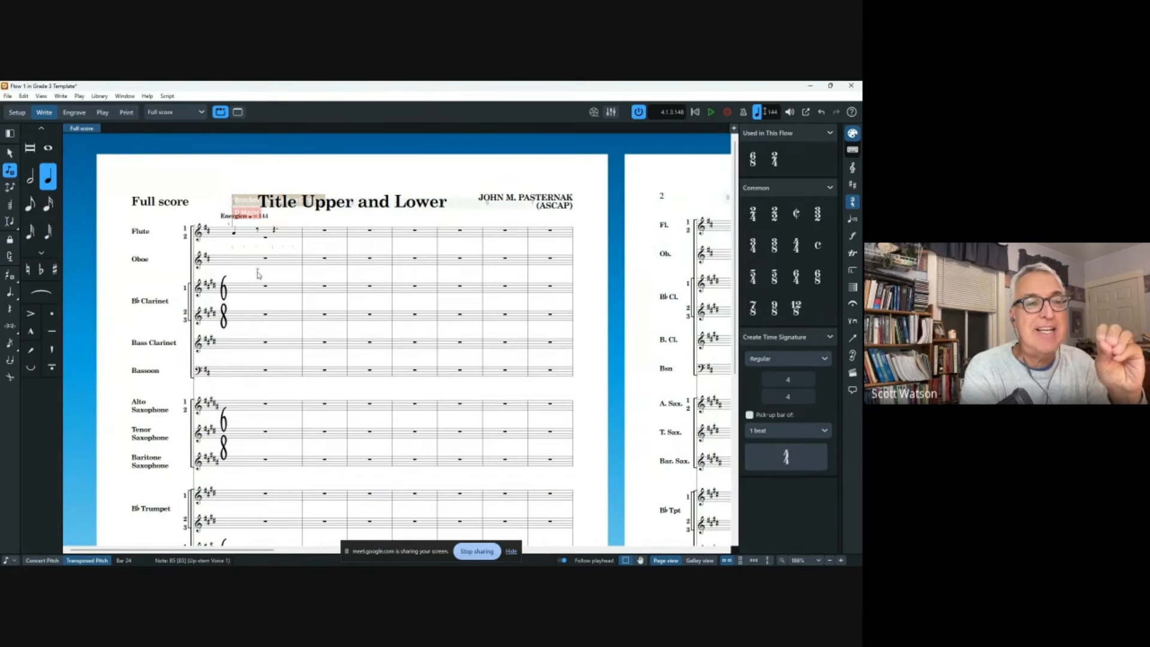
{"action": "scroll", "coordinate": [260, 269], "scroll_direction": "right", "scroll_amount": 10}
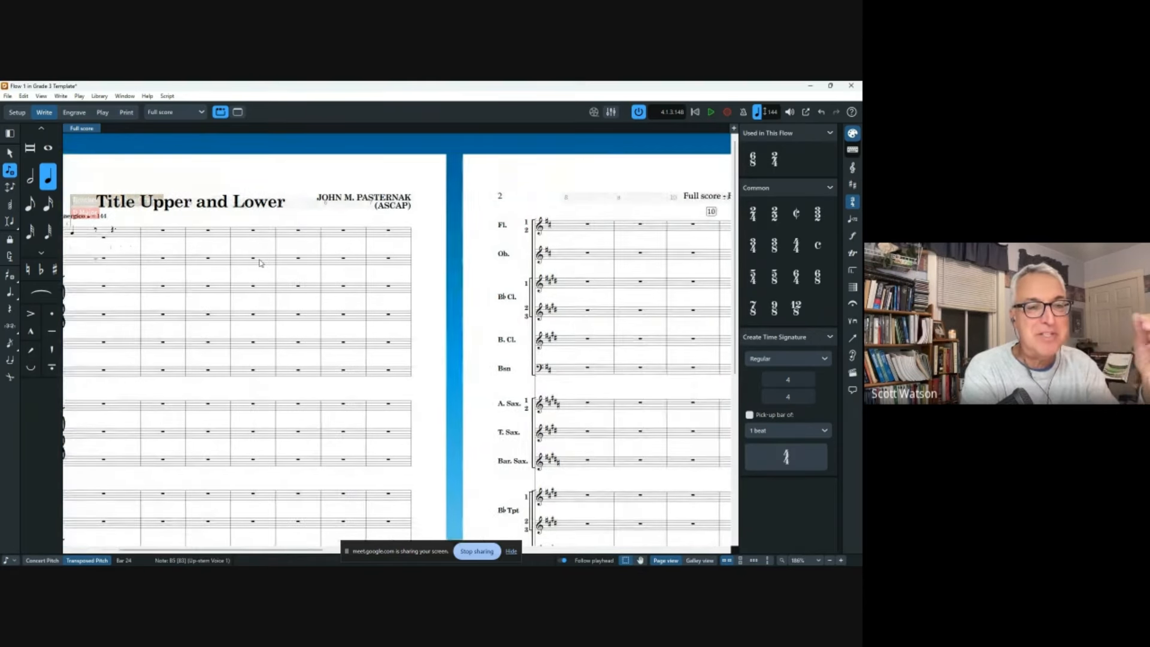
{"action": "scroll", "coordinate": [265, 260], "scroll_direction": "right", "scroll_amount": 10}
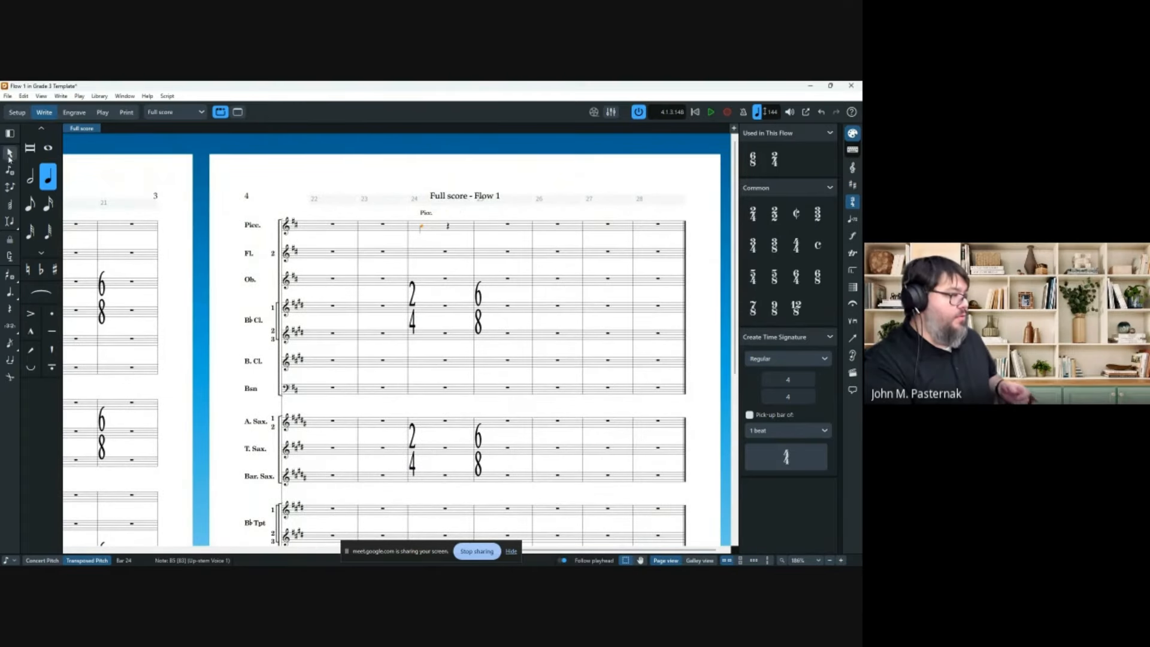
In Setup mode, change the Piccolo instrument's full name to 'Flute'.
{"action": "left_click", "coordinate": [17, 112]}
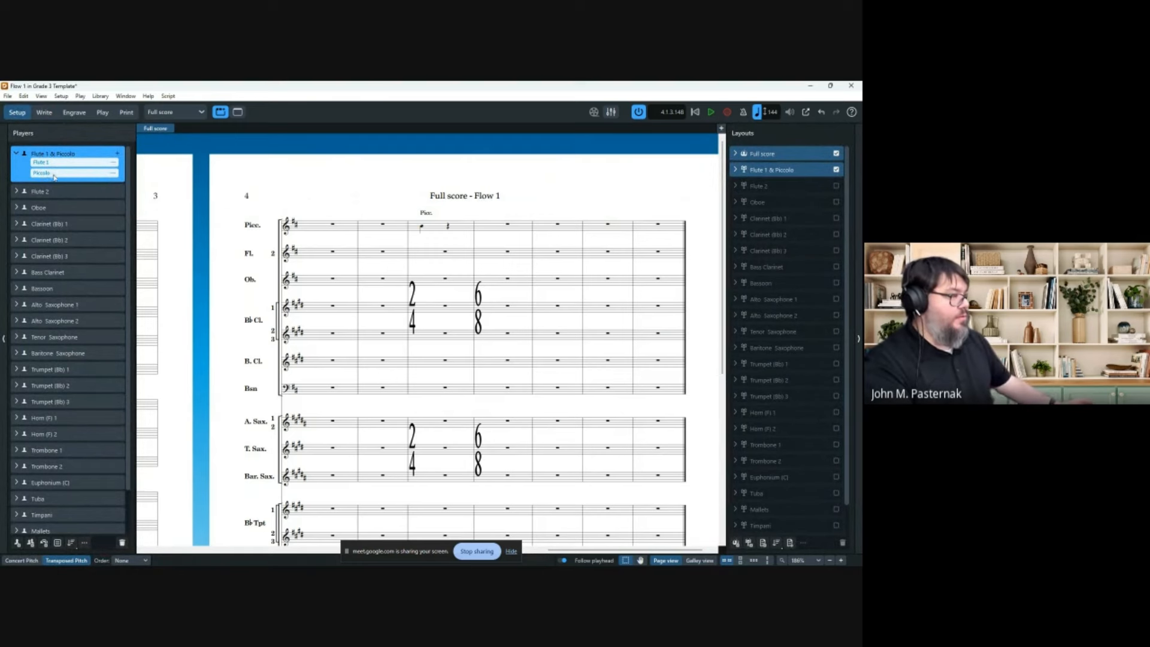
{"action": "right_click", "coordinate": [118, 174]}
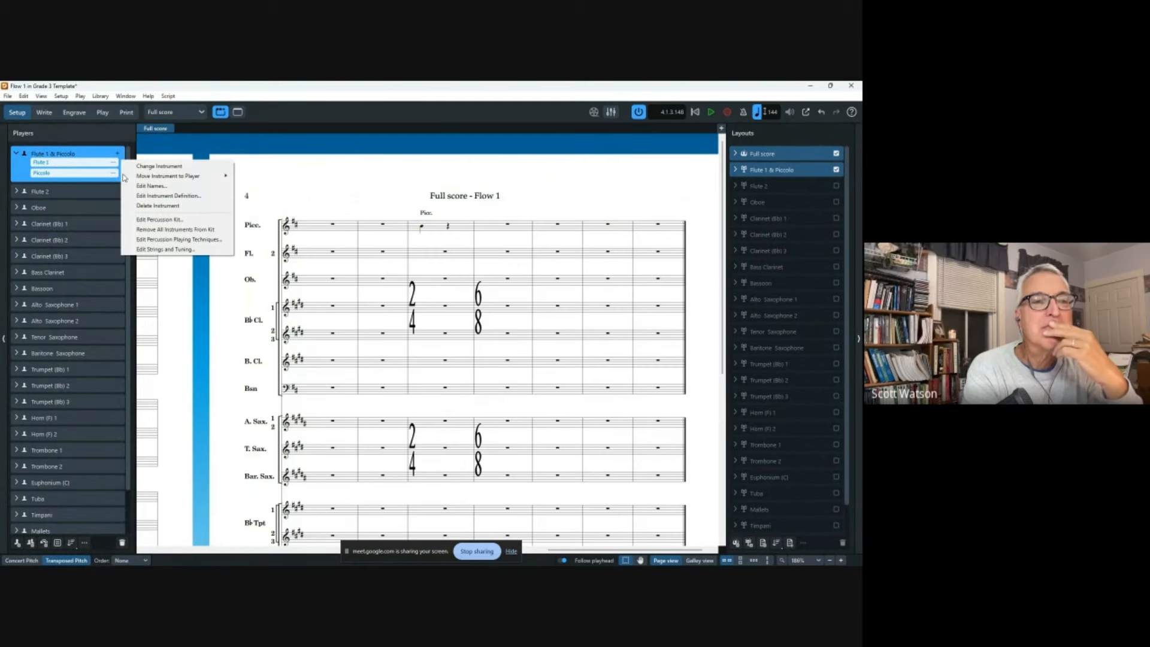
{"action": "left_click", "coordinate": [147, 185]}
{"action": "key", "text": "ctrl+a"}
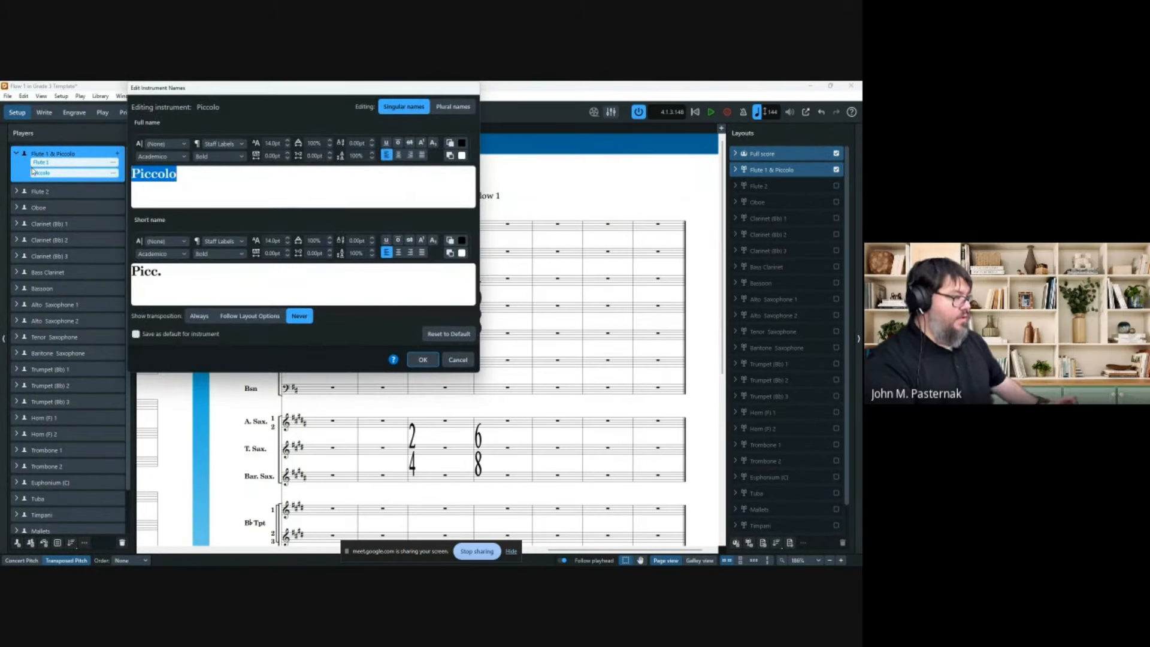
{"action": "type", "text": "Flute"}
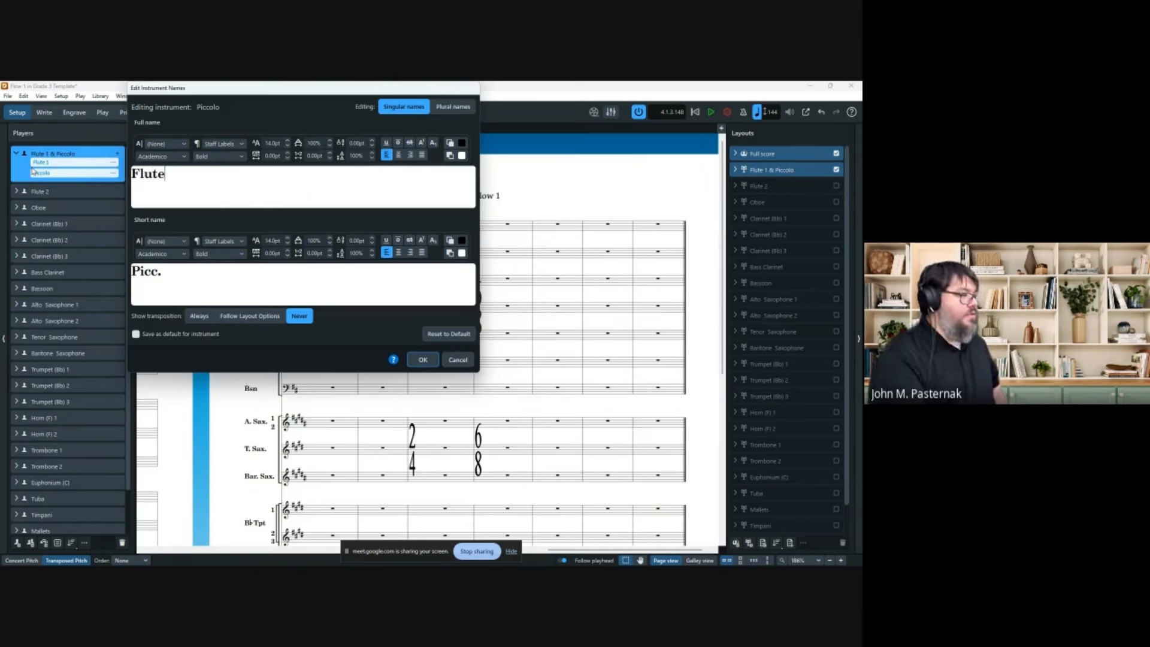
{"action": "key", "text": "Tab"}
{"action": "type", "text": "Flute"}
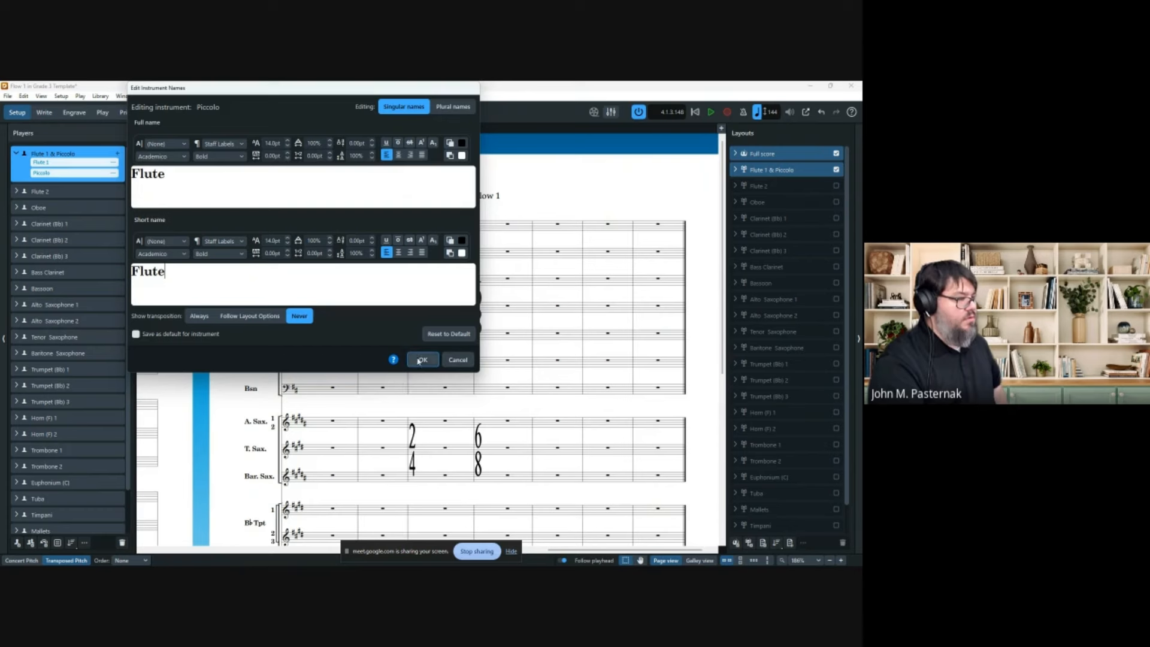
Set the short name to 'Fl.', apply the names, then undo the rename.
{"action": "left_click", "coordinate": [196, 274]}
{"action": "key", "text": "BackSpace"}
{"action": "key", "text": "BackSpace"}
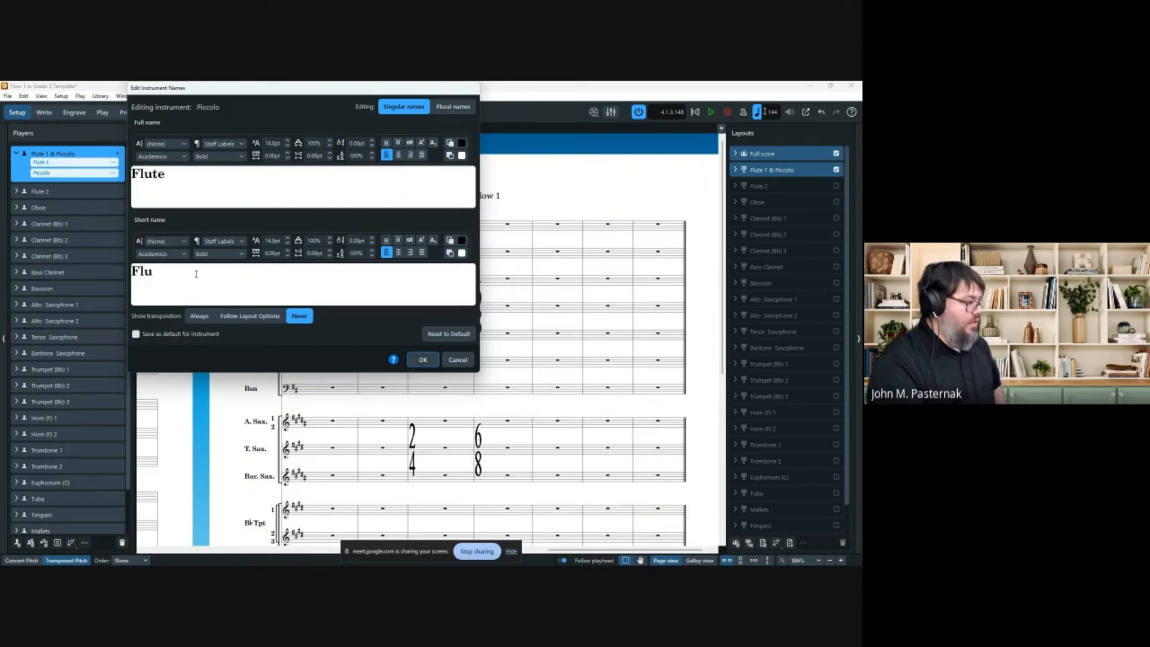
{"action": "key", "text": "BackSpace"}
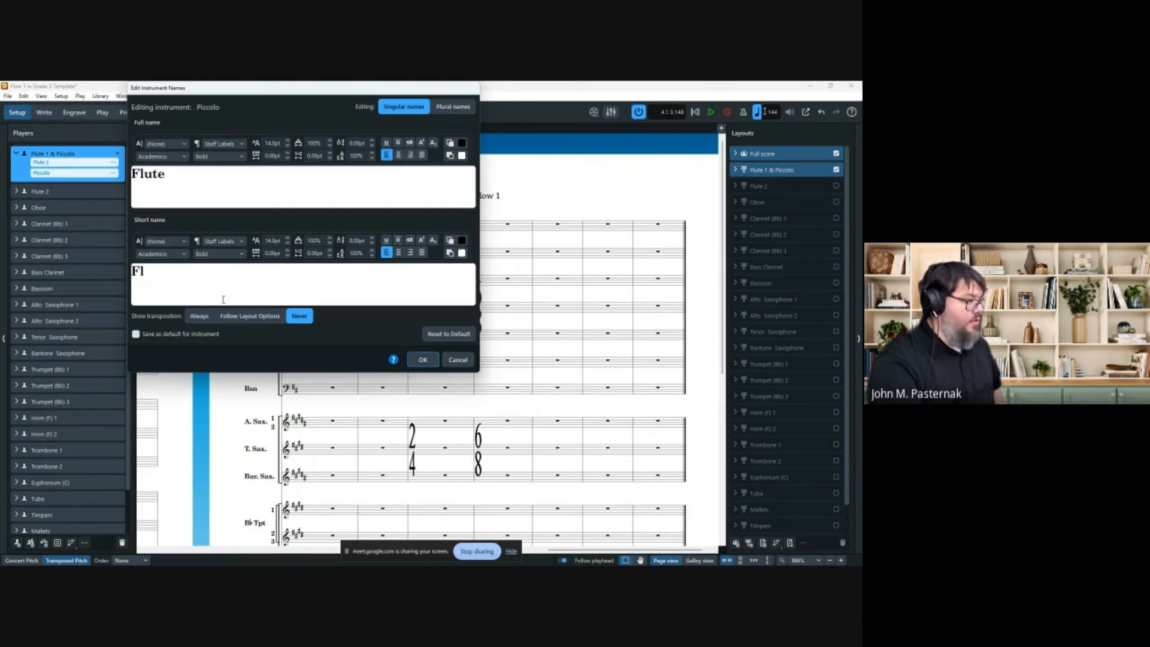
{"action": "type", "text": "."}
{"action": "left_click", "coordinate": [423, 359]}
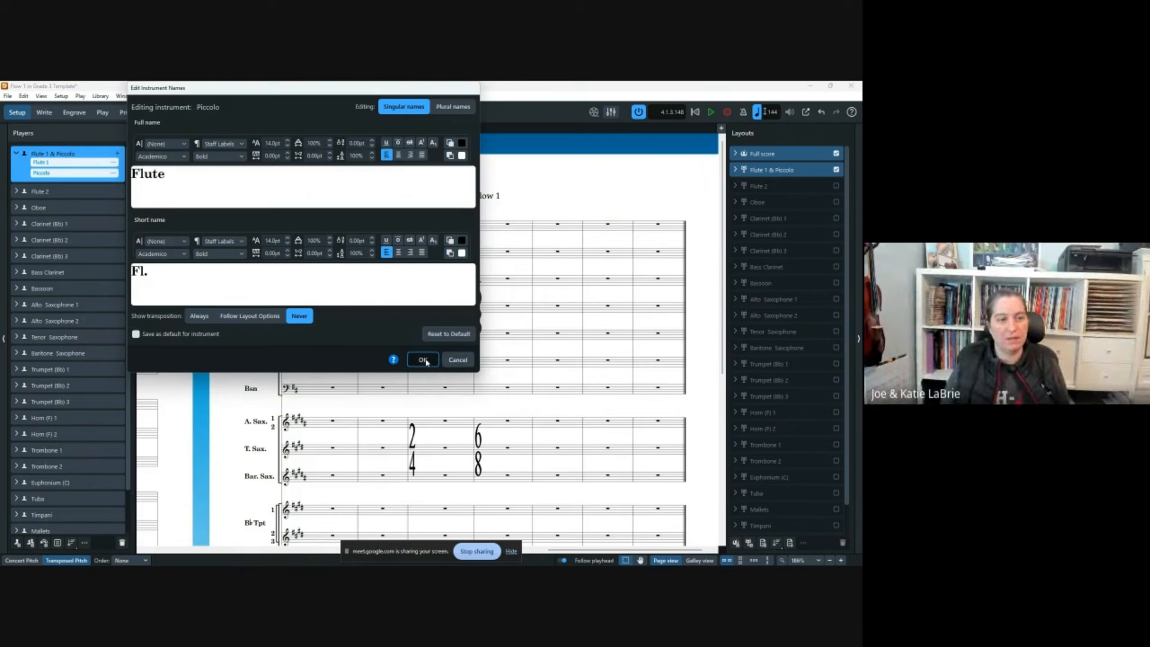
{"action": "left_click", "coordinate": [423, 359]}
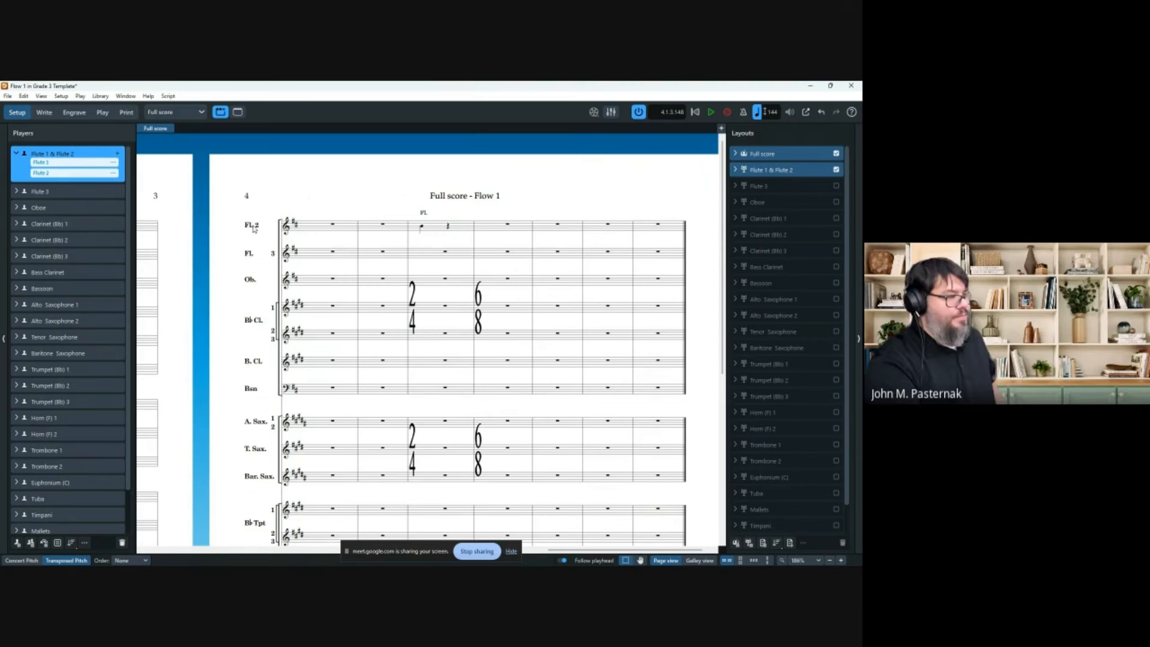
{"action": "key", "text": "ctrl+z"}
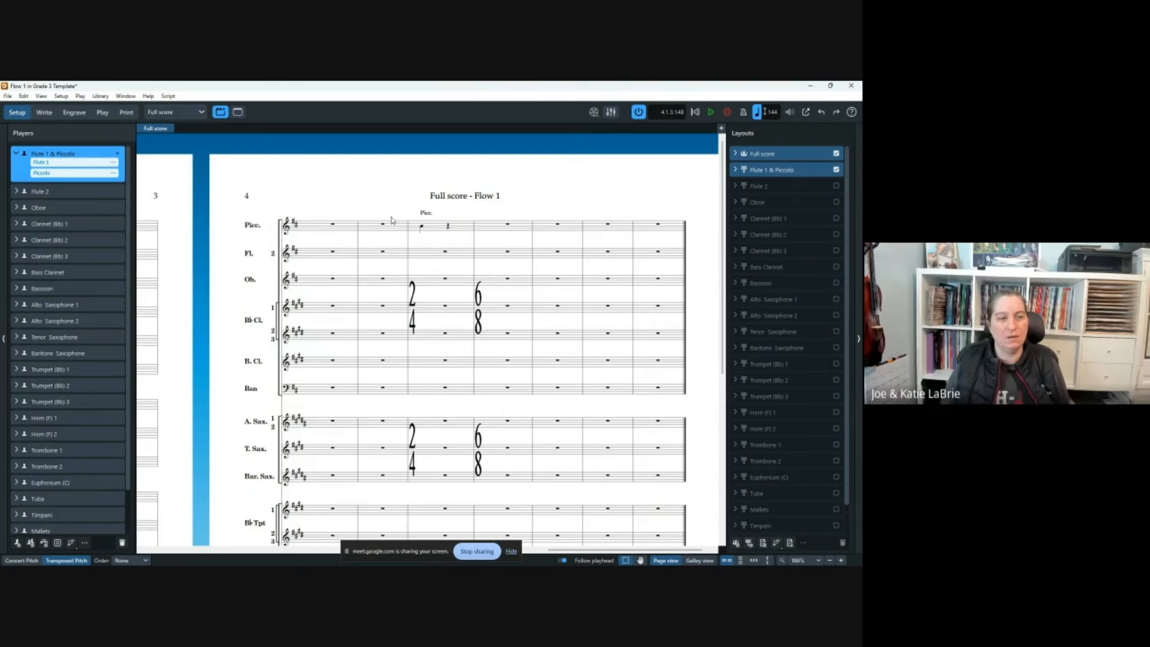
{"action": "key", "text": "ctrl+shift+3"}
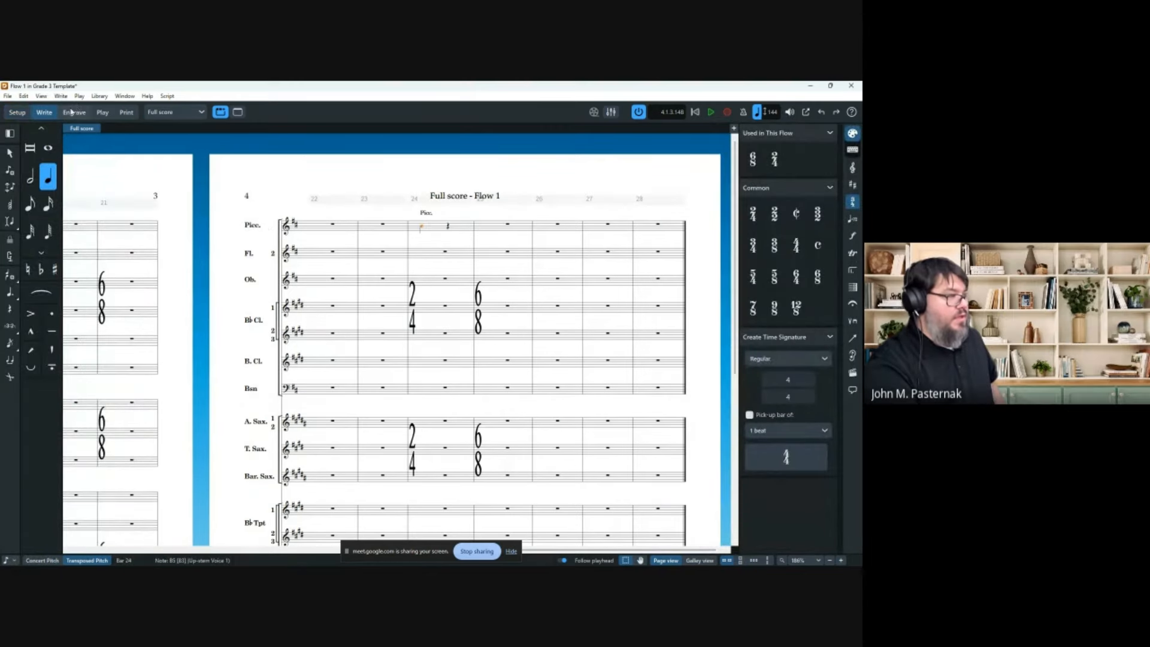
Give the bar 24 instrument change custom text 'Picc.' in Properties, then return to Setup mode.
{"action": "left_click", "coordinate": [426, 214]}
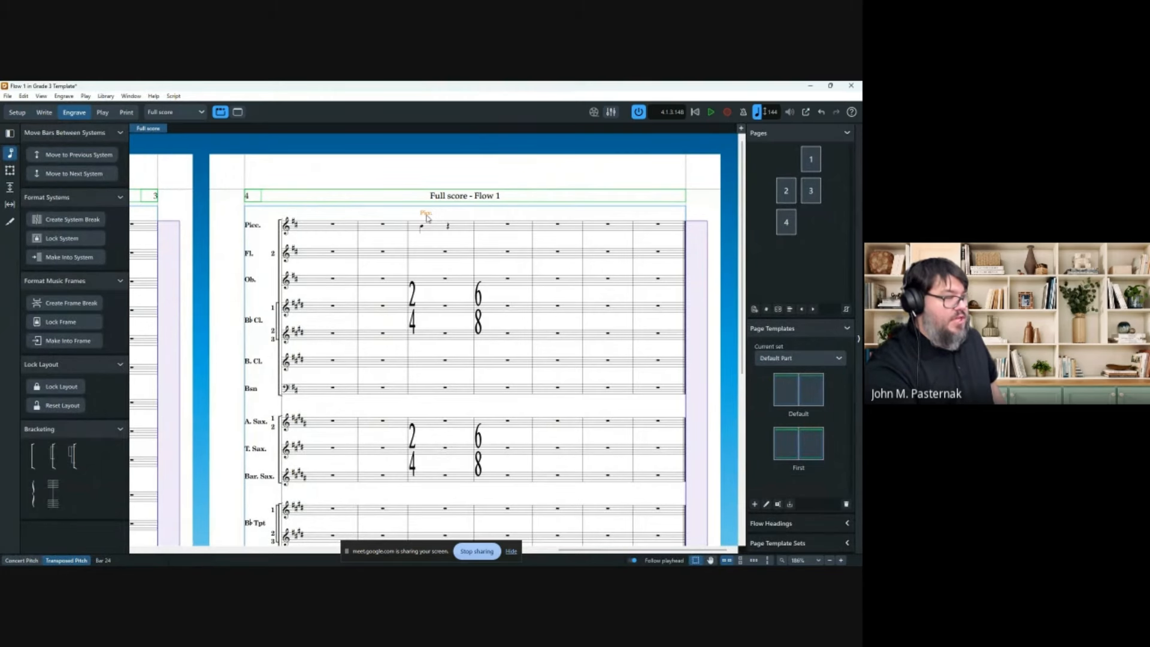
{"action": "left_click", "coordinate": [306, 550]}
{"action": "left_click", "coordinate": [305, 558]}
{"action": "scroll", "coordinate": [579, 216], "scroll_direction": "right", "scroll_amount": 5}
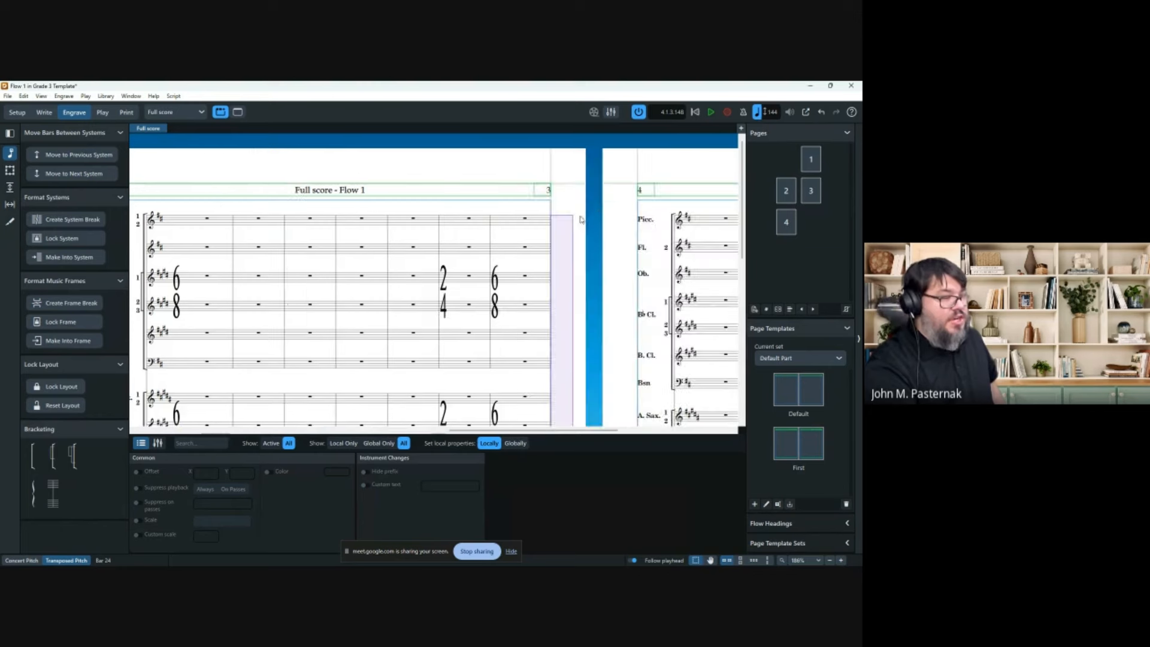
{"action": "left_click", "coordinate": [364, 485]}
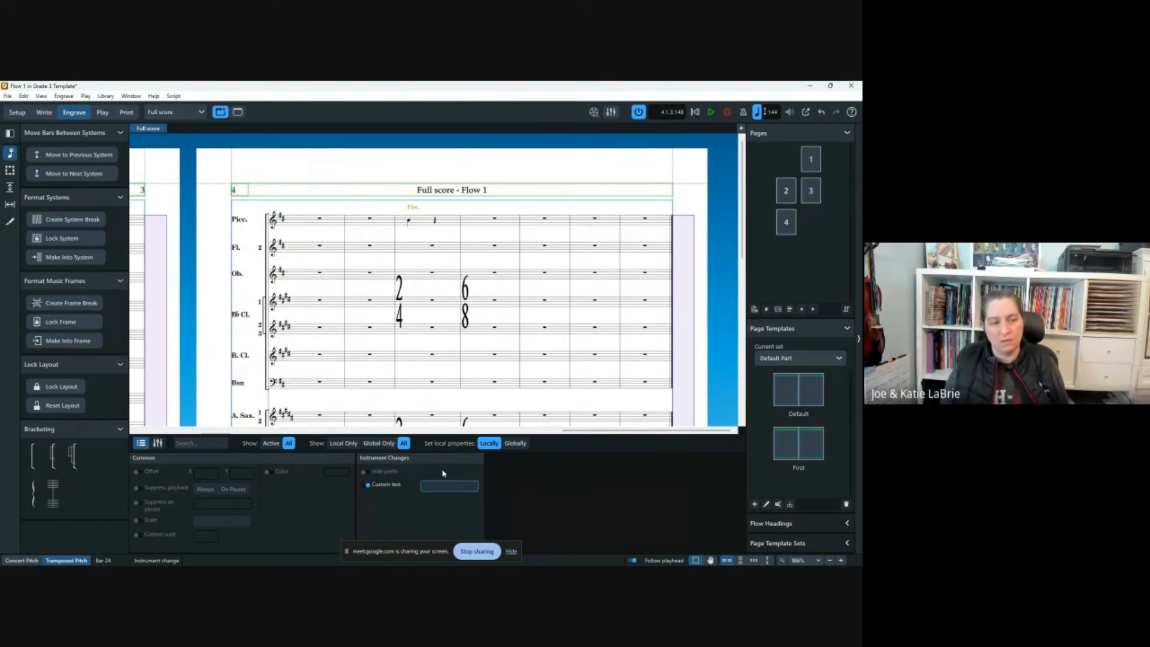
{"action": "type", "text": "Picc."}
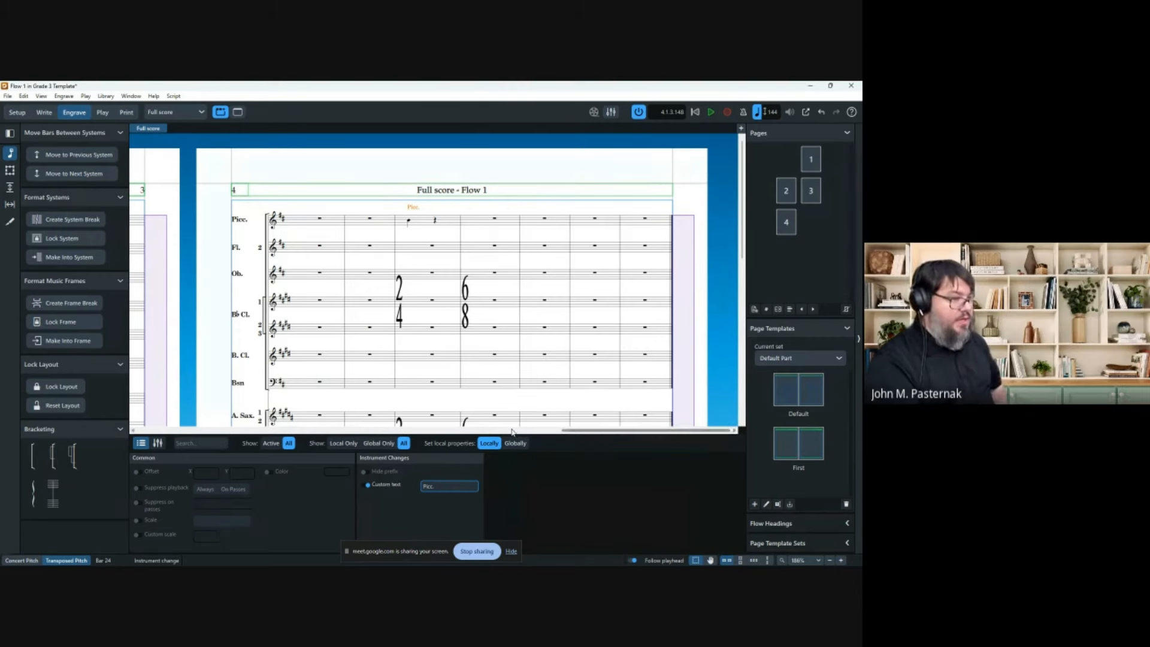
{"action": "key", "text": "Return"}
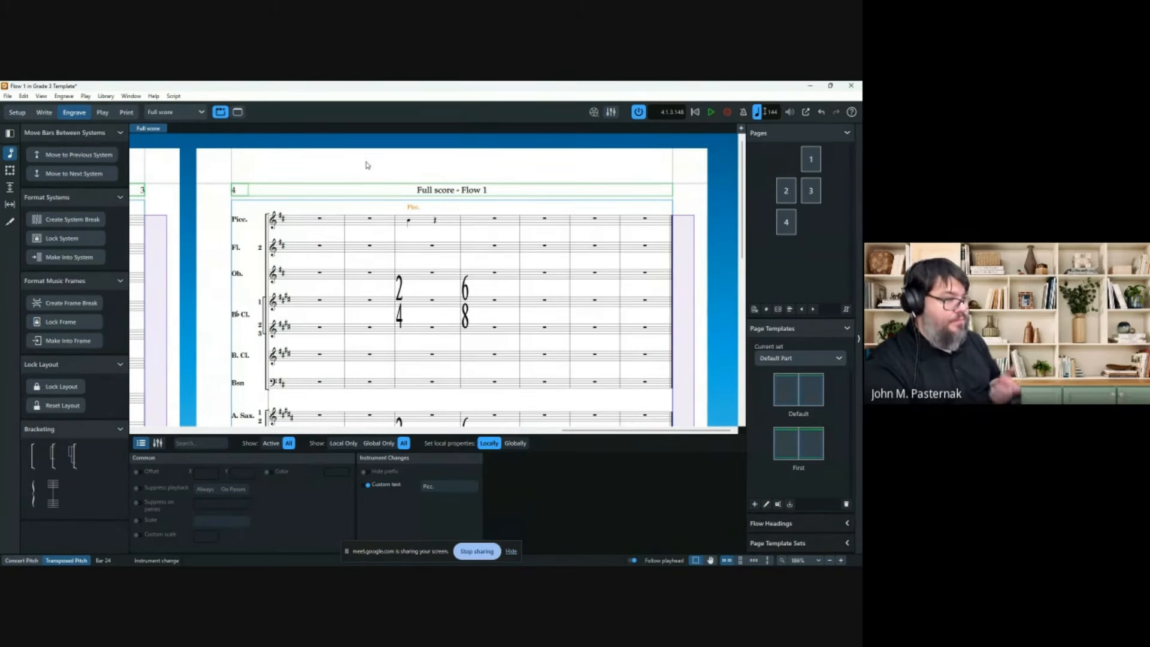
{"action": "left_click", "coordinate": [367, 165]}
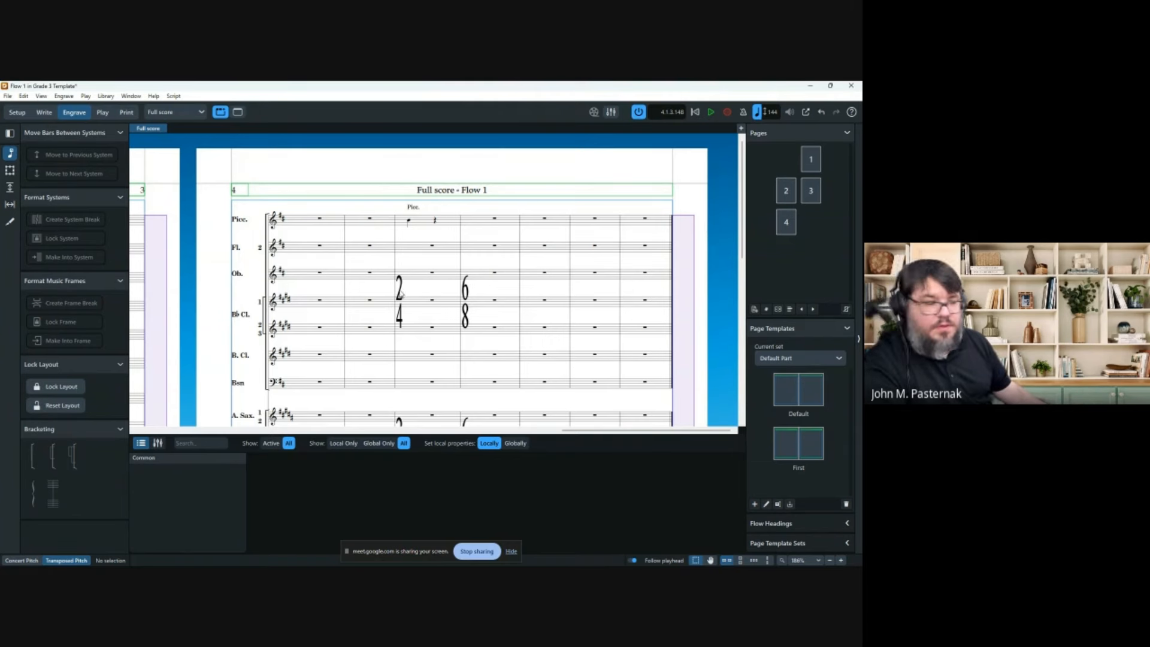
{"action": "left_click", "coordinate": [20, 112]}
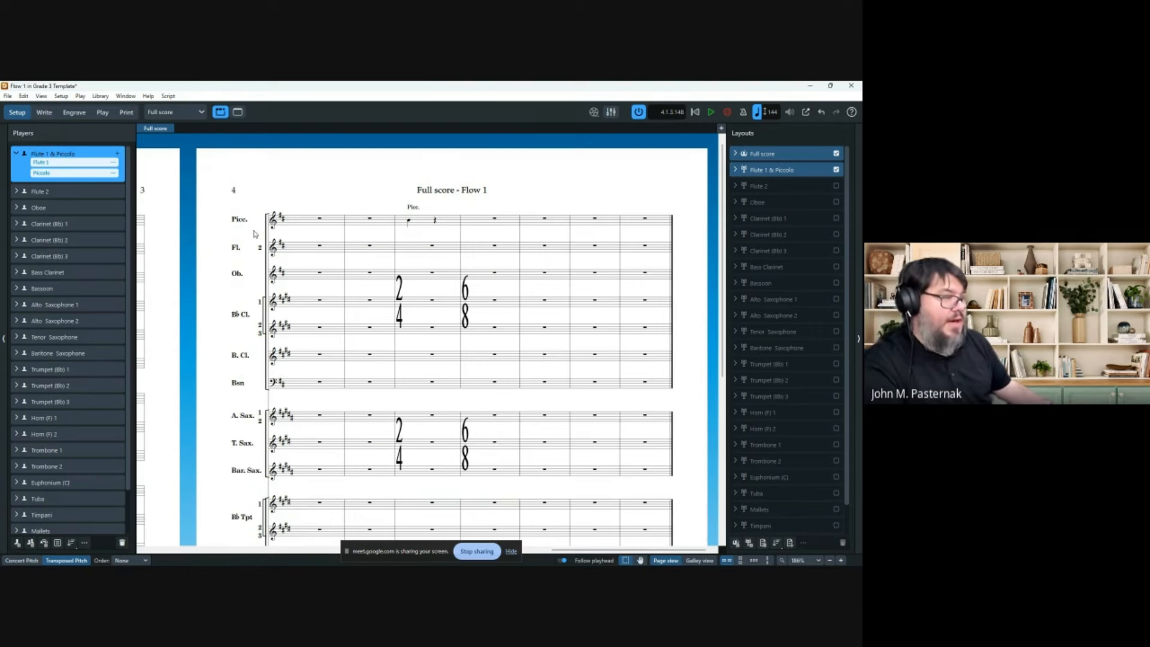
Browse the Library menu and scroll through the earlier pages of the score.
{"action": "left_click", "coordinate": [100, 96]}
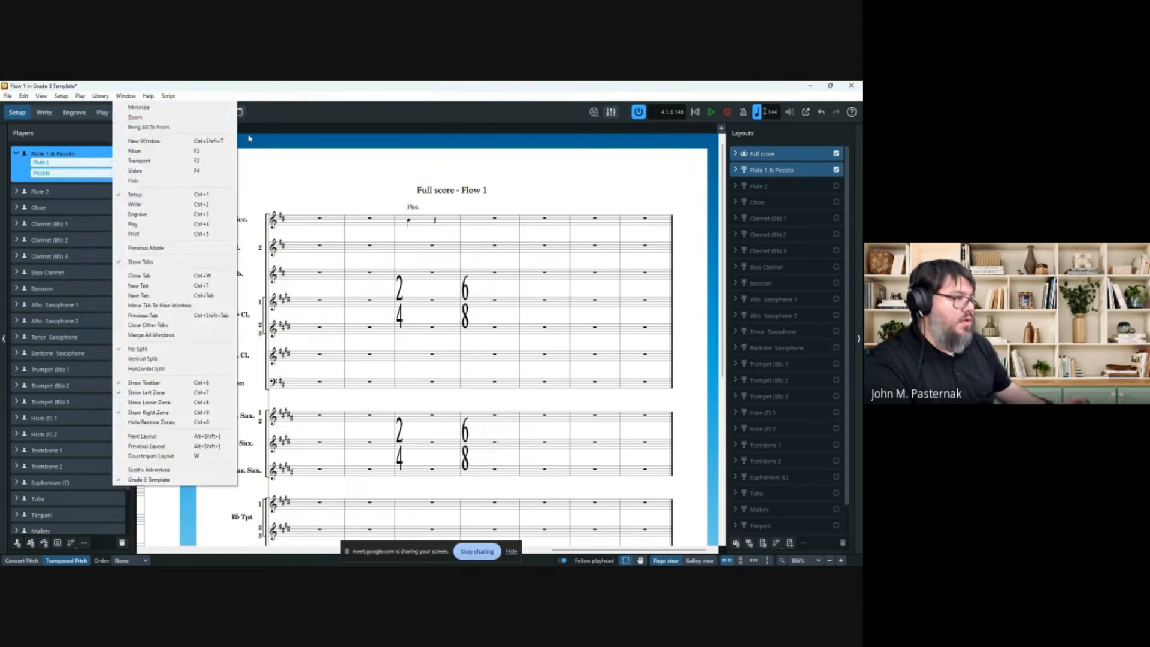
{"action": "left_click", "coordinate": [274, 145]}
{"action": "scroll", "coordinate": [332, 166], "scroll_direction": "left", "scroll_amount": 10}
{"action": "scroll", "coordinate": [319, 184], "scroll_direction": "left", "scroll_amount": 5}
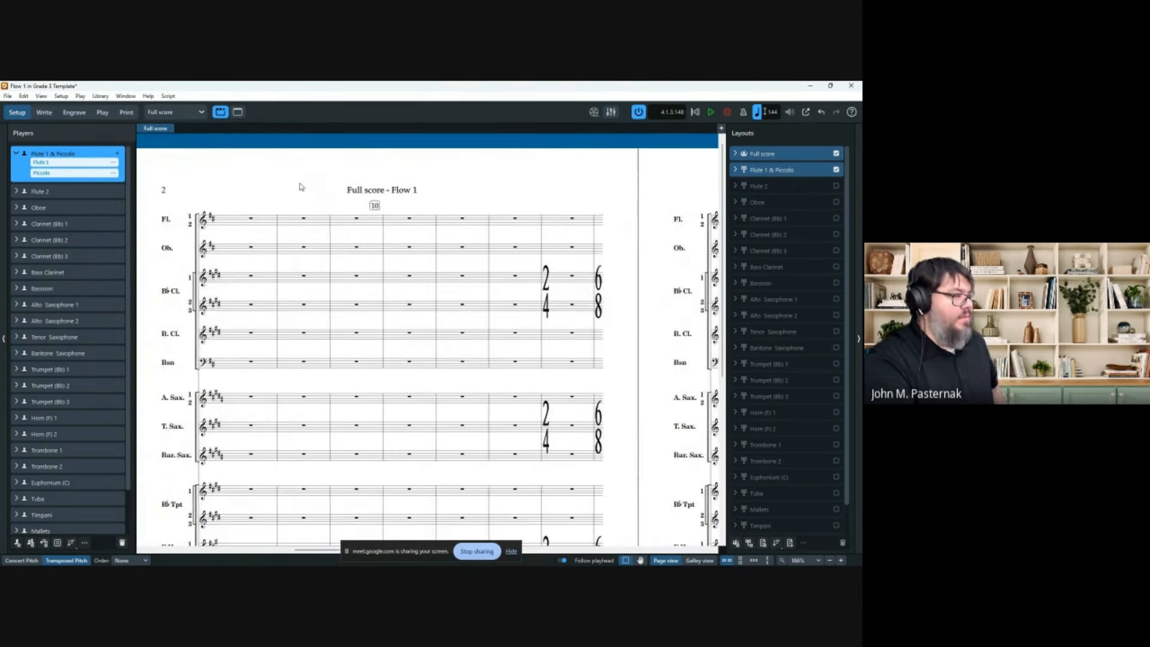
{"action": "scroll", "coordinate": [288, 192], "scroll_direction": "right", "scroll_amount": 5}
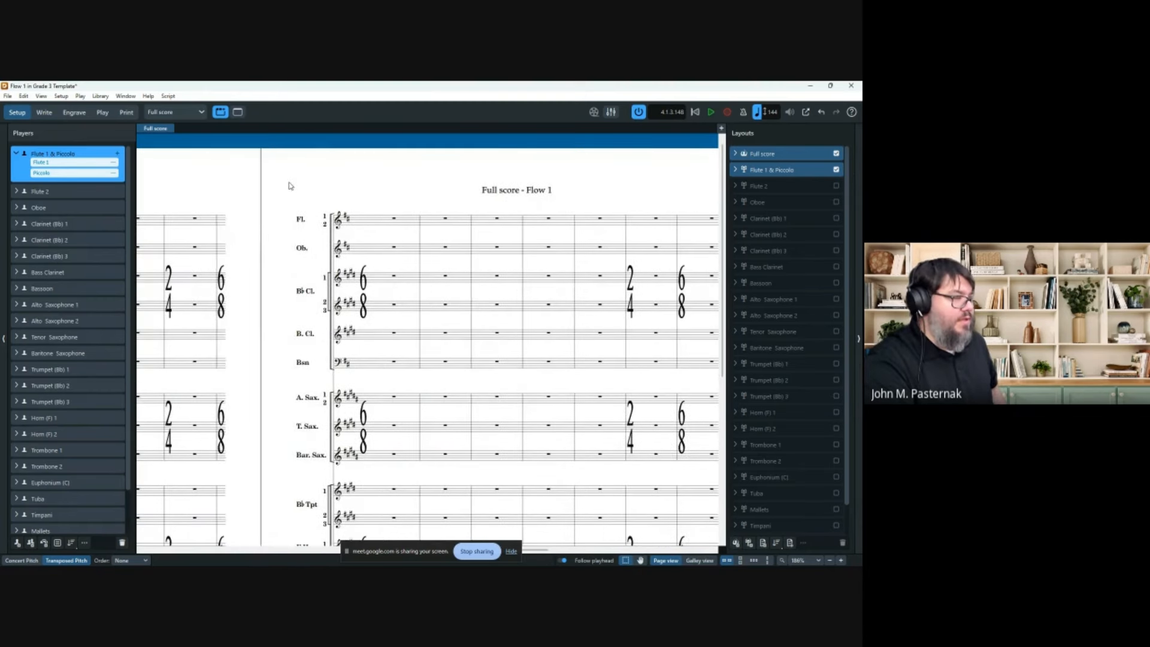
{"action": "left_click", "coordinate": [96, 97]}
Look through the engraving commands in Engrave mode, then go back to Write mode.
{"action": "left_click", "coordinate": [73, 112]}
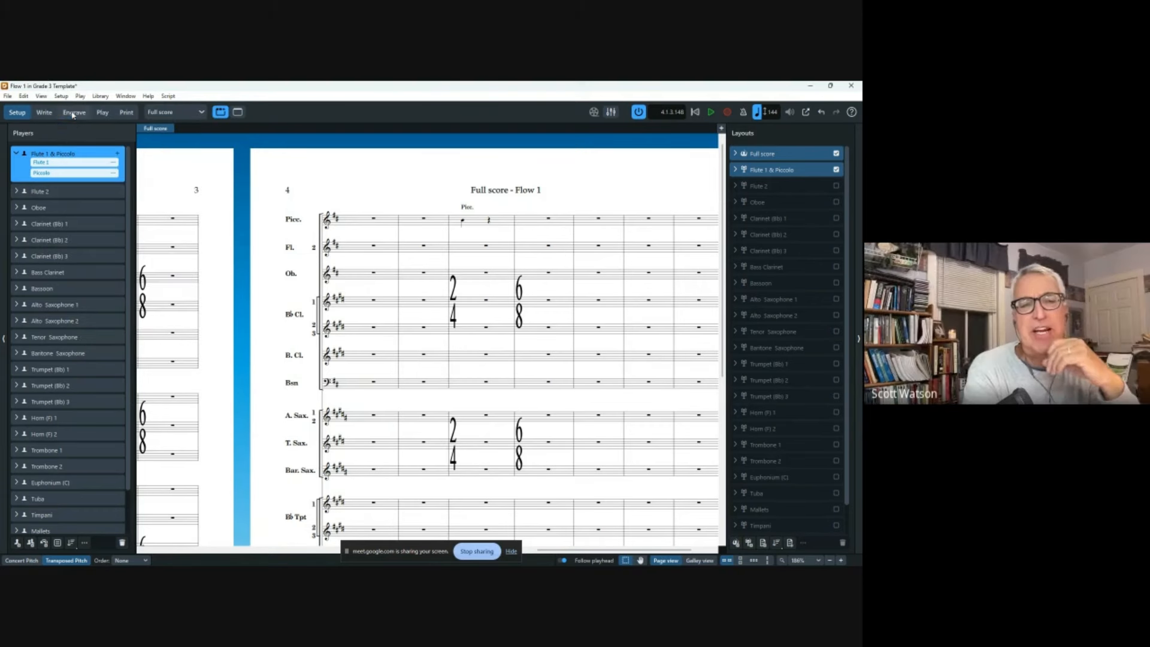
{"action": "left_click", "coordinate": [64, 97]}
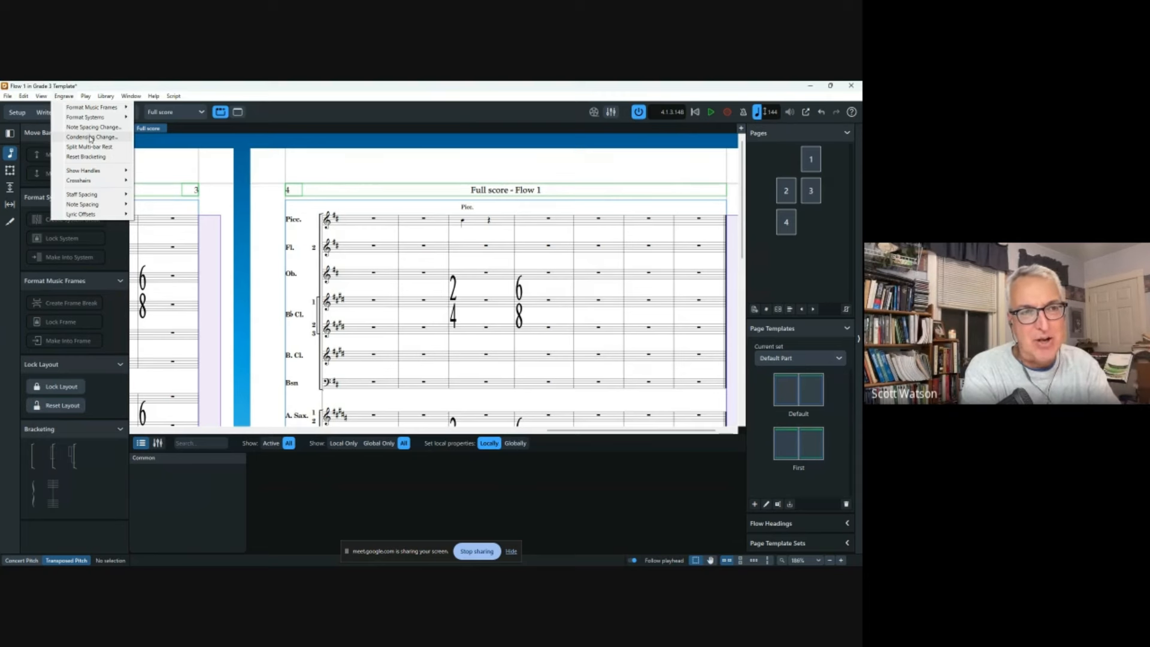
{"action": "mouse_move", "coordinate": [91, 205]}
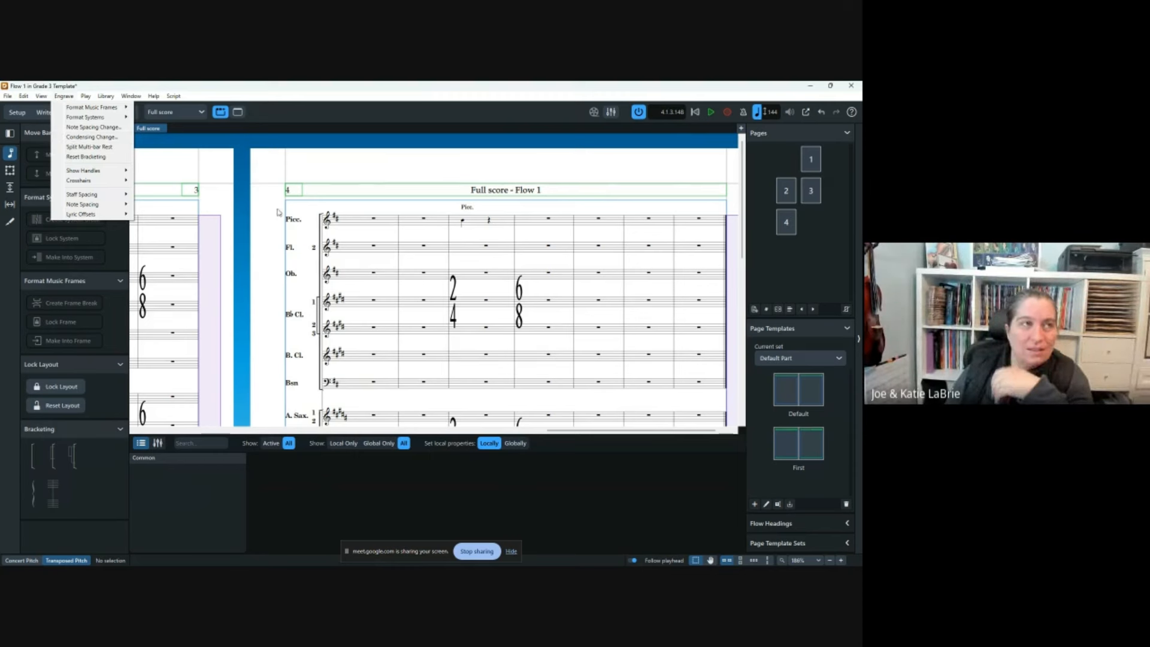
{"action": "left_click", "coordinate": [297, 165]}
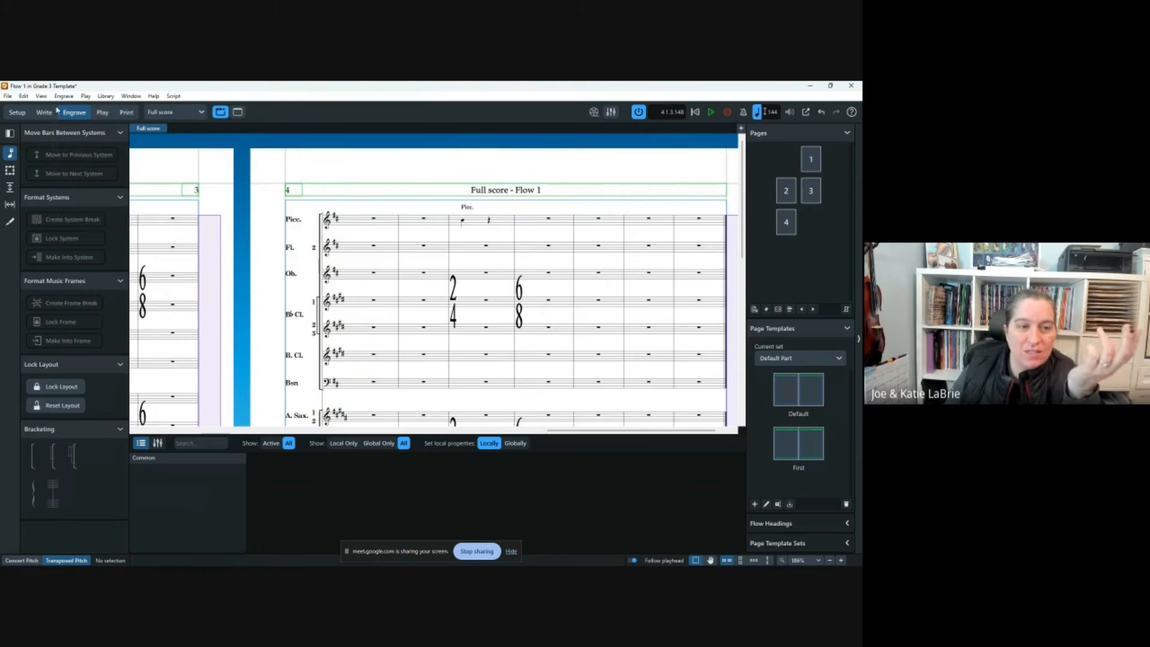
{"action": "left_click", "coordinate": [43, 113]}
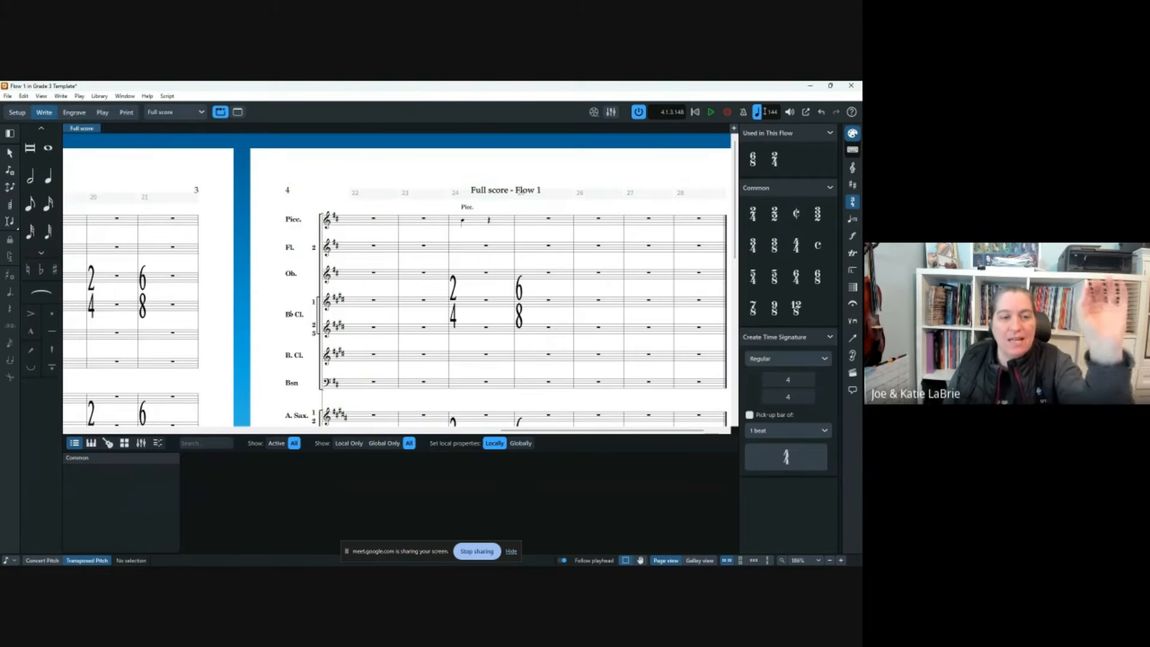
In galley view, paste Flute 1's opening quarter note into bar 20 of the Flute 1 staff.
{"action": "key", "text": "ctrl+alt+2"}
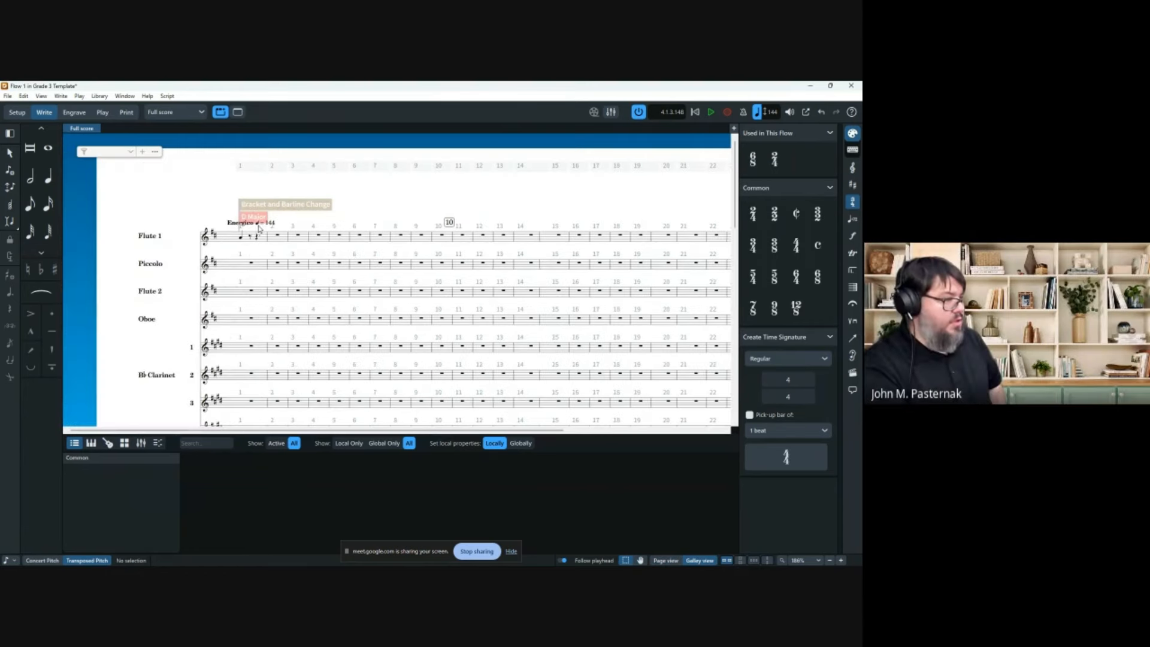
{"action": "scroll", "coordinate": [395, 242], "scroll_direction": "right", "scroll_amount": 3}
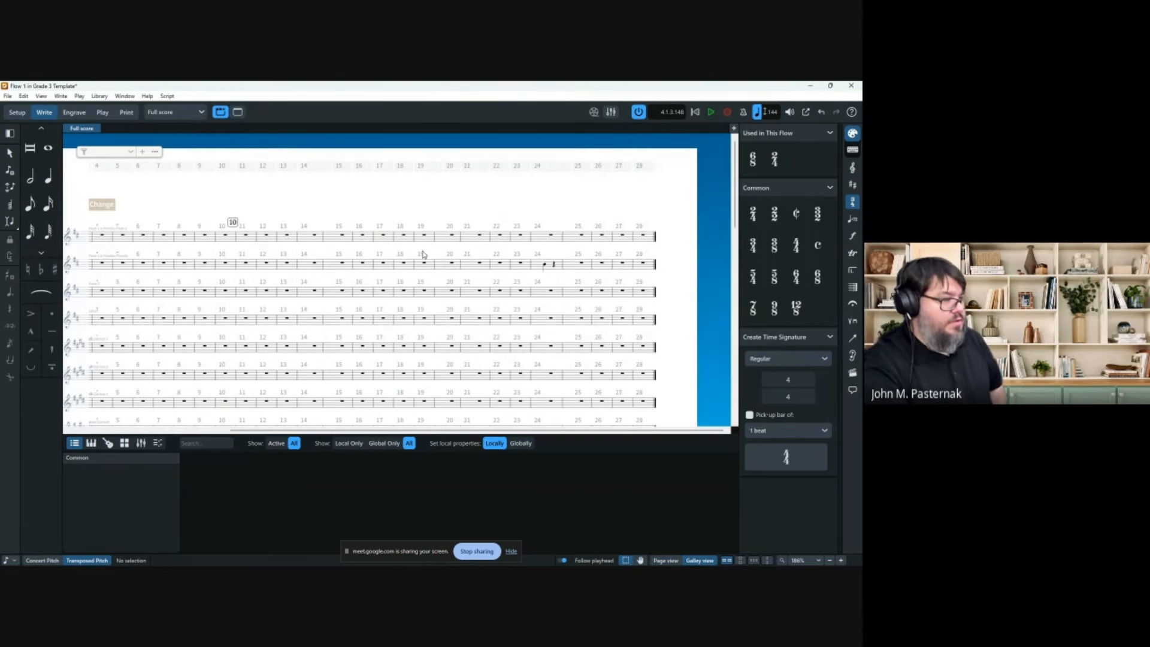
{"action": "left_click", "coordinate": [546, 265]}
{"action": "scroll", "coordinate": [279, 238], "scroll_direction": "left", "scroll_amount": 3}
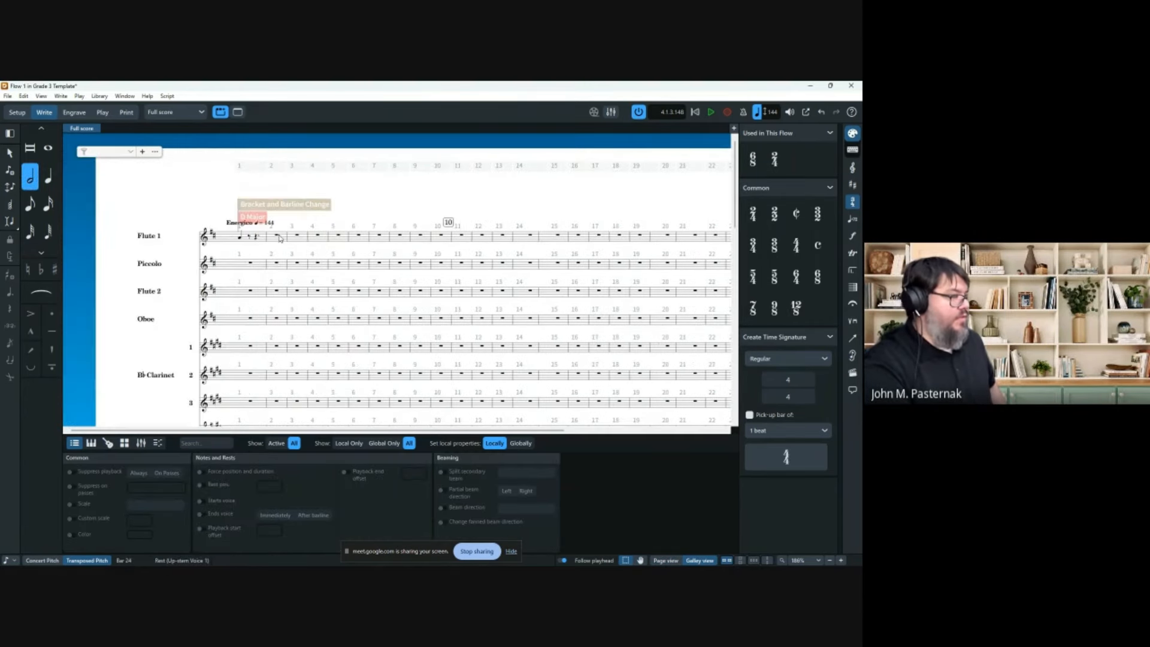
{"action": "left_click", "coordinate": [245, 242]}
{"action": "scroll", "coordinate": [565, 253], "scroll_direction": "right", "scroll_amount": 2}
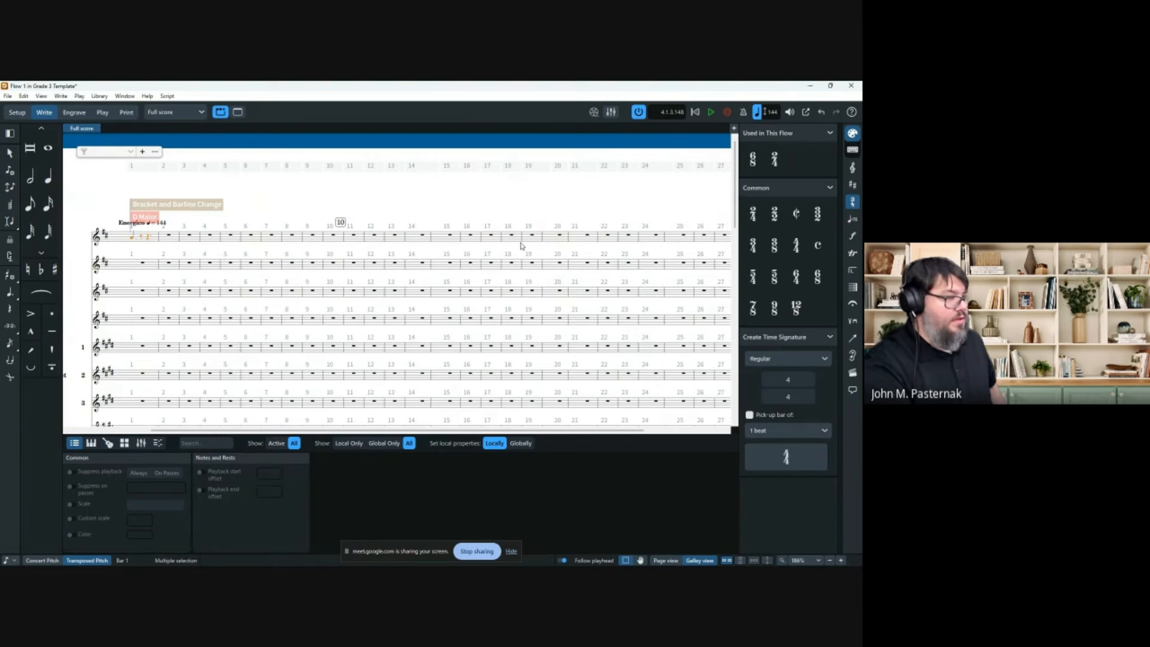
{"action": "left_click", "coordinate": [560, 239]}
{"action": "key", "text": "ctrl+v"}
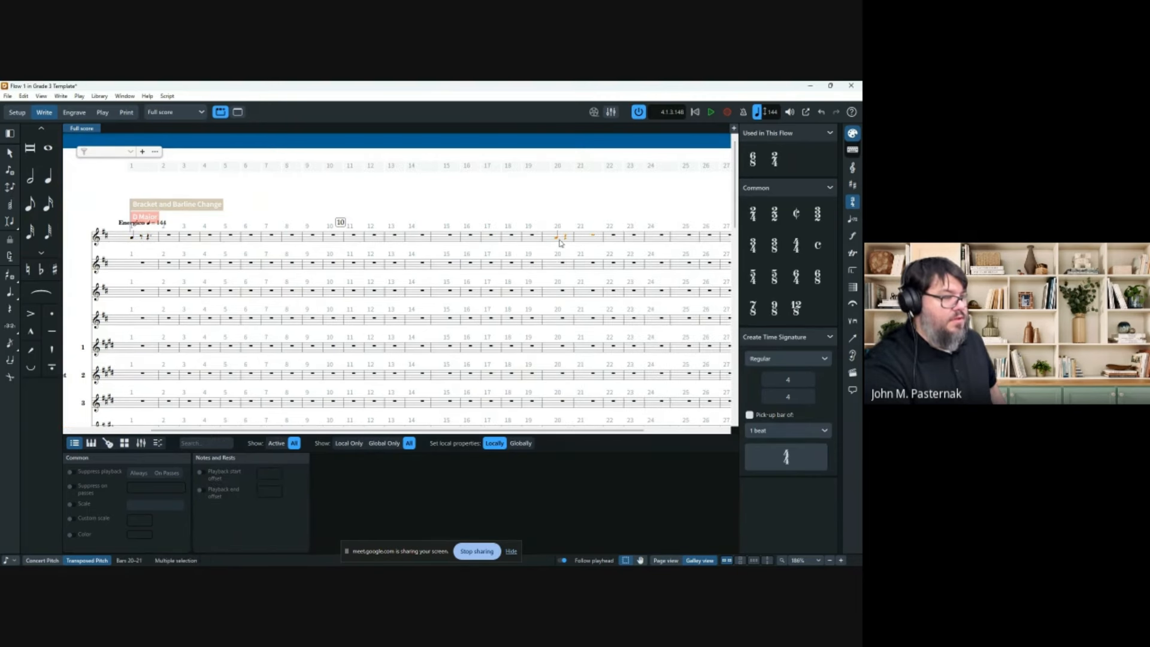
{"action": "left_click", "coordinate": [557, 239]}
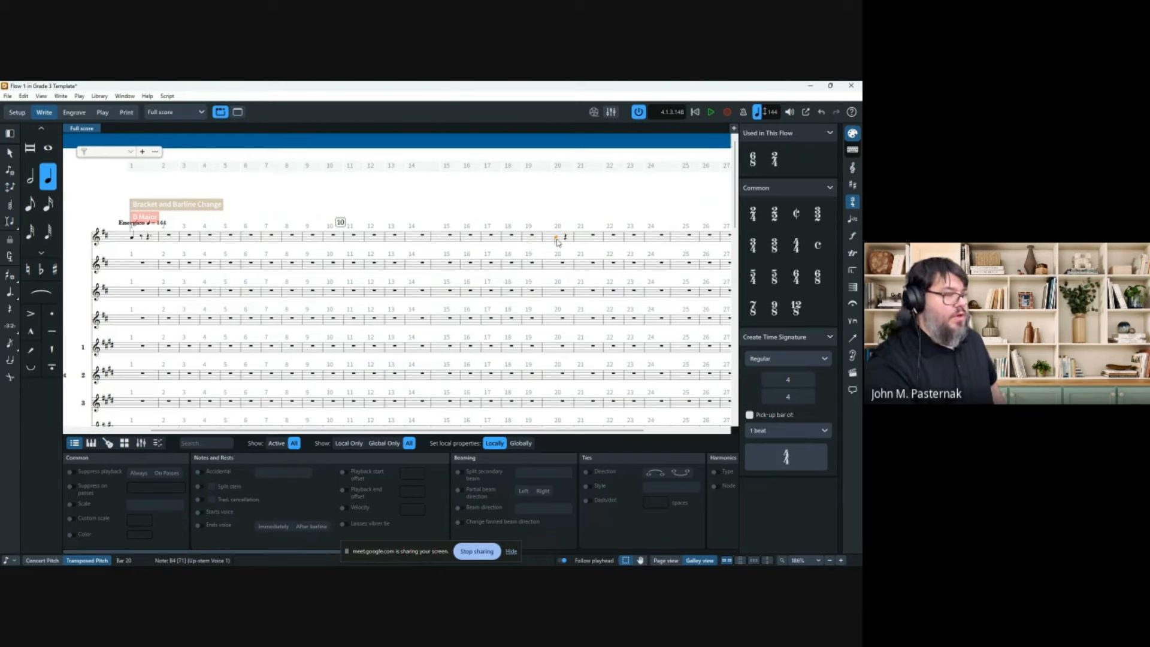
{"action": "scroll", "coordinate": [559, 246], "scroll_direction": "up", "scroll_amount": 5}
{"action": "scroll", "coordinate": [554, 255], "scroll_direction": "right", "scroll_amount": 2}
{"action": "scroll", "coordinate": [553, 255], "scroll_direction": "right", "scroll_amount": 3}
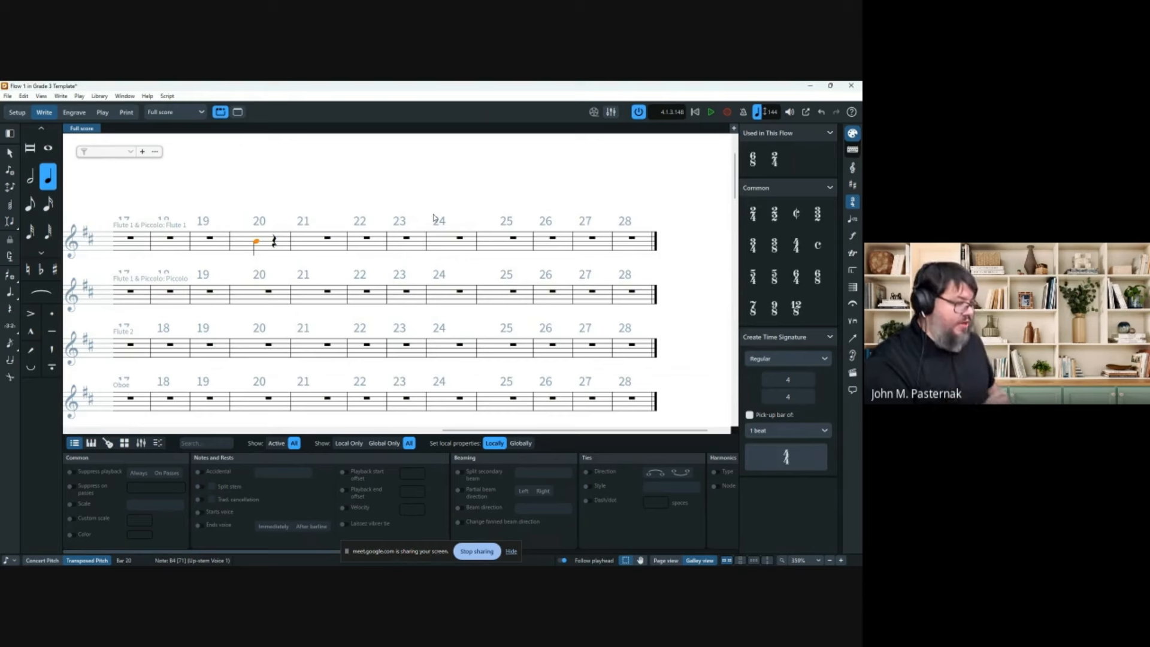
Add the staff text '+Picc' above the bar 20 note.
{"action": "key", "text": "shift+x"}
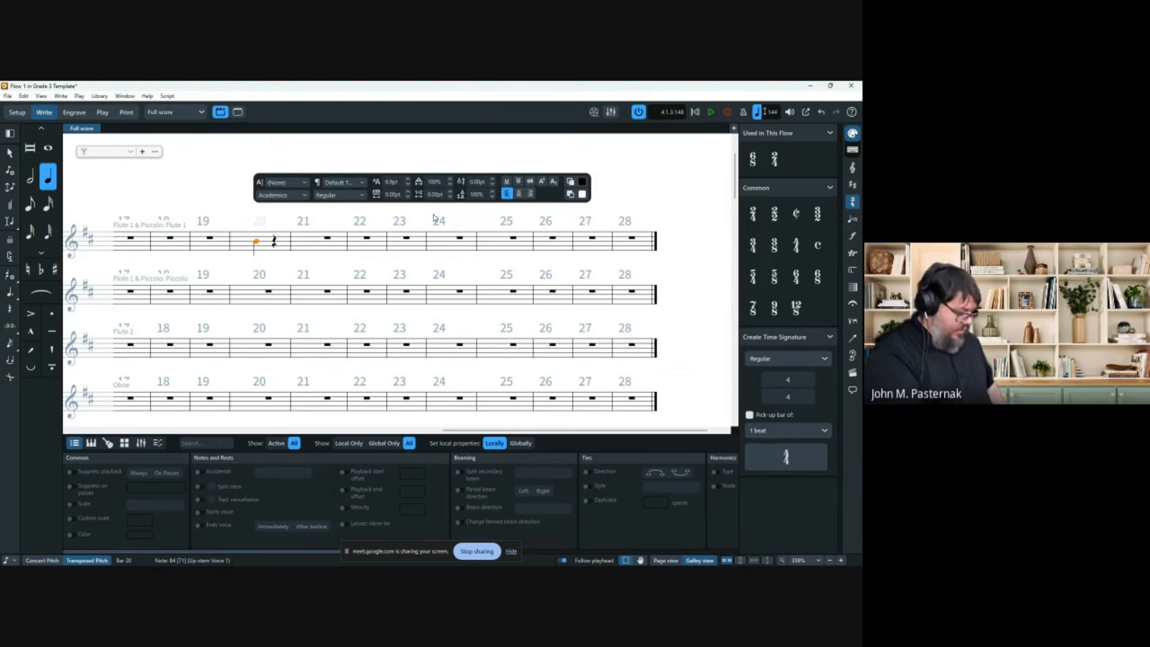
{"action": "type", "text": "+Picc"}
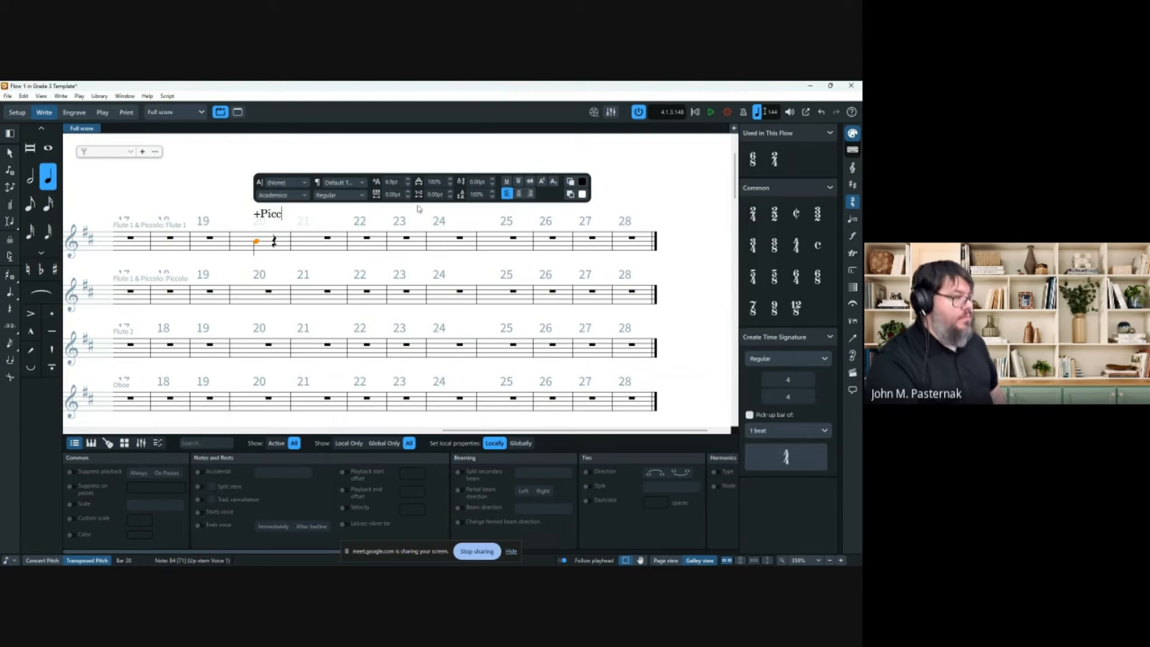
{"action": "left_click", "coordinate": [177, 196]}
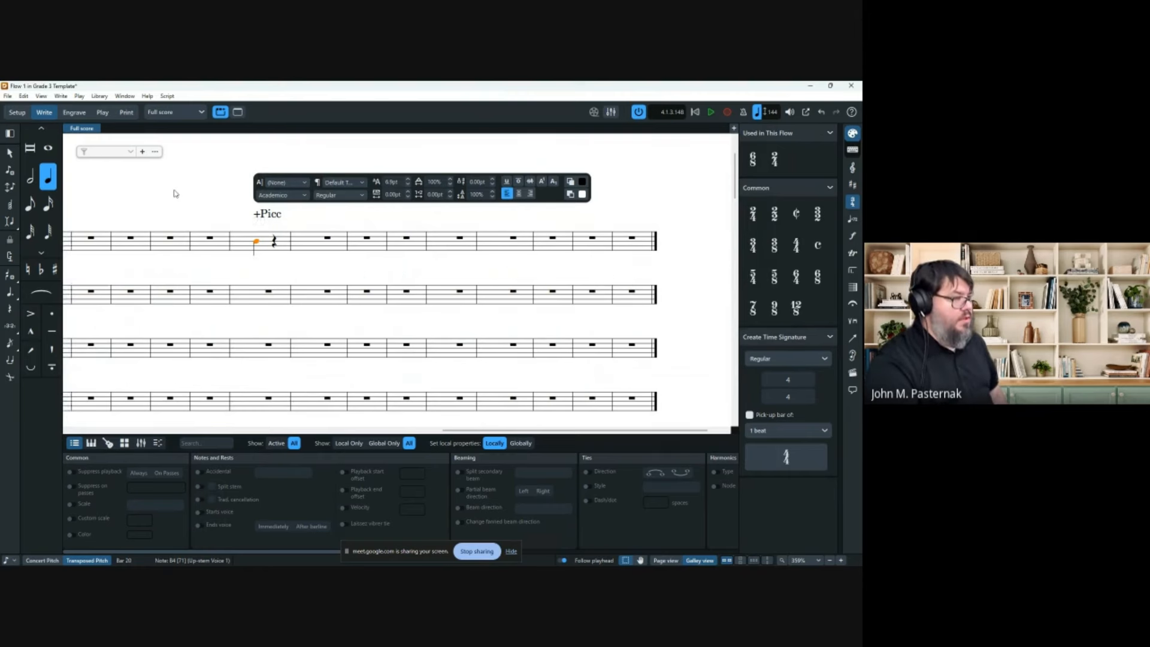
Toggle between page and galley view, then select the bar 17 rest in Flute 1.
{"action": "scroll", "coordinate": [324, 224], "scroll_direction": "left", "scroll_amount": 2}
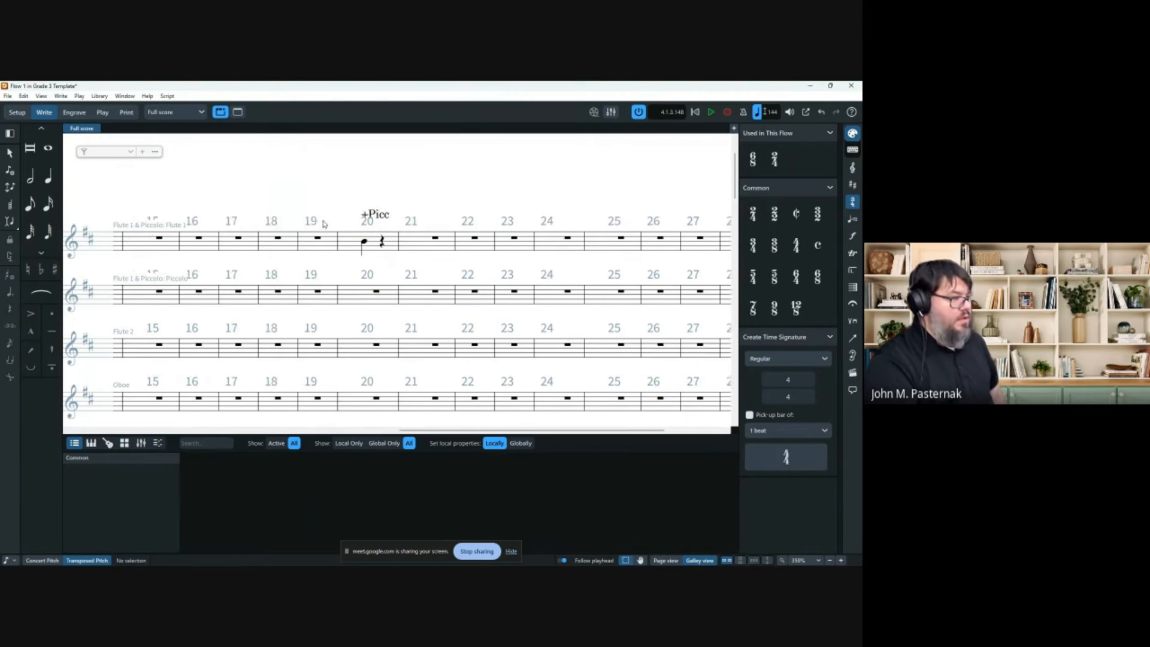
{"action": "left_click", "coordinate": [665, 559]}
{"action": "scroll", "coordinate": [434, 244], "scroll_direction": "down", "scroll_amount": 1}
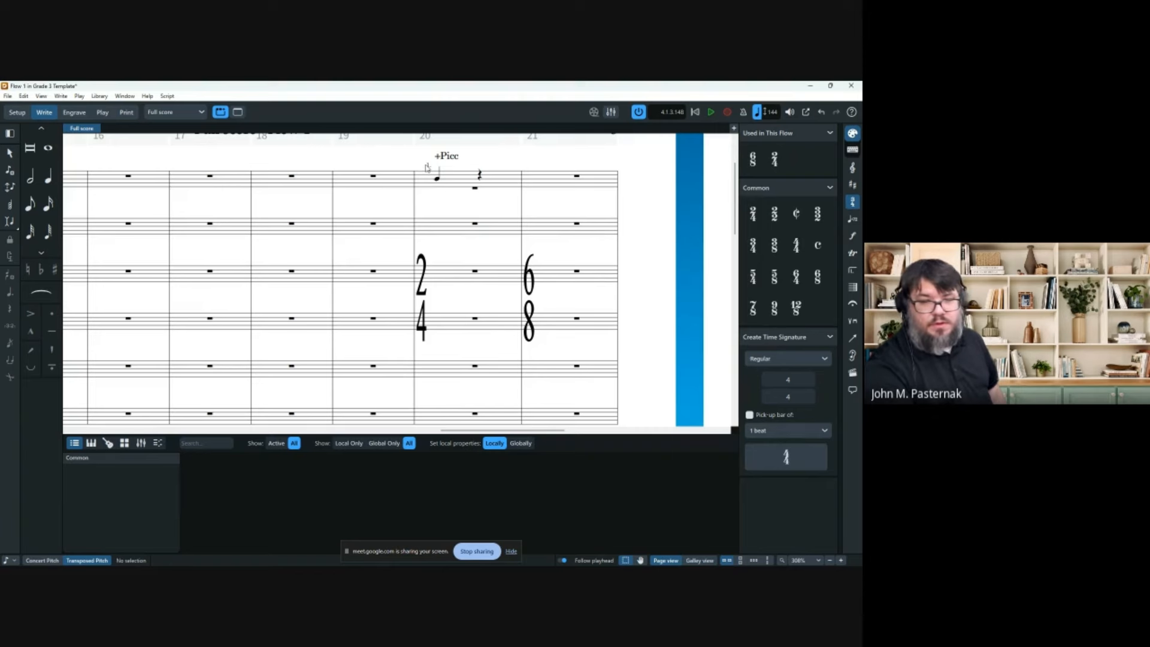
{"action": "left_click", "coordinate": [694, 560]}
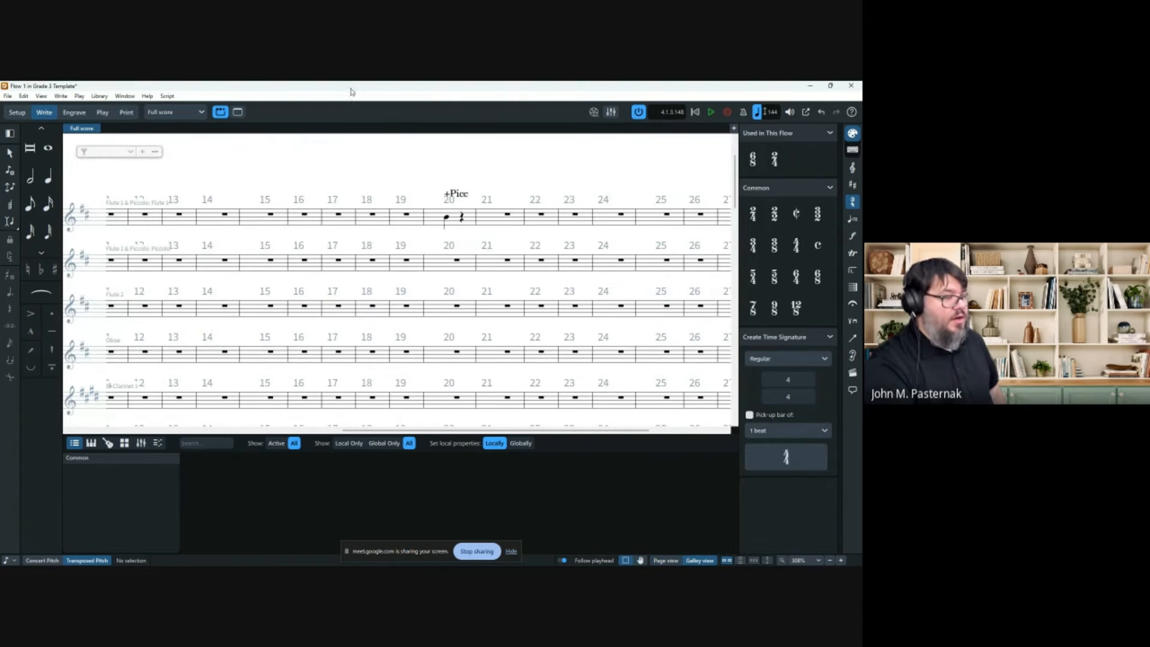
{"action": "left_click", "coordinate": [340, 215]}
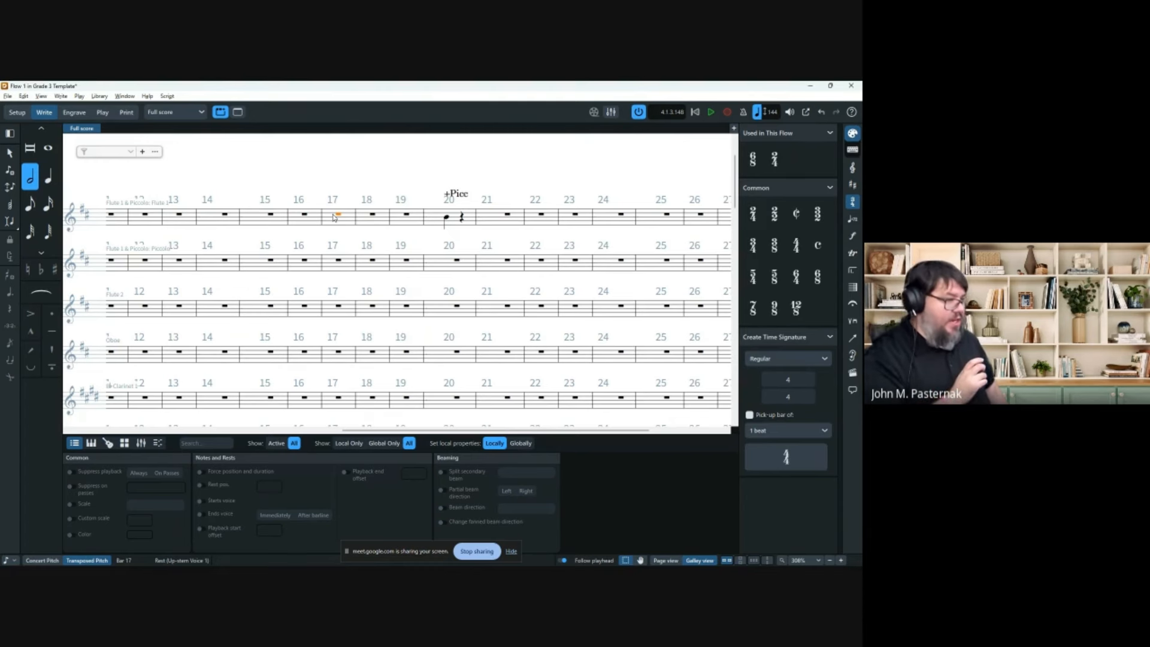
Add the text 'With Cheese' above bar 17 and switch back to page view.
{"action": "key", "text": "shift+x"}
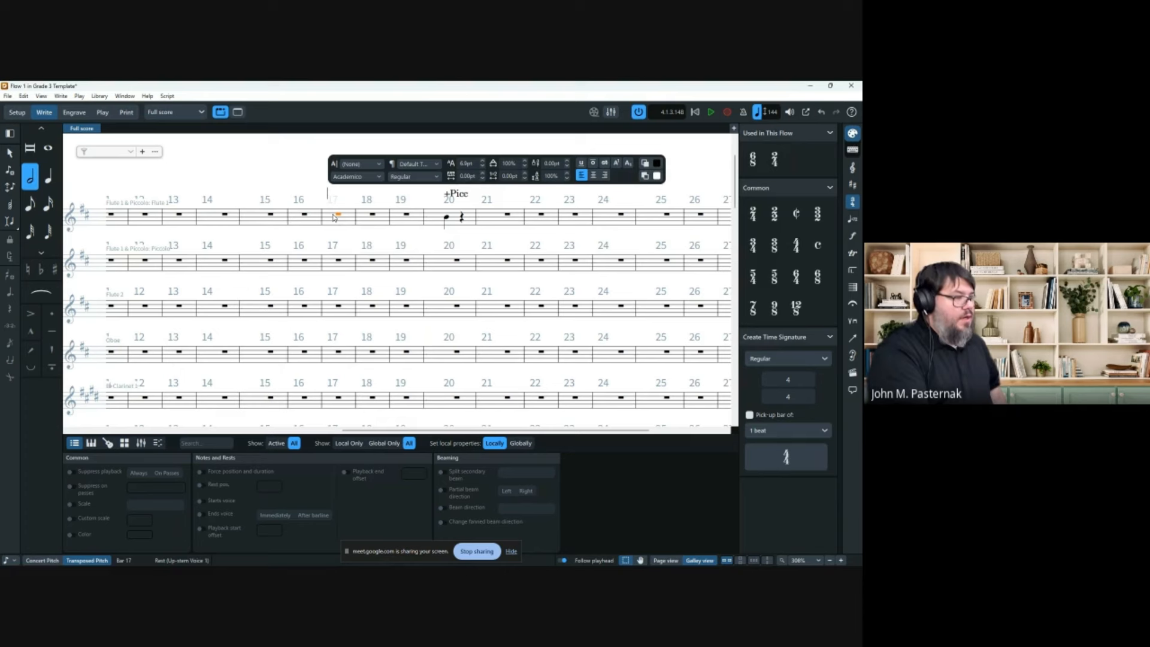
{"action": "type", "text": "Wit"}
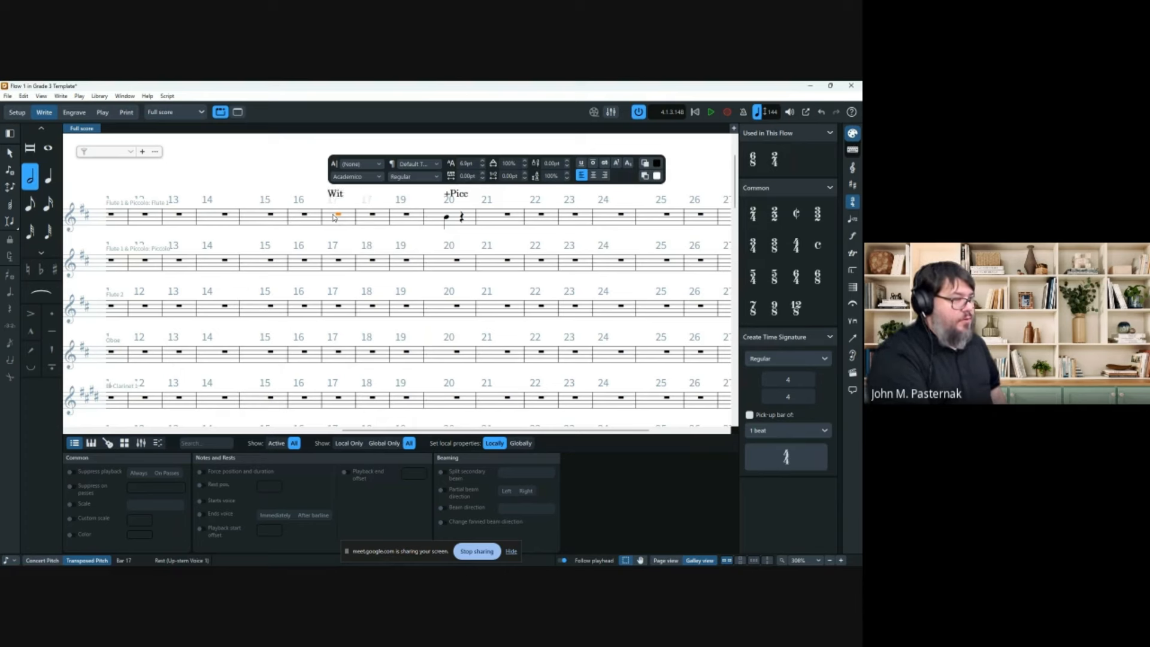
{"action": "type", "text": "h Cheese"}
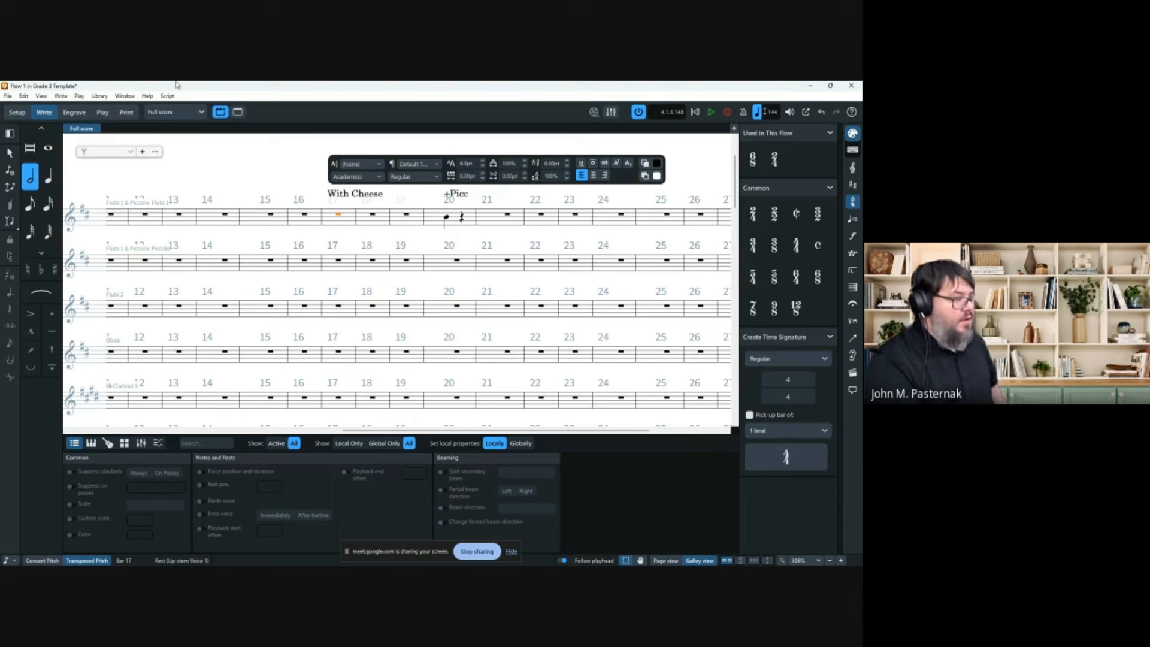
{"action": "left_click", "coordinate": [258, 170]}
{"action": "scroll", "coordinate": [394, 240], "scroll_direction": "down", "scroll_amount": 5}
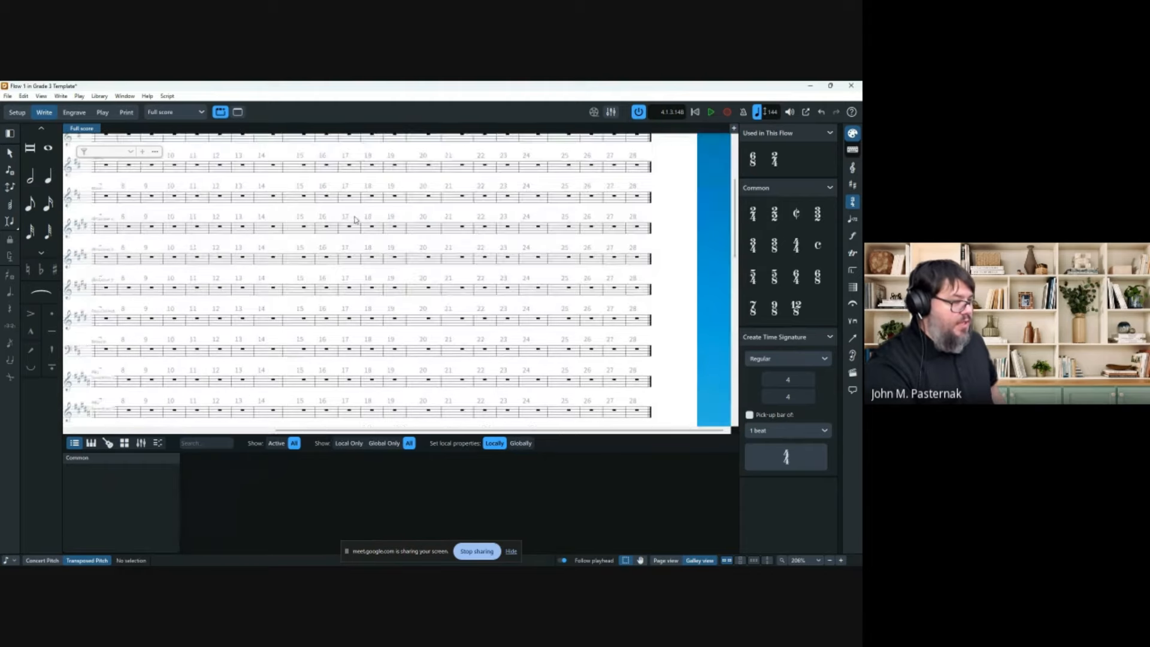
{"action": "scroll", "coordinate": [394, 239], "scroll_direction": "down", "scroll_amount": 2}
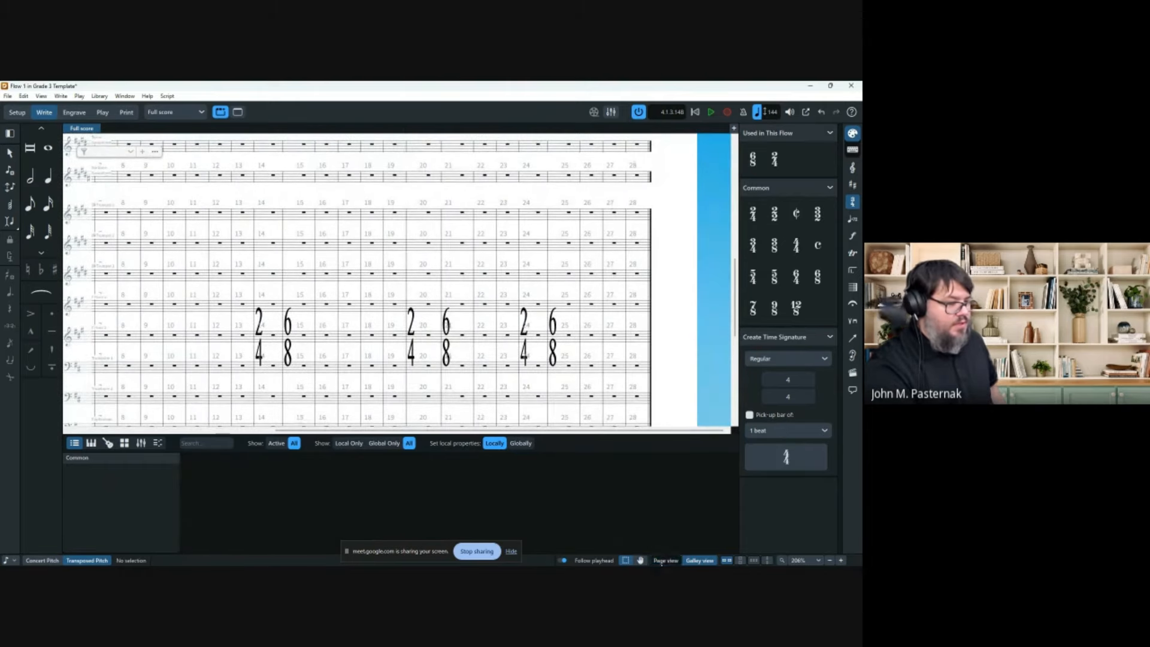
{"action": "left_click", "coordinate": [666, 560]}
{"action": "scroll", "coordinate": [399, 327], "scroll_direction": "down", "scroll_amount": 3}
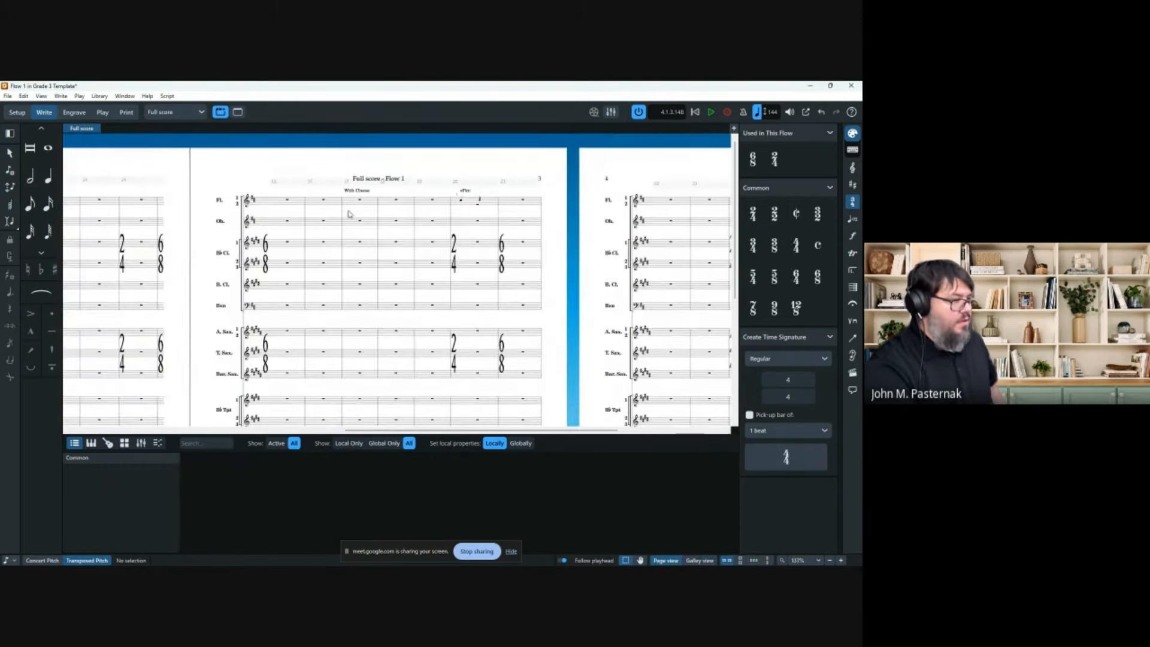
Open Layout Options and browse its Staves and Systems, Players and Page Setup pages.
{"action": "left_click", "coordinate": [99, 95]}
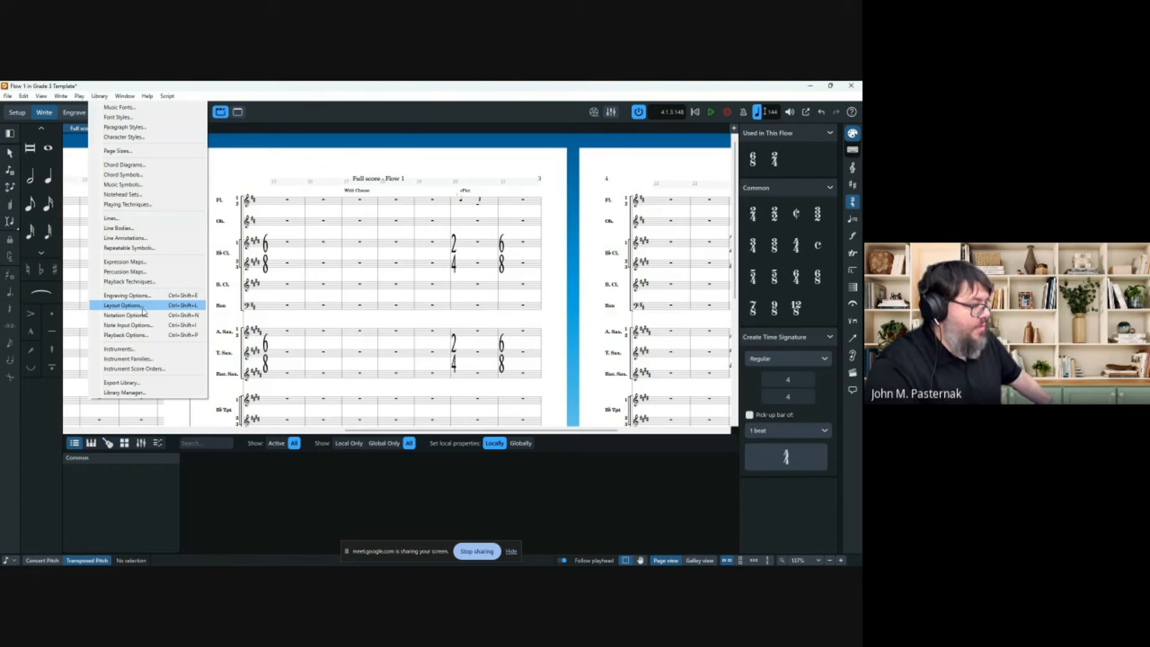
{"action": "left_click", "coordinate": [143, 304]}
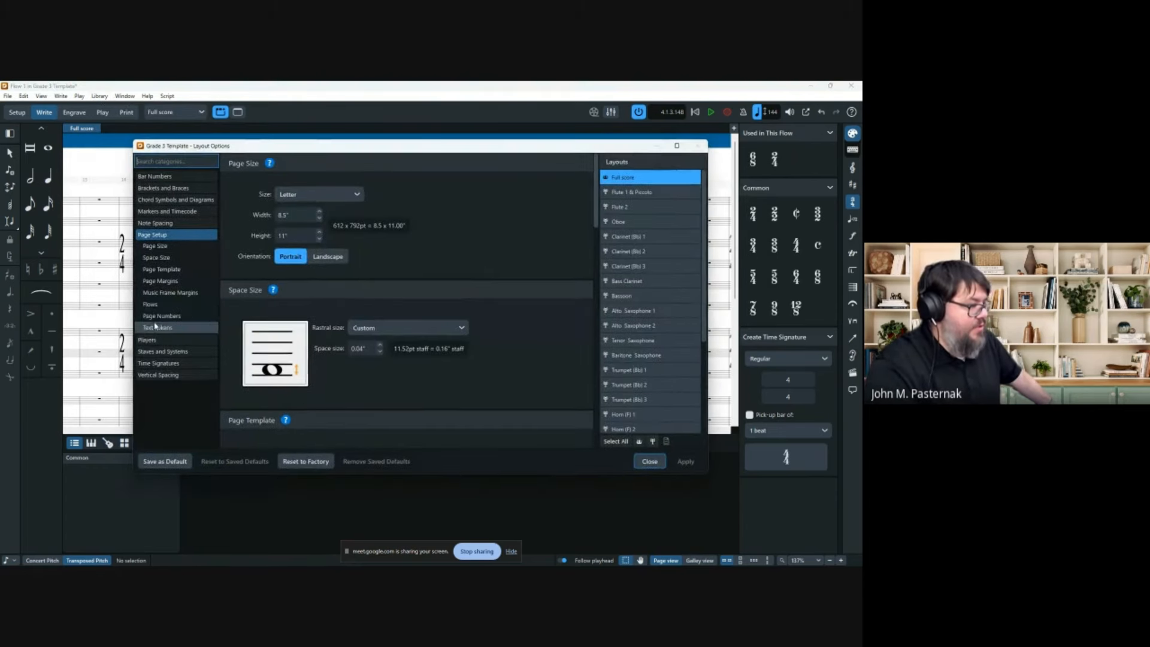
{"action": "left_click", "coordinate": [169, 354]}
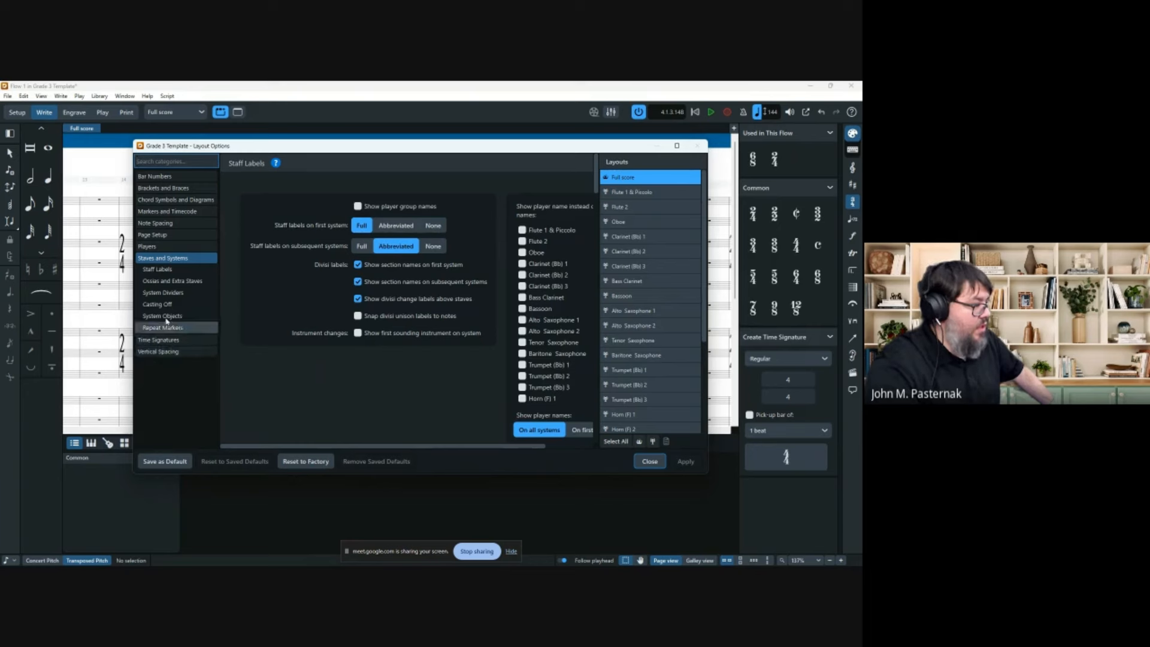
{"action": "left_click", "coordinate": [161, 247]}
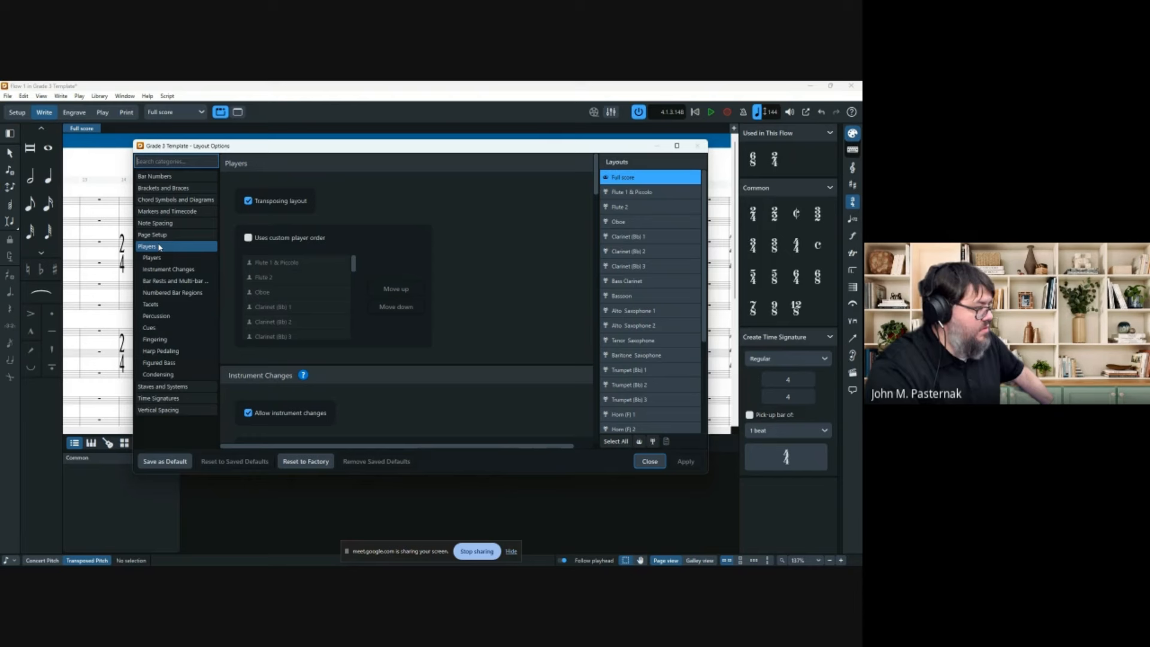
{"action": "left_click", "coordinate": [159, 236]}
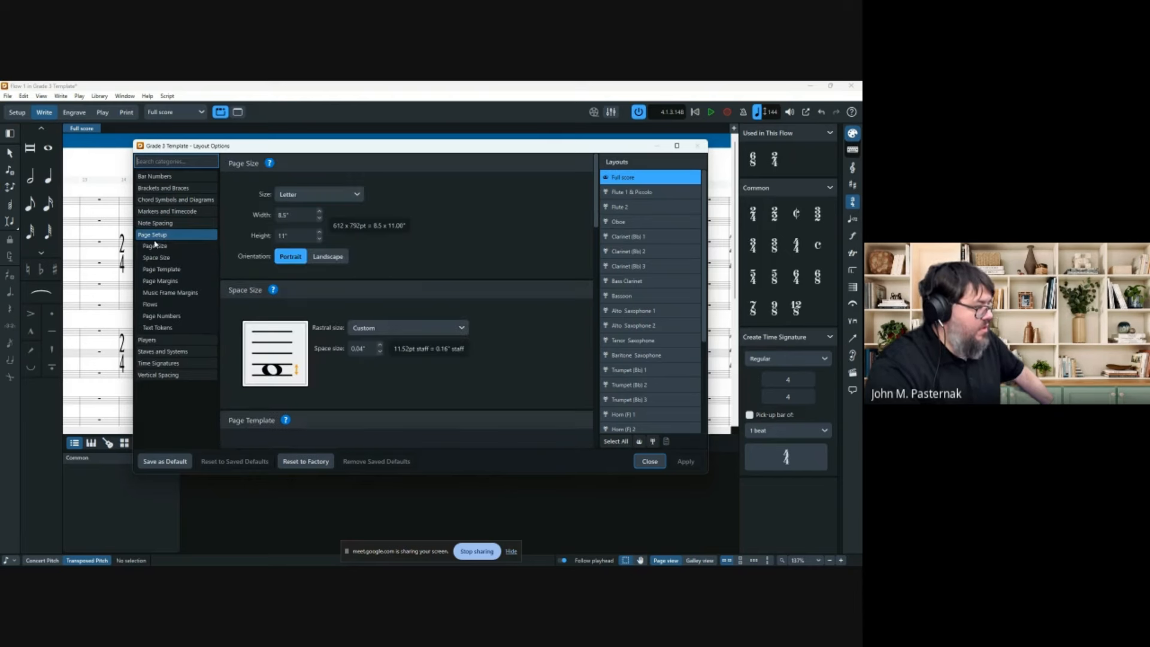
{"action": "left_click", "coordinate": [175, 352]}
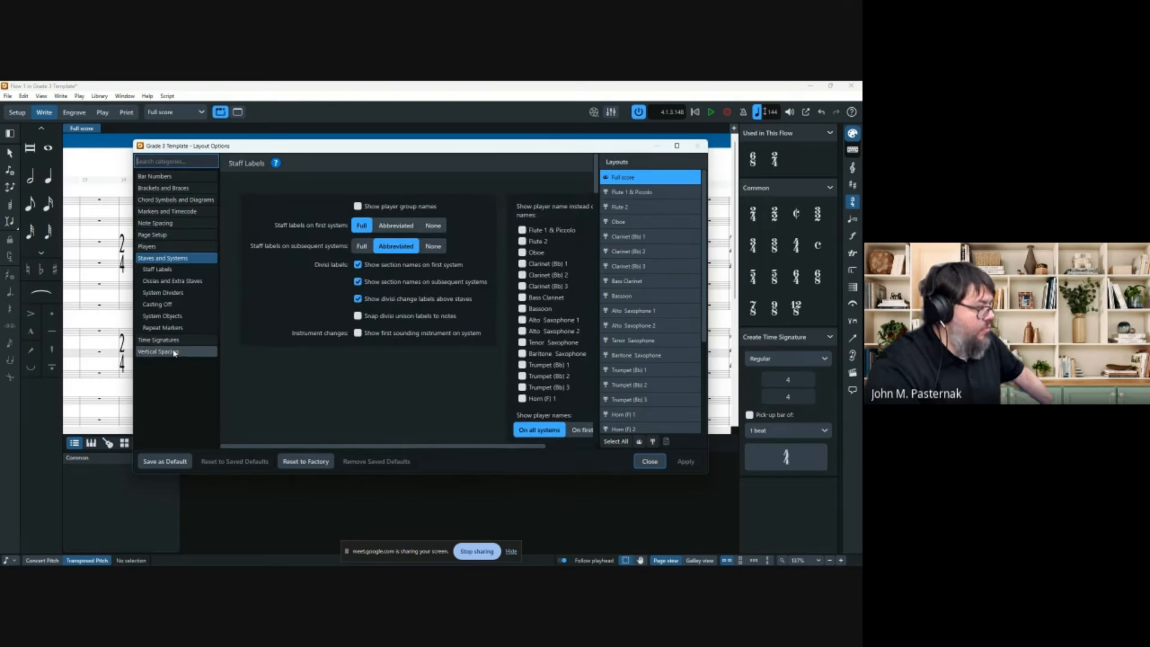
Turn on system objects above the Brass family, apply it, and close Layout Options.
{"action": "scroll", "coordinate": [333, 377], "scroll_direction": "down", "scroll_amount": 6}
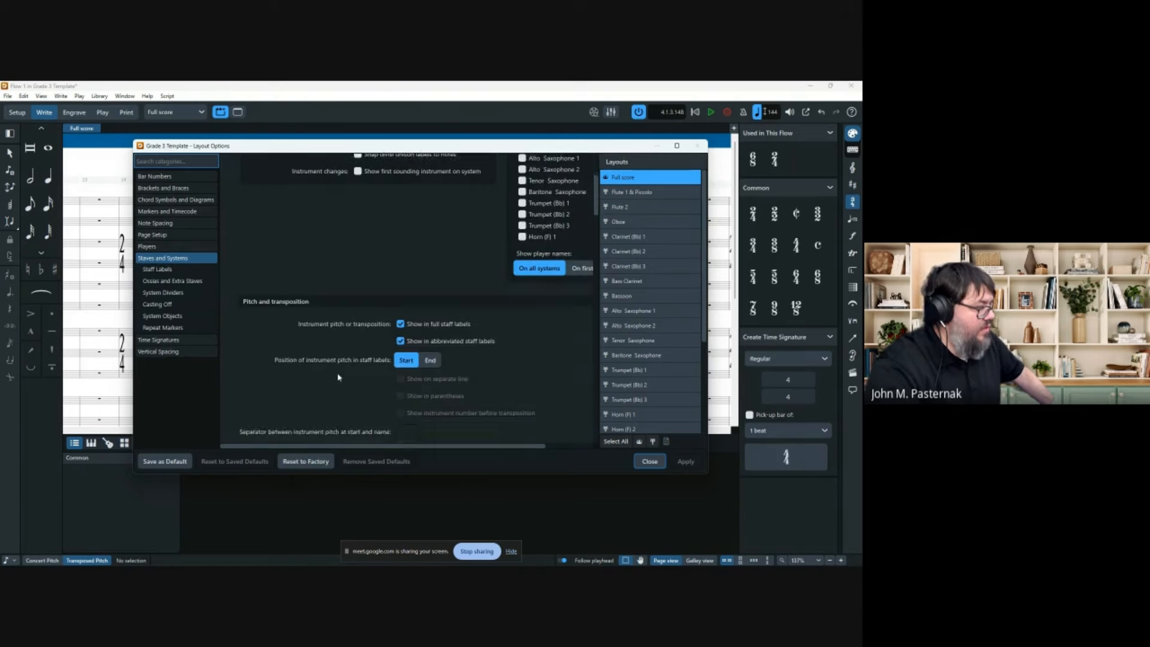
{"action": "scroll", "coordinate": [326, 372], "scroll_direction": "down", "scroll_amount": 10}
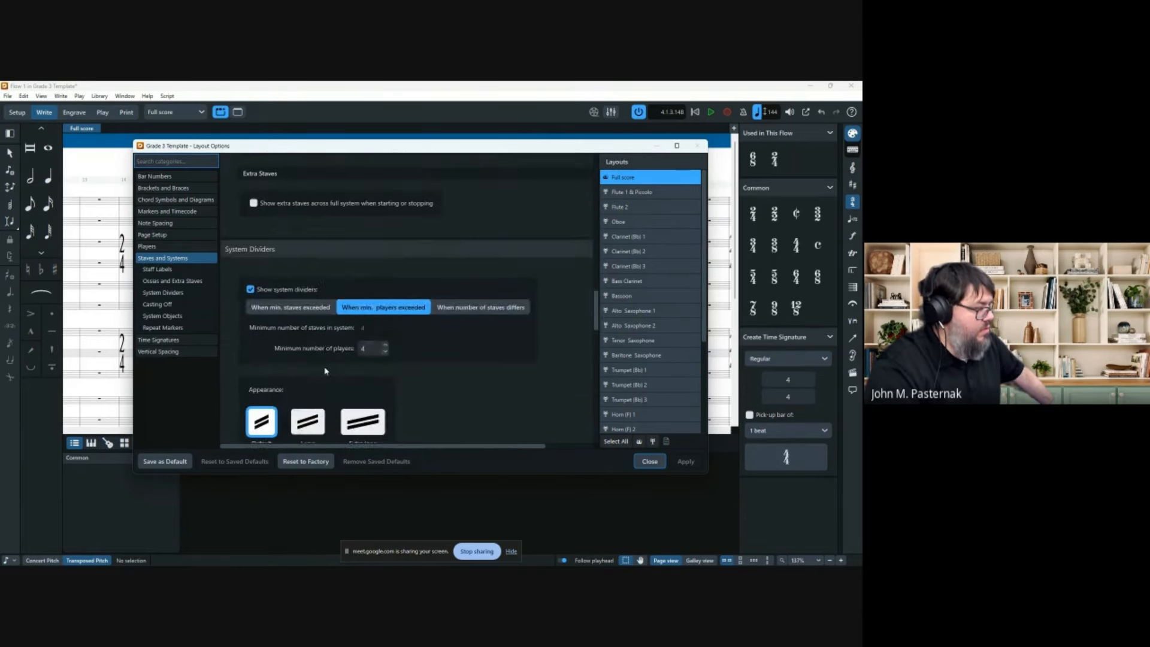
{"action": "scroll", "coordinate": [322, 370], "scroll_direction": "down", "scroll_amount": 5}
{"action": "scroll", "coordinate": [321, 366], "scroll_direction": "up", "scroll_amount": 4}
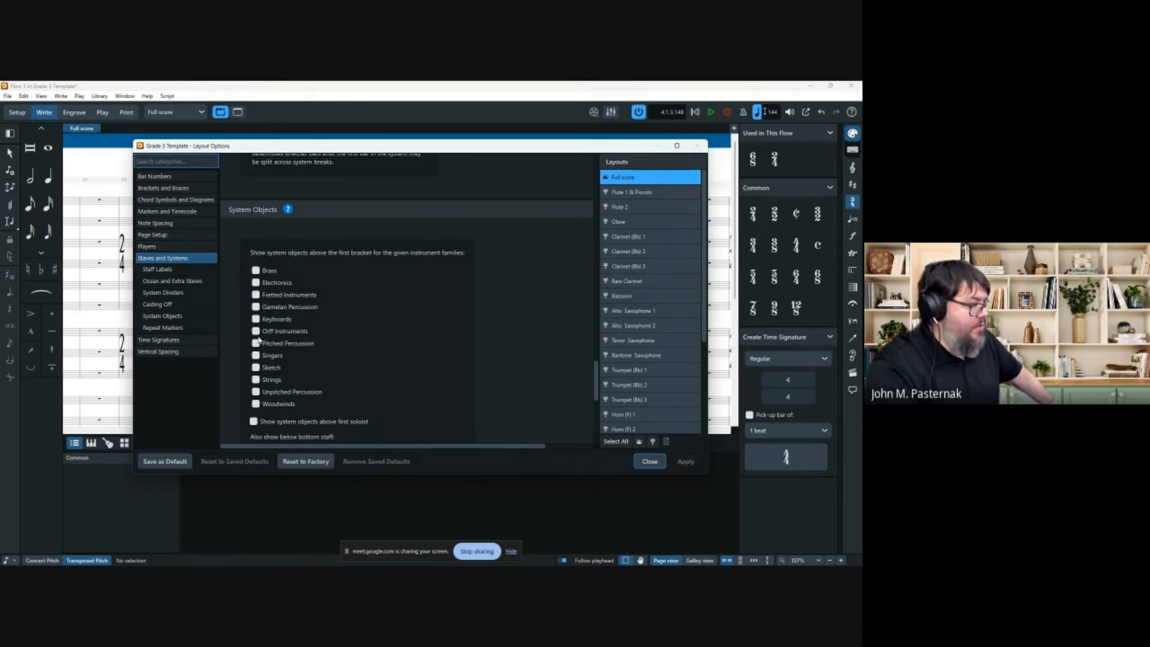
{"action": "left_click", "coordinate": [256, 270]}
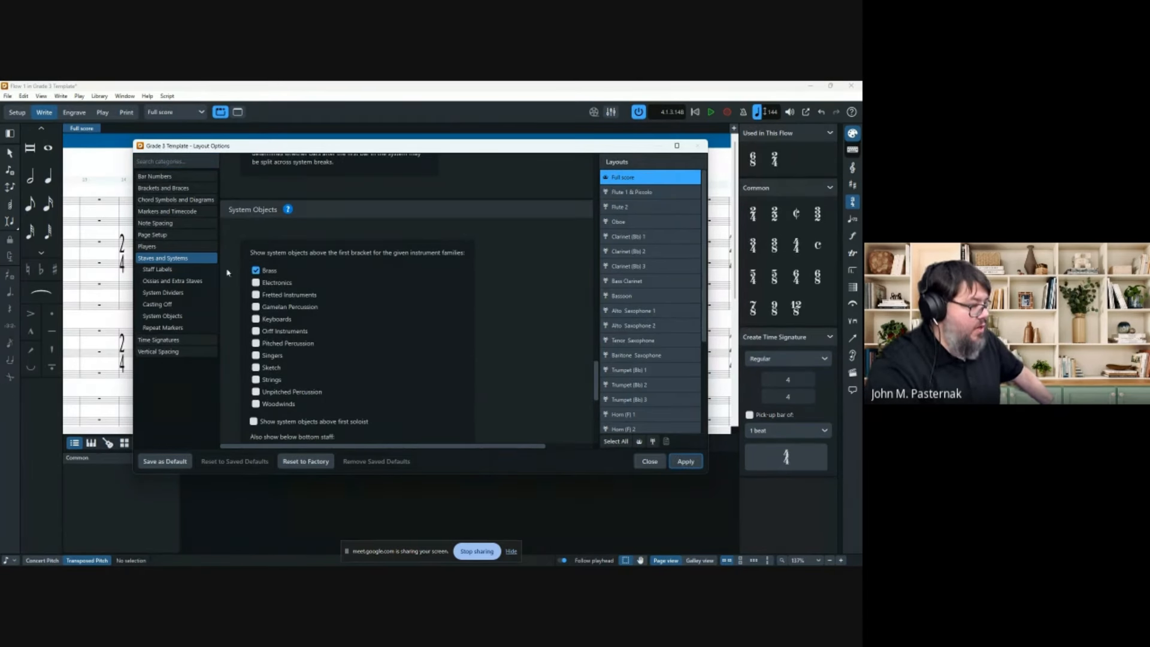
{"action": "left_click", "coordinate": [685, 462]}
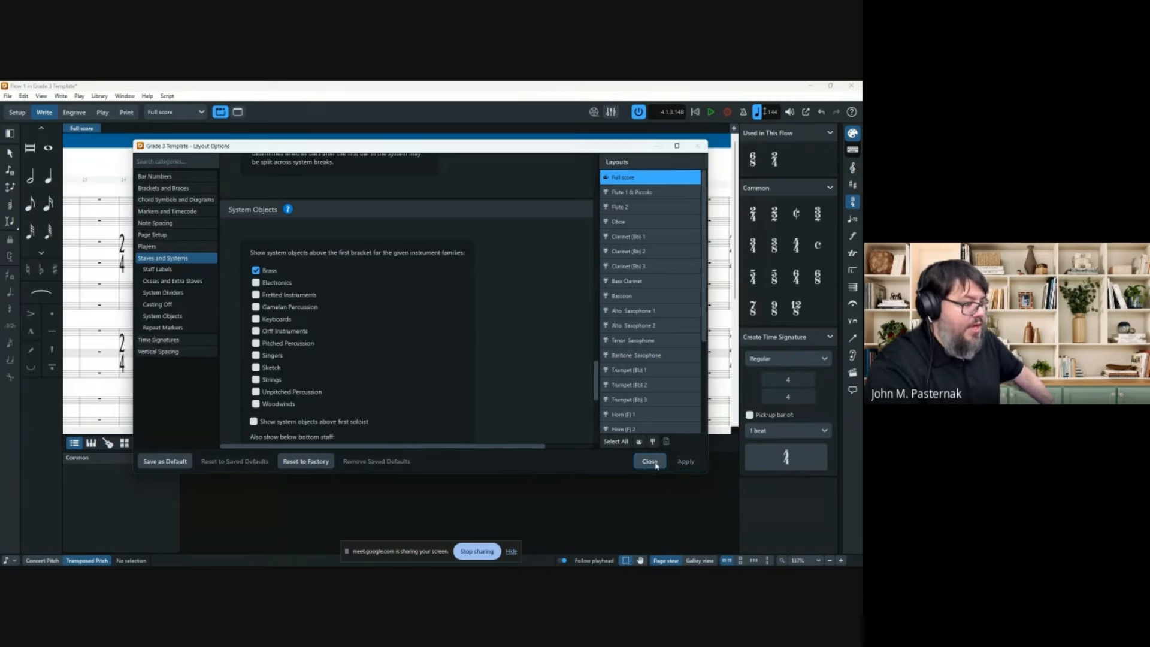
{"action": "left_click", "coordinate": [649, 461]}
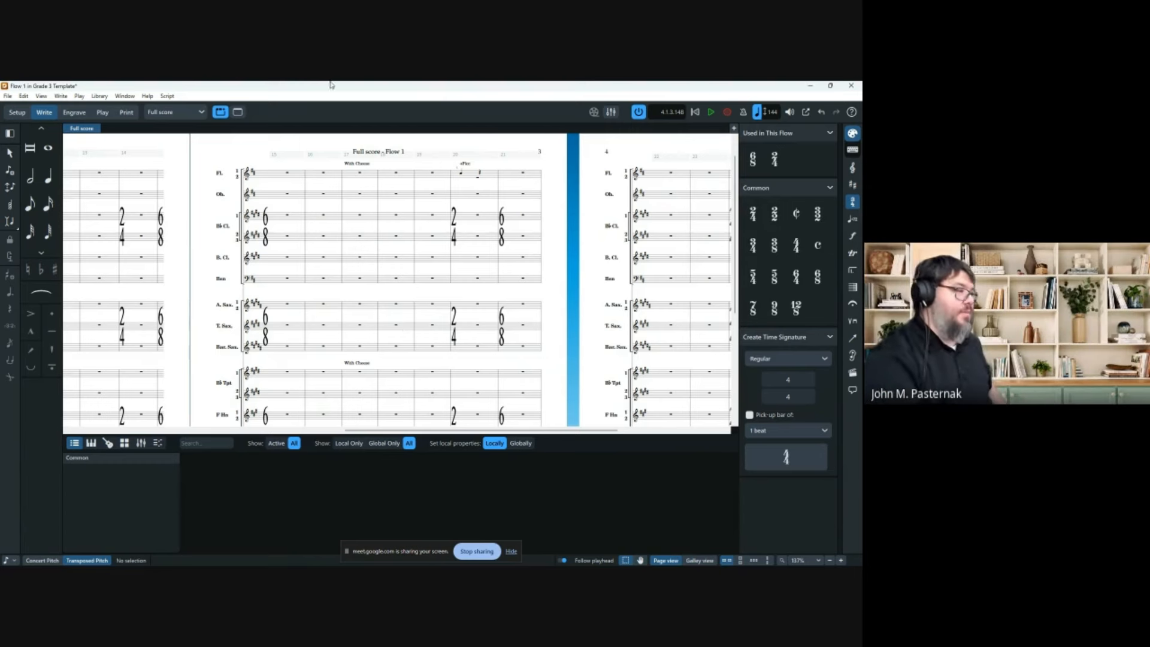
Add a rehearsal mark at bar 4, drag it, delete the marks, then switch to galley view.
{"action": "scroll", "coordinate": [303, 357], "scroll_direction": "left", "scroll_amount": 6}
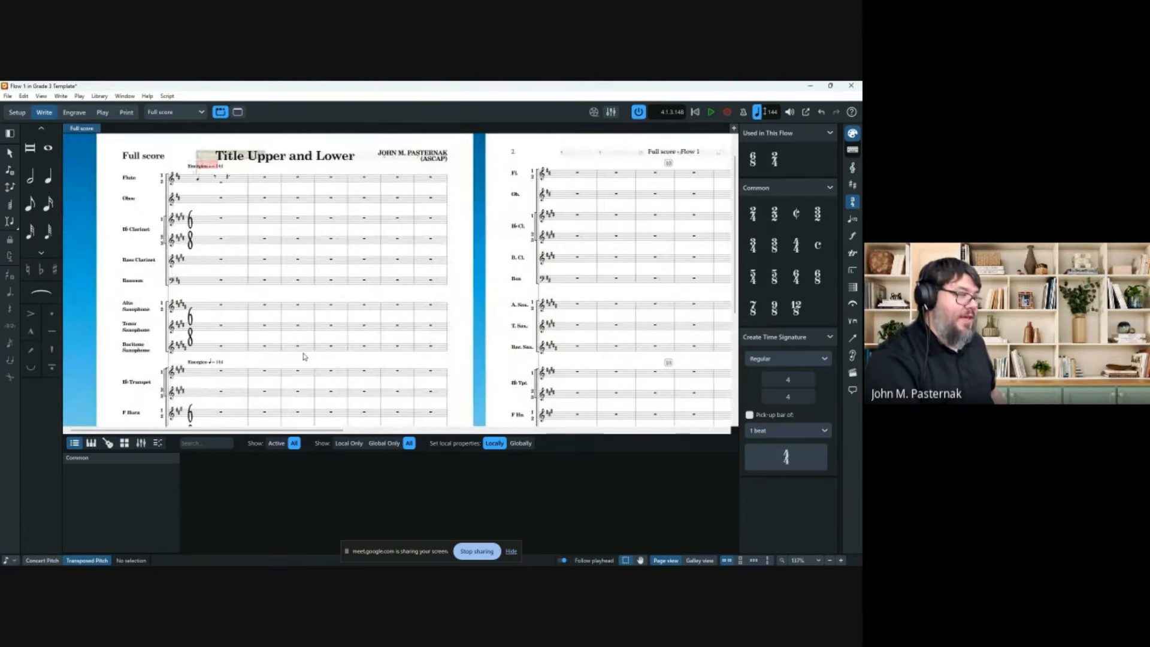
{"action": "left_click", "coordinate": [332, 198]}
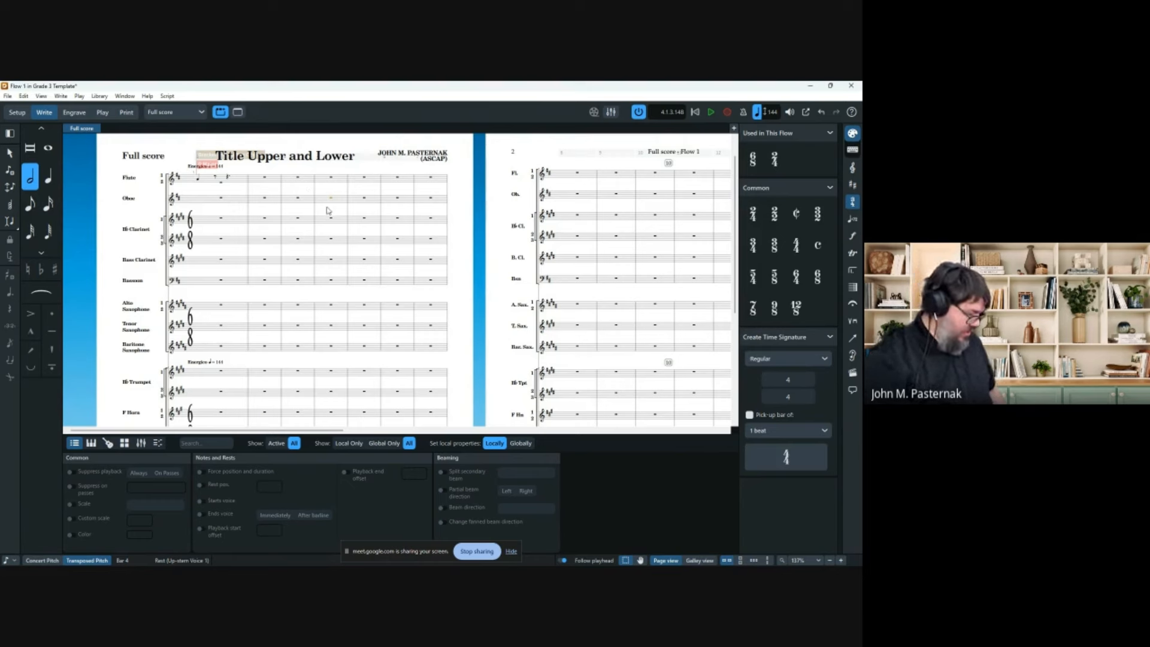
{"action": "key", "text": "shift+a"}
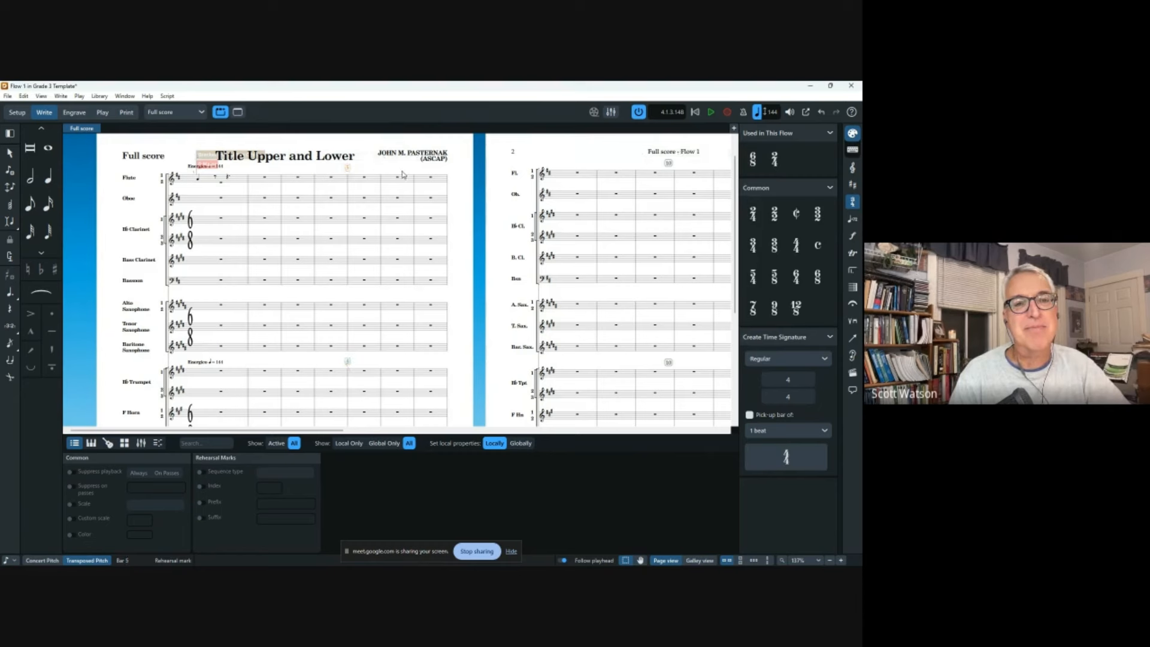
{"action": "left_click_drag", "start_coordinate": [313, 169], "coordinate": [666, 168]}
{"action": "key", "text": "Delete"}
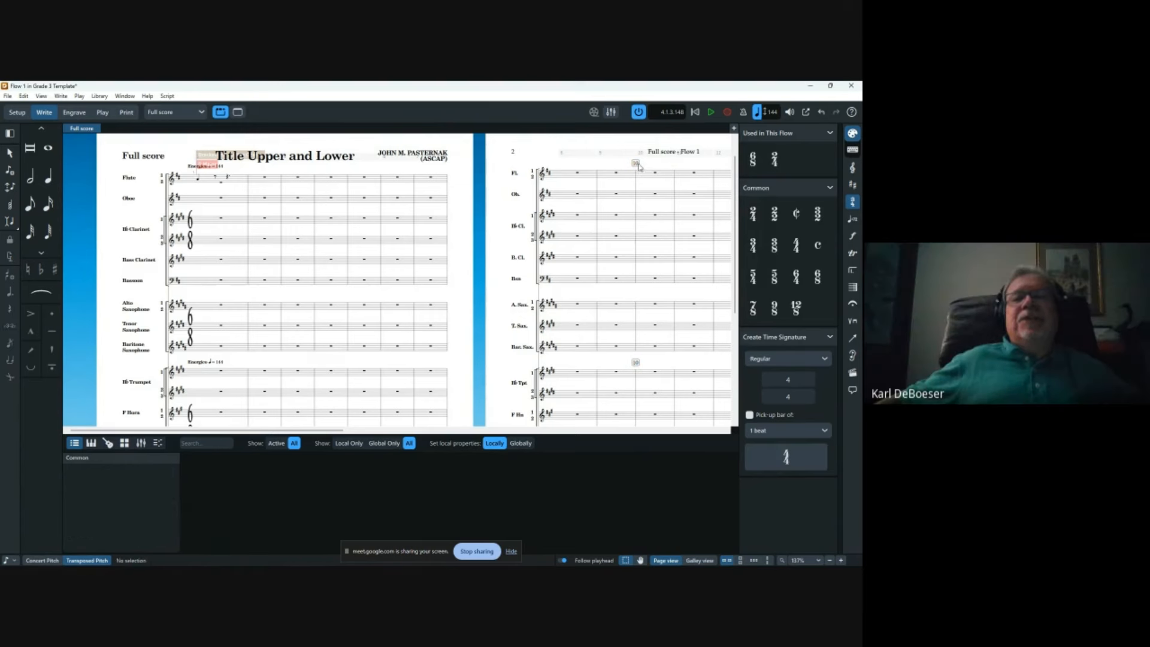
{"action": "left_click", "coordinate": [637, 166]}
{"action": "key", "text": "Delete"}
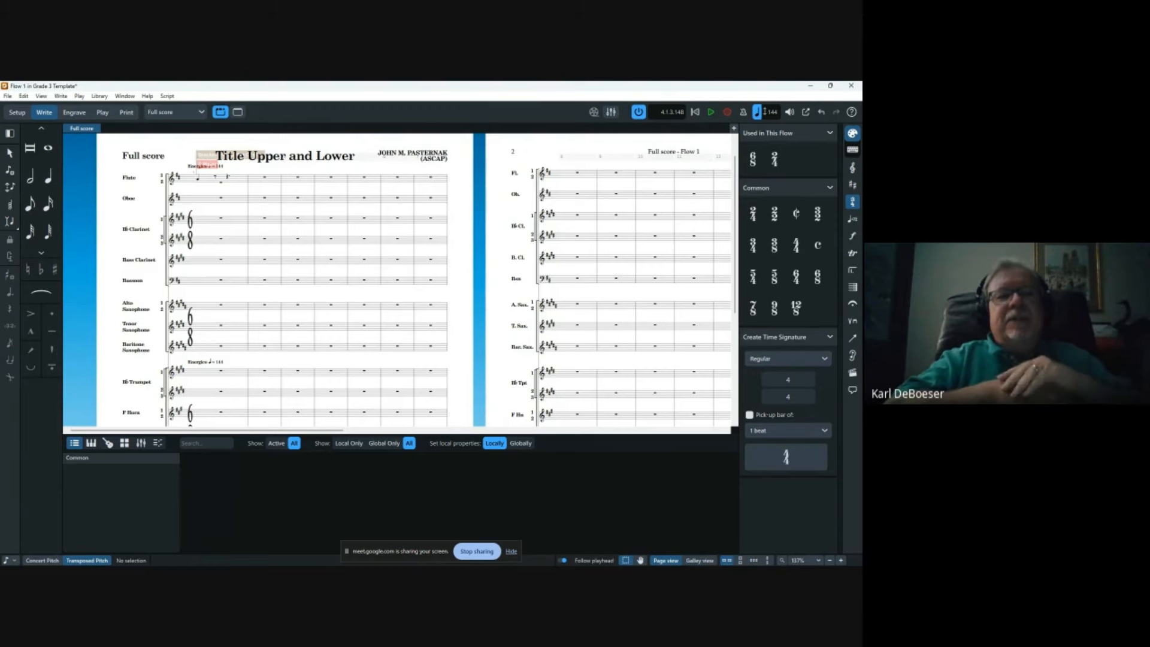
{"action": "left_click", "coordinate": [701, 560]}
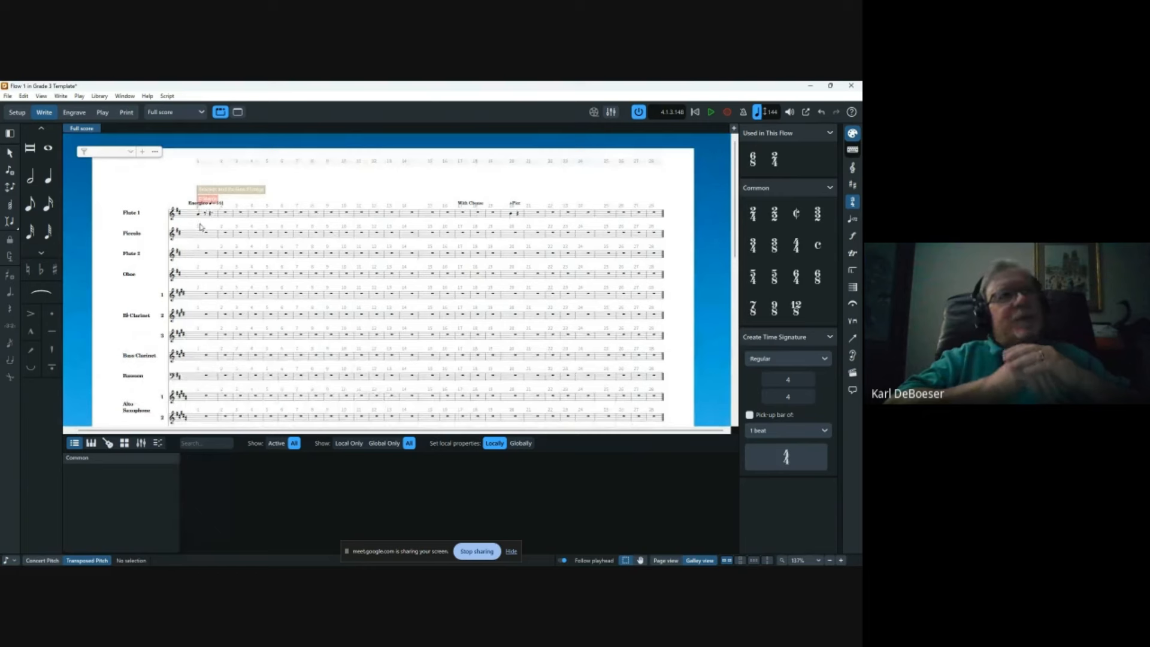
Select the whole Oboe staff and add a Flute 1 cue across it.
{"action": "left_click", "coordinate": [212, 279]}
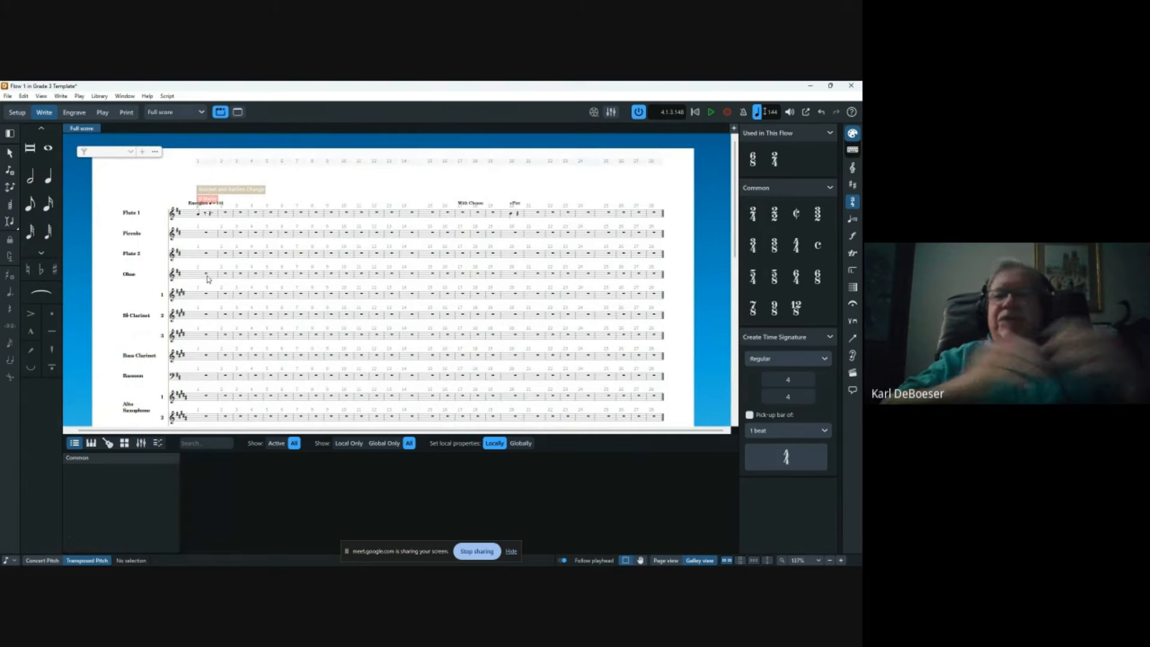
{"action": "left_click", "coordinate": [659, 279], "text": "shift"}
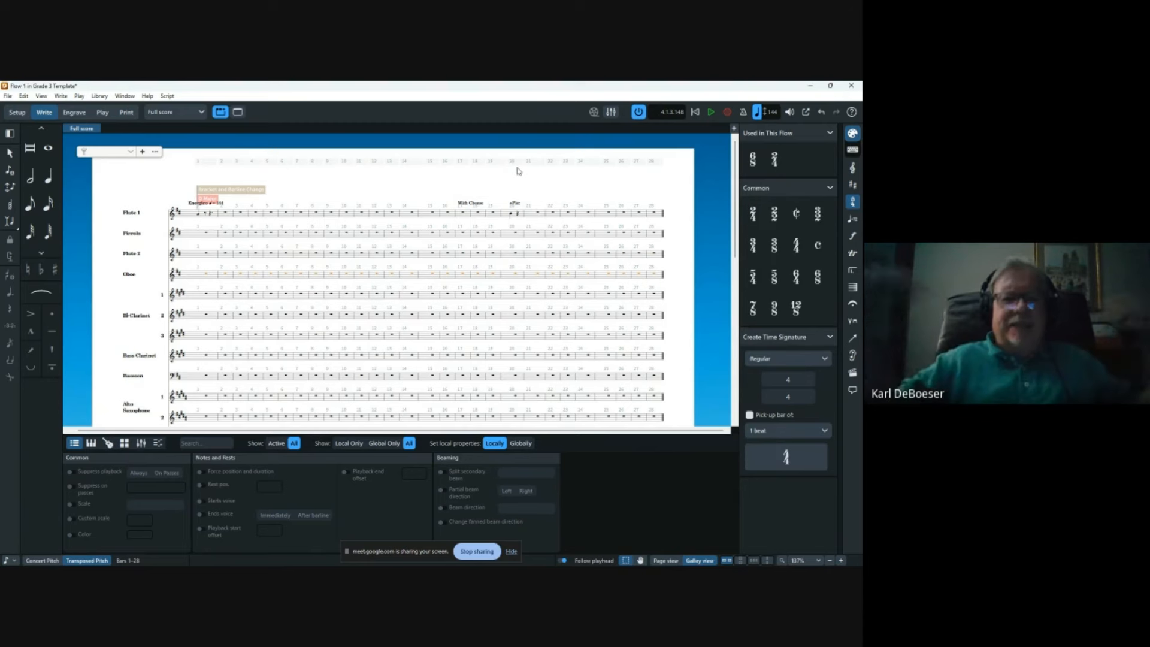
{"action": "key", "text": "shift+m"}
{"action": "type", "text": "Flute"}
{"action": "key", "text": "Down"}
{"action": "key", "text": "Return"}
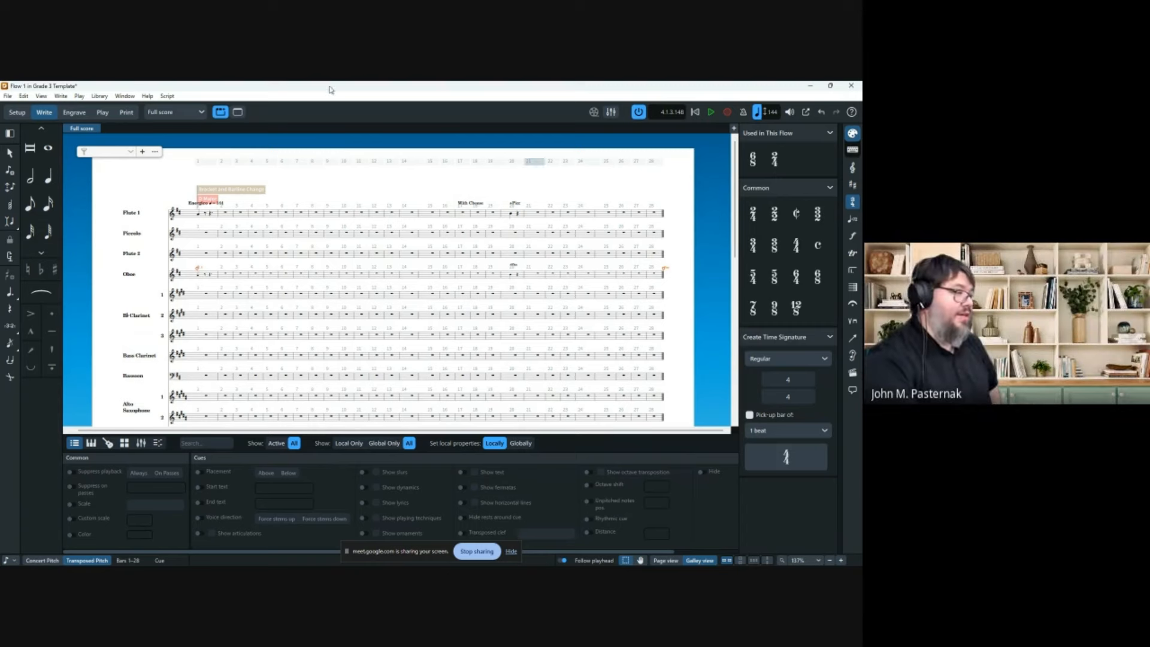
Enter a half-note A in Flute 1 bar 1 and shift it two eighths earlier.
{"action": "left_click", "coordinate": [199, 214]}
{"action": "key", "text": "ctrl+equal"}
{"action": "key", "text": "ctrl+equal"}
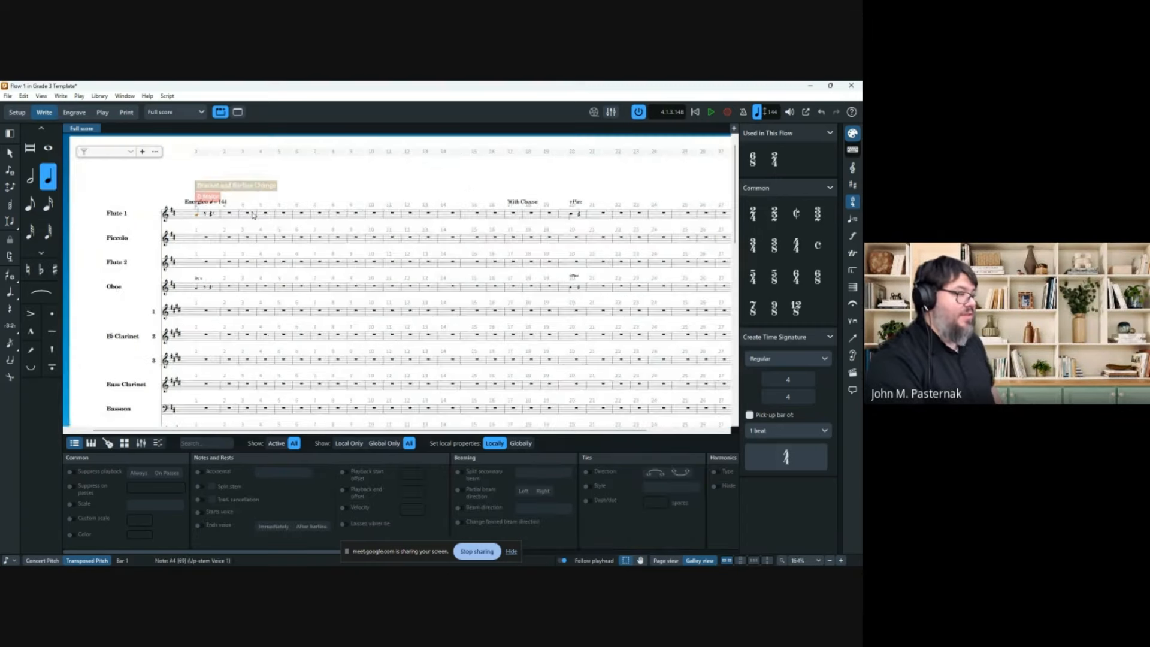
{"action": "key", "text": "ctrl+equal"}
{"action": "key", "text": "ctrl+equal"}
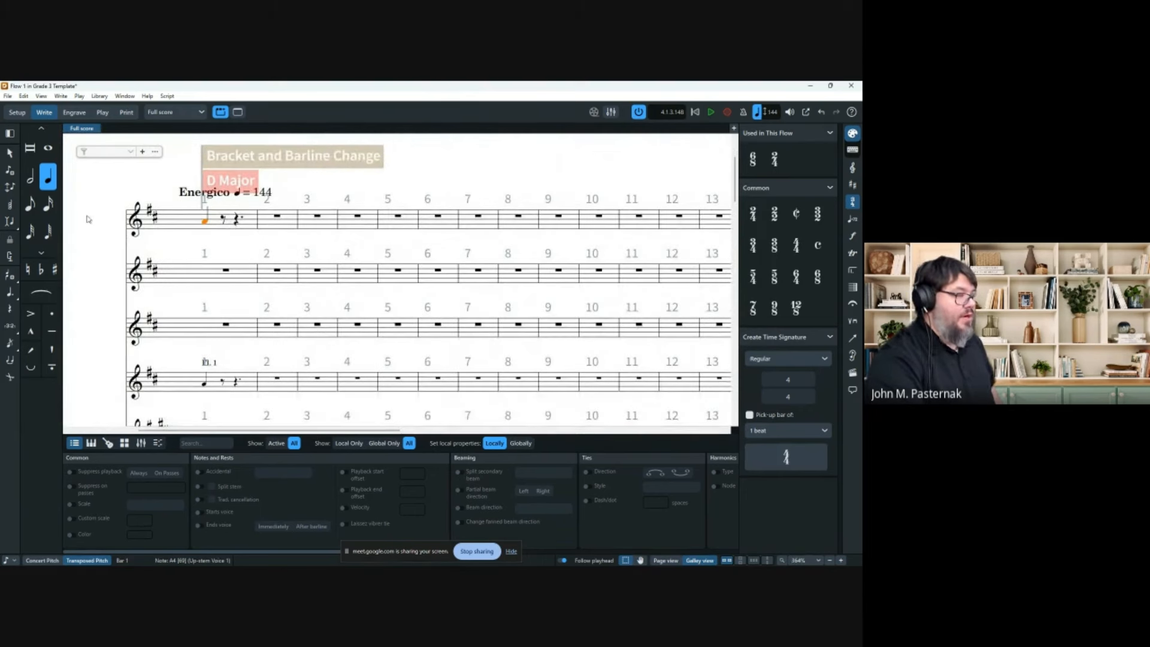
{"action": "key", "text": "Escape"}
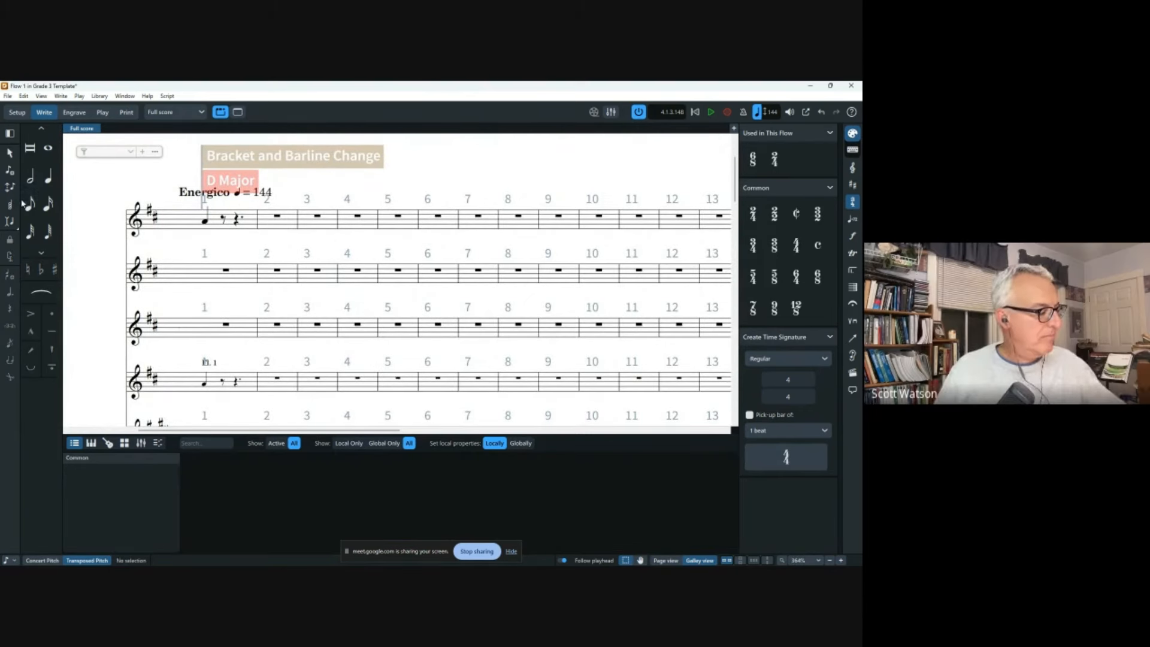
{"action": "left_click", "coordinate": [30, 204]}
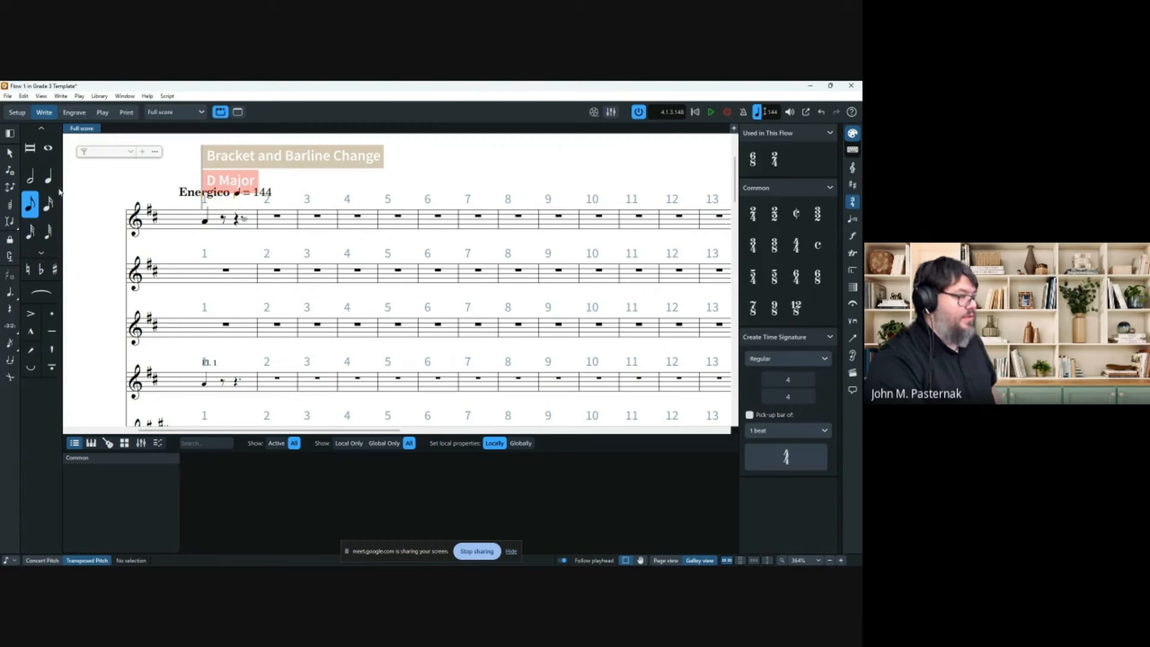
{"action": "left_click", "coordinate": [32, 176]}
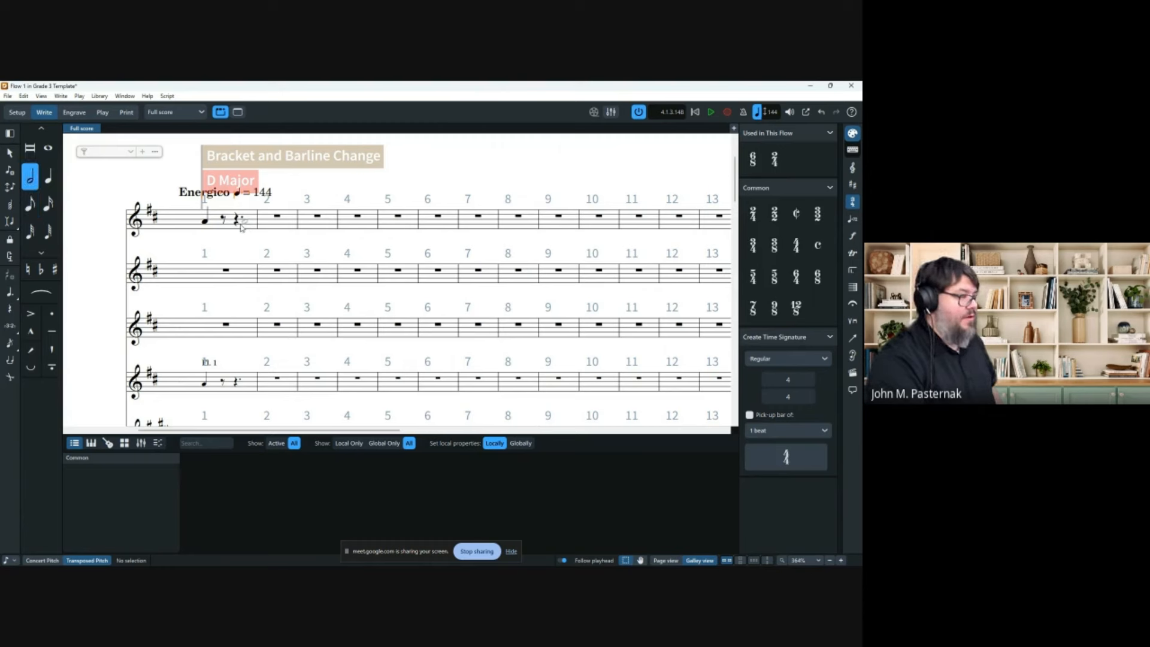
{"action": "left_click", "coordinate": [241, 223]}
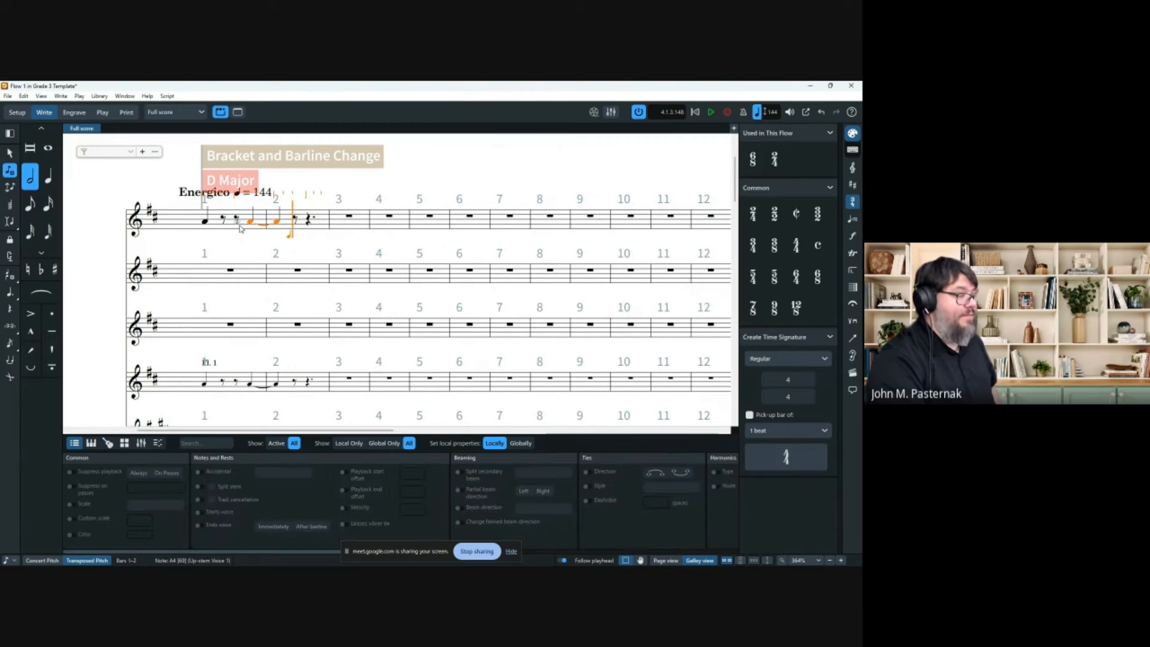
{"action": "key", "text": "alt+Left"}
{"action": "key", "text": "alt+Left"}
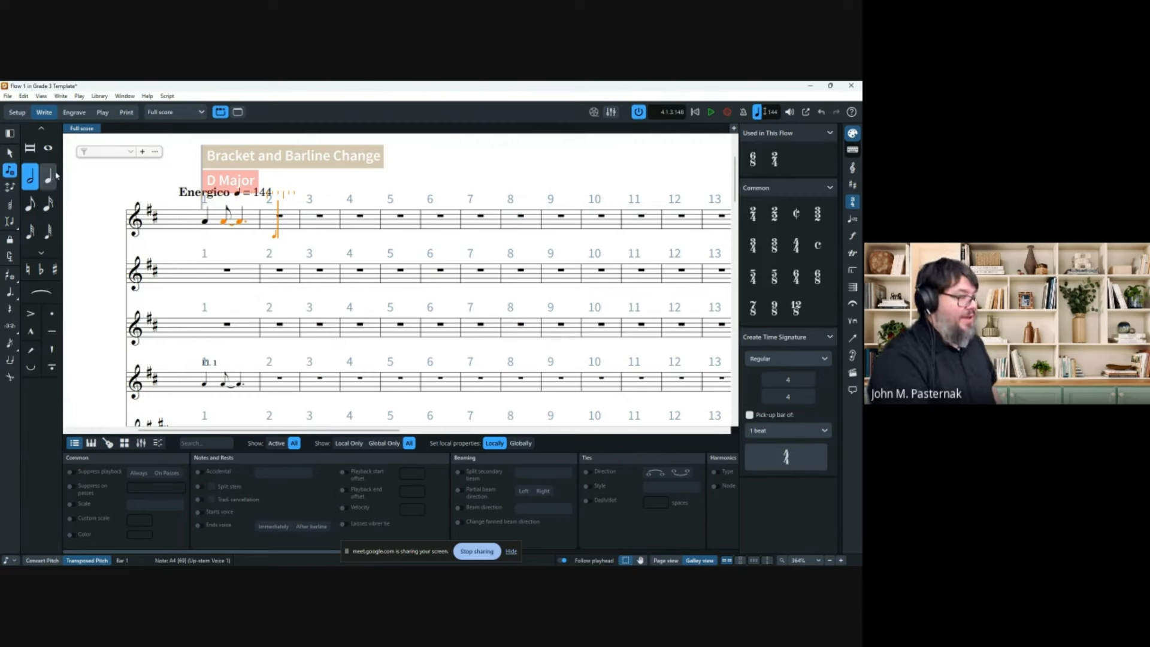
Remove the tie between the A notes, leaving an untied dotted-quarter A.
{"action": "left_click", "coordinate": [8, 156]}
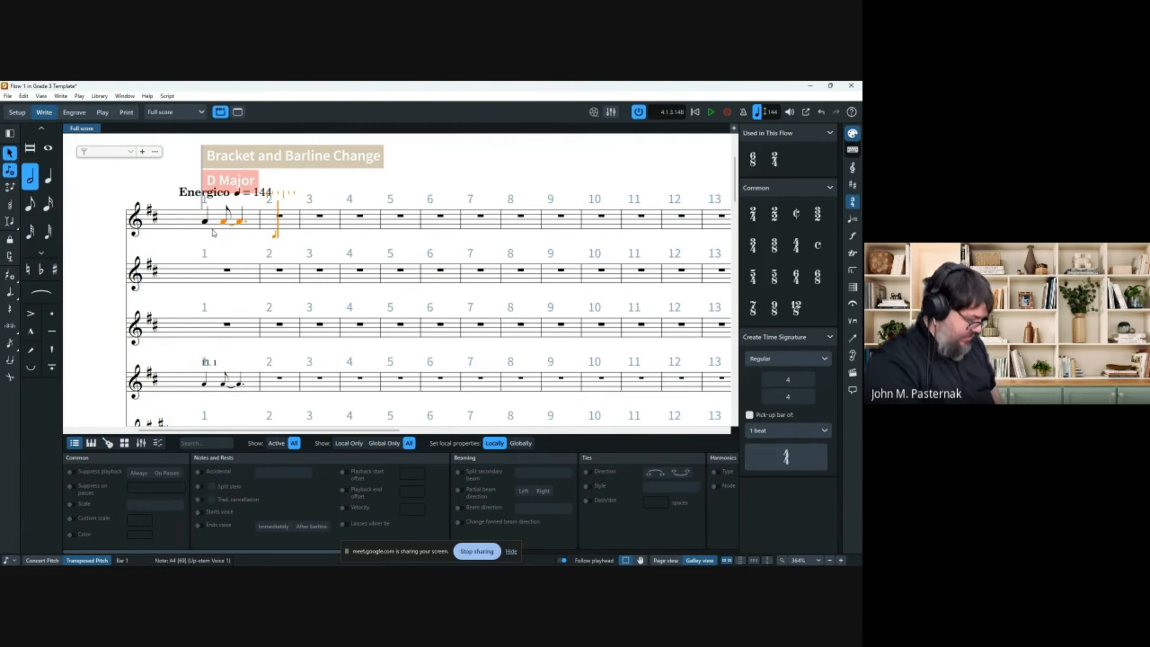
{"action": "left_click", "coordinate": [230, 230]}
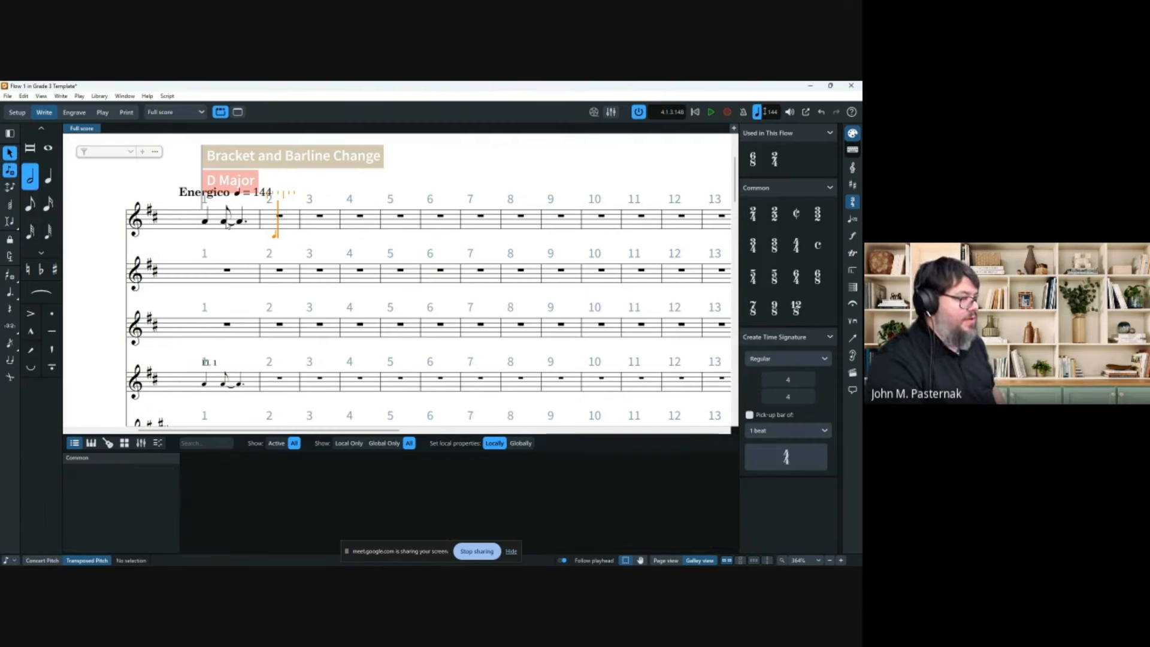
{"action": "left_click", "coordinate": [225, 222]}
{"action": "key", "text": "u"}
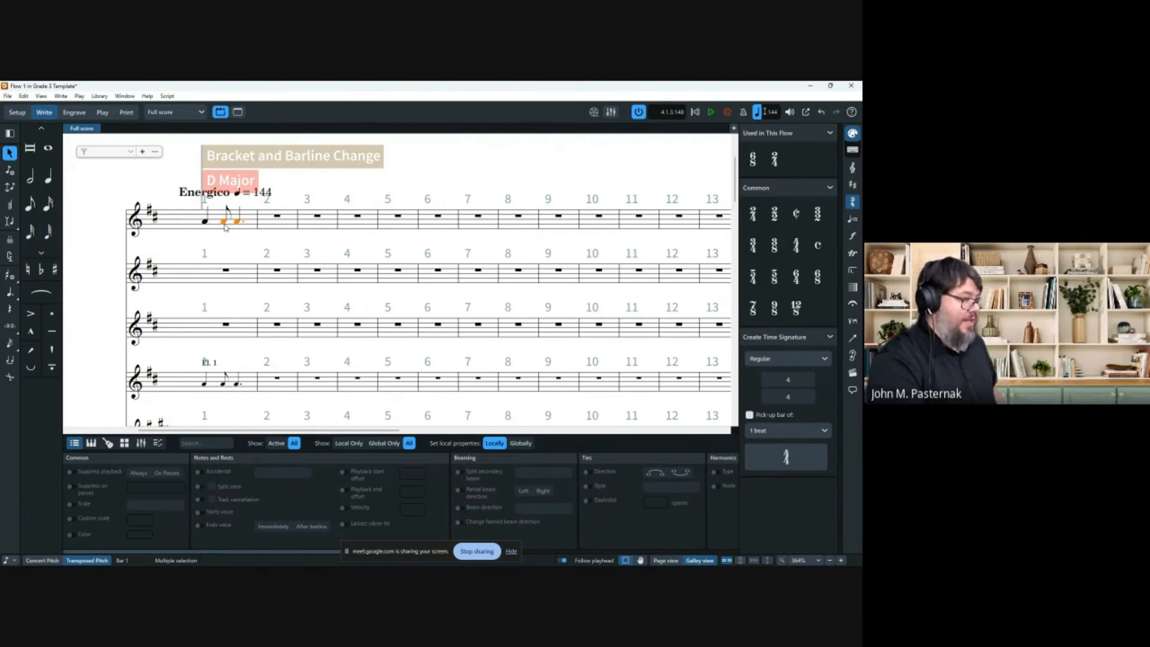
{"action": "left_click", "coordinate": [226, 223]}
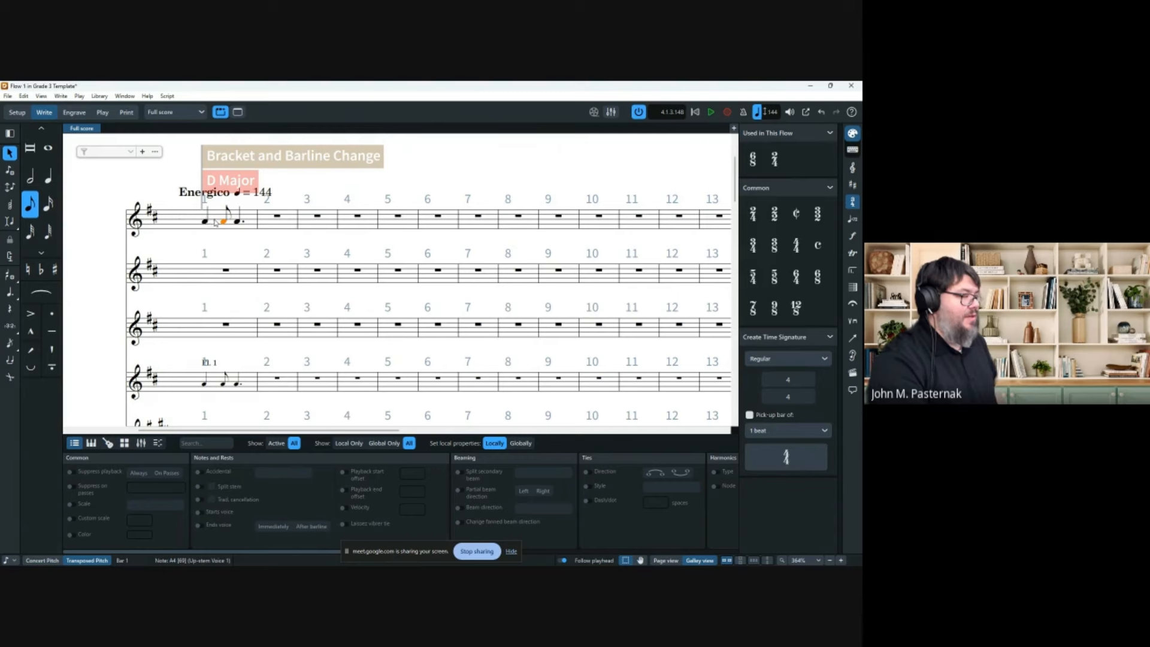
{"action": "scroll", "coordinate": [217, 231], "scroll_direction": "down", "scroll_amount": 2}
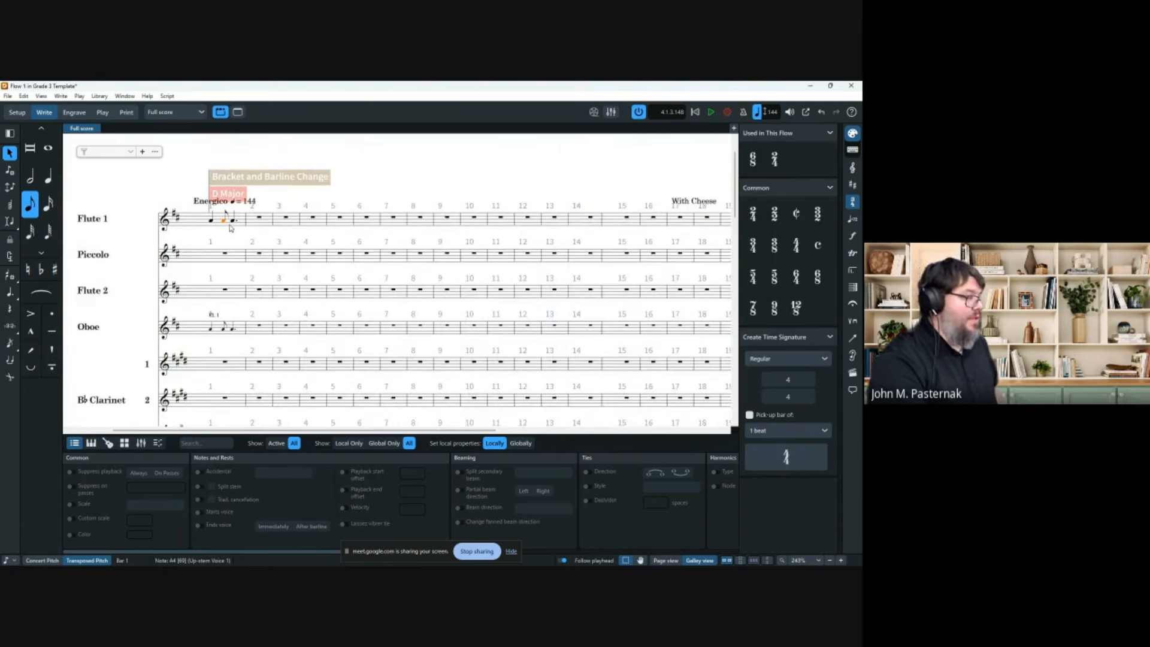
{"action": "left_click", "coordinate": [370, 190]}
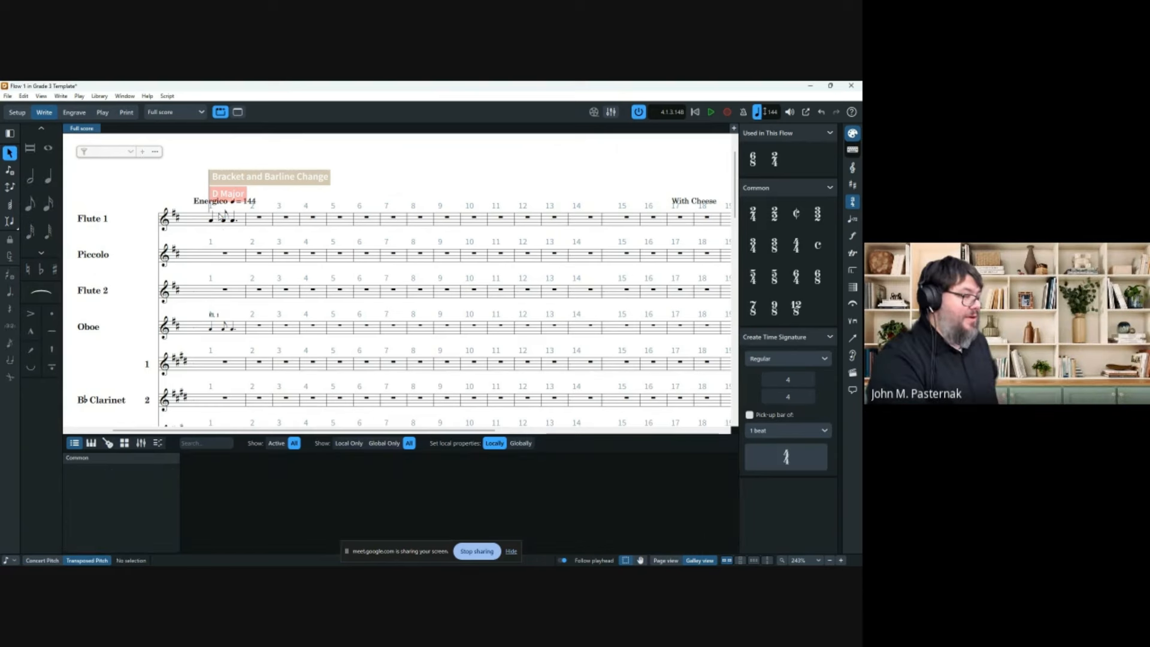
Insert a 2/4 time signature at bar 2.
{"action": "left_click", "coordinate": [259, 219]}
{"action": "key", "text": "shift+m"}
{"action": "type", "text": "2/4"}
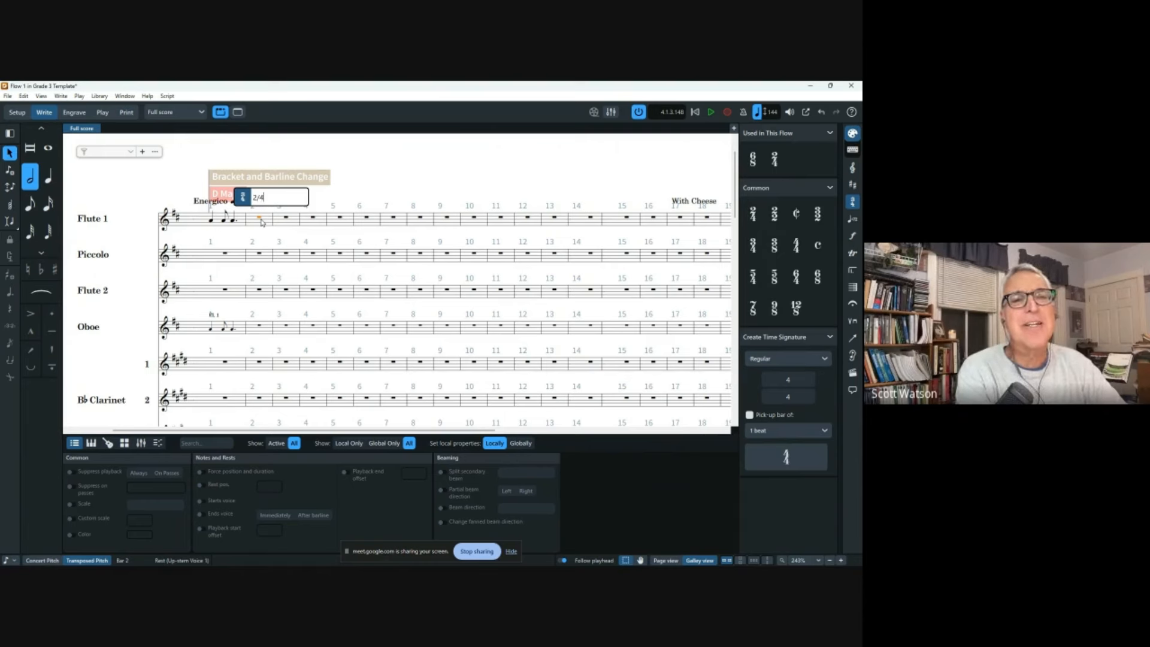
{"action": "key", "text": "Return"}
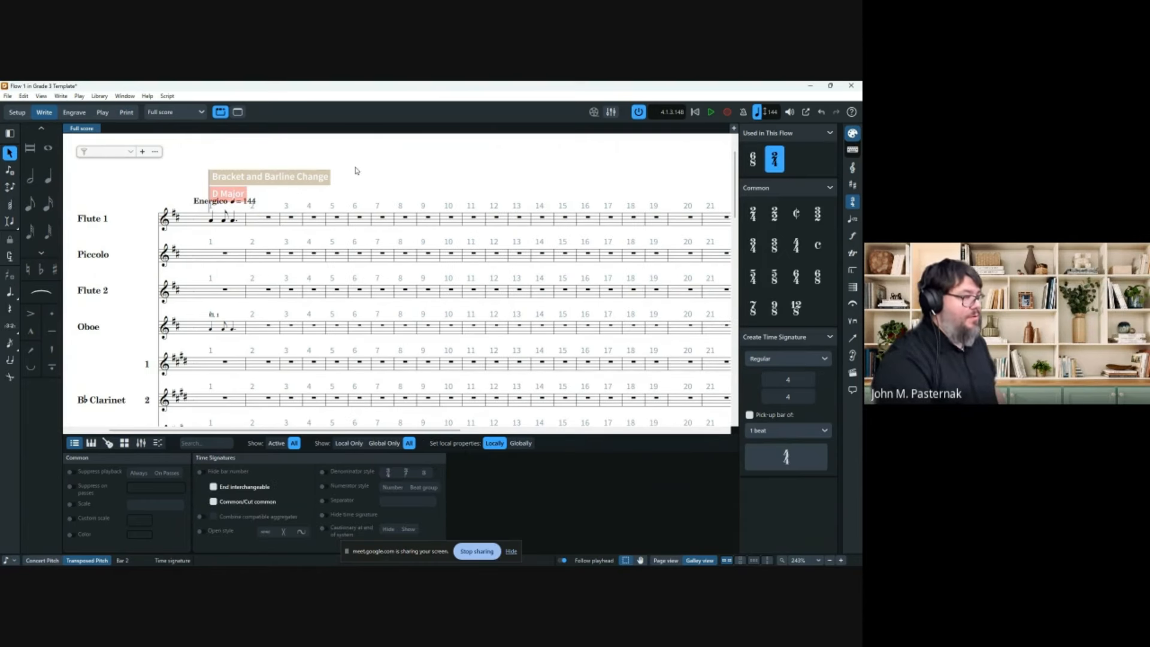
{"action": "left_click", "coordinate": [357, 171]}
Enter a half note in Flute 1 bar 2 with forced durations turned on.
{"action": "left_click", "coordinate": [30, 176]}
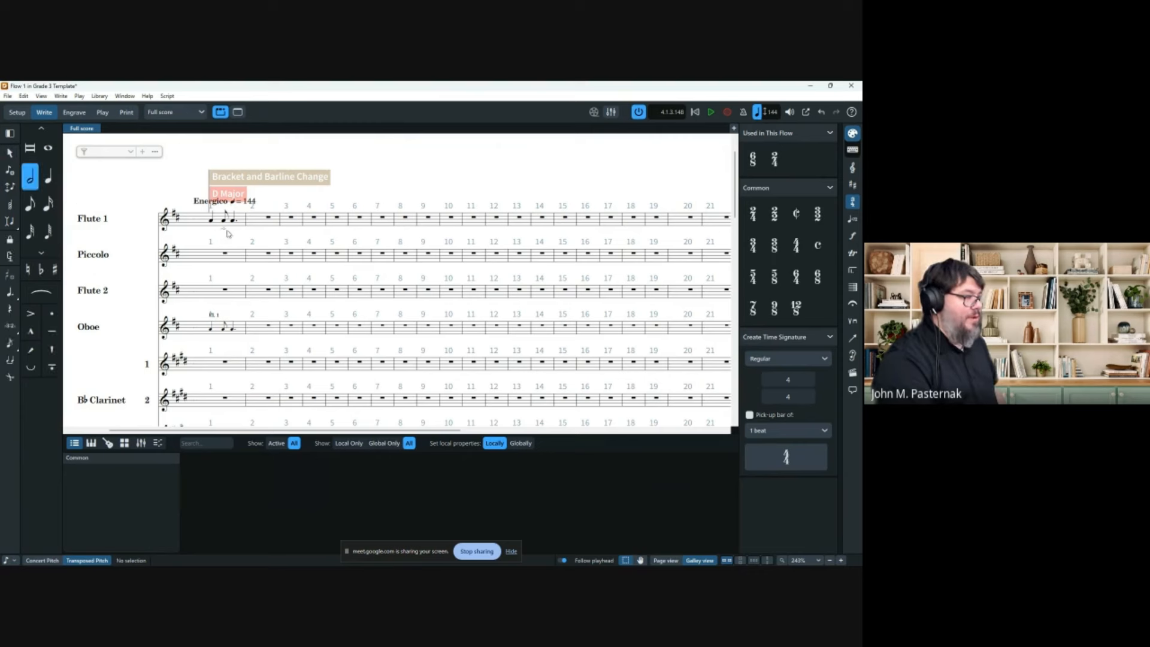
{"action": "left_click", "coordinate": [256, 225]}
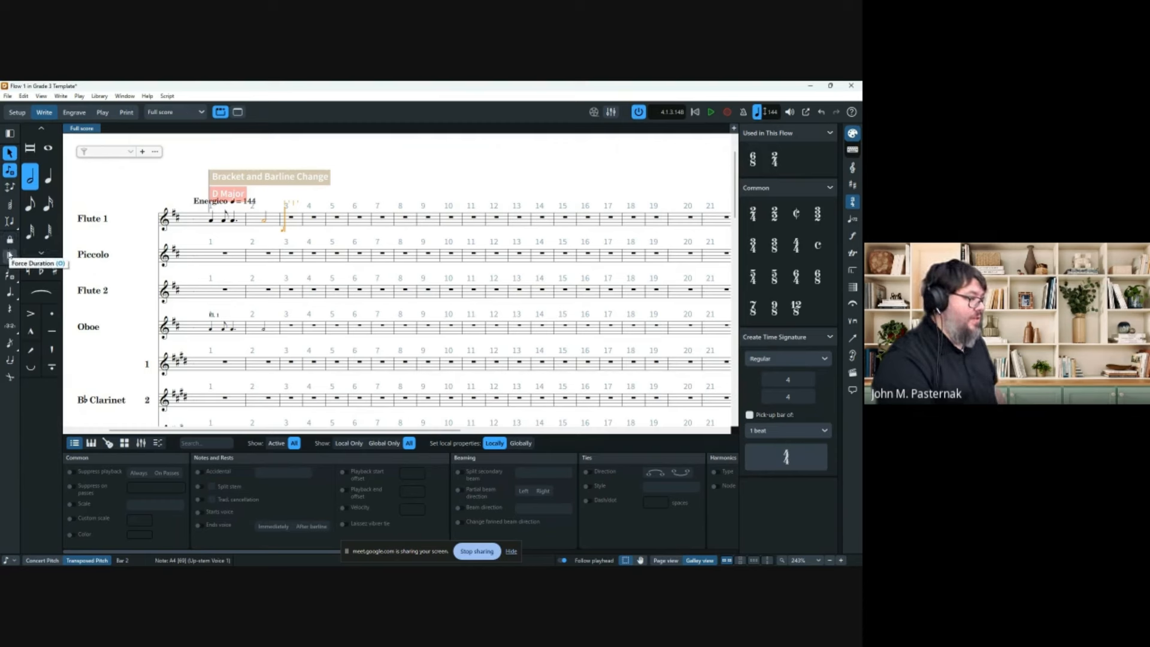
{"action": "left_click", "coordinate": [10, 255]}
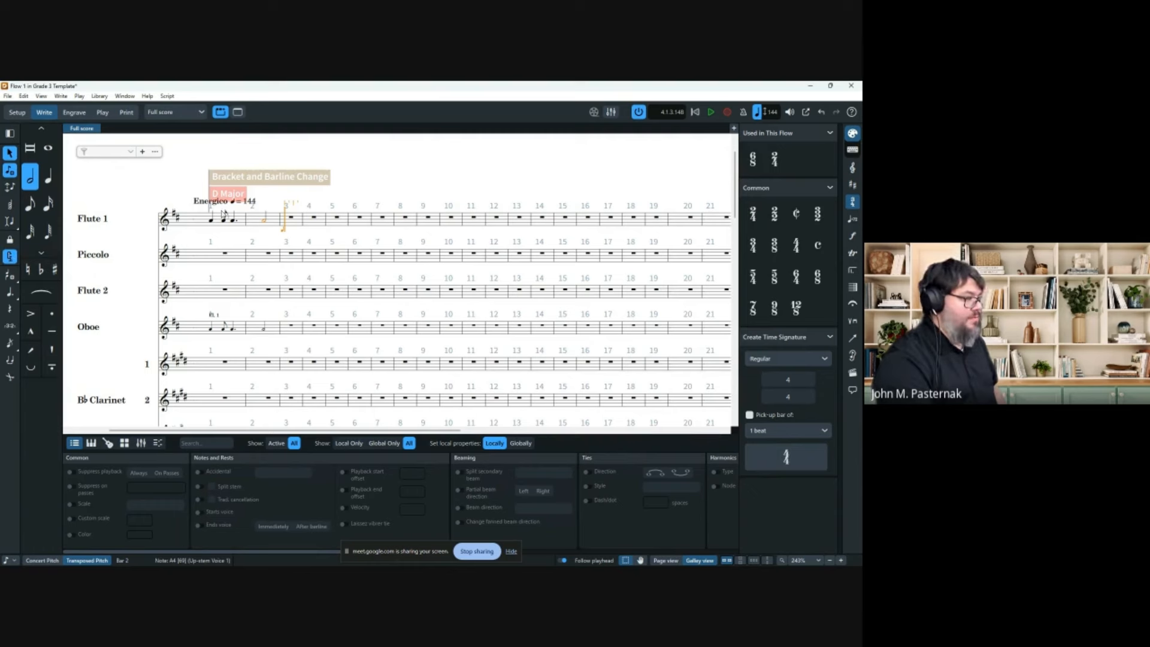
{"action": "key", "text": "Escape"}
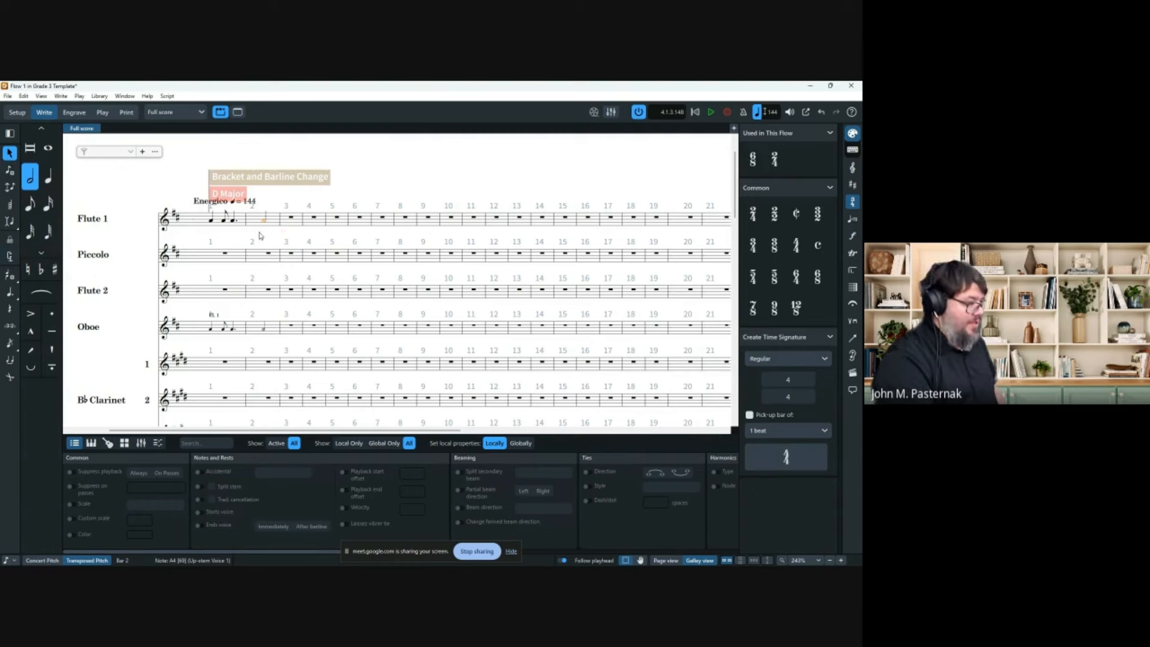
{"action": "left_click", "coordinate": [226, 225]}
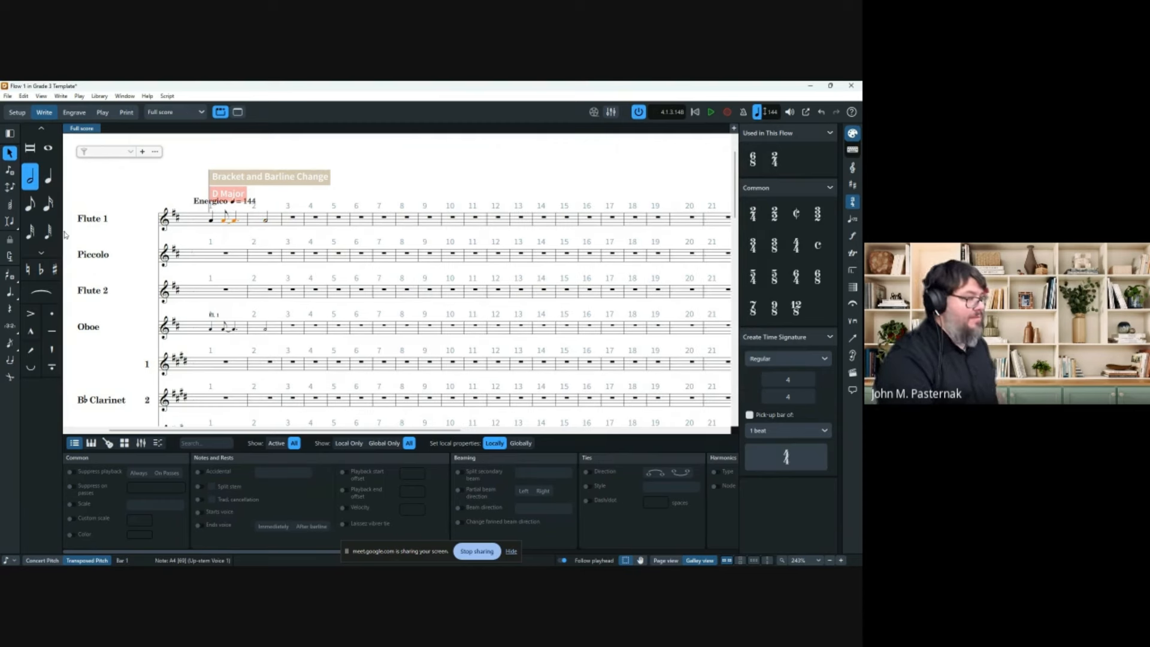
{"action": "left_click", "coordinate": [99, 96]}
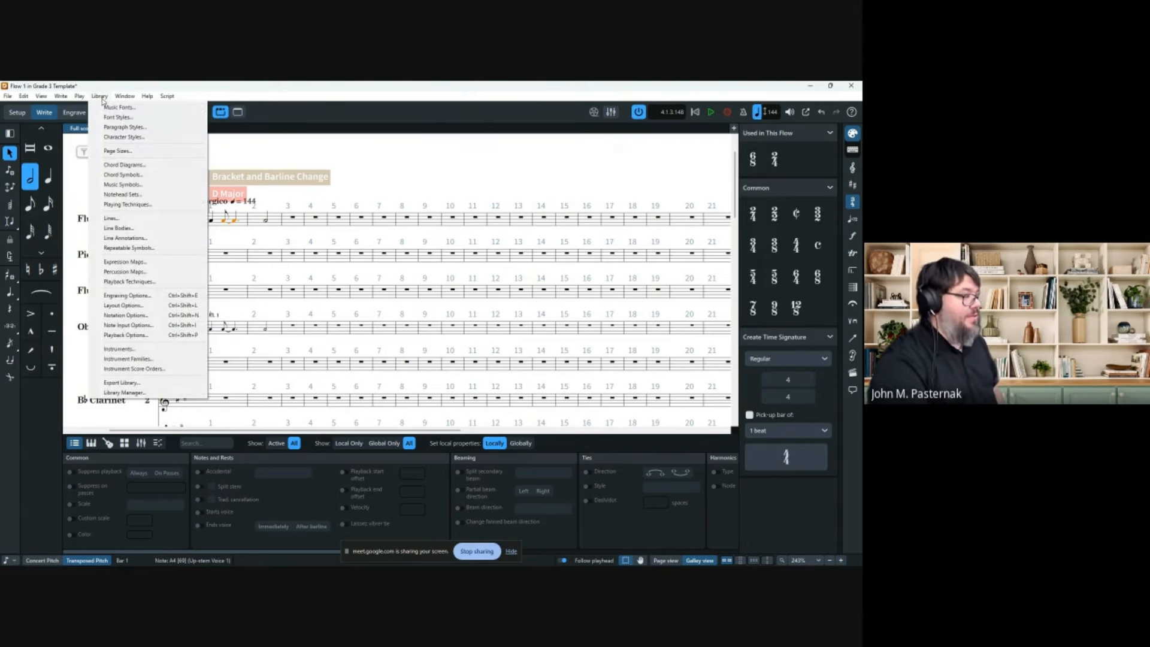
{"action": "left_click", "coordinate": [126, 315]}
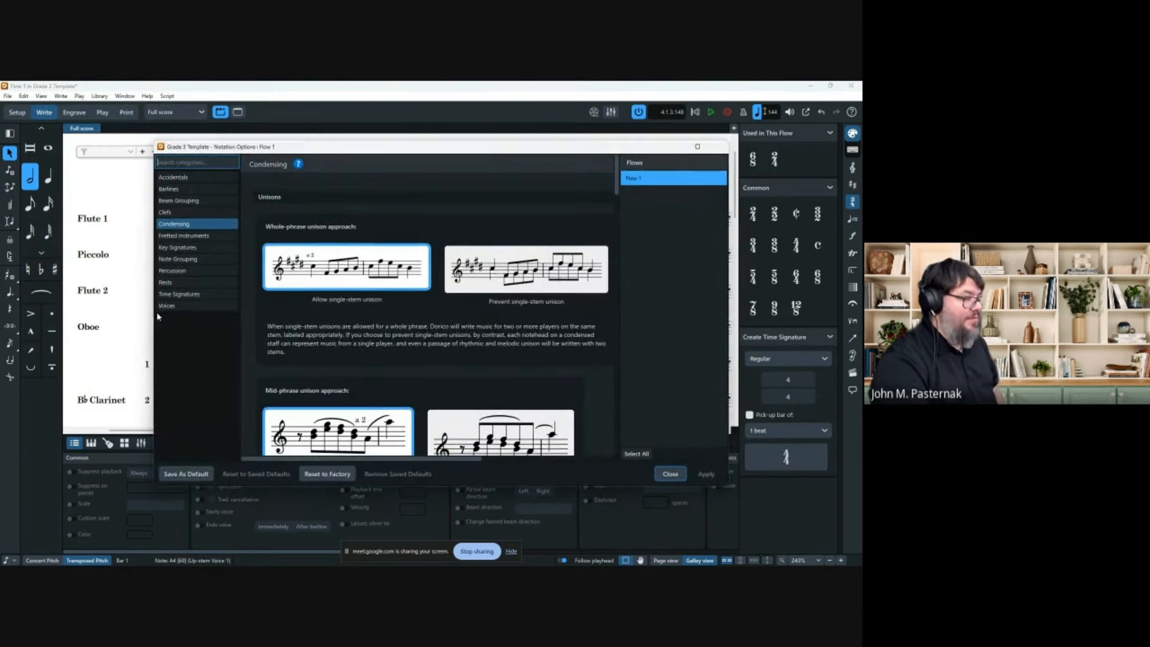
{"action": "left_click", "coordinate": [191, 206]}
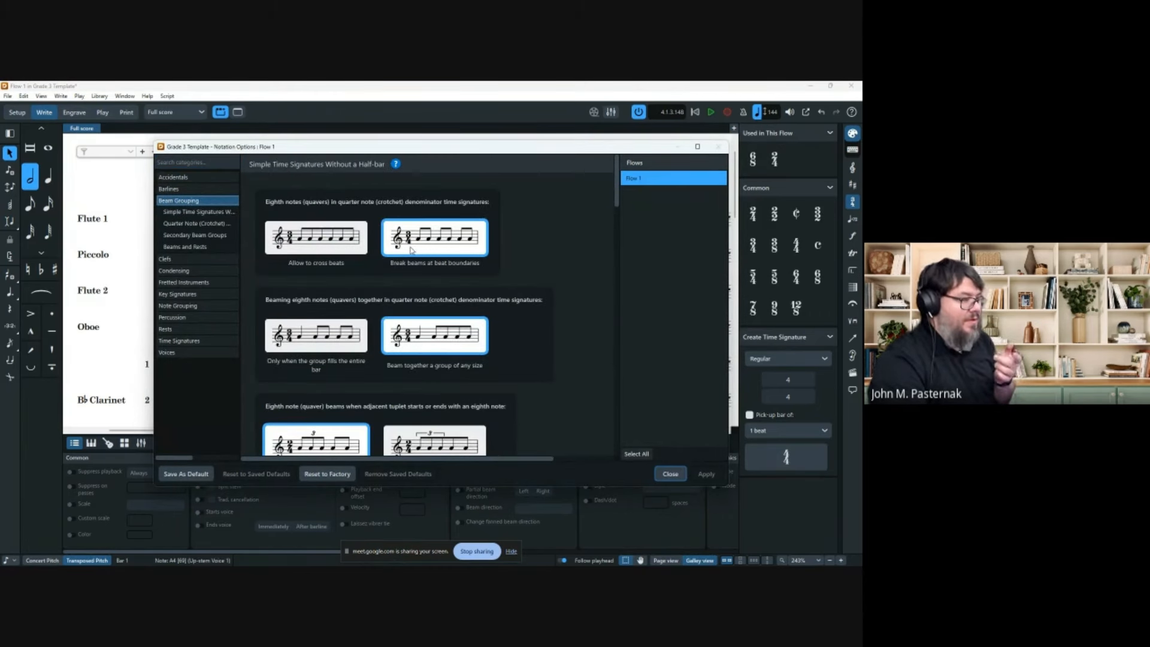
{"action": "scroll", "coordinate": [411, 250], "scroll_direction": "down", "scroll_amount": 10}
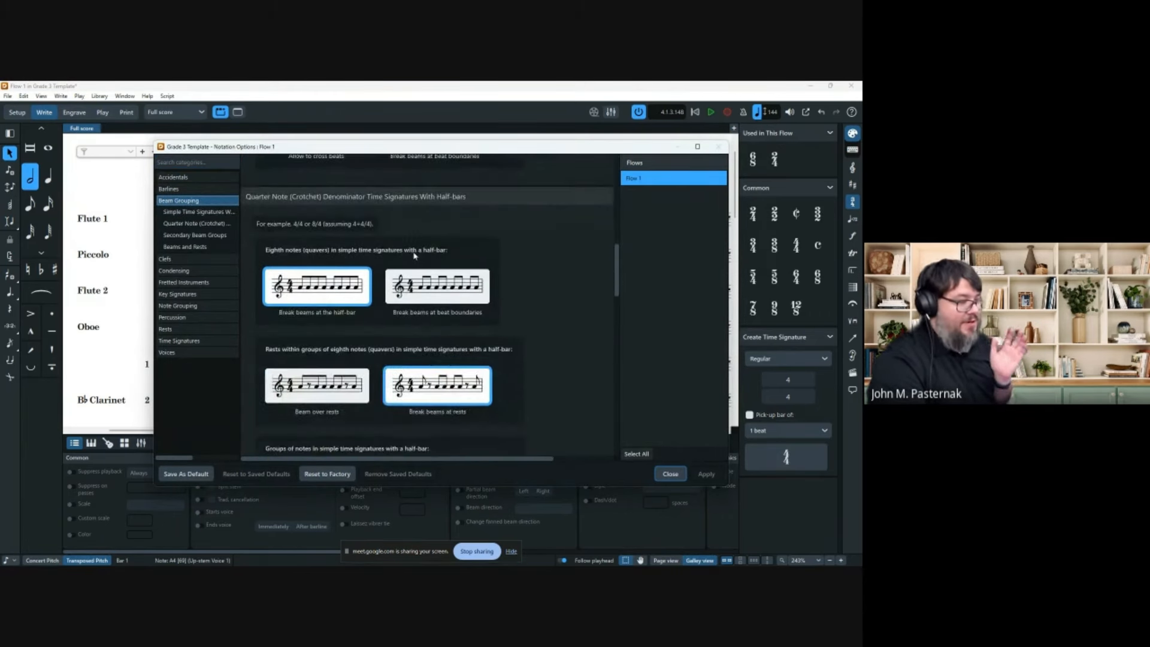
{"action": "scroll", "coordinate": [414, 255], "scroll_direction": "down", "scroll_amount": 10}
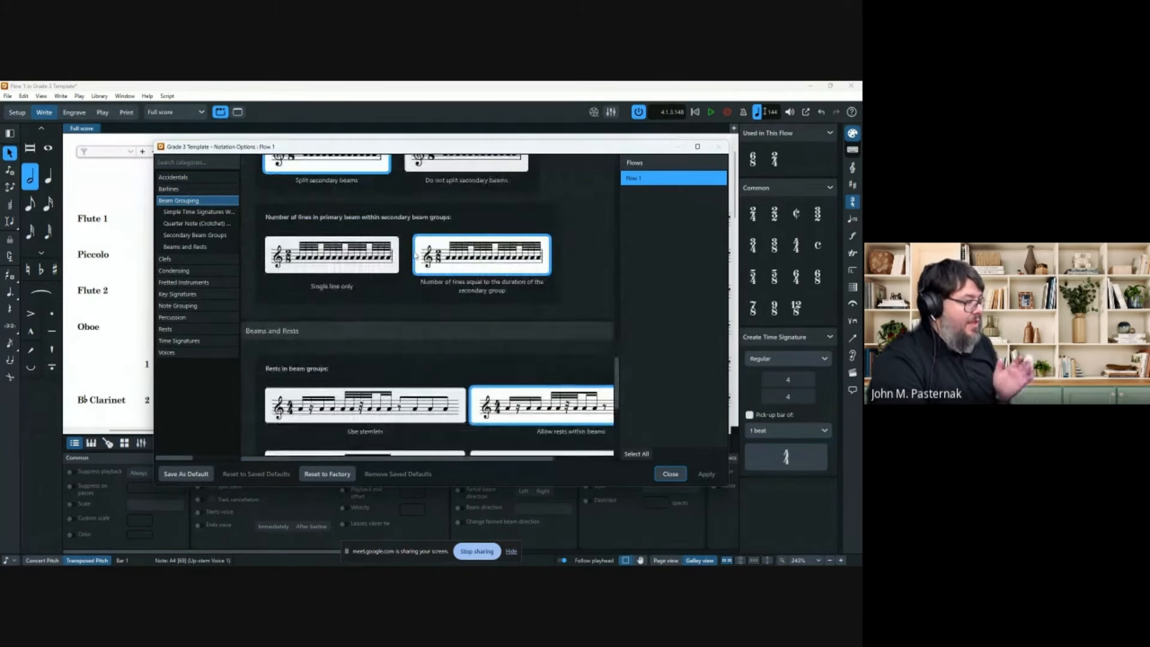
{"action": "scroll", "coordinate": [414, 256], "scroll_direction": "down", "scroll_amount": 4}
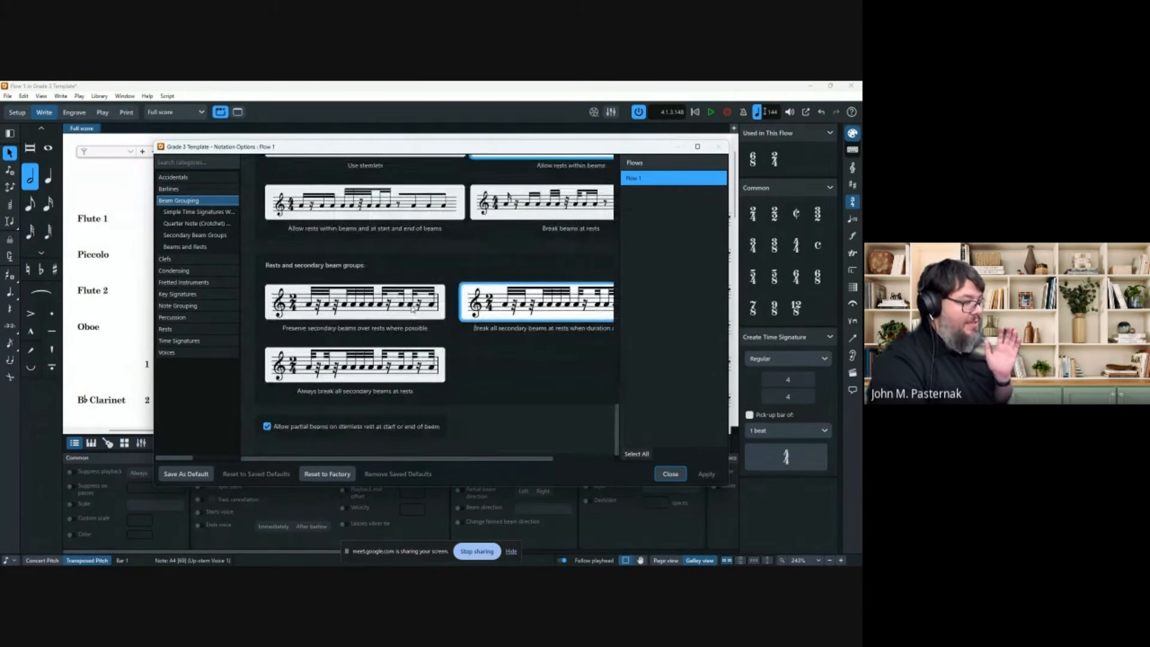
{"action": "left_click", "coordinate": [192, 305]}
{"action": "scroll", "coordinate": [470, 277], "scroll_direction": "down", "scroll_amount": 3}
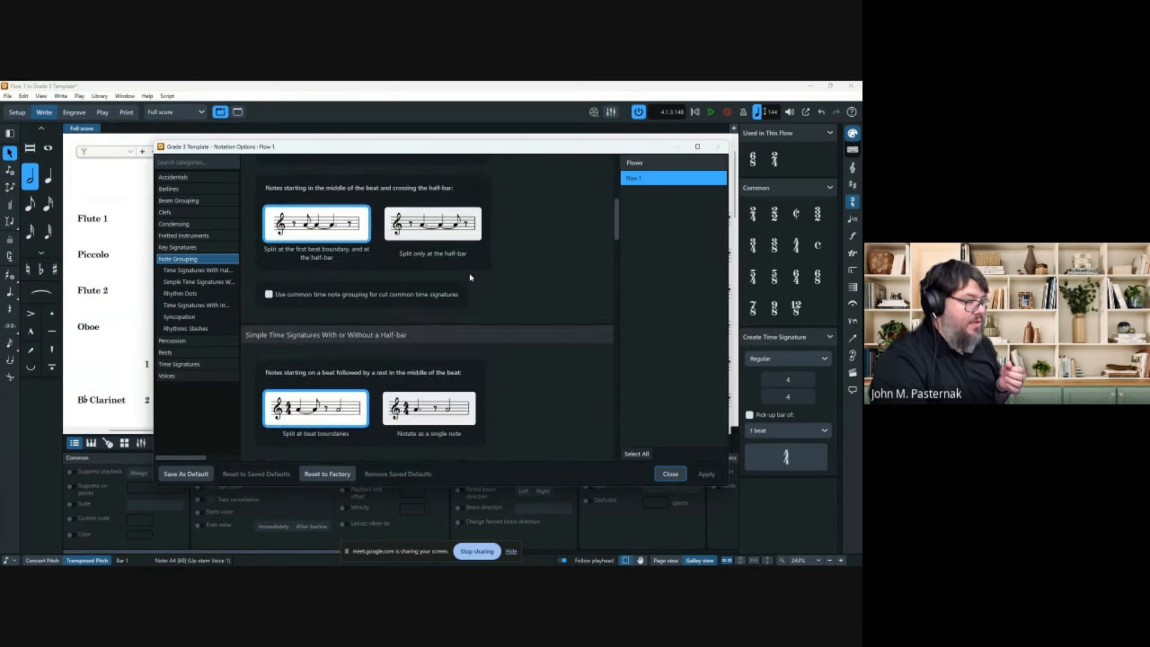
{"action": "scroll", "coordinate": [470, 278], "scroll_direction": "down", "scroll_amount": 9}
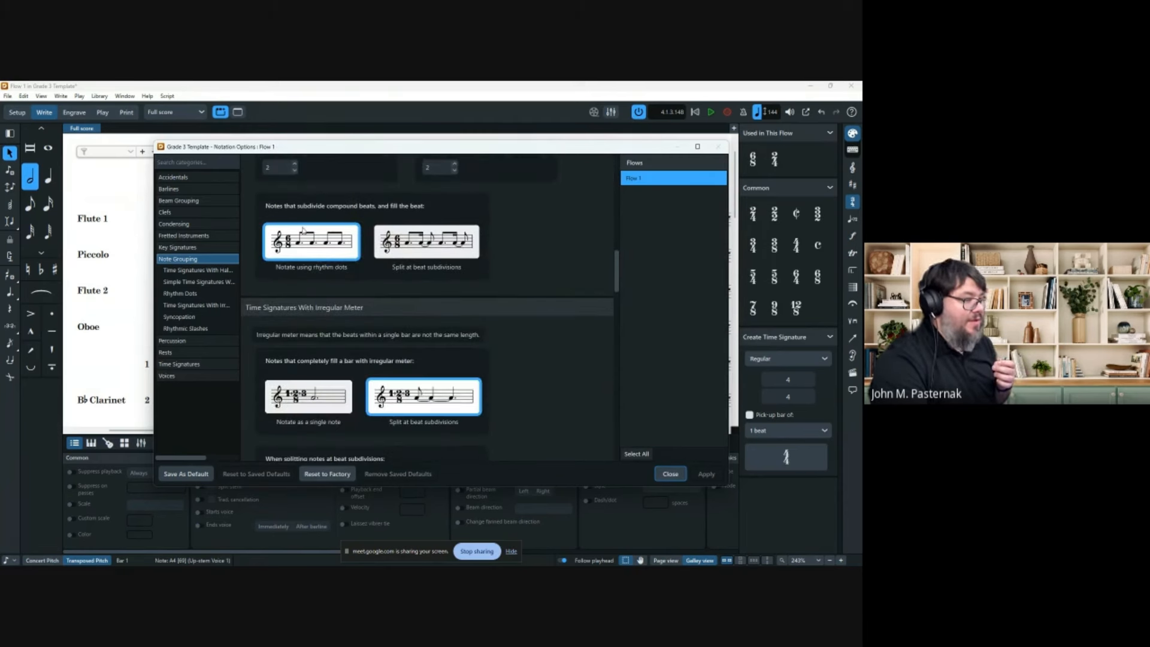
{"action": "scroll", "coordinate": [309, 252], "scroll_direction": "up", "scroll_amount": 5}
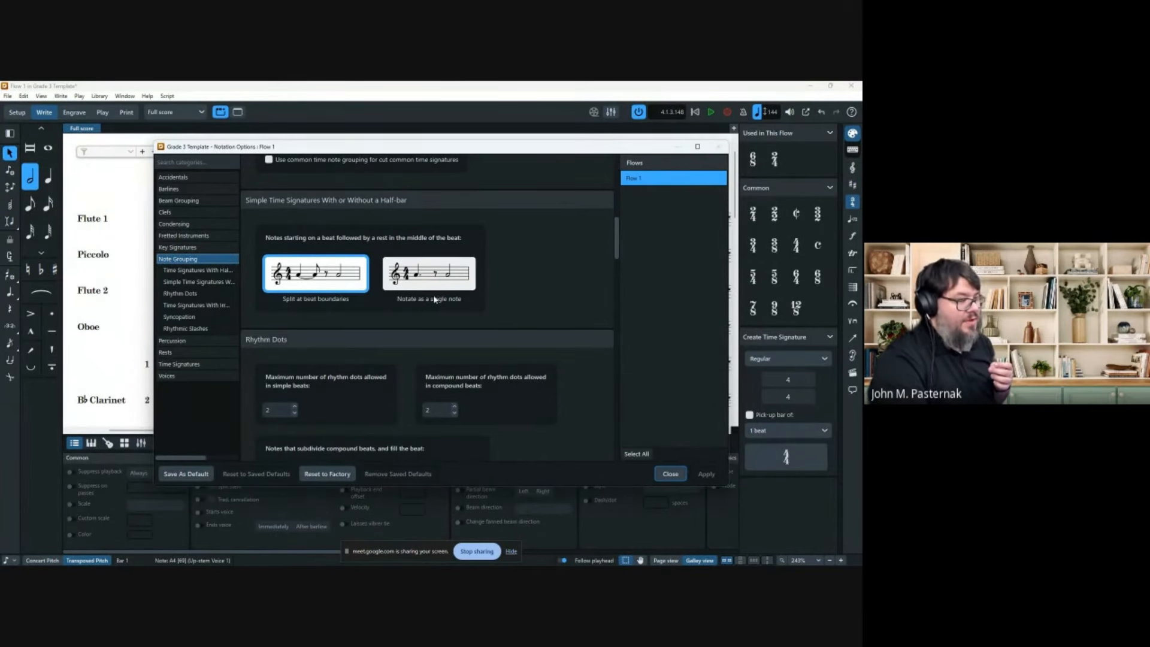
{"action": "scroll", "coordinate": [482, 347], "scroll_direction": "up", "scroll_amount": 2}
{"action": "scroll", "coordinate": [486, 368], "scroll_direction": "up", "scroll_amount": 1}
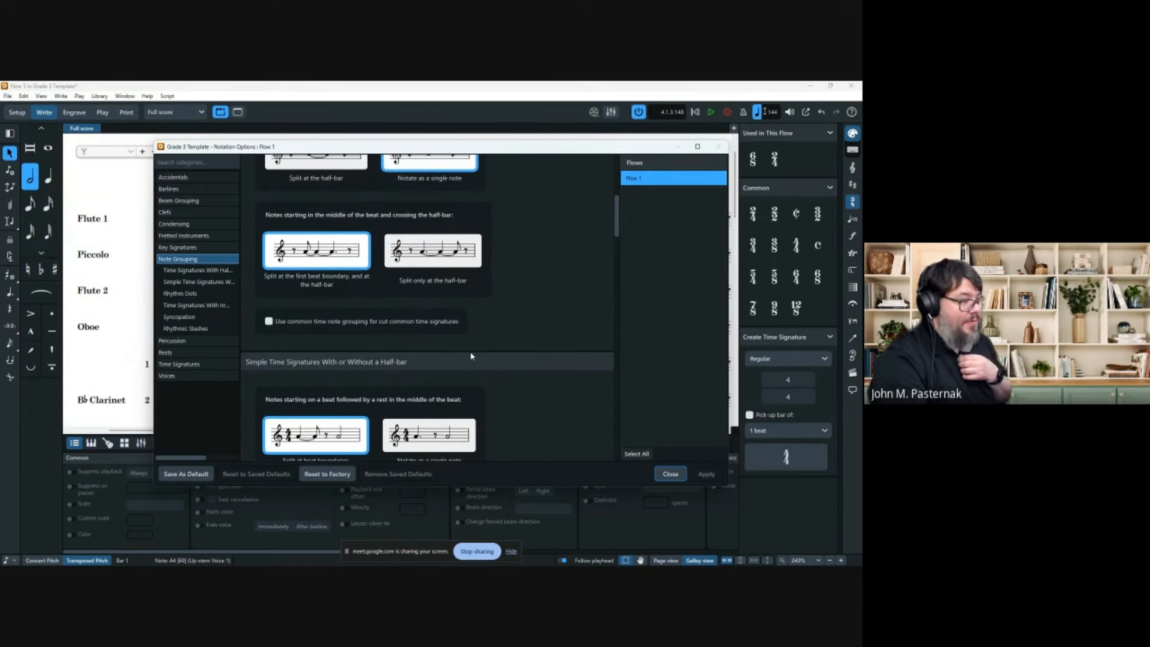
{"action": "scroll", "coordinate": [470, 356], "scroll_direction": "up", "scroll_amount": 2}
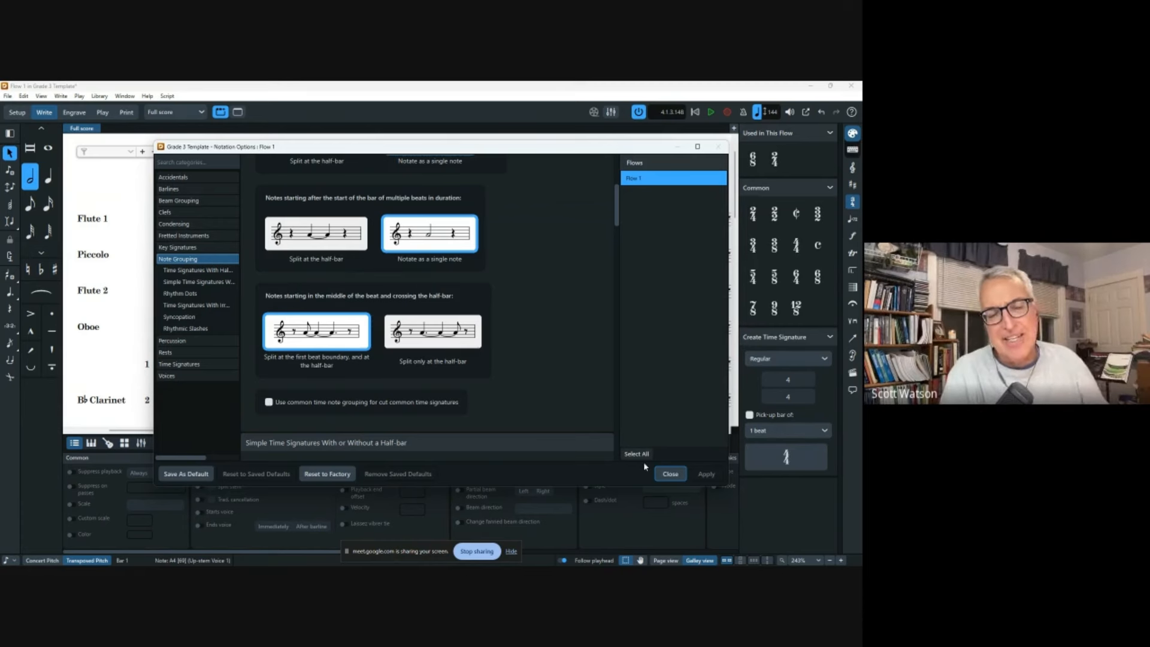
{"action": "scroll", "coordinate": [521, 331], "scroll_direction": "down", "scroll_amount": 10}
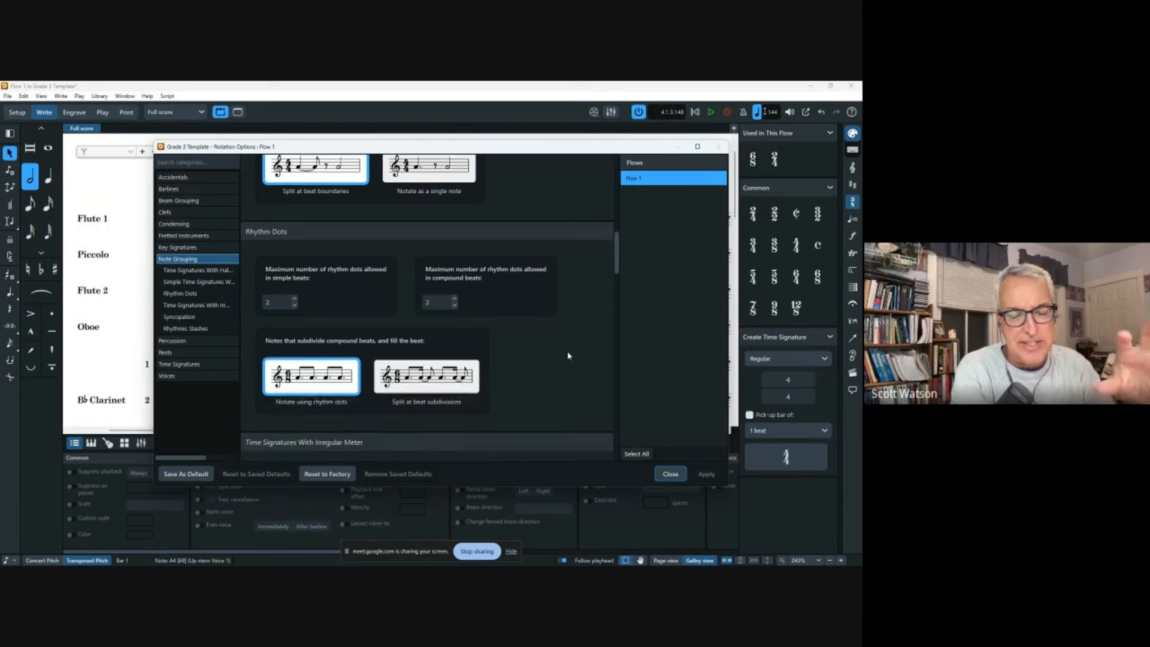
{"action": "left_click", "coordinate": [670, 474]}
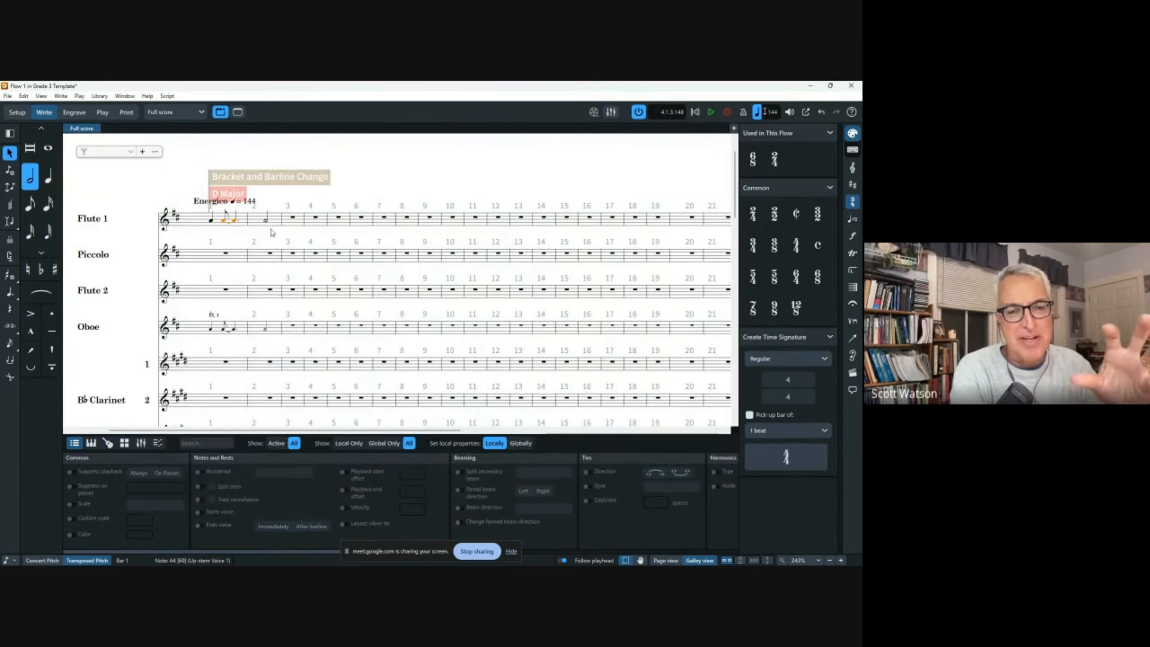
Delete the half note from Flute 1 bar 2.
{"action": "left_click", "coordinate": [267, 221]}
{"action": "key", "text": "Delete"}
{"action": "key", "text": "Delete"}
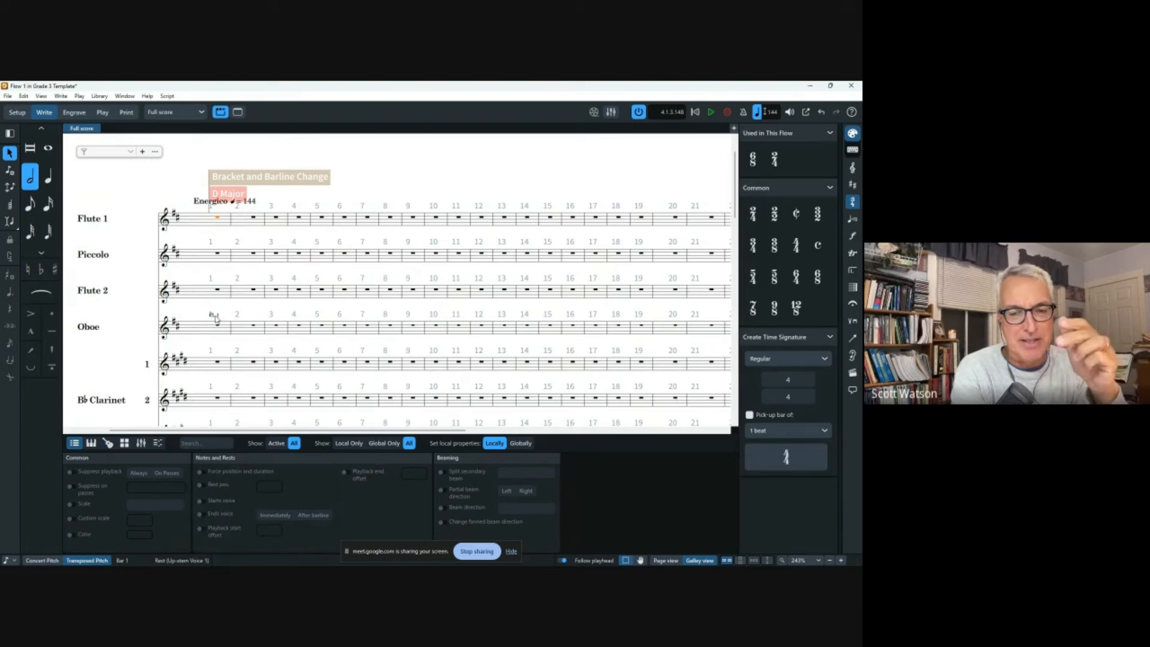
{"action": "left_click", "coordinate": [184, 182]}
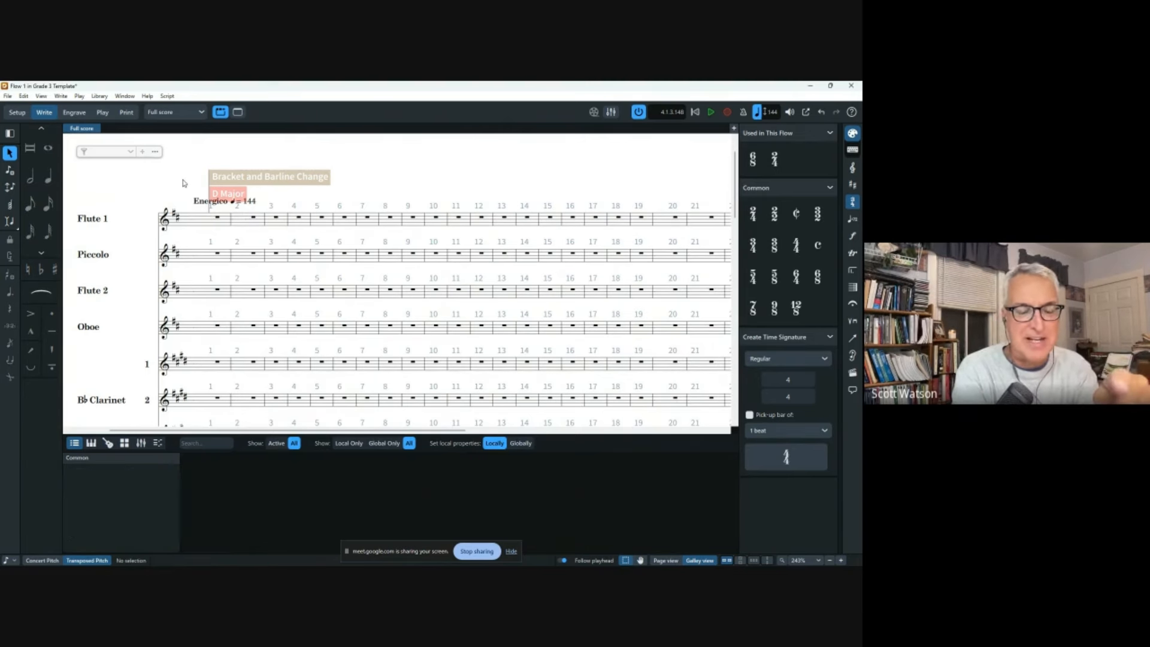
{"action": "left_click", "coordinate": [44, 182]}
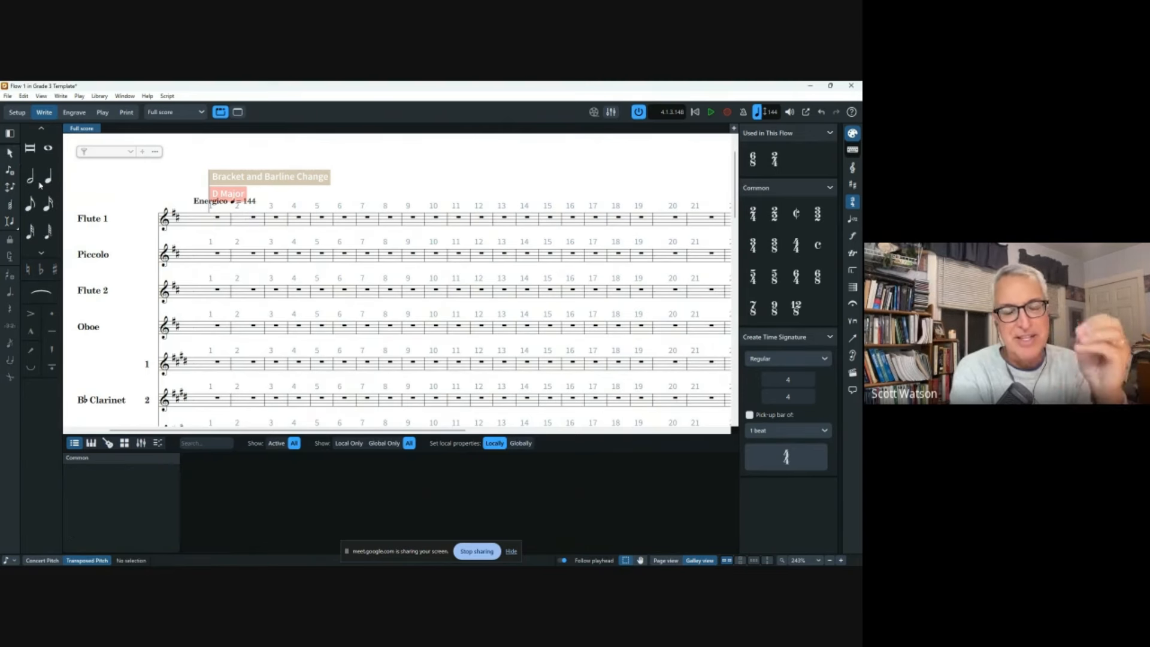
{"action": "left_click", "coordinate": [32, 184]}
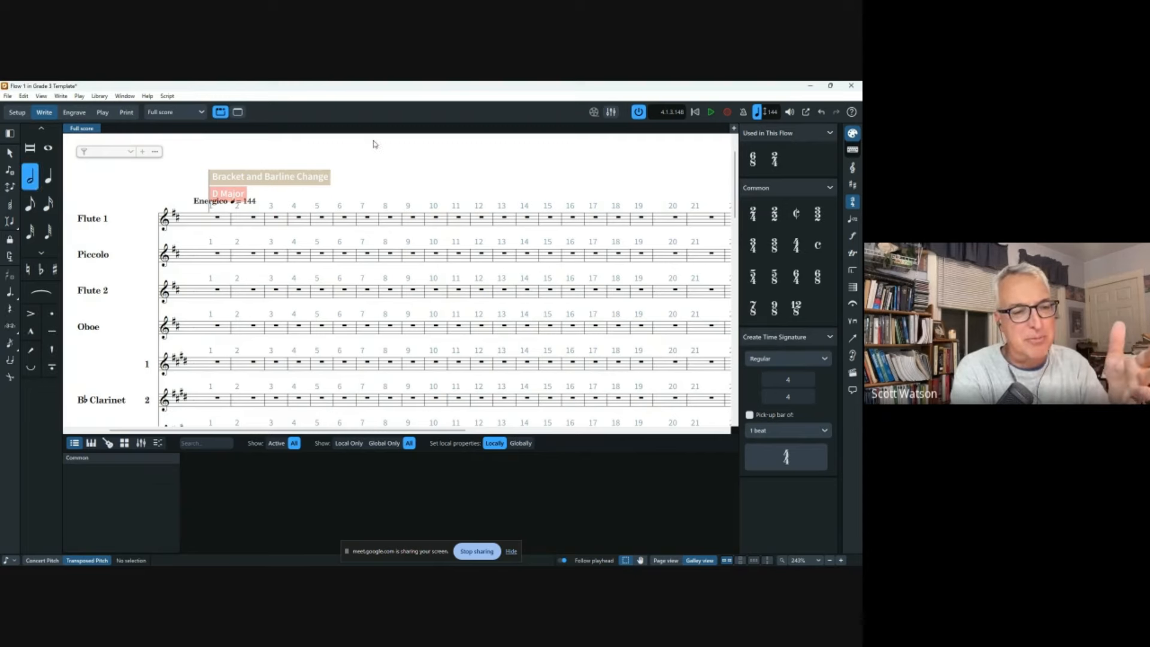
Delete the 2/4 time signature at bar 2 and hide the Notes panel.
{"action": "scroll", "coordinate": [425, 350], "scroll_direction": "down", "scroll_amount": 8}
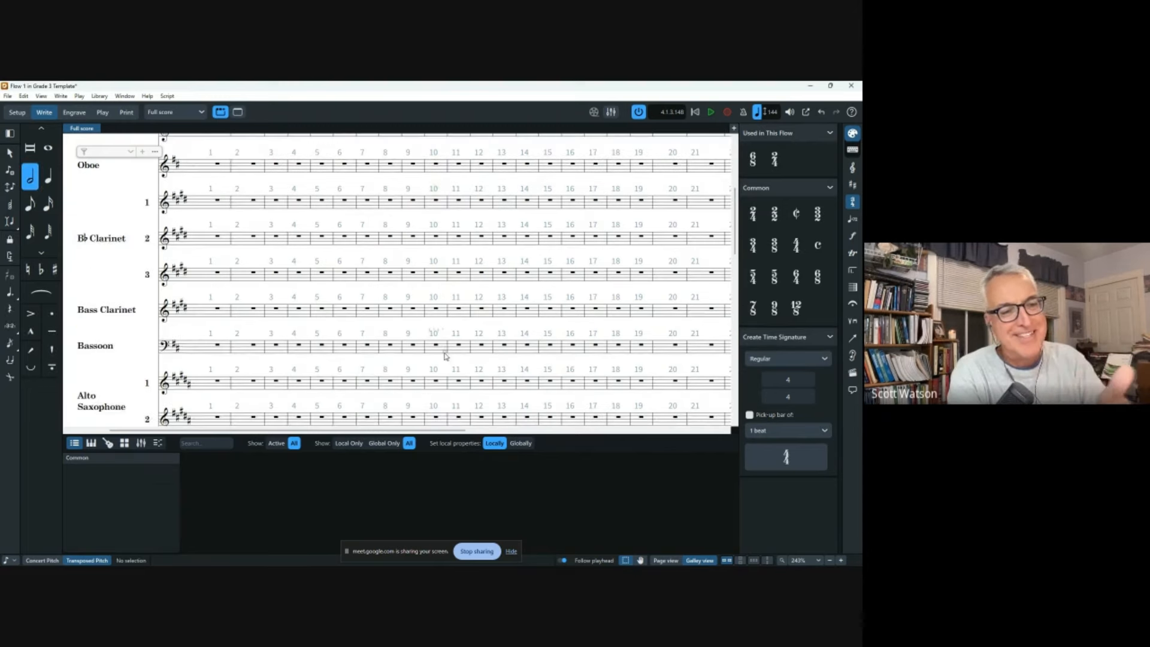
{"action": "scroll", "coordinate": [425, 350], "scroll_direction": "down", "scroll_amount": 1}
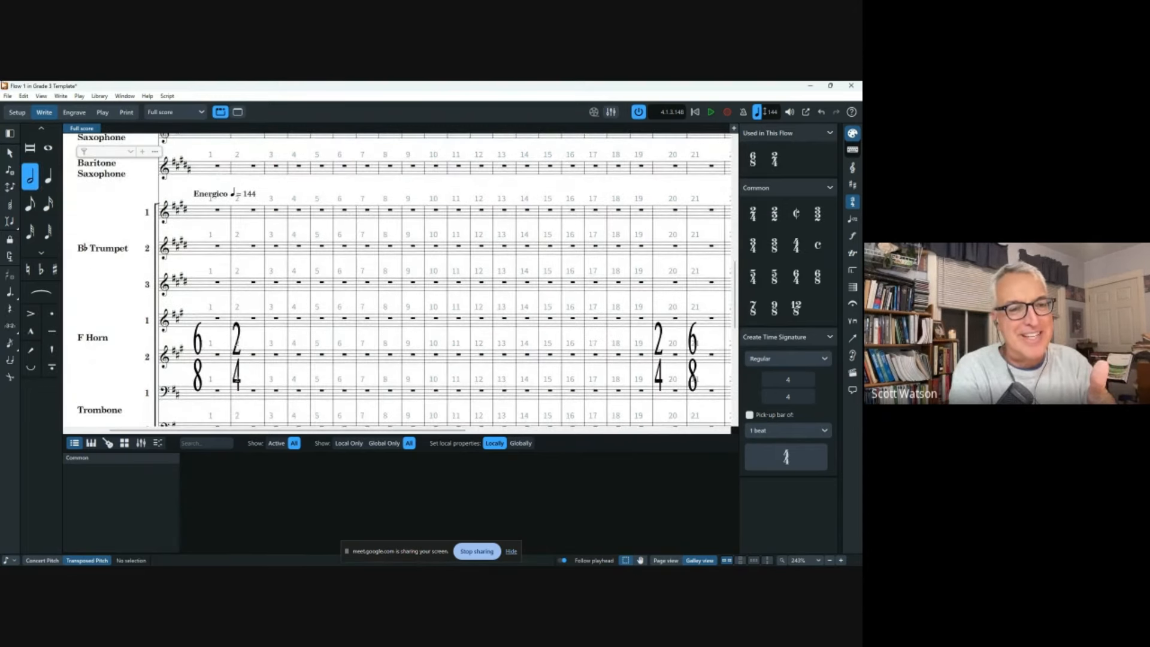
{"action": "left_click", "coordinate": [10, 154]}
{"action": "left_click", "coordinate": [242, 334]}
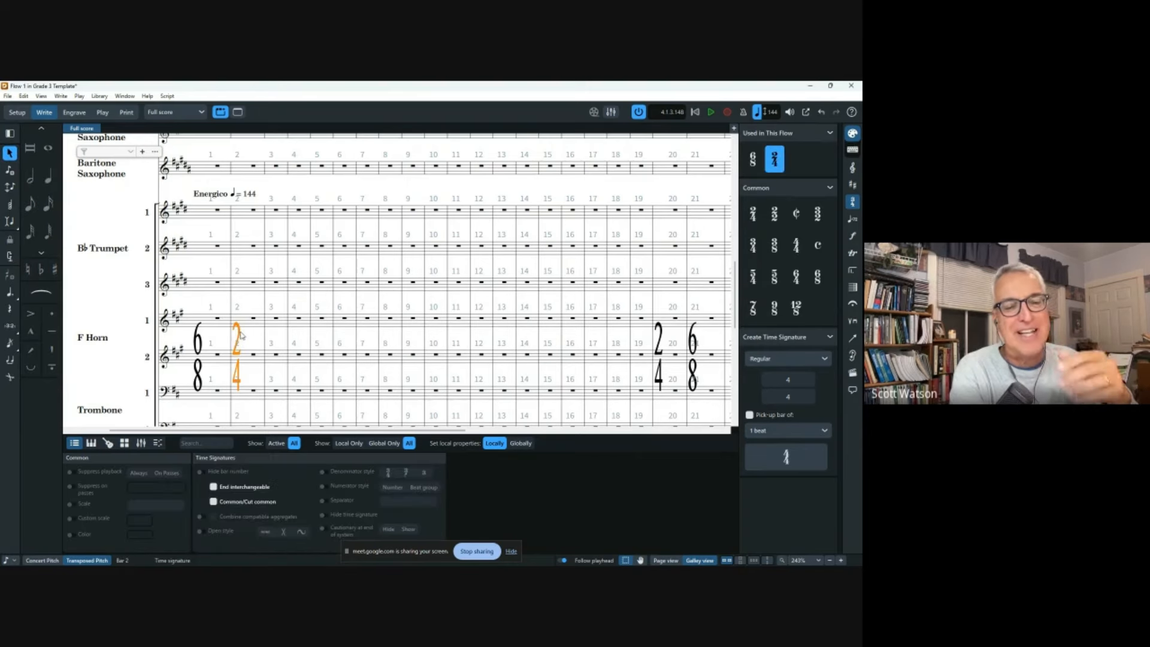
{"action": "key", "text": "Delete"}
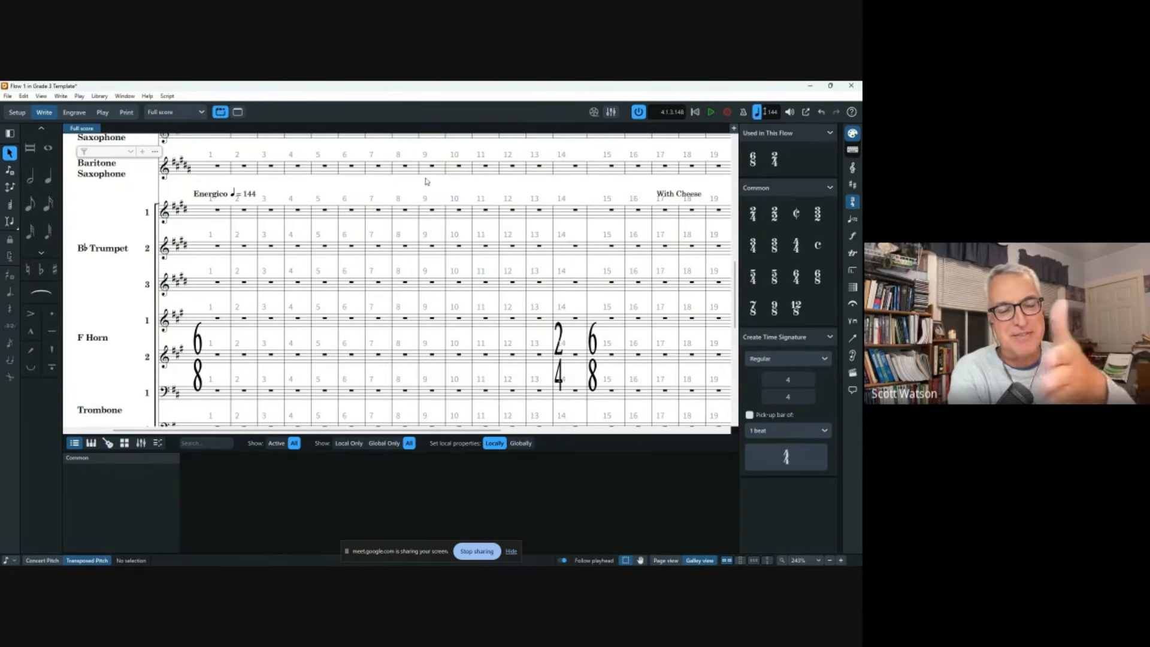
{"action": "left_click", "coordinate": [9, 134]}
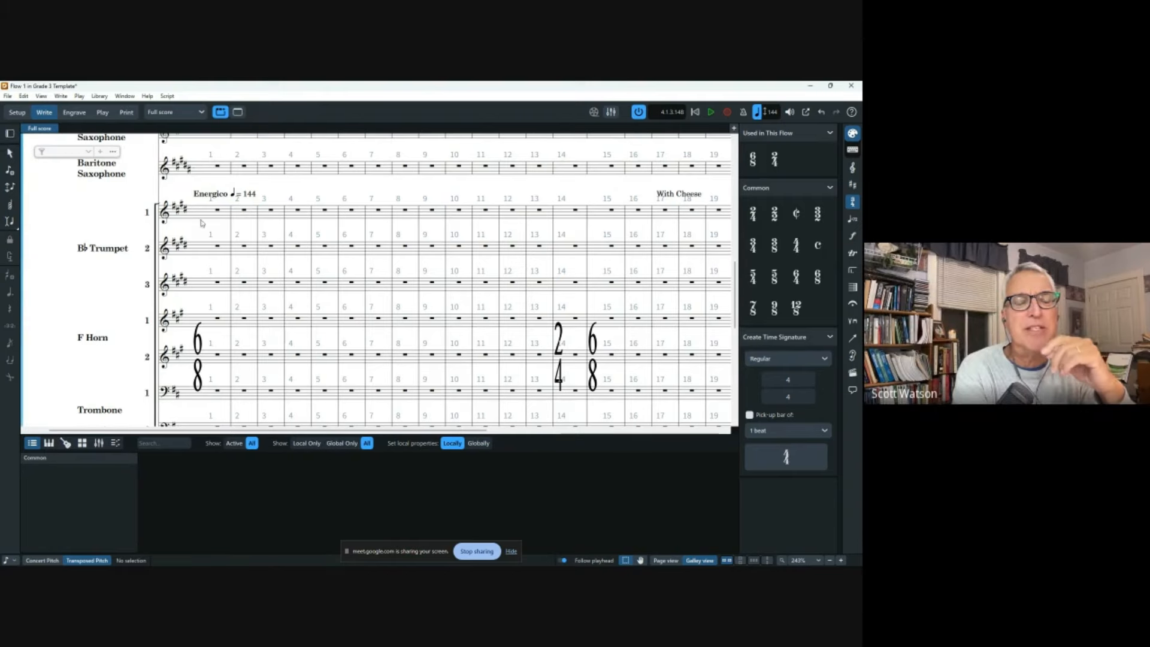
Choose eighth-note input, hide the Properties zone with Ctrl+8, and zoom in on Trumpet 1.
{"action": "scroll", "coordinate": [219, 258], "scroll_direction": "up", "scroll_amount": 2}
{"action": "scroll", "coordinate": [219, 258], "scroll_direction": "up", "scroll_amount": 7}
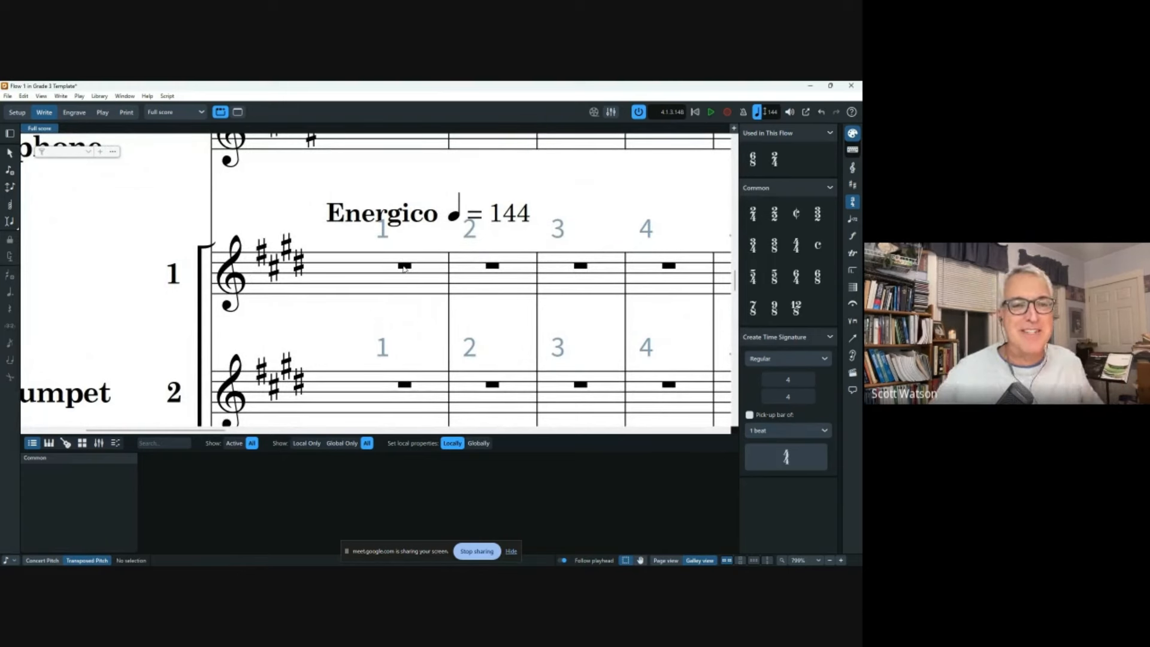
{"action": "scroll", "coordinate": [403, 268], "scroll_direction": "right", "scroll_amount": 2}
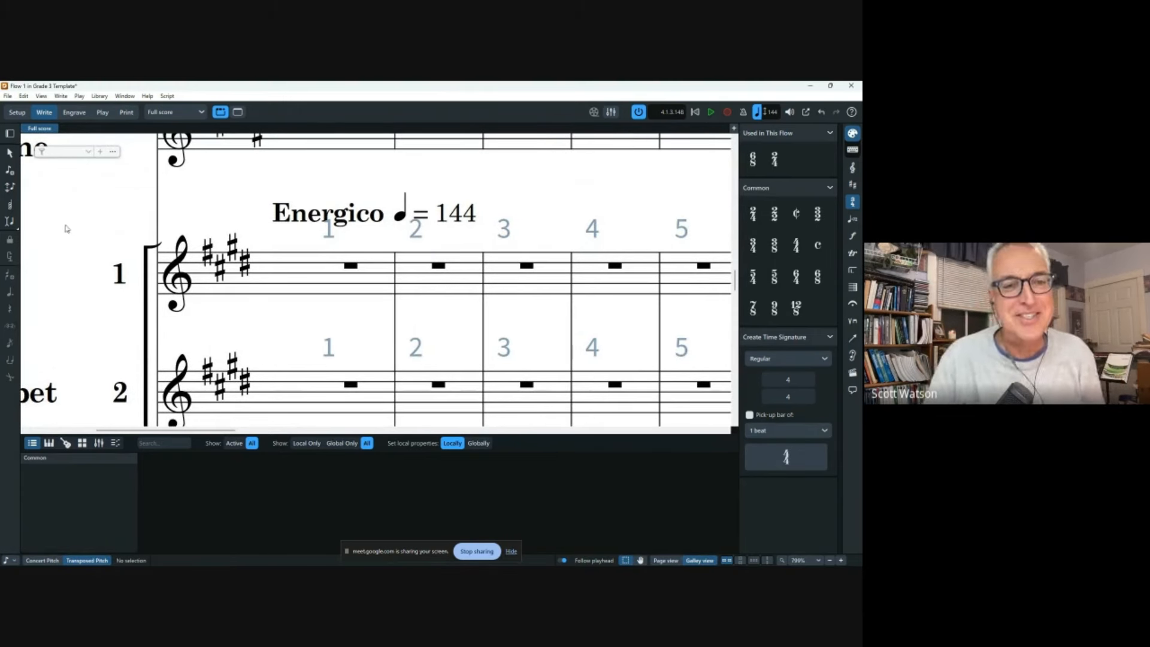
{"action": "left_click", "coordinate": [10, 170]}
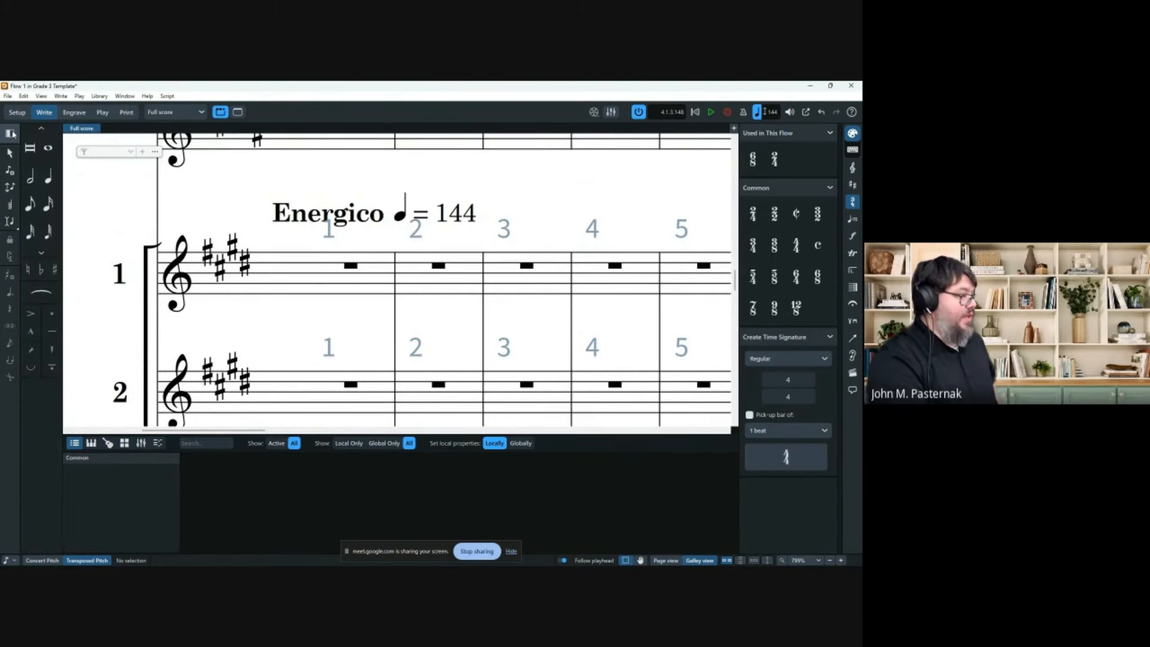
{"action": "left_click", "coordinate": [30, 204]}
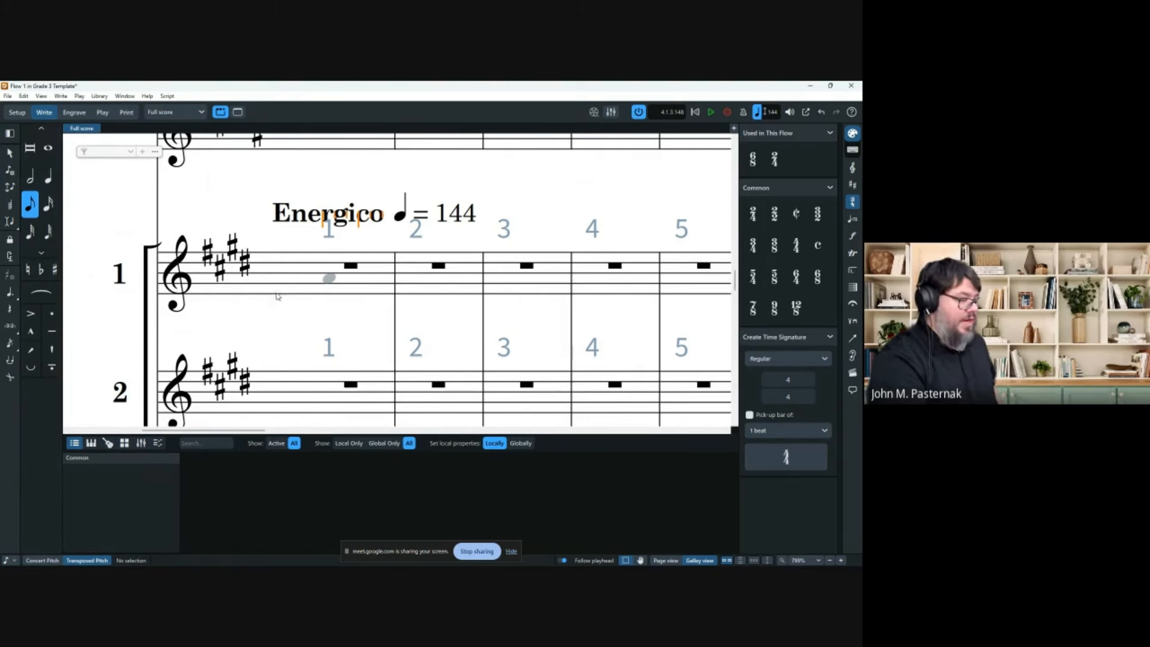
{"action": "key", "text": "ctrl+8"}
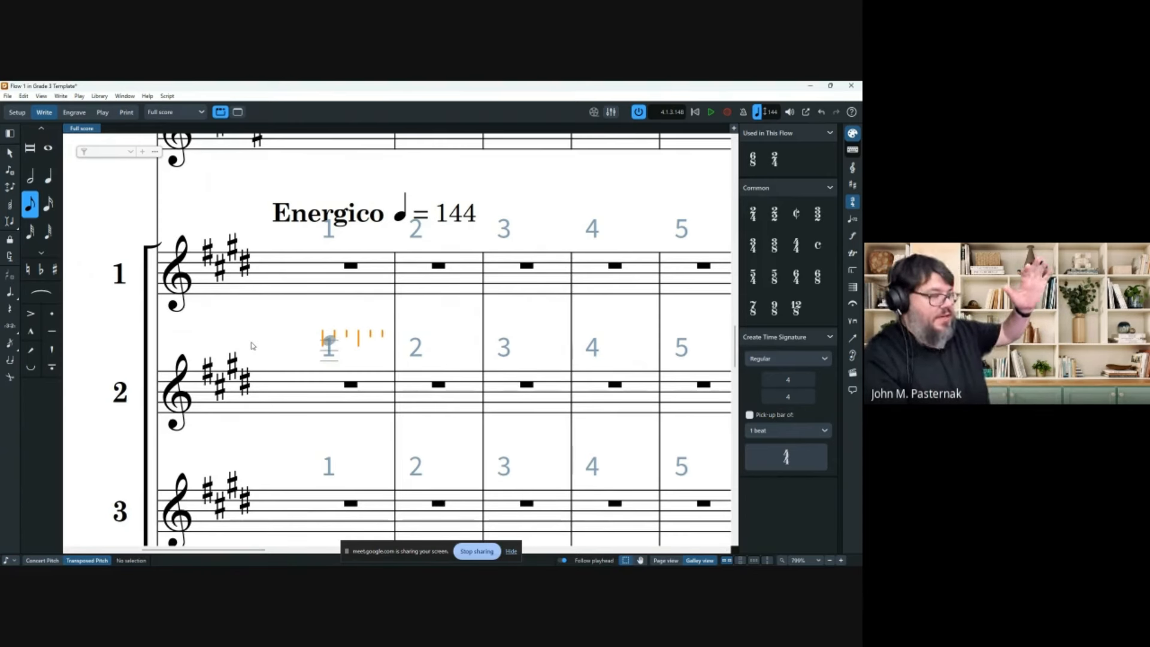
{"action": "key", "text": "z"}
{"action": "key", "text": "z"}
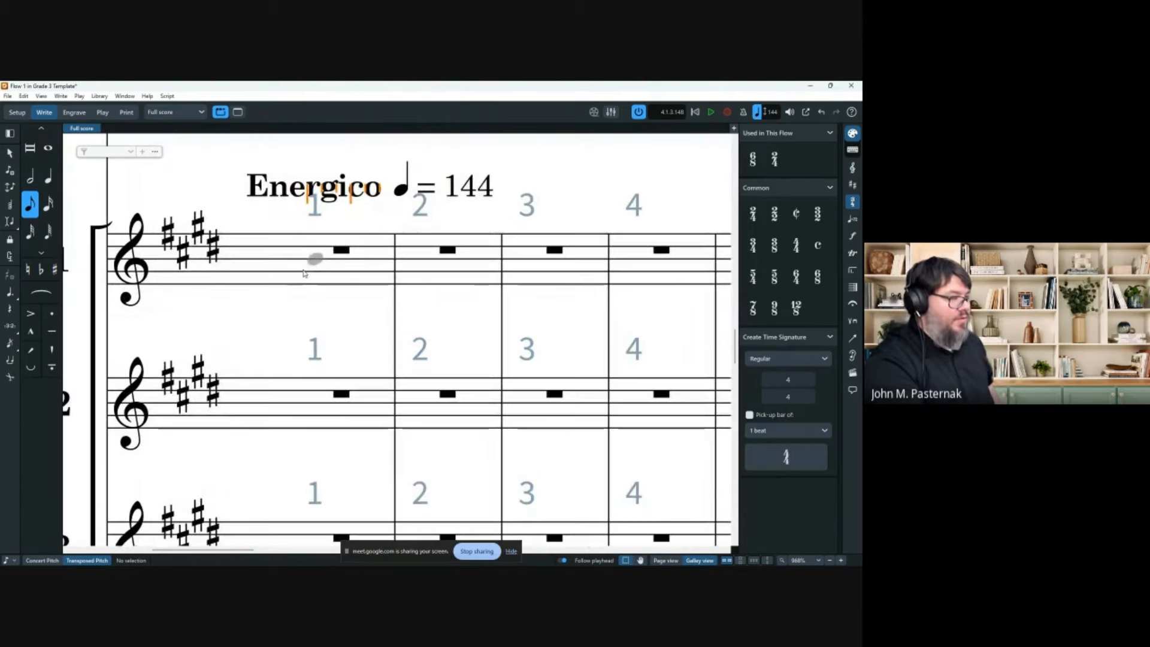
{"action": "scroll", "coordinate": [322, 271], "scroll_direction": "up", "scroll_amount": 3}
{"action": "scroll", "coordinate": [399, 272], "scroll_direction": "up", "scroll_amount": 3}
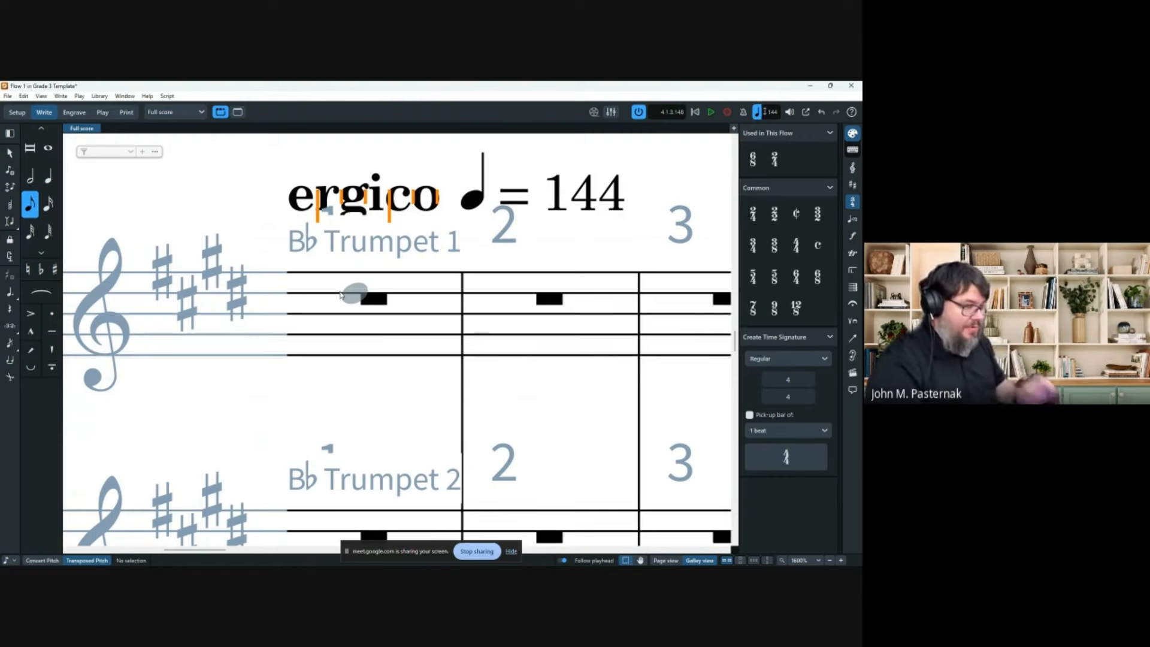
{"action": "scroll", "coordinate": [332, 337], "scroll_direction": "left", "scroll_amount": 4}
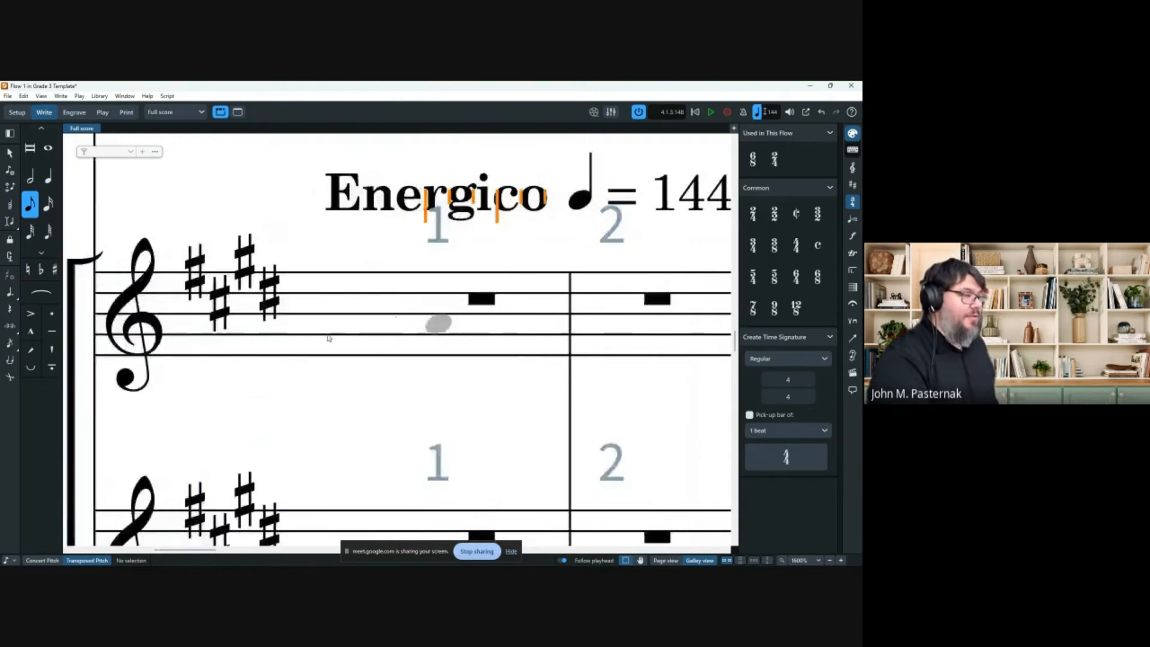
{"action": "scroll", "coordinate": [512, 319], "scroll_direction": "down", "scroll_amount": 1}
{"action": "scroll", "coordinate": [512, 319], "scroll_direction": "down", "scroll_amount": 4}
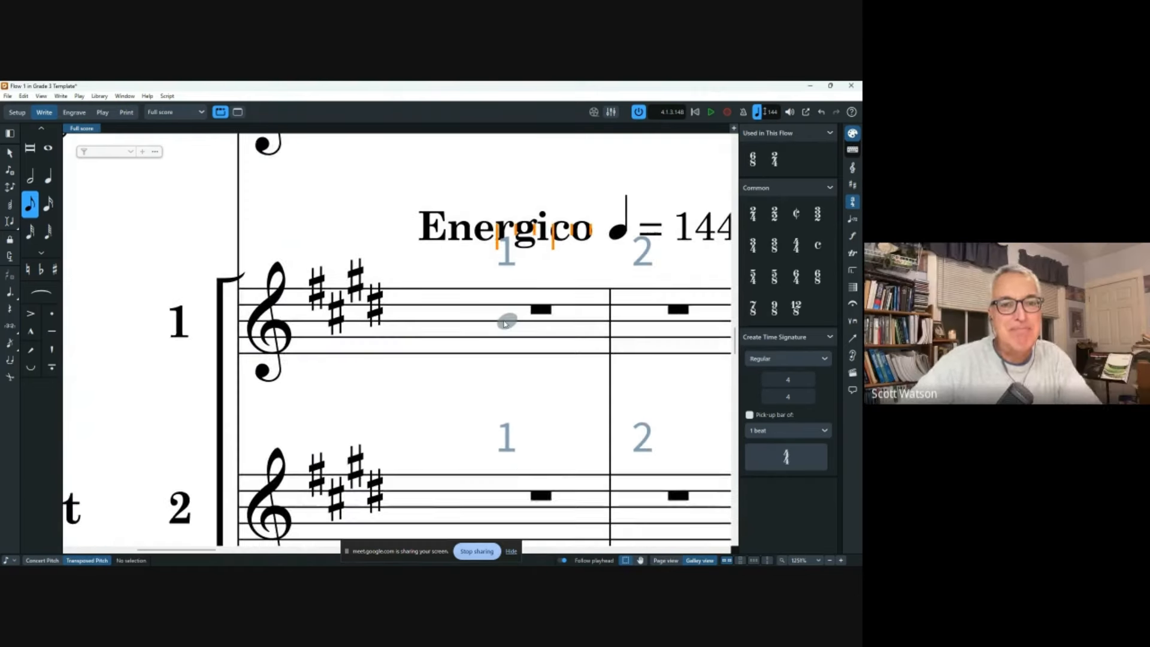
Enter Trumpet 1's bar 1 rhythm: a first eighth, a rest, then three G eighths.
{"action": "left_click", "coordinate": [429, 338]}
{"action": "scroll", "coordinate": [324, 431], "scroll_direction": "right", "scroll_amount": 3}
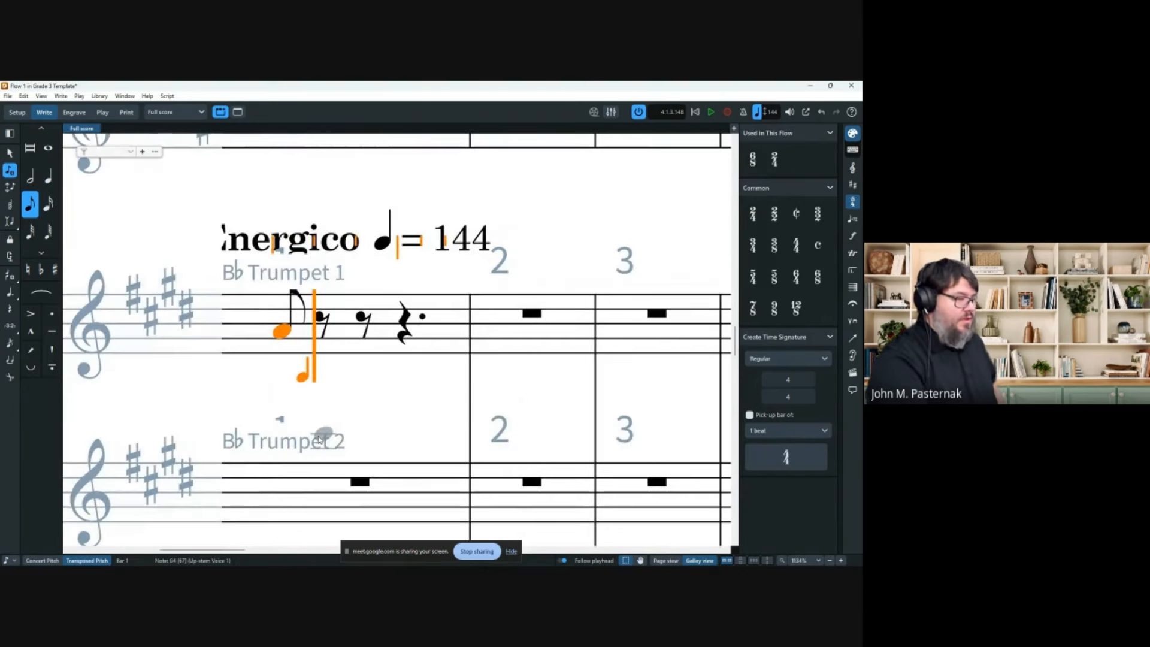
{"action": "key", "text": "Right"}
{"action": "key", "text": "Left"}
{"action": "key", "text": "Right"}
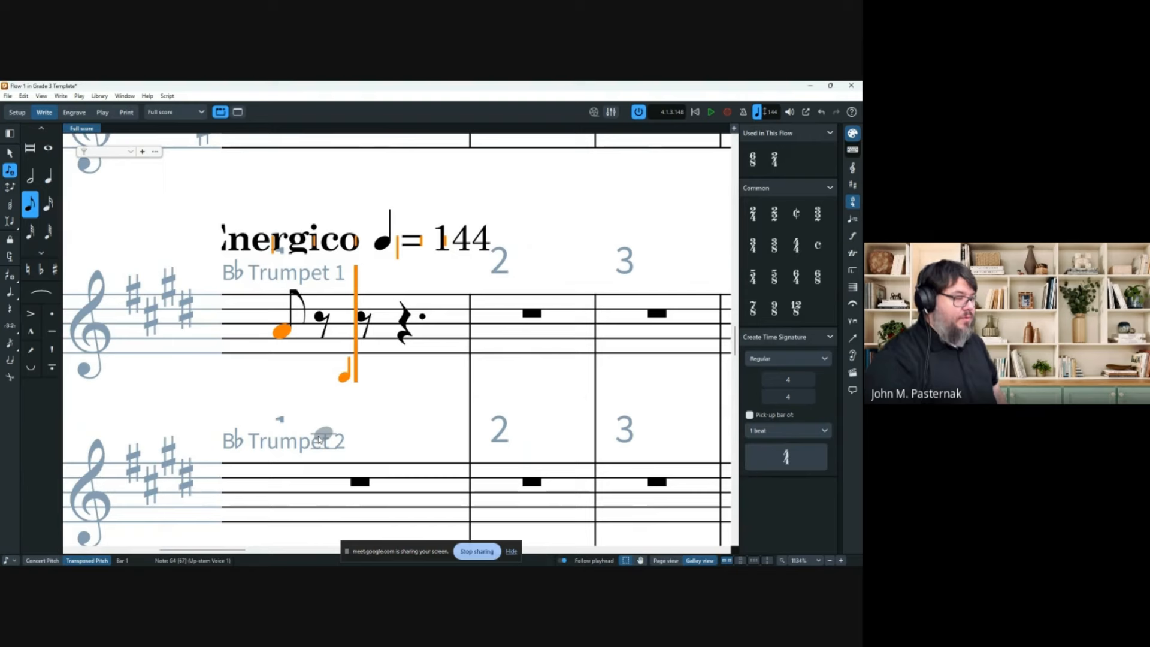
{"action": "key", "text": "g"}
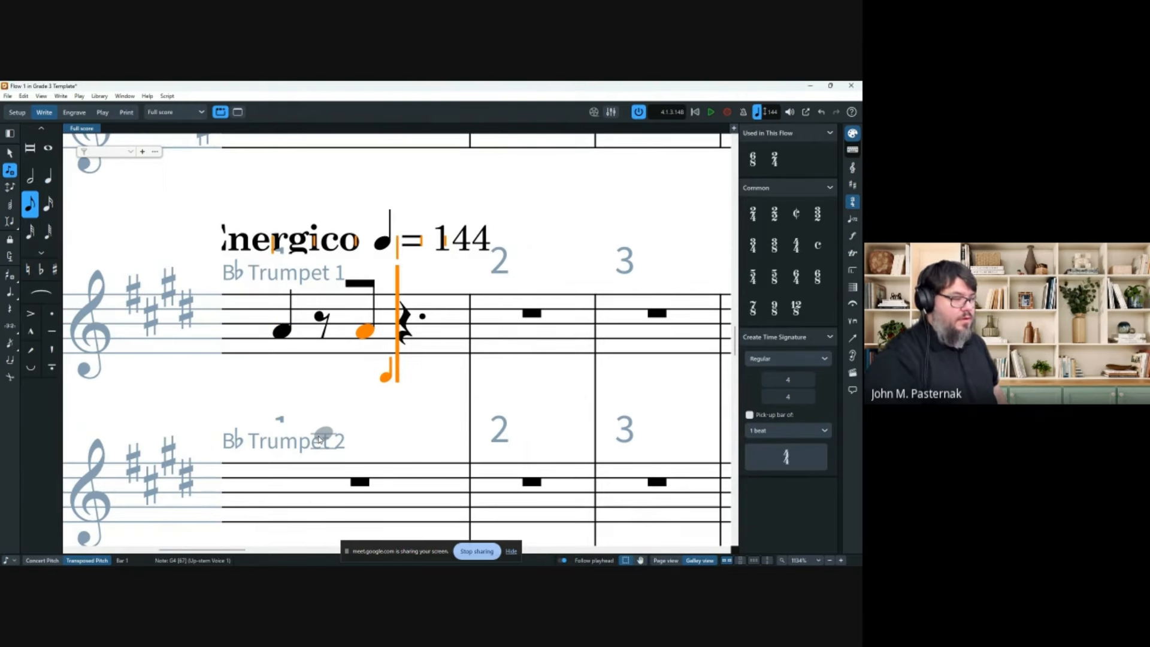
{"action": "key", "text": "g"}
{"action": "key", "text": "g"}
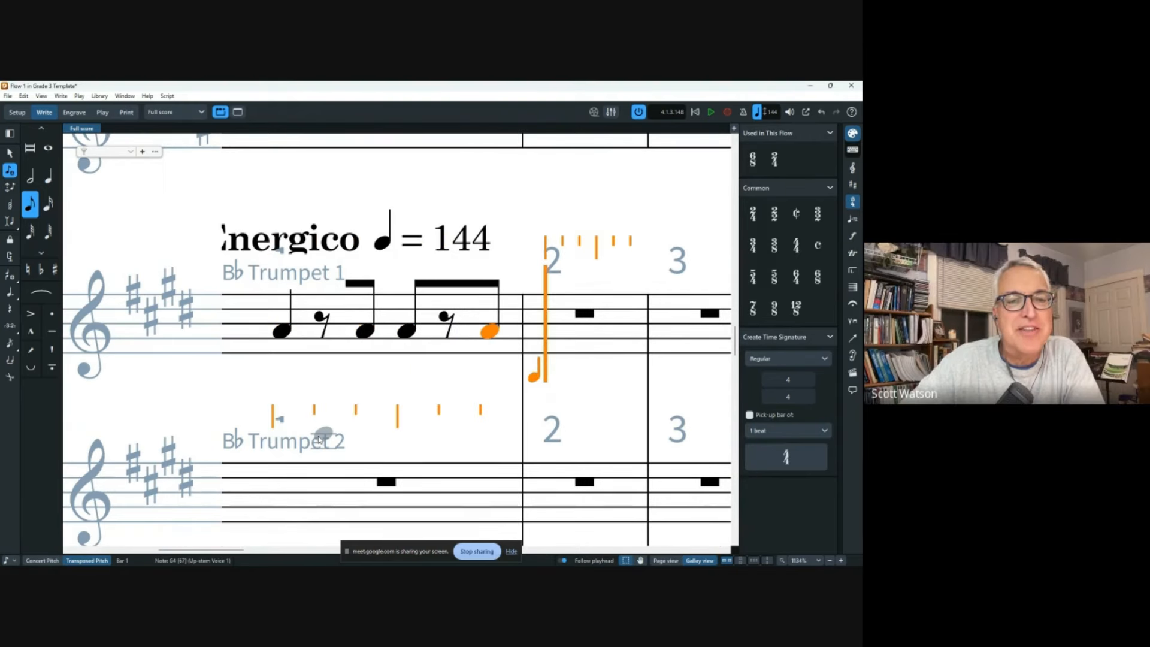
Fill bar 2 with eighth notes and rests ending on F#4, then set dotted-quarter duration.
{"action": "key", "text": "g"}
{"action": "key", "text": "Right"}
{"action": "key", "text": "g"}
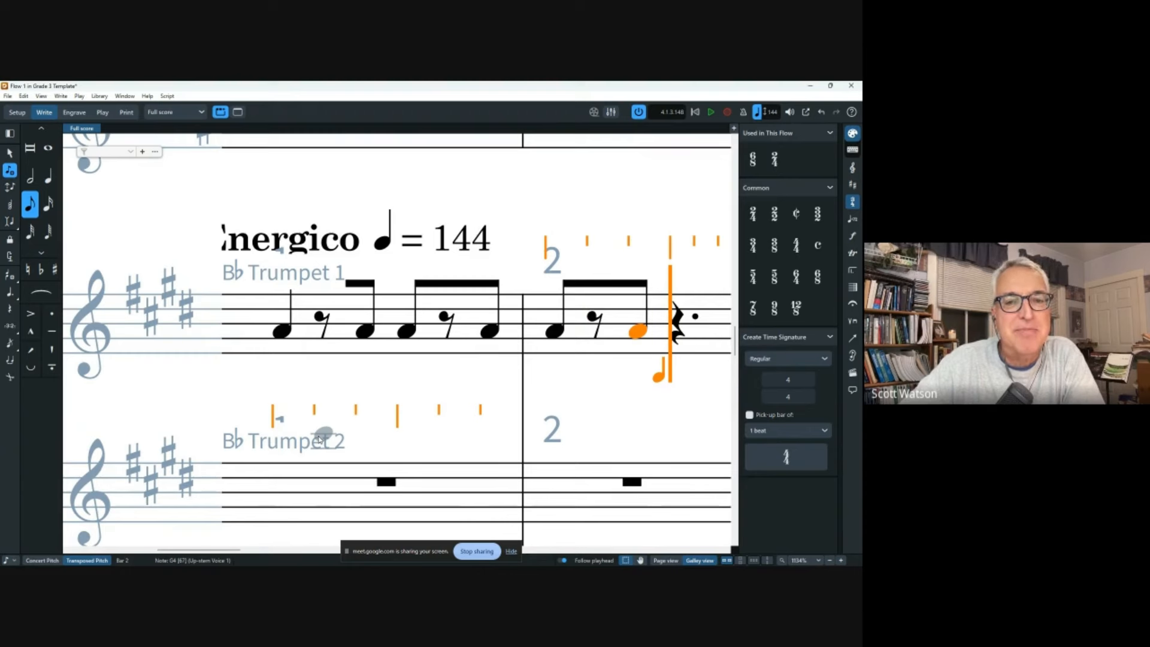
{"action": "key", "text": "g"}
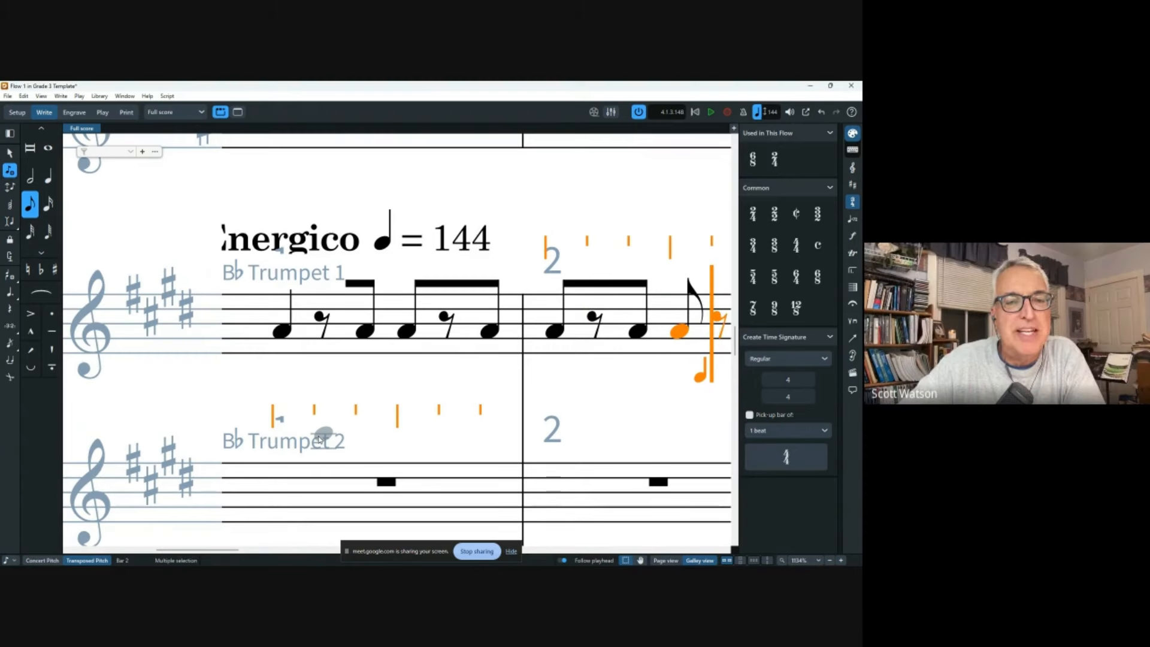
{"action": "scroll", "coordinate": [320, 440], "scroll_direction": "right", "scroll_amount": 5}
{"action": "key", "text": "Left"}
{"action": "key", "text": "Left"}
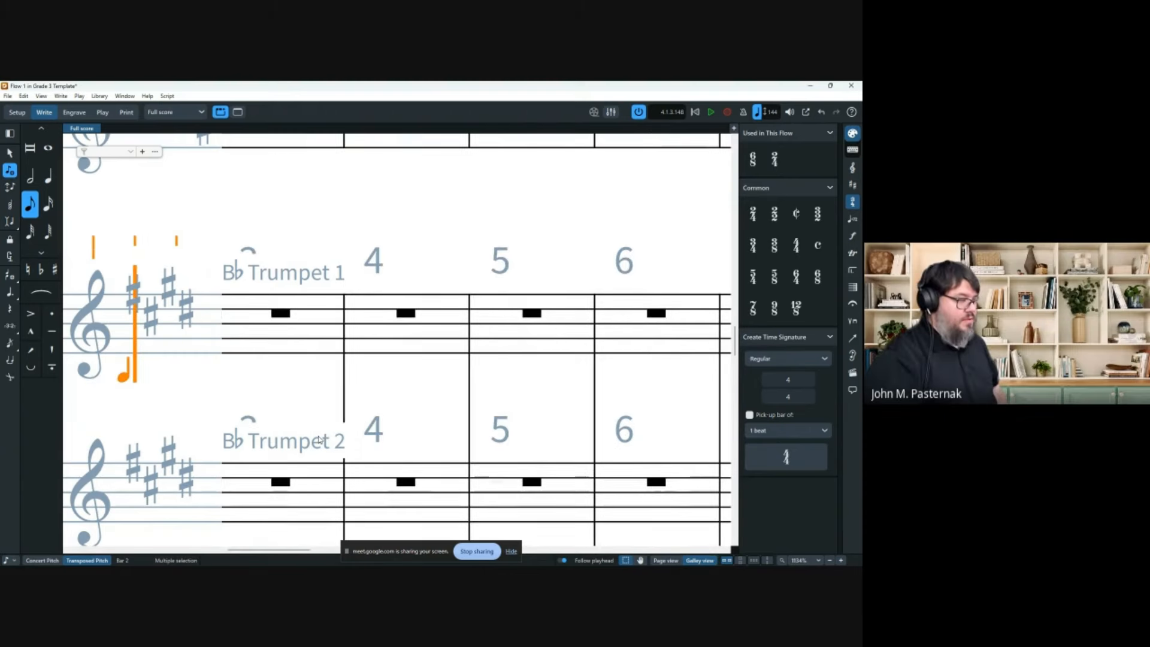
{"action": "scroll", "coordinate": [410, 305], "scroll_direction": "down", "scroll_amount": 1}
{"action": "scroll", "coordinate": [410, 305], "scroll_direction": "down", "scroll_amount": 2}
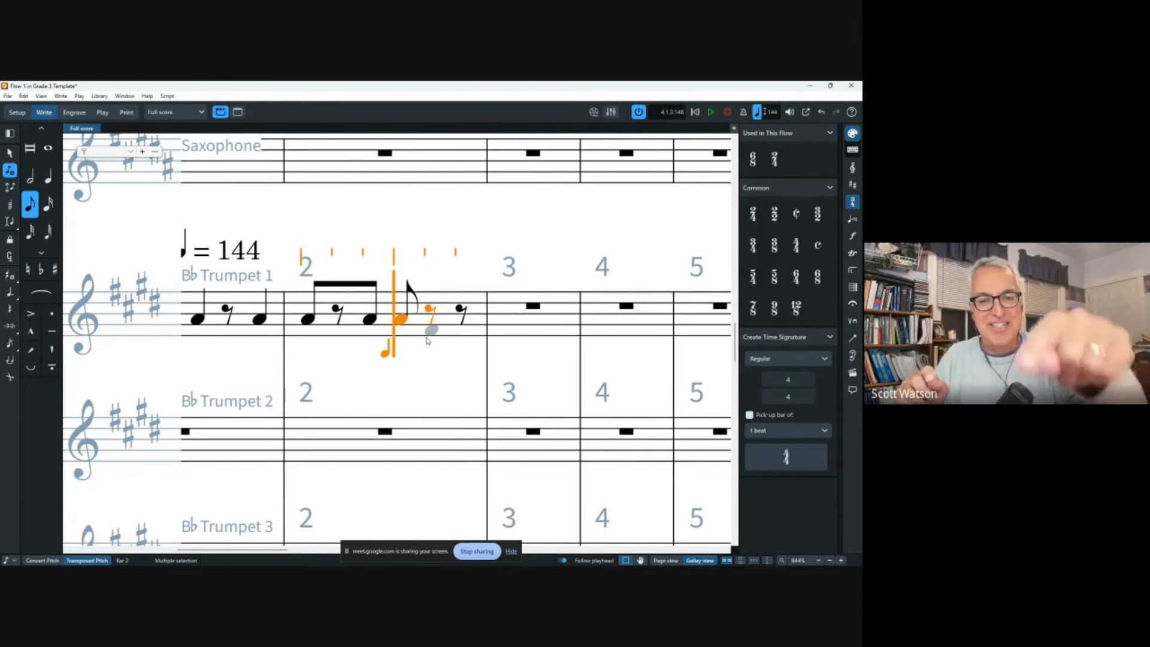
{"action": "key", "text": "Right"}
{"action": "key", "text": "Right"}
{"action": "key", "text": "f"}
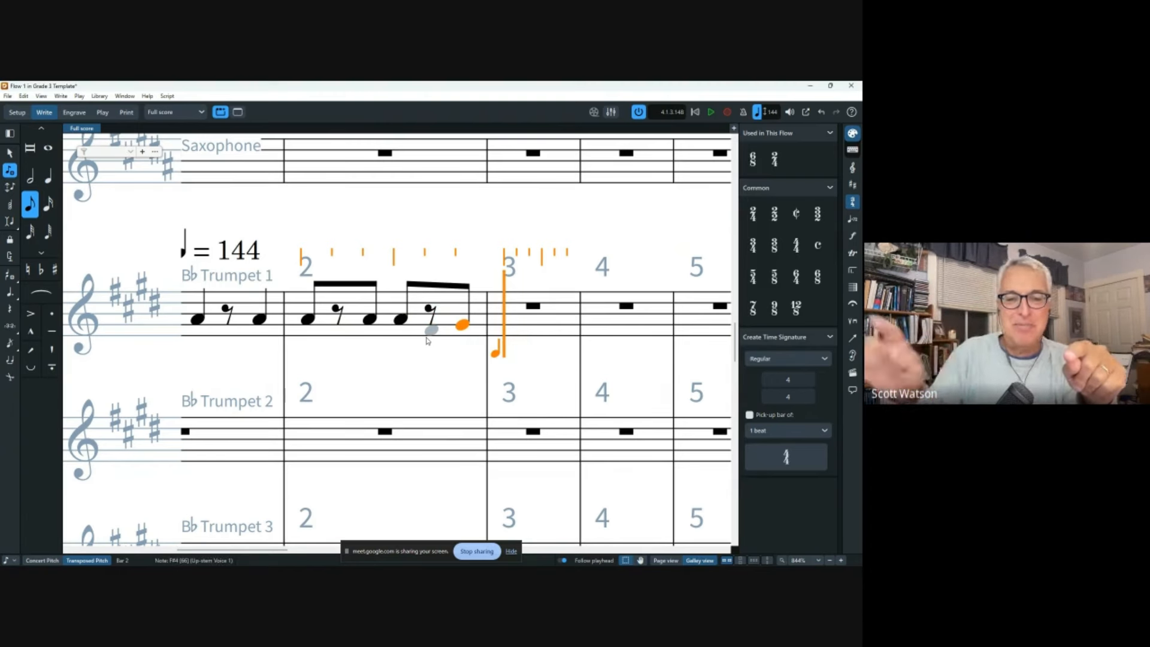
{"action": "key", "text": "6"}
{"action": "key", "text": "period"}
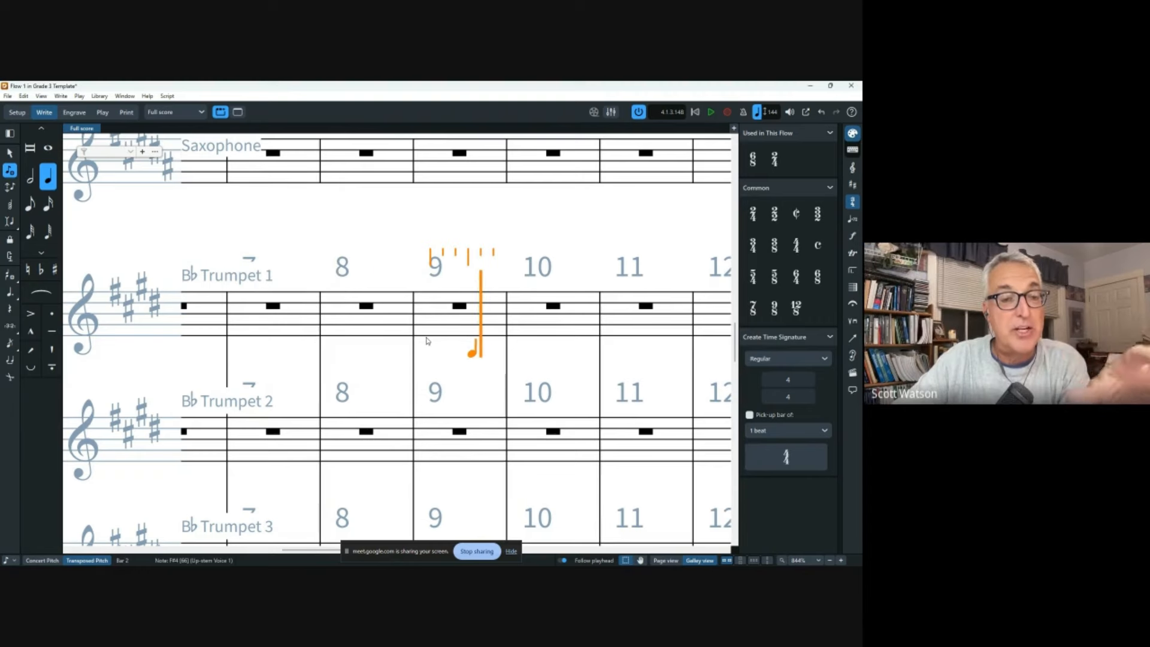
Enter a G4 quarter note at the start of Trumpet 1 bar 3.
{"action": "key", "text": "Left"}
{"action": "key", "text": "Left"}
{"action": "key", "text": "Left"}
{"action": "key", "text": "Left"}
{"action": "key", "text": "Left"}
{"action": "key", "text": "Left"}
{"action": "key", "text": "Left"}
{"action": "key", "text": "Left"}
{"action": "key", "text": "Left"}
{"action": "key", "text": "Left"}
{"action": "key", "text": "Left"}
{"action": "key", "text": "Left"}
{"action": "key", "text": "Left"}
{"action": "key", "text": "Left"}
{"action": "key", "text": "Left"}
{"action": "key", "text": "Left"}
{"action": "key", "text": "Left"}
{"action": "key", "text": "Left"}
{"action": "key", "text": "Left"}
{"action": "key", "text": "Left"}
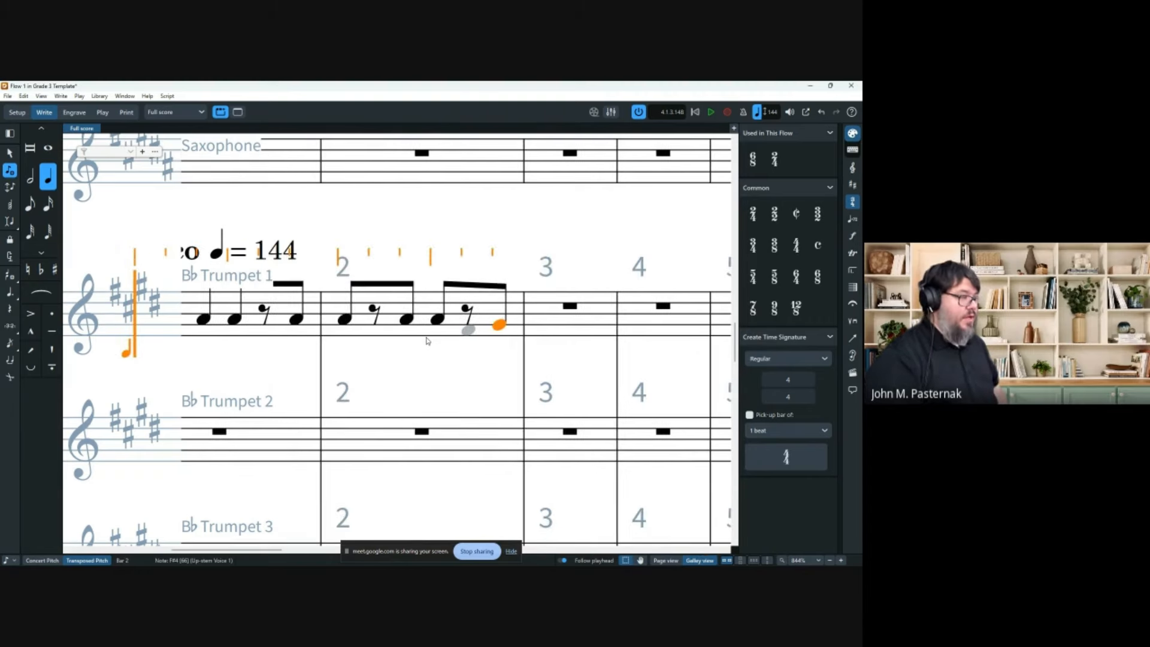
{"action": "key", "text": "Right"}
{"action": "key", "text": "Right"}
{"action": "key", "text": "Right"}
{"action": "key", "text": "Right"}
{"action": "key", "text": "Right"}
{"action": "key", "text": "Right"}
{"action": "key", "text": "Right"}
{"action": "key", "text": "Right"}
{"action": "key", "text": "Right"}
{"action": "key", "text": "Right"}
{"action": "key", "text": "Right"}
{"action": "key", "text": "Right"}
{"action": "key", "text": "Right"}
{"action": "key", "text": "Right"}
{"action": "key", "text": "Right"}
{"action": "key", "text": "Left"}
{"action": "key", "text": "Left"}
{"action": "key", "text": "Left"}
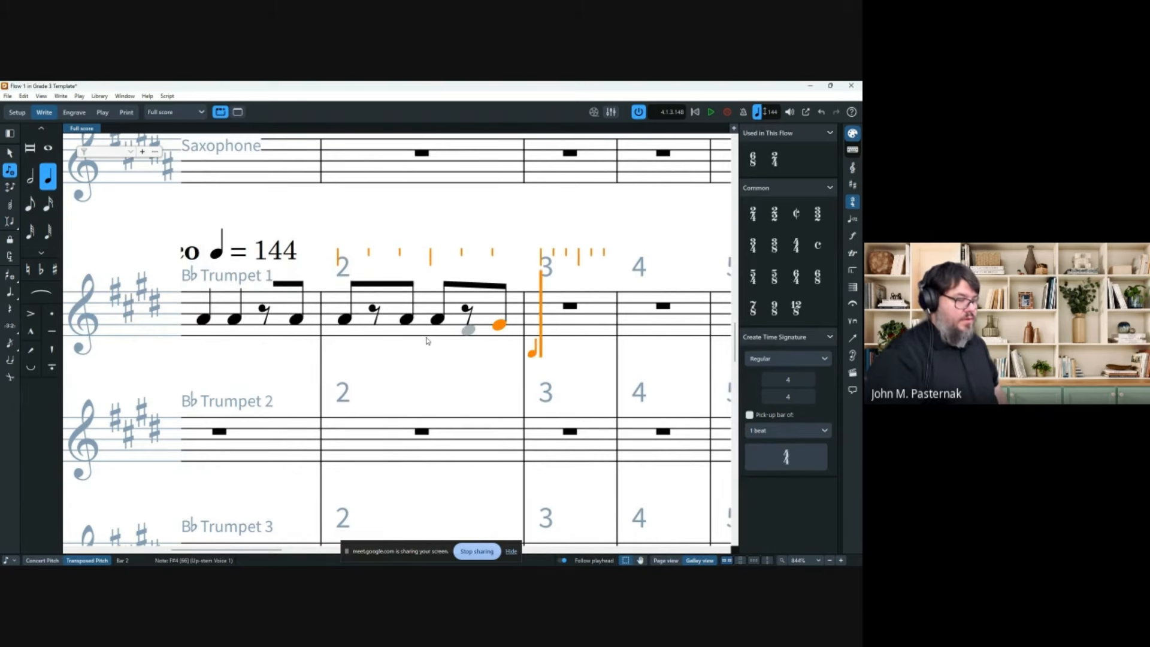
{"action": "key", "text": "g"}
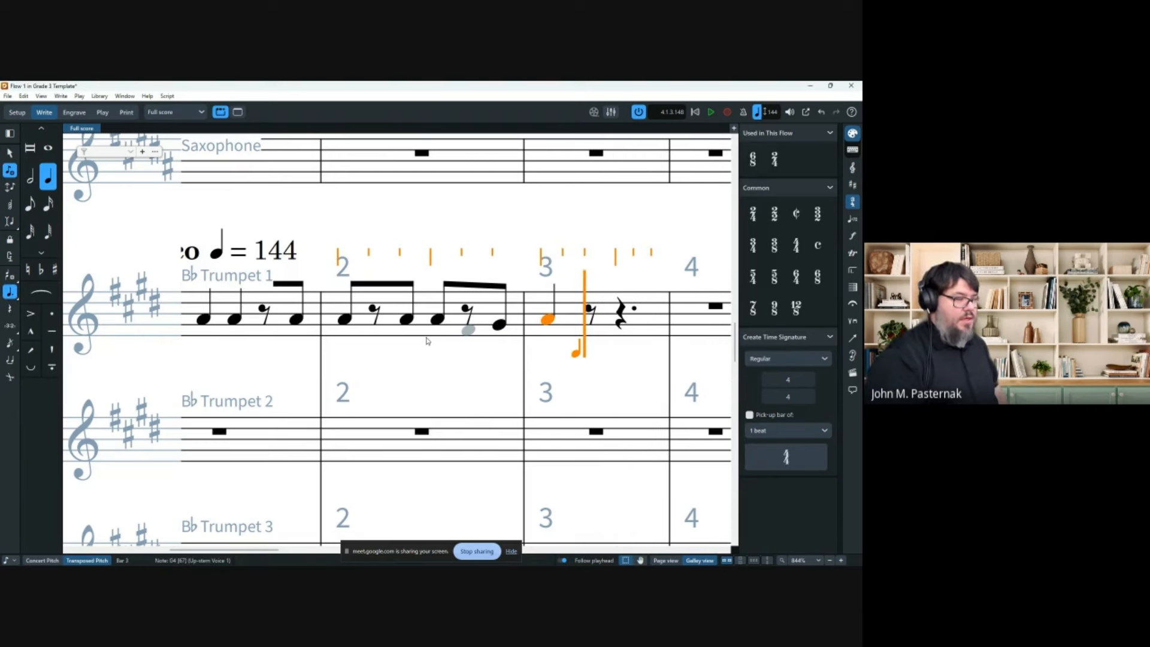
{"action": "key", "text": "Right"}
{"action": "key", "text": "Right"}
{"action": "key", "text": "Right"}
{"action": "key", "text": "a"}
{"action": "key", "text": "space"}
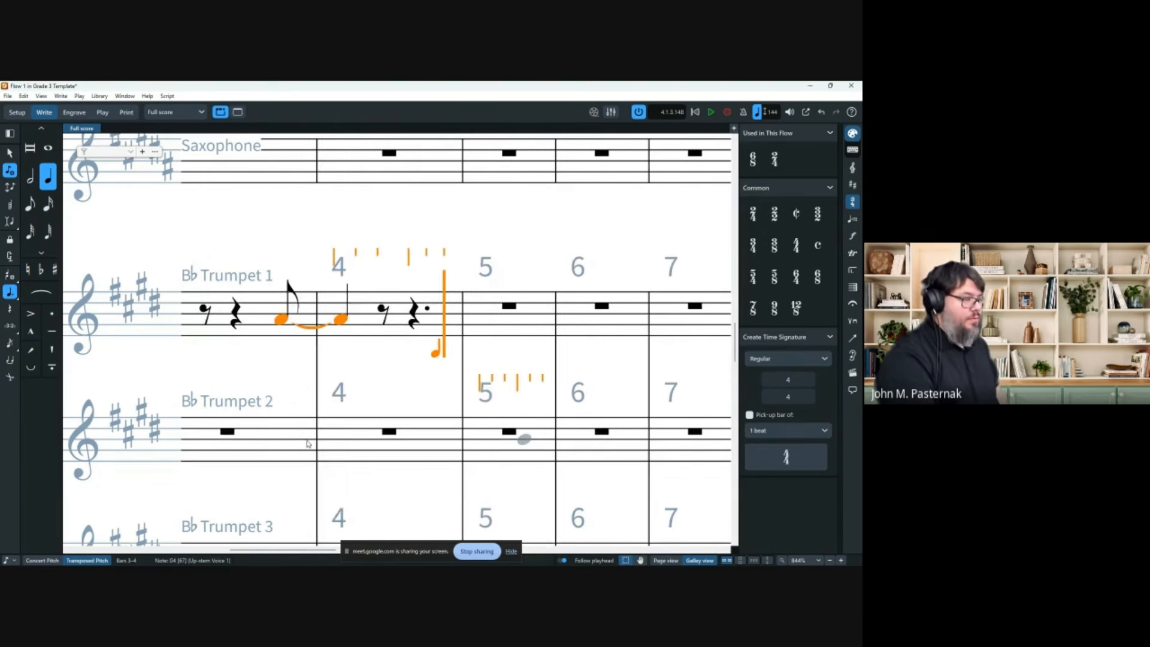
Delete the tied note spilling into bar 4, leaving rests, and advance to bar 6.
{"action": "scroll", "coordinate": [443, 309], "scroll_direction": "down", "scroll_amount": 2}
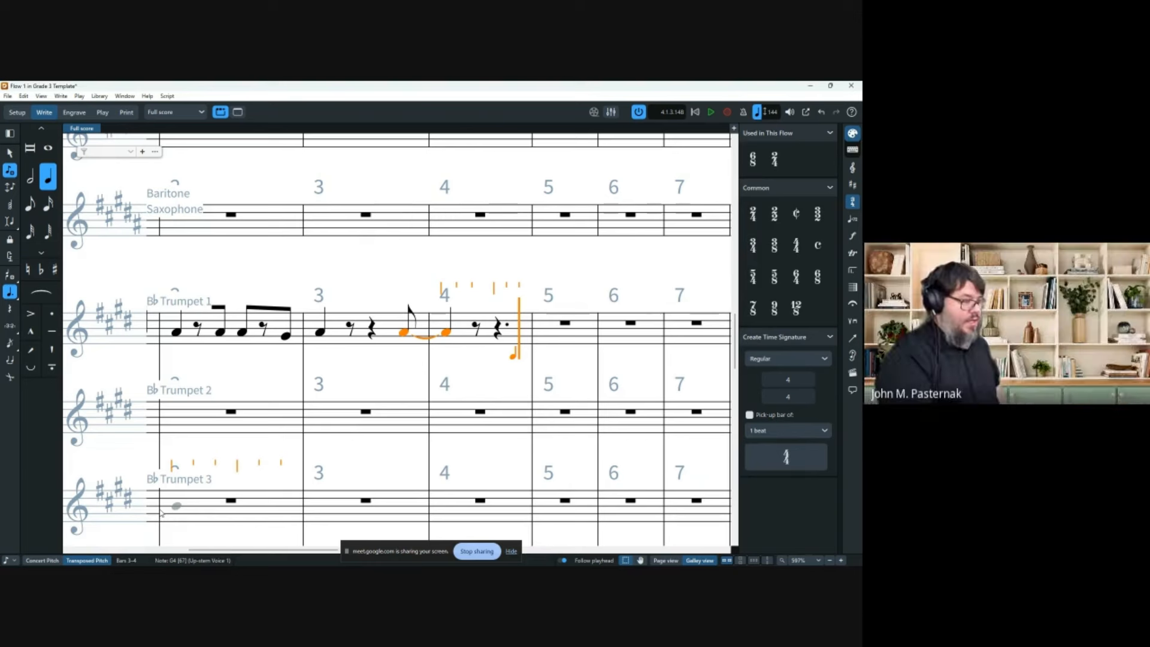
{"action": "key", "text": "Left"}
{"action": "key", "text": "Left"}
{"action": "key", "text": "Left"}
{"action": "key", "text": "Left"}
{"action": "key", "text": "Left"}
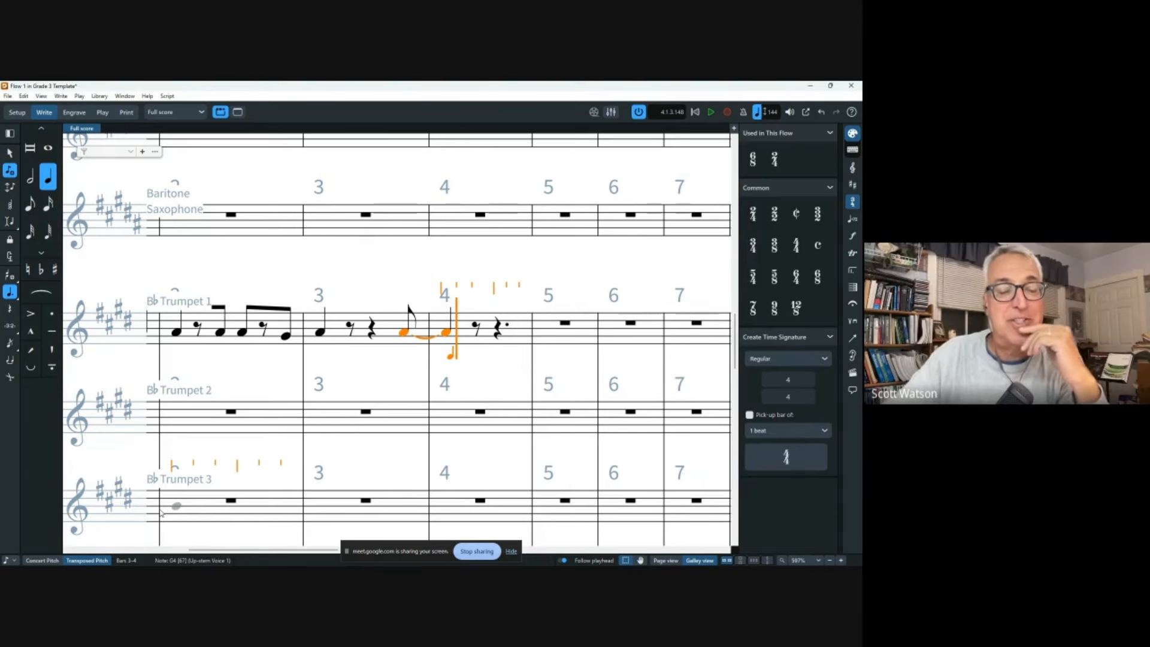
{"action": "key", "text": "BackSpace"}
{"action": "key", "text": "Right"}
{"action": "key", "text": "Delete"}
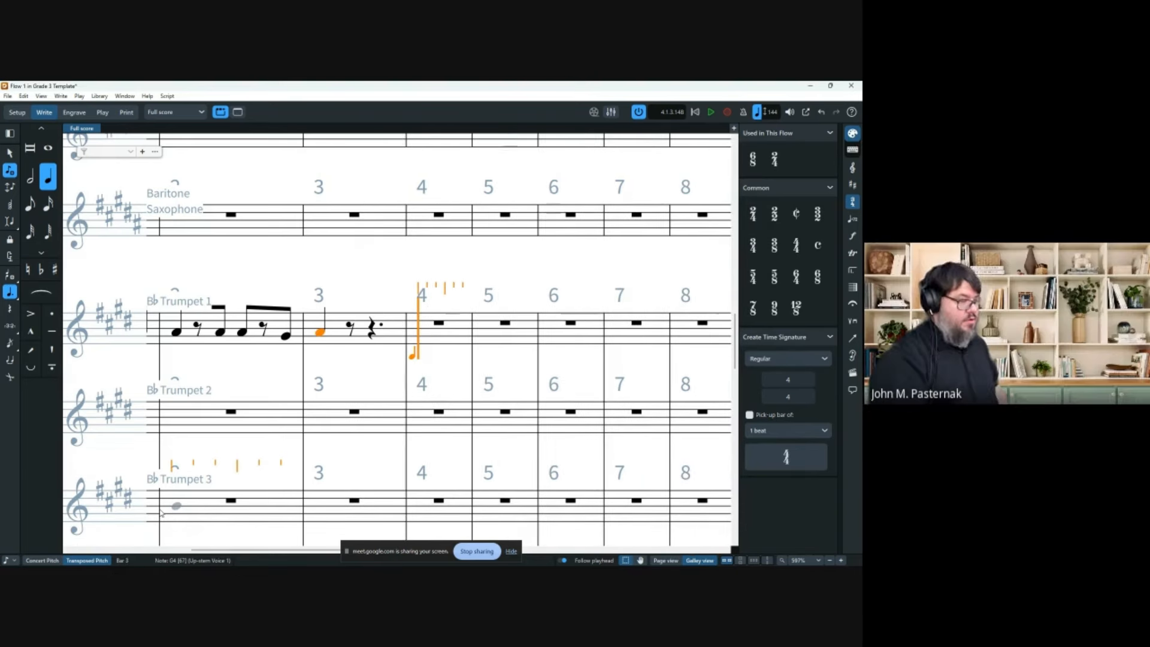
{"action": "key", "text": "Left"}
{"action": "key", "text": "Left"}
{"action": "key", "text": "Left"}
{"action": "key", "text": "Left"}
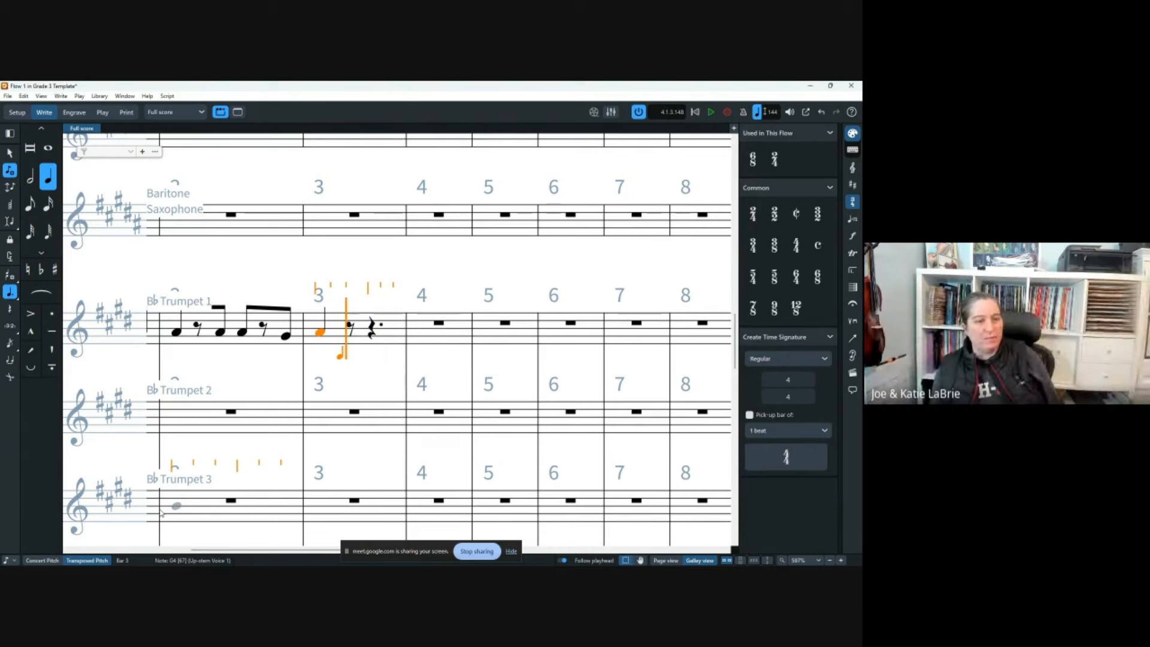
{"action": "key", "text": "Left"}
{"action": "key", "text": "space"}
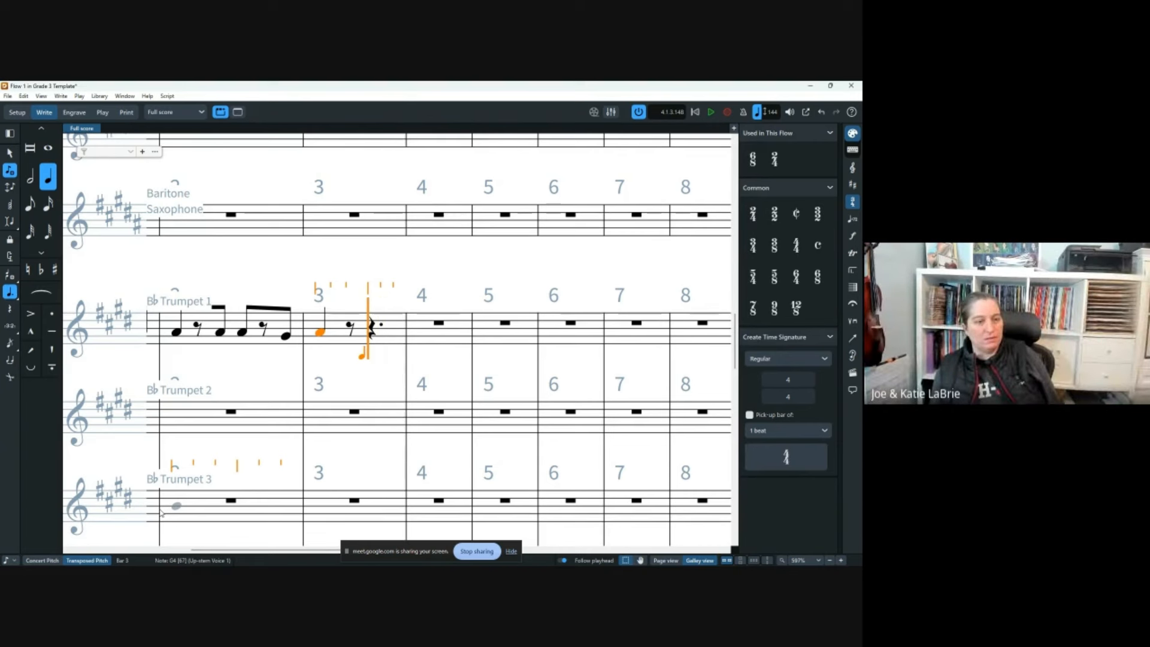
{"action": "key", "text": "space"}
{"action": "key", "text": "Right"}
{"action": "key", "text": "Right"}
{"action": "key", "text": "Right"}
{"action": "key", "text": "Right"}
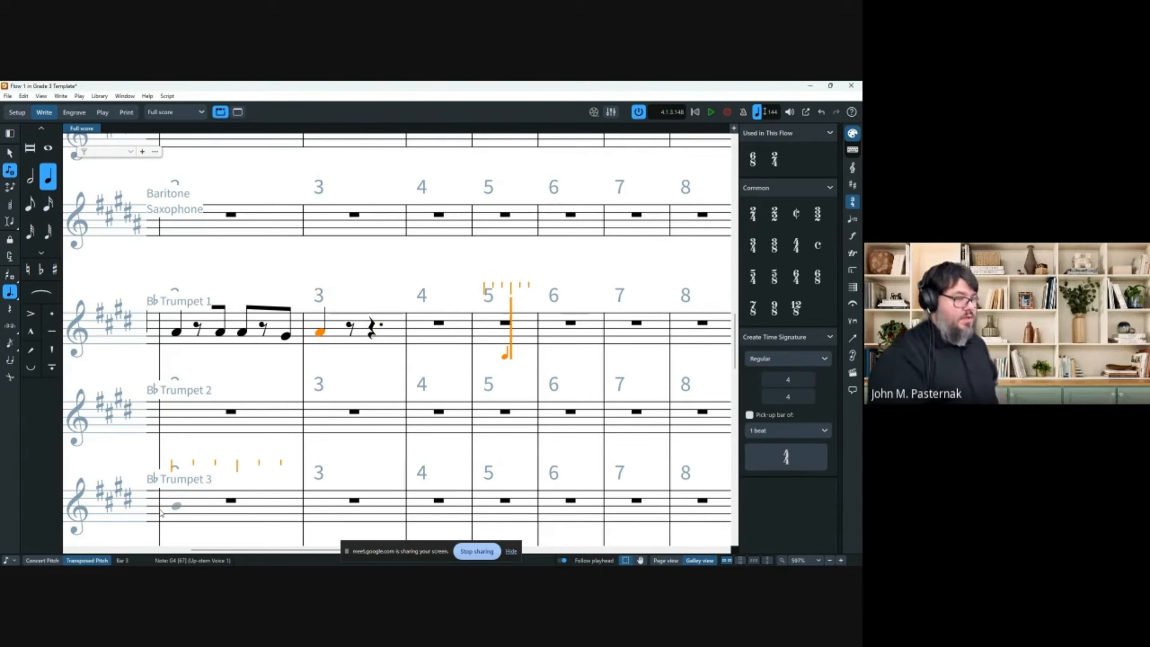
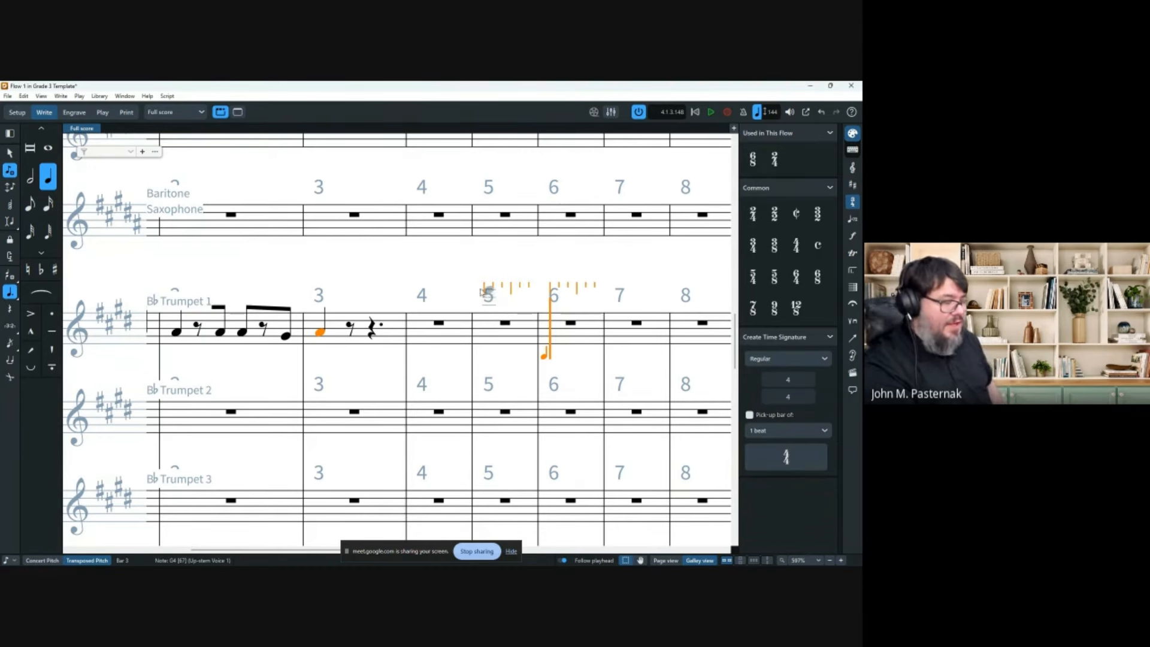
Leave note input and slur Trumpet 1's final bar 2 eighth into the bar 3 quarter.
{"action": "scroll", "coordinate": [479, 354], "scroll_direction": "left", "scroll_amount": 5}
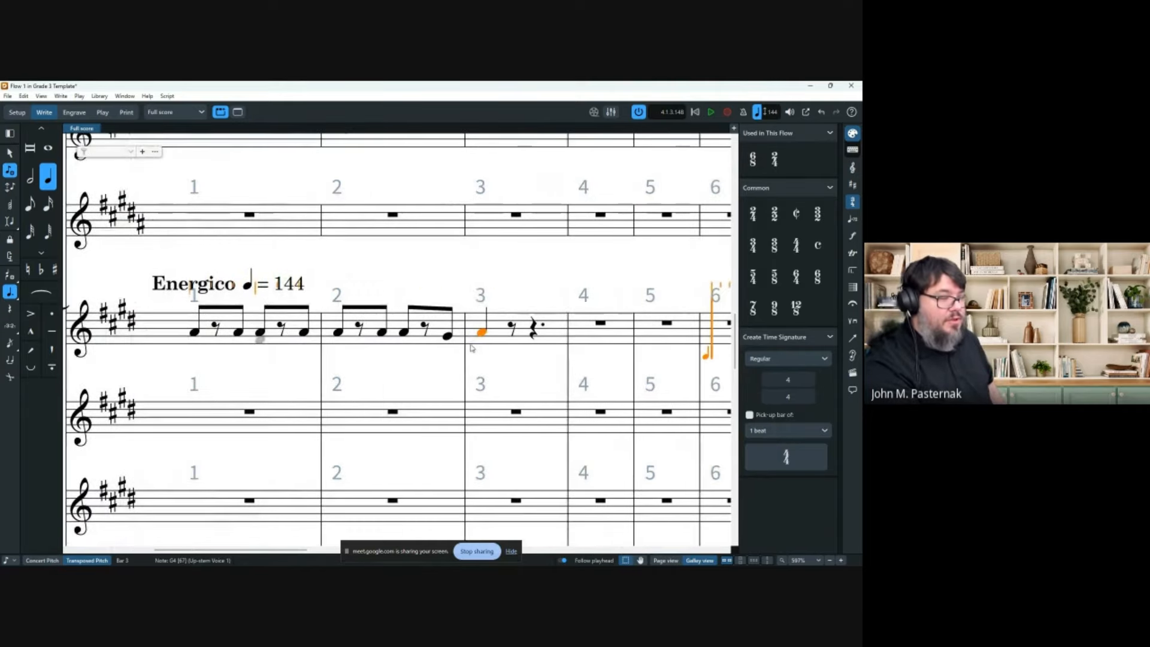
{"action": "scroll", "coordinate": [475, 345], "scroll_direction": "down", "scroll_amount": 5}
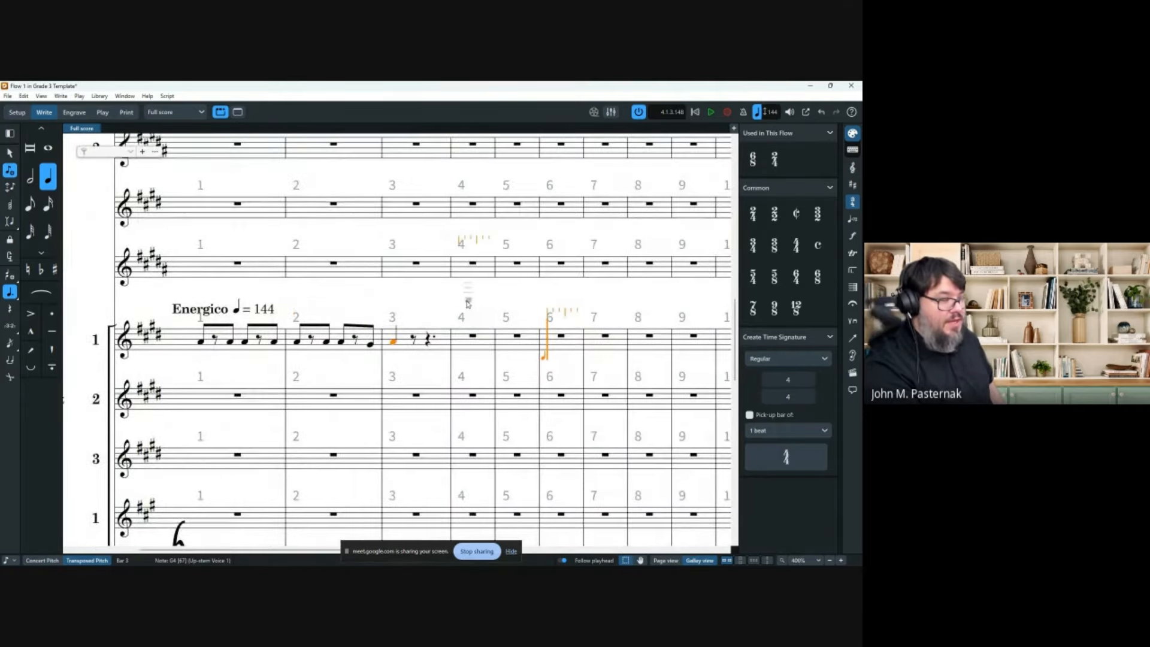
{"action": "scroll", "coordinate": [456, 289], "scroll_direction": "down", "scroll_amount": 2}
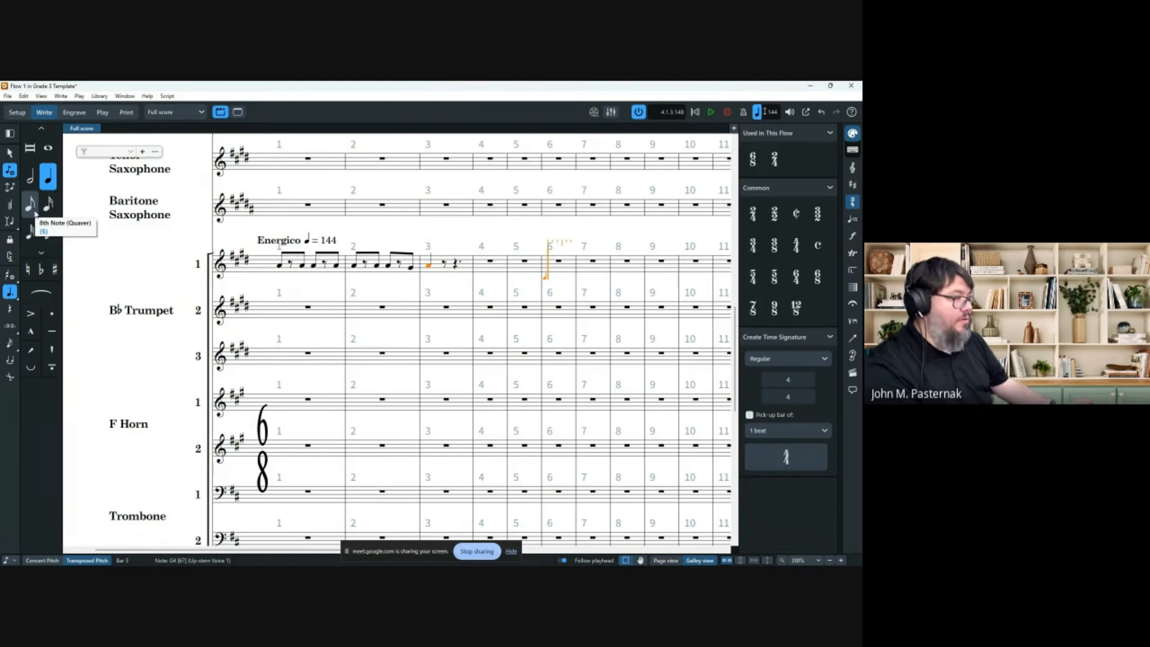
{"action": "left_click", "coordinate": [98, 97]}
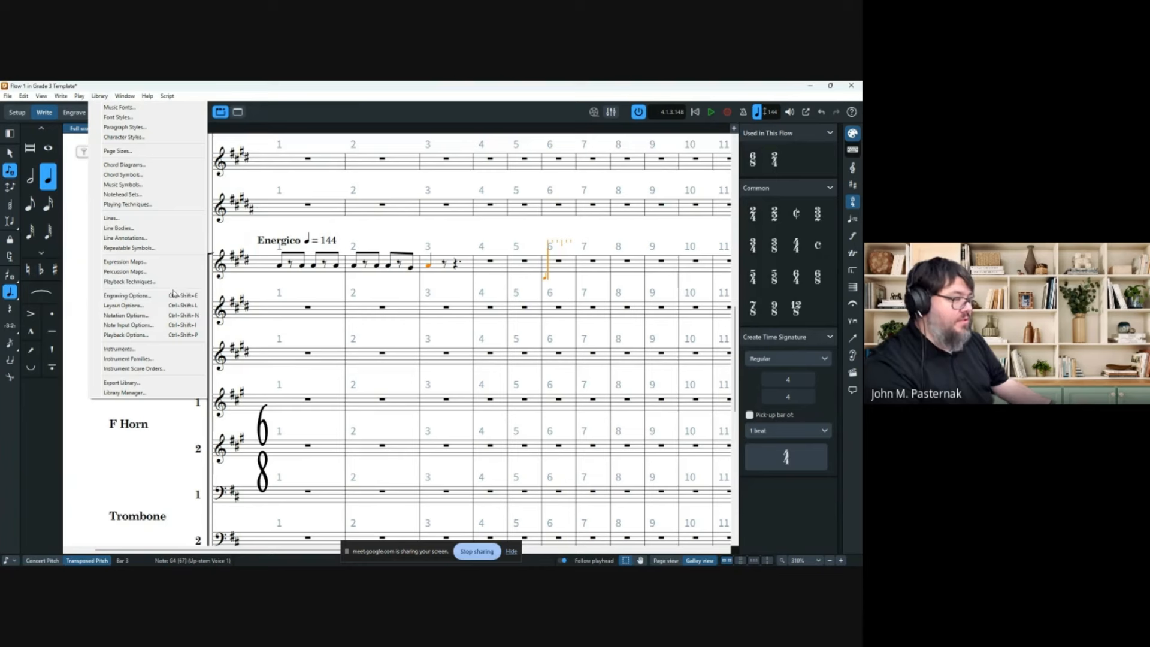
{"action": "left_click", "coordinate": [419, 85]}
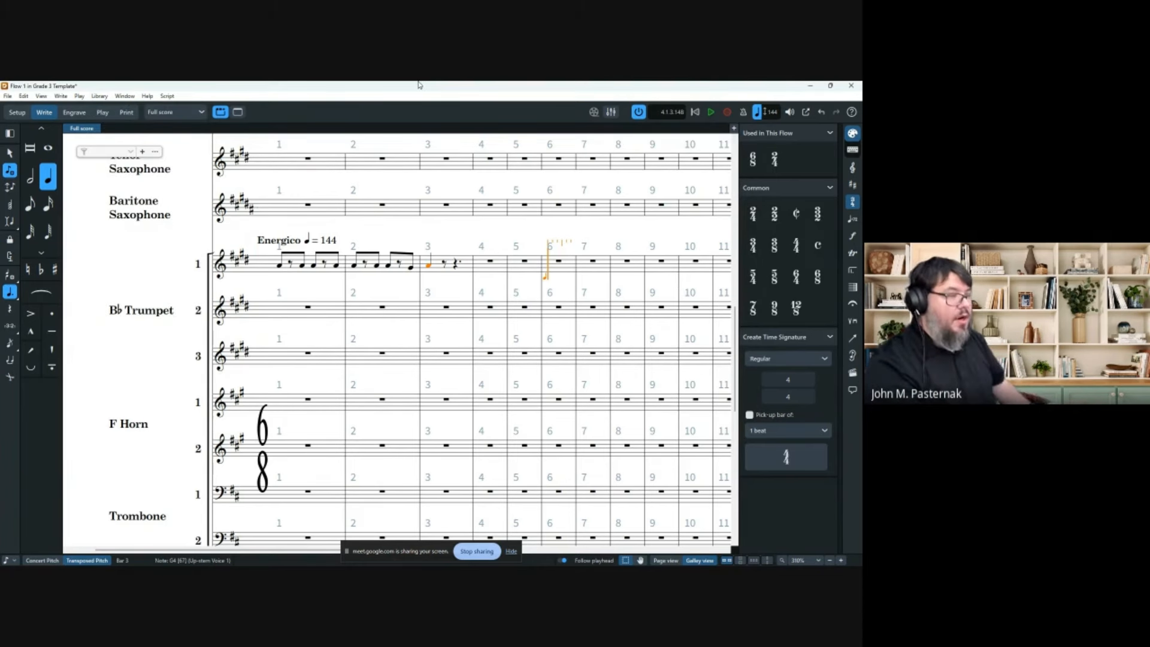
{"action": "key", "text": "Escape"}
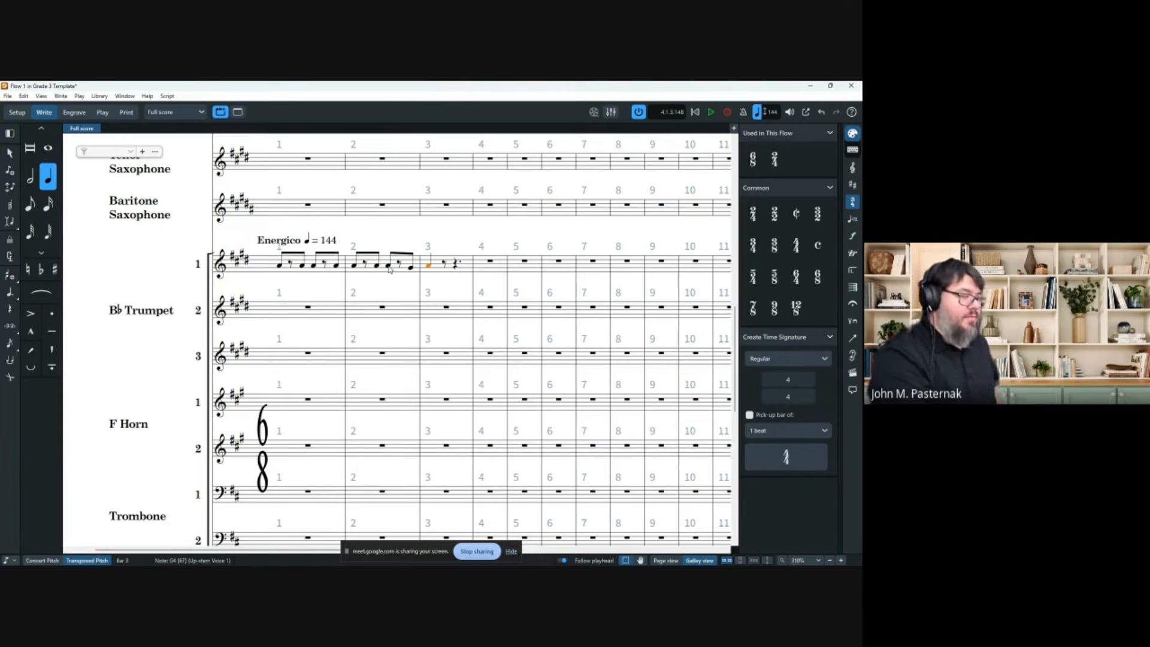
{"action": "key", "text": "shift+Left"}
{"action": "key", "text": "s"}
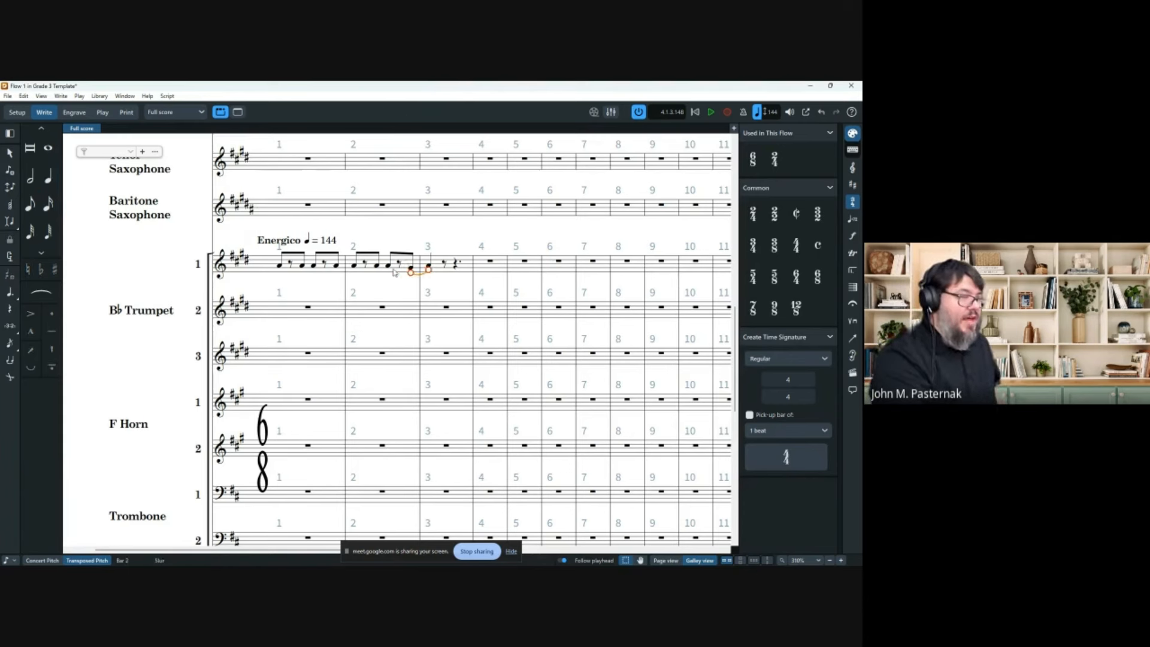
Paste Trumpet 1's bars 1–3 phrase into Trumpets 2 and 3.
{"action": "left_click", "coordinate": [317, 301]}
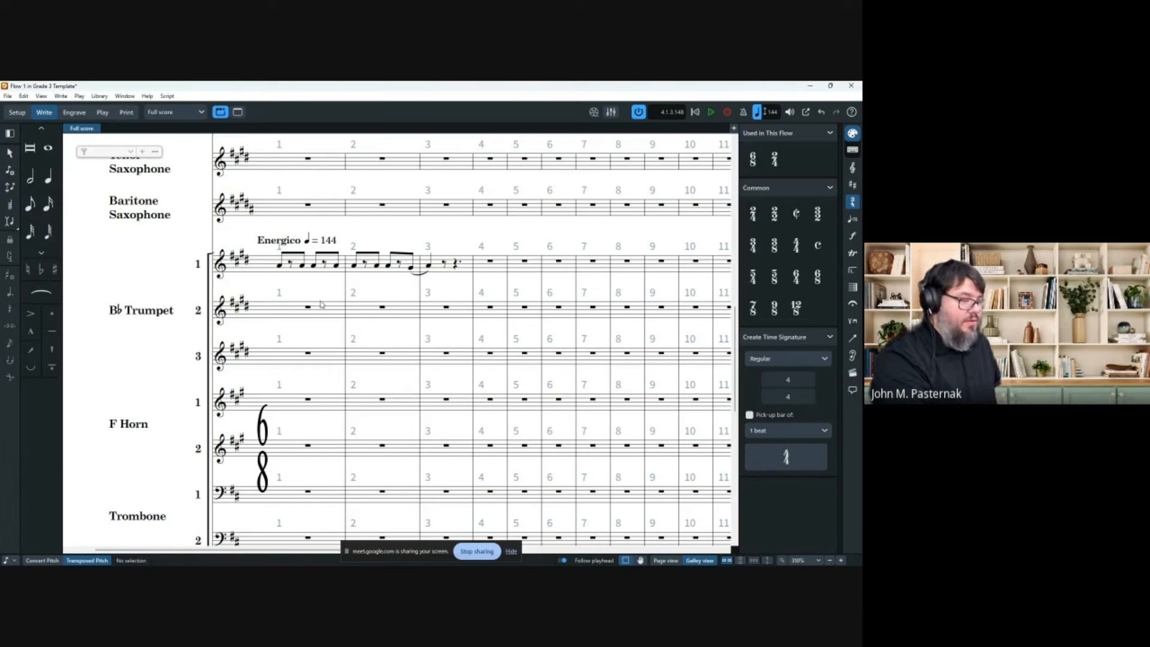
{"action": "left_click", "coordinate": [468, 268]}
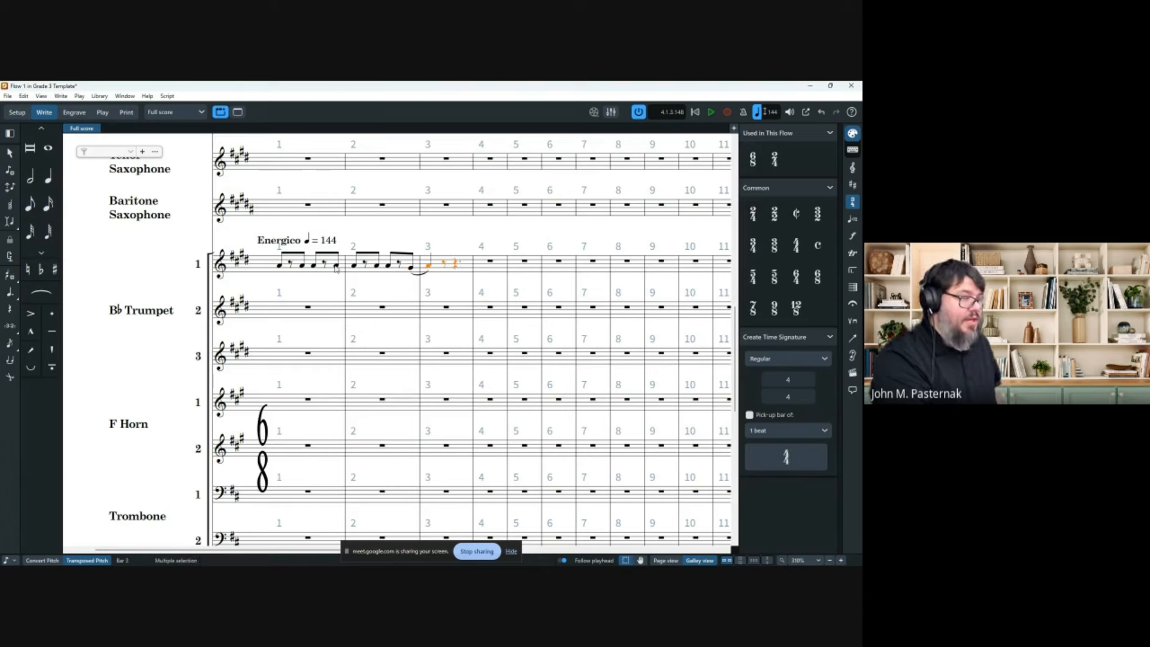
{"action": "left_click", "coordinate": [287, 271], "text": "shift"}
{"action": "left_click", "coordinate": [288, 315]}
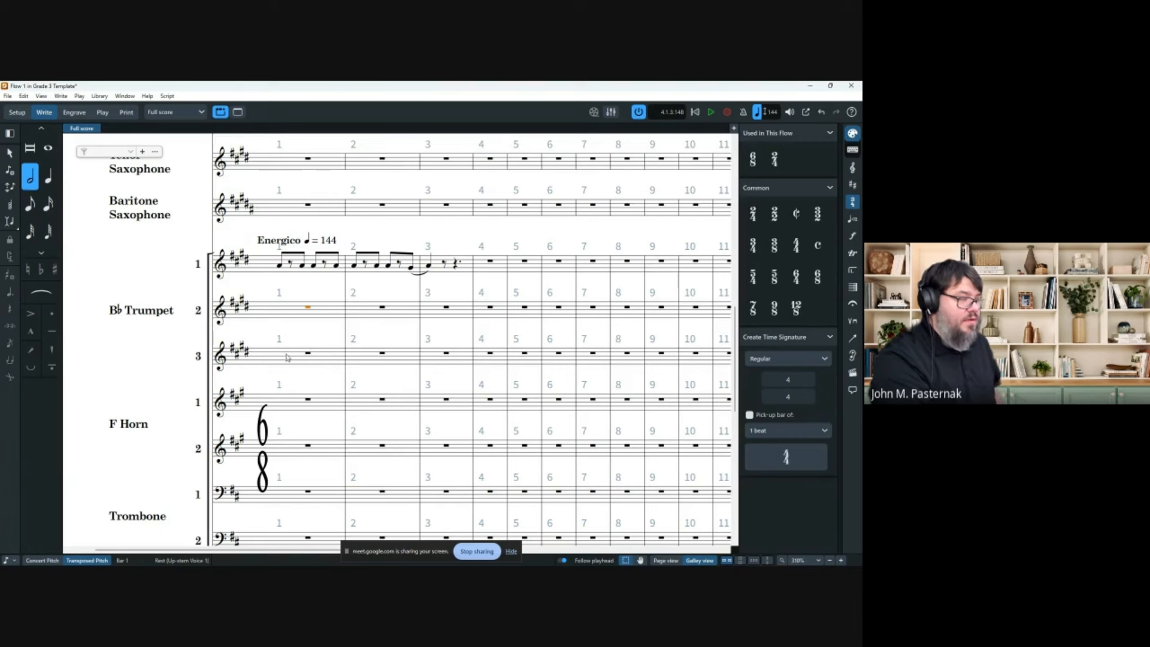
{"action": "key", "text": "ctrl+v"}
{"action": "left_click", "coordinate": [289, 355]}
{"action": "key", "text": "ctrl+v"}
{"action": "left_click", "coordinate": [433, 331]}
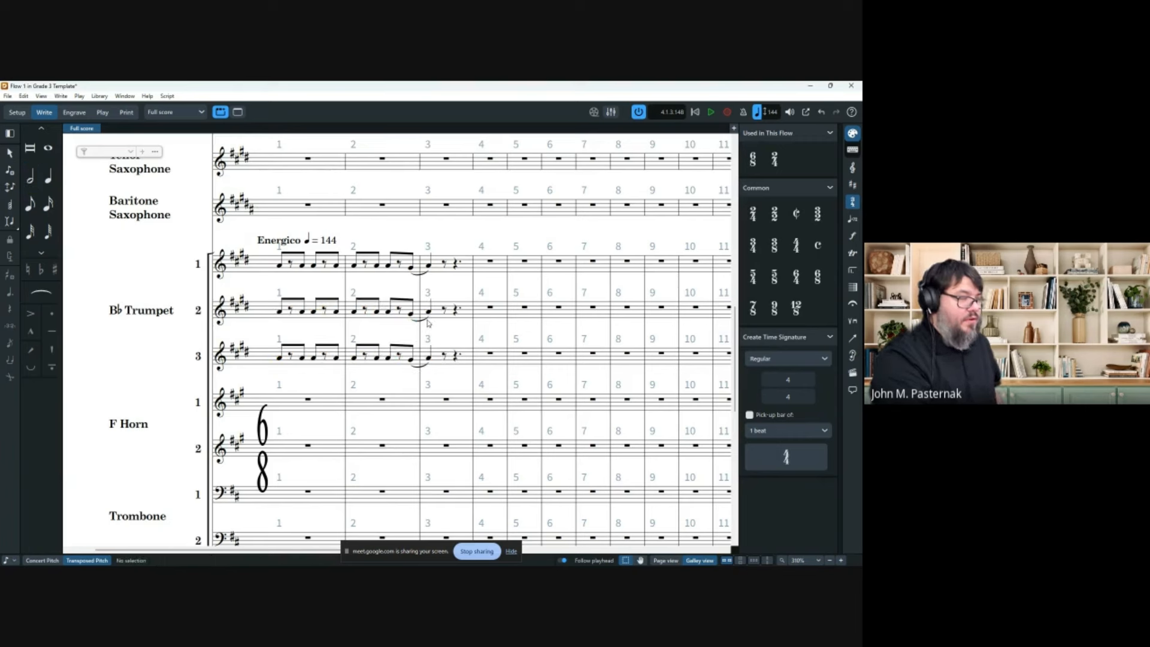
Turn the bar 3 quarter note into tied eighths in all three trumpets.
{"action": "left_click", "coordinate": [427, 322]}
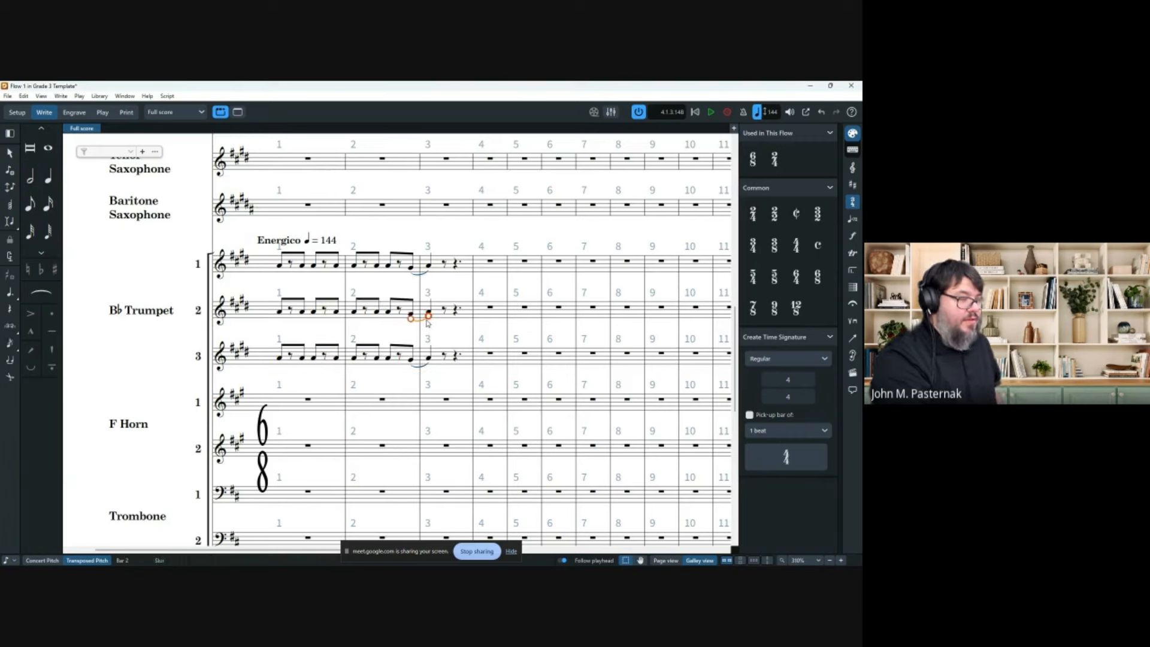
{"action": "left_click", "coordinate": [452, 291]}
{"action": "left_click", "coordinate": [427, 265]}
{"action": "key", "text": "r"}
{"action": "left_click", "coordinate": [428, 311]}
{"action": "key", "text": "r"}
{"action": "left_click", "coordinate": [429, 359]}
{"action": "key", "text": "r"}
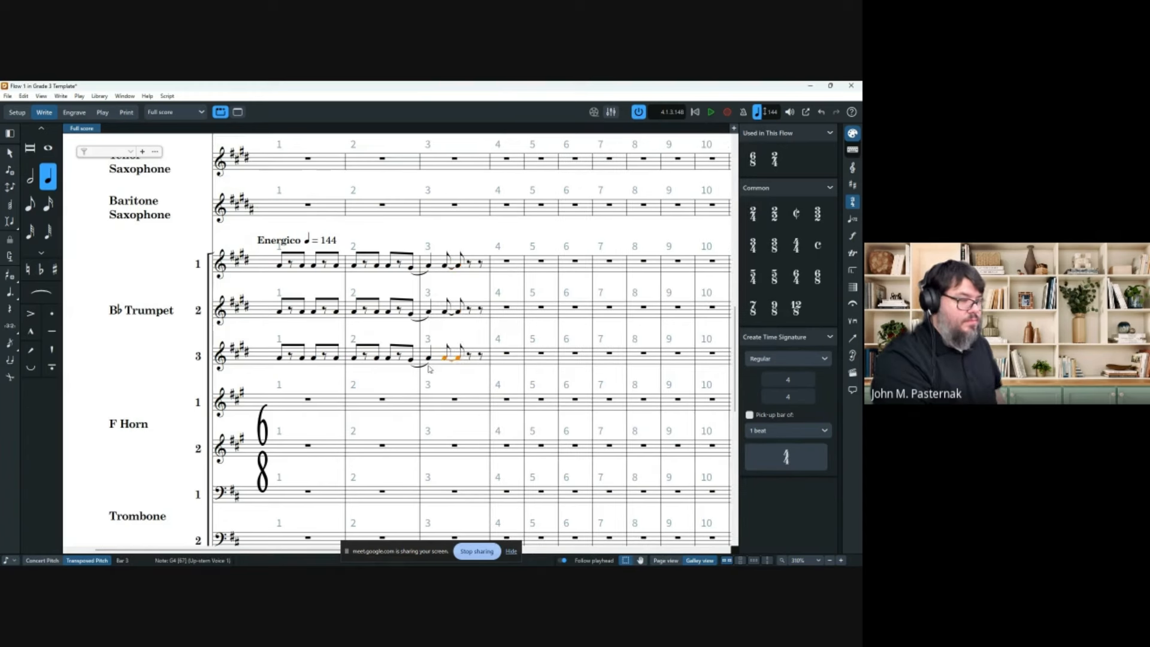
Stretch Trumpet 3's slur onto the tied eighth, then filter the selection to the three slurs.
{"action": "left_click_drag", "start_coordinate": [429, 365], "coordinate": [466, 372]}
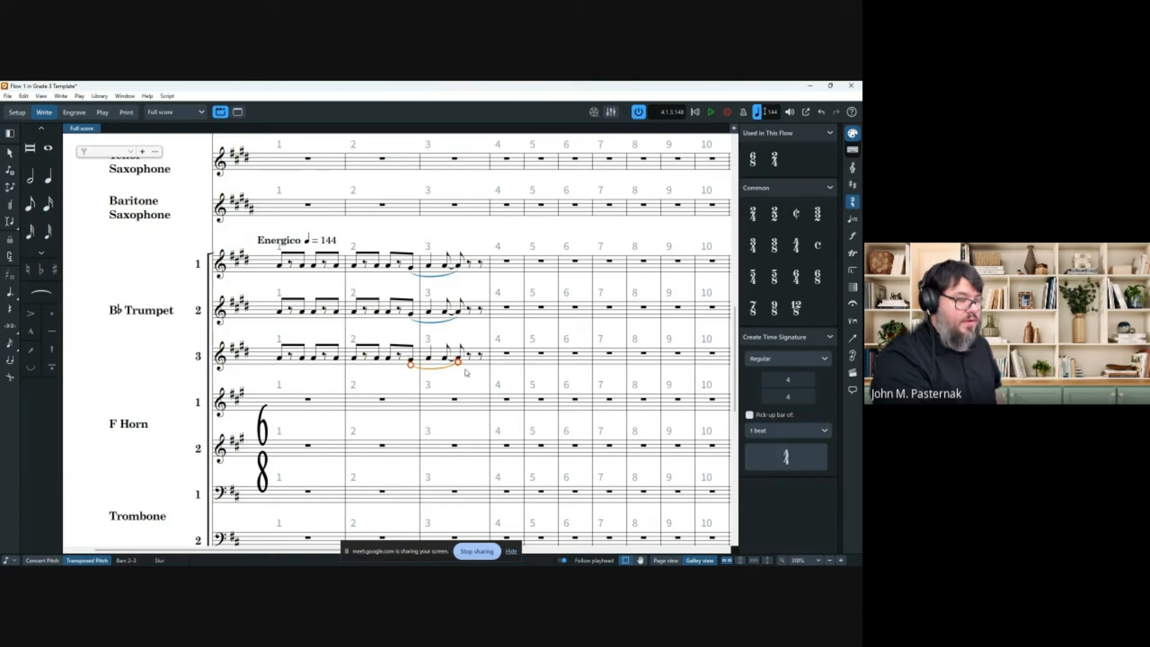
{"action": "left_click", "coordinate": [439, 322], "text": "ctrl"}
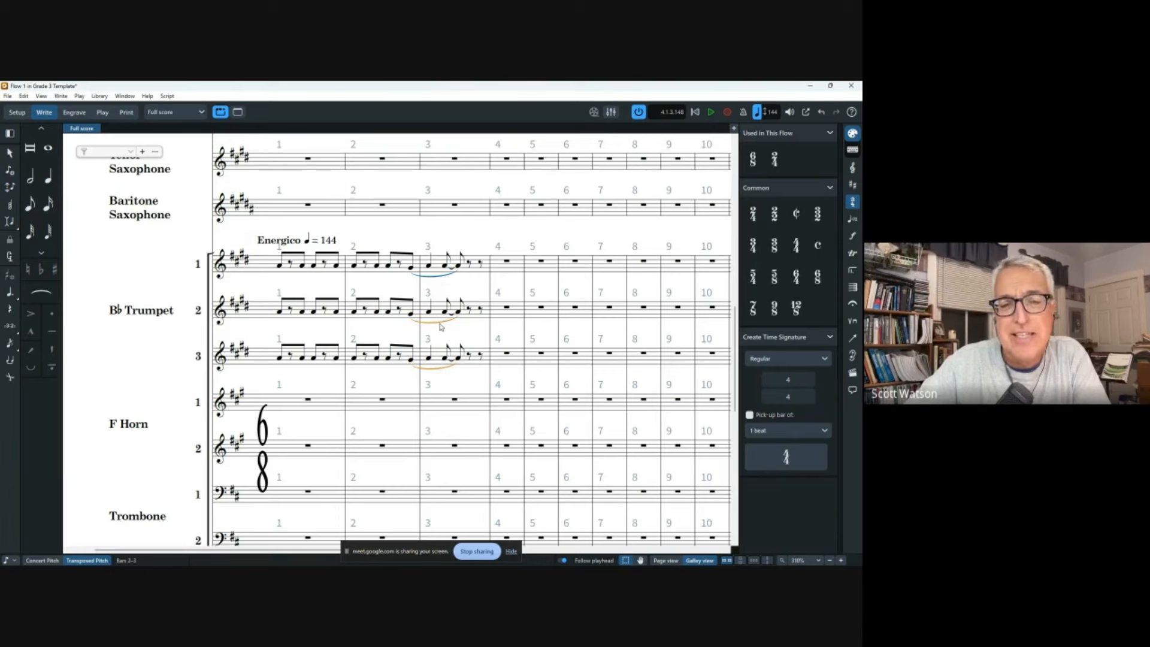
{"action": "left_click", "coordinate": [442, 276], "text": "ctrl"}
{"action": "right_click", "coordinate": [441, 277]}
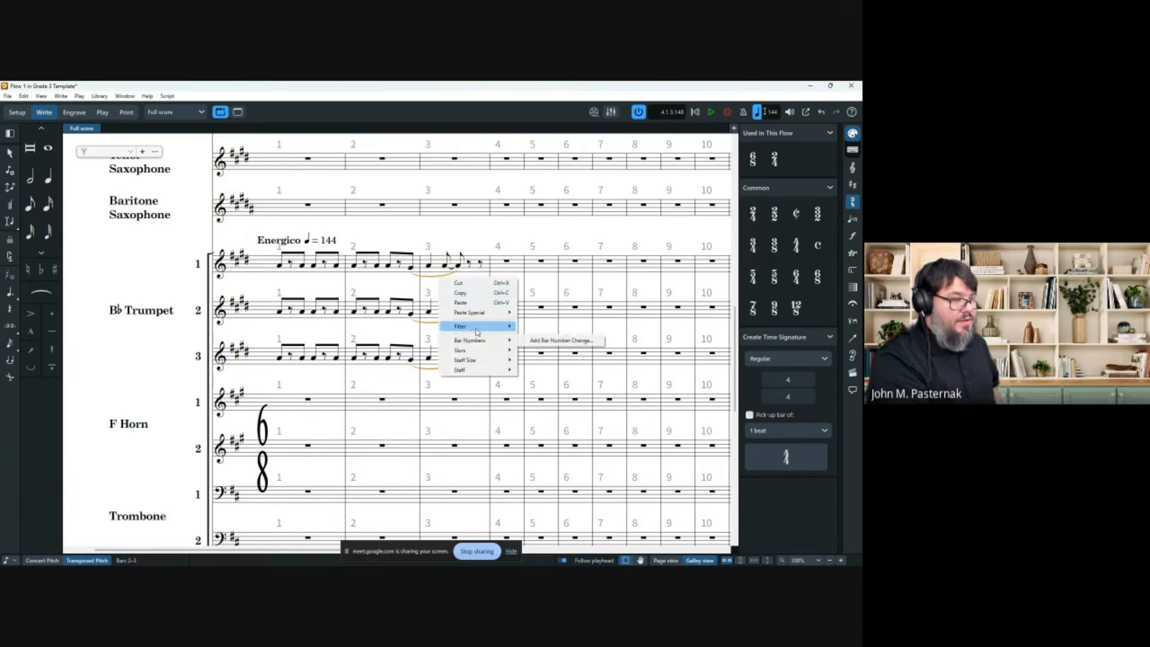
{"action": "mouse_move", "coordinate": [476, 329]}
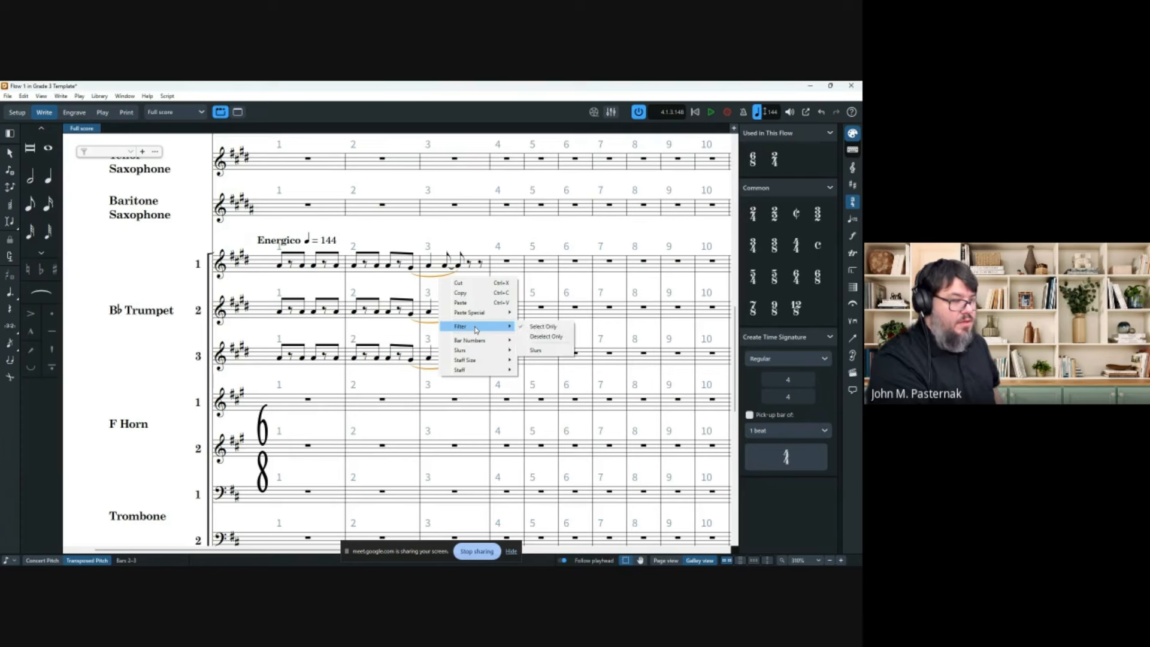
{"action": "left_click", "coordinate": [535, 350]}
{"action": "right_click", "coordinate": [444, 325]}
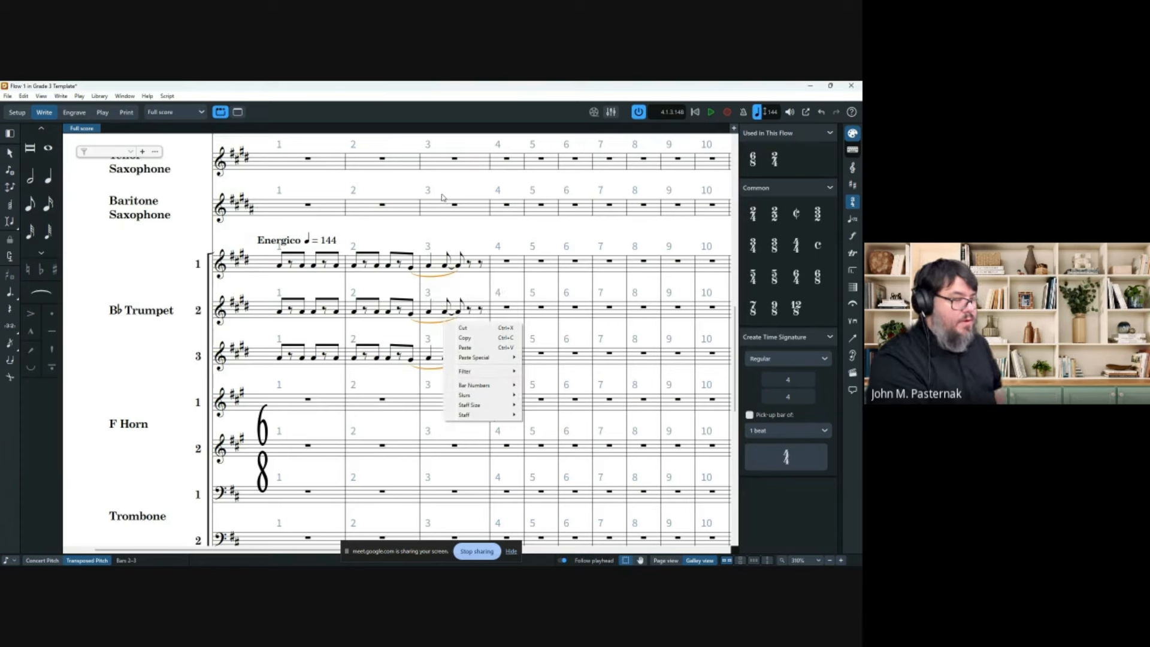
Delete the three selected trumpet slurs.
{"action": "left_click", "coordinate": [528, 85]}
{"action": "key", "text": "Delete"}
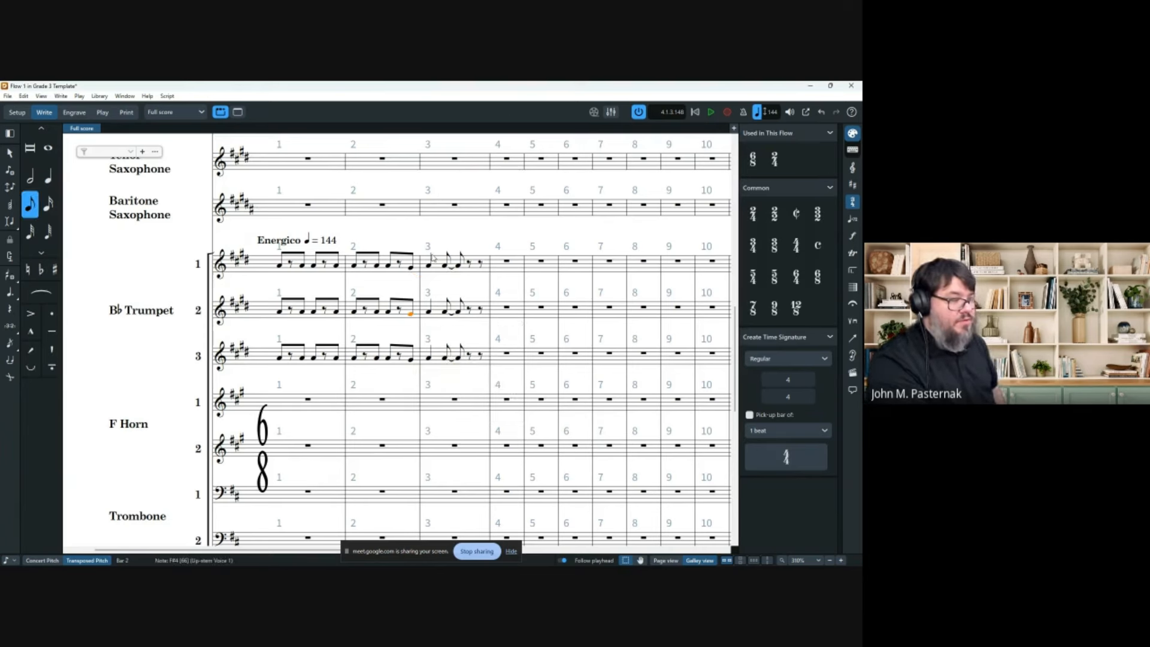
{"action": "left_click", "coordinate": [411, 269]}
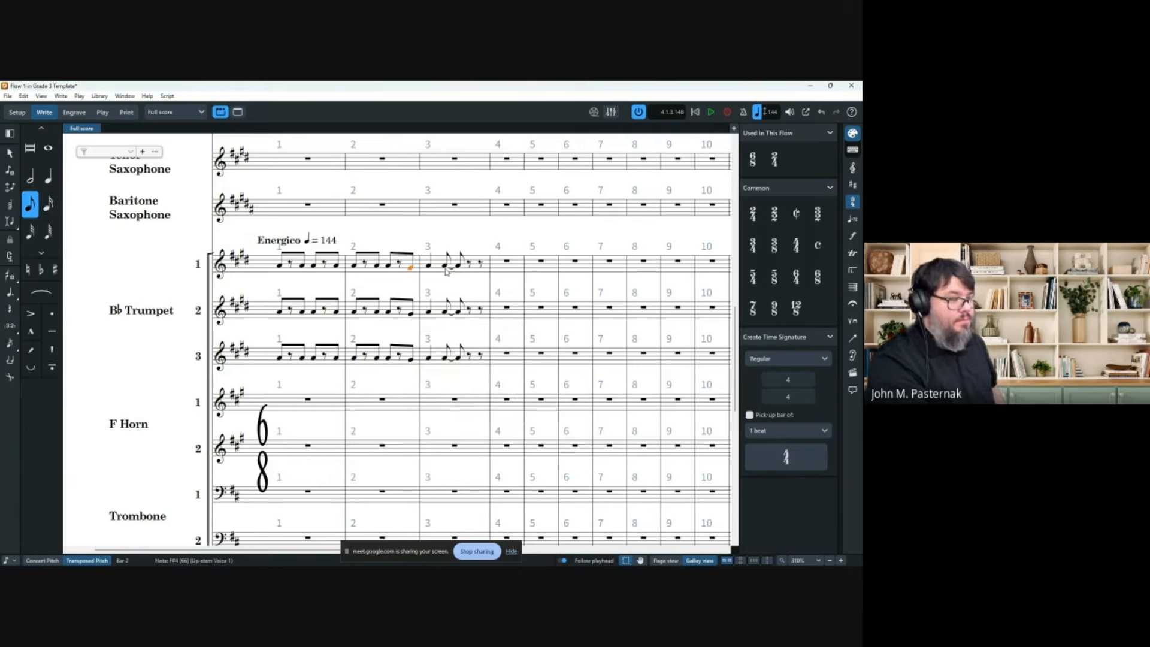
{"action": "left_click", "coordinate": [444, 359], "text": "shift"}
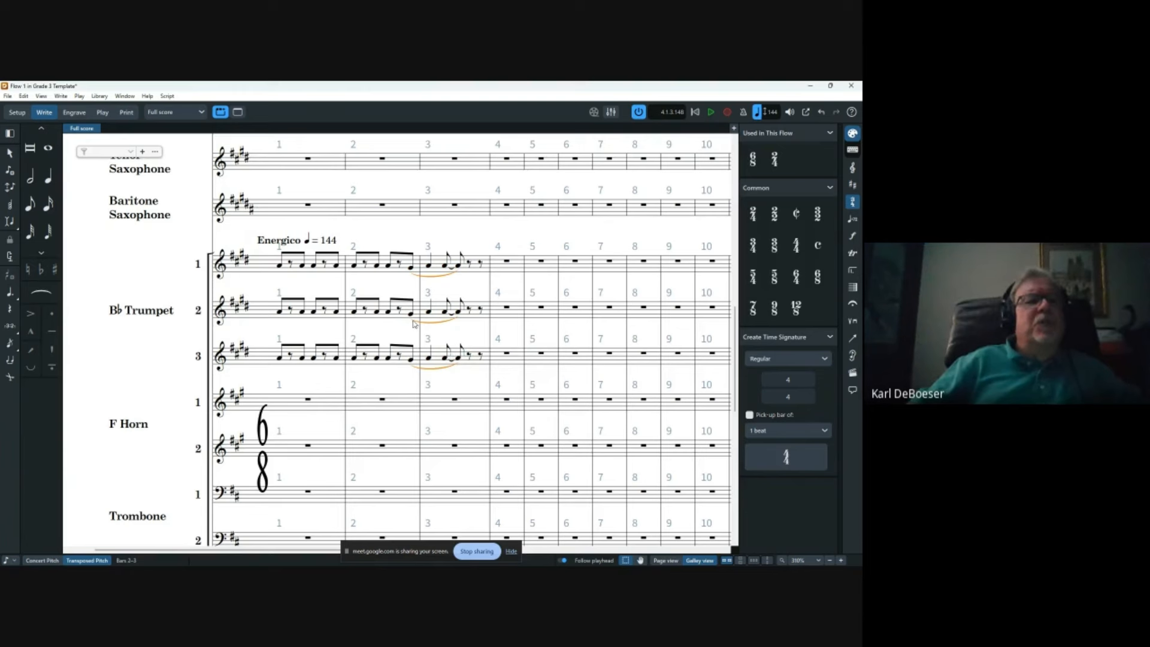
{"action": "key", "text": "Escape"}
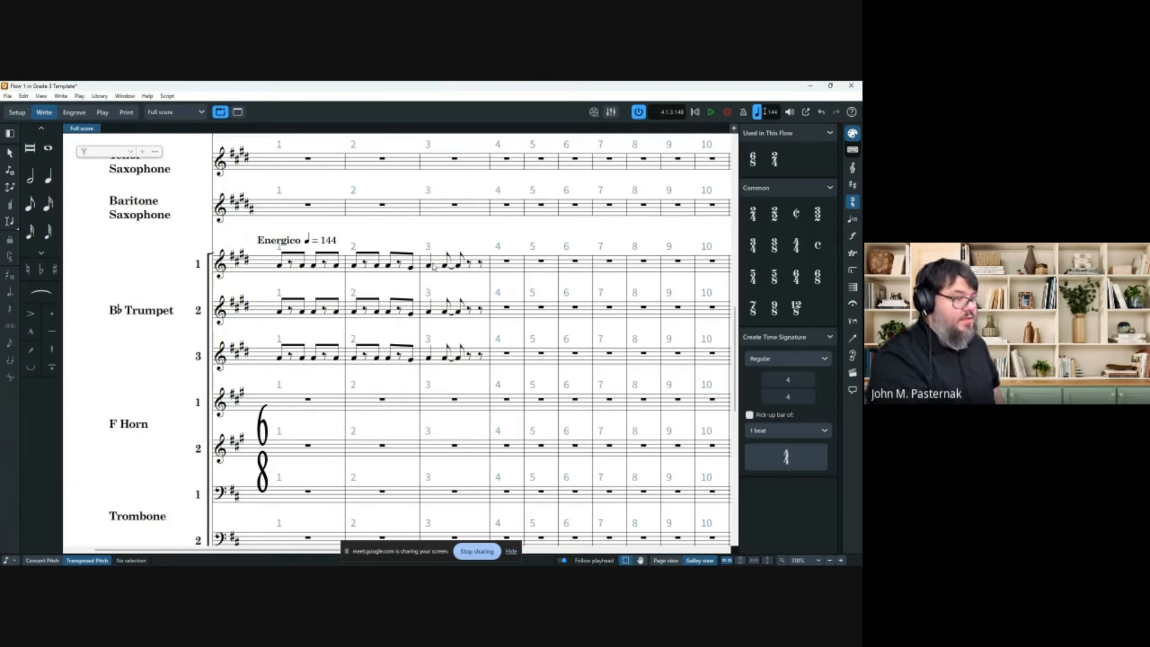
Make bar 3 a dotted quarter tied to an eighth in Trumpets 1, 2 and 3.
{"action": "left_click", "coordinate": [430, 267]}
{"action": "key", "text": "7"}
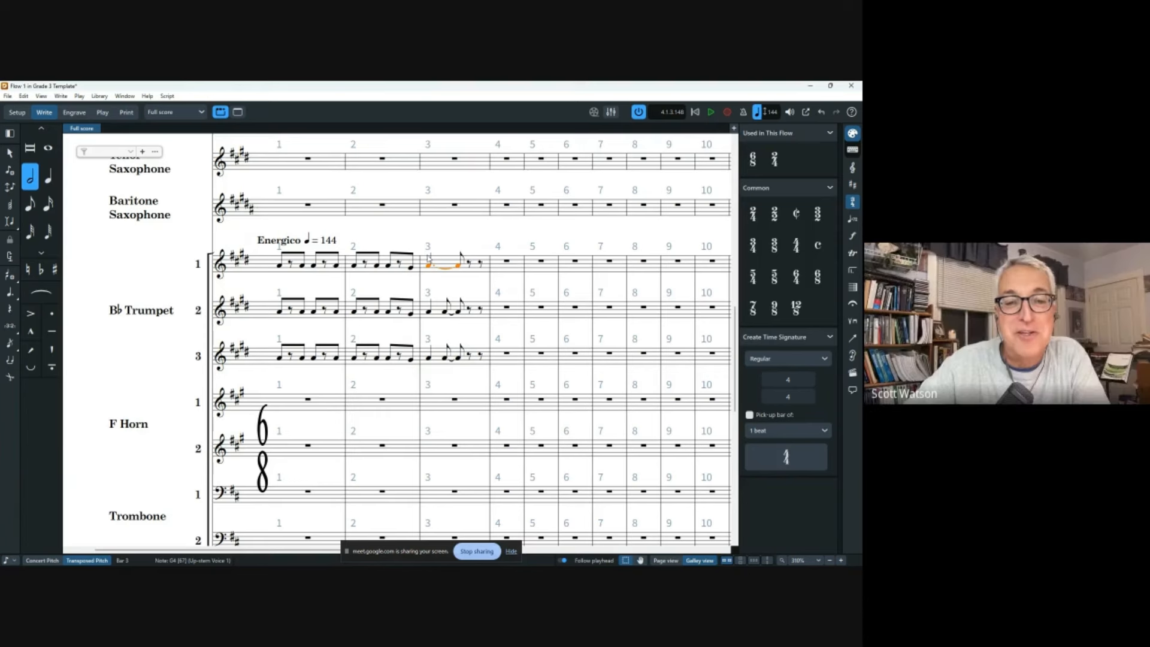
{"action": "key", "text": "ctrl+z"}
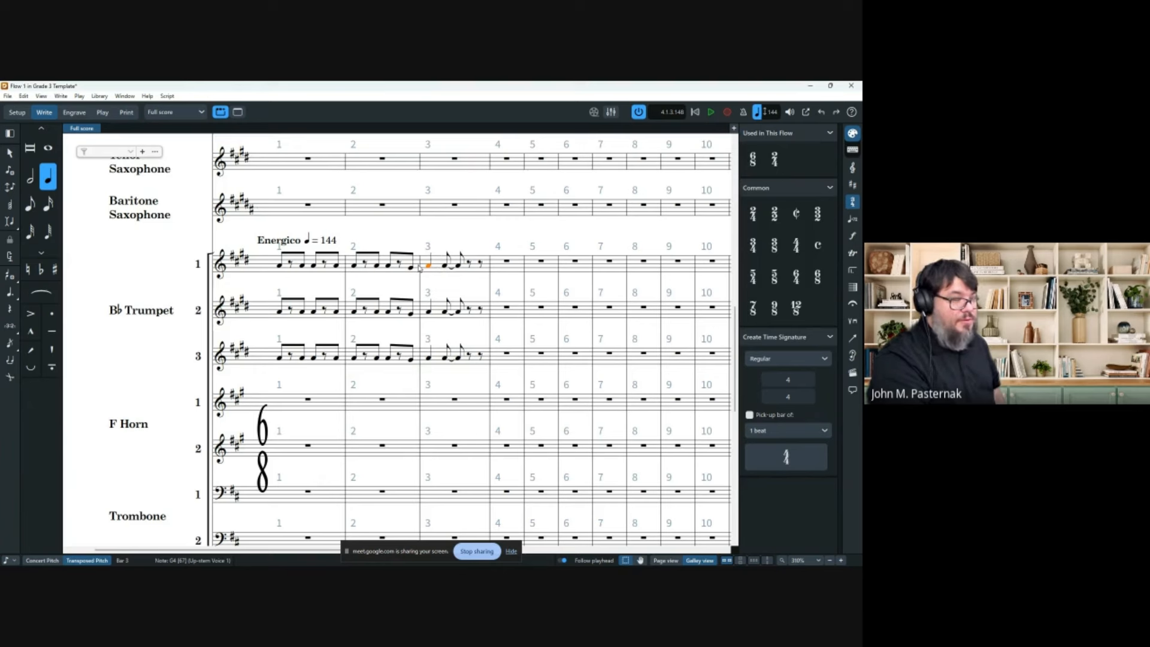
{"action": "key", "text": "t"}
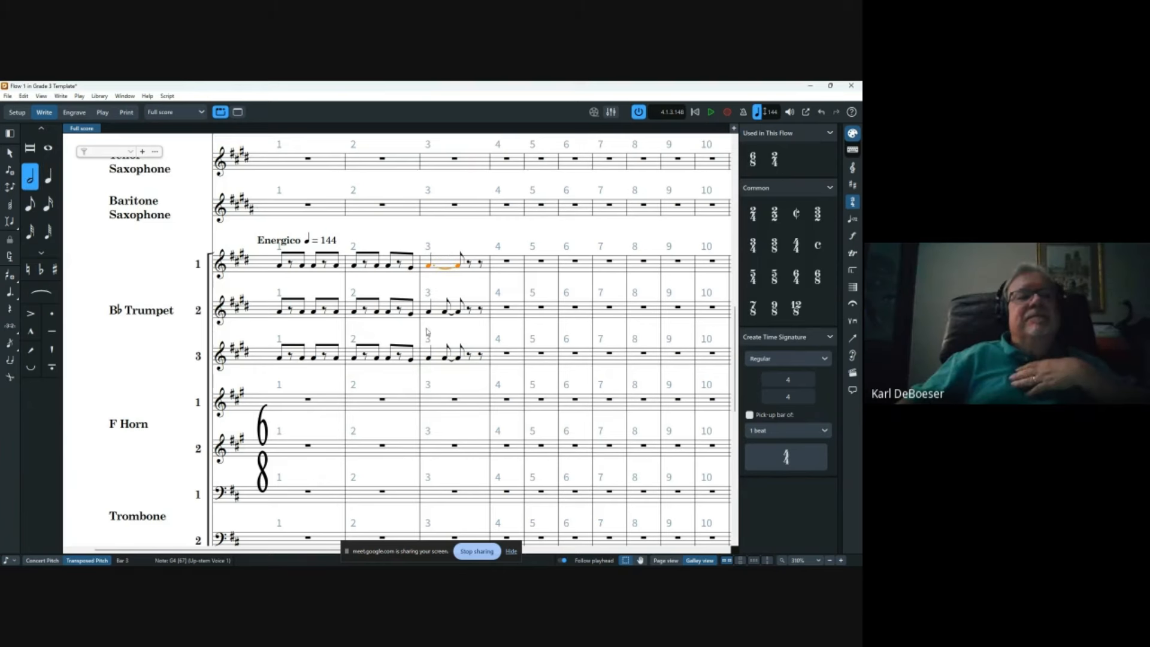
{"action": "left_click", "coordinate": [428, 312]}
{"action": "key", "text": "t"}
{"action": "left_click", "coordinate": [429, 357]}
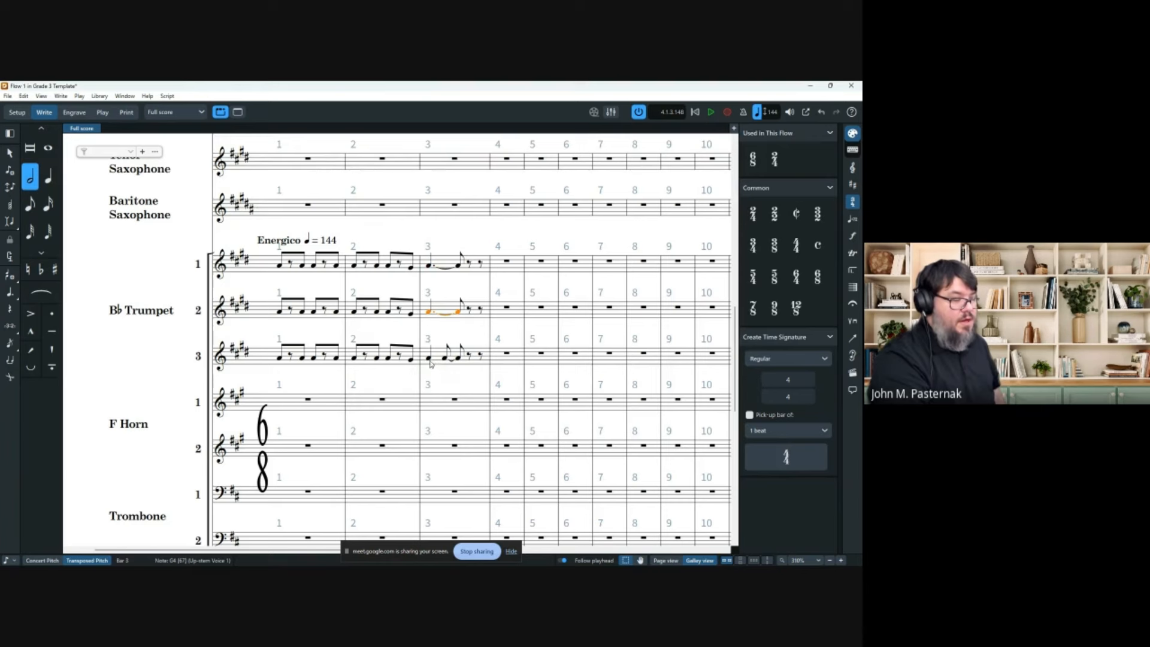
{"action": "key", "text": "t"}
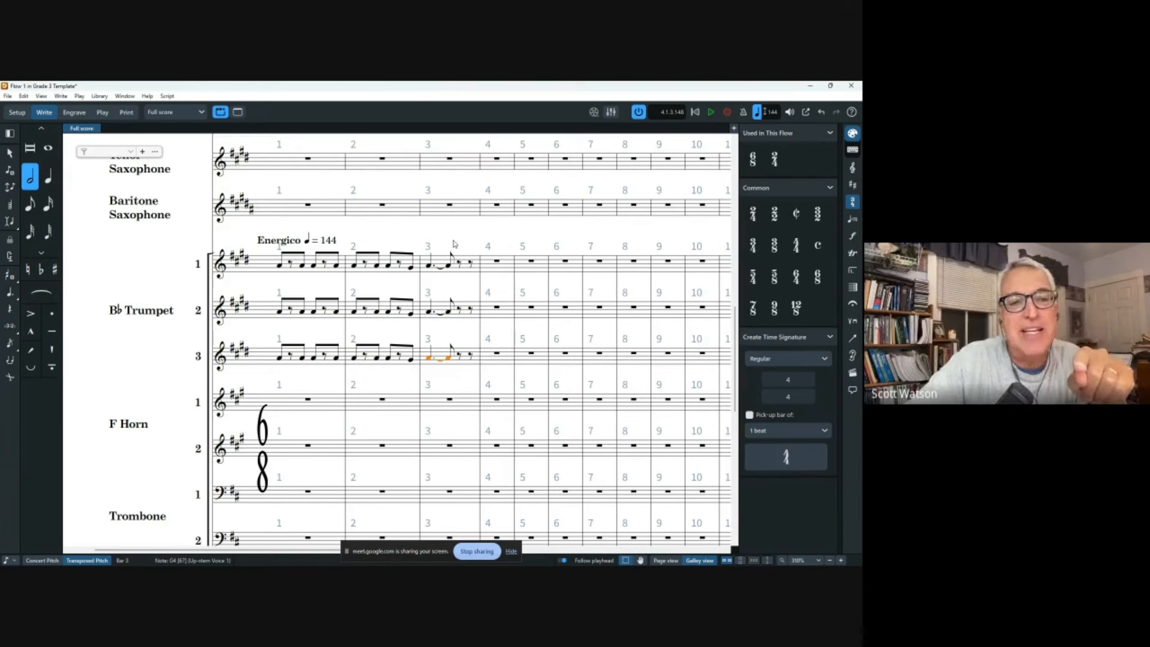
{"action": "key", "text": "Escape"}
{"action": "left_click", "coordinate": [427, 267]}
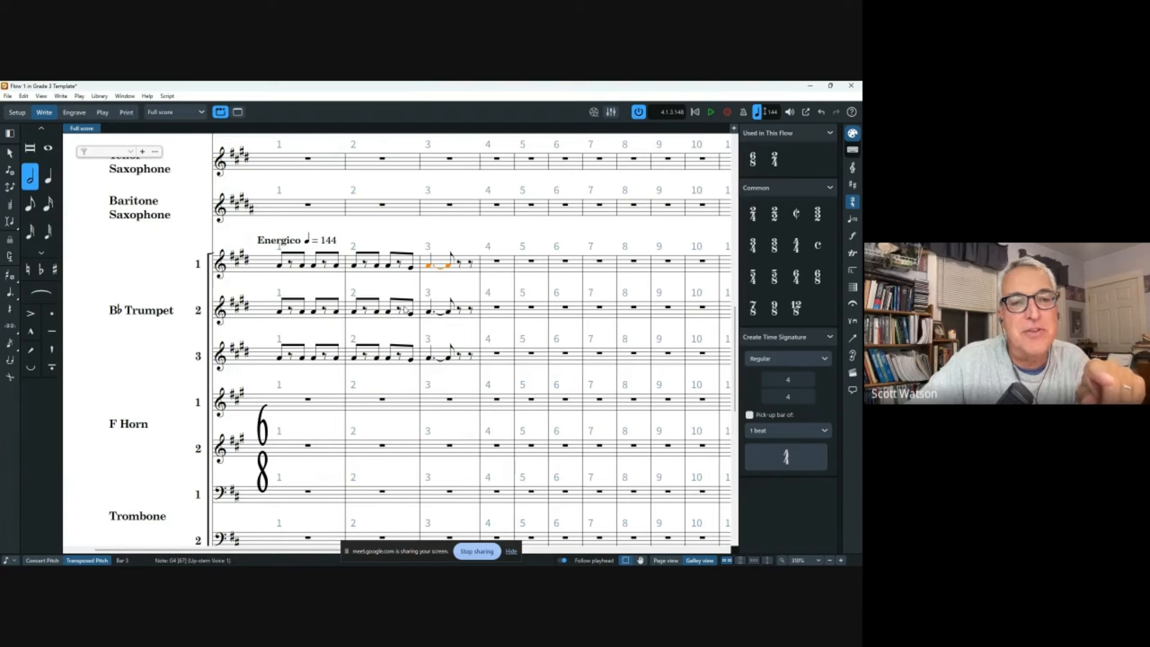
{"action": "left_click", "coordinate": [276, 270]}
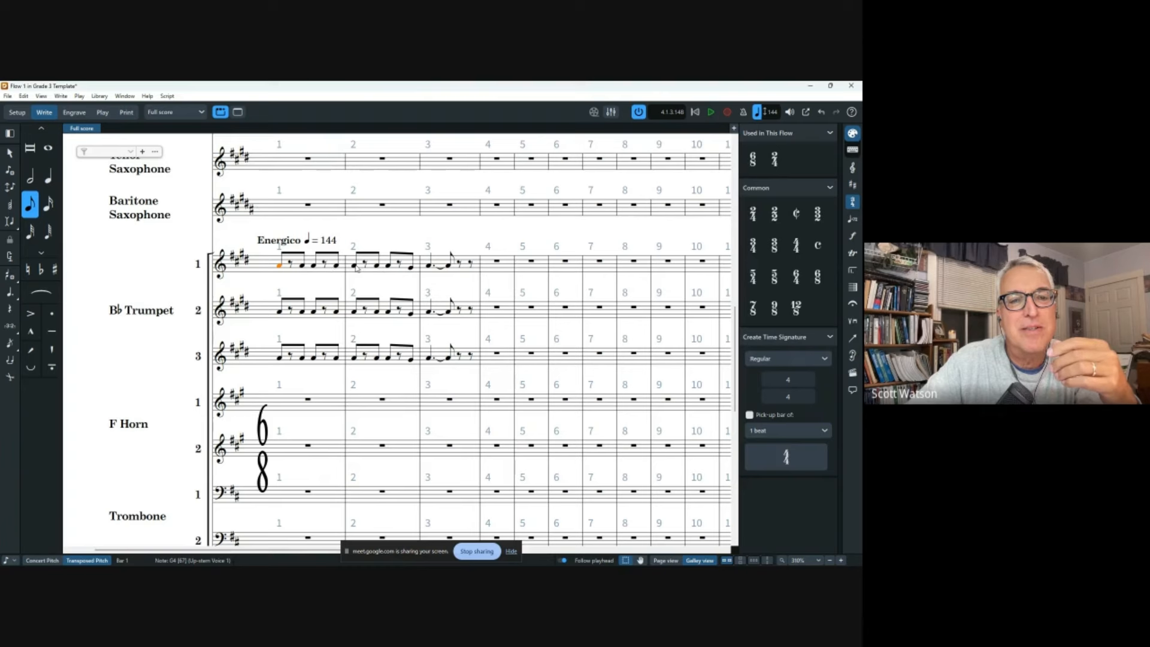
{"action": "left_click", "coordinate": [353, 267], "text": "shift"}
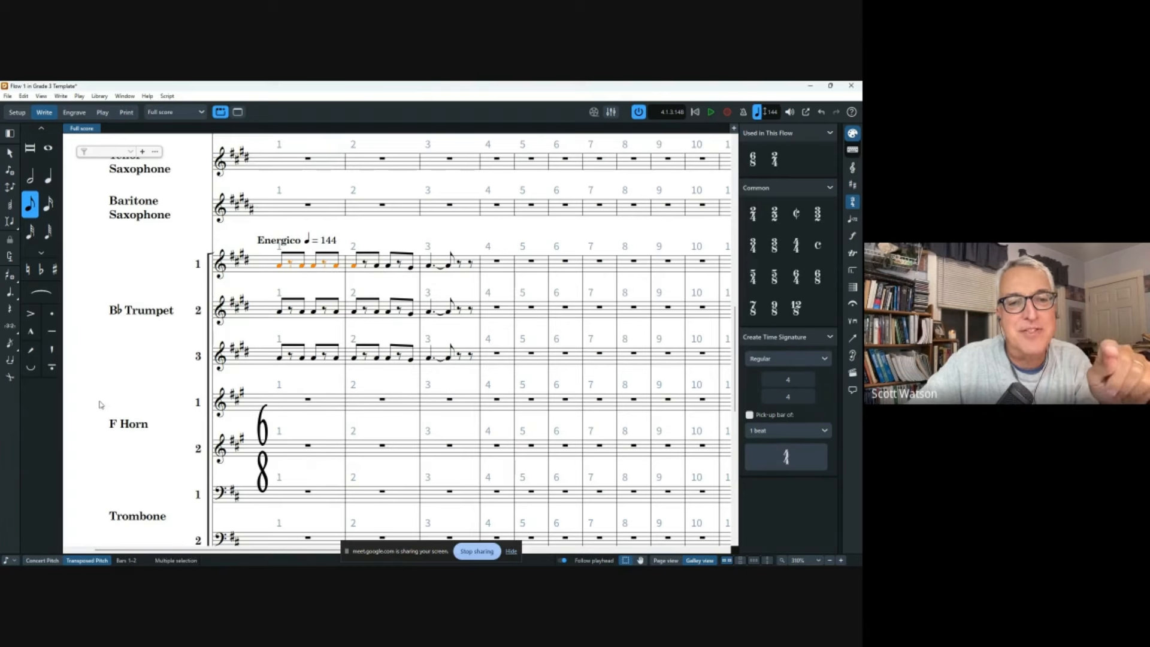
{"action": "key", "text": "s"}
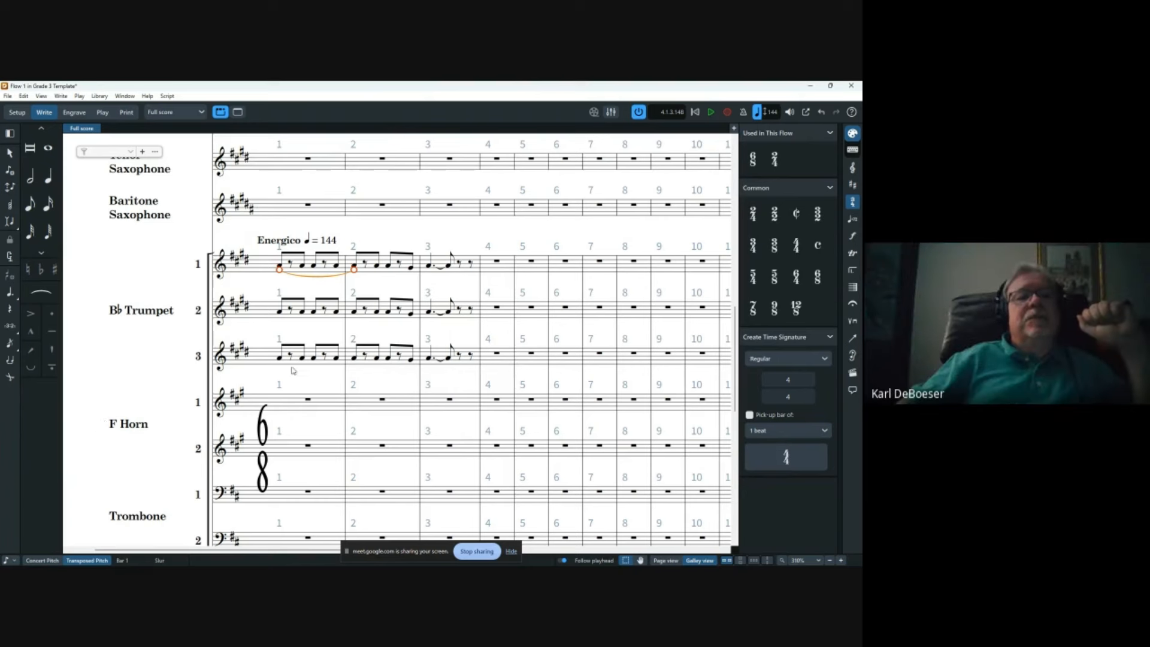
{"action": "key", "text": "ctrl+z"}
{"action": "left_click", "coordinate": [357, 361], "text": "shift"}
{"action": "key", "text": "s"}
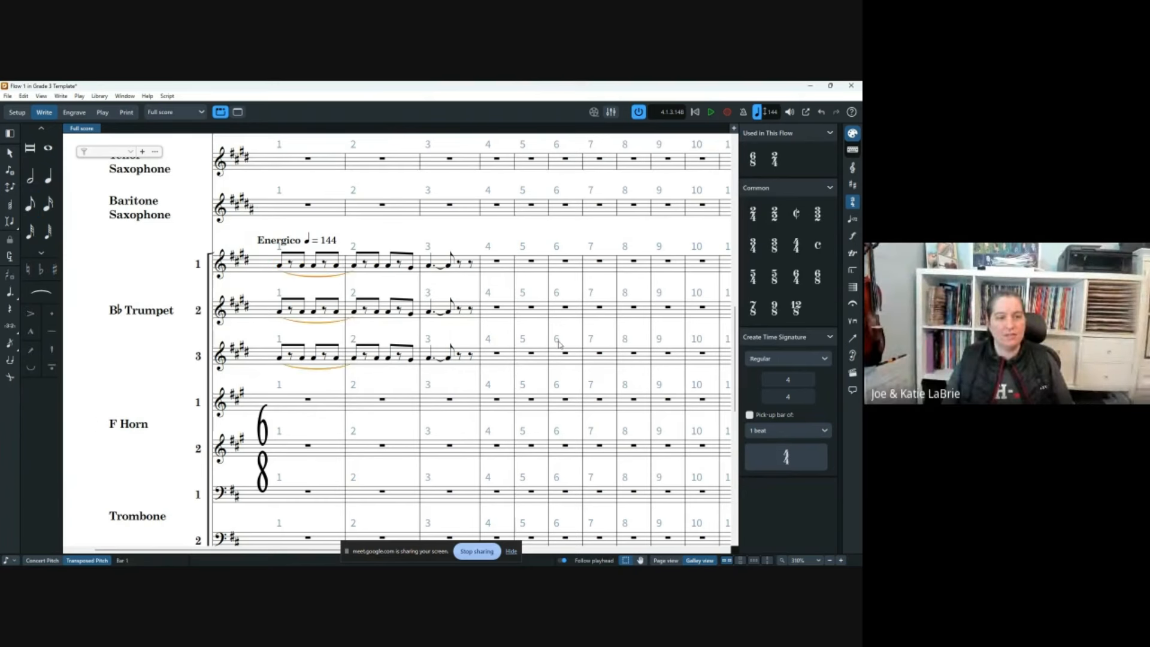
{"action": "key", "text": "ctrl+z"}
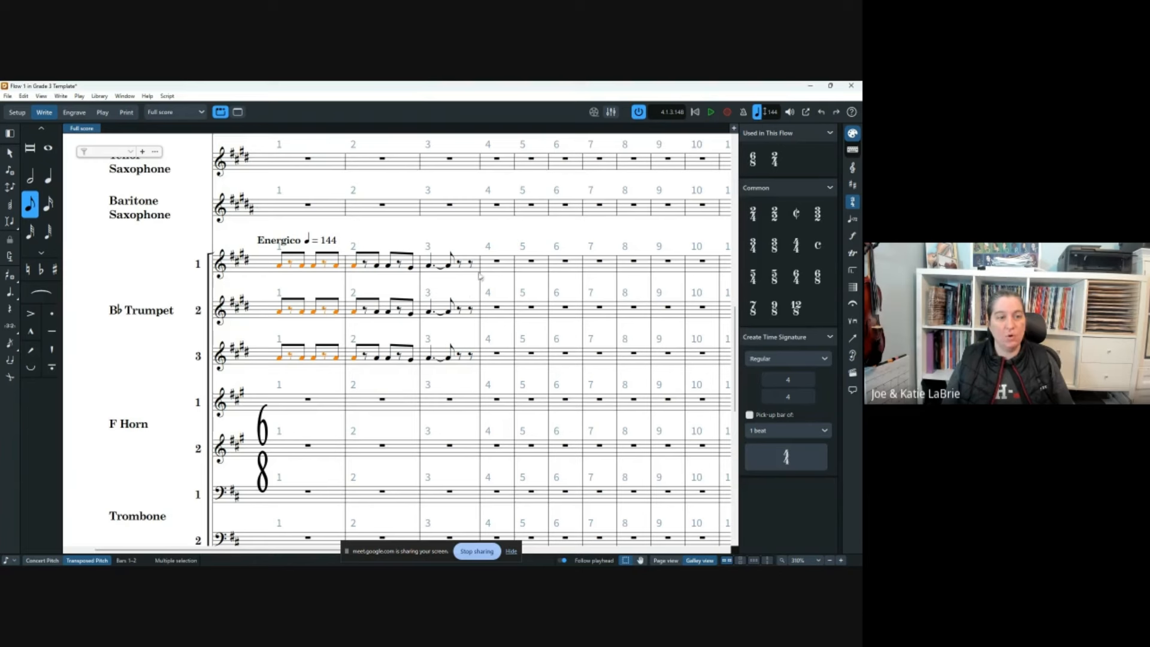
{"action": "left_click", "coordinate": [500, 287]}
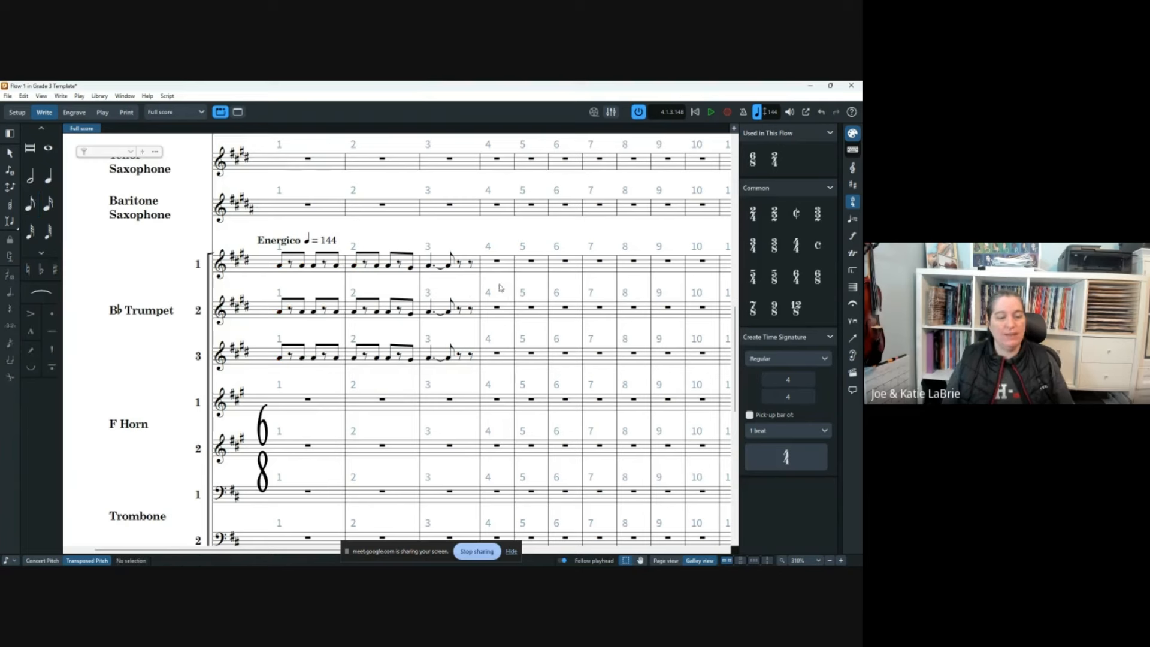
{"action": "left_click", "coordinate": [280, 264]}
{"action": "left_click", "coordinate": [354, 264], "text": "shift"}
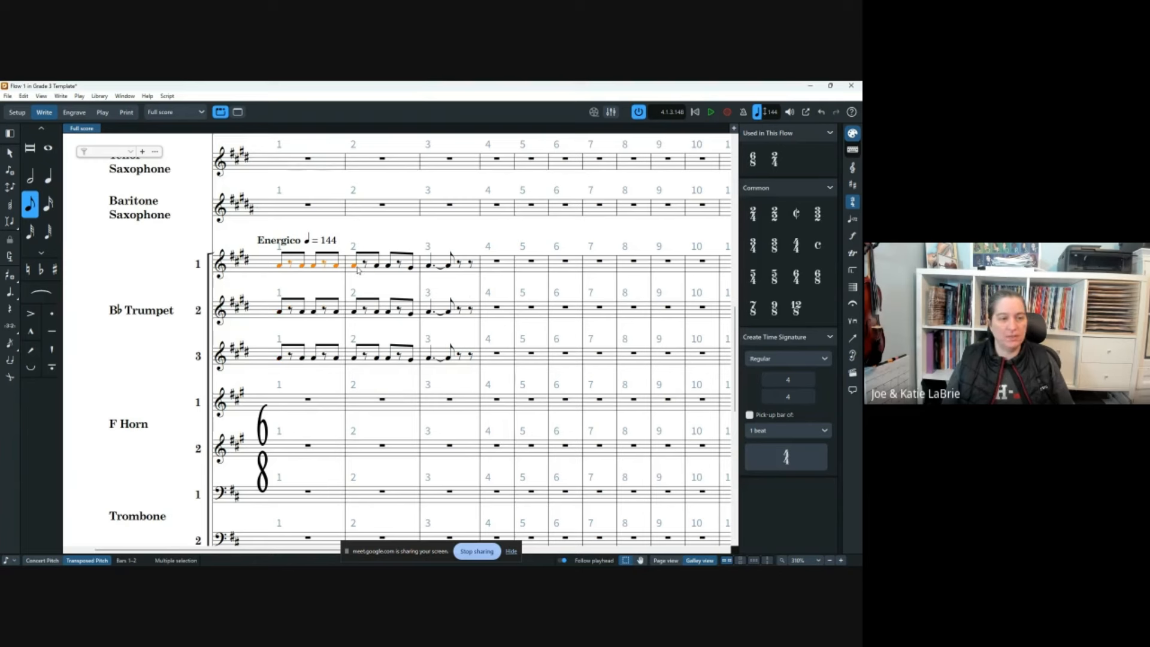
{"action": "key", "text": "s"}
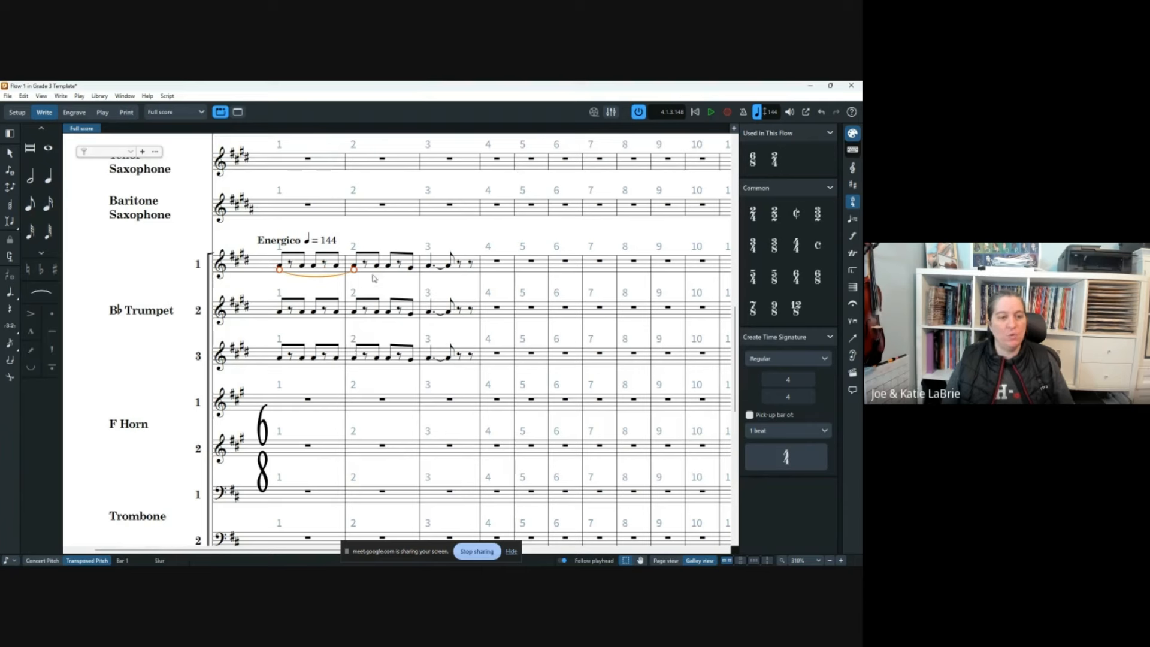
{"action": "left_click", "coordinate": [386, 283]}
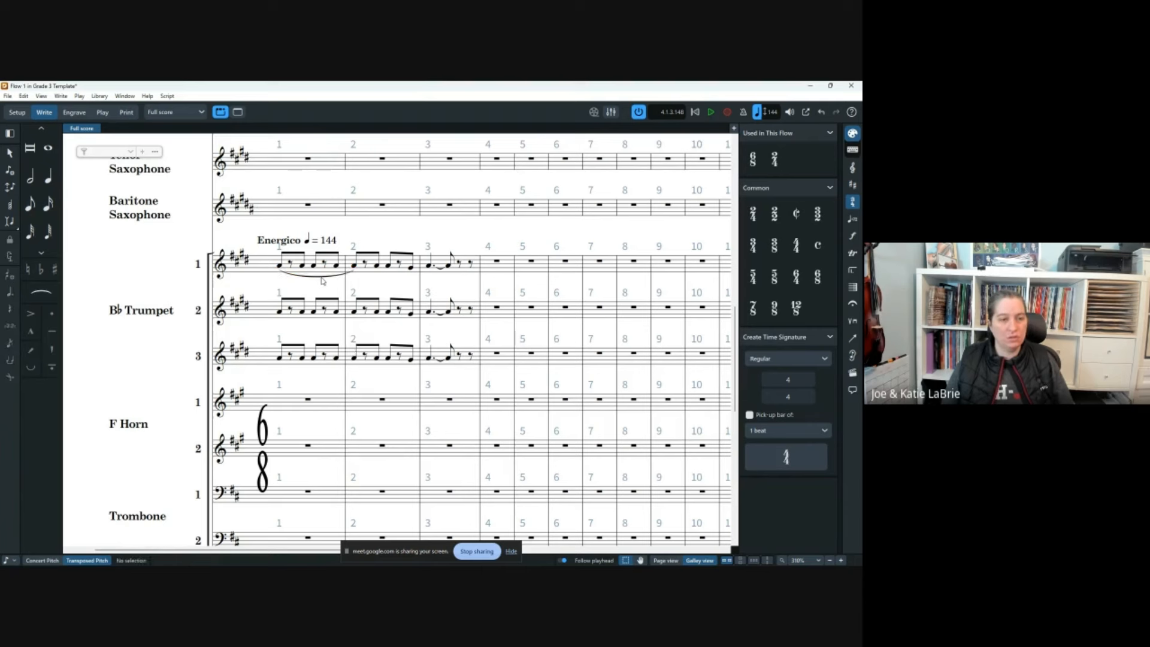
{"action": "left_click", "coordinate": [321, 277]}
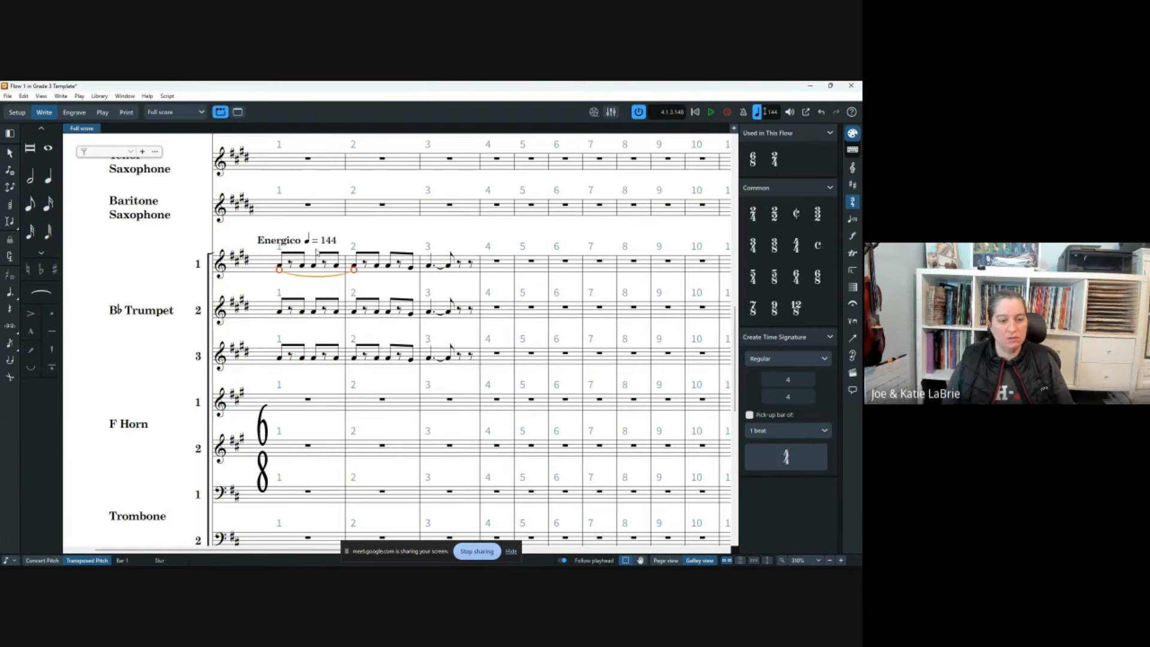
{"action": "left_click", "coordinate": [293, 287]}
{"action": "left_click", "coordinate": [286, 263]}
{"action": "left_click", "coordinate": [411, 268], "text": "shift"}
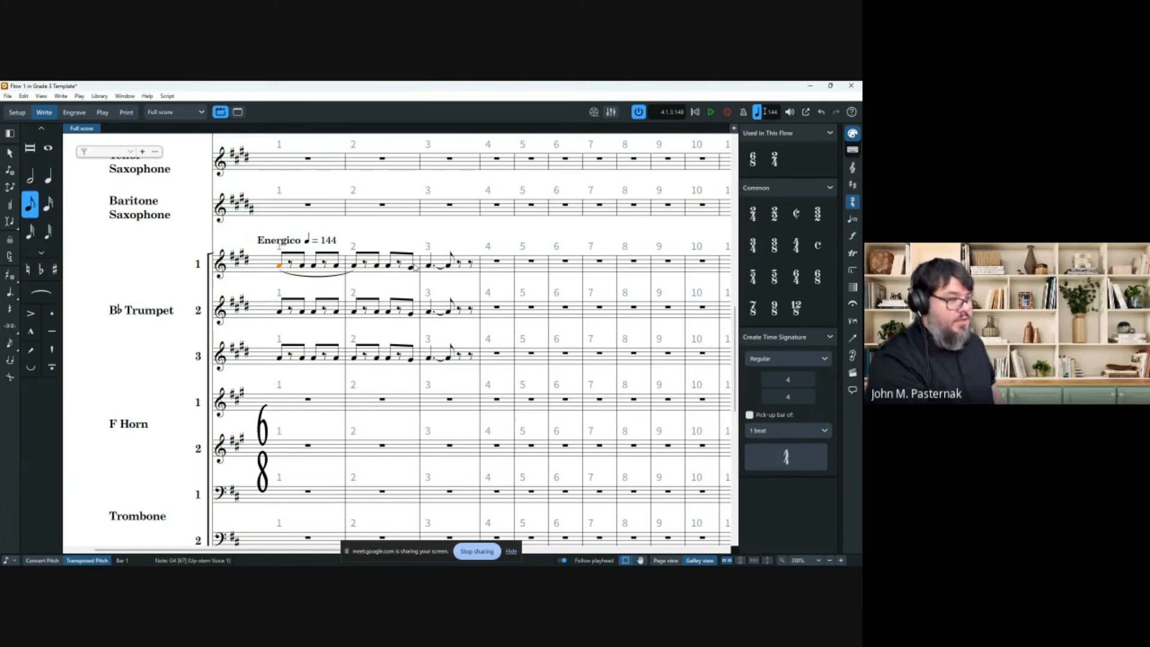
{"action": "right_click", "coordinate": [322, 271]}
{"action": "mouse_move", "coordinate": [385, 315]}
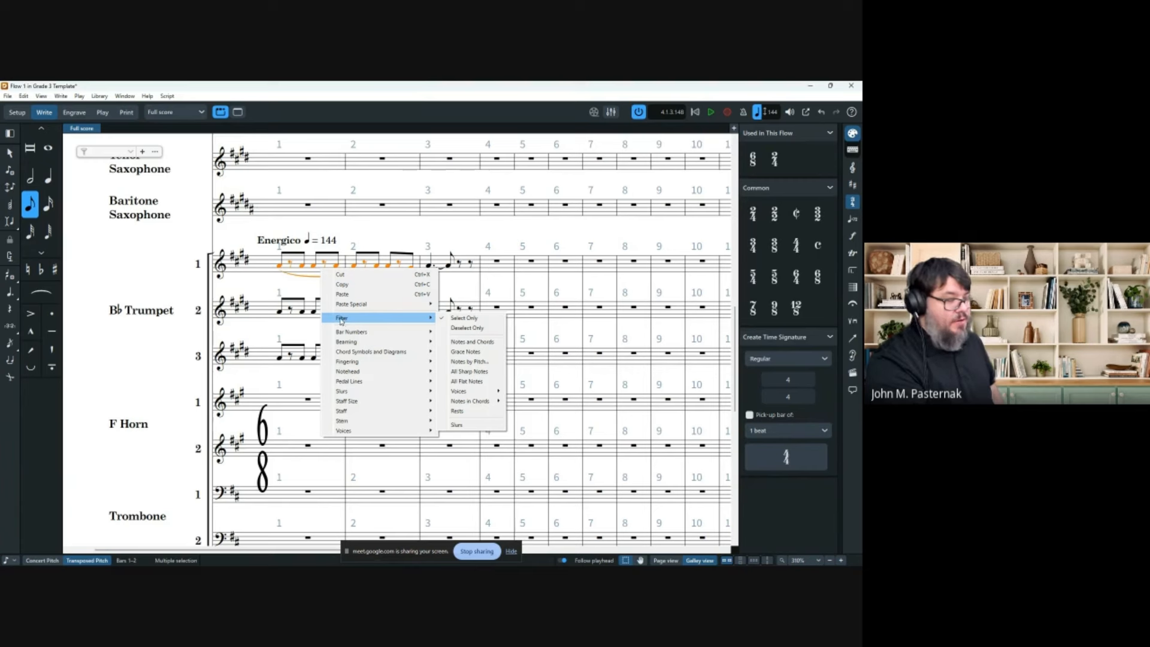
{"action": "left_click", "coordinate": [457, 425]}
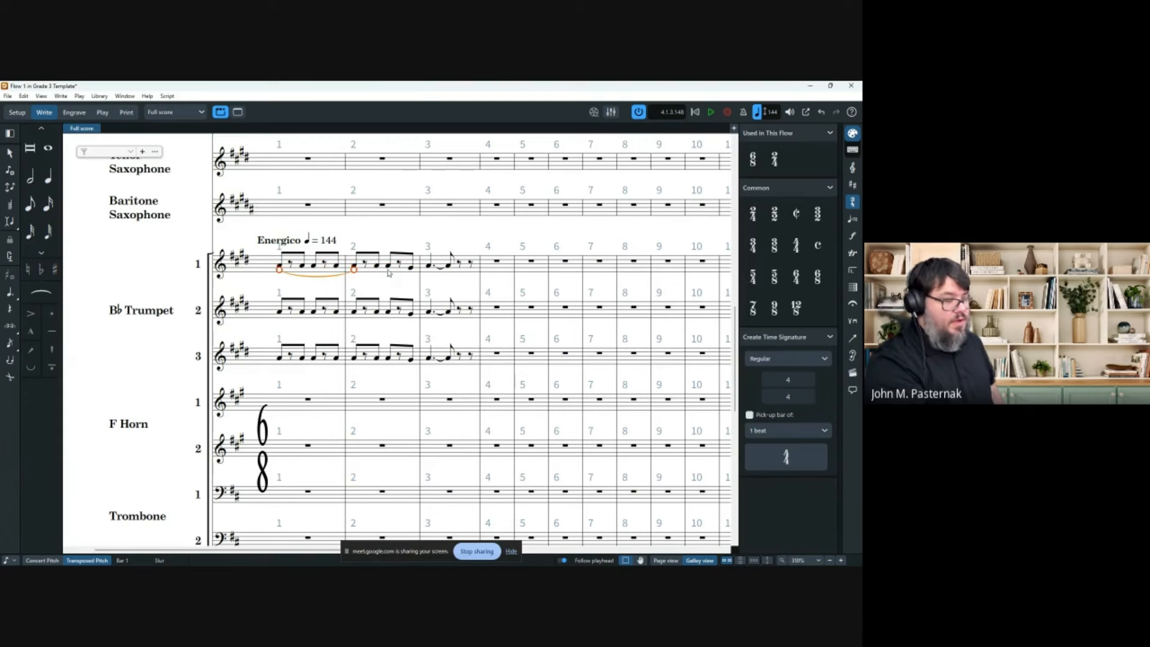
{"action": "key", "text": "ctrl+c"}
{"action": "left_click", "coordinate": [280, 313]}
{"action": "key", "text": "ctrl+v"}
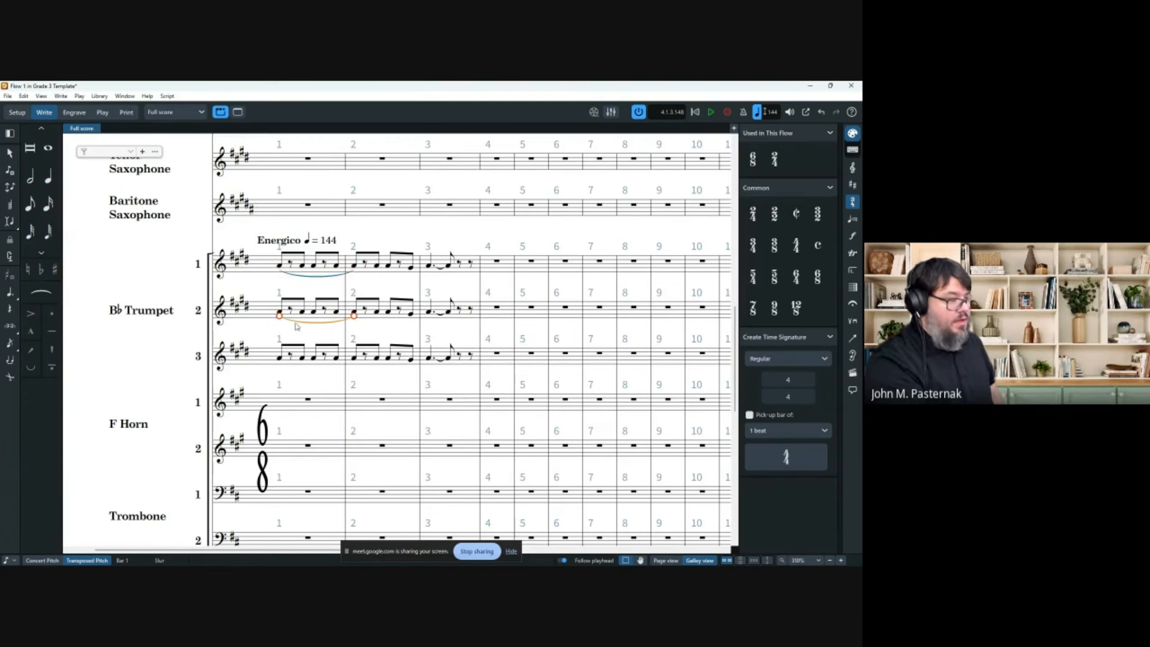
{"action": "key", "text": "ctrl+z"}
{"action": "left_click", "coordinate": [283, 359], "text": "shift"}
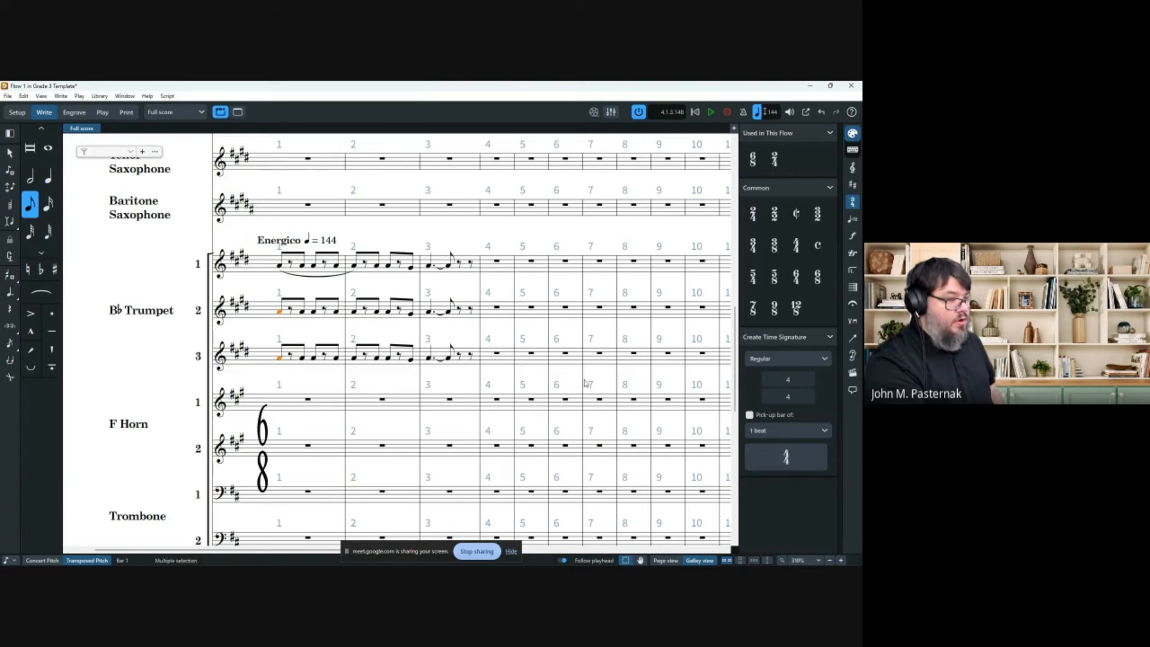
{"action": "key", "text": "ctrl+v"}
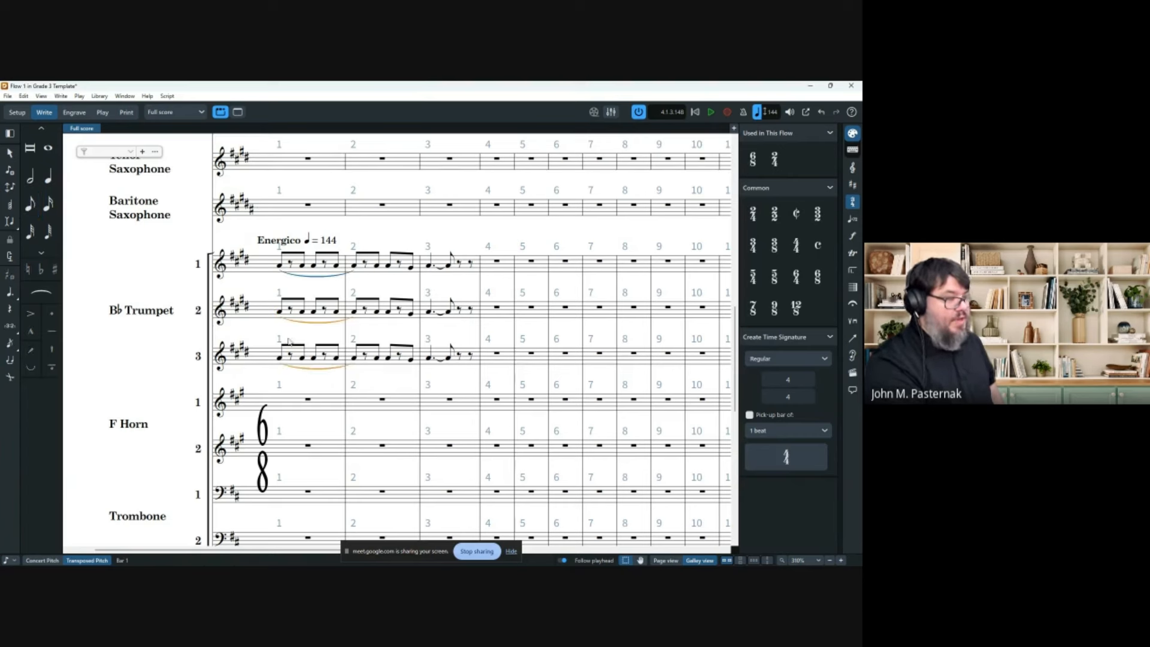
{"action": "left_click", "coordinate": [336, 275], "text": "ctrl"}
{"action": "key", "text": "Delete"}
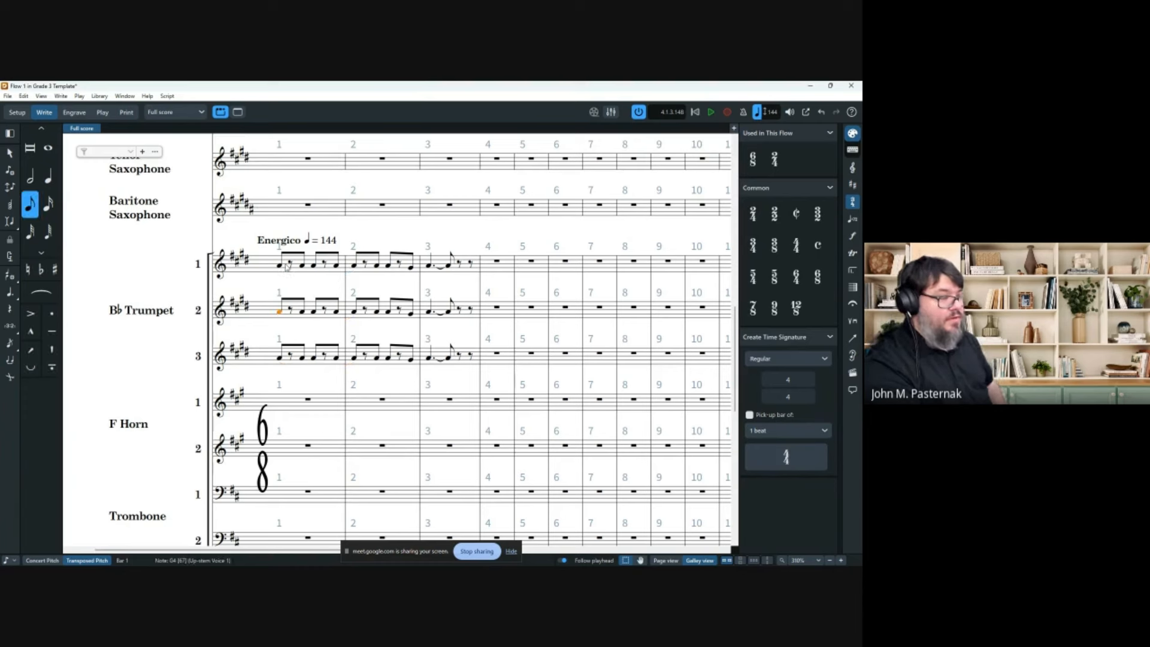
{"action": "left_click", "coordinate": [282, 266]}
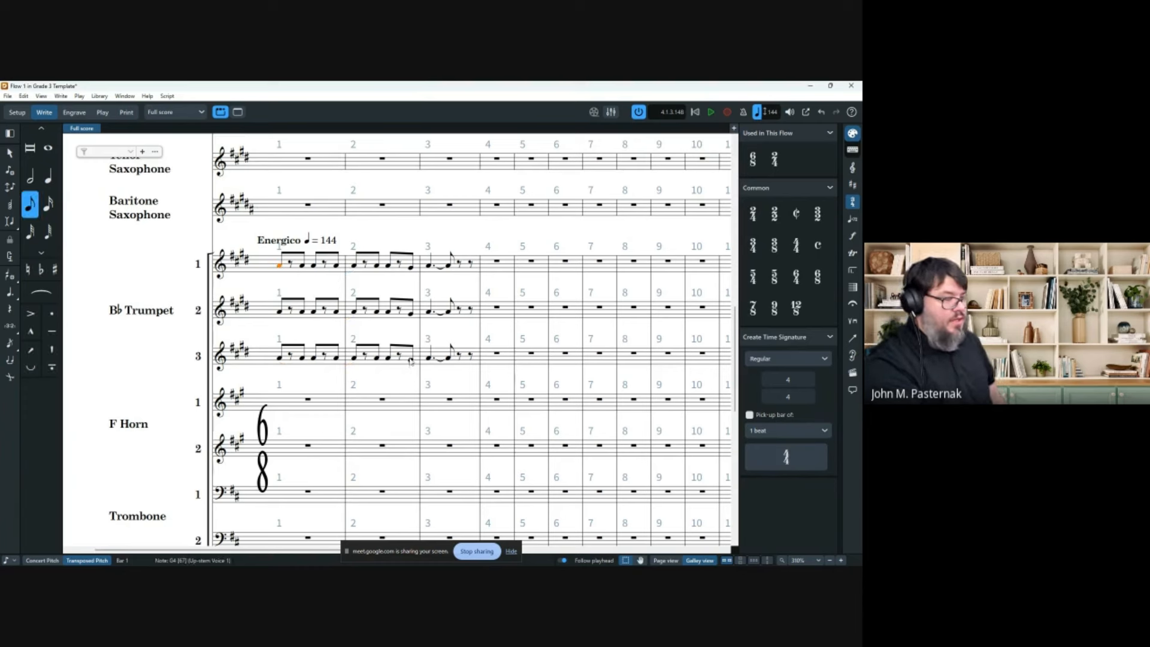
{"action": "left_click", "coordinate": [412, 362], "text": "shift"}
{"action": "key", "text": "s"}
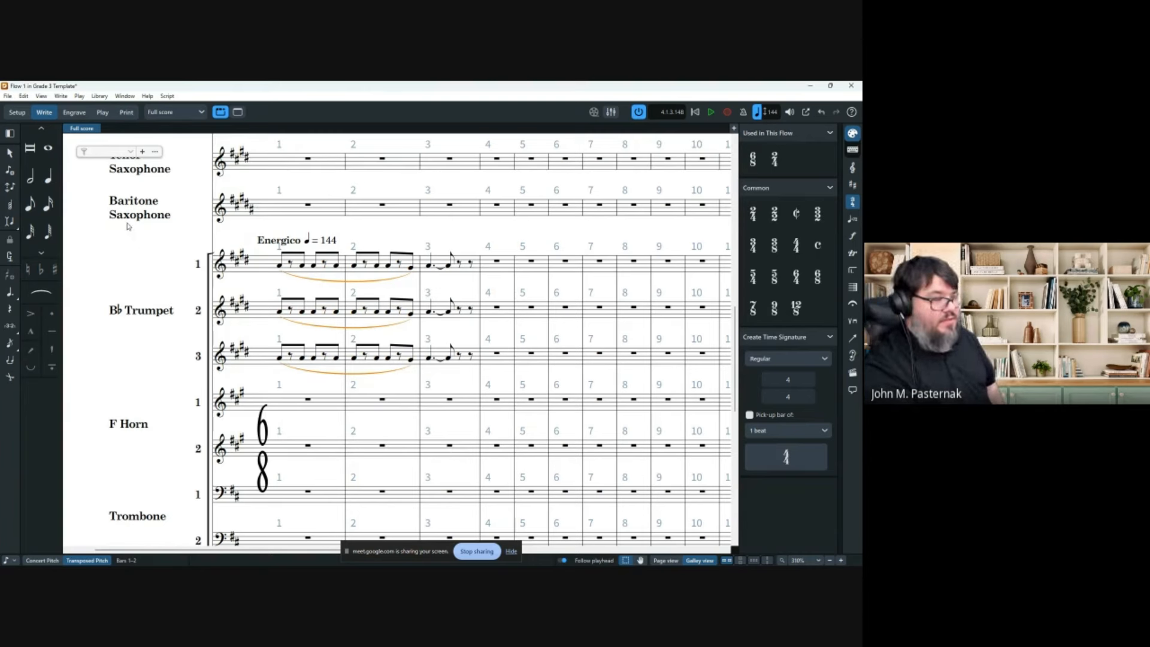
{"action": "key", "text": "Delete"}
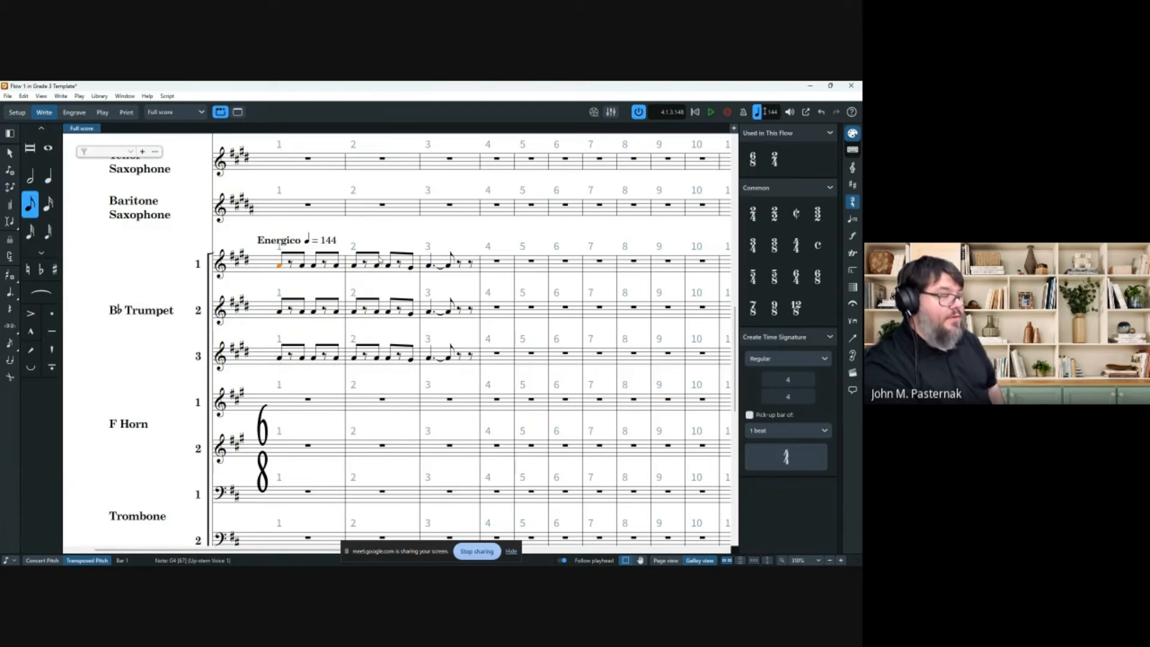
{"action": "left_click", "coordinate": [308, 400]}
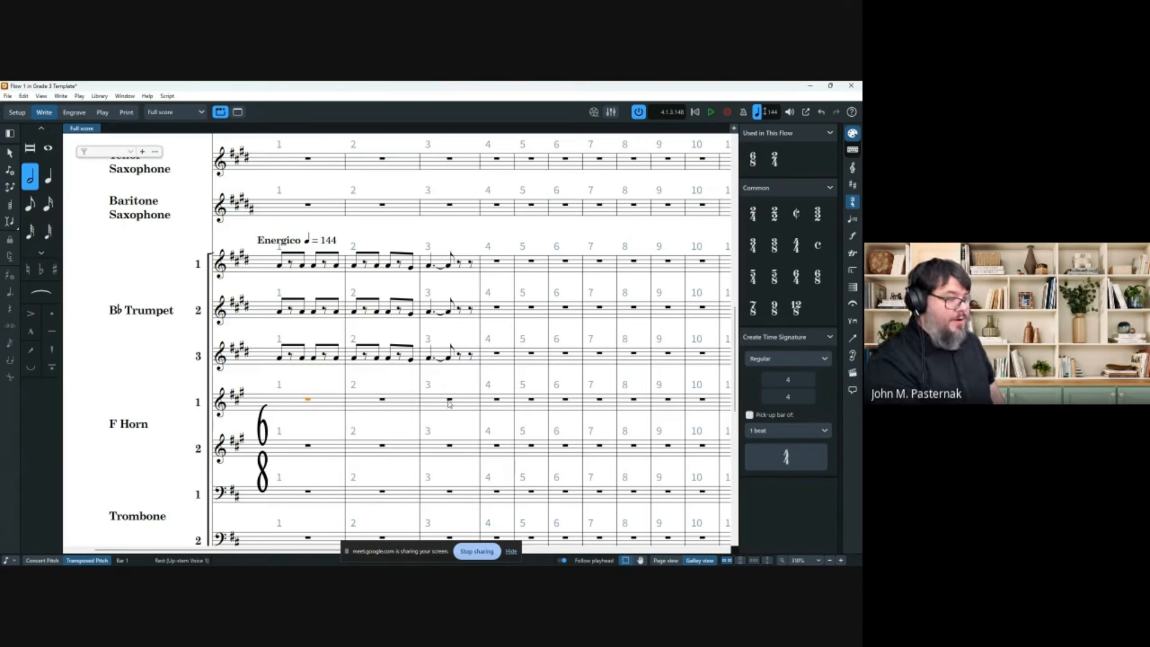
Cue Trumpet (B Flat) 1 into the F Horn 1 rests of bars 1–3.
{"action": "left_click", "coordinate": [449, 400], "text": "shift"}
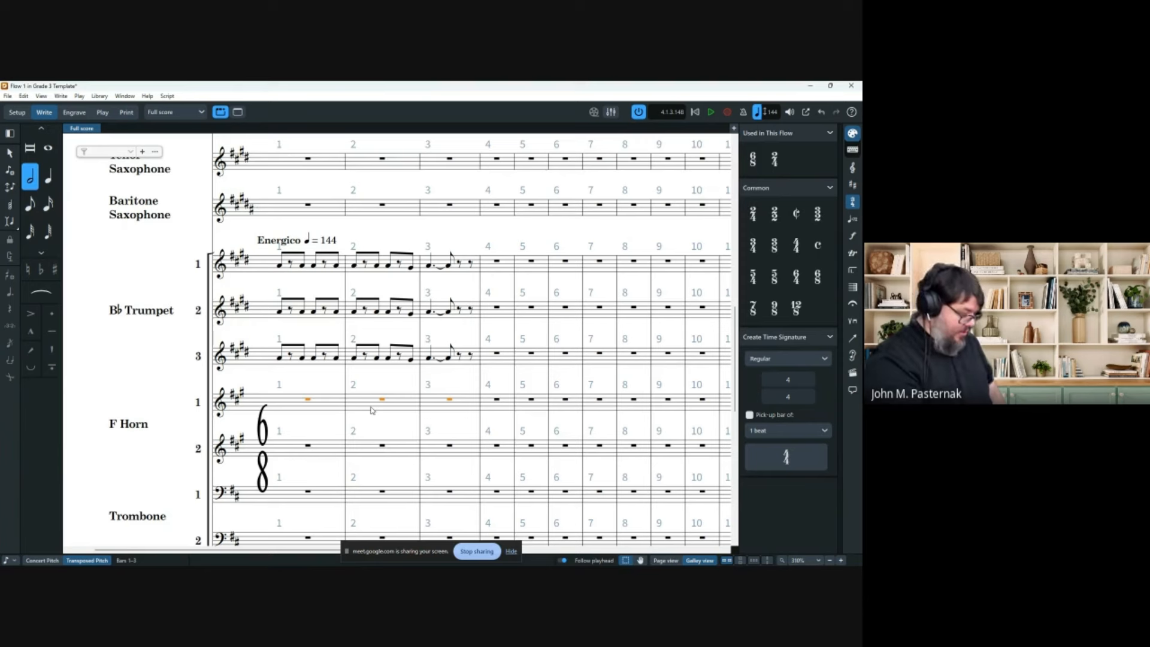
{"action": "key", "text": "shift+m"}
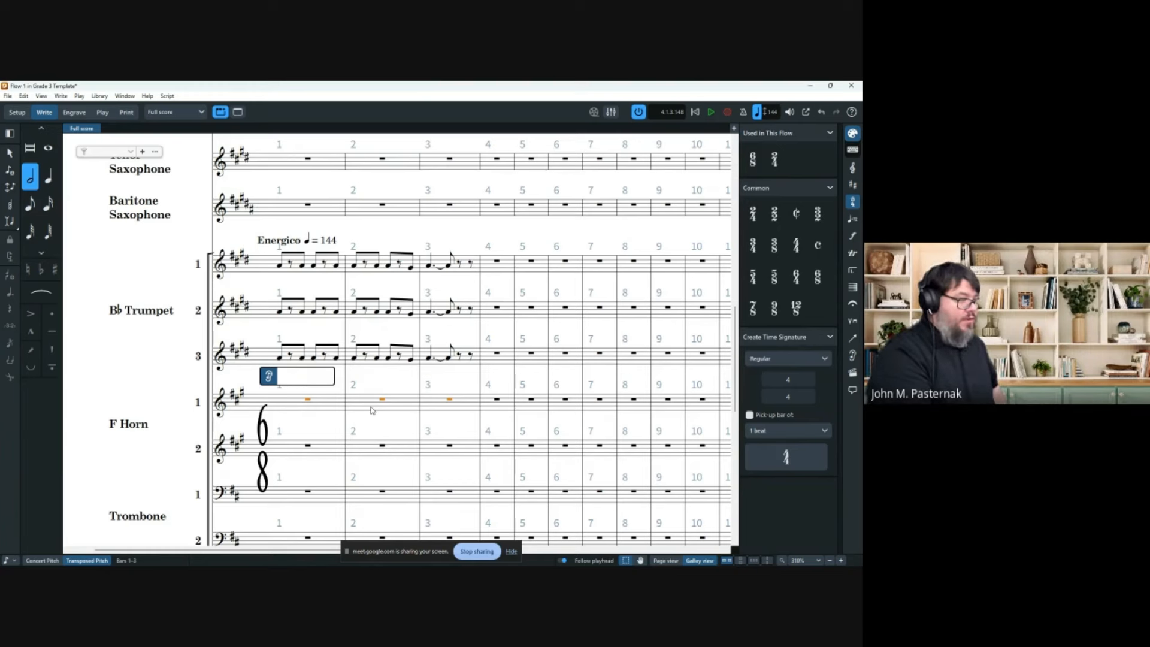
{"action": "type", "text": "tru"}
{"action": "key", "text": "Down"}
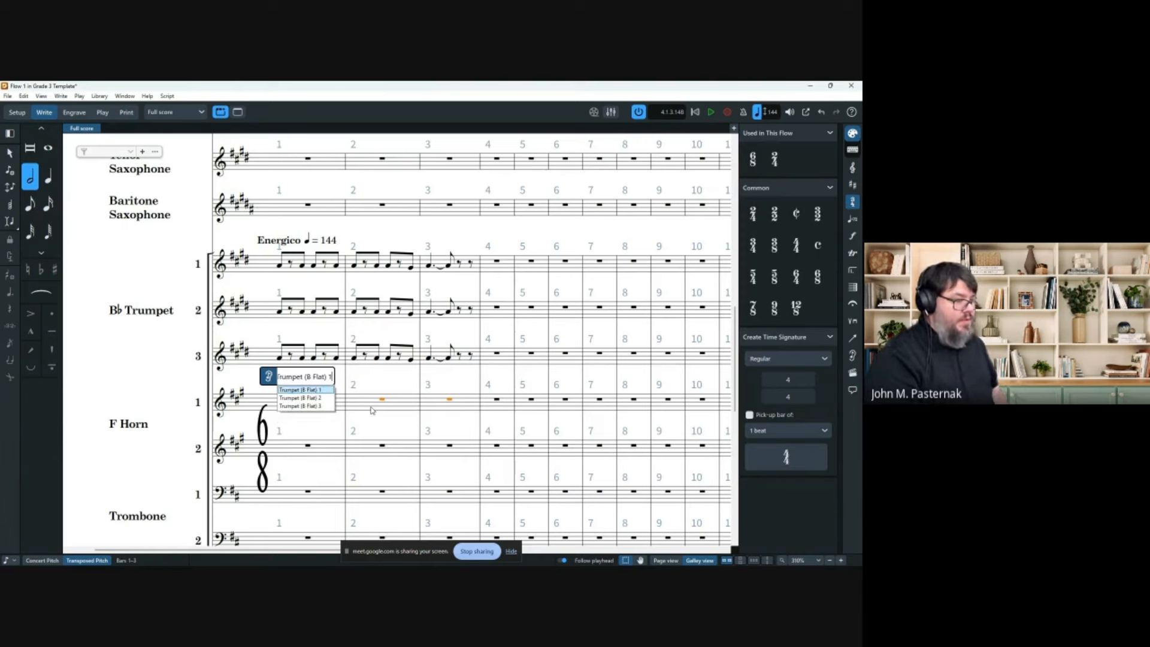
{"action": "key", "text": "Return"}
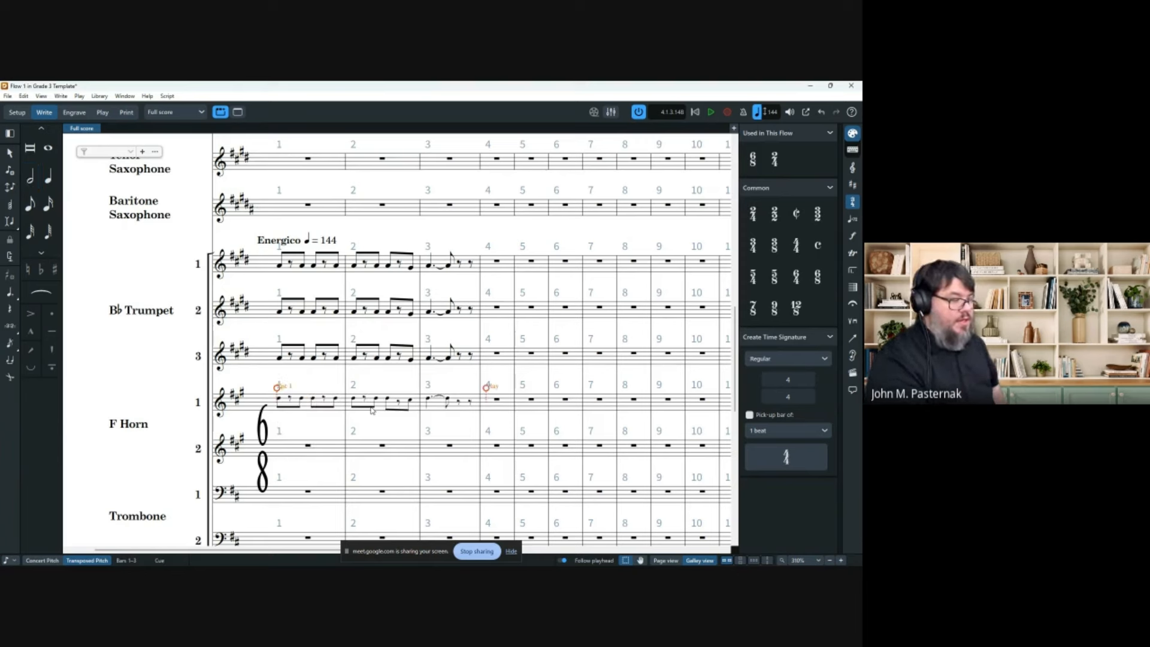
{"action": "left_click", "coordinate": [336, 266]}
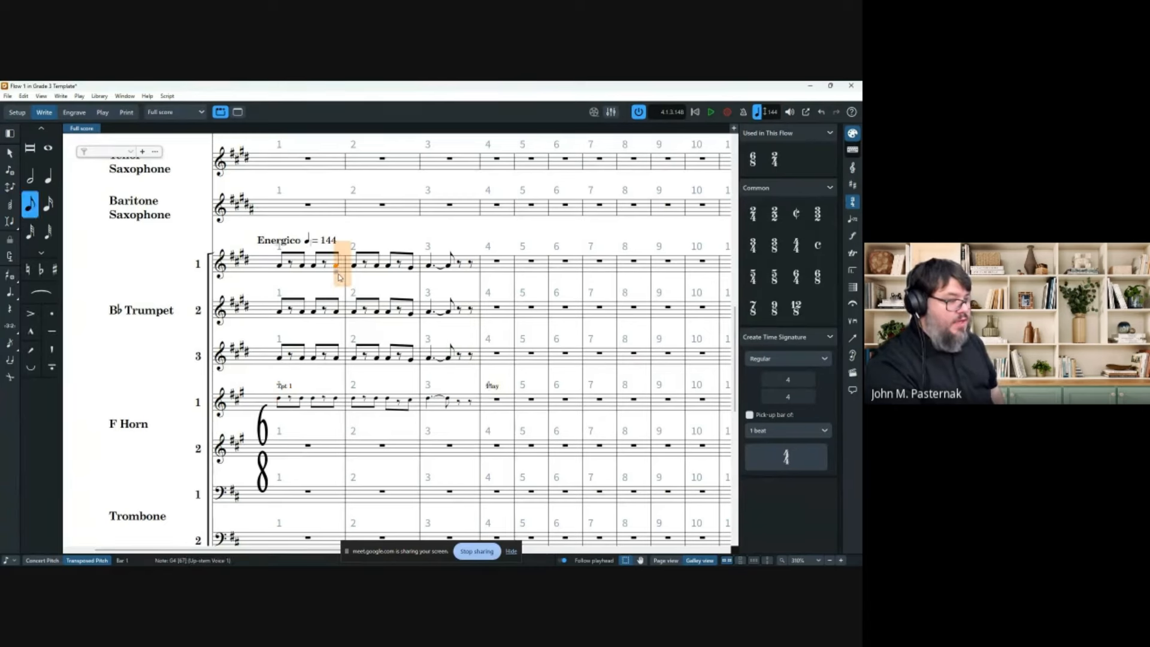
Lower Trumpet 1's last bar 1 eighth to D4 and slur it into bar 2.
{"action": "key", "text": "e"}
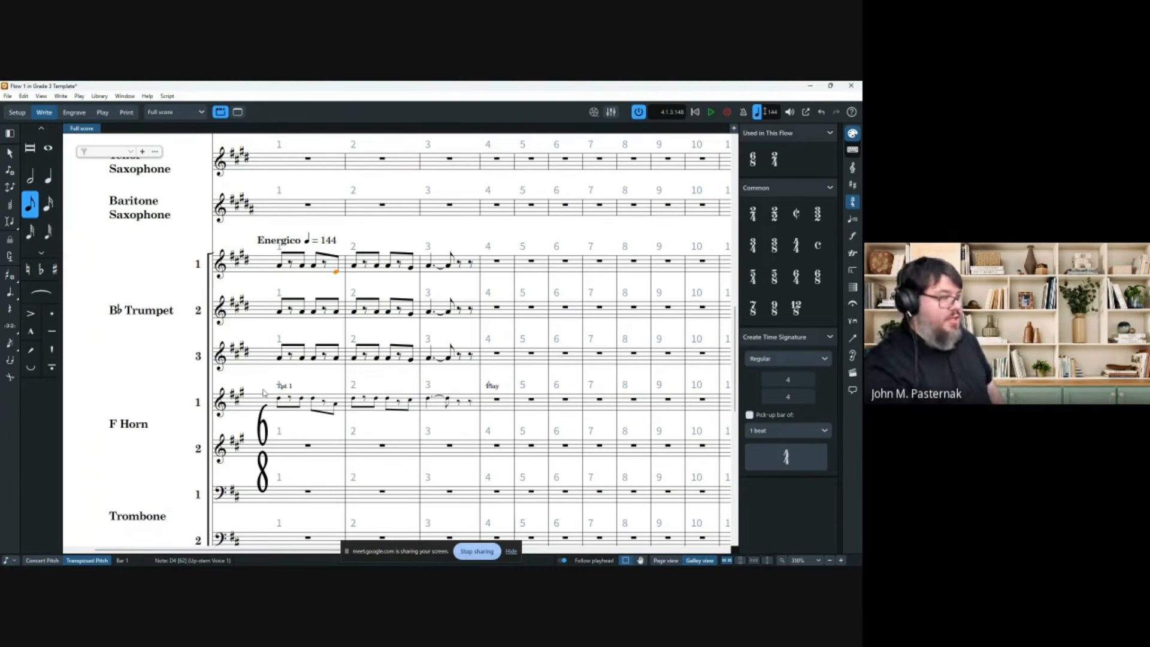
{"action": "key", "text": "s"}
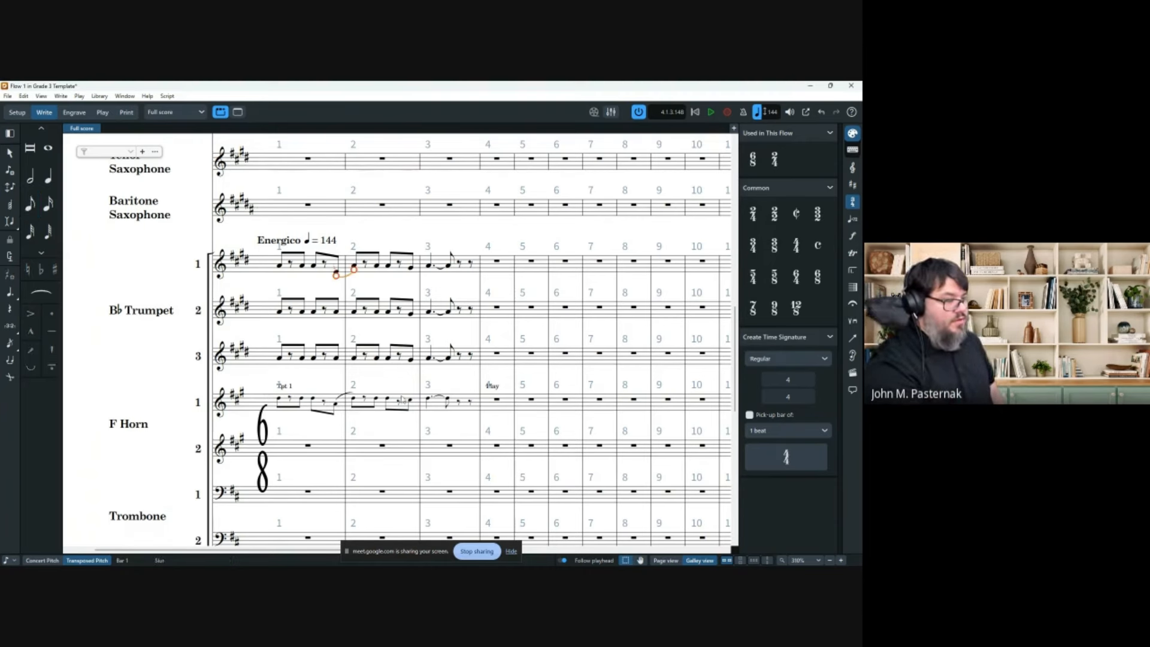
{"action": "left_click", "coordinate": [335, 269]}
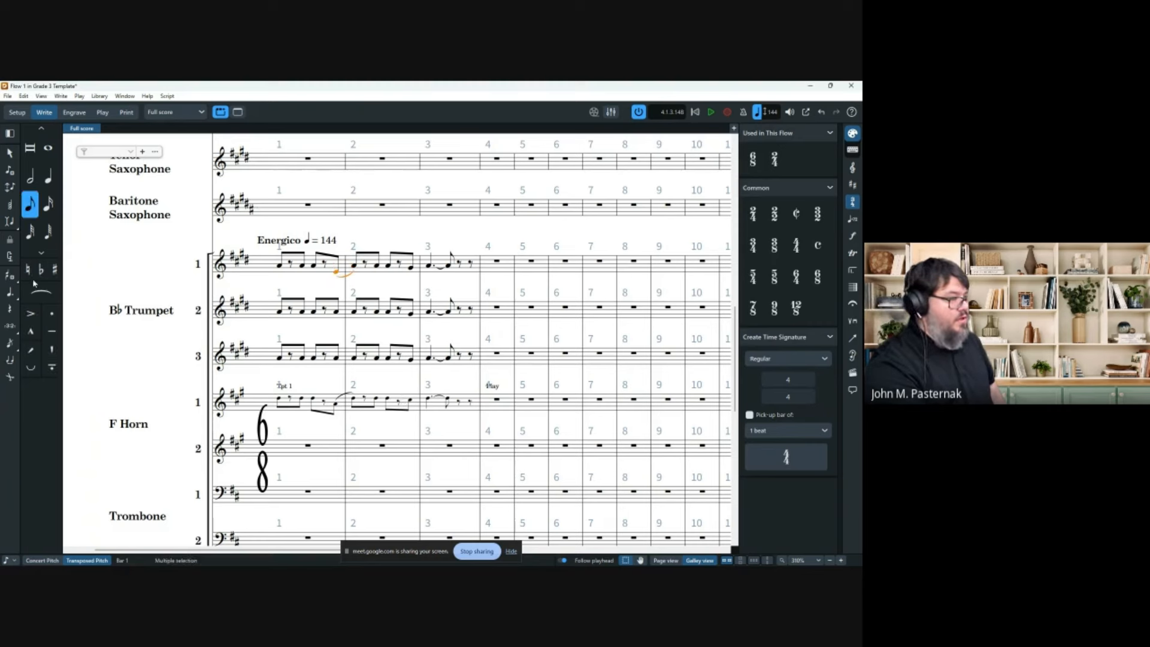
{"action": "left_click", "coordinate": [33, 313]}
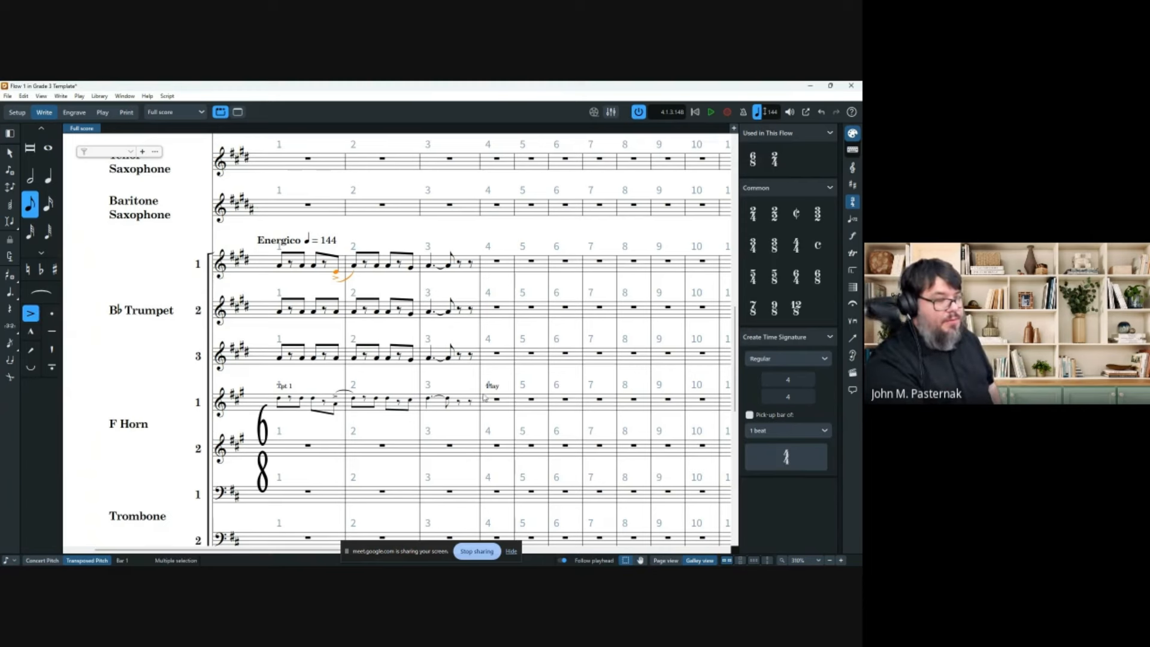
Delete the Trumpet 1 cue from Horn 1.
{"action": "key", "text": "Escape"}
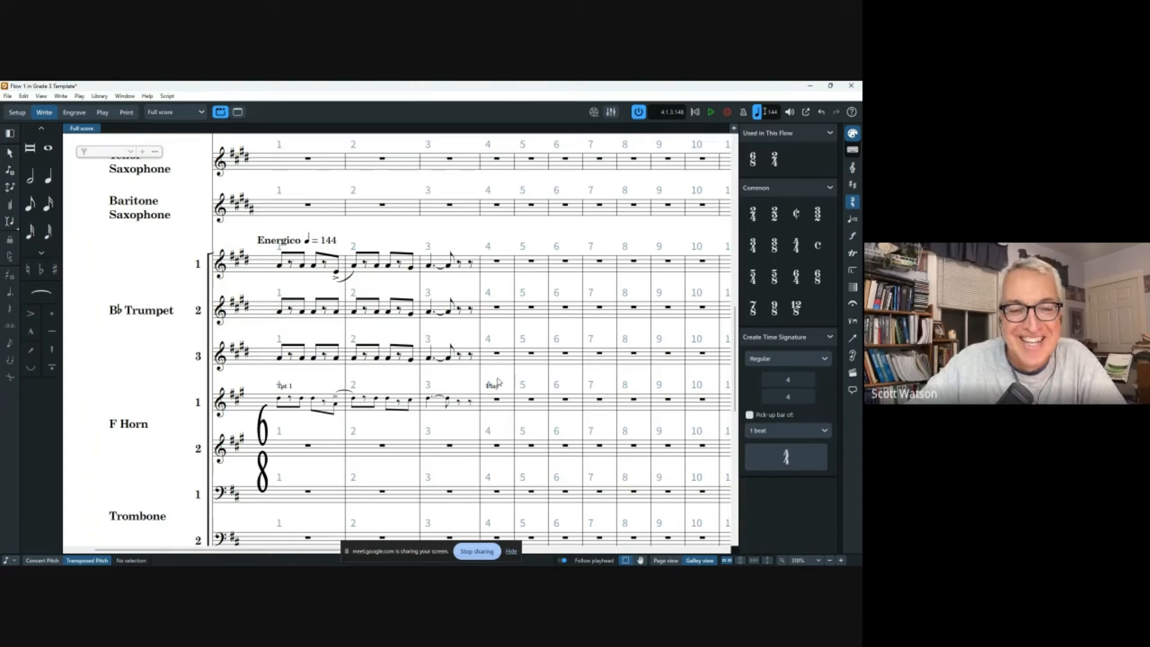
{"action": "left_click", "coordinate": [279, 386]}
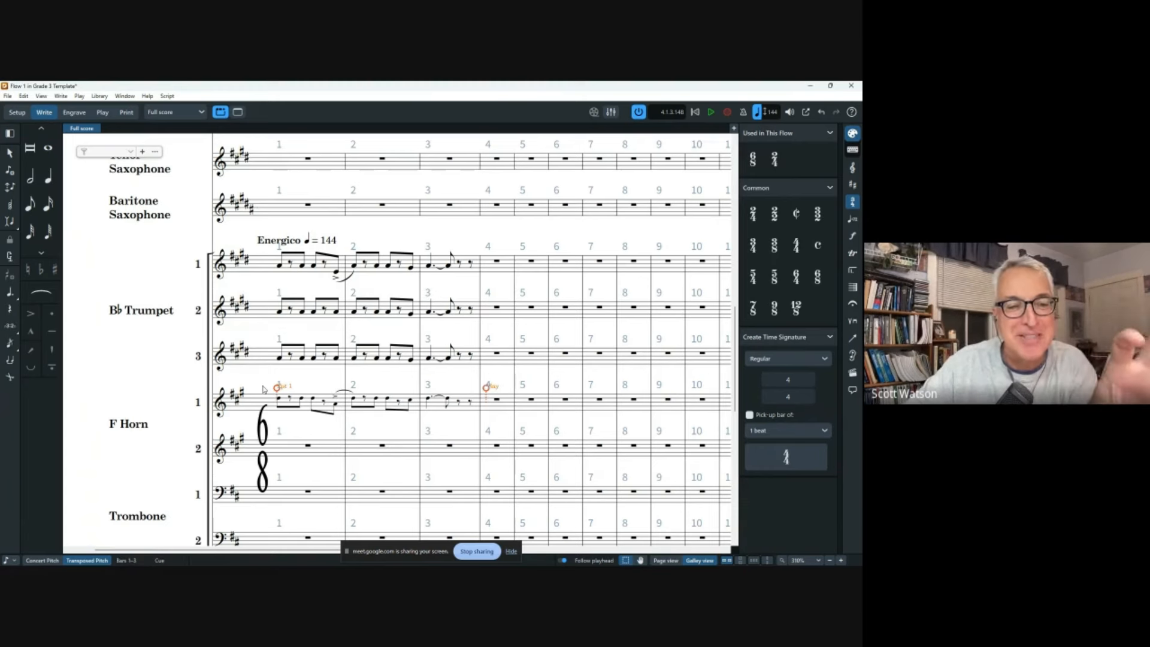
{"action": "key", "text": "Delete"}
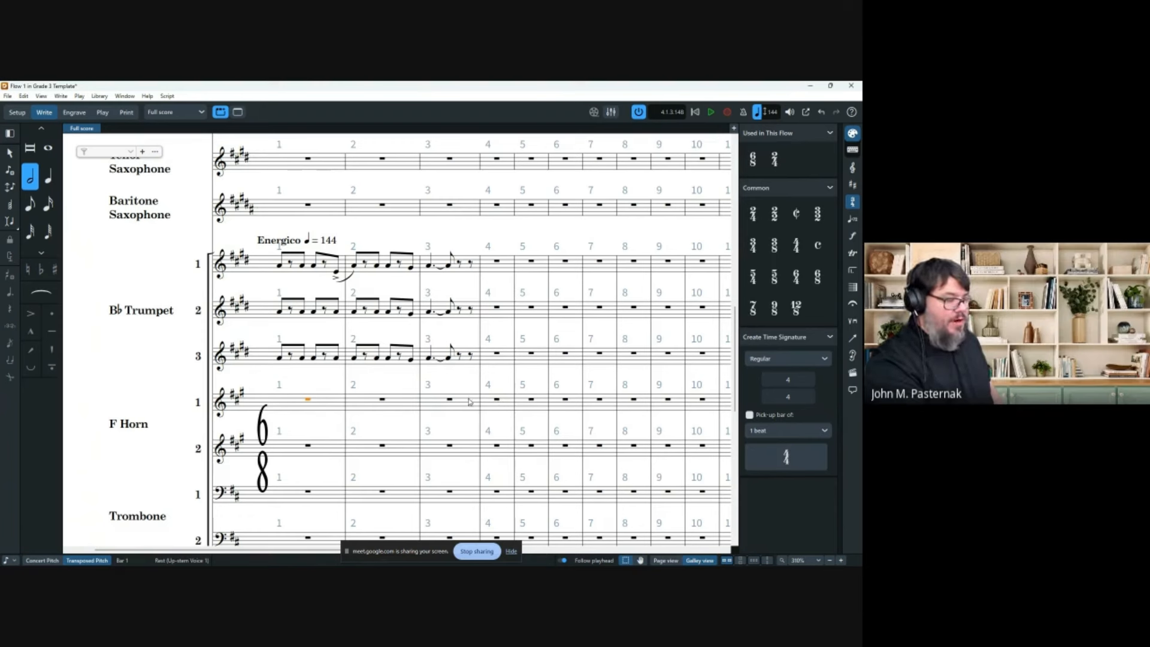
Cue Trumpet (B Flat) 1 again across Horn 1 bars 1–3, now including the slur.
{"action": "left_click", "coordinate": [450, 400], "text": "shift"}
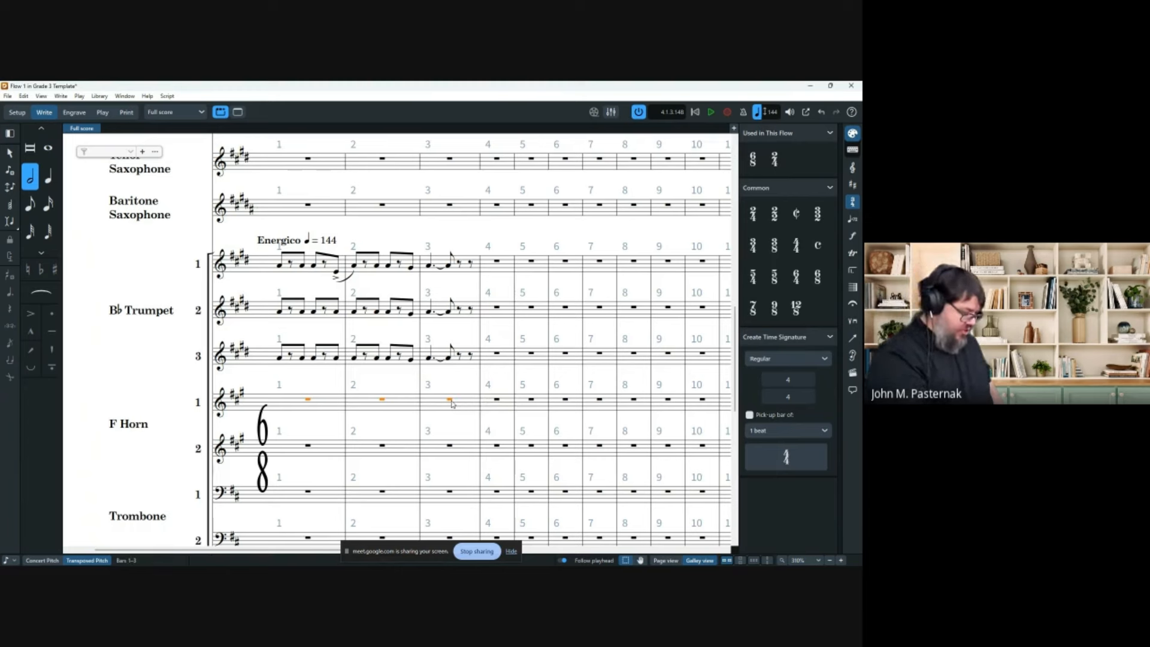
{"action": "key", "text": "shift+m"}
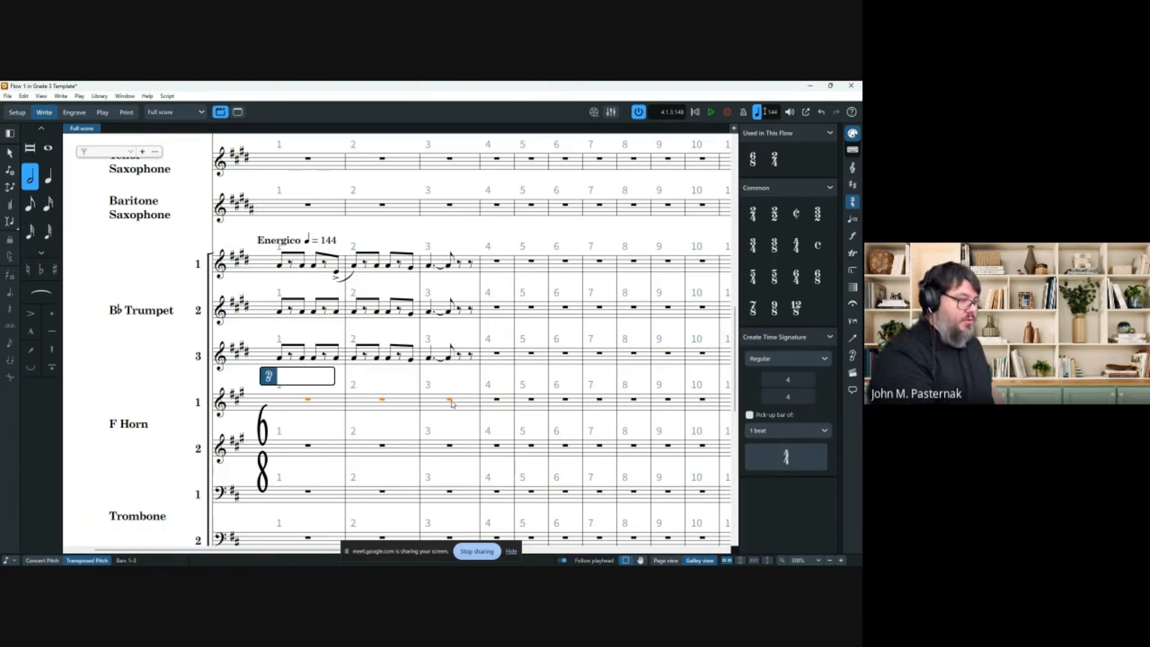
{"action": "type", "text": "tru"}
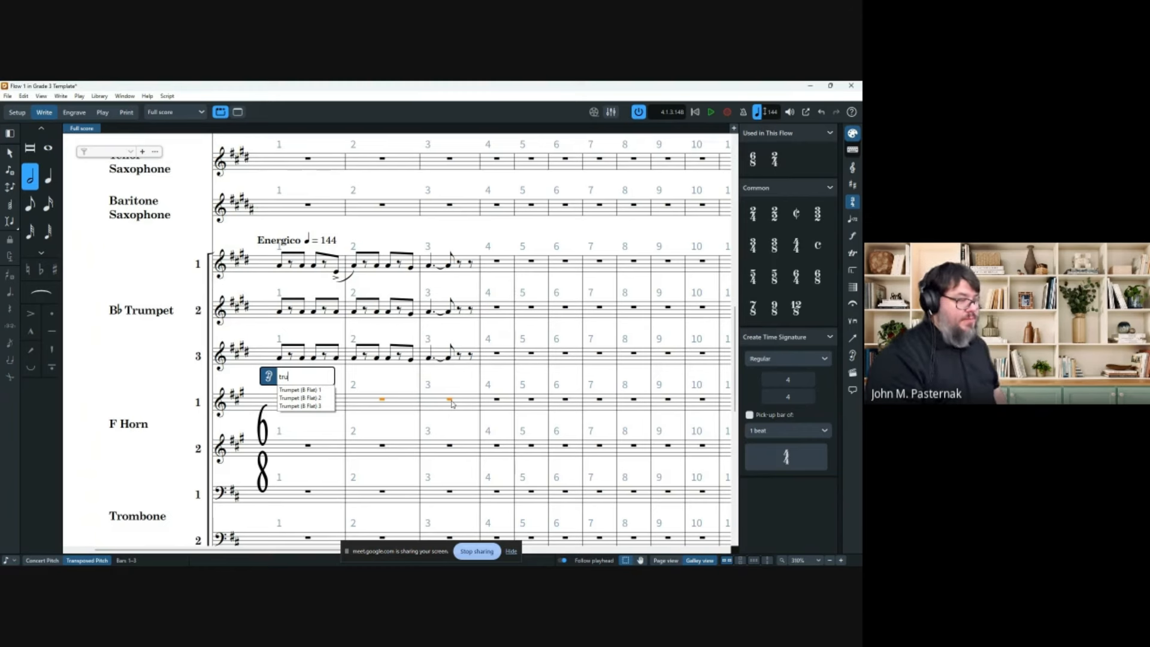
{"action": "key", "text": "Down"}
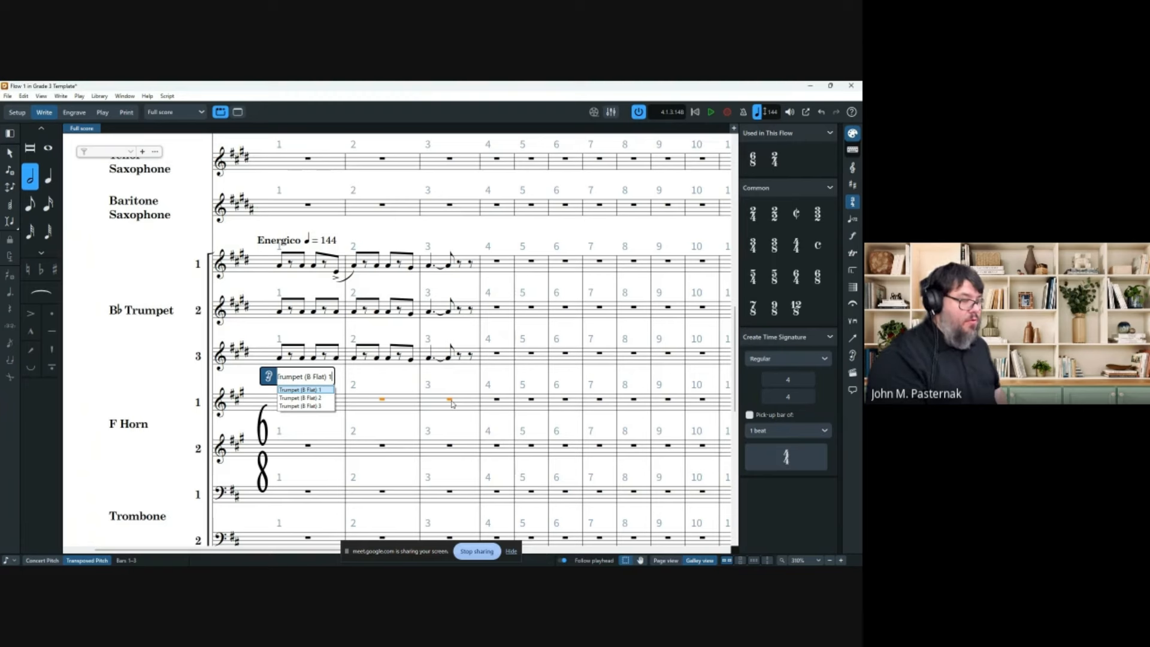
{"action": "key", "text": "Return"}
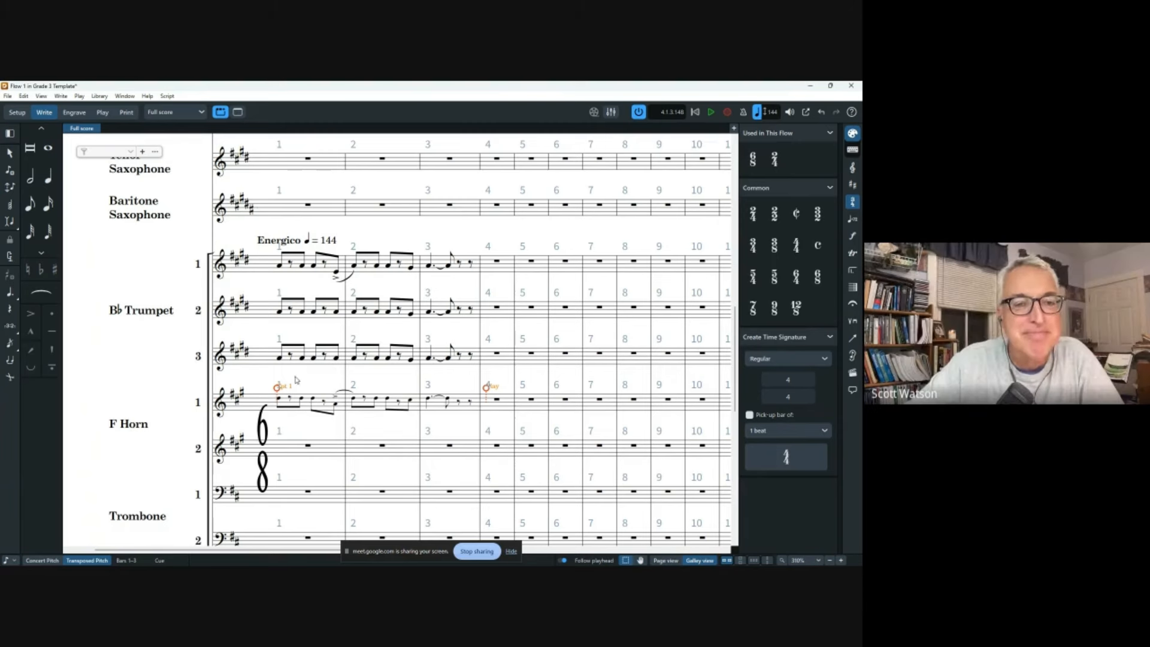
Cue Trumpet (B Flat) 2 into Horn 2 bars 1–3 and show its Properties settings.
{"action": "left_click", "coordinate": [307, 445]}
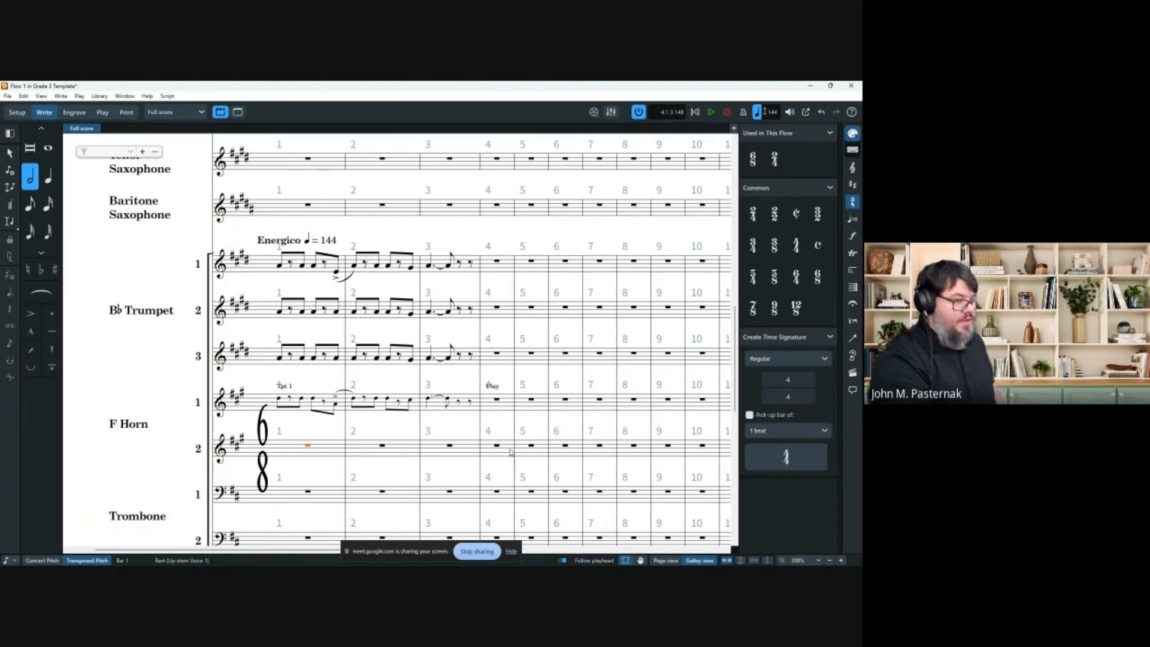
{"action": "left_click", "coordinate": [456, 449], "text": "shift"}
{"action": "key", "text": "shift+m"}
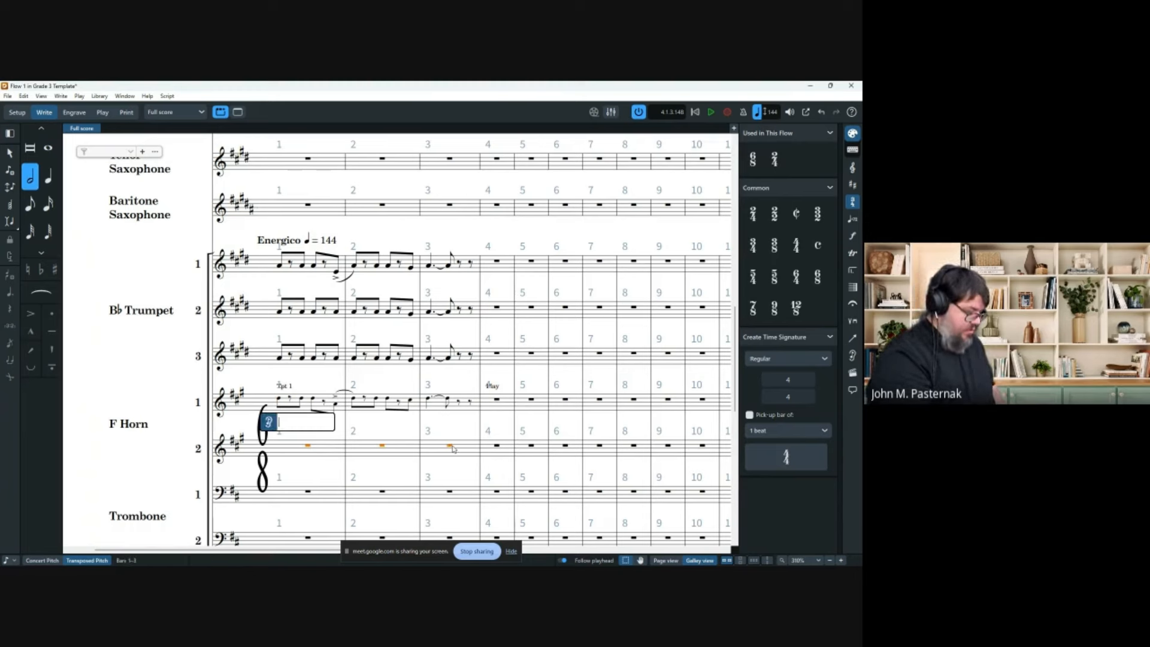
{"action": "type", "text": "tru"}
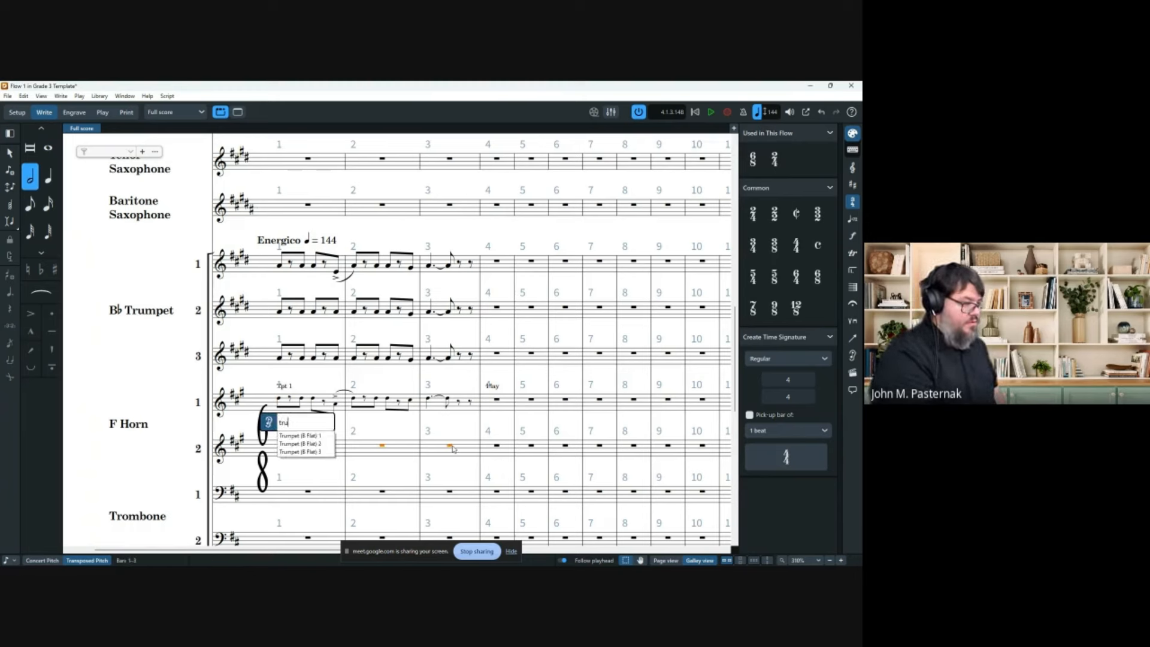
{"action": "key", "text": "Down"}
{"action": "key", "text": "Down"}
{"action": "key", "text": "Return"}
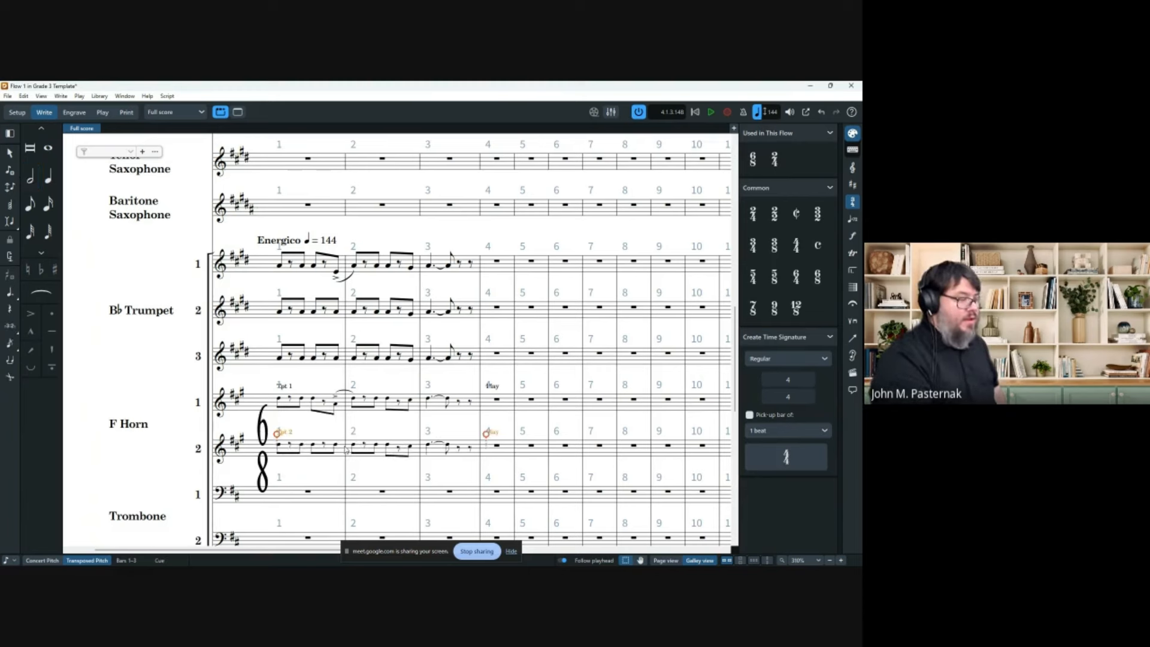
{"action": "left_click", "coordinate": [316, 563]}
{"action": "scroll", "coordinate": [363, 308], "scroll_direction": "down", "scroll_amount": 2}
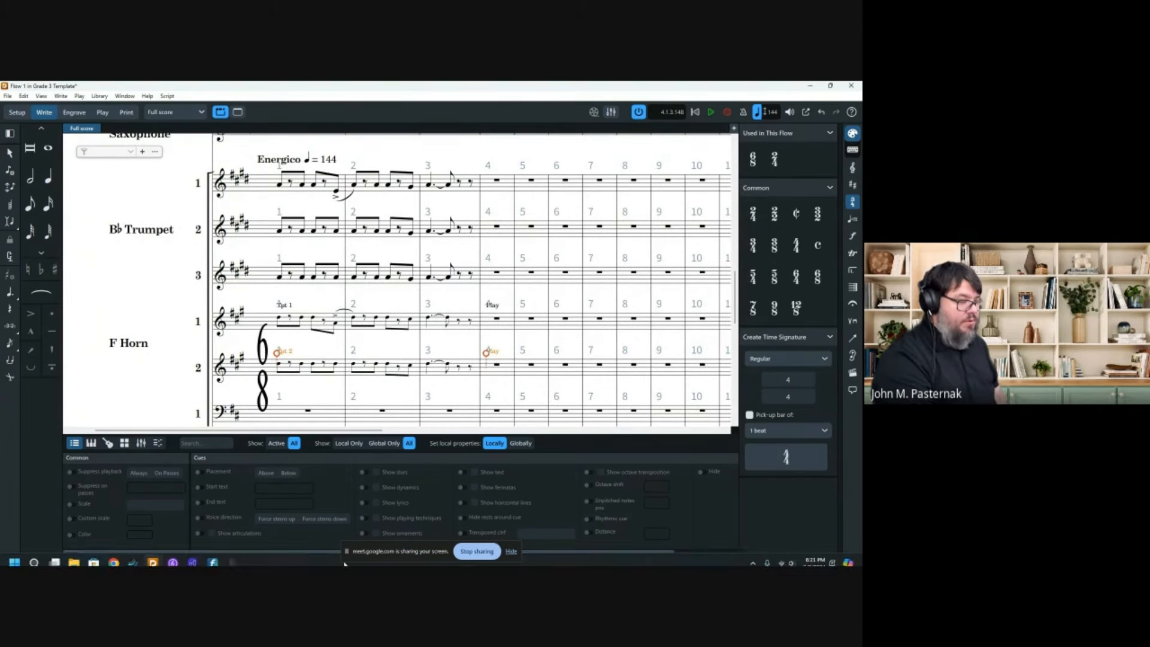
Enable the Horn 2 cue's octave shift and set it to -1.
{"action": "left_click", "coordinate": [590, 486]}
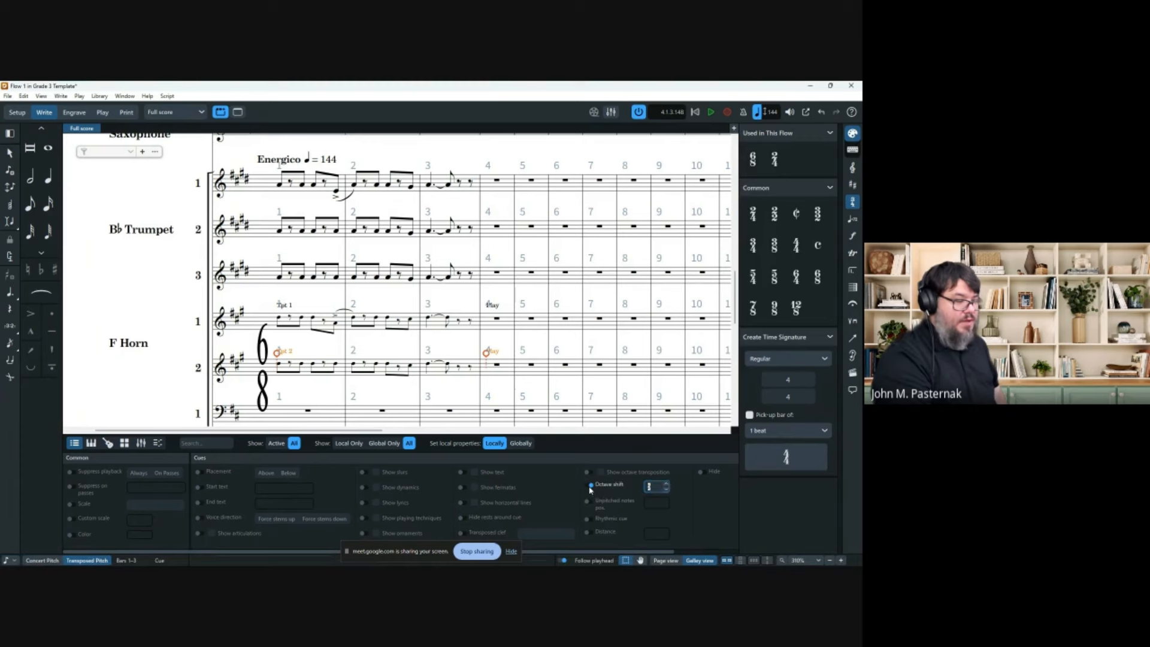
{"action": "left_click", "coordinate": [667, 495]}
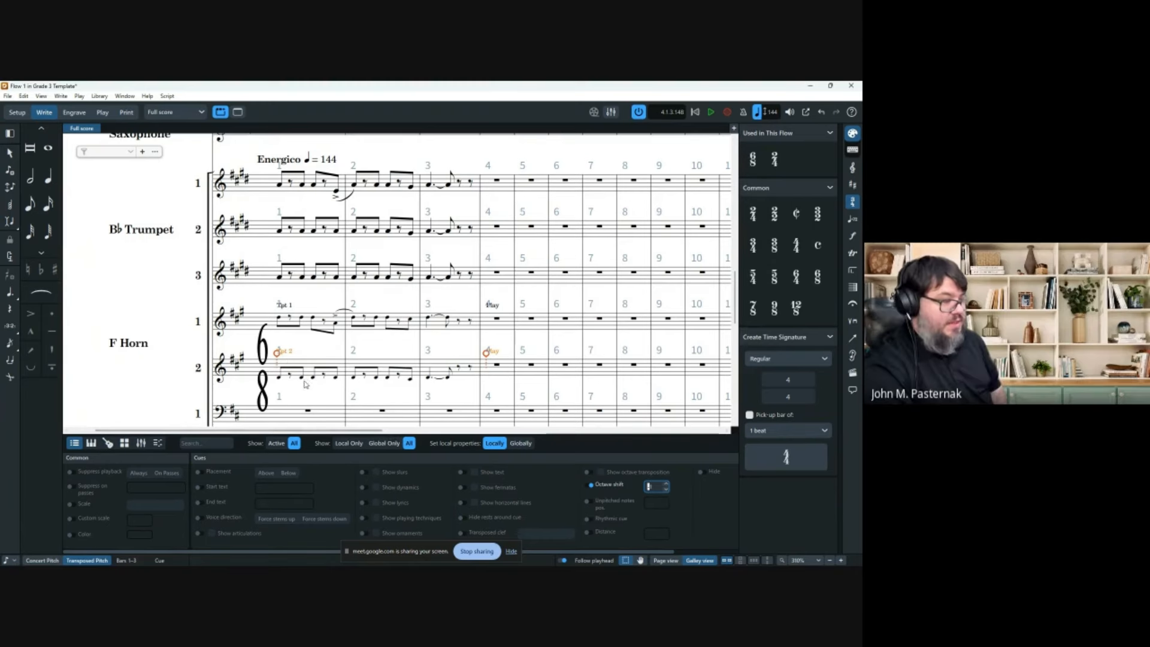
{"action": "left_click", "coordinate": [303, 379]}
Add notes in Horn 2 bars 1–2, then shorten the Trumpet 2 cue to end after bar 1.
{"action": "double_click", "coordinate": [304, 378]}
{"action": "left_click", "coordinate": [303, 378]}
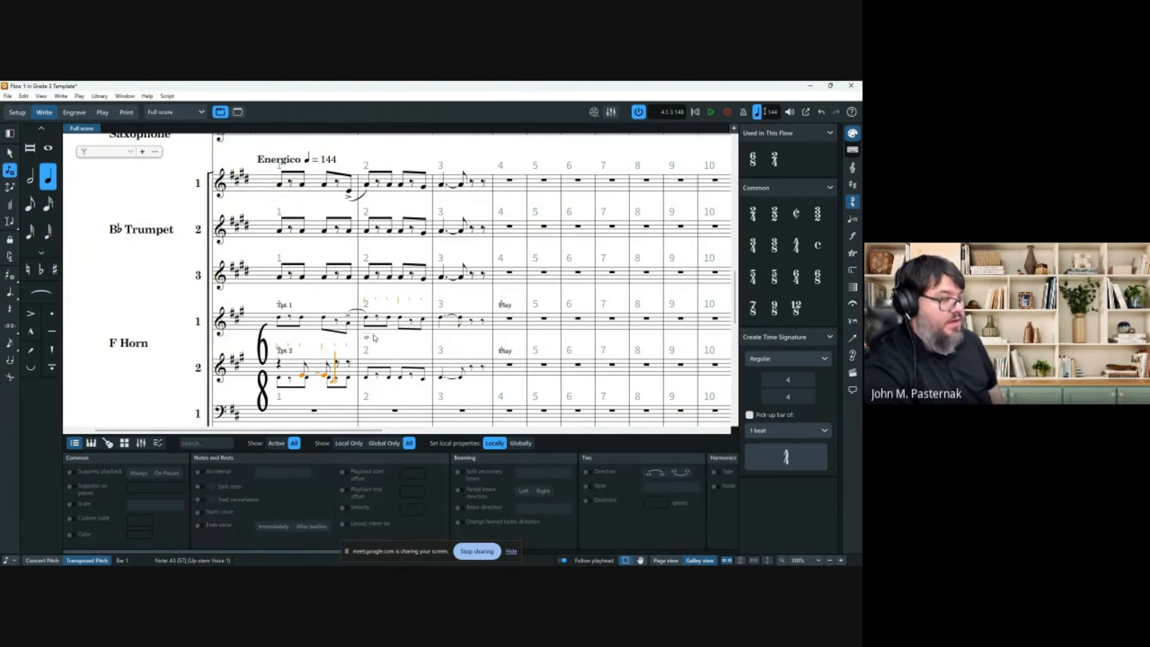
{"action": "left_click", "coordinate": [390, 363]}
{"action": "left_click", "coordinate": [457, 367]}
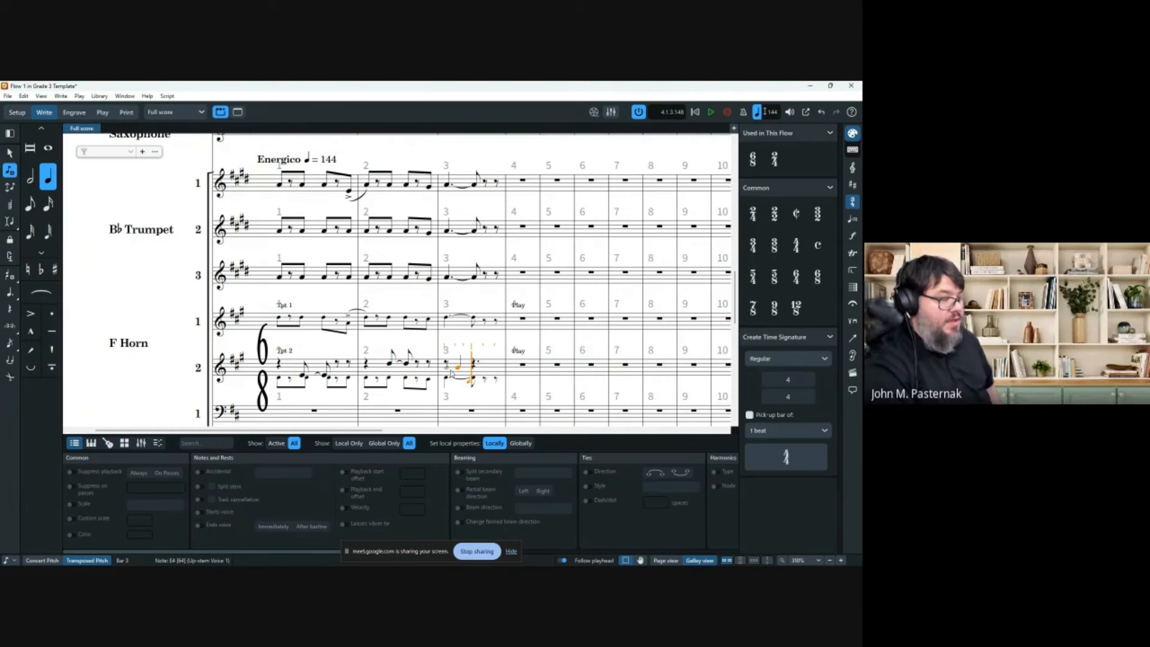
{"action": "key", "text": "ctrl+z"}
{"action": "key", "text": "ctrl+z"}
{"action": "key", "text": "ctrl+z"}
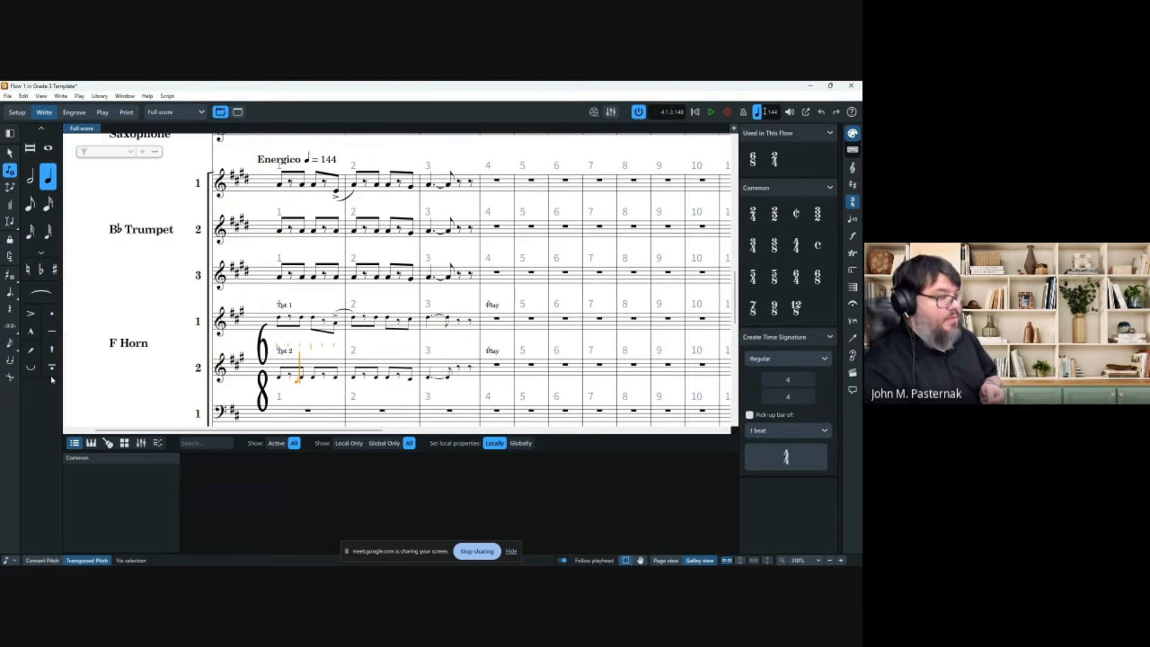
{"action": "left_click", "coordinate": [285, 353]}
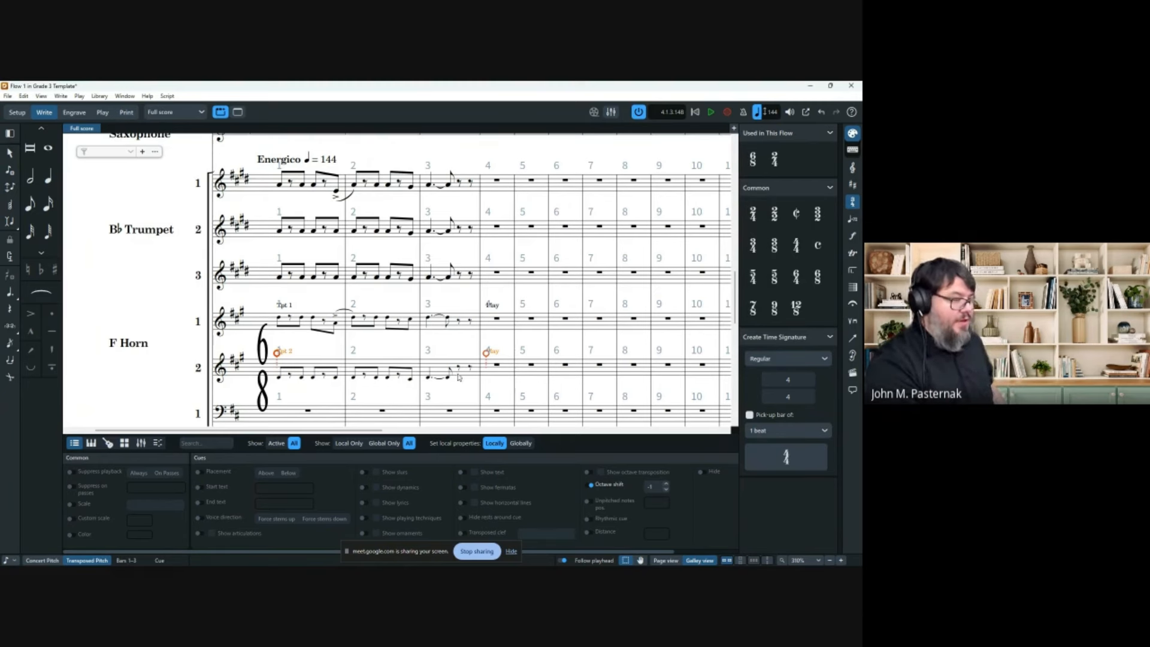
{"action": "left_click_drag", "start_coordinate": [487, 357], "coordinate": [349, 358]}
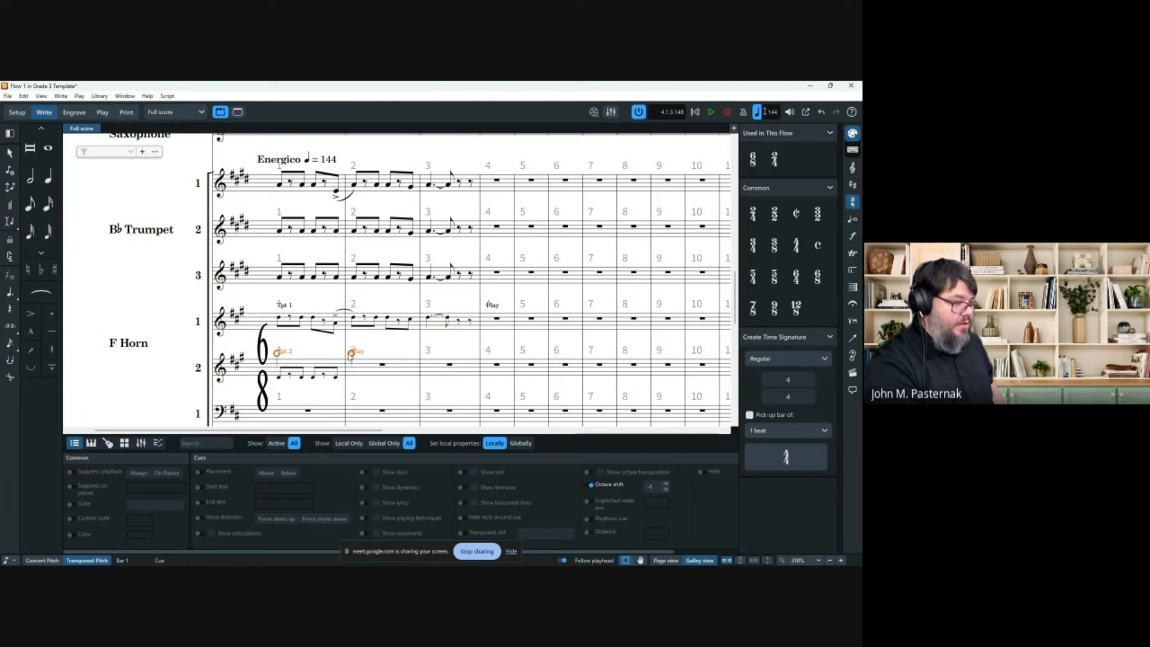
Remove the cue's Play end label and add a new Trumpet (B Flat) 2 cue at Horn 2 bar 2.
{"action": "left_click", "coordinate": [199, 503]}
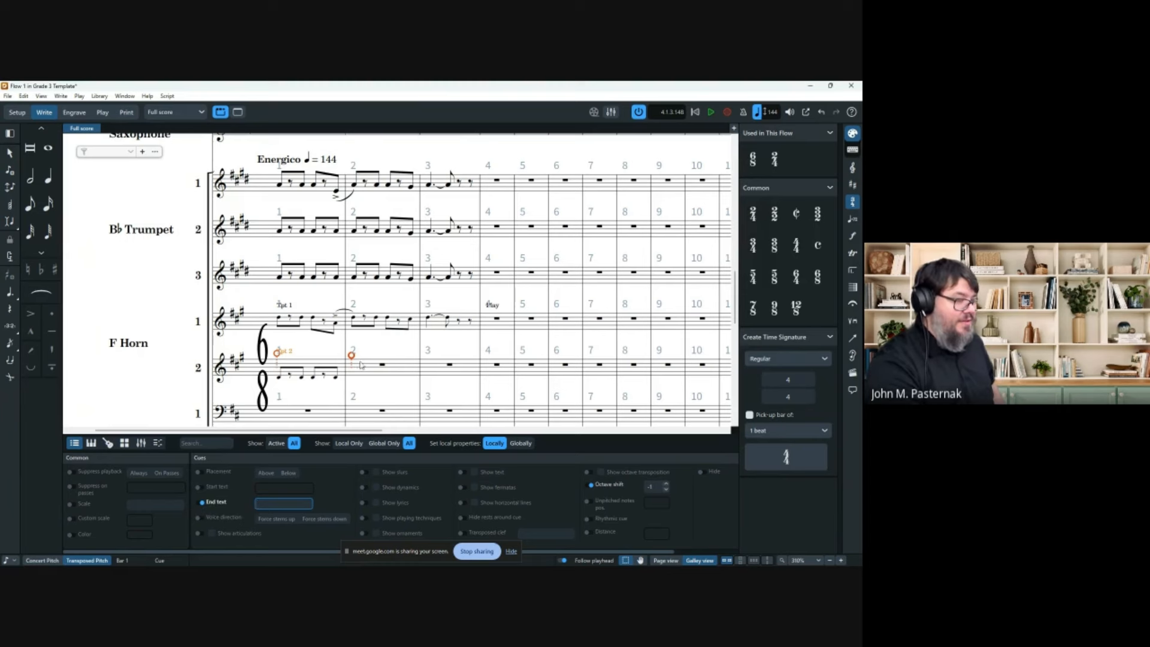
{"action": "left_click", "coordinate": [384, 365]}
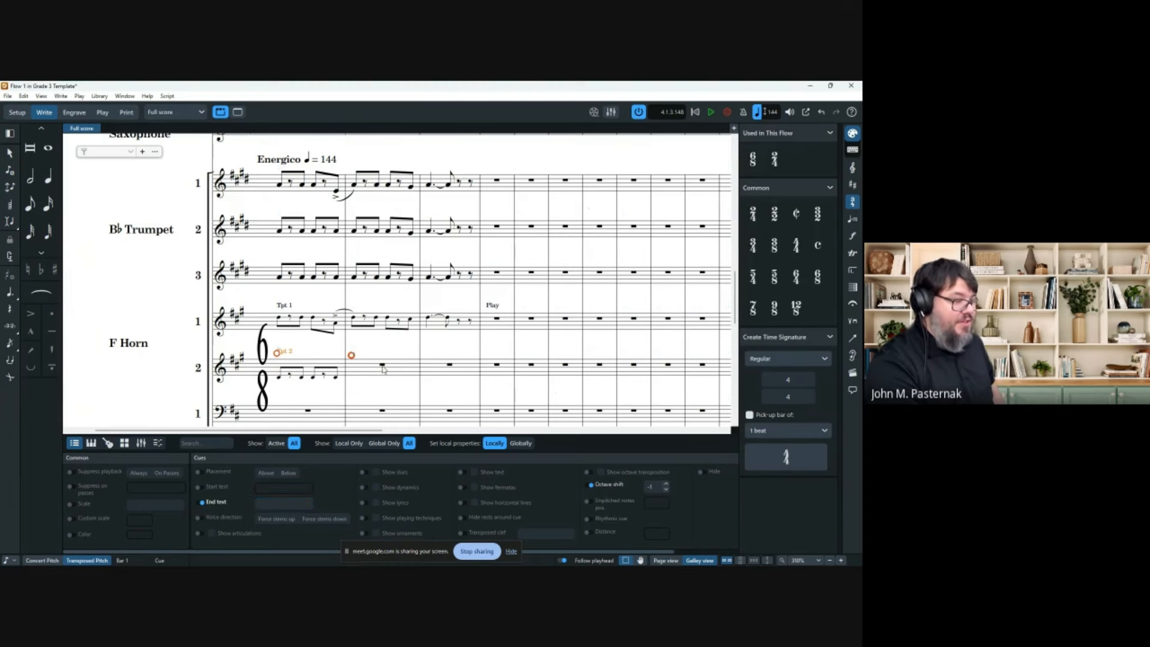
{"action": "key", "text": "shift+q"}
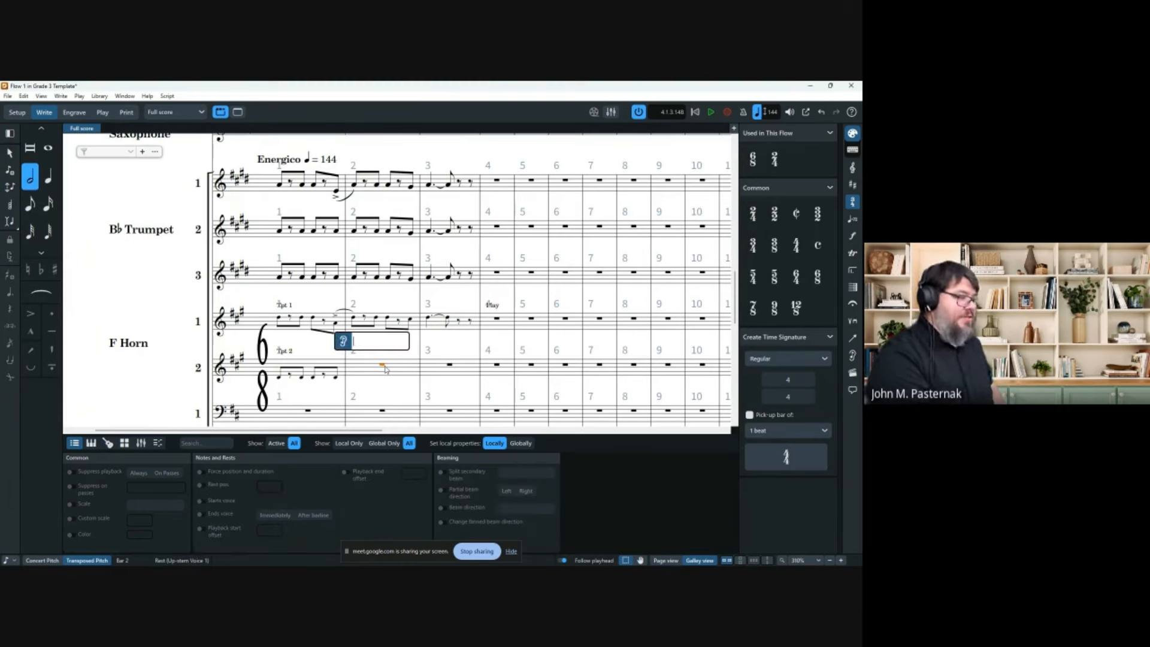
{"action": "type", "text": "trump"}
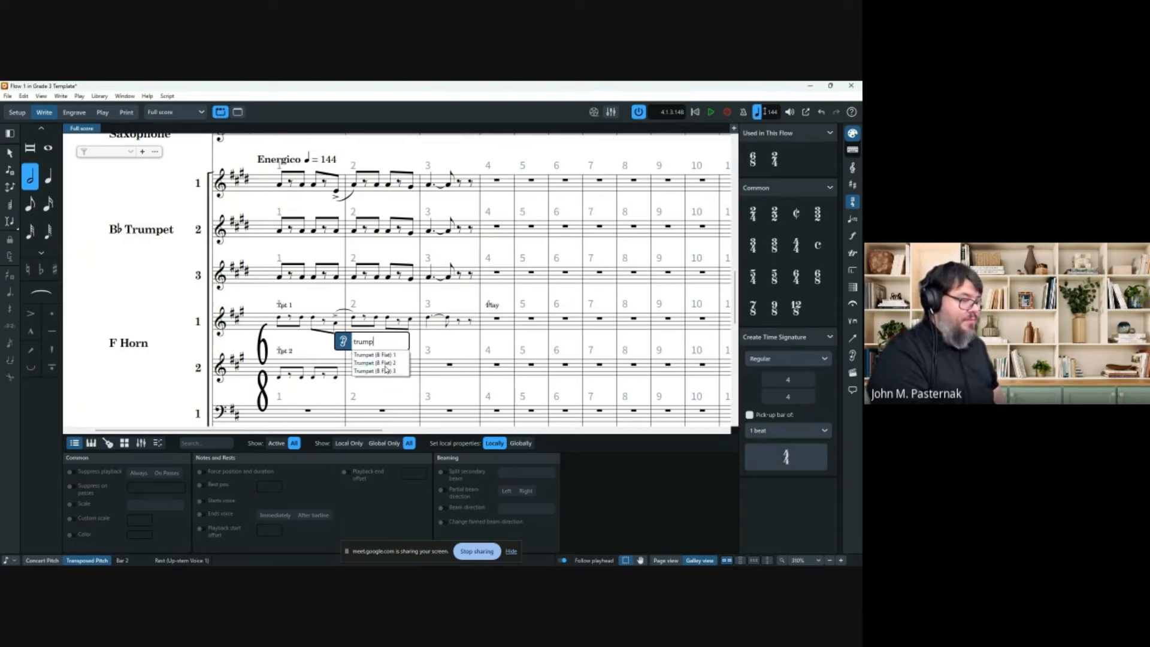
{"action": "key", "text": "Down"}
{"action": "key", "text": "Down"}
{"action": "key", "text": "Return"}
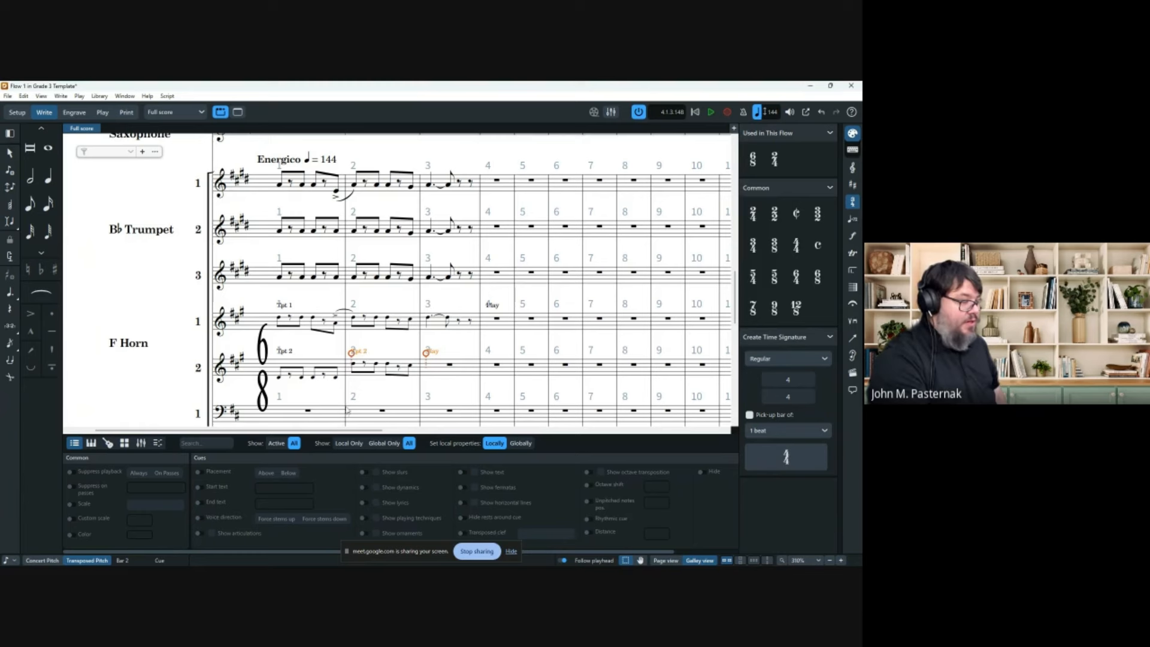
Blank the new cue's Tpt 2 label, extend it through bar 4 and turn on its end text.
{"action": "left_click", "coordinate": [202, 488]}
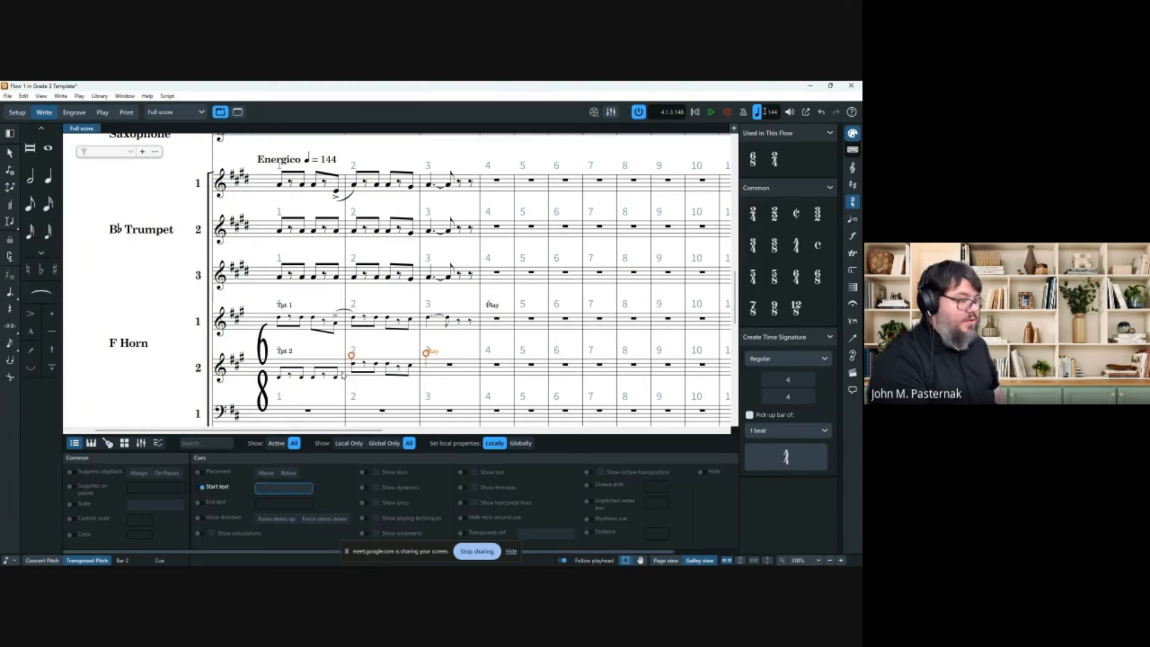
{"action": "left_click", "coordinate": [477, 345]}
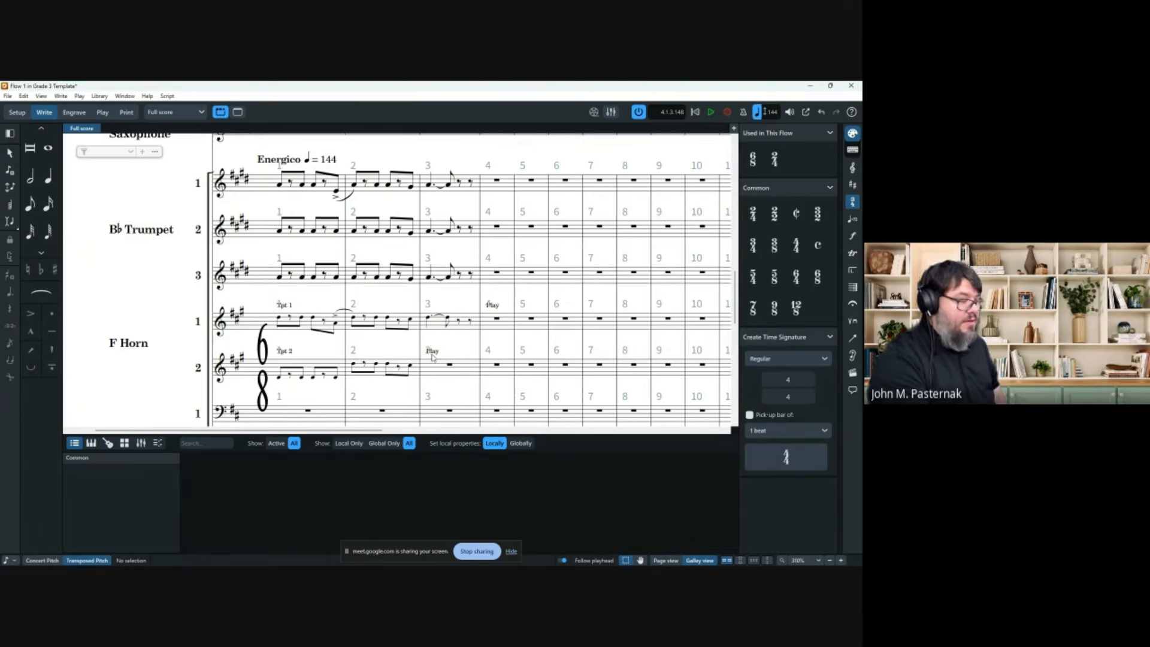
{"action": "left_click", "coordinate": [434, 354]}
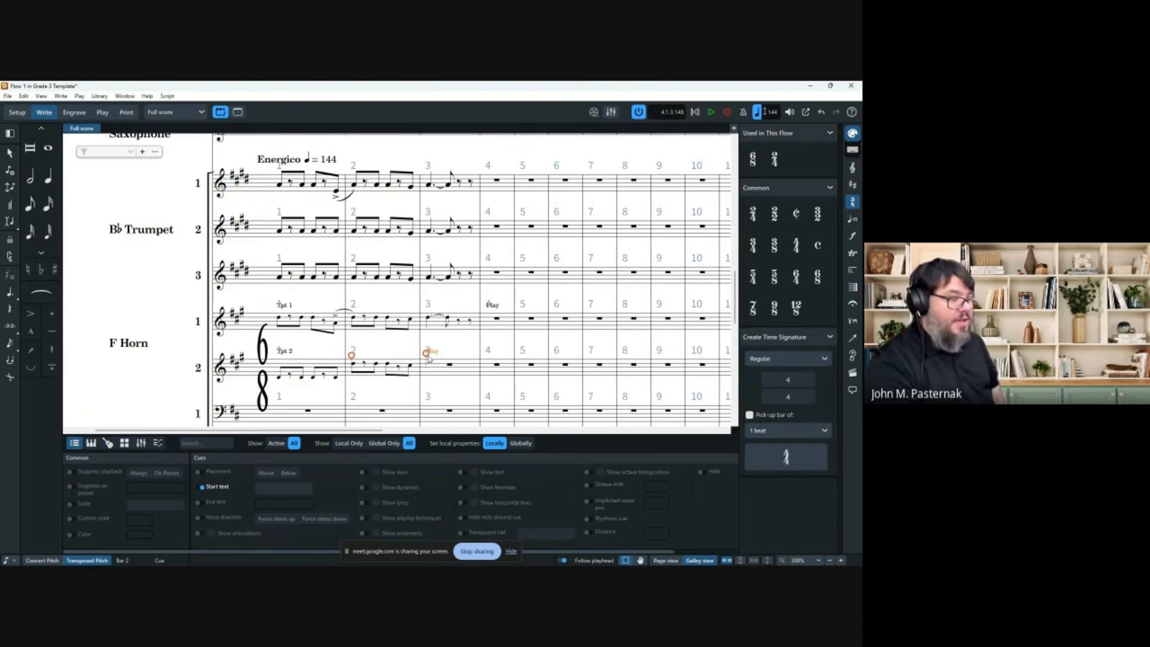
{"action": "left_click_drag", "start_coordinate": [426, 355], "coordinate": [484, 358]}
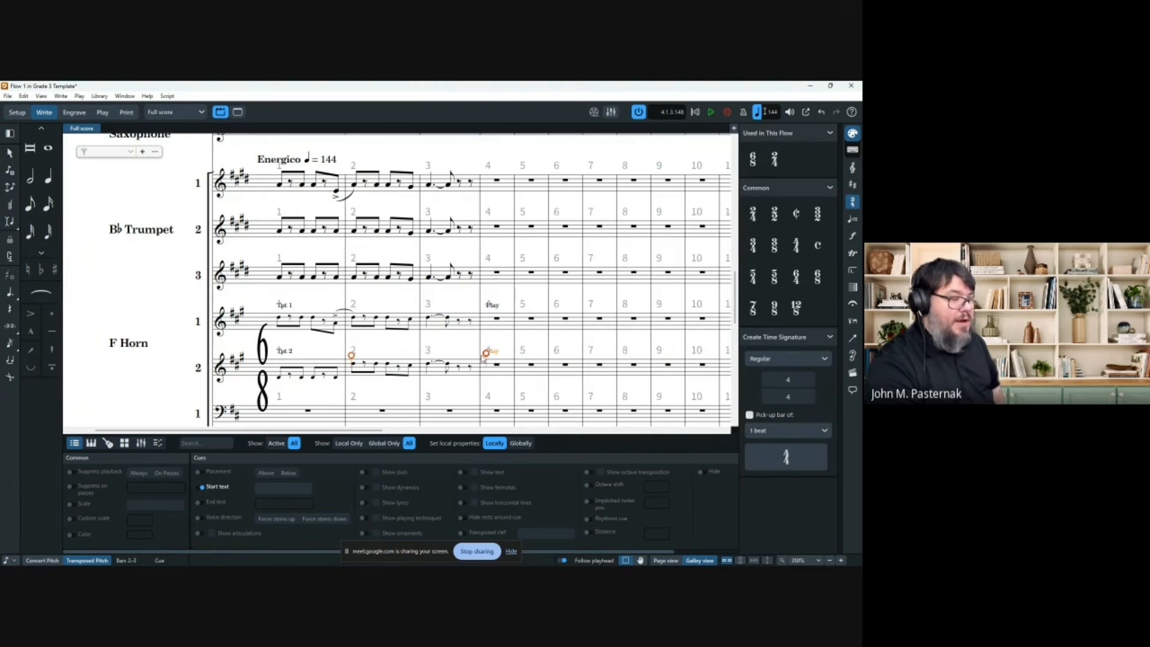
{"action": "left_click", "coordinate": [198, 503]}
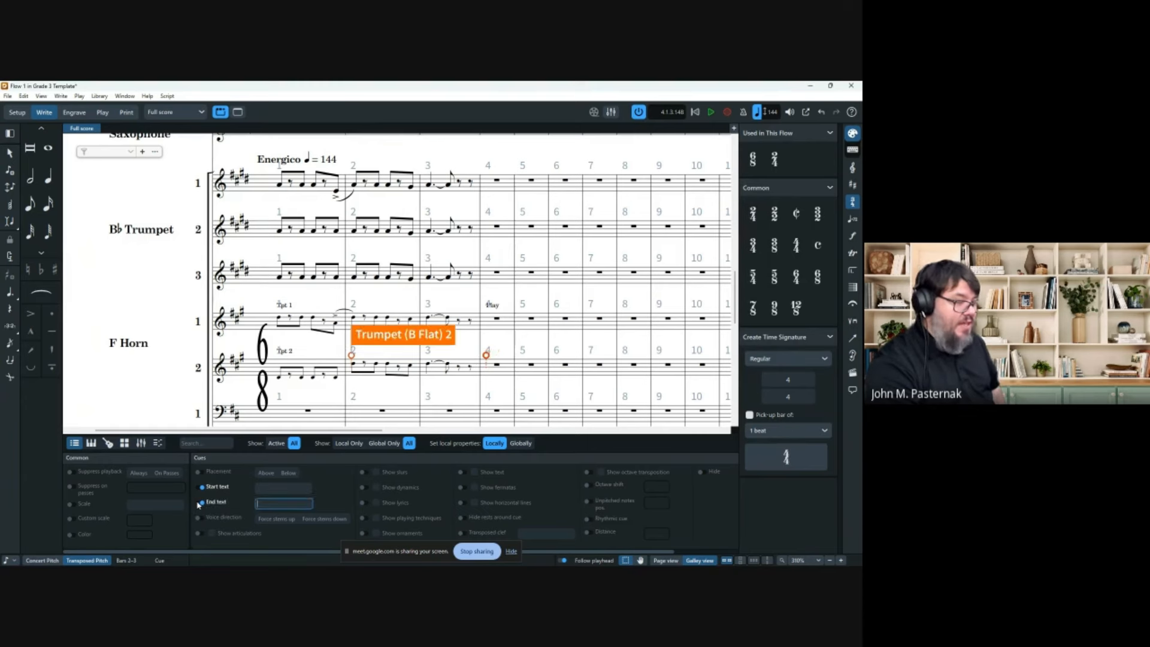
Add the text 'Play' above Horn 2 bar 6.
{"action": "left_click", "coordinate": [570, 367]}
{"action": "key", "text": "shift+x"}
{"action": "type", "text": "Play"}
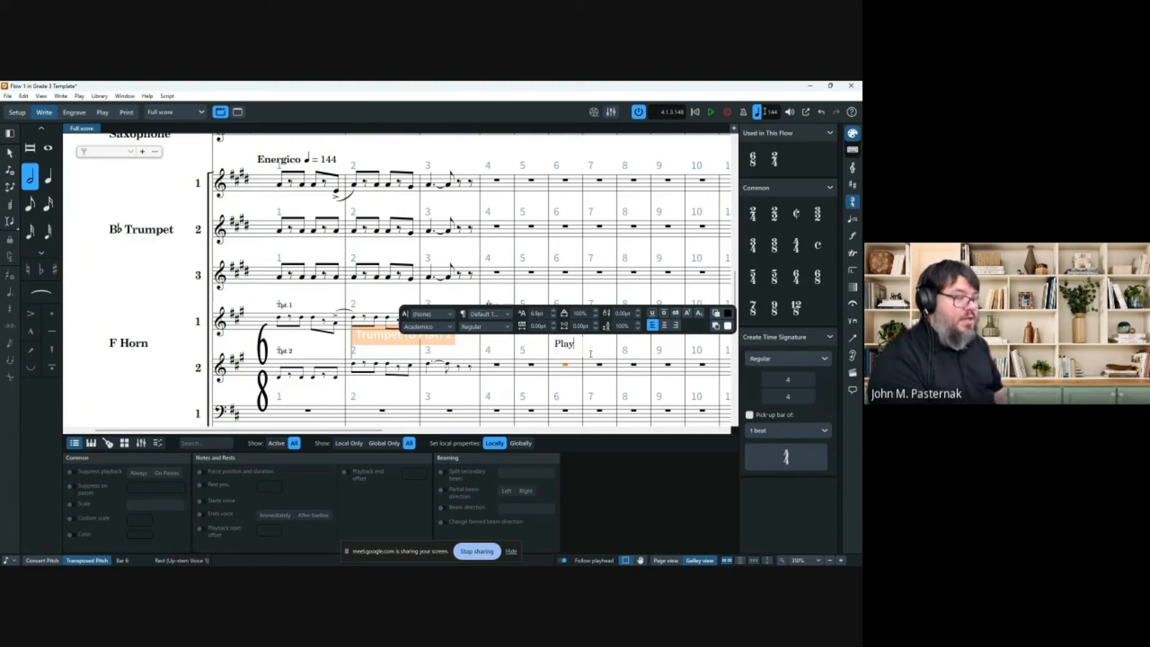
{"action": "key", "text": "Escape"}
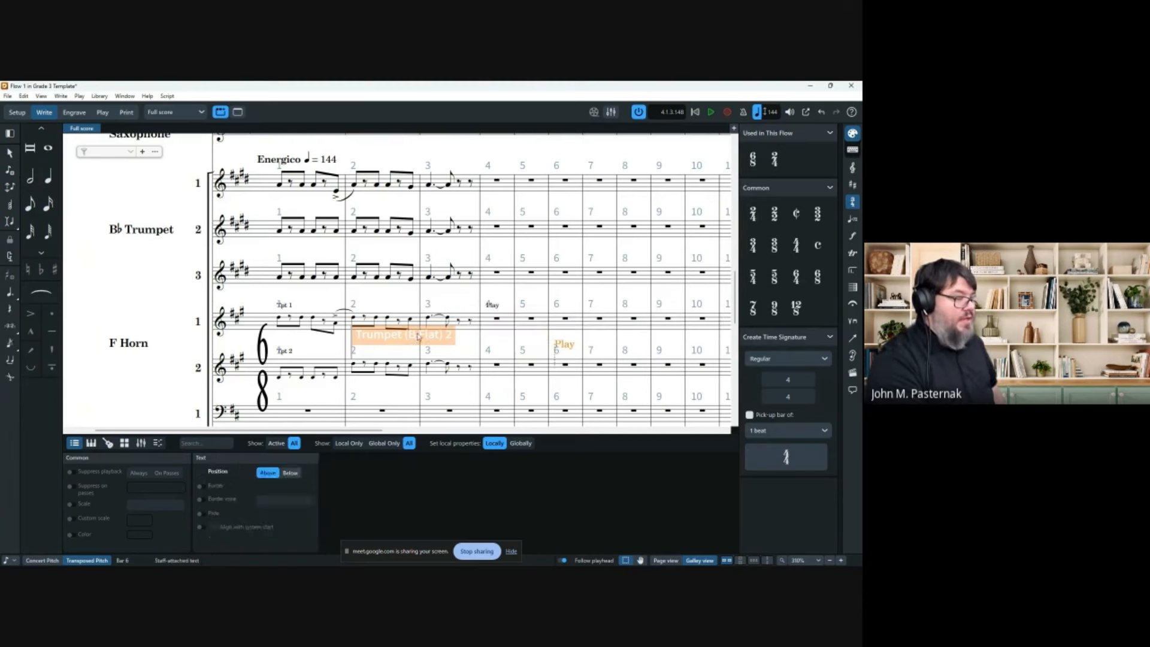
Enter tied notes across Horn 2 bars 6 and 7.
{"action": "key", "text": "Escape"}
{"action": "left_click", "coordinate": [556, 365]}
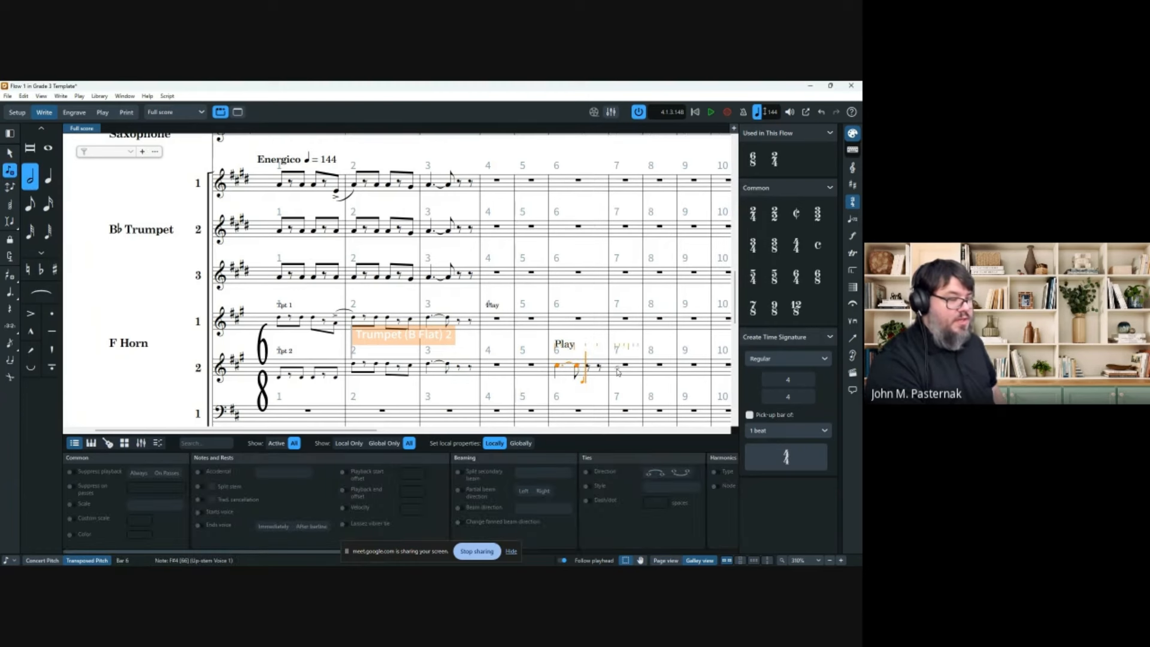
{"action": "left_click", "coordinate": [616, 367]}
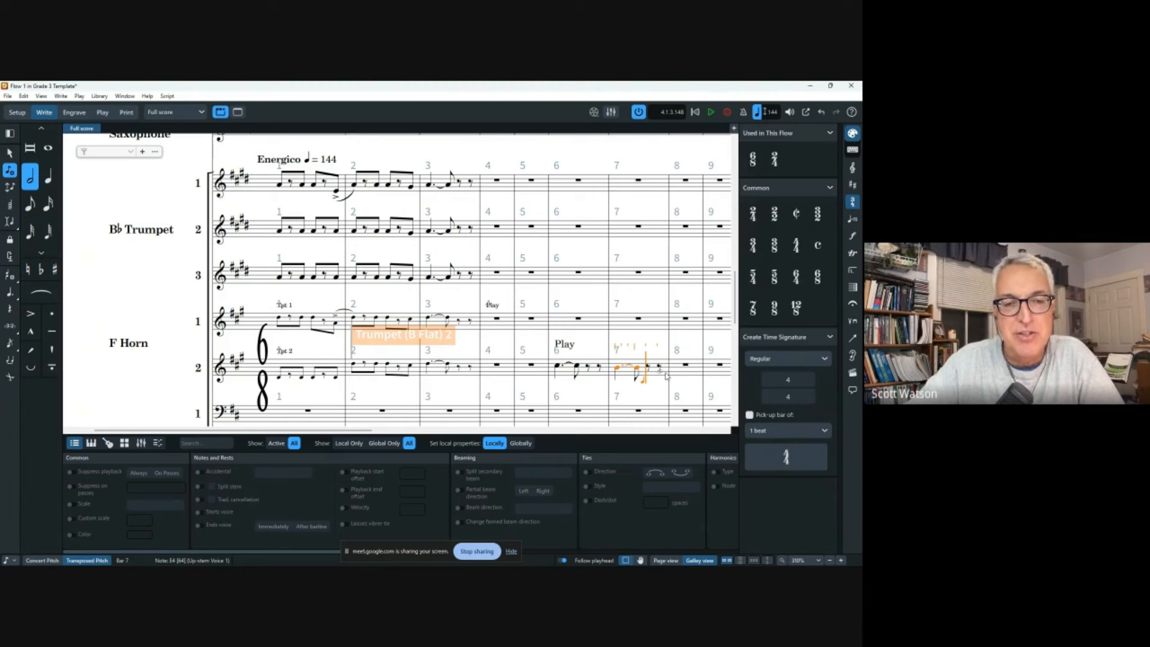
Copy trumpet 3's bars 1–3 into trombone 1 bar 1 with an Alt-click.
{"action": "left_click", "coordinate": [10, 153]}
{"action": "left_click", "coordinate": [278, 277]}
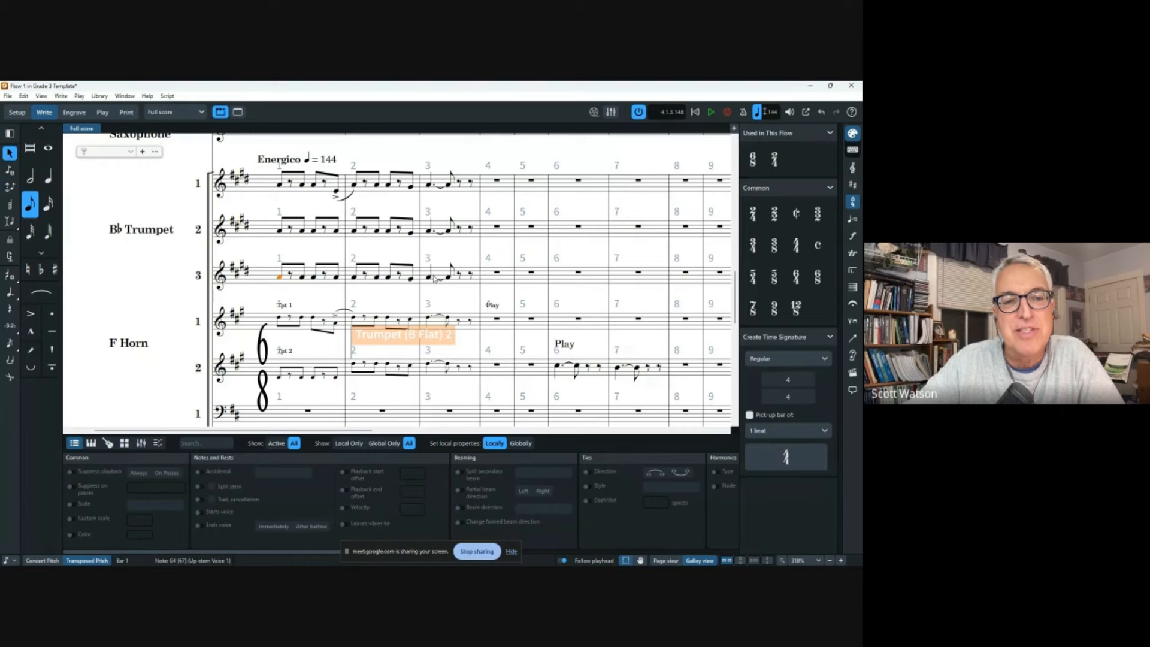
{"action": "left_click", "coordinate": [469, 277], "text": "shift"}
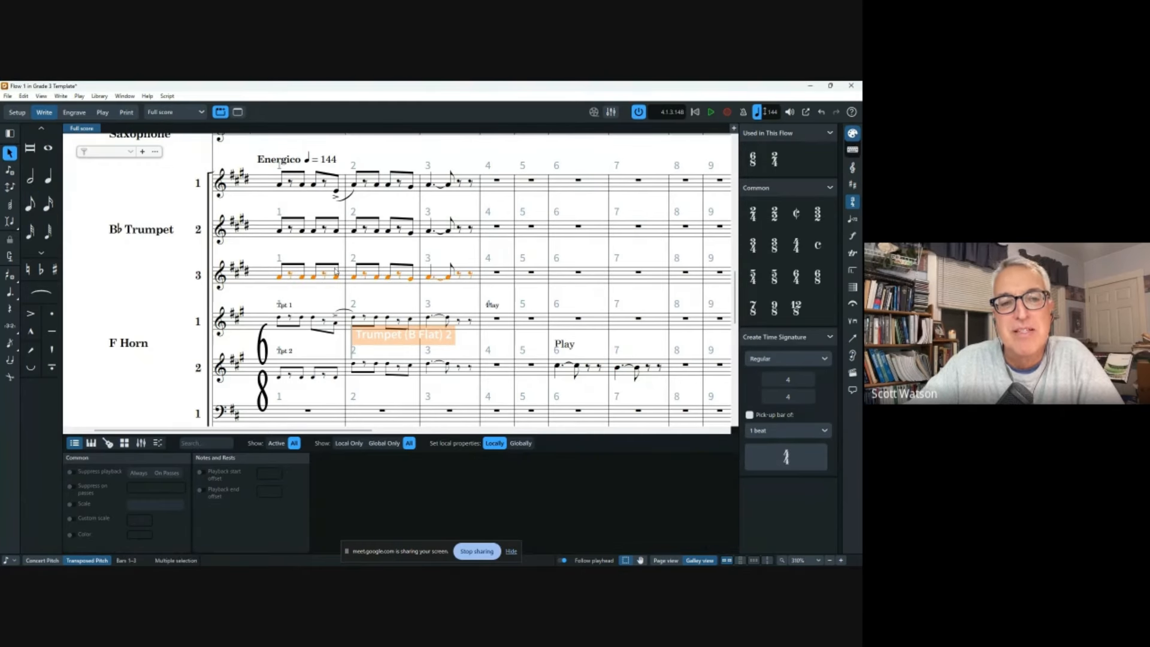
{"action": "scroll", "coordinate": [388, 230], "scroll_direction": "down", "scroll_amount": 1}
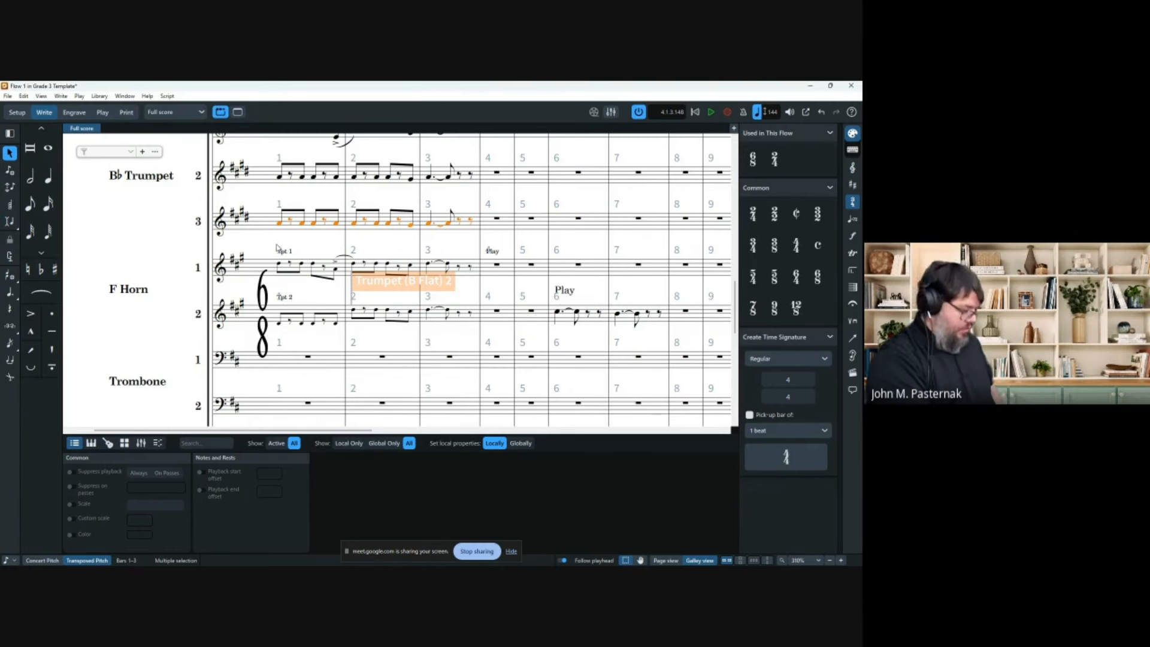
{"action": "left_click", "coordinate": [305, 360], "text": "alt"}
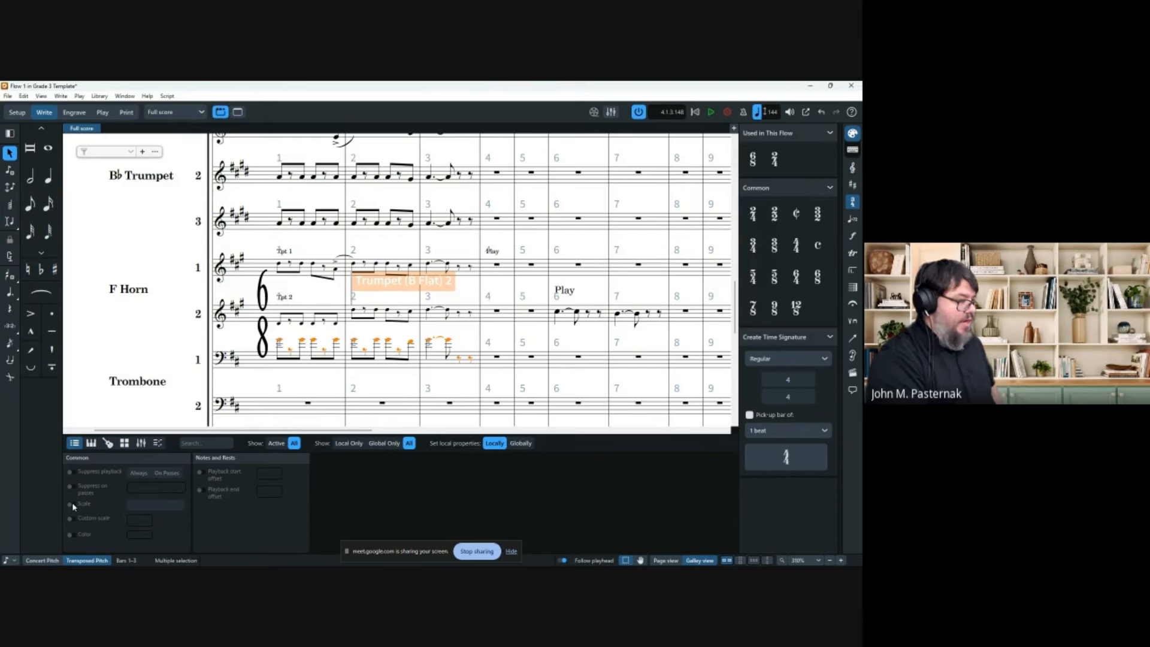
Set the pasted trombone notes' Scale property to Cue.
{"action": "left_click", "coordinate": [71, 505]}
{"action": "left_click", "coordinate": [155, 506]}
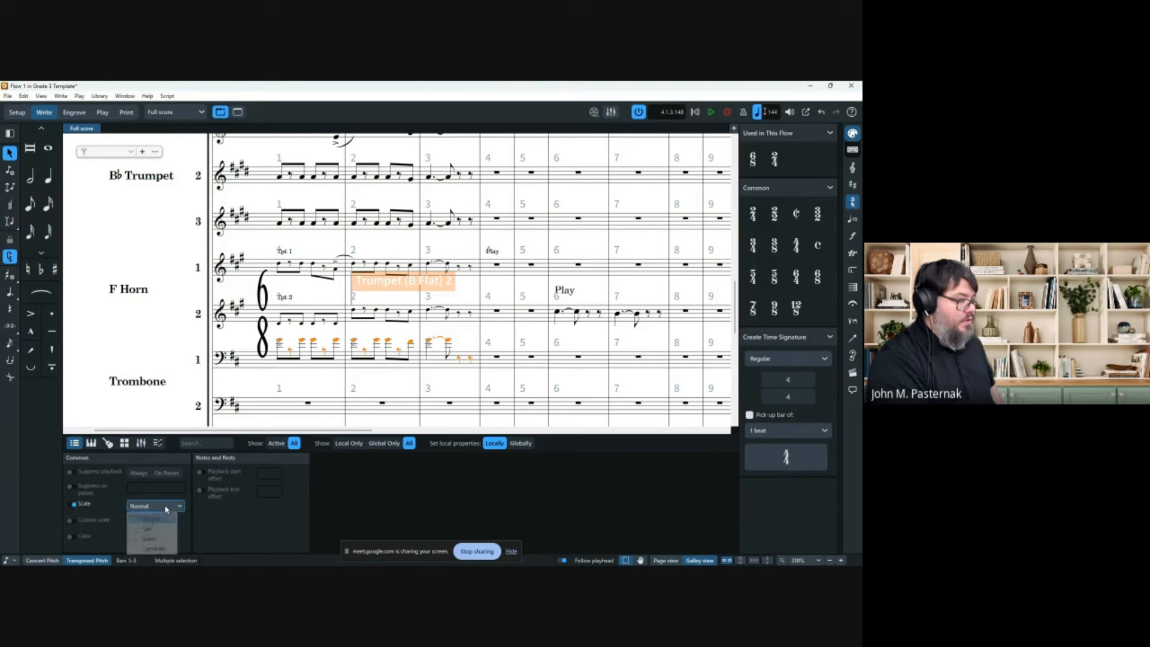
{"action": "left_click", "coordinate": [160, 534]}
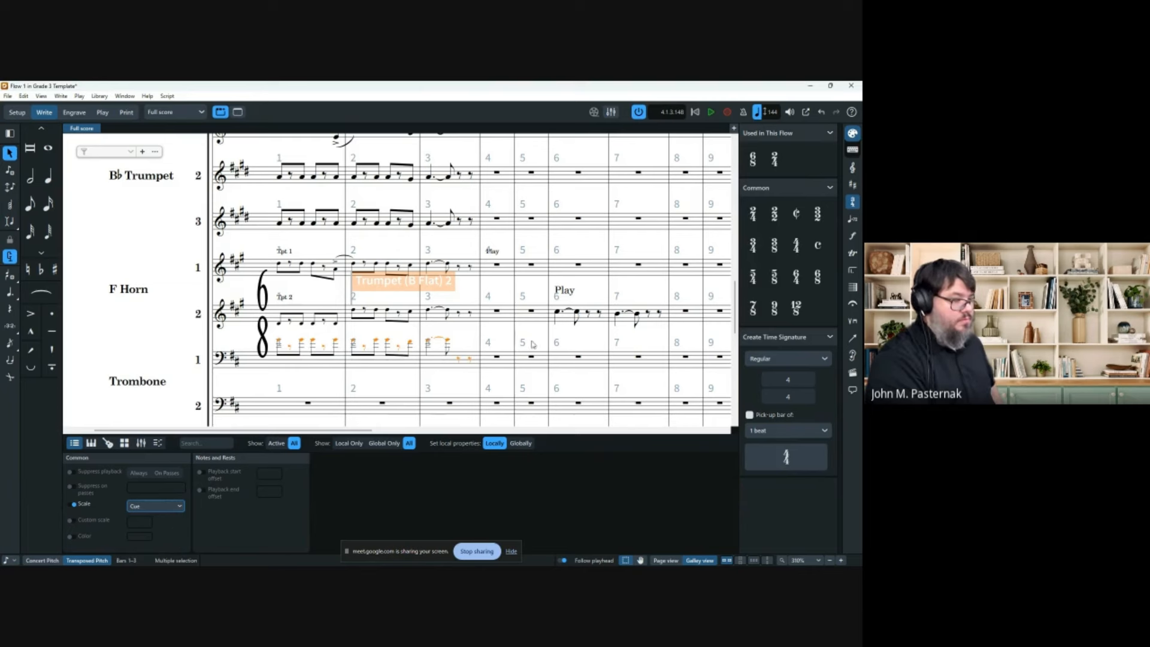
{"action": "key", "text": "alt+Down"}
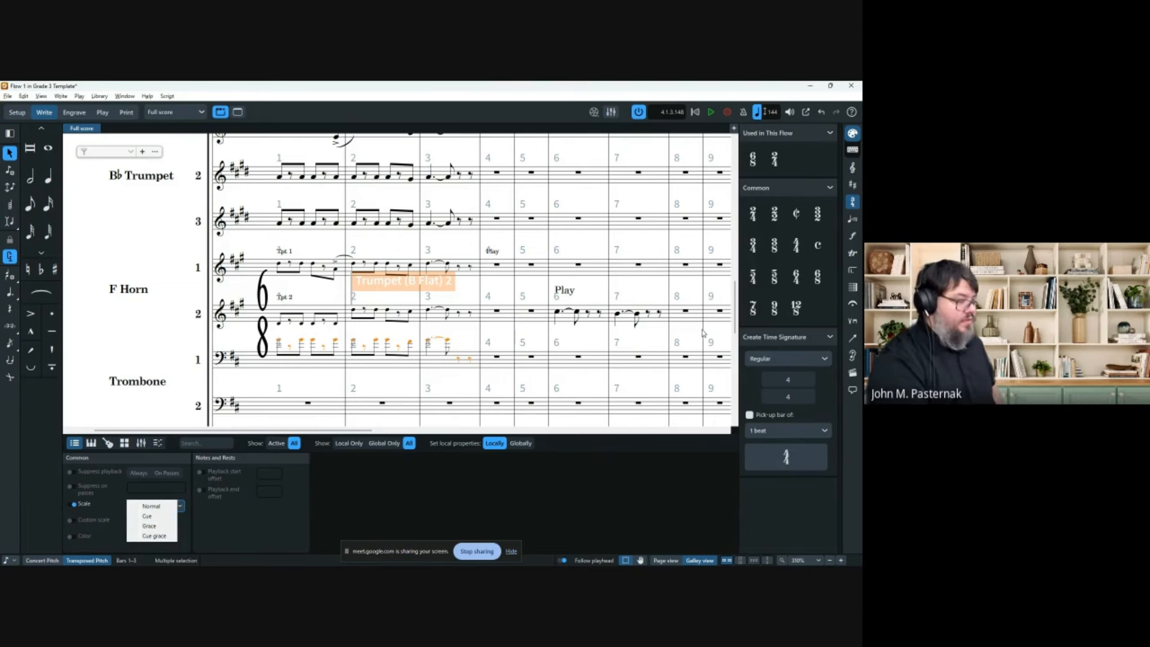
{"action": "left_click", "coordinate": [384, 384]}
{"action": "left_click", "coordinate": [381, 381]}
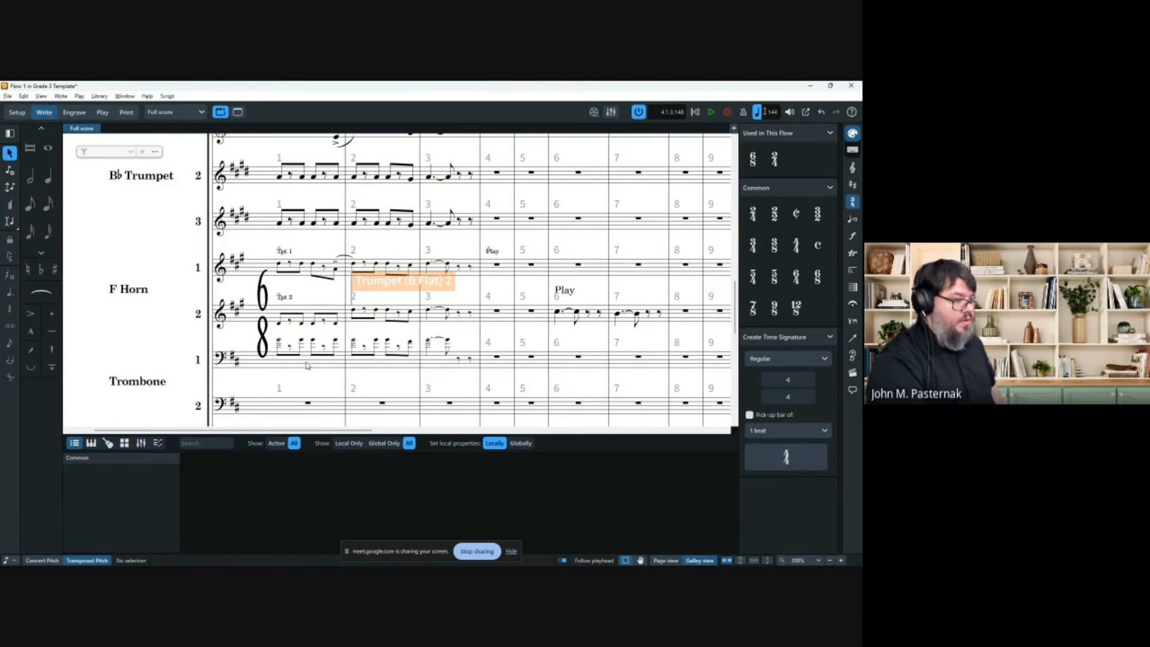
Lower the trombone 1 cue notes by an octave with Ctrl+Alt+Down.
{"action": "left_click", "coordinate": [279, 341]}
{"action": "left_click", "coordinate": [468, 361], "text": "shift"}
{"action": "key", "text": "ctrl+alt+Down"}
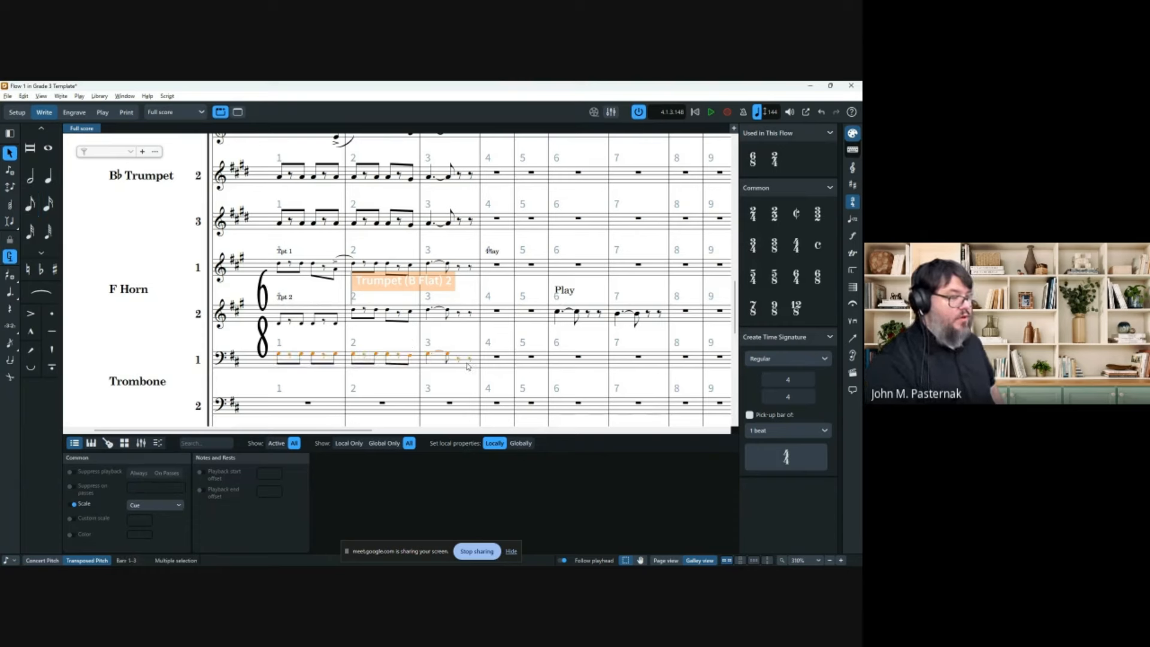
{"action": "left_click", "coordinate": [456, 345]}
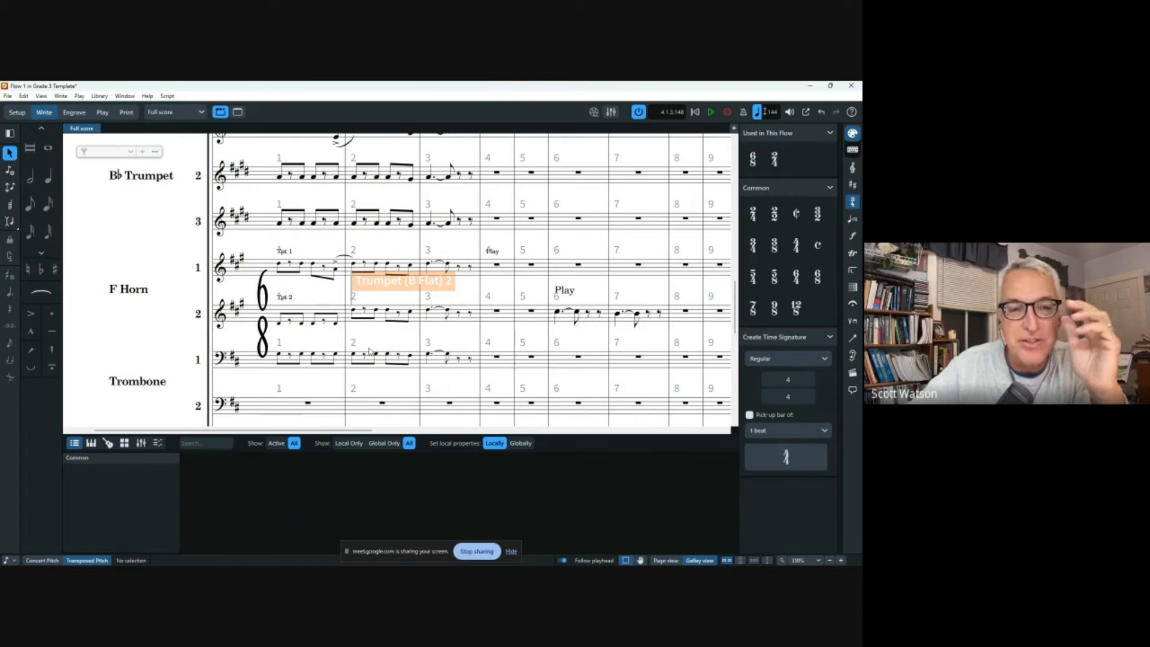
{"action": "key", "text": "ctrl+z"}
{"action": "key", "text": "ctrl+z"}
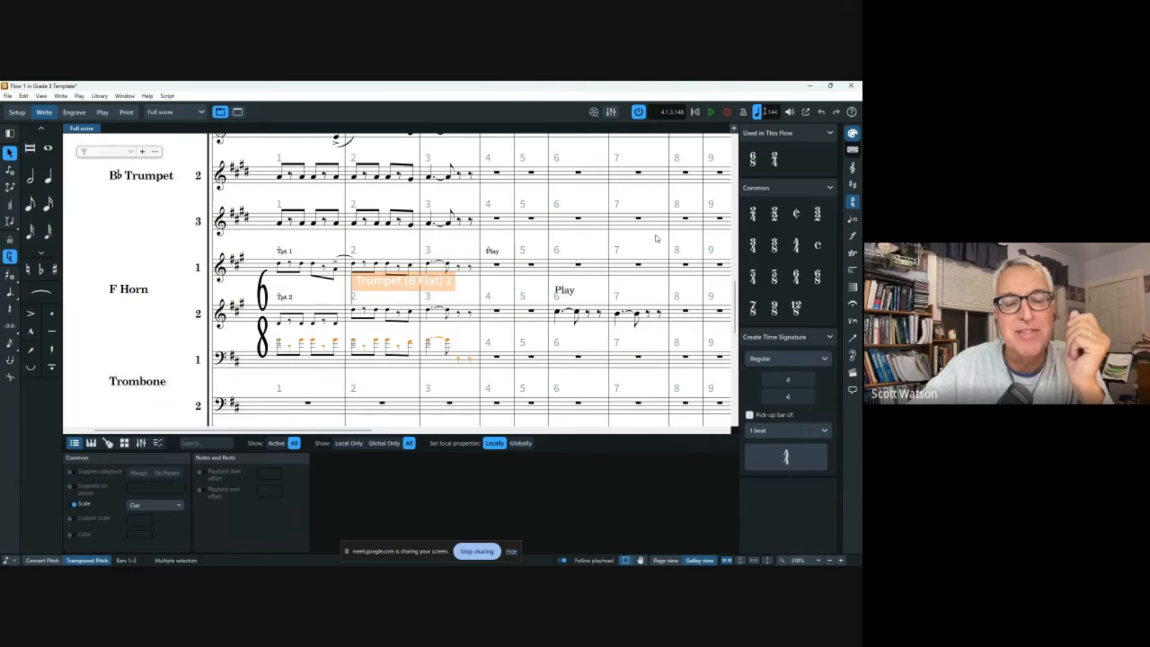
{"action": "key", "text": "ctrl+alt+Down"}
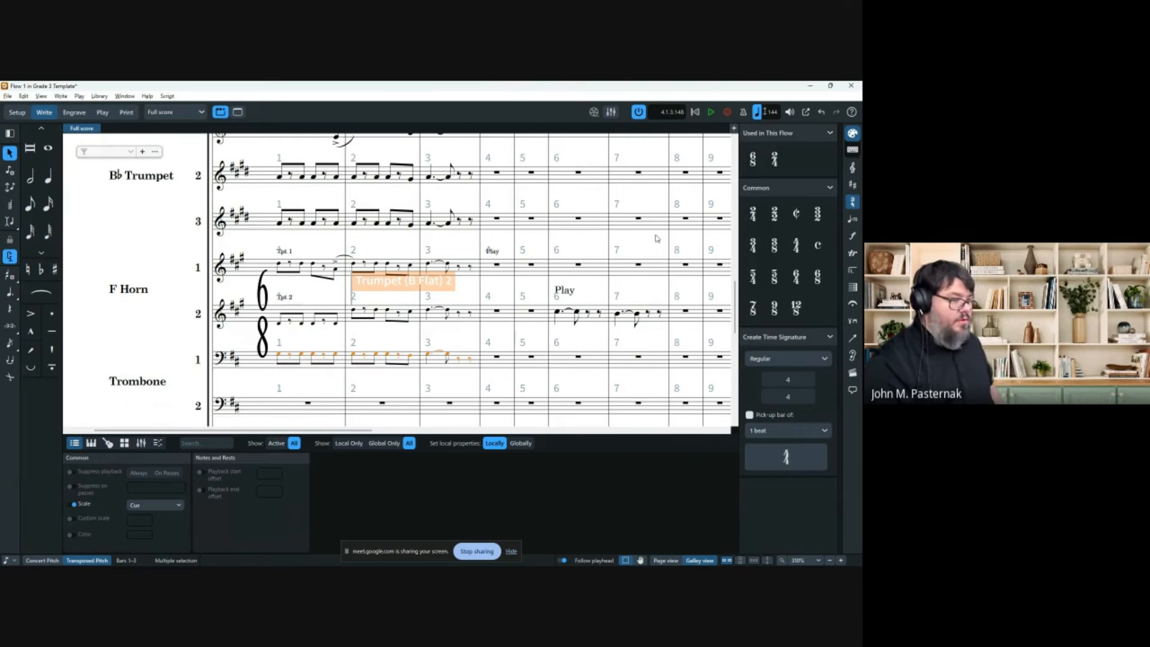
{"action": "key", "text": "ctrl+alt+Up"}
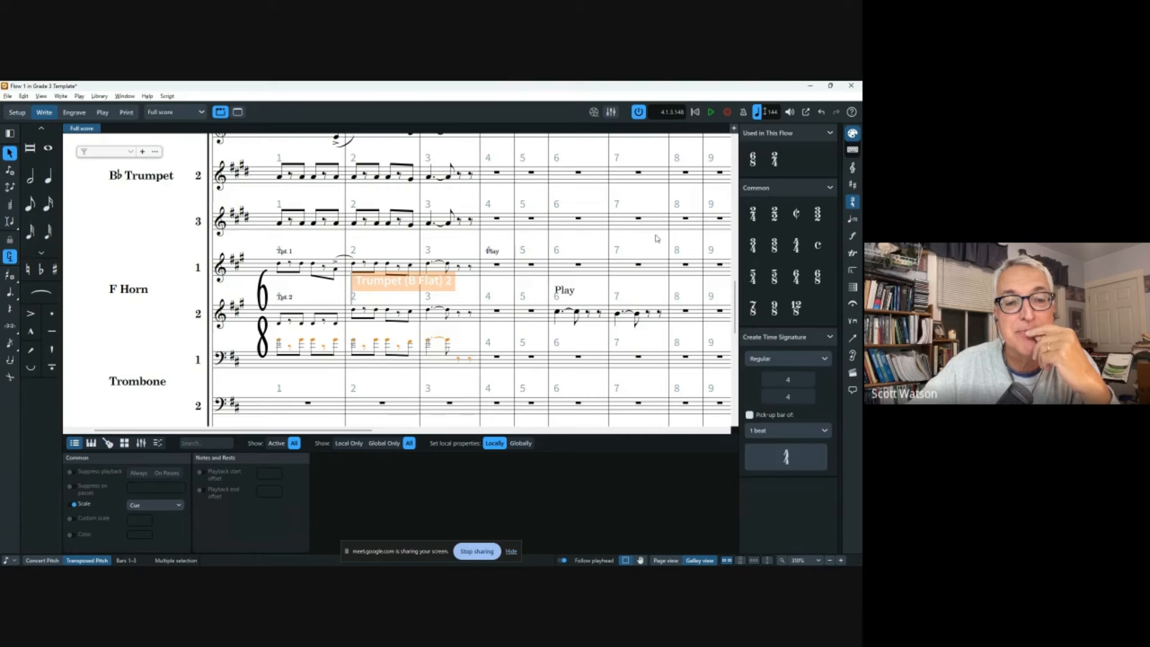
{"action": "key", "text": "ctrl+alt+Down"}
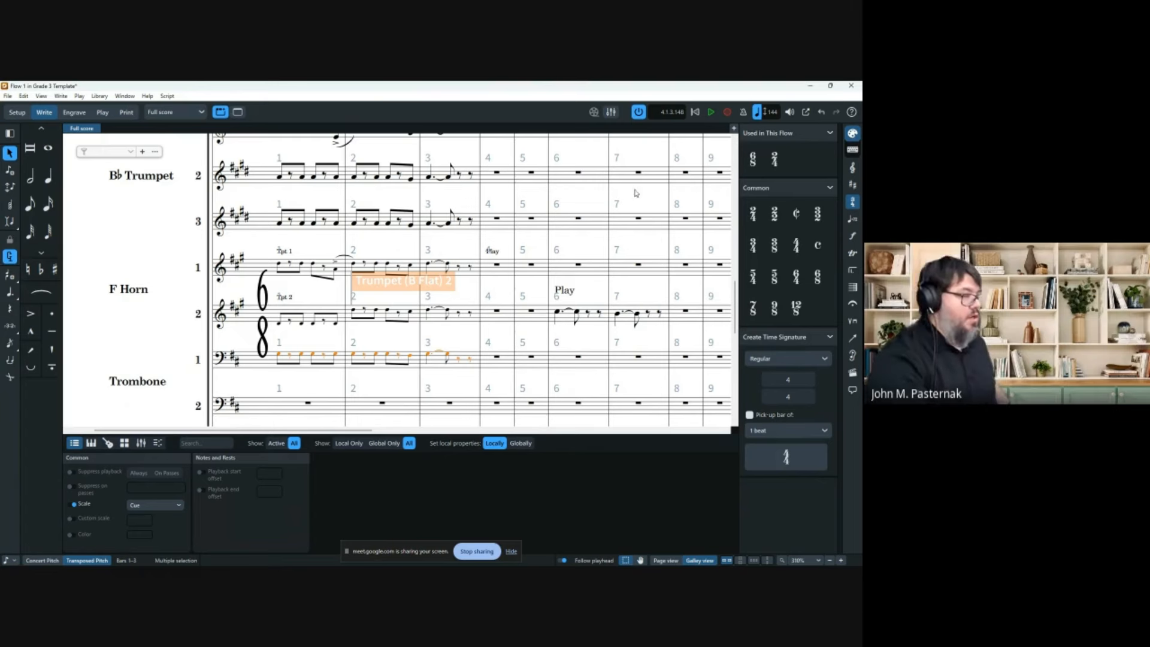
Give the Trumpet 2 cue end text naming a player, telling them to play this.
{"action": "left_click", "coordinate": [382, 281]}
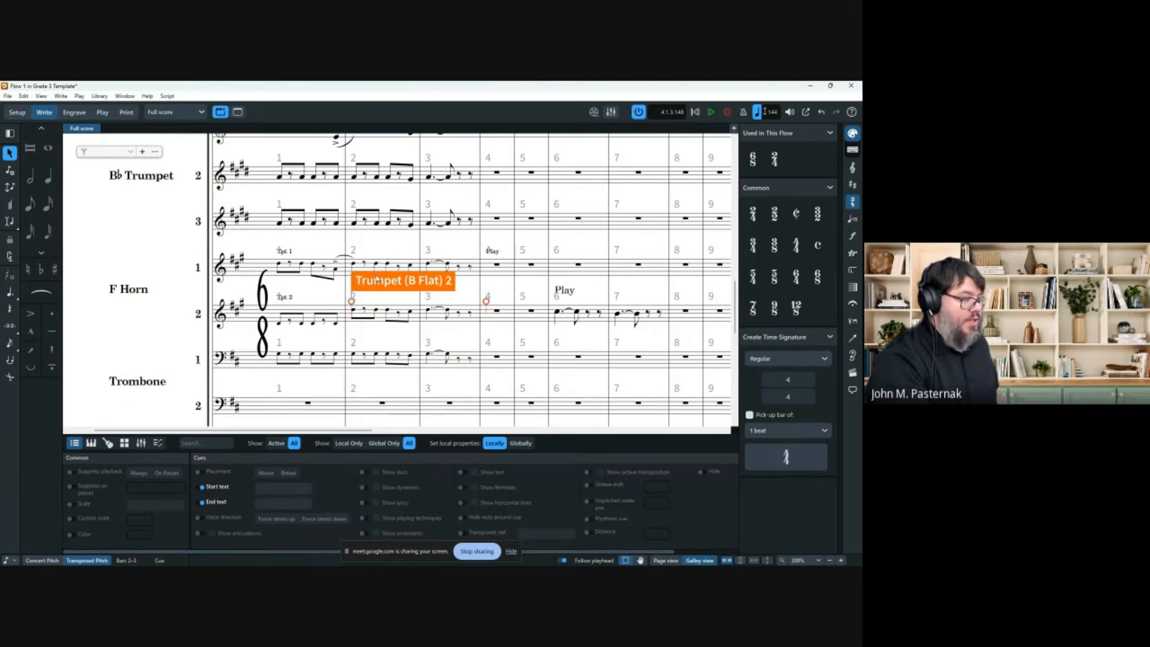
{"action": "left_click", "coordinate": [250, 559]}
{"action": "left_click", "coordinate": [253, 560]}
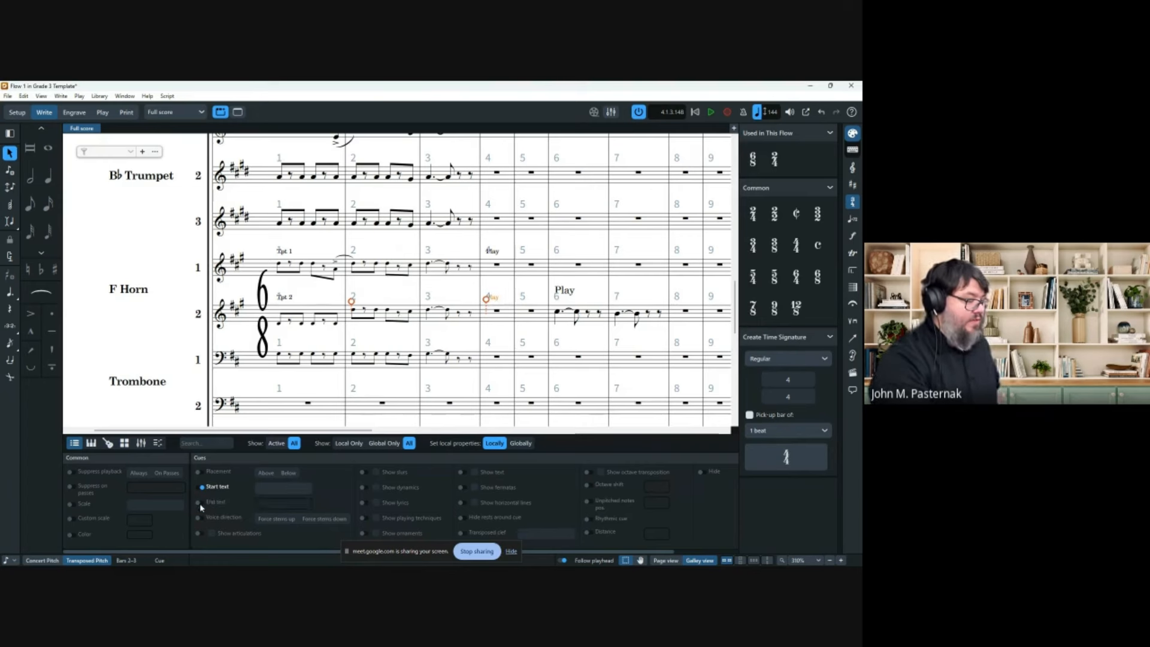
{"action": "left_click", "coordinate": [263, 509]}
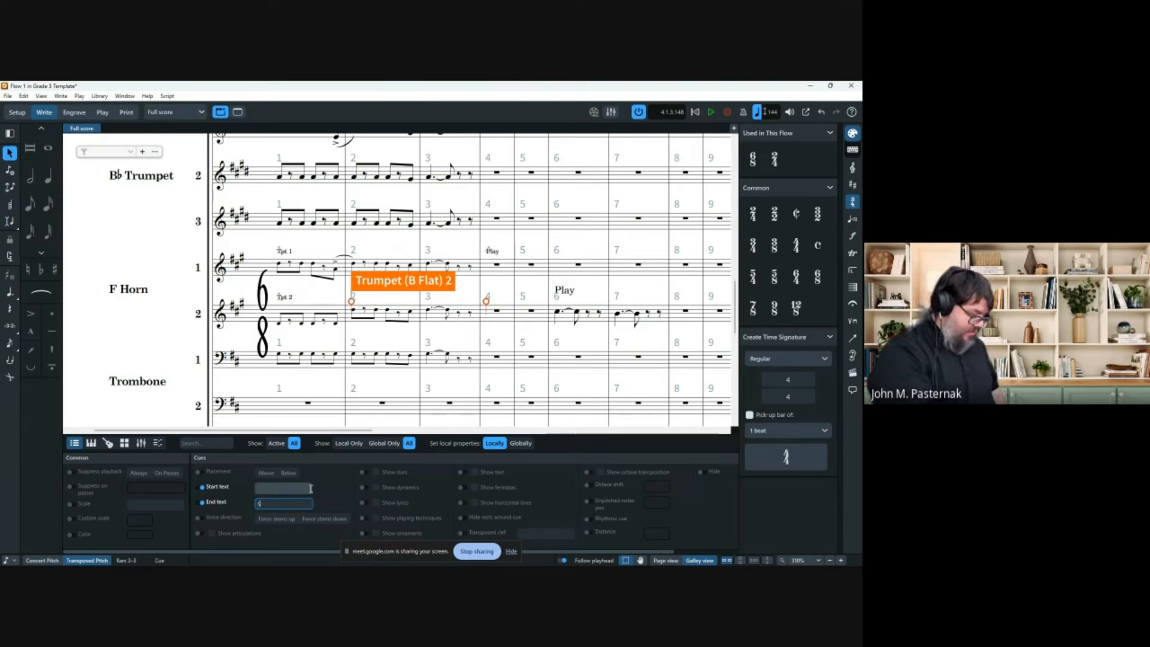
{"action": "type", "text": "Scott, Plea"}
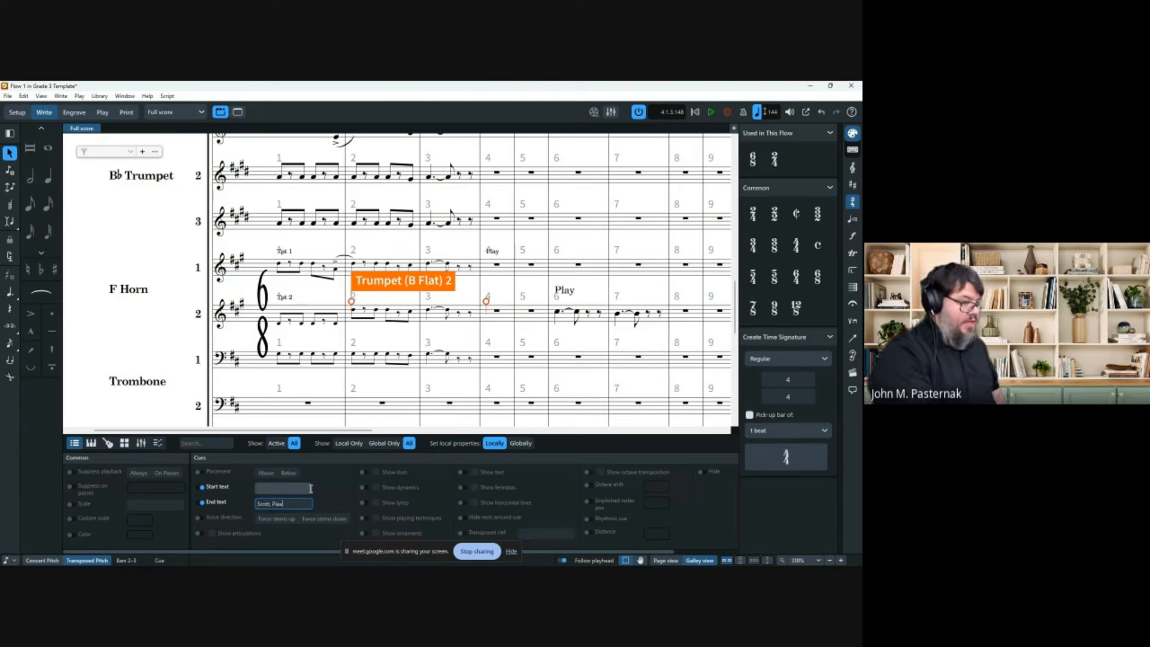
{"action": "type", "text": " This"}
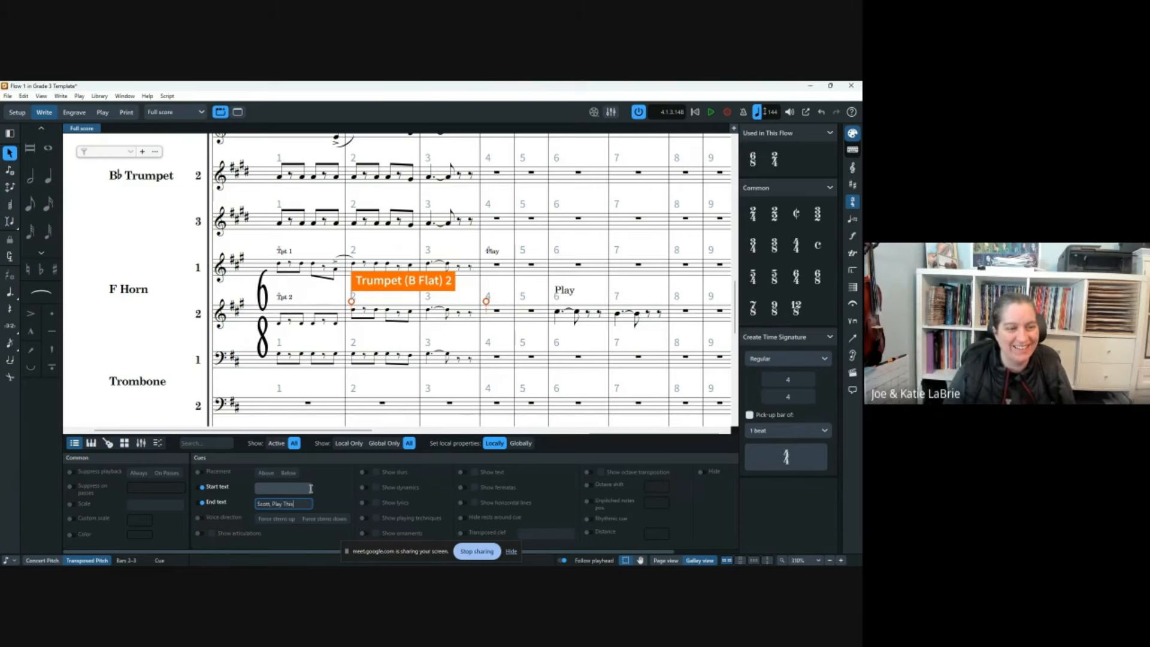
{"action": "left_click", "coordinate": [133, 320]}
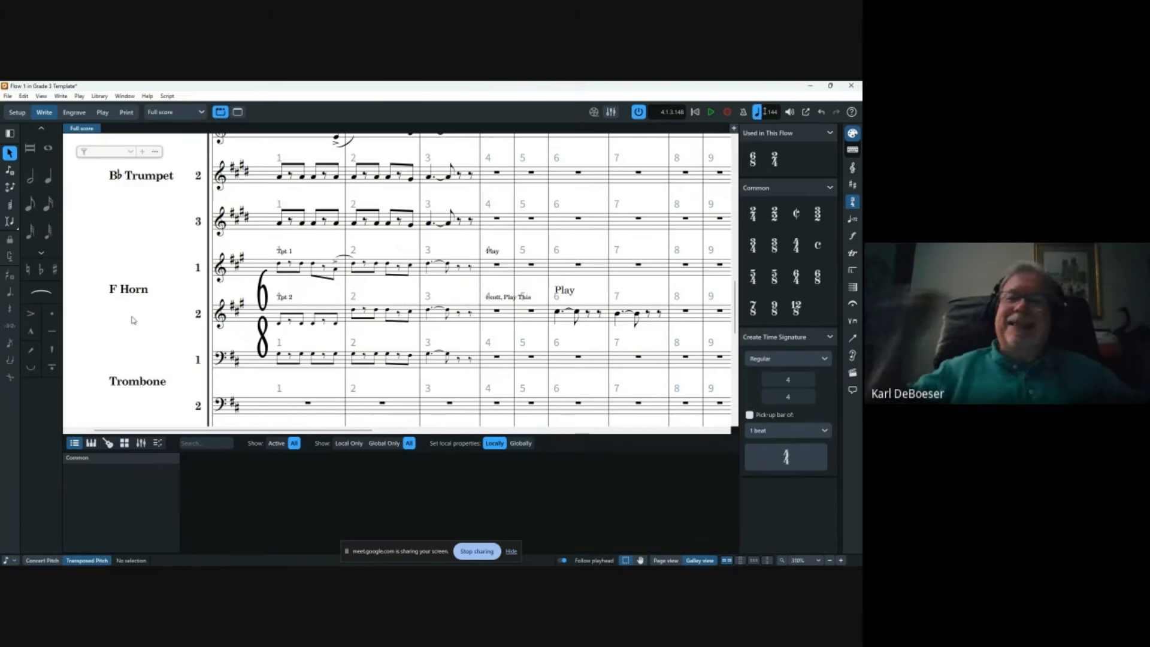
Give the cue ending at bar 4 start text naming a player, telling them not to play this.
{"action": "left_click", "coordinate": [502, 298]}
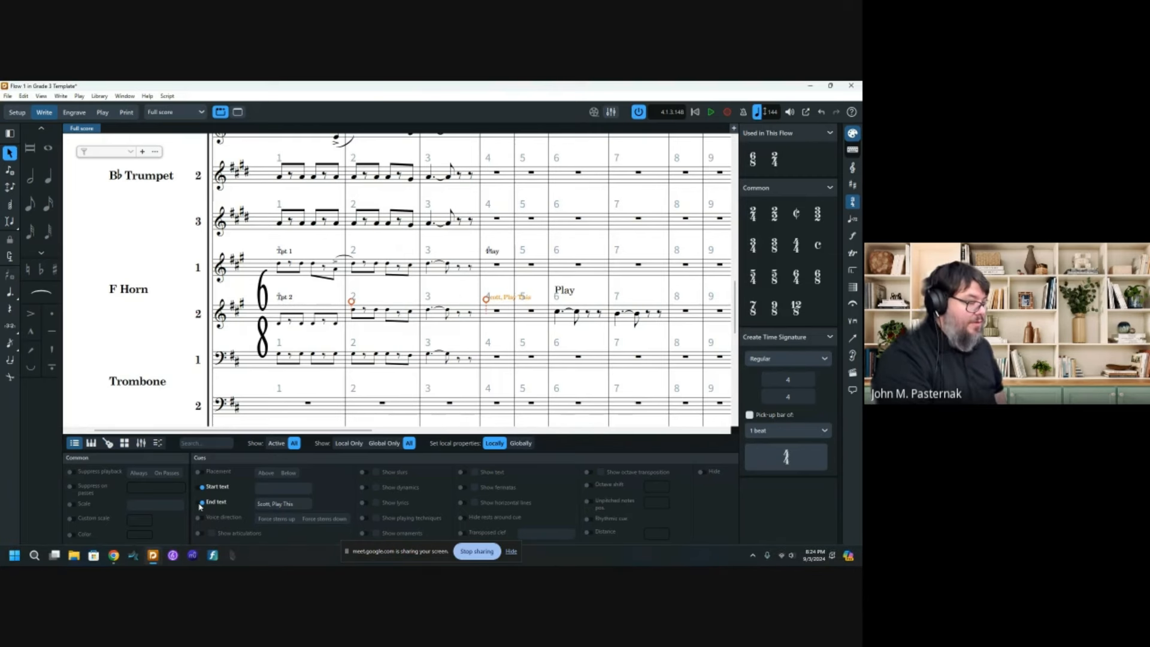
{"action": "left_click", "coordinate": [263, 488]}
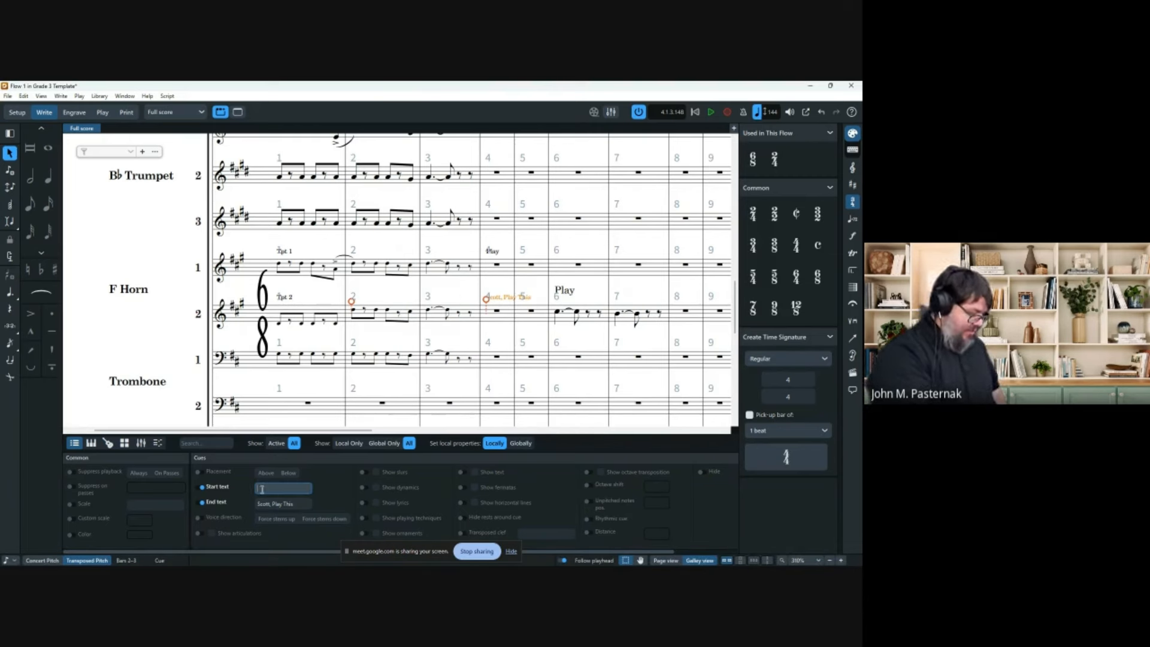
{"action": "type", "text": "Katie, Don't"}
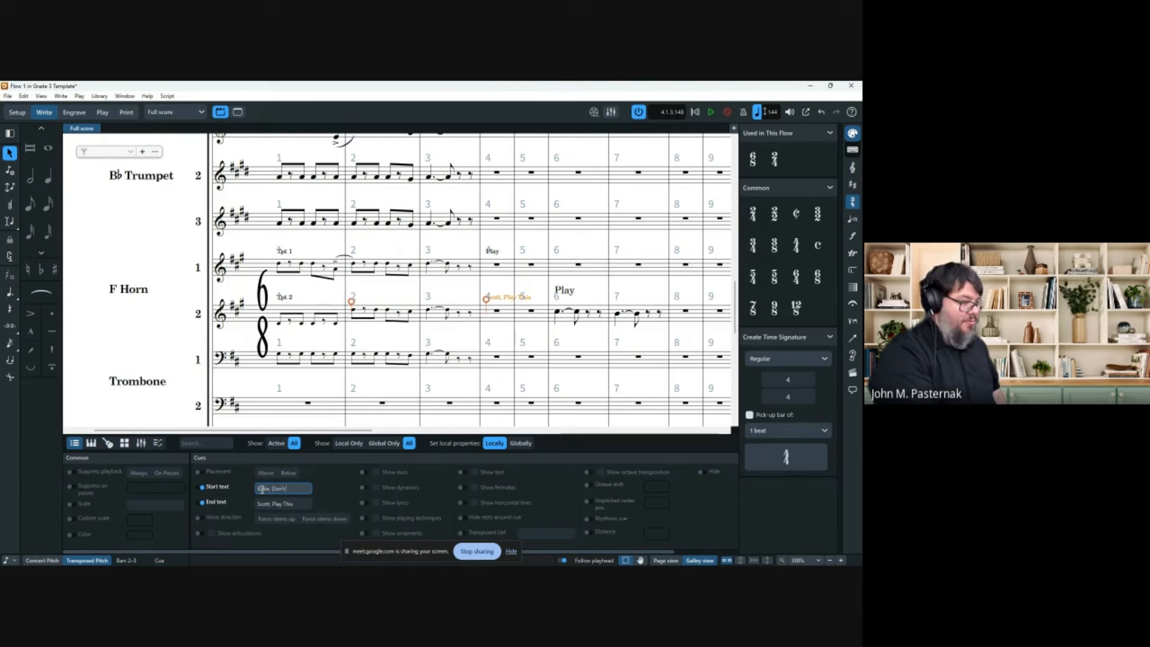
{"action": "type", "text": " pay this"}
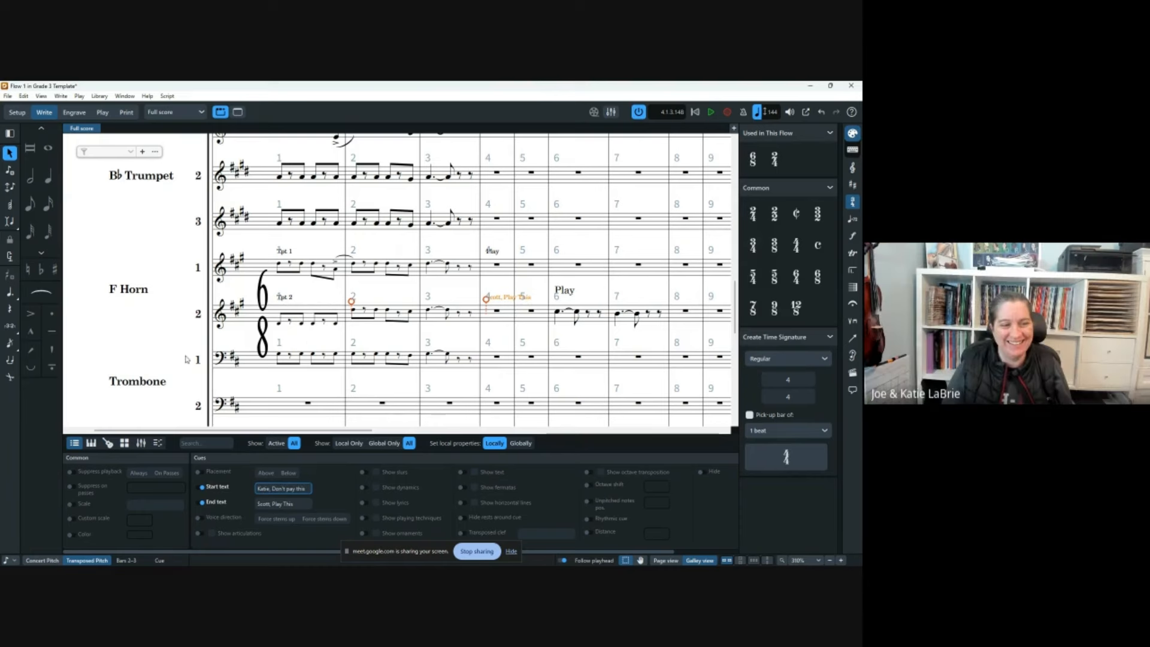
{"action": "left_click", "coordinate": [130, 293]}
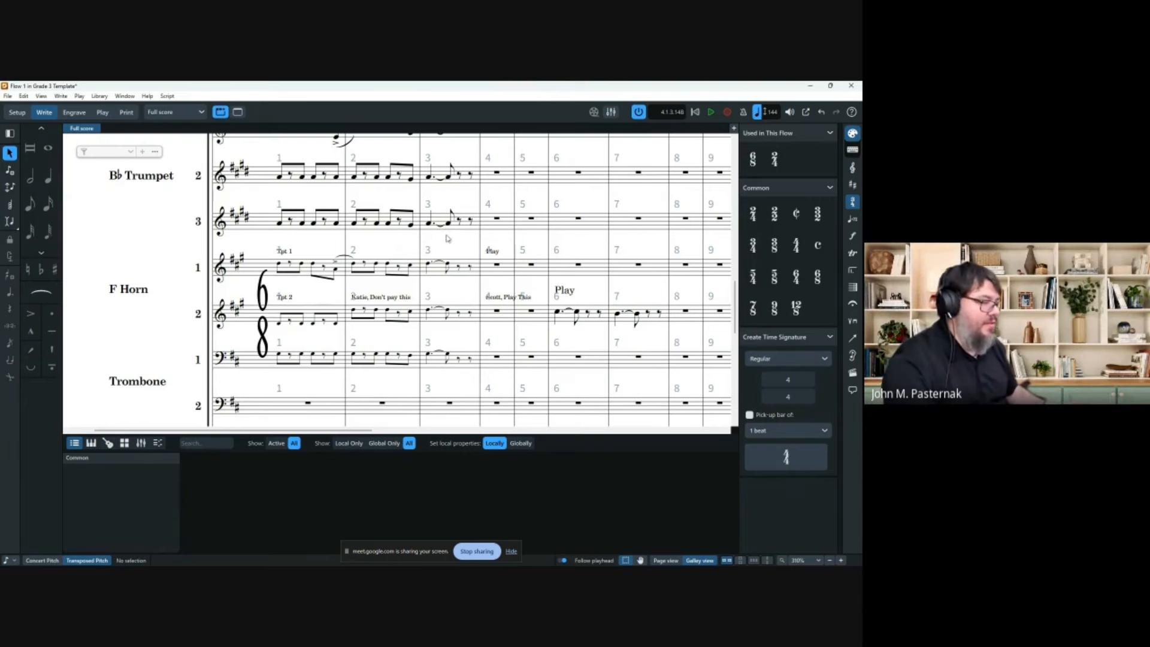
Enable the Accidental property on Trumpet 3's first bar-2 note and set it to Round brackets.
{"action": "left_click", "coordinate": [355, 225]}
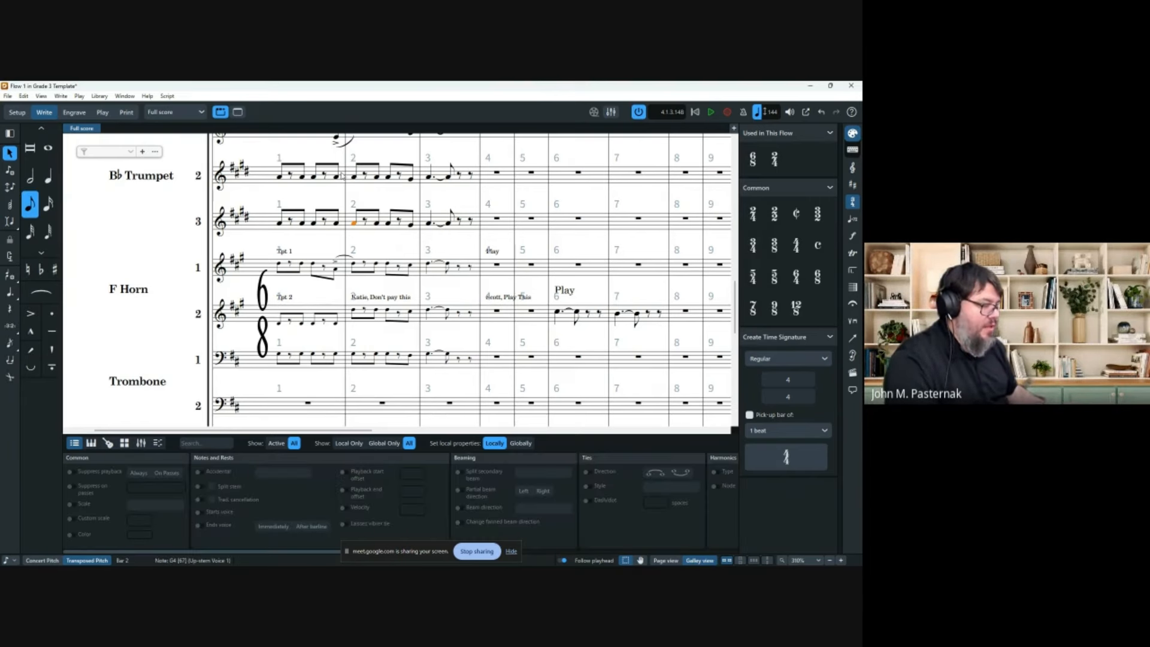
{"action": "left_click", "coordinate": [200, 473]}
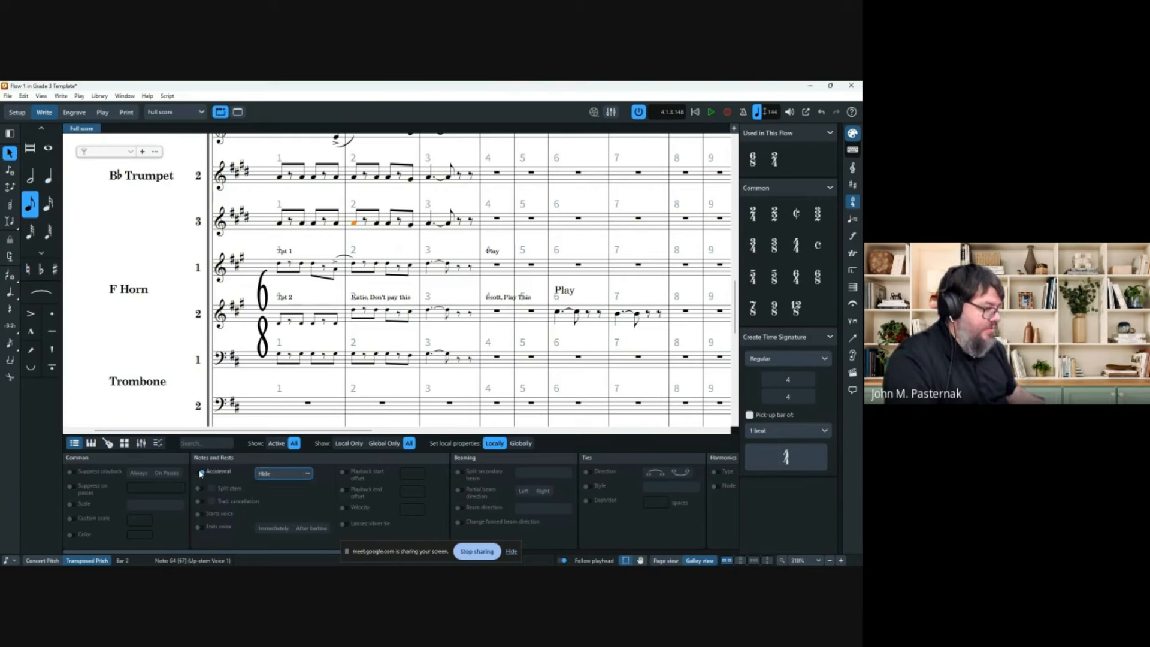
{"action": "left_click", "coordinate": [279, 474]}
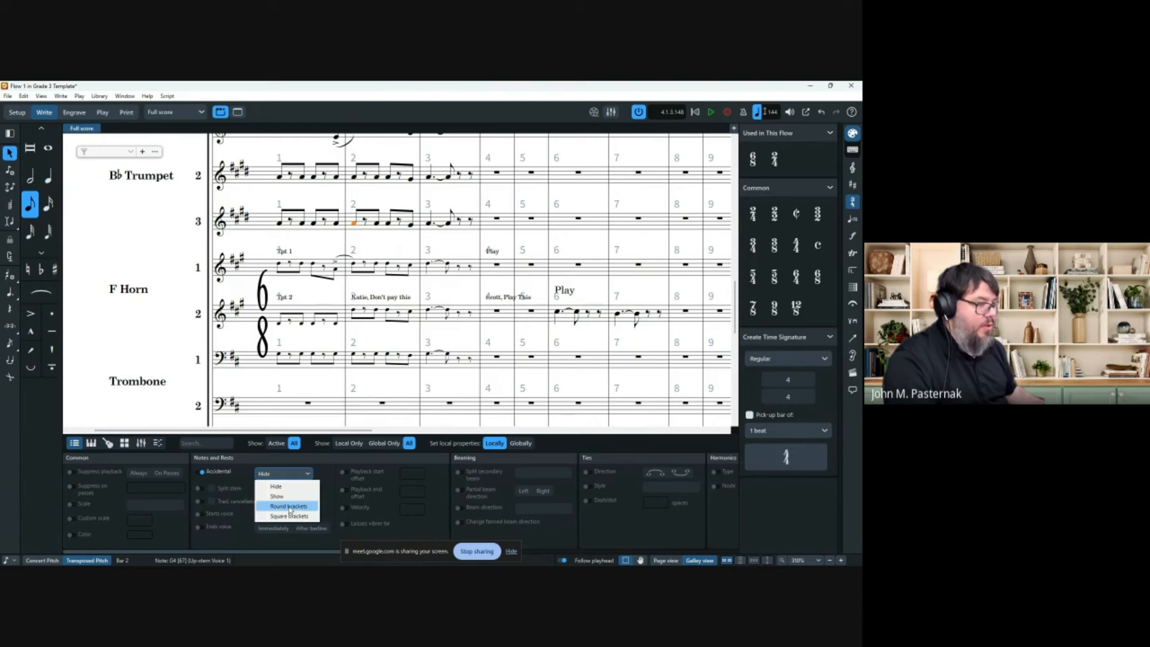
{"action": "left_click", "coordinate": [289, 506]}
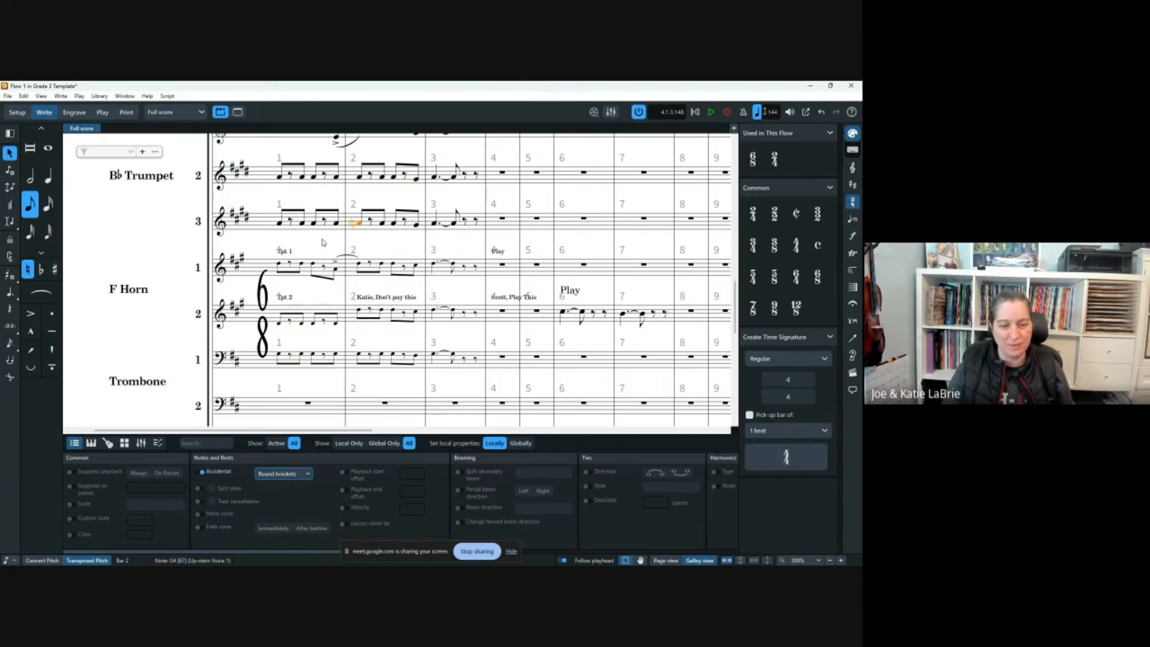
{"action": "left_click", "coordinate": [367, 241]}
{"action": "left_click", "coordinate": [311, 560]}
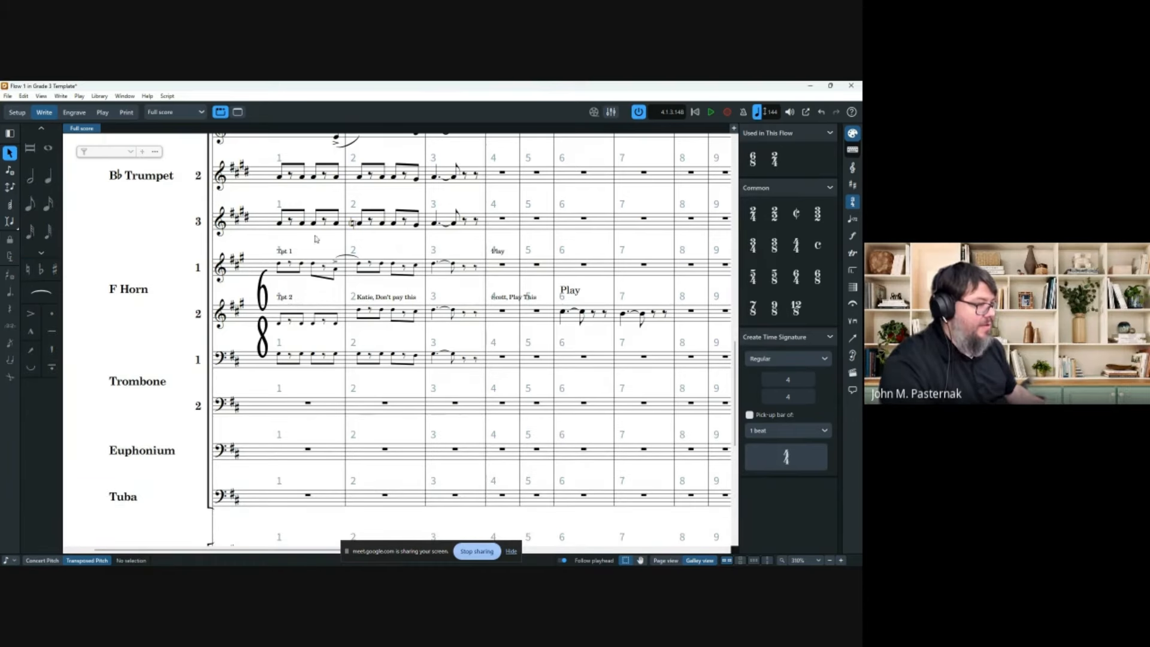
{"action": "scroll", "coordinate": [313, 222], "scroll_direction": "up", "scroll_amount": 3}
{"action": "left_click", "coordinate": [359, 313]}
{"action": "left_click", "coordinate": [311, 559]}
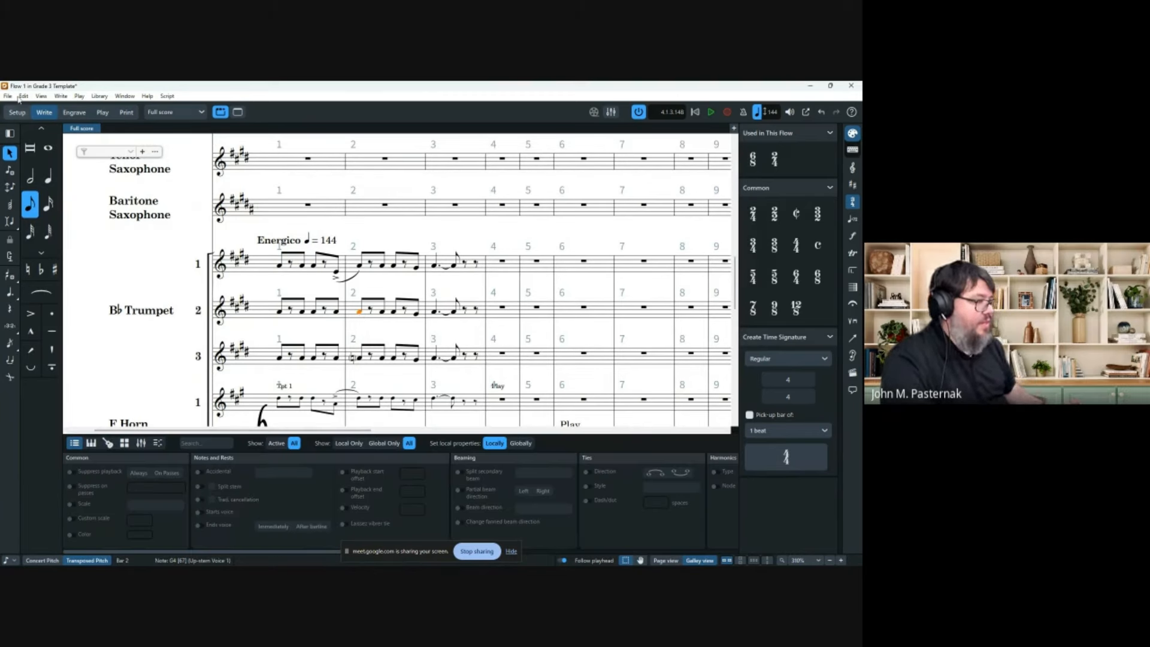
{"action": "left_click", "coordinate": [99, 97]}
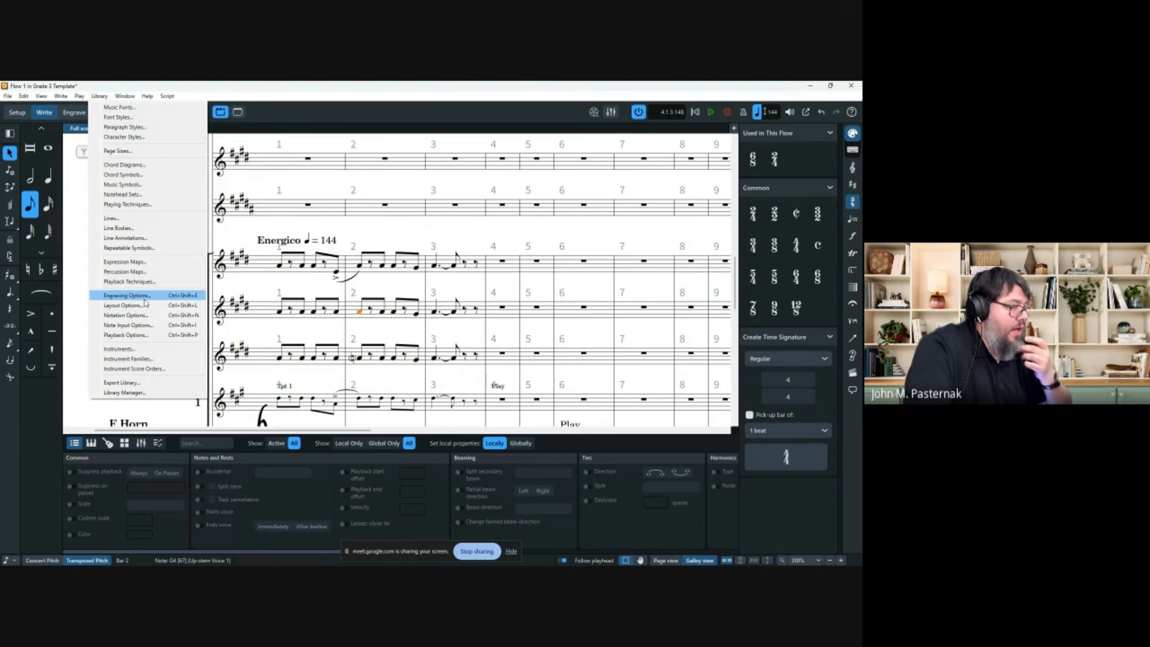
{"action": "left_click", "coordinate": [144, 295]}
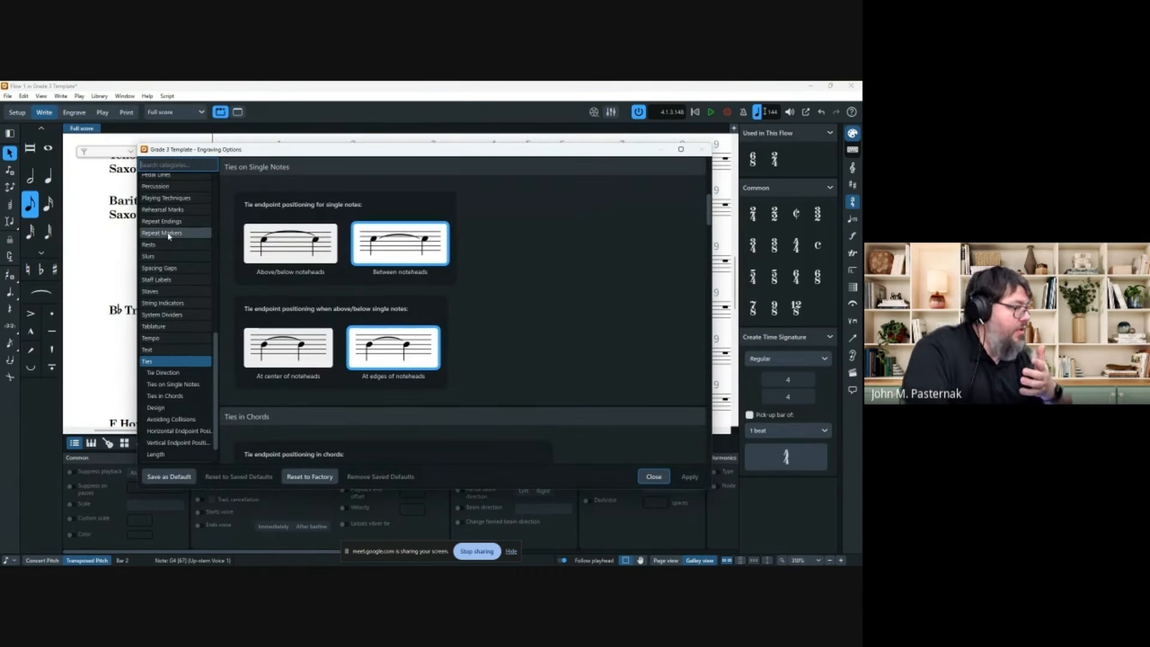
{"action": "scroll", "coordinate": [168, 235], "scroll_direction": "up", "scroll_amount": 2}
{"action": "scroll", "coordinate": [170, 236], "scroll_direction": "up", "scroll_amount": 5}
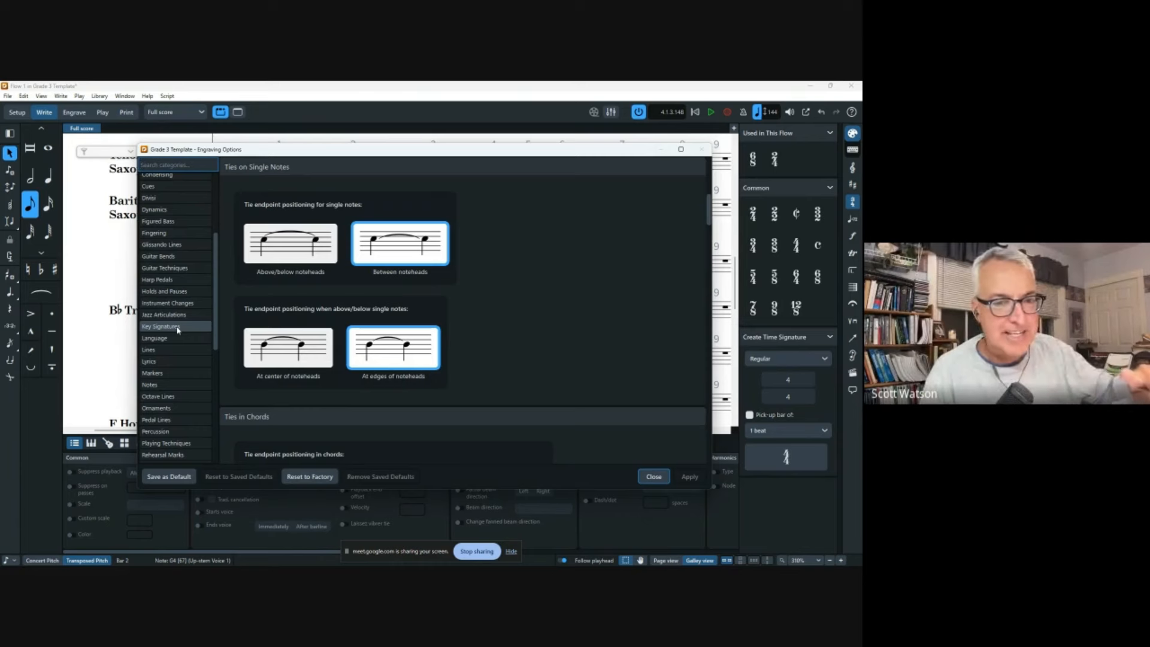
{"action": "left_click", "coordinate": [653, 476]}
{"action": "left_click", "coordinate": [380, 270]}
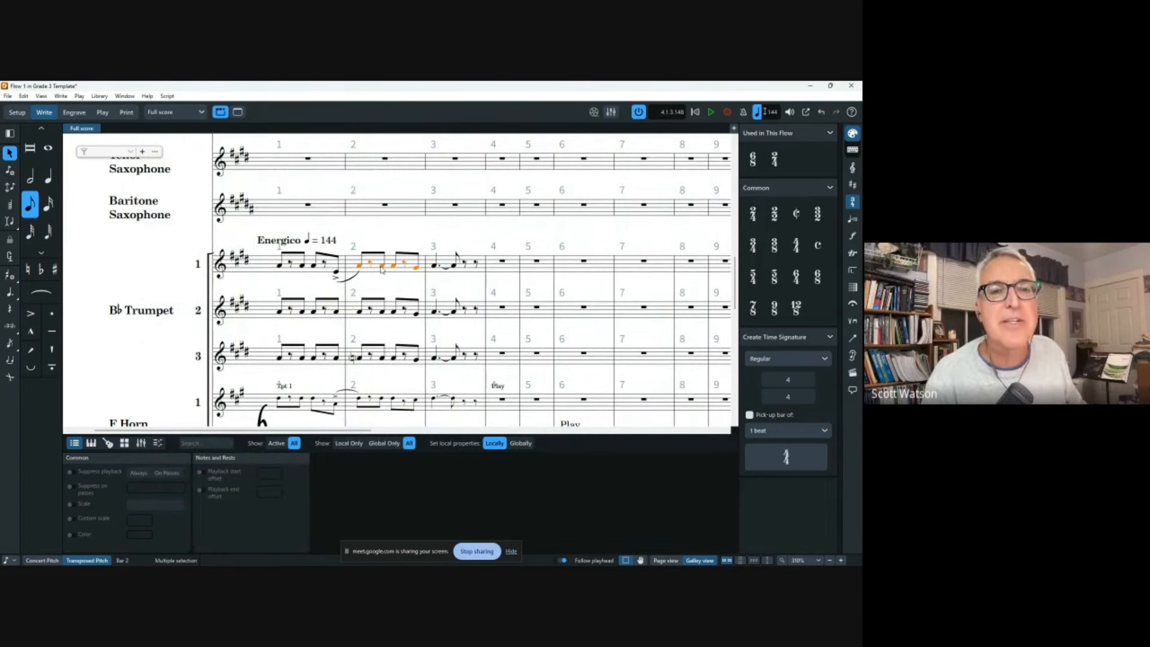
Force a natural onto Trumpet 1's bar-2 G and try it in round brackets.
{"action": "left_click", "coordinate": [381, 262]}
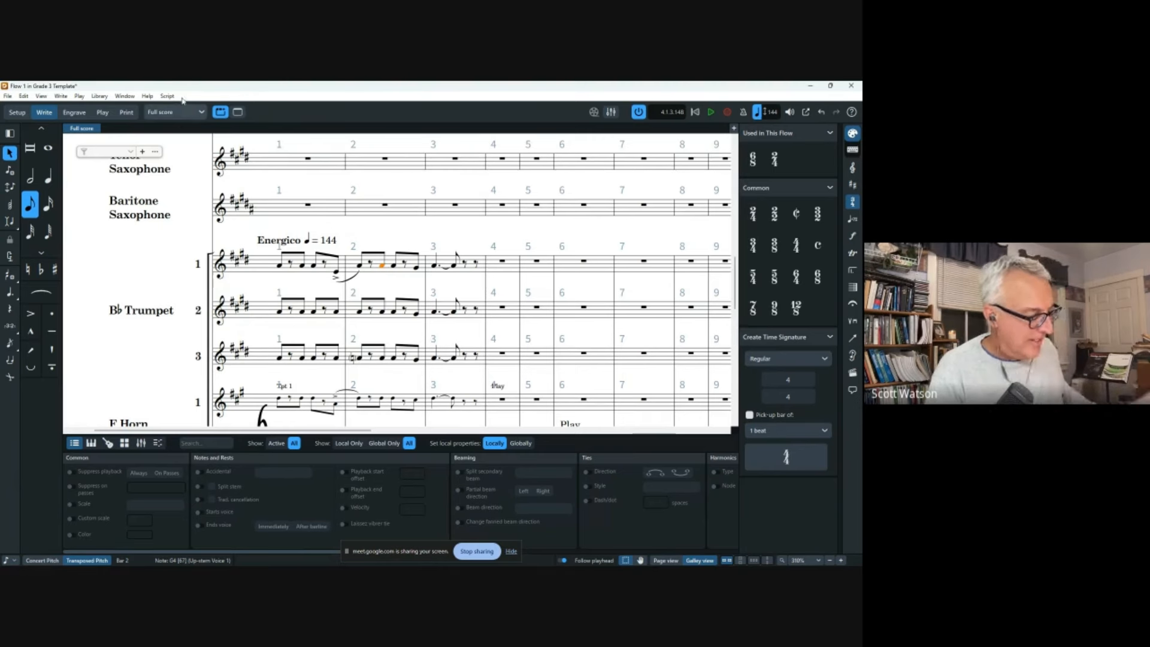
{"action": "left_click", "coordinate": [100, 96]}
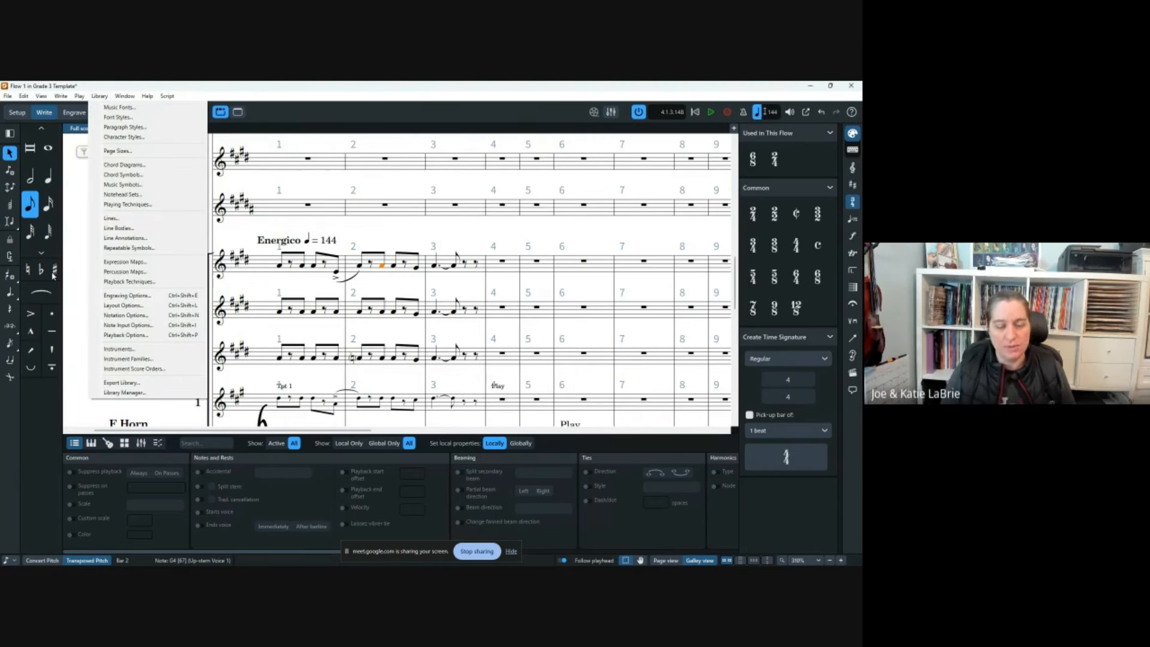
{"action": "left_click", "coordinate": [15, 393]}
{"action": "left_click", "coordinate": [28, 269]}
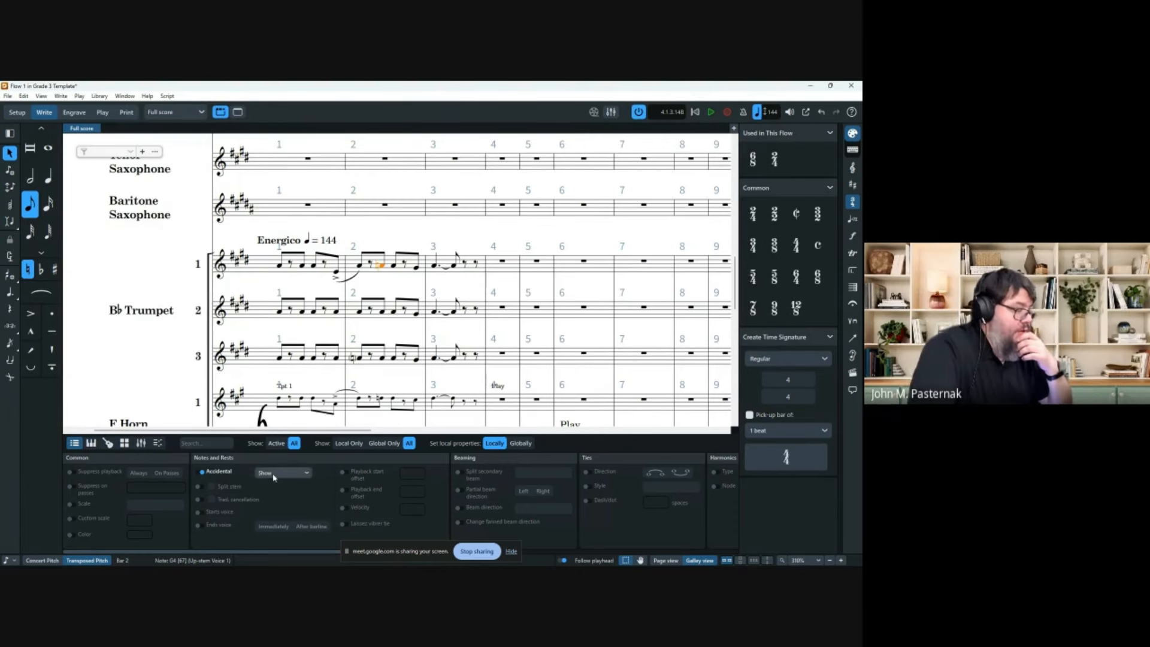
{"action": "left_click", "coordinate": [280, 473]}
{"action": "left_click", "coordinate": [290, 505]}
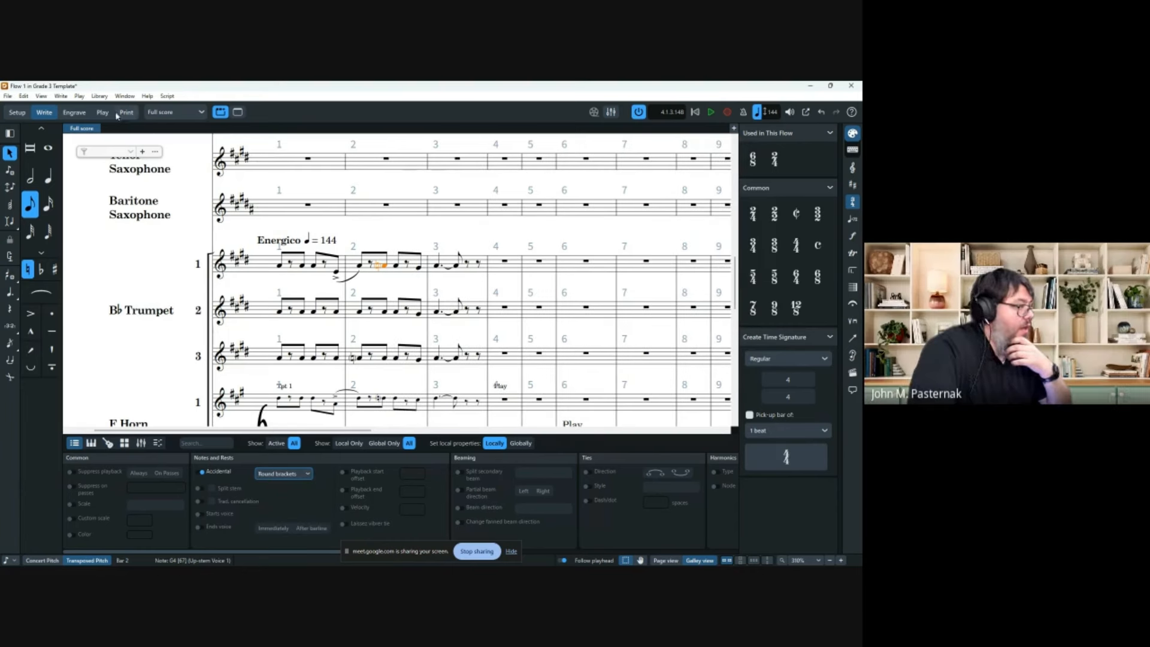
Revert the G's natural to a plain shown accidental without brackets.
{"action": "left_click", "coordinate": [125, 96]}
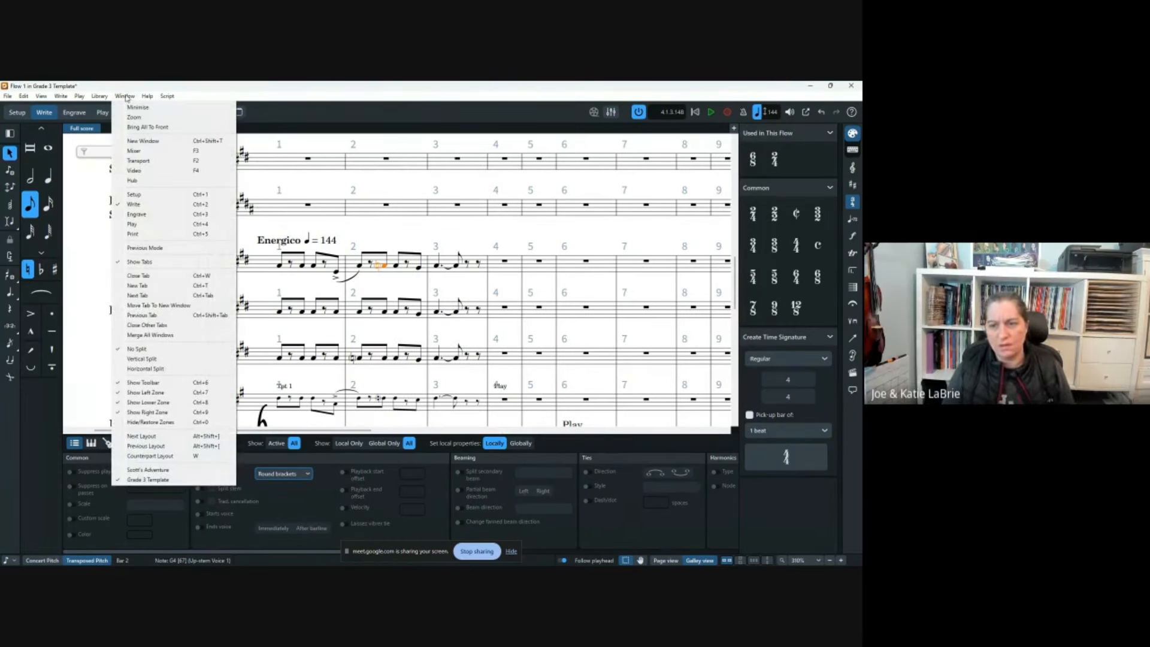
{"action": "left_click", "coordinate": [29, 270]}
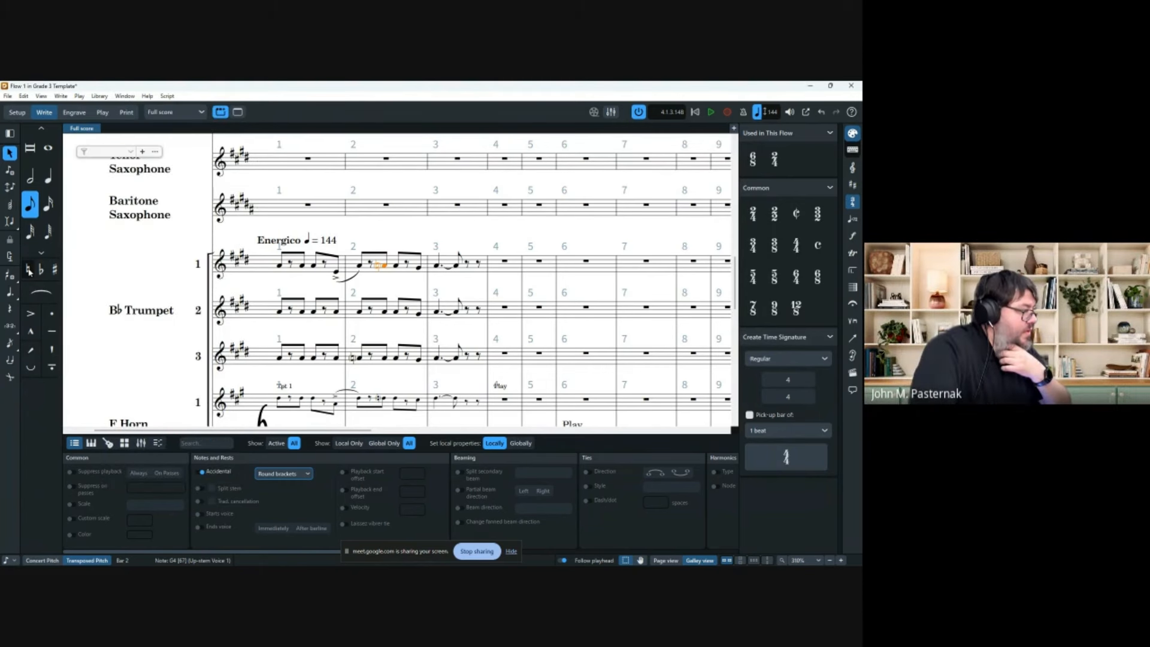
{"action": "left_click", "coordinate": [29, 271]}
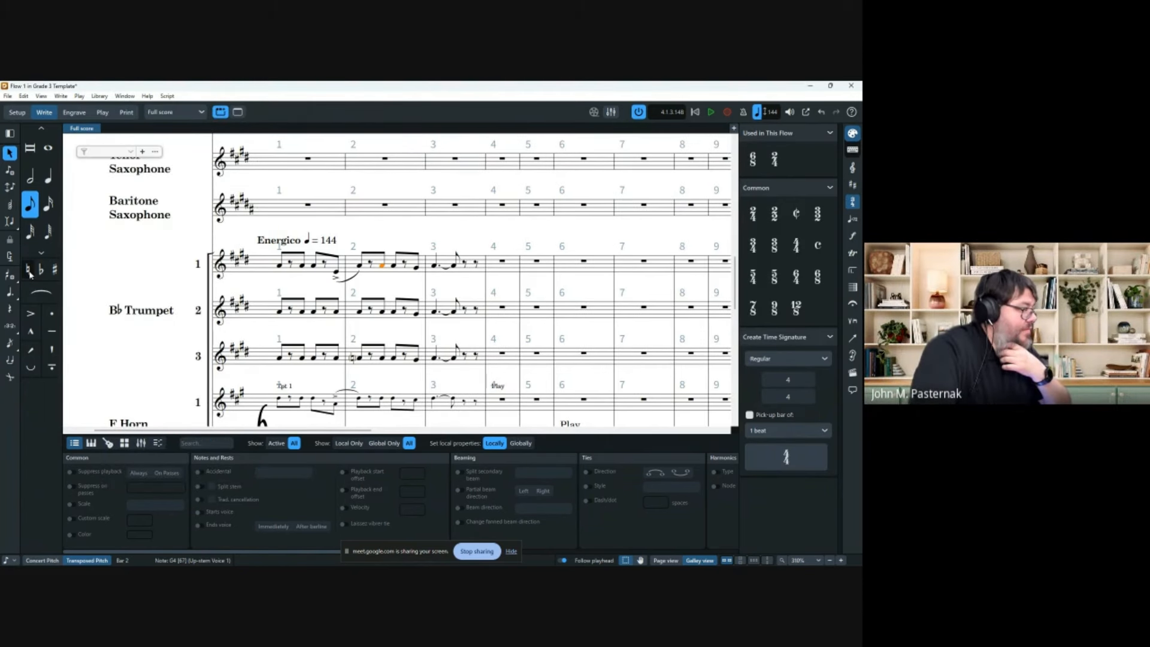
{"action": "left_click", "coordinate": [29, 271]}
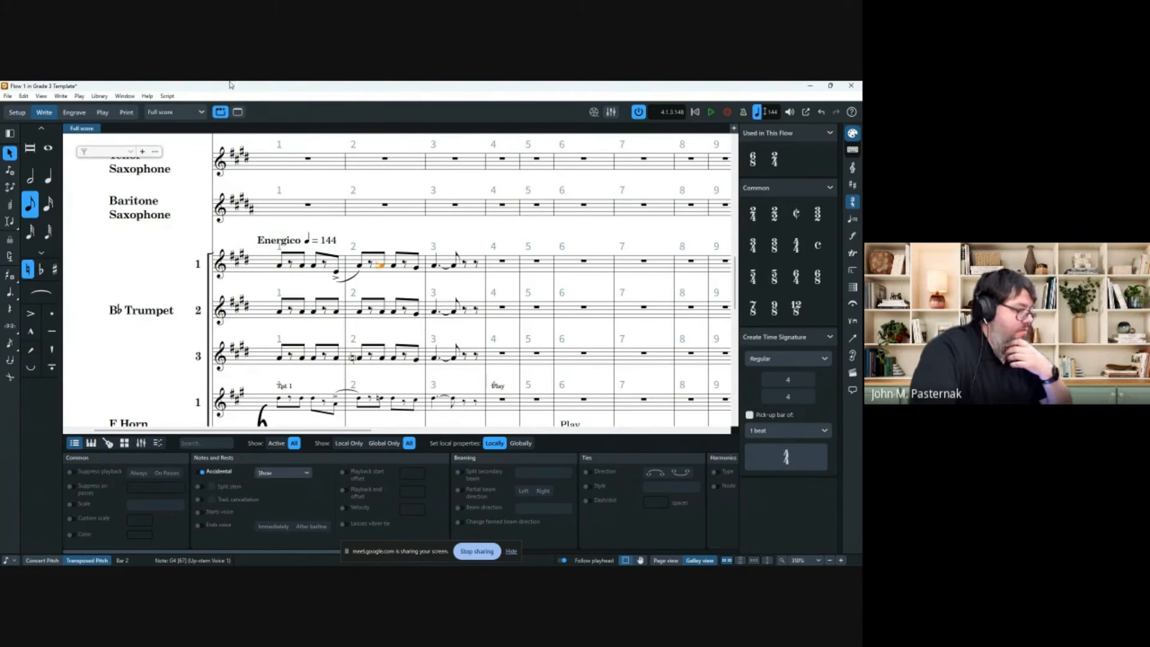
{"action": "left_click", "coordinate": [106, 96]}
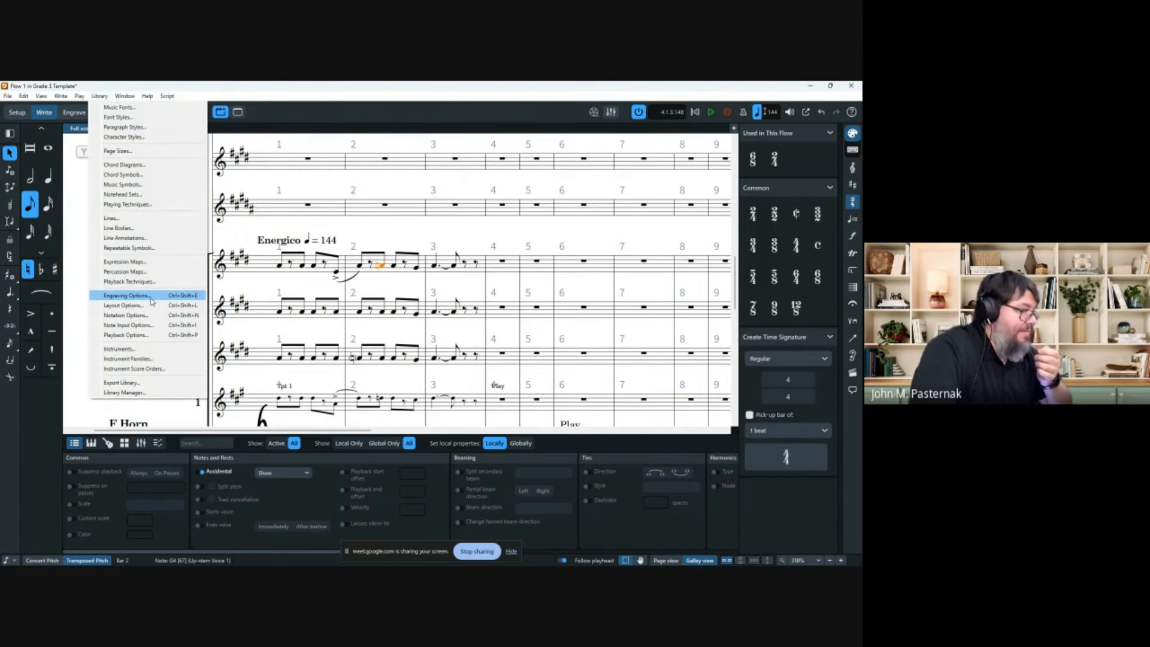
Review the Accidentals page of Engraving Options.
{"action": "left_click", "coordinate": [151, 302]}
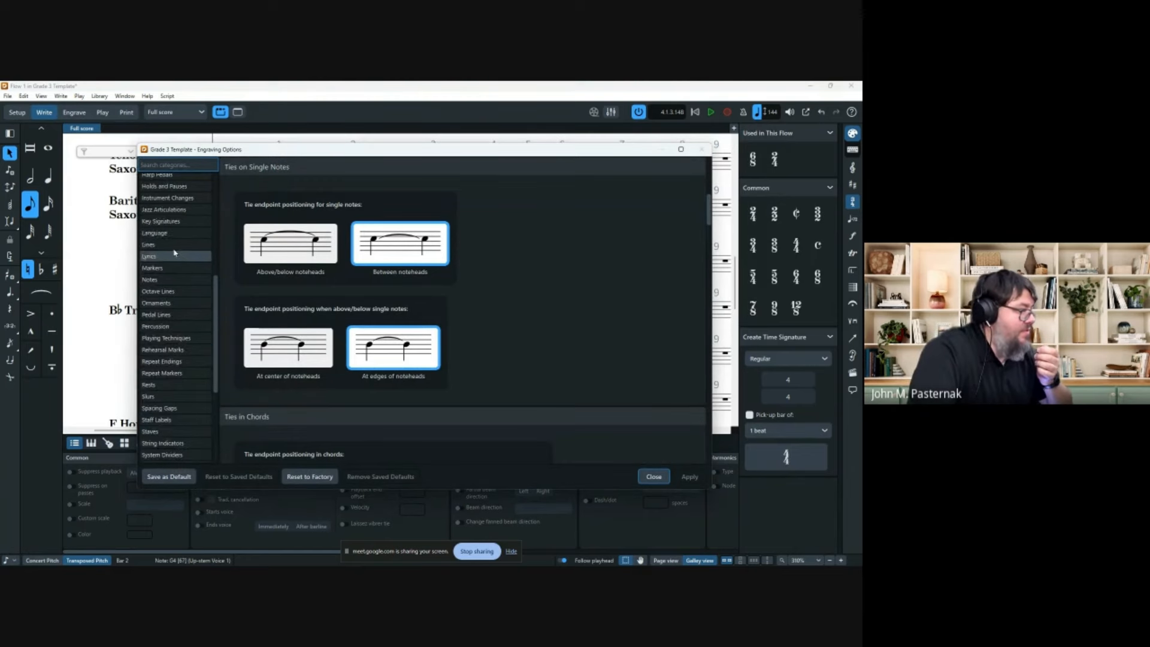
{"action": "scroll", "coordinate": [175, 252], "scroll_direction": "up", "scroll_amount": 5}
{"action": "left_click", "coordinate": [157, 180]}
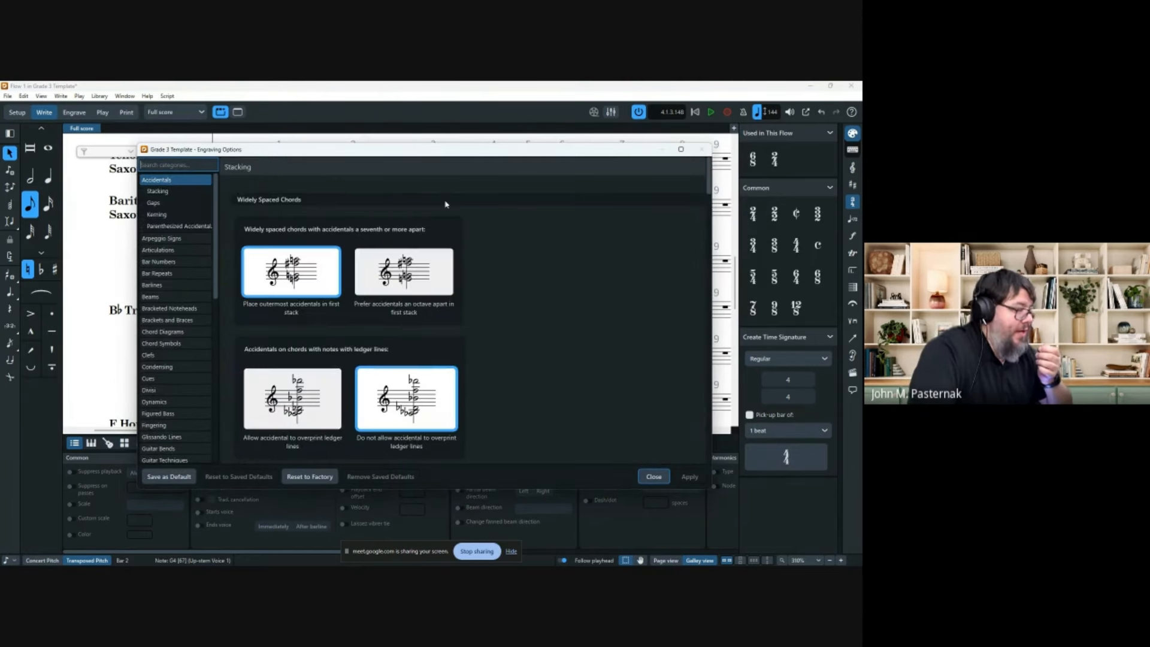
{"action": "scroll", "coordinate": [536, 275], "scroll_direction": "down", "scroll_amount": 6}
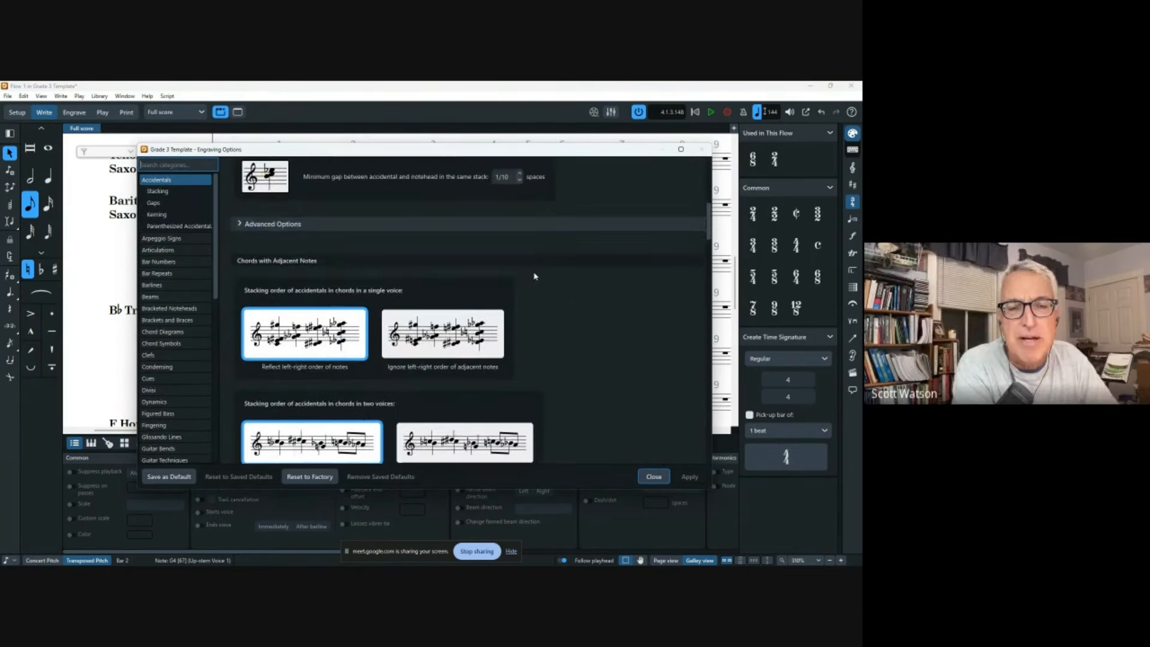
{"action": "scroll", "coordinate": [535, 276], "scroll_direction": "down", "scroll_amount": 8}
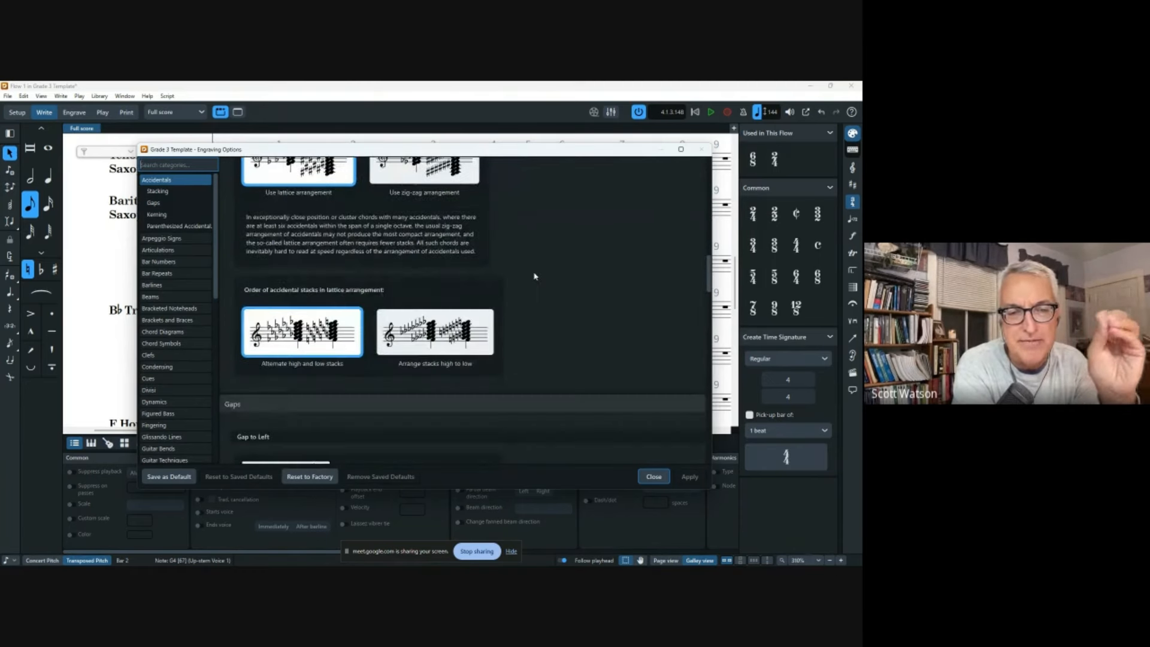
{"action": "scroll", "coordinate": [535, 277], "scroll_direction": "down", "scroll_amount": 10}
{"action": "scroll", "coordinate": [533, 277], "scroll_direction": "down", "scroll_amount": 10}
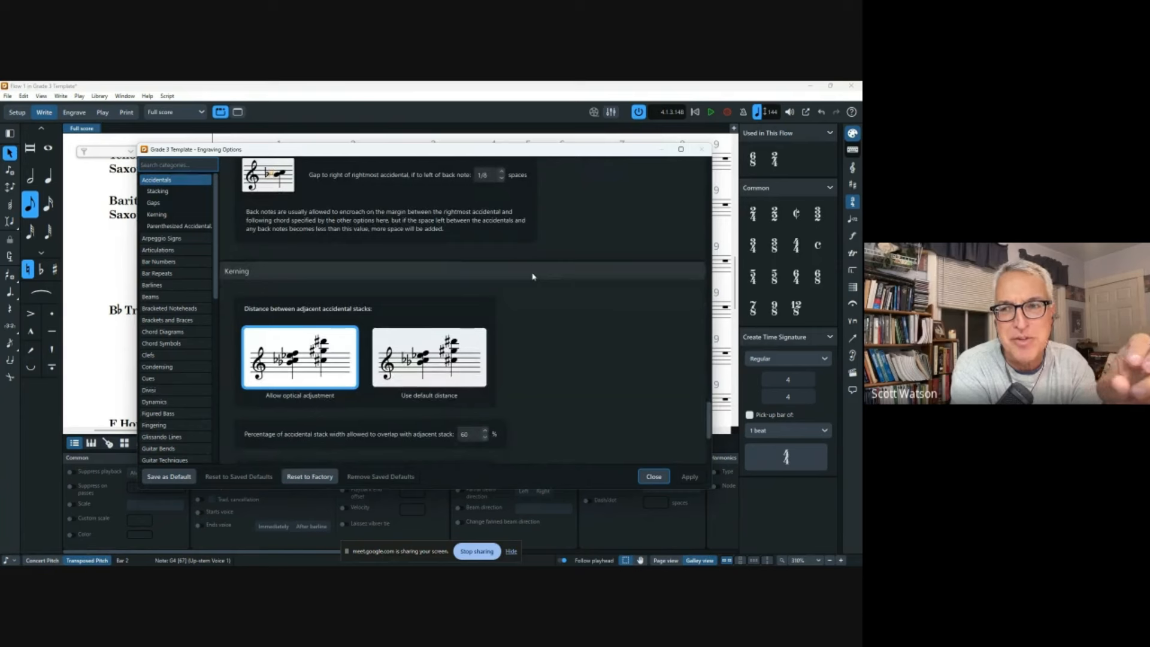
{"action": "scroll", "coordinate": [533, 277], "scroll_direction": "down", "scroll_amount": 8}
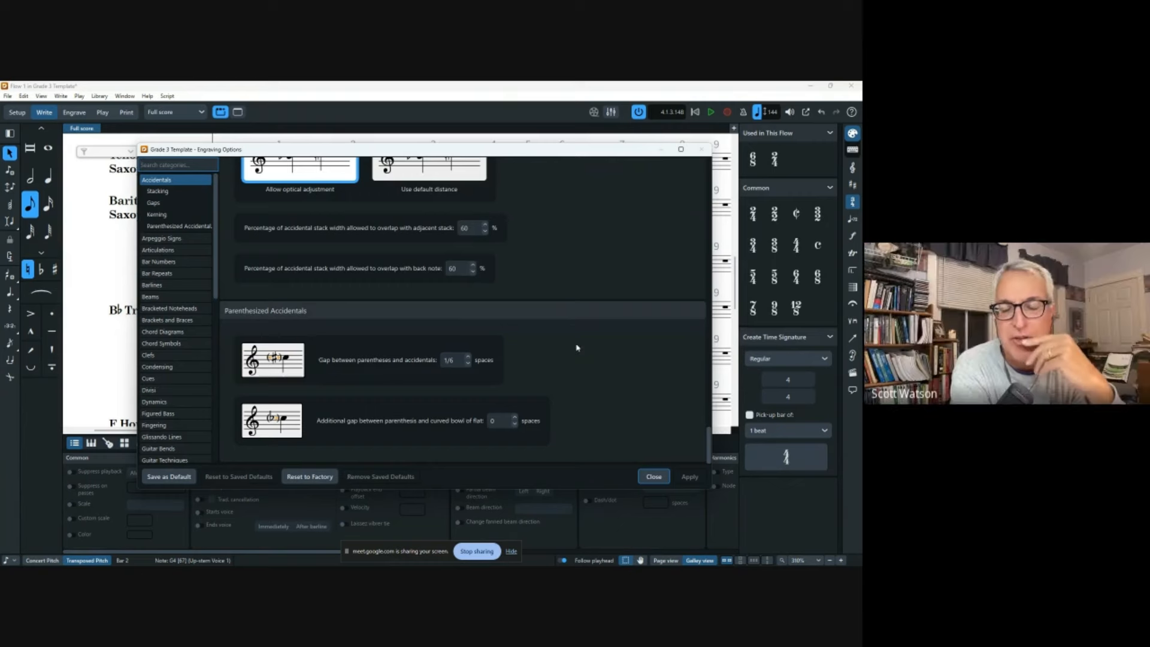
{"action": "scroll", "coordinate": [578, 352], "scroll_direction": "up", "scroll_amount": 3}
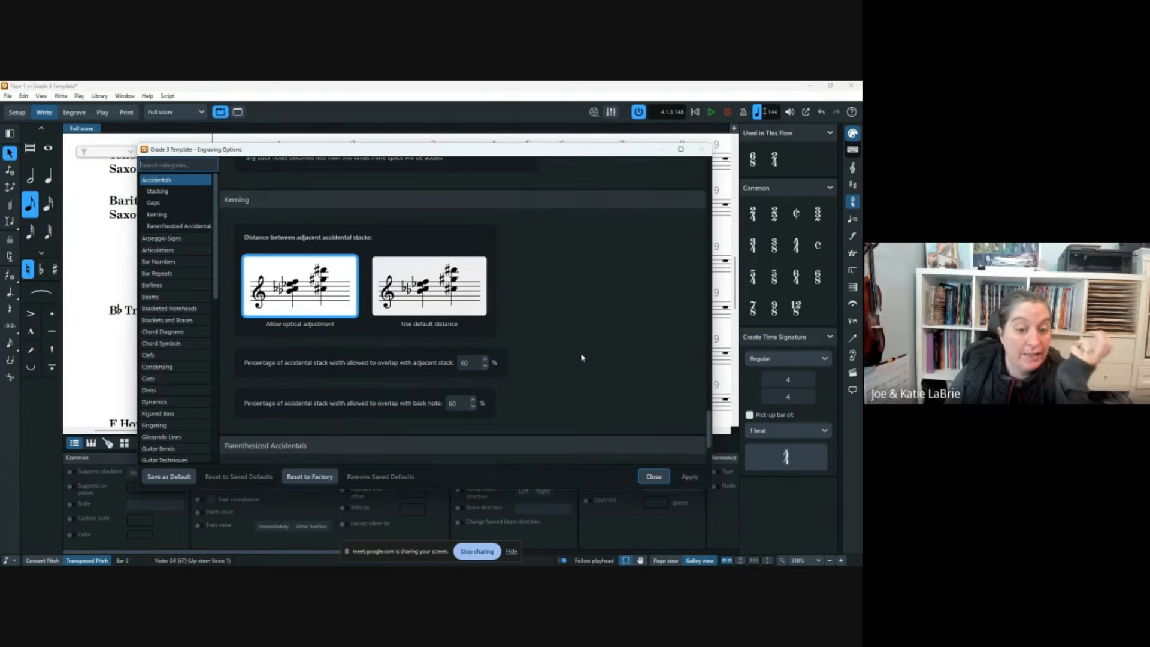
{"action": "scroll", "coordinate": [582, 359], "scroll_direction": "up", "scroll_amount": 5}
{"action": "scroll", "coordinate": [583, 360], "scroll_direction": "up", "scroll_amount": 8}
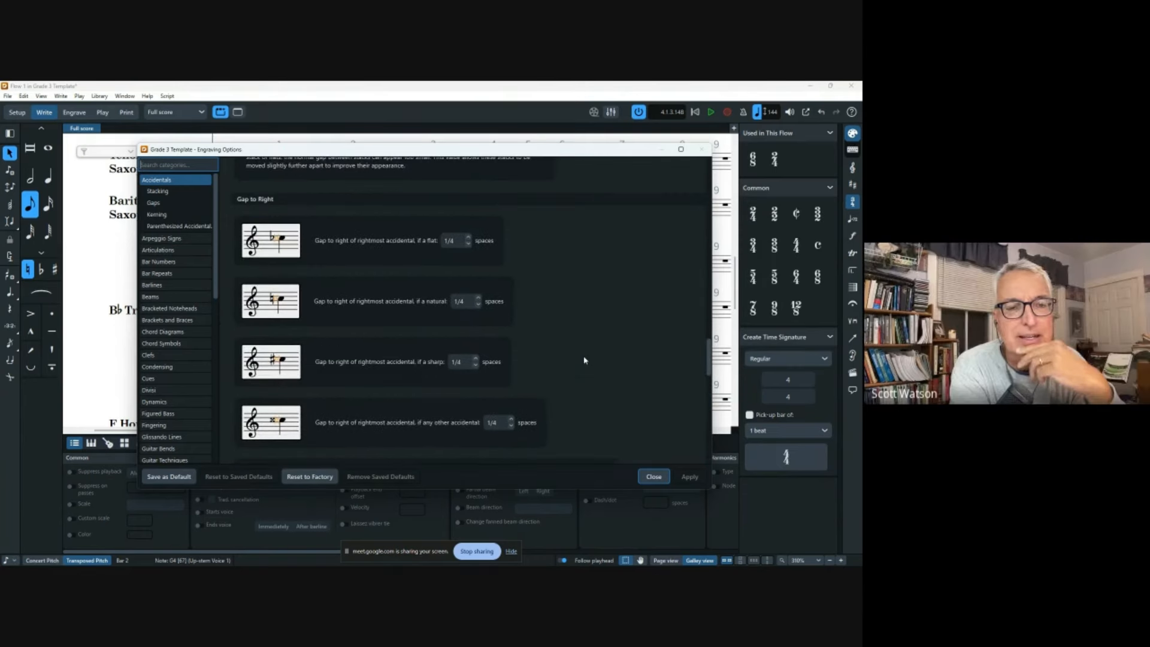
{"action": "scroll", "coordinate": [582, 361], "scroll_direction": "up", "scroll_amount": 8}
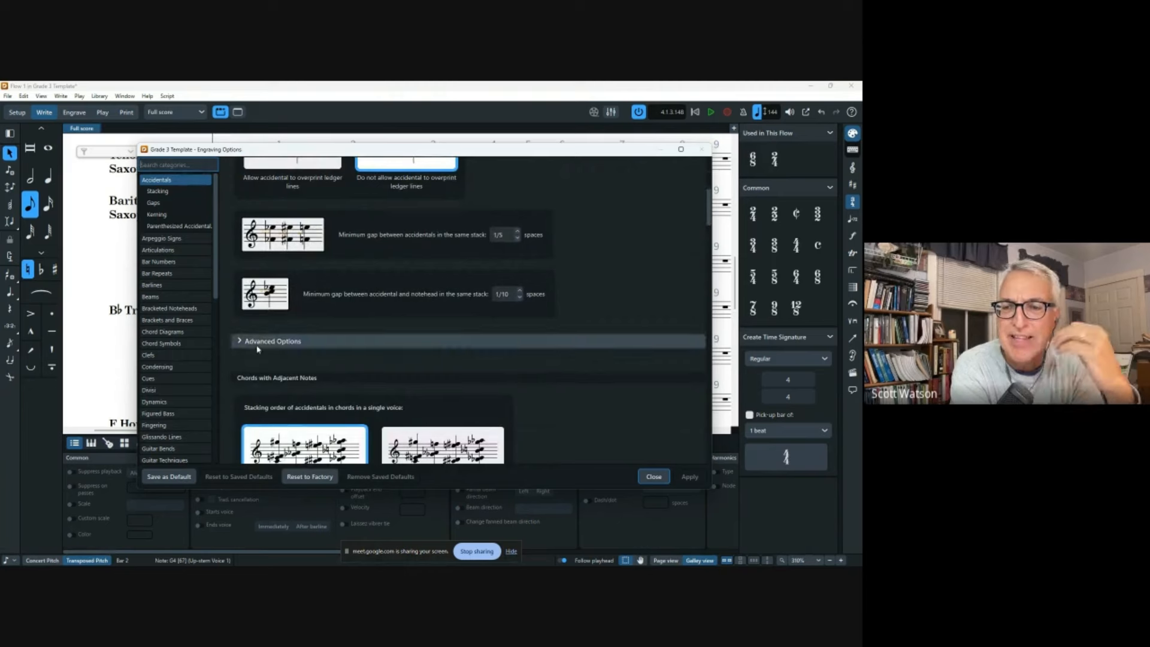
Expand the advanced accidental stacking settings, view Parenthesized Accidentals, and close Engraving Options.
{"action": "left_click", "coordinate": [385, 341]}
{"action": "scroll", "coordinate": [562, 324], "scroll_direction": "down", "scroll_amount": 5}
{"action": "scroll", "coordinate": [569, 329], "scroll_direction": "up", "scroll_amount": 10}
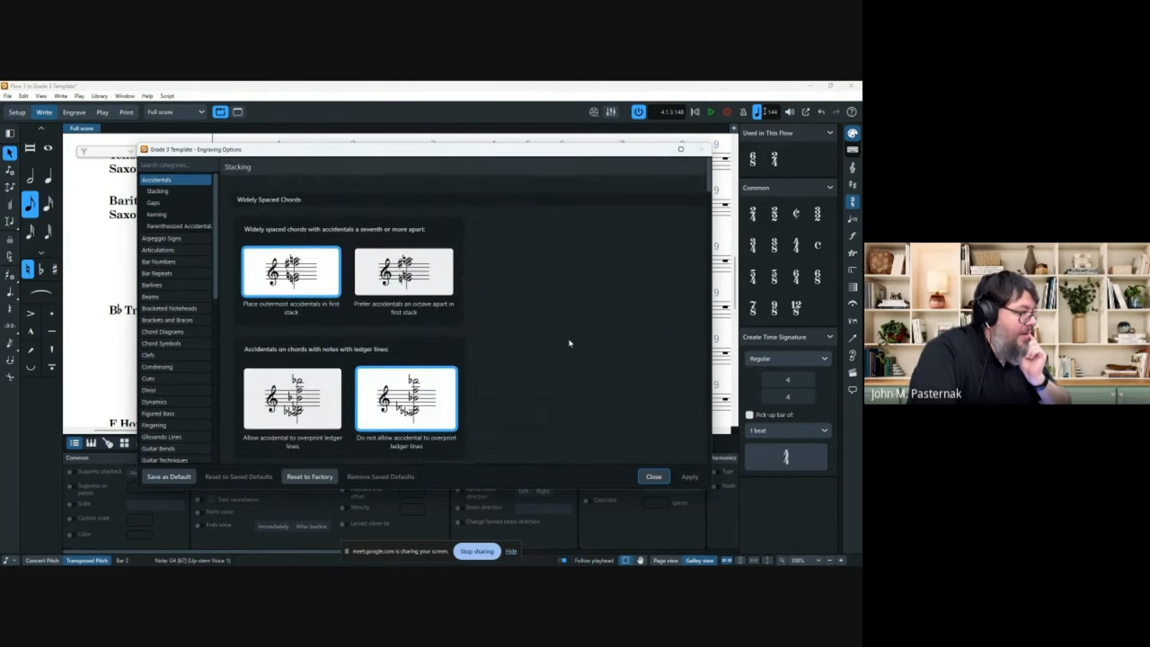
{"action": "left_click", "coordinate": [180, 226]}
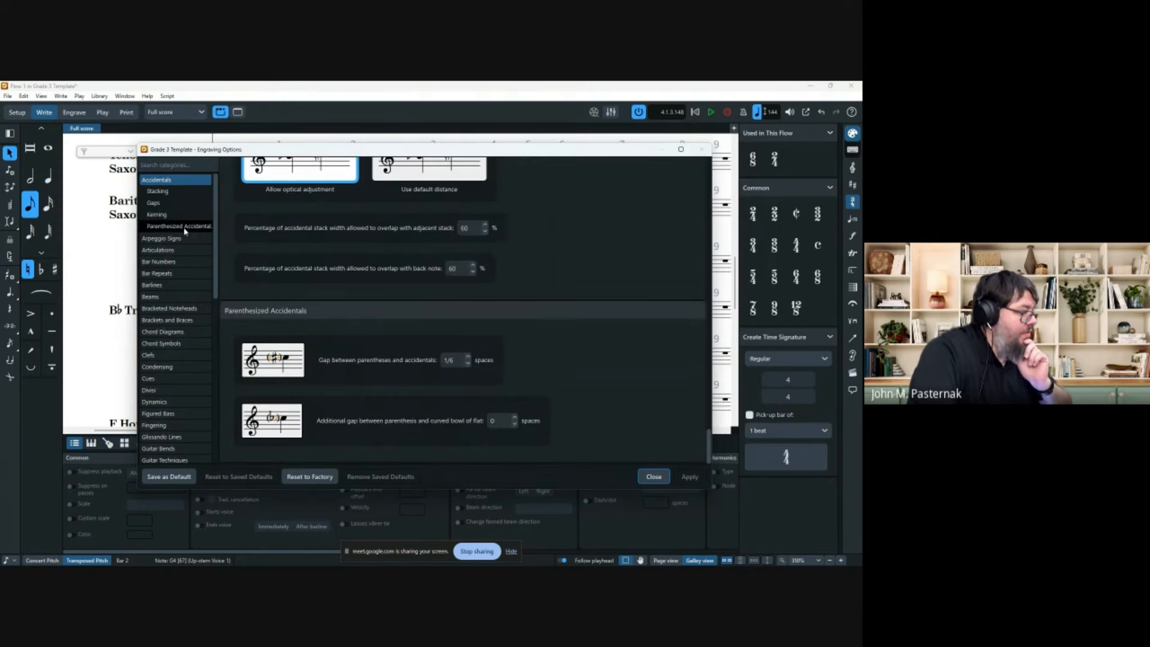
{"action": "left_click", "coordinate": [653, 476]}
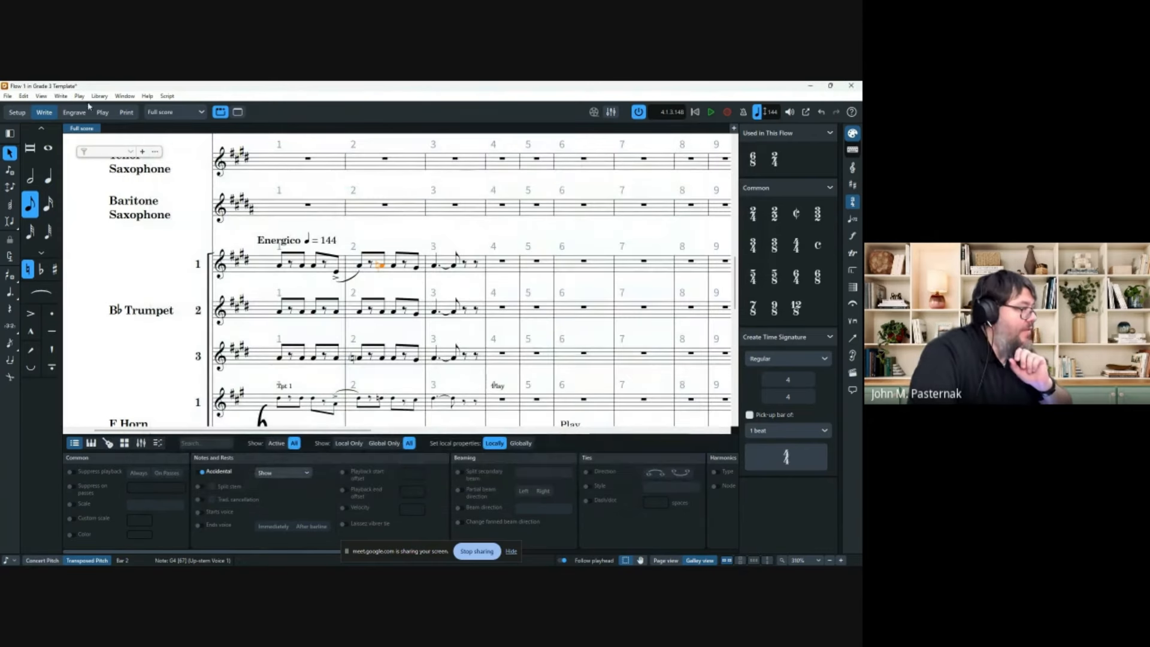
{"action": "left_click", "coordinate": [98, 96]}
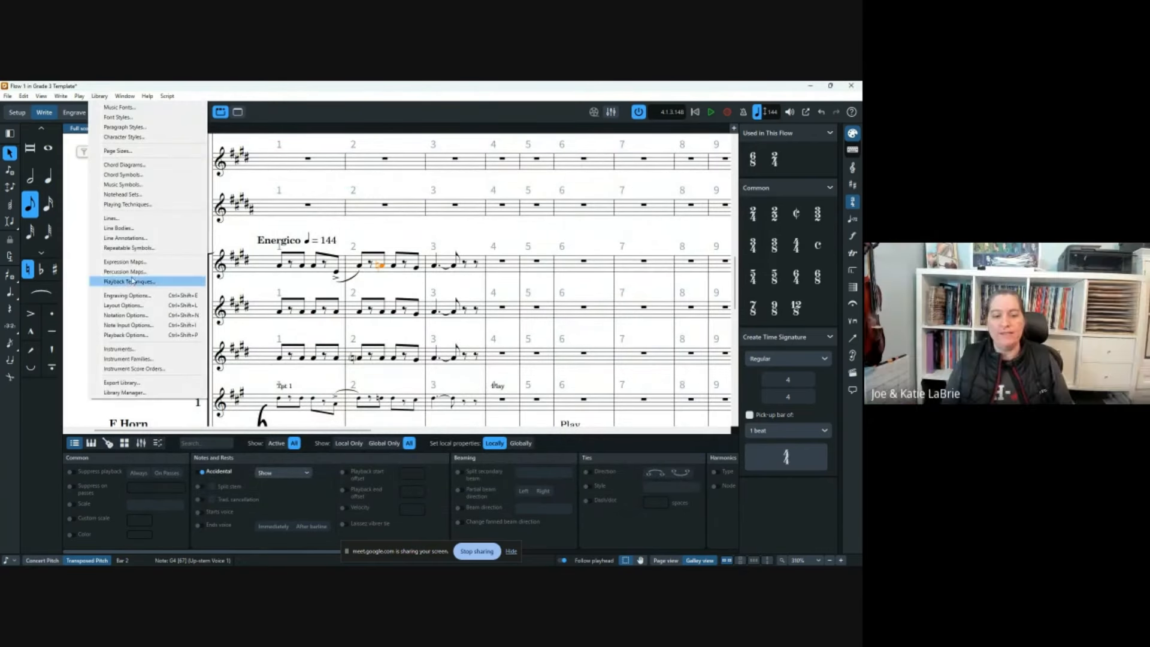
{"action": "left_click", "coordinate": [125, 305]}
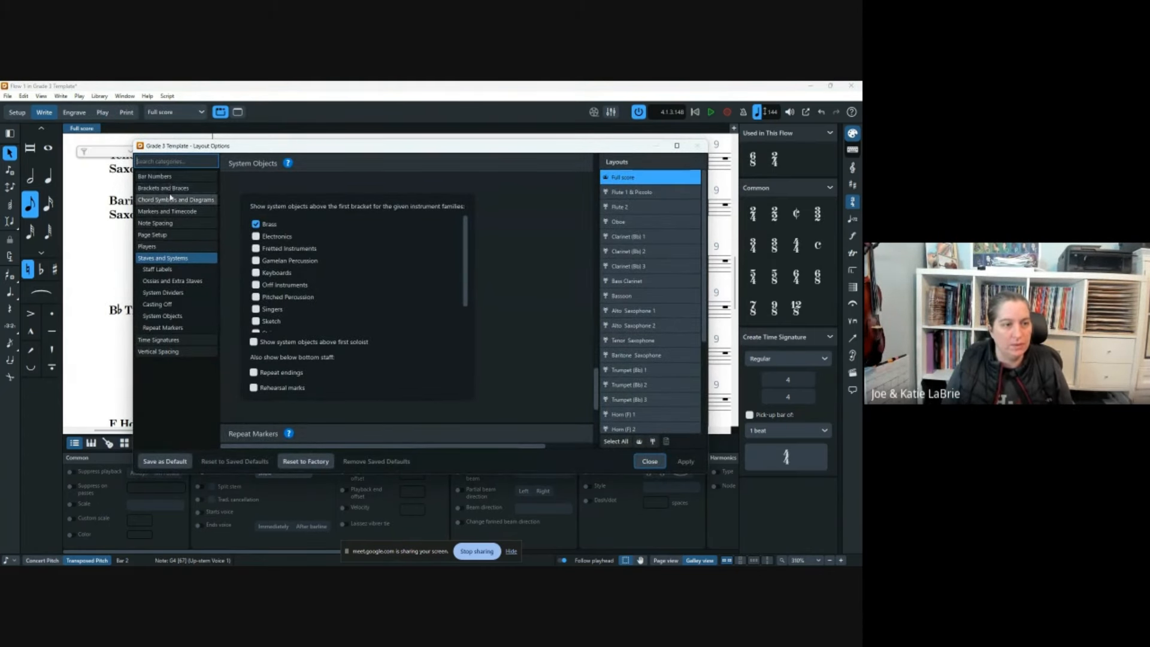
{"action": "left_click", "coordinate": [176, 162]}
{"action": "type", "text": "acc"}
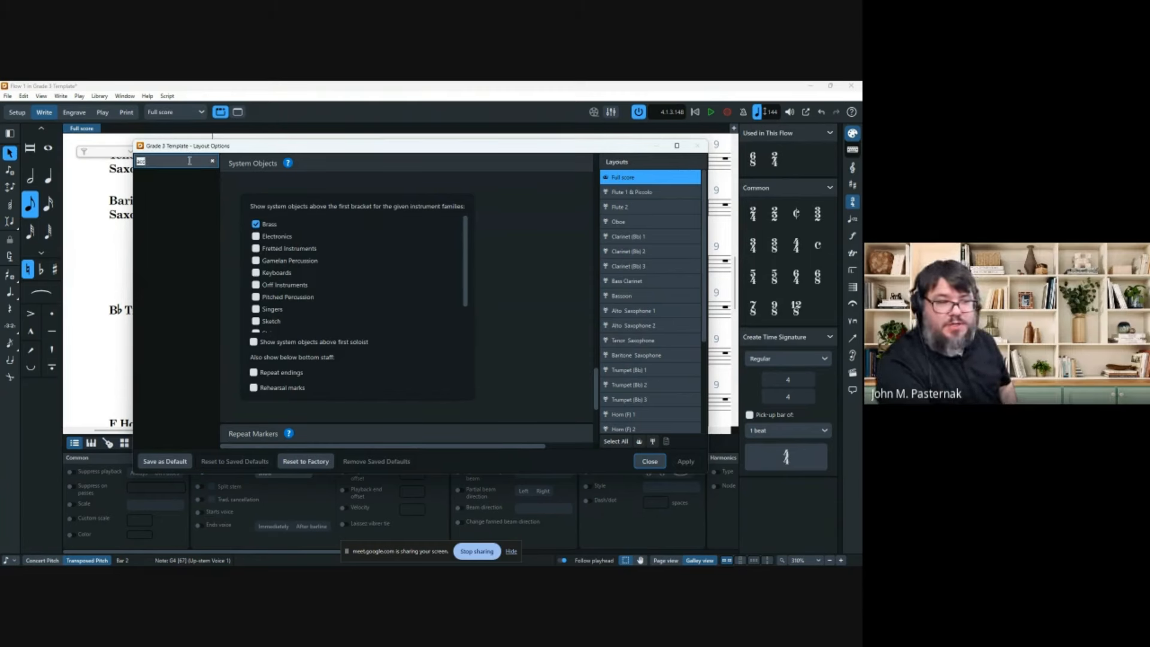
{"action": "key", "text": "BackSpace"}
{"action": "key", "text": "BackSpace"}
{"action": "key", "text": "BackSpace"}
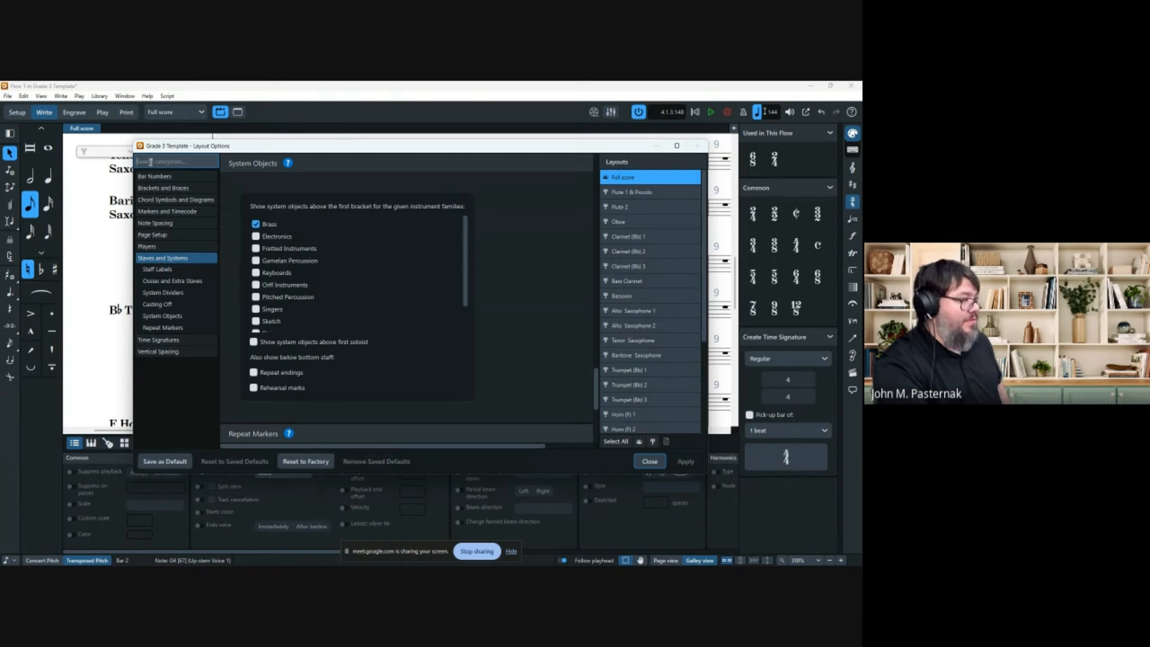
{"action": "type", "text": "ac"}
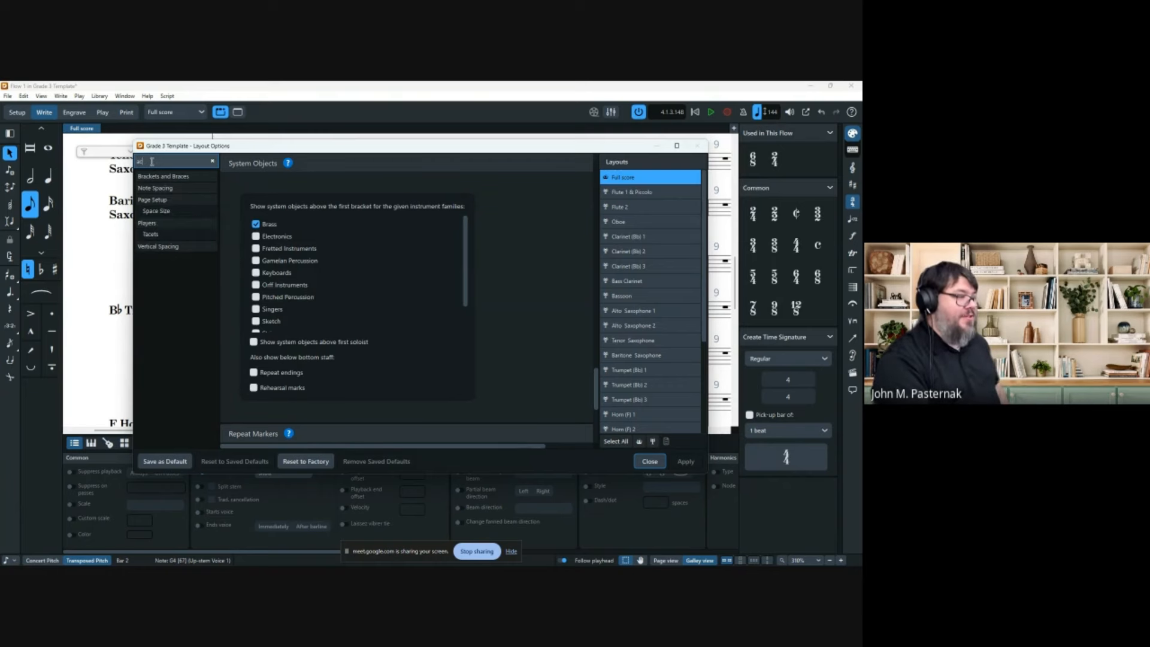
{"action": "key", "text": "BackSpace"}
{"action": "key", "text": "BackSpace"}
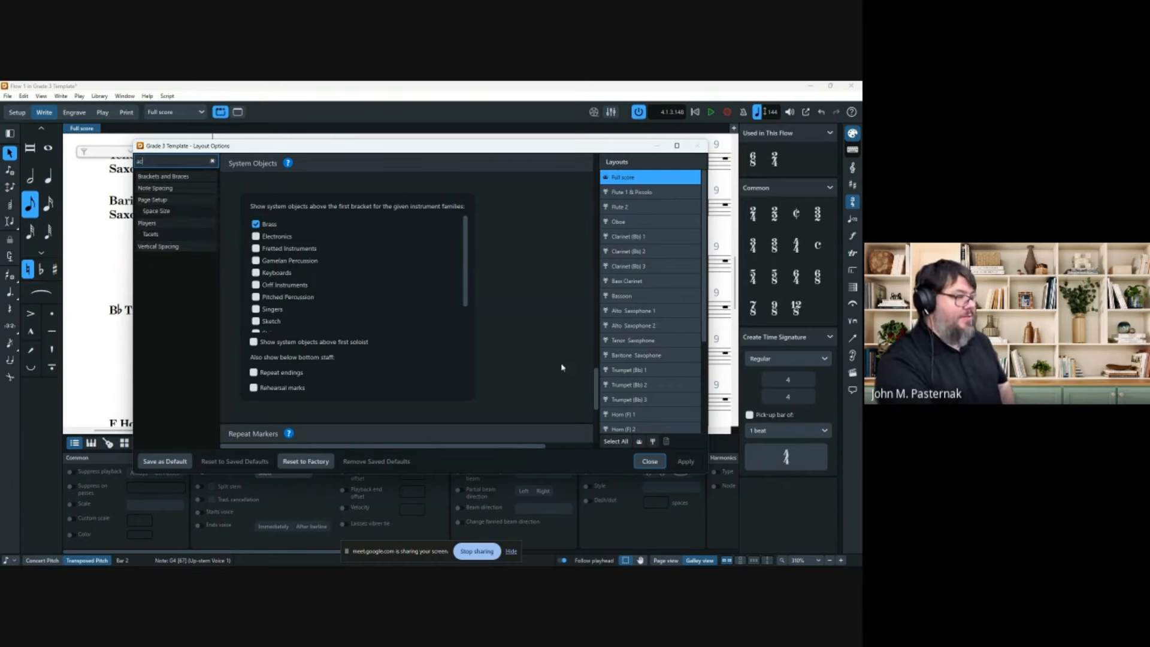
{"action": "left_click", "coordinate": [650, 461]}
{"action": "left_click", "coordinate": [100, 96]}
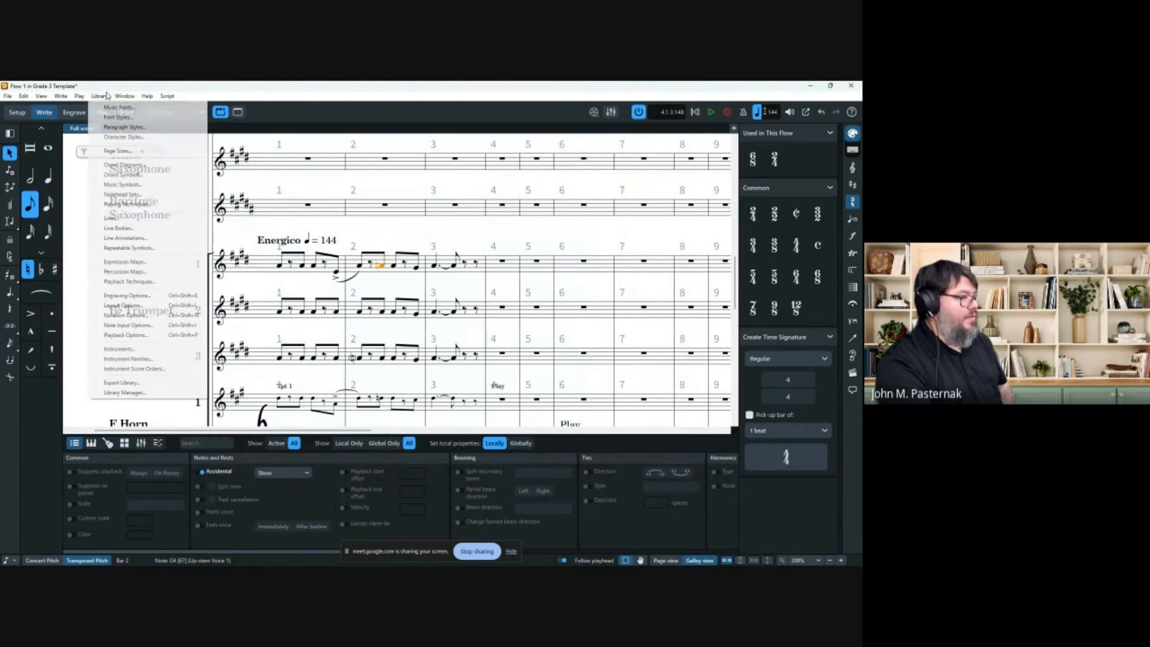
Browse the Accidentals page of Notation Options down to the cautionary accidental settings.
{"action": "left_click", "coordinate": [128, 318]}
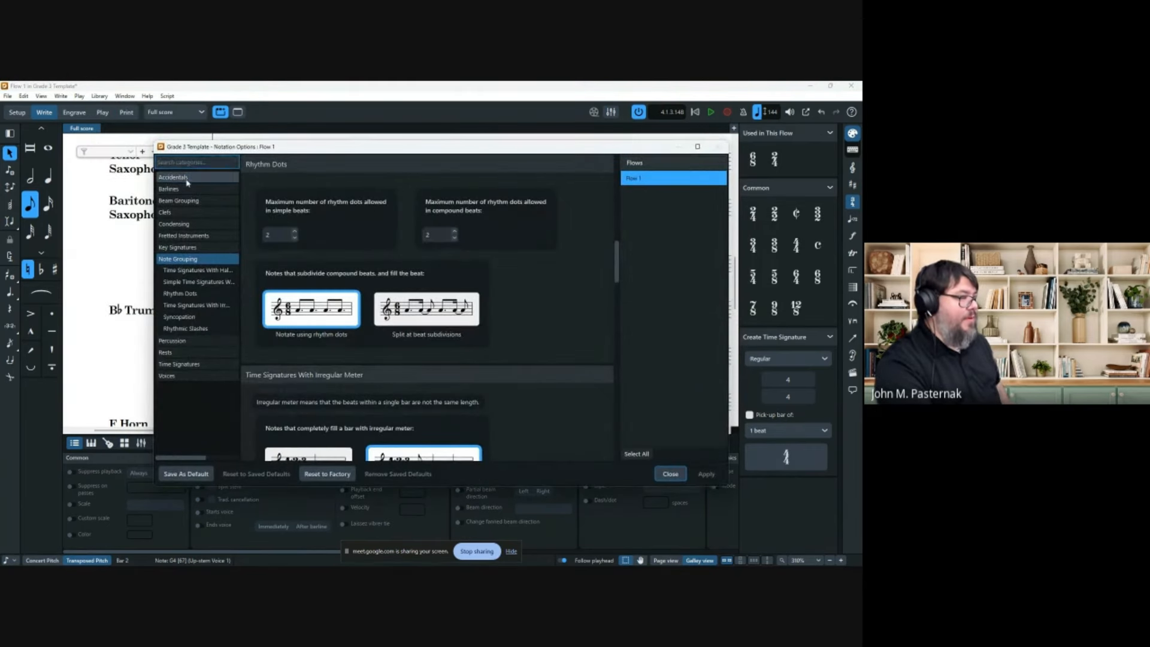
{"action": "left_click", "coordinate": [180, 177]}
{"action": "scroll", "coordinate": [467, 240], "scroll_direction": "down", "scroll_amount": 3}
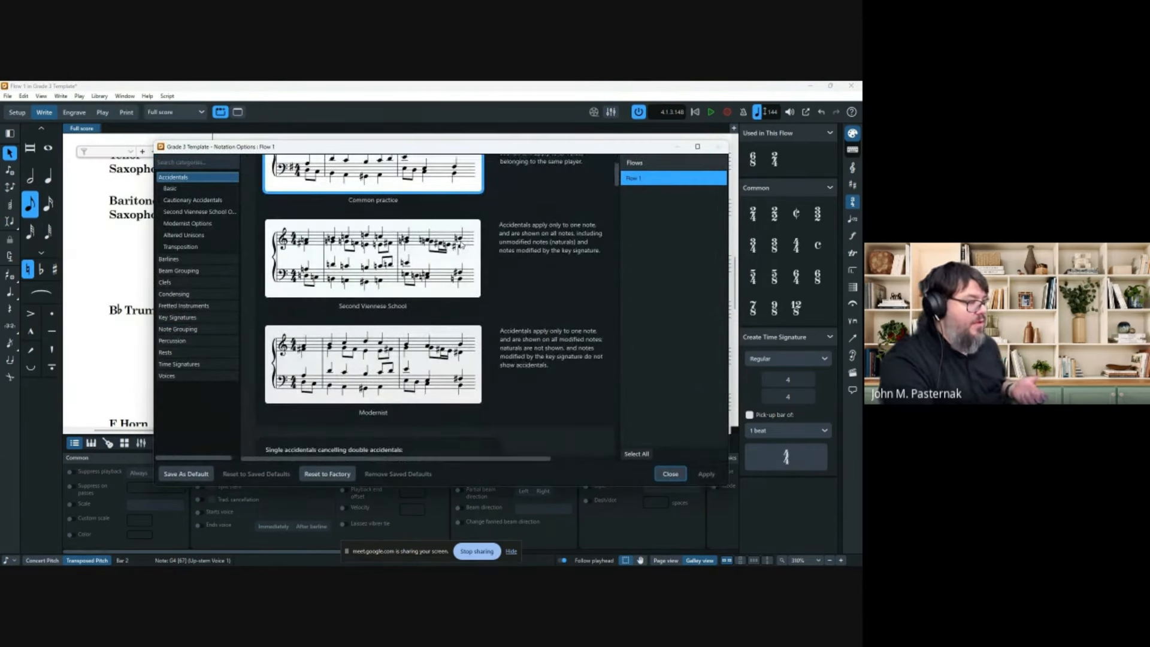
{"action": "scroll", "coordinate": [467, 240], "scroll_direction": "down", "scroll_amount": 7}
{"action": "scroll", "coordinate": [461, 241], "scroll_direction": "down", "scroll_amount": 7}
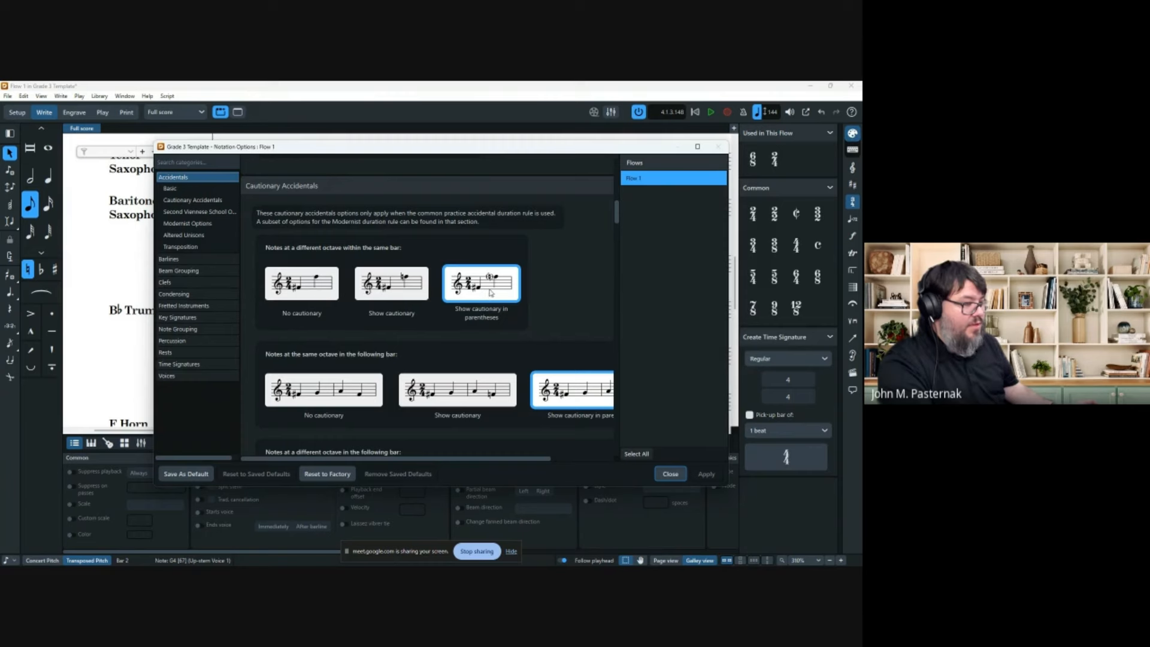
{"action": "scroll", "coordinate": [490, 292], "scroll_direction": "down", "scroll_amount": 2}
{"action": "left_click_drag", "start_coordinate": [509, 458], "coordinate": [575, 461]}
{"action": "scroll", "coordinate": [522, 279], "scroll_direction": "down", "scroll_amount": 6}
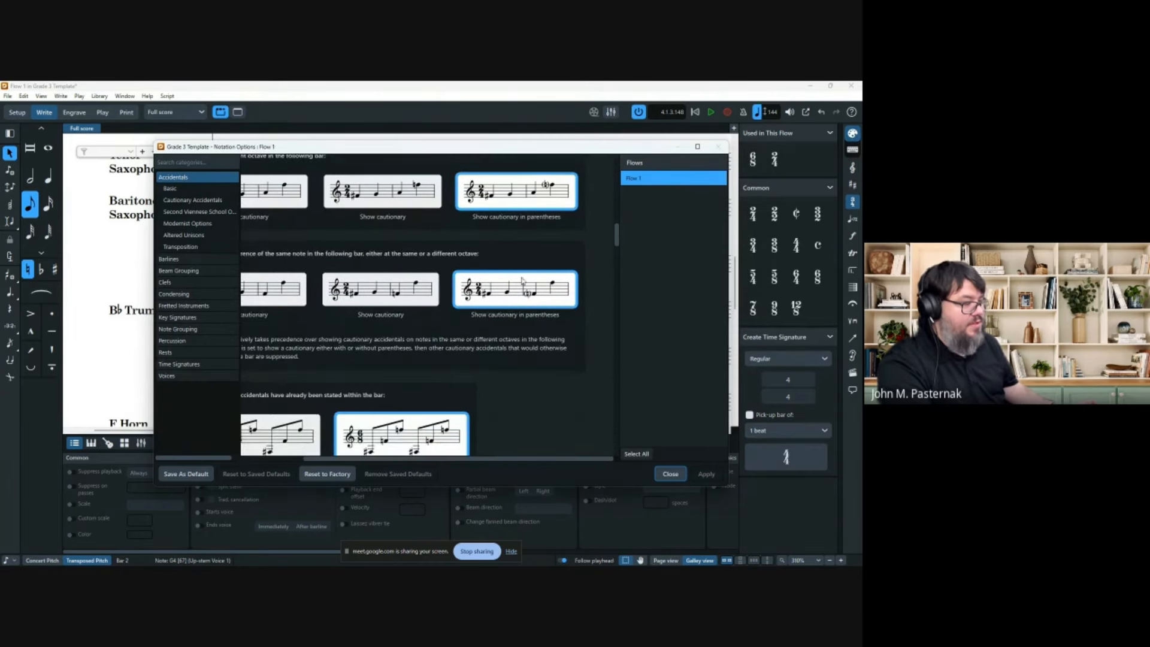
{"action": "scroll", "coordinate": [515, 285], "scroll_direction": "down", "scroll_amount": 7}
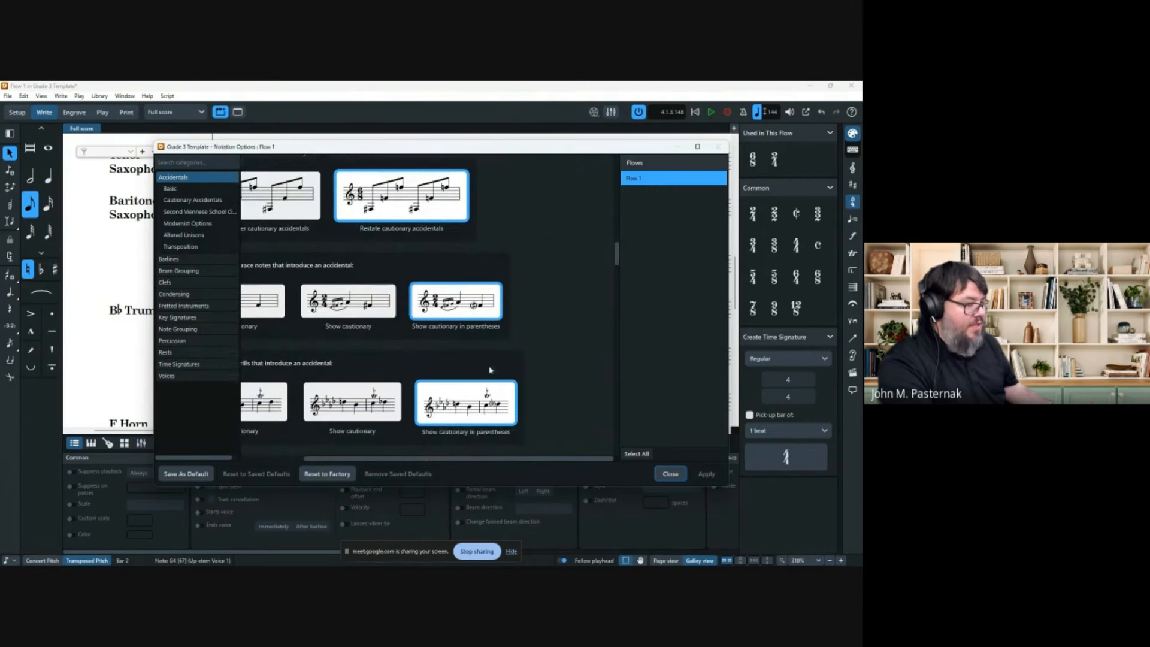
{"action": "scroll", "coordinate": [490, 370], "scroll_direction": "down", "scroll_amount": 2}
{"action": "scroll", "coordinate": [476, 328], "scroll_direction": "down", "scroll_amount": 4}
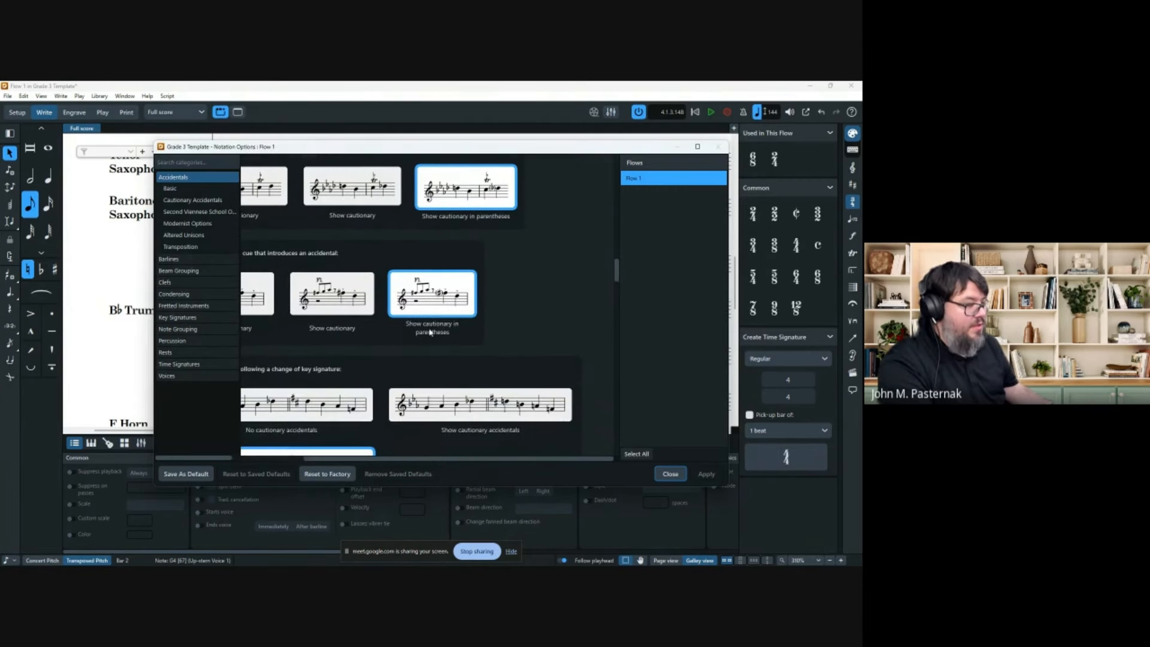
{"action": "scroll", "coordinate": [470, 308], "scroll_direction": "down", "scroll_amount": 2}
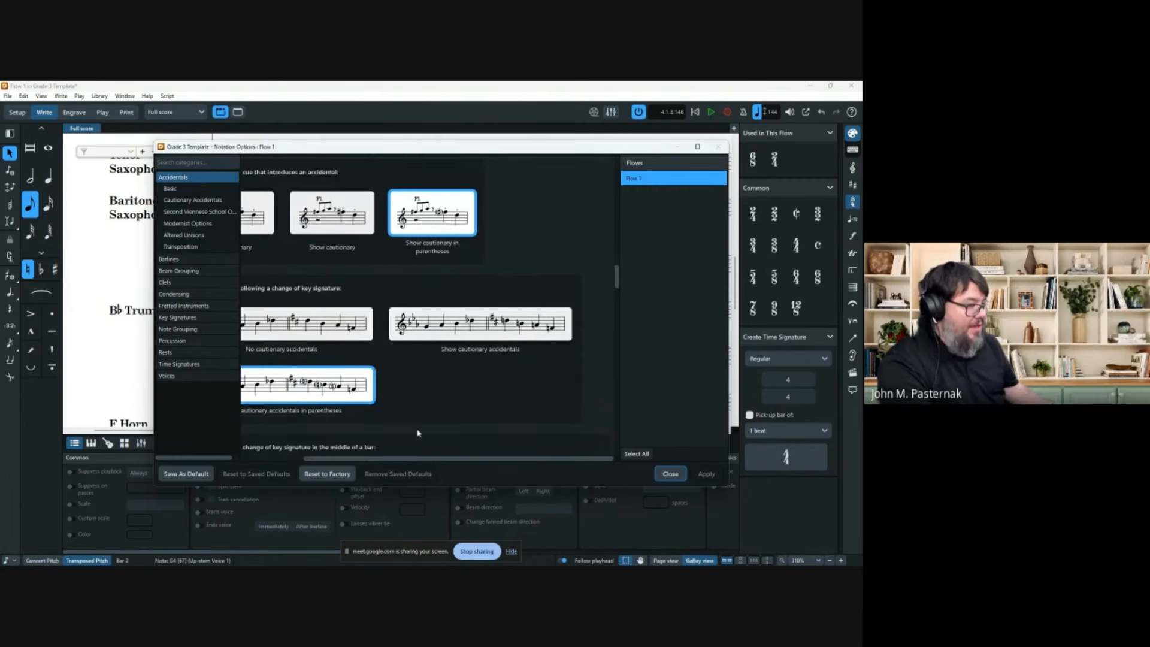
{"action": "left_click_drag", "start_coordinate": [421, 460], "coordinate": [357, 460]}
{"action": "scroll", "coordinate": [312, 252], "scroll_direction": "down", "scroll_amount": 1}
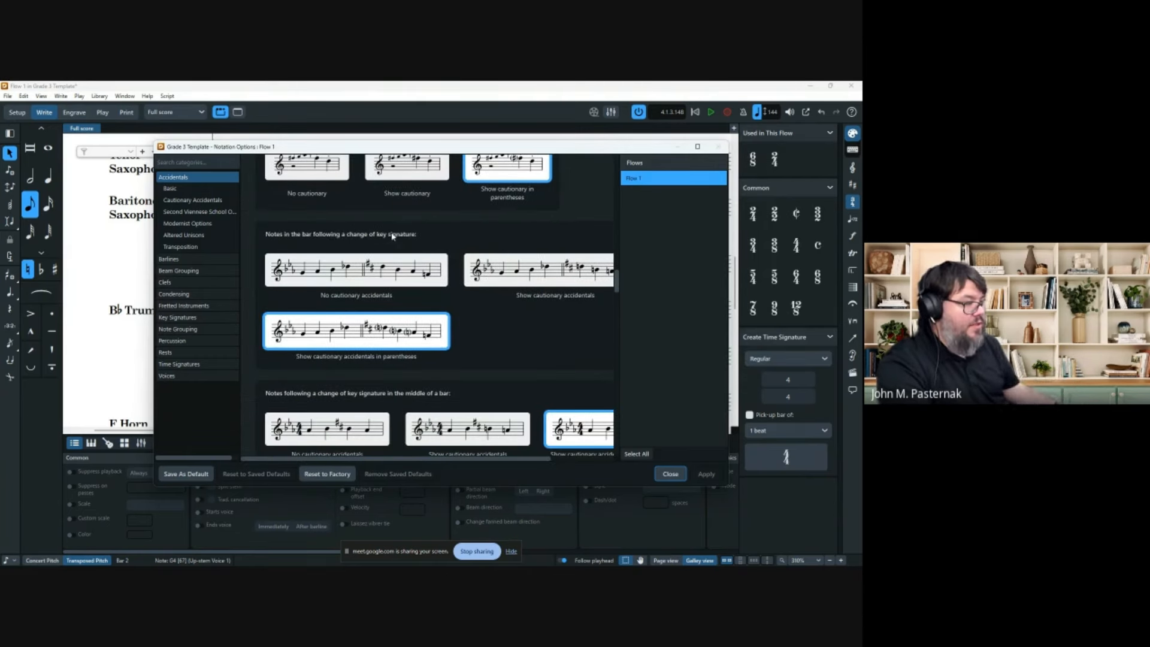
{"action": "scroll", "coordinate": [440, 326], "scroll_direction": "down", "scroll_amount": 2}
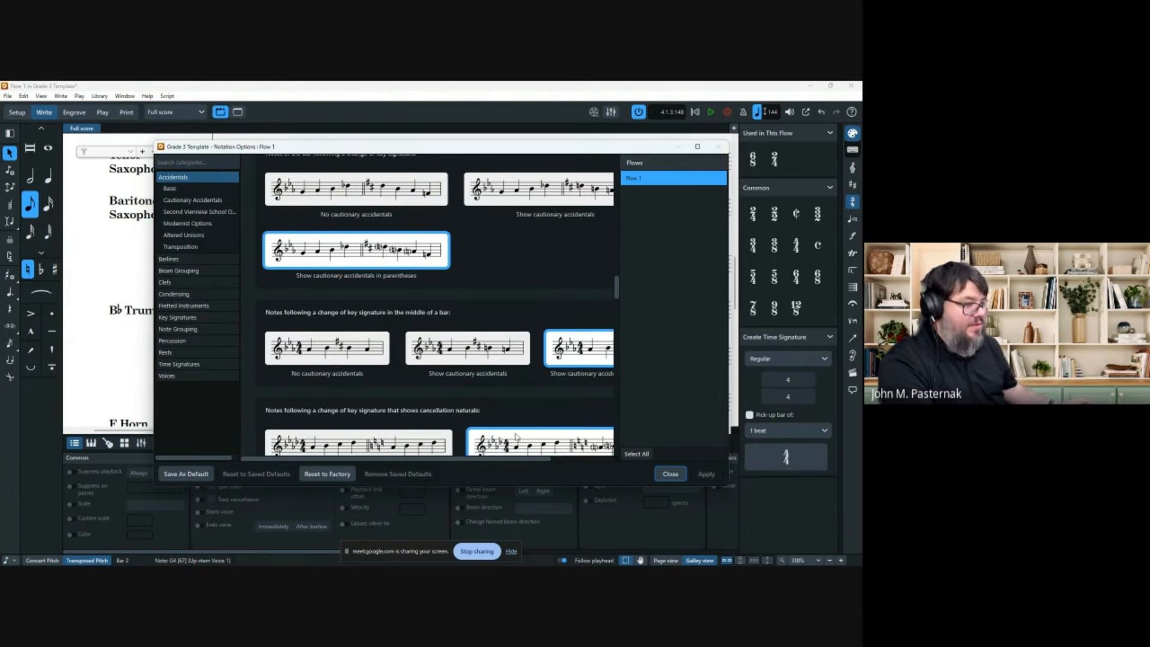
{"action": "scroll", "coordinate": [539, 464], "scroll_direction": "right", "scroll_amount": 1}
{"action": "scroll", "coordinate": [513, 353], "scroll_direction": "down", "scroll_amount": 3}
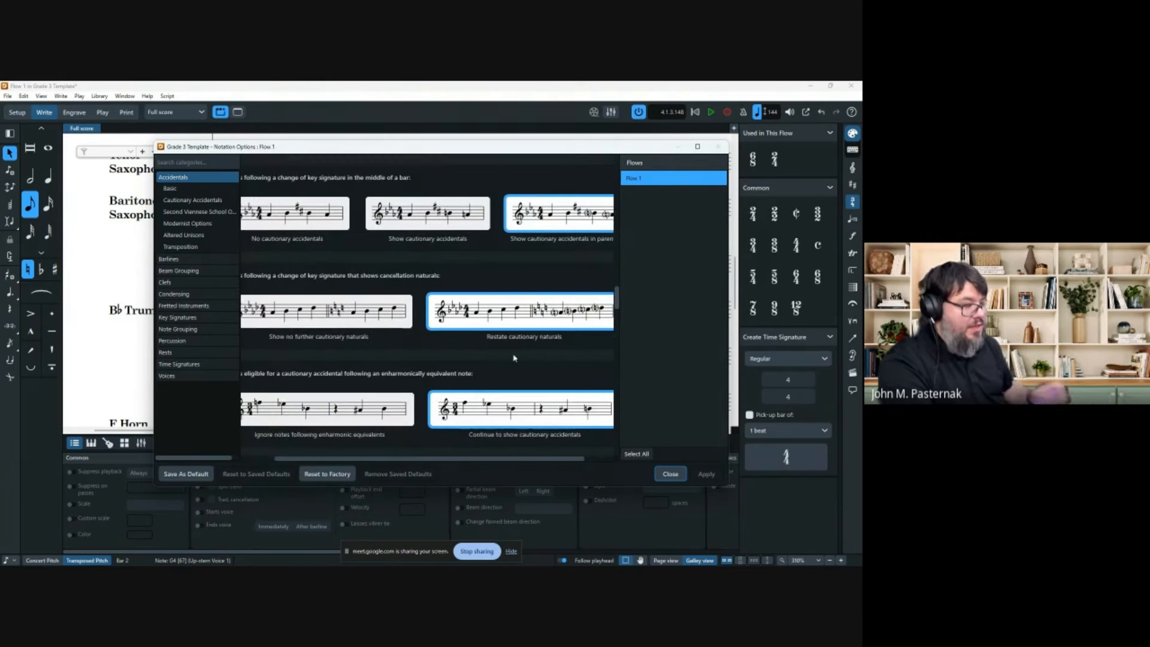
{"action": "scroll", "coordinate": [497, 350], "scroll_direction": "down", "scroll_amount": 4}
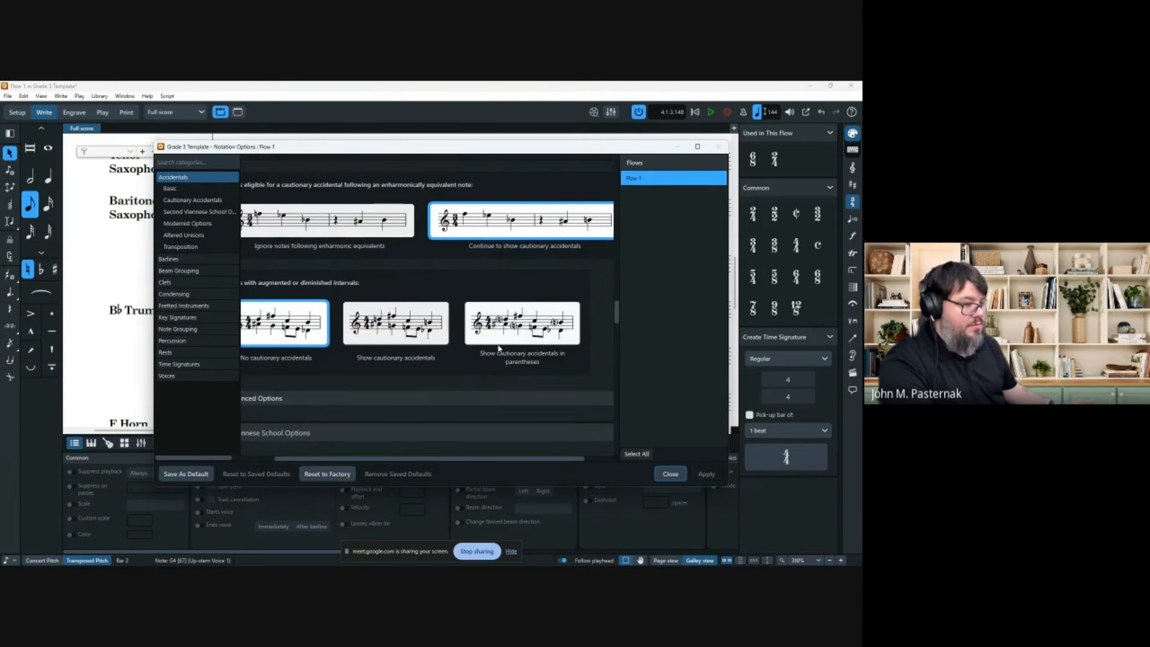
Show cautionary accidentals in parentheses for augmented/diminished intervals, then apply and close.
{"action": "left_click", "coordinate": [543, 327]}
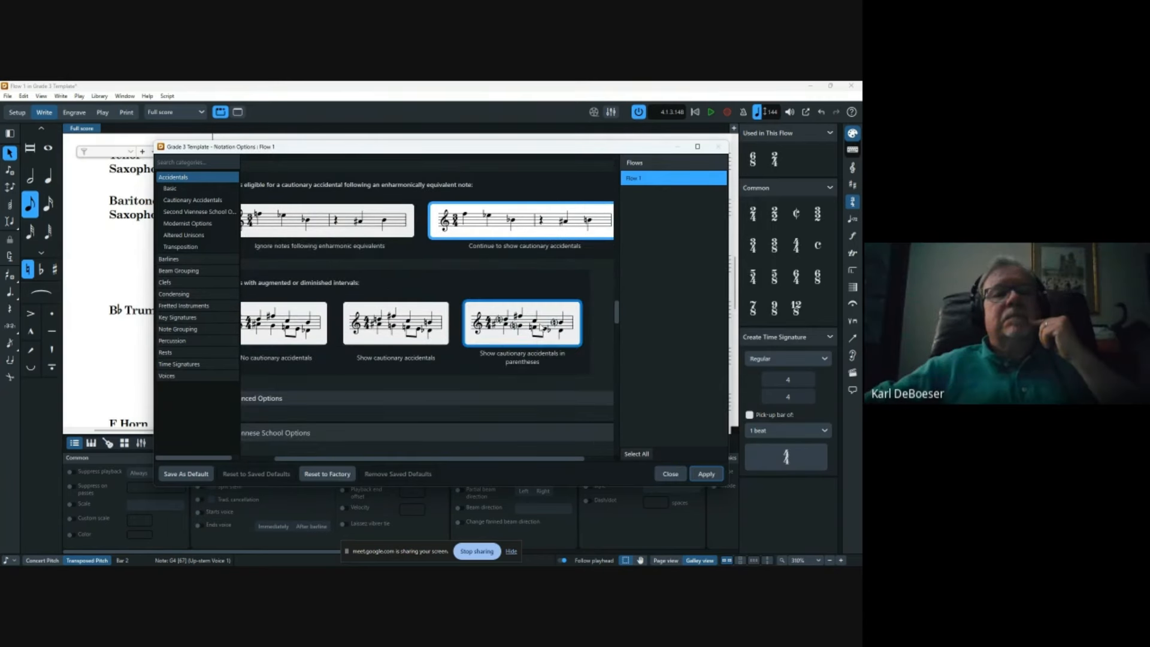
{"action": "left_click", "coordinate": [383, 394]}
{"action": "scroll", "coordinate": [407, 378], "scroll_direction": "down", "scroll_amount": 3}
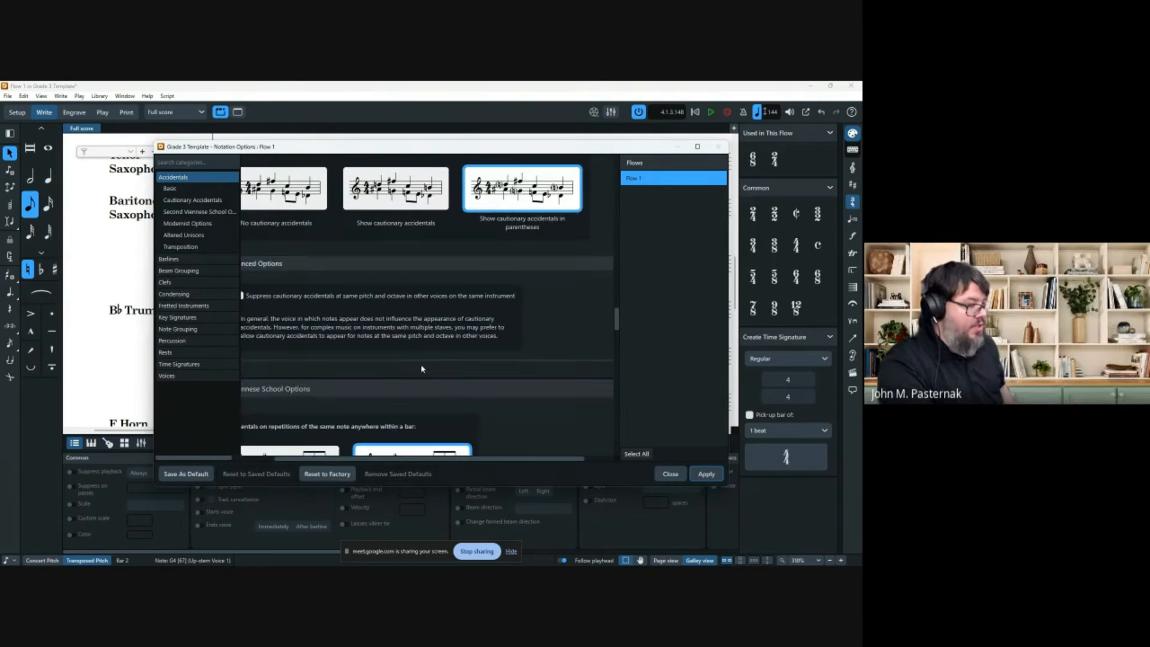
{"action": "scroll", "coordinate": [508, 311], "scroll_direction": "down", "scroll_amount": 5}
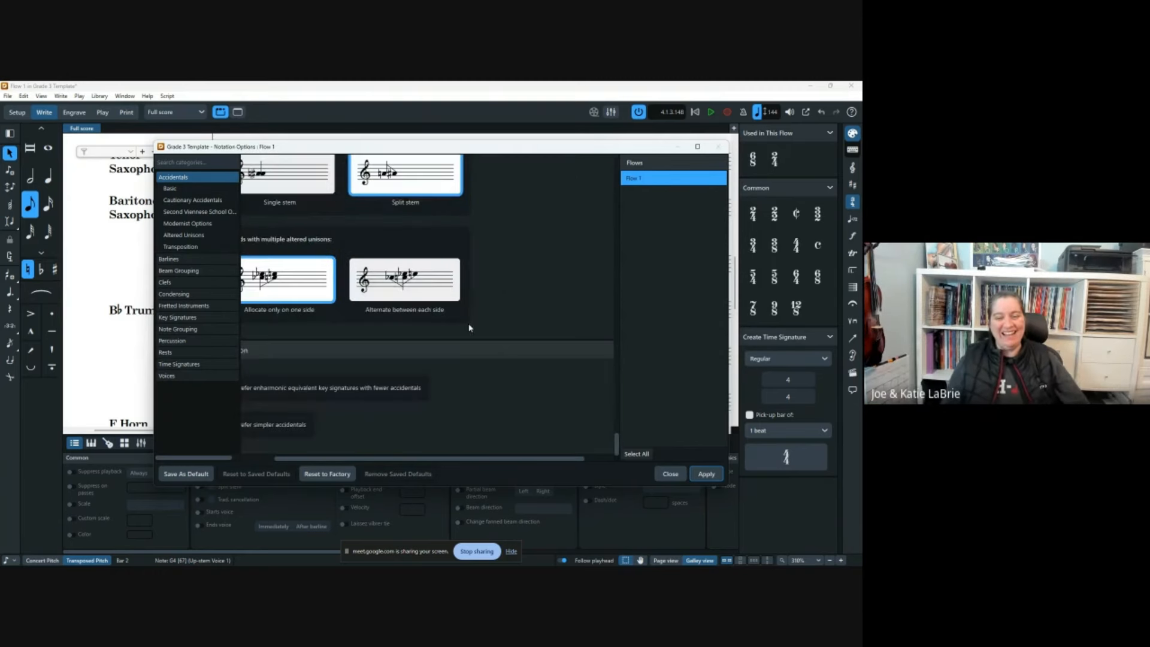
{"action": "scroll", "coordinate": [425, 324], "scroll_direction": "down", "scroll_amount": 5}
{"action": "scroll", "coordinate": [419, 443], "scroll_direction": "down", "scroll_amount": 5}
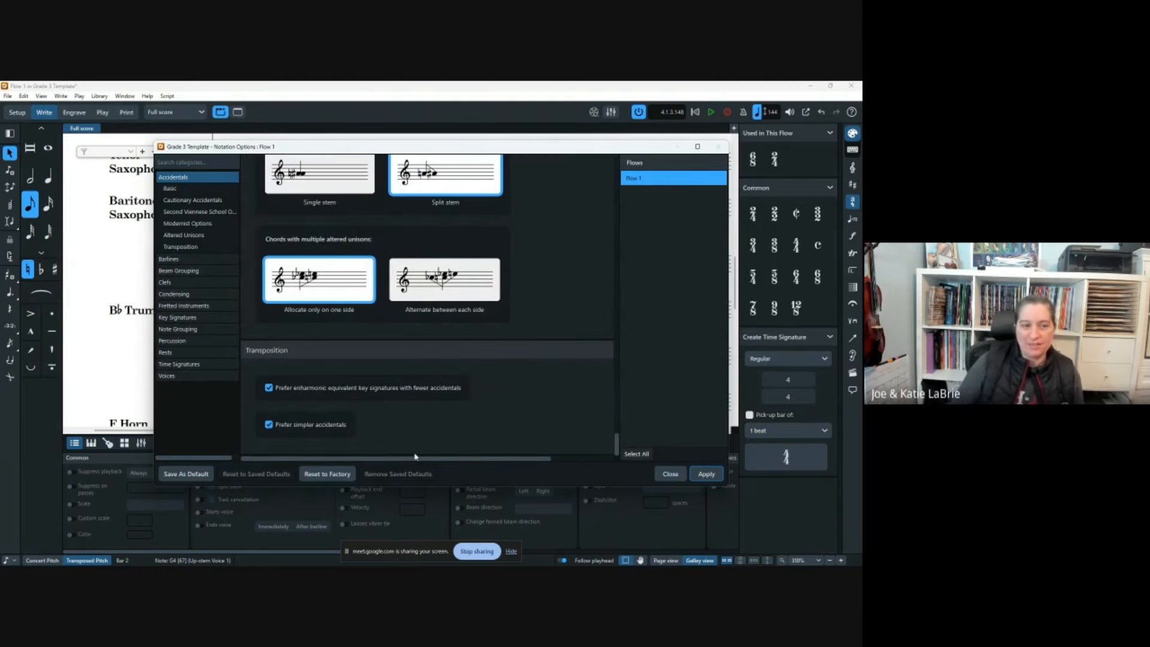
{"action": "left_click", "coordinate": [706, 474]}
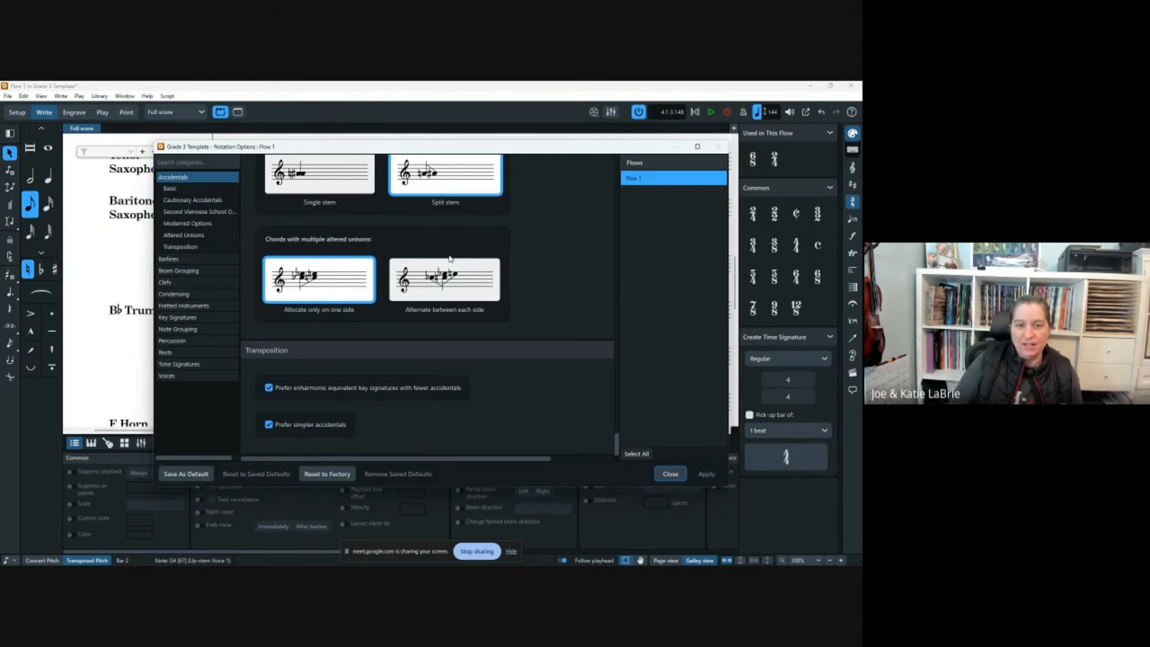
{"action": "left_click", "coordinate": [670, 474]}
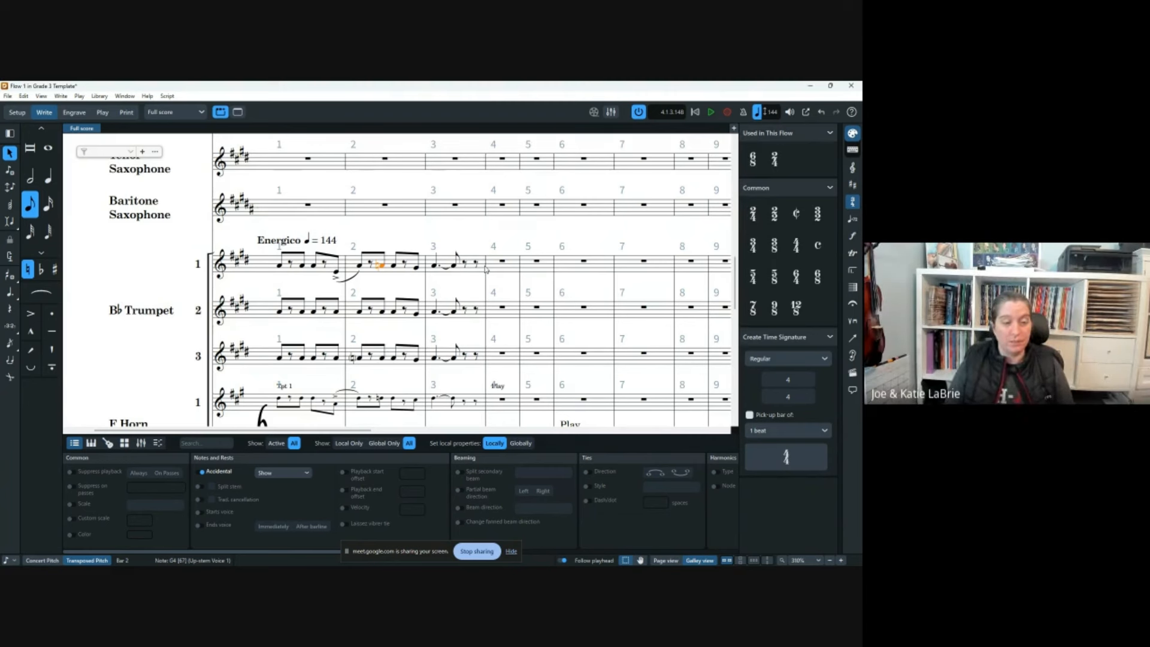
{"action": "left_click", "coordinate": [281, 267]}
{"action": "key", "text": "shift+m"}
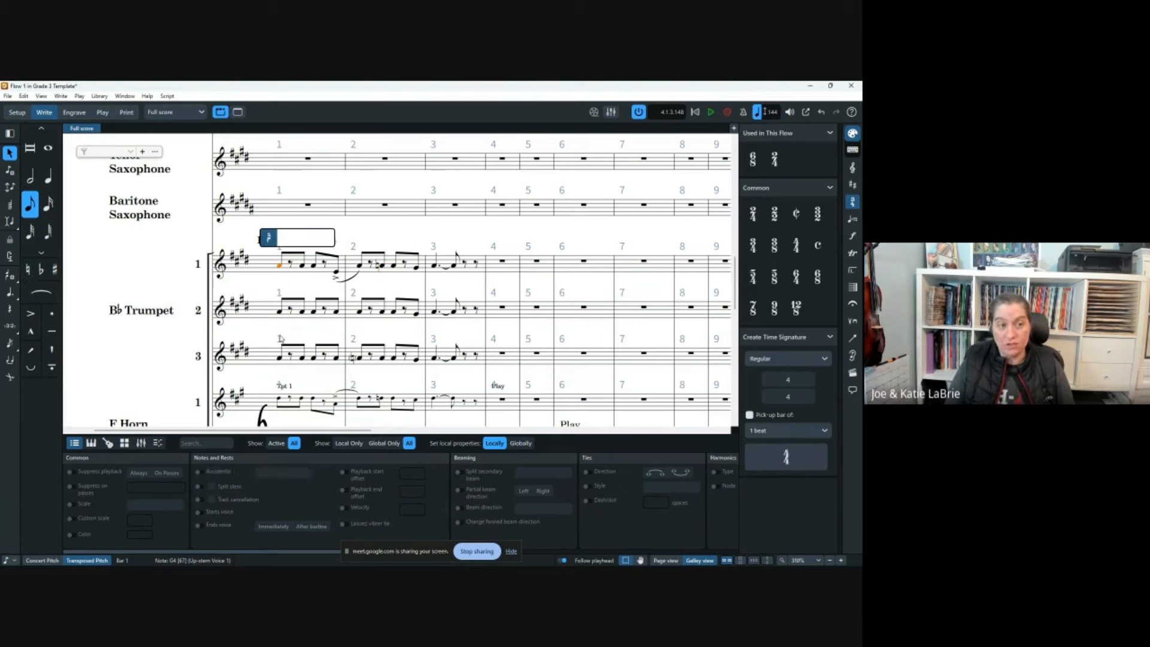
{"action": "key", "text": "Return"}
{"action": "left_click", "coordinate": [423, 234]}
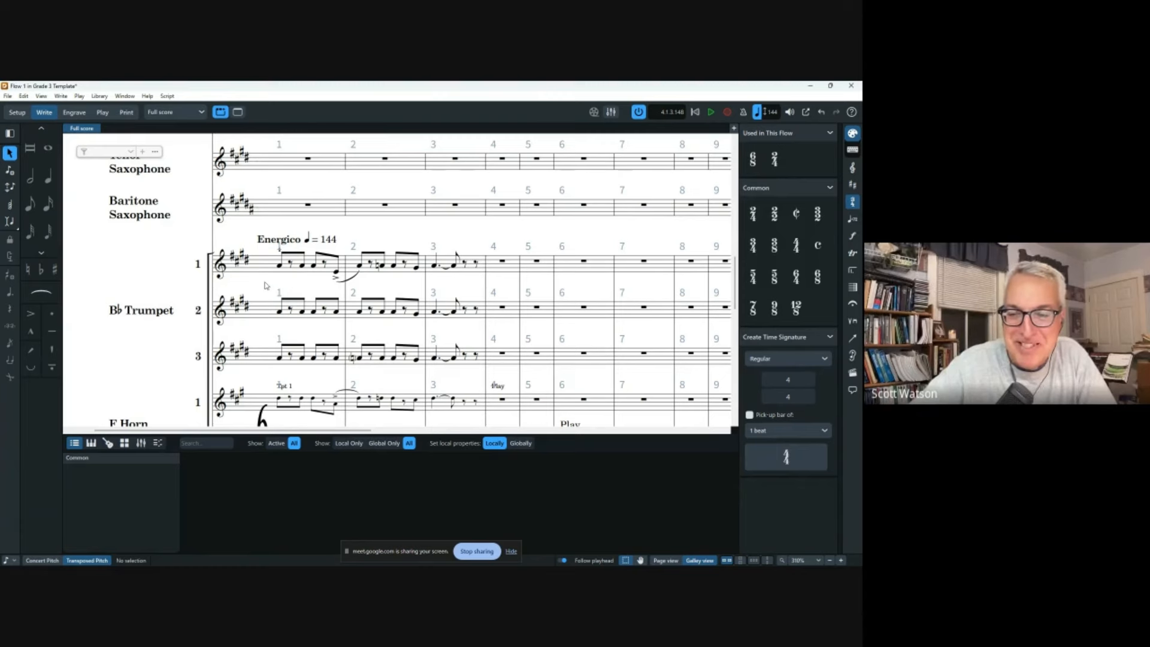
{"action": "scroll", "coordinate": [267, 286], "scroll_direction": "up", "scroll_amount": 4}
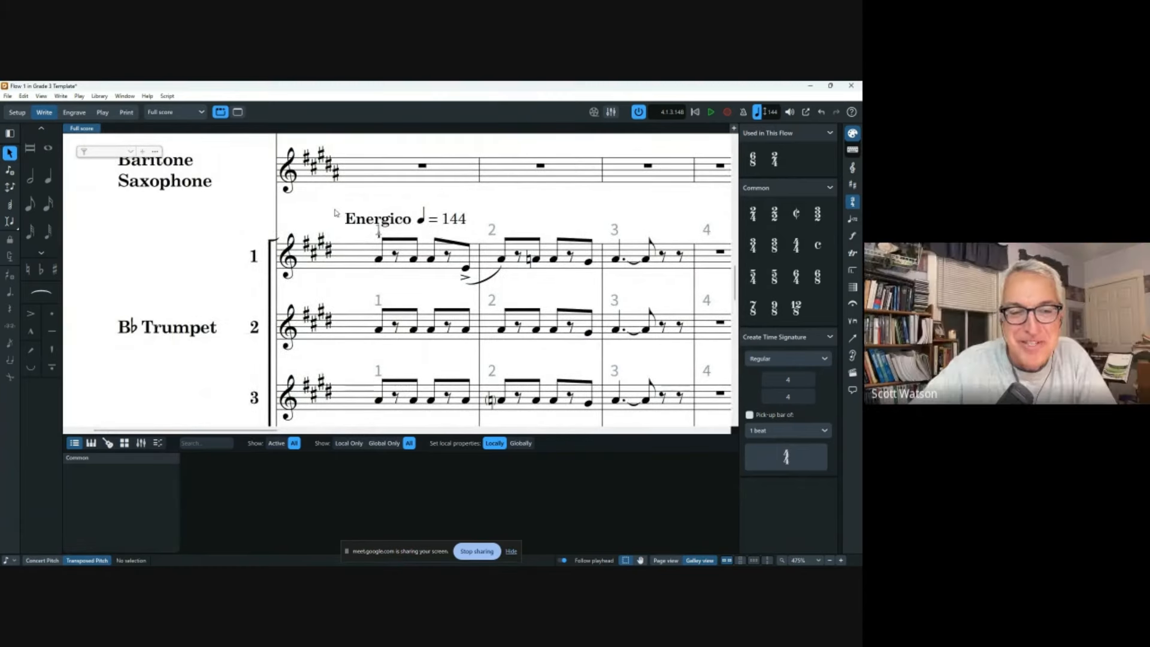
{"action": "left_click", "coordinate": [380, 240]}
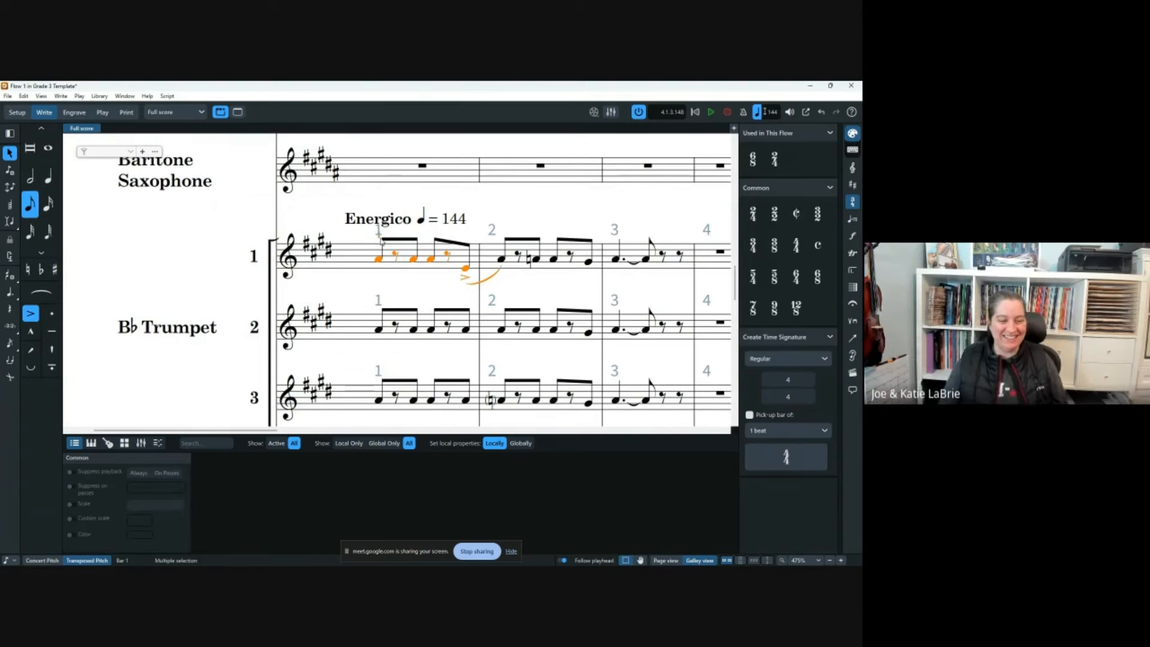
{"action": "left_click", "coordinate": [246, 221]}
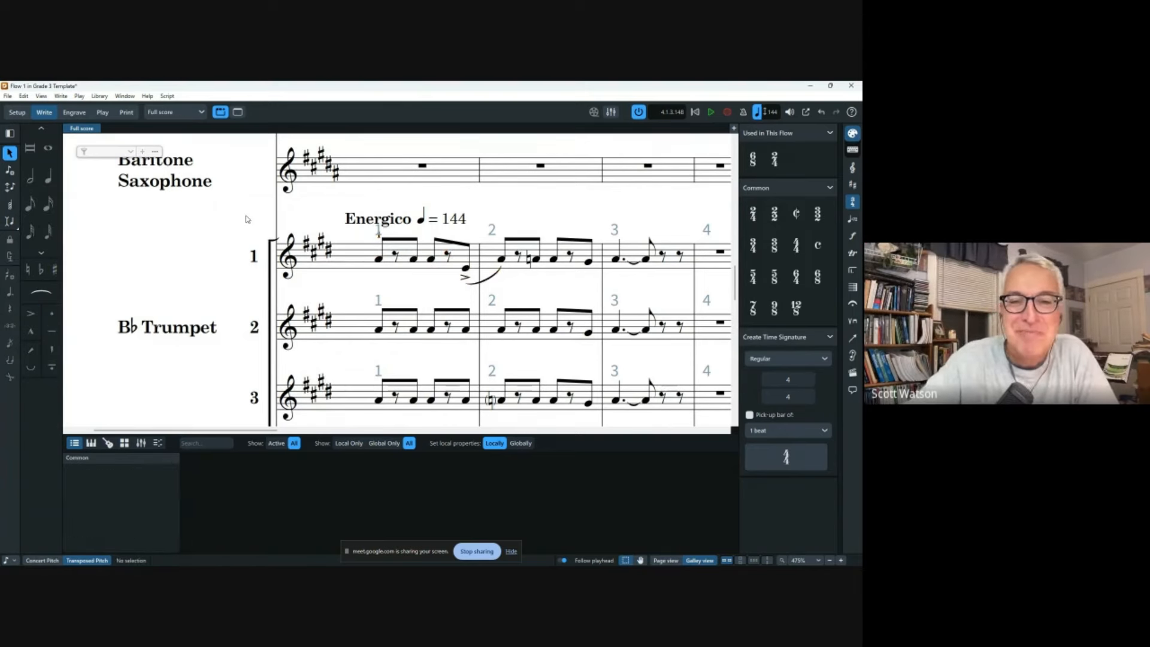
{"action": "scroll", "coordinate": [247, 224], "scroll_direction": "down", "scroll_amount": 3}
{"action": "scroll", "coordinate": [246, 224], "scroll_direction": "down", "scroll_amount": 2}
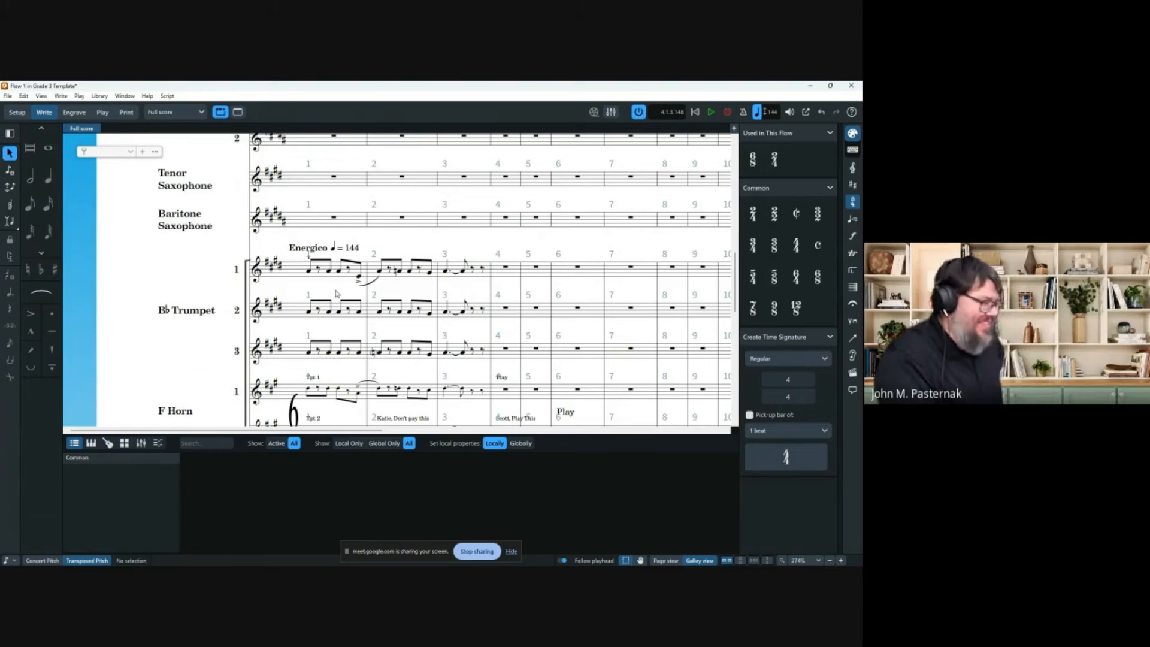
Enter L1 as the Finger or position(s) fingering of Trumpet 1's opening note.
{"action": "left_click", "coordinate": [308, 270]}
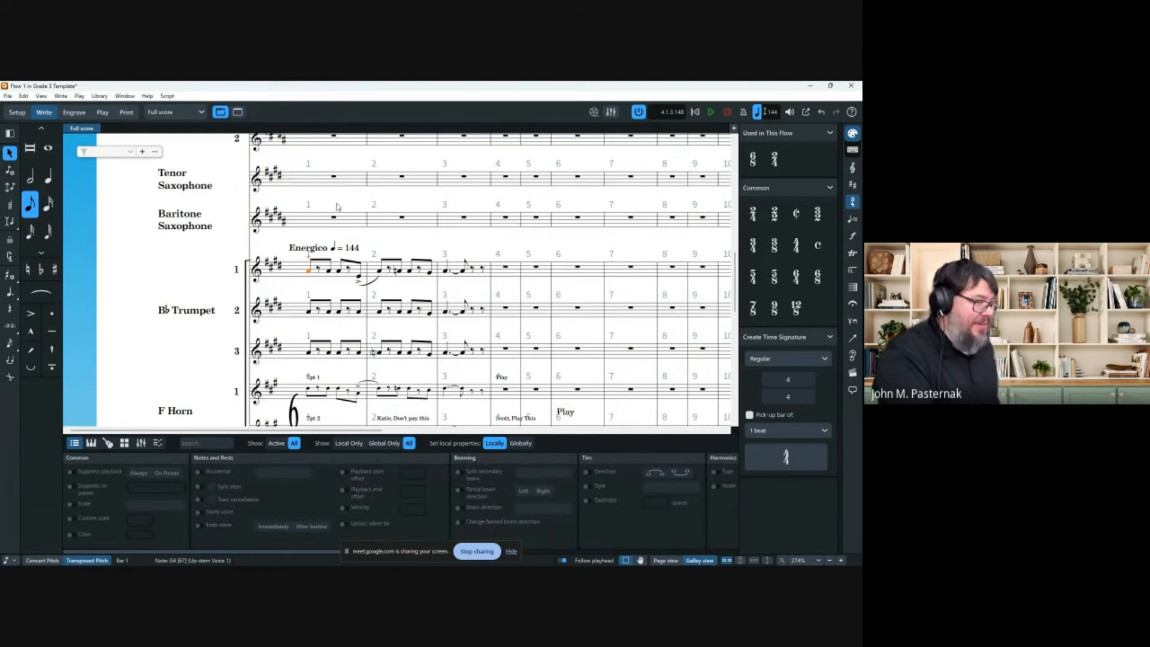
{"action": "scroll", "coordinate": [338, 206], "scroll_direction": "up", "scroll_amount": 5}
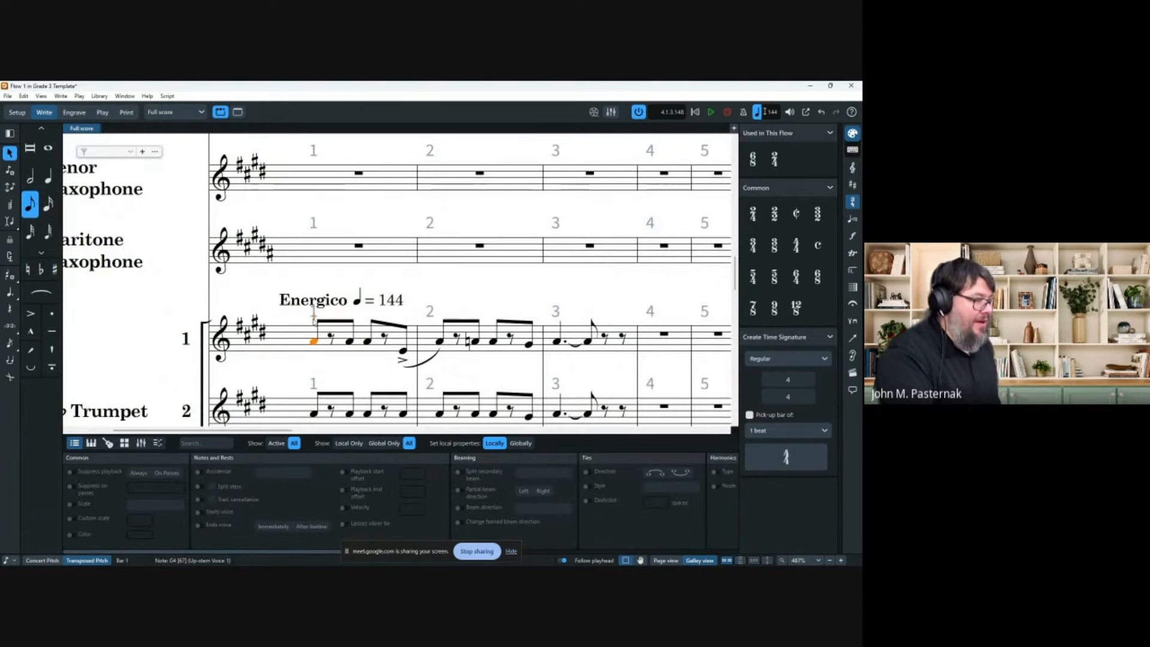
{"action": "left_click", "coordinate": [320, 335]}
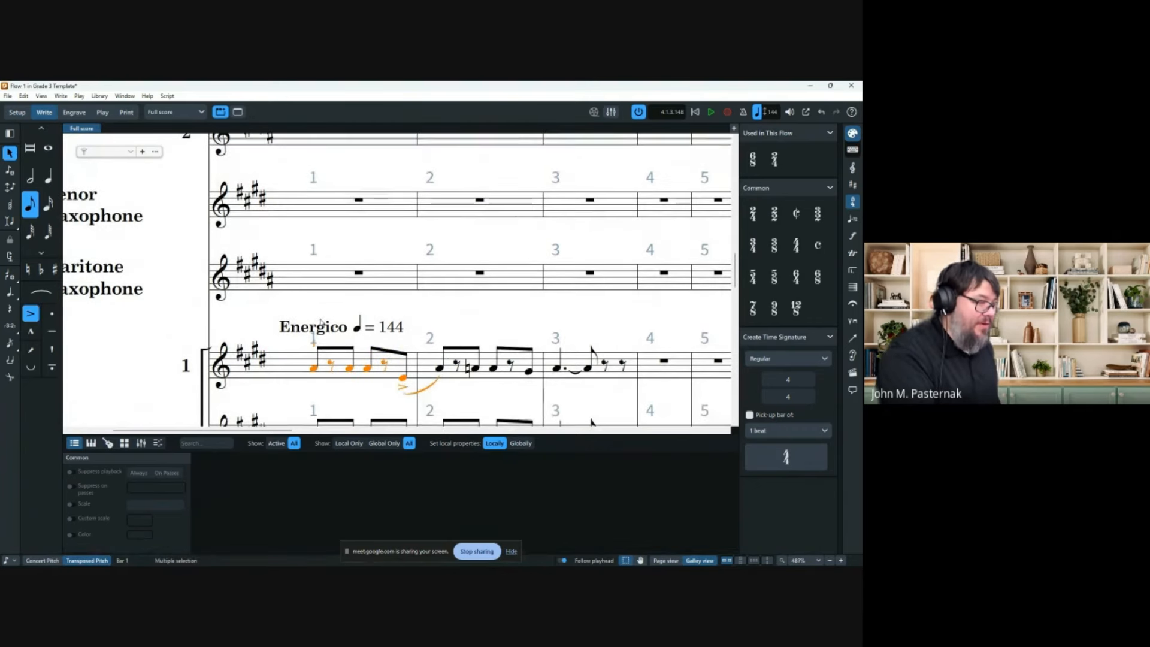
{"action": "left_click", "coordinate": [314, 348]}
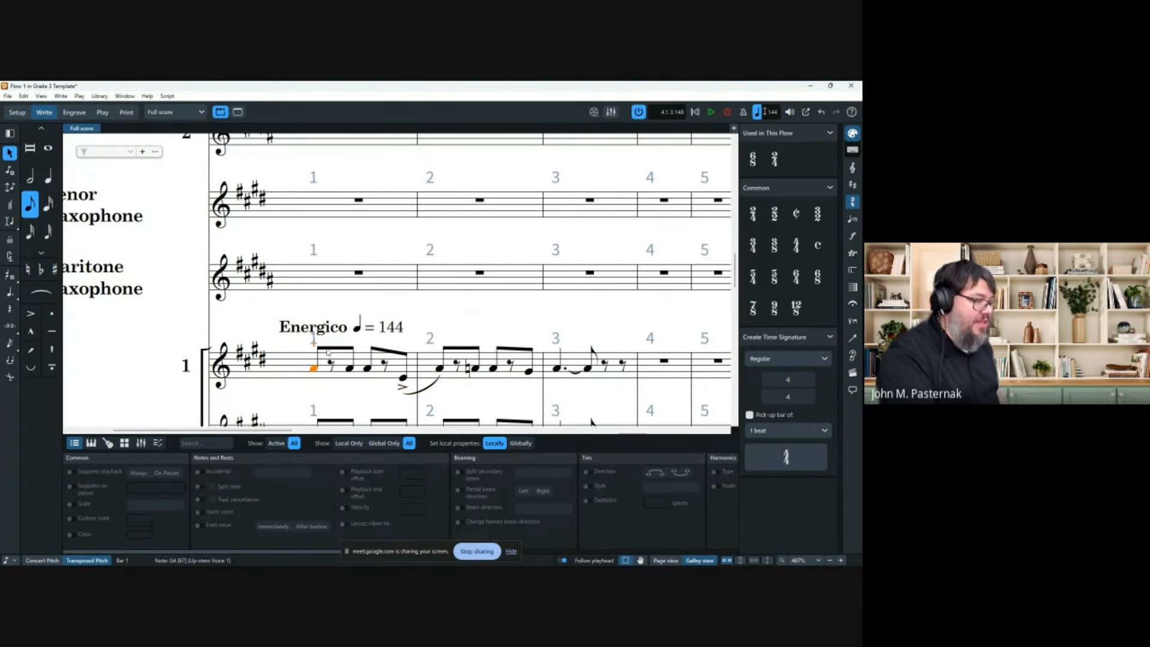
{"action": "scroll", "coordinate": [603, 477], "scroll_direction": "right", "scroll_amount": 3}
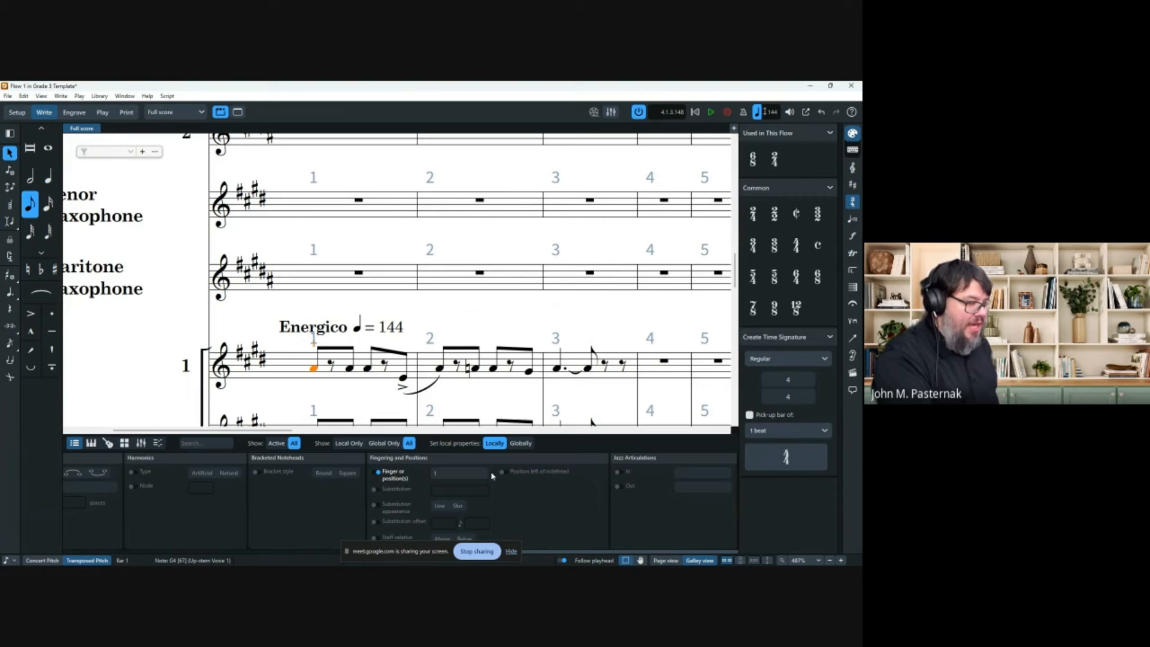
{"action": "left_click", "coordinate": [465, 474]}
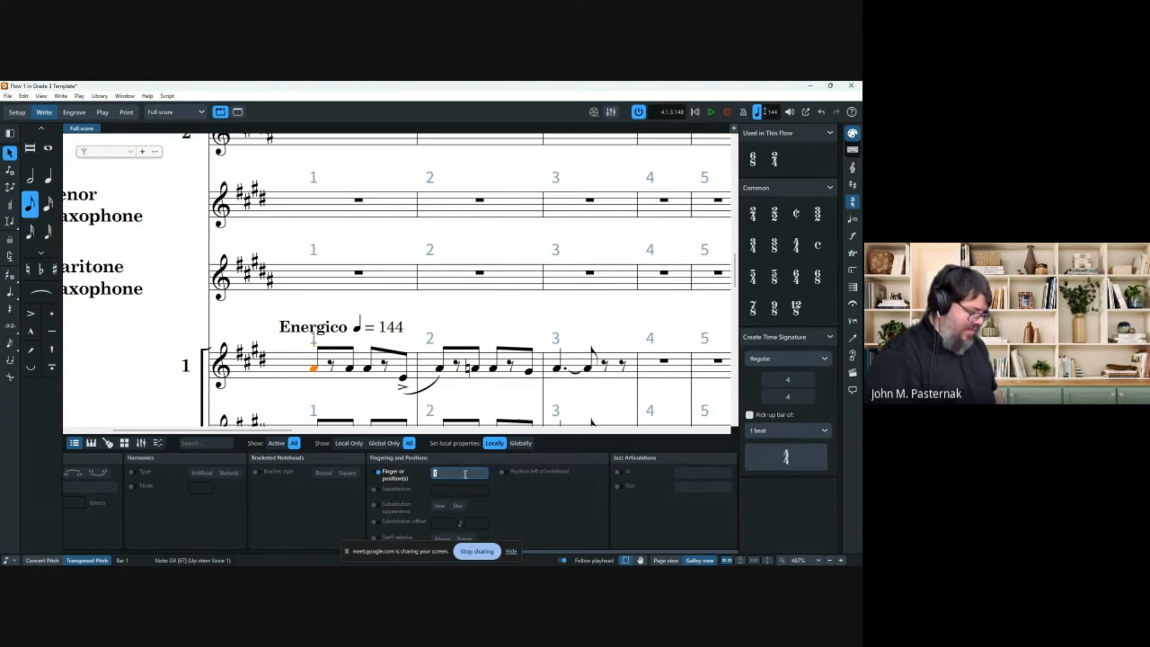
{"action": "type", "text": "L1"}
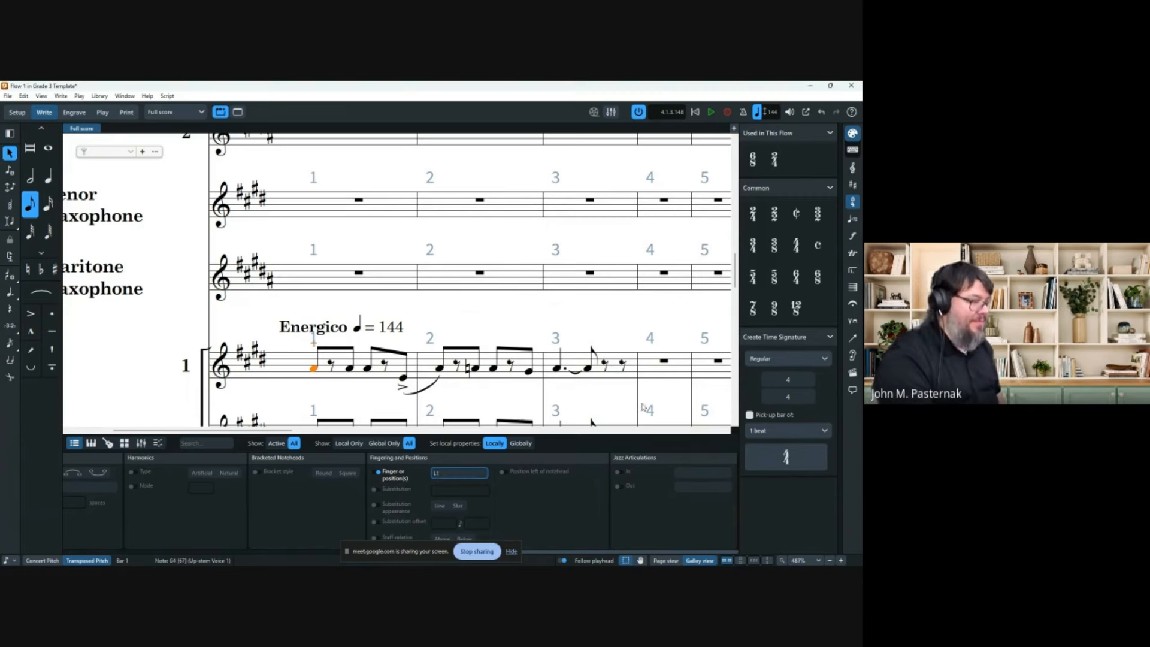
{"action": "left_click", "coordinate": [479, 273]}
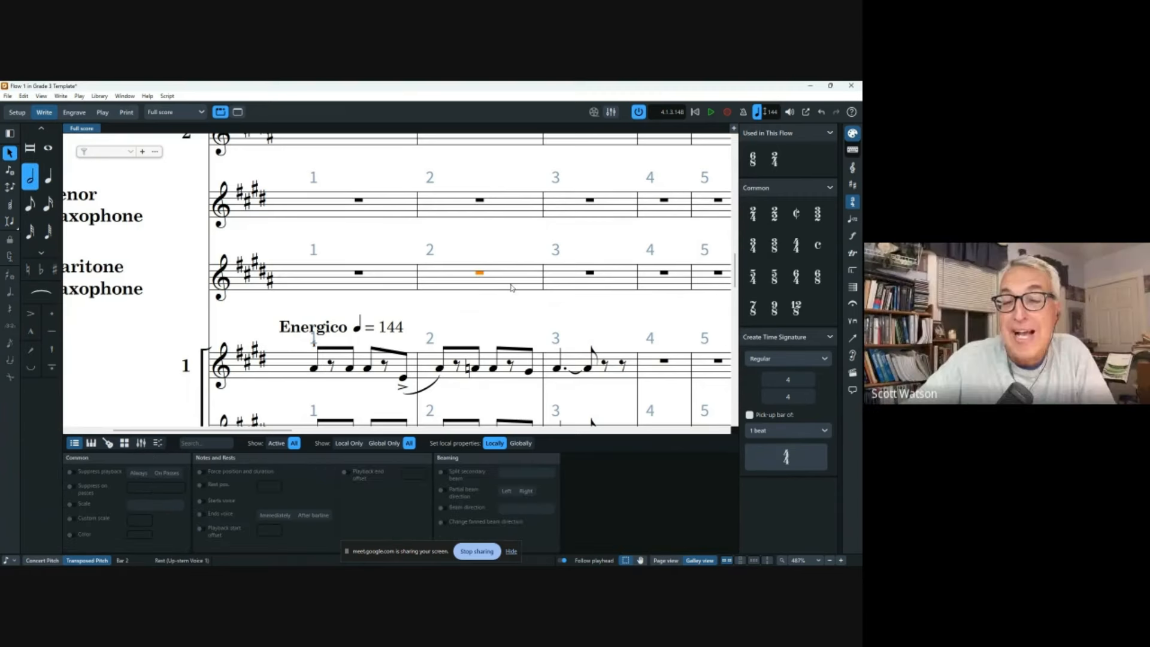
{"action": "left_click", "coordinate": [313, 346]}
{"action": "left_click", "coordinate": [312, 345]}
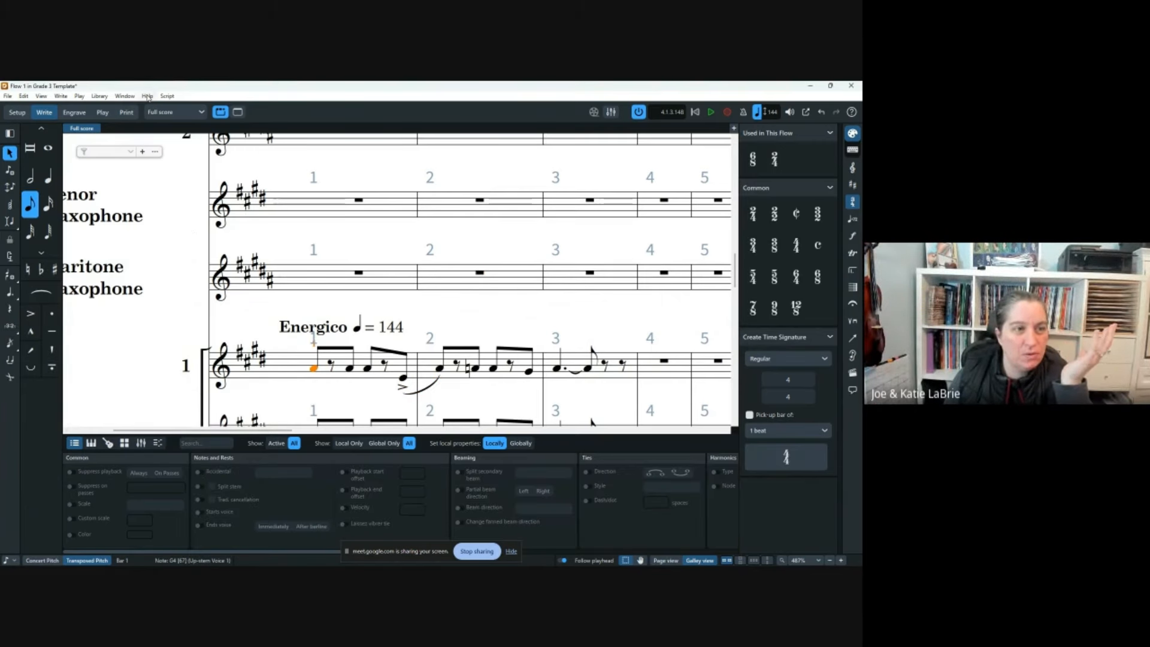
Open Library > Music Symbols and preview the Figured bass 13, 1, 0 and Fermata below symbols.
{"action": "left_click", "coordinate": [103, 96]}
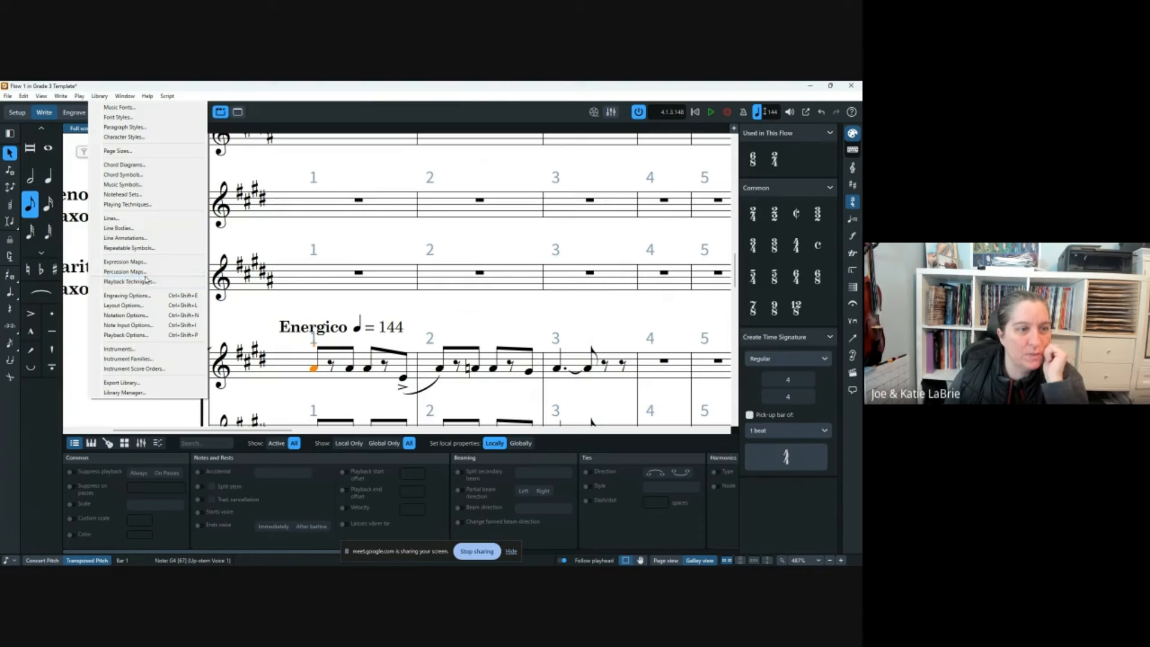
{"action": "left_click", "coordinate": [136, 185]}
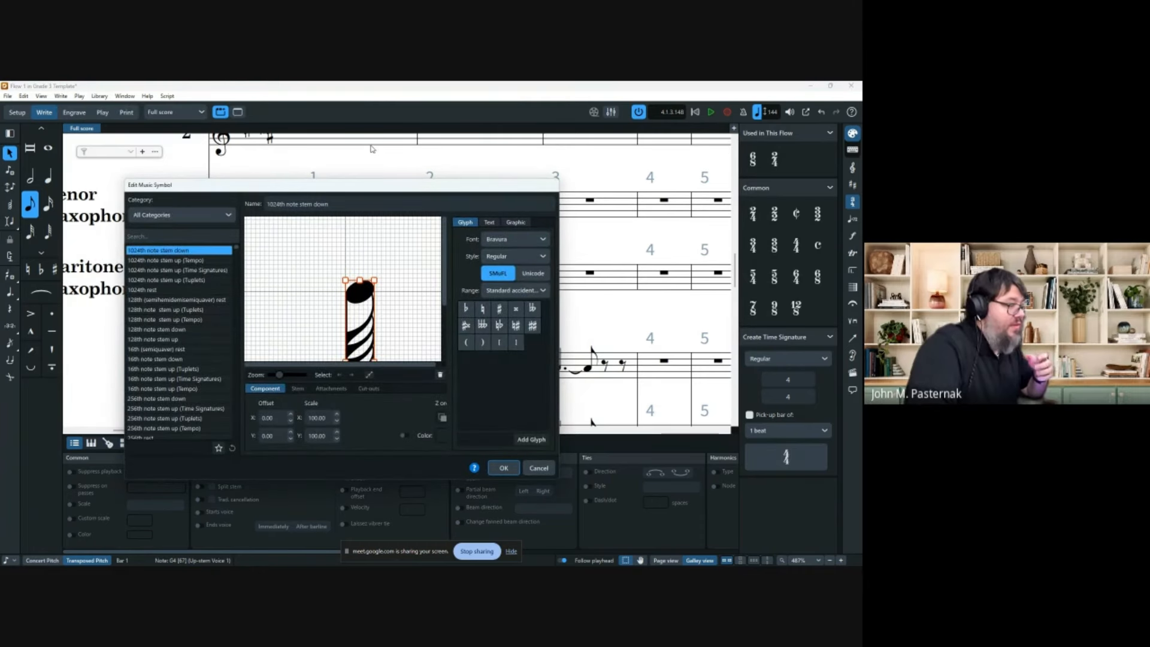
{"action": "scroll", "coordinate": [180, 317], "scroll_direction": "down", "scroll_amount": 10}
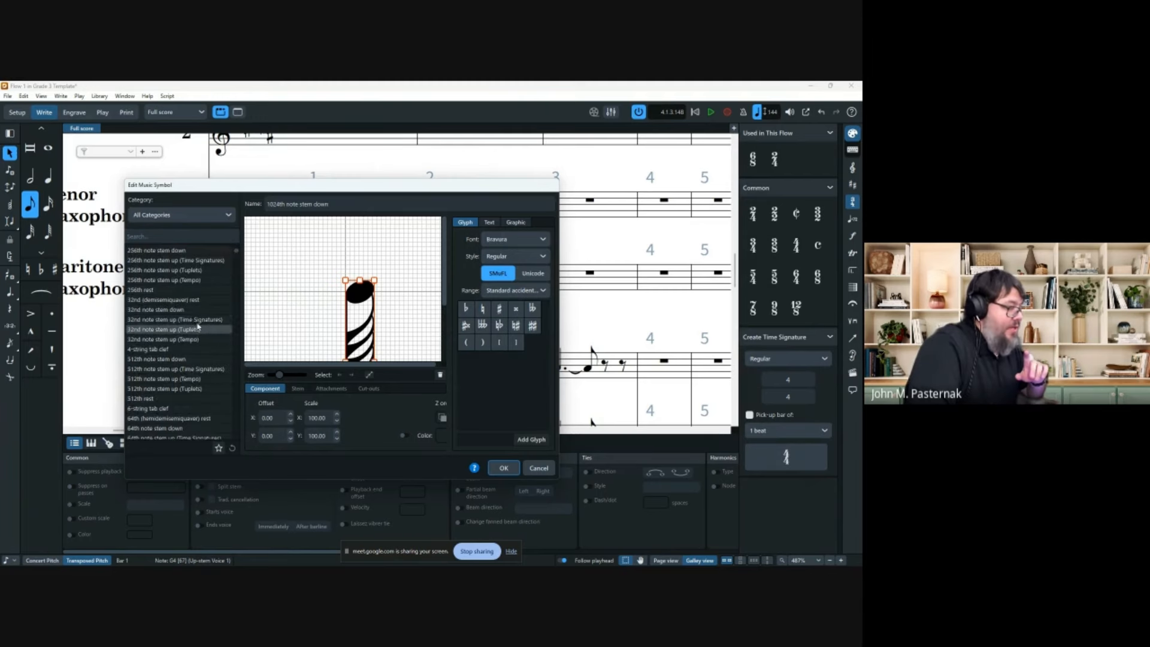
{"action": "scroll", "coordinate": [195, 319], "scroll_direction": "down", "scroll_amount": 15}
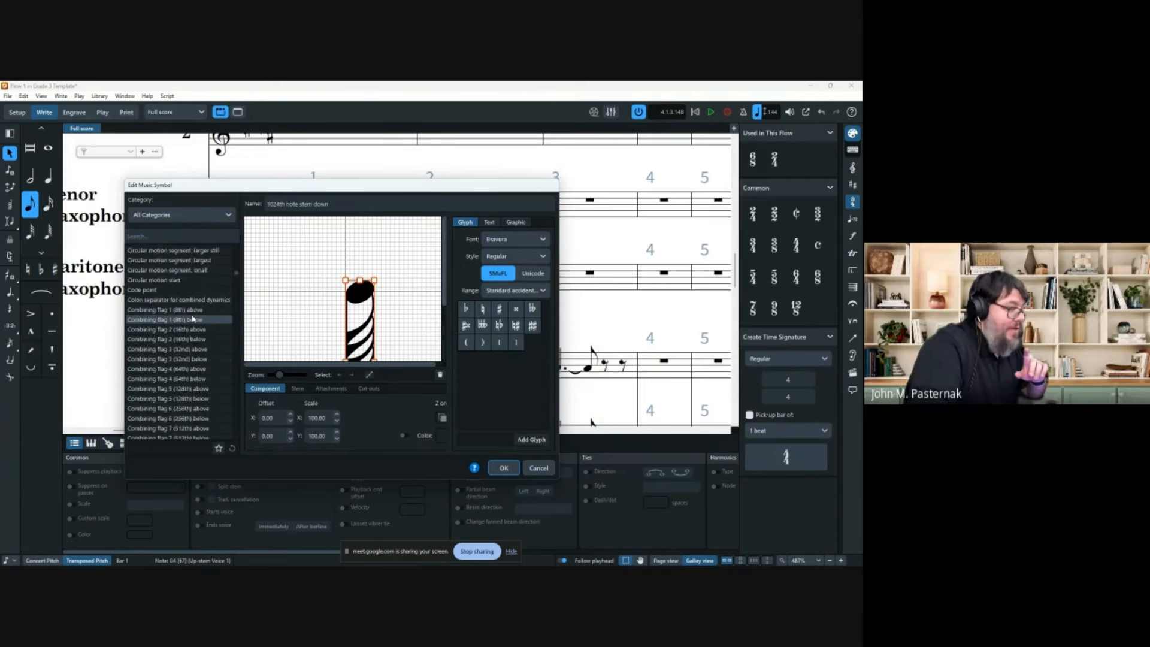
{"action": "scroll", "coordinate": [189, 318], "scroll_direction": "down", "scroll_amount": 15}
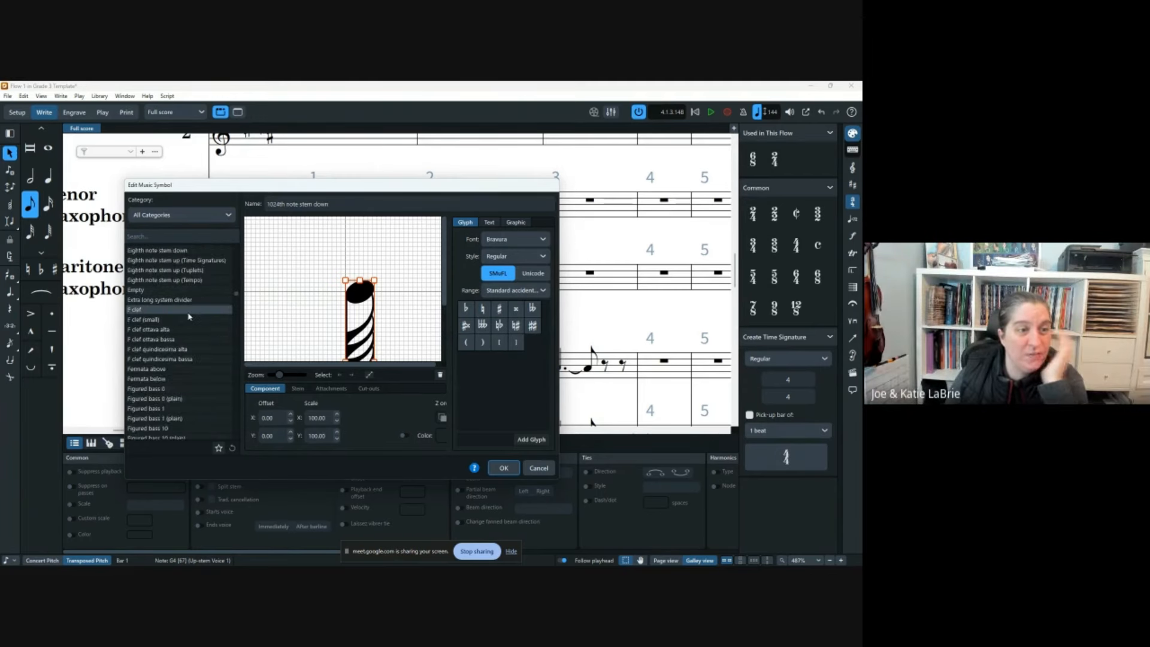
{"action": "left_click", "coordinate": [171, 398]}
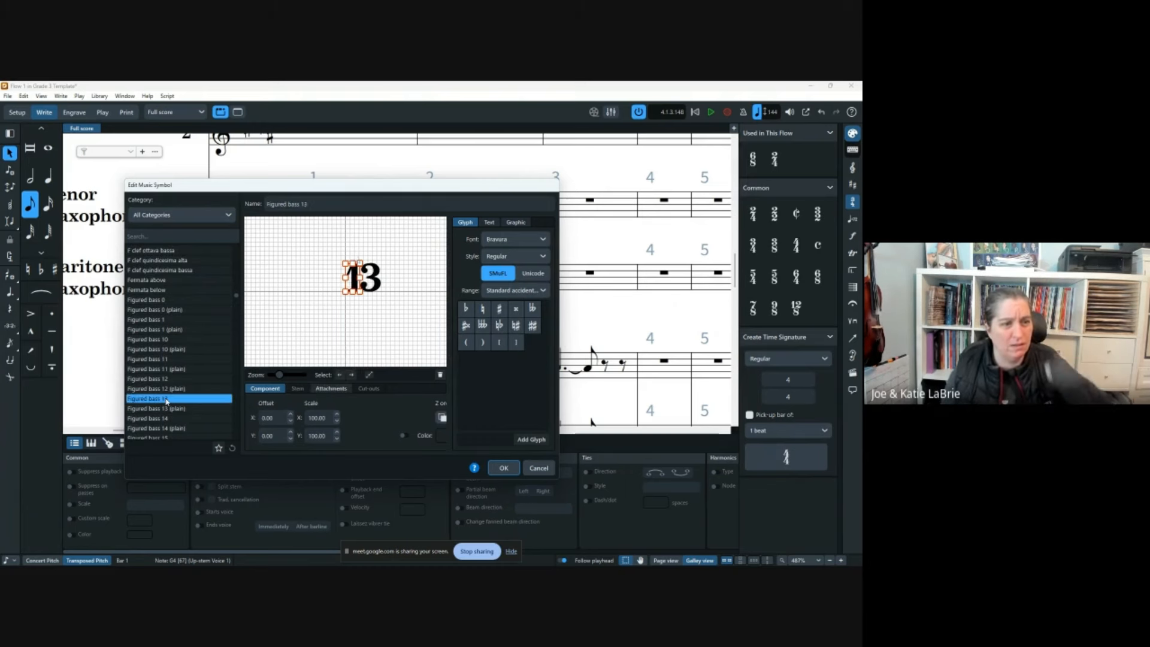
{"action": "left_click", "coordinate": [174, 320]}
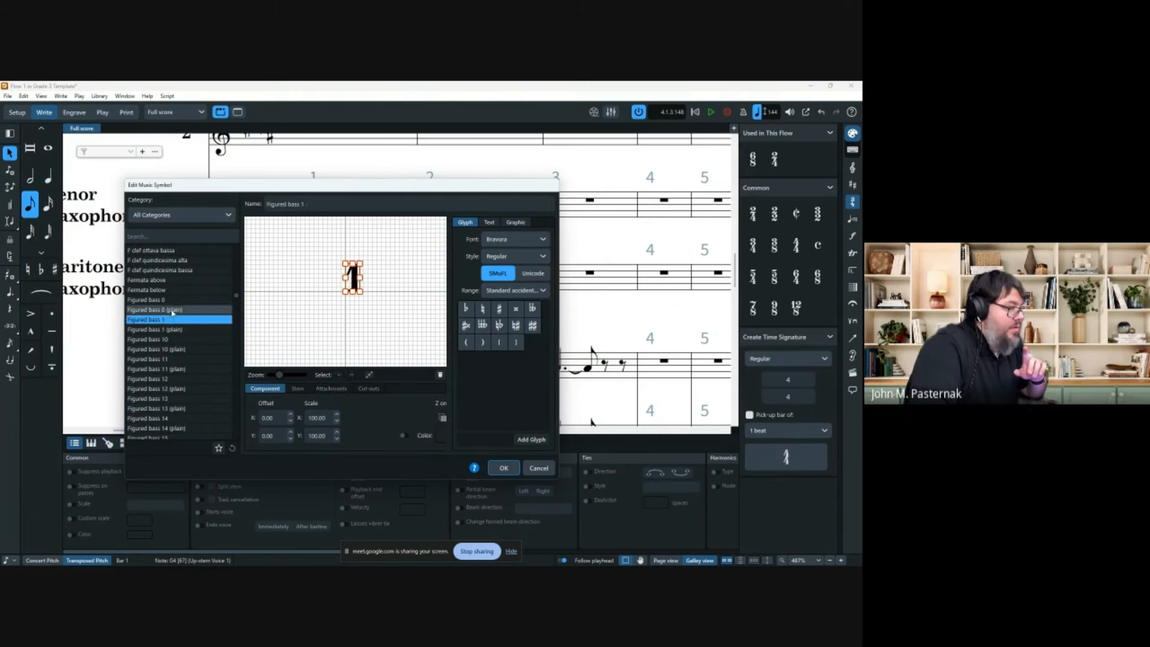
{"action": "left_click", "coordinate": [175, 309]}
{"action": "left_click", "coordinate": [177, 290]}
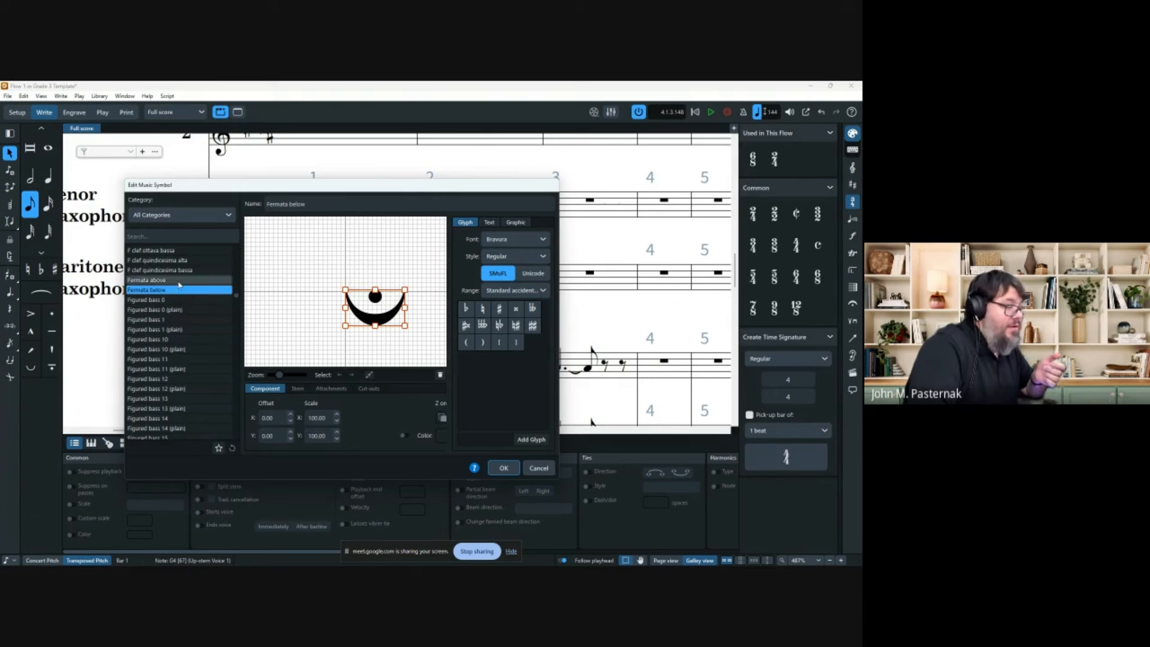
Preview the italic right-hand ring-finger and little-finger fingering glyphs.
{"action": "scroll", "coordinate": [185, 324], "scroll_direction": "down", "scroll_amount": 1}
{"action": "scroll", "coordinate": [183, 323], "scroll_direction": "down", "scroll_amount": 10}
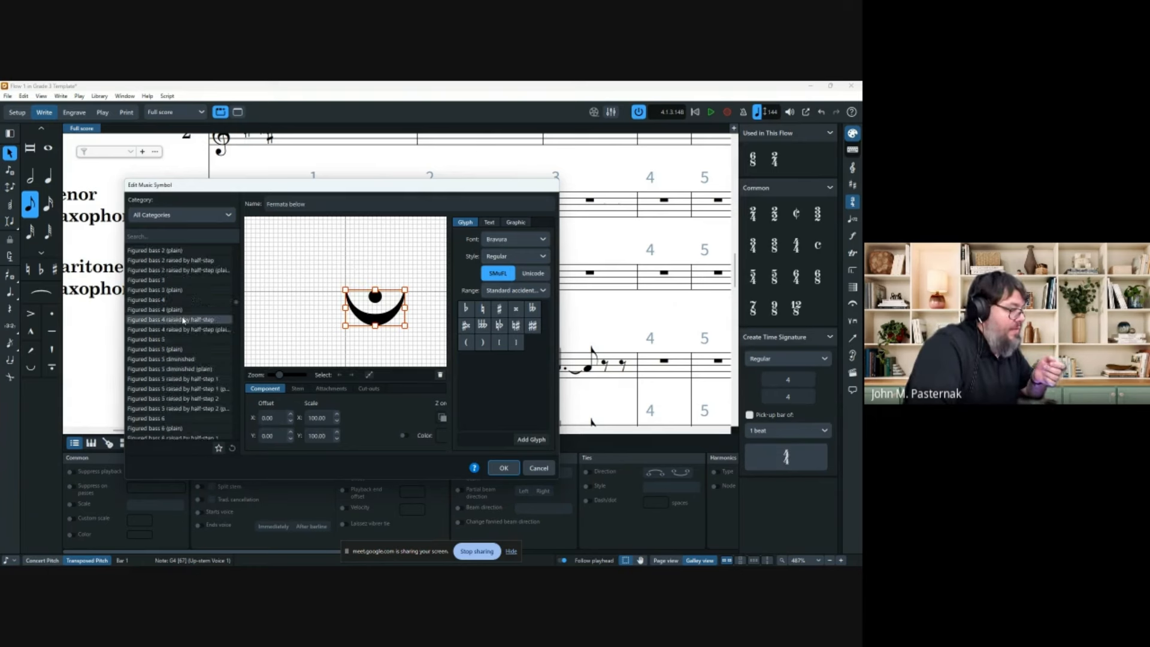
{"action": "scroll", "coordinate": [175, 322], "scroll_direction": "down", "scroll_amount": 15}
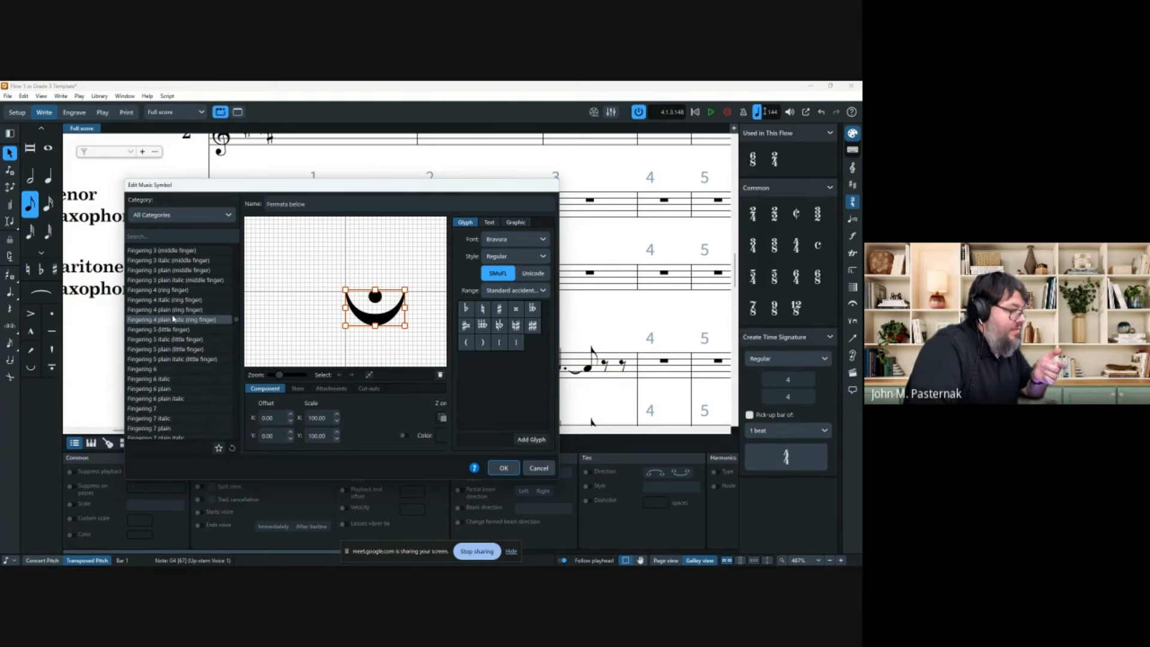
{"action": "left_click", "coordinate": [178, 398]}
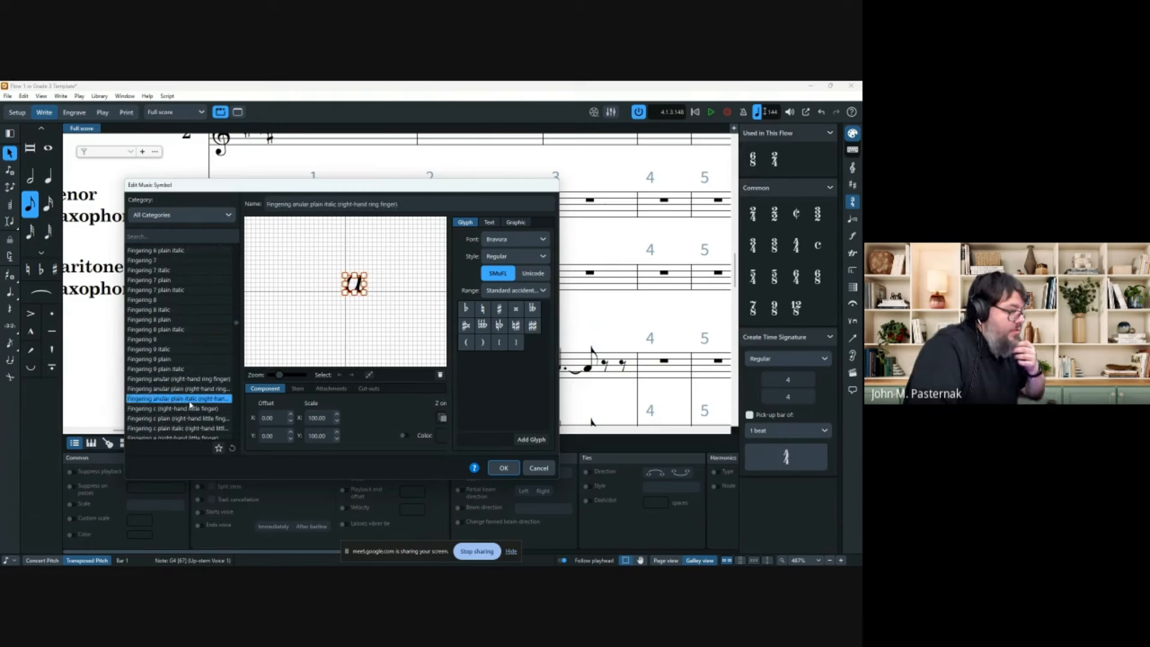
{"action": "scroll", "coordinate": [191, 405], "scroll_direction": "down", "scroll_amount": 2}
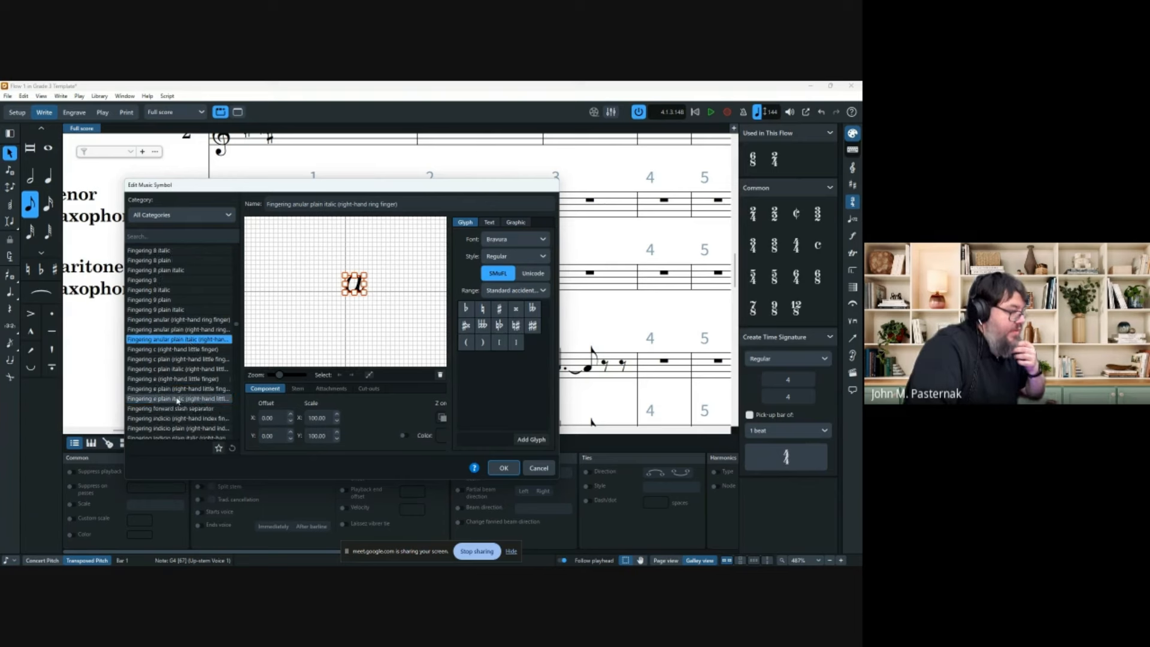
{"action": "left_click", "coordinate": [177, 399]}
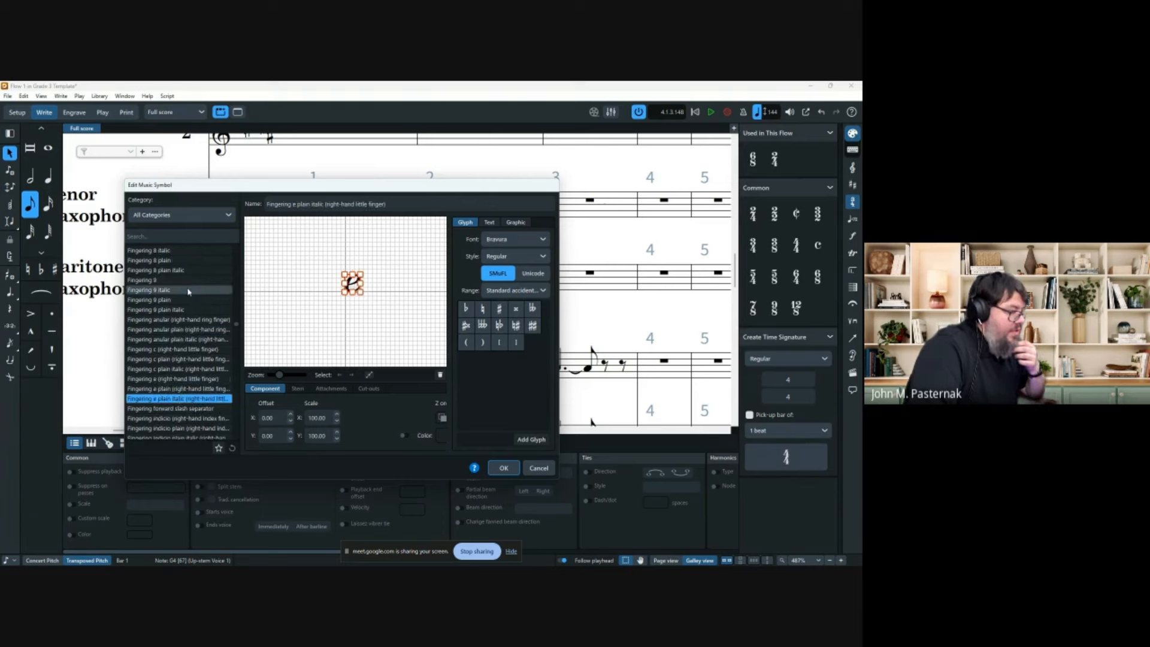
{"action": "scroll", "coordinate": [189, 291], "scroll_direction": "down", "scroll_amount": 1}
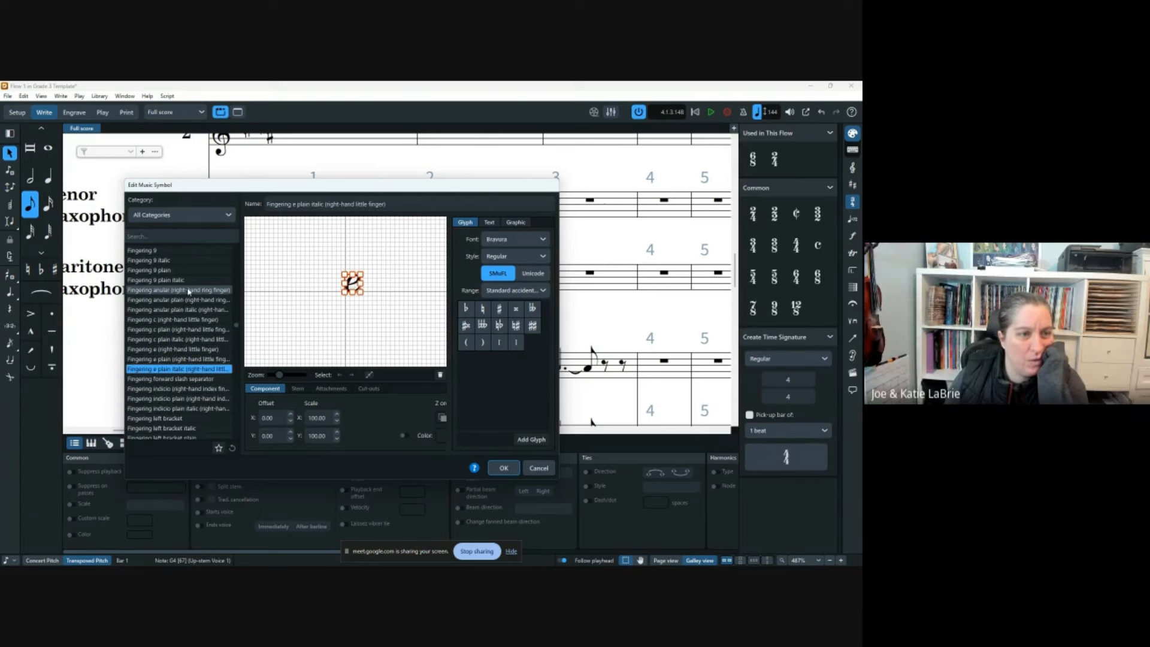
{"action": "left_click", "coordinate": [176, 214]}
Filter the symbols to Fingering, choose Fingering indicio (right-hand index finger), and show its Text options.
{"action": "left_click", "coordinate": [165, 323]}
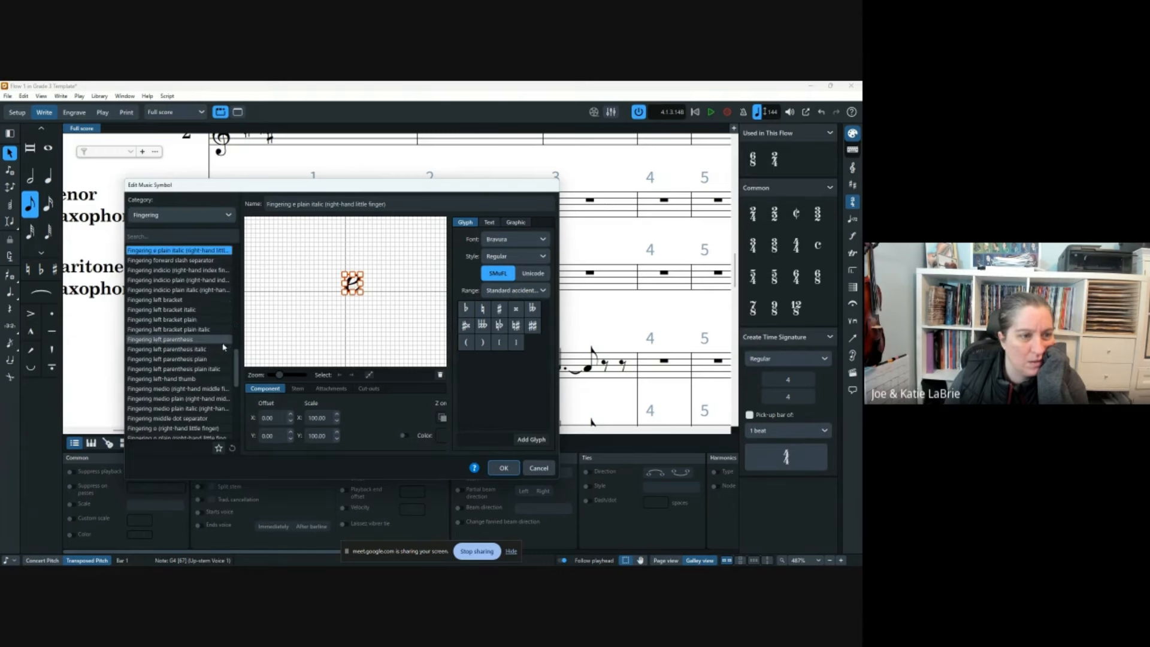
{"action": "left_click_drag", "start_coordinate": [238, 363], "coordinate": [235, 366]}
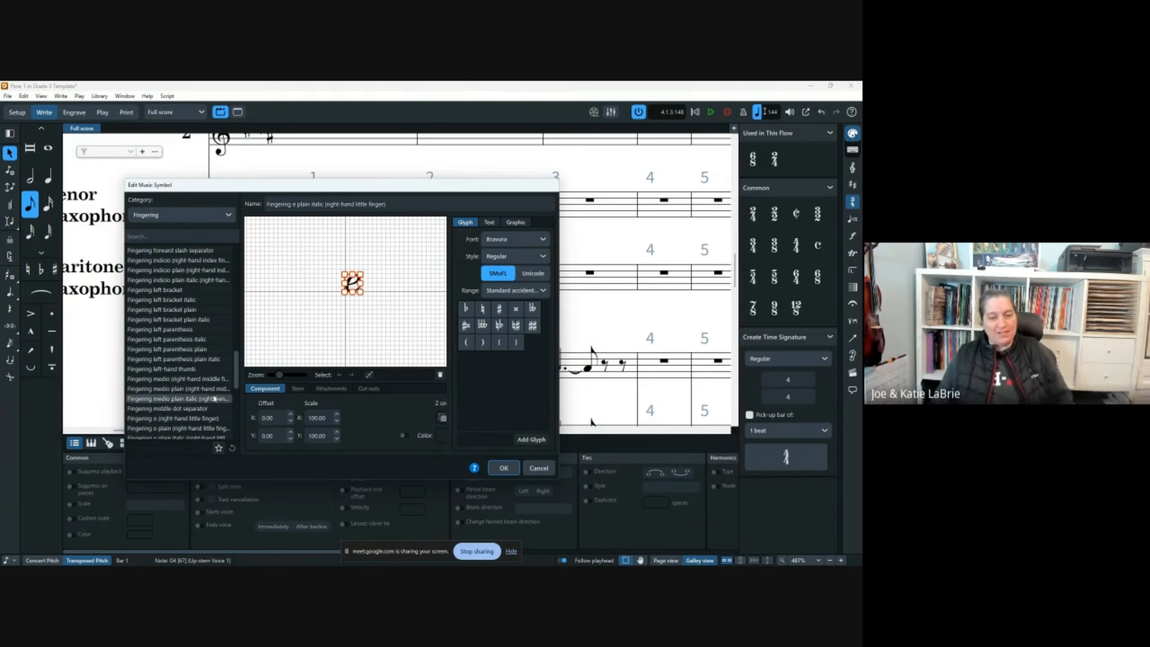
{"action": "left_click_drag", "start_coordinate": [237, 376], "coordinate": [241, 428]}
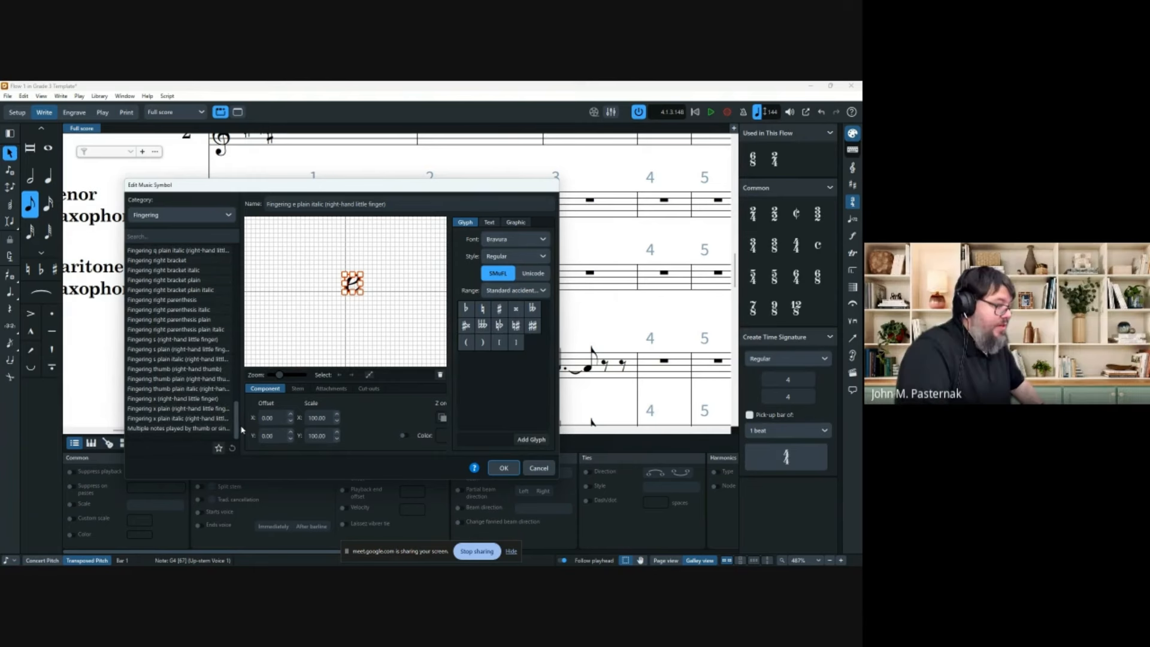
{"action": "left_click", "coordinate": [184, 369]}
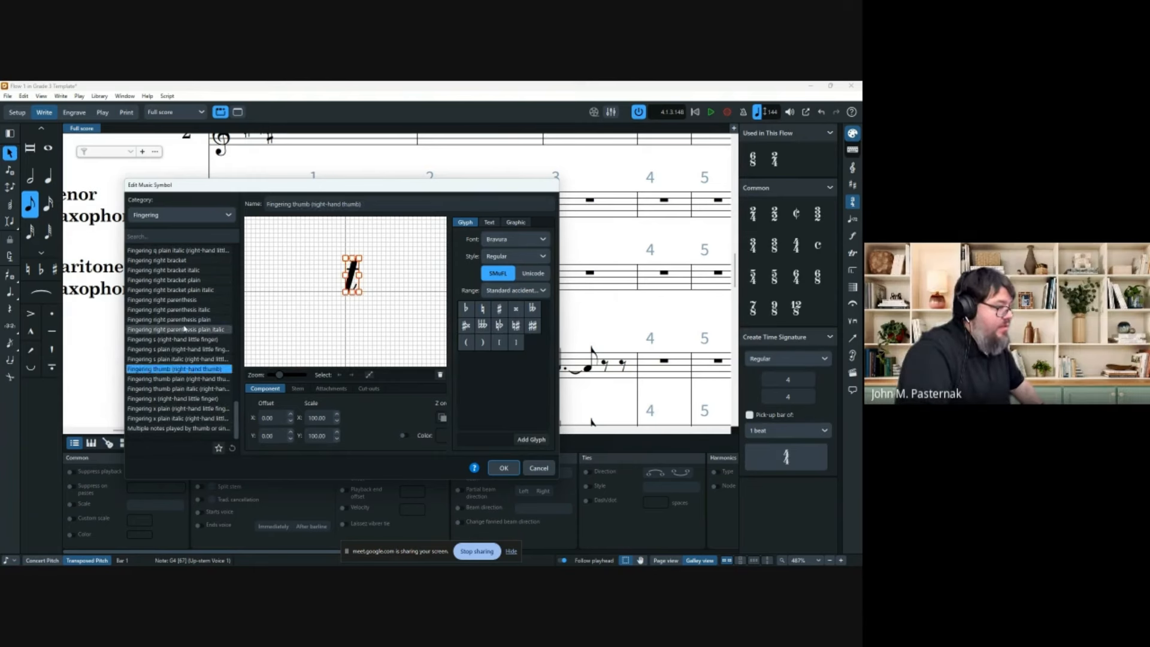
{"action": "left_click", "coordinate": [185, 320]}
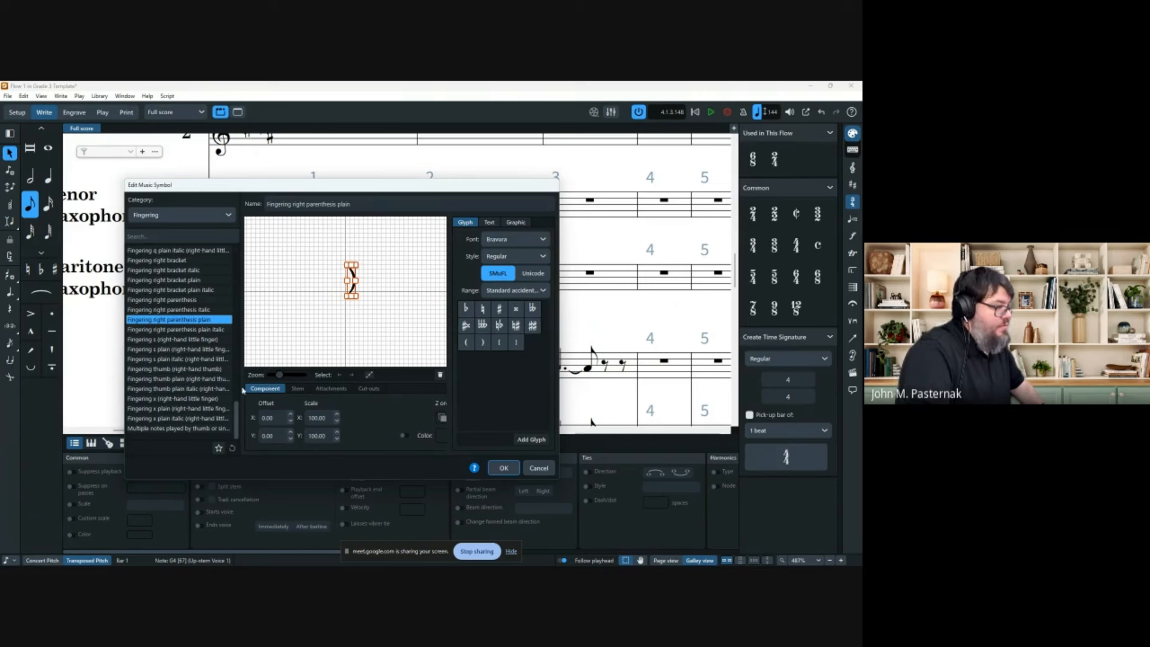
{"action": "left_click_drag", "start_coordinate": [238, 414], "coordinate": [248, 357]}
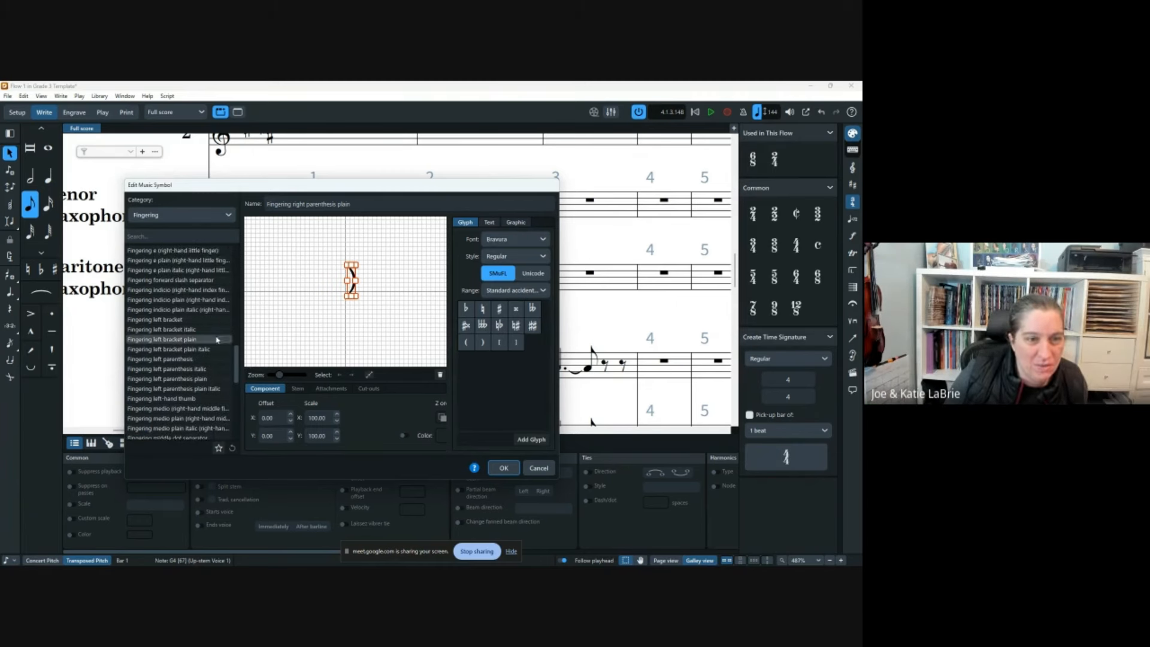
{"action": "left_click", "coordinate": [184, 290]}
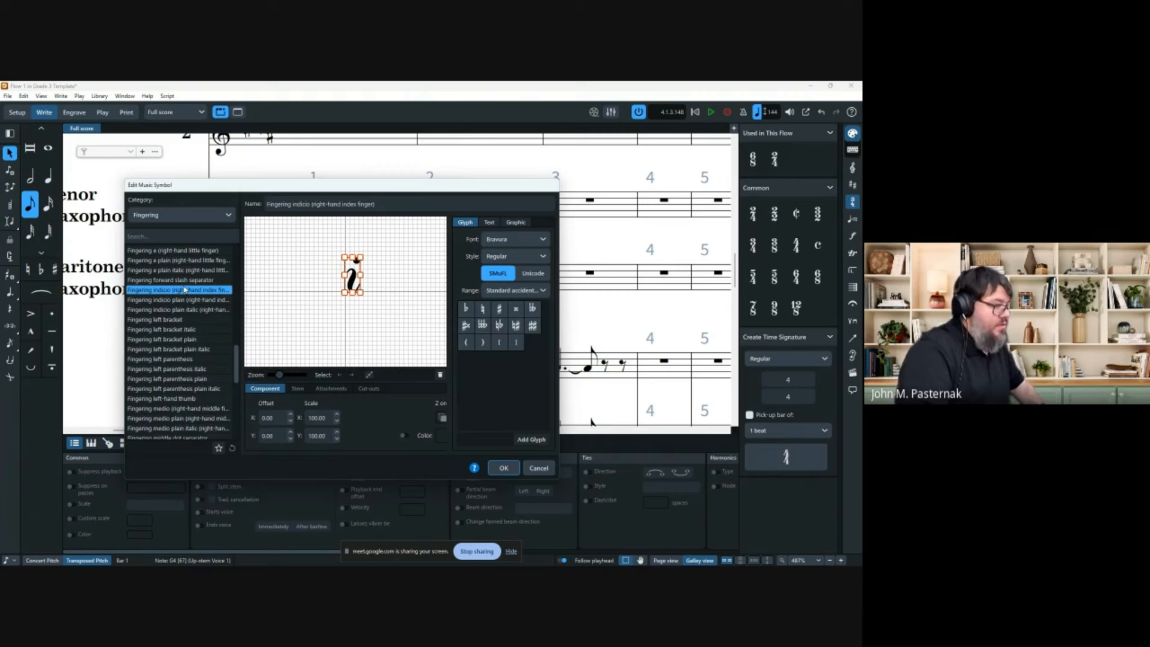
{"action": "left_click", "coordinate": [489, 223]}
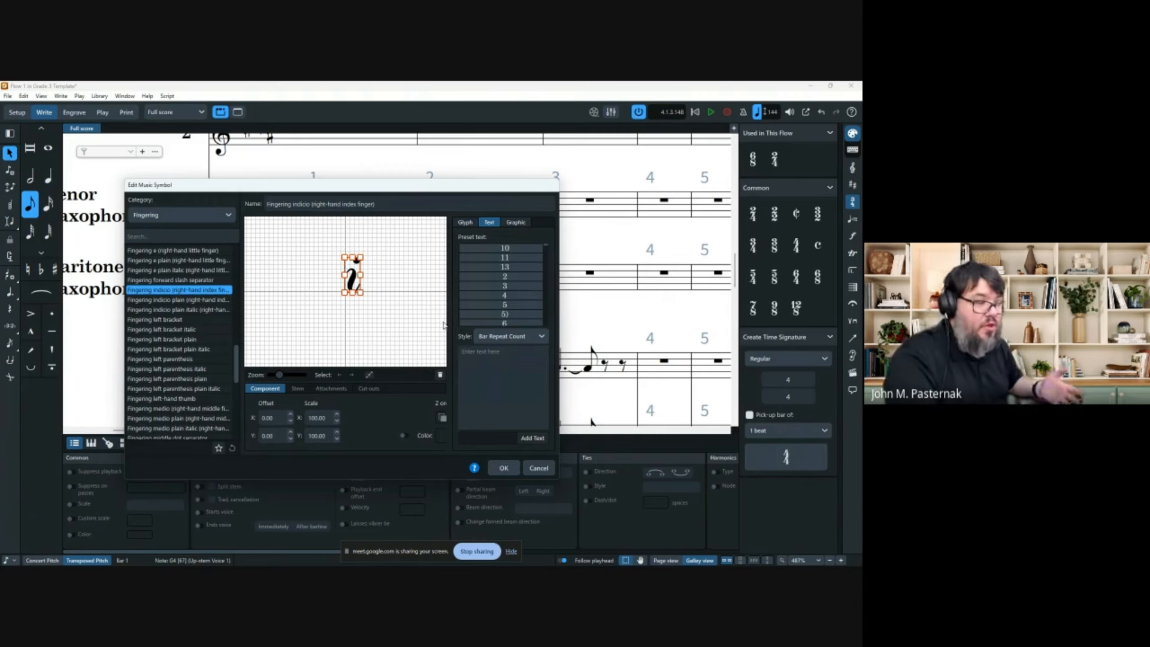
Add a '-1' text component to the Fingering indicio symbol and delete its italic i glyph.
{"action": "scroll", "coordinate": [496, 276], "scroll_direction": "up", "scroll_amount": 3}
{"action": "scroll", "coordinate": [496, 276], "scroll_direction": "up", "scroll_amount": 3}
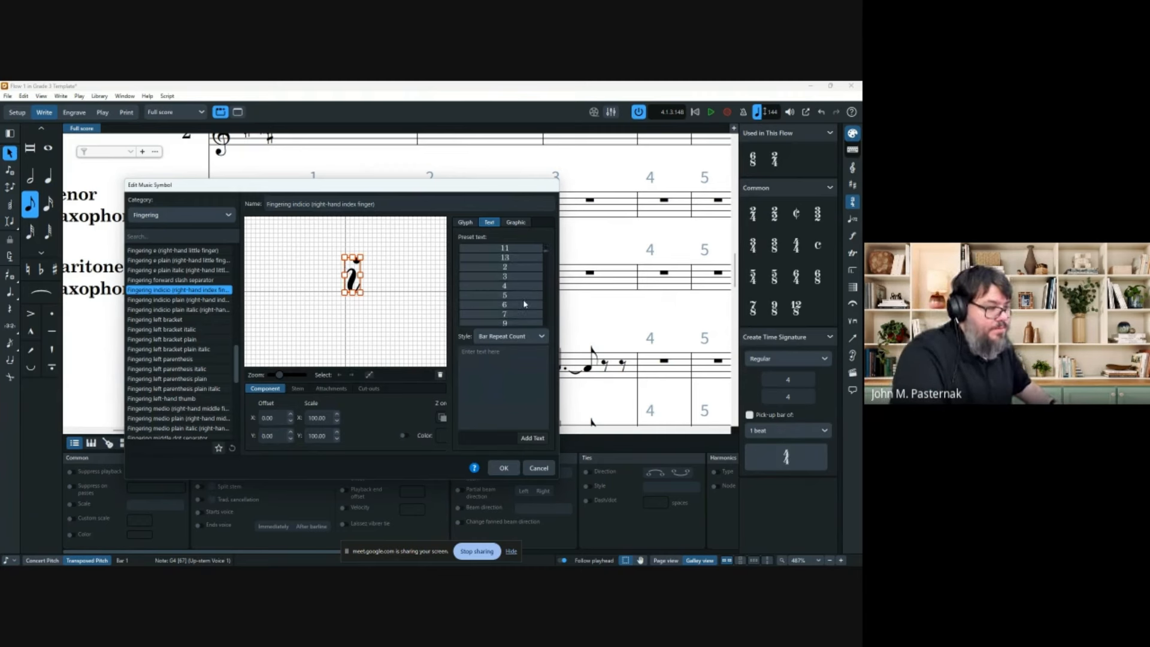
{"action": "left_click", "coordinate": [490, 357]}
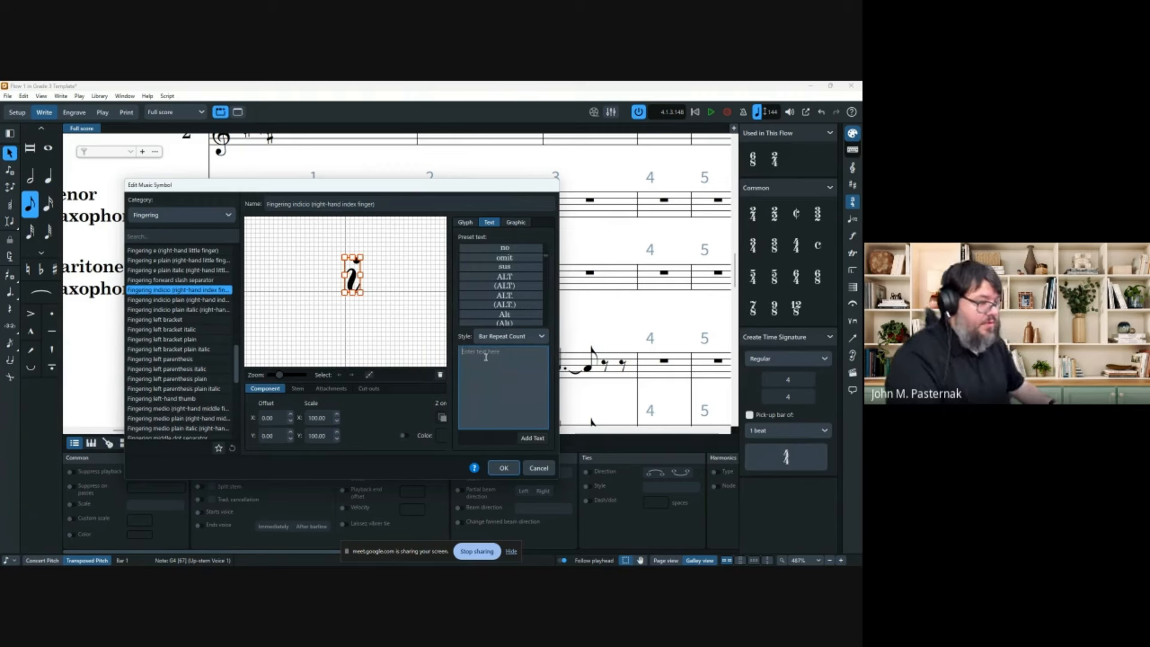
{"action": "type", "text": "1"}
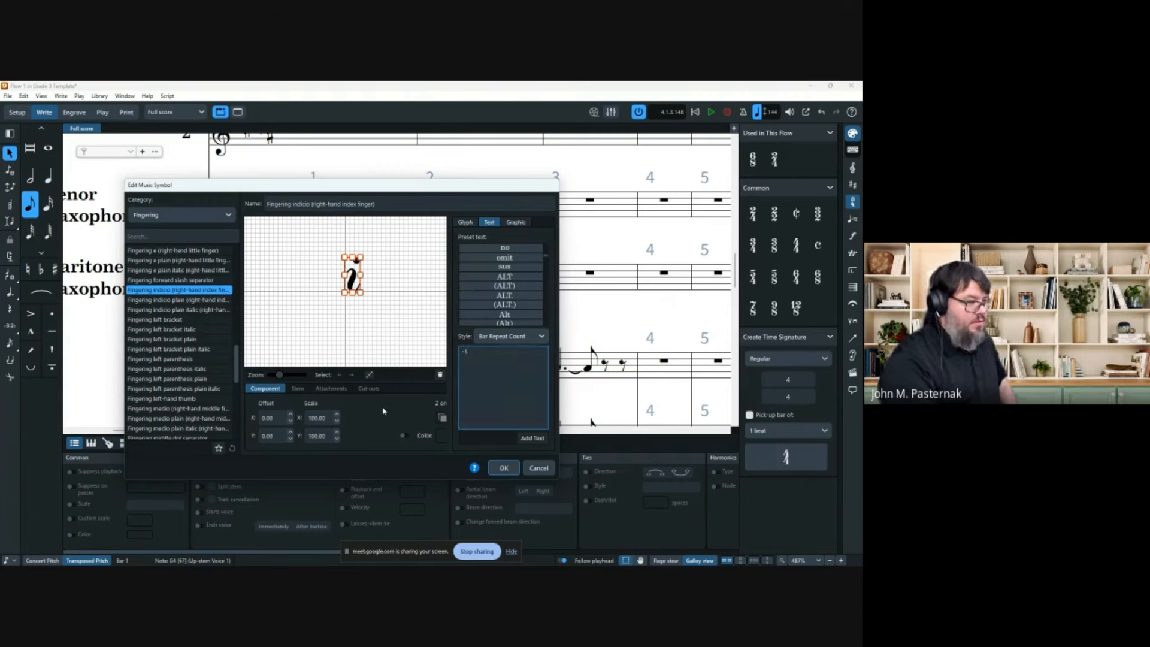
{"action": "left_click", "coordinate": [536, 439]}
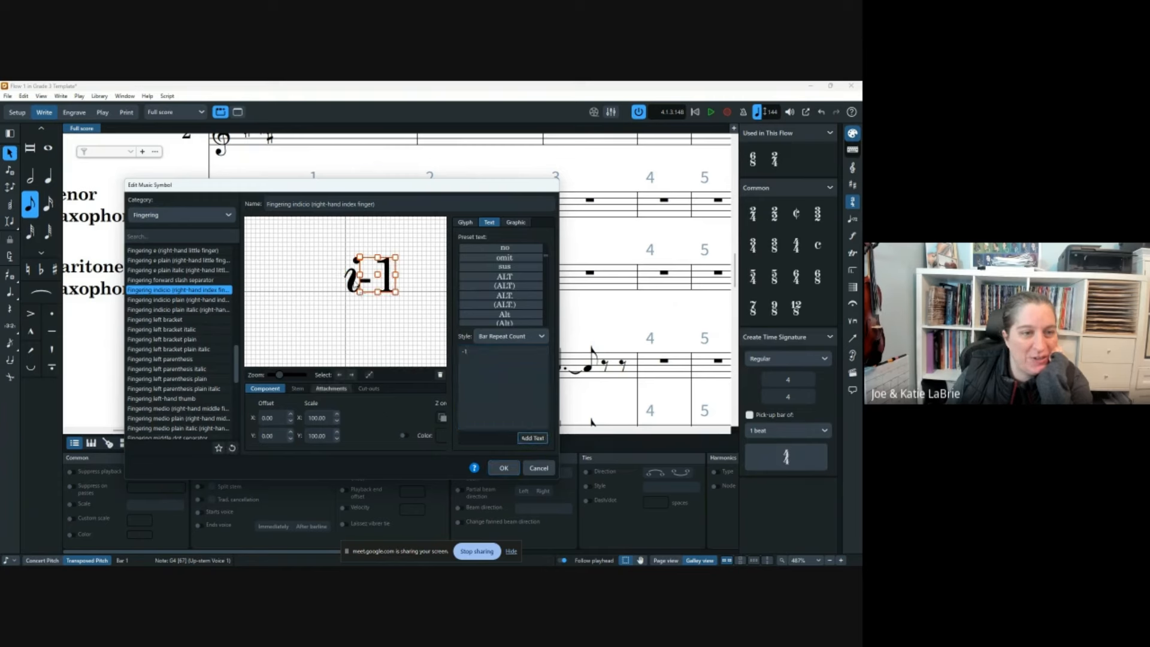
{"action": "left_click", "coordinate": [354, 285]}
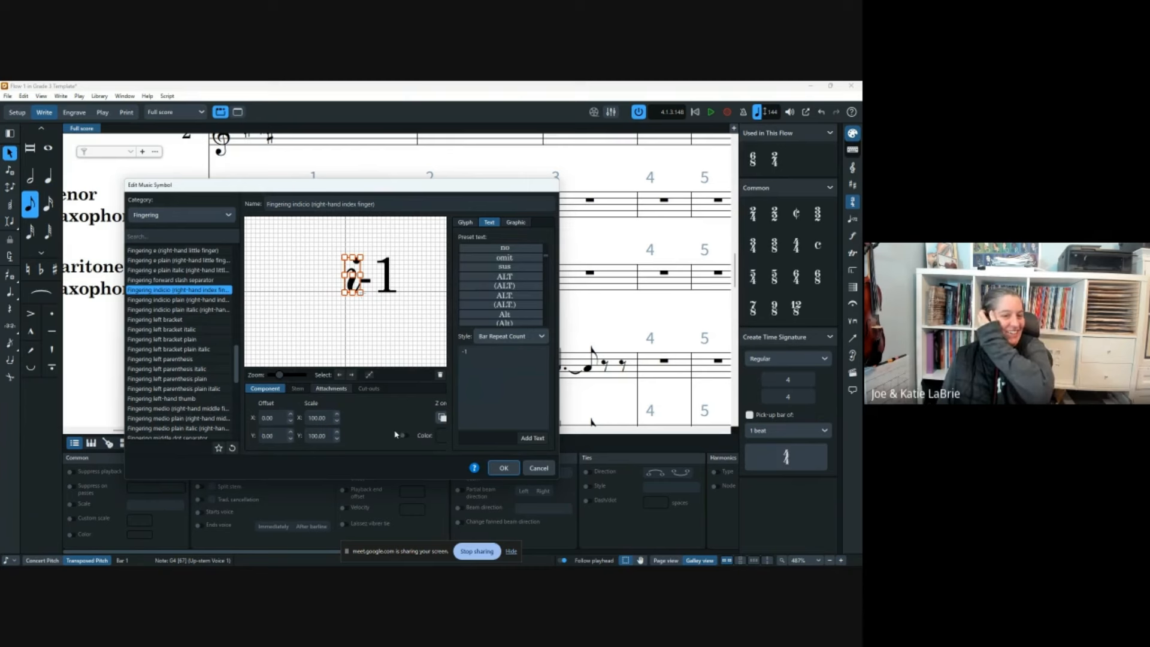
{"action": "left_click", "coordinate": [439, 375]}
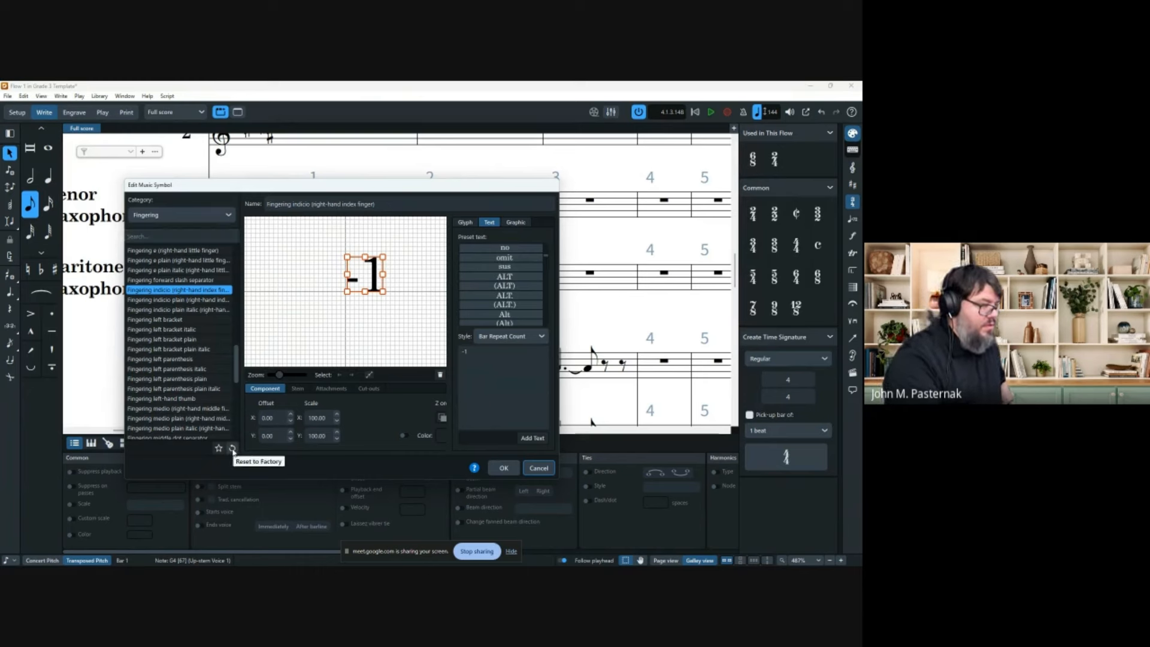
{"action": "scroll", "coordinate": [207, 301], "scroll_direction": "up", "scroll_amount": 8}
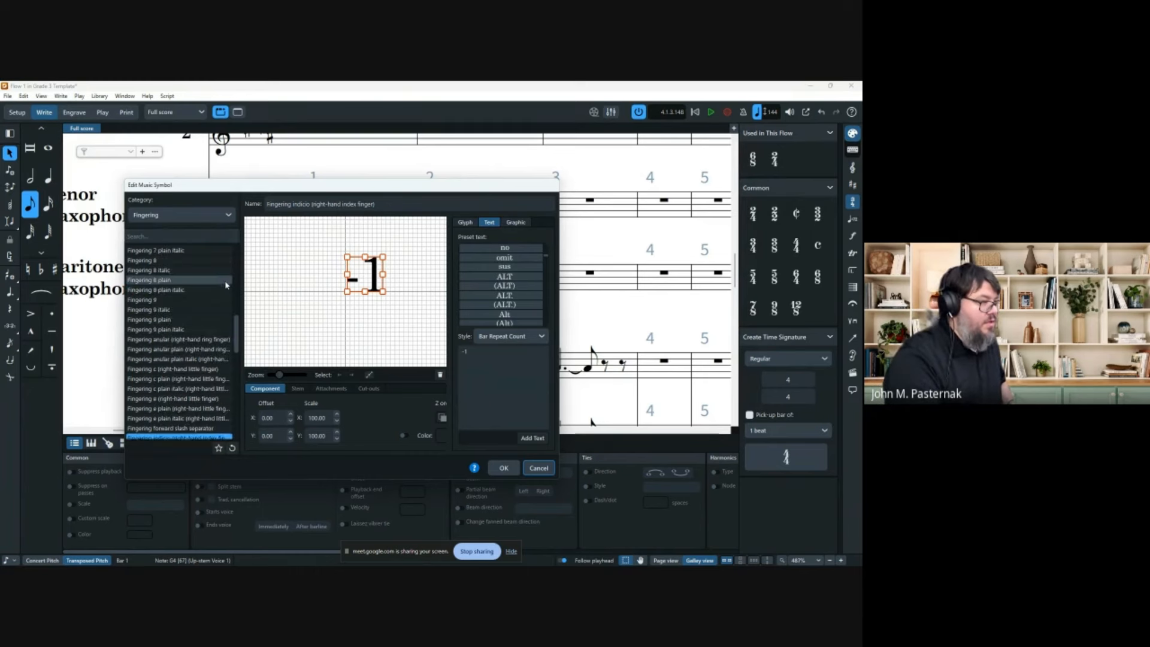
Discard the -1 edit and recheck the index finger symbol, confirming its original italic i glyph remains.
{"action": "left_click", "coordinate": [538, 467]}
{"action": "left_click", "coordinate": [107, 97]}
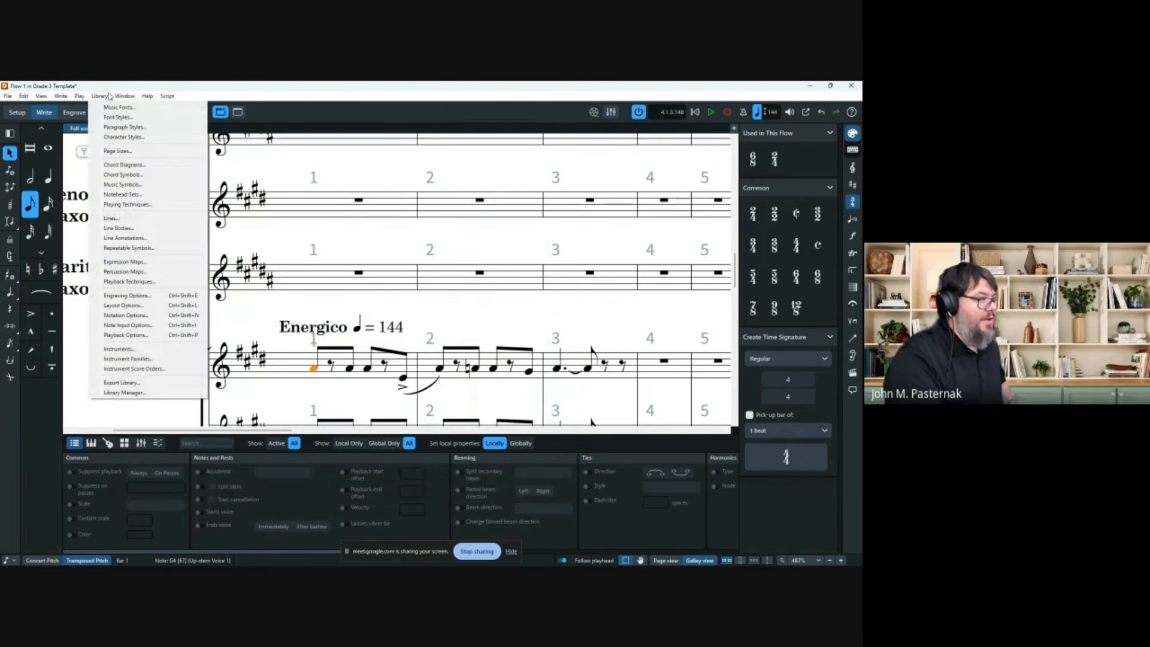
{"action": "mouse_move", "coordinate": [85, 97]}
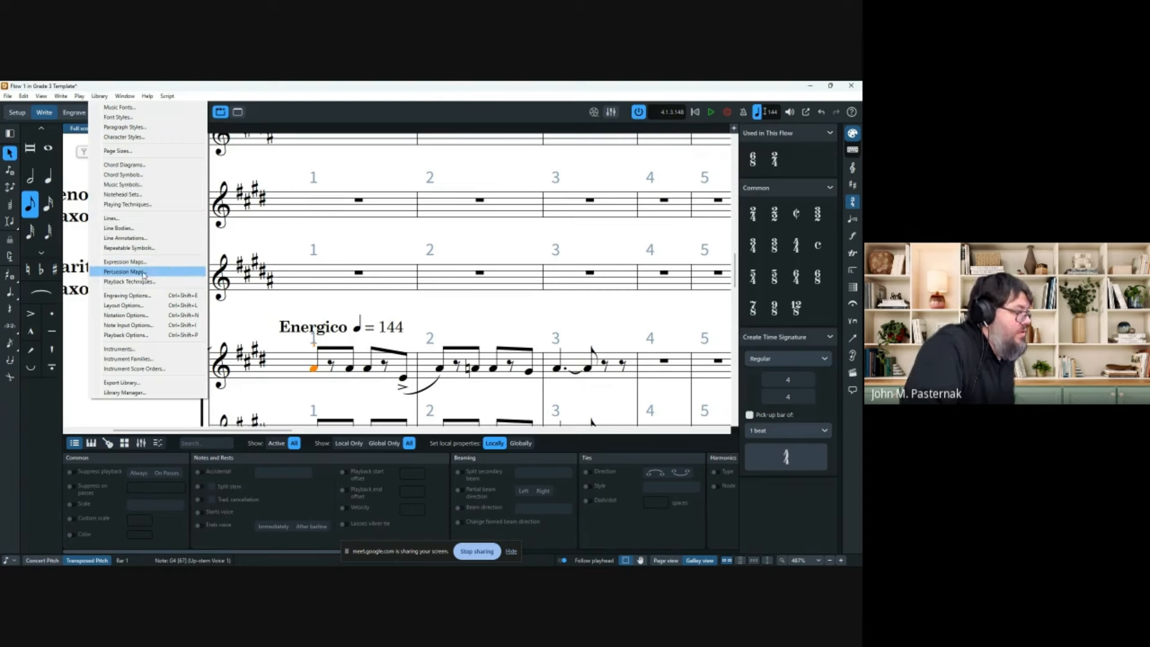
{"action": "left_click", "coordinate": [124, 185]}
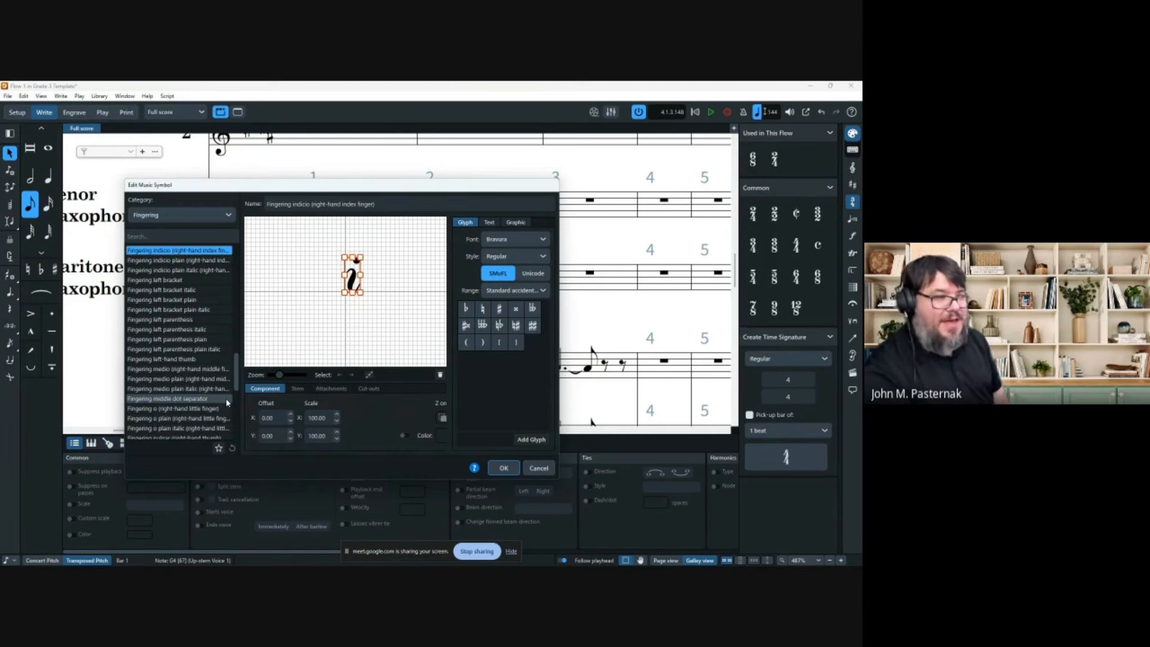
{"action": "left_click", "coordinate": [538, 468]}
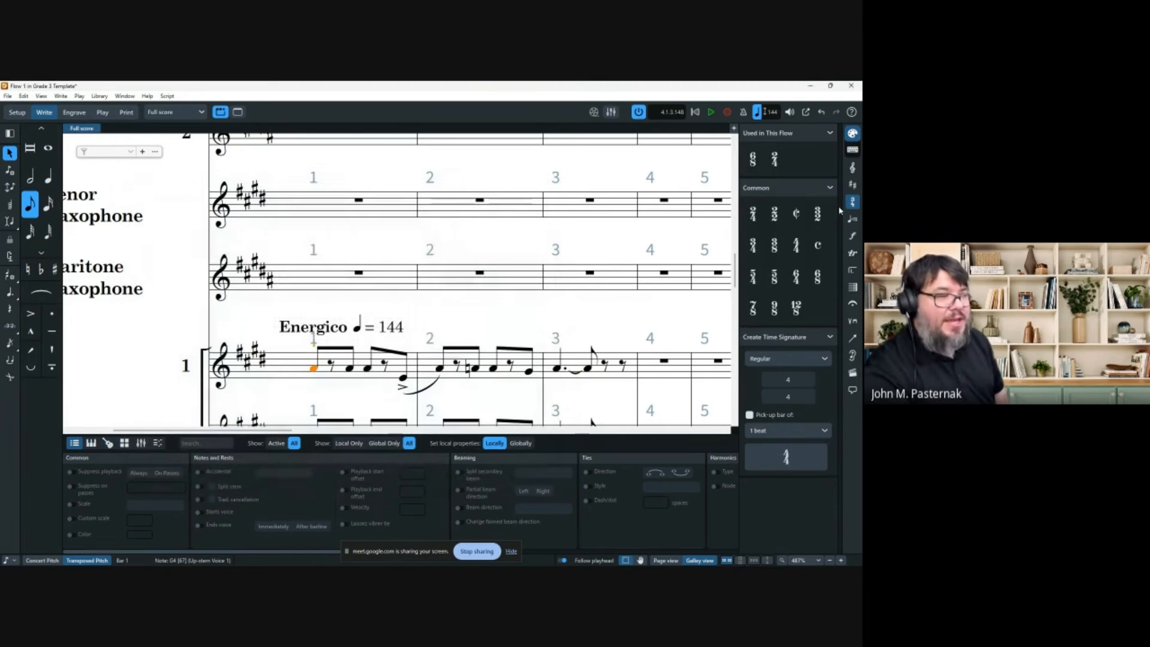
{"action": "left_click", "coordinate": [852, 168]}
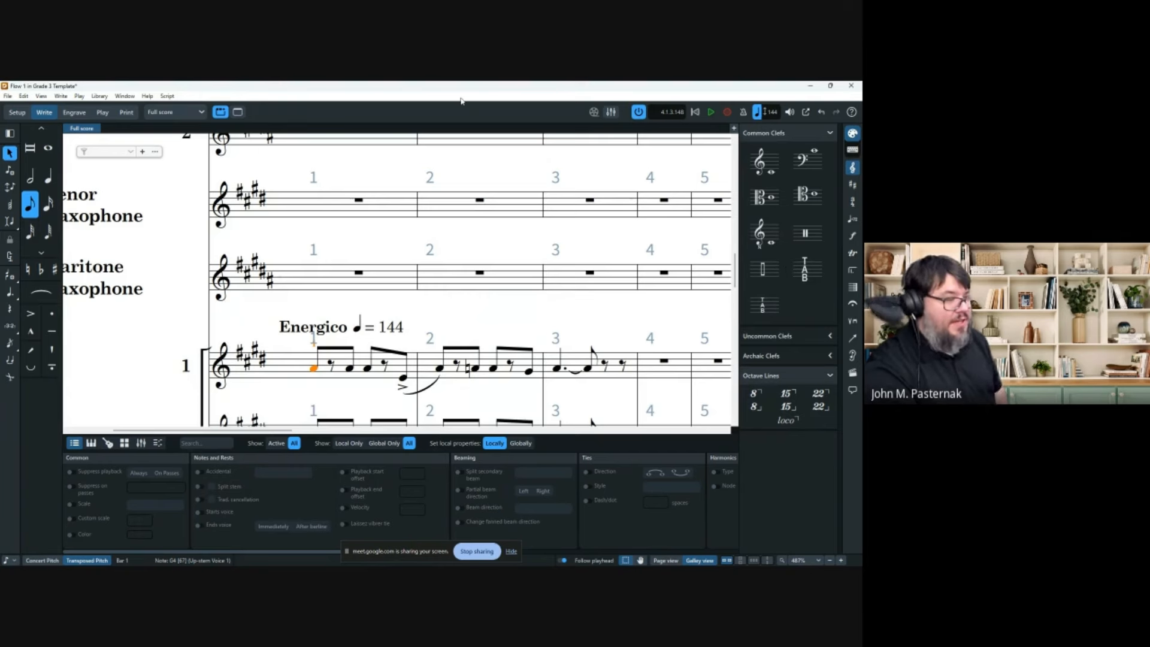
{"action": "left_click", "coordinate": [99, 96]}
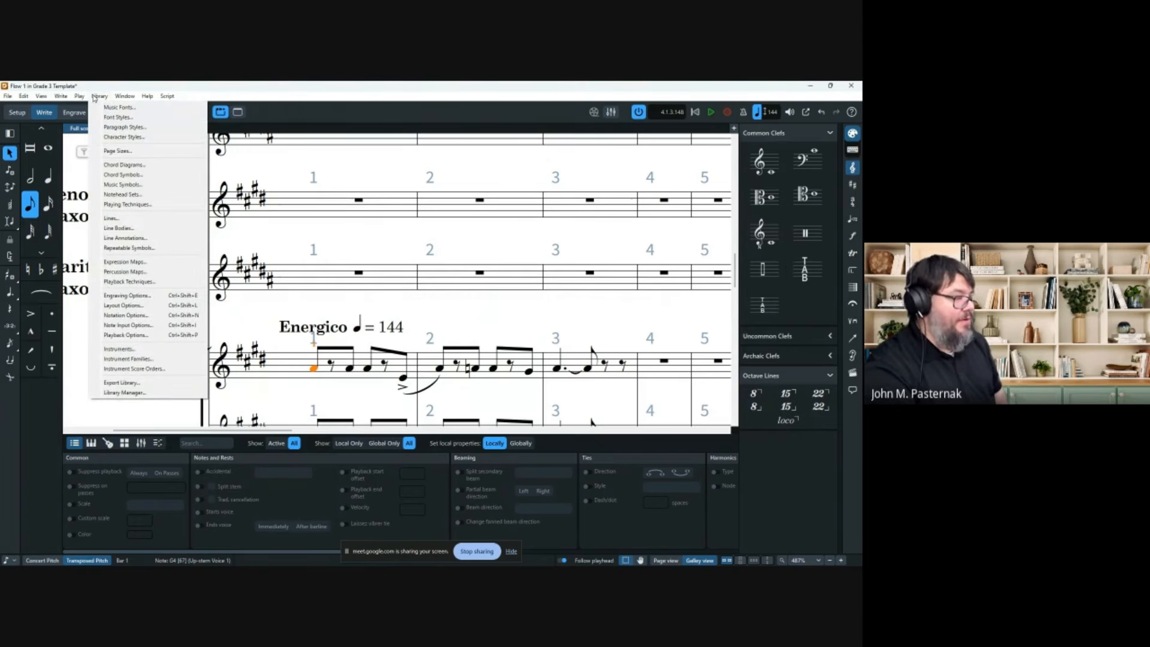
{"action": "left_click", "coordinate": [137, 184]}
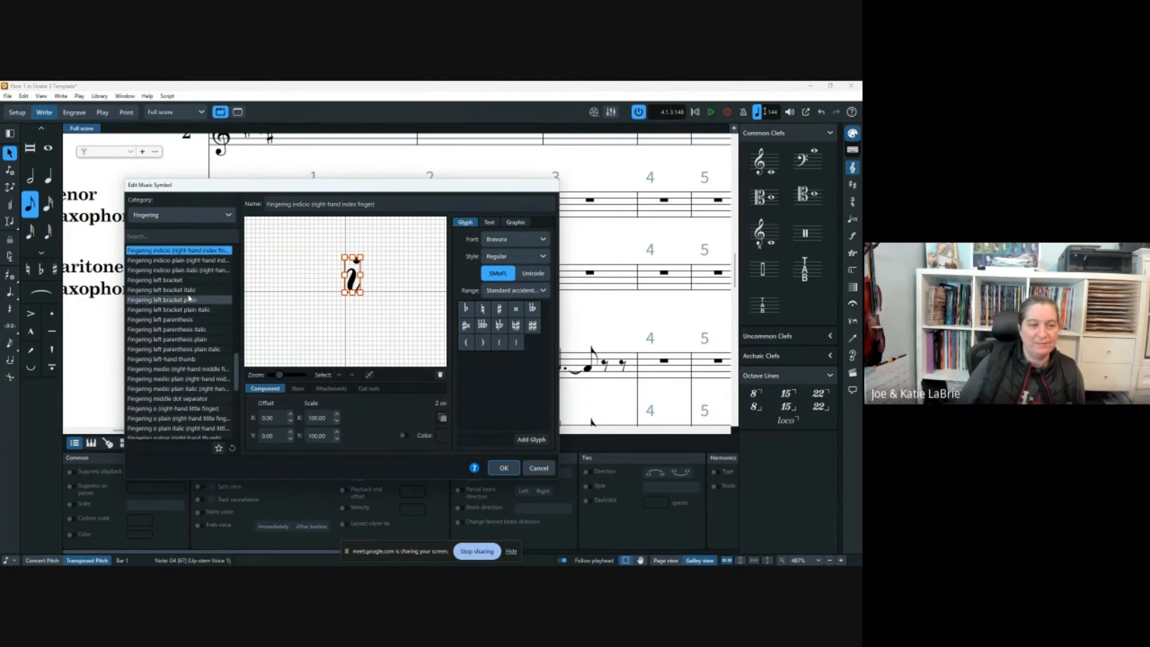
{"action": "scroll", "coordinate": [149, 365], "scroll_direction": "down", "scroll_amount": 8}
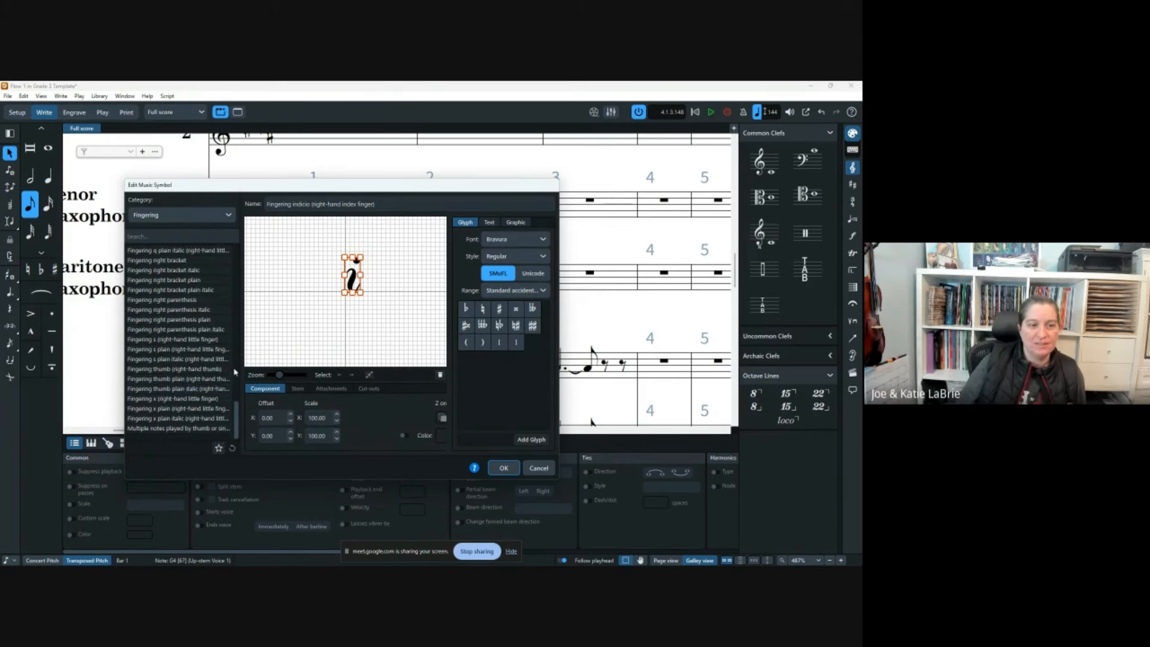
{"action": "scroll", "coordinate": [193, 371], "scroll_direction": "up", "scroll_amount": 10}
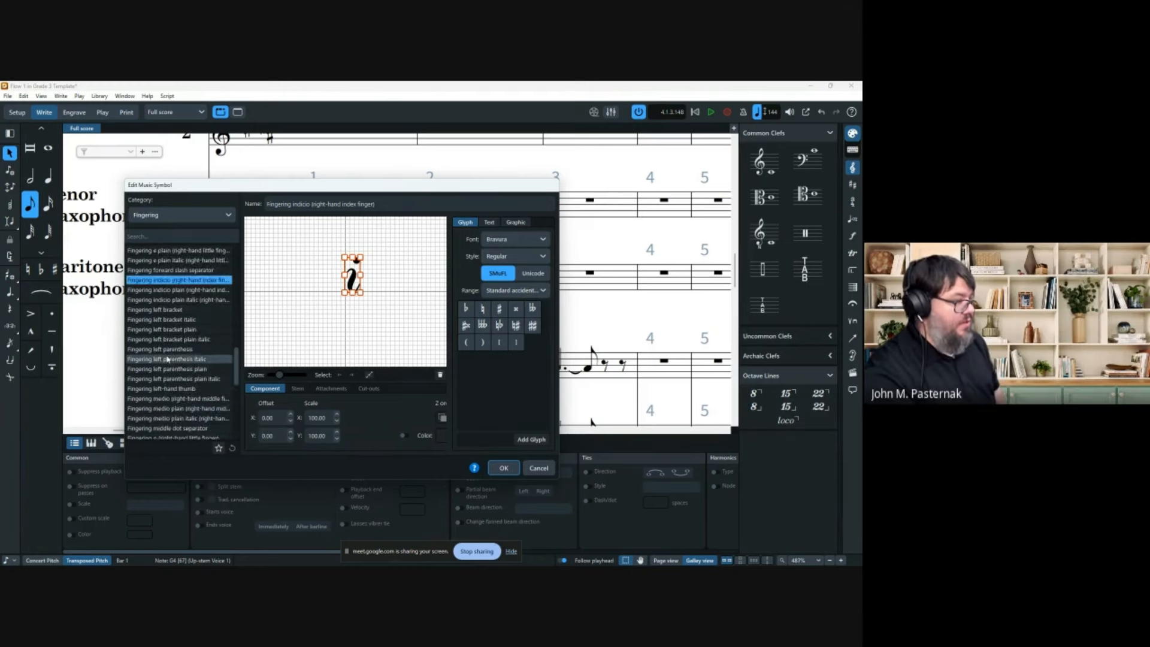
{"action": "scroll", "coordinate": [171, 273], "scroll_direction": "up", "scroll_amount": 5}
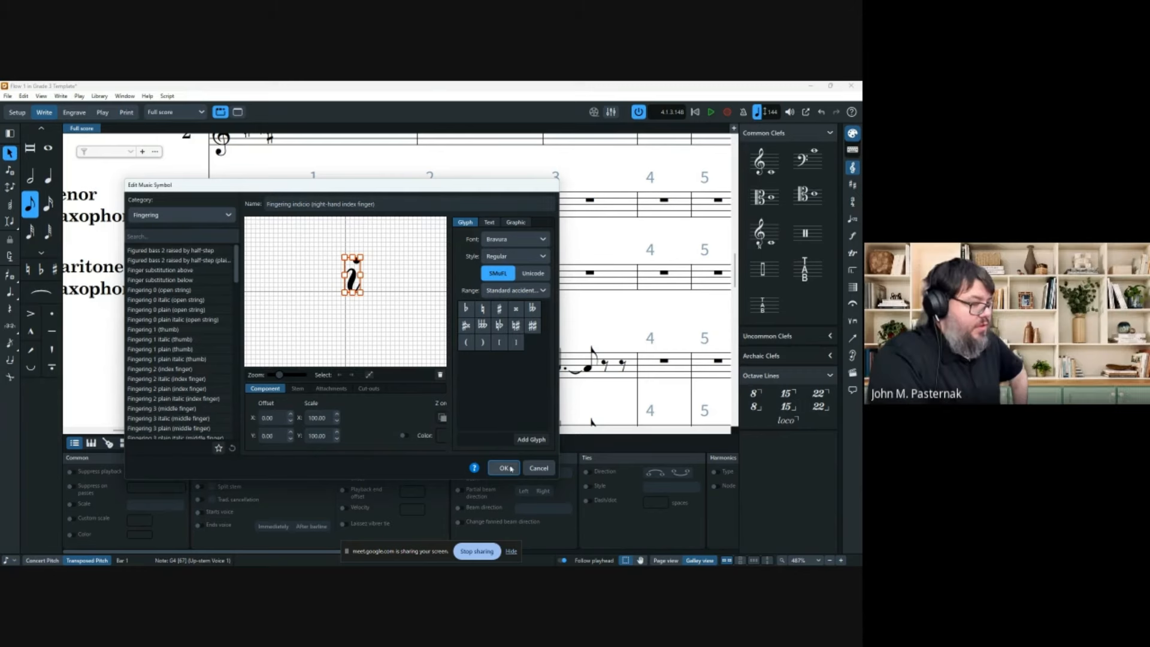
{"action": "left_click", "coordinate": [540, 468]}
Review the Fingering page of Engraving Options, including the Substitutions and Shared Fingerings sections.
{"action": "left_click", "coordinate": [99, 96]}
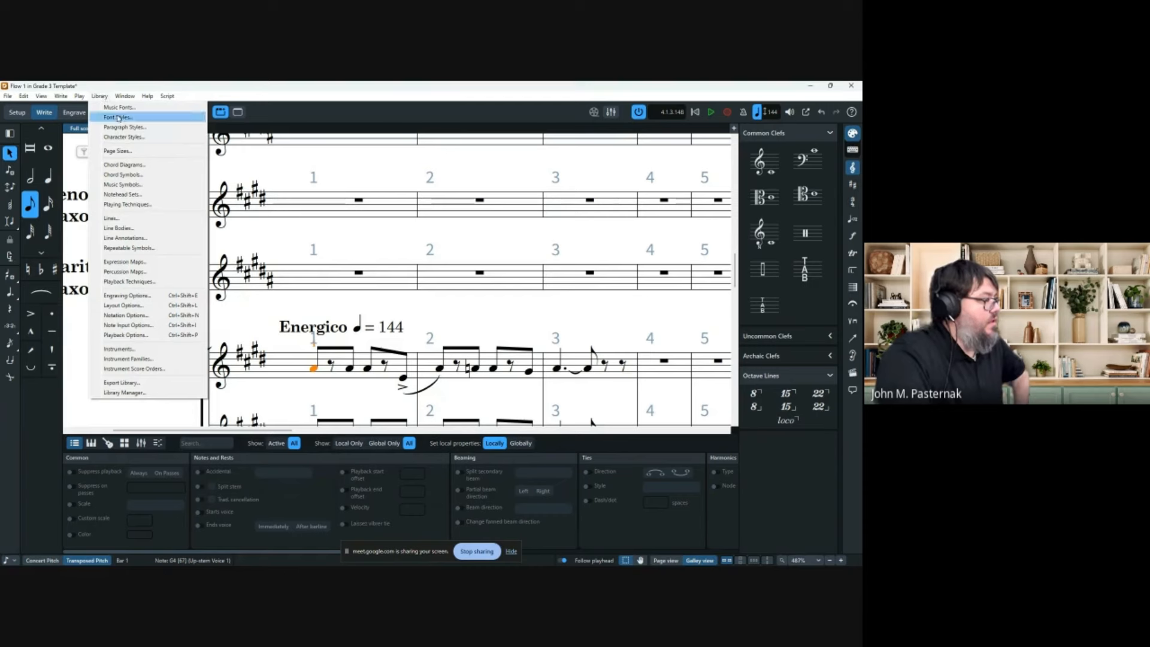
{"action": "left_click", "coordinate": [128, 295]}
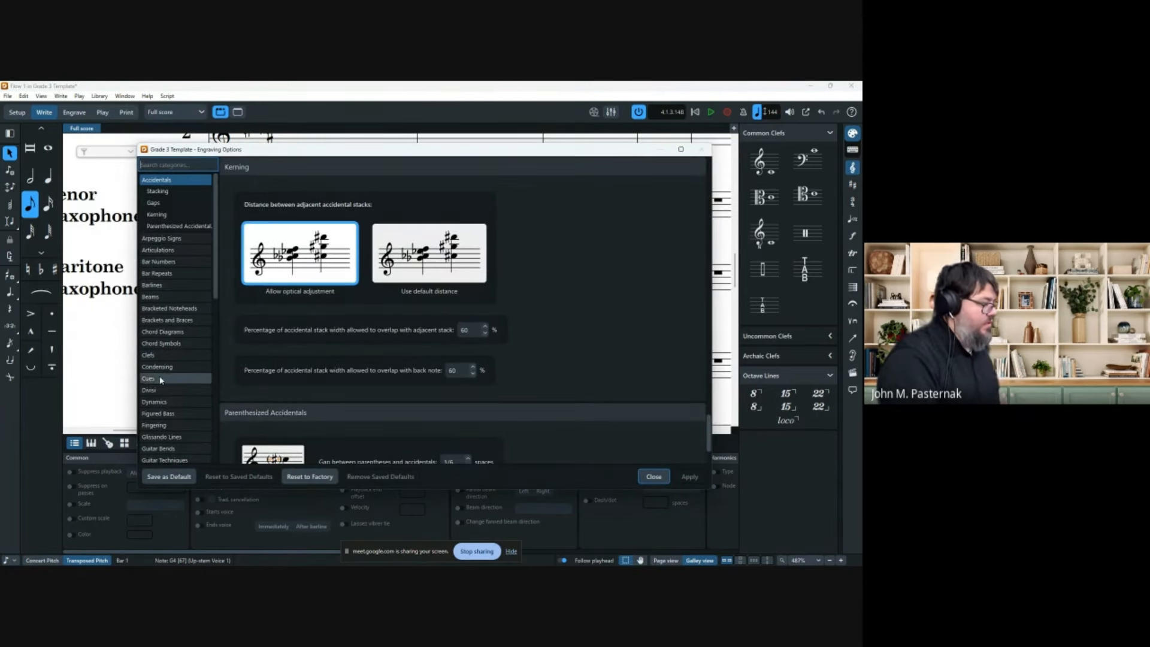
{"action": "left_click", "coordinate": [176, 425]}
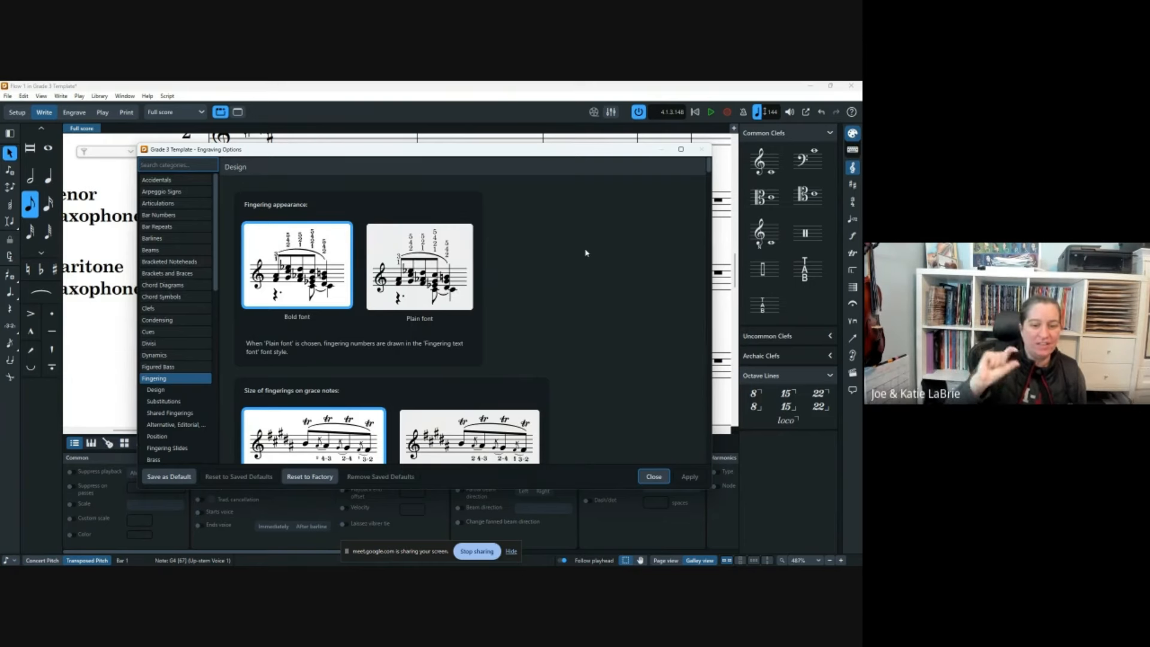
{"action": "scroll", "coordinate": [585, 253], "scroll_direction": "down", "scroll_amount": 2}
{"action": "scroll", "coordinate": [586, 253], "scroll_direction": "down", "scroll_amount": 2}
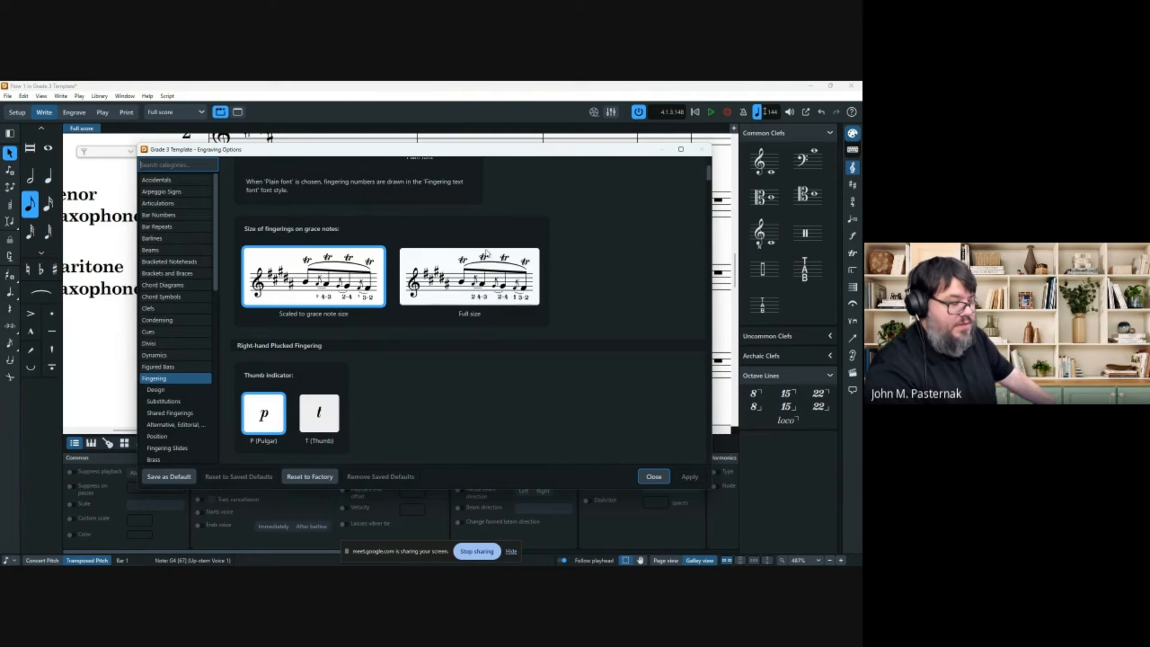
{"action": "scroll", "coordinate": [482, 292], "scroll_direction": "down", "scroll_amount": 1}
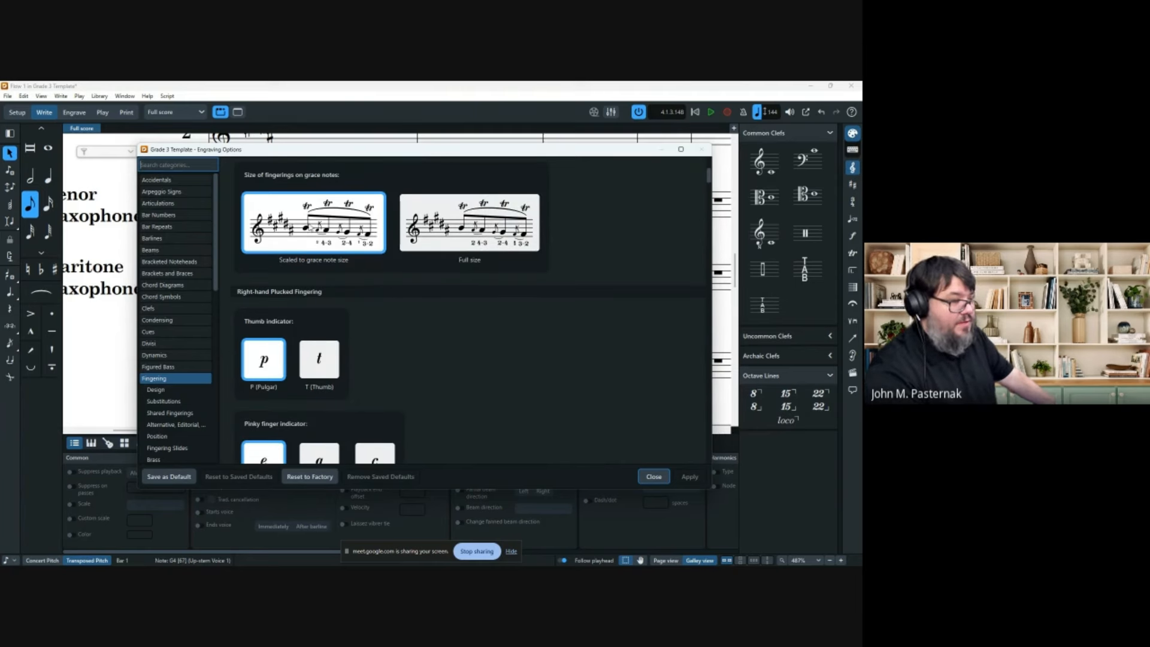
{"action": "scroll", "coordinate": [493, 303], "scroll_direction": "down", "scroll_amount": 8}
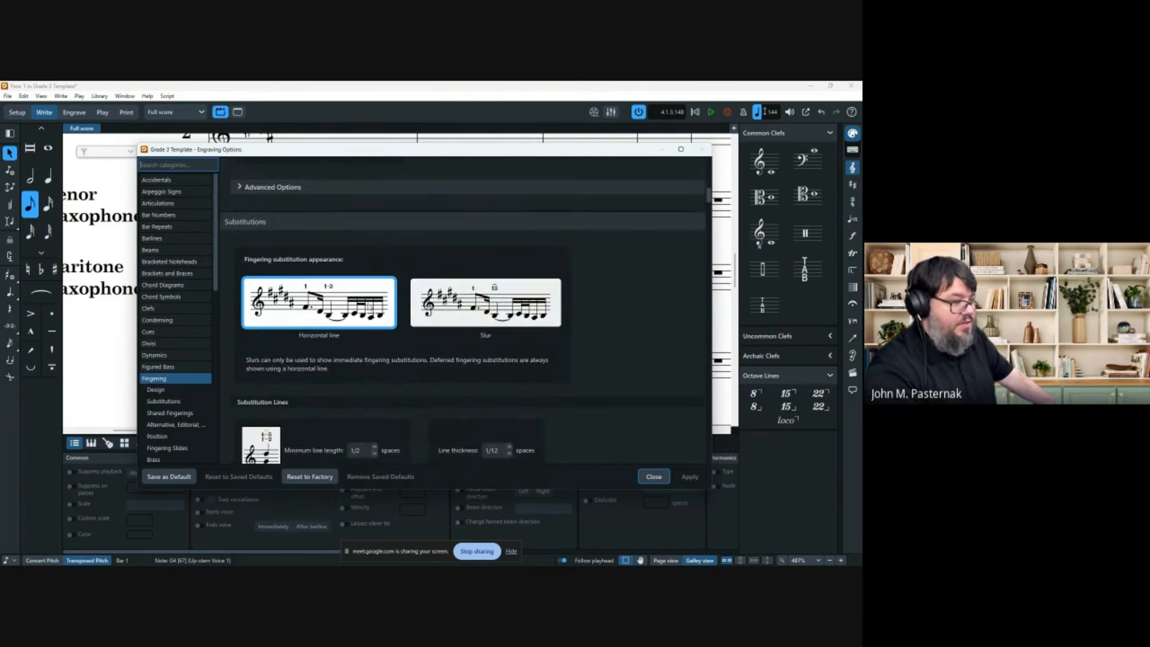
{"action": "scroll", "coordinate": [493, 396], "scroll_direction": "down", "scroll_amount": 5}
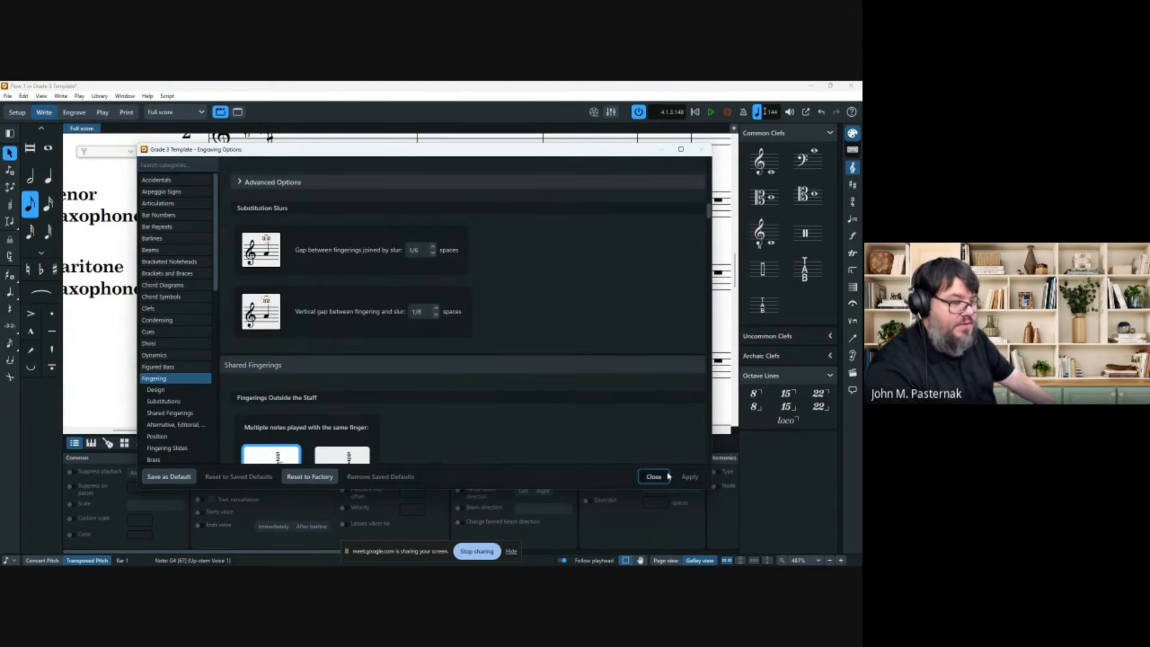
{"action": "left_click", "coordinate": [654, 476]}
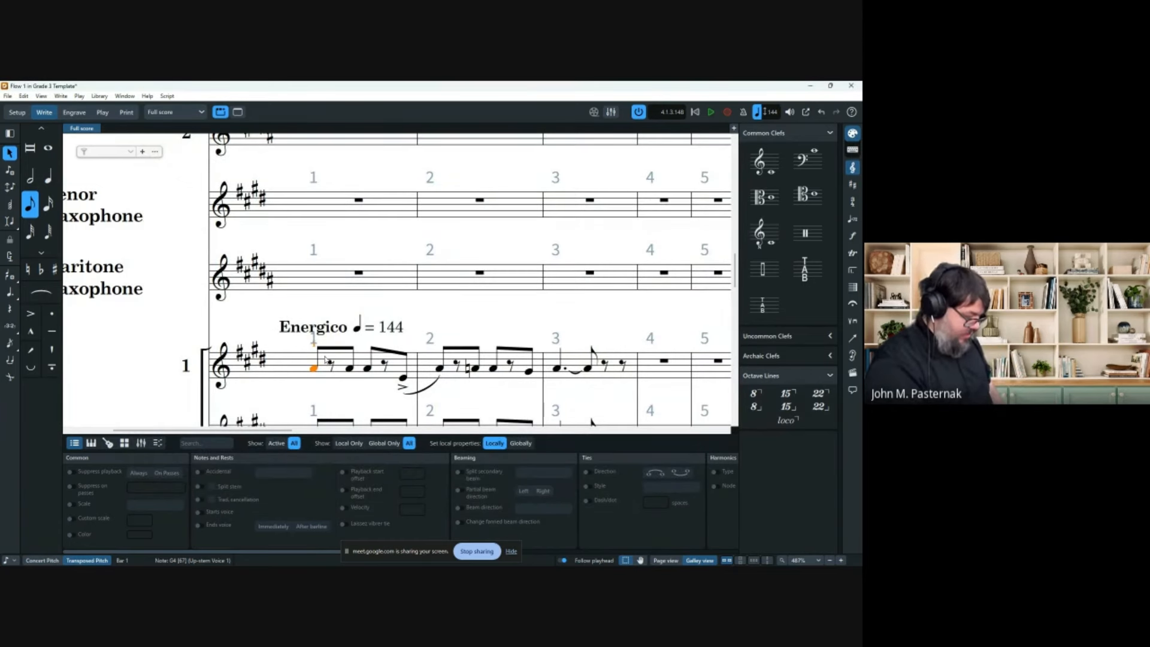
Add fingering 1 to Trumpet 1's opening note.
{"action": "key", "text": "shift+f"}
{"action": "type", "text": "1"}
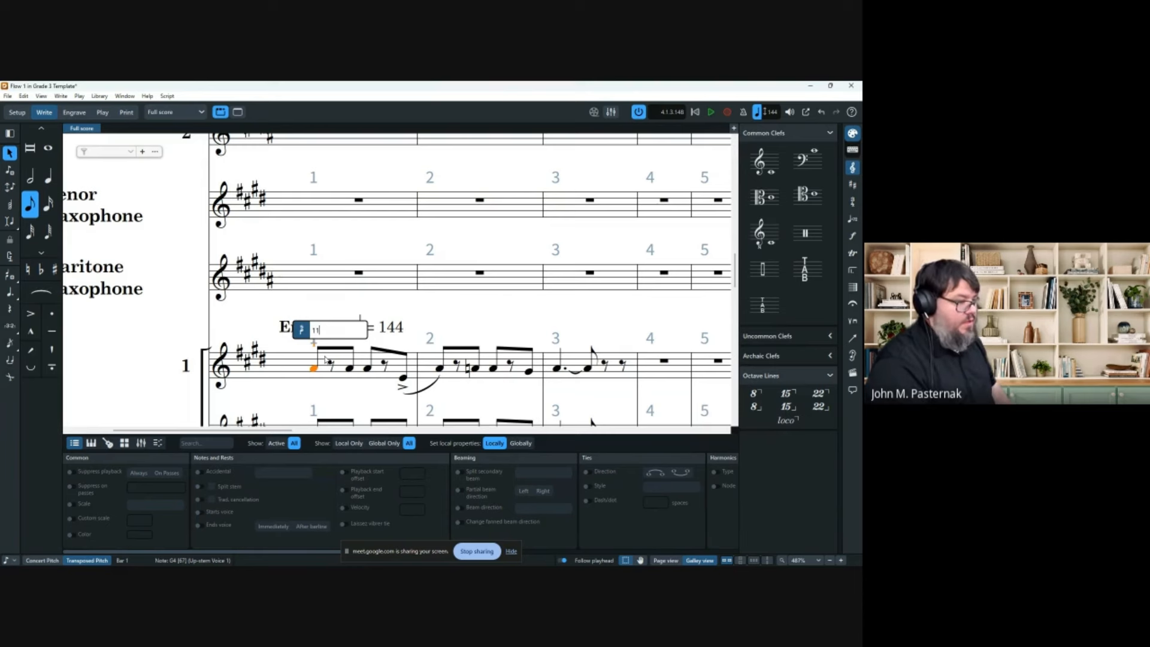
{"action": "key", "text": "Return"}
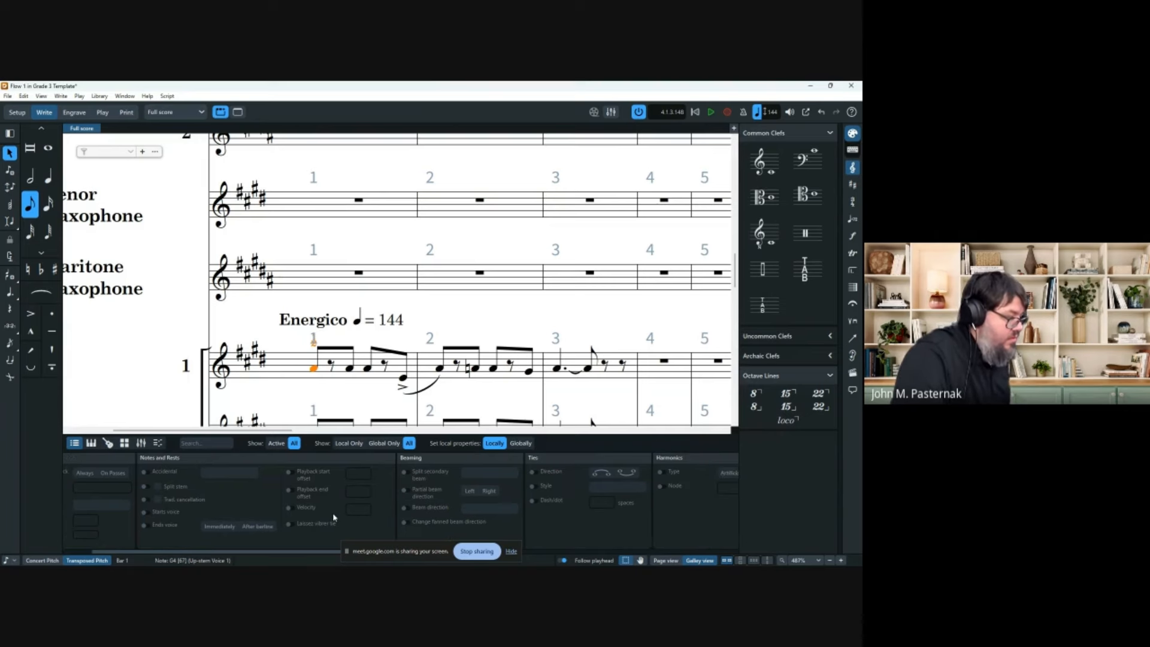
Enable Staff-relative placement and set the fingering to sit Below the note.
{"action": "scroll", "coordinate": [334, 512], "scroll_direction": "down", "scroll_amount": 5}
{"action": "scroll", "coordinate": [332, 516], "scroll_direction": "down", "scroll_amount": 3}
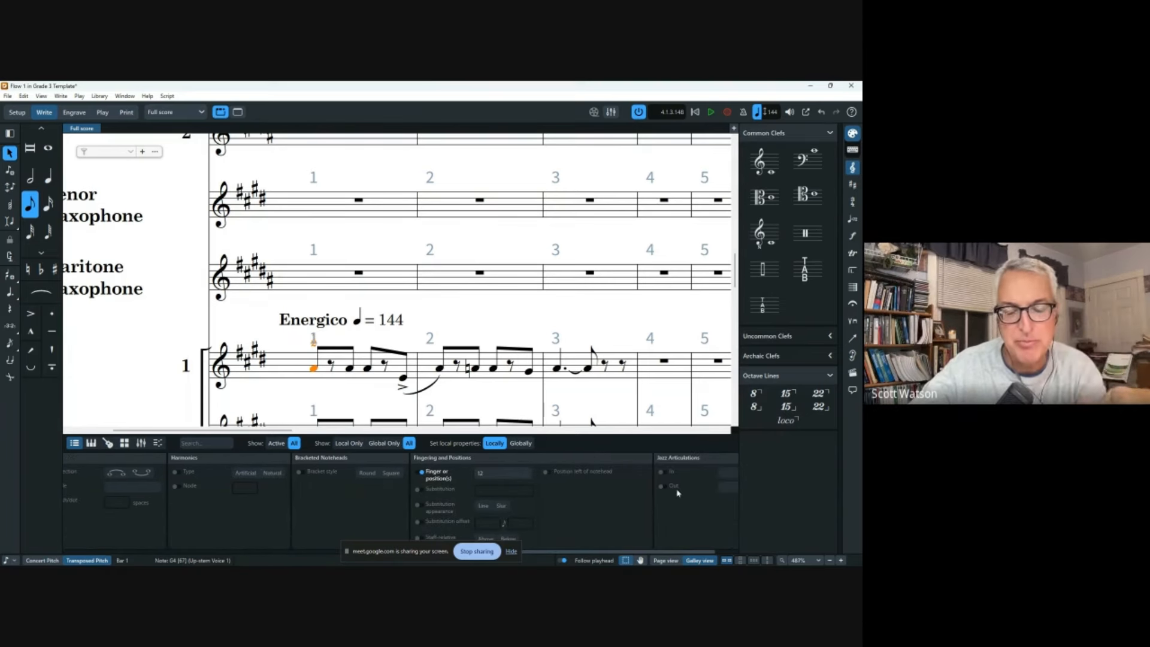
{"action": "left_click", "coordinate": [418, 538]}
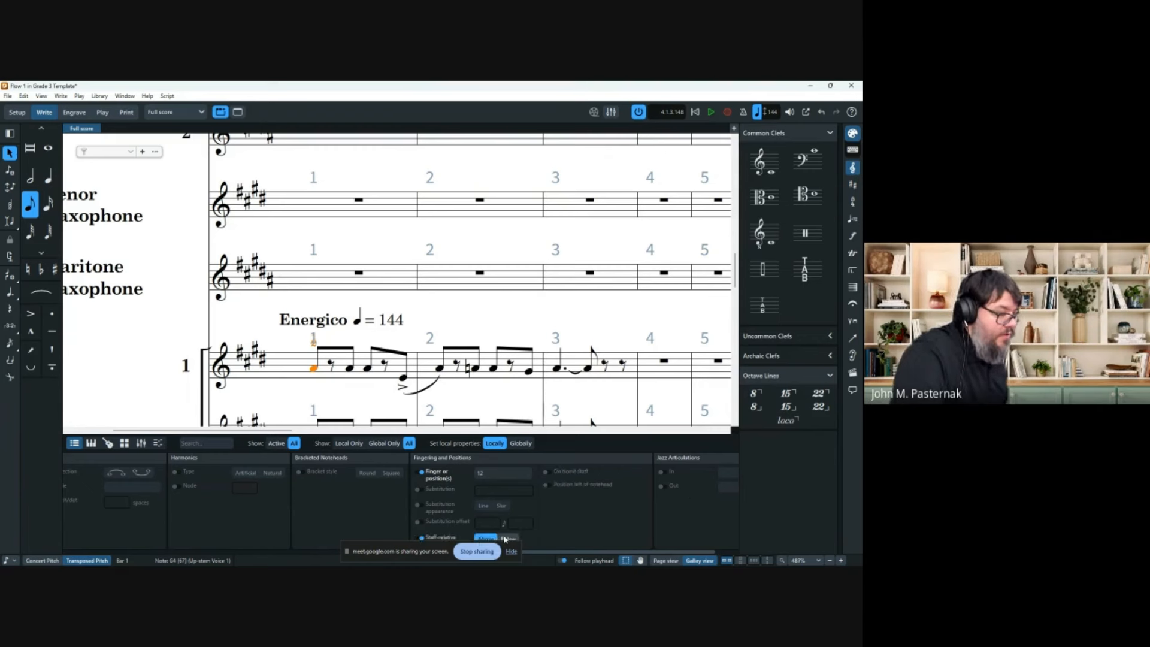
{"action": "left_click", "coordinate": [507, 538]}
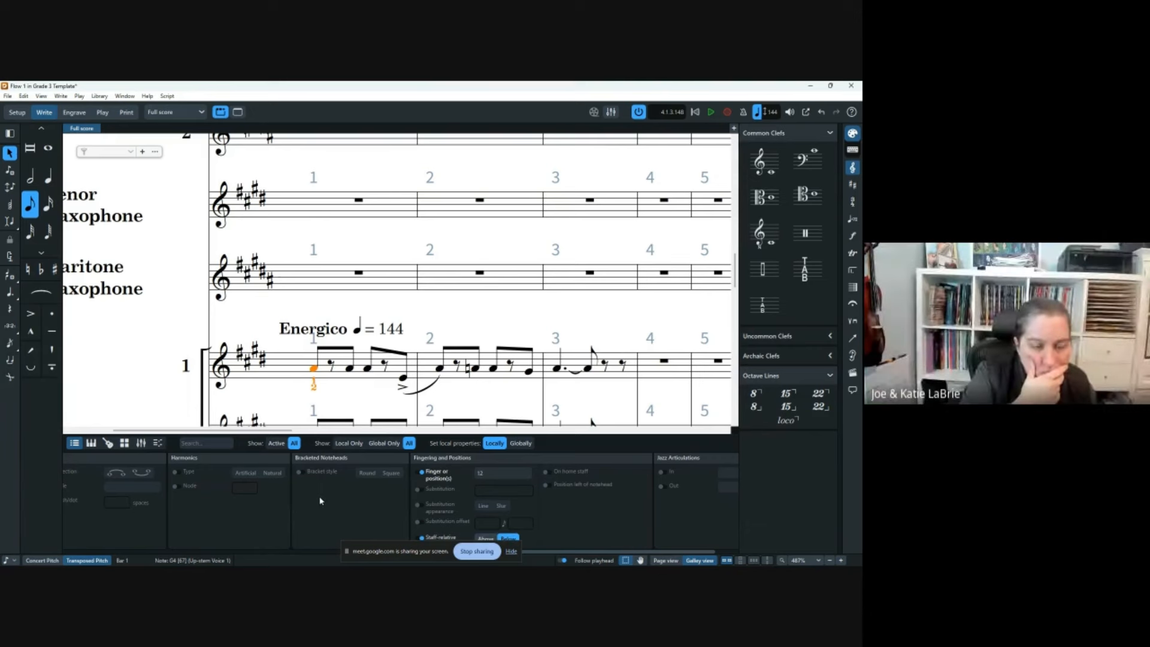
{"action": "scroll", "coordinate": [336, 318], "scroll_direction": "down", "scroll_amount": 2}
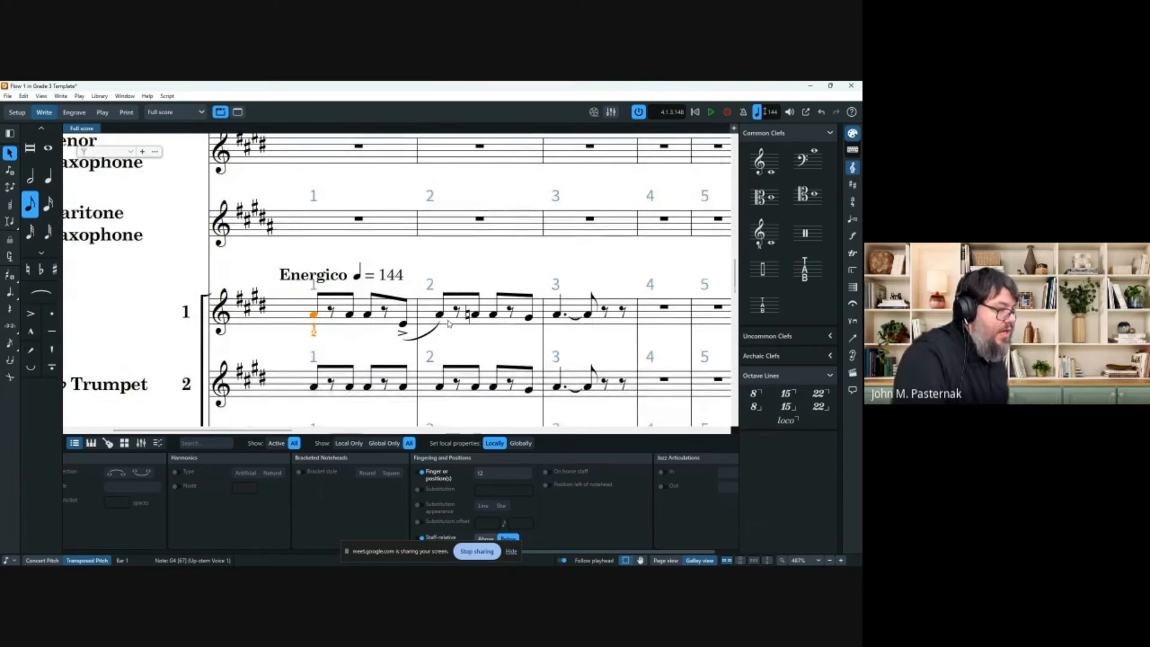
Add the staff text '1,2' at Trumpet 1's opening note.
{"action": "left_click", "coordinate": [352, 315]}
{"action": "key", "text": "shift+x"}
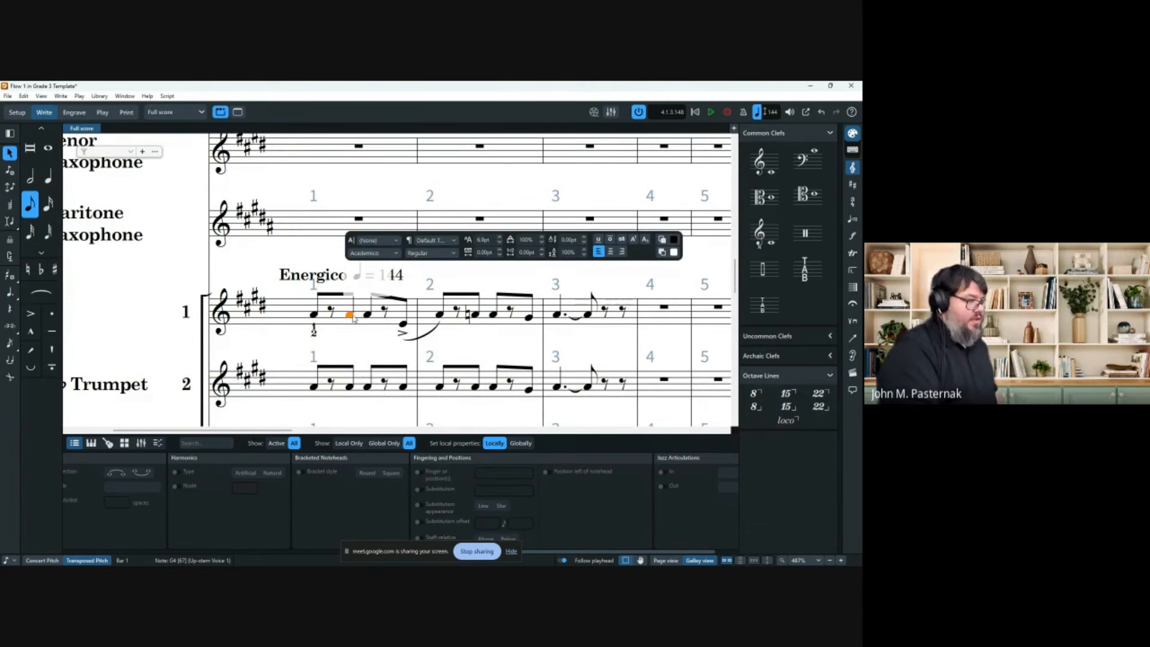
{"action": "type", "text": "1"}
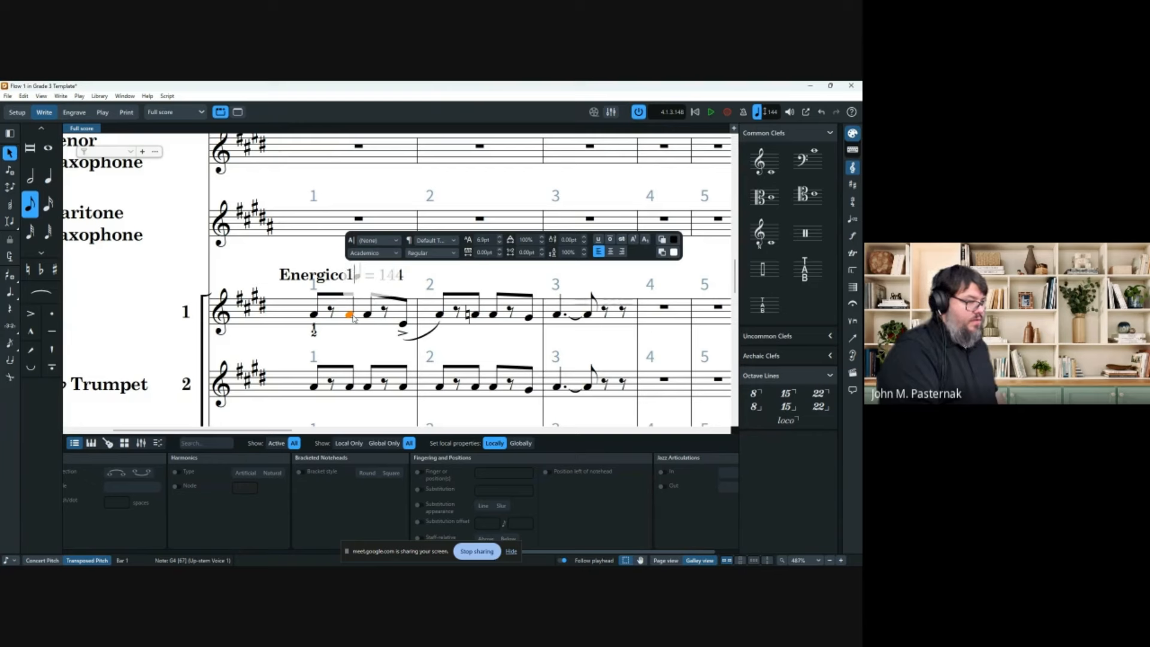
{"action": "type", "text": ",2"}
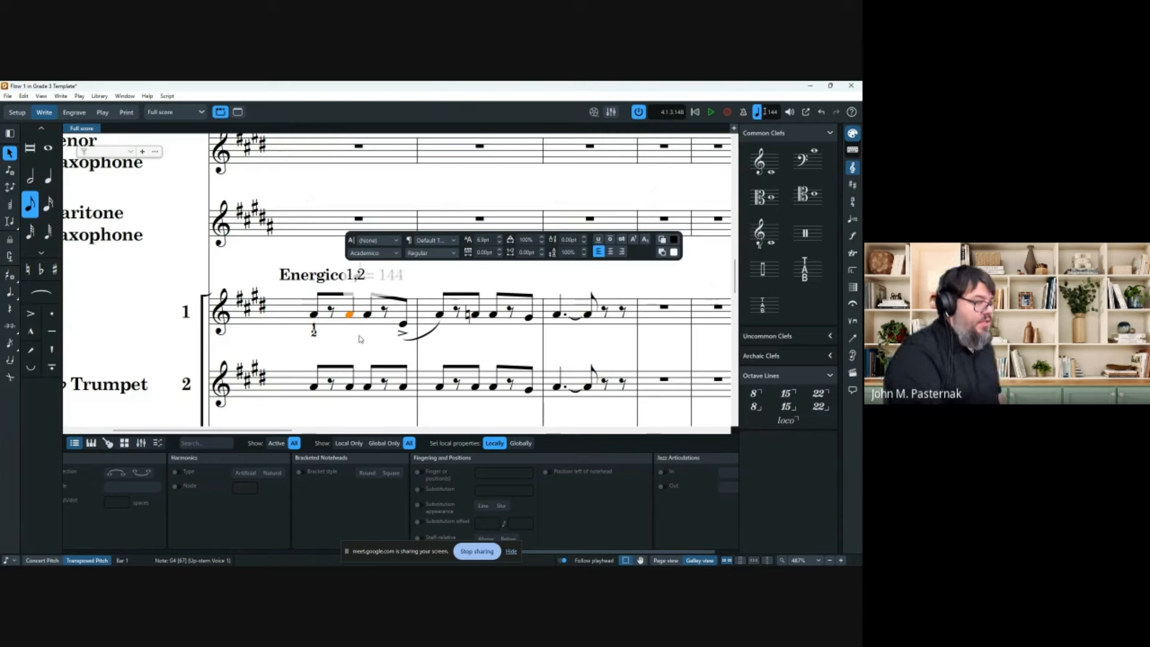
{"action": "key", "text": "Escape"}
Set the '1,2' staff text's position to Below the staff.
{"action": "left_click", "coordinate": [352, 275]}
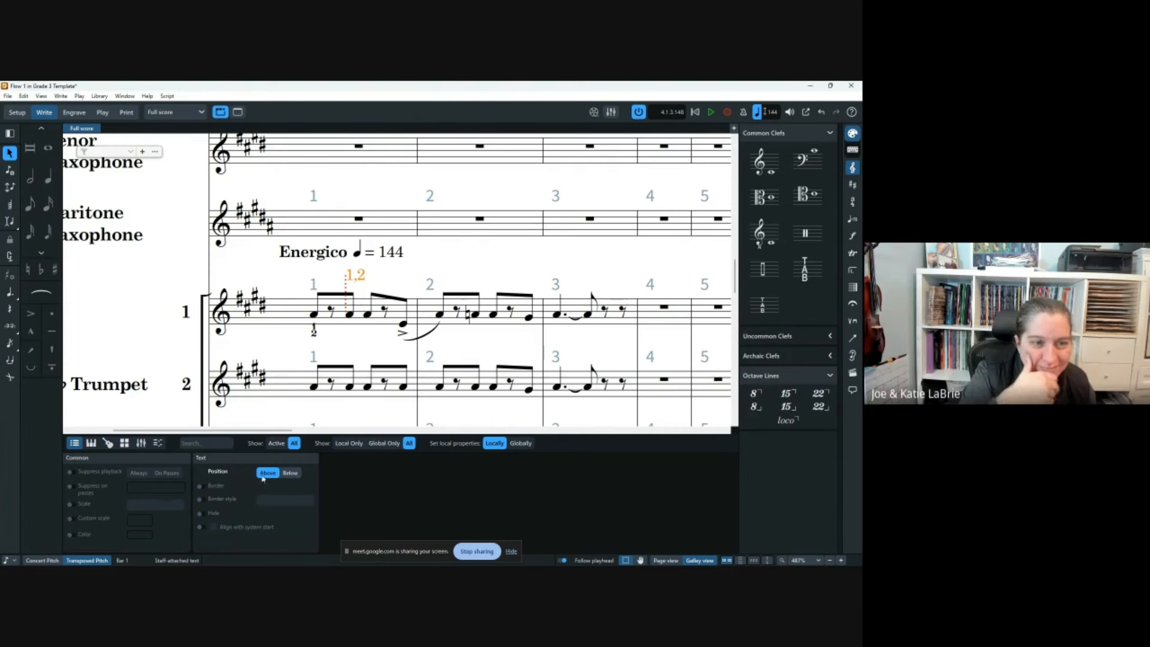
{"action": "left_click", "coordinate": [290, 473]}
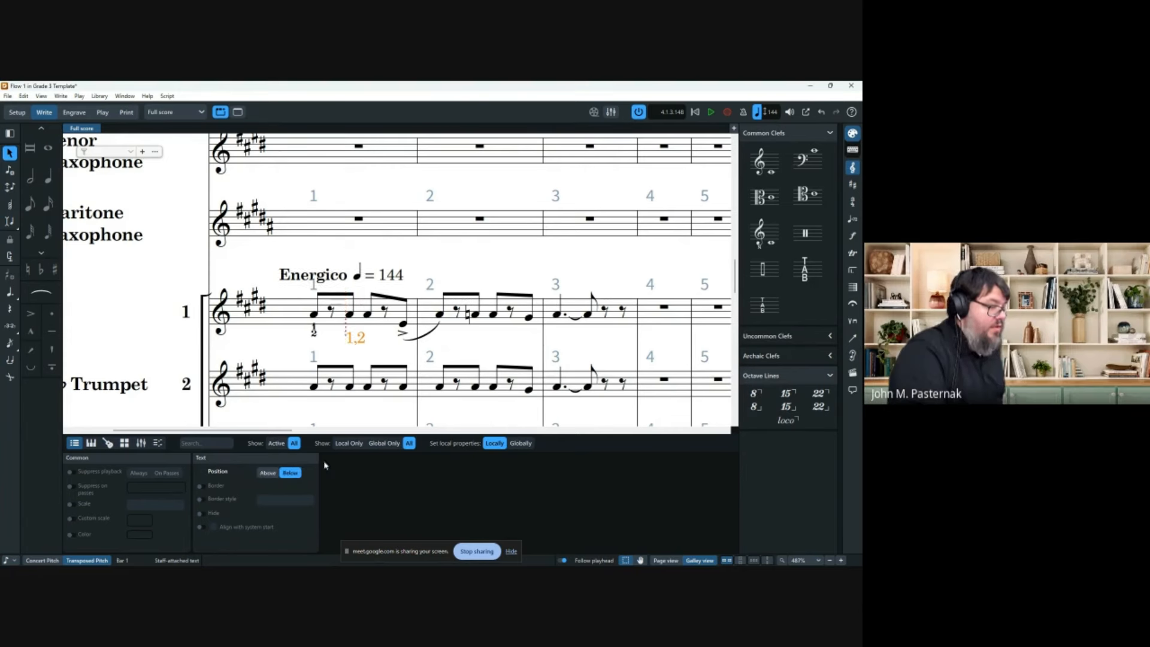
{"action": "left_click", "coordinate": [478, 227]}
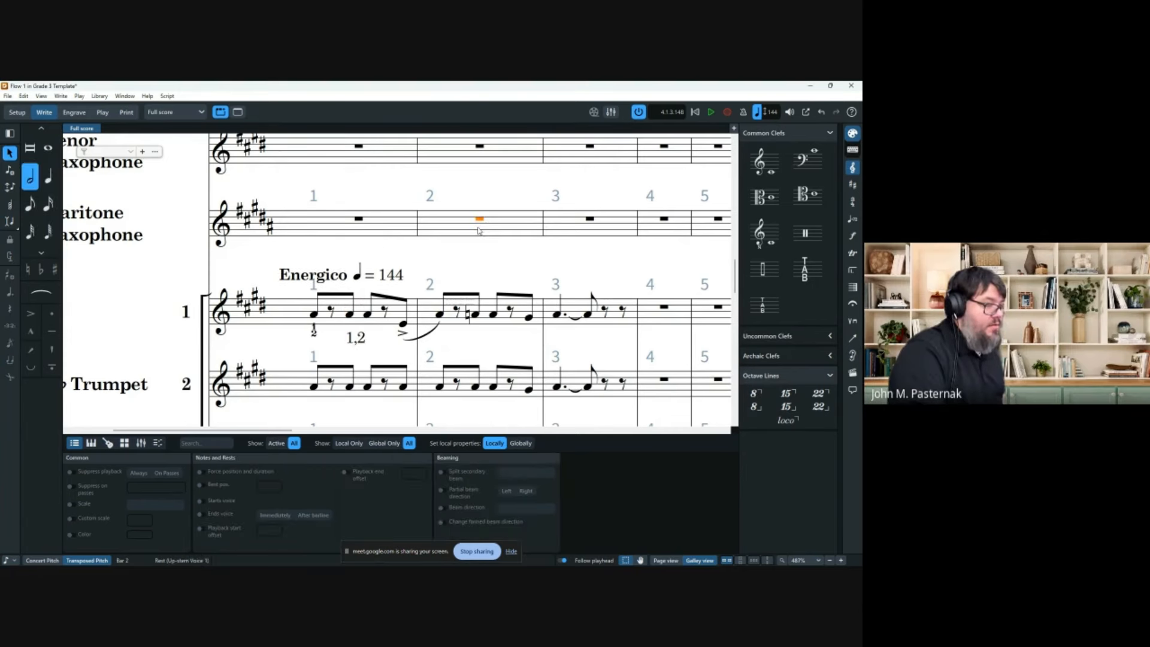
{"action": "left_click", "coordinate": [491, 262]}
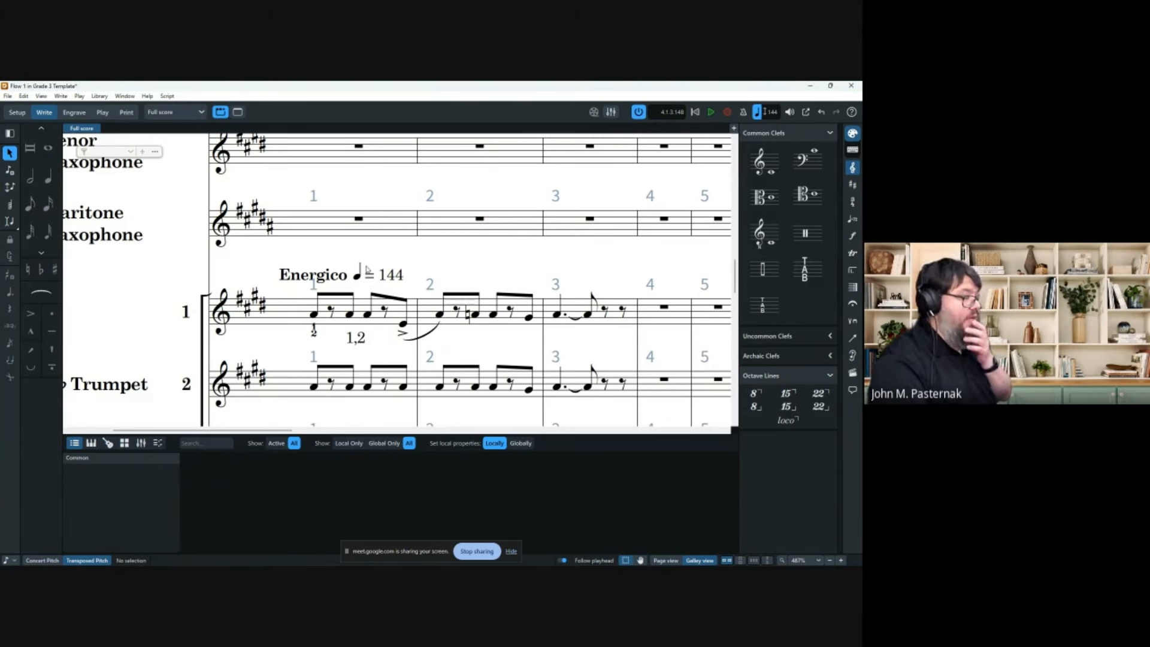
{"action": "left_click_drag", "start_coordinate": [358, 339], "coordinate": [332, 347]}
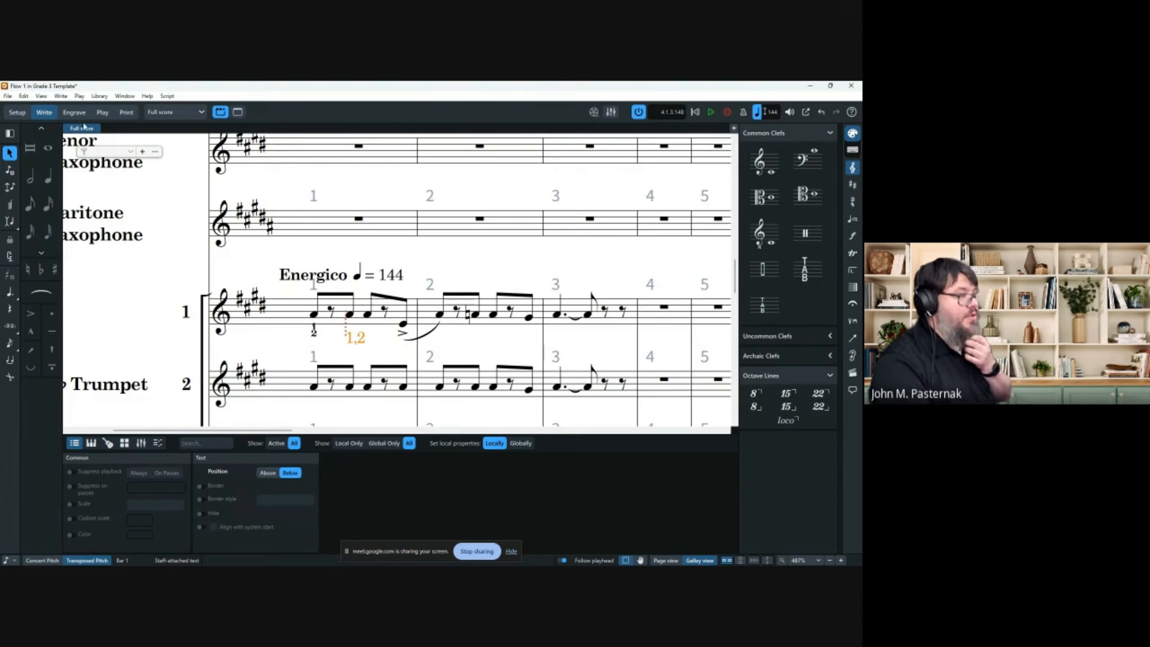
Try nudging the '1,2' text in Engrave mode, undo it, then go back to Engrave mode from Write mode.
{"action": "left_click", "coordinate": [80, 114]}
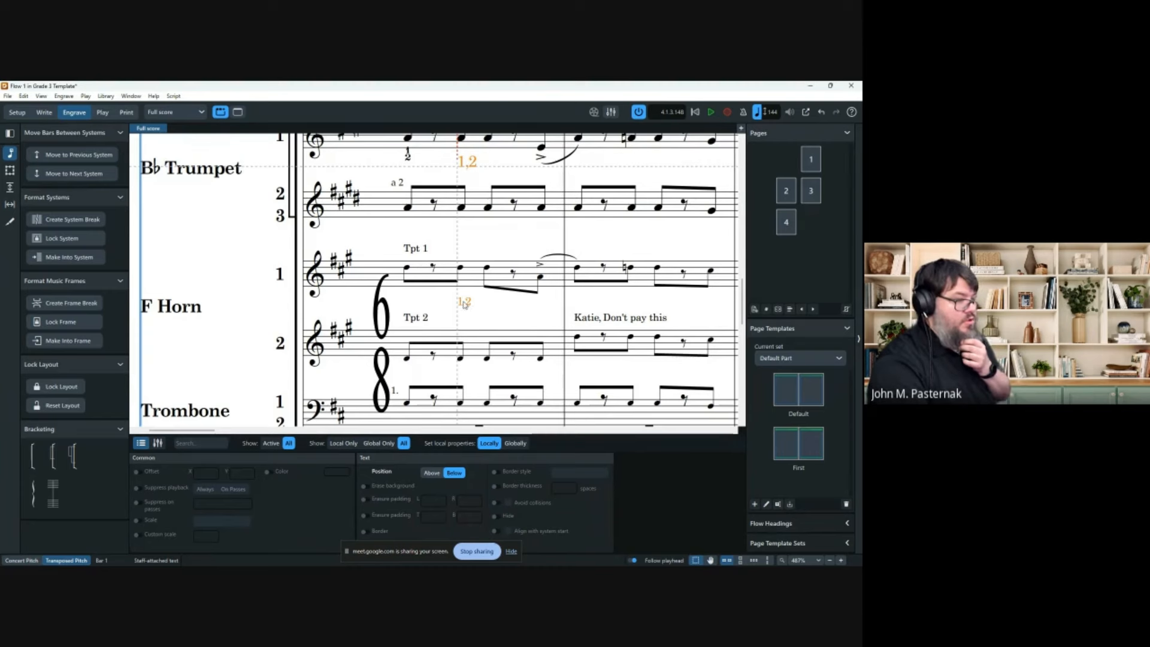
{"action": "mouse_move", "coordinate": [471, 305]}
{"action": "left_mouse_down"}
{"action": "mouse_move", "coordinate": [460, 285]}
{"action": "mouse_move", "coordinate": [466, 308]}
{"action": "mouse_move", "coordinate": [472, 298]}
{"action": "mouse_move", "coordinate": [445, 307]}
{"action": "mouse_move", "coordinate": [464, 300]}
{"action": "left_mouse_up"}
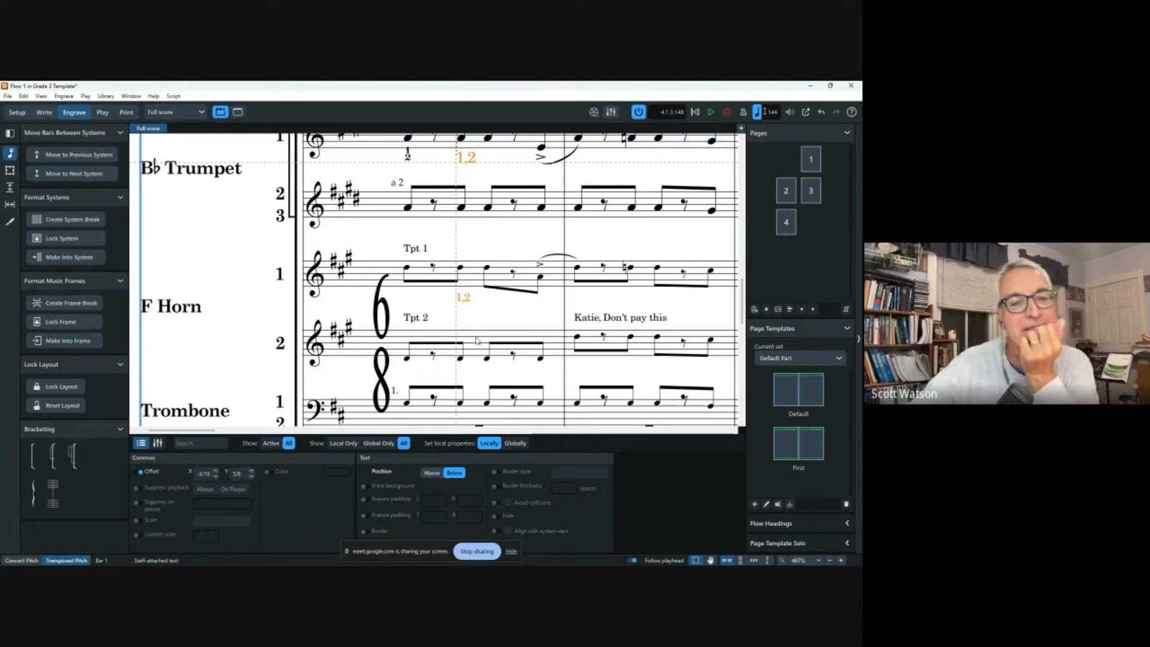
{"action": "key", "text": "ctrl+z"}
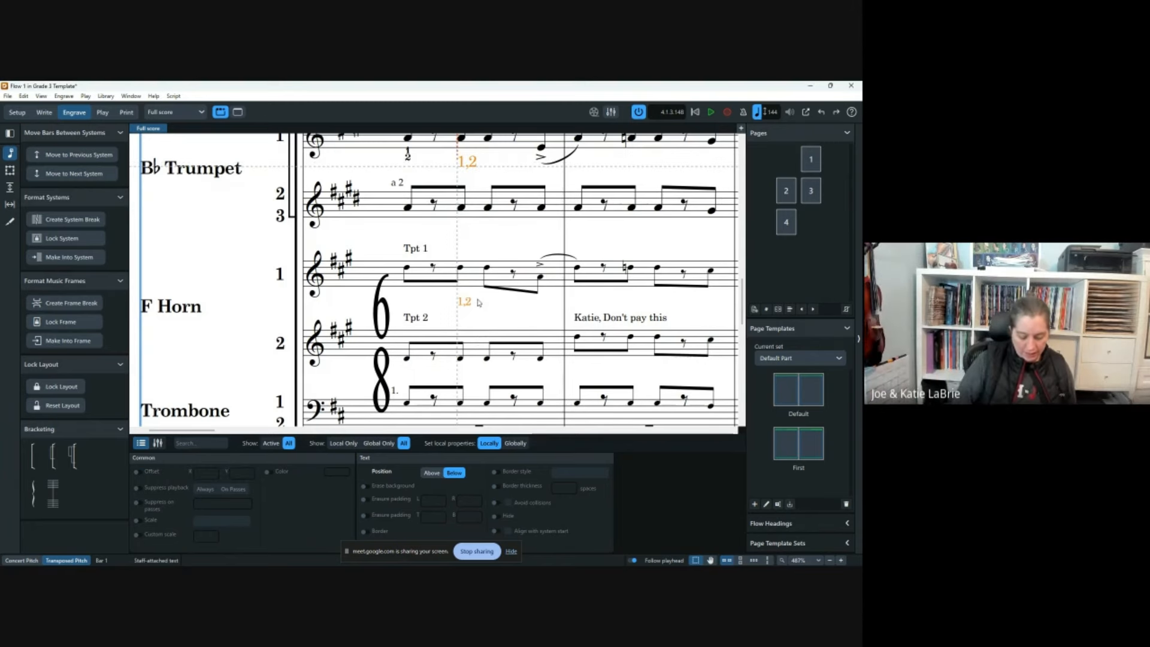
{"action": "scroll", "coordinate": [475, 313], "scroll_direction": "down", "scroll_amount": 3}
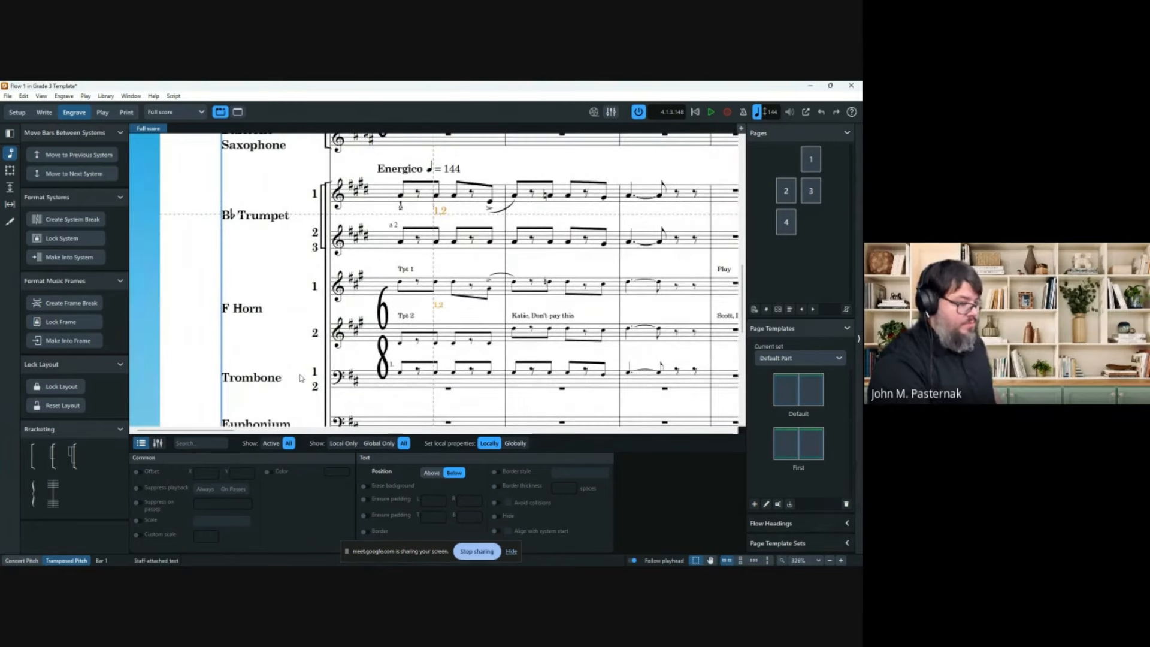
{"action": "left_click", "coordinate": [44, 112]}
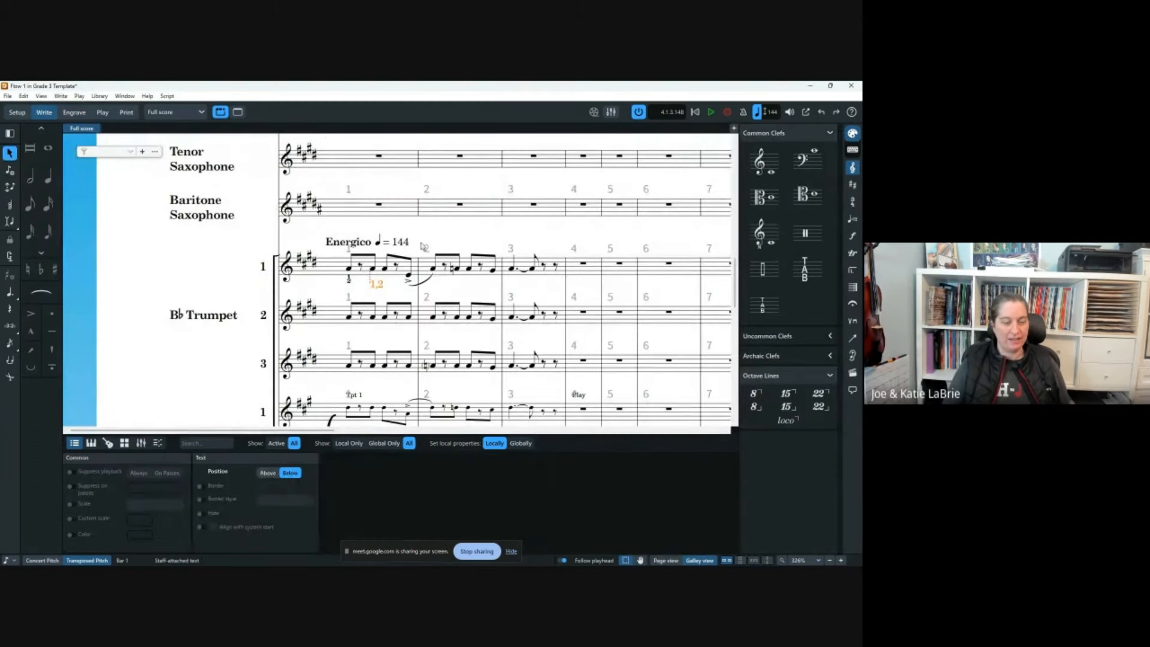
{"action": "key", "text": "Escape"}
{"action": "scroll", "coordinate": [467, 294], "scroll_direction": "down", "scroll_amount": 1}
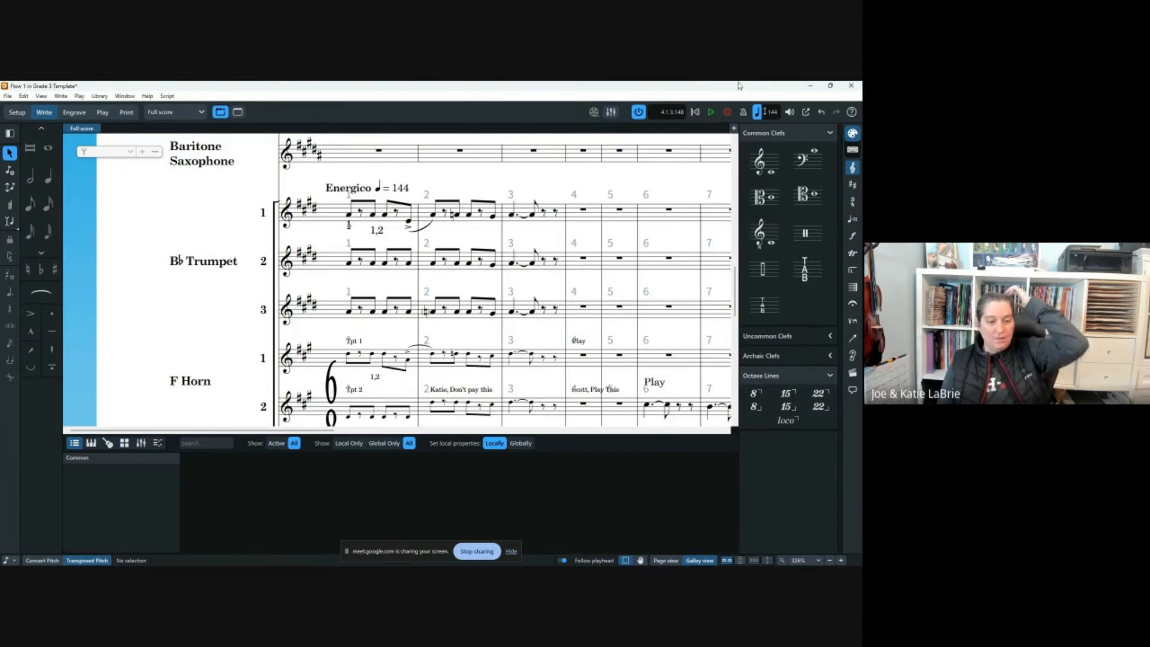
{"action": "left_click", "coordinate": [74, 112]}
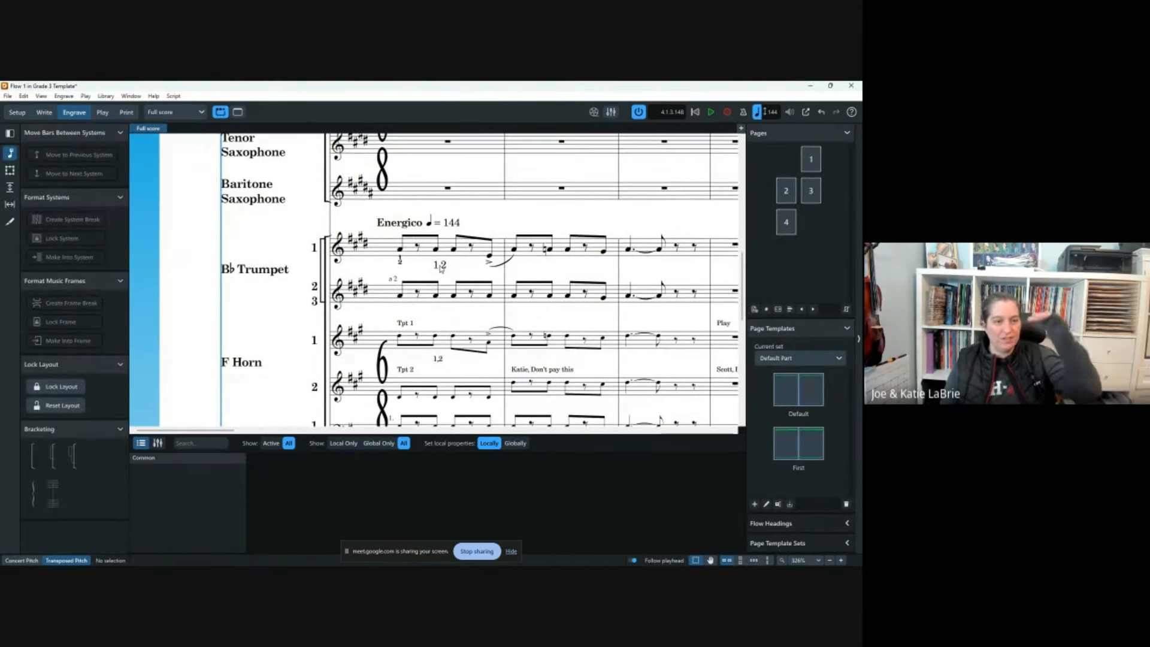
Drag the '1,2' text to sit beneath Trumpet 1's opening notes, below Energico ♩=144.
{"action": "left_click", "coordinate": [441, 265]}
{"action": "scroll", "coordinate": [457, 266], "scroll_direction": "right", "scroll_amount": 3}
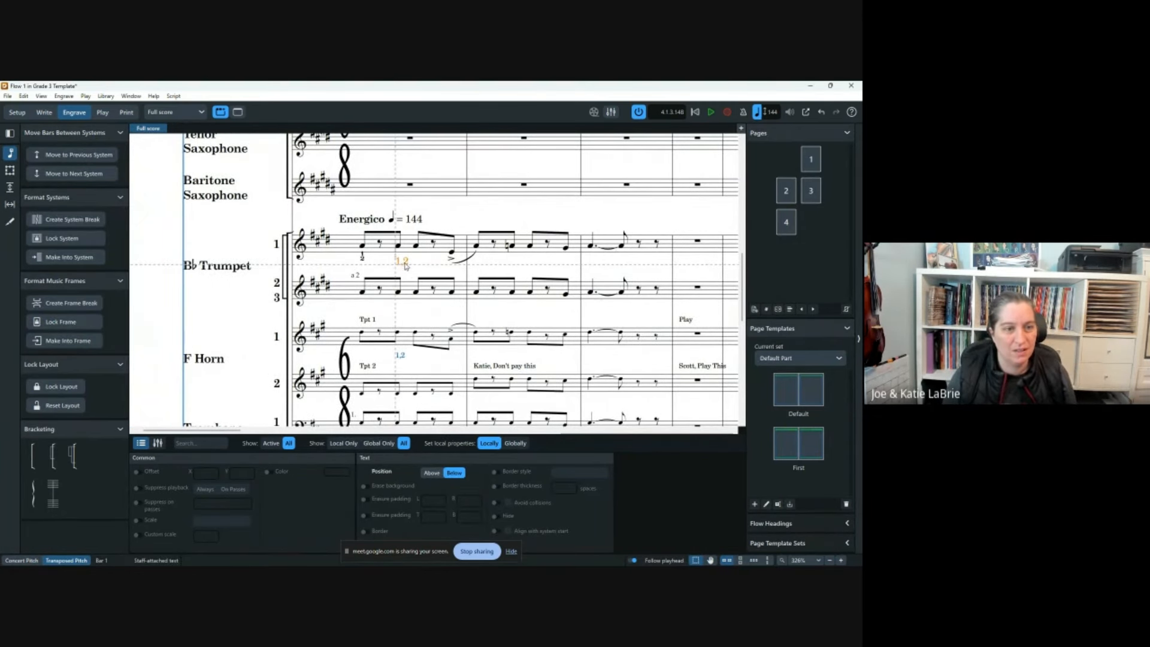
{"action": "left_click", "coordinate": [417, 266]}
{"action": "left_click", "coordinate": [410, 265]}
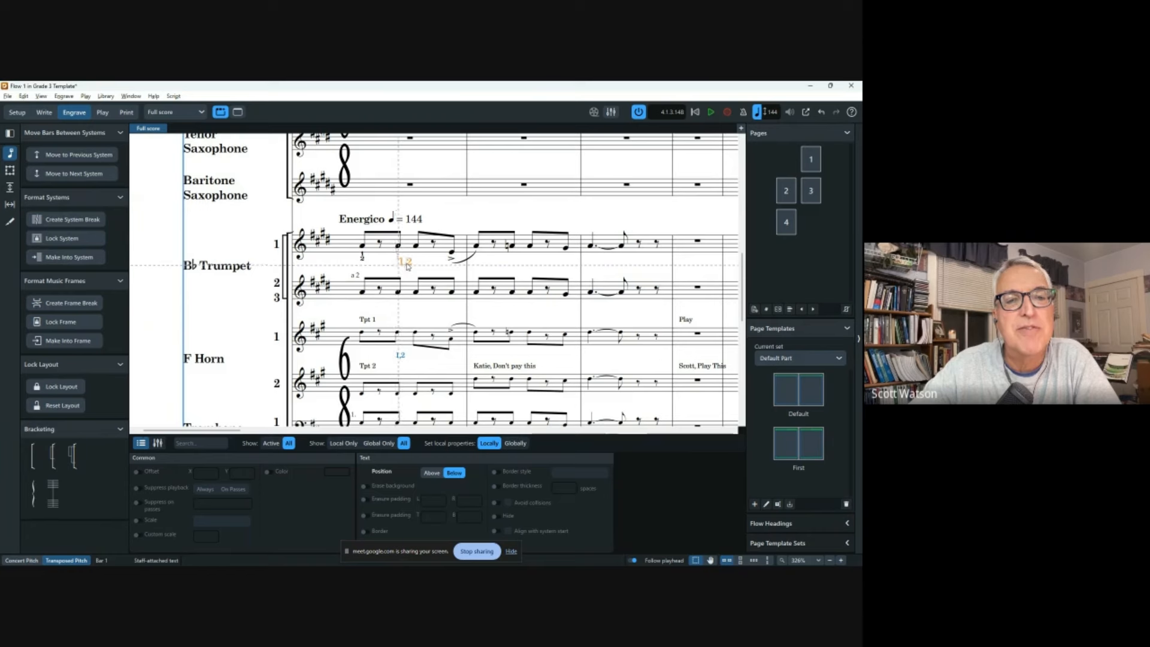
{"action": "mouse_move", "coordinate": [407, 267]}
{"action": "left_mouse_down"}
{"action": "mouse_move", "coordinate": [387, 270]}
{"action": "mouse_move", "coordinate": [446, 266]}
{"action": "mouse_move", "coordinate": [387, 268]}
{"action": "mouse_move", "coordinate": [613, 264]}
{"action": "mouse_move", "coordinate": [389, 264]}
{"action": "mouse_move", "coordinate": [401, 303]}
{"action": "mouse_move", "coordinate": [402, 261]}
{"action": "left_mouse_up"}
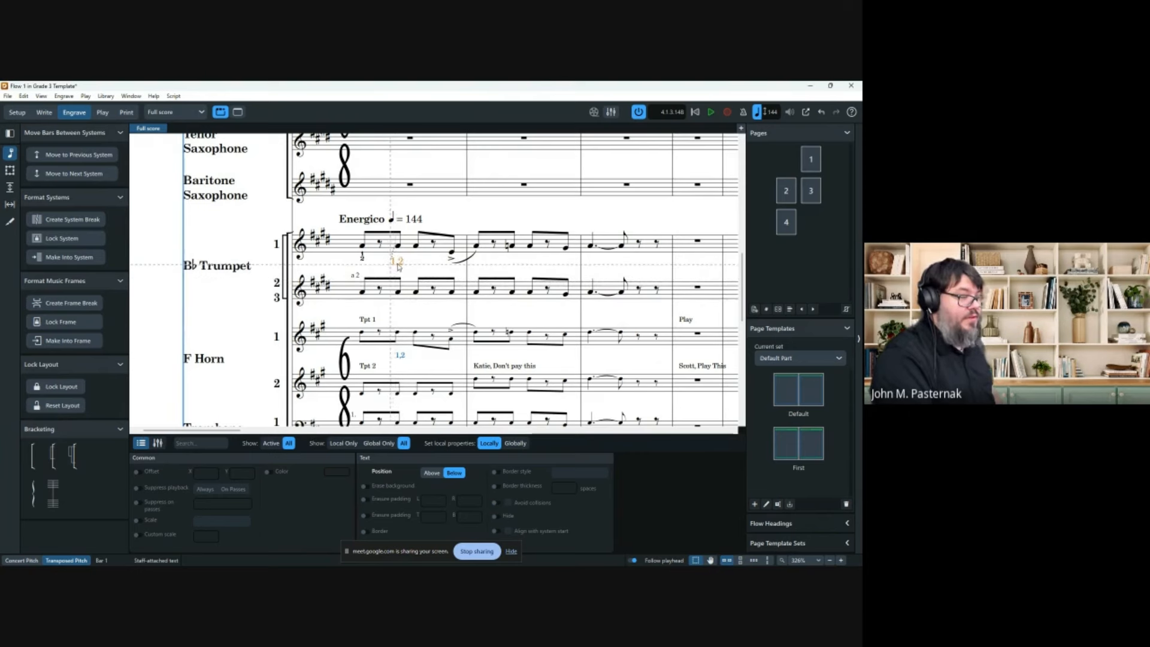
{"action": "left_click_drag", "start_coordinate": [416, 267], "coordinate": [440, 268]}
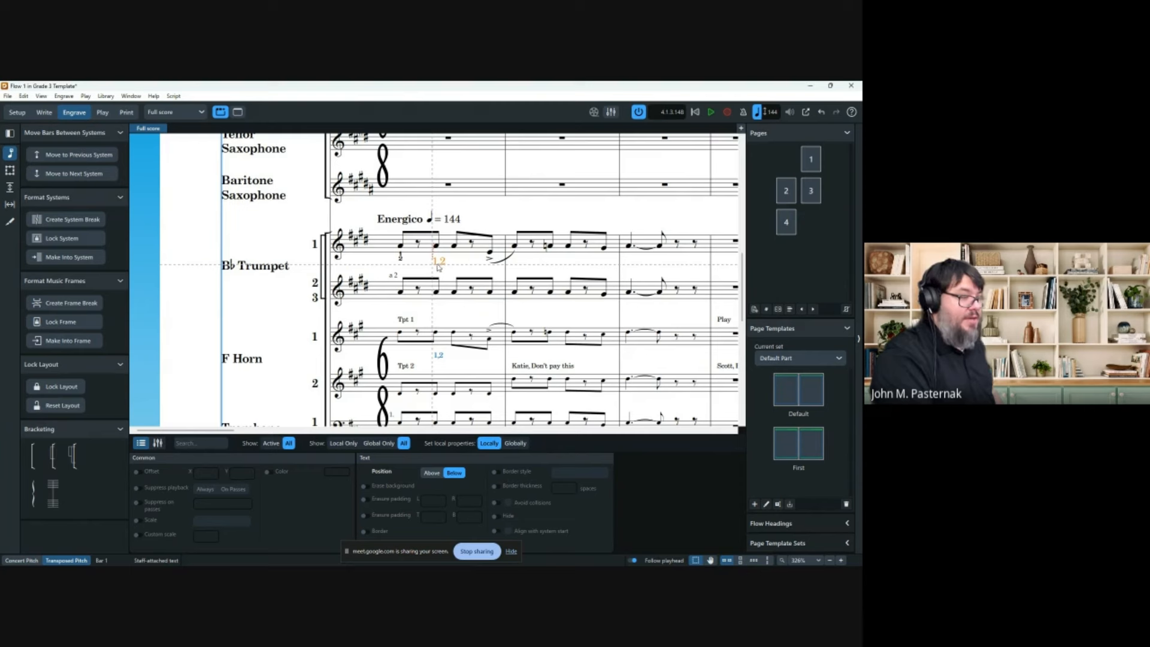
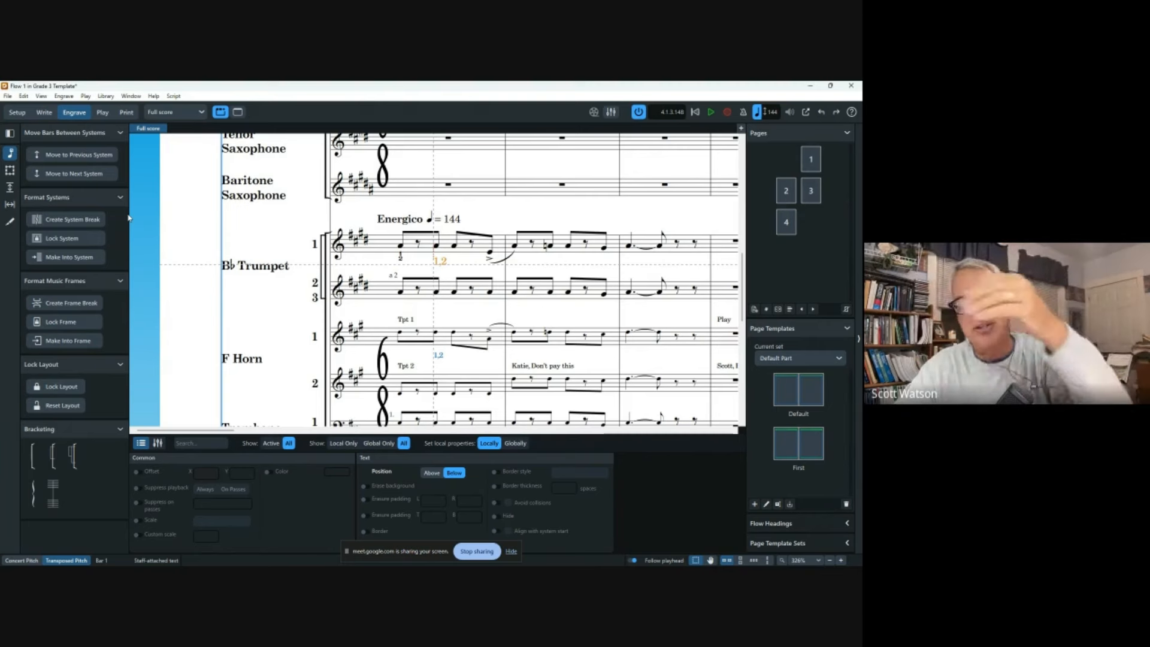
In Write mode, delete the Flute 1 note in bar 20, leaving a rest, and show Repeat Structures.
{"action": "left_click", "coordinate": [44, 112]}
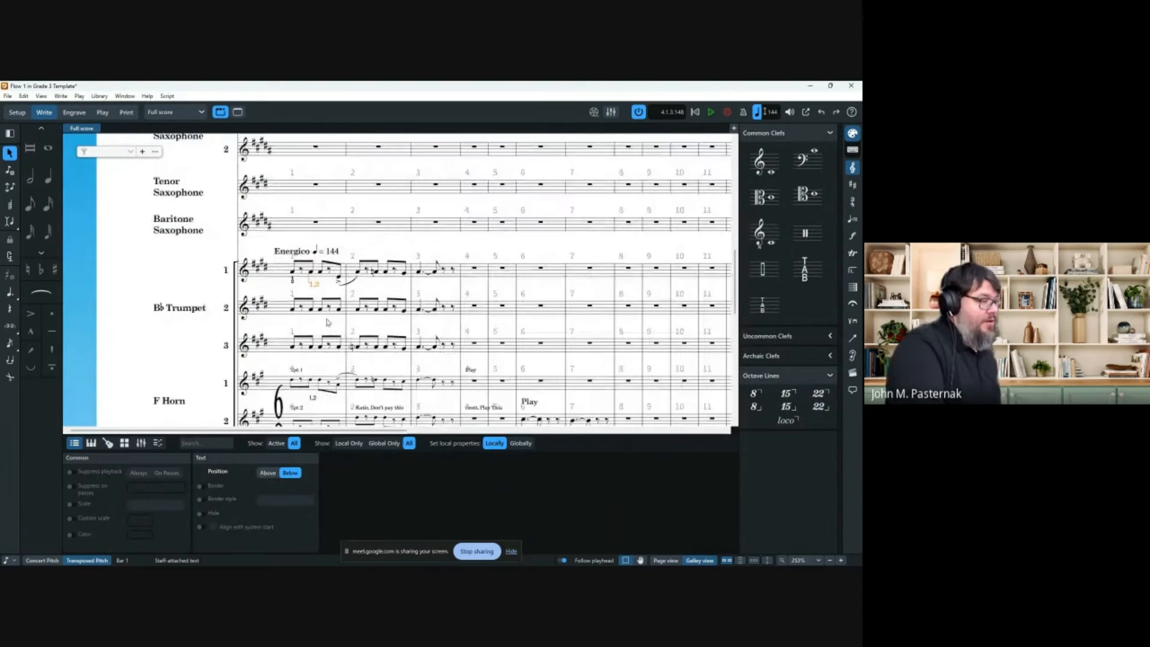
{"action": "scroll", "coordinate": [327, 322], "scroll_direction": "down", "scroll_amount": 5}
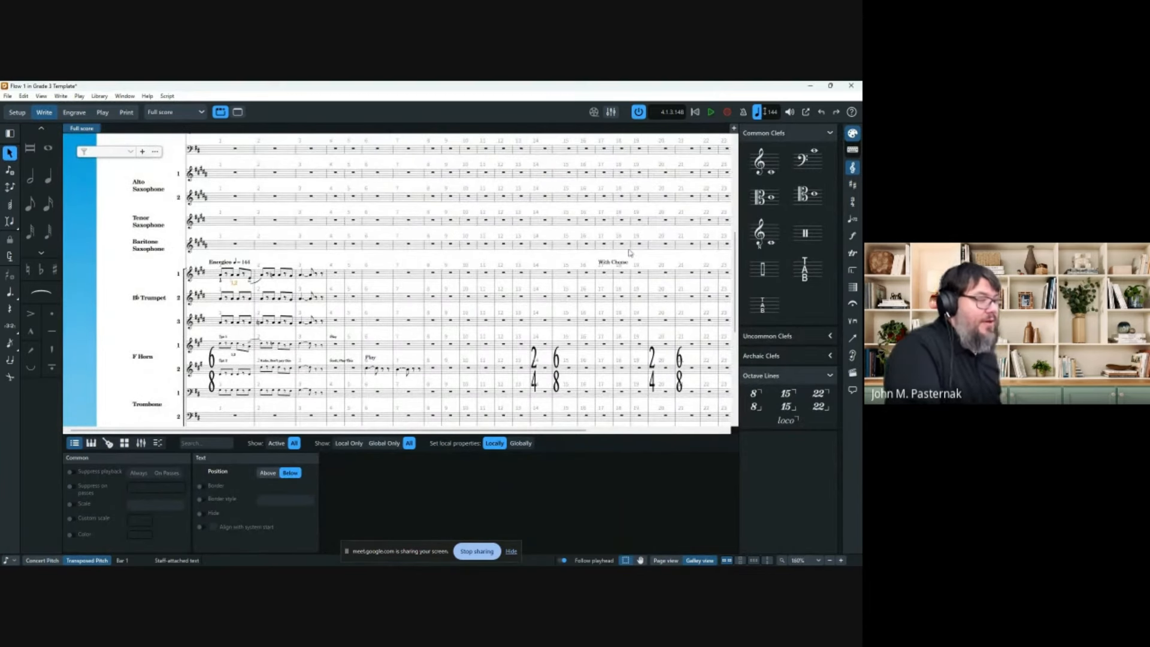
{"action": "left_click", "coordinate": [622, 263]}
{"action": "scroll", "coordinate": [617, 252], "scroll_direction": "up", "scroll_amount": 5}
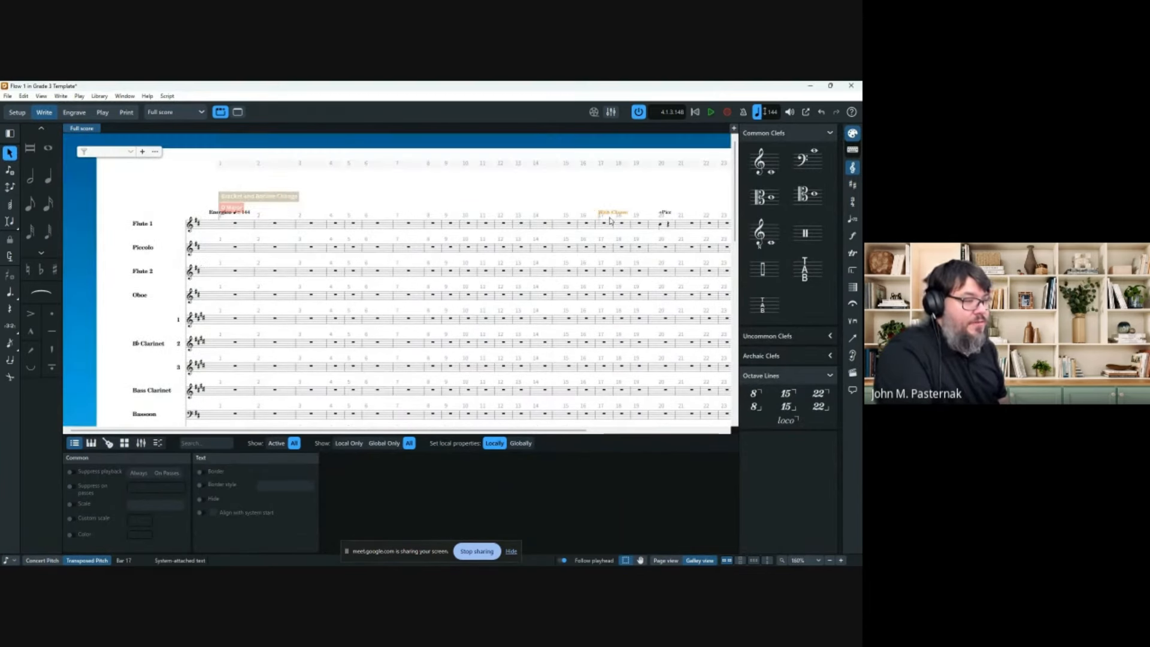
{"action": "left_click", "coordinate": [663, 224]}
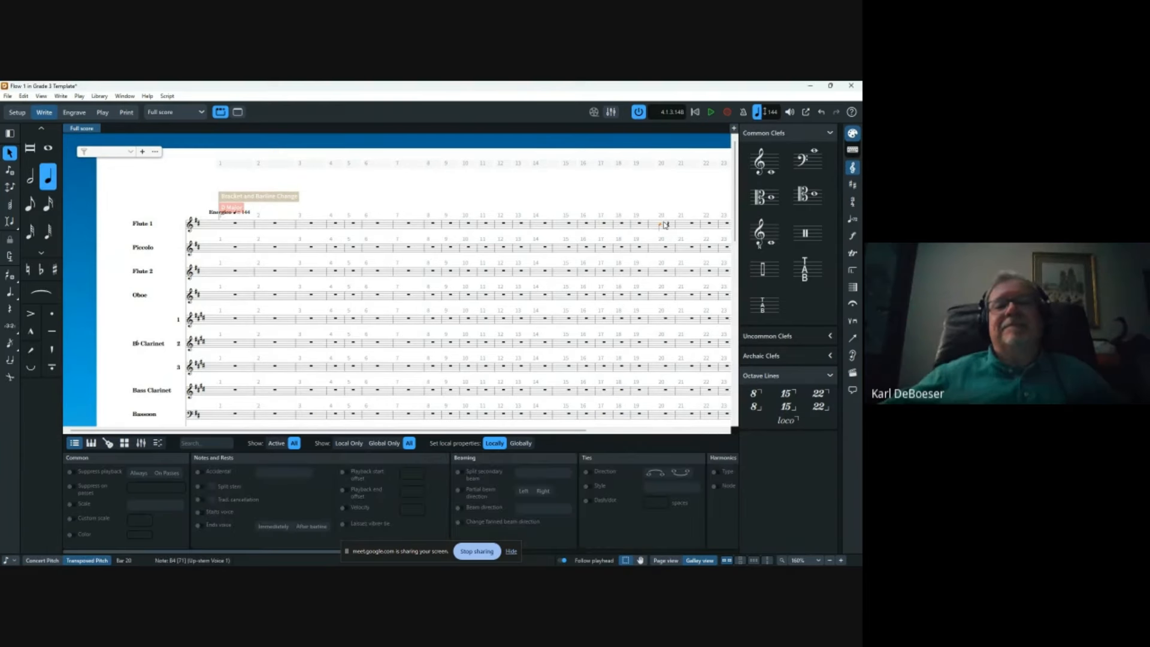
{"action": "key", "text": "Delete"}
{"action": "scroll", "coordinate": [642, 228], "scroll_direction": "right", "scroll_amount": 5}
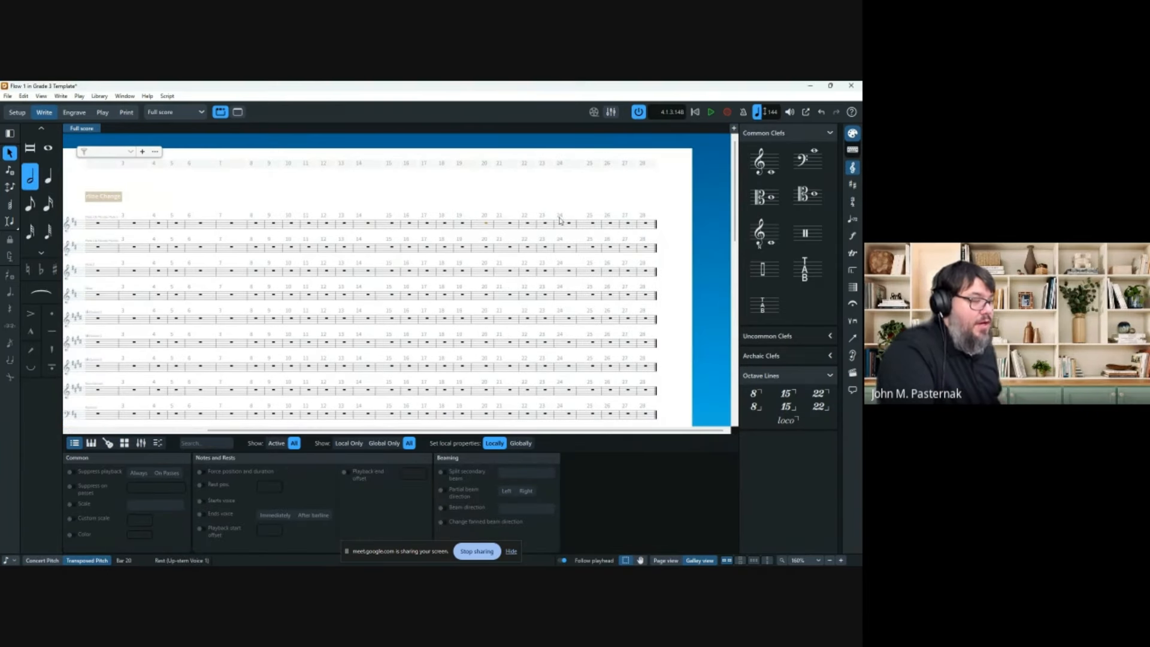
{"action": "left_click", "coordinate": [853, 271]}
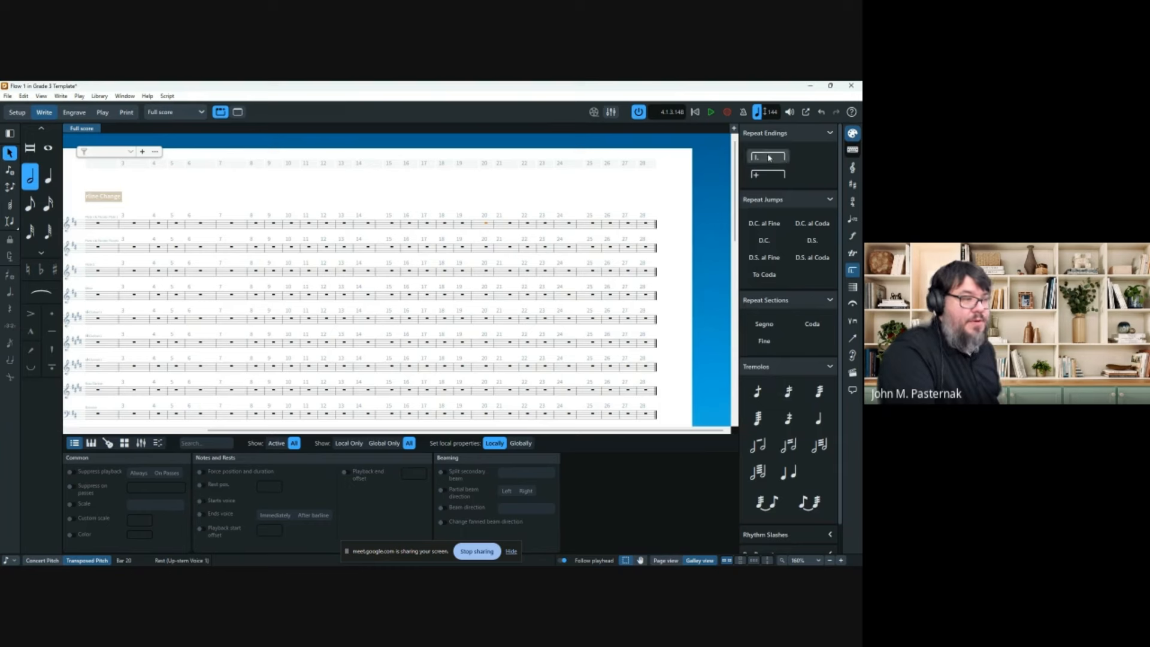
{"action": "left_click", "coordinate": [255, 226], "text": "shift"}
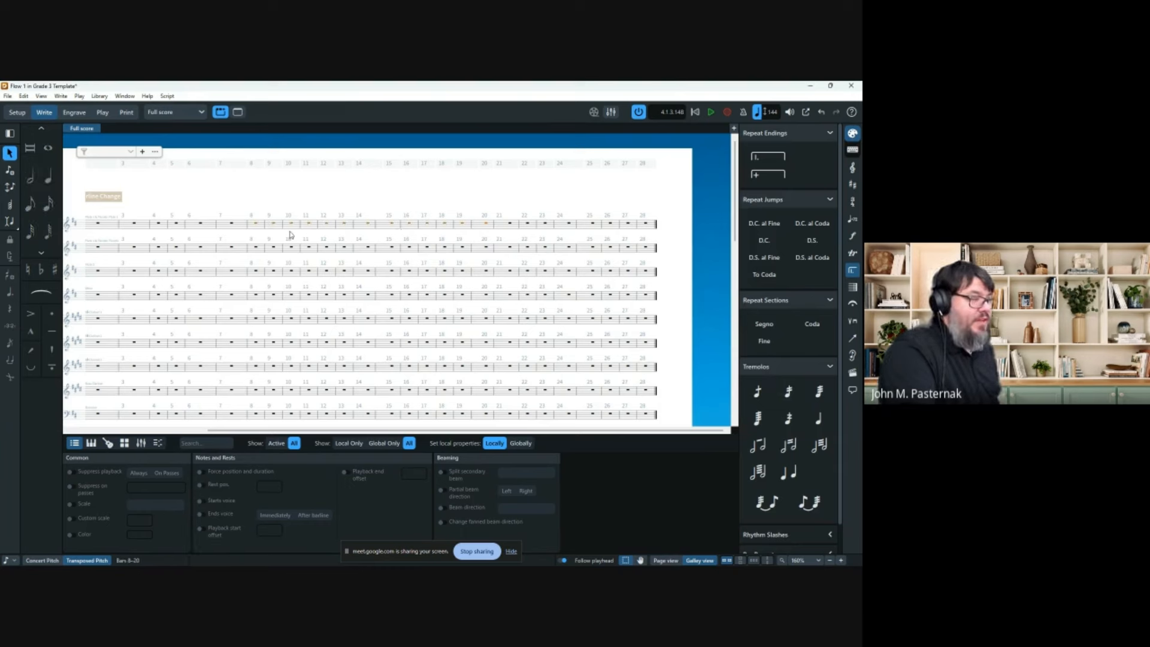
{"action": "left_click", "coordinate": [771, 169]}
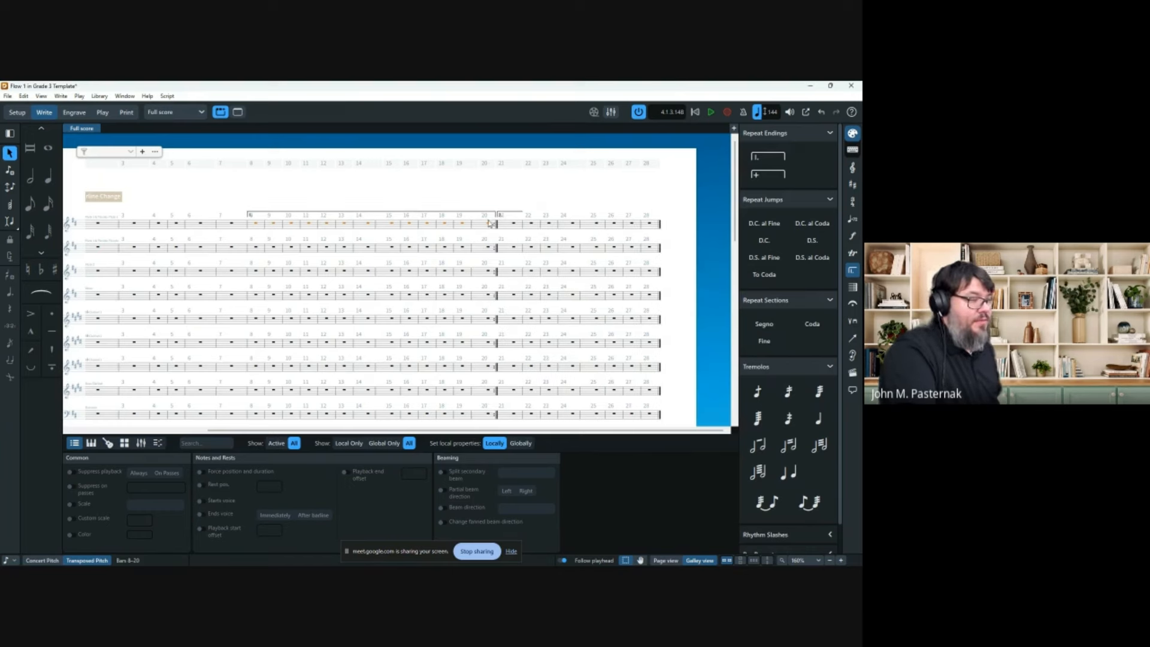
{"action": "scroll", "coordinate": [341, 277], "scroll_direction": "left", "scroll_amount": 3}
{"action": "left_click", "coordinate": [296, 223]}
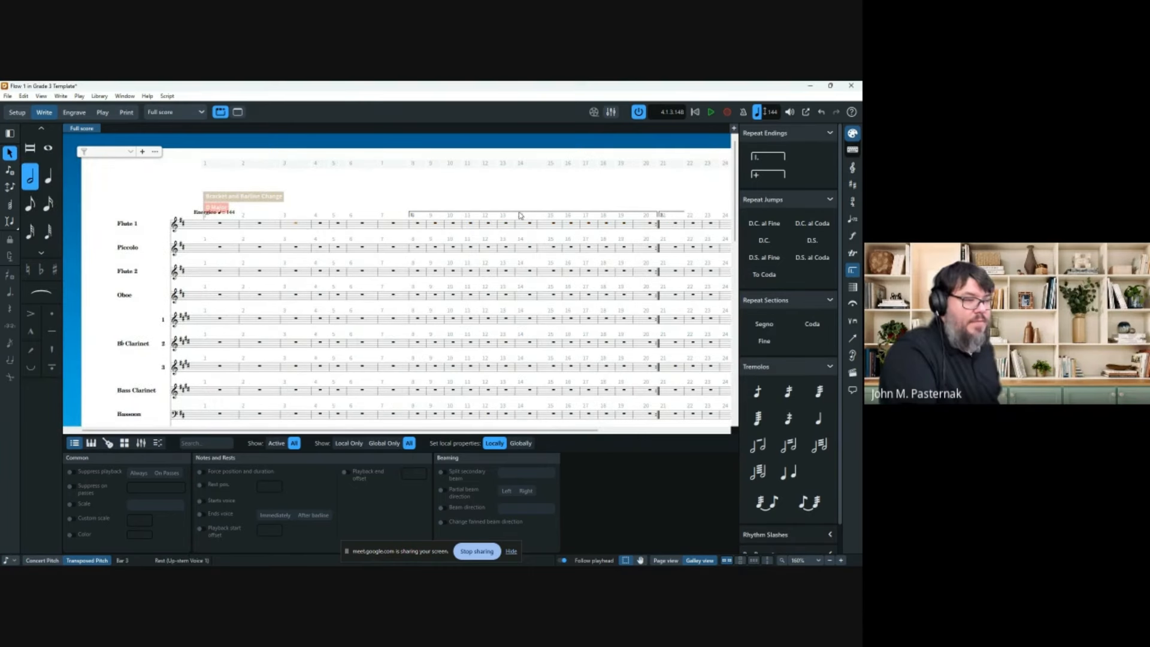
{"action": "left_click", "coordinate": [847, 286]}
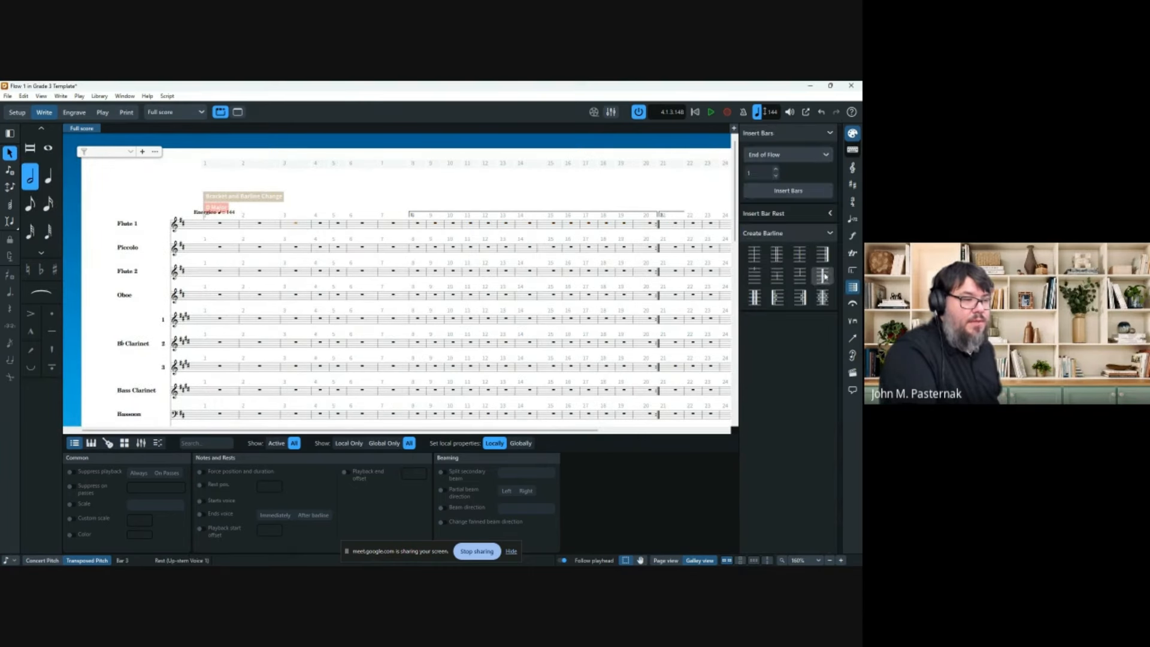
{"action": "left_click", "coordinate": [774, 297]}
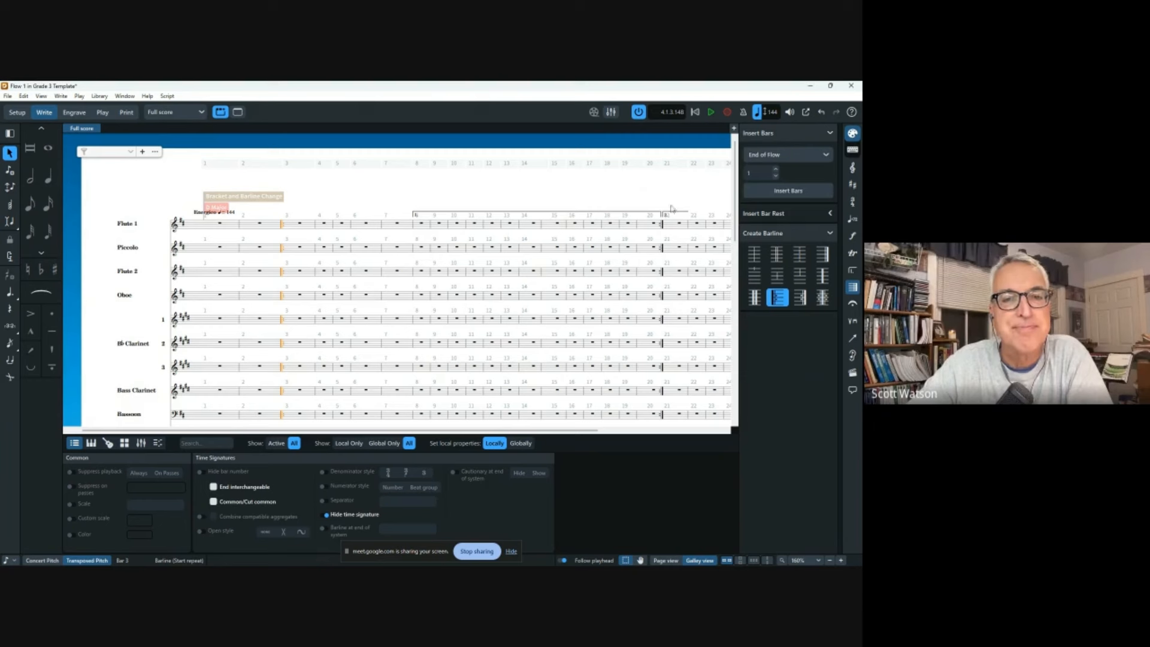
{"action": "scroll", "coordinate": [620, 207], "scroll_direction": "right", "scroll_amount": 3}
{"action": "scroll", "coordinate": [621, 208], "scroll_direction": "right", "scroll_amount": 2}
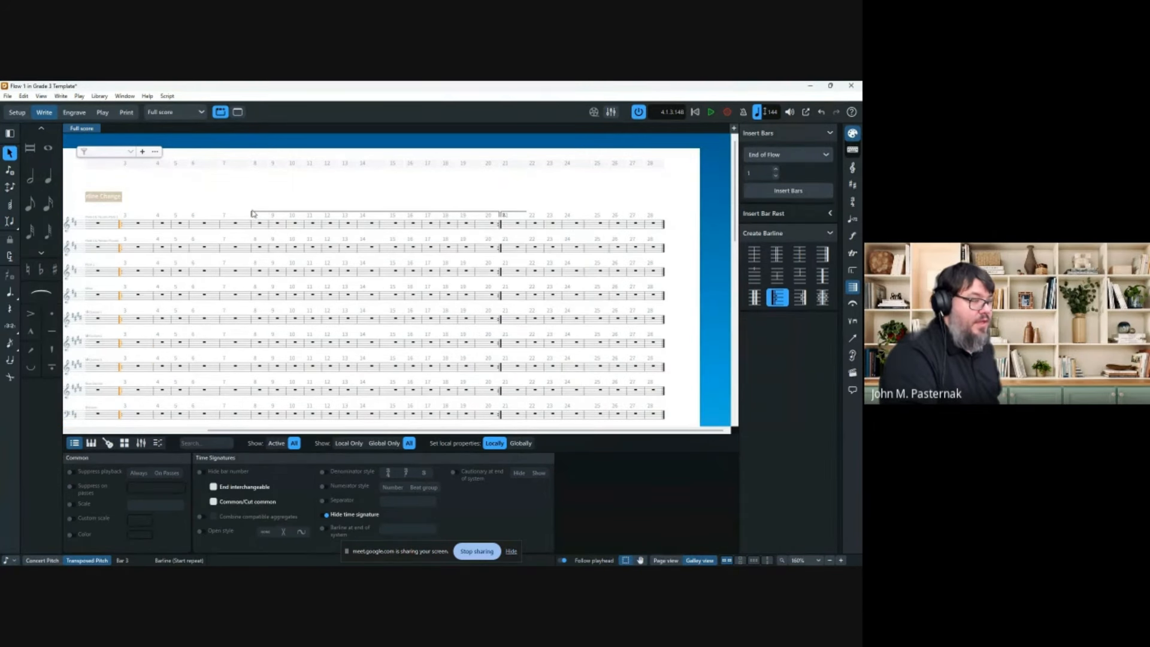
{"action": "left_click", "coordinate": [259, 223]}
{"action": "left_click", "coordinate": [490, 227], "text": "shift"}
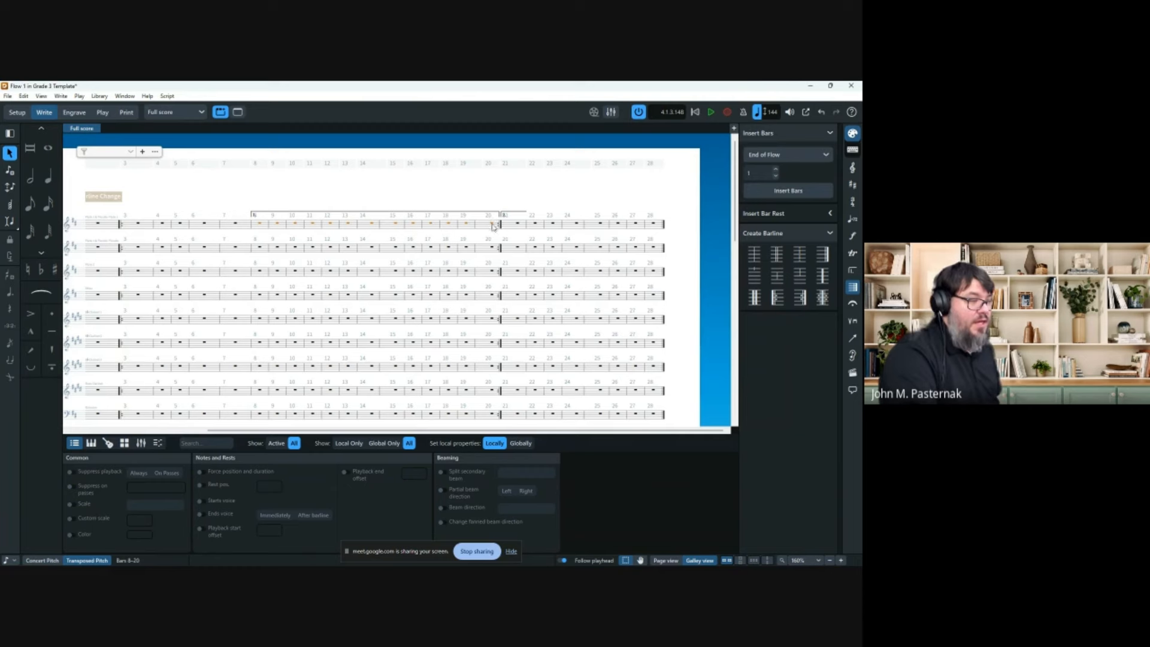
{"action": "left_click", "coordinate": [120, 225]}
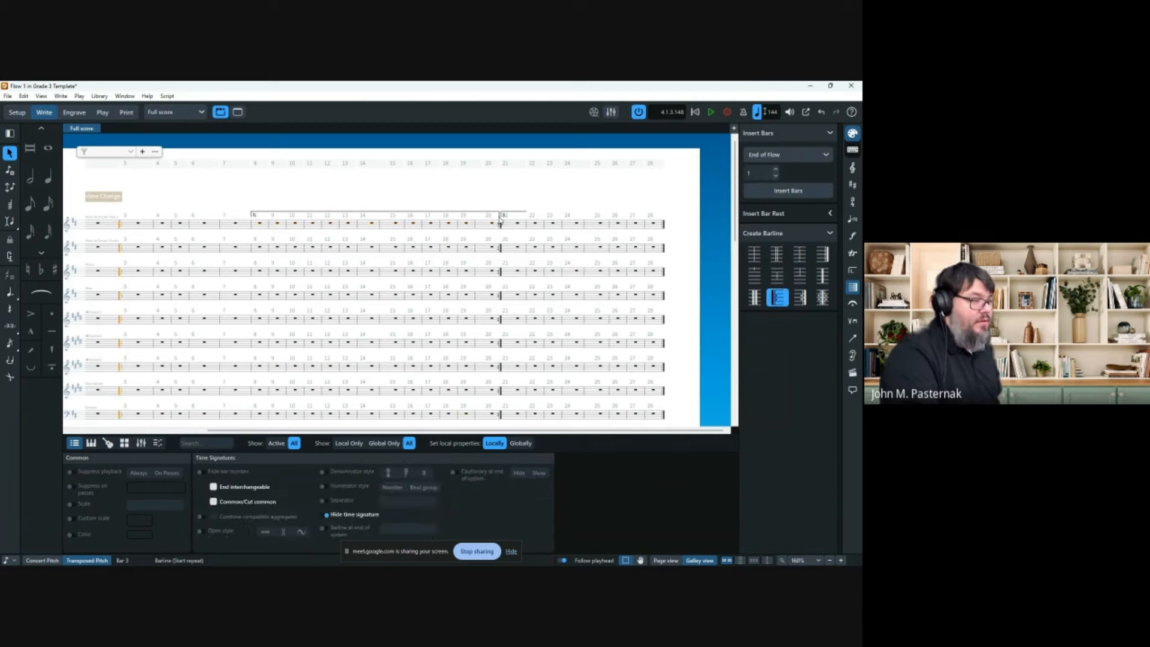
{"action": "key", "text": "Delete"}
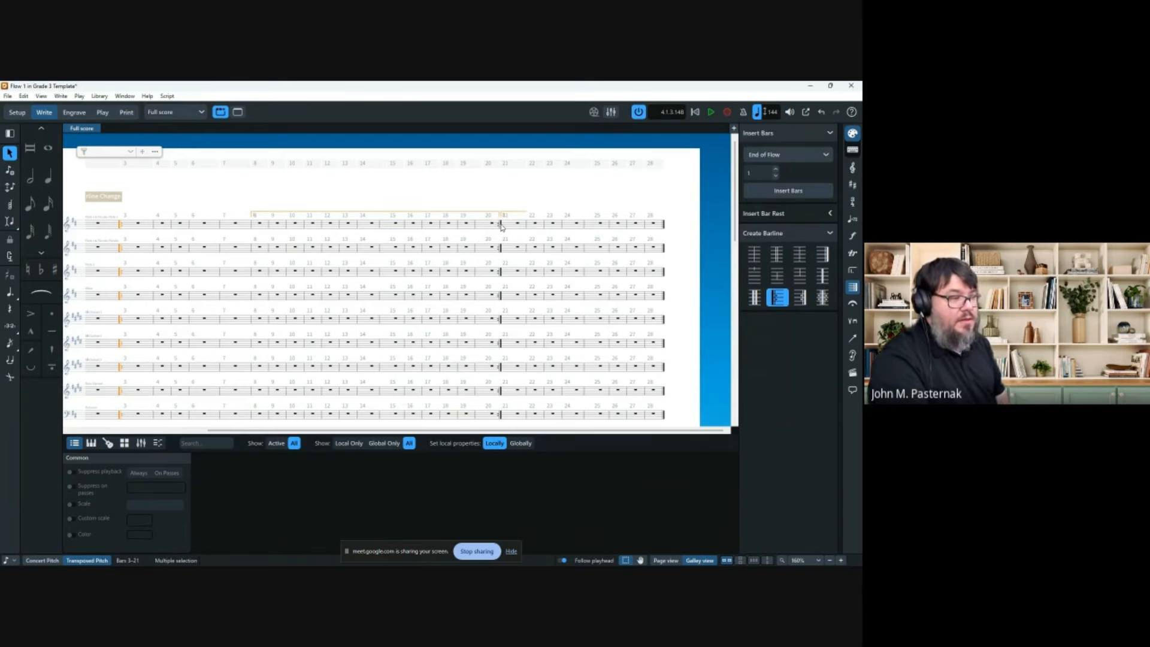
{"action": "left_click", "coordinate": [495, 225]}
{"action": "key", "text": "Delete"}
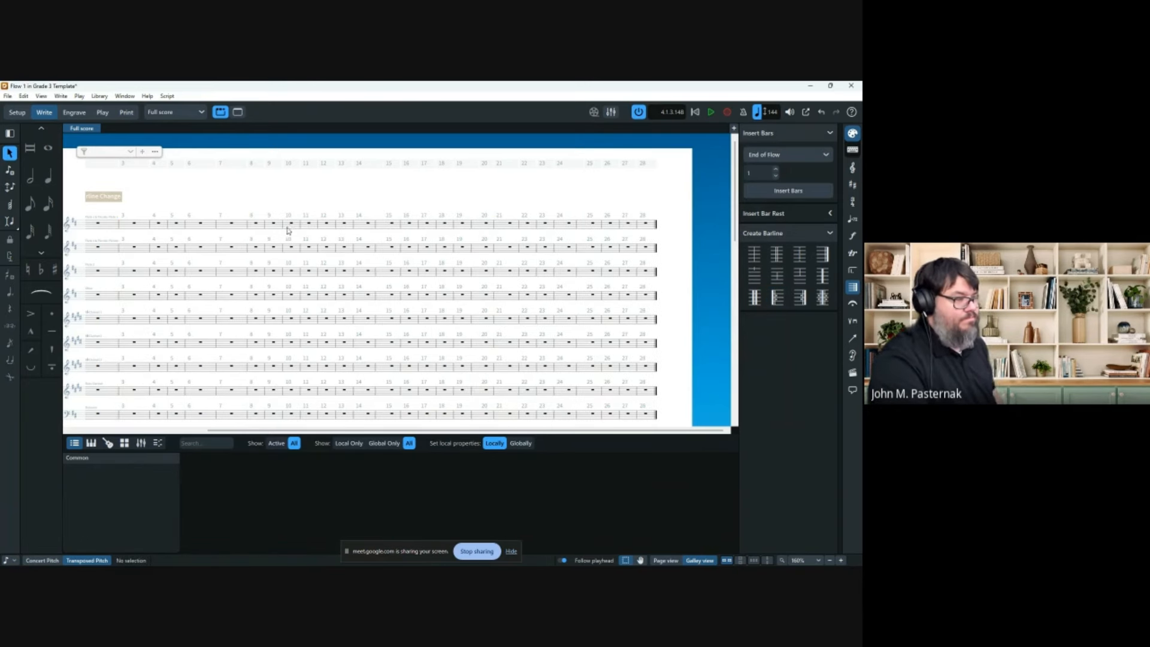
{"action": "left_click", "coordinate": [291, 225]}
{"action": "left_click", "coordinate": [487, 225], "text": "shift"}
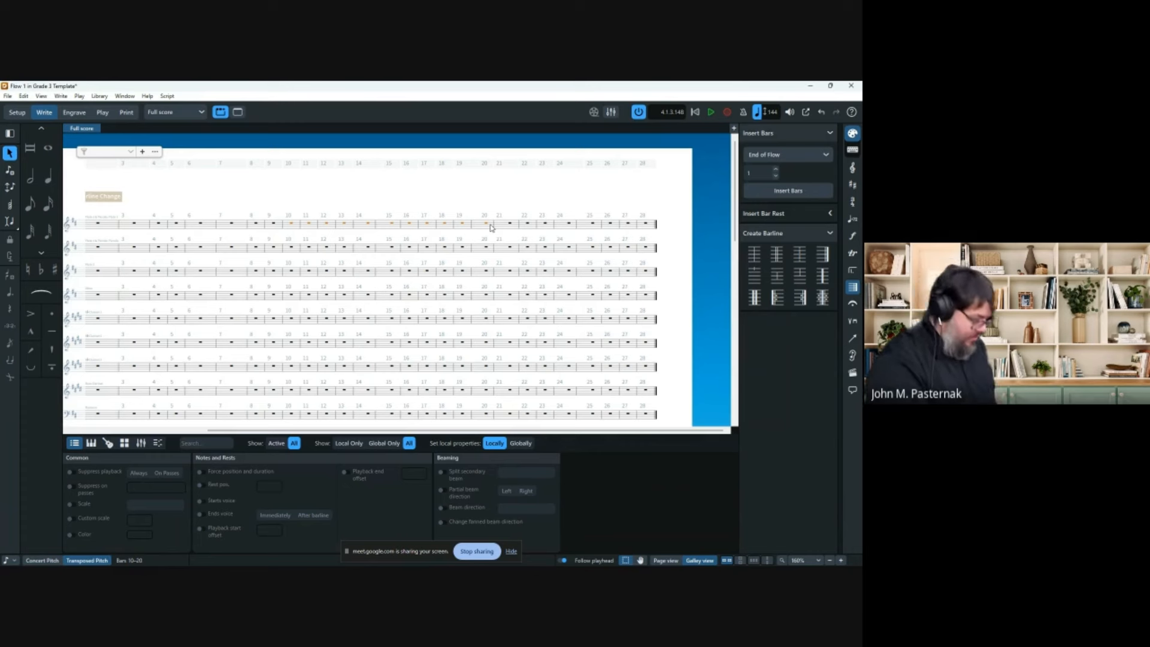
{"action": "key", "text": "shift+b"}
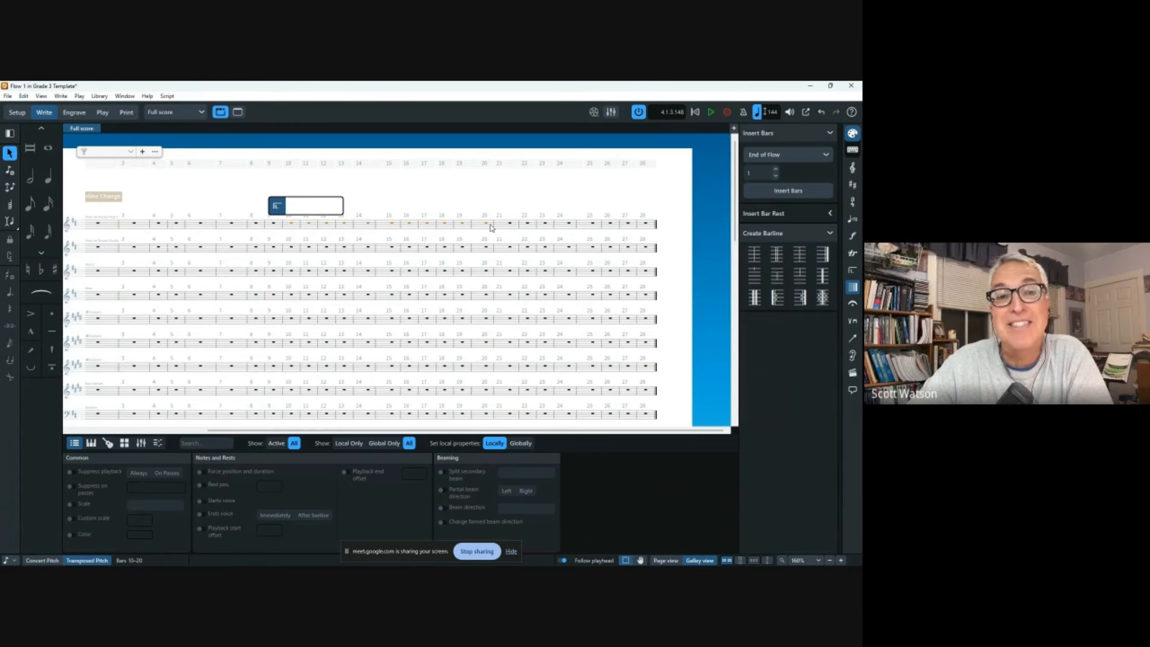
{"action": "key", "text": "Escape"}
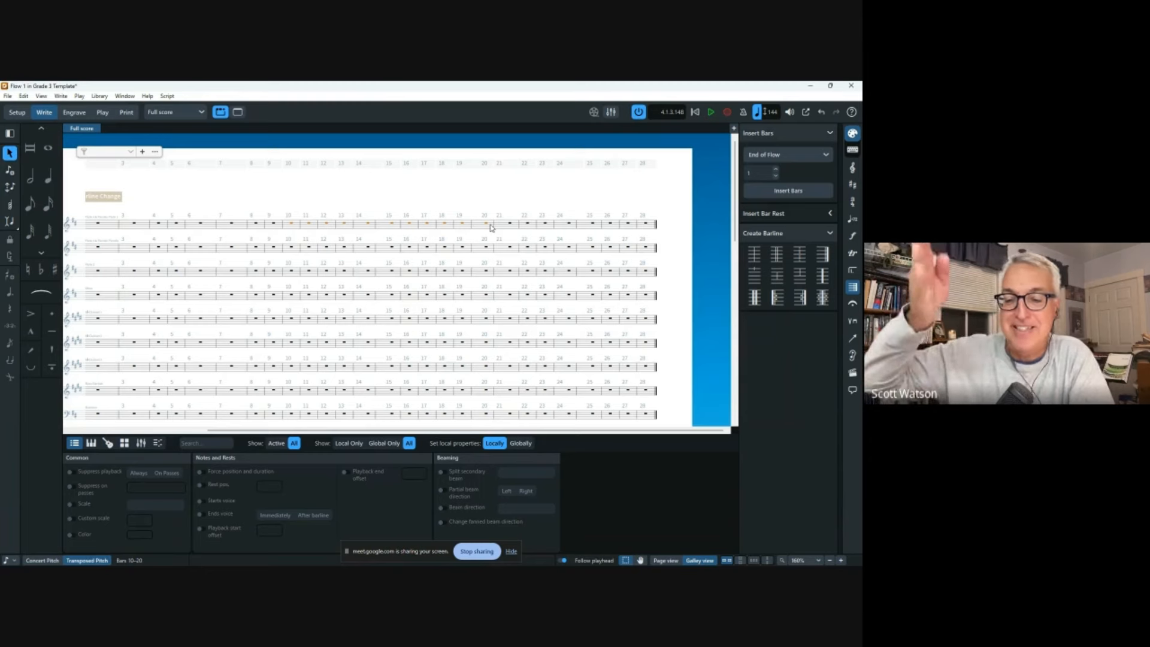
{"action": "key", "text": "shift+b"}
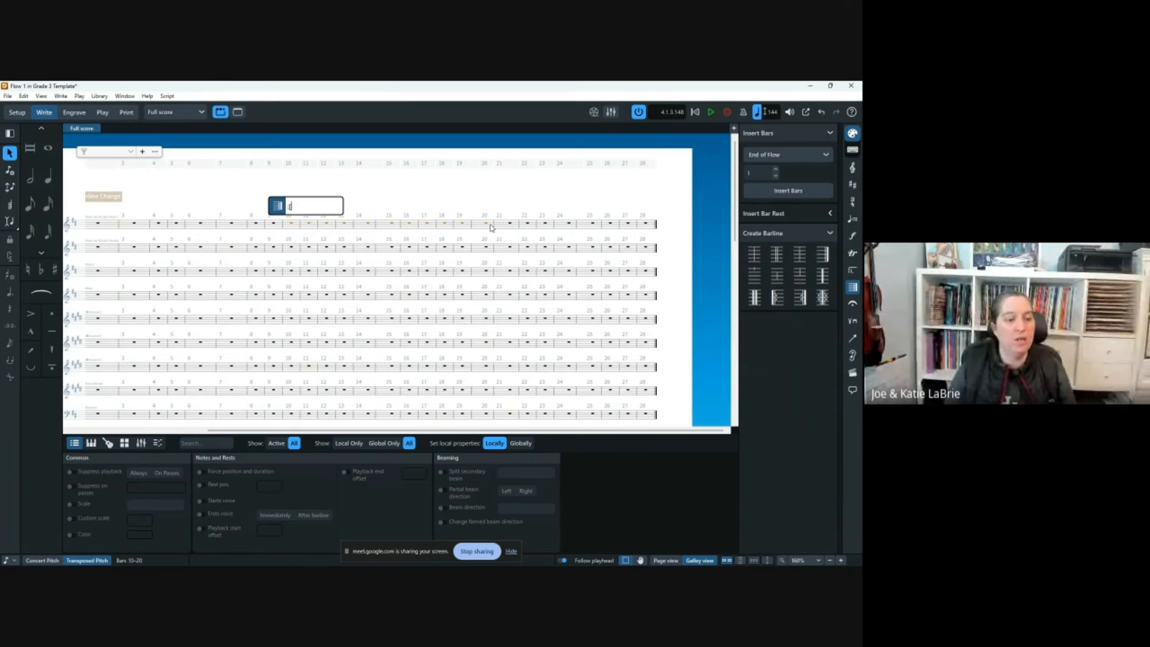
{"action": "key", "text": "Return"}
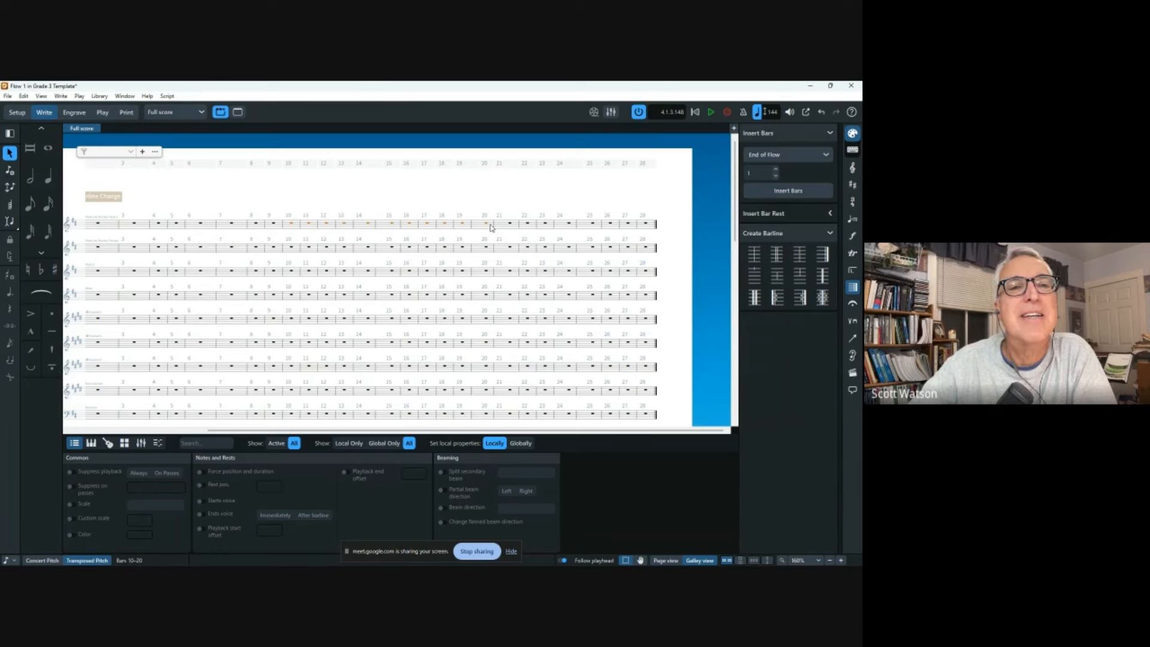
{"action": "key", "text": "shift+b"}
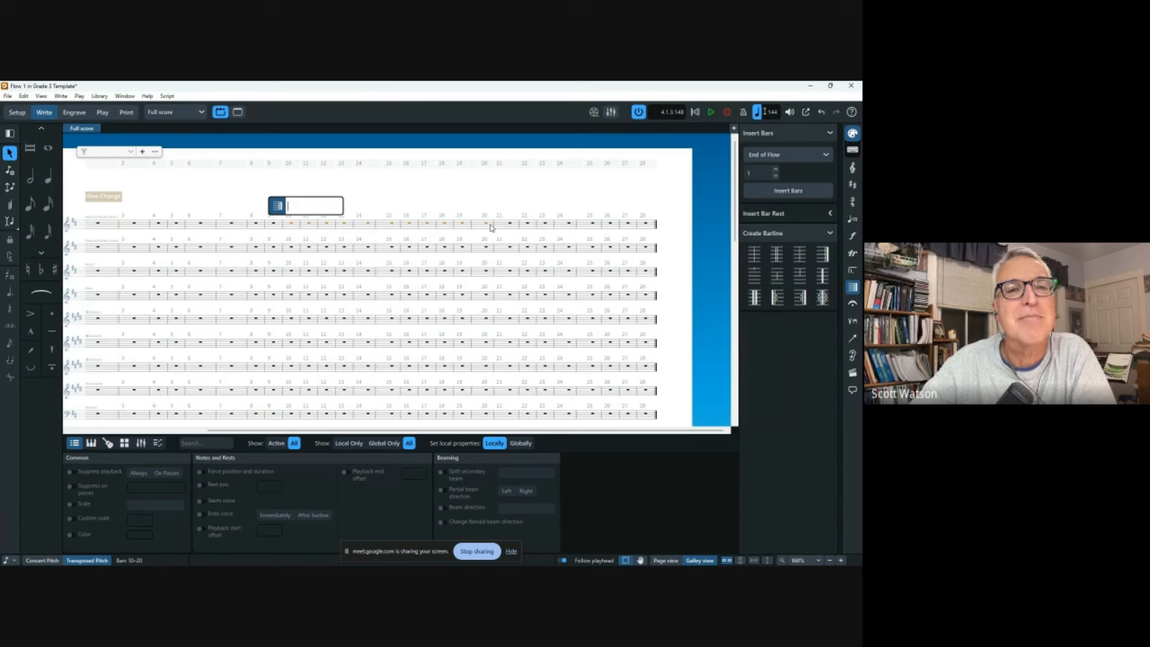
{"action": "type", "text": "||"}
{"action": "key", "text": "Return"}
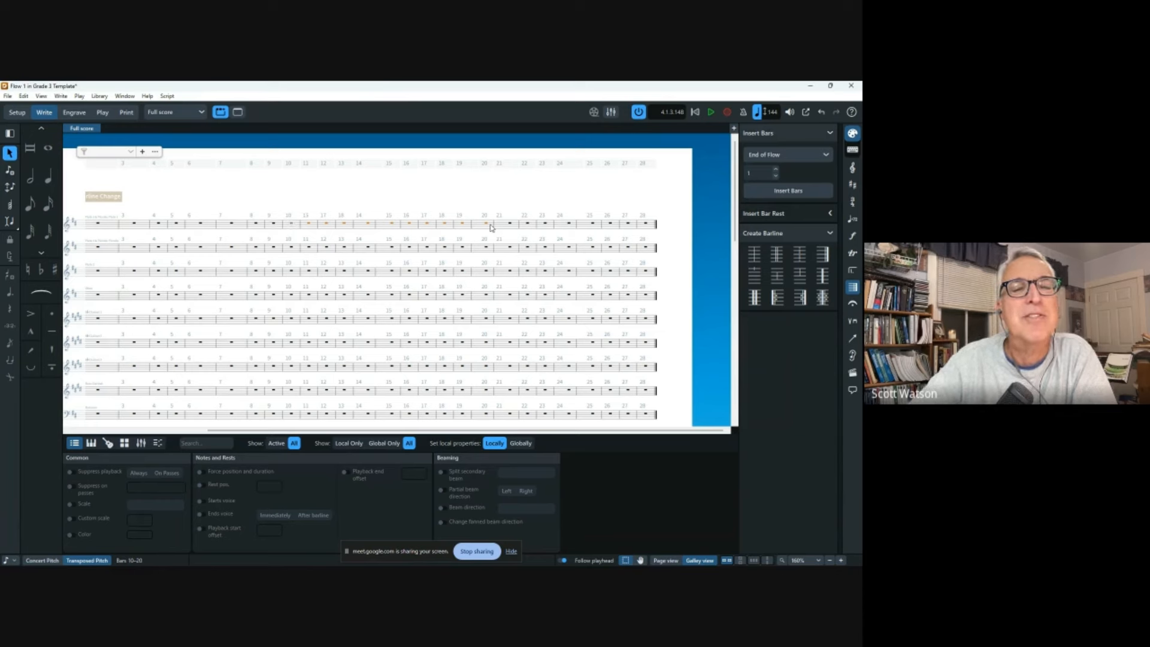
{"action": "left_click", "coordinate": [283, 226]}
{"action": "key", "text": "shift+b"}
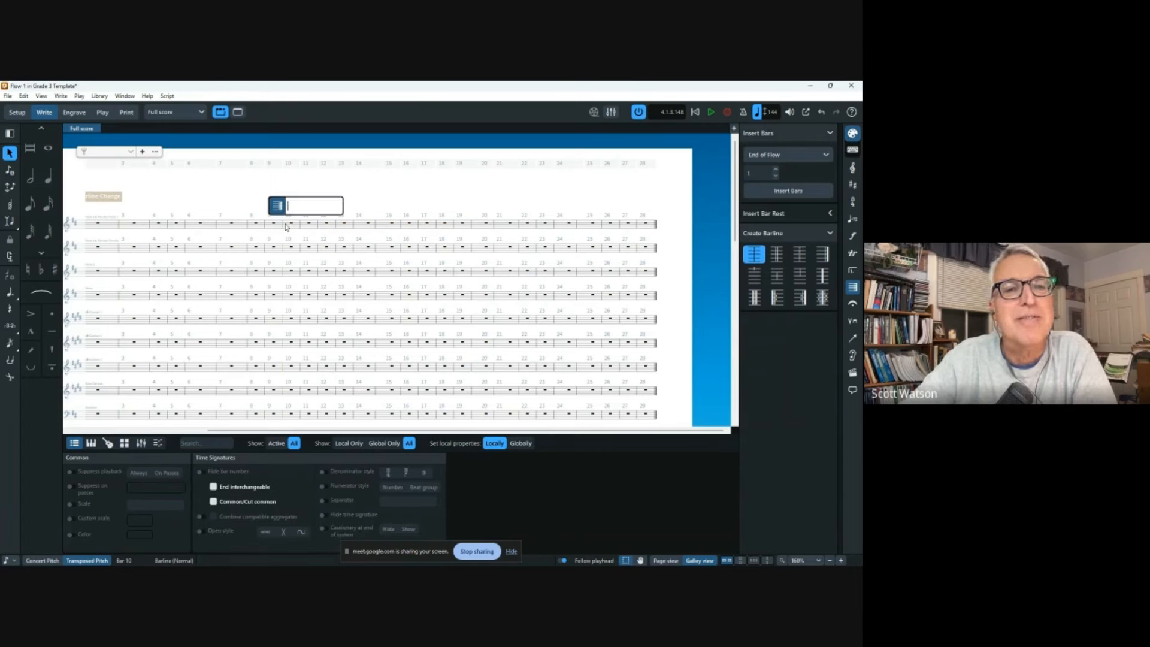
{"action": "type", "text": "d"}
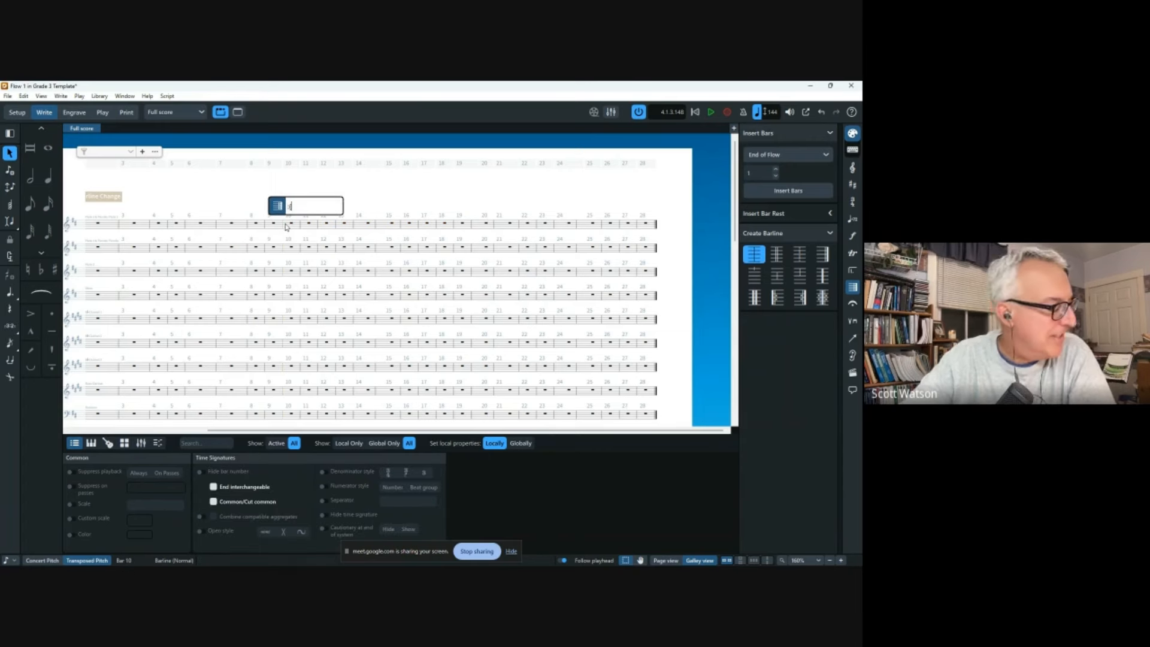
{"action": "key", "text": "Return"}
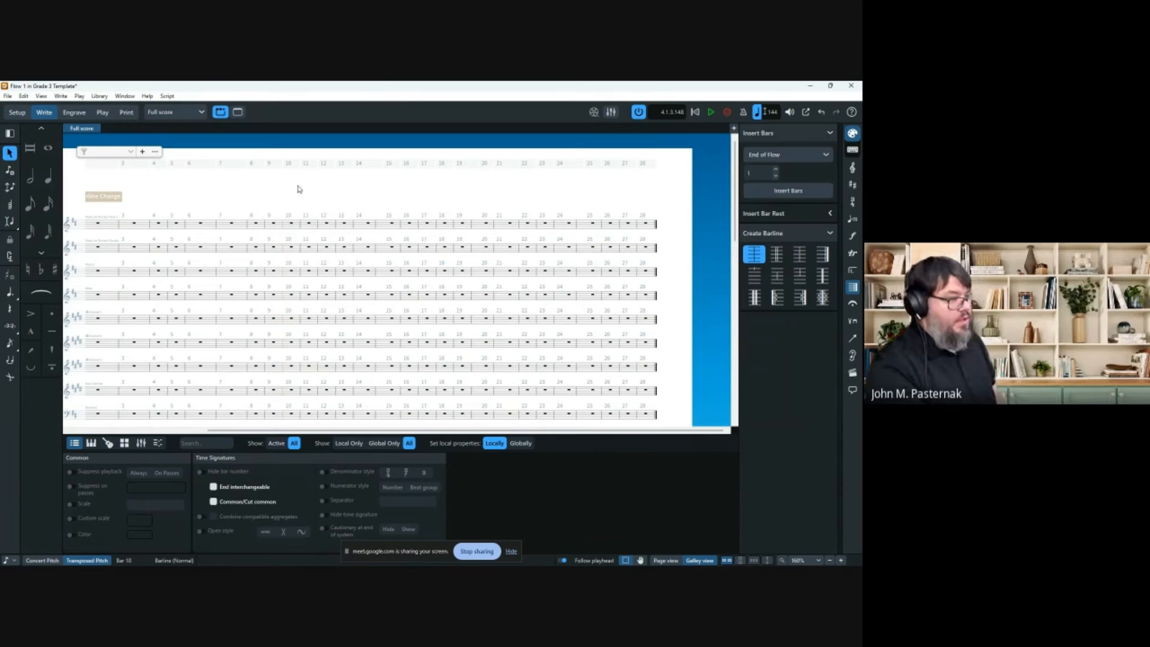
{"action": "left_click", "coordinate": [299, 225]}
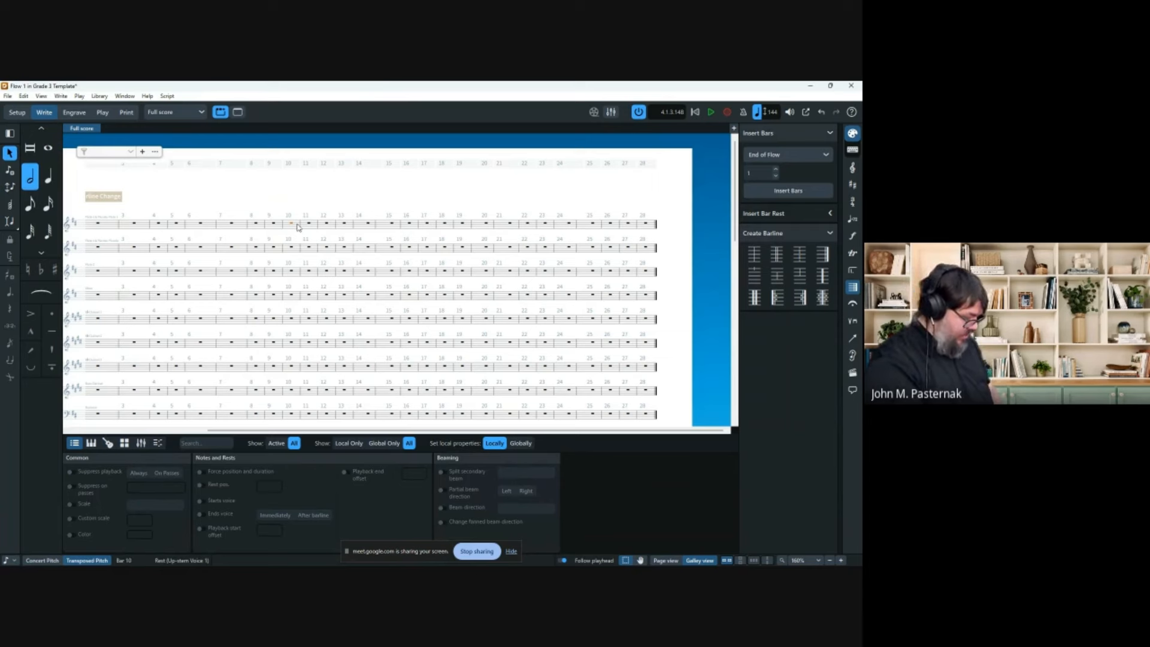
{"action": "key", "text": "shift+b"}
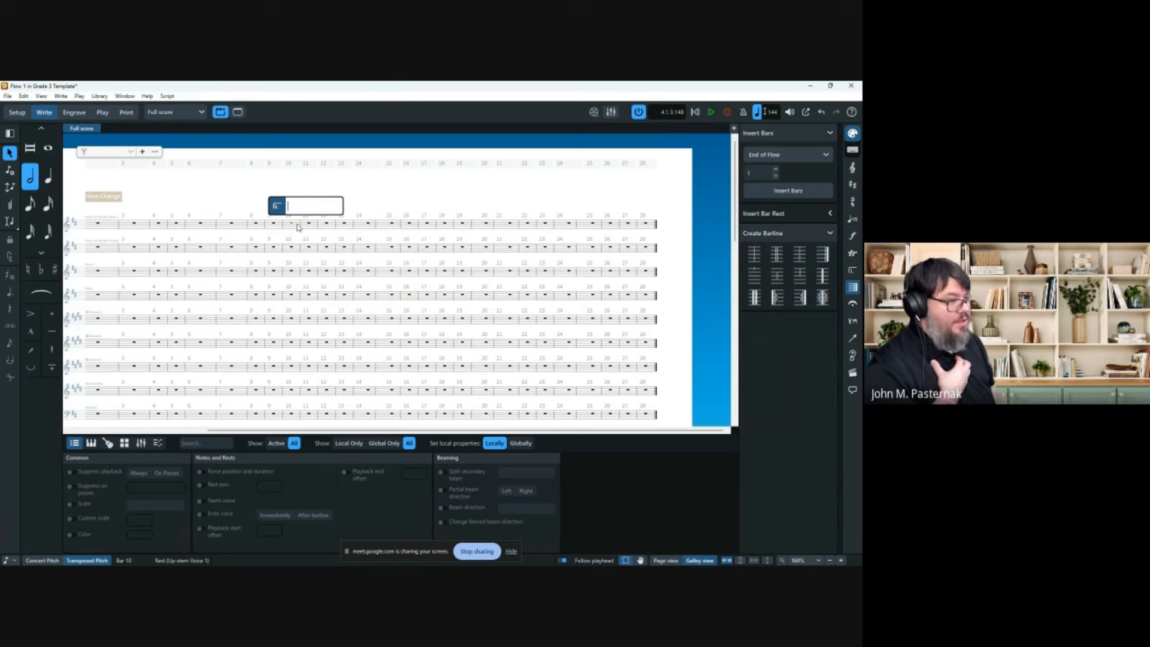
{"action": "key", "text": "Escape"}
{"action": "key", "text": "Escape"}
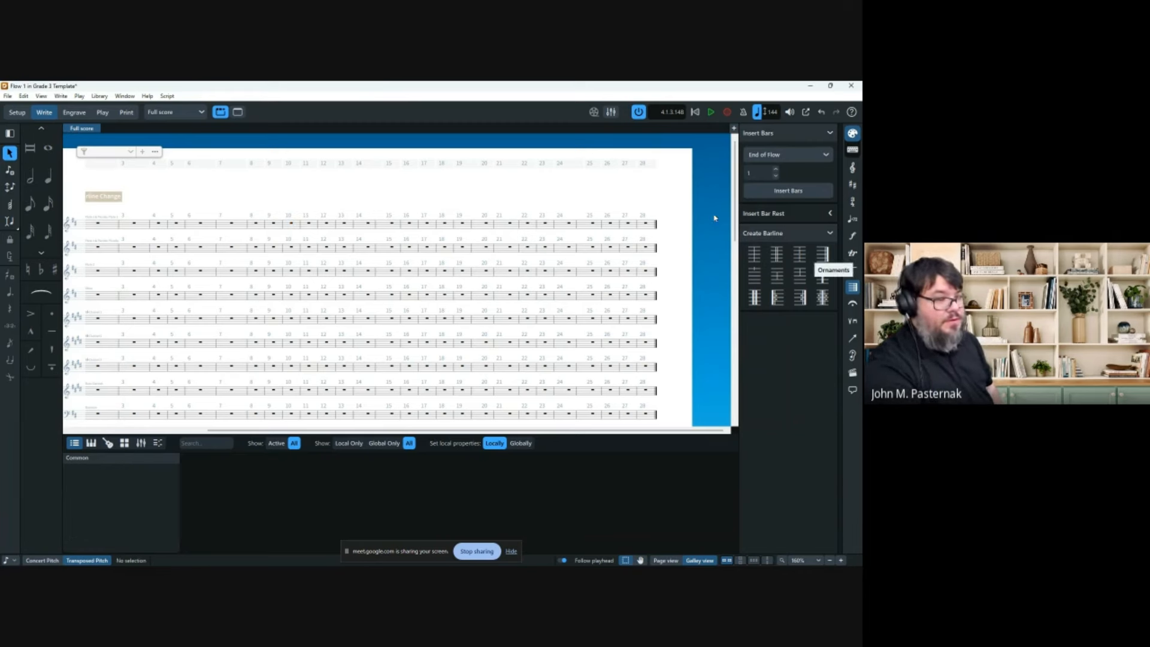
{"action": "scroll", "coordinate": [293, 201], "scroll_direction": "down", "scroll_amount": 3}
{"action": "scroll", "coordinate": [316, 262], "scroll_direction": "up", "scroll_amount": 3}
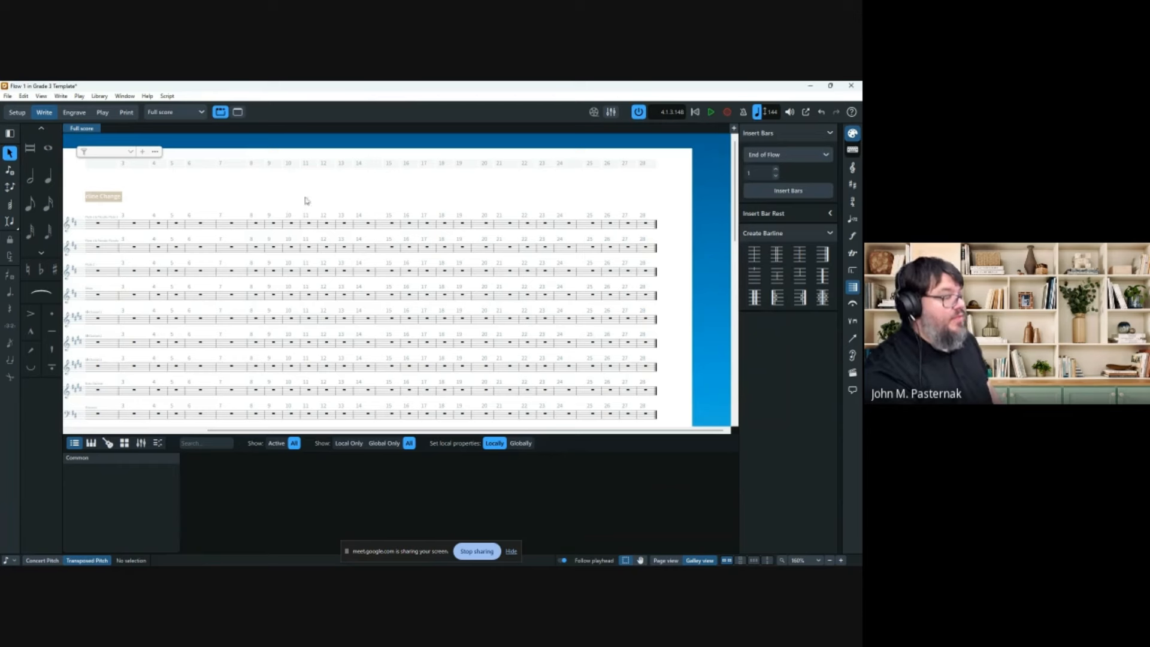
Add an up bow playing technique to Trumpet 1's note in bar 3.
{"action": "scroll", "coordinate": [306, 200], "scroll_direction": "down", "scroll_amount": 5}
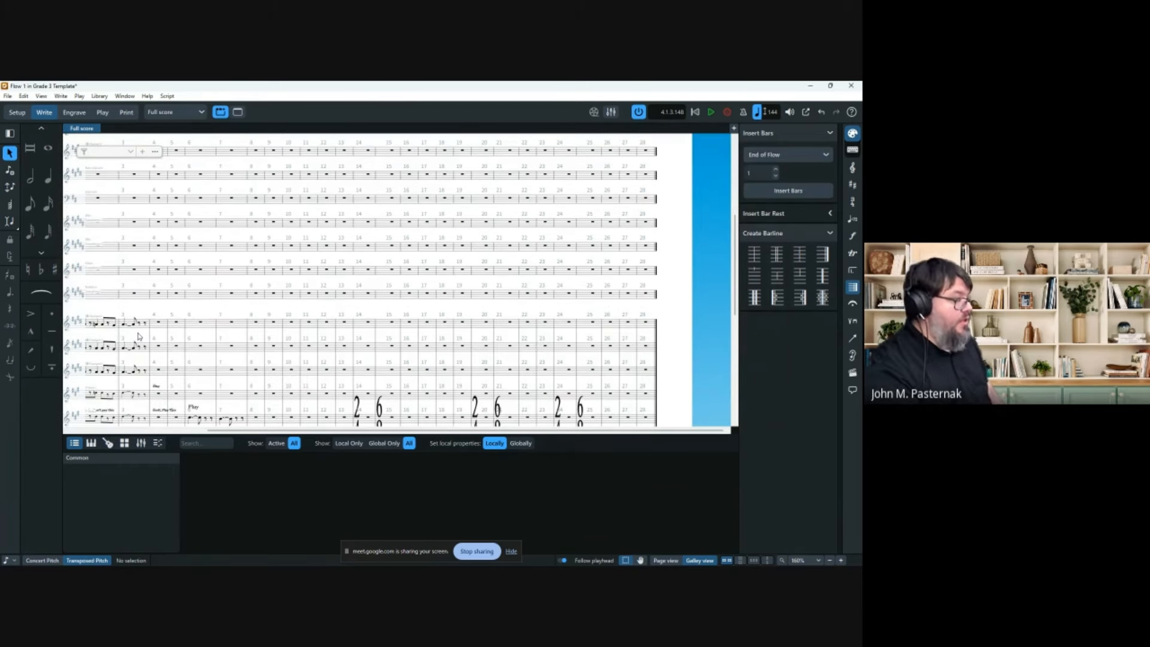
{"action": "scroll", "coordinate": [138, 336], "scroll_direction": "left", "scroll_amount": 3}
{"action": "left_click", "coordinate": [279, 322]}
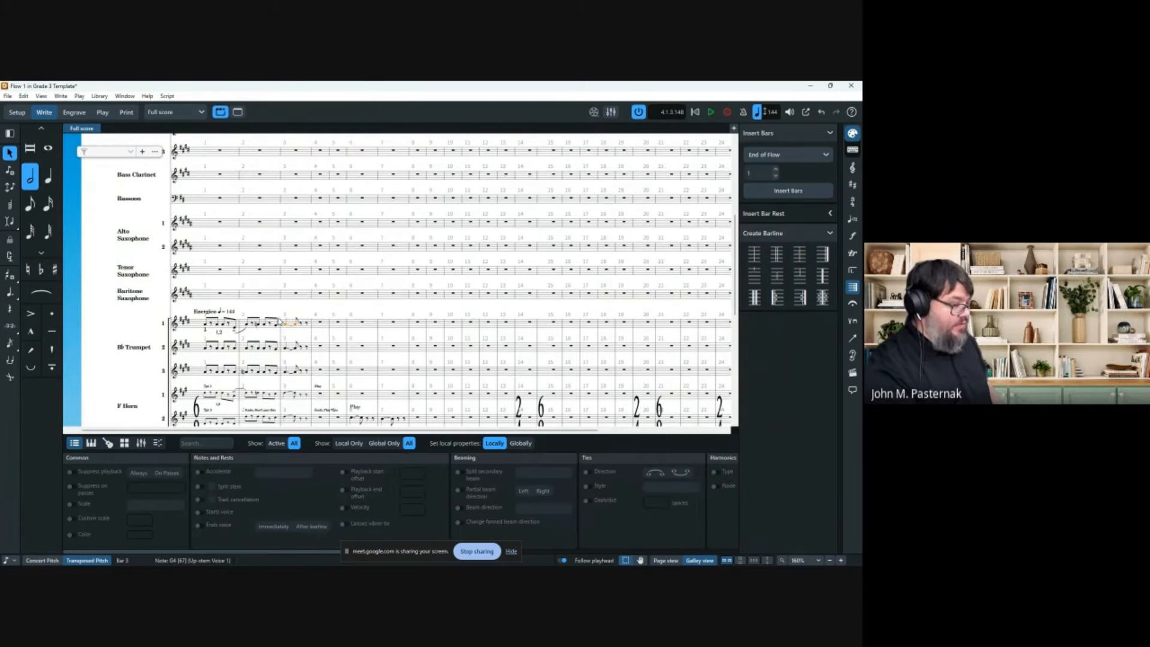
{"action": "key", "text": "shift+p"}
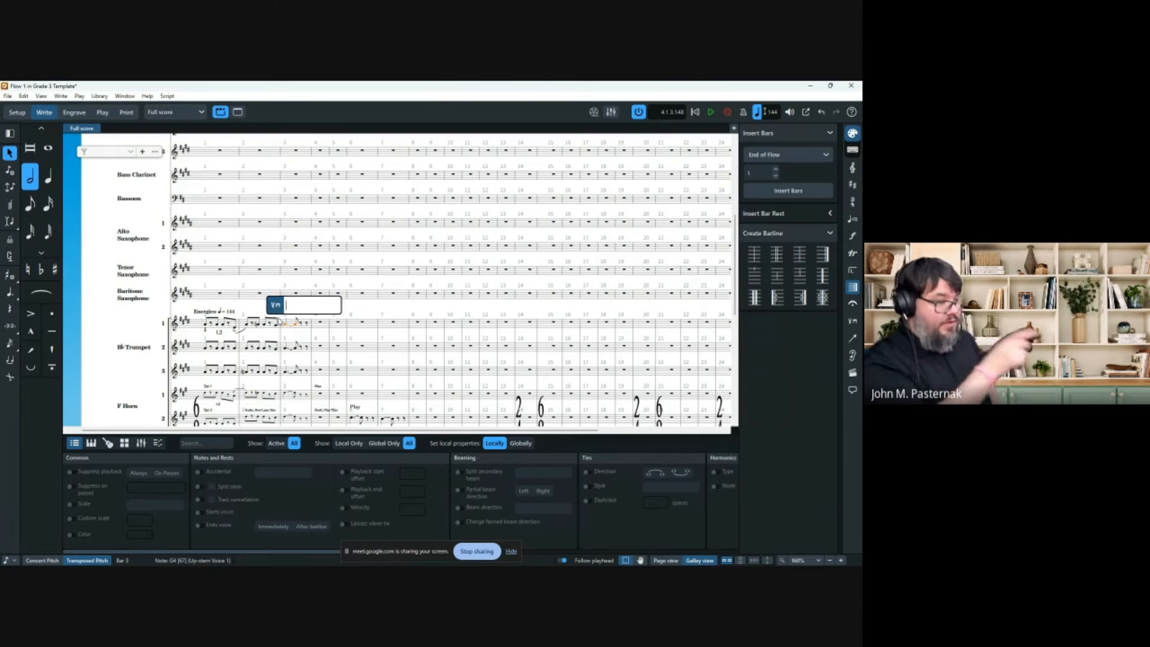
{"action": "type", "text": "upbow"}
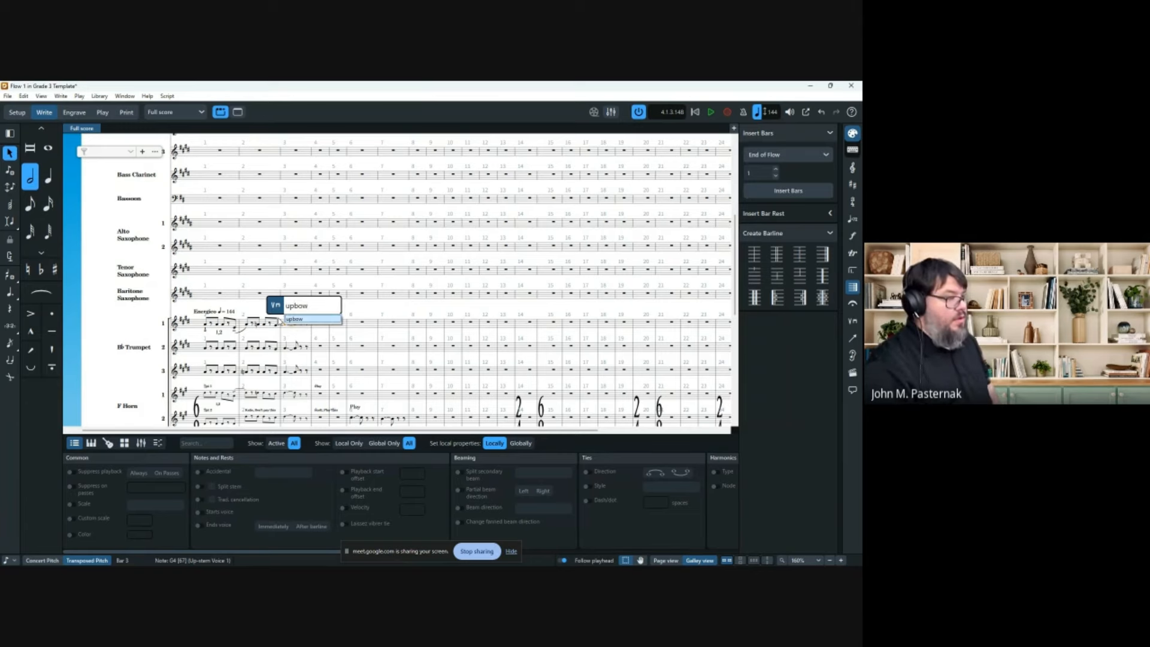
{"action": "key", "text": "Return"}
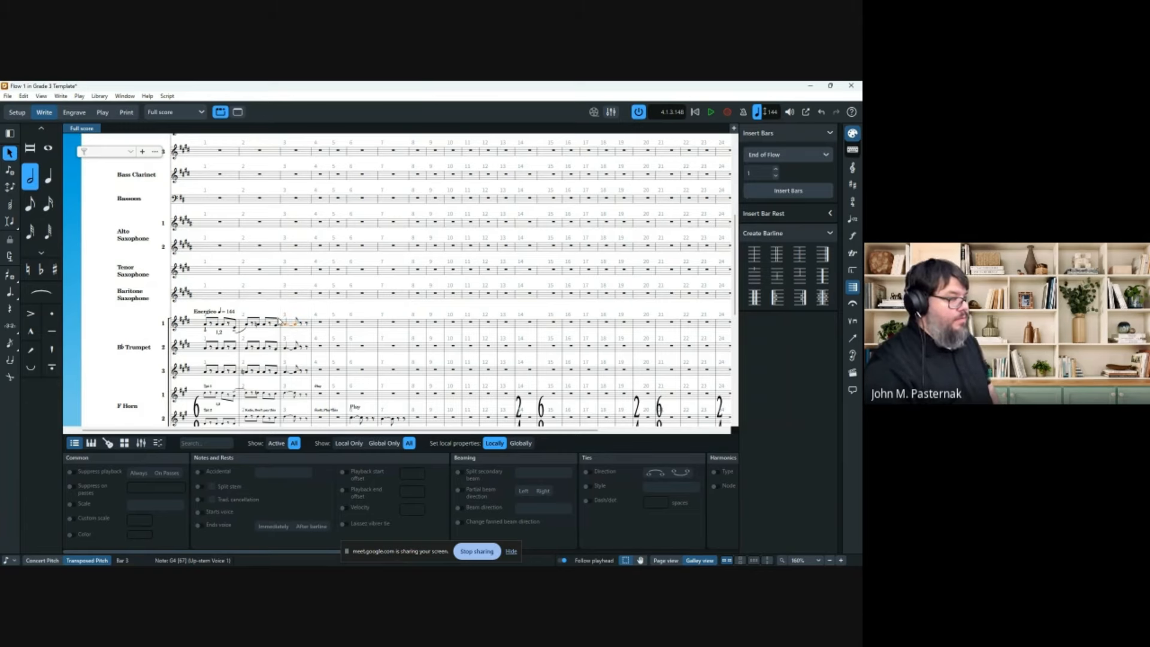
Add a mute playing technique above the tied Trumpet 1 notes in bar 3.
{"action": "scroll", "coordinate": [314, 325], "scroll_direction": "up", "scroll_amount": 10}
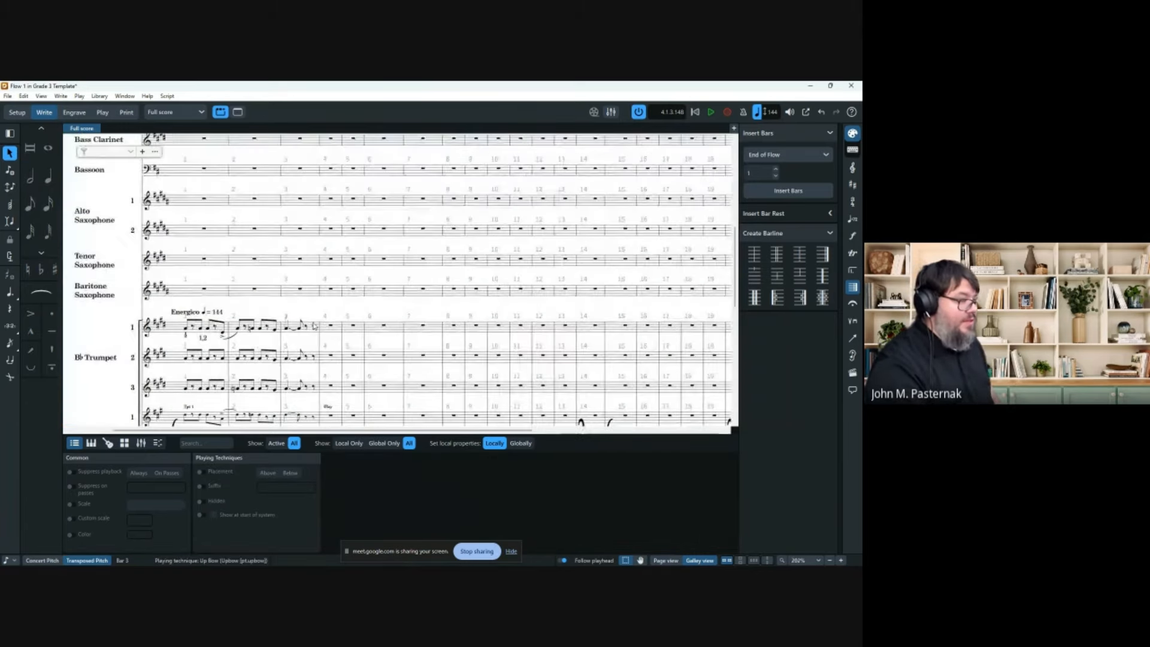
{"action": "scroll", "coordinate": [311, 345], "scroll_direction": "up", "scroll_amount": 2}
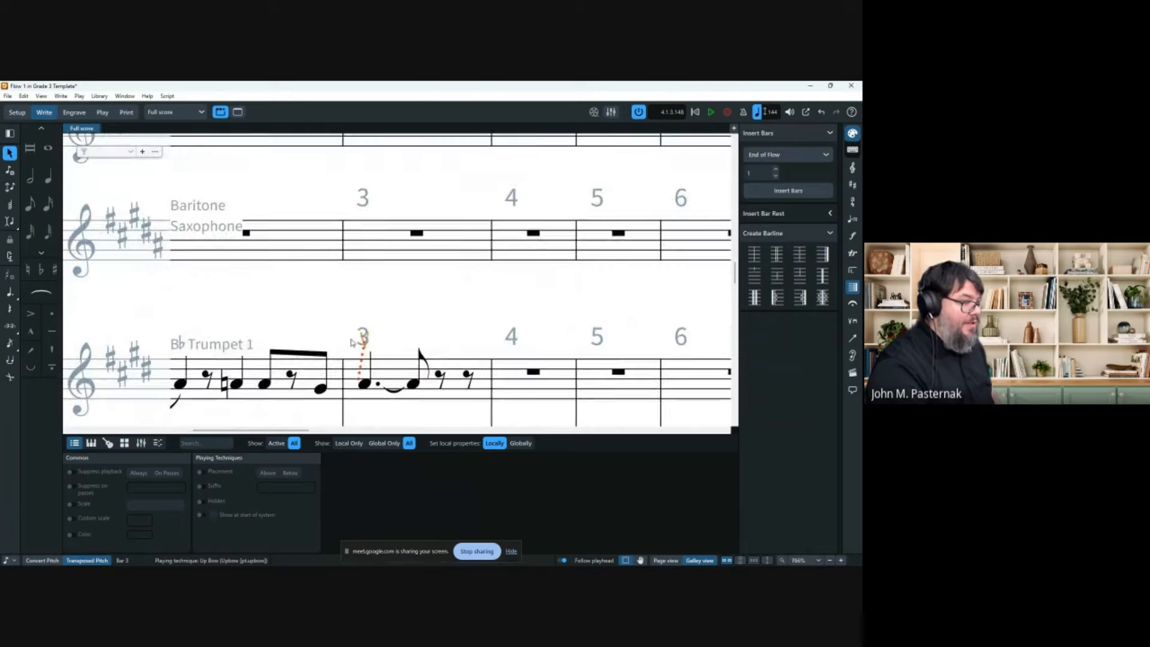
{"action": "left_click", "coordinate": [372, 382]}
{"action": "scroll", "coordinate": [359, 386], "scroll_direction": "down", "scroll_amount": 6}
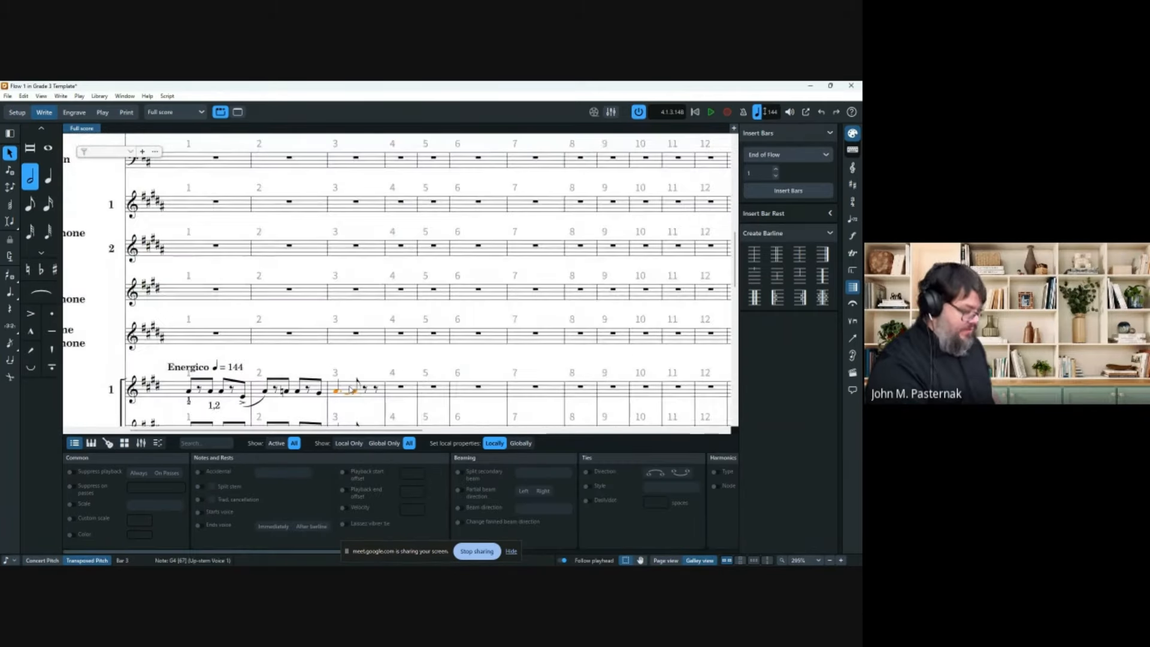
{"action": "key", "text": "shift+p"}
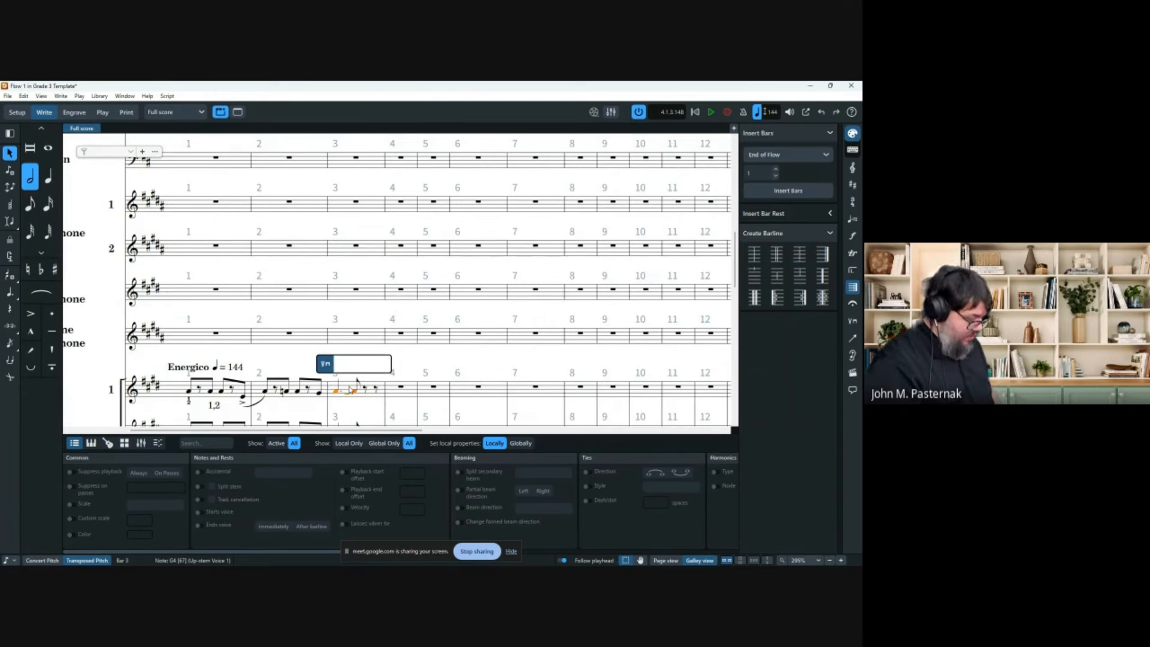
{"action": "type", "text": "fer"}
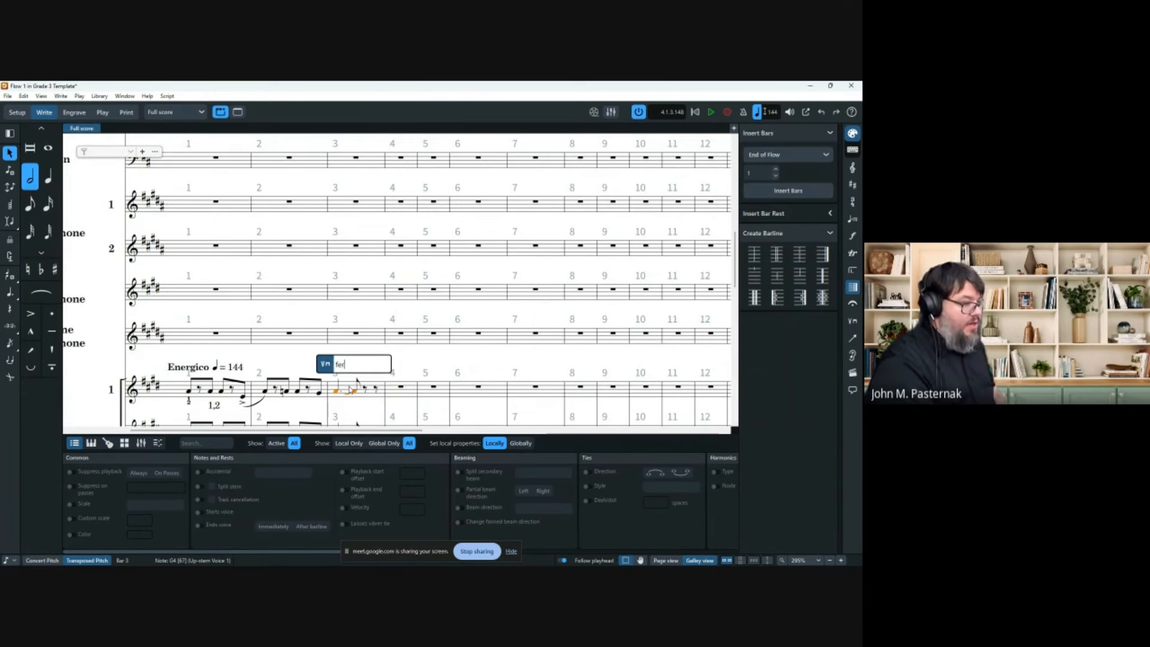
{"action": "key", "text": "BackSpace"}
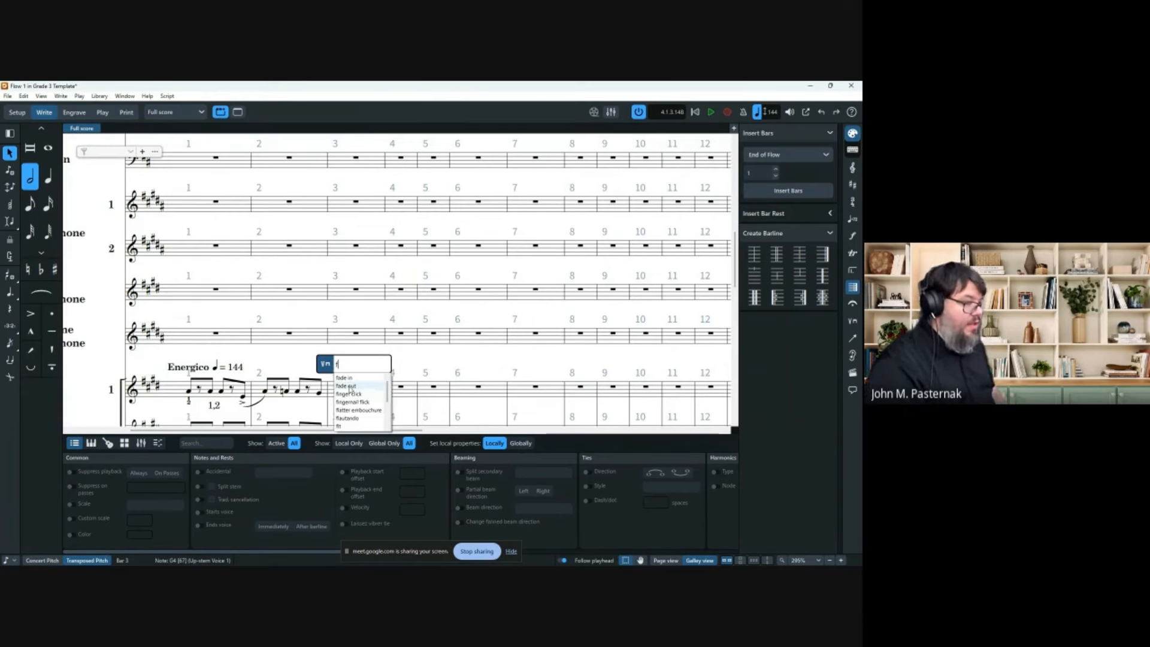
{"action": "key", "text": "BackSpace"}
{"action": "type", "text": "mute"}
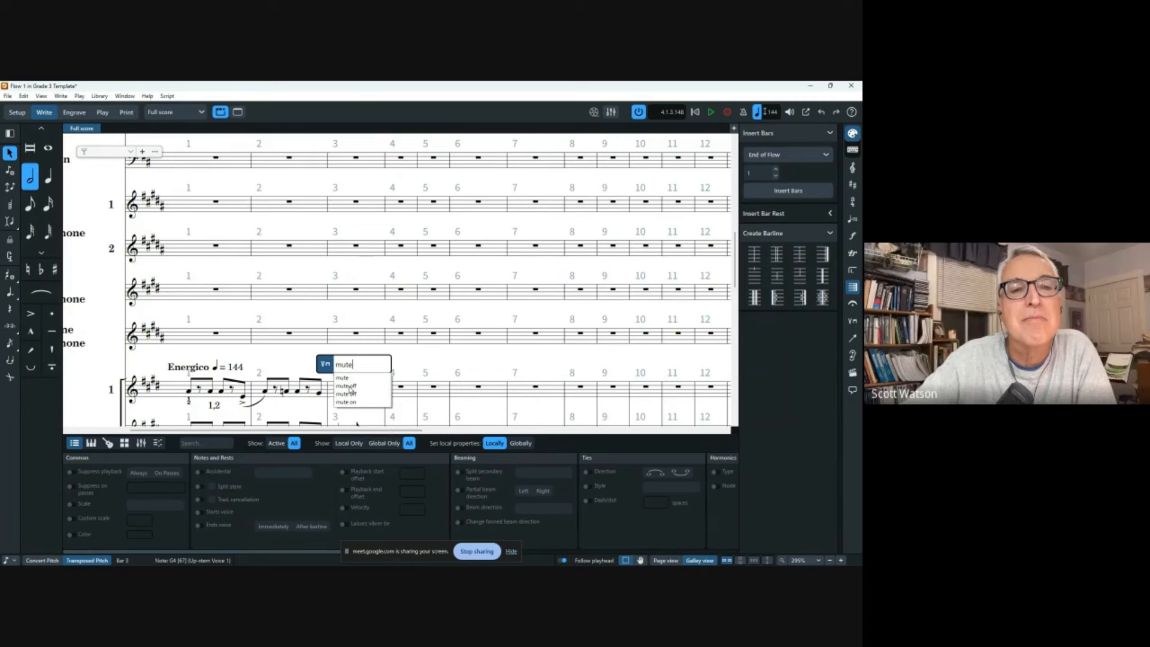
{"action": "key", "text": "Return"}
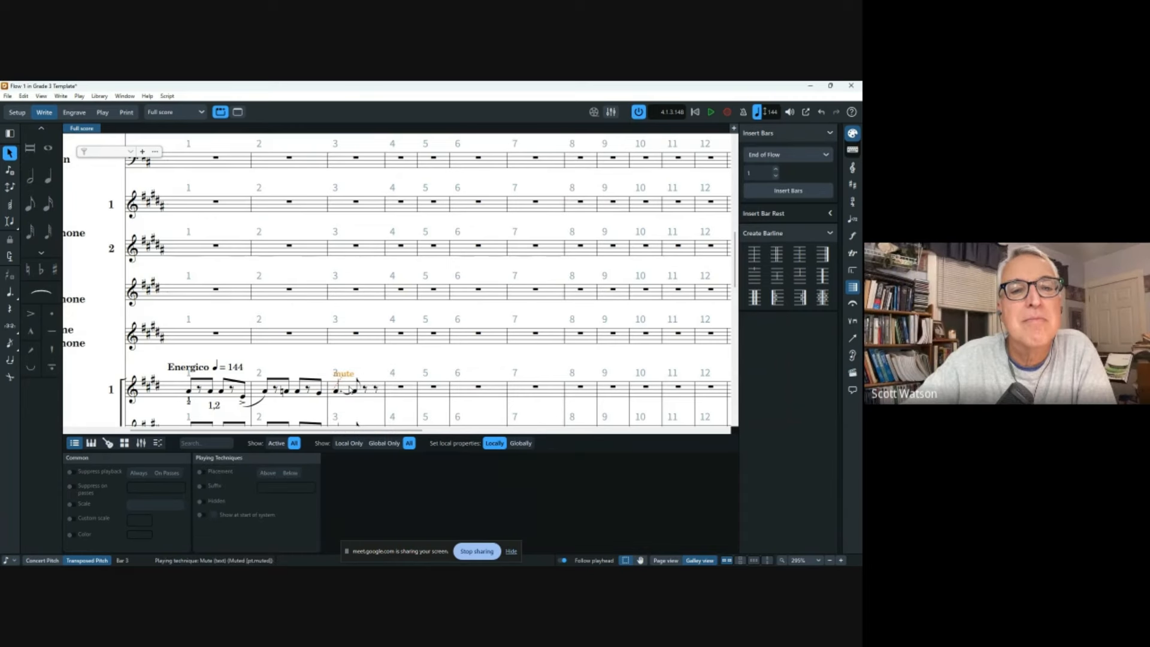
Change the bar 3 mute marking to 'harmon mute stem in'.
{"action": "double_click", "coordinate": [346, 374]}
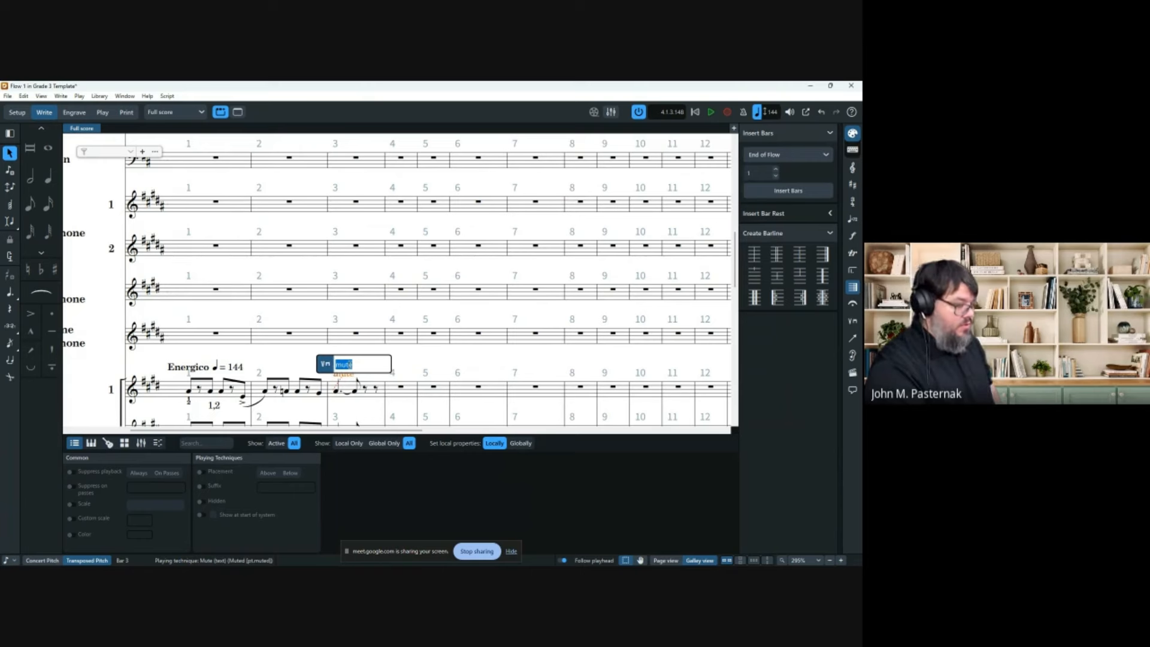
{"action": "type", "text": "muted"}
{"action": "key", "text": "BackSpace"}
{"action": "key", "text": "BackSpace"}
{"action": "key", "text": "BackSpace"}
{"action": "key", "text": "BackSpace"}
{"action": "key", "text": "BackSpace"}
{"action": "type", "text": "har"}
{"action": "key", "text": "Down"}
{"action": "key", "text": "Down"}
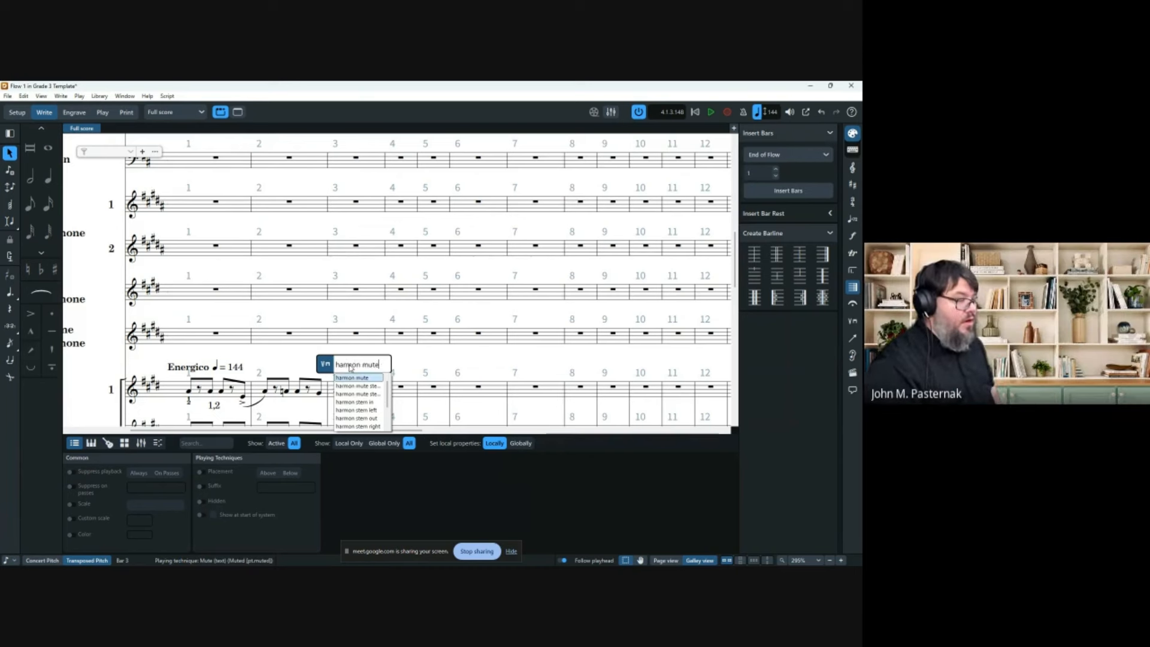
{"action": "key", "text": "Return"}
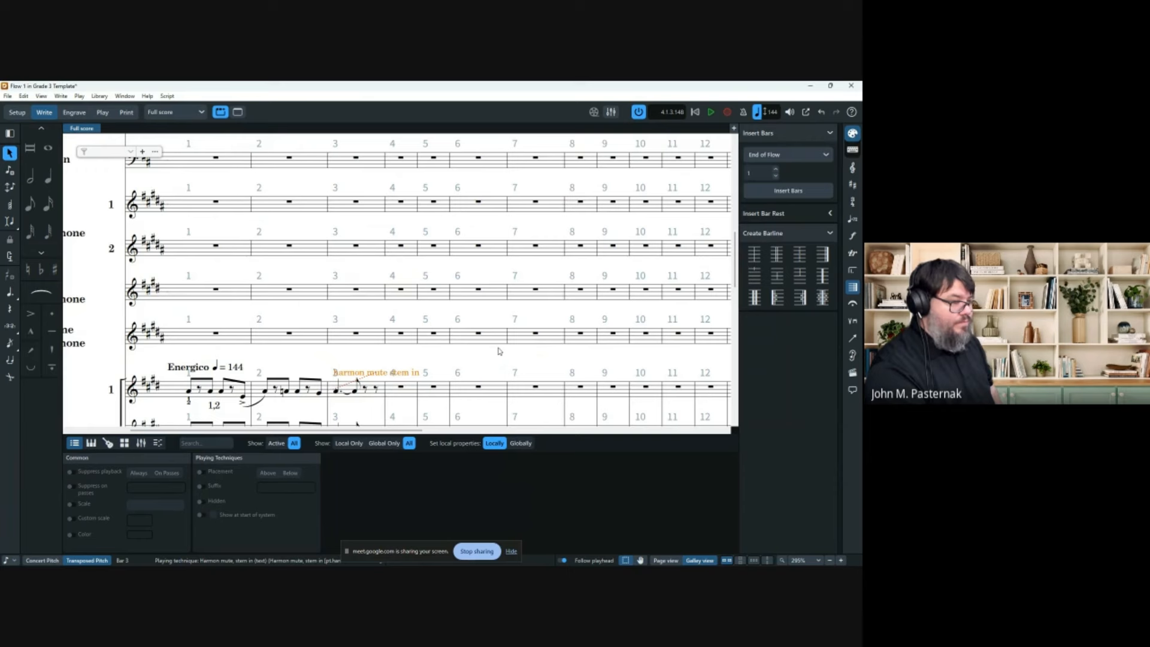
{"action": "scroll", "coordinate": [492, 354], "scroll_direction": "down", "scroll_amount": 2}
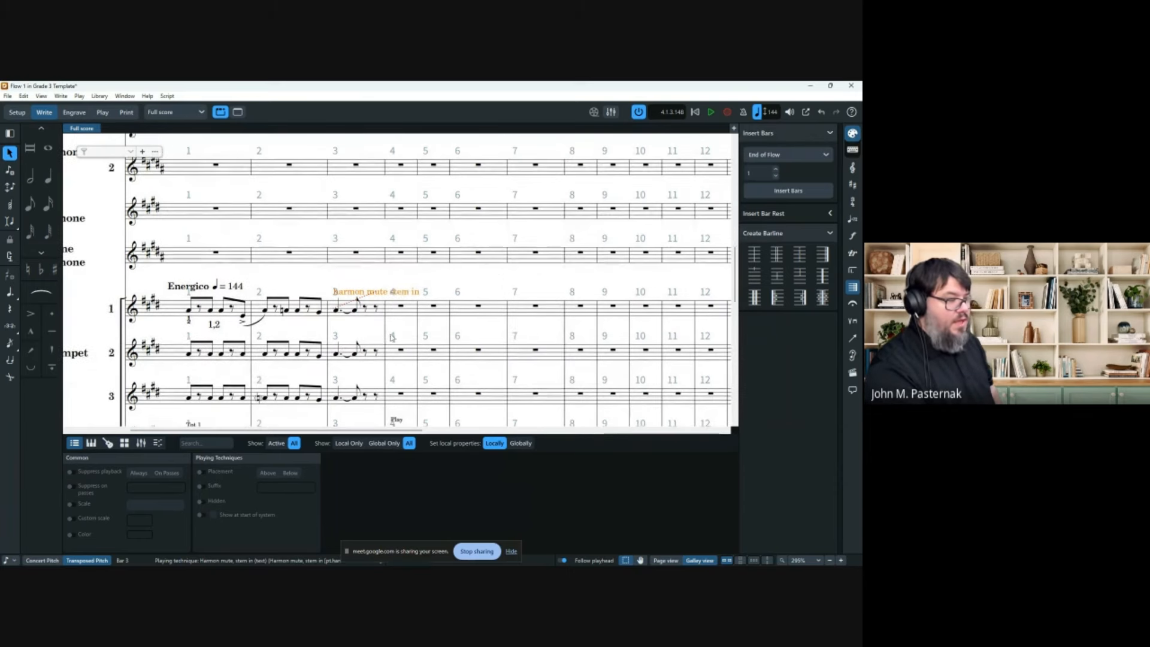
{"action": "left_click", "coordinate": [482, 310]}
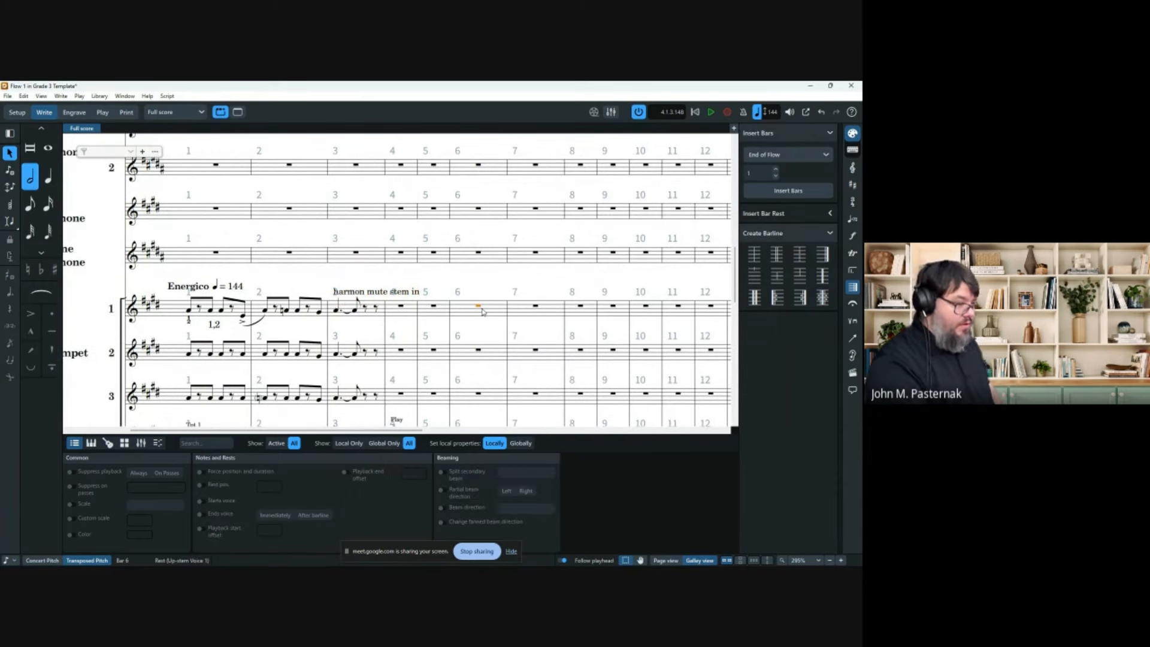
{"action": "key", "text": "shift+p"}
{"action": "type", "text": "en"}
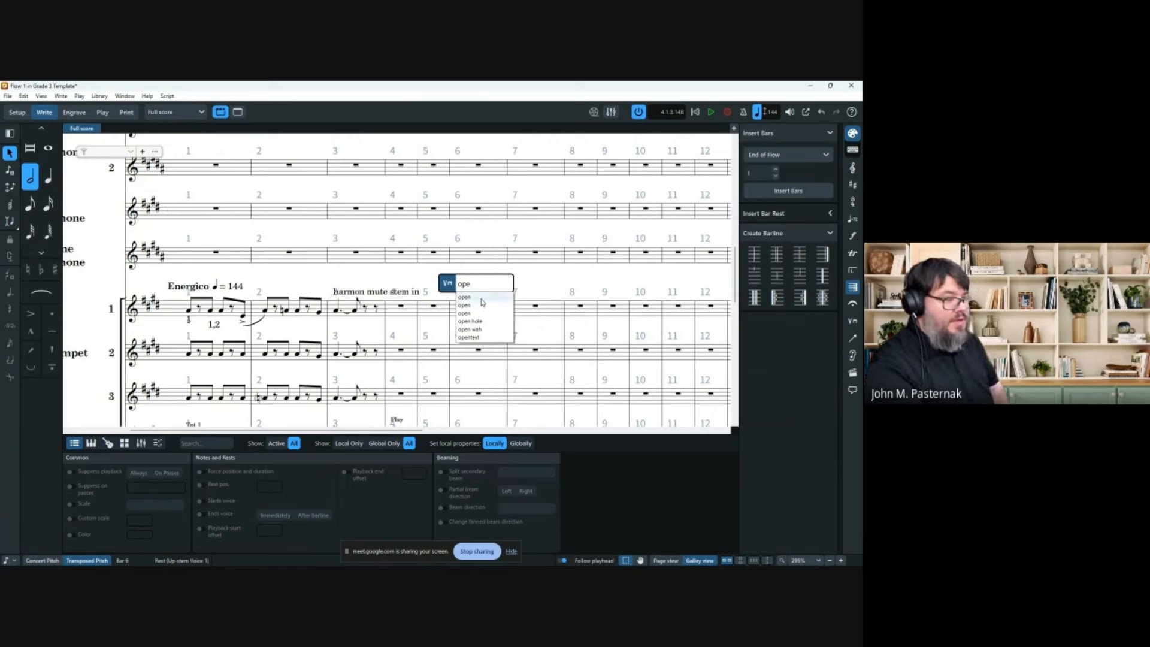
{"action": "key", "text": "Return"}
{"action": "key", "text": "Return"}
{"action": "left_click", "coordinate": [582, 303]}
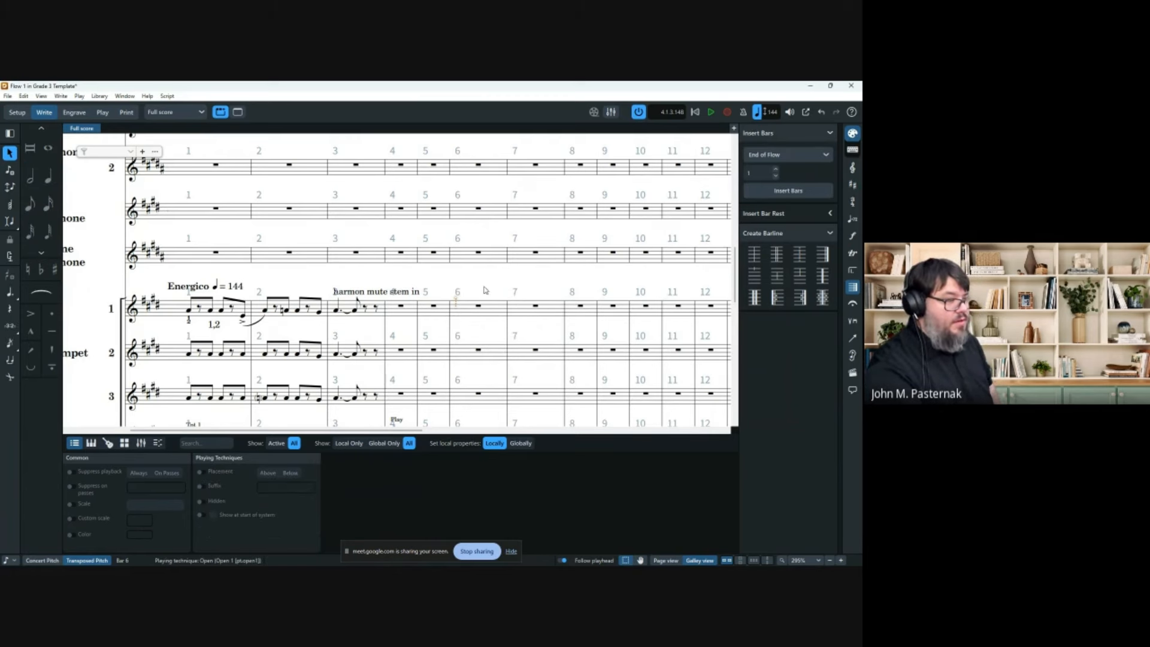
{"action": "left_click", "coordinate": [457, 300]}
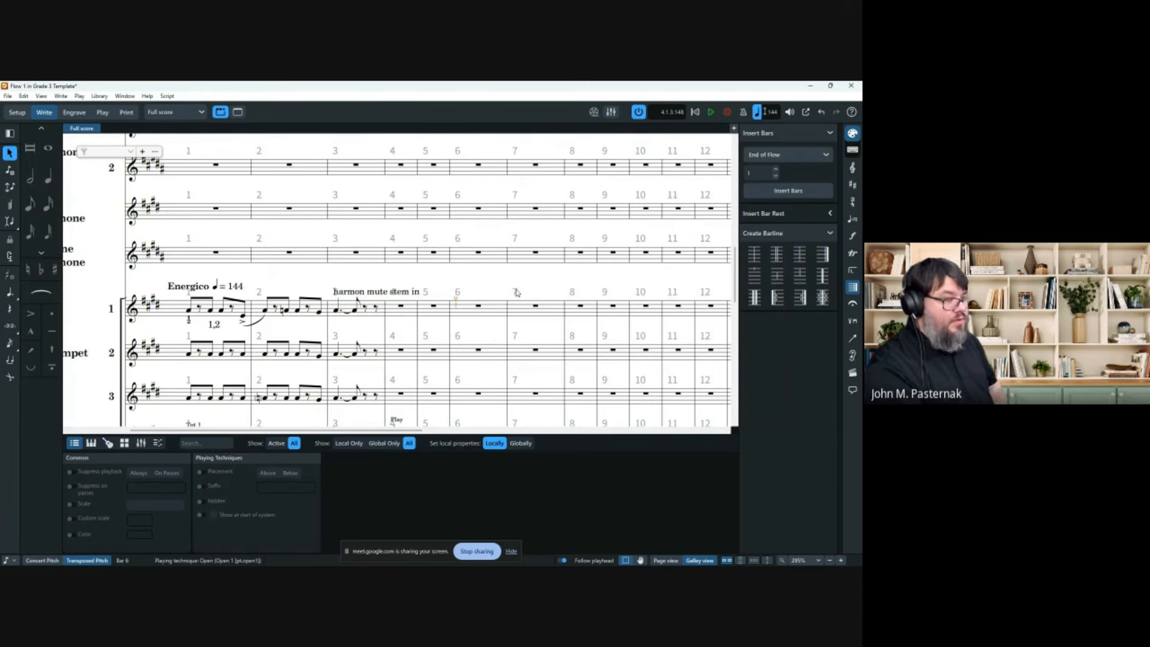
{"action": "left_click", "coordinate": [478, 306]}
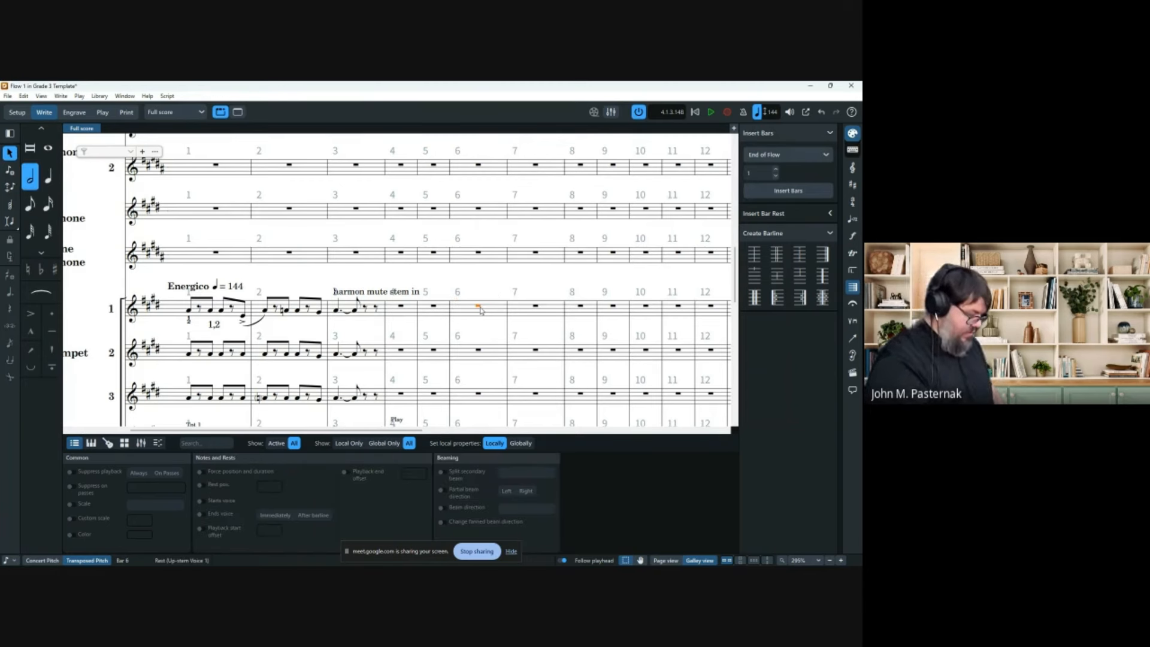
{"action": "key", "text": "shift+p"}
{"action": "type", "text": "open"}
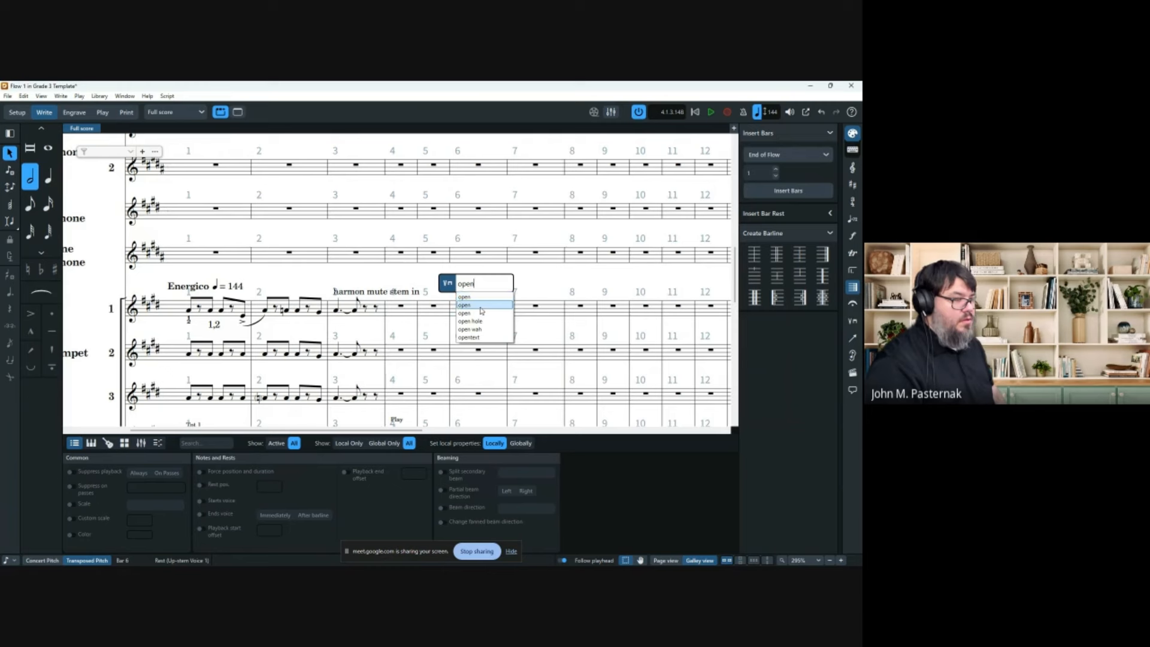
{"action": "key", "text": "Return"}
{"action": "left_click", "coordinate": [478, 307]}
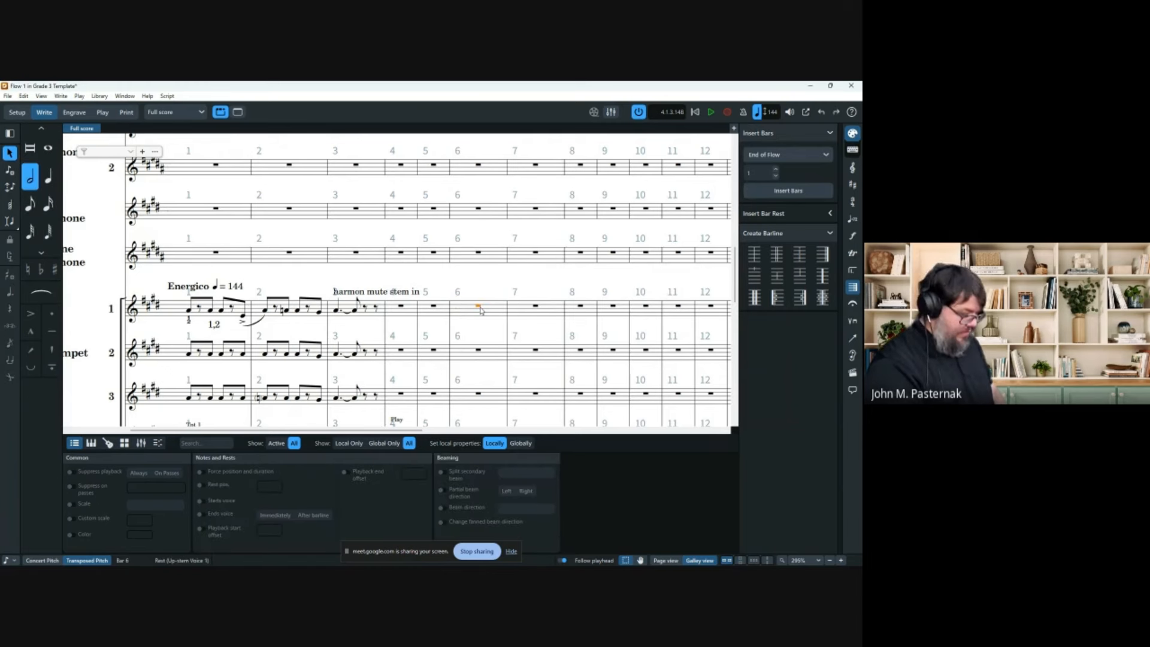
{"action": "key", "text": "shift+p"}
{"action": "type", "text": "op"}
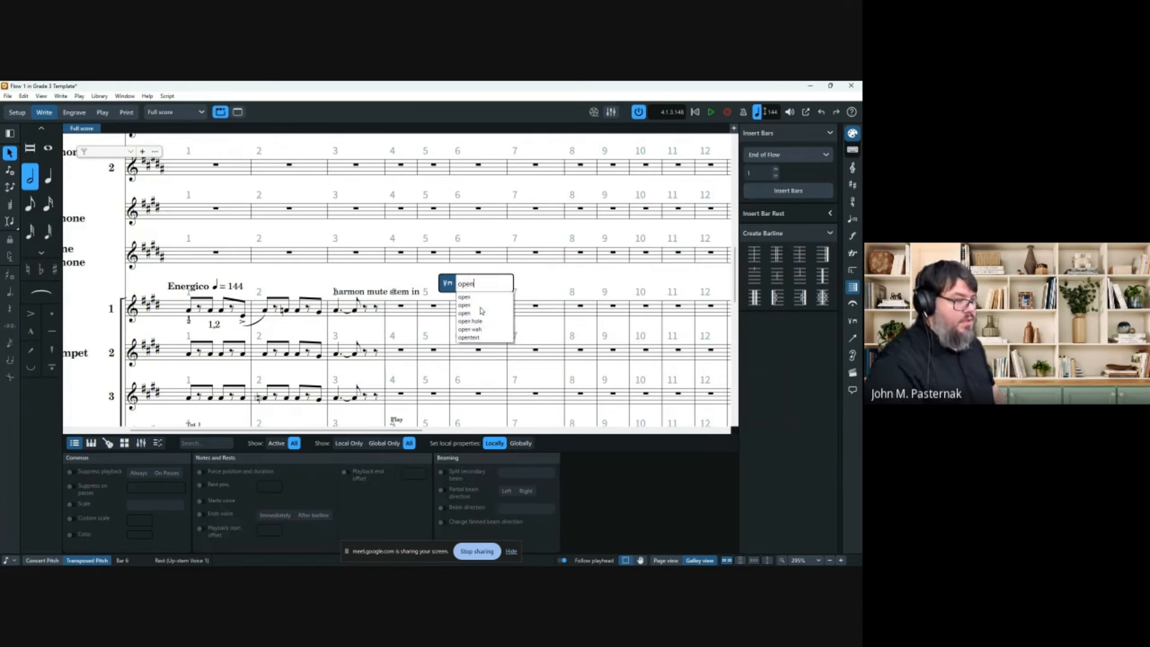
{"action": "type", "text": "en"}
{"action": "key", "text": "Return"}
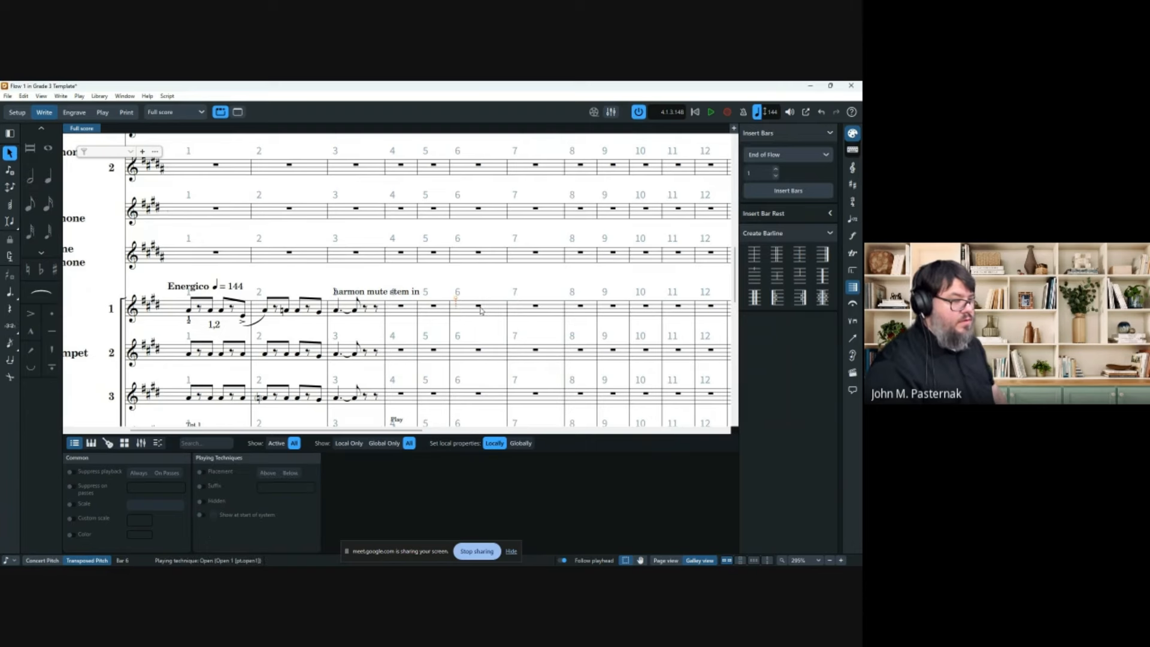
{"action": "left_click", "coordinate": [480, 308]}
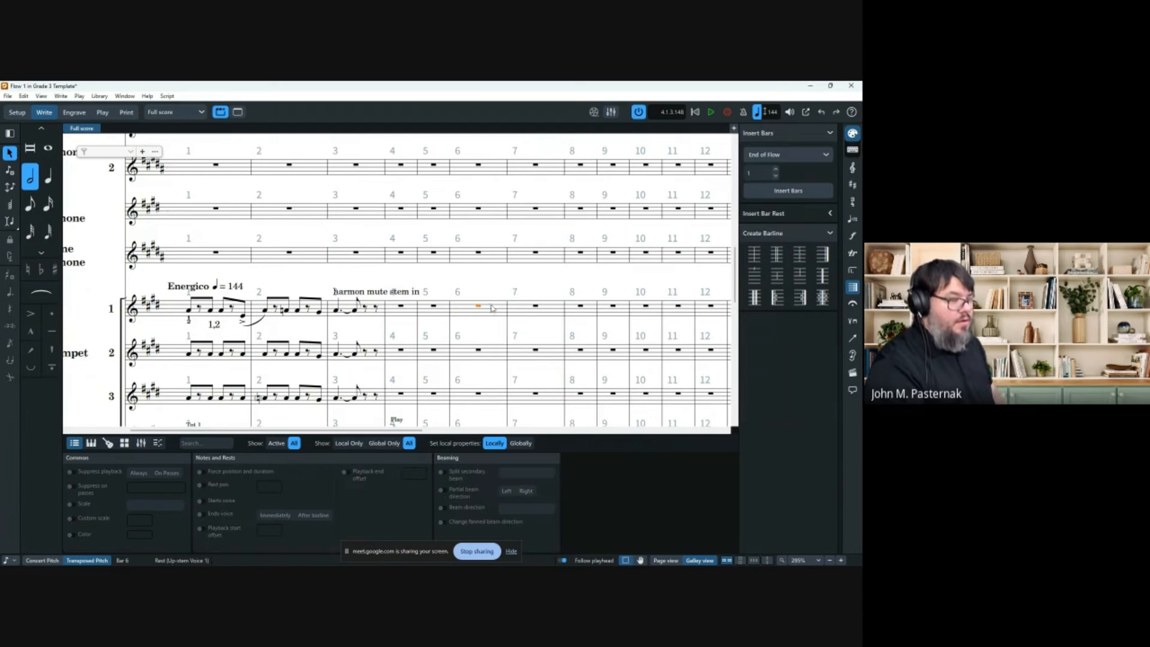
{"action": "left_click", "coordinate": [384, 291]}
{"action": "key", "text": "Delete"}
{"action": "left_click", "coordinate": [478, 308]}
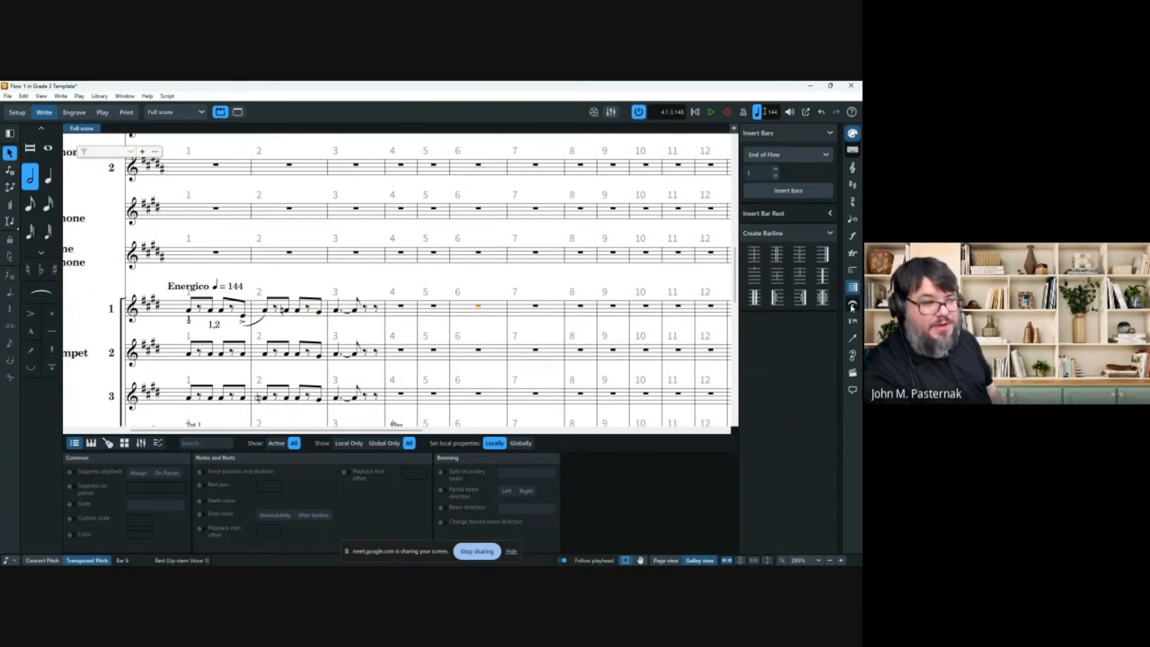
{"action": "left_click", "coordinate": [853, 321]}
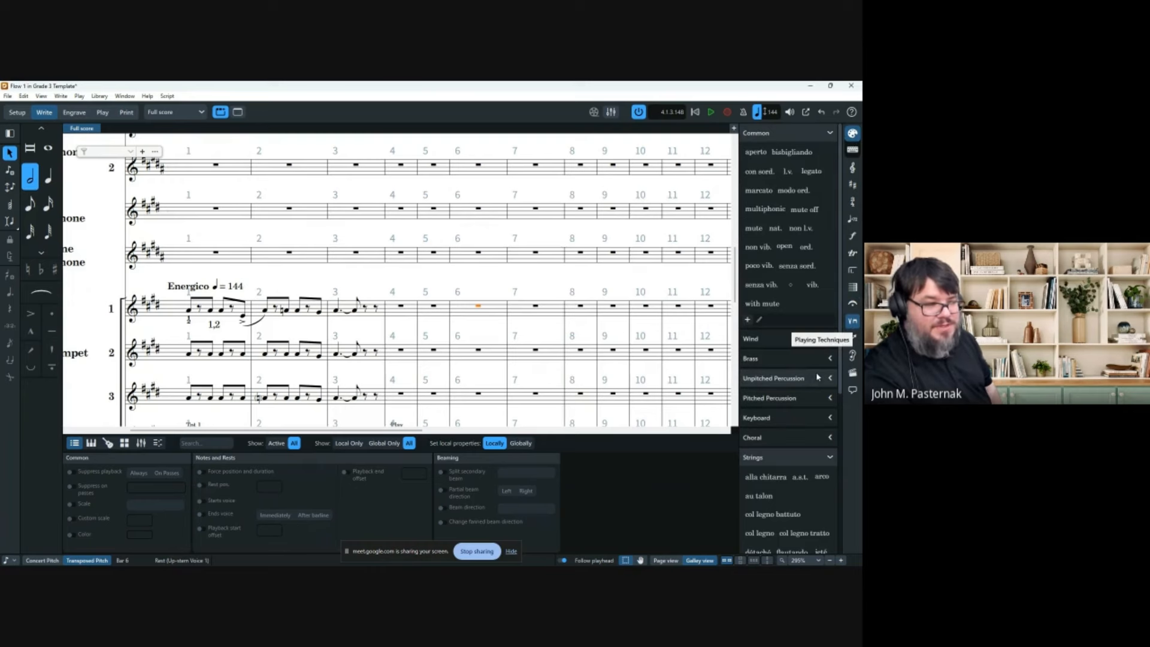
{"action": "left_click", "coordinate": [824, 357]}
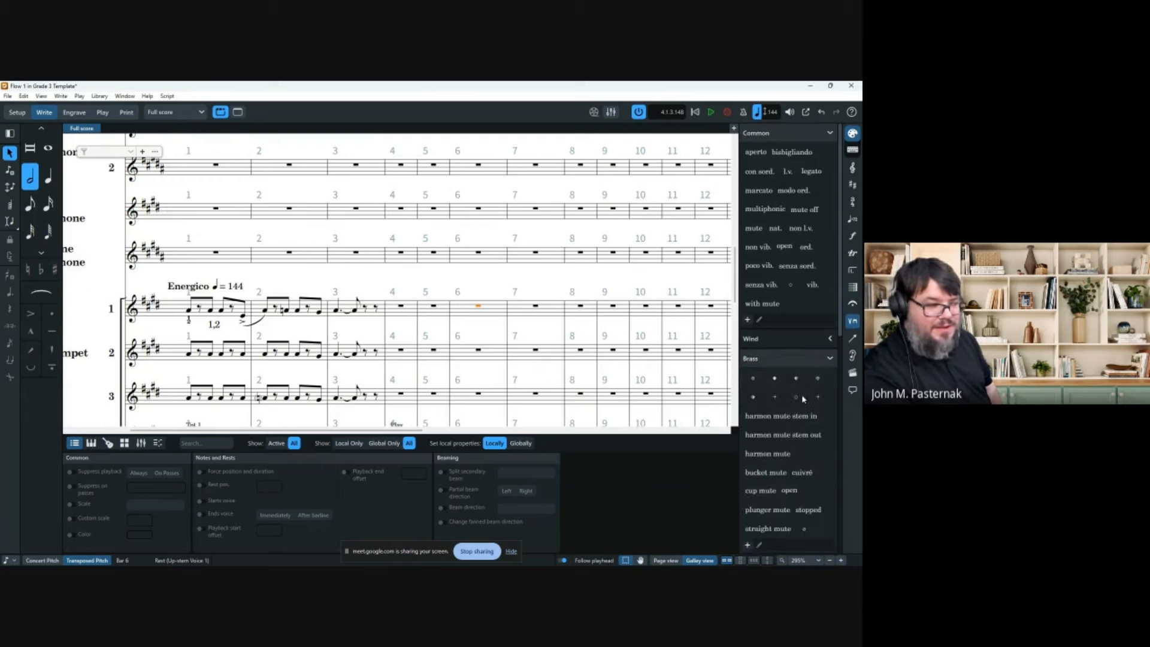
{"action": "left_click", "coordinate": [794, 492]}
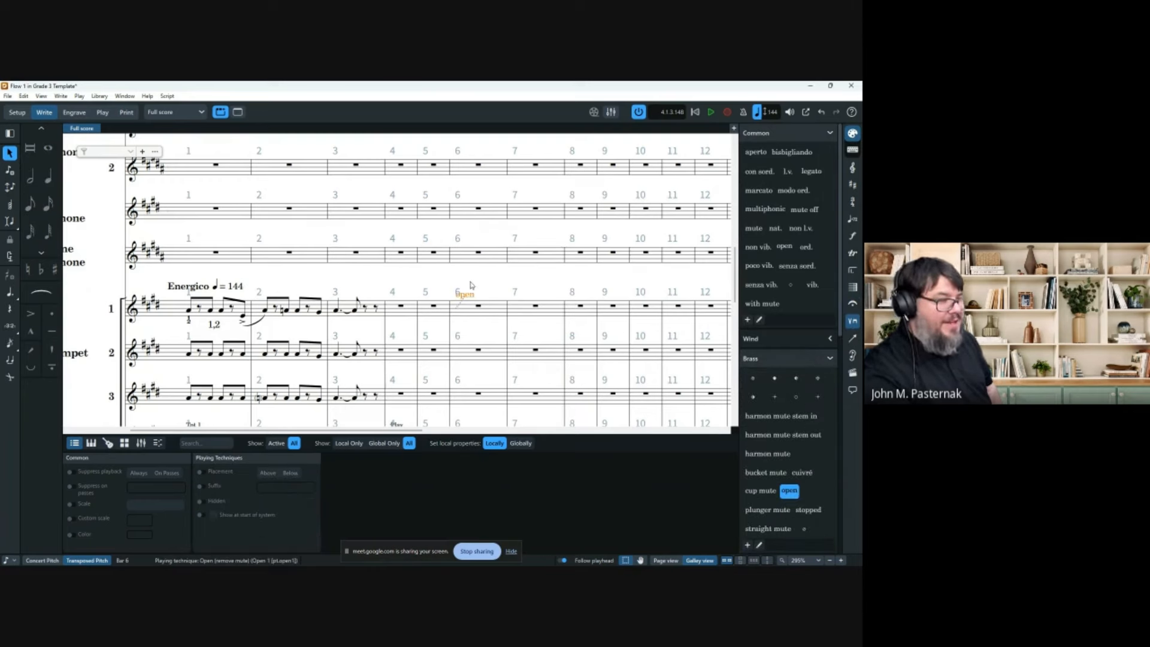
{"action": "key", "text": "ctrl+z"}
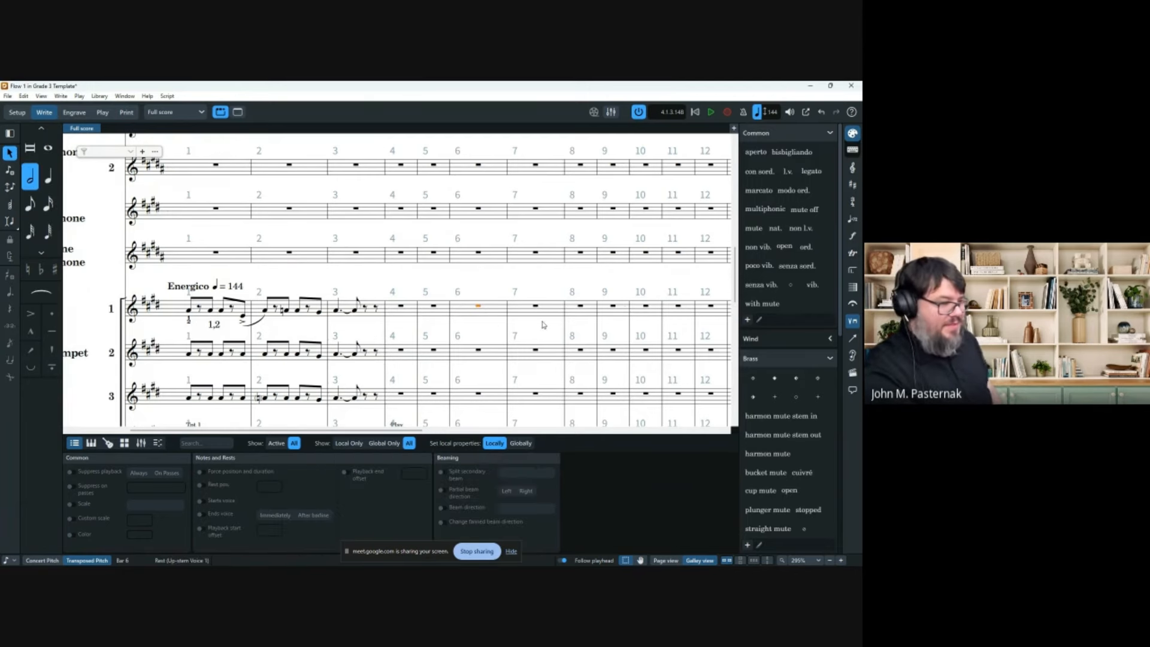
Put a Final barline after bar 15 through every staff using the Bars and Barlines panel.
{"action": "scroll", "coordinate": [543, 325], "scroll_direction": "right", "scroll_amount": 5}
{"action": "scroll", "coordinate": [494, 288], "scroll_direction": "down", "scroll_amount": 4}
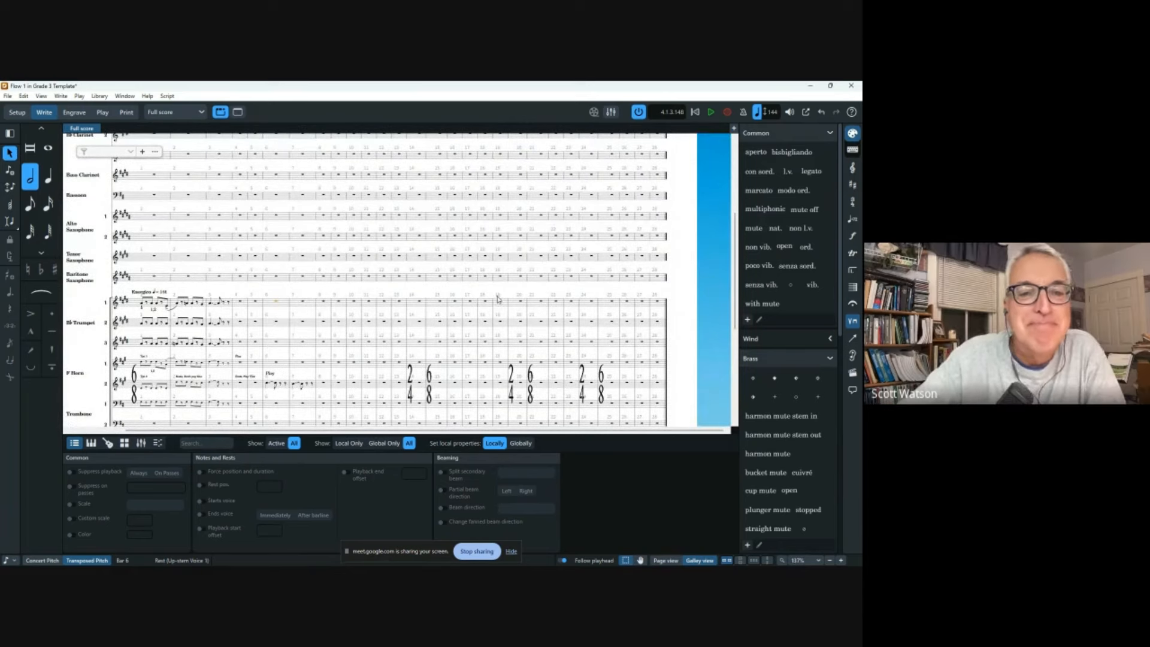
{"action": "scroll", "coordinate": [477, 293], "scroll_direction": "up", "scroll_amount": 5}
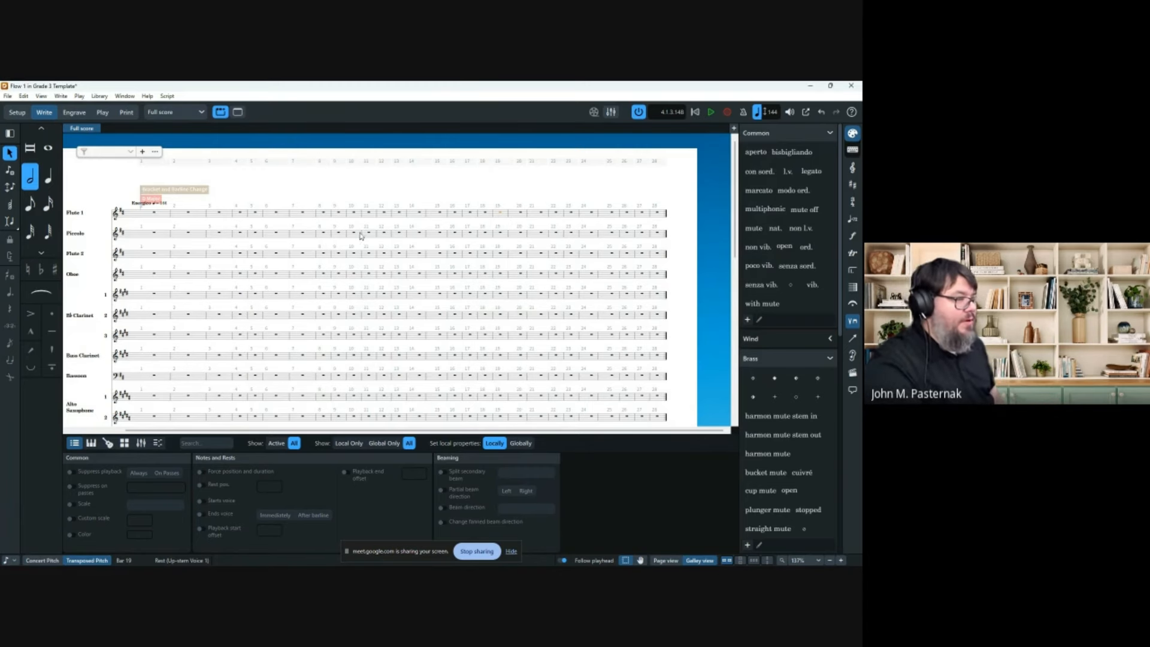
{"action": "scroll", "coordinate": [317, 244], "scroll_direction": "down", "scroll_amount": 5}
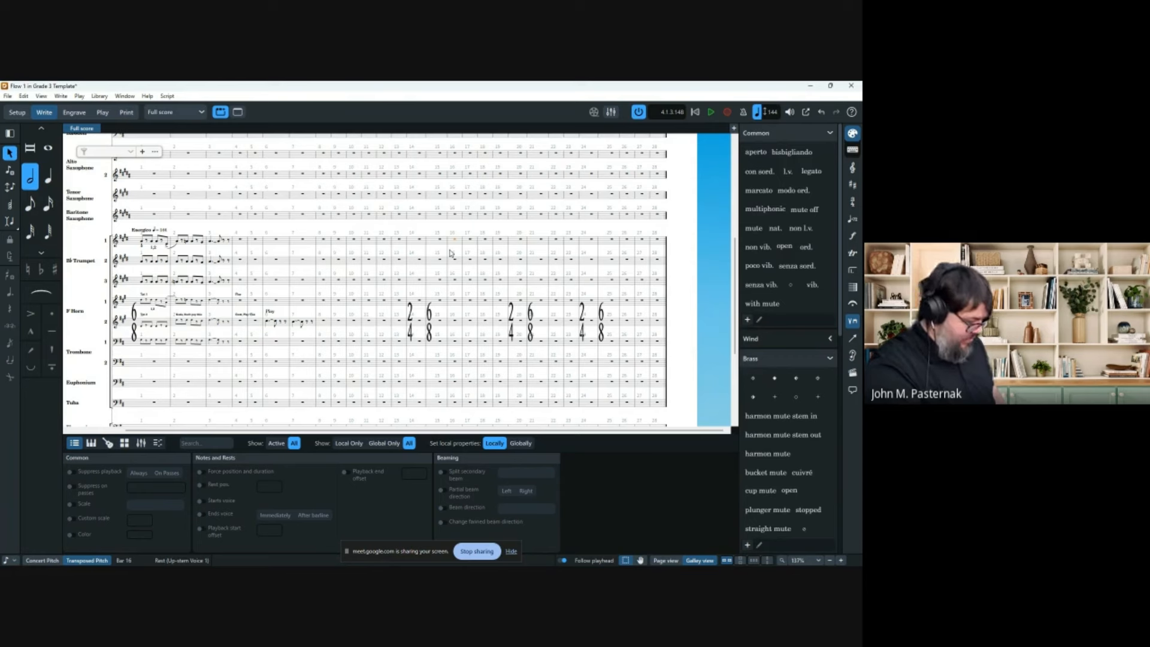
{"action": "left_click", "coordinate": [854, 289]}
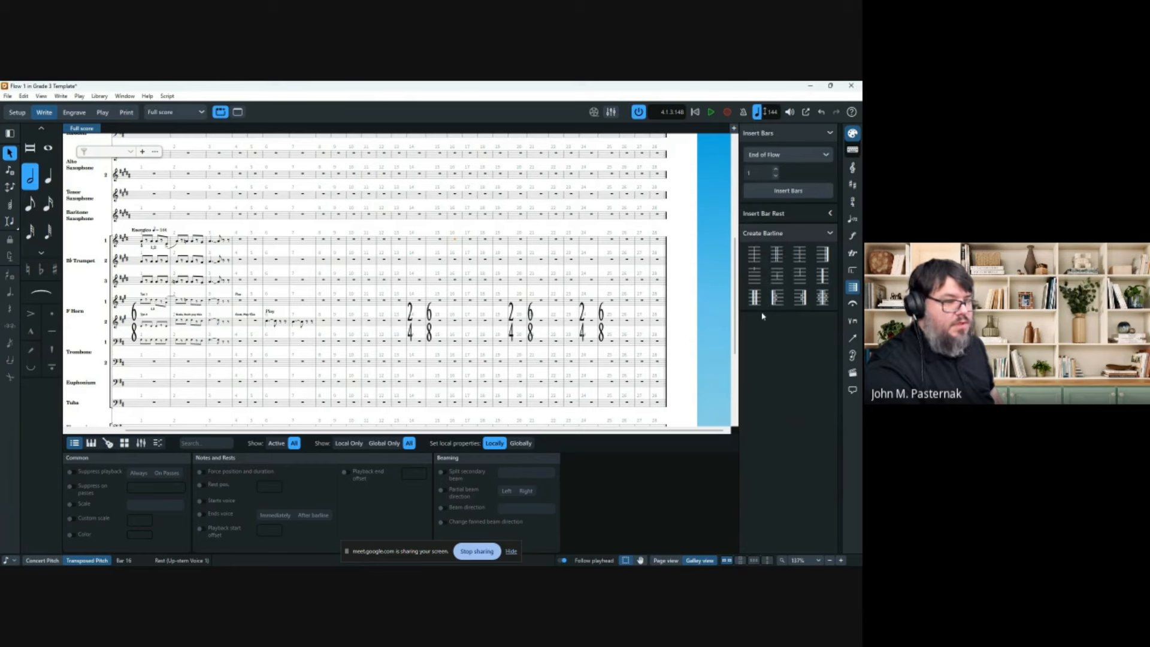
{"action": "left_click", "coordinate": [822, 255]}
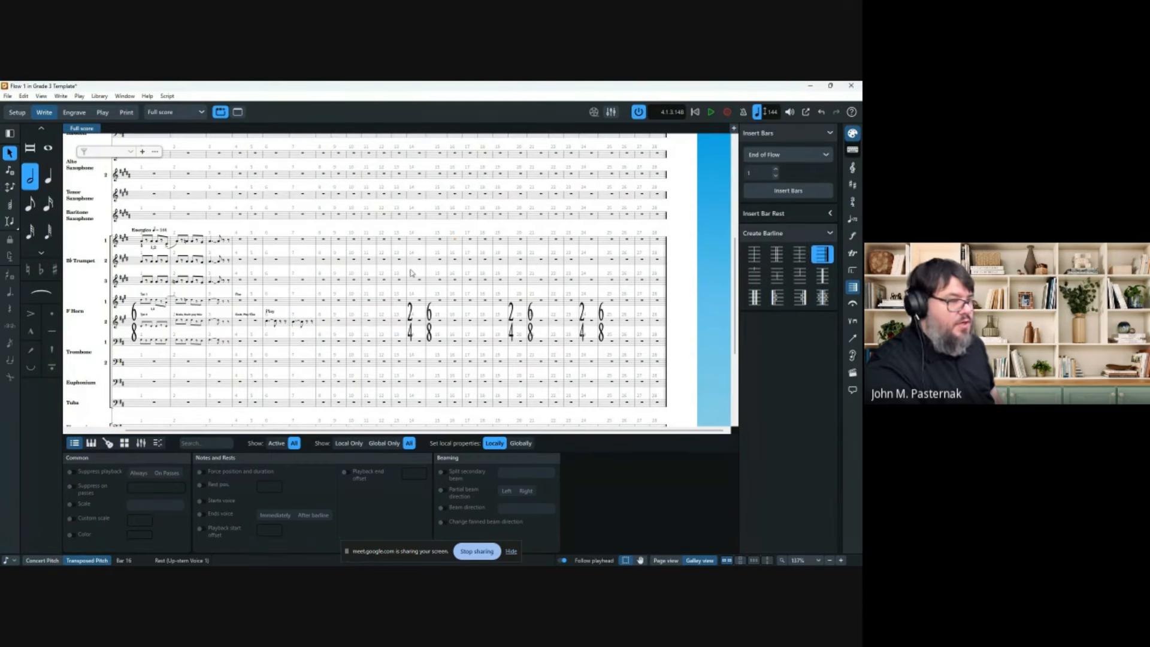
{"action": "left_click", "coordinate": [435, 243]}
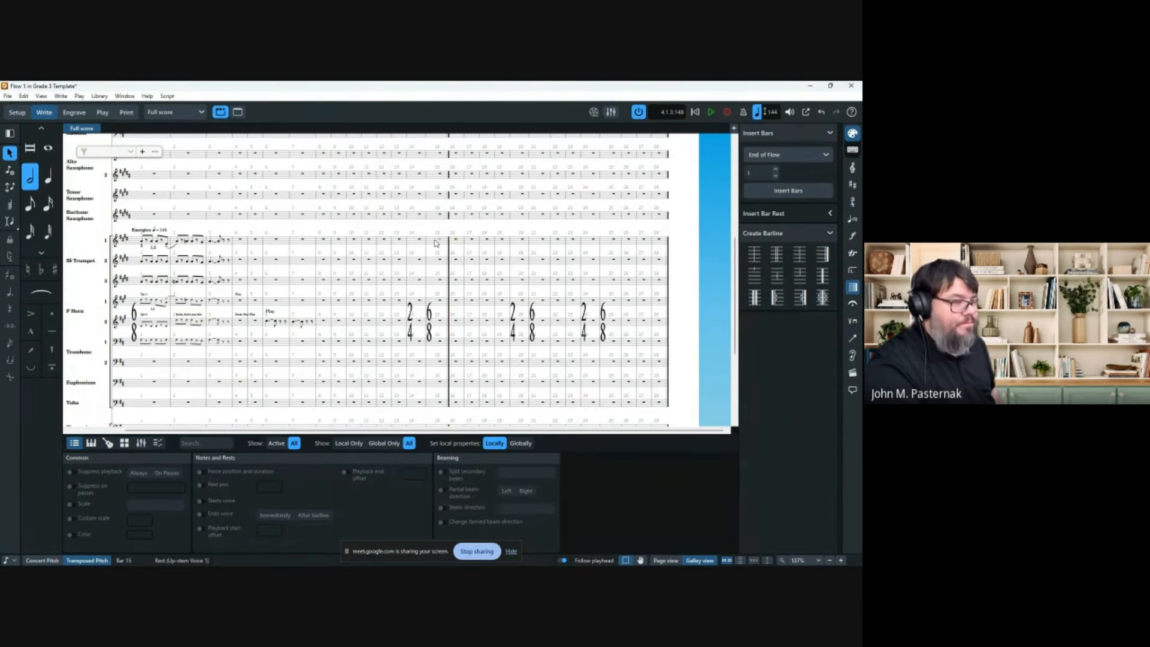
{"action": "left_click", "coordinate": [853, 323]}
{"action": "left_click", "coordinate": [853, 271]}
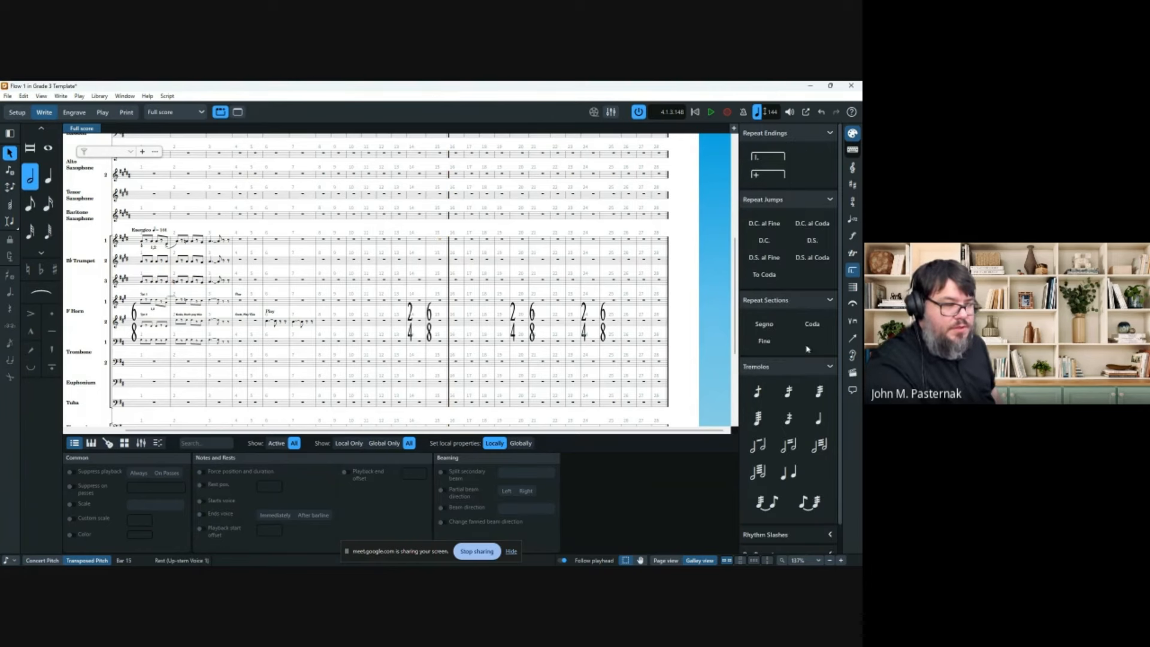
Add Fine at the bar 15 final barline and a D.C. al Fine dragged to the flow's end.
{"action": "left_click", "coordinate": [767, 342]}
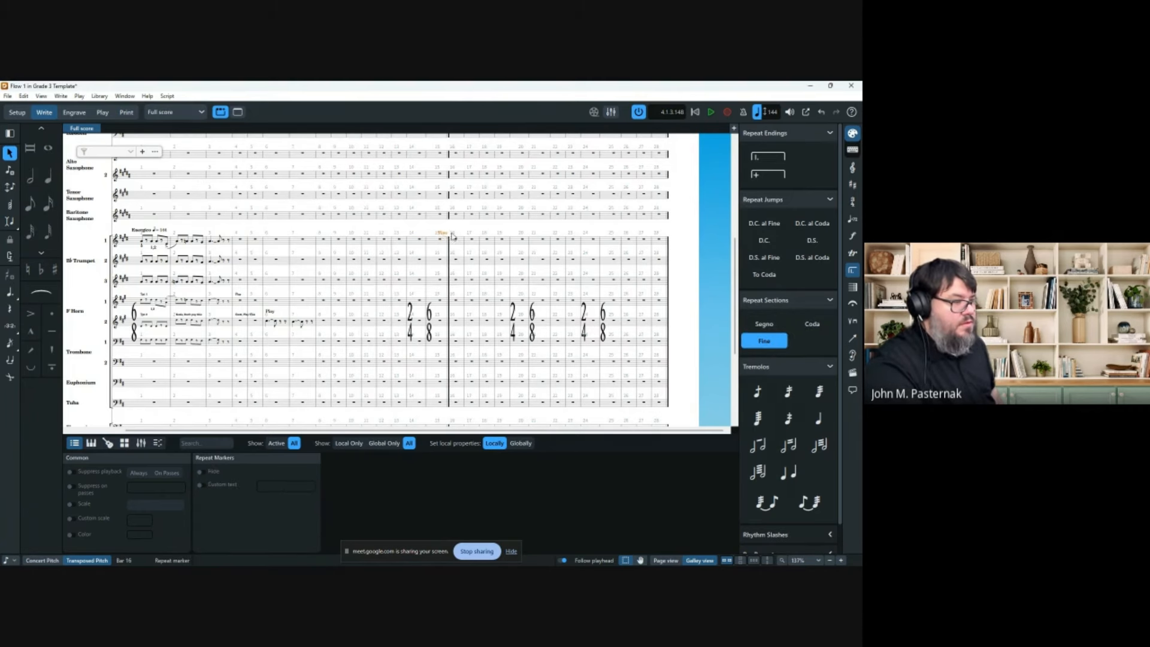
{"action": "key", "text": "Escape"}
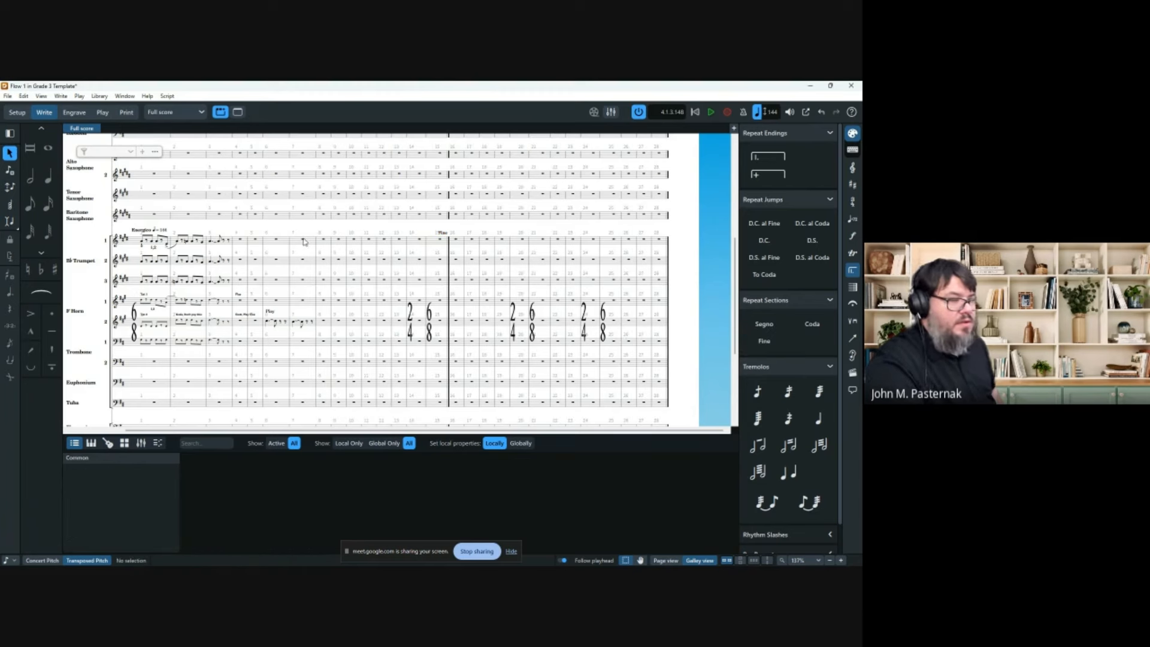
{"action": "left_click", "coordinate": [257, 242]}
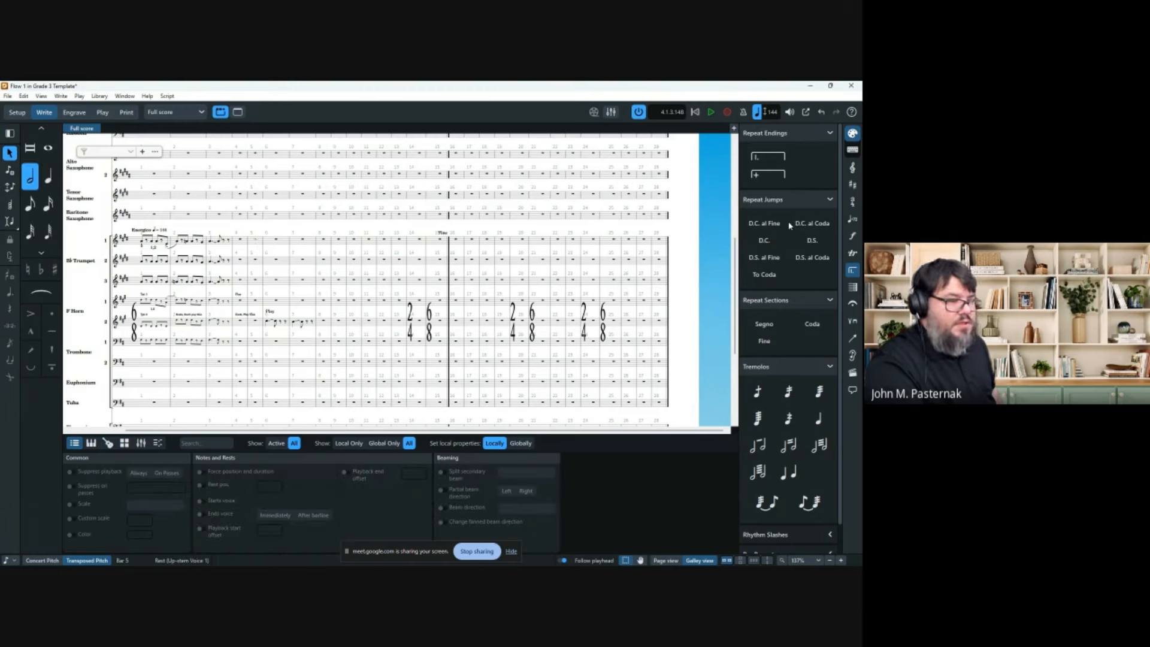
{"action": "left_click", "coordinate": [764, 223]}
{"action": "left_click", "coordinate": [744, 256]}
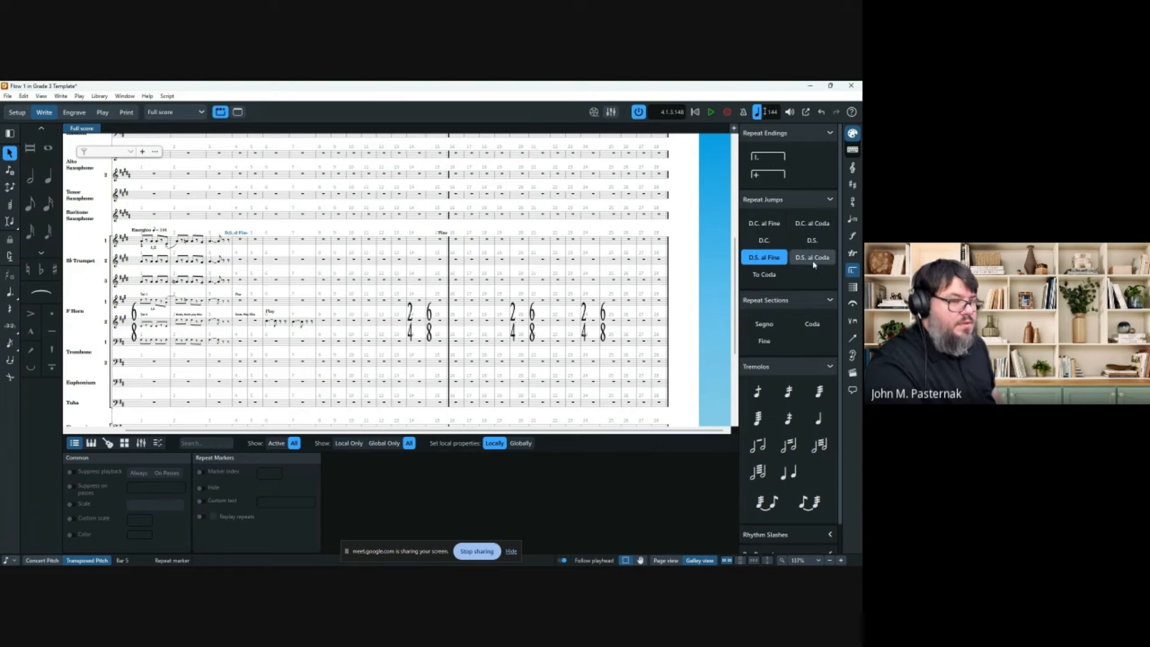
{"action": "left_click", "coordinate": [764, 223]}
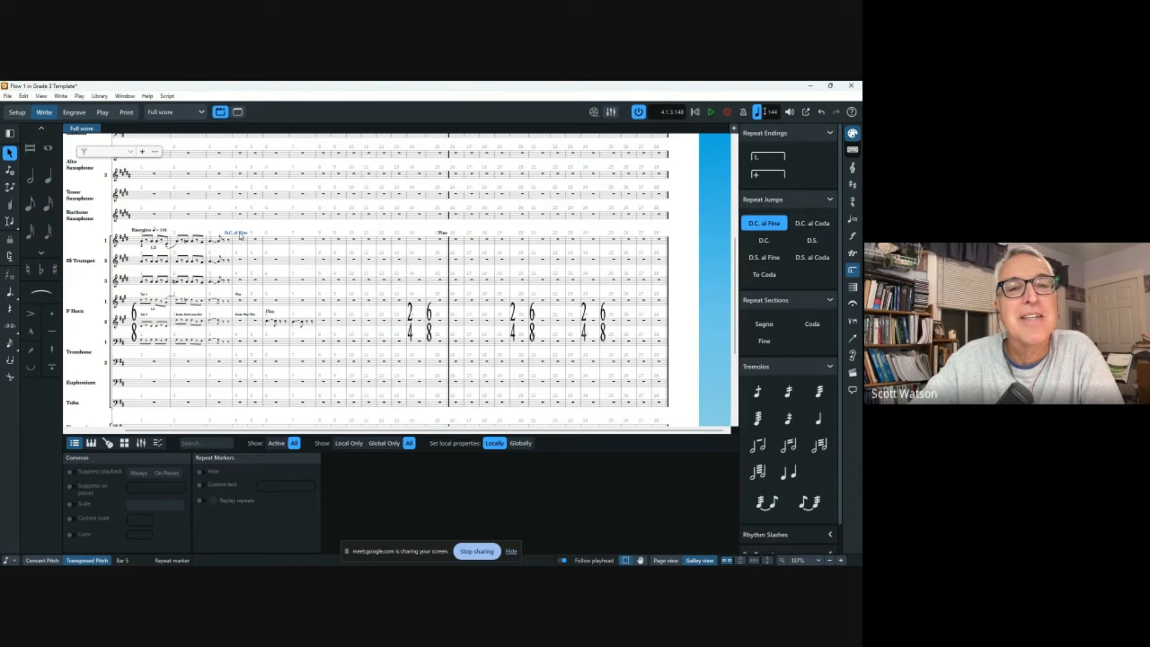
{"action": "left_click_drag", "start_coordinate": [239, 235], "coordinate": [667, 239]}
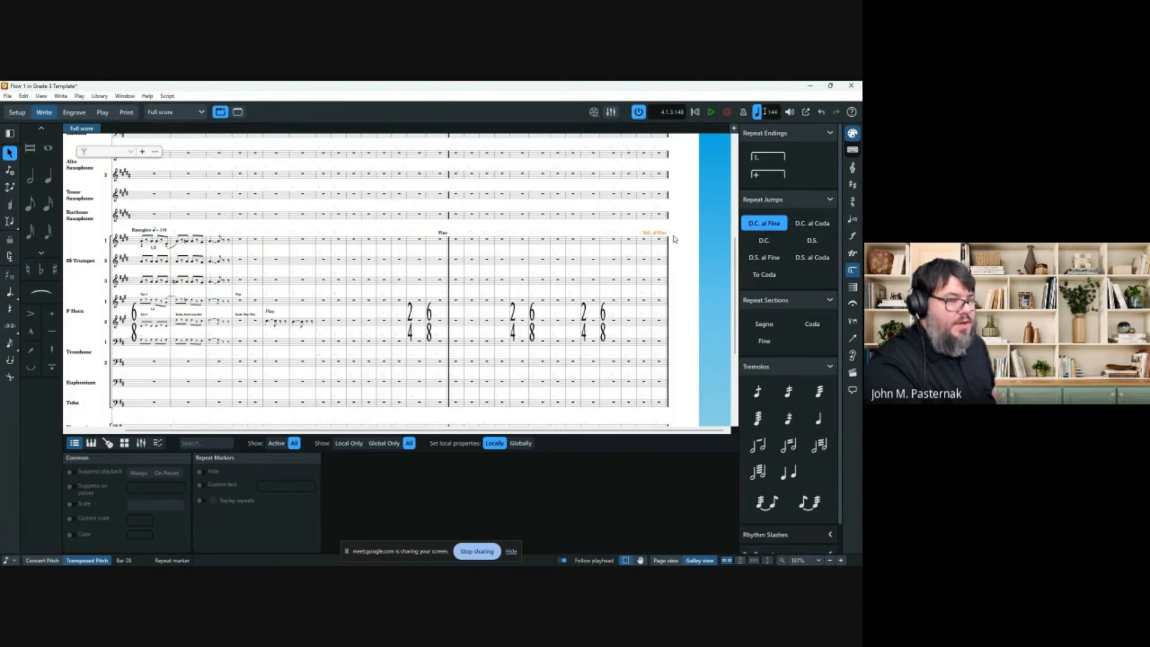
{"action": "left_click", "coordinate": [678, 234]}
Replace the D.C. al Fine with a D.S. al Fine at the final barline after bar 28.
{"action": "key", "text": "z"}
{"action": "key", "text": "z"}
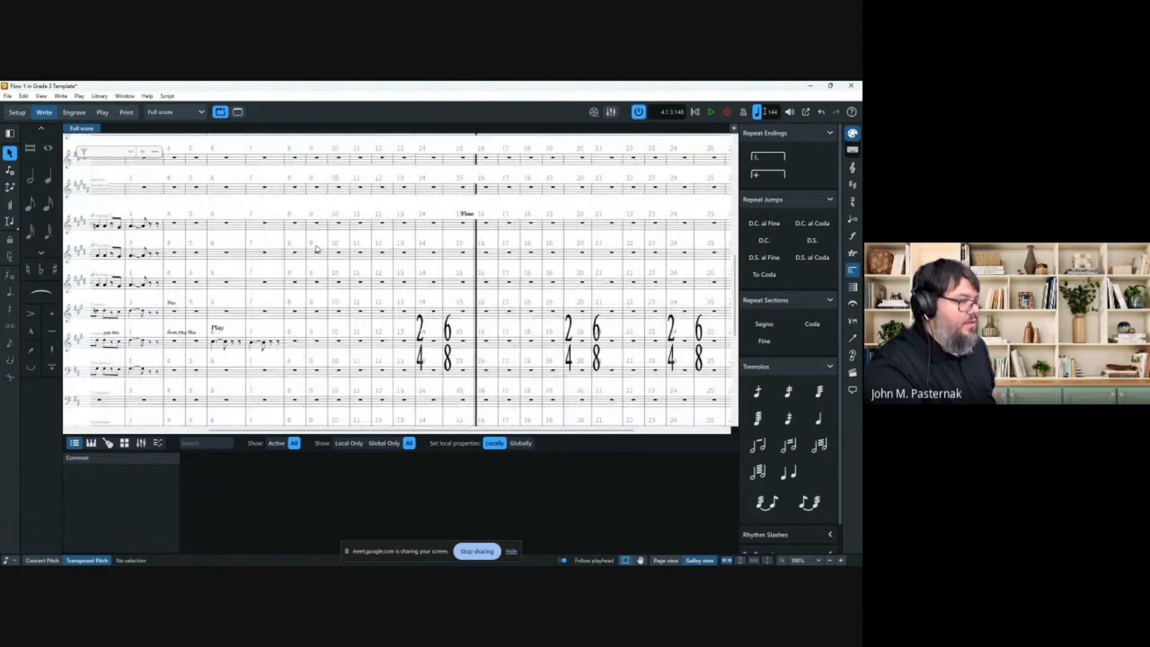
{"action": "left_click_drag", "start_coordinate": [625, 253], "coordinate": [316, 248]}
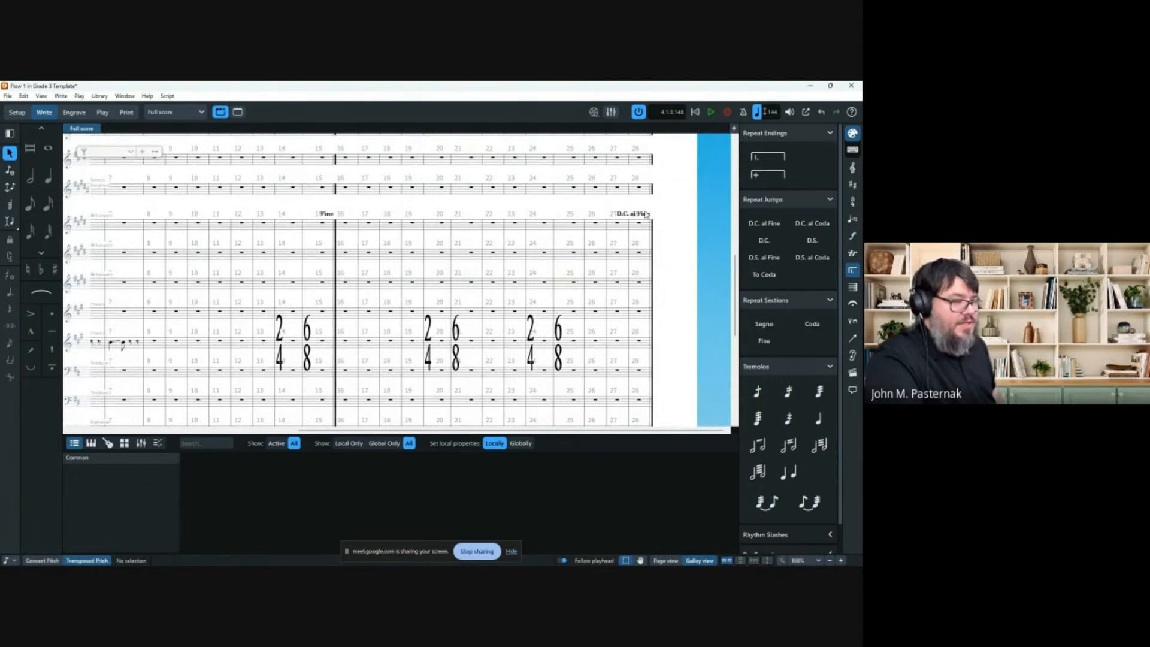
{"action": "left_click", "coordinate": [637, 214]}
{"action": "key", "text": "Delete"}
{"action": "left_click", "coordinate": [764, 257]}
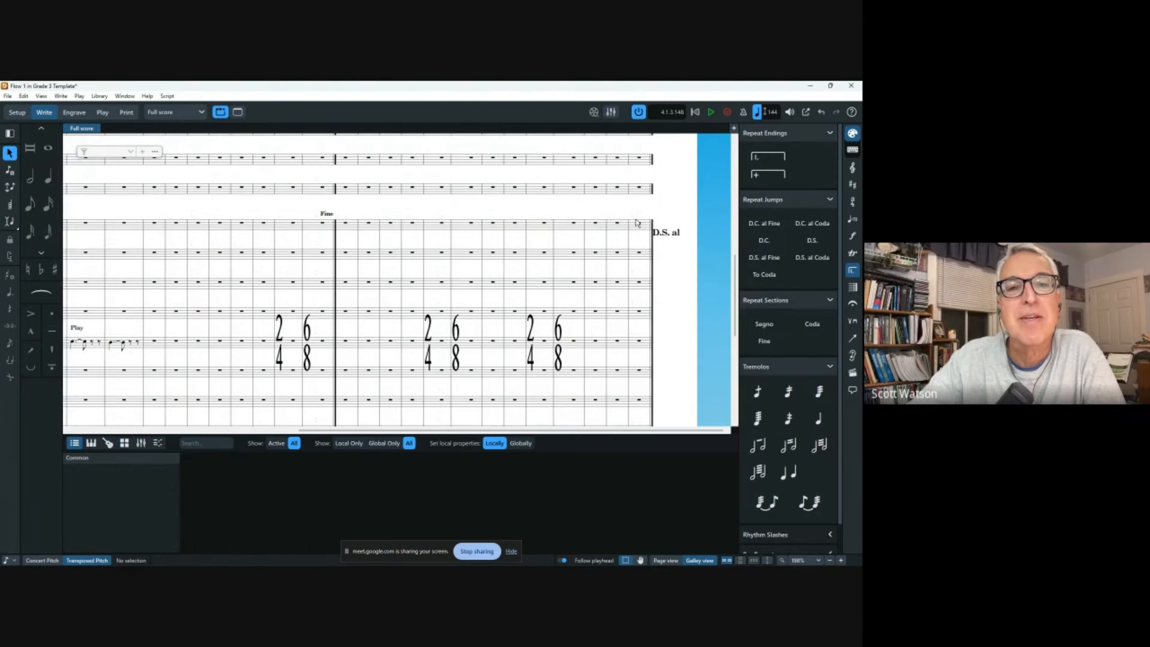
{"action": "left_click", "coordinate": [642, 238]}
{"action": "left_click_drag", "start_coordinate": [631, 215], "coordinate": [655, 217]}
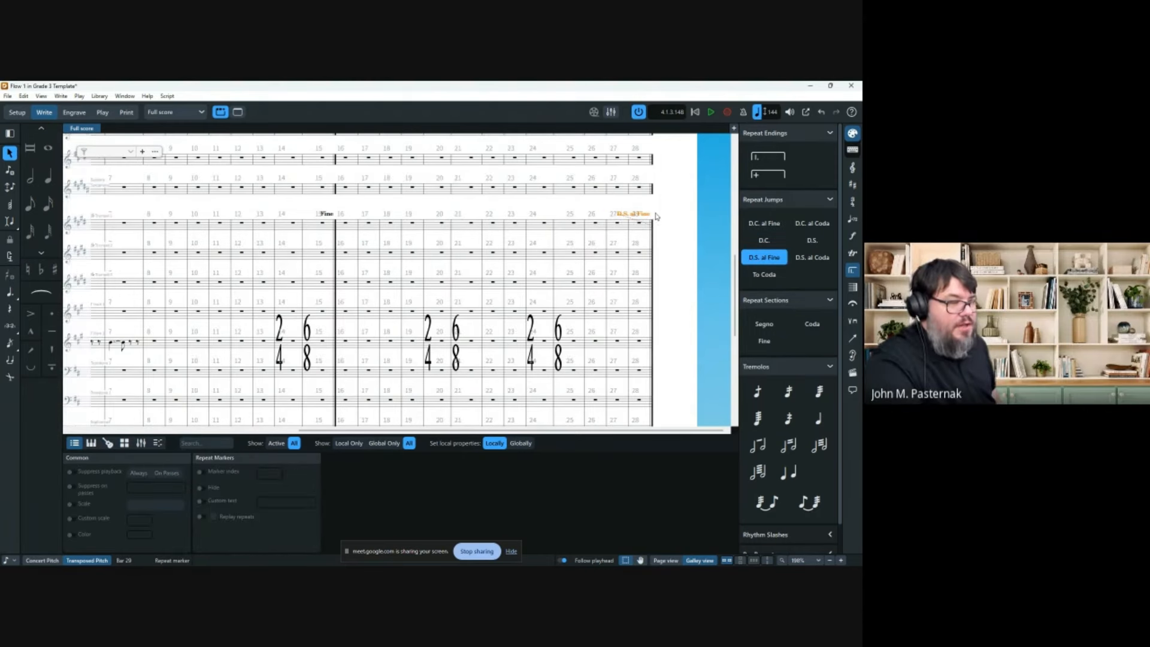
Add a segno at Trumpet 1's bar 6.
{"action": "scroll", "coordinate": [466, 257], "scroll_direction": "left", "scroll_amount": 5}
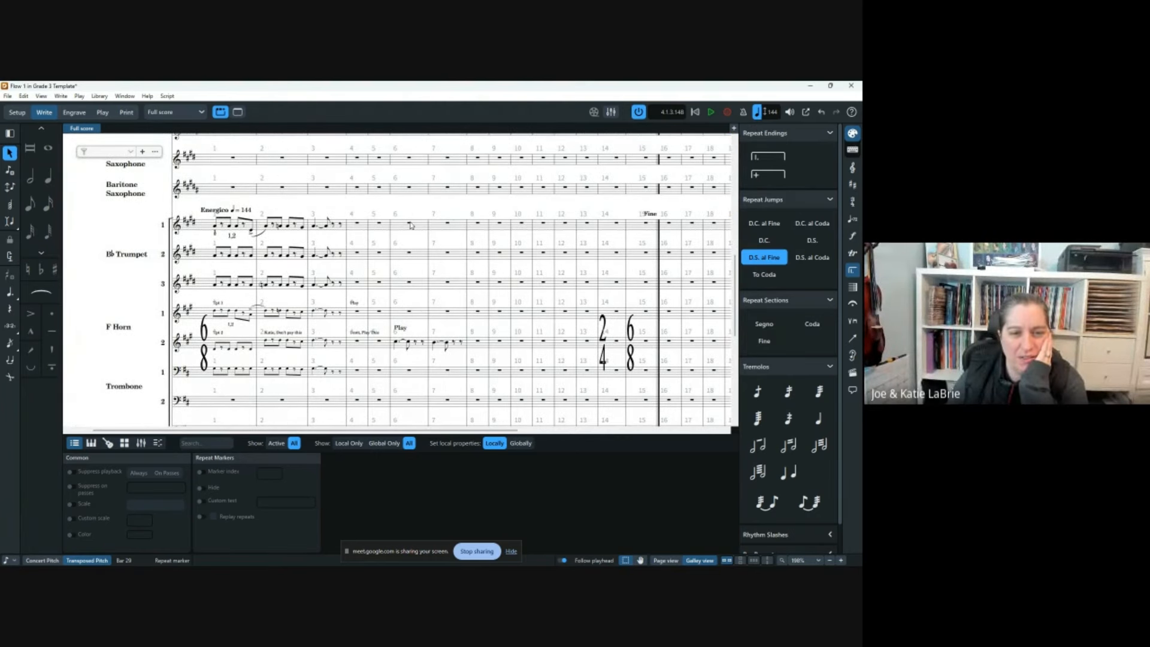
{"action": "left_click", "coordinate": [410, 224]}
{"action": "left_click", "coordinate": [766, 324]}
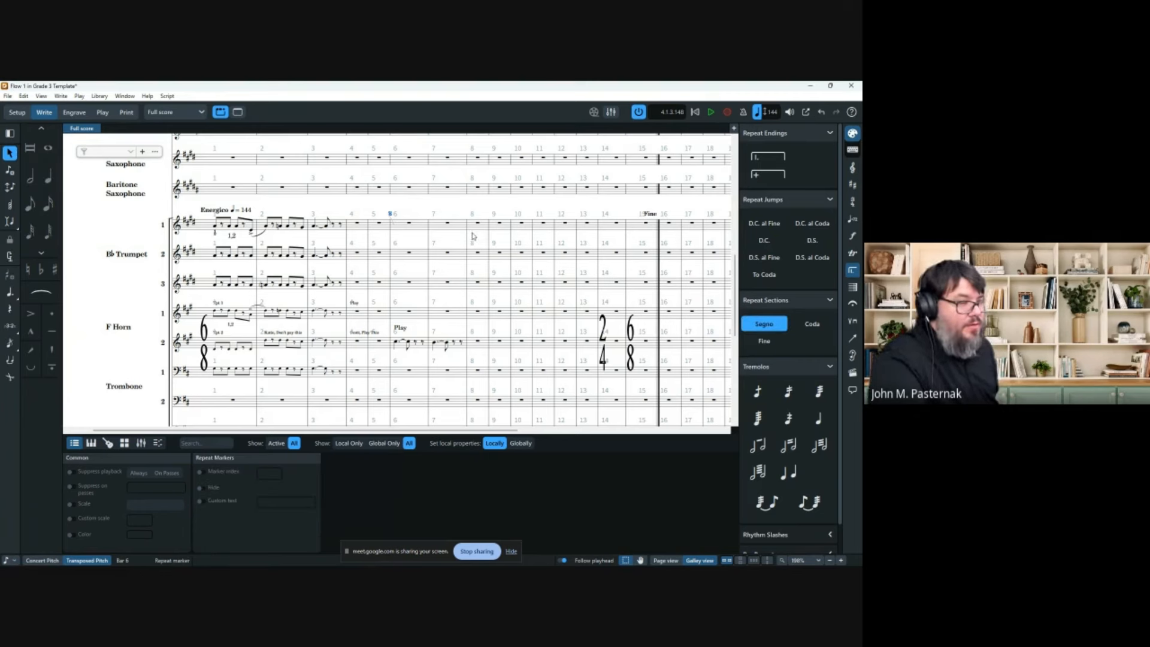
{"action": "scroll", "coordinate": [811, 345], "scroll_direction": "down", "scroll_amount": 1}
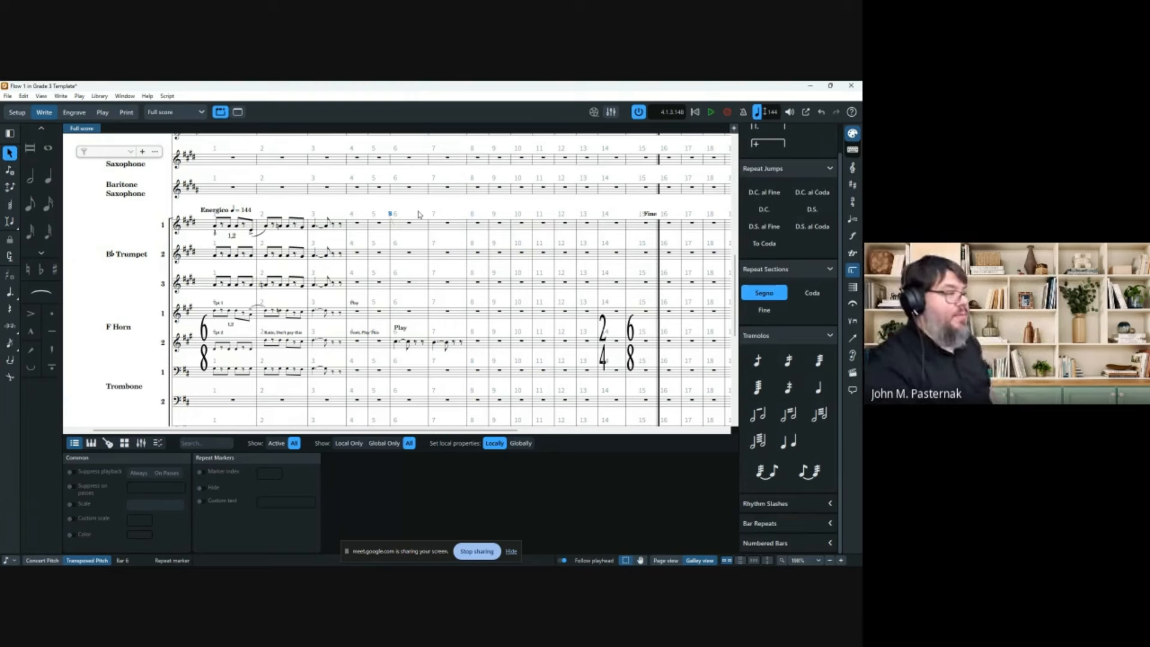
{"action": "left_click", "coordinate": [490, 210]}
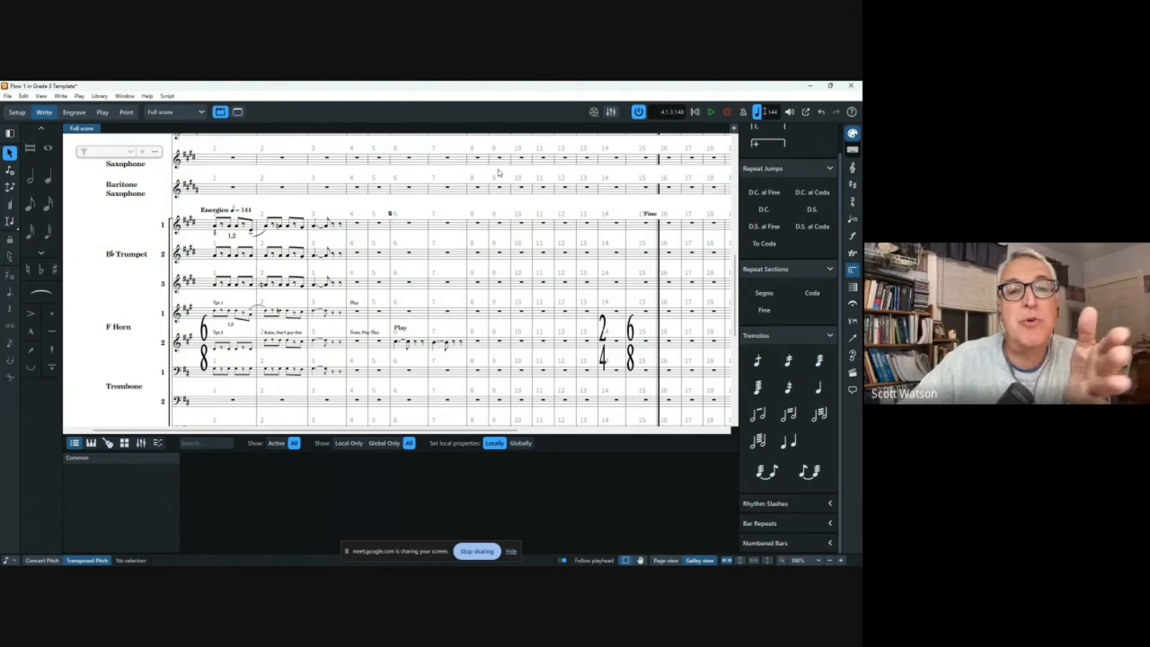
Repeat Trumpet 1's bar 2 rhythm onward through bar 27.
{"action": "scroll", "coordinate": [498, 175], "scroll_direction": "right", "scroll_amount": 3}
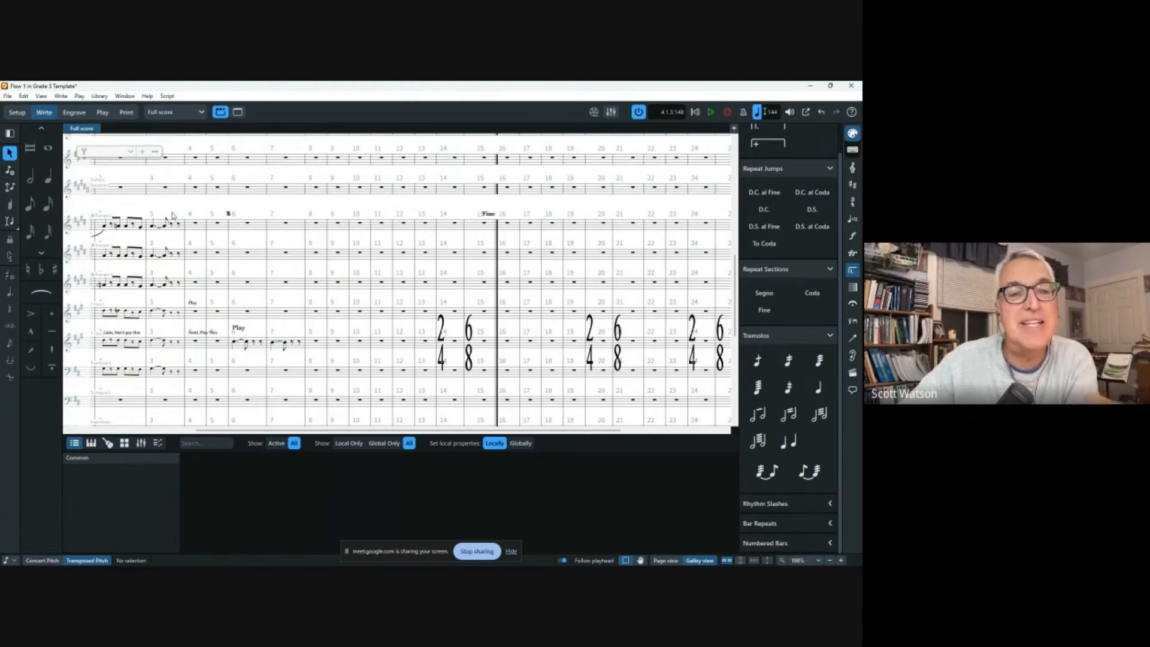
{"action": "left_click", "coordinate": [136, 227]}
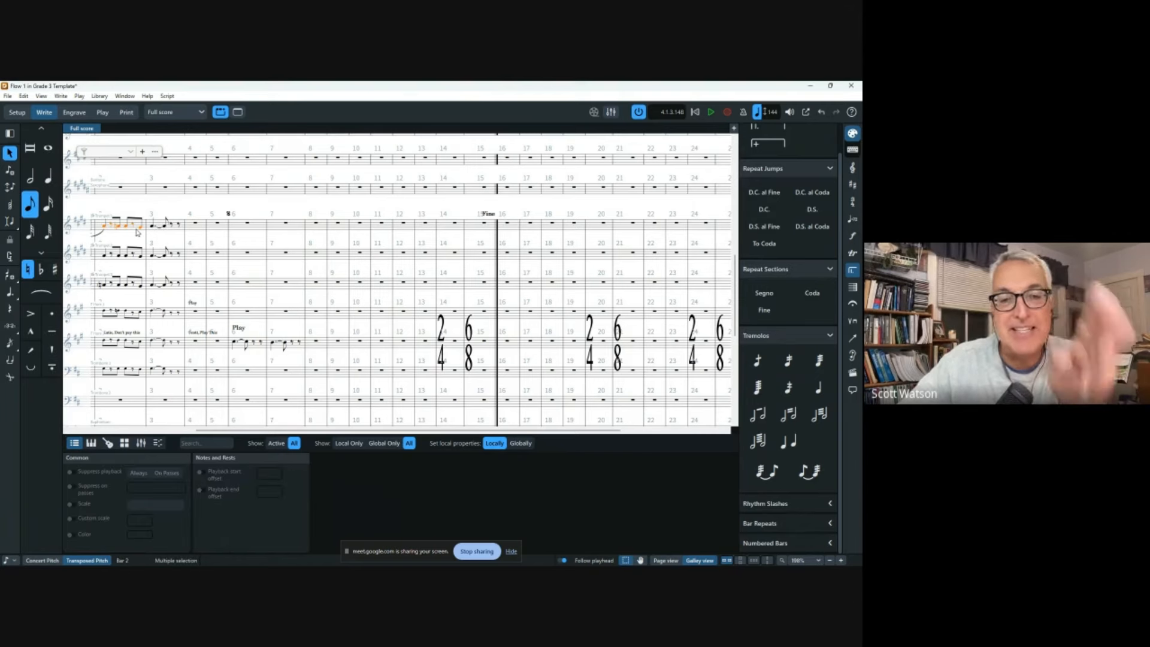
{"action": "key", "text": "r"}
{"action": "key", "text": "r"}
{"action": "key", "text": "r"}
{"action": "key", "text": "r"}
{"action": "key", "text": "r"}
{"action": "key", "text": "r"}
{"action": "key", "text": "r"}
{"action": "key", "text": "r"}
{"action": "key", "text": "r"}
{"action": "key", "text": "r"}
{"action": "key", "text": "r"}
{"action": "key", "text": "r"}
{"action": "key", "text": "r"}
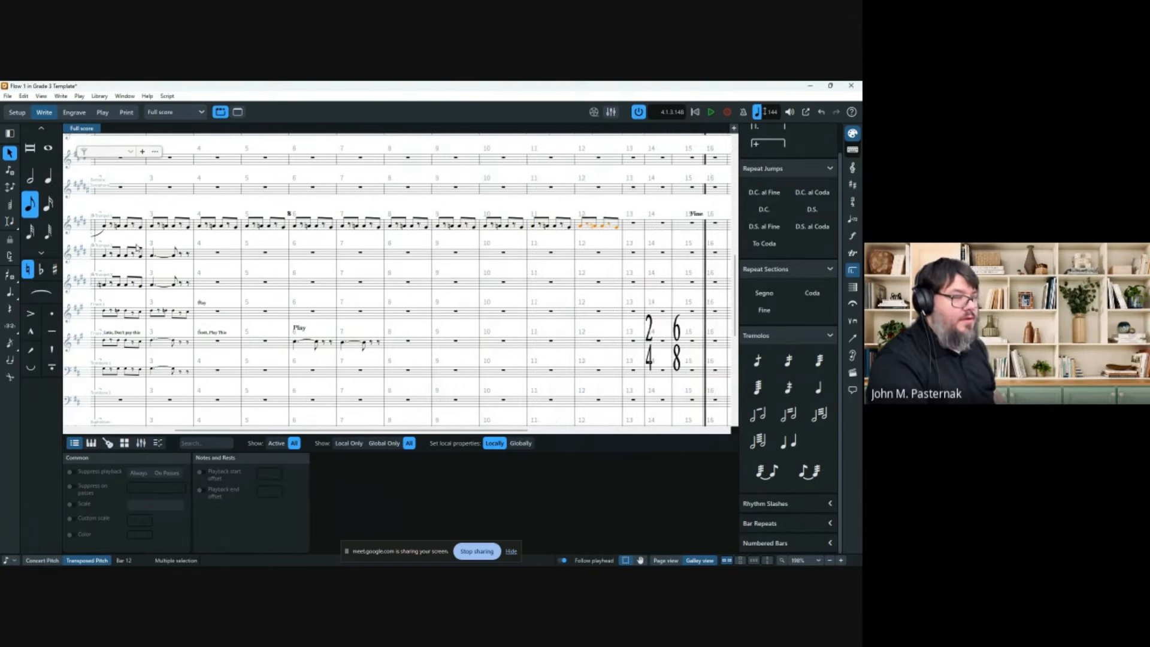
{"action": "key", "text": "r"}
{"action": "key", "text": "r"}
{"action": "key", "text": "r"}
{"action": "key", "text": "r"}
{"action": "key", "text": "r"}
{"action": "key", "text": "r"}
{"action": "key", "text": "r"}
{"action": "key", "text": "r"}
{"action": "key", "text": "r"}
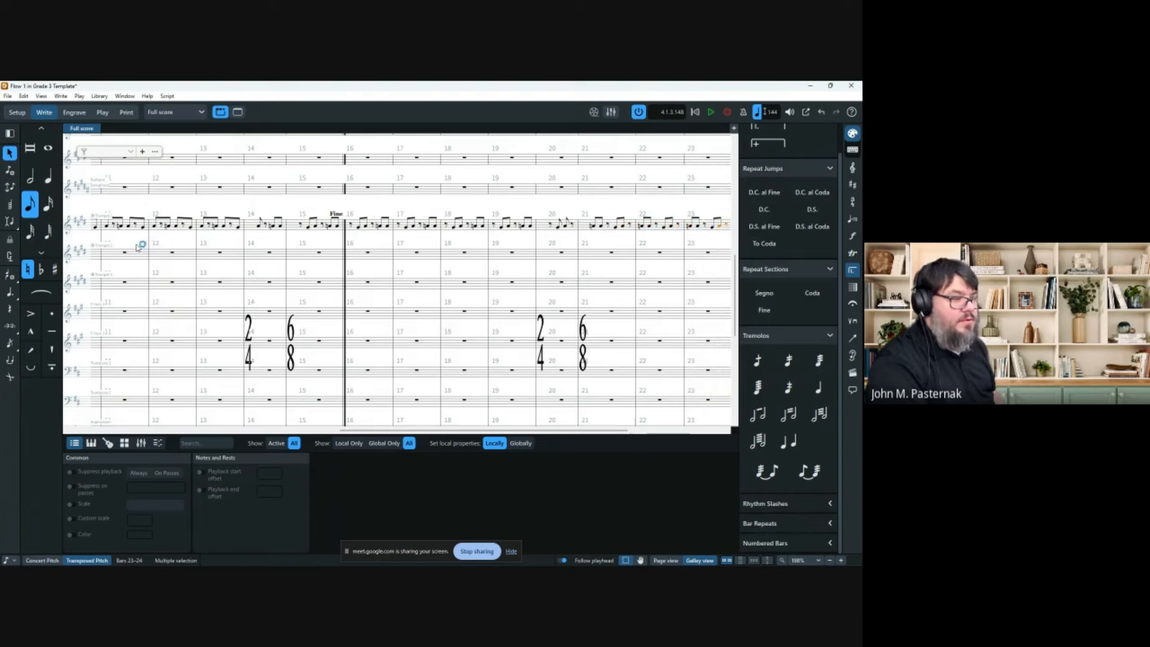
{"action": "key", "text": "r"}
{"action": "key", "text": "r"}
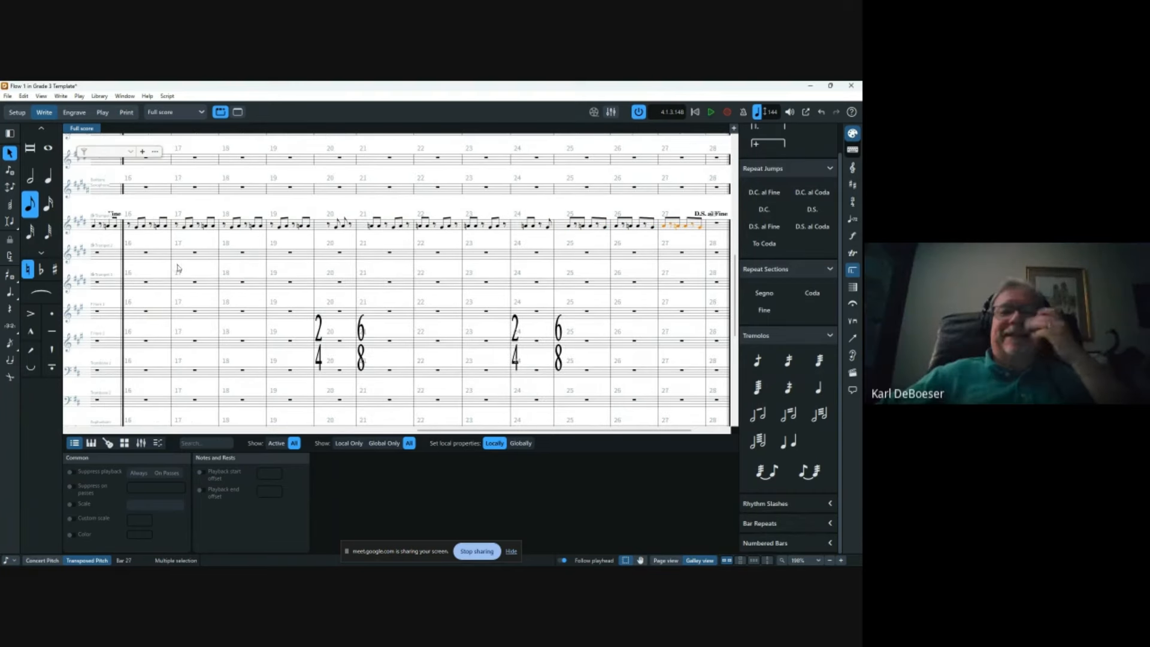
{"action": "key", "text": "r"}
Start playback of the full score from bar 1.
{"action": "scroll", "coordinate": [333, 264], "scroll_direction": "right", "scroll_amount": 2}
{"action": "scroll", "coordinate": [332, 267], "scroll_direction": "left", "scroll_amount": 15}
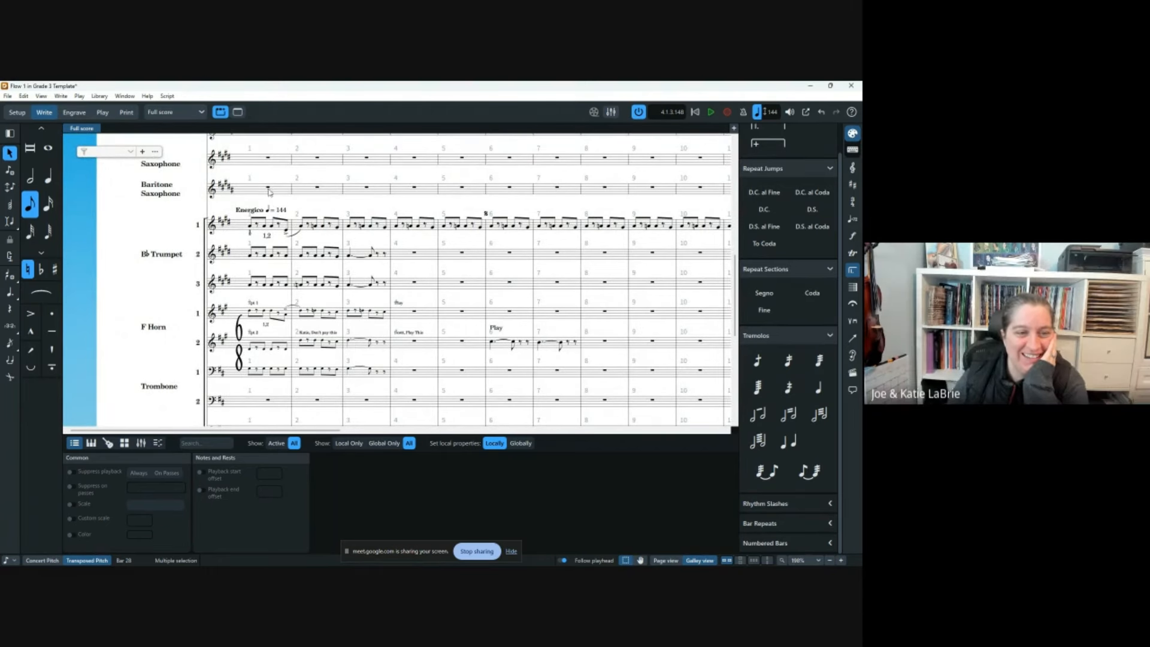
{"action": "left_click", "coordinate": [267, 191]}
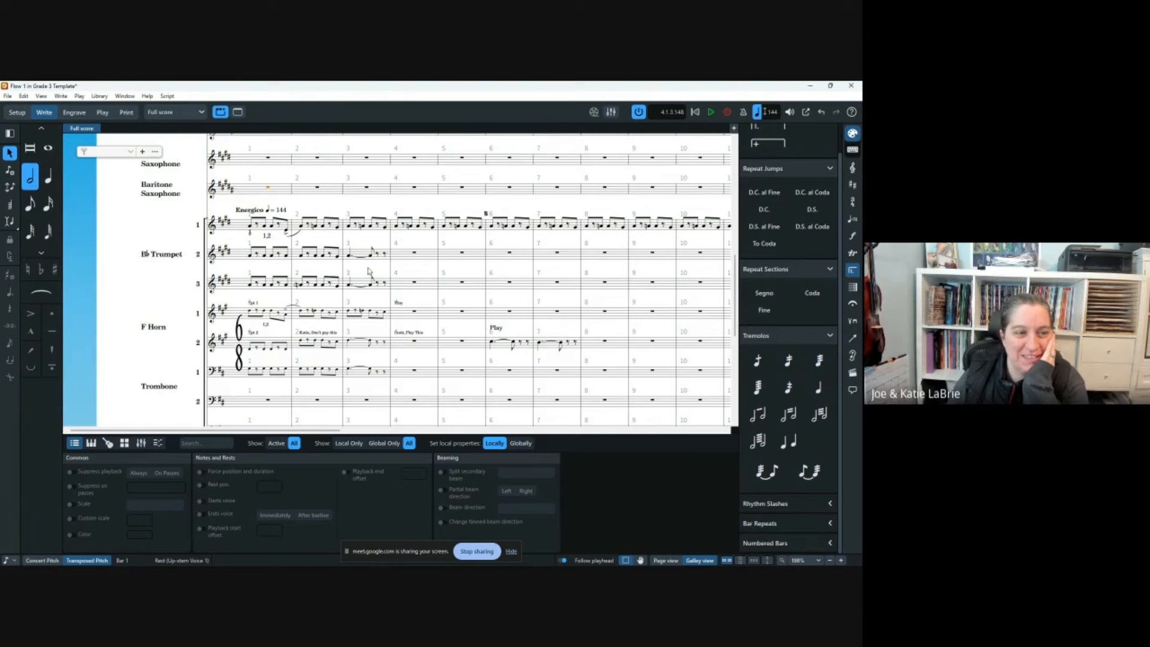
{"action": "key", "text": "space"}
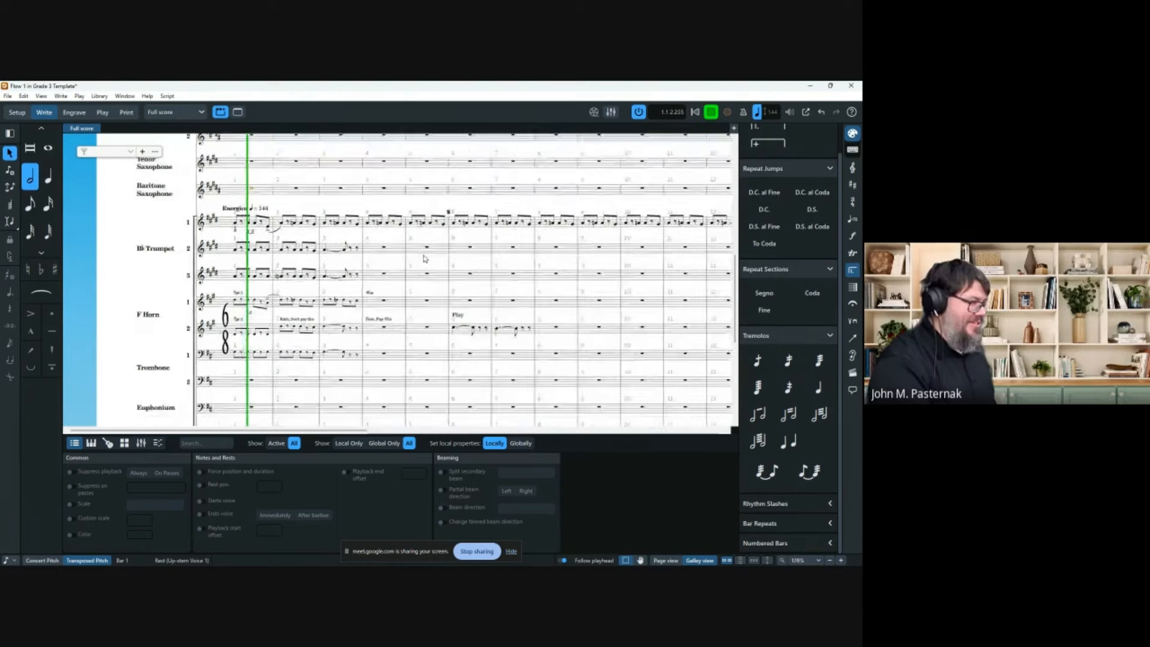
Zoom out and show the full score in Page view while playback continues.
{"action": "scroll", "coordinate": [414, 277], "scroll_direction": "down", "scroll_amount": 5}
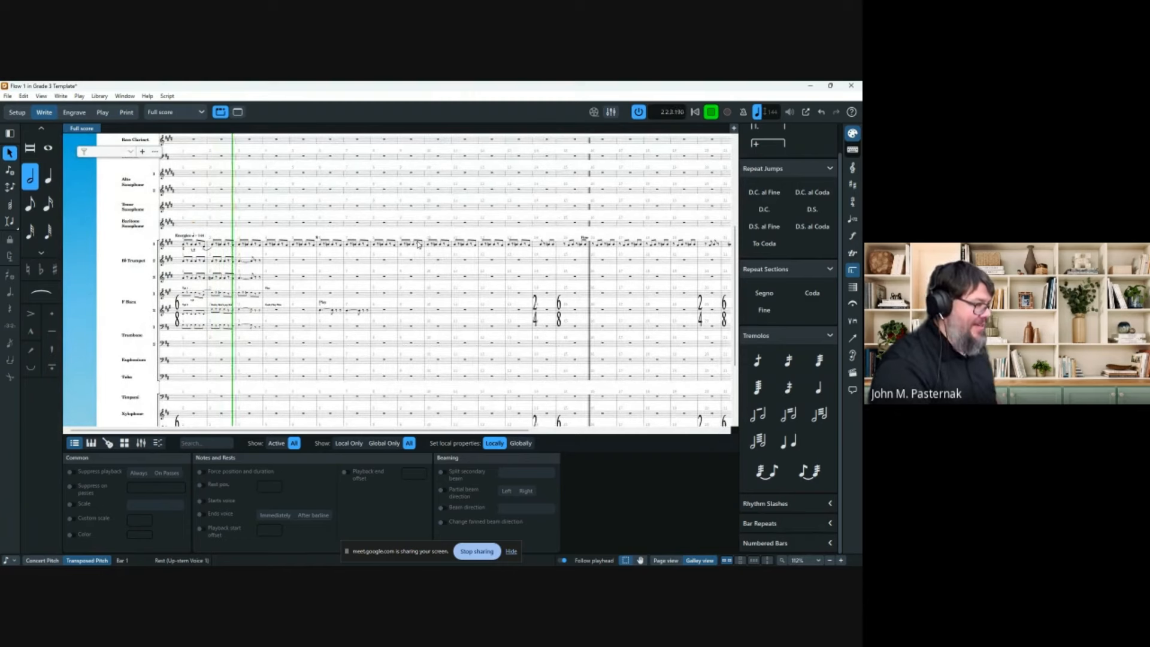
{"action": "scroll", "coordinate": [435, 226], "scroll_direction": "down", "scroll_amount": 1}
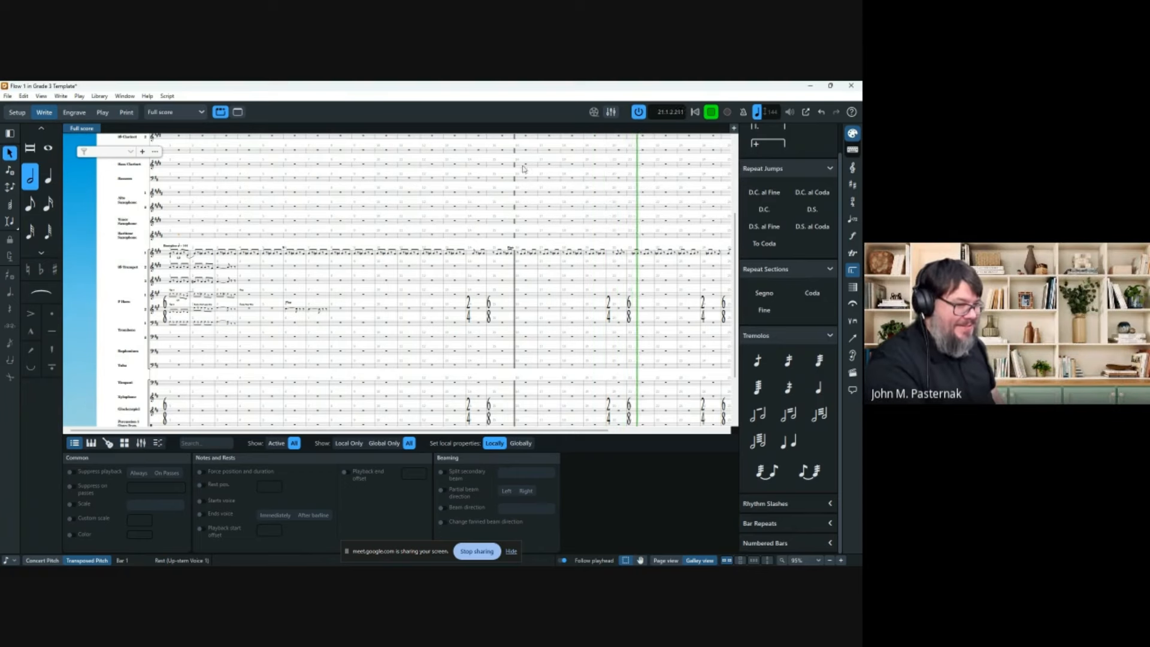
{"action": "left_click", "coordinate": [665, 560]}
{"action": "scroll", "coordinate": [554, 299], "scroll_direction": "down", "scroll_amount": 2}
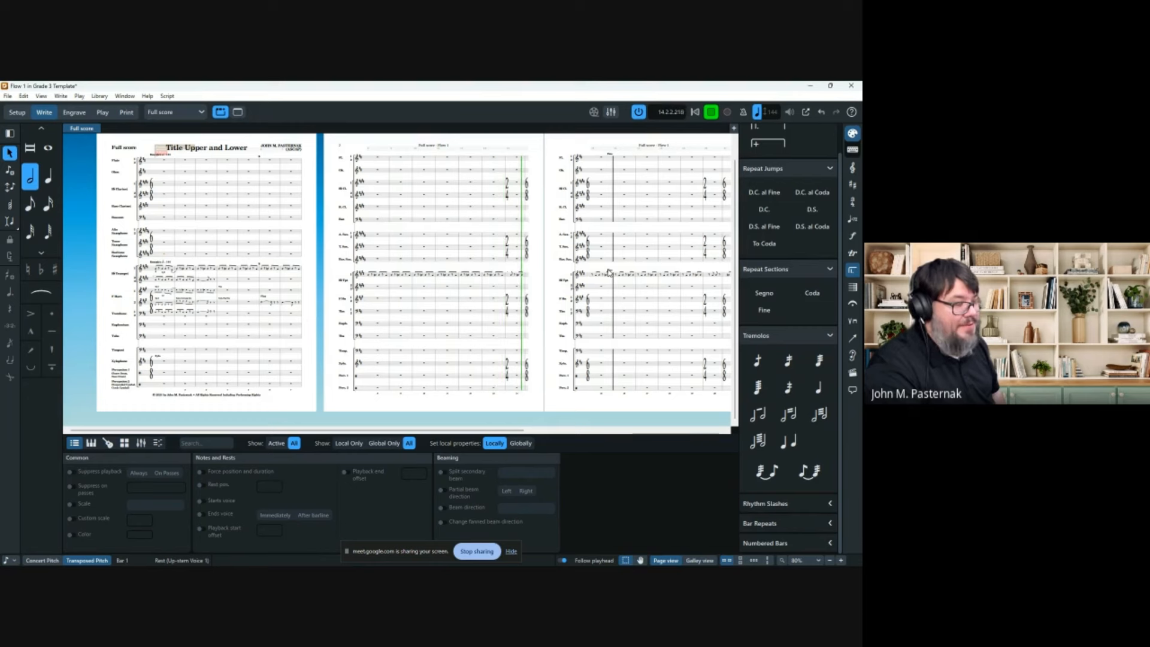
Stop playback, zoom back in and return the score to Galley view.
{"action": "key", "text": "space"}
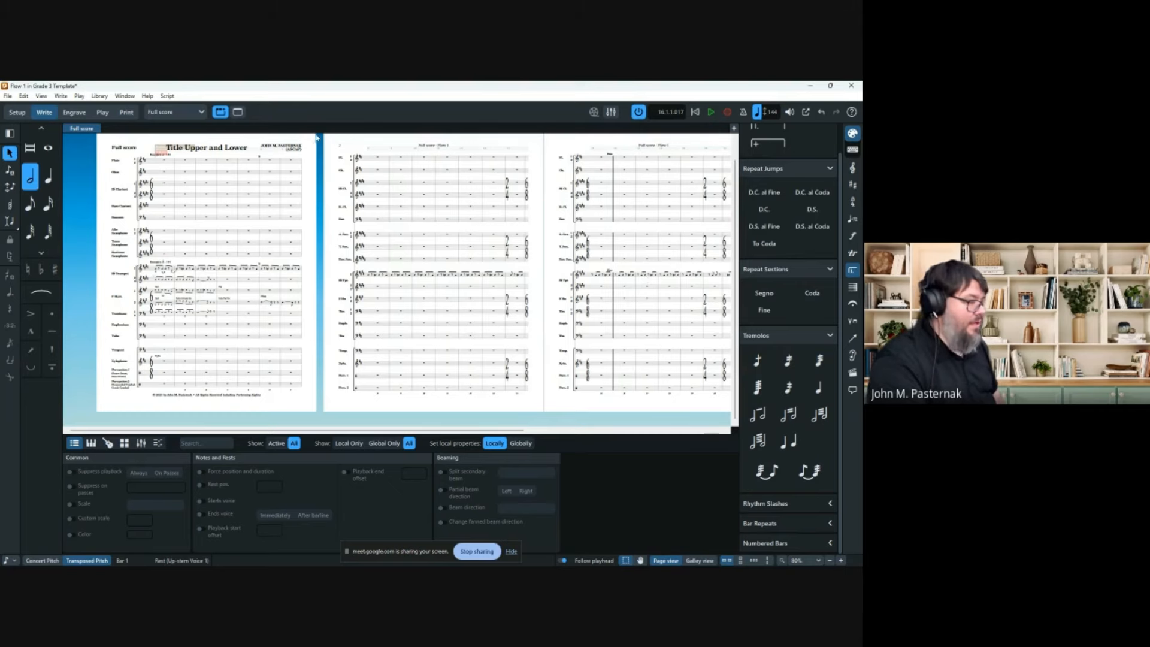
{"action": "scroll", "coordinate": [231, 216], "scroll_direction": "up", "scroll_amount": 11}
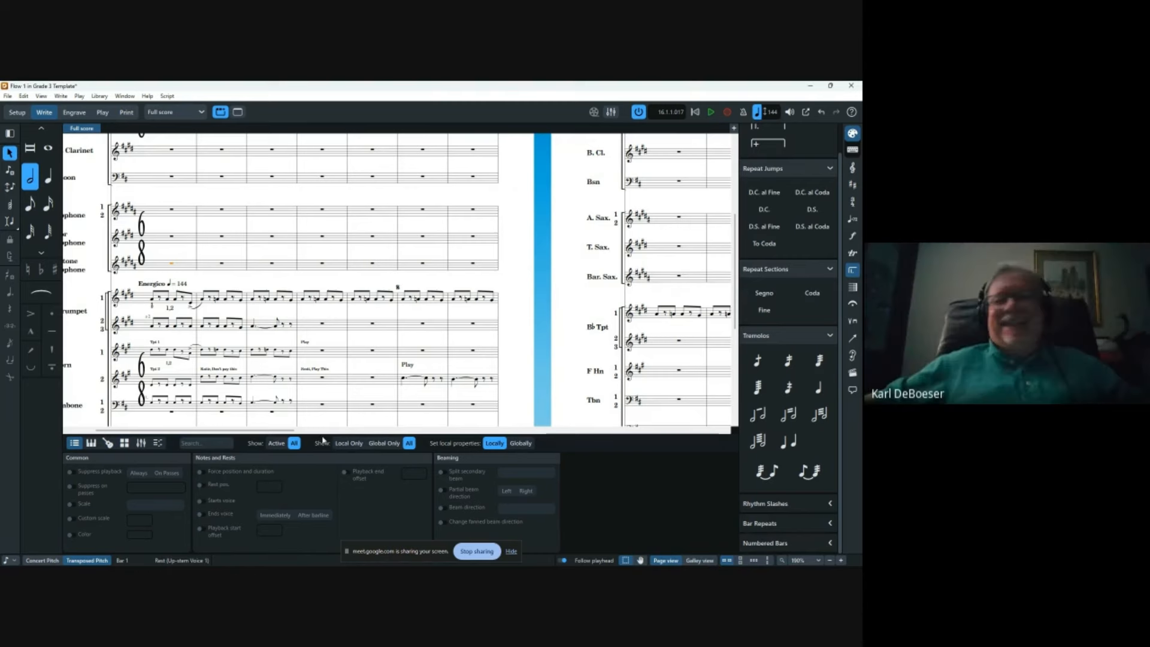
{"action": "left_click", "coordinate": [700, 560]}
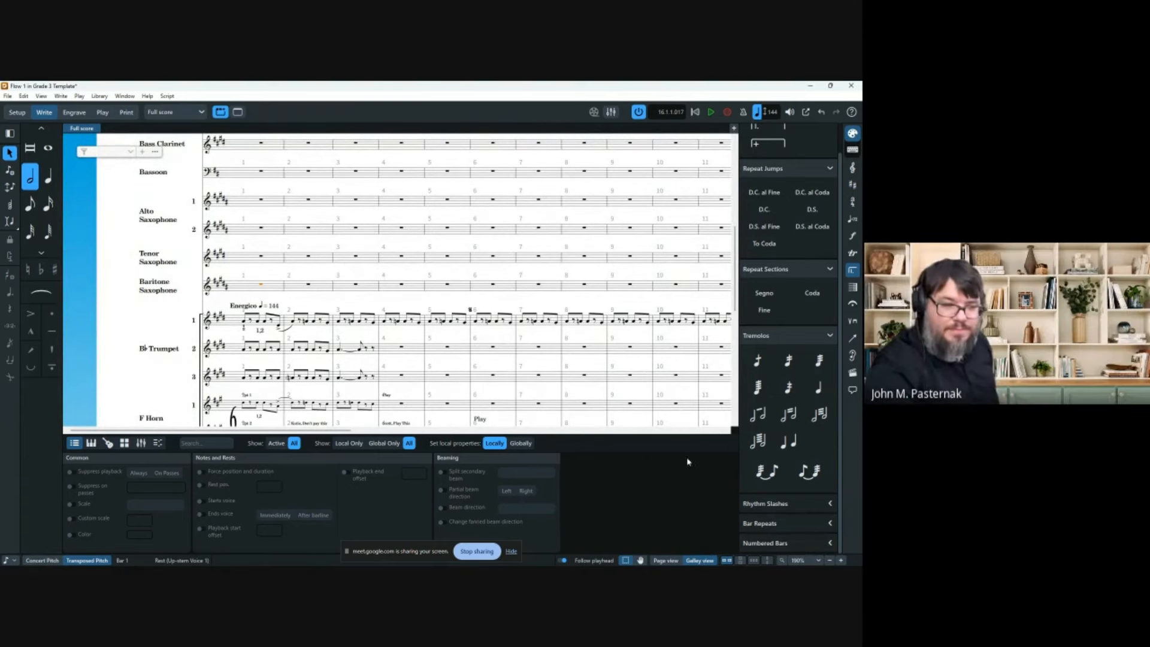
{"action": "left_click", "coordinate": [402, 348]}
{"action": "scroll", "coordinate": [407, 351], "scroll_direction": "right", "scroll_amount": 5}
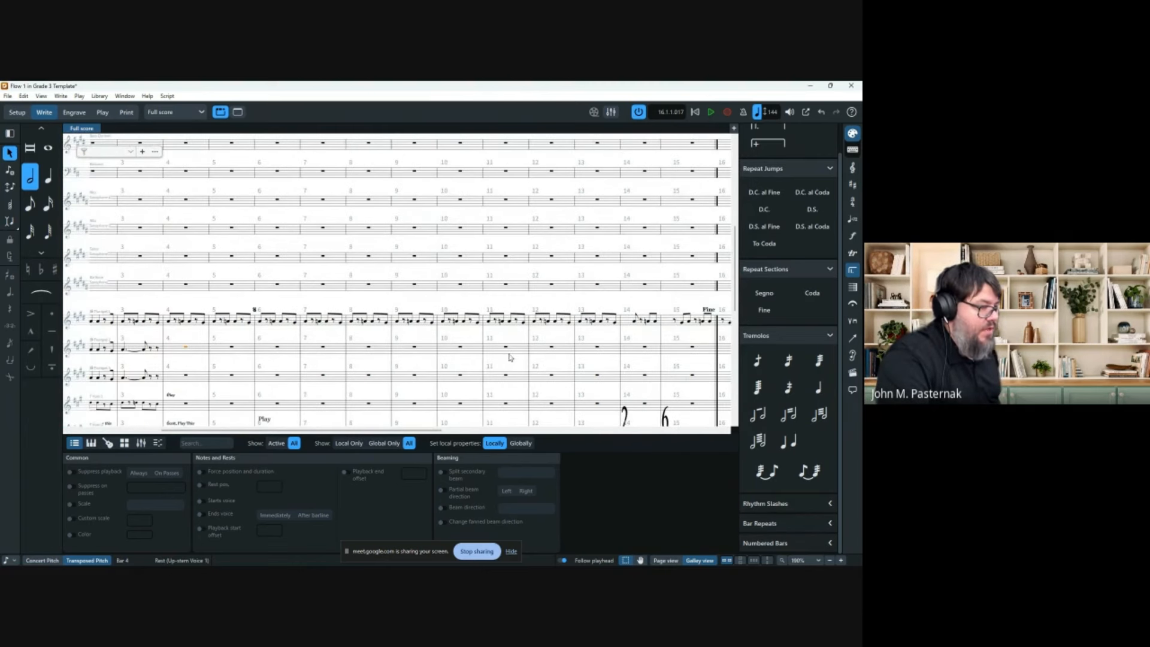
{"action": "left_click", "coordinate": [508, 350], "text": "shift"}
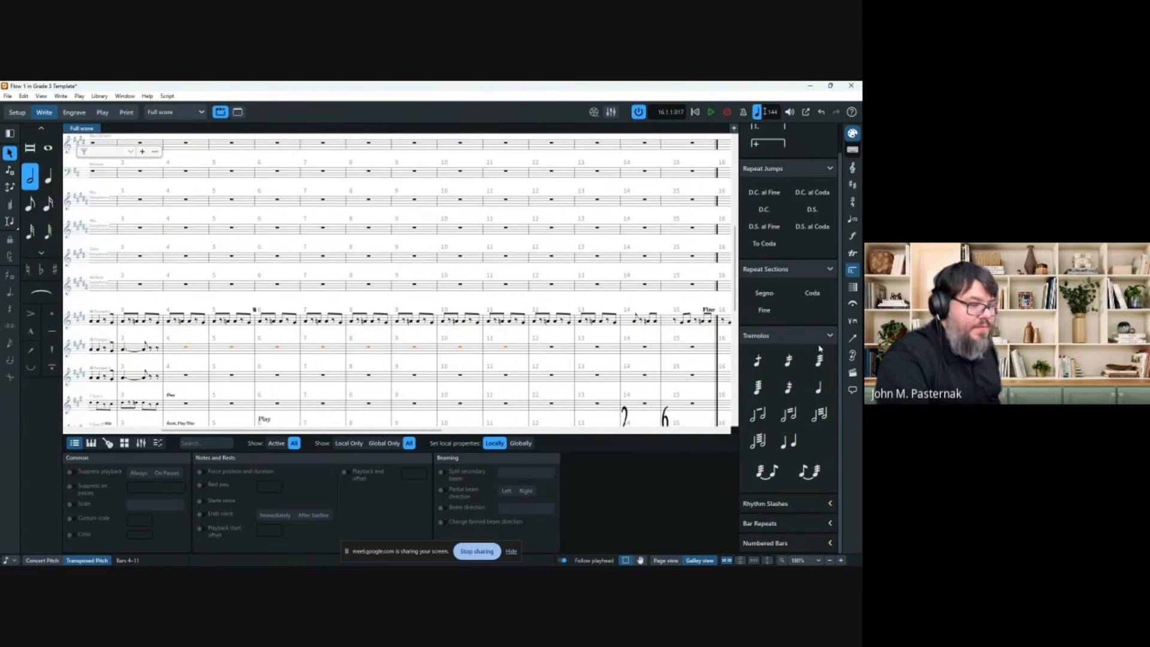
{"action": "left_click", "coordinate": [824, 504]}
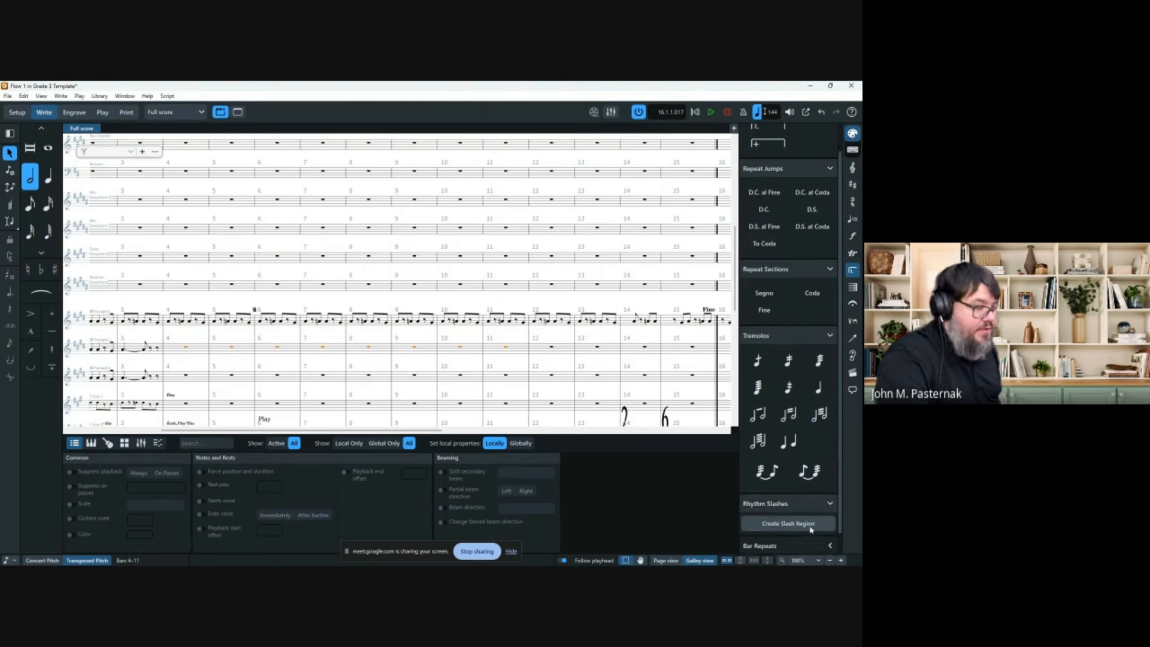
{"action": "left_click", "coordinate": [811, 525]}
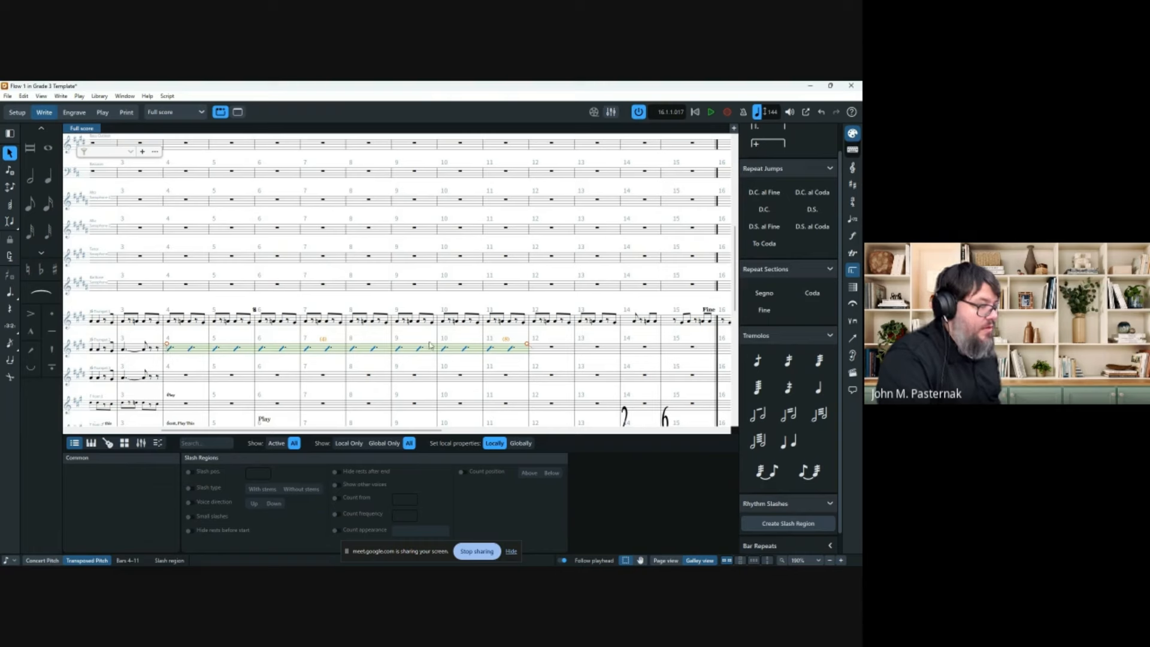
{"action": "left_click_drag", "start_coordinate": [527, 346], "coordinate": [717, 349]}
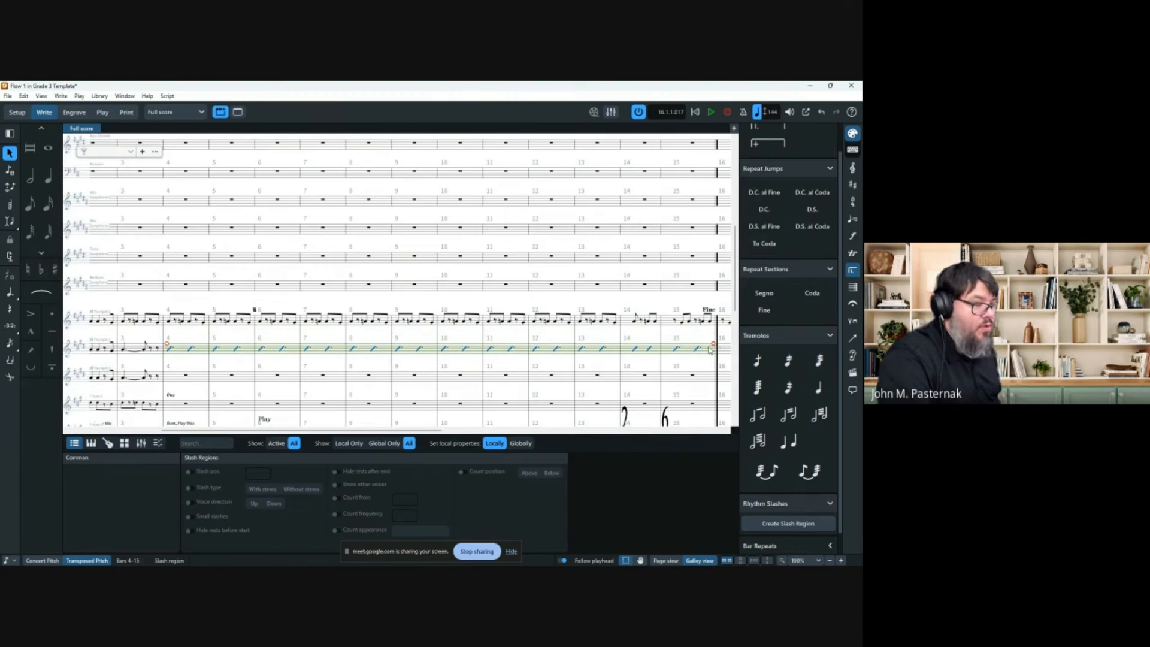
{"action": "left_click_drag", "start_coordinate": [714, 346], "coordinate": [664, 348]}
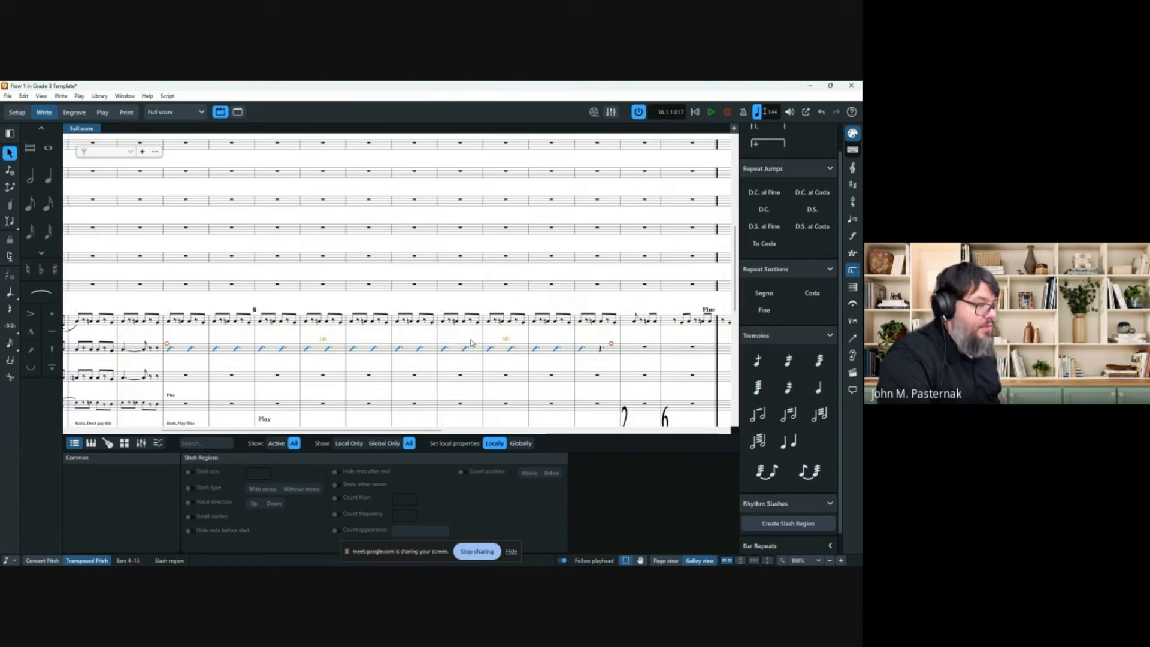
{"action": "left_click_drag", "start_coordinate": [470, 343], "coordinate": [490, 344]}
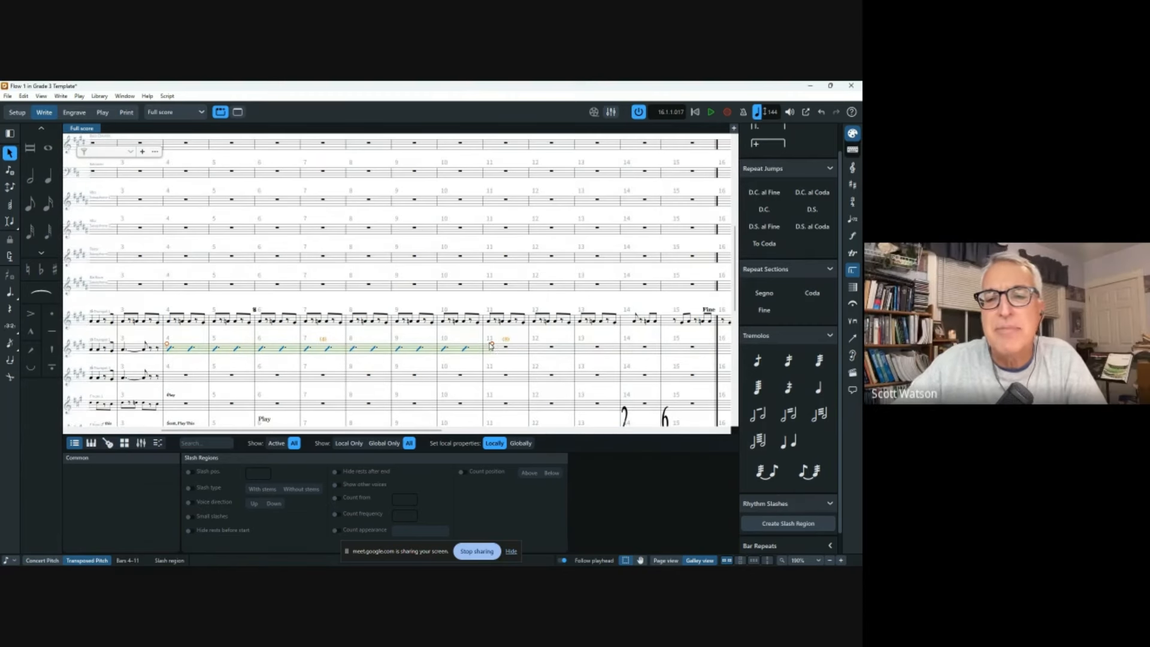
{"action": "key", "text": "Delete"}
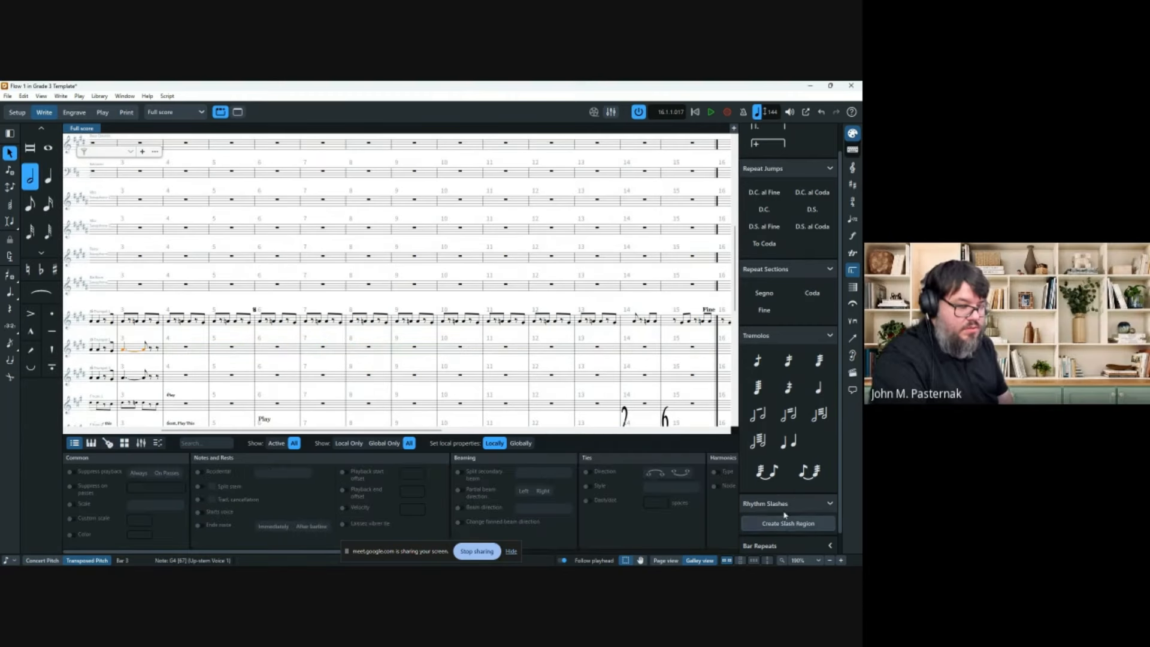
Expand the Bar Repeats section and select Trumpet 1 from bar 4 through bar 28.
{"action": "scroll", "coordinate": [784, 514], "scroll_direction": "down", "scroll_amount": 1}
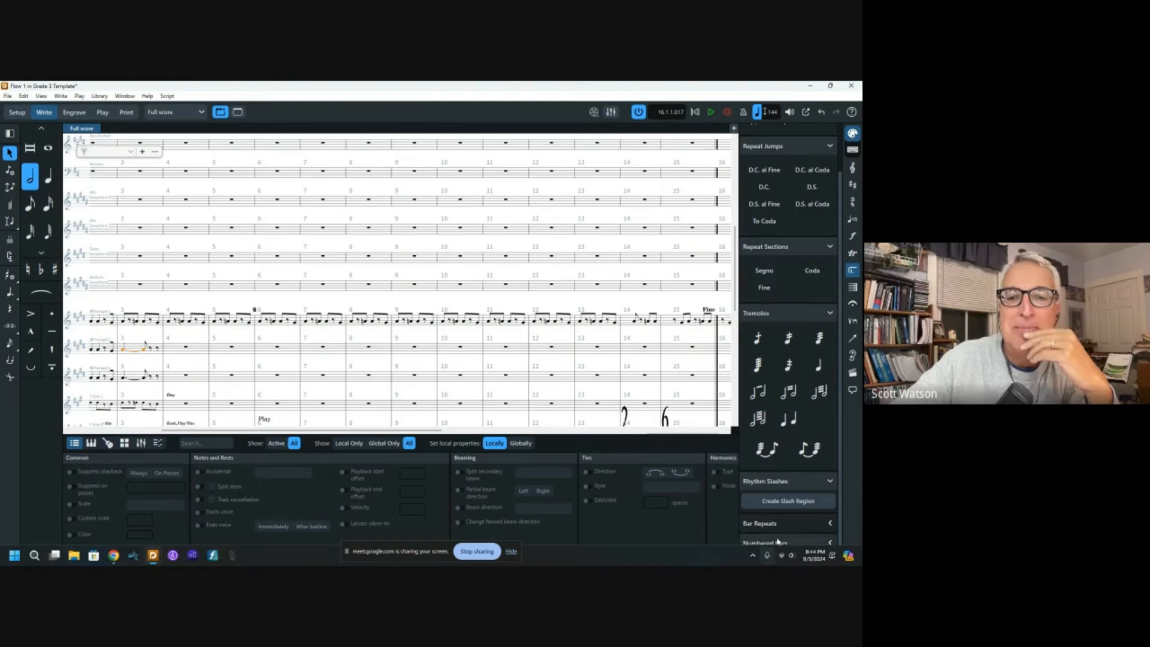
{"action": "left_click", "coordinate": [822, 532]}
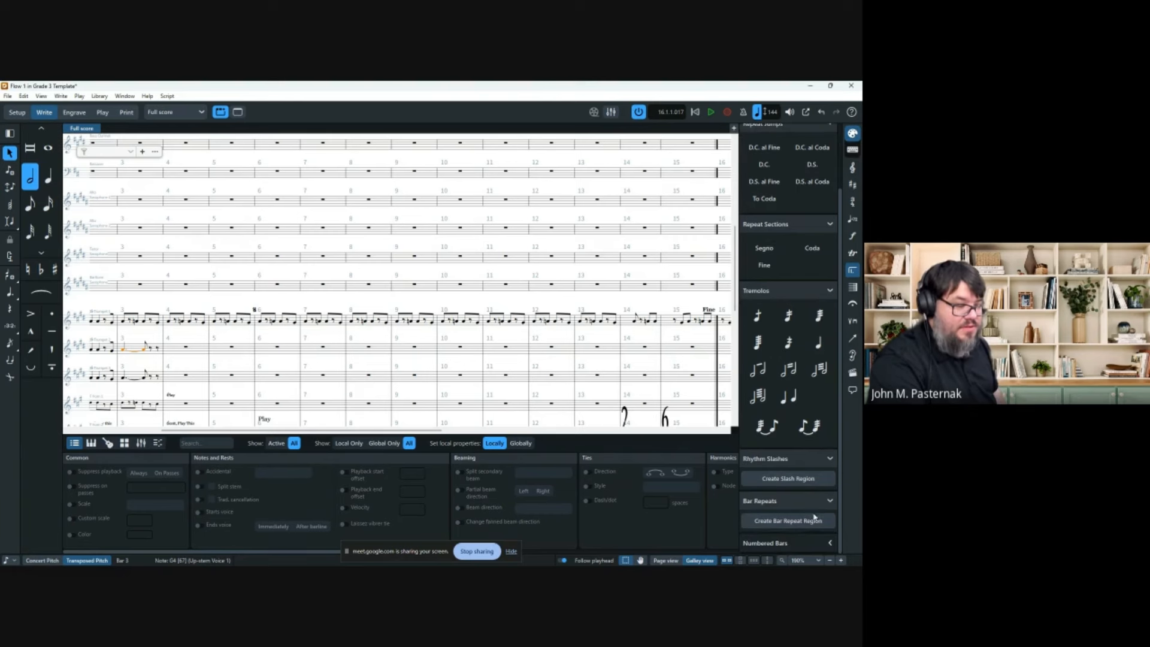
{"action": "left_click", "coordinate": [186, 352]}
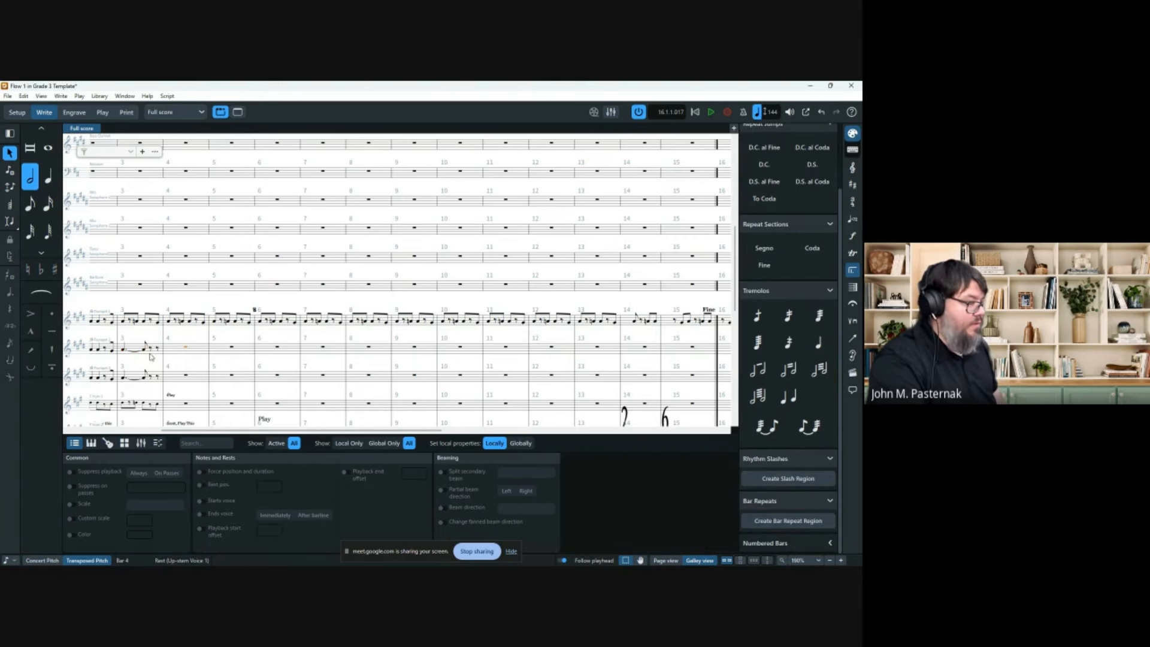
{"action": "left_click", "coordinate": [172, 323]}
{"action": "scroll", "coordinate": [585, 343], "scroll_direction": "right", "scroll_amount": 10}
{"action": "left_click", "coordinate": [643, 325]}
Delete Trumpet 1's notes in bars 4–28 and turn those bars into a bar repeat region.
{"action": "scroll", "coordinate": [458, 334], "scroll_direction": "left", "scroll_amount": 15}
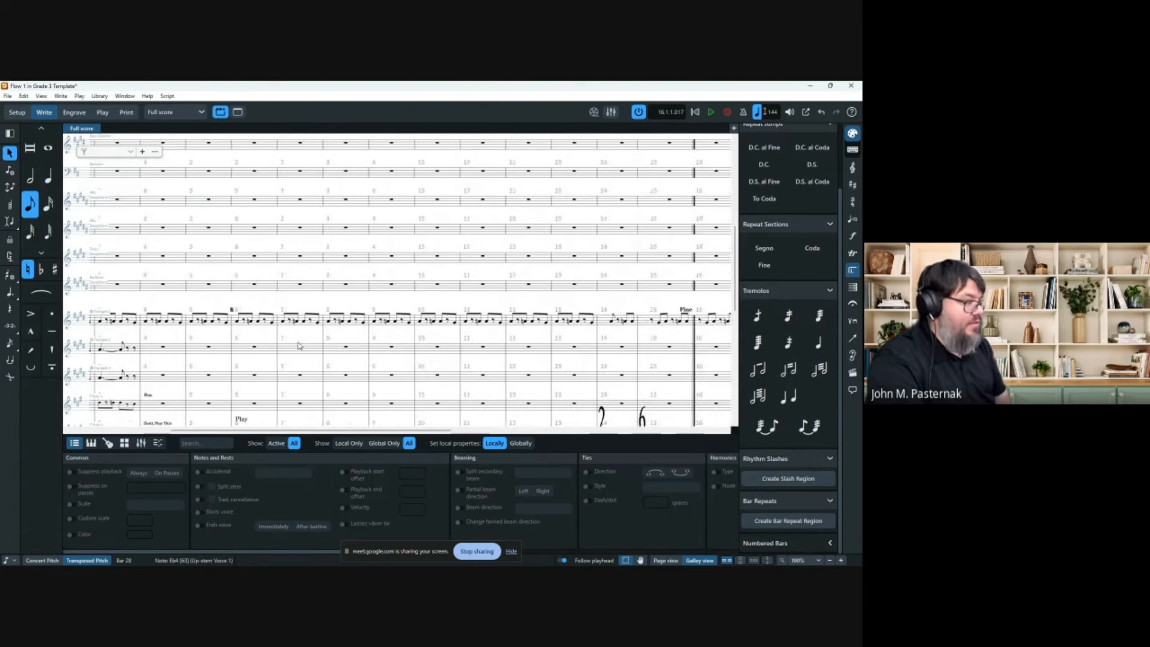
{"action": "left_click", "coordinate": [363, 323], "text": "shift"}
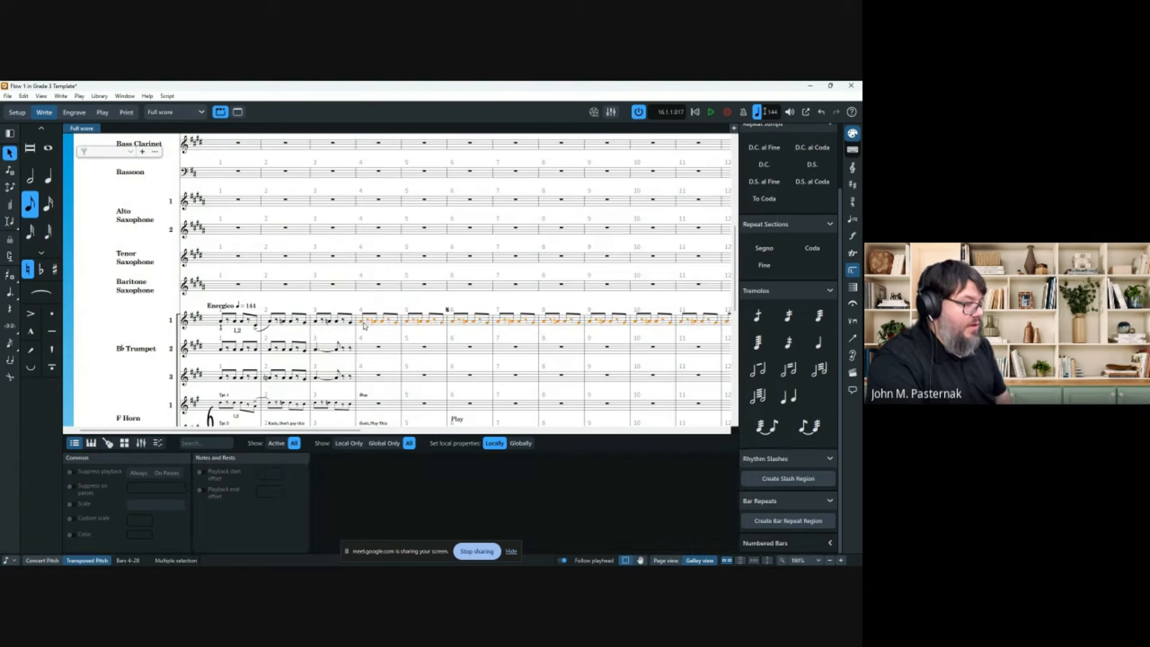
{"action": "key", "text": "Delete"}
{"action": "left_click", "coordinate": [366, 320]}
{"action": "scroll", "coordinate": [412, 343], "scroll_direction": "right", "scroll_amount": 5}
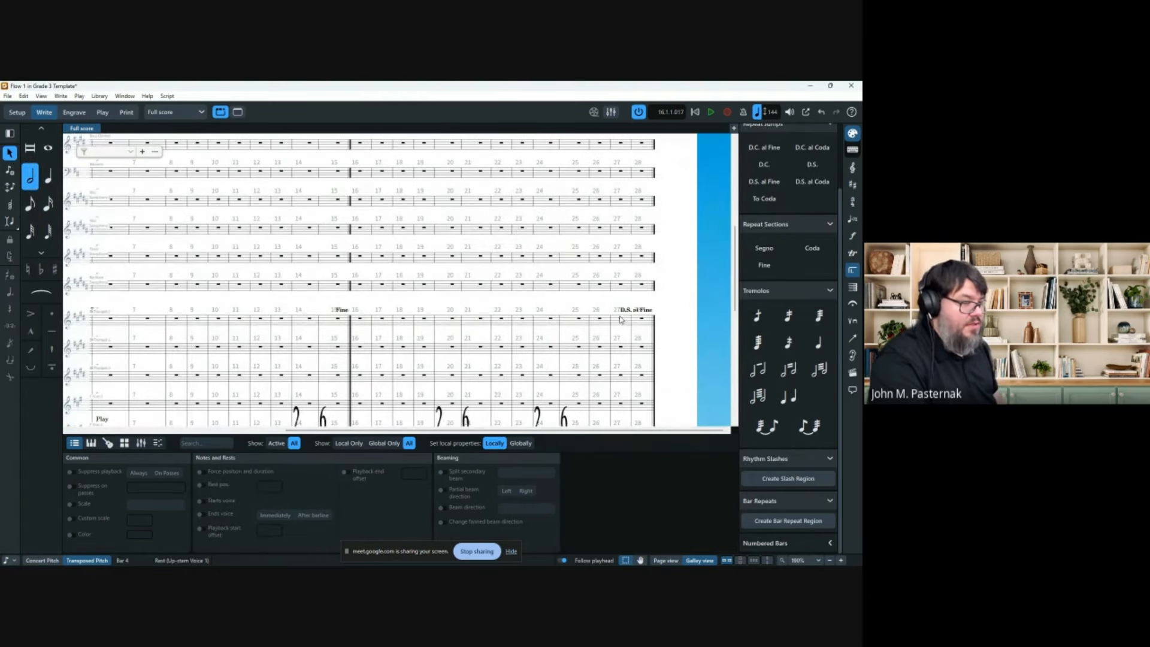
{"action": "left_click", "coordinate": [642, 322], "text": "shift"}
{"action": "left_click", "coordinate": [794, 520]}
Play back from bar 3 to hear the bar repeats, then stop.
{"action": "scroll", "coordinate": [536, 307], "scroll_direction": "left", "scroll_amount": 5}
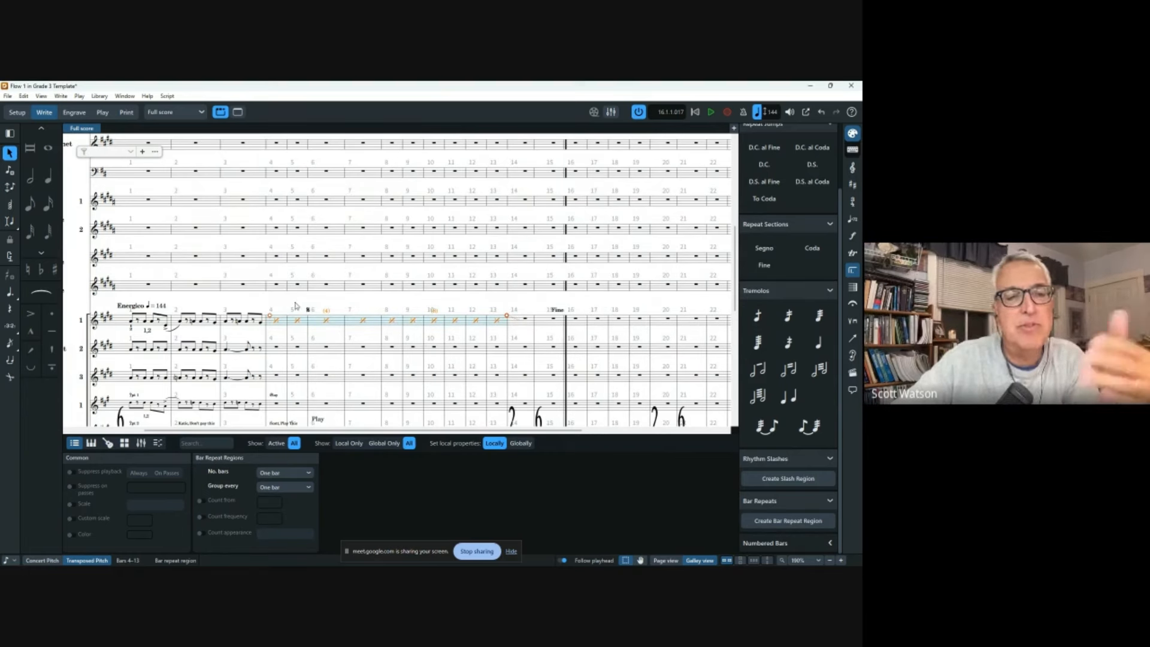
{"action": "left_click", "coordinate": [242, 285]}
{"action": "key", "text": "p"}
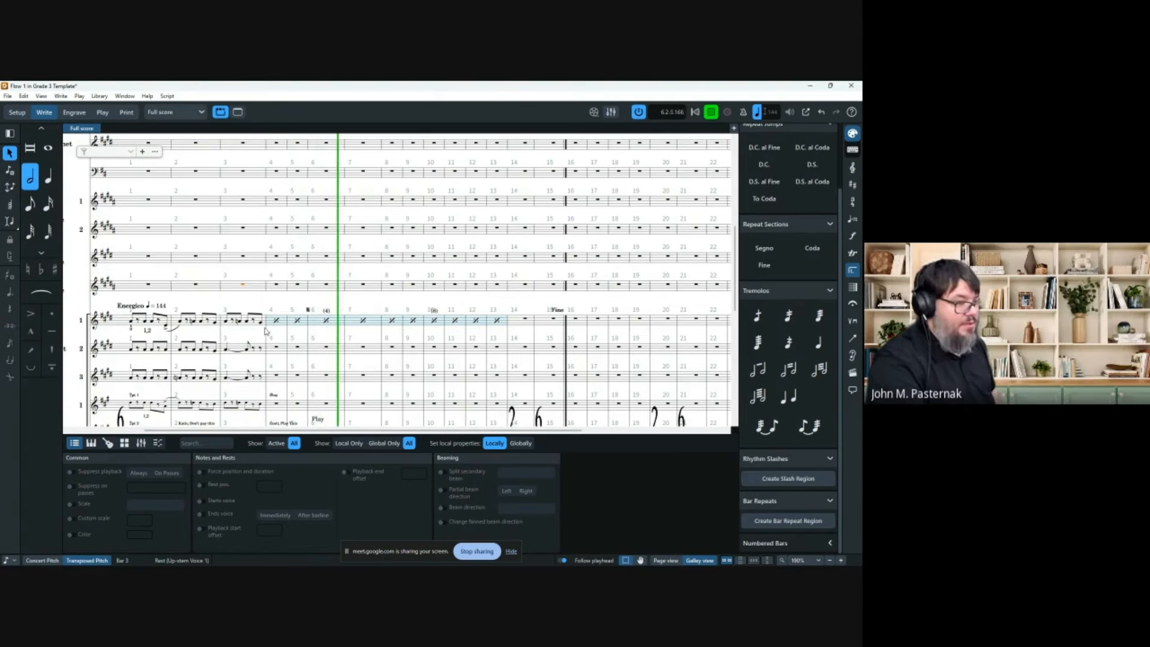
{"action": "key", "text": "space"}
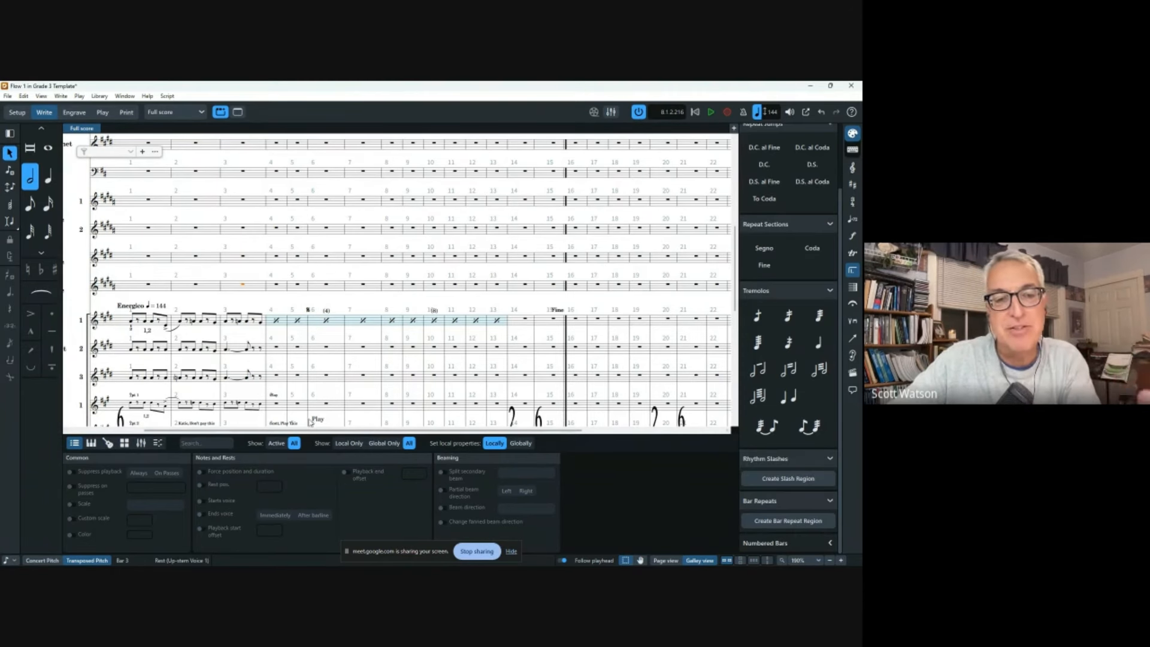
Delete the bar repeat region and clear Trumpet 1's bars 4–28 again.
{"action": "left_click", "coordinate": [305, 321]}
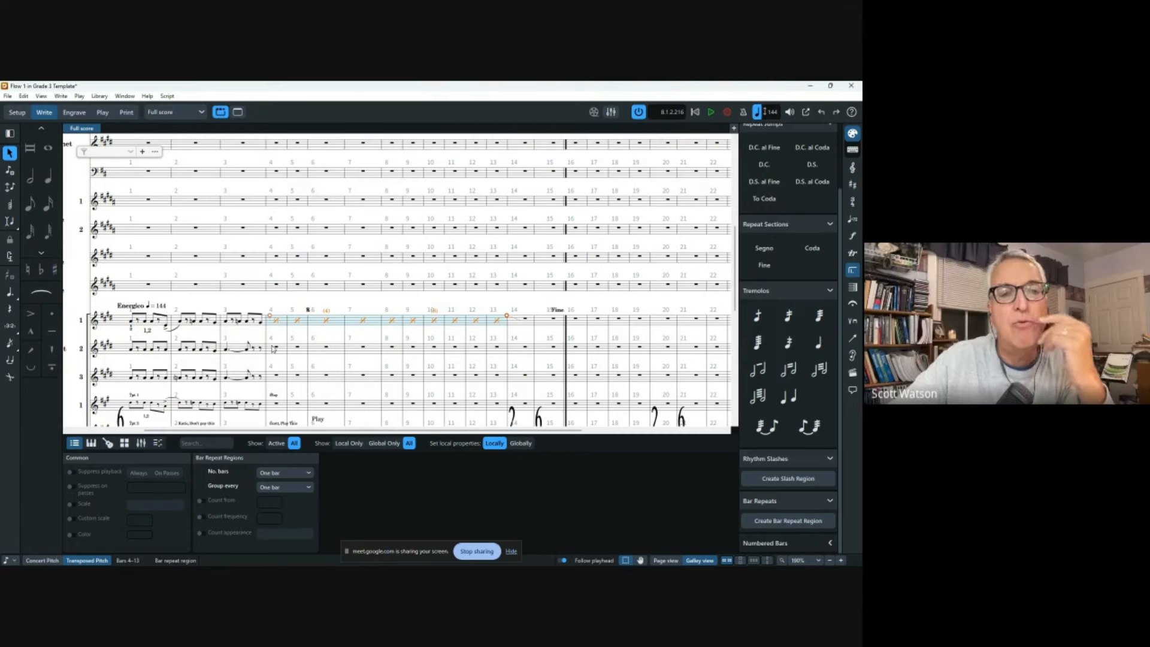
{"action": "key", "text": "Delete"}
{"action": "left_click", "coordinate": [276, 320]}
{"action": "key", "text": "ctrl+shift+End"}
{"action": "key", "text": "Delete"}
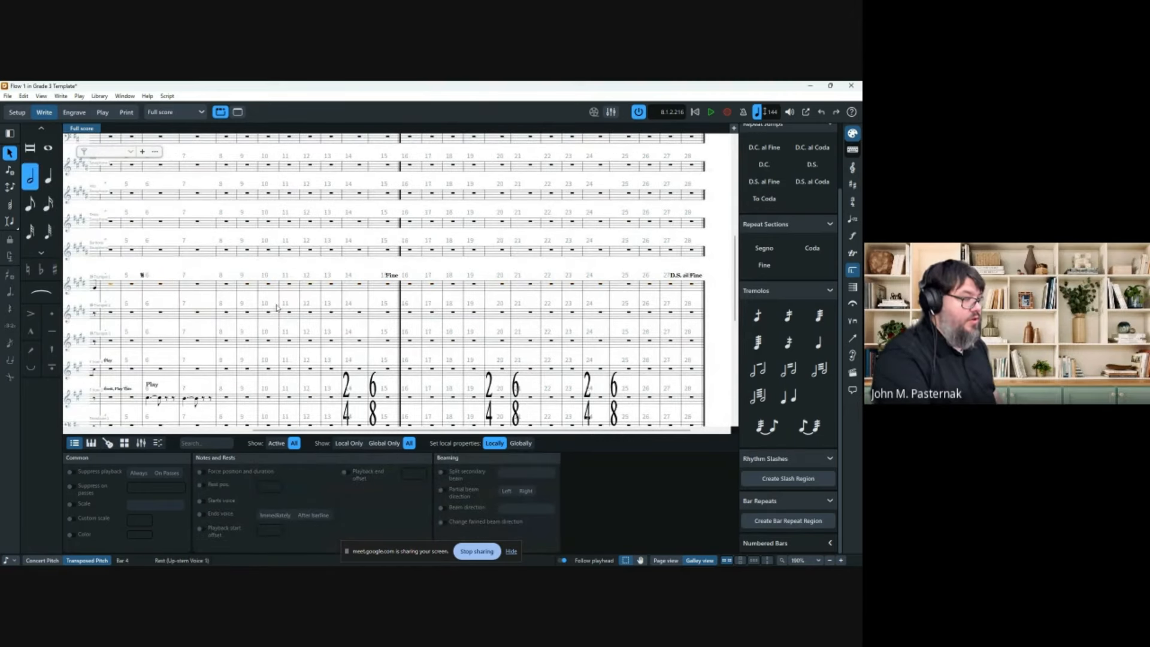
Paste the eighth-note pattern into Trumpet 1 from bar 4, then undo a bars 4–13 repeat region.
{"action": "key", "text": "ctrl+v"}
{"action": "scroll", "coordinate": [271, 306], "scroll_direction": "left", "scroll_amount": 8}
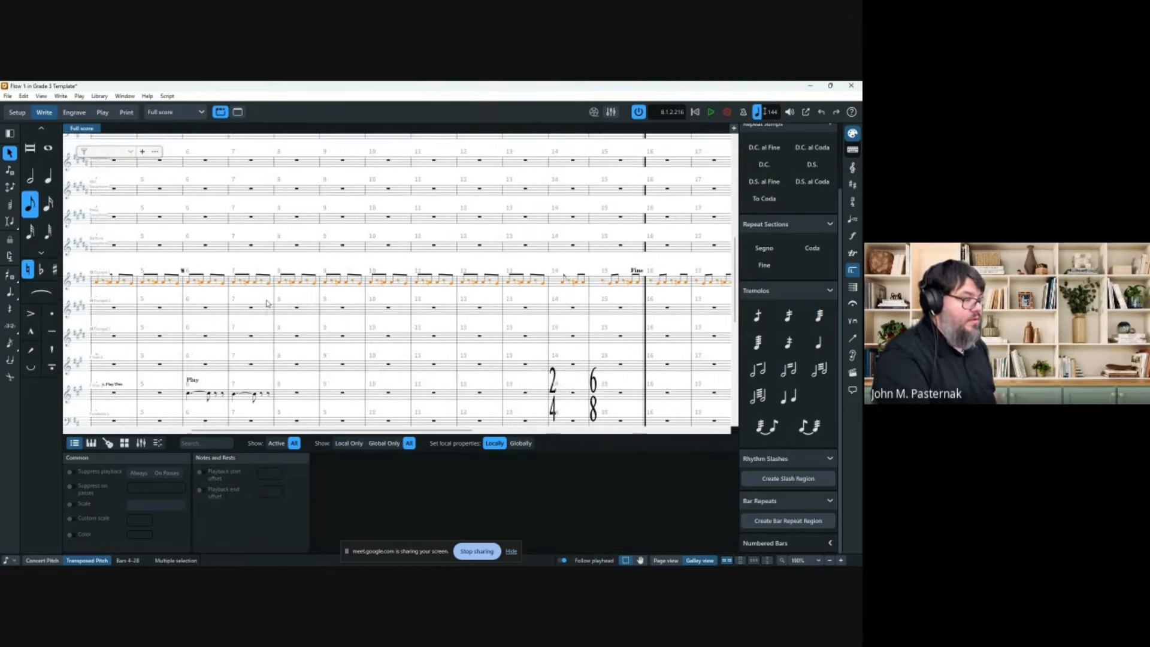
{"action": "left_click", "coordinate": [311, 282]}
{"action": "scroll", "coordinate": [536, 289], "scroll_direction": "right", "scroll_amount": 5}
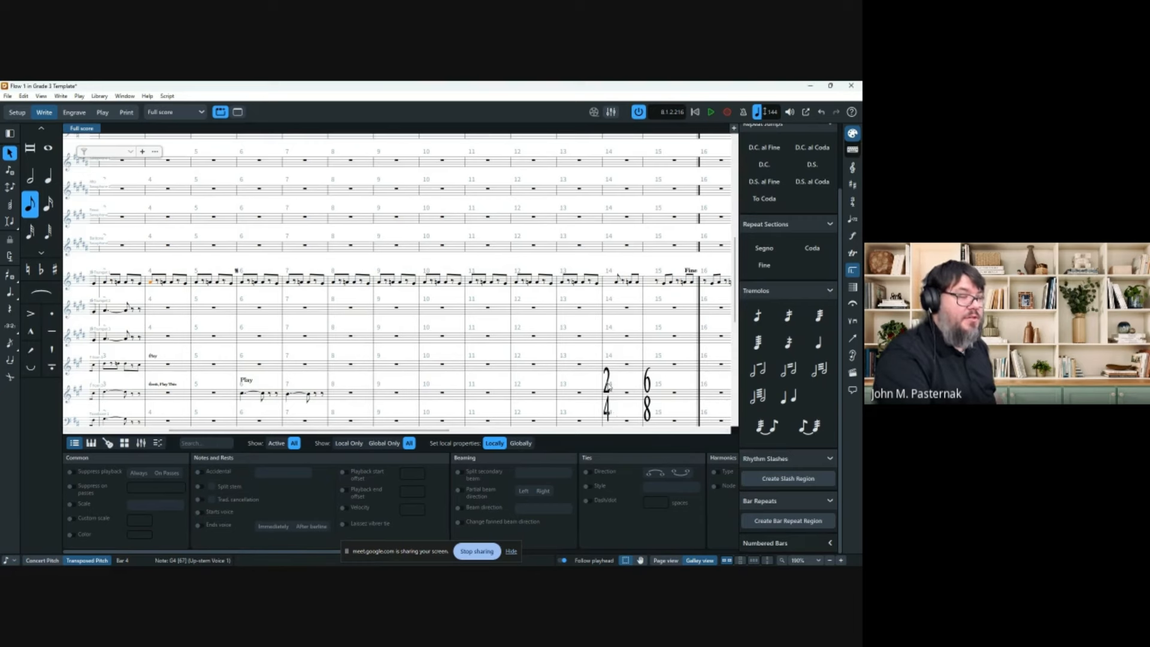
{"action": "left_click", "coordinate": [598, 286], "text": "shift"}
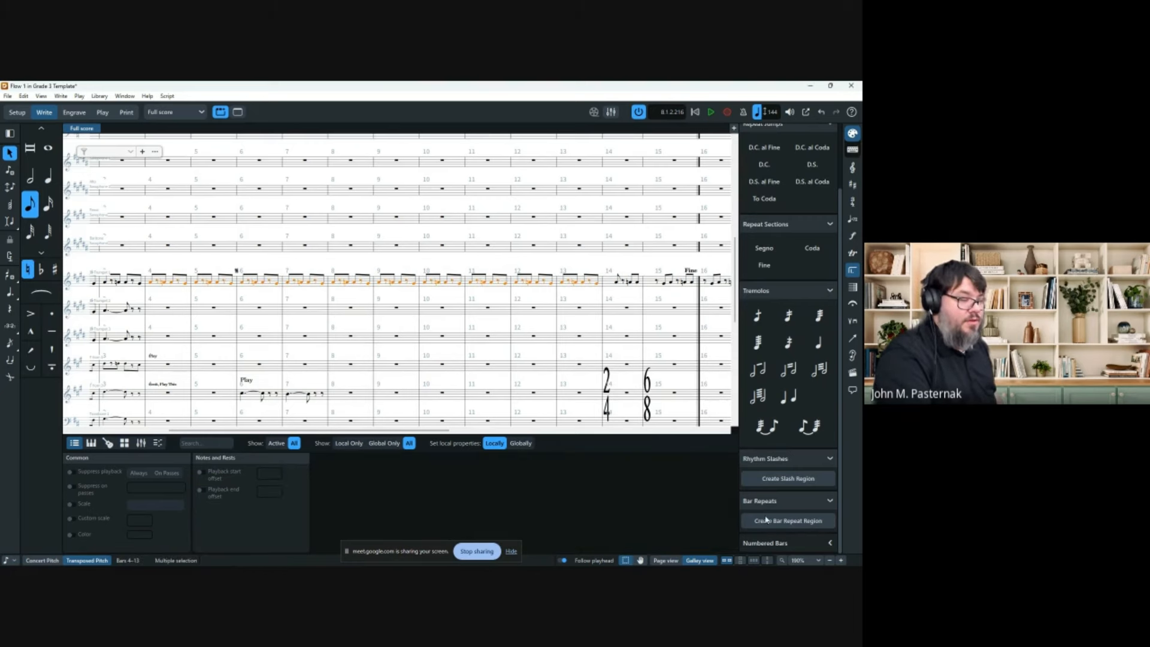
{"action": "left_click", "coordinate": [788, 520]}
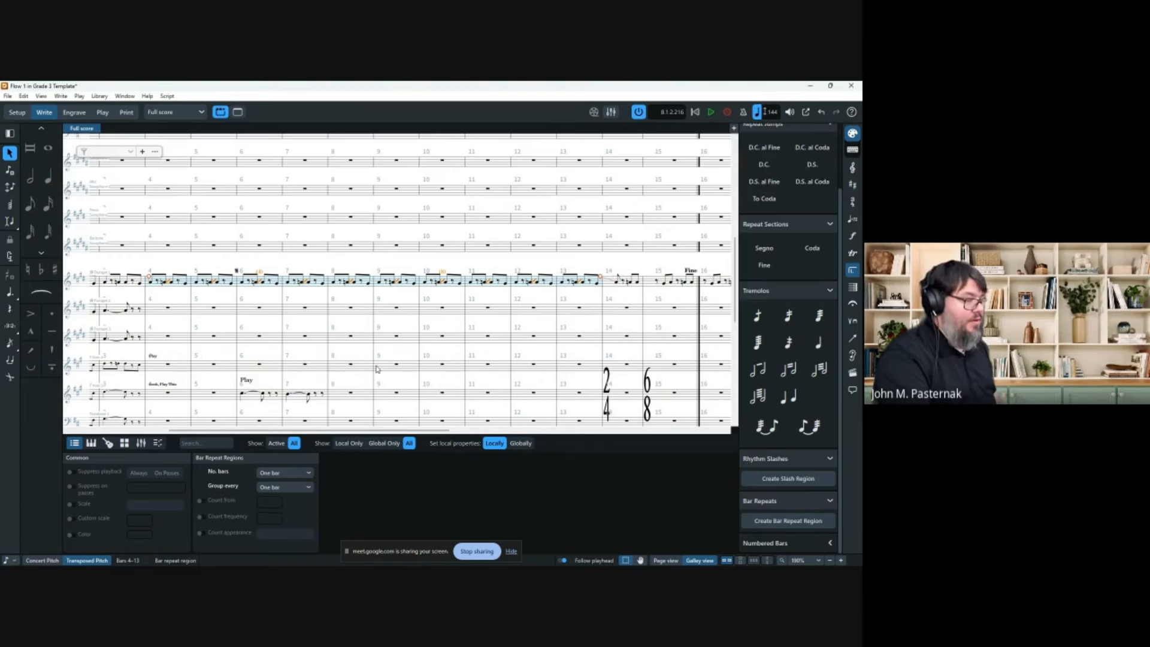
{"action": "key", "text": "ctrl+z"}
{"action": "key", "text": "ctrl+z"}
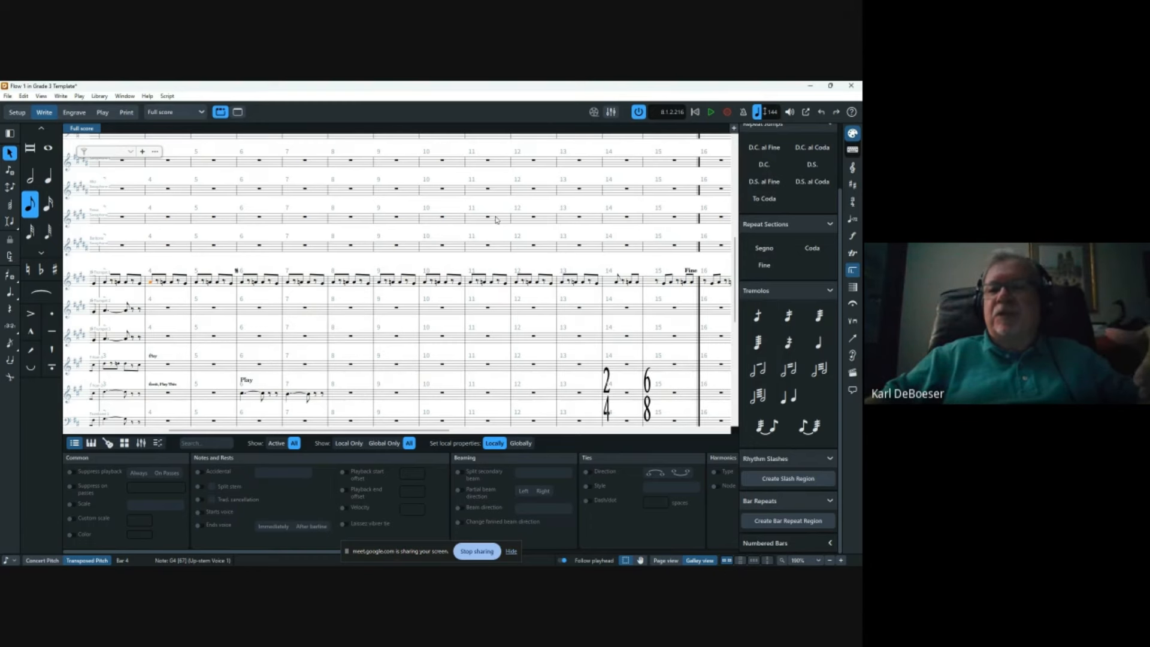
Switch the view to the Trumpet (Bb) 1 part layout.
{"action": "key", "text": "x"}
{"action": "scroll", "coordinate": [473, 249], "scroll_direction": "up", "scroll_amount": 3}
{"action": "left_click", "coordinate": [175, 115]}
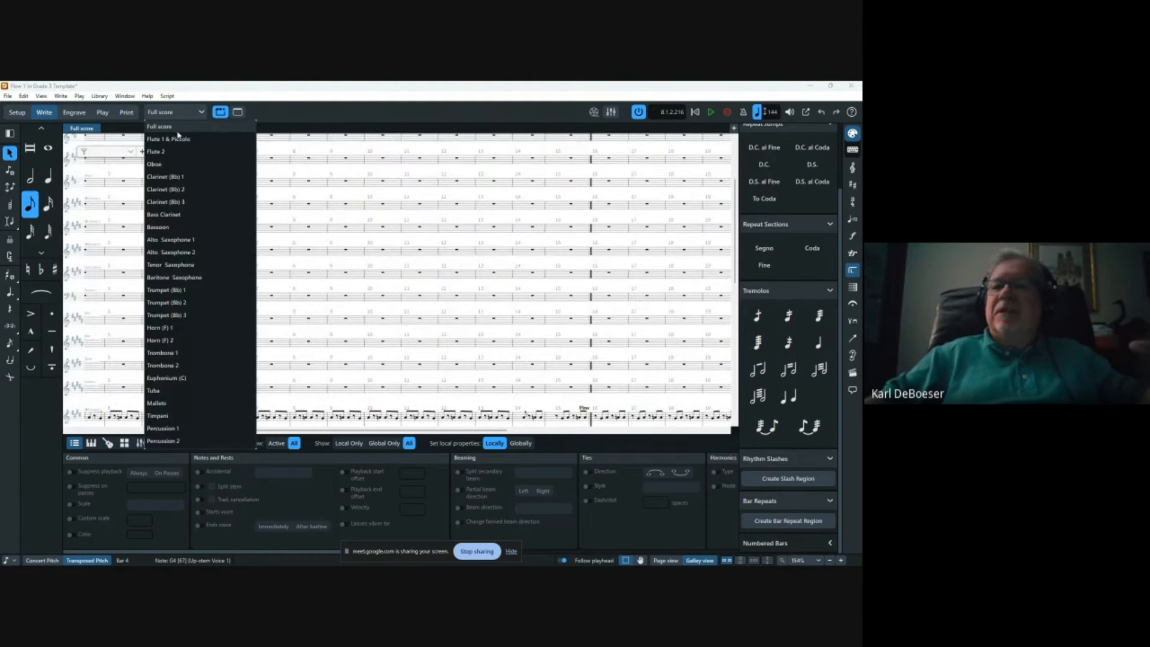
{"action": "left_click", "coordinate": [188, 291]}
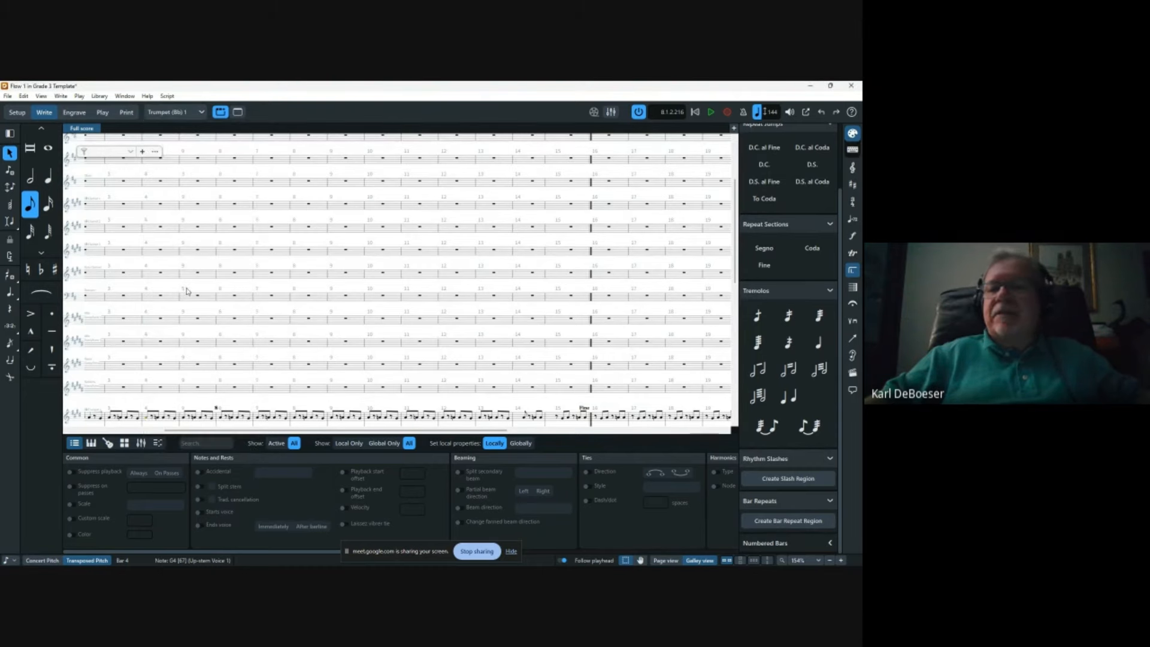
Zoom out until the Trumpet (Bb) 1 part's whole first page is visible.
{"action": "key", "text": "x"}
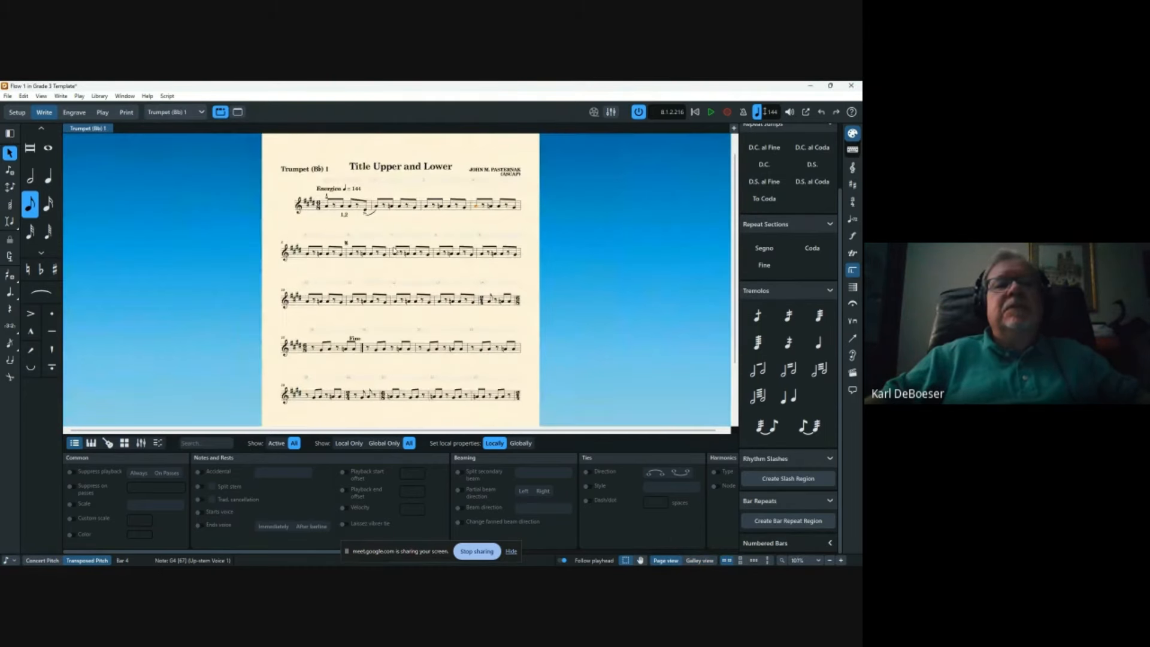
{"action": "scroll", "coordinate": [394, 250], "scroll_direction": "down", "scroll_amount": 3}
{"action": "key", "text": "x"}
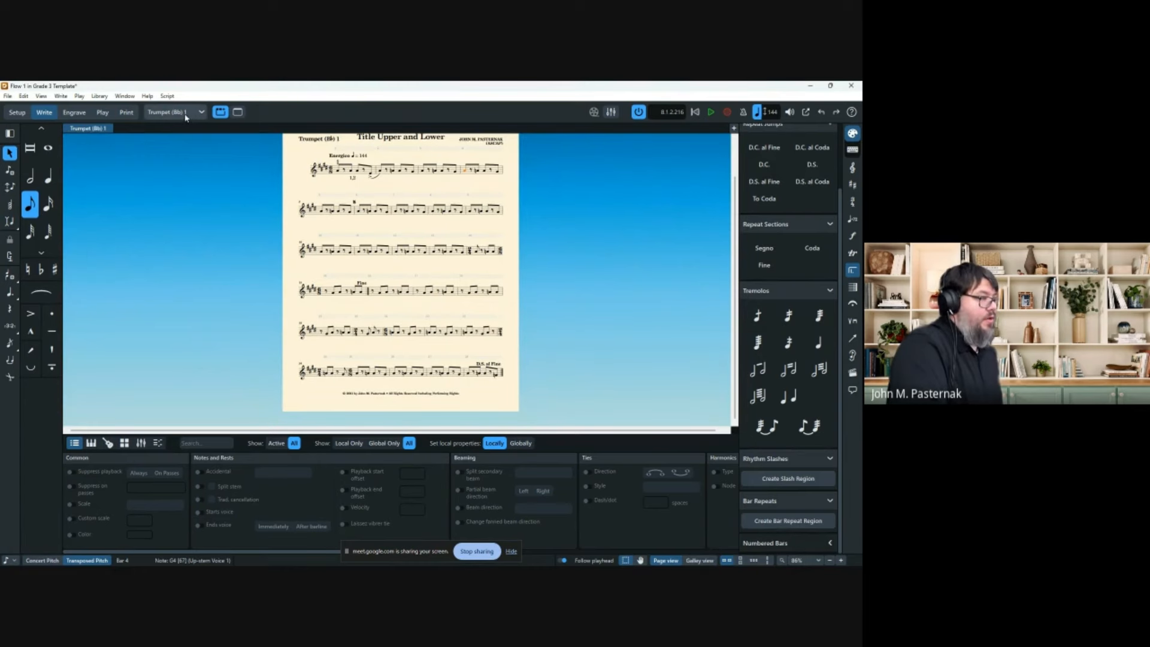
{"action": "left_click", "coordinate": [184, 114]}
{"action": "left_click", "coordinate": [565, 237]}
{"action": "scroll", "coordinate": [563, 239], "scroll_direction": "up", "scroll_amount": 1}
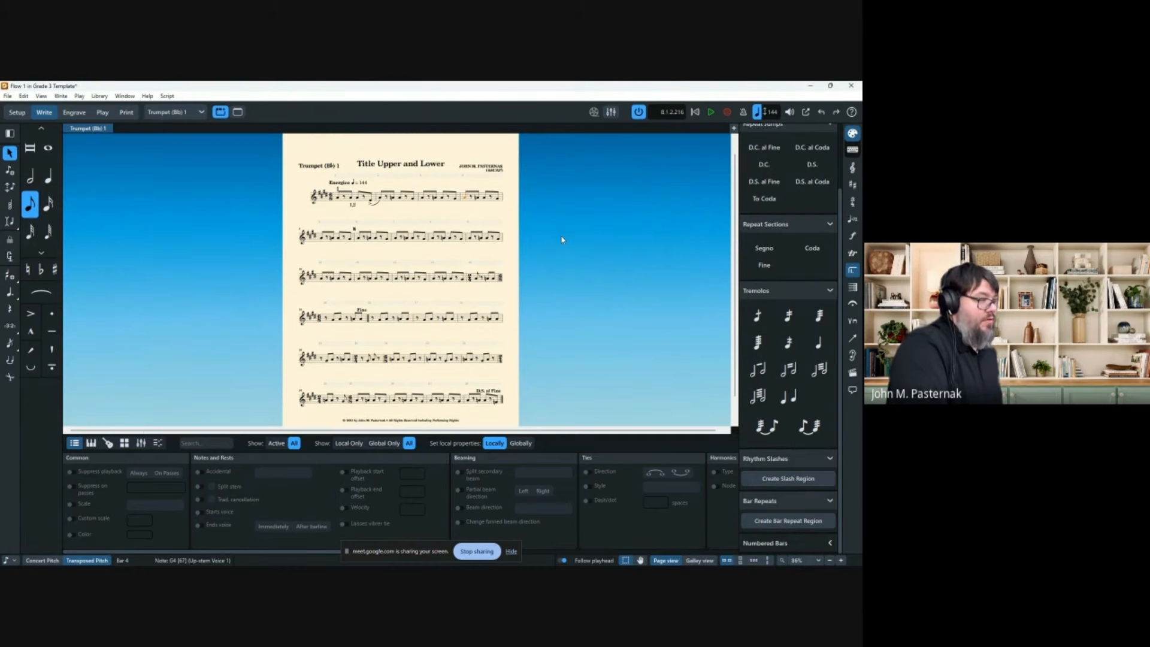
{"action": "key", "text": "ctrl+minus"}
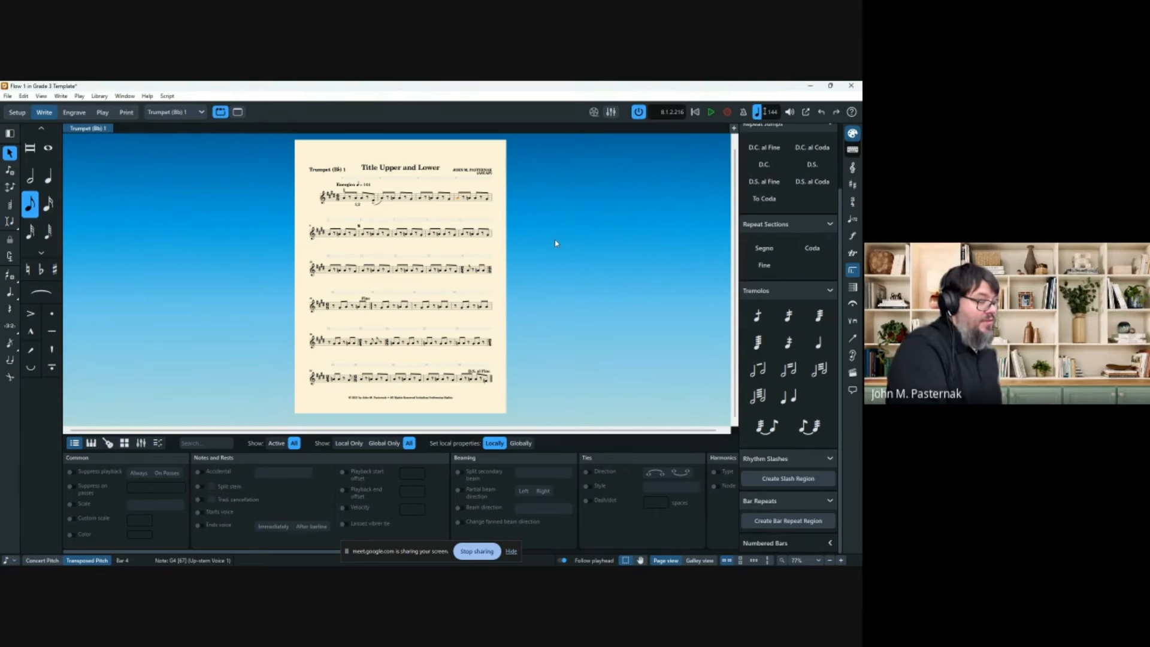
{"action": "left_click", "coordinate": [198, 112]}
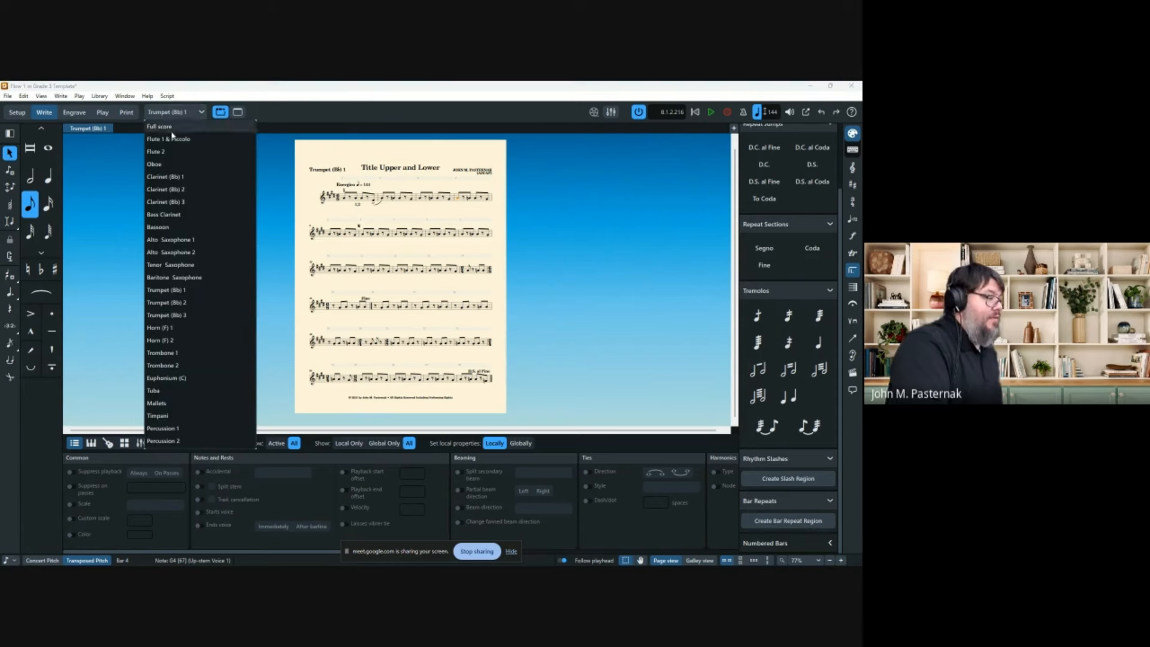
Show the Trumpet (Bb) 2 part in Engrave mode.
{"action": "left_click", "coordinate": [166, 302]}
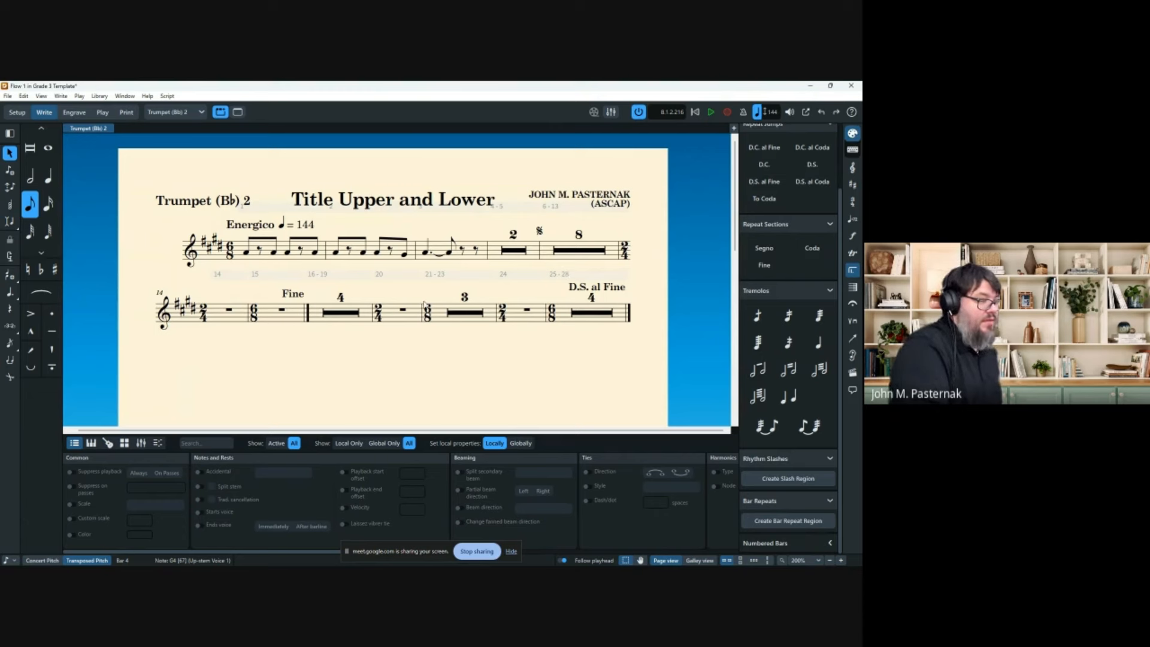
{"action": "left_click", "coordinate": [74, 112]}
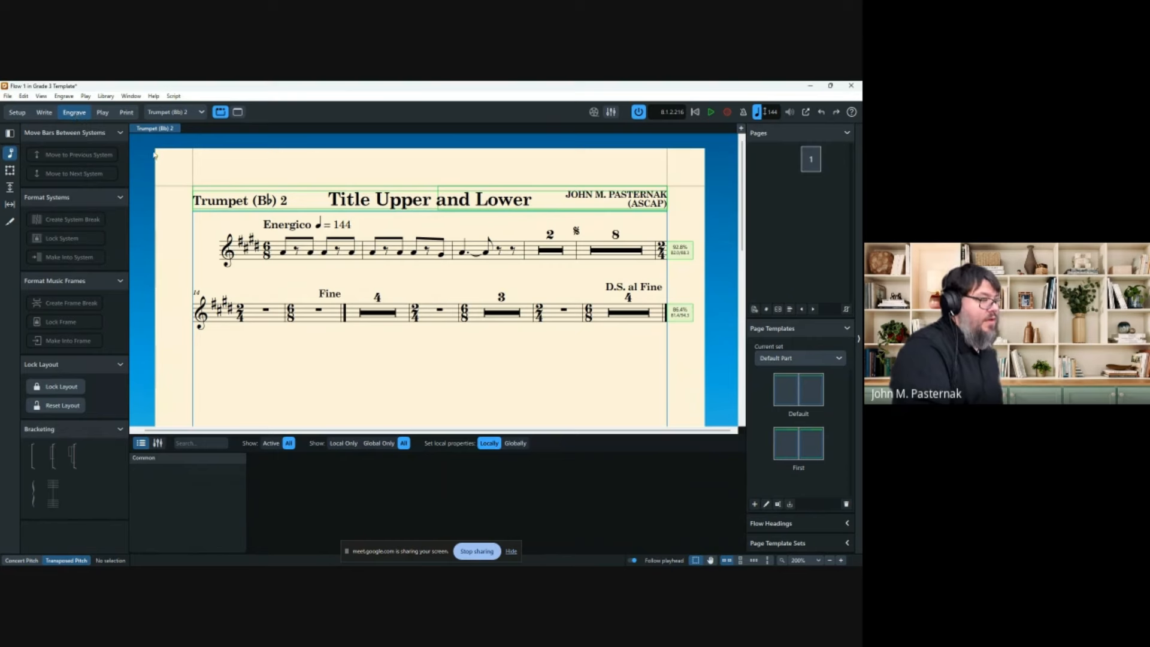
{"action": "scroll", "coordinate": [282, 188], "scroll_direction": "down", "scroll_amount": 4}
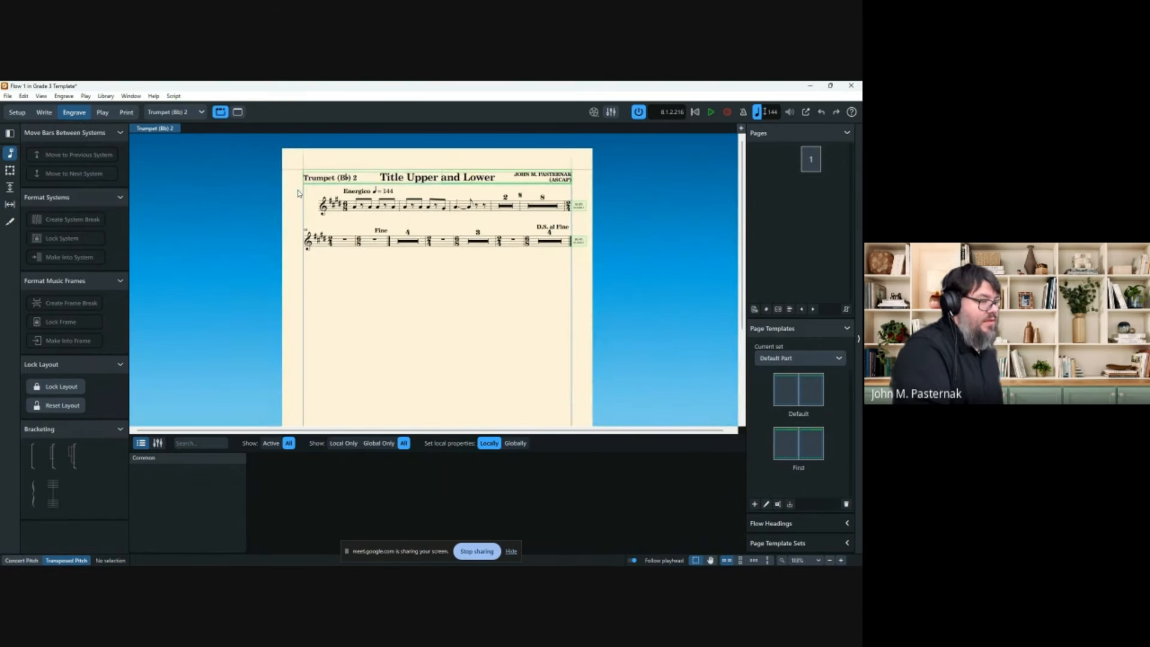
Try pushing the second system down with Staff Spacing, undo it, and return to System Formatting.
{"action": "left_click", "coordinate": [9, 187]}
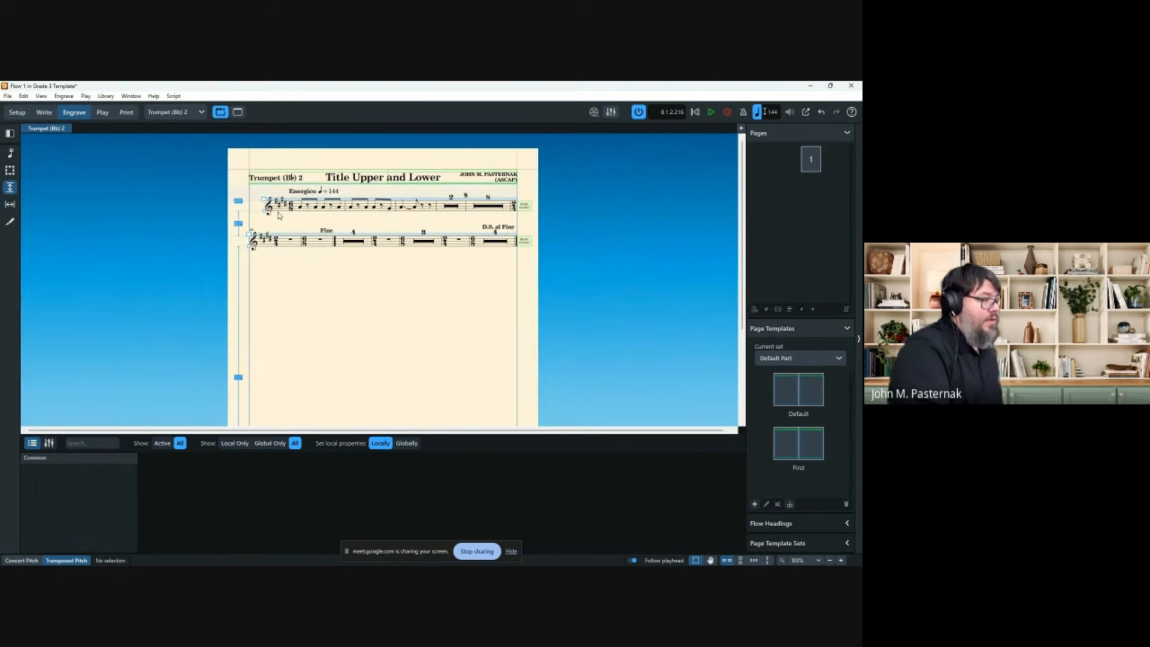
{"action": "left_click_drag", "start_coordinate": [252, 262], "coordinate": [251, 403]}
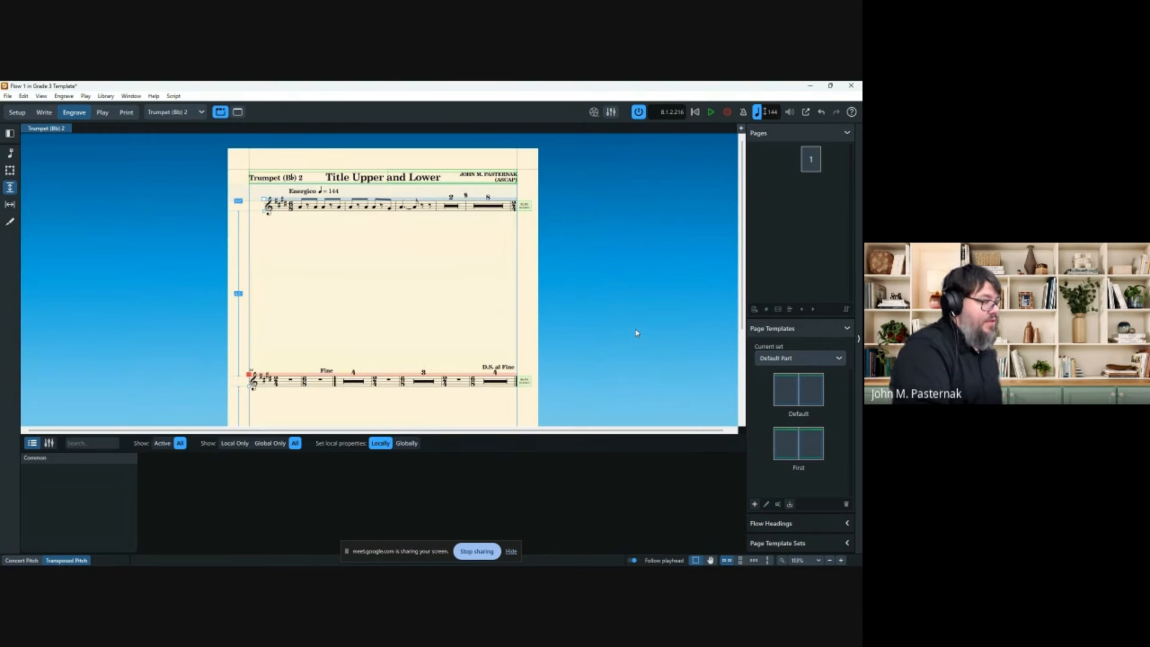
{"action": "key", "text": "ctrl+z"}
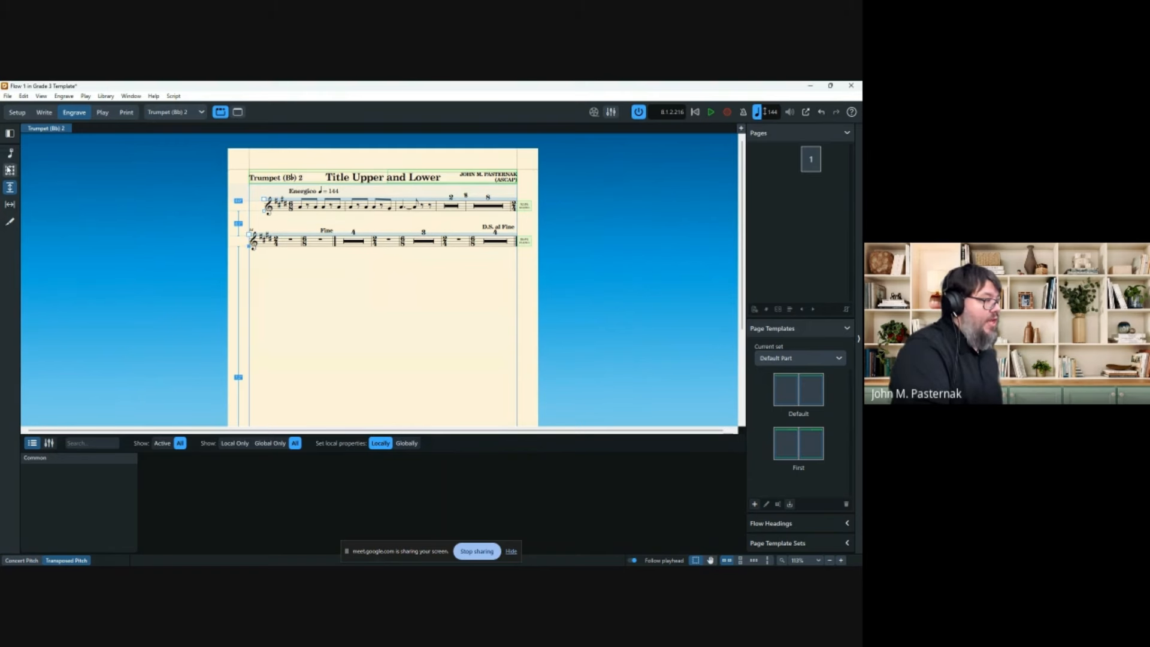
{"action": "left_click", "coordinate": [11, 154]}
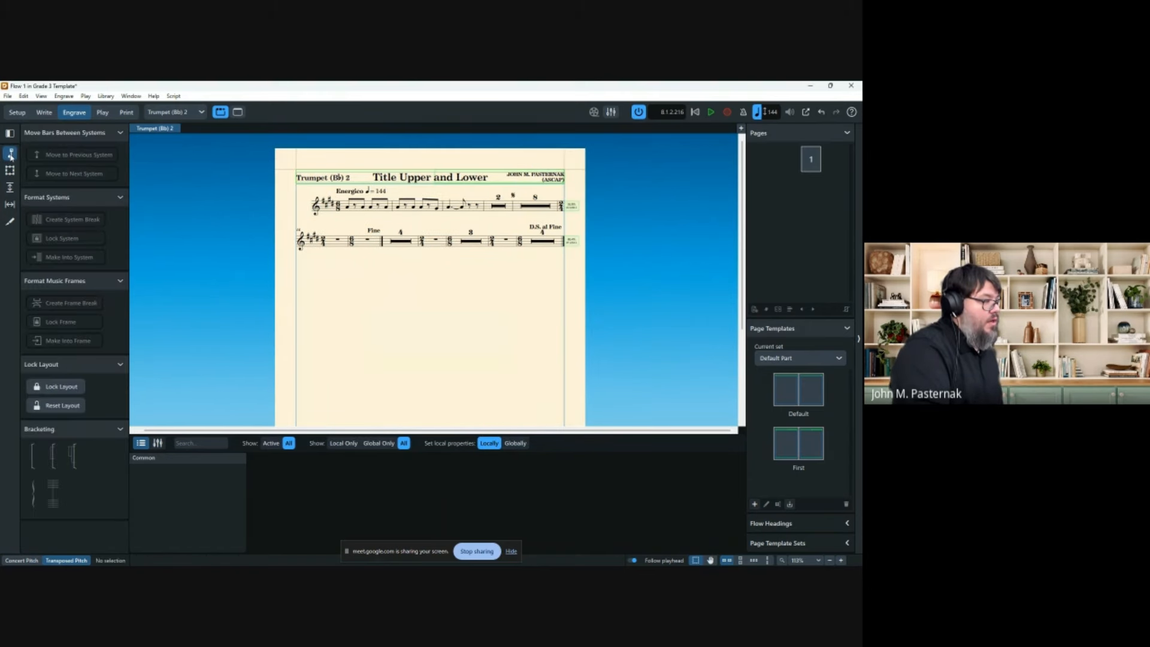
{"action": "left_click", "coordinate": [437, 243]}
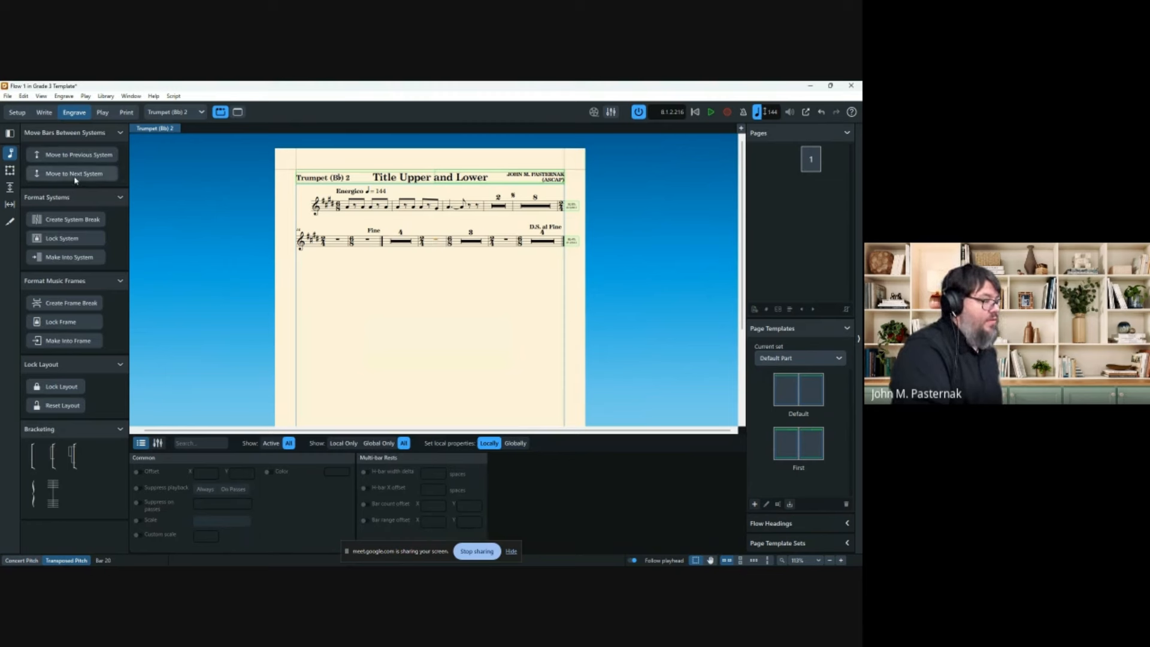
{"action": "left_click", "coordinate": [69, 97]}
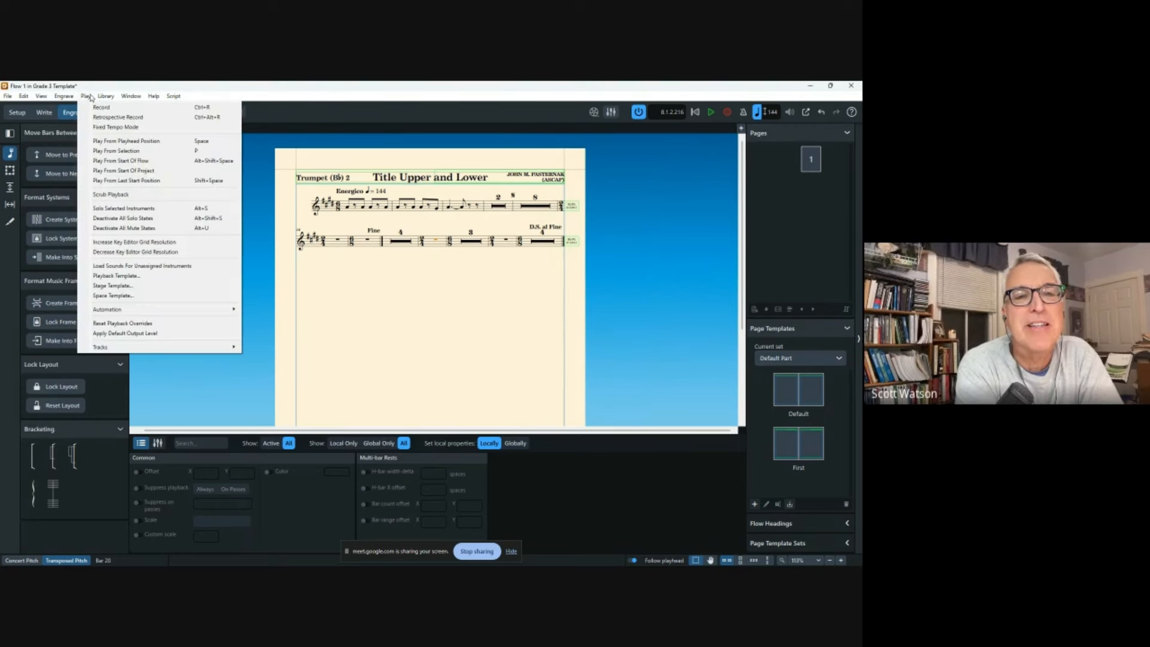
{"action": "left_click", "coordinate": [141, 85]}
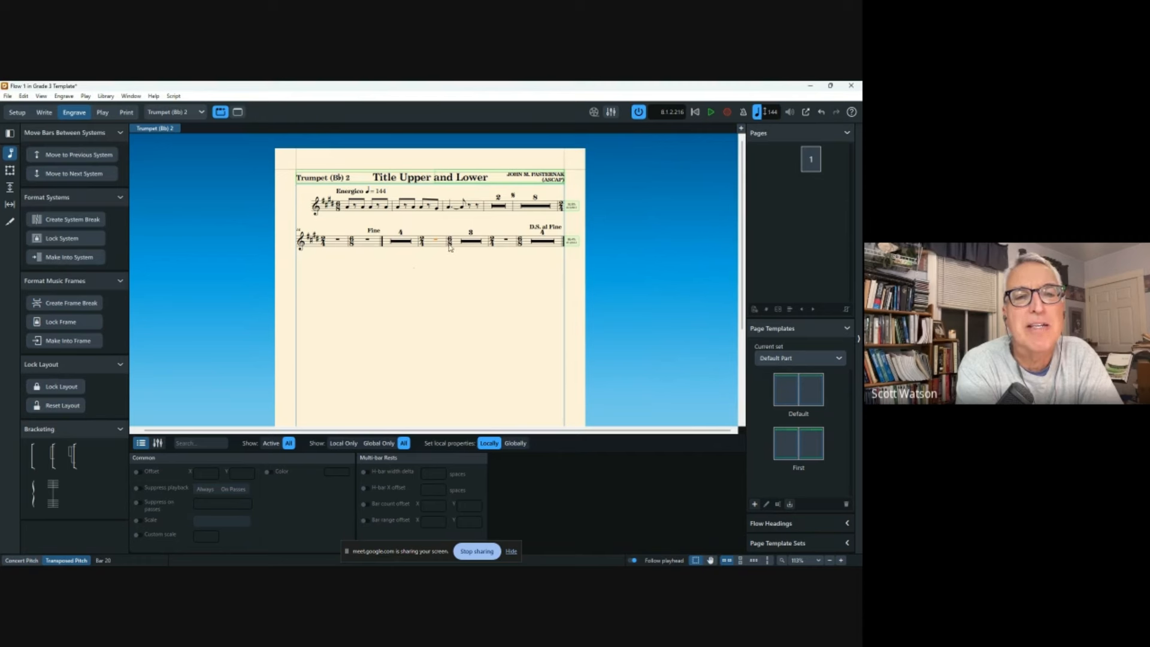
{"action": "key", "text": "period"}
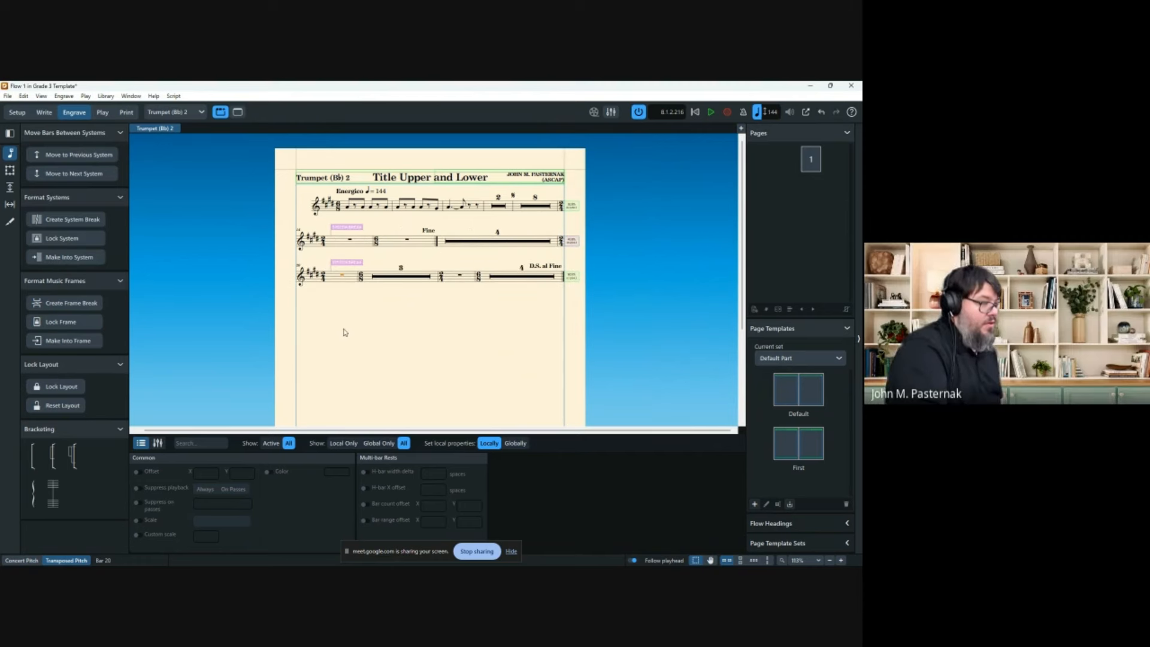
{"action": "key", "text": "comma"}
{"action": "key", "text": "comma"}
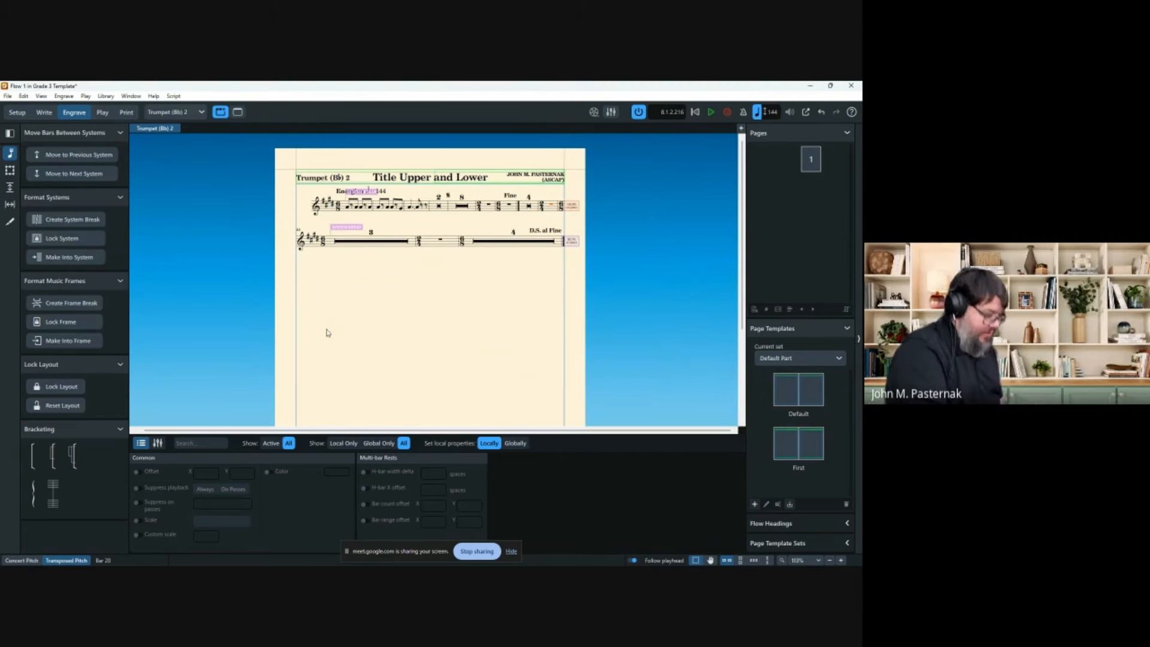
{"action": "key", "text": "ctrl+z"}
{"action": "key", "text": "ctrl+z"}
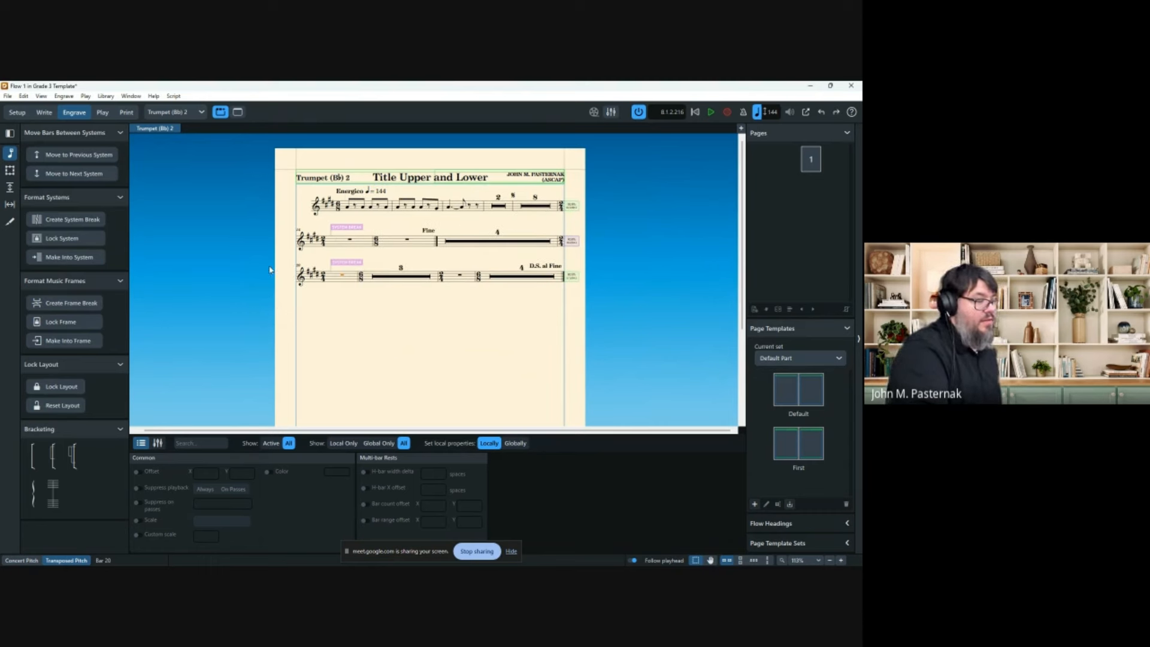
{"action": "key", "text": "ctrl+y"}
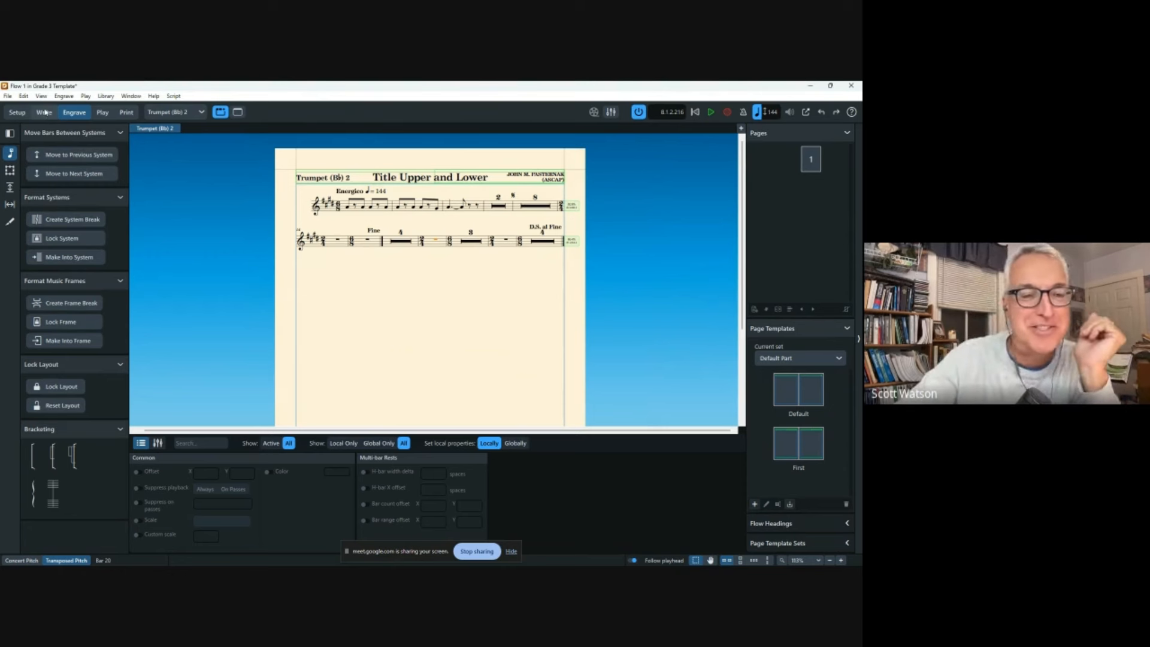
In Setup mode's Flows panel, duplicate Flow 1 to create Flow 2, then return to Write mode.
{"action": "left_click", "coordinate": [17, 112]}
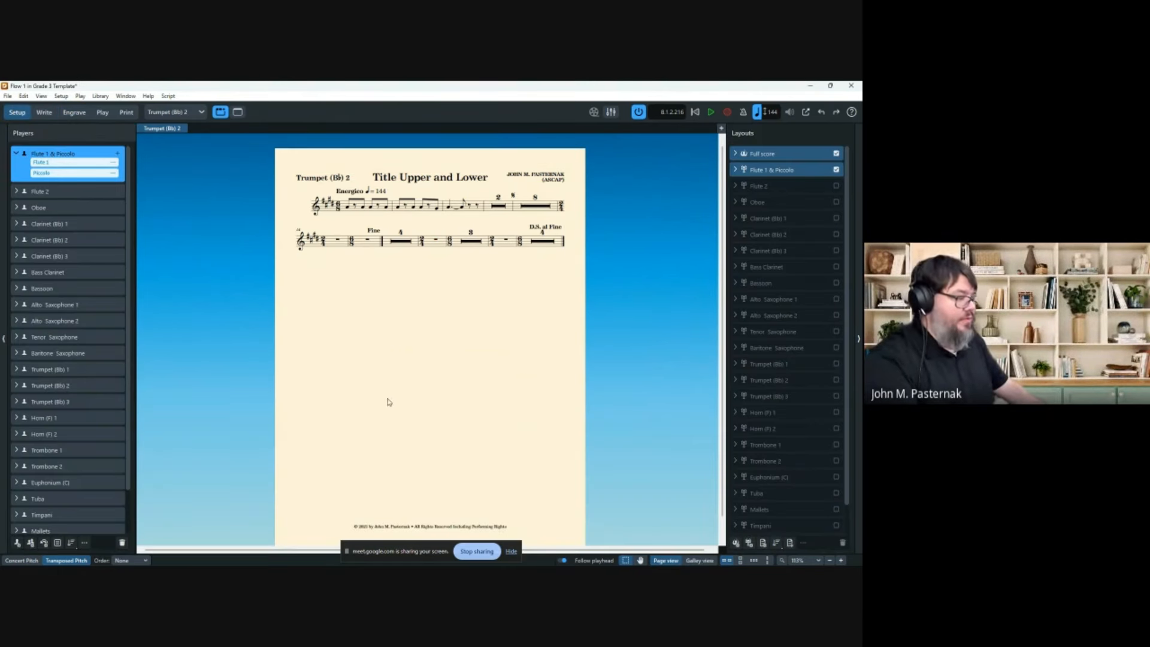
{"action": "mouse_move", "coordinate": [310, 564]}
{"action": "left_click", "coordinate": [233, 387]}
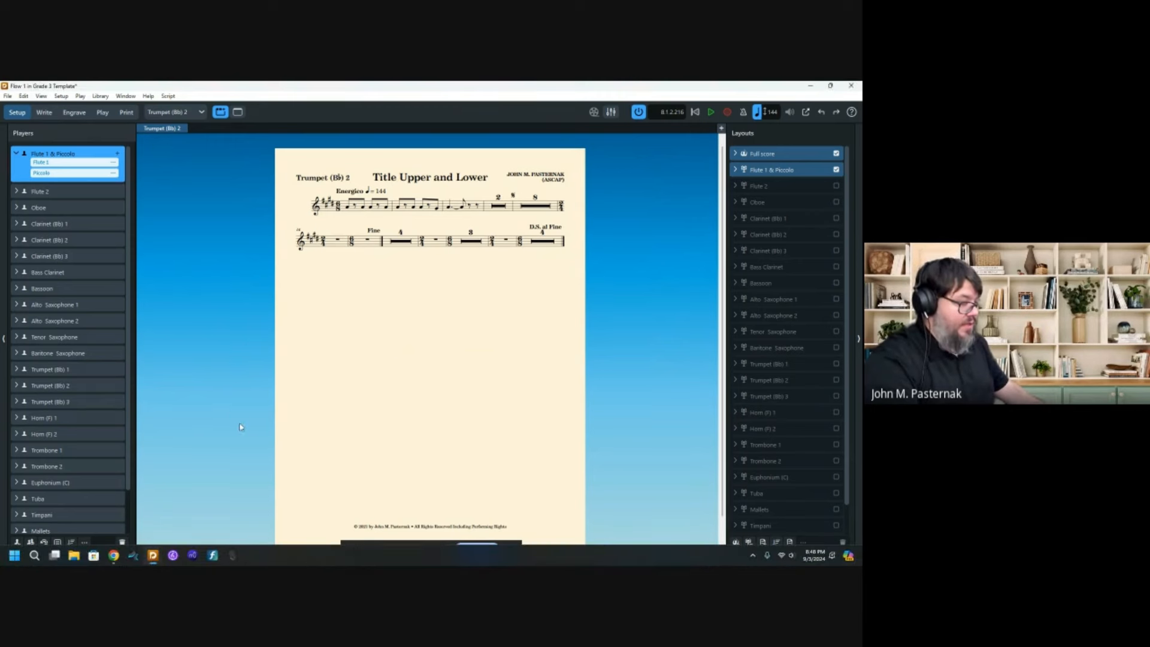
{"action": "left_click", "coordinate": [256, 553]}
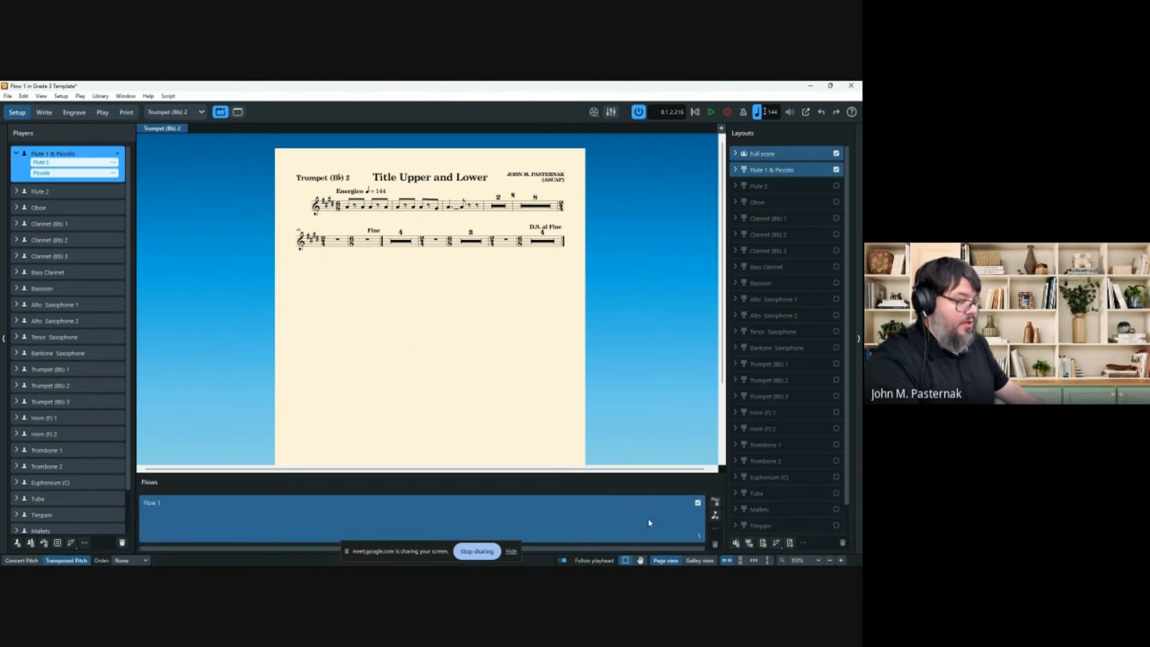
{"action": "right_click", "coordinate": [670, 522]}
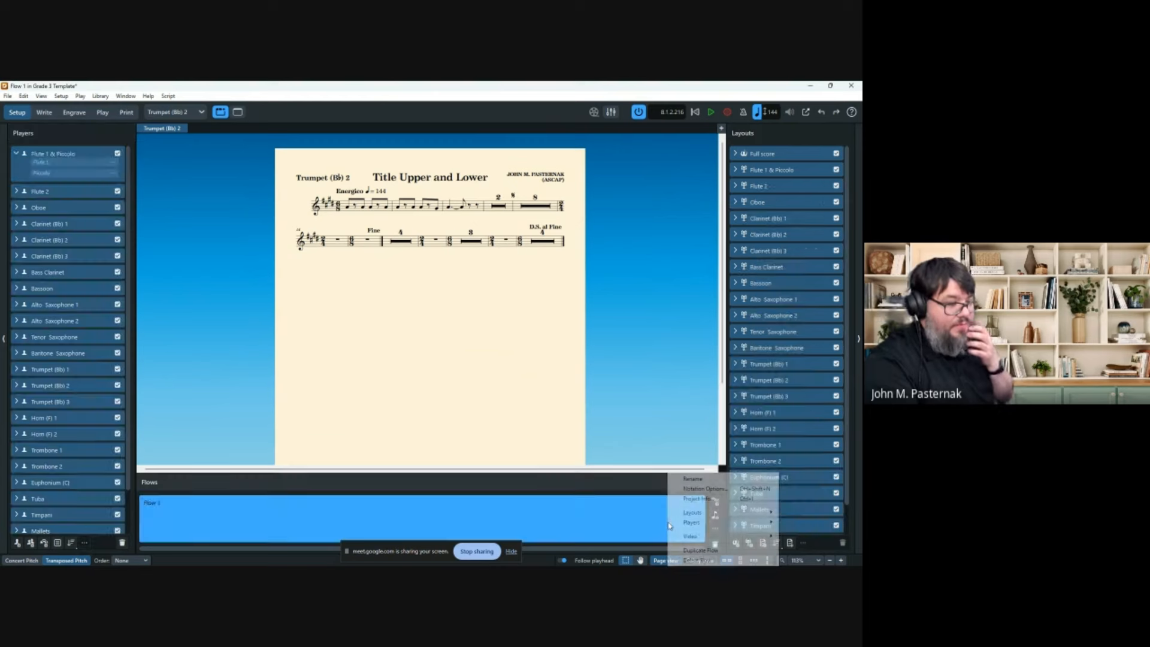
{"action": "left_click", "coordinate": [700, 550]}
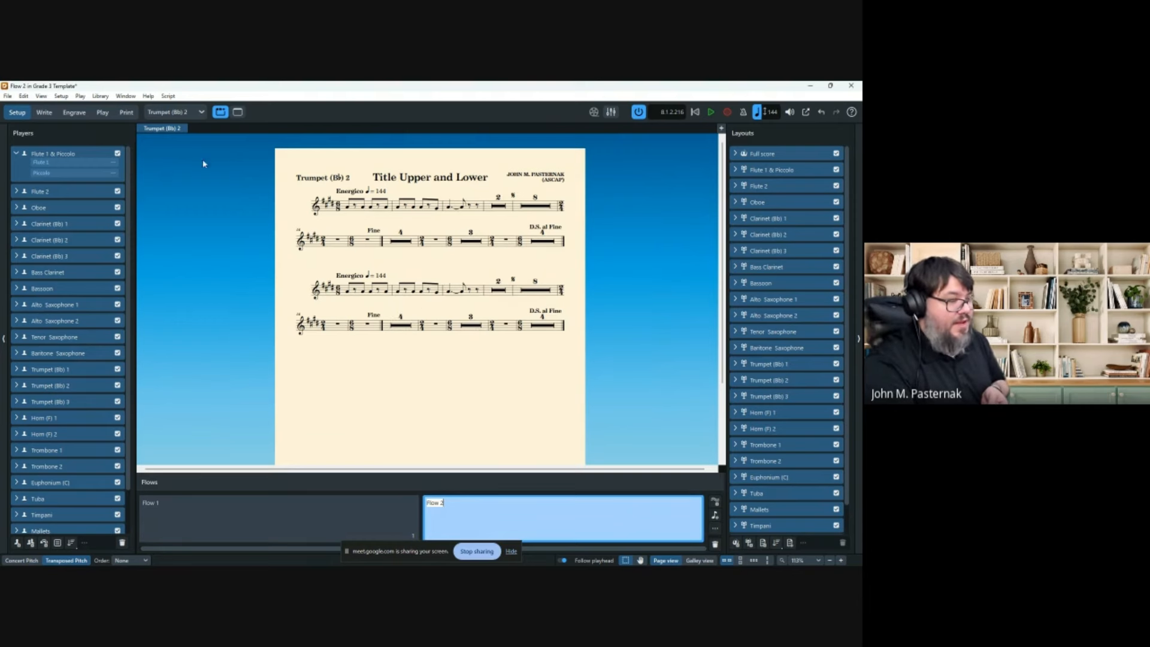
{"action": "left_click", "coordinate": [44, 112]}
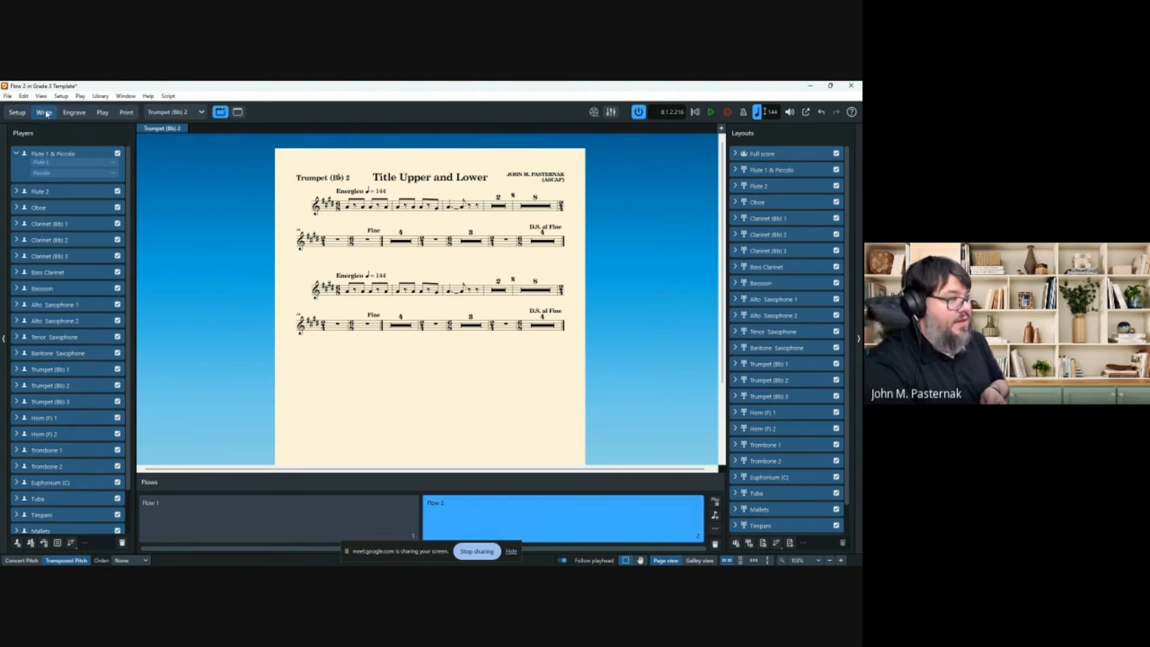
{"action": "left_click", "coordinate": [203, 113]}
In the full score, select the whole trumpet staff across the flow.
{"action": "left_click", "coordinate": [159, 126]}
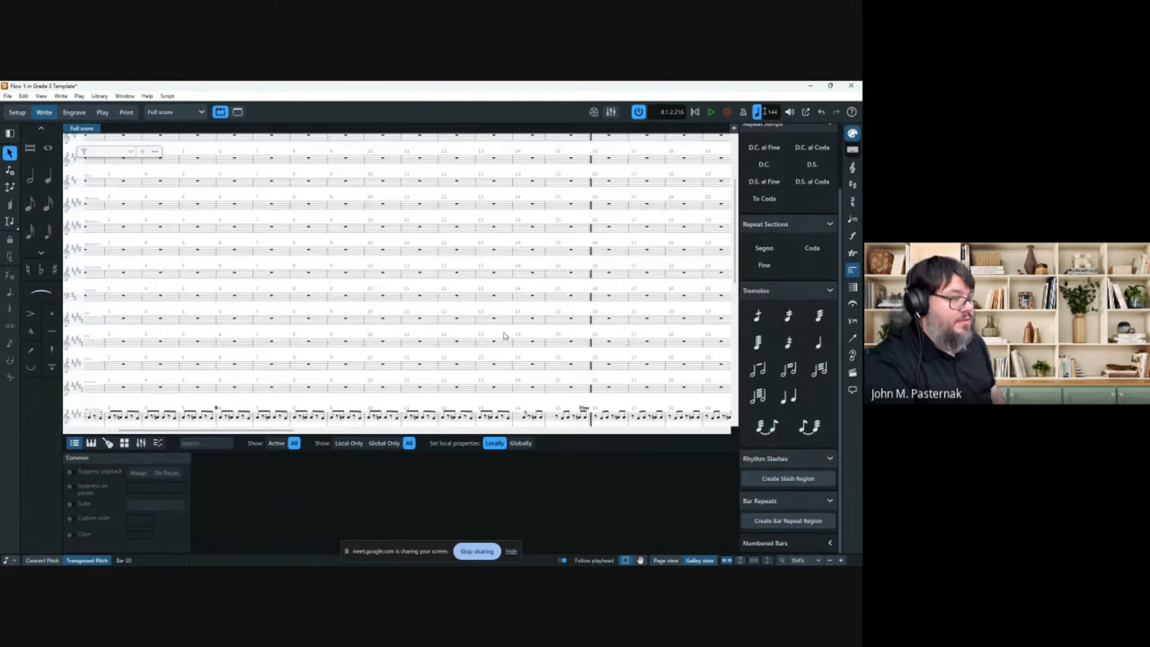
{"action": "scroll", "coordinate": [460, 343], "scroll_direction": "right", "scroll_amount": 10}
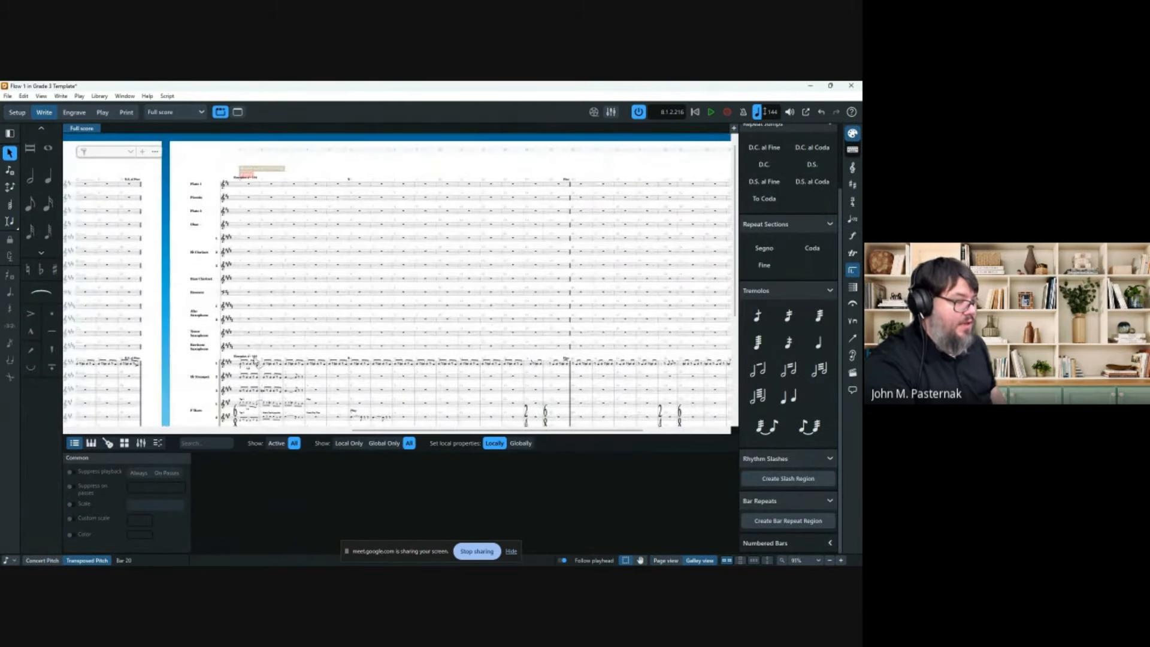
{"action": "left_click", "coordinate": [240, 367]}
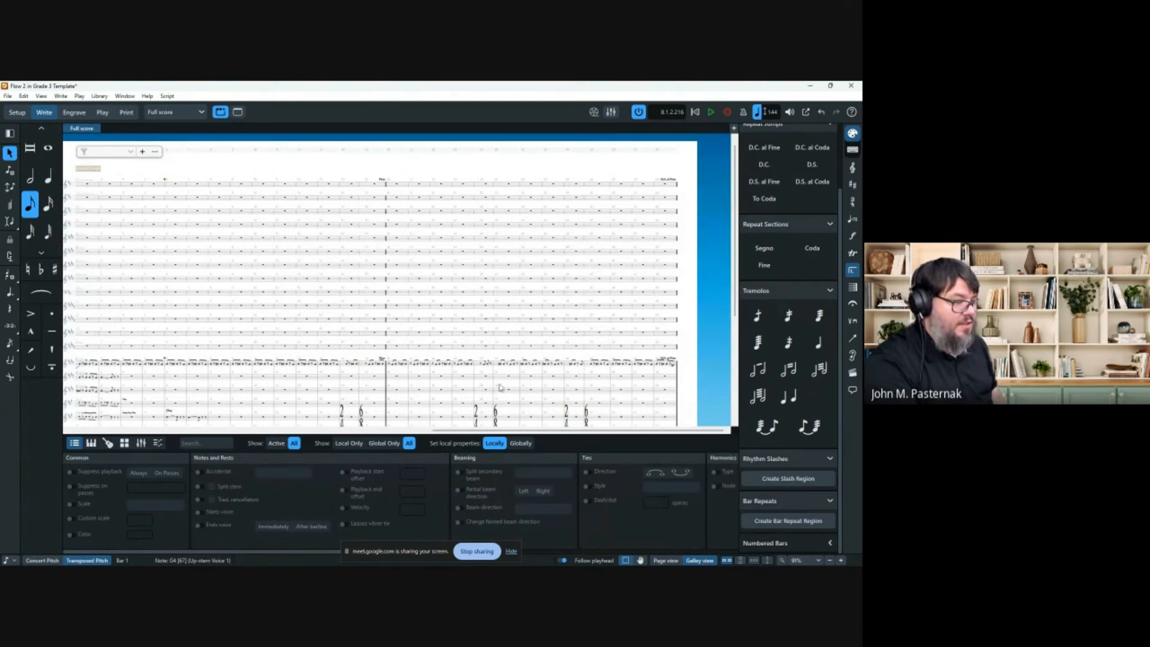
{"action": "scroll", "coordinate": [501, 388], "scroll_direction": "right", "scroll_amount": 3}
{"action": "left_click", "coordinate": [675, 368], "text": "shift"}
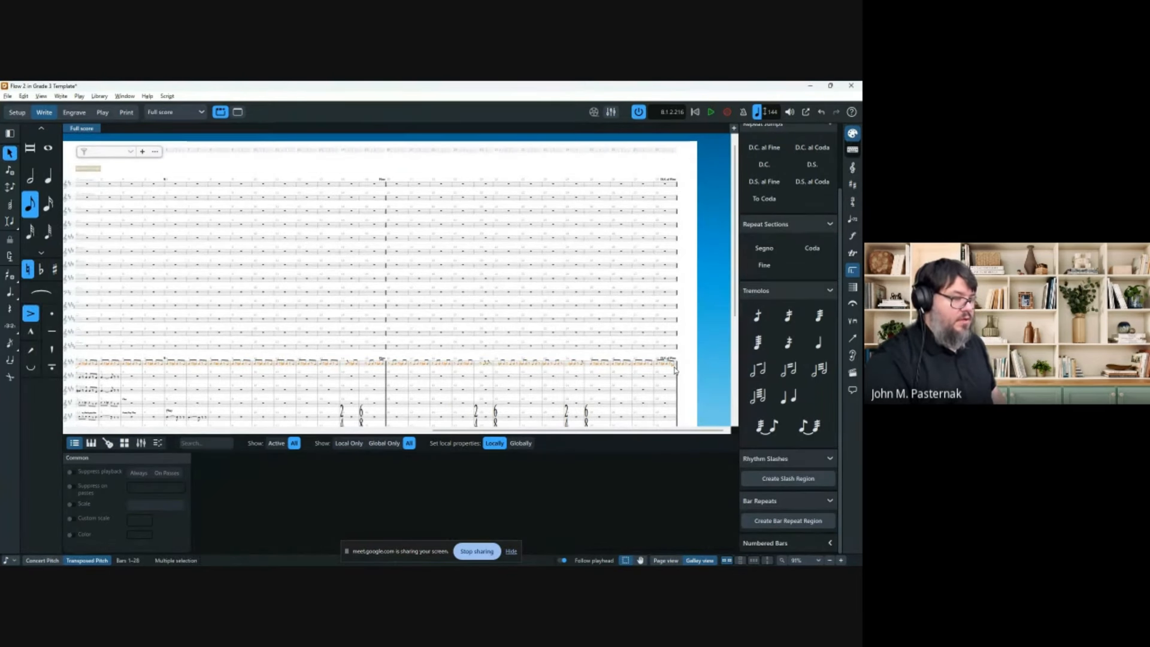
{"action": "key", "text": "alt+Up"}
{"action": "key", "text": "alt+Up"}
{"action": "key", "text": "alt+Up"}
{"action": "key", "text": "alt+Up"}
{"action": "key", "text": "alt+Up"}
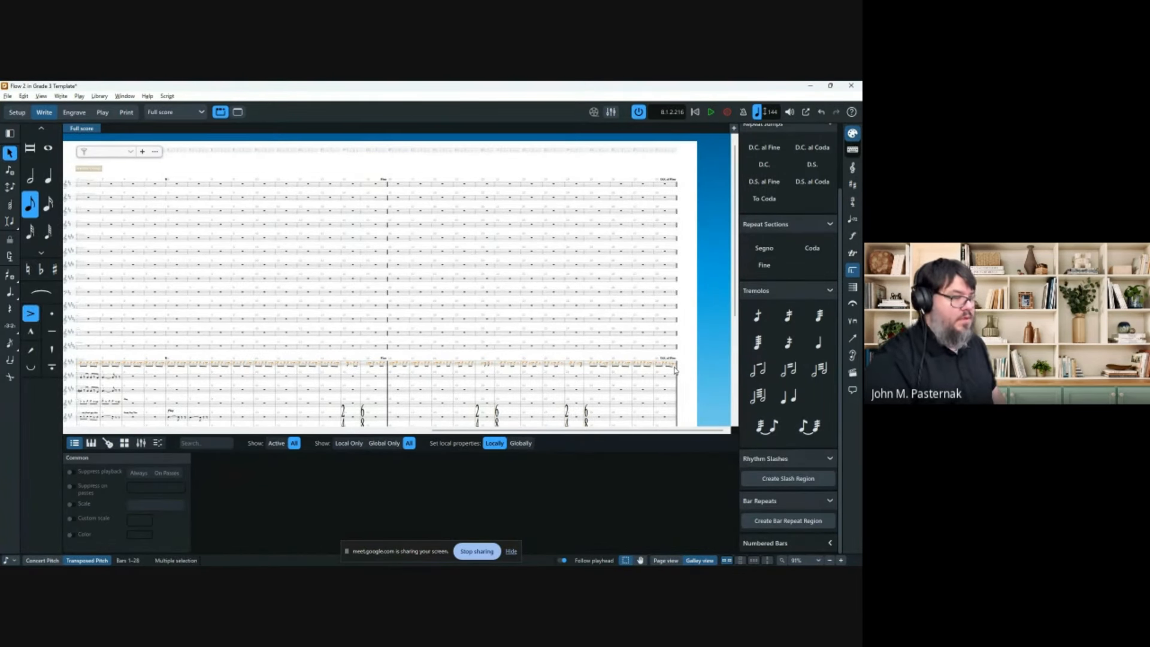
Show the Trumpet (Bb) 1 part in Engrave mode with nothing selected.
{"action": "left_click", "coordinate": [180, 112]}
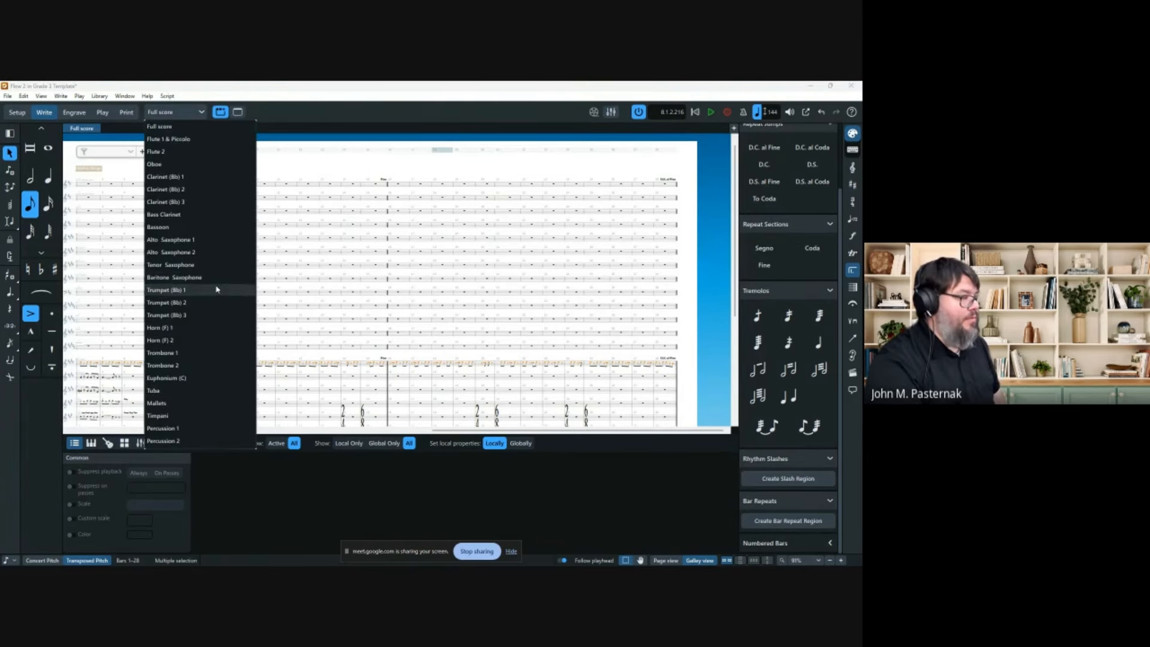
{"action": "left_click", "coordinate": [217, 289]}
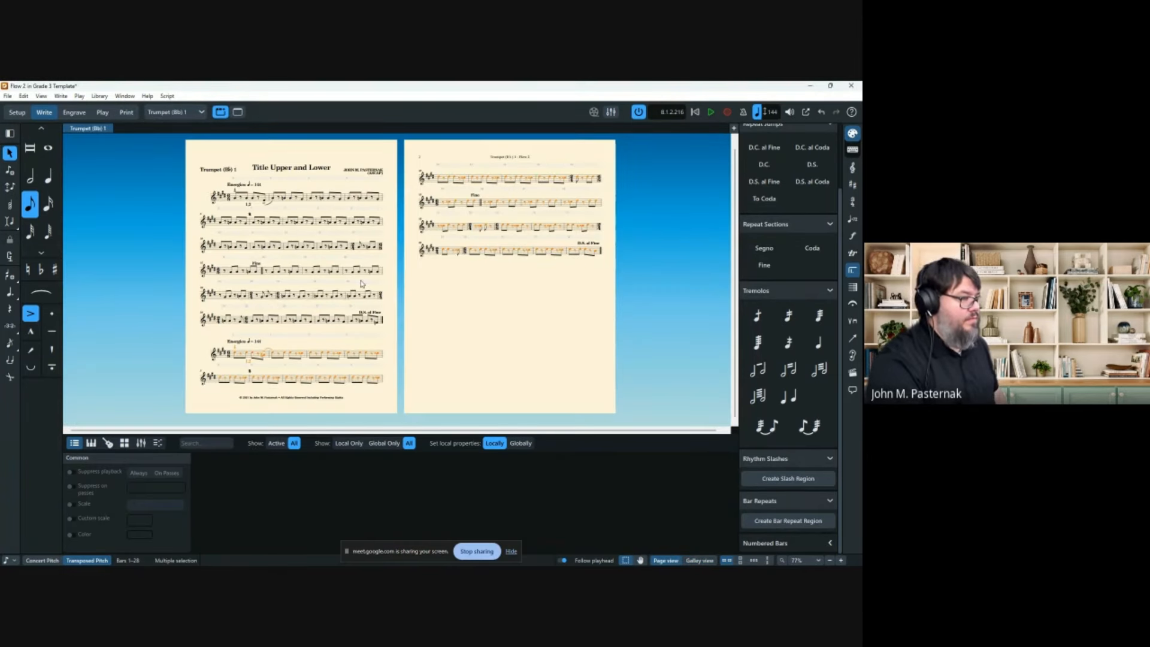
{"action": "scroll", "coordinate": [320, 285], "scroll_direction": "down", "scroll_amount": 2}
{"action": "left_click", "coordinate": [477, 339]}
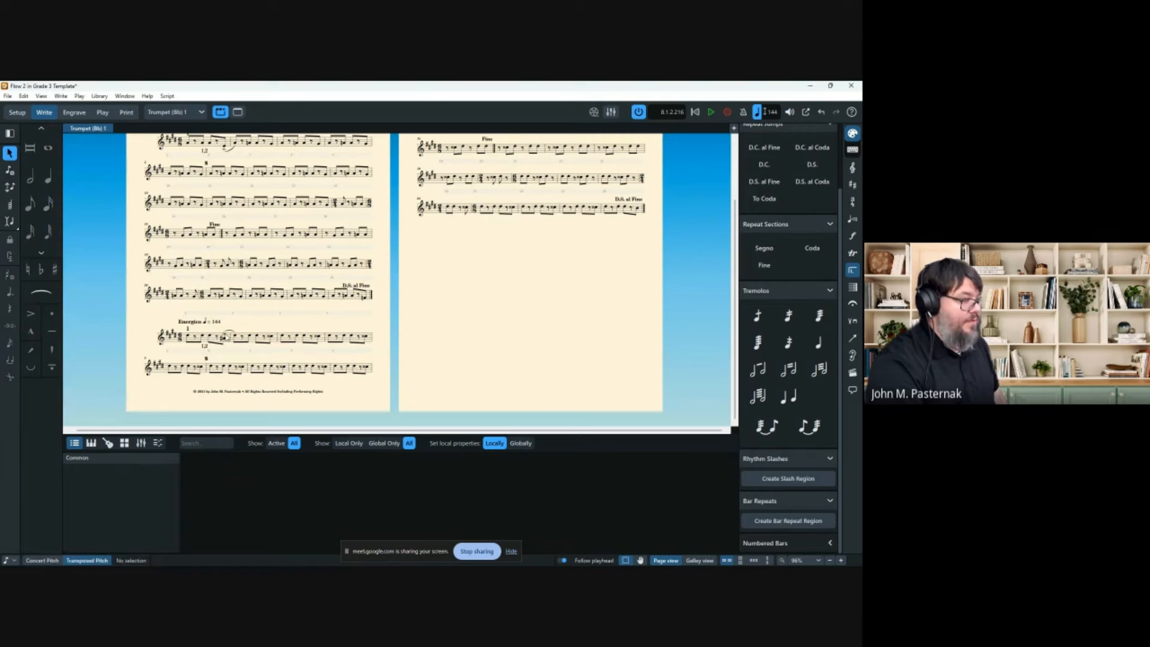
{"action": "scroll", "coordinate": [208, 303], "scroll_direction": "up", "scroll_amount": 3}
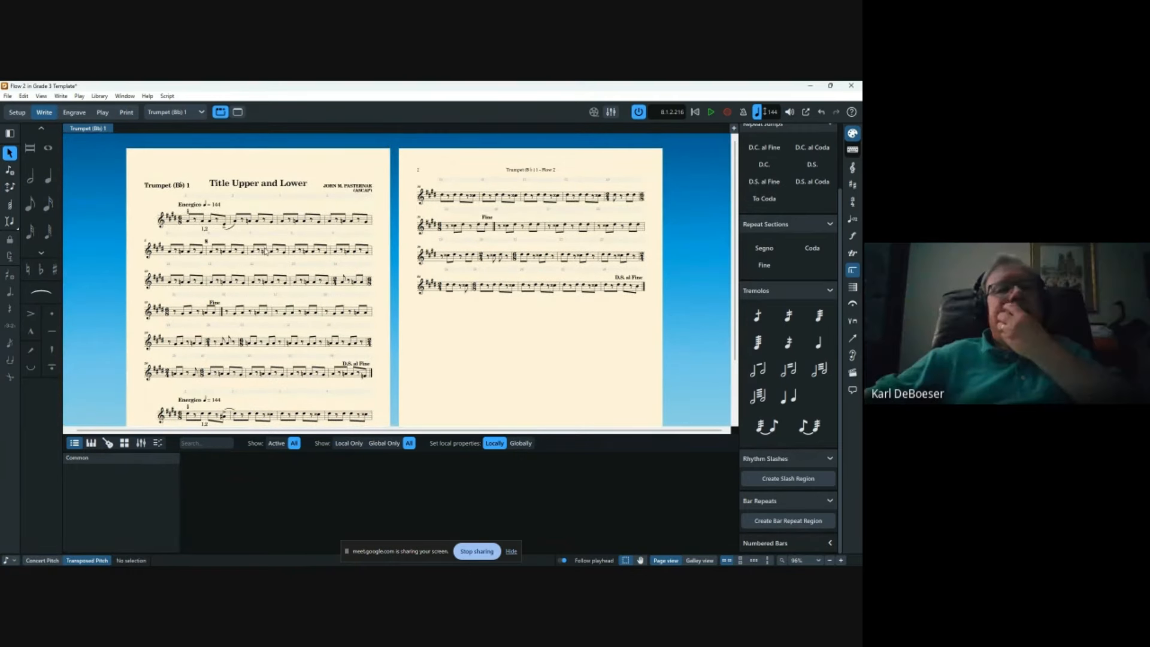
{"action": "scroll", "coordinate": [466, 298], "scroll_direction": "down", "scroll_amount": 2}
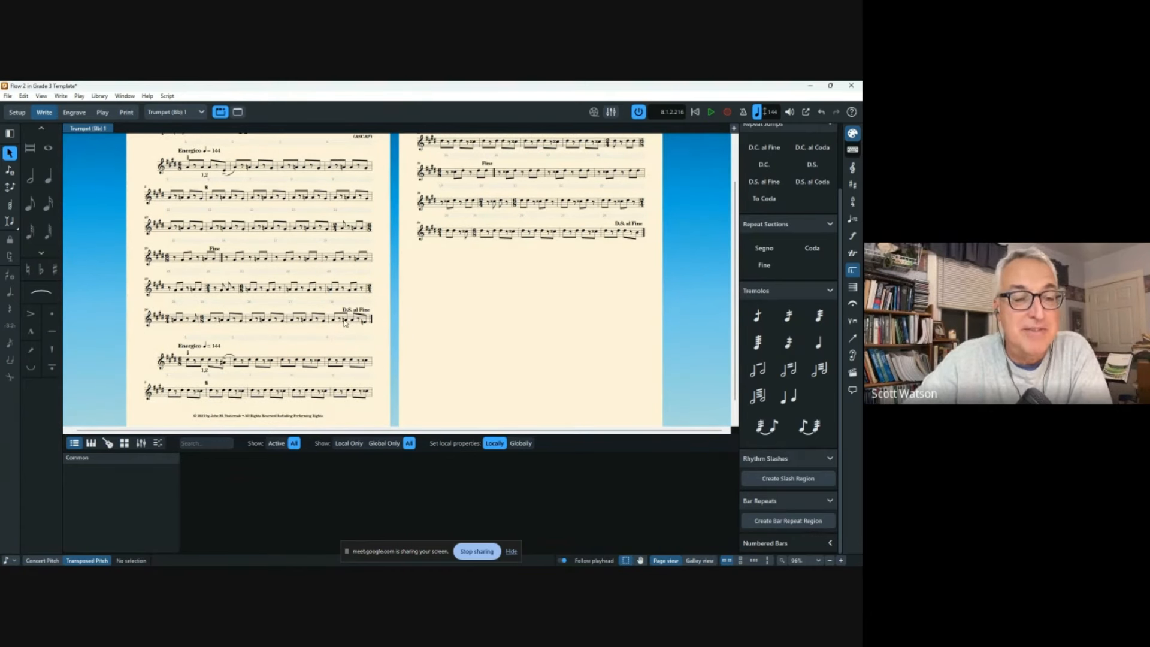
{"action": "left_click", "coordinate": [74, 112]}
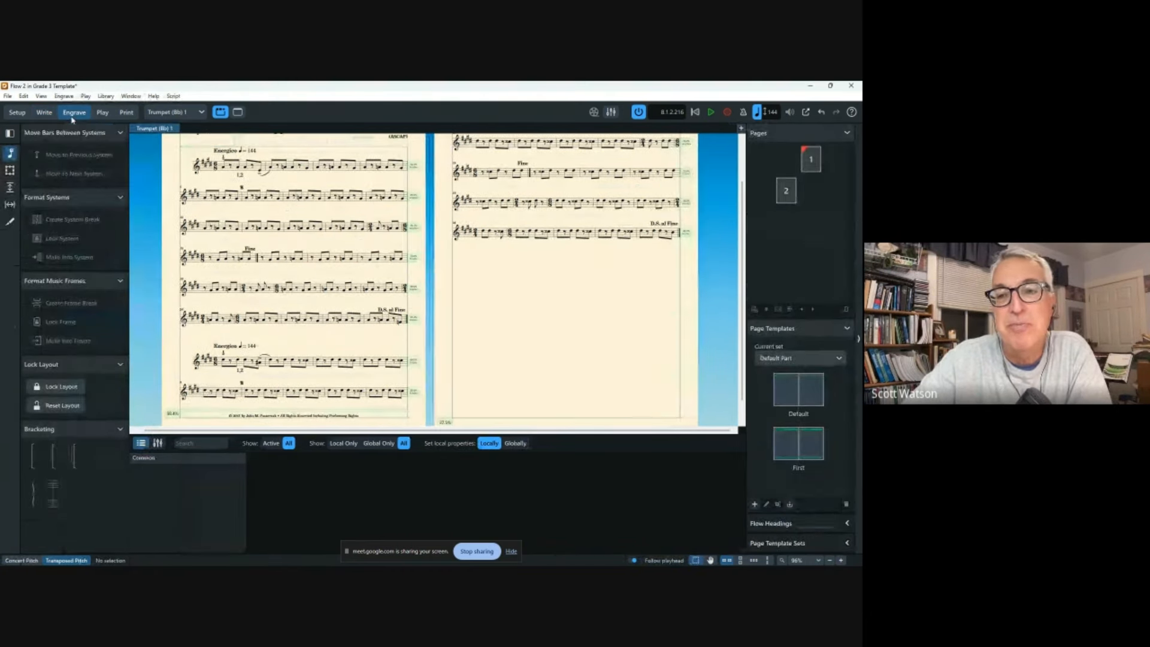
Expand Flow Headings and remove all page overrides from page 1 of the Trumpet (Bb) 1 part.
{"action": "left_click", "coordinate": [846, 524]}
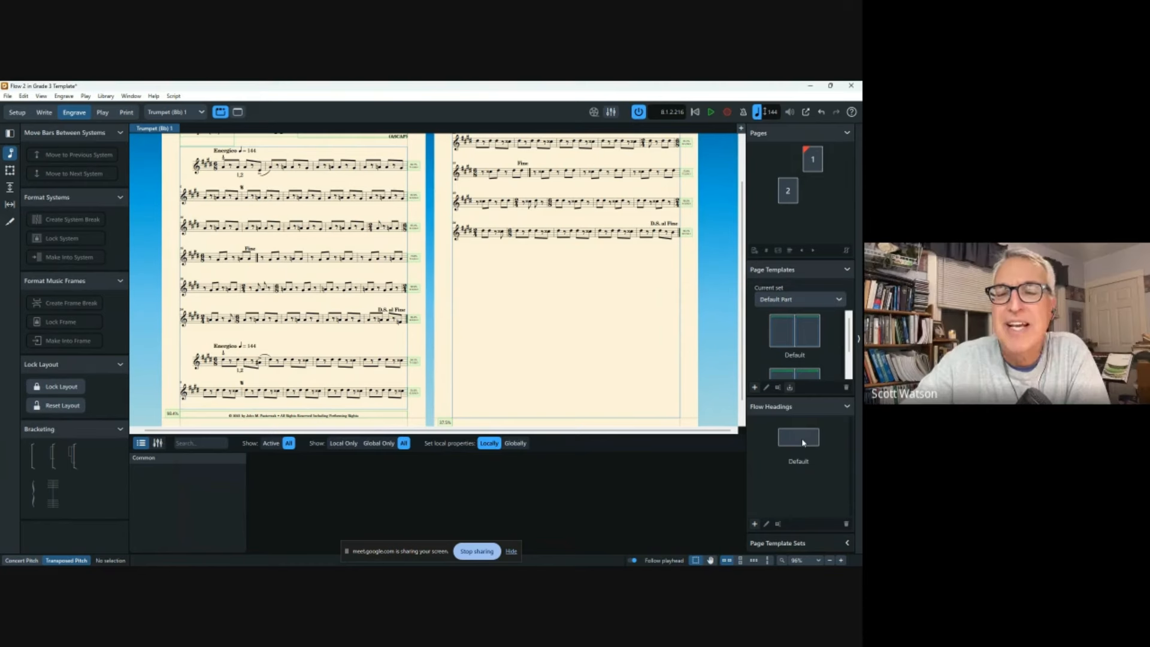
{"action": "left_click", "coordinate": [813, 165]}
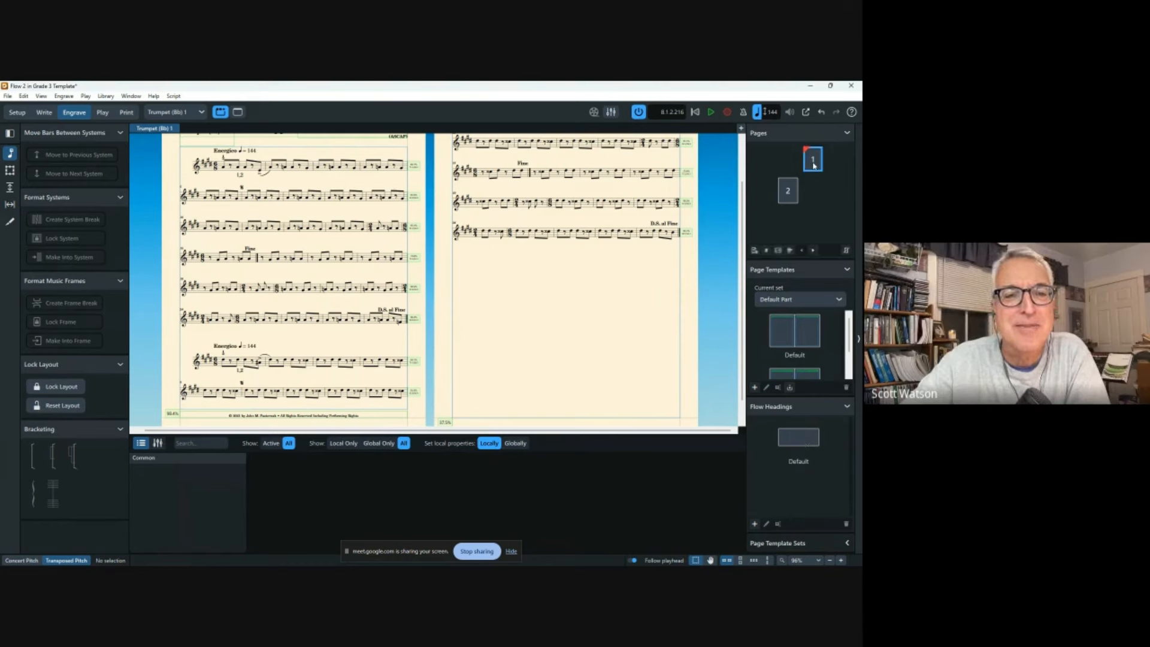
{"action": "right_click", "coordinate": [811, 166]}
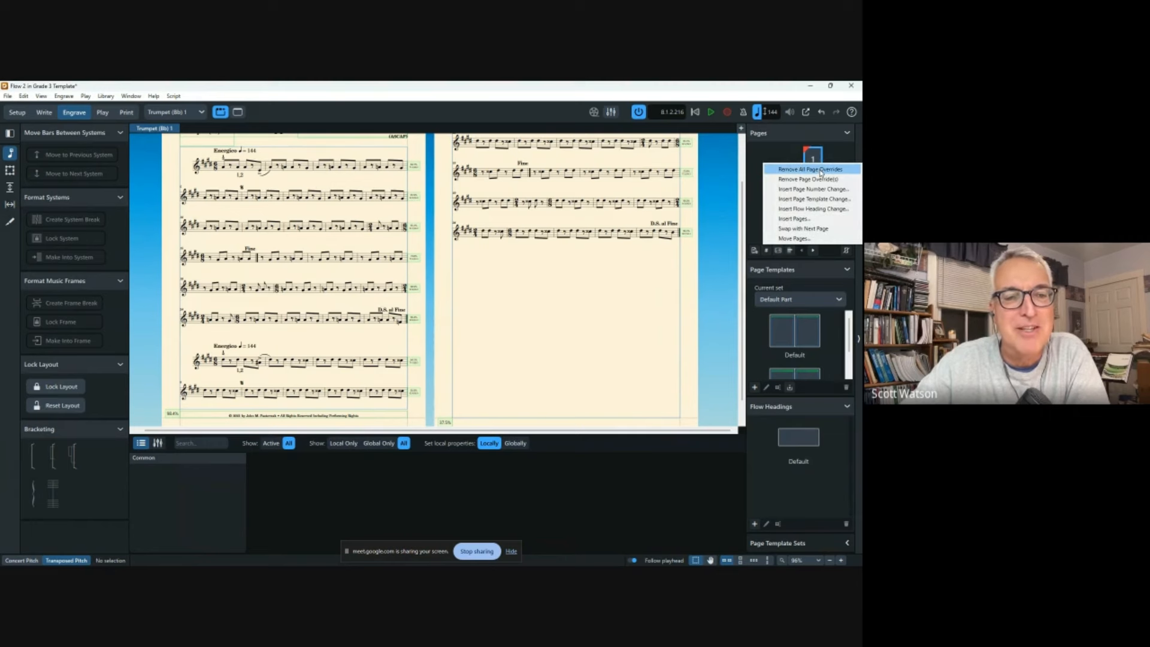
{"action": "left_click", "coordinate": [810, 169]}
{"action": "scroll", "coordinate": [679, 324], "scroll_direction": "up", "scroll_amount": 2}
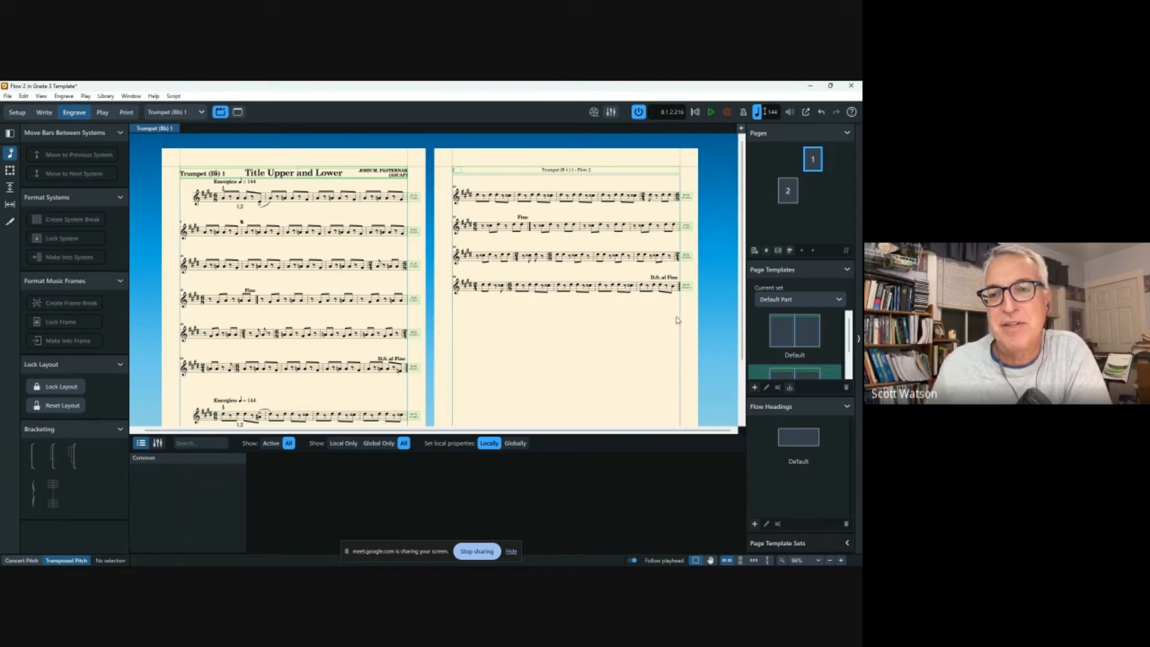
Start editing the Default flow heading and draw a text frame across its top.
{"action": "double_click", "coordinate": [797, 442]}
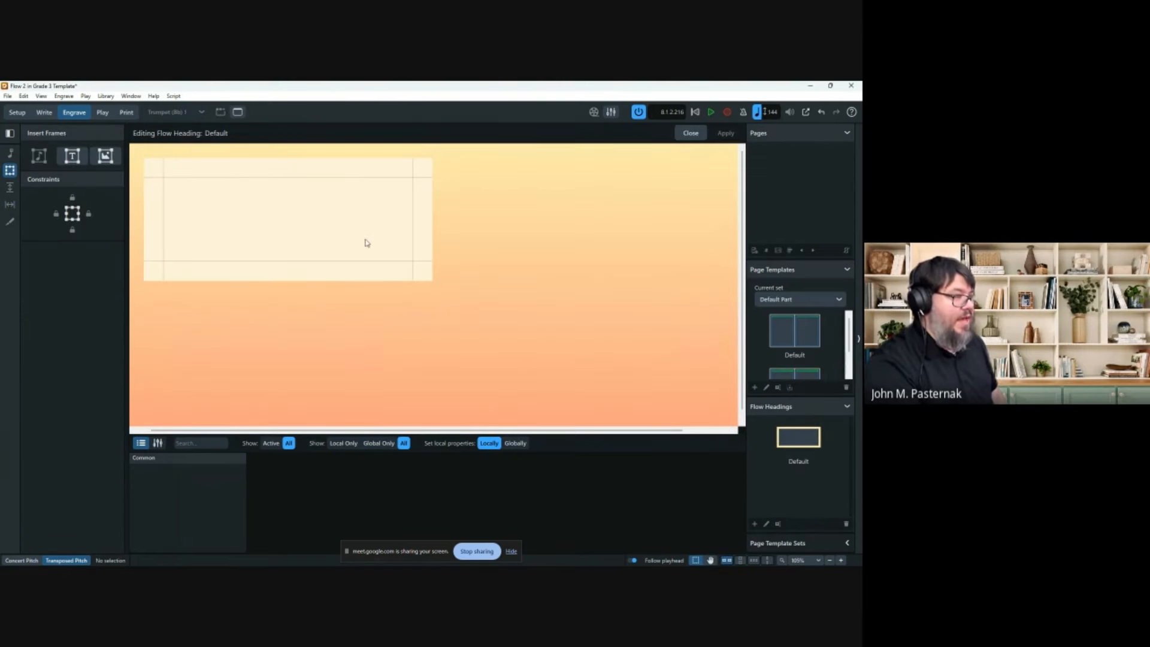
{"action": "scroll", "coordinate": [364, 242], "scroll_direction": "left", "scroll_amount": 1}
{"action": "scroll", "coordinate": [362, 240], "scroll_direction": "up", "scroll_amount": 1}
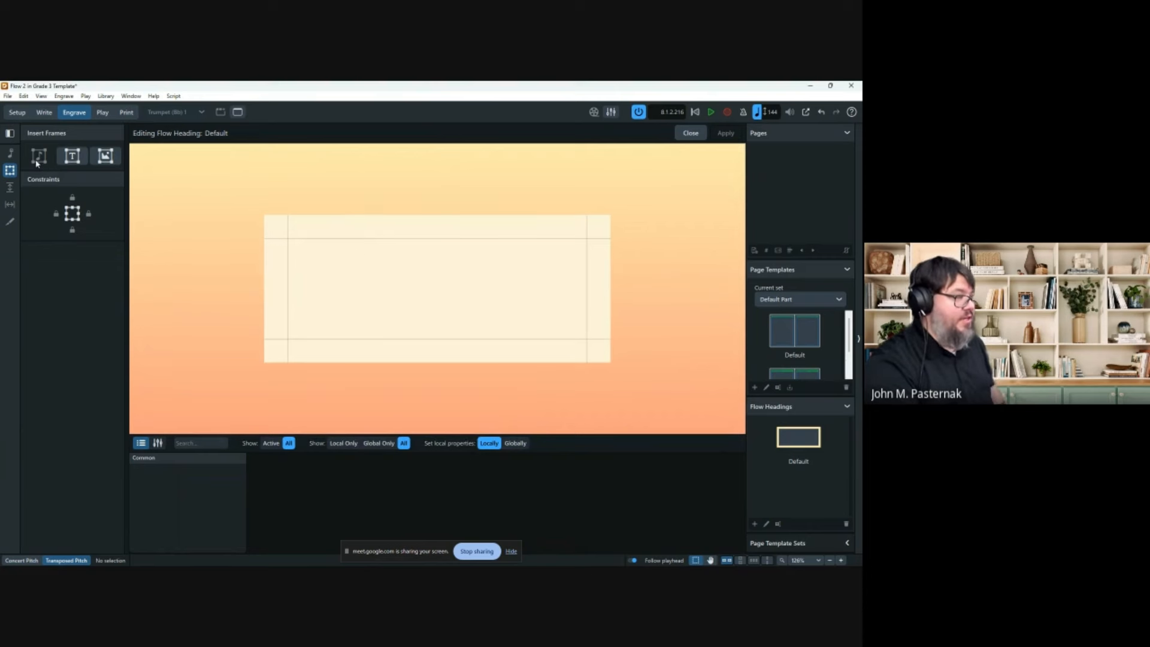
{"action": "key", "text": "t"}
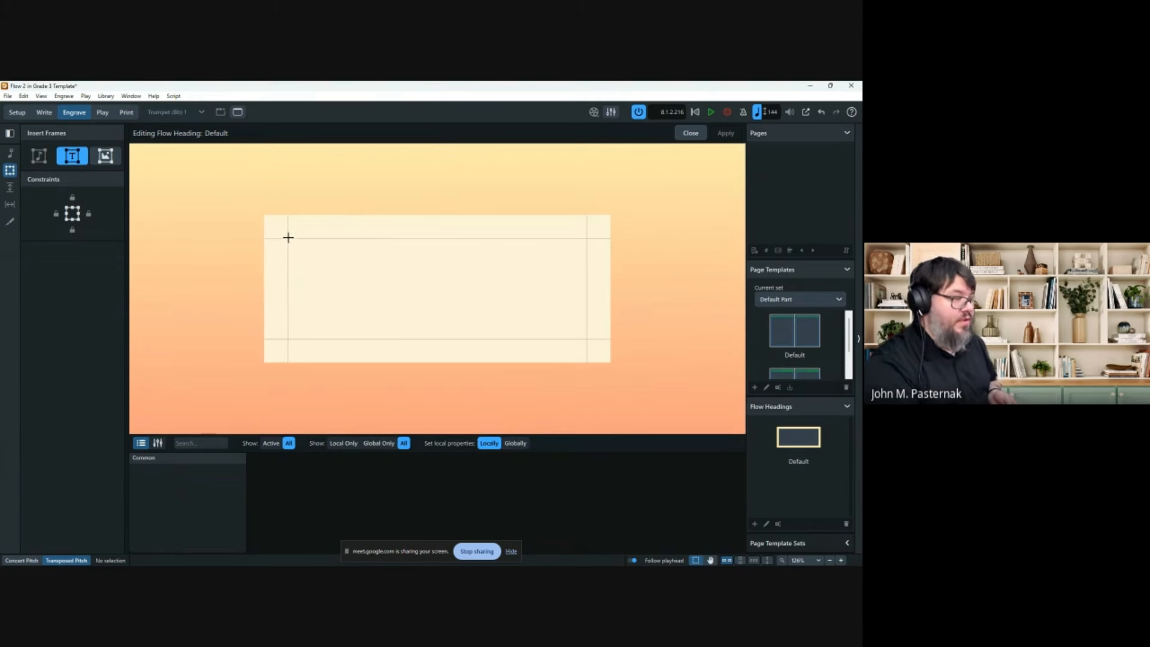
{"action": "left_click_drag", "start_coordinate": [288, 238], "coordinate": [587, 265]}
{"action": "double_click", "coordinate": [511, 250]}
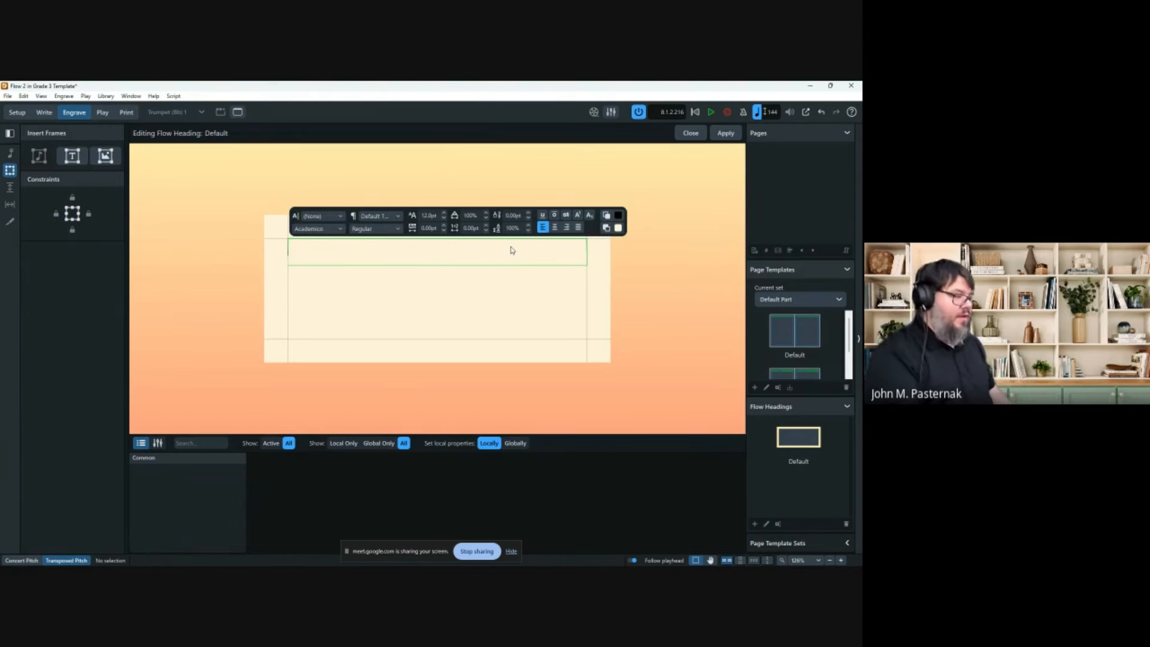
Insert a Flow Title token followed by '-', then erase it to start over.
{"action": "right_click", "coordinate": [429, 257]}
{"action": "mouse_move", "coordinate": [446, 269]}
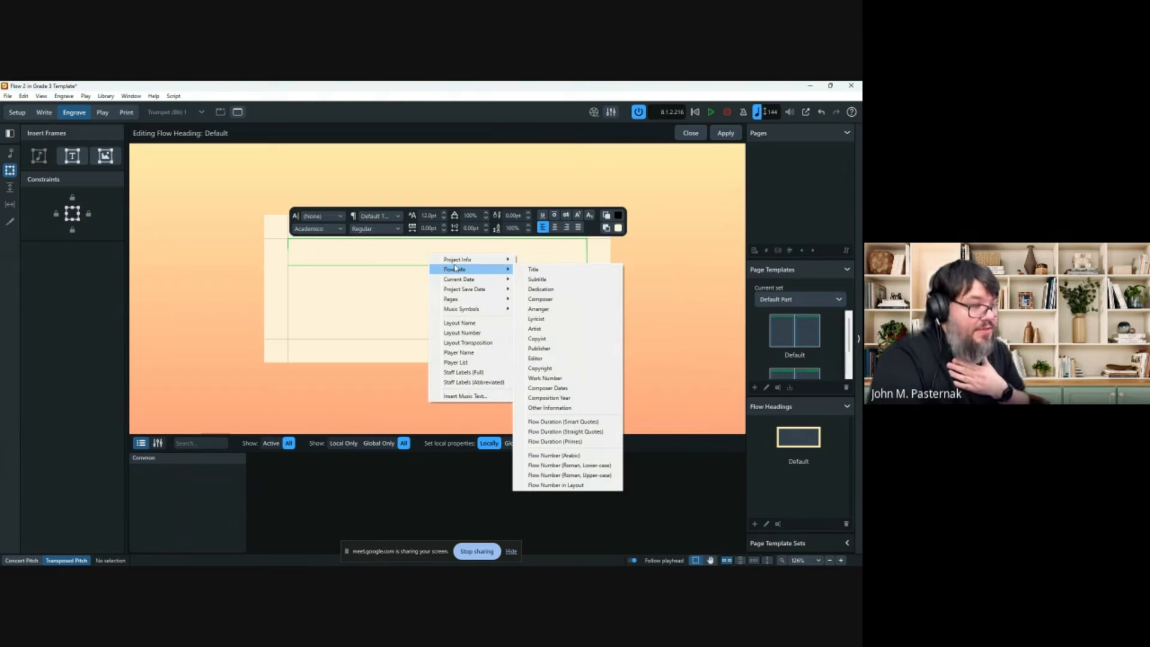
{"action": "left_click", "coordinate": [530, 270]}
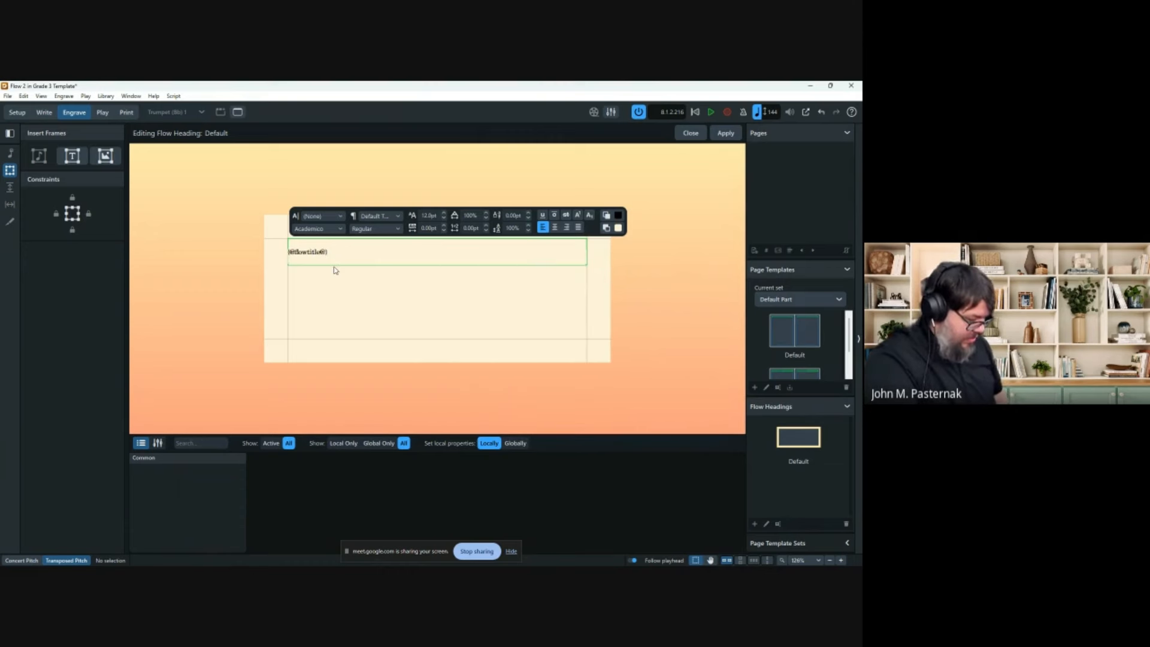
{"action": "type", "text": "-"}
{"action": "right_click", "coordinate": [341, 253]}
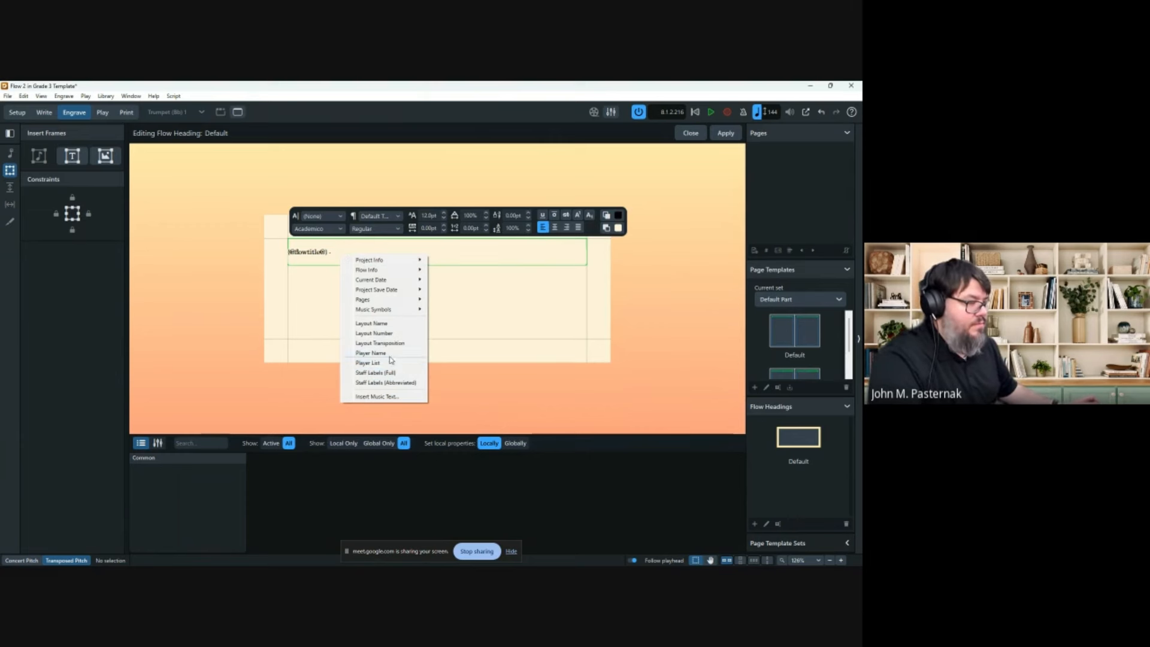
{"action": "left_click", "coordinate": [333, 253]}
{"action": "key", "text": "BackSpace"}
{"action": "key", "text": "BackSpace"}
{"action": "key", "text": "BackSpace"}
{"action": "key", "text": "BackSpace"}
{"action": "key", "text": "BackSpace"}
{"action": "key", "text": "BackSpace"}
{"action": "key", "text": "BackSpace"}
{"action": "key", "text": "BackSpace"}
{"action": "key", "text": "BackSpace"}
{"action": "key", "text": "BackSpace"}
{"action": "key", "text": "BackSpace"}
{"action": "key", "text": "BackSpace"}
{"action": "key", "text": "BackSpace"}
{"action": "key", "text": "BackSpace"}
{"action": "key", "text": "BackSpace"}
Fill the frame with Flow Number (Arabic), a period, and Flow Title, then apply.
{"action": "right_click", "coordinate": [325, 255]}
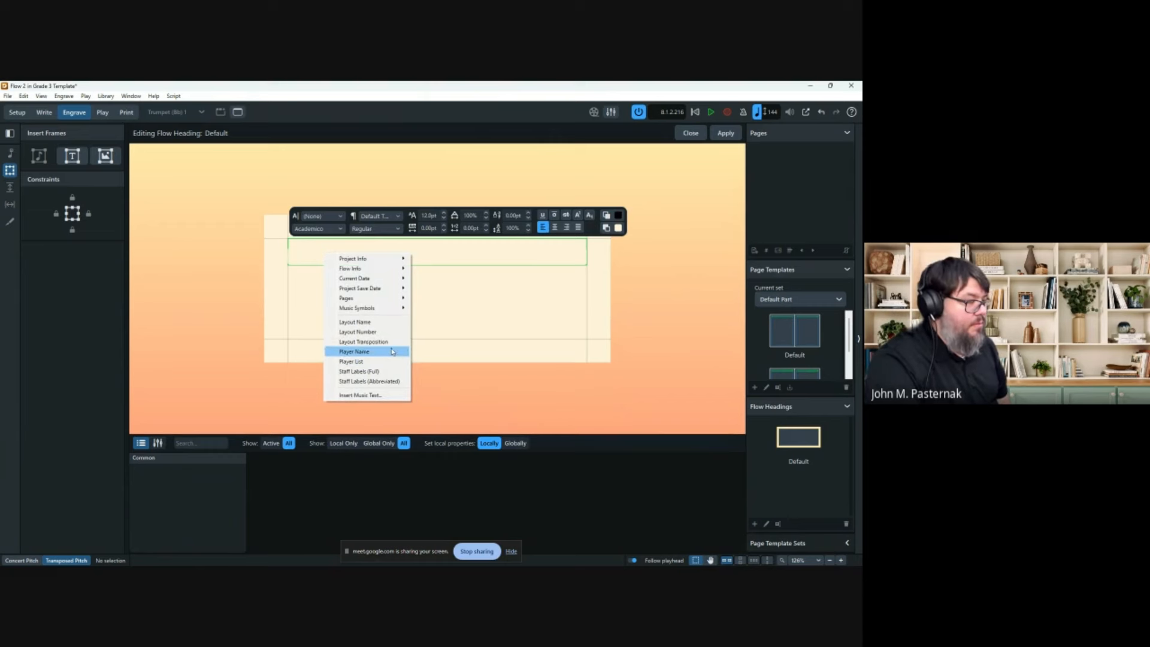
{"action": "mouse_move", "coordinate": [388, 269]}
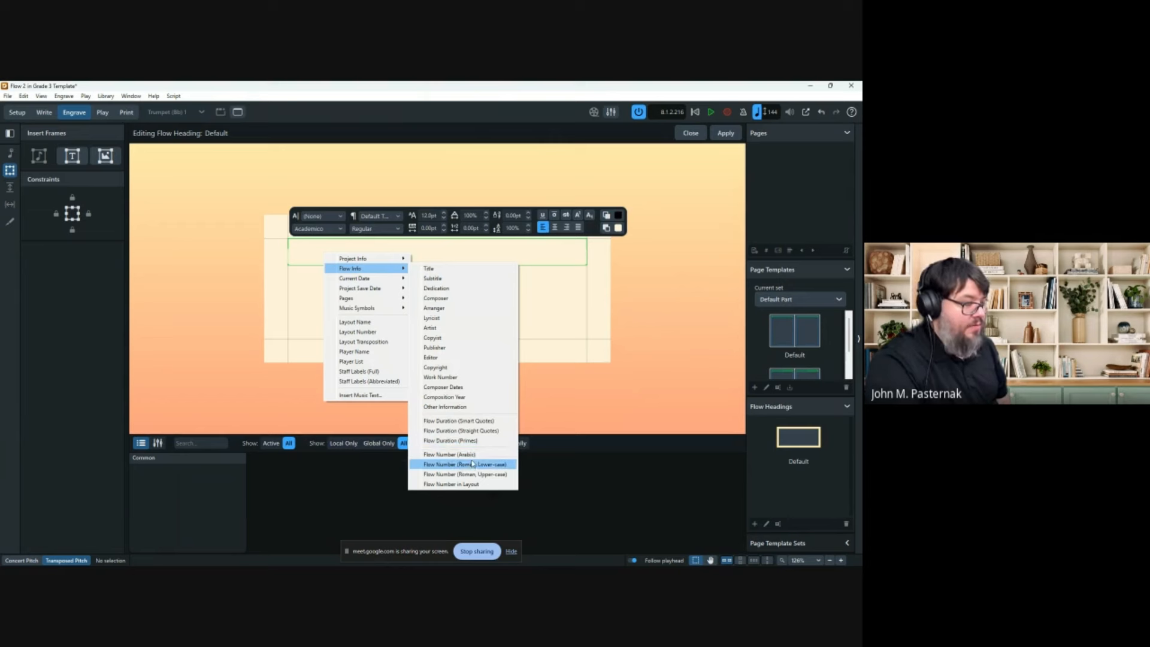
{"action": "left_click", "coordinate": [473, 458]}
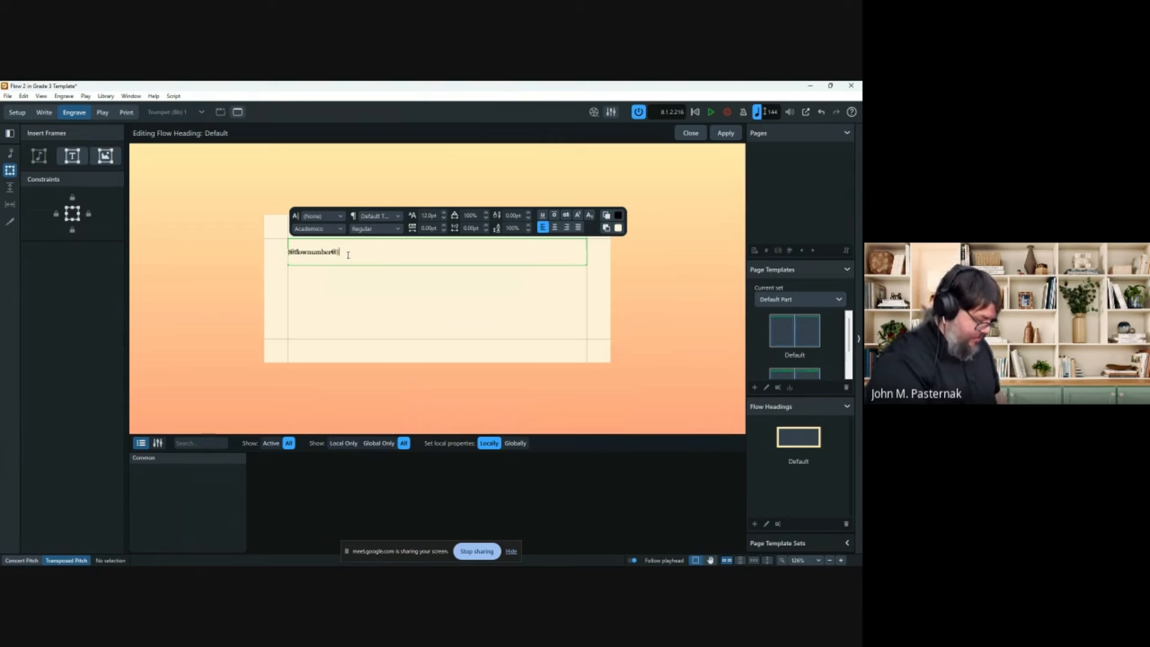
{"action": "type", "text": "."}
{"action": "right_click", "coordinate": [348, 255]}
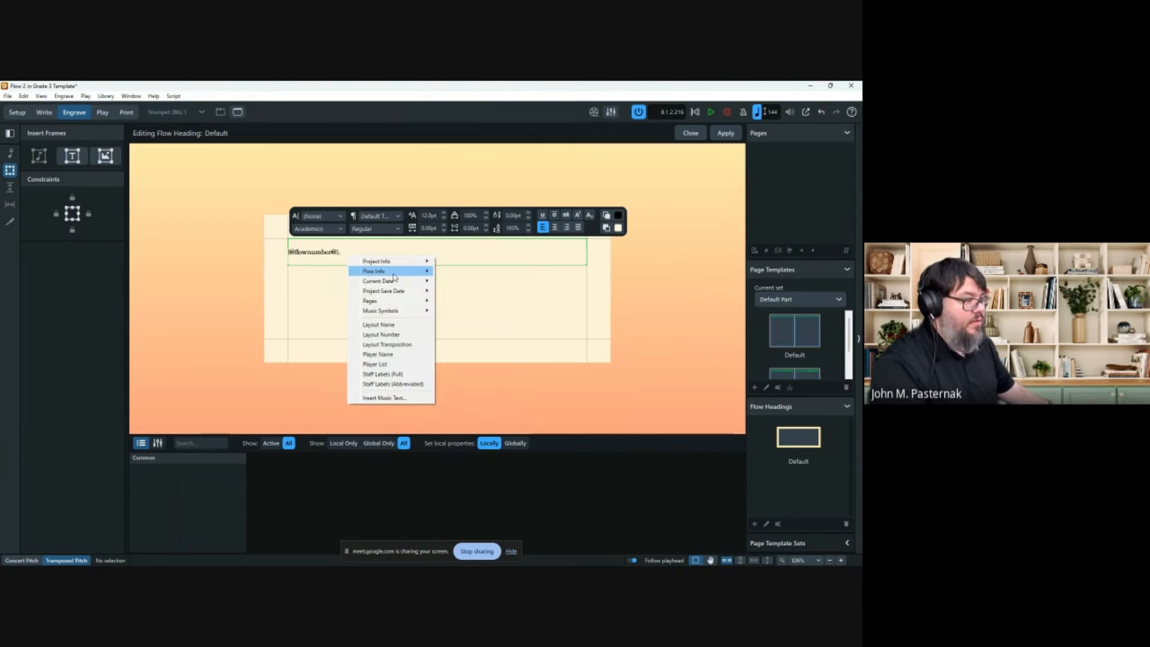
{"action": "mouse_move", "coordinate": [386, 270]}
{"action": "left_click", "coordinate": [494, 276]}
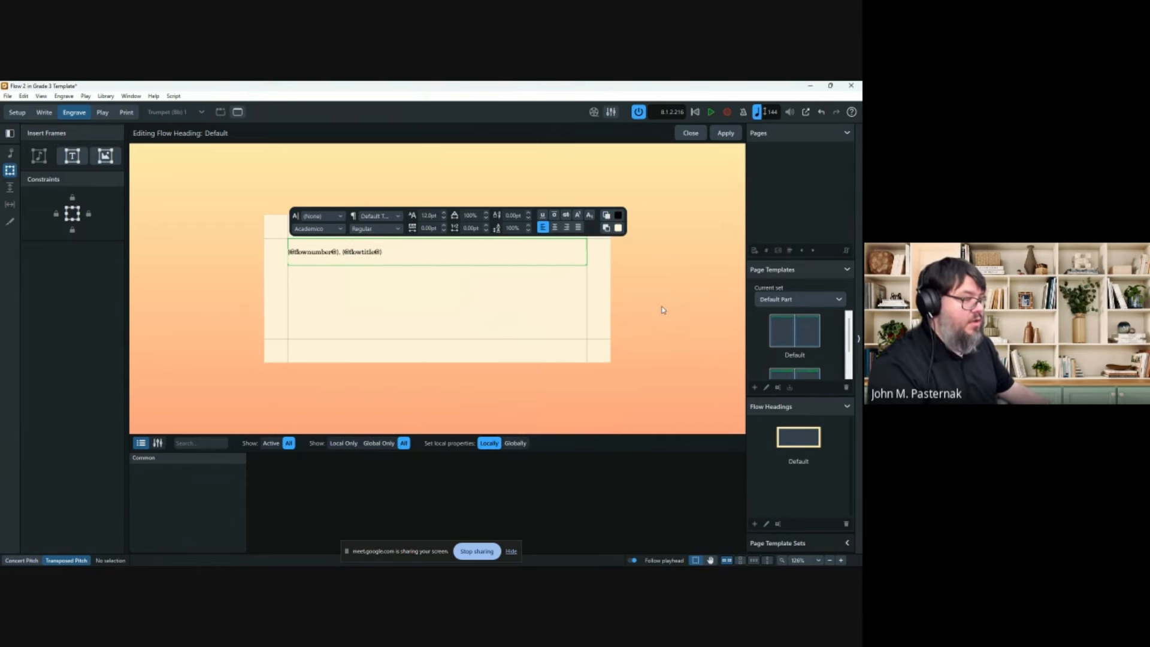
{"action": "left_click", "coordinate": [725, 133]}
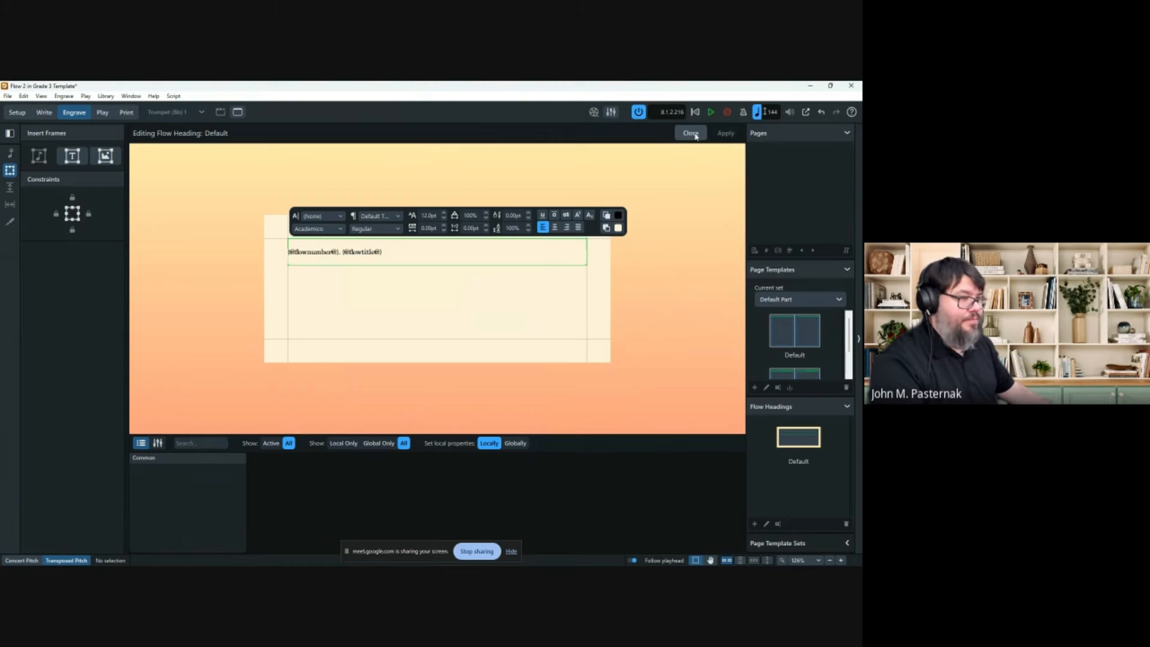
Shrink the heading frame to one line, centre its text, apply, and close the editor.
{"action": "key", "text": "Escape"}
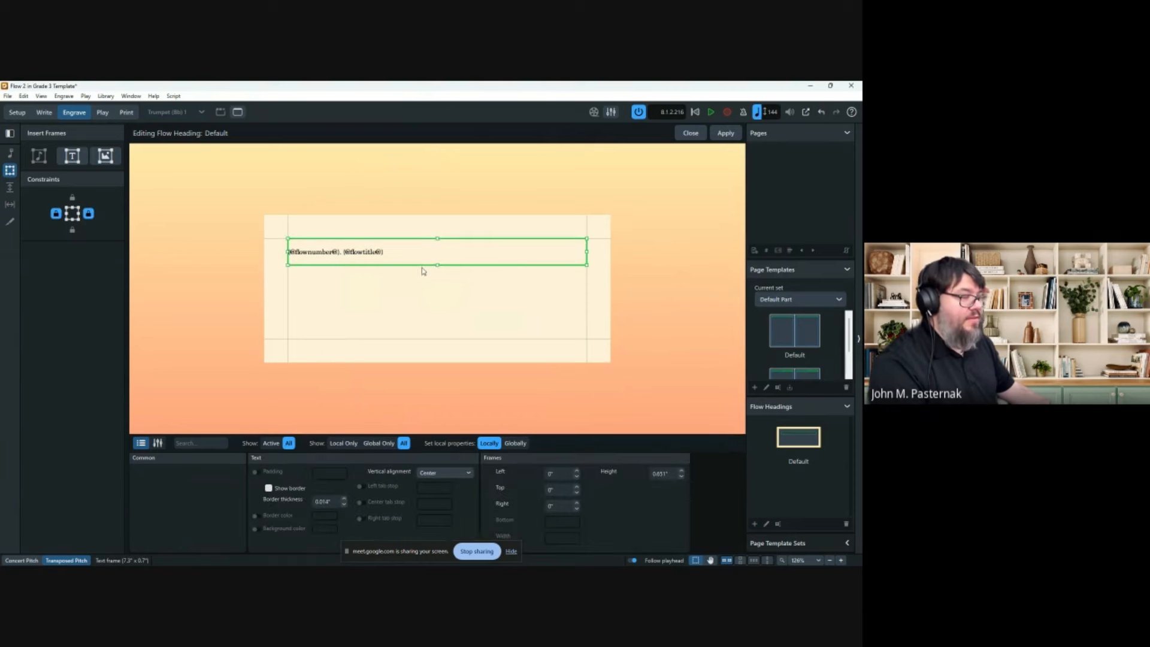
{"action": "left_click_drag", "start_coordinate": [437, 261], "coordinate": [437, 253]}
{"action": "double_click", "coordinate": [384, 245]}
{"action": "key", "text": "ctrl+a"}
{"action": "left_click", "coordinate": [555, 227]}
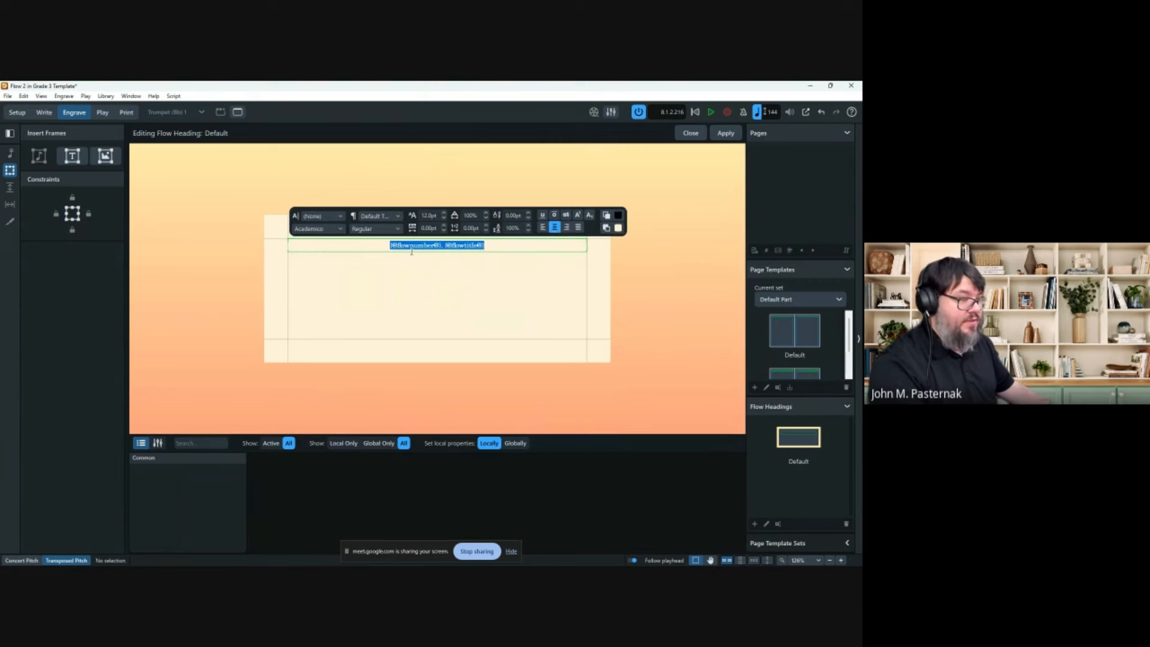
{"action": "left_click", "coordinate": [489, 290]}
{"action": "left_click", "coordinate": [725, 133]}
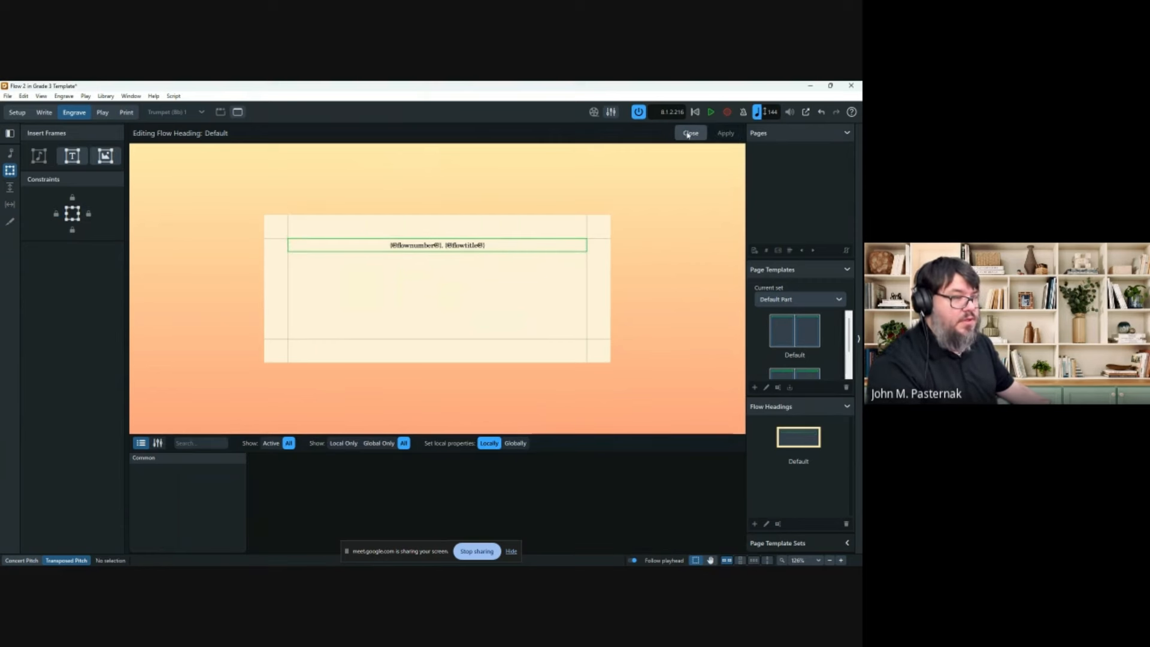
{"action": "left_click", "coordinate": [689, 133]}
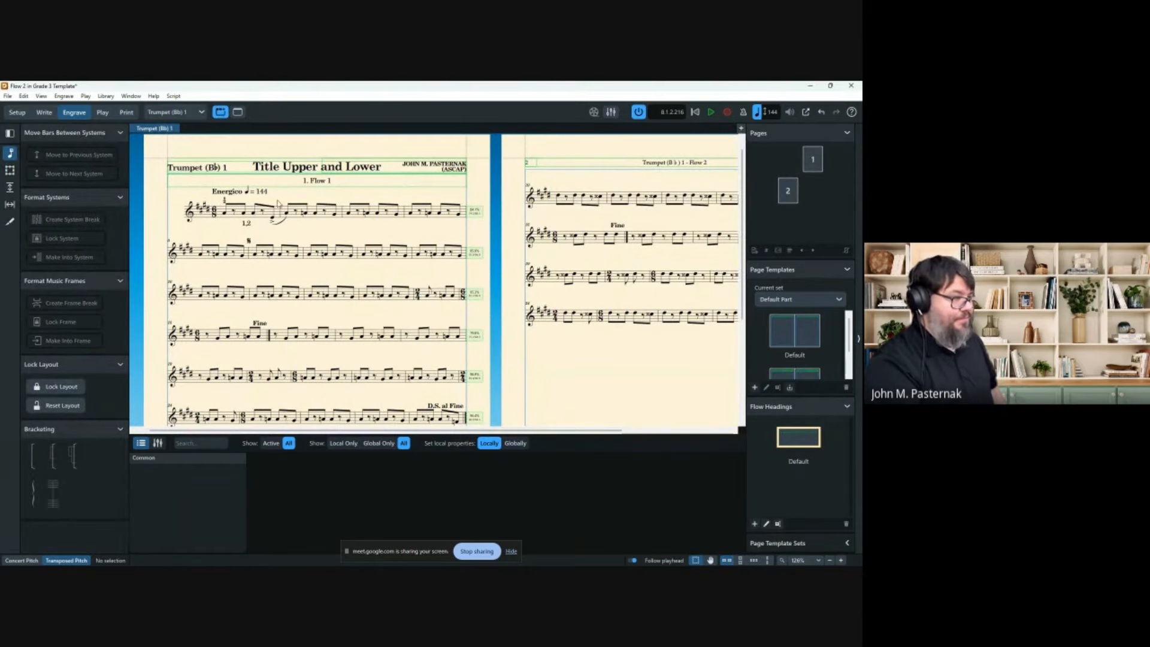
Scroll down to bring both pages and the Flow 2 heading into view, then open the File menu.
{"action": "scroll", "coordinate": [318, 234], "scroll_direction": "down", "scroll_amount": 5}
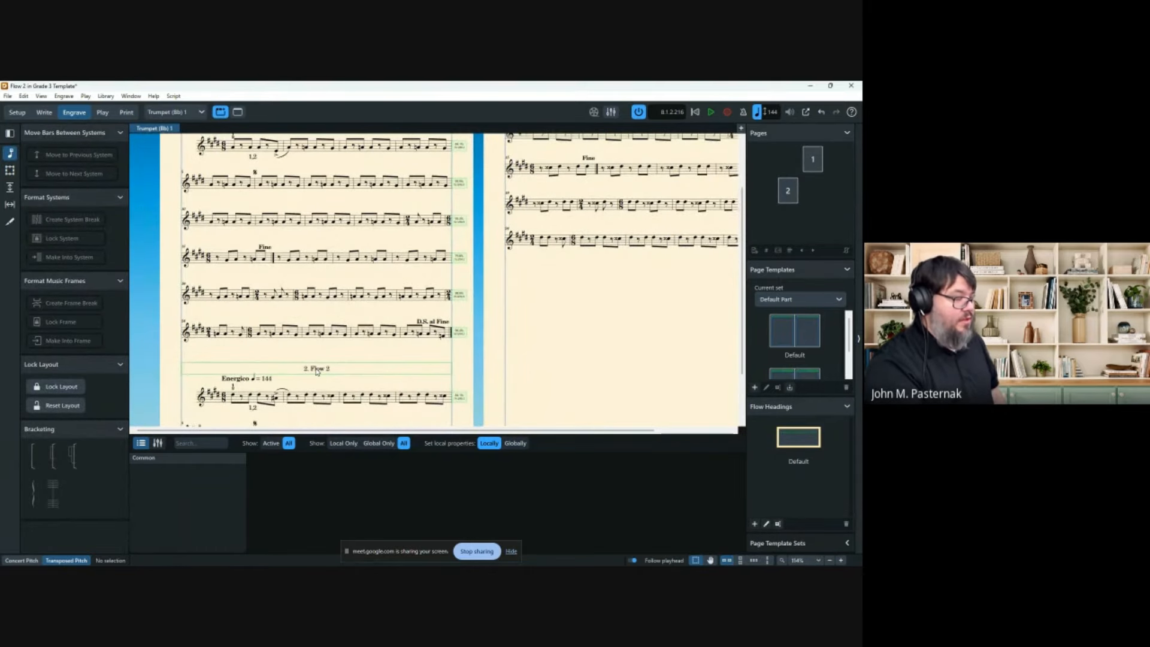
{"action": "scroll", "coordinate": [317, 373], "scroll_direction": "down", "scroll_amount": 2}
{"action": "scroll", "coordinate": [316, 371], "scroll_direction": "down", "scroll_amount": 3}
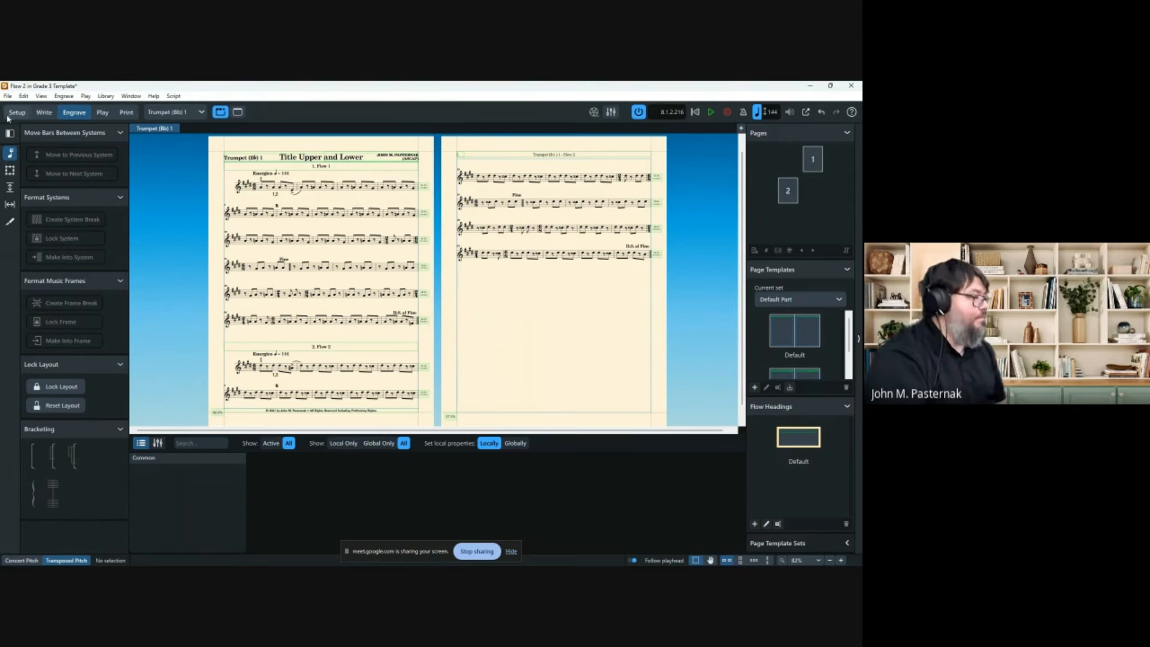
{"action": "left_click", "coordinate": [8, 95]}
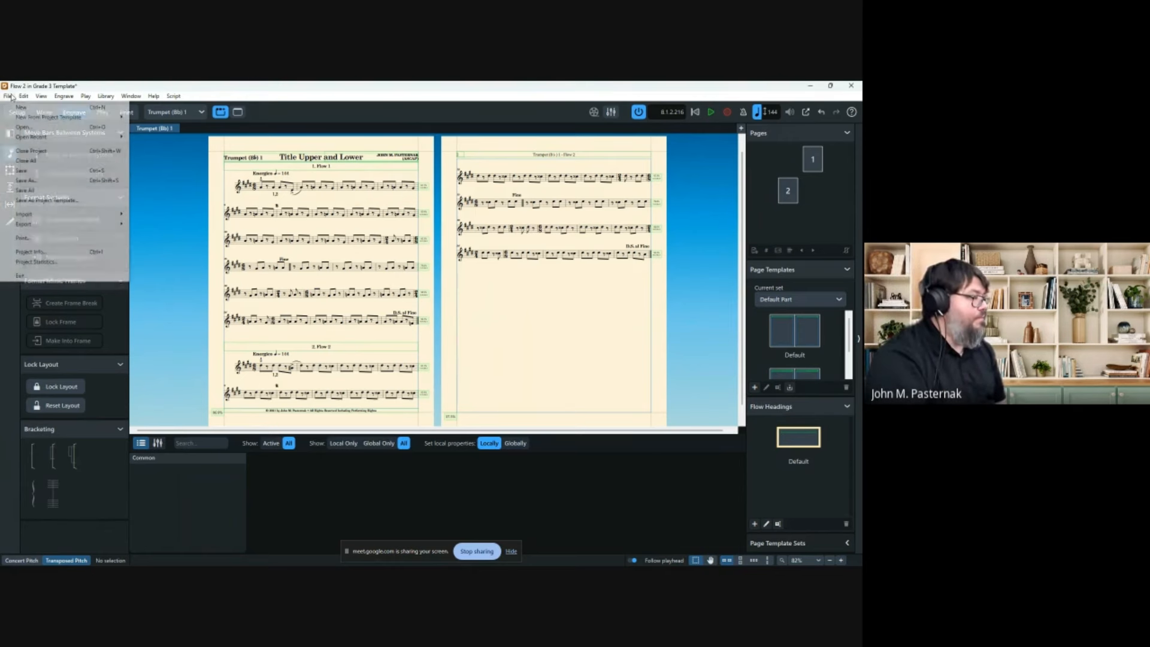
In Project Info, enter a composer name for Flow 2.
{"action": "left_click", "coordinate": [53, 251]}
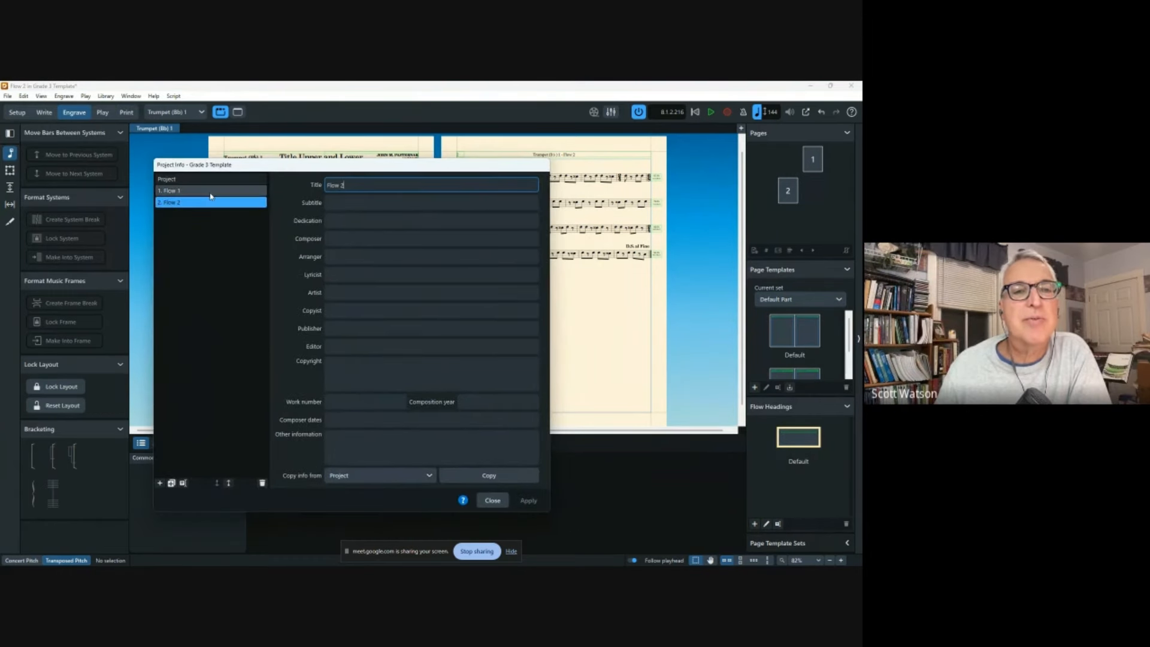
{"action": "left_click", "coordinate": [210, 194]}
{"action": "left_click", "coordinate": [212, 204]}
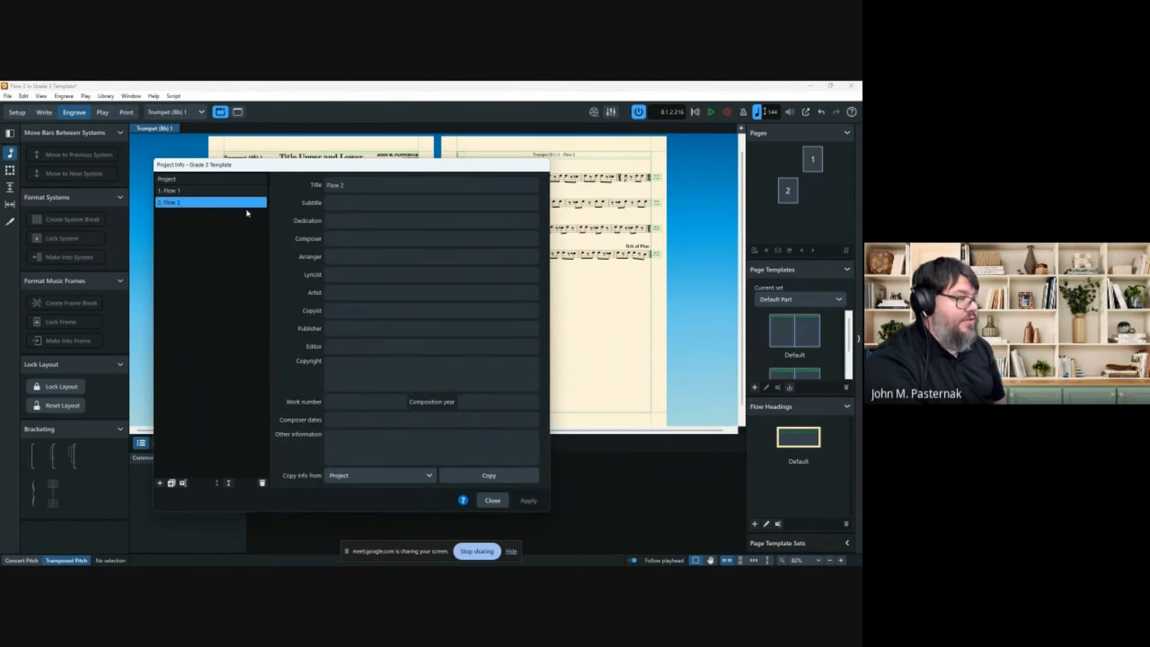
{"action": "left_click", "coordinate": [339, 241]}
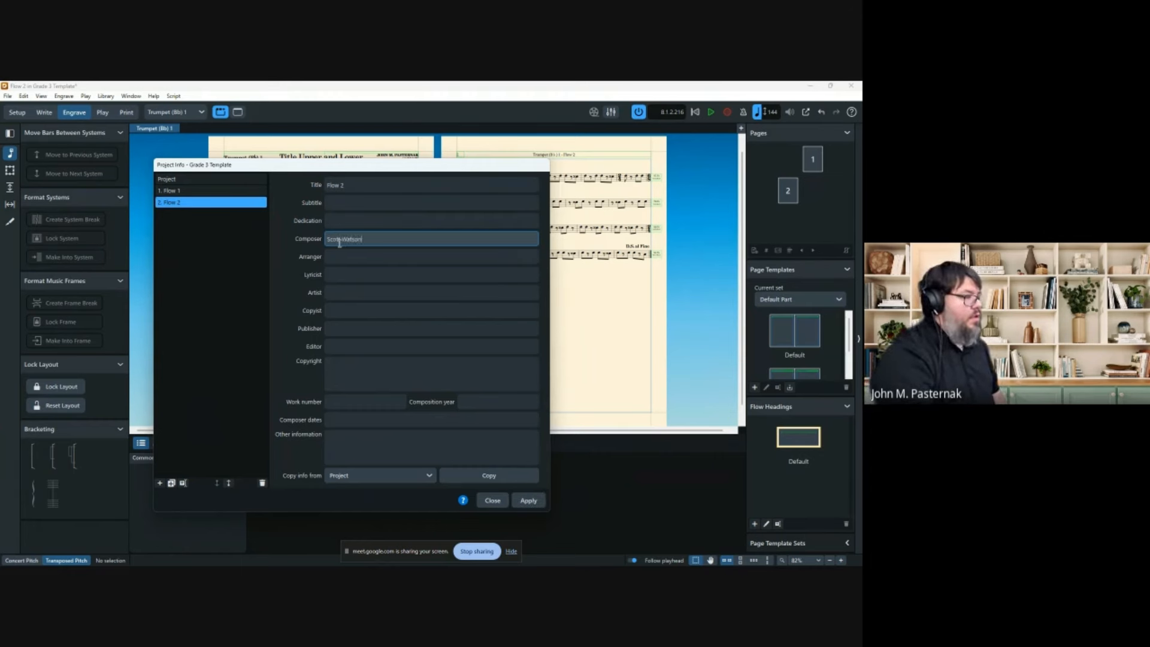
Enter a composer name for Flow 1, then apply and close Project Info.
{"action": "left_click", "coordinate": [198, 191]}
{"action": "left_click", "coordinate": [342, 238]}
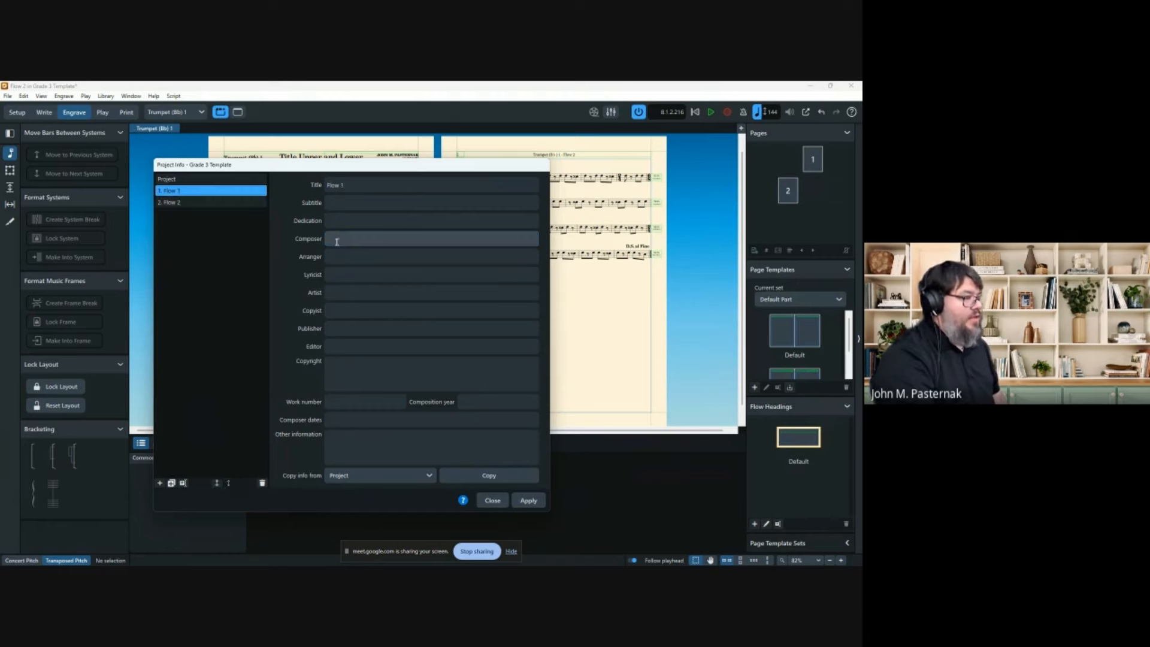
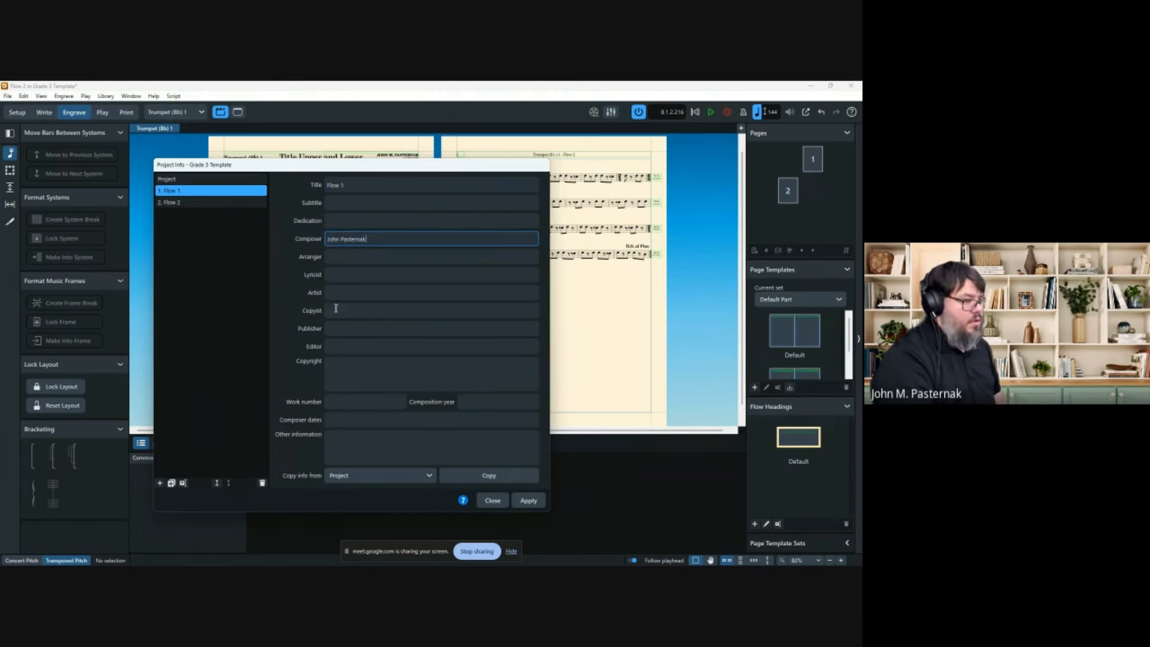
{"action": "left_click", "coordinate": [528, 500]}
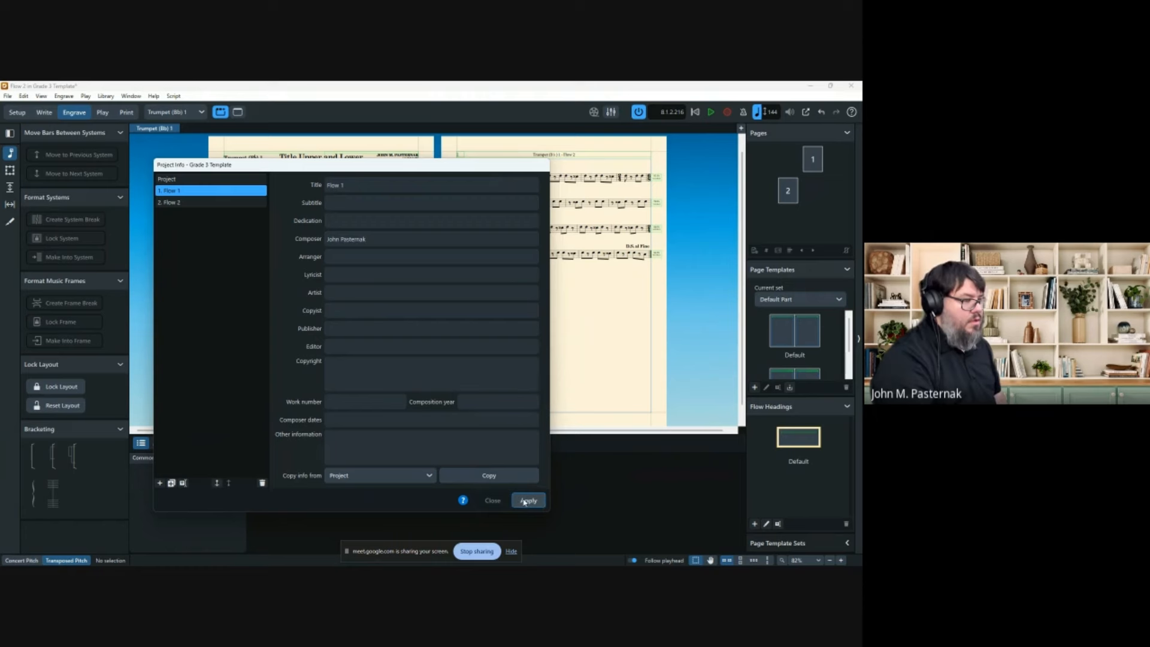
{"action": "left_click", "coordinate": [492, 500]}
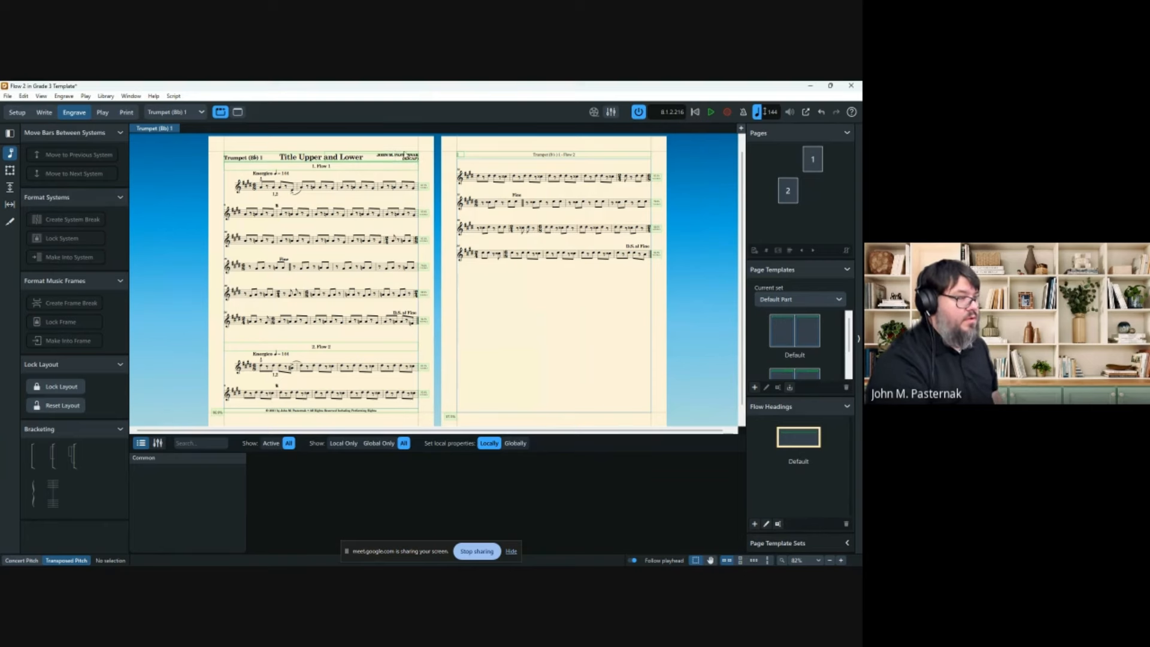
Add a text frame at the Default flow heading's right end containing the Flow Composer token.
{"action": "double_click", "coordinate": [804, 444]}
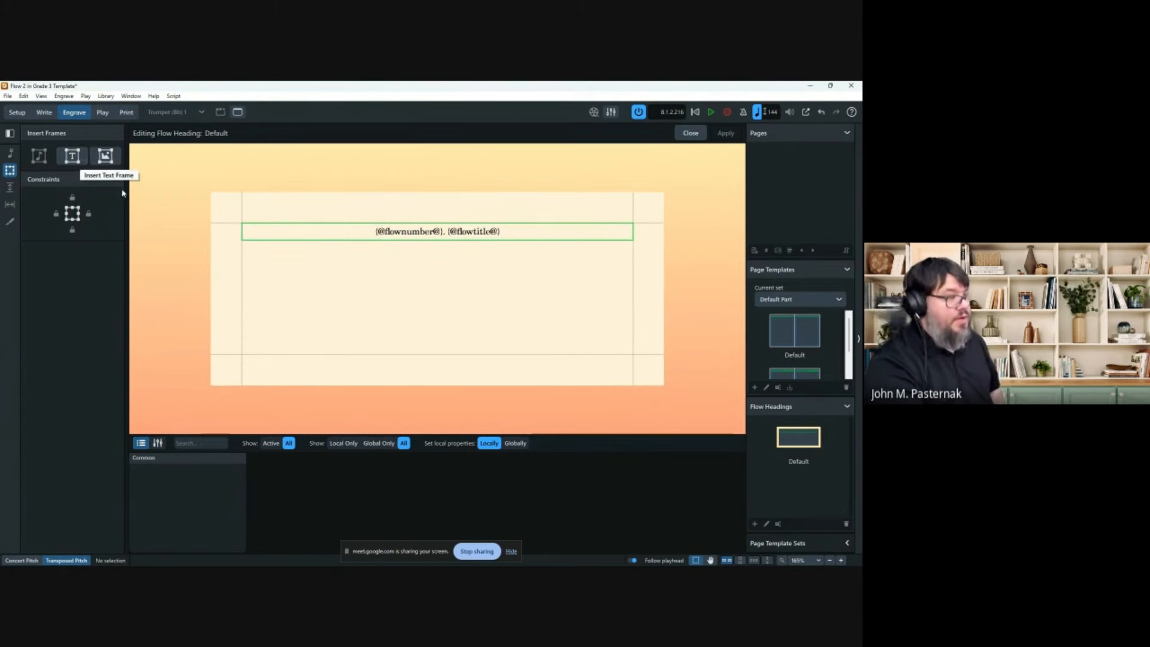
{"action": "left_click", "coordinate": [72, 156]}
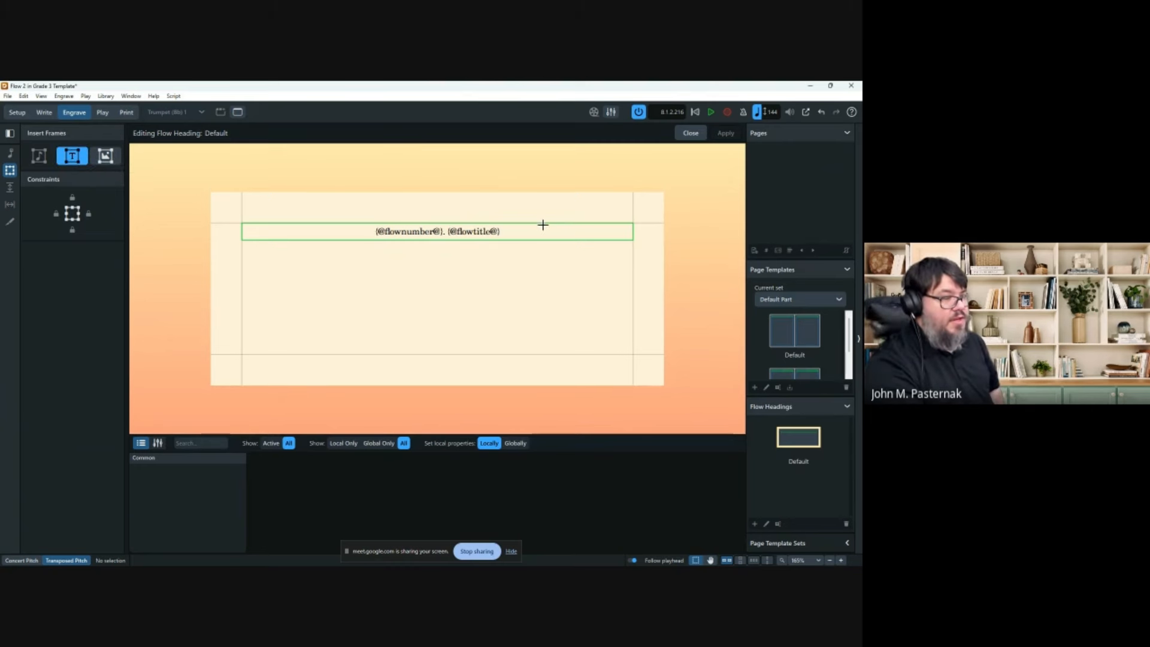
{"action": "left_click_drag", "start_coordinate": [543, 222], "coordinate": [634, 258]}
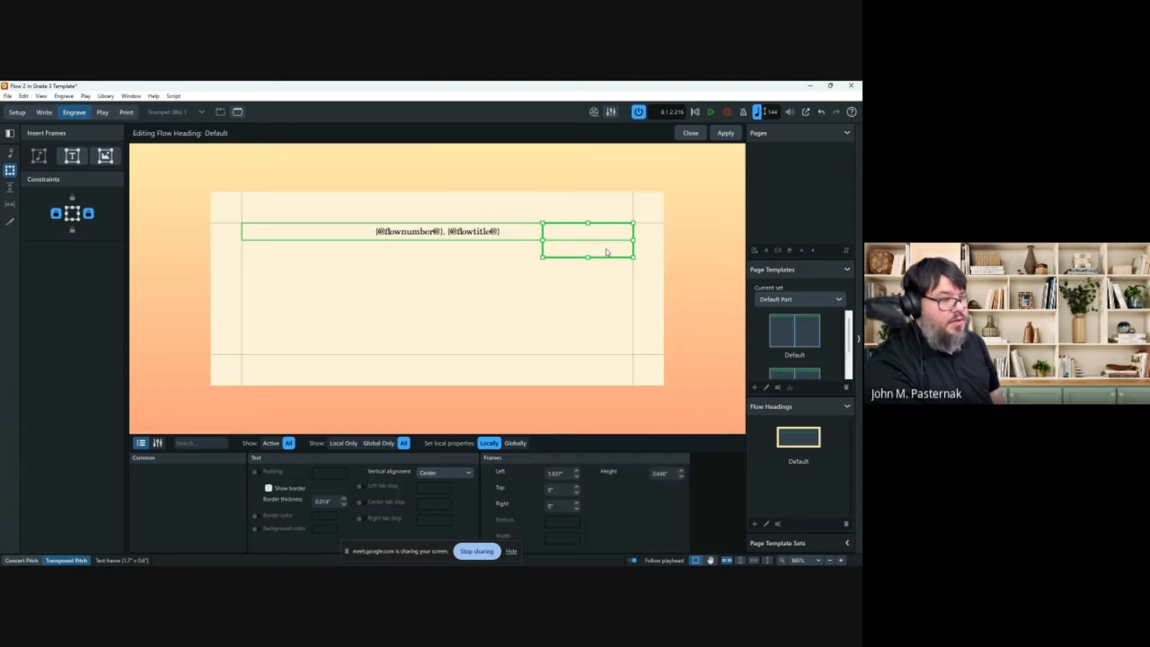
{"action": "right_click", "coordinate": [607, 252]}
{"action": "mouse_move", "coordinate": [653, 265]}
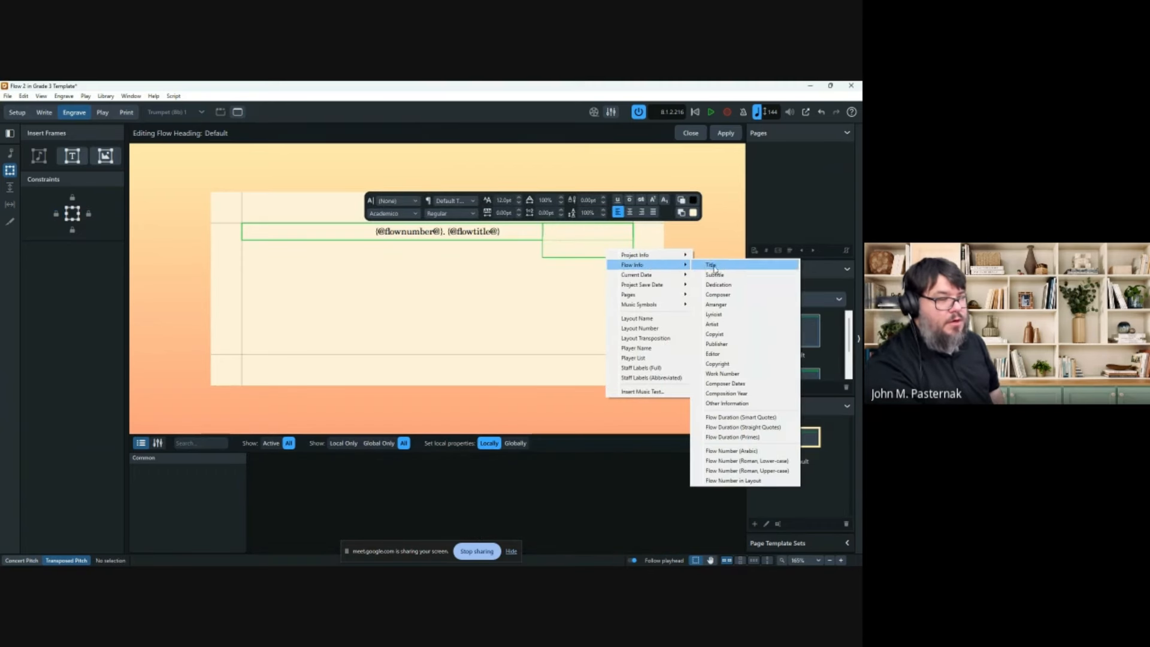
{"action": "left_click", "coordinate": [717, 294]}
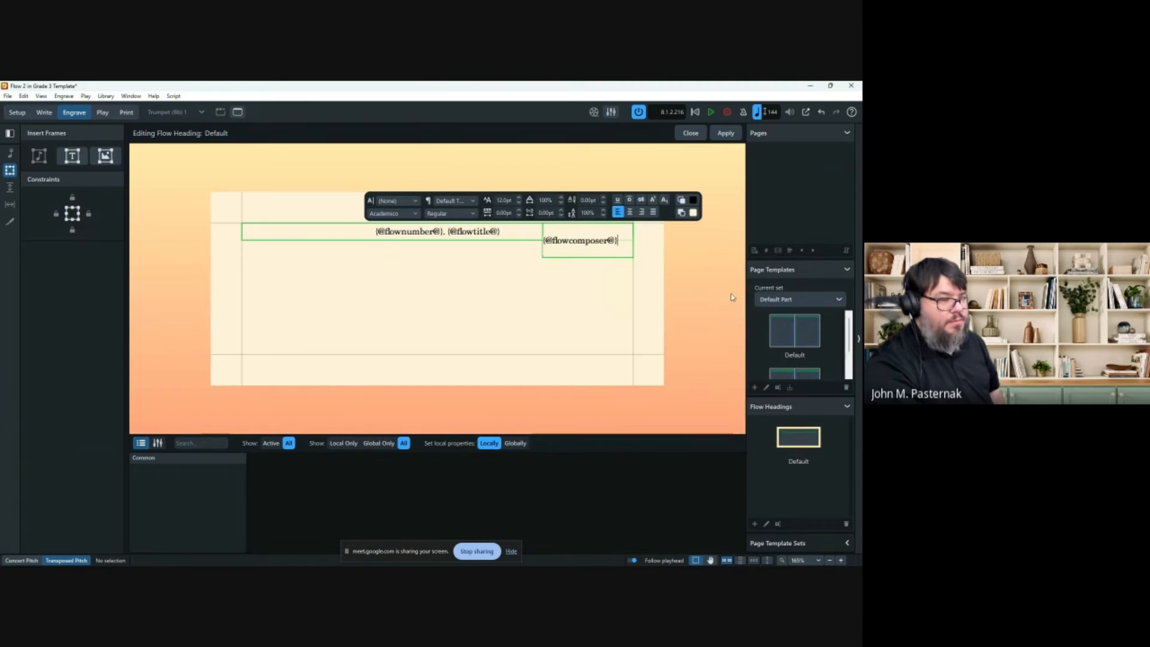
{"action": "key", "text": "Escape"}
Give the flow composer text the Composer paragraph style.
{"action": "left_click", "coordinate": [600, 252]}
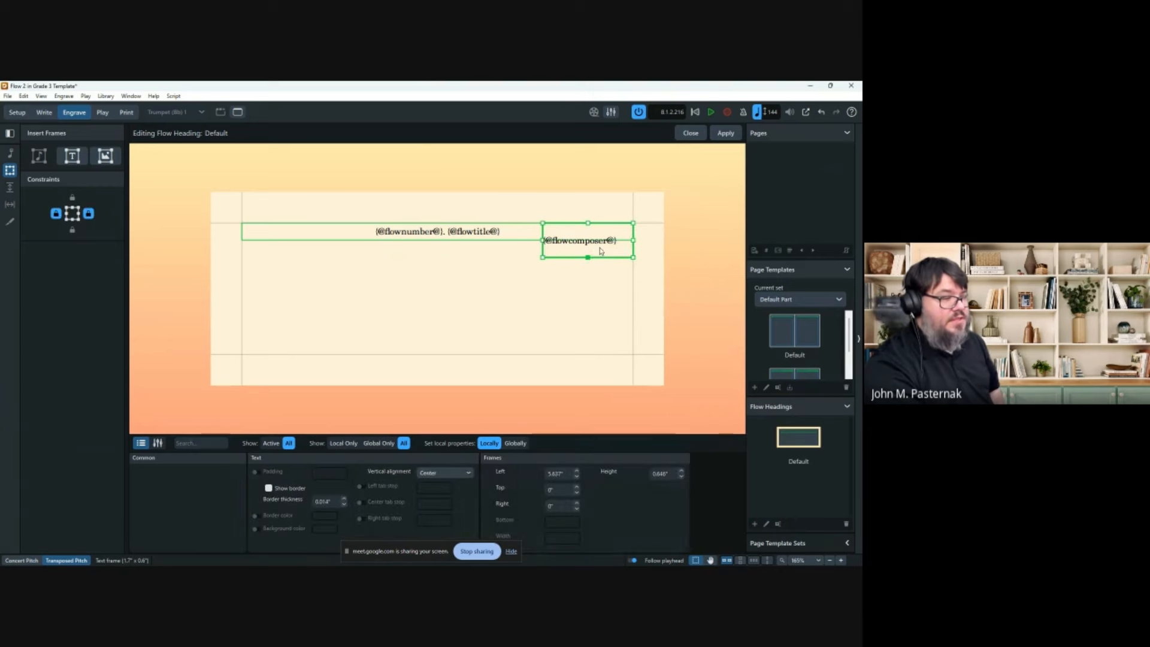
{"action": "double_click", "coordinate": [599, 251]}
{"action": "double_click", "coordinate": [600, 241]}
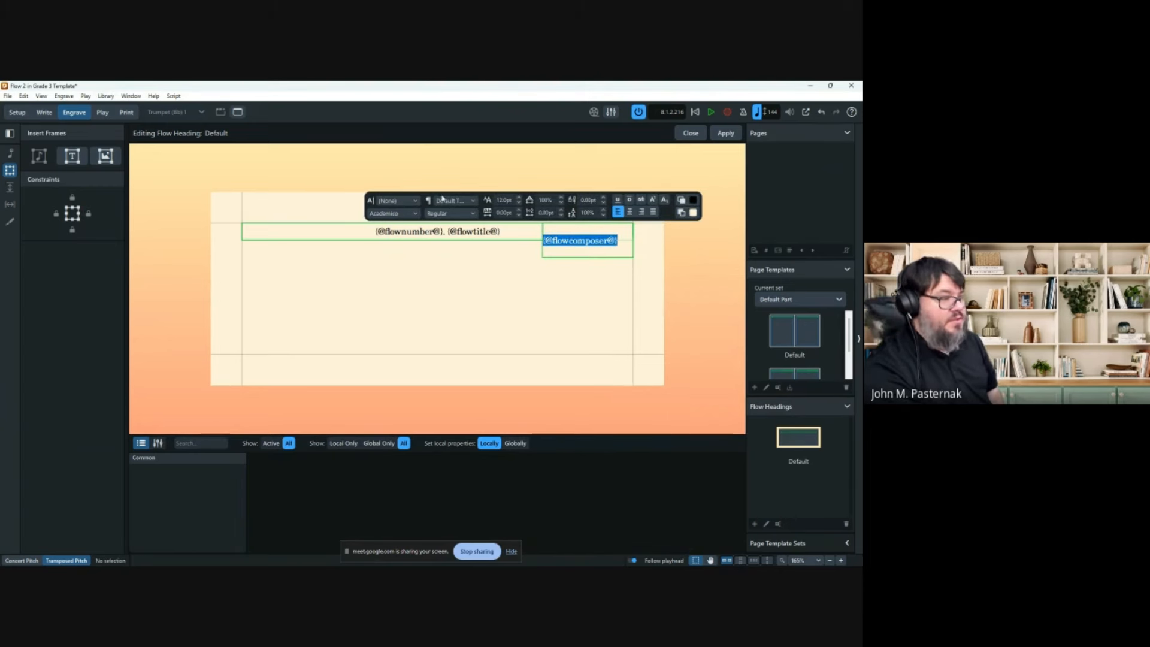
{"action": "left_click", "coordinate": [451, 202]}
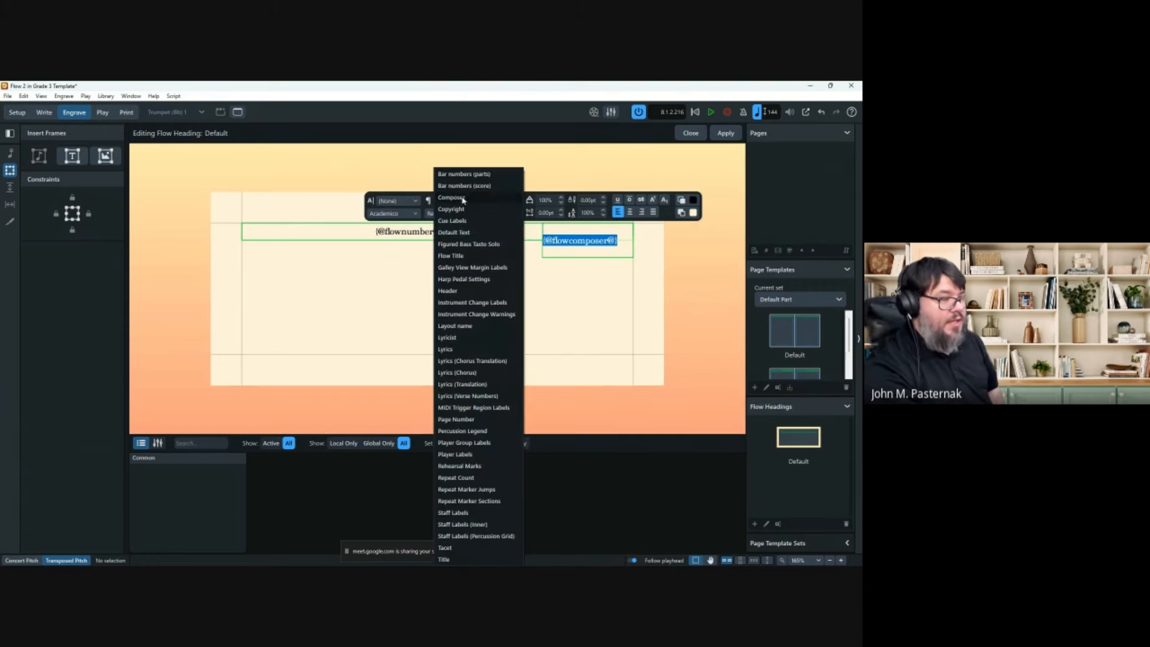
{"action": "left_click", "coordinate": [461, 197]}
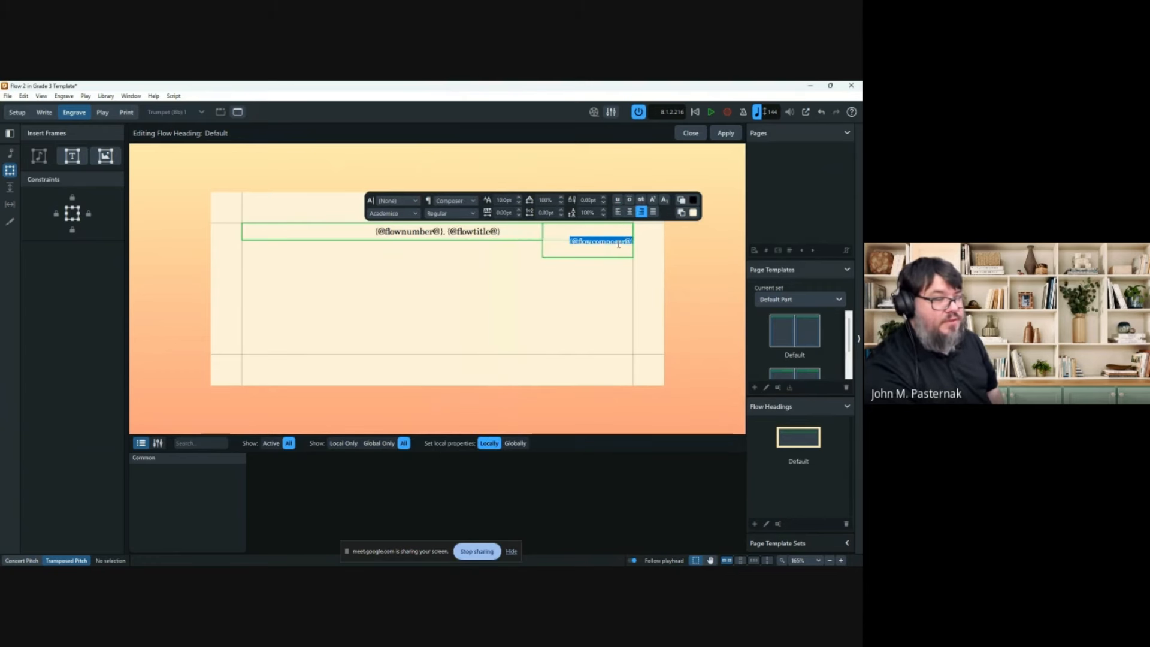
{"action": "left_click", "coordinate": [613, 263]}
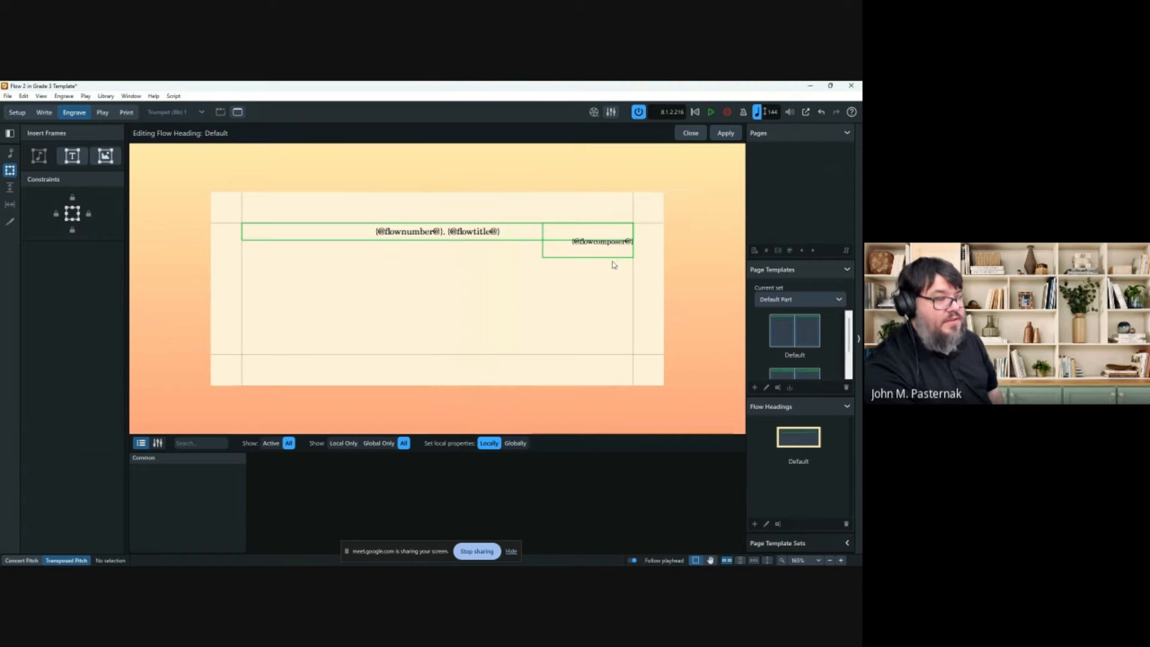
{"action": "left_click", "coordinate": [603, 262]}
{"action": "double_click", "coordinate": [603, 261]}
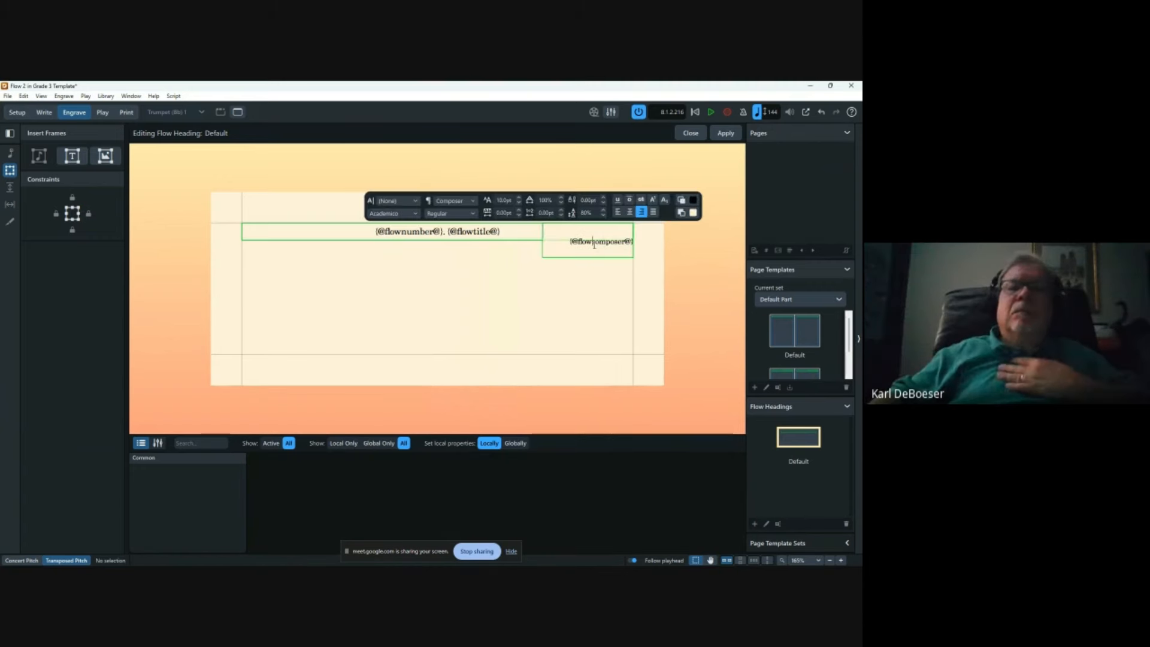
{"action": "left_click", "coordinate": [455, 201]}
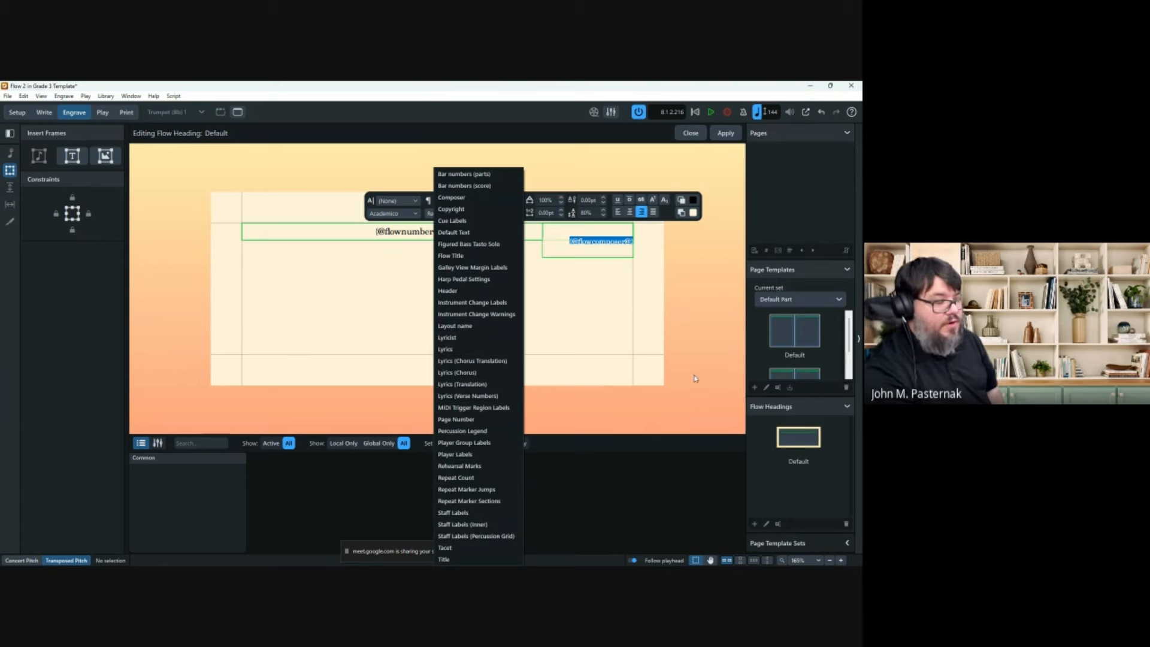
{"action": "left_click", "coordinate": [722, 363]}
{"action": "left_click", "coordinate": [609, 269]}
Shorten the composer frame to the heading's height, then apply and close the heading editor.
{"action": "left_click", "coordinate": [599, 256]}
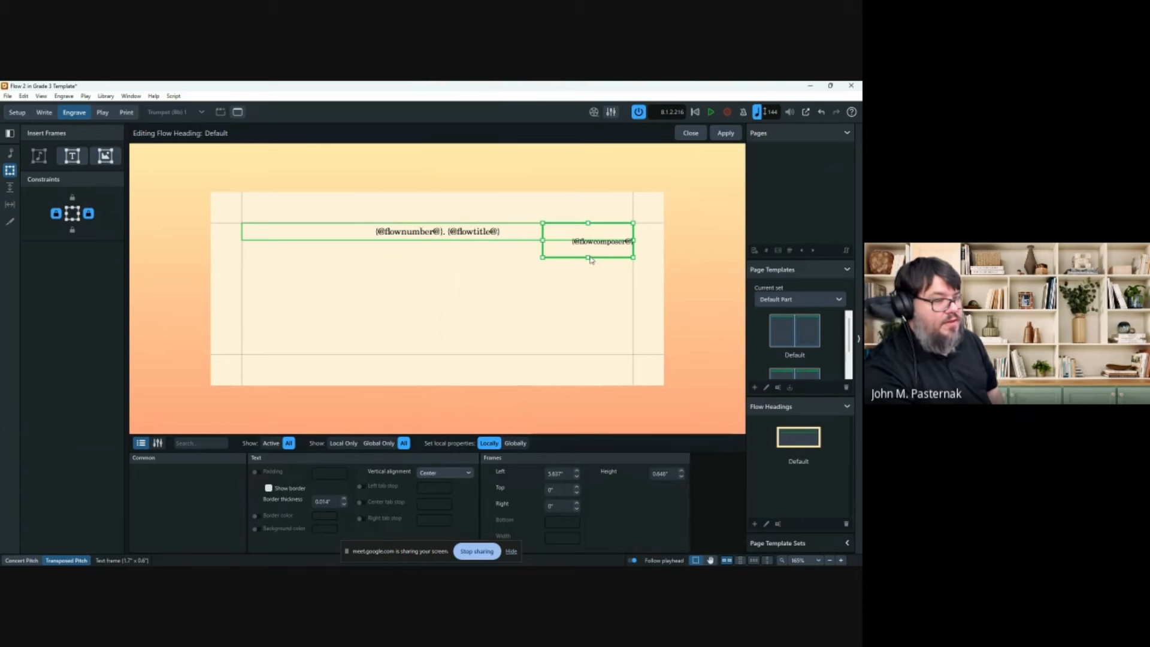
{"action": "left_click_drag", "start_coordinate": [589, 258], "coordinate": [593, 242]}
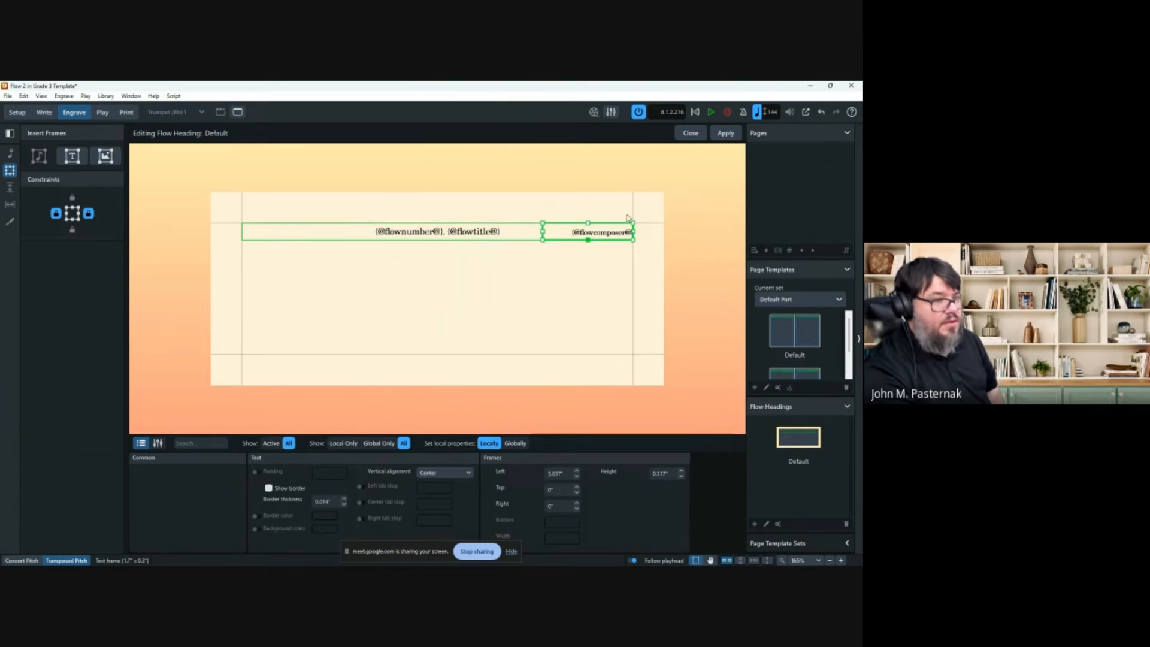
{"action": "left_click", "coordinate": [725, 134]}
{"action": "left_click", "coordinate": [692, 136]}
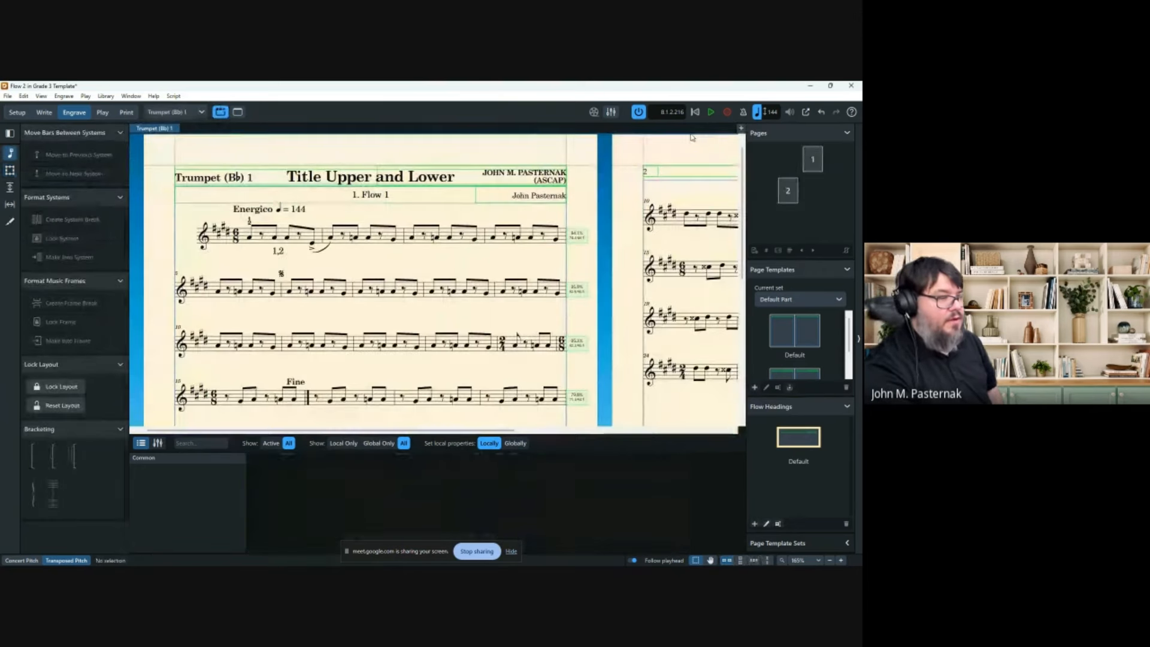
{"action": "scroll", "coordinate": [533, 193], "scroll_direction": "down", "scroll_amount": 5}
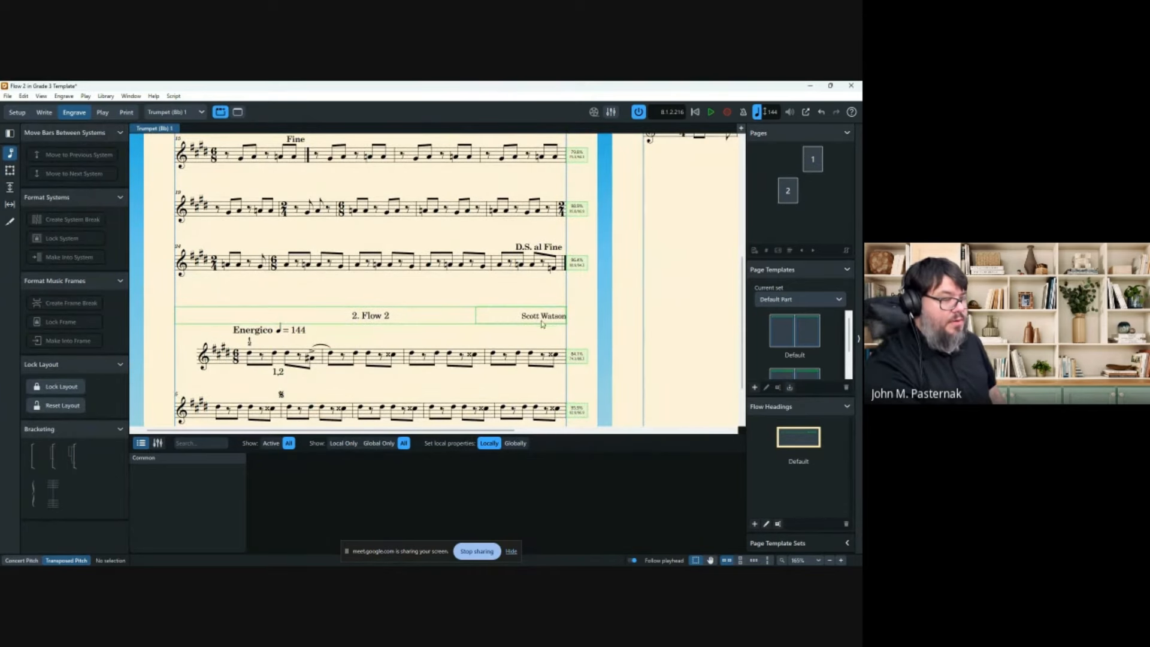
{"action": "scroll", "coordinate": [536, 322], "scroll_direction": "down", "scroll_amount": 4}
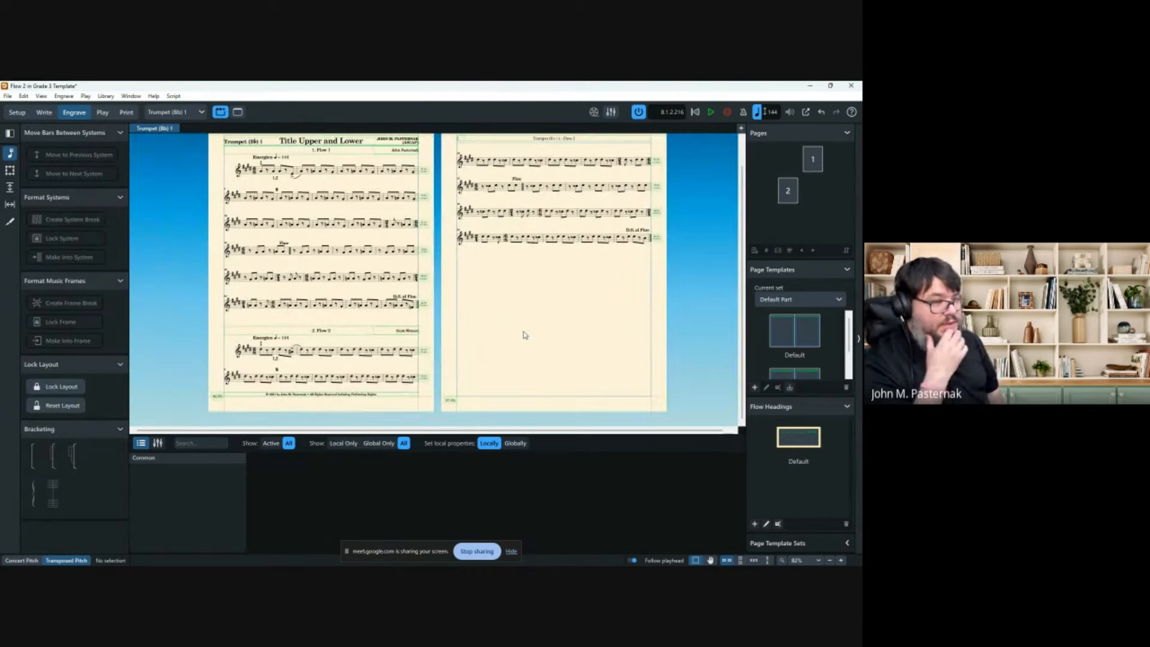